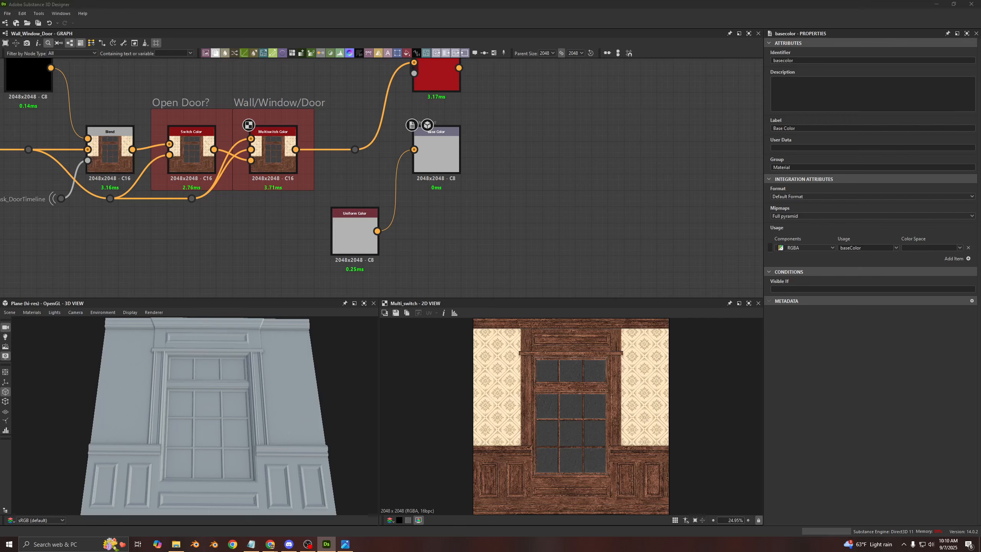
- Trace the base color chain from the Wall/Window/Door switch back to its start and select the Base_Wood node
left_click_drag(250, 431, 224, 428)
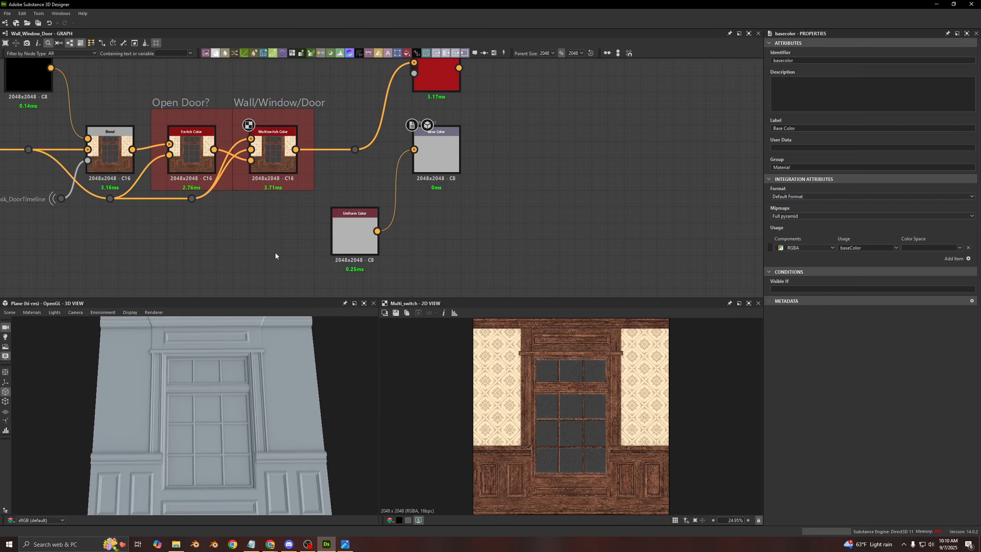
scroll(270, 116, "down", 6)
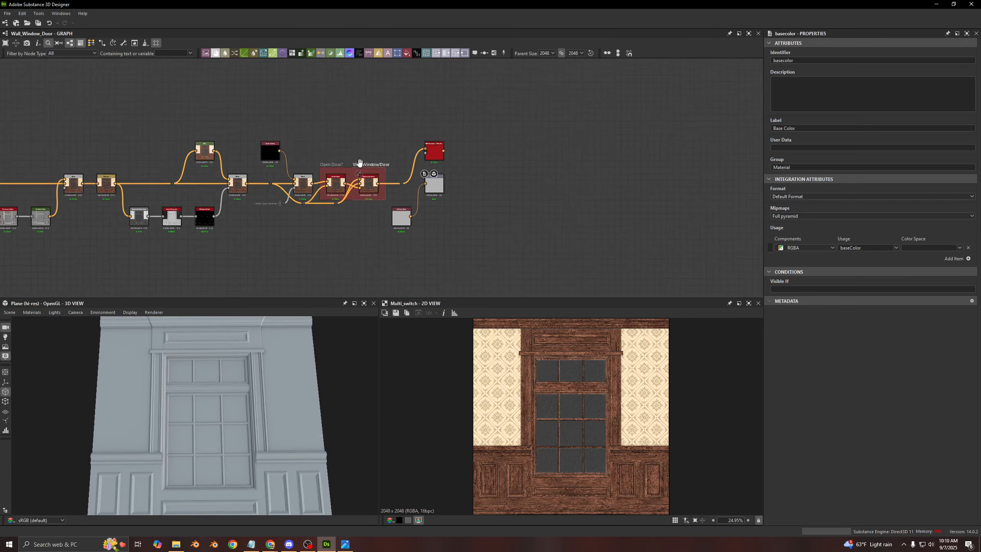
middle_click_drag(380, 235, 612, 268)
scroll(314, 163, "down", 4)
middle_click_drag(280, 157, 567, 140)
middle_click_drag(352, 135, 551, 151)
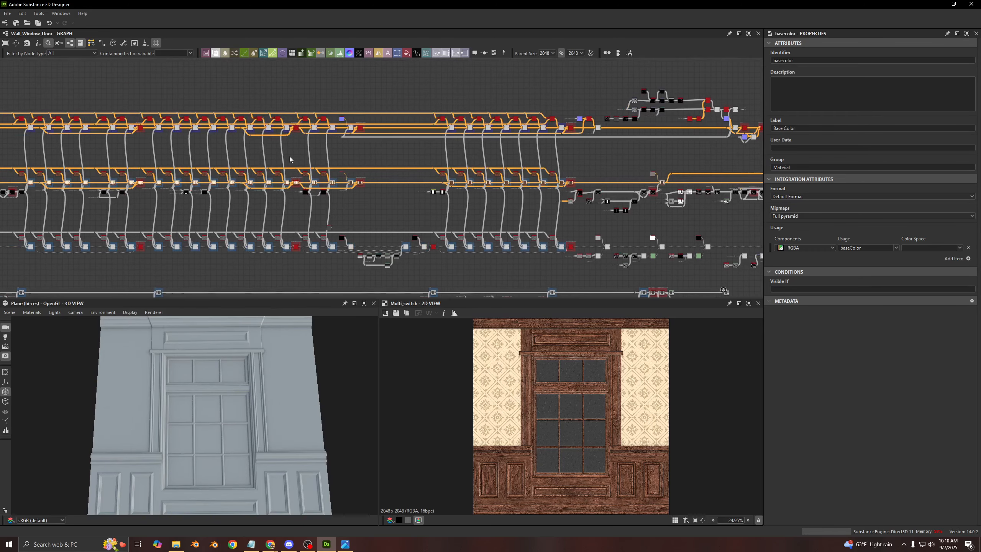
middle_click_drag(291, 159, 433, 160)
middle_click_drag(307, 162, 441, 153)
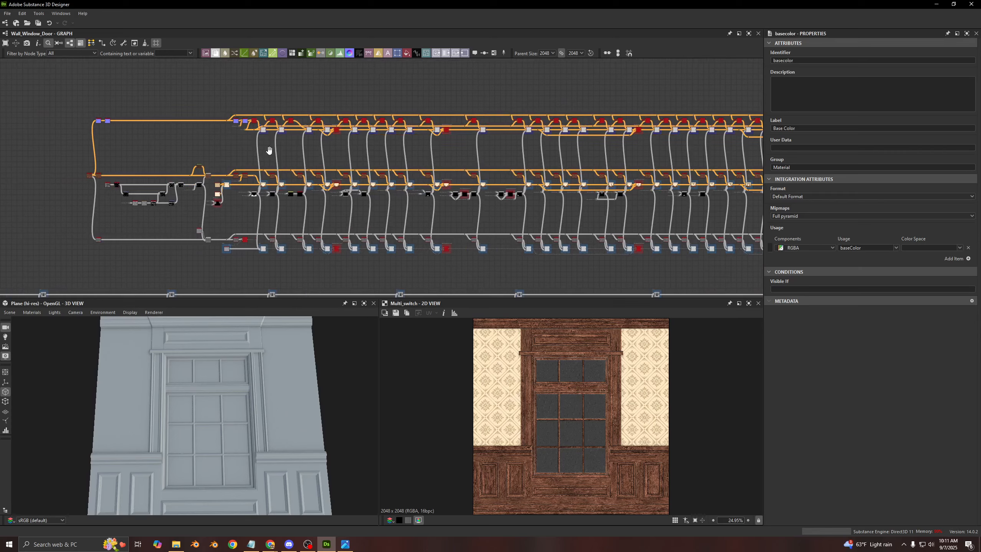
middle_click_drag(269, 150, 346, 154)
scroll(258, 179, "up", 8)
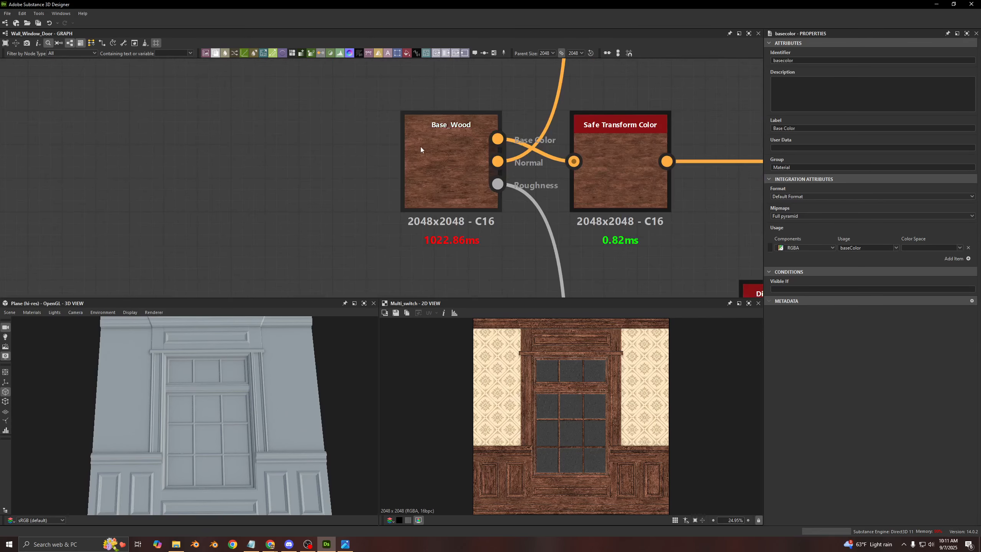
left_click(428, 139)
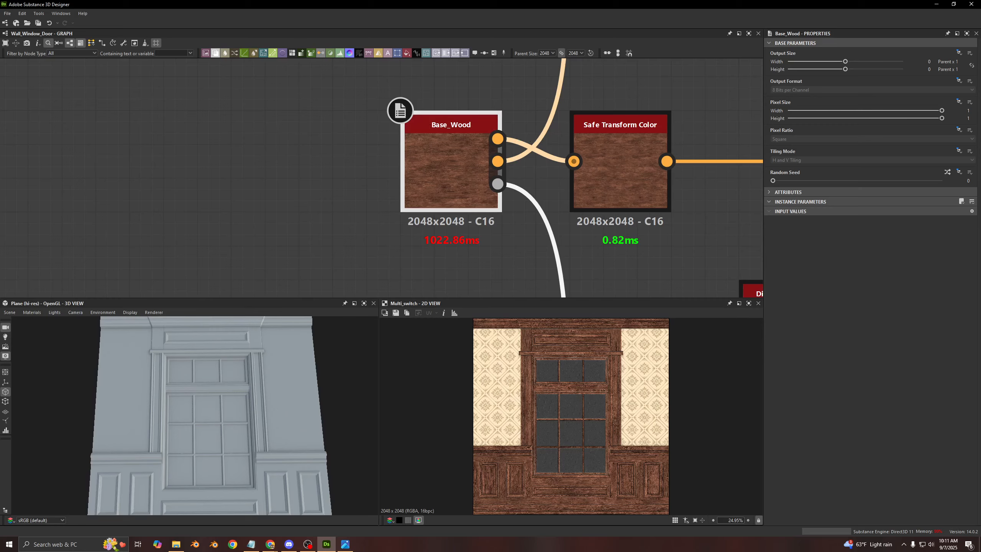
- Show the package's graph list in the Explorer, select the Base_Wood graph, and restore the graph view
left_click_drag(0, 75, 176, 108)
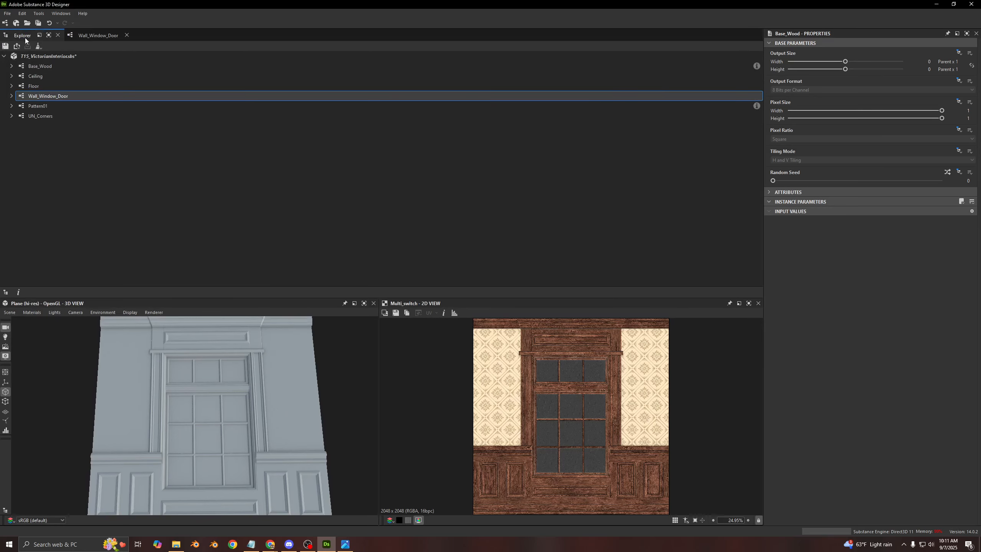
left_click_drag(25, 37, 45, 134)
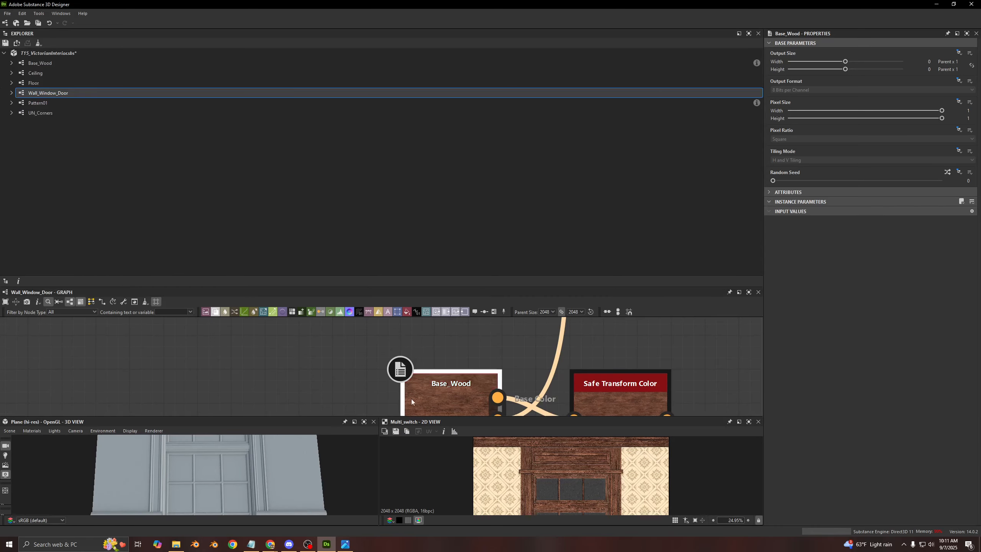
left_click(40, 72)
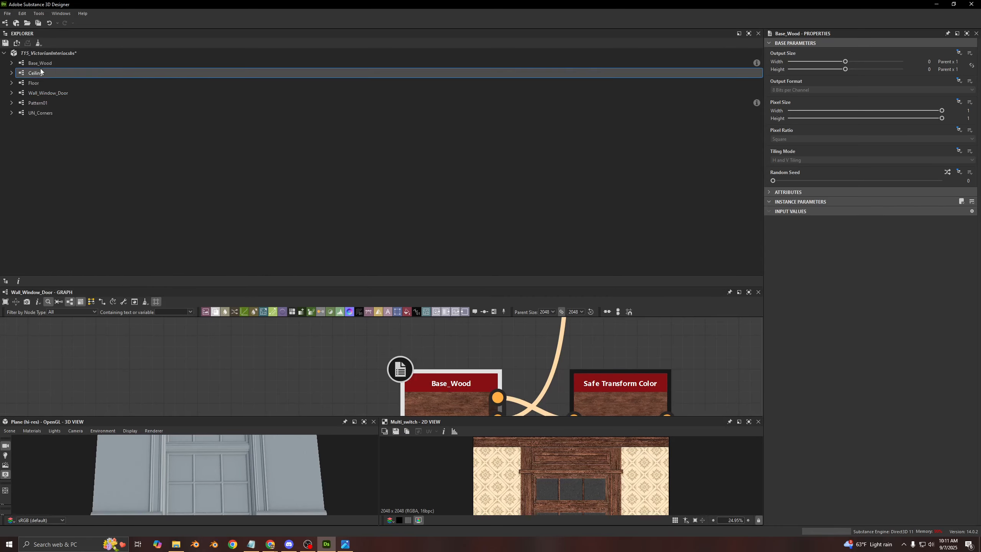
left_click(39, 65)
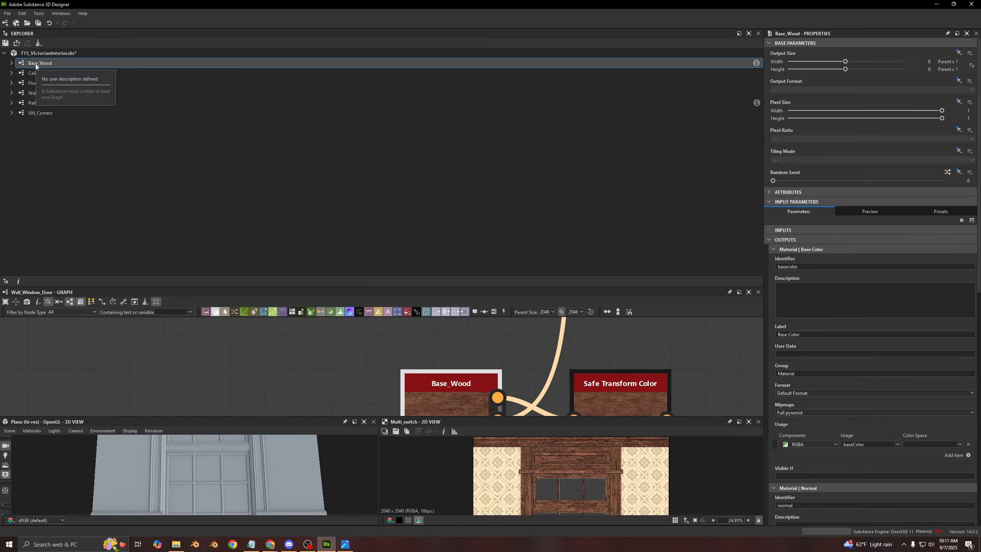
left_click_drag(86, 34, 394, 147)
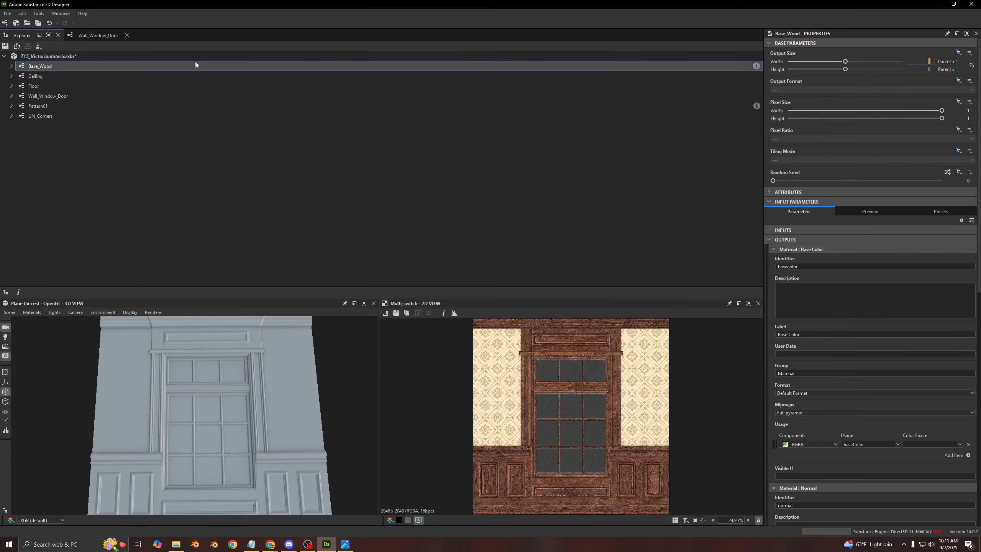
left_click(39, 36)
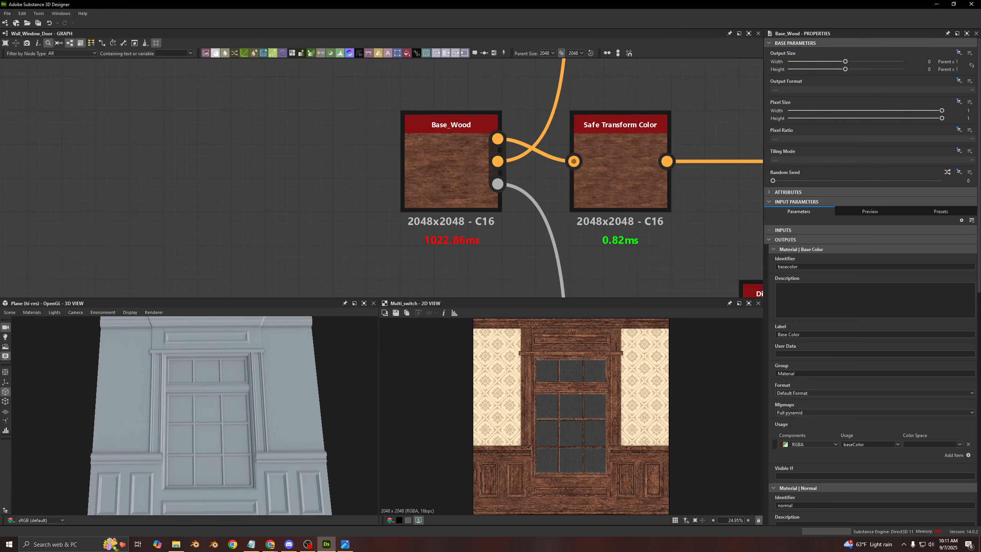
- Select the Base_Wood node and examine how its Base Color, Normal and Roughness outputs feed the three rows of the graph
left_click(435, 180)
middle_click_drag(435, 180, 248, 191)
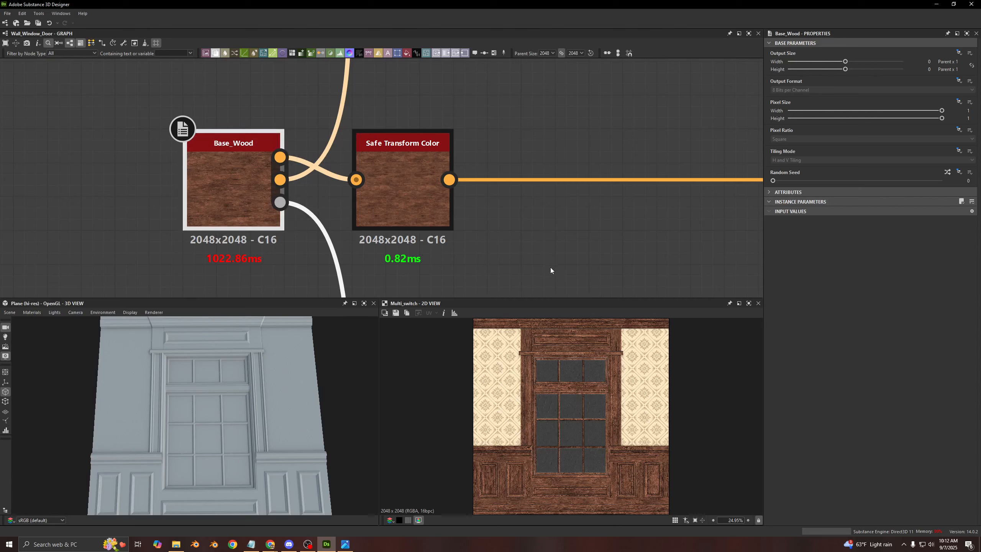
scroll(246, 187, "down", 10)
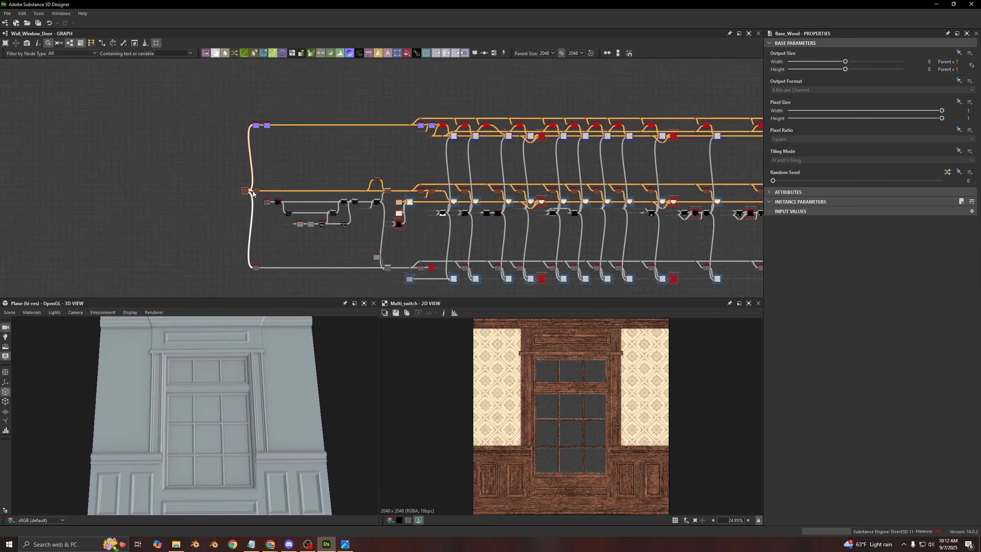
scroll(253, 193, "down", 2)
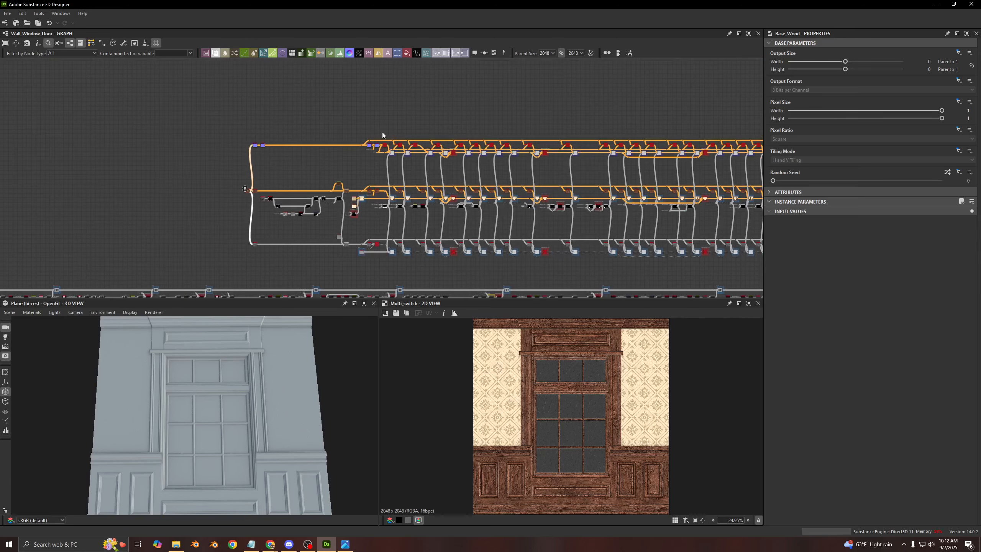
scroll(249, 190, "up", 10)
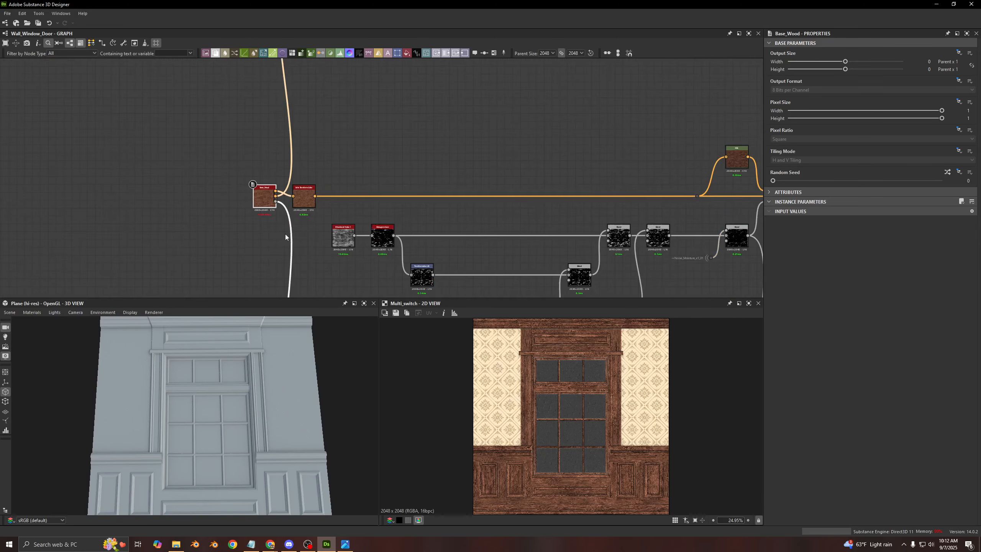
scroll(260, 201, "up", 6)
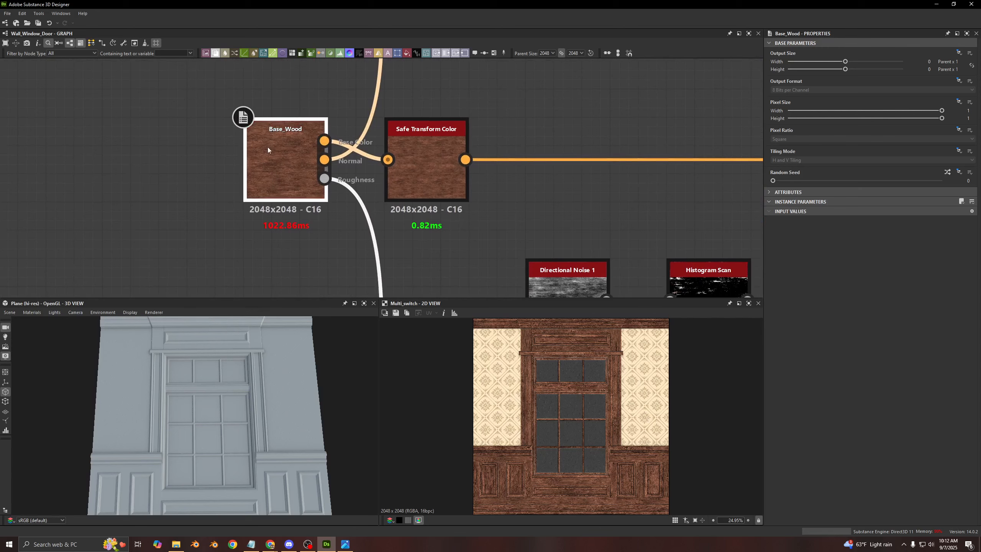
left_click_drag(308, 236, 256, 219)
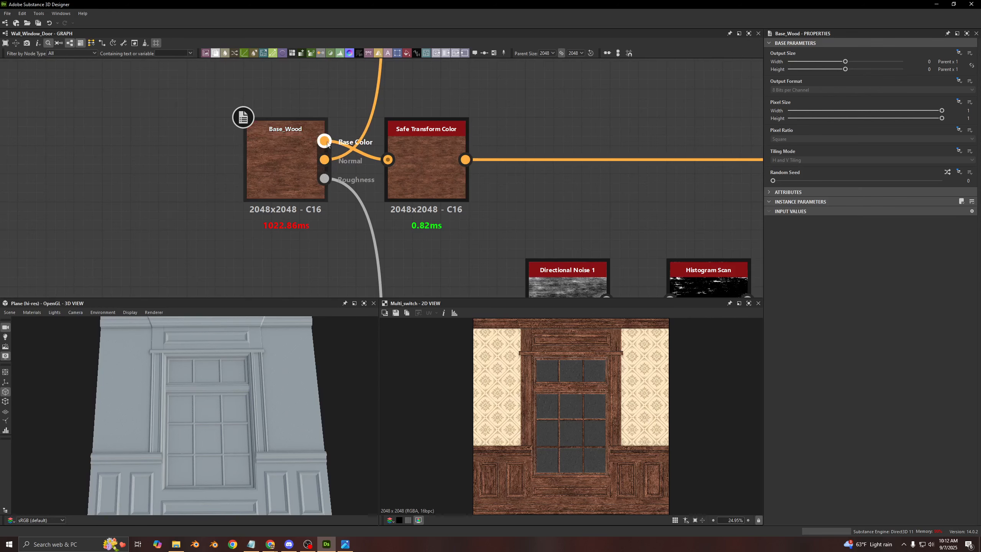
scroll(399, 147, "down", 3)
scroll(514, 133, "down", 2)
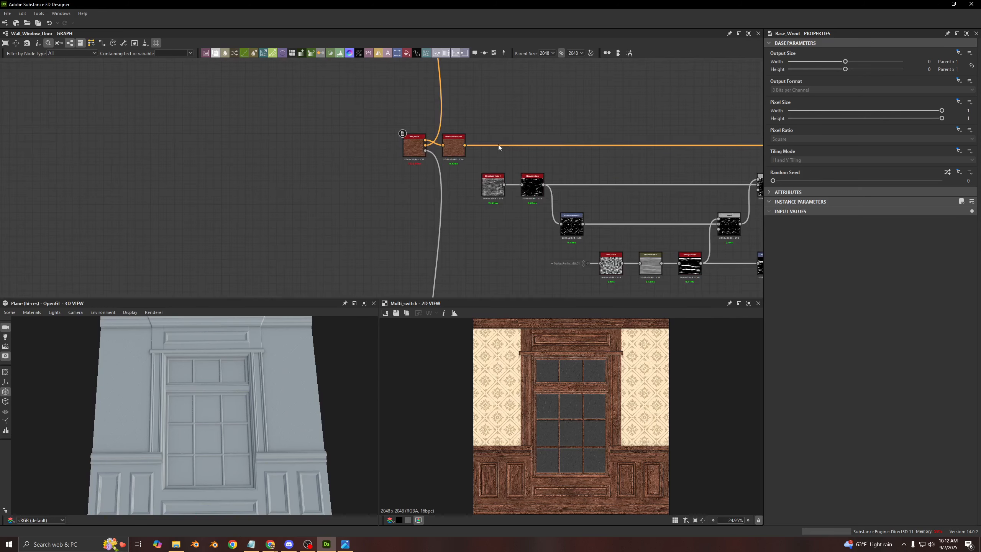
scroll(567, 177, "down", 5)
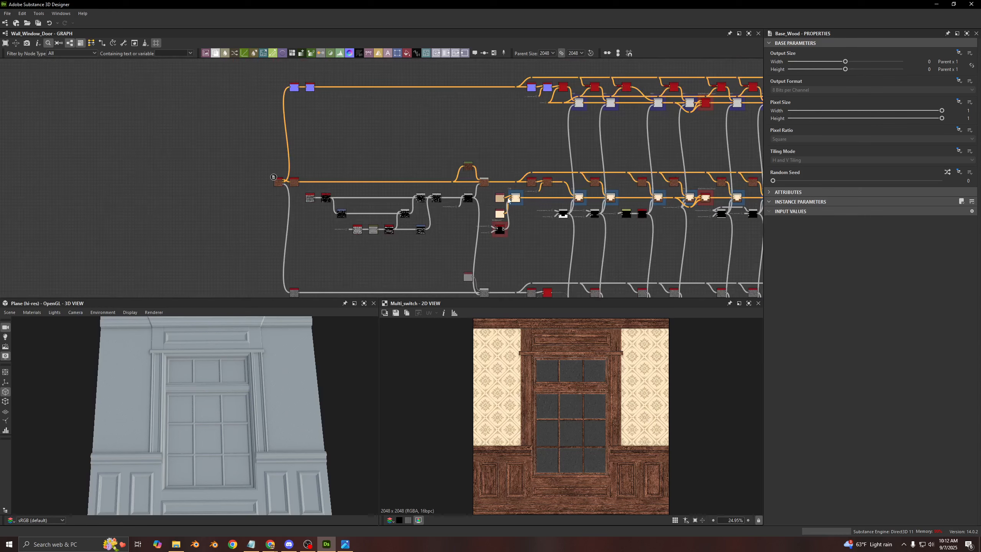
middle_click_drag(488, 122, 313, 121)
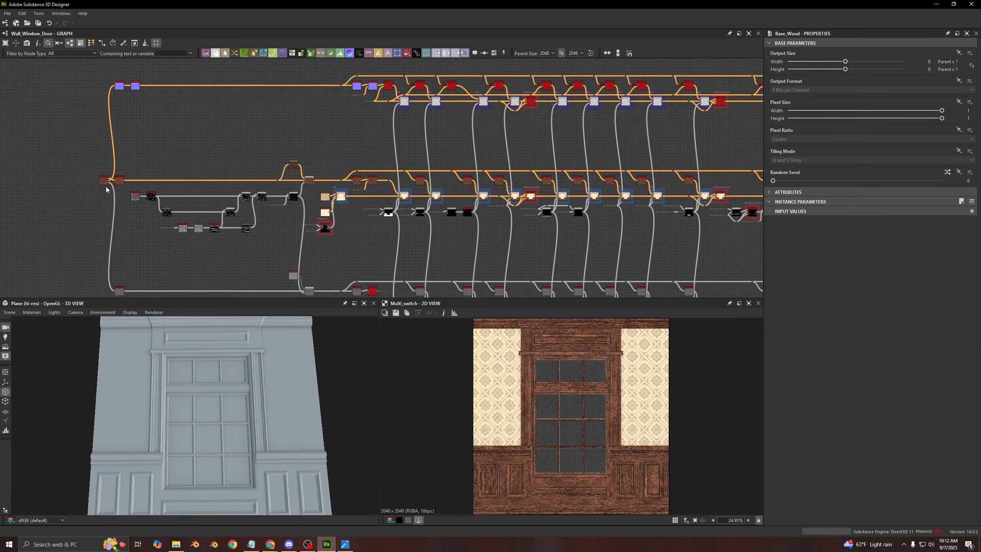
- Preview the Base_Wood node's Base Color, Normal and Roughness outputs one after another in the 2D view
double_click(104, 181)
scroll(106, 186, "up", 8)
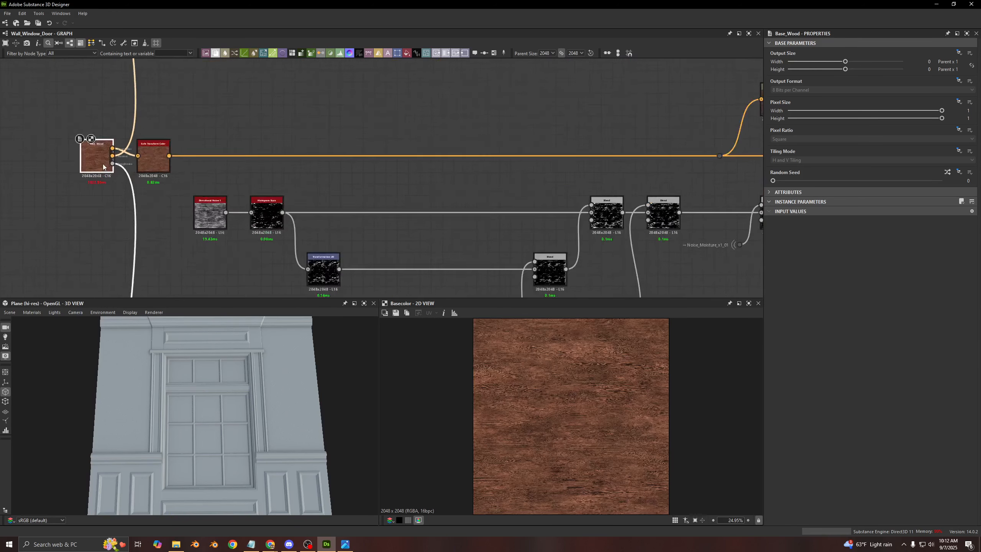
left_click(119, 151)
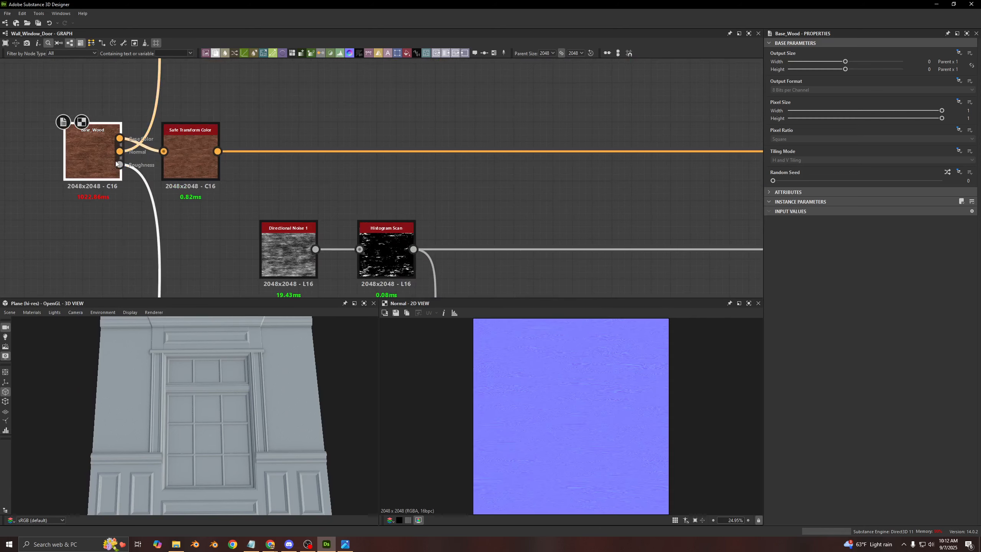
left_click(119, 166)
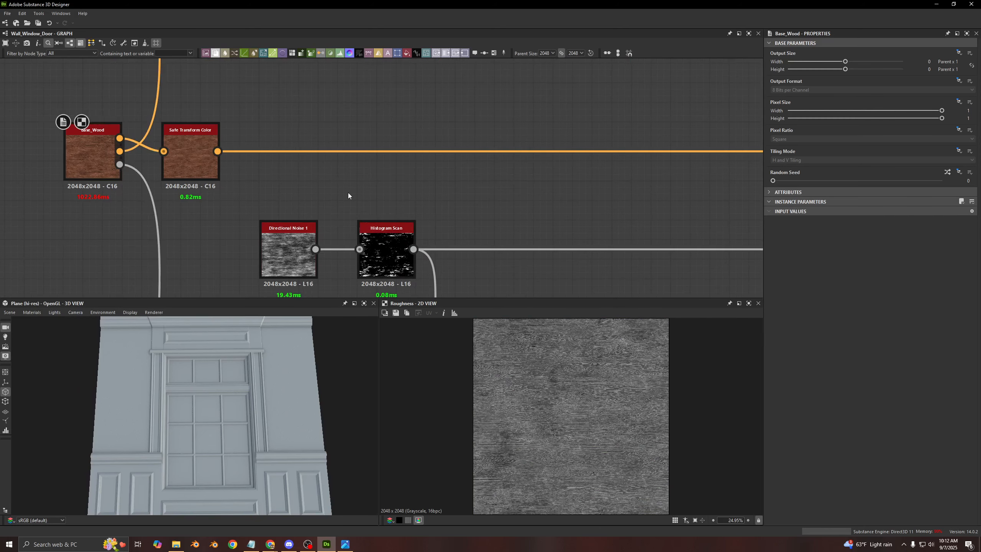
- Examine the Wallpaper? mask switch and the Safe Transform Color and Vector Warp Color nodes around frame C00
scroll(348, 193, "down", 8)
middle_click_drag(357, 145, 361, 170)
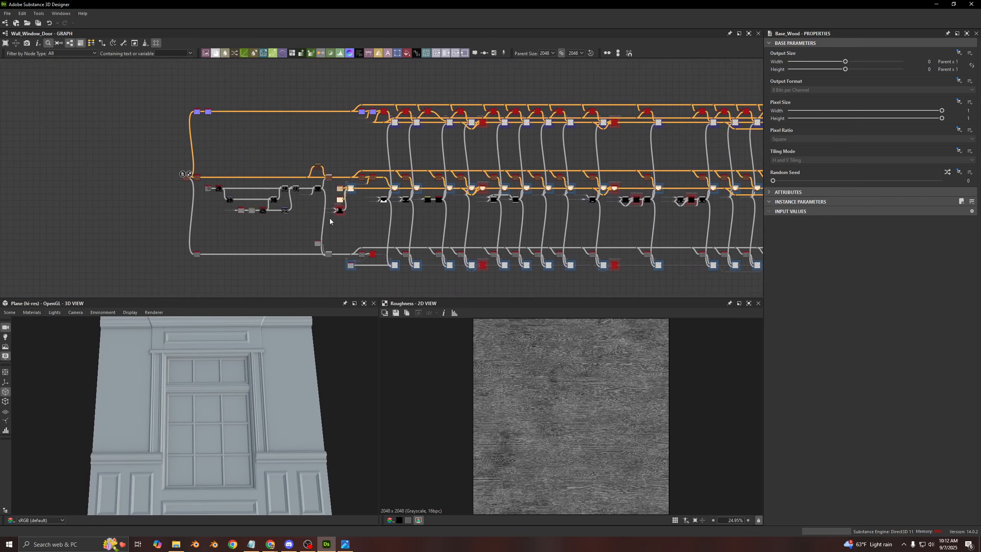
scroll(343, 197, "up", 5)
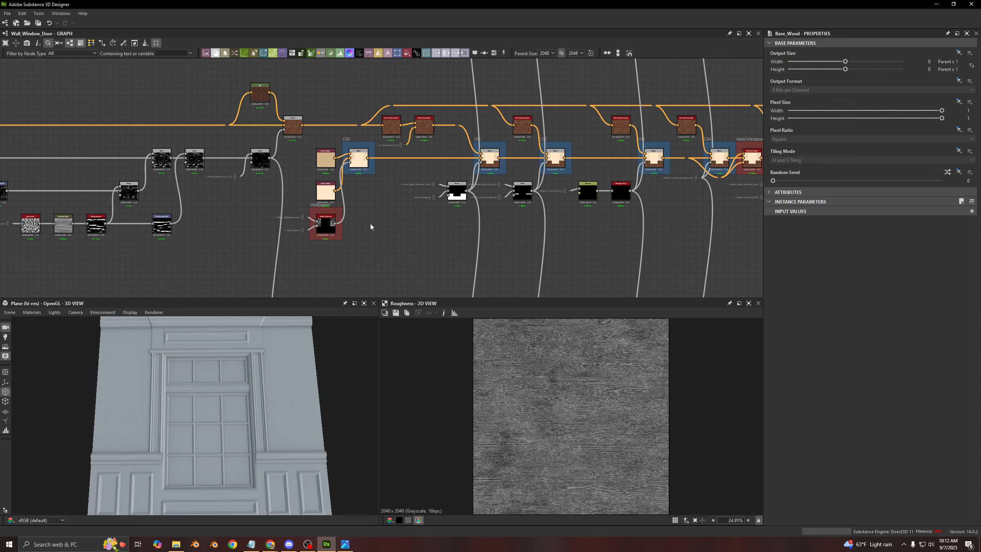
scroll(301, 219, "up", 6)
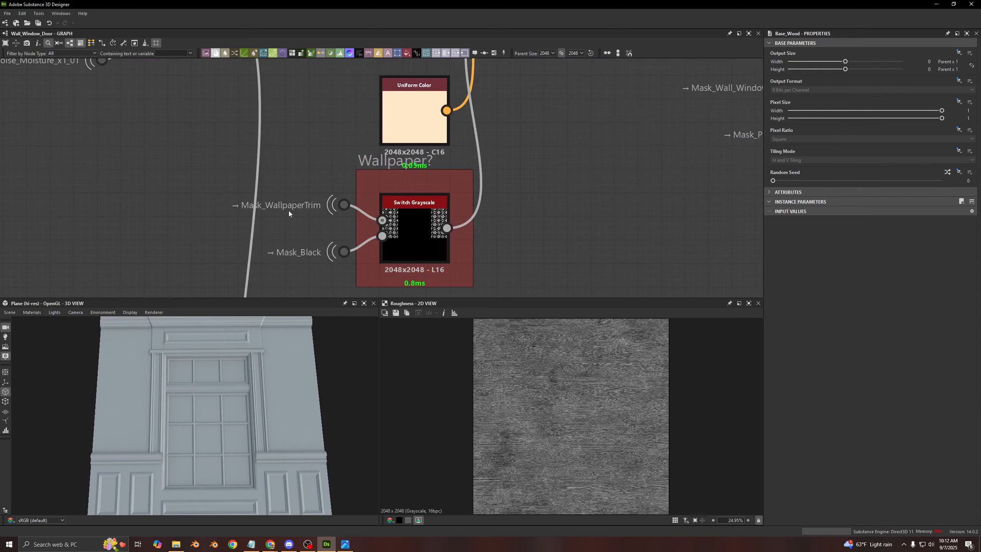
scroll(421, 226, "down", 6)
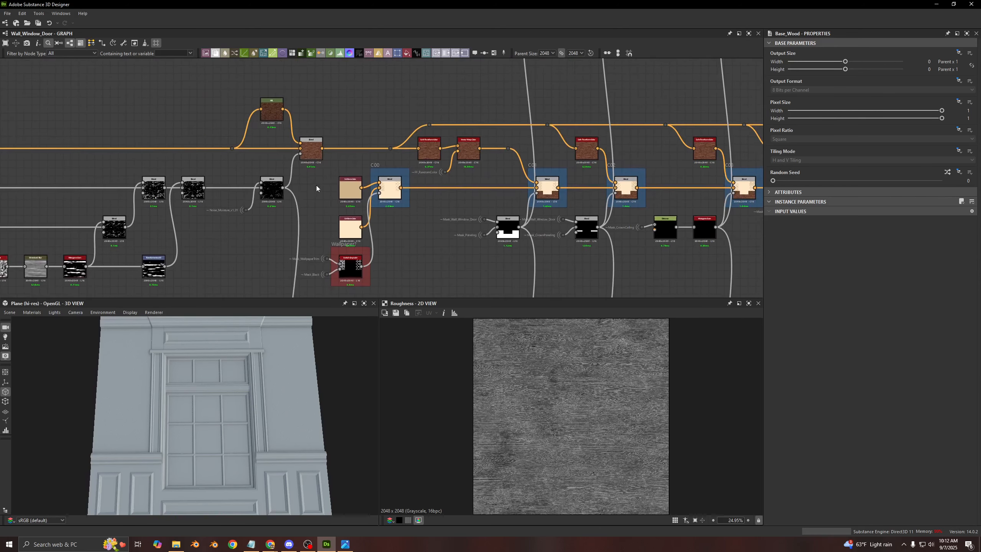
middle_click_drag(281, 197, 301, 269)
scroll(458, 167, "up", 8)
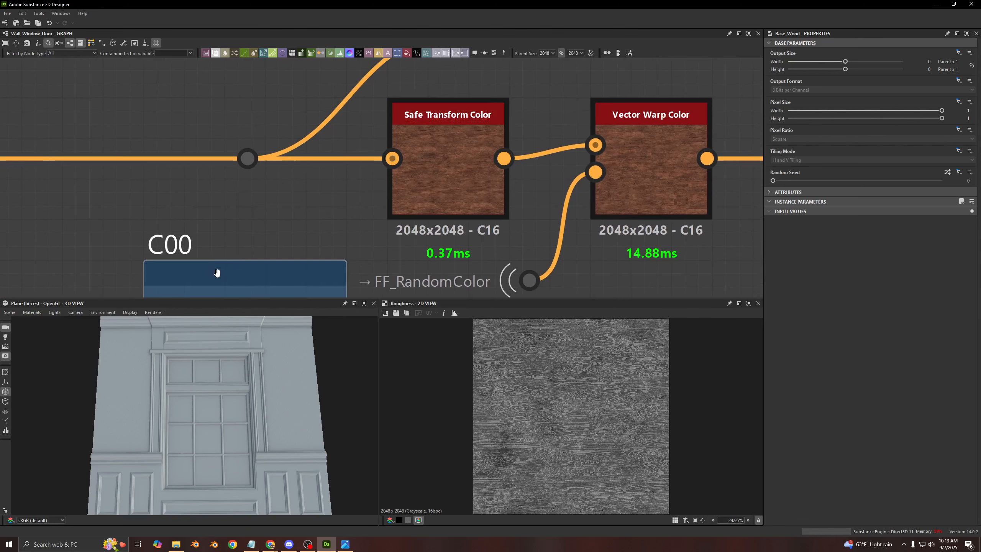
scroll(434, 163, "down", 3)
middle_click_drag(434, 162, 318, 164)
scroll(318, 164, "down", 4)
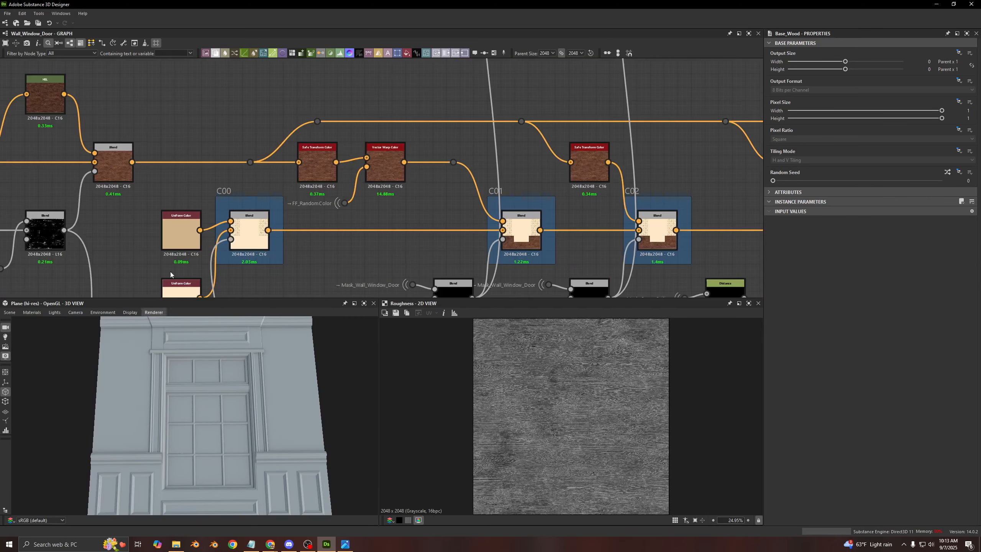
middle_click_drag(310, 210, 493, 175)
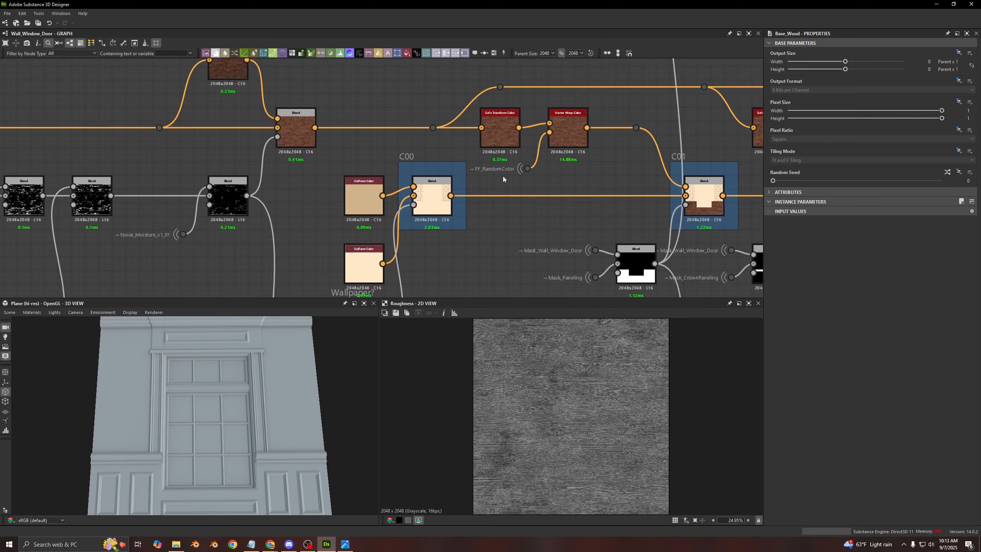
- Preview the Blend mask that combines Mask_Wall_Window_Door with Mask_CrownPaneling in the 2D view
scroll(481, 179, "down", 2)
middle_click_drag(284, 144, 250, 151)
middle_click_drag(431, 257, 396, 187)
scroll(556, 192, "up", 3)
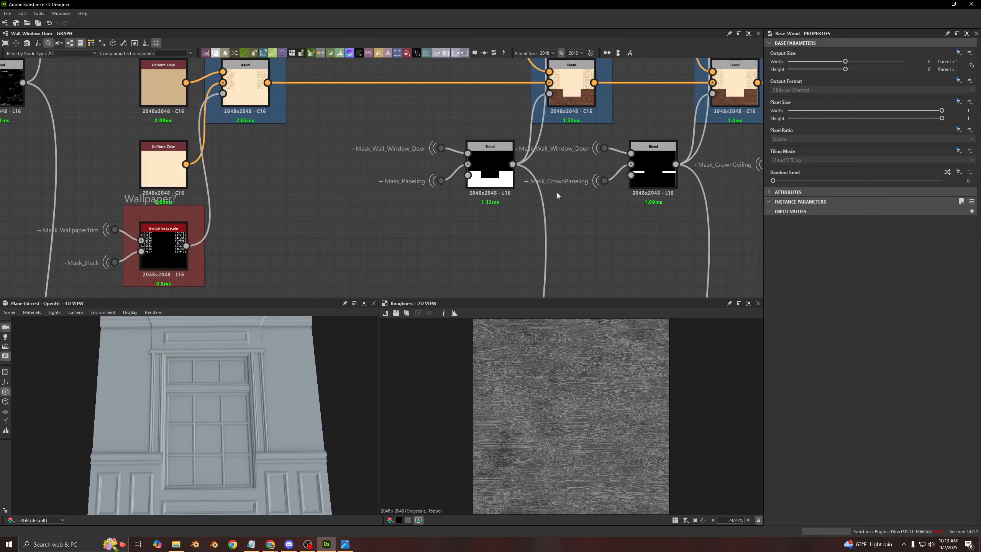
middle_click_drag(564, 190, 394, 198)
double_click(483, 178)
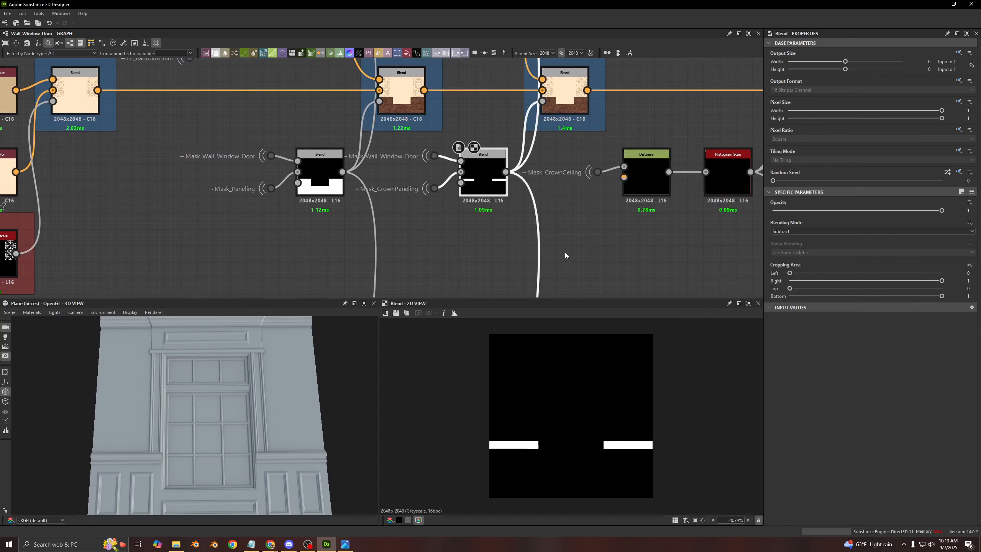
- Go back to the Base_Wood node at the graph's start and preview its base color in the 2D view
scroll(197, 110, "down", 4)
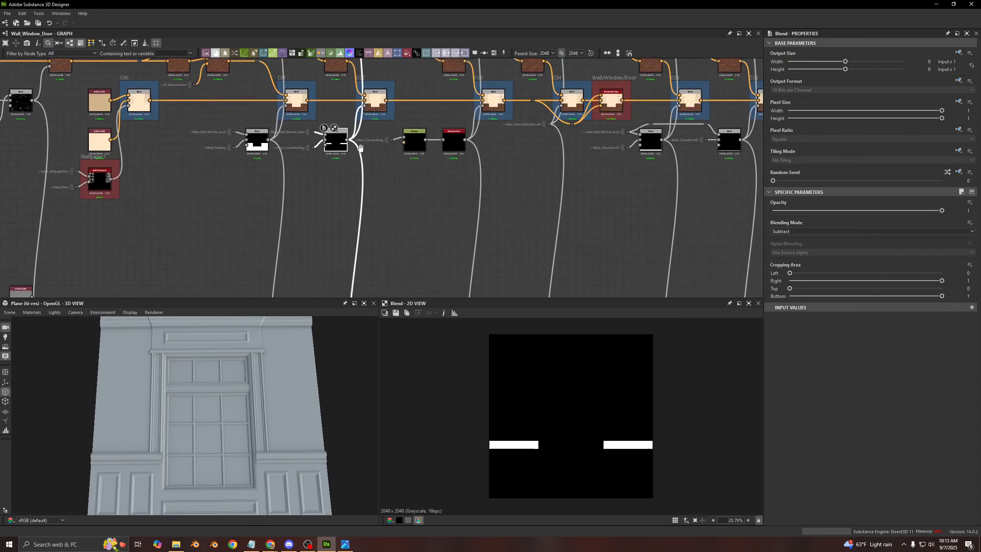
middle_click_drag(196, 110, 733, 178)
scroll(397, 143, "up", 5)
double_click(173, 75)
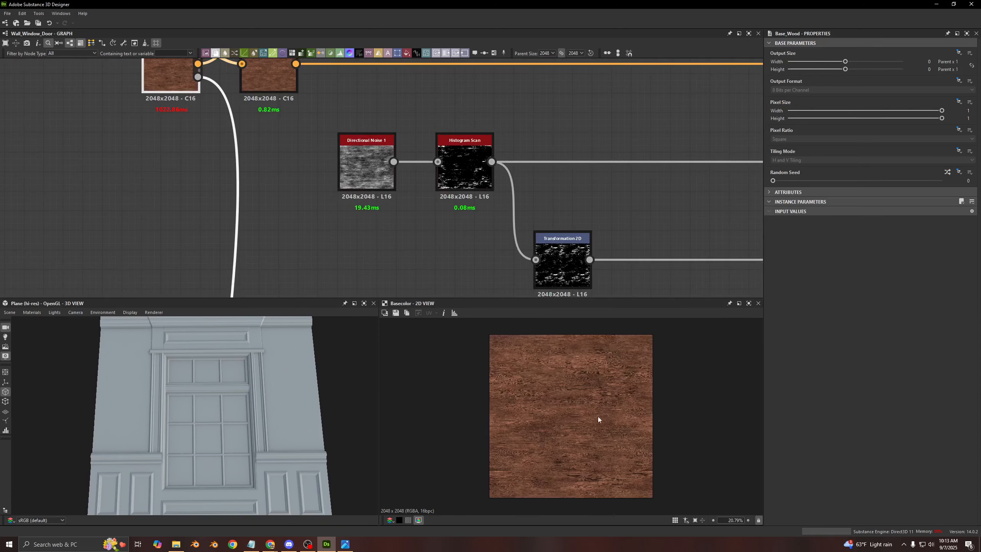
- Follow the base color chain to frame C11 and preview the Blend mask that combines its two paneling masks in the 2D view
scroll(491, 184, "down", 4)
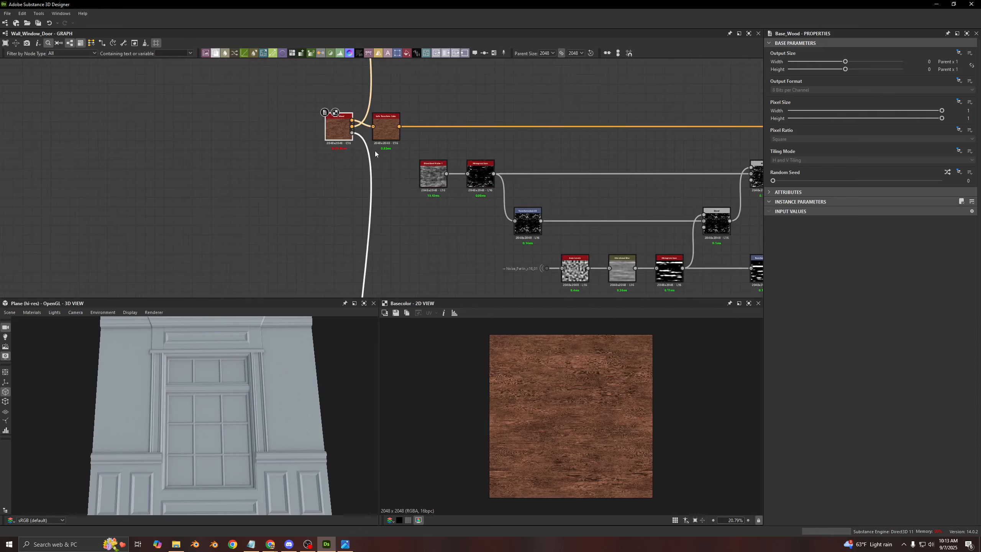
middle_click_drag(517, 148, 157, 152)
middle_click_drag(584, 255, 370, 249)
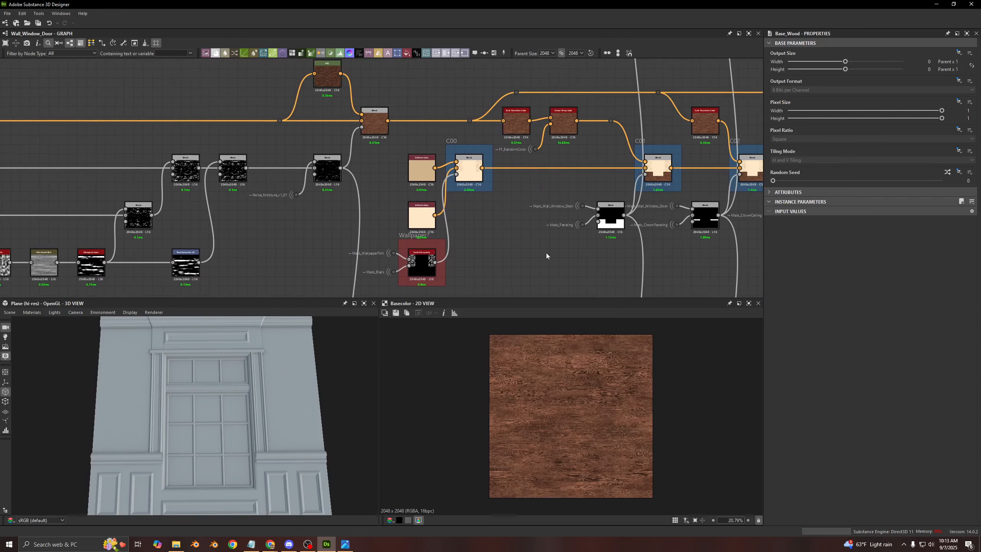
middle_click_drag(758, 241, 492, 208)
middle_click_drag(639, 205, 387, 193)
middle_click_drag(733, 204, 470, 172)
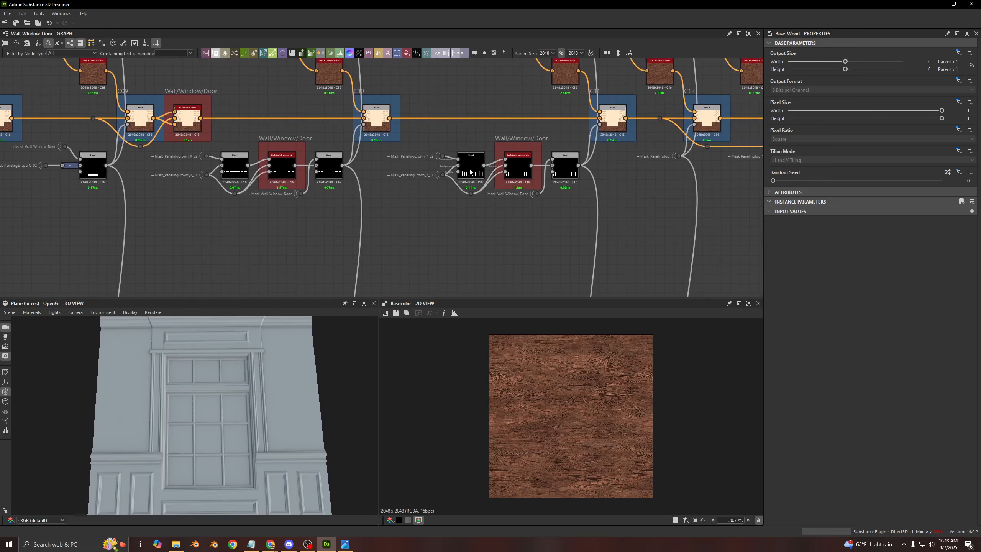
double_click(471, 172)
scroll(539, 456, "up", 6)
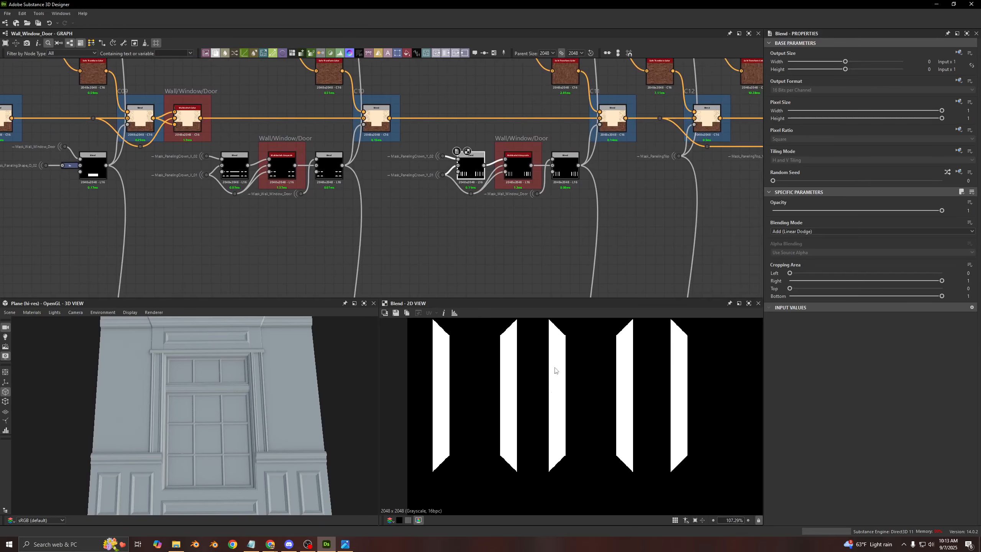
middle_click_drag(508, 240, 510, 286)
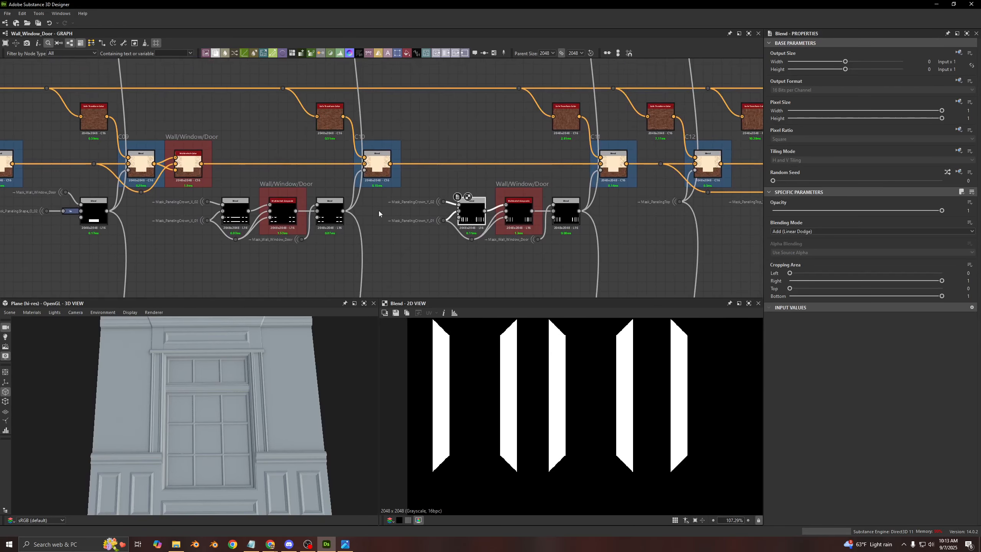
- Preview the Safe Transform Color node feeding frame C11 and examine its rotation settings
scroll(381, 212, "down", 2)
middle_click_drag(388, 156, 395, 160)
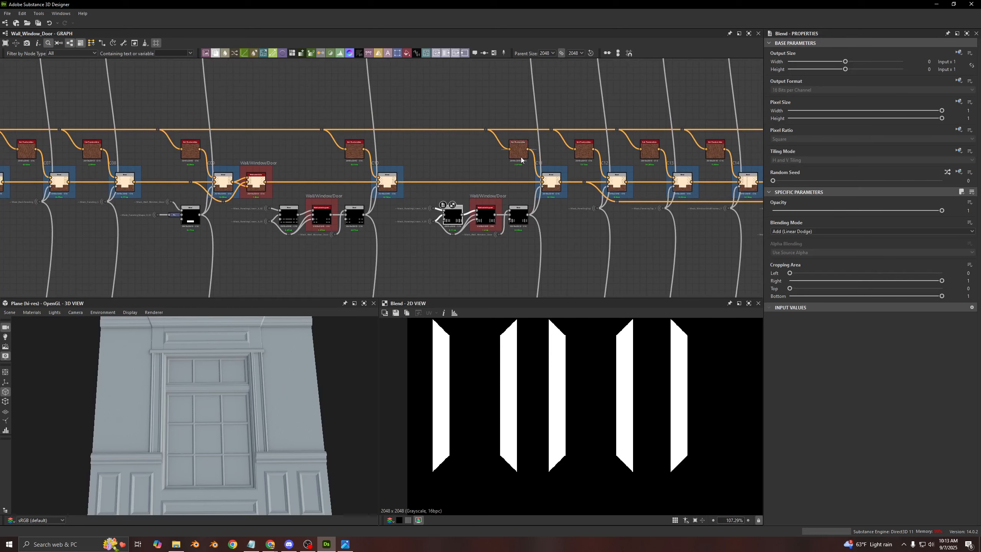
scroll(497, 142, "up", 5)
double_click(549, 170)
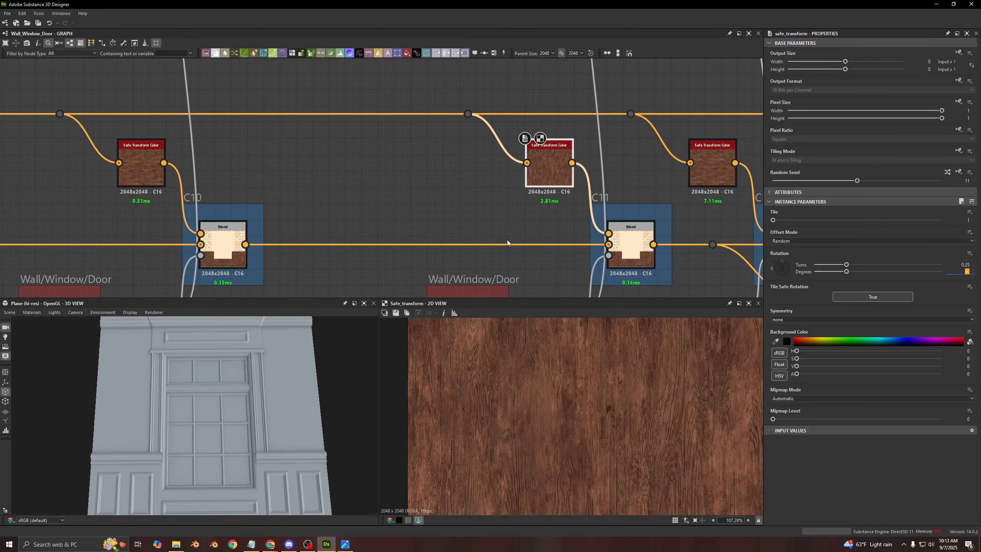
left_click(454, 198)
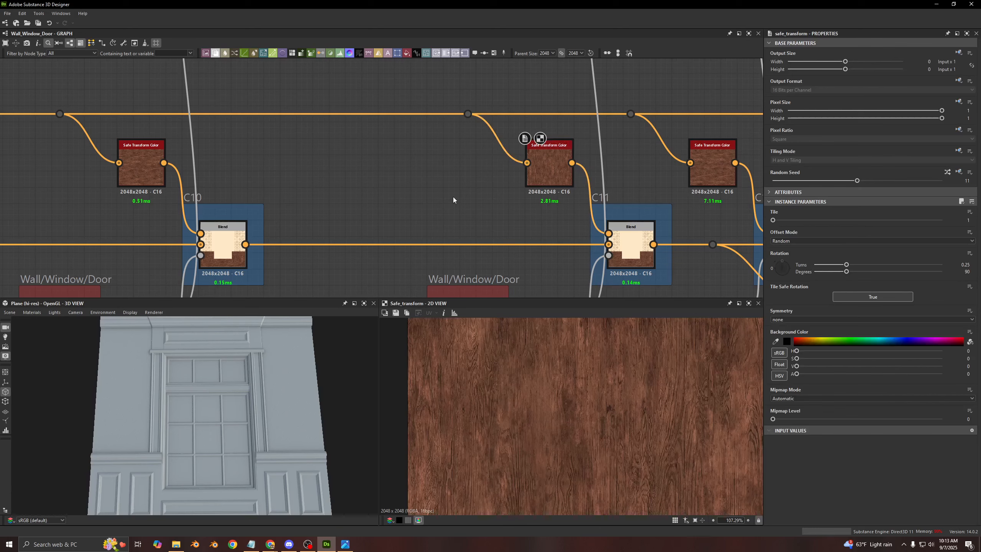
- Preview the Safe Transform Color nodes feeding frames C07 and C06 and compare their rotation and wood grain direction
scroll(453, 197, "down", 10)
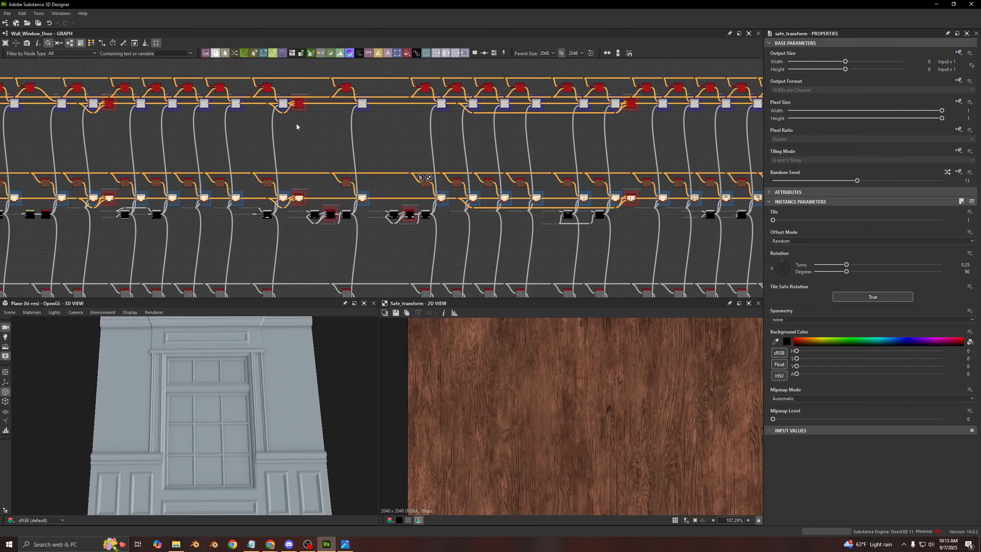
middle_click_drag(297, 127, 414, 156)
middle_click_drag(354, 242, 410, 157)
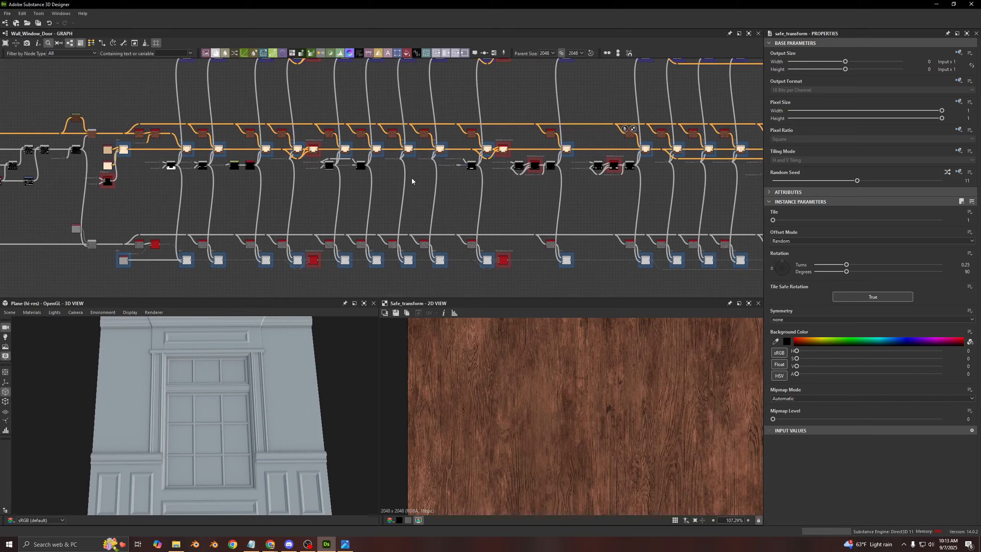
scroll(411, 180, "up", 10)
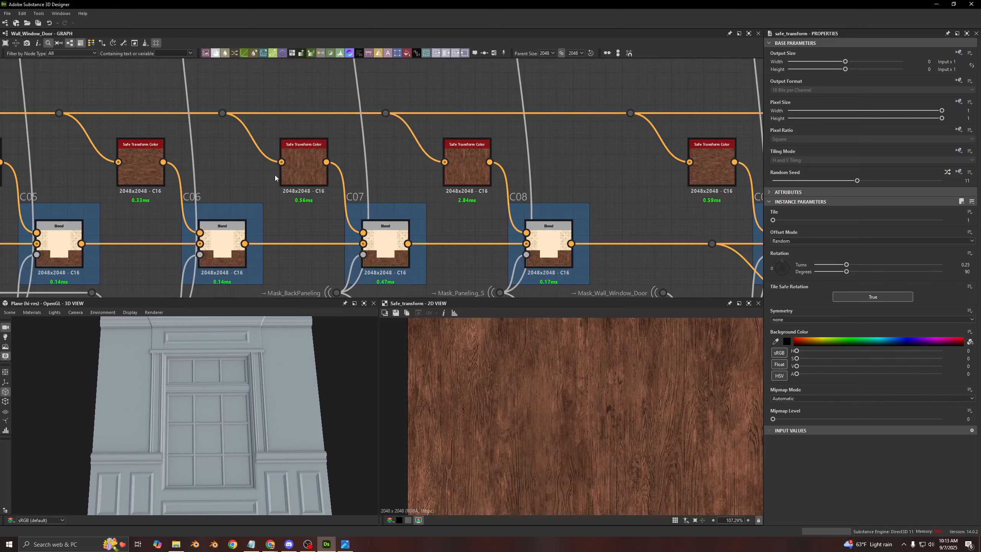
left_click(303, 174)
scroll(537, 383, "down", 3)
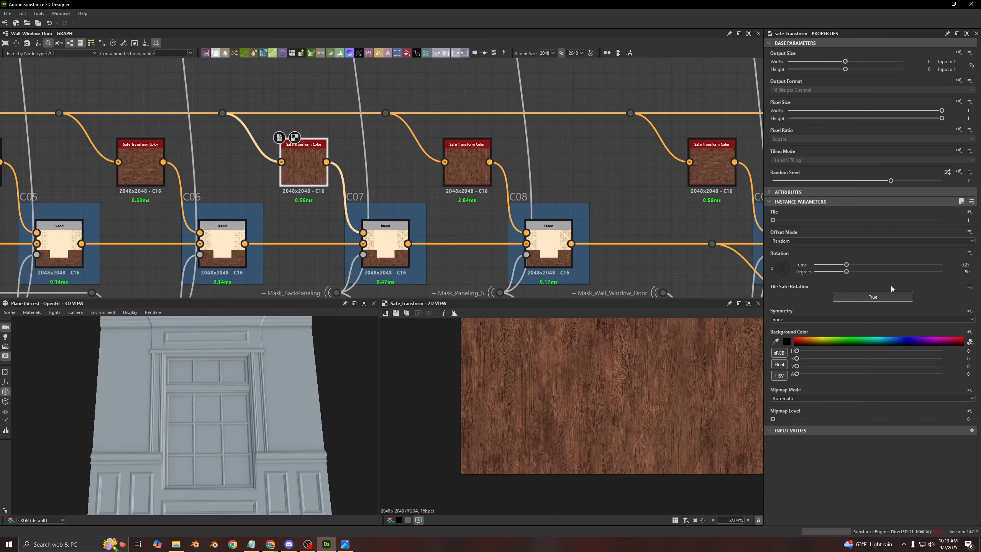
left_click(141, 170)
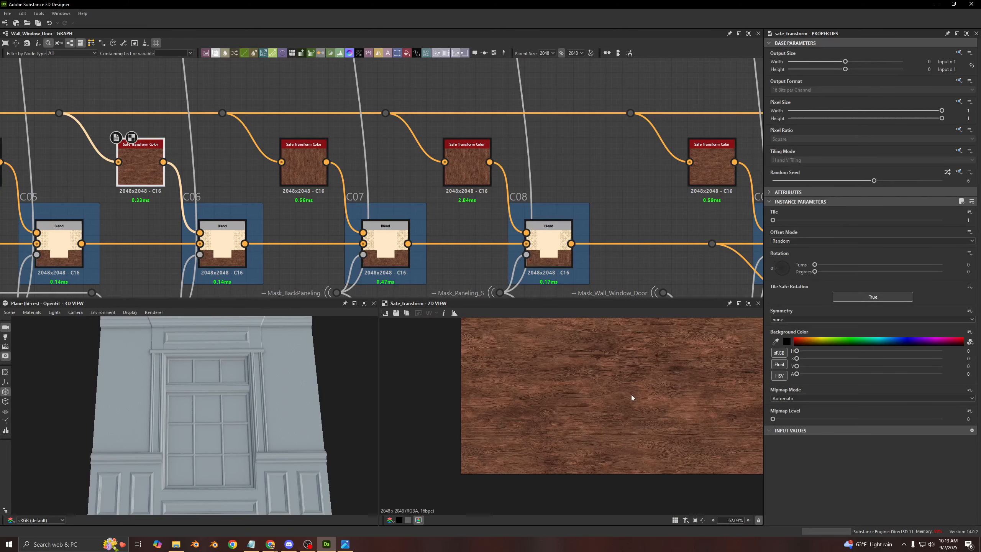
scroll(631, 394, "down", 1)
- Return to the start of the C frames and examine the first Safe Transform Color node ahead of C01
scroll(558, 177, "down", 3)
middle_click_drag(559, 177, 667, 177)
middle_click_drag(360, 128, 611, 136)
middle_click_drag(255, 131, 578, 138)
middle_click_drag(298, 138, 580, 139)
scroll(397, 176, "up", 3)
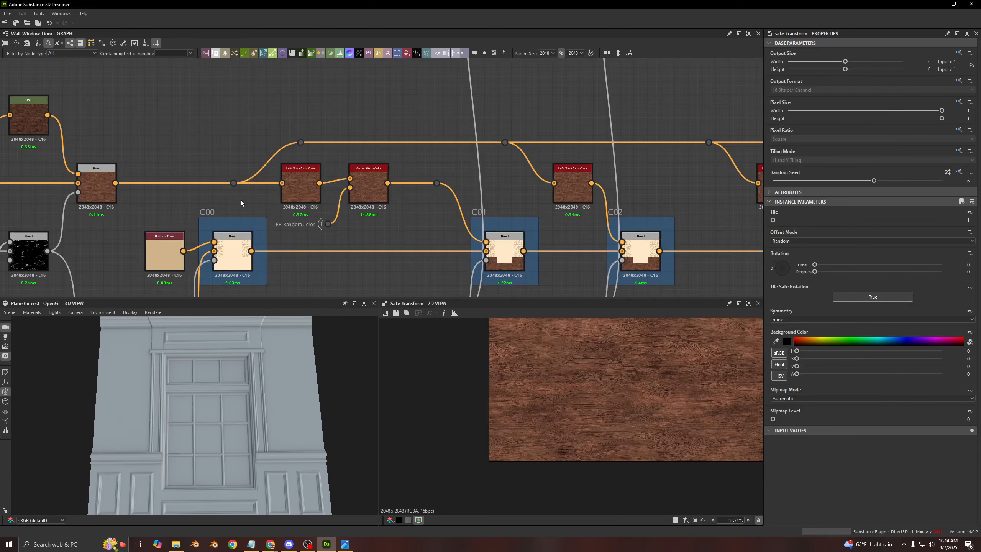
scroll(241, 203, "up", 3)
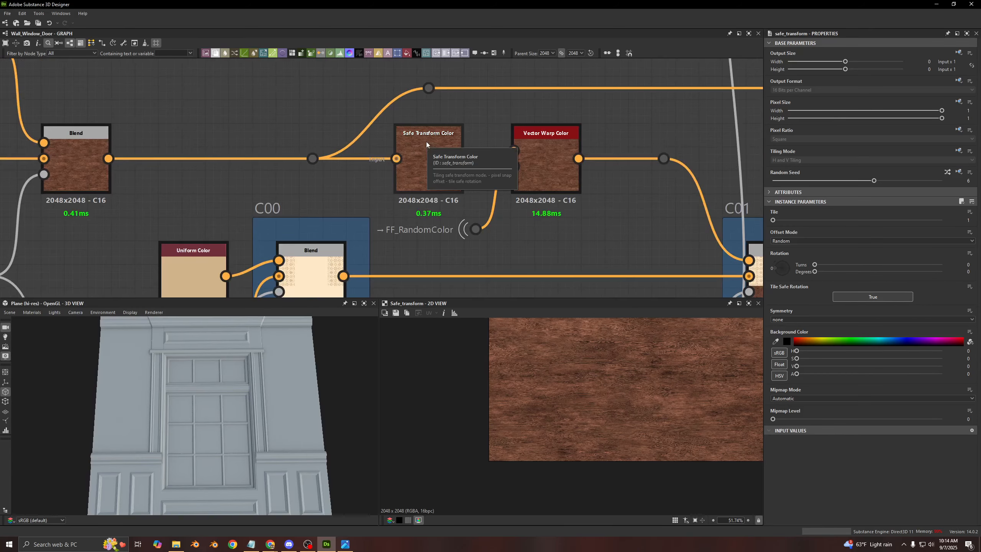
middle_click_drag(251, 116, 310, 164)
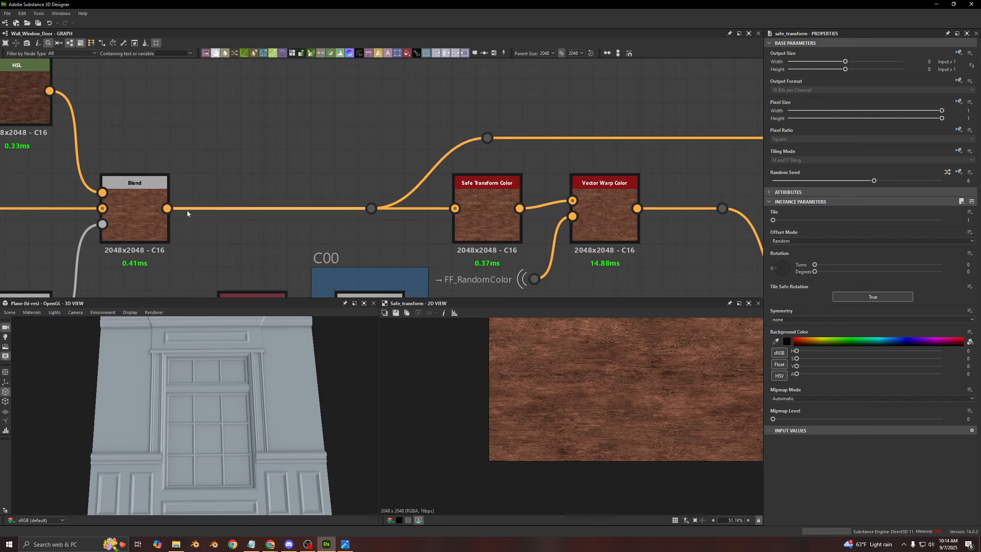
- Branch a Transformation 2D node off the Blend before C00 and offset its texture by 0.0044 in X and -0.0136 in Y
left_click_drag(166, 209, 270, 116)
type("2d")
left_click(296, 143)
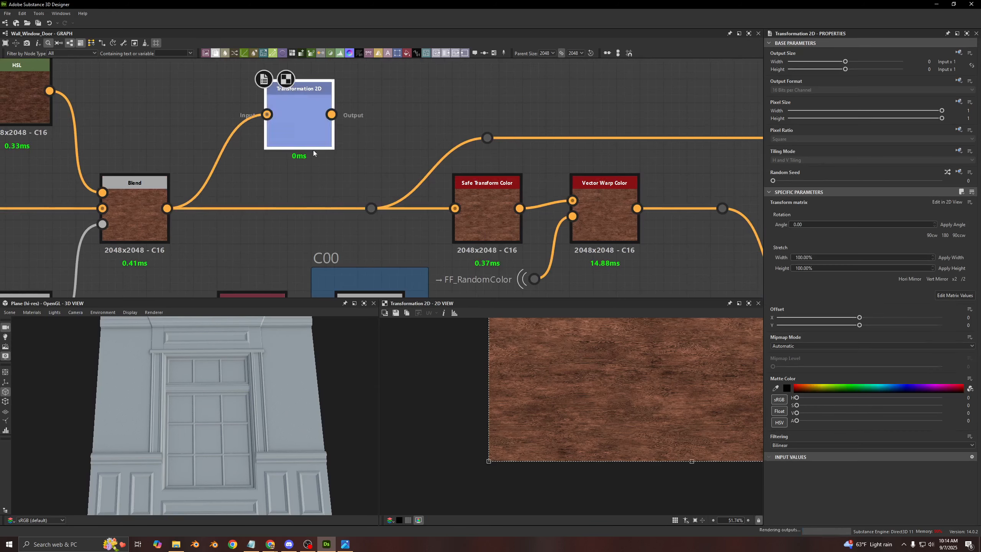
scroll(635, 360, "up", 5)
left_click_drag(635, 361, 626, 392)
- Preview the first Safe Transform Color node for comparison and delete the trial Transformation 2D node
double_click(495, 207)
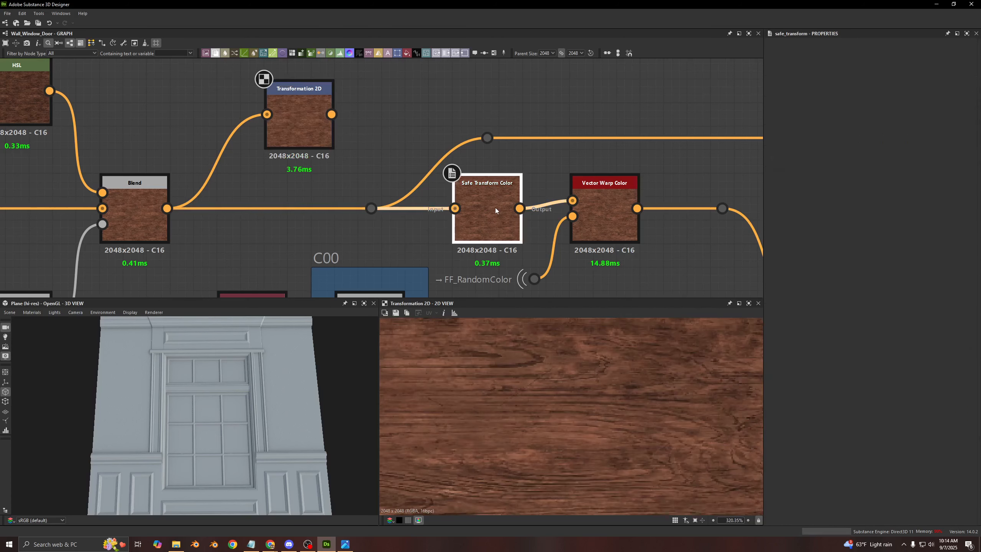
left_click(312, 141)
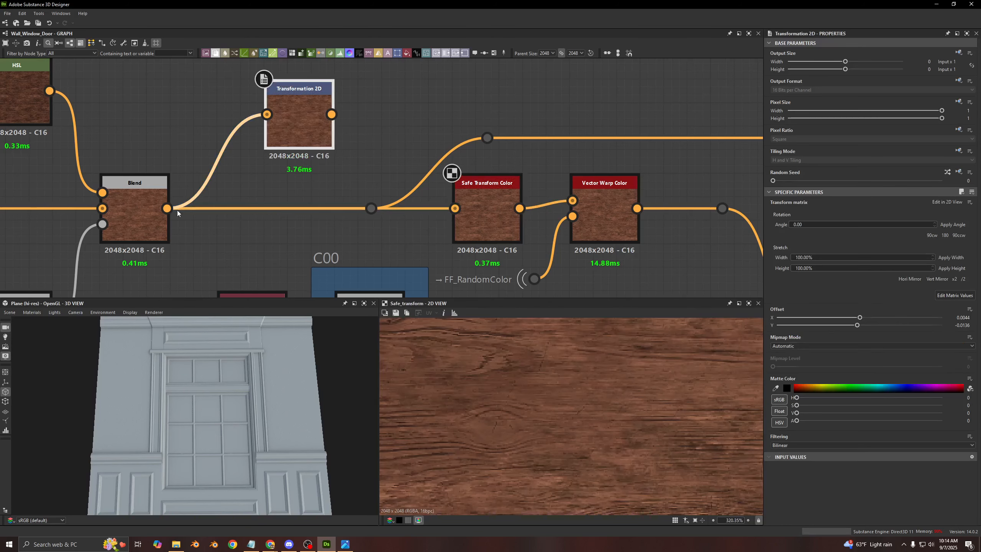
key("Delete")
- Show the parameters of the Safe Transform Color node ahead of the Vector Warp Color node and examine them
scroll(308, 157, "down", 5)
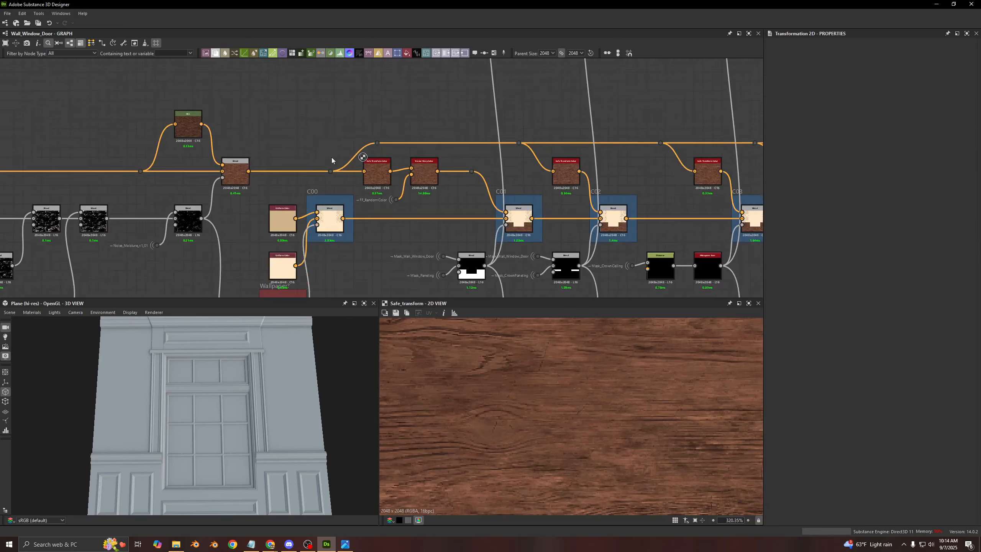
scroll(331, 157, "up", 6)
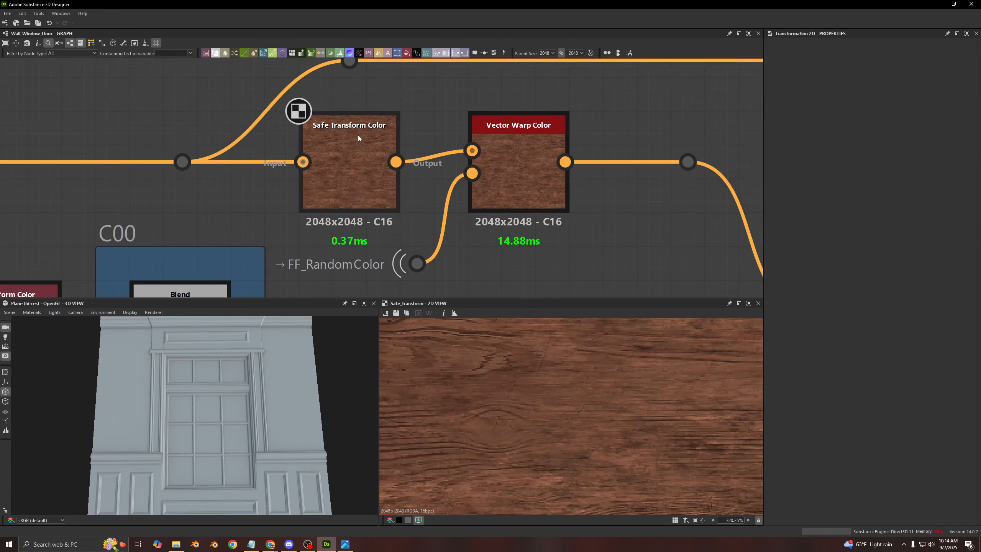
left_click(350, 161)
scroll(352, 165, "down", 3)
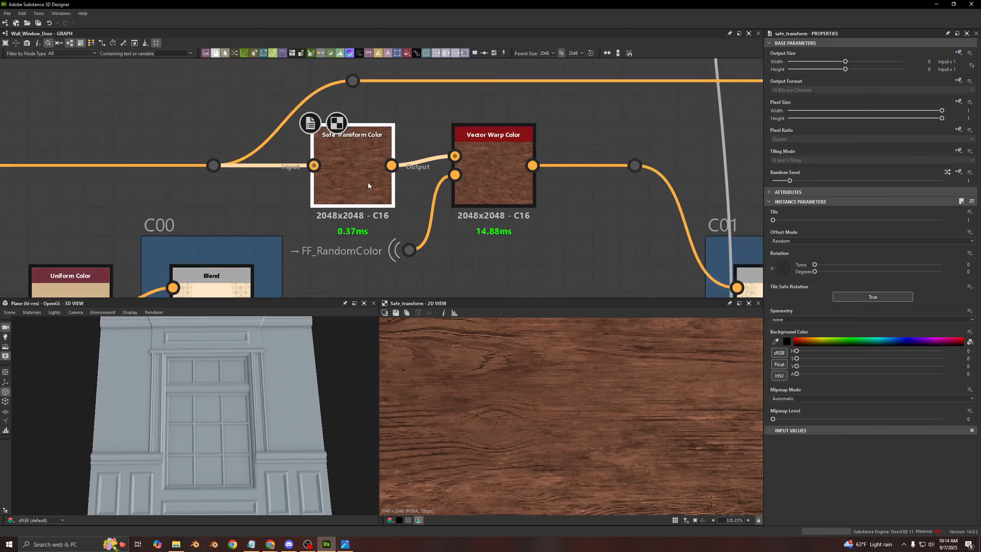
- Select the Blend node in frame C00 and examine the frame numbering from C00 onward along the base color chain
middle_click_drag(298, 141, 264, 135)
left_click(150, 213)
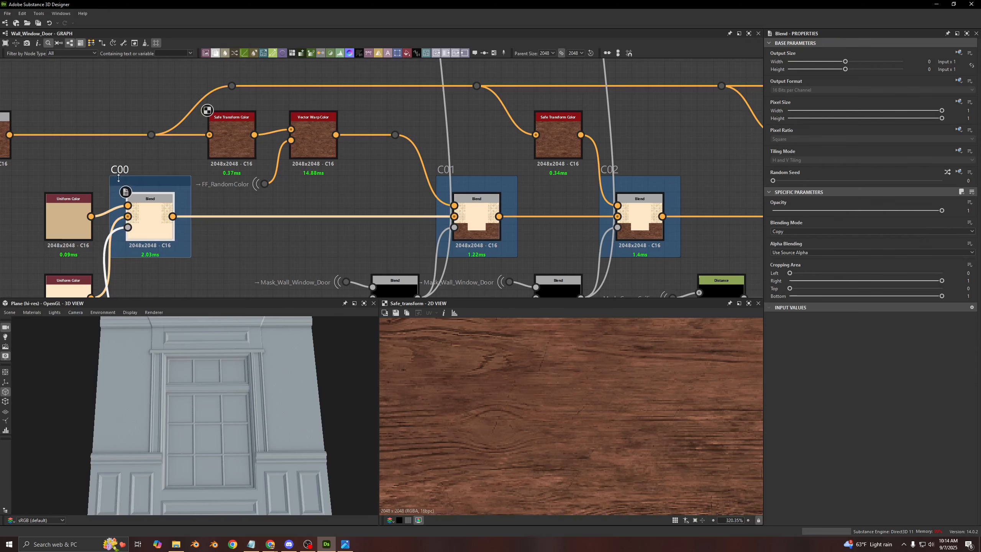
scroll(427, 175, "up", 3)
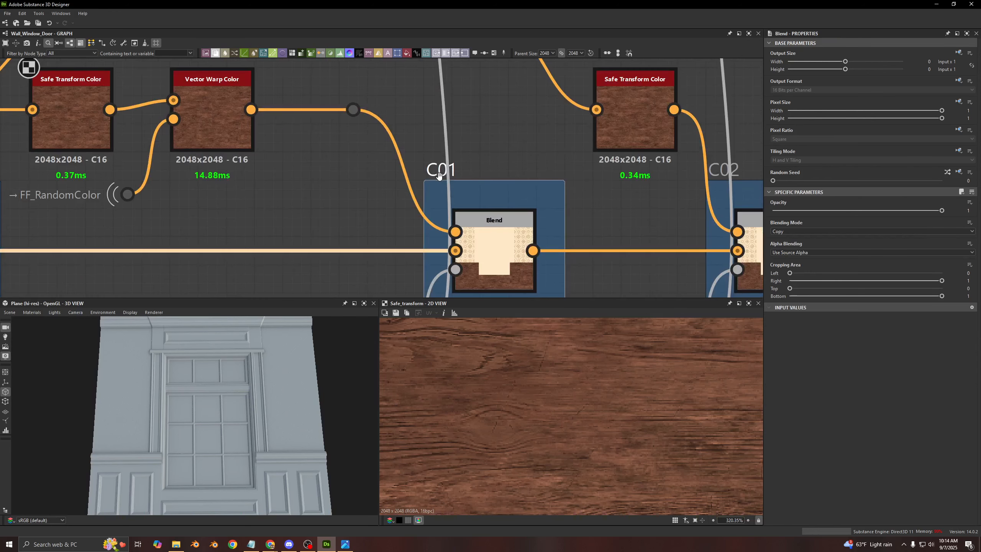
scroll(452, 177, "down", 3)
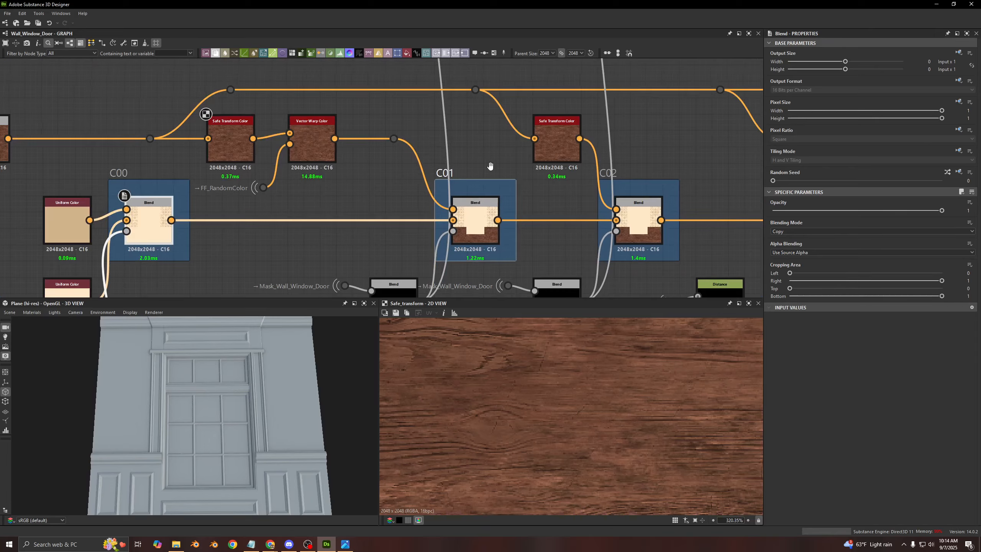
middle_click_drag(641, 194, 369, 188)
middle_click_drag(340, 155, 111, 146)
scroll(430, 198, "down", 3)
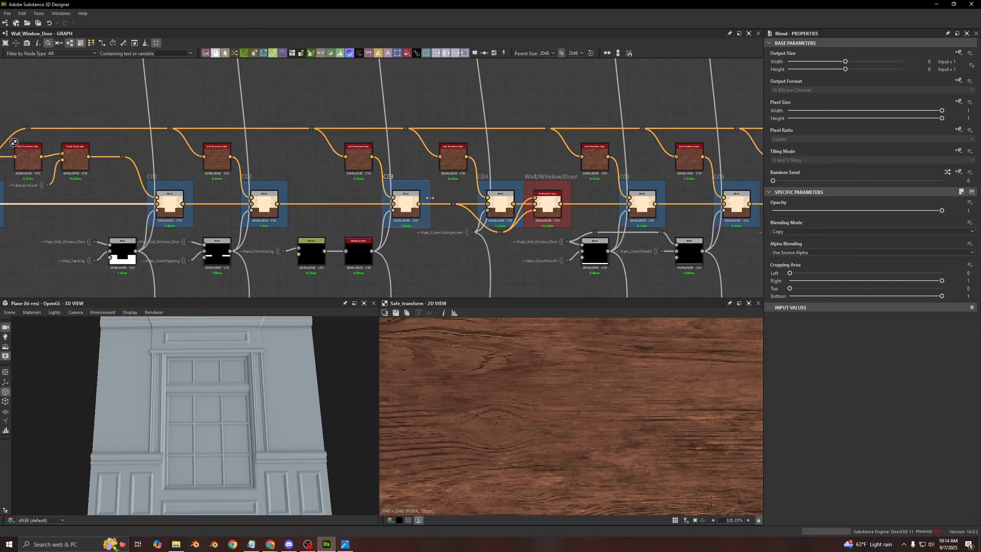
- Examine the matching roughness frames R01 to R04 below the base color chain
scroll(430, 198, "down", 1)
middle_click_drag(414, 279, 459, 53)
scroll(392, 241, "up", 1)
scroll(306, 246, "up", 3)
scroll(304, 236, "up", 1)
scroll(304, 236, "down", 1)
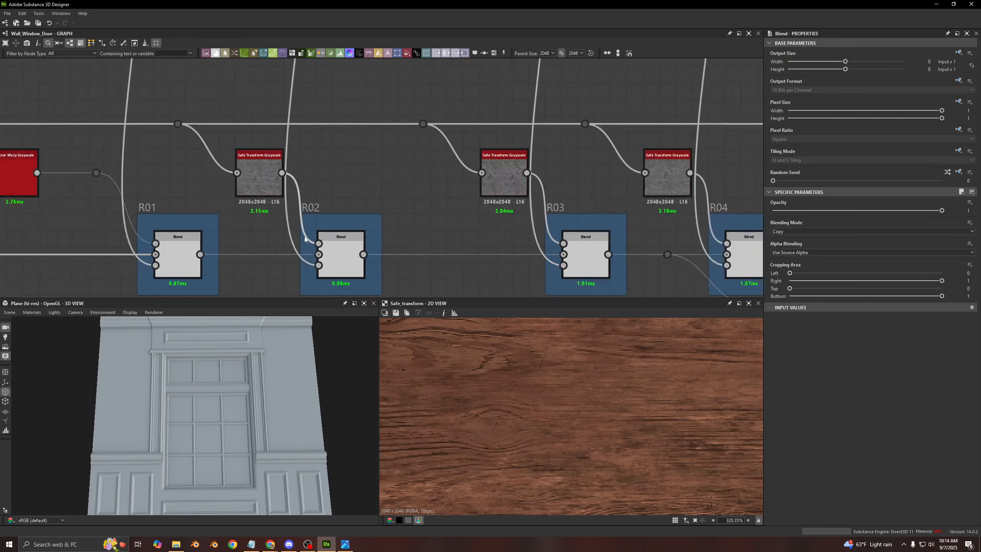
- Examine the height section of the graph around frame H16
scroll(304, 236, "down", 6)
middle_click_drag(320, 89, 359, 266)
scroll(362, 120, "down", 1)
scroll(351, 170, "up", 5)
scroll(335, 79, "up", 1)
middle_click_drag(334, 78, 334, 139)
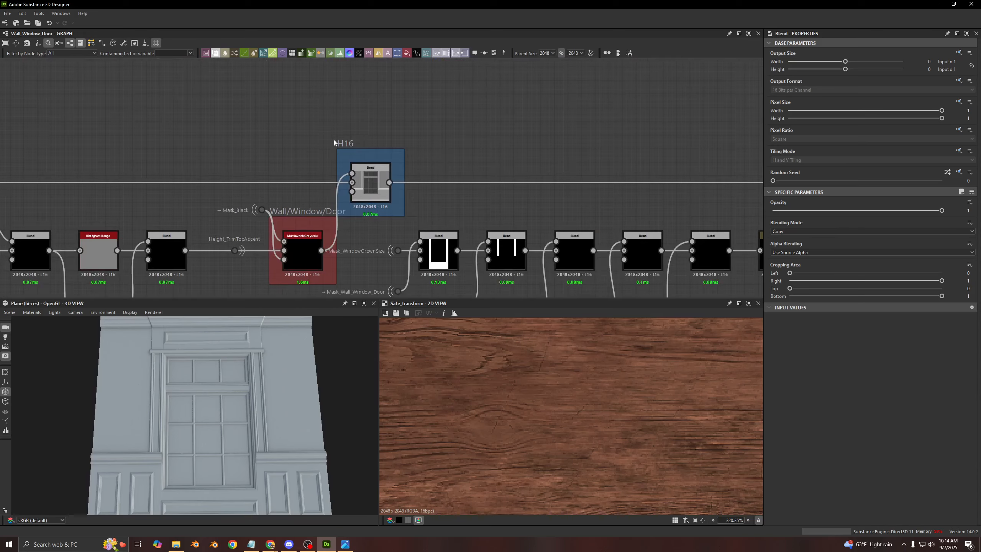
- Return to the base color chain and show the parameters of the Safe Transform Color node feeding C01 through Vector Warp Color
scroll(463, 133, "down", 9)
middle_click_drag(460, 104, 447, 217)
scroll(412, 106, "up", 7)
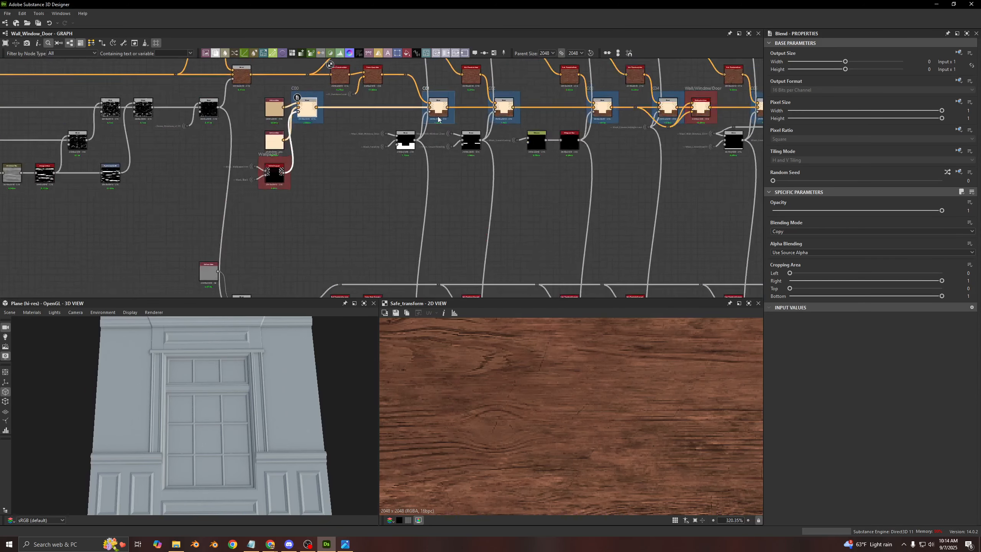
middle_click_drag(424, 107, 597, 218)
scroll(328, 177, "up", 4)
left_click(293, 142)
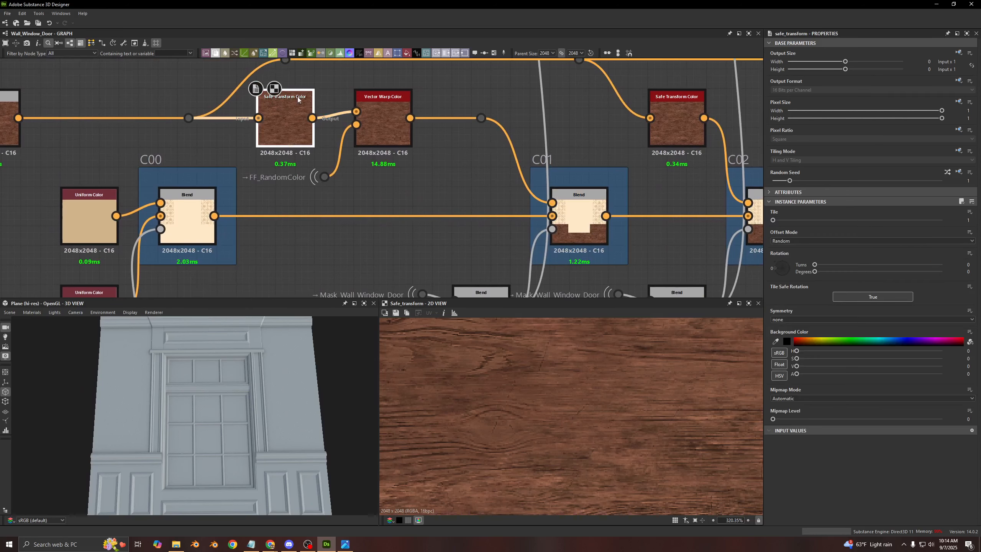
- Follow the Safe Transform Color nodes along the base color chain from C01 to C09 and back
scroll(644, 124, "down", 4)
middle_click_drag(637, 129, 499, 150)
middle_click_drag(756, 146, 405, 157)
middle_click_drag(539, 135, 290, 143)
middle_click_drag(480, 153, 356, 153)
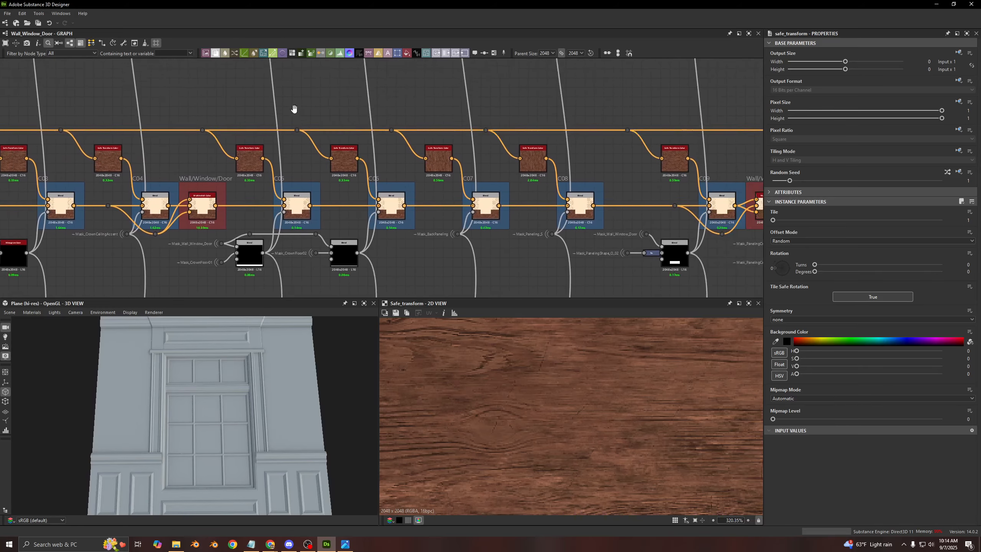
middle_click_drag(293, 109, 727, 111)
middle_click_drag(407, 116, 644, 117)
- Compare the random seed settings of the Safe Transform Color nodes feeding the C01 and C02 frames
scroll(394, 156, "up", 3)
scroll(332, 170, "up", 3)
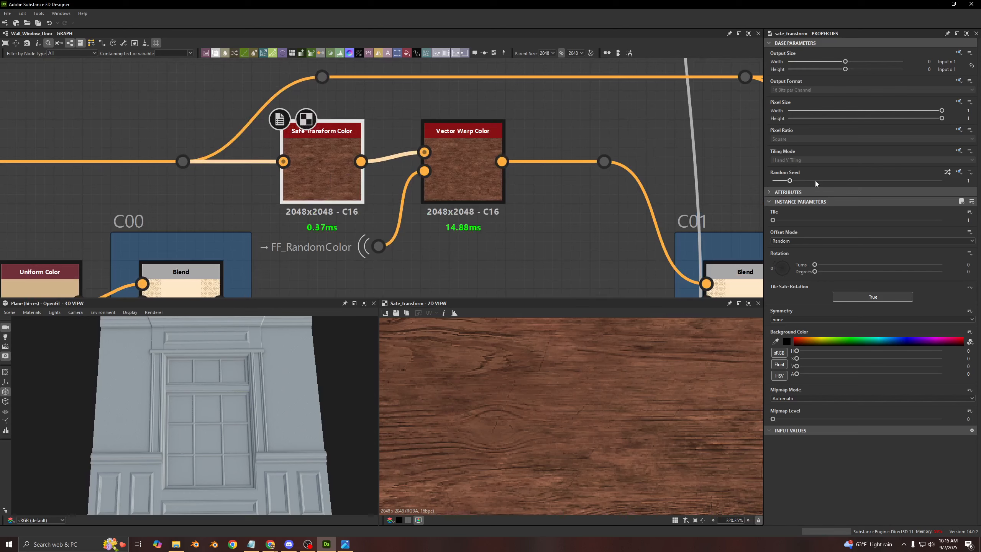
middle_click_drag(236, 171, 472, 105)
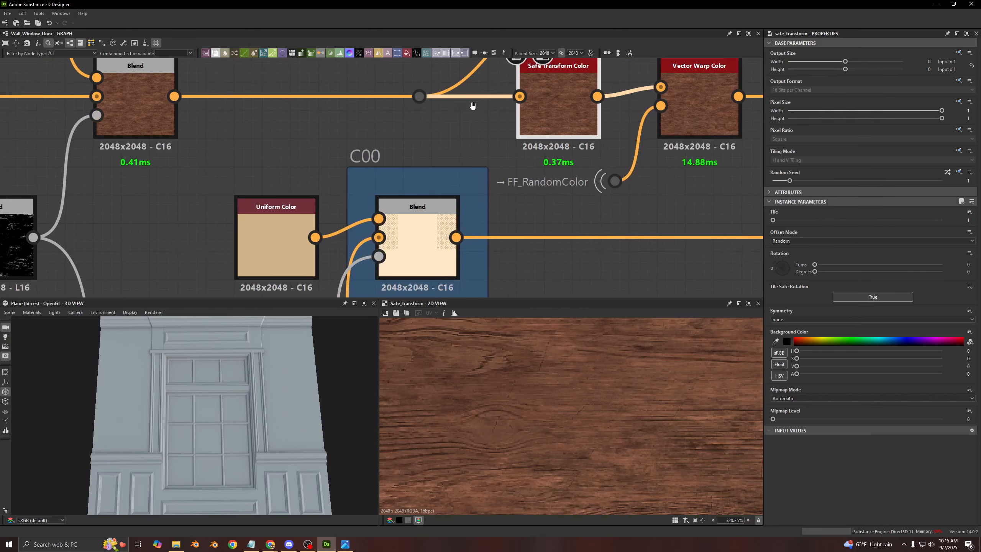
middle_click_drag(541, 150, 190, 147)
scroll(190, 147, "down", 3)
middle_click_drag(310, 149, 376, 165)
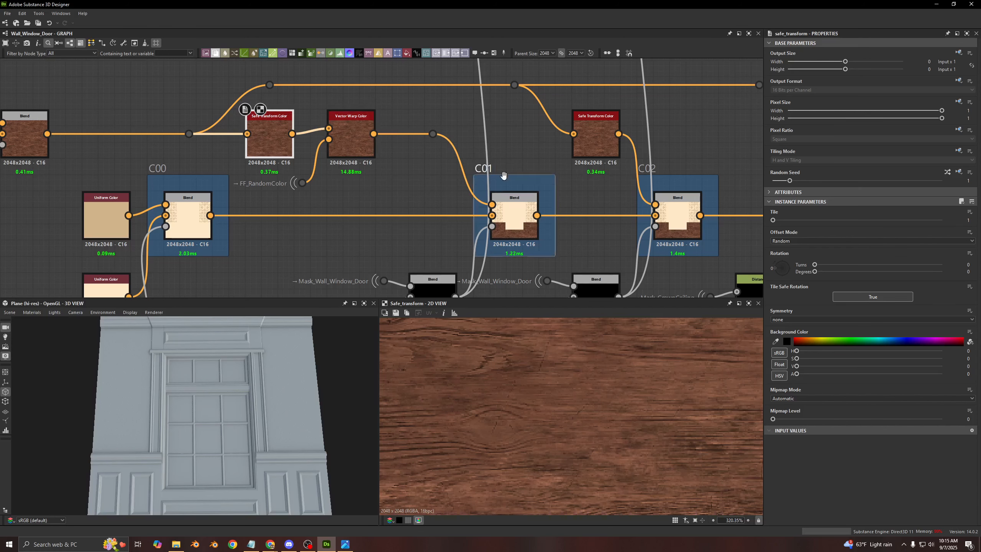
middle_click_drag(425, 175, 218, 176)
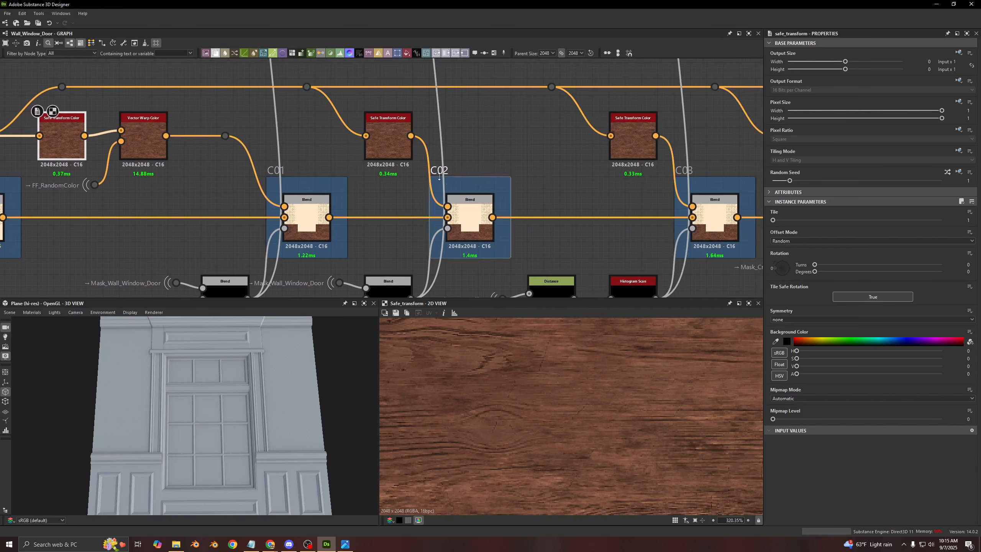
left_click(465, 219)
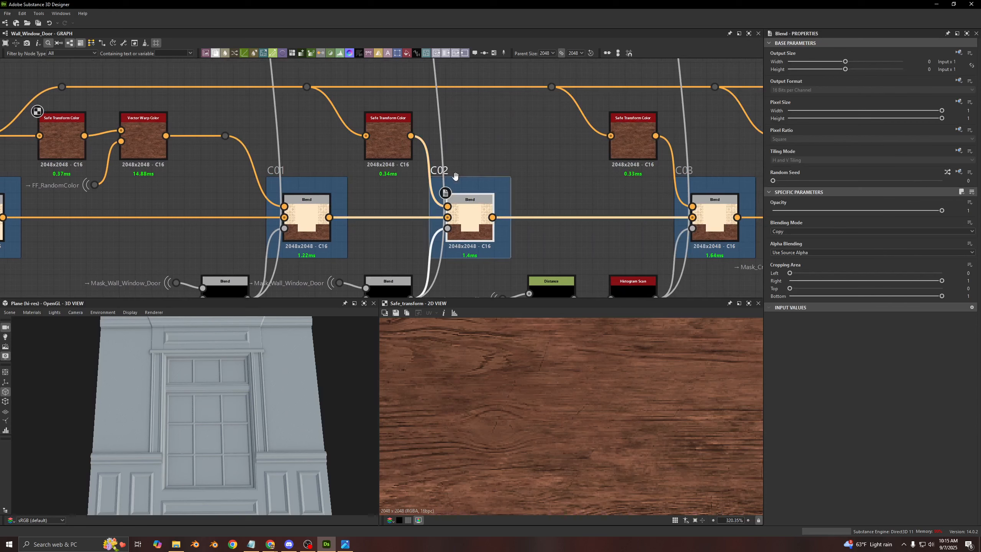
left_click(399, 128)
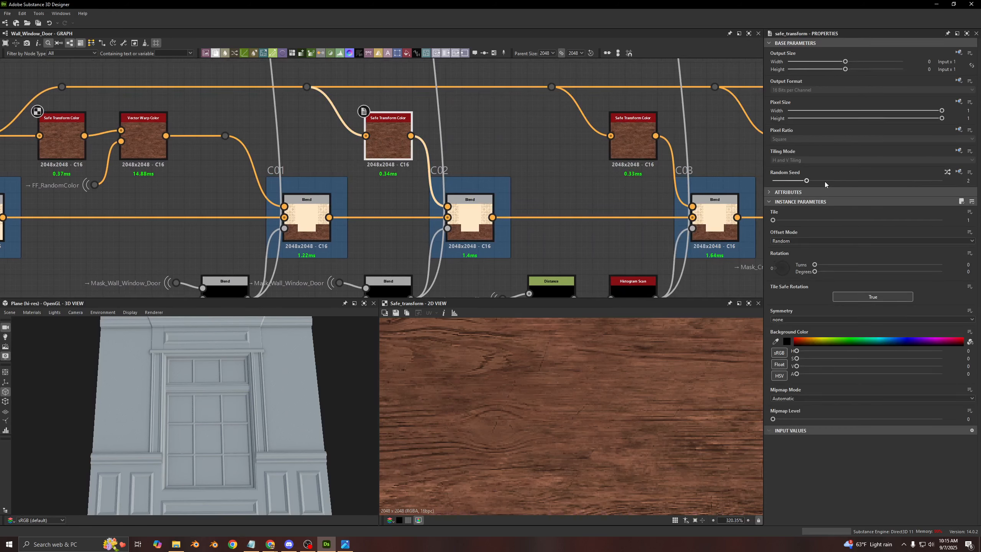
- Preview the Vector Warp Color output and compare it with the Safe Transform Color outputs for C01 and C02 in the 2D view
left_click(148, 148)
scroll(617, 419, "down", 1)
scroll(618, 419, "down", 8)
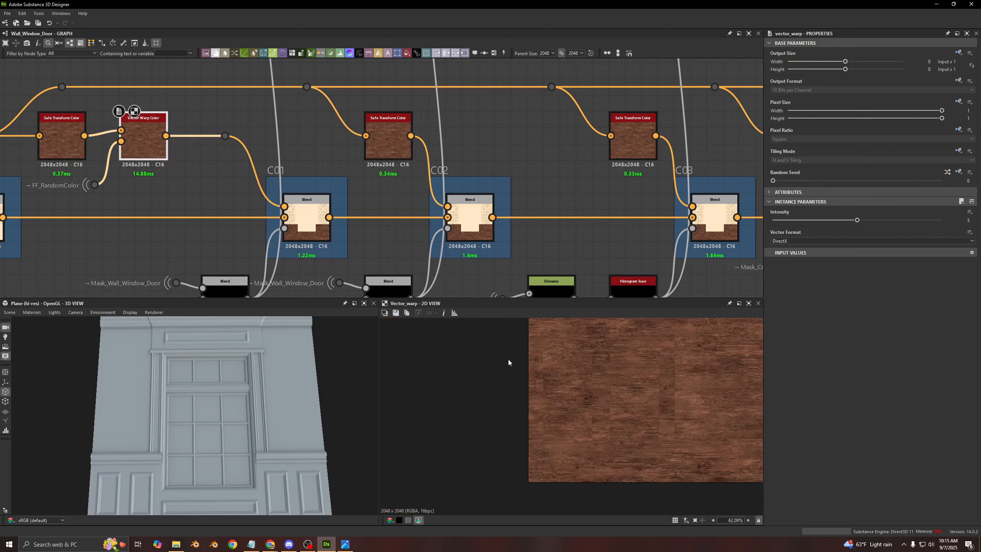
left_click(380, 147)
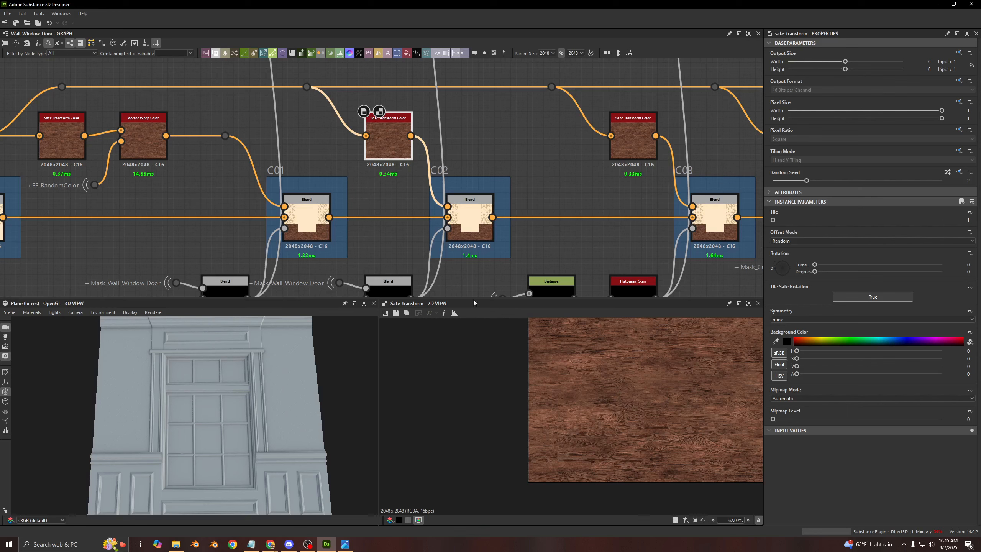
left_click(163, 148)
left_click(67, 144)
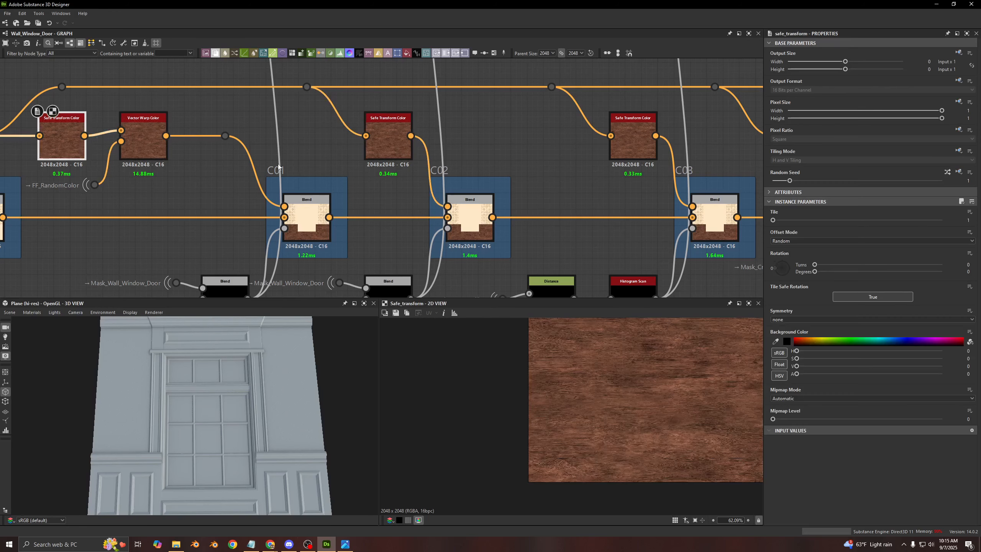
left_click(395, 147)
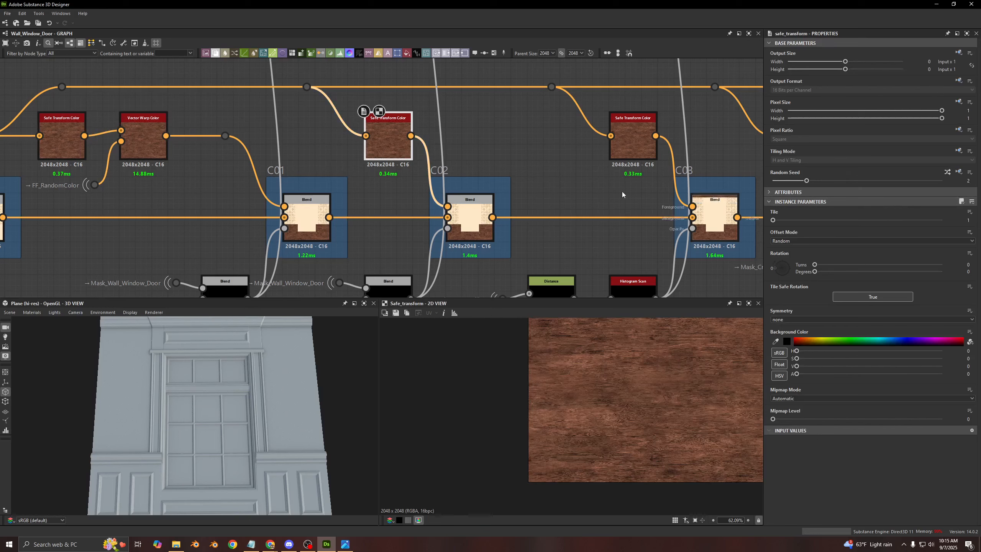
- Branch a Transformation 2D node off the wood base color ahead of the first Safe Transform Color
middle_click_drag(323, 143, 364, 208)
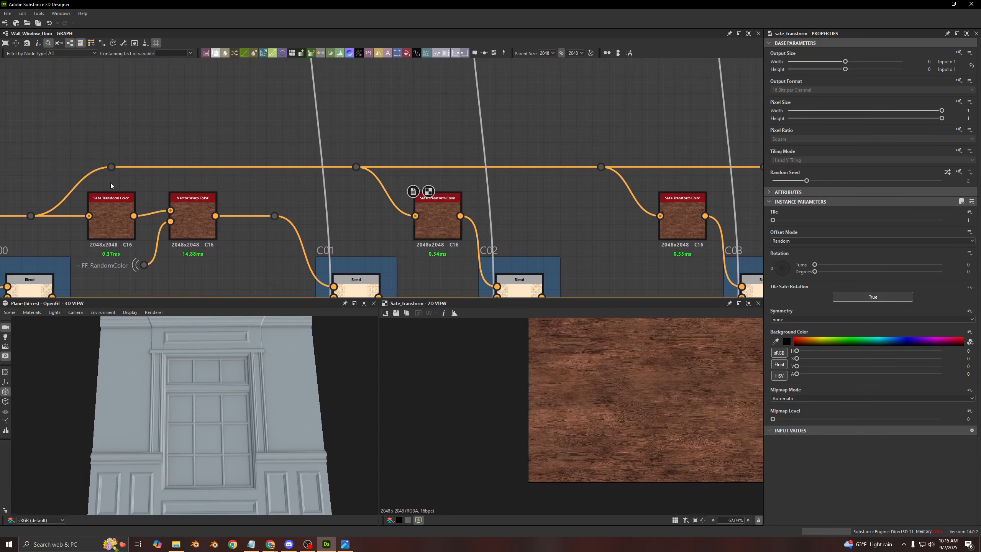
middle_click_drag(110, 183, 241, 192)
left_click_drag(164, 226, 268, 101)
type("2d")
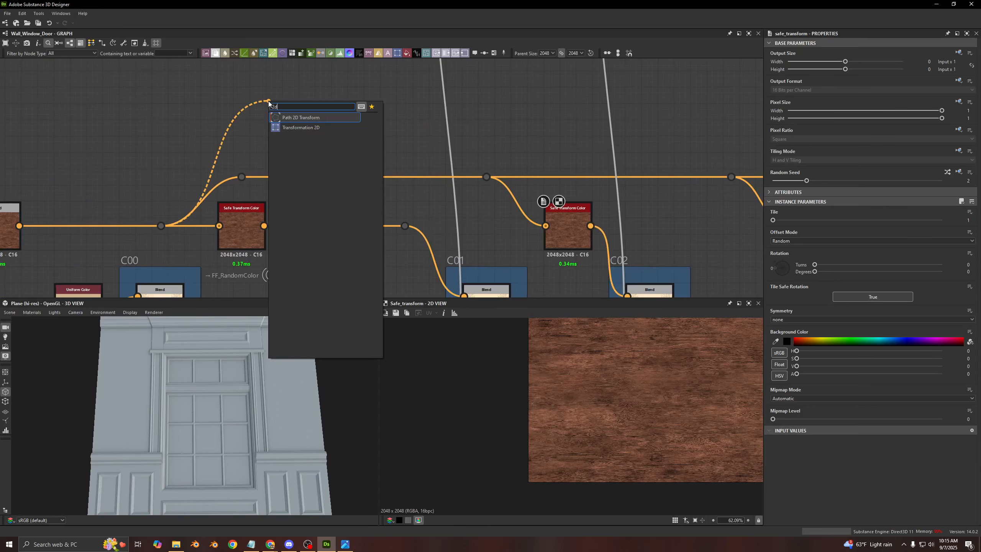
left_click(290, 127)
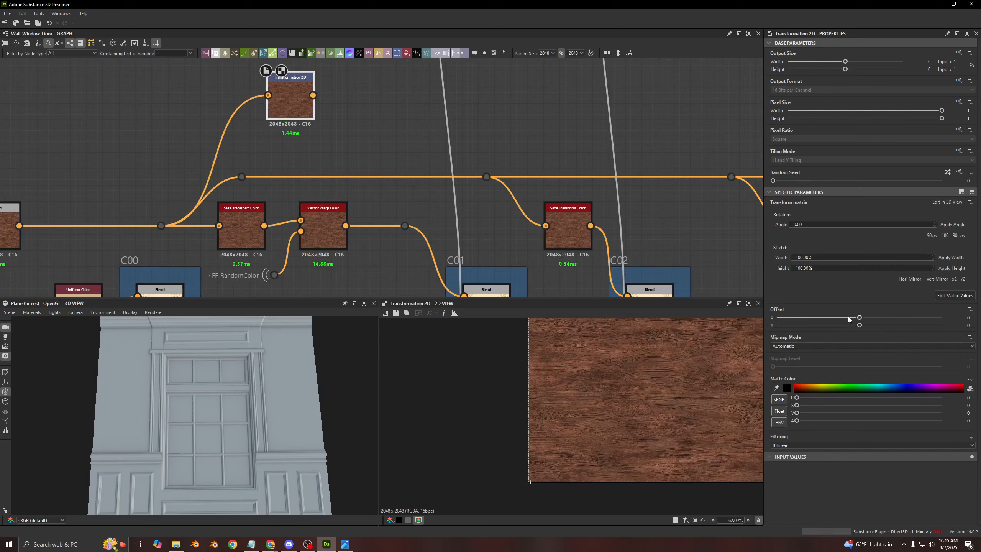
- Offset the wood texture by about -0.22 in X and 0.026 in Y with Transformation 2D, and delete that trial node
scroll(620, 361, "down", 4)
left_click_drag(625, 384, 676, 378)
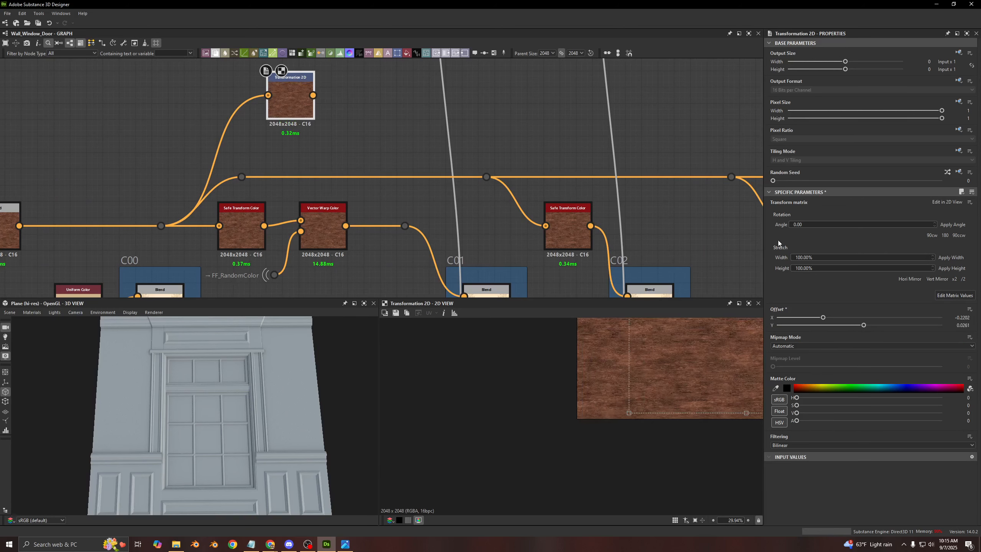
left_click_drag(779, 182, 863, 187)
key("ctrl+z")
left_click_drag(367, 84, 249, 108)
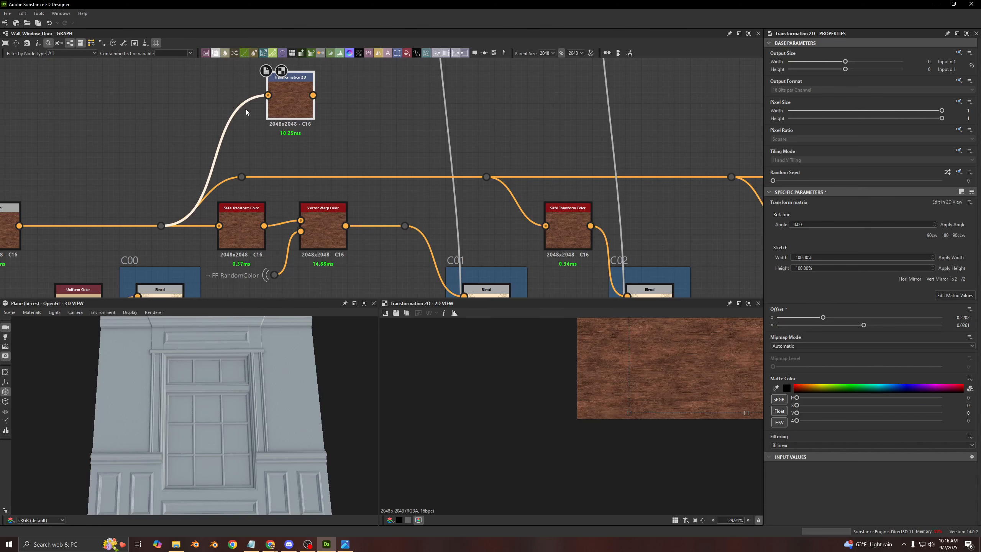
key("Delete")
- Show the parameters of the C01 Blend and of the Safe Transform Color node ahead of it
scroll(287, 154, "down", 4)
left_click(292, 158)
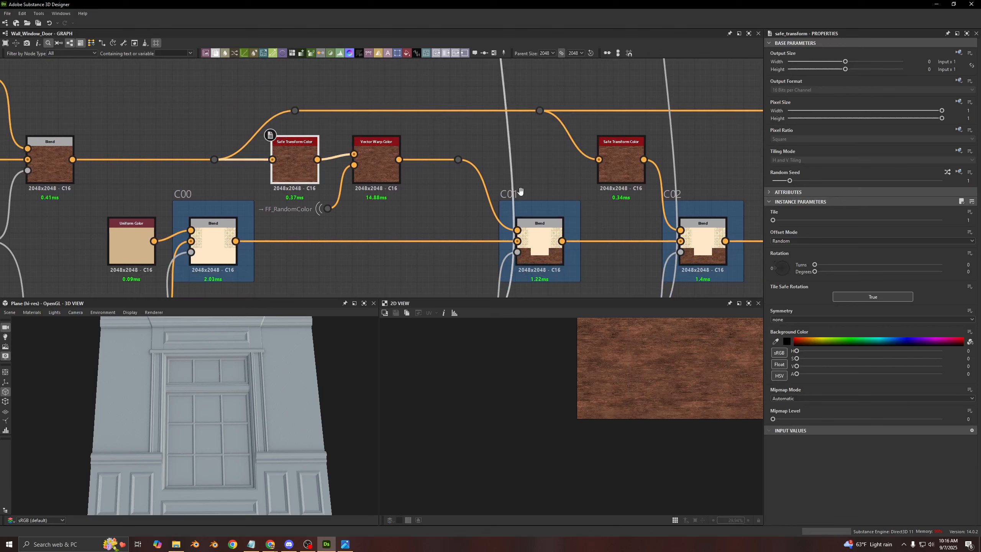
left_click(544, 234)
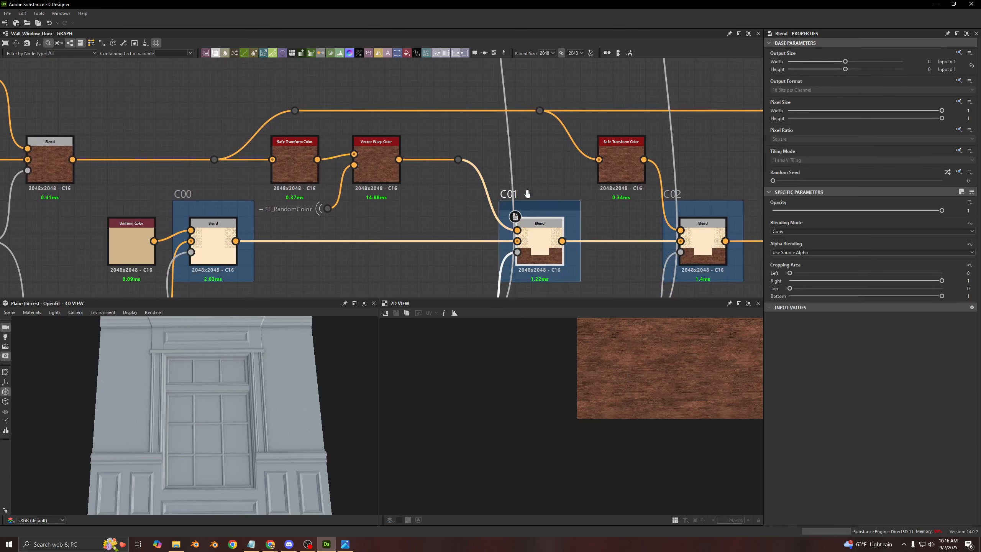
left_click(282, 169)
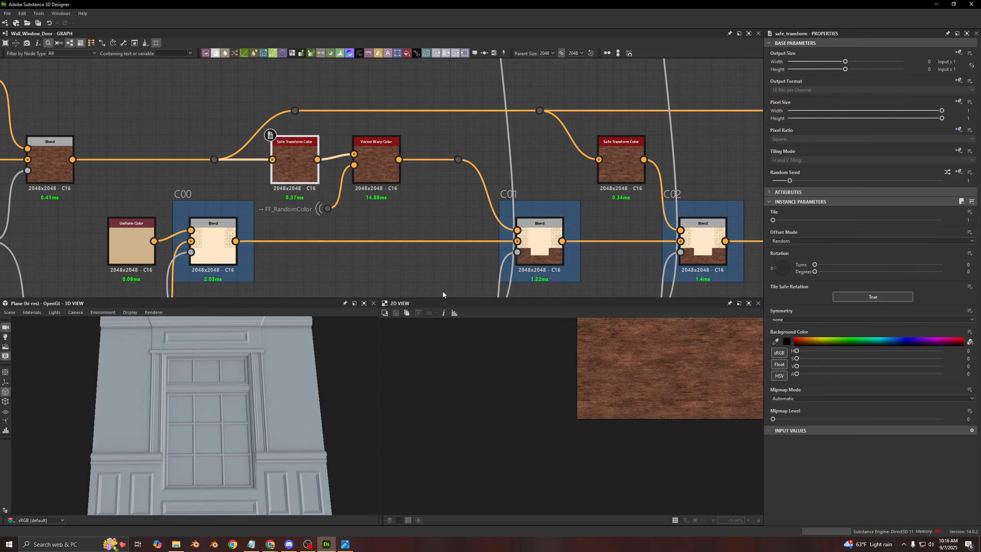
- Follow the masks below C01 and C02, and preview the Histogram Scan mask that drives C03
middle_click_drag(446, 223, 303, 147)
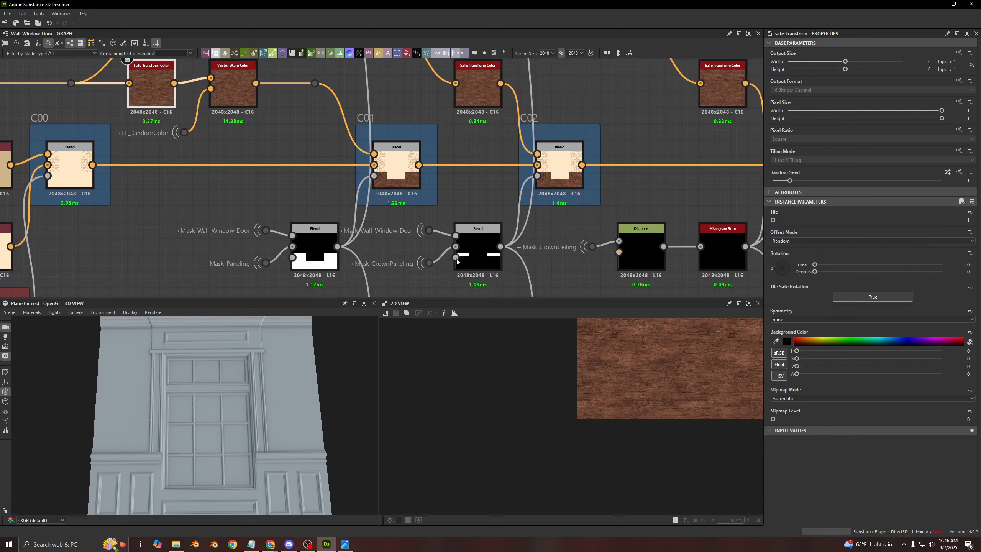
middle_click_drag(715, 254, 553, 241)
double_click(553, 241)
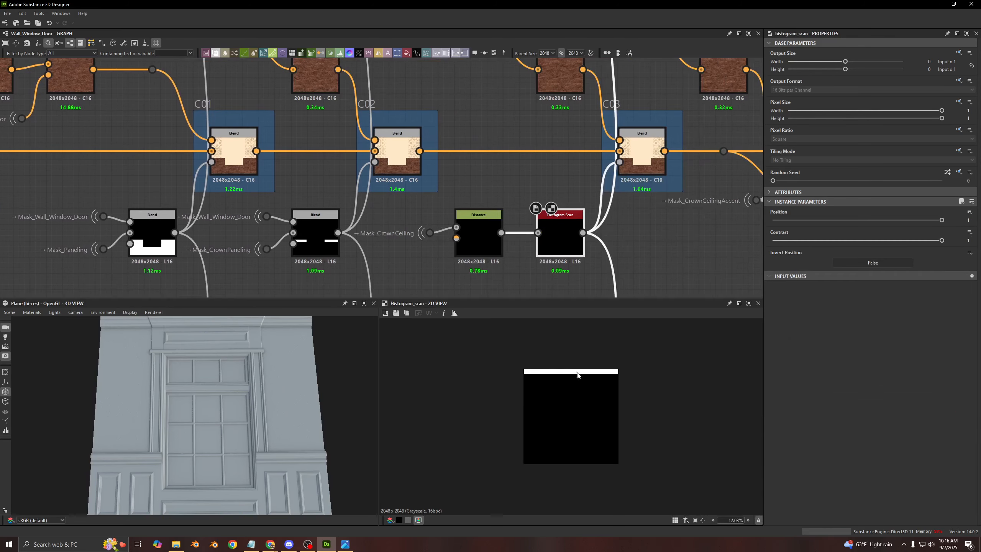
- Preview the first Safe Transform Color in the 2D view and inspect the C01 Blend it leads to
scroll(540, 211, "down", 4)
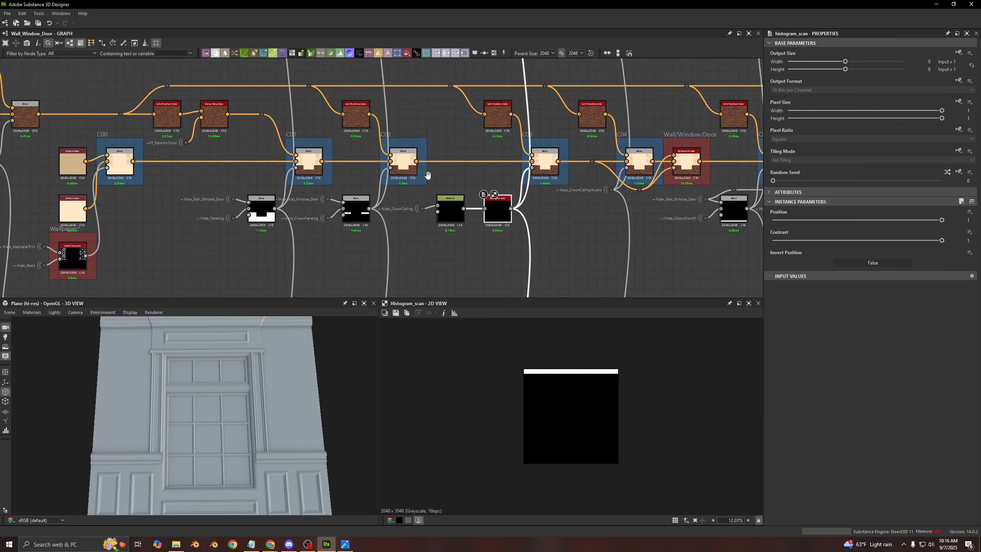
left_click(478, 208)
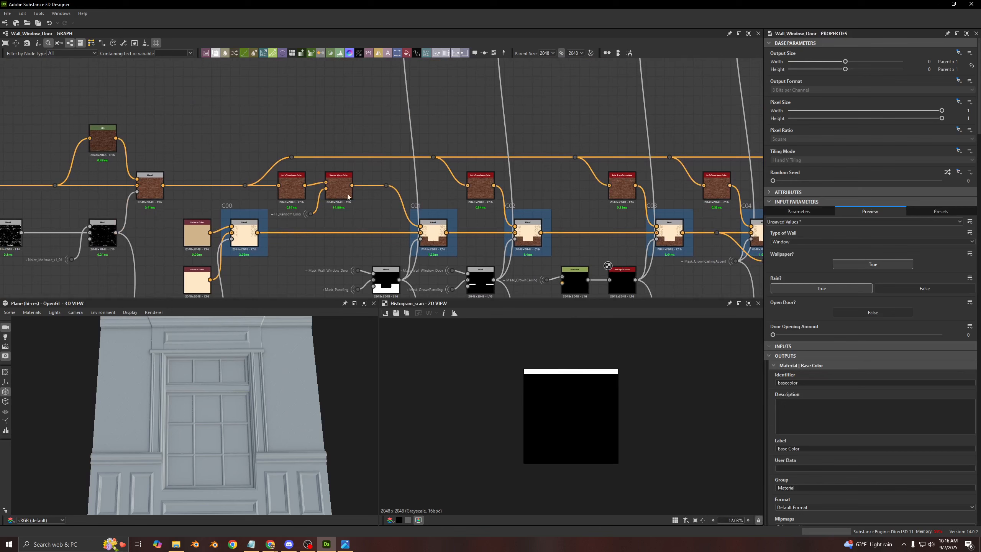
double_click(284, 182)
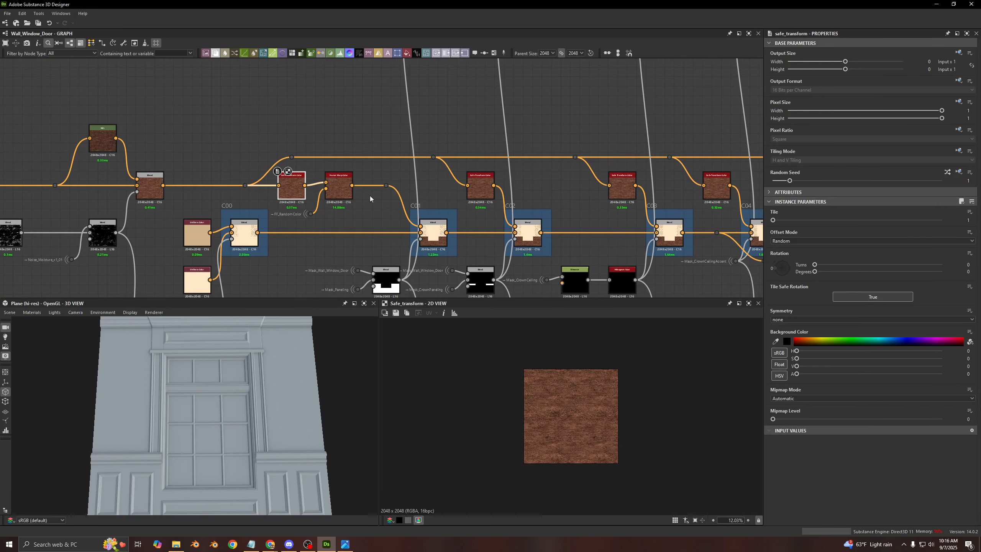
scroll(290, 198, "up", 3)
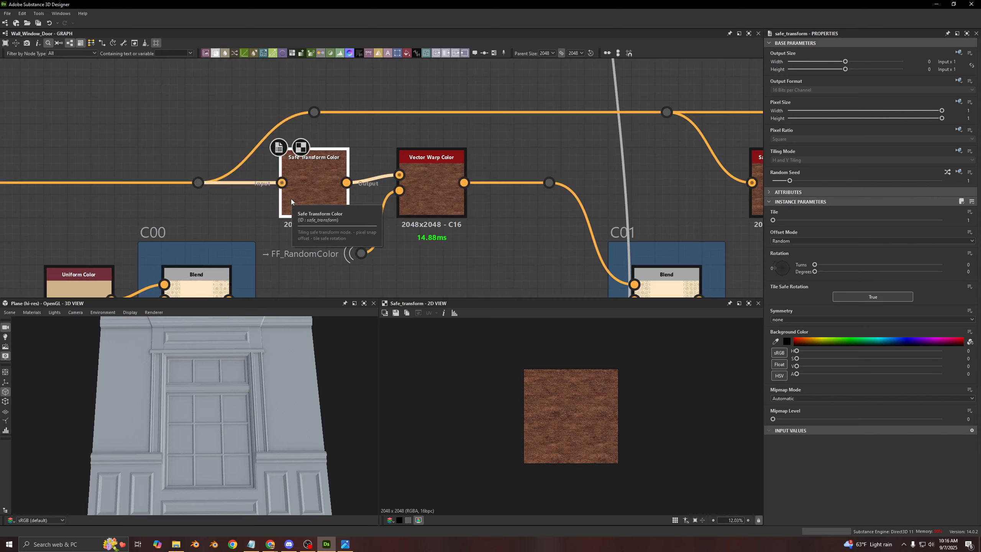
middle_click_drag(468, 215, 407, 149)
left_click(609, 246)
scroll(373, 193, "down", 5)
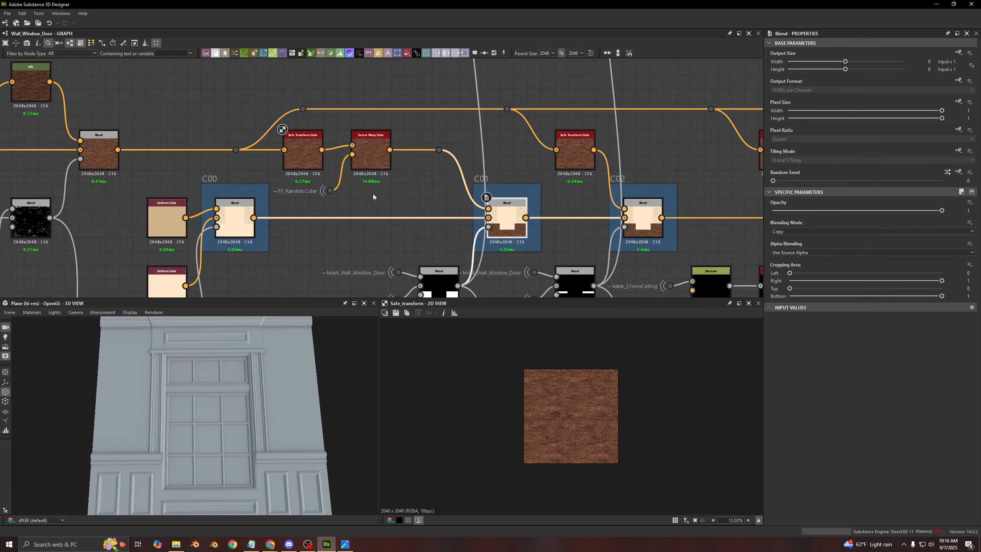
- Survey the base color chain and its alignment with the normal and roughness chains across the graph
middle_click_drag(374, 195, 41, 125)
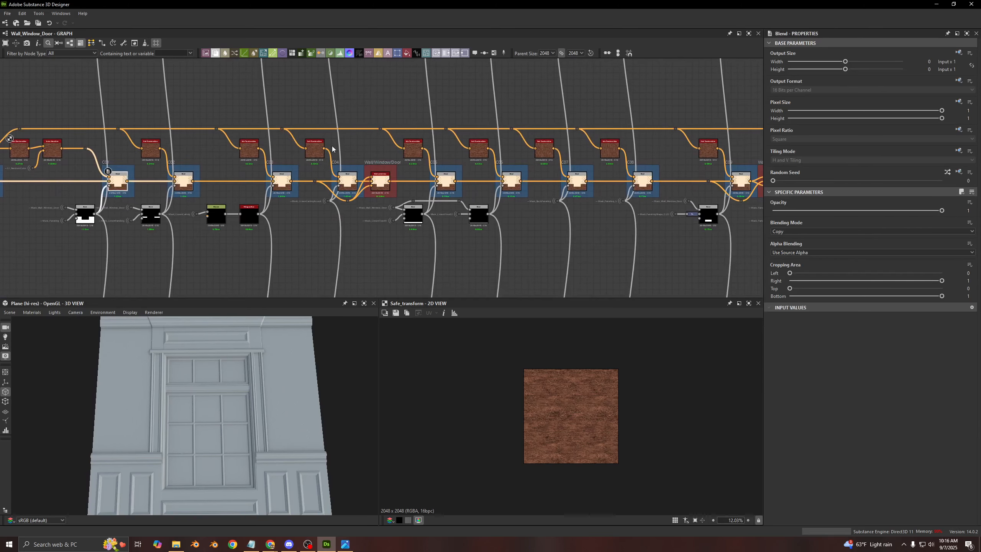
middle_click_drag(156, 96, 536, 160)
scroll(348, 133, "down", 2)
middle_click_drag(348, 108, 347, 150)
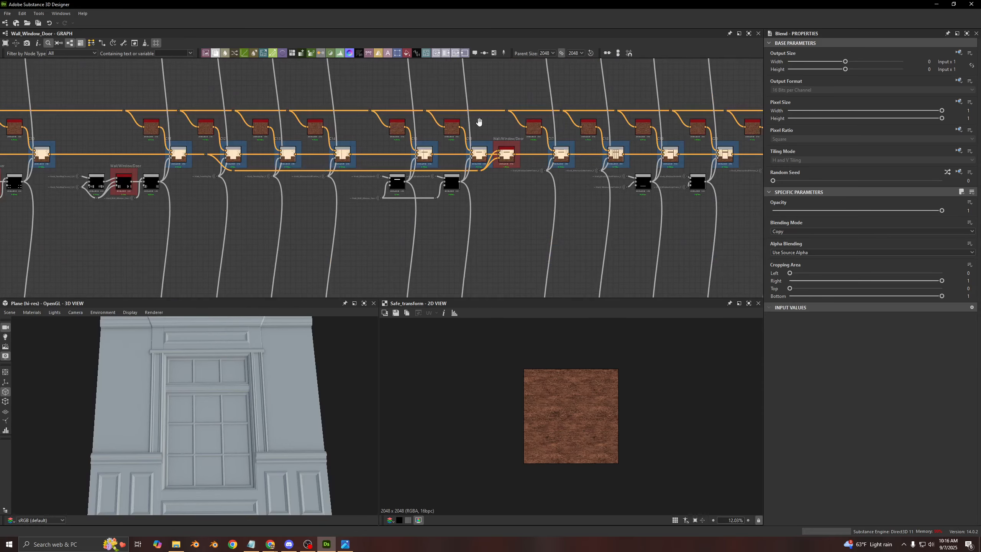
middle_click_drag(480, 122, 583, 164)
scroll(465, 153, "down", 3)
middle_click_drag(475, 147, 792, 182)
middle_click_drag(324, 169, 359, 138)
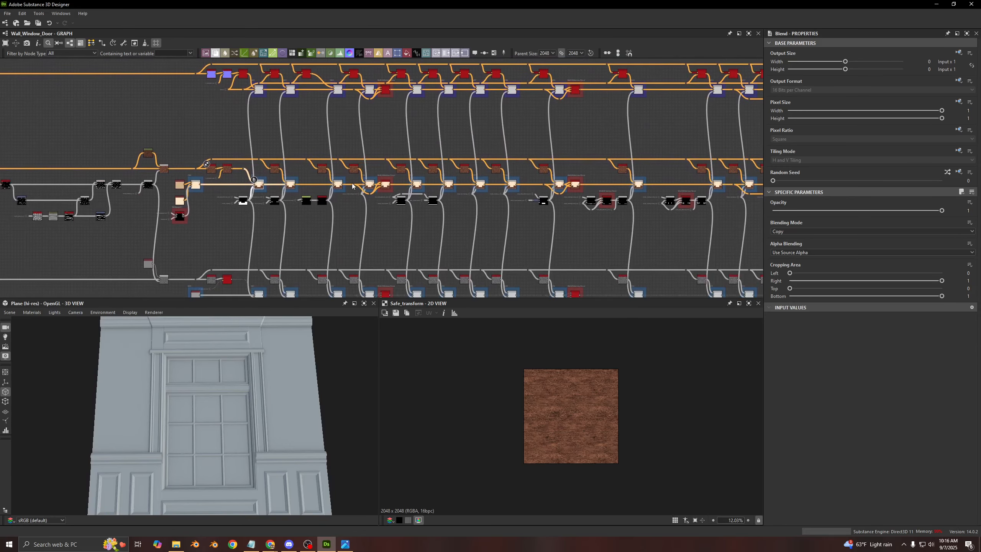
- Examine the normal chain above base color, from its blue normal inputs through frames N01 to N05
scroll(352, 185, "up", 5)
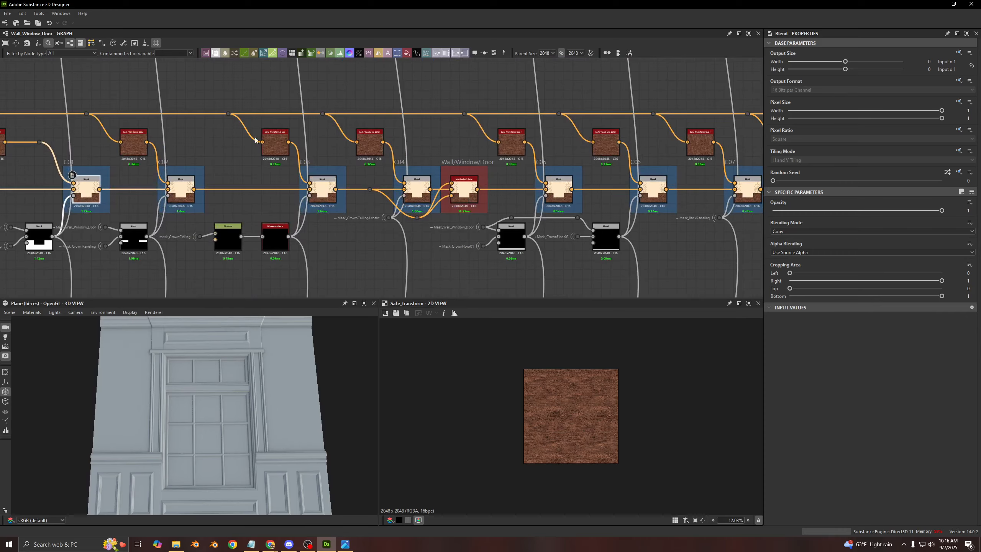
middle_click_drag(197, 73, 350, 287)
scroll(350, 287, "down", 3)
scroll(250, 167, "up", 3)
scroll(251, 170, "down", 2)
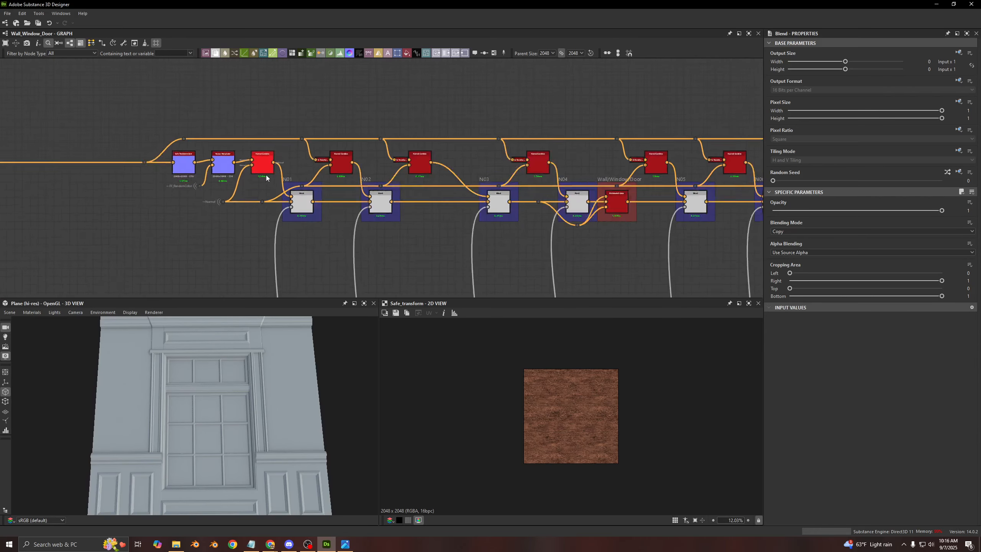
middle_click_drag(361, 209, 436, 107)
- Preview the base color Vector Warp Color and show the parameters of the Normal Combine node feeding N01
left_click(302, 259)
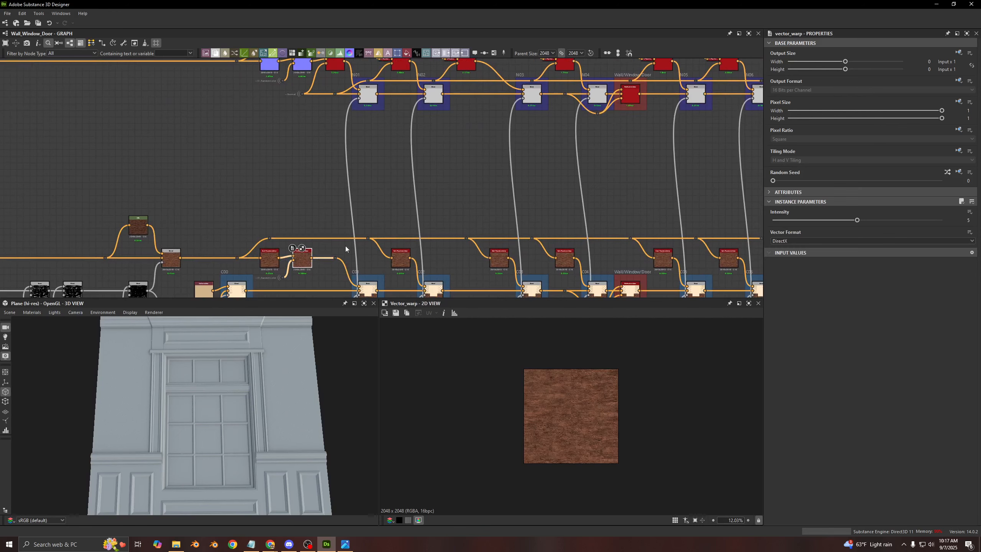
middle_click_drag(304, 169, 327, 221)
left_click(358, 128)
scroll(385, 210, "down", 5)
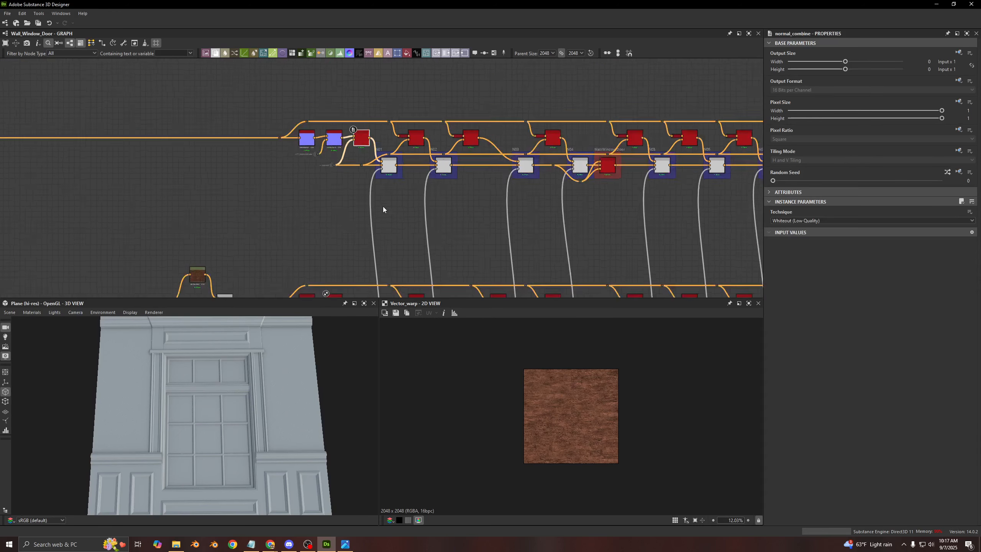
- Return to the Safe Transform Color and Vector Warp Color pair before C01, and show the Safe Transform parameters
scroll(146, 149, "up", 6)
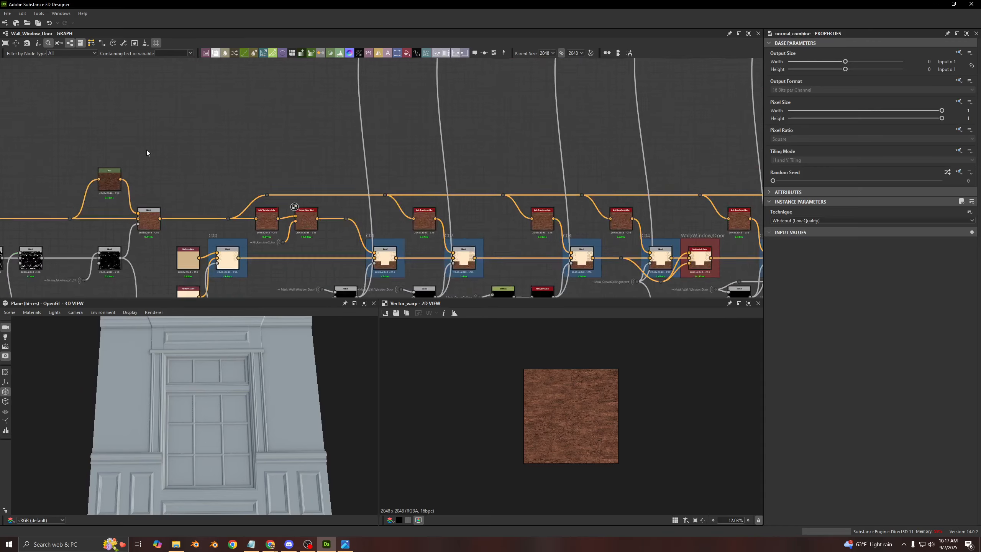
scroll(412, 231, "up", 4)
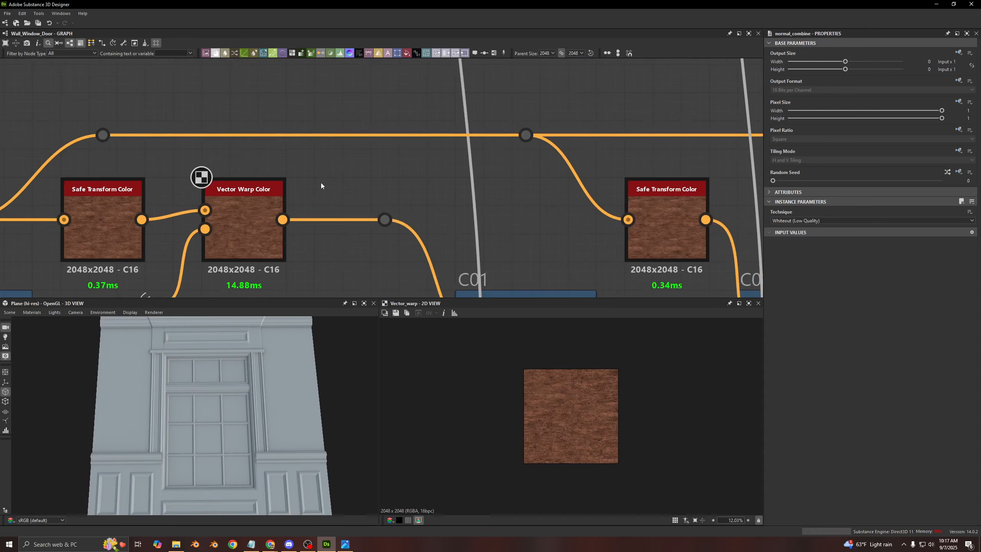
left_click_drag(391, 192, 236, 268)
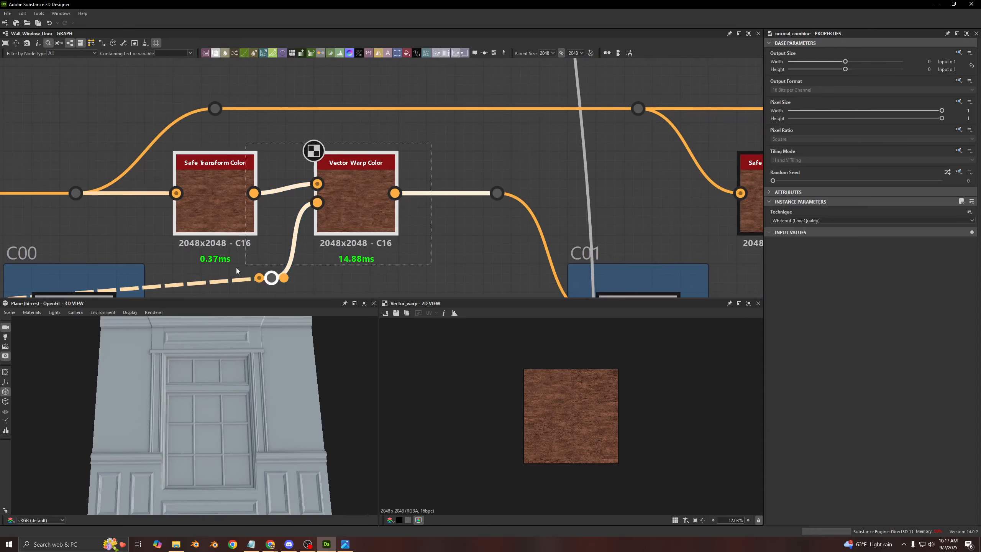
left_click(438, 138)
left_click(207, 181)
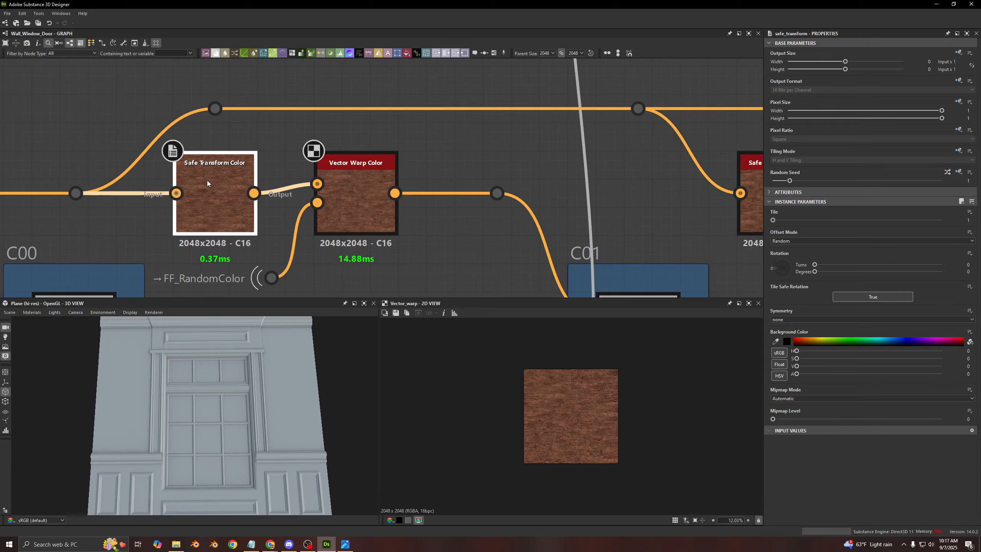
- Examine the Safe Transform Color and Normal Combine pairs feeding frames N01 to N04 in the normal chain
scroll(205, 181, "down", 6)
scroll(247, 157, "down", 1)
middle_click_drag(310, 115, 301, 220)
scroll(340, 99, "up", 6)
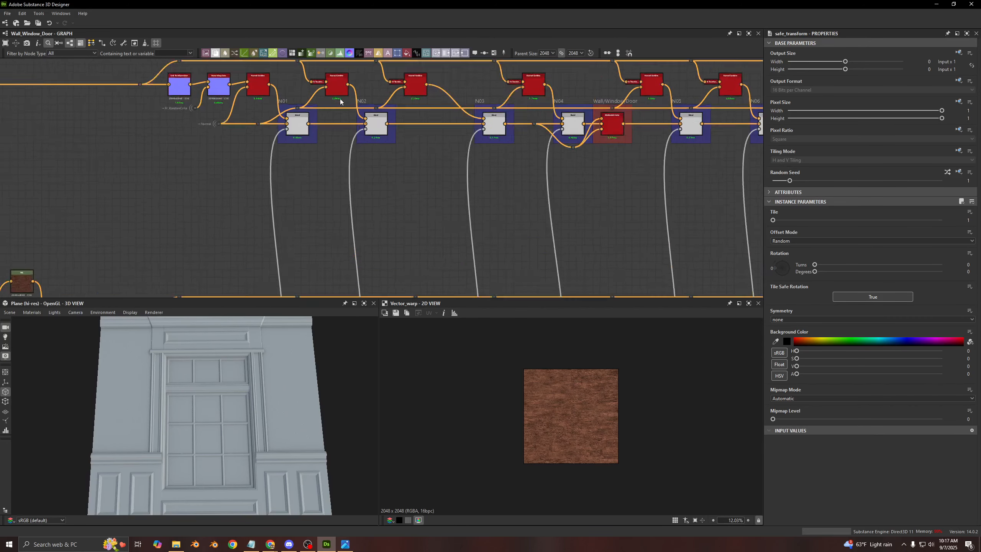
middle_click_drag(340, 83, 336, 186)
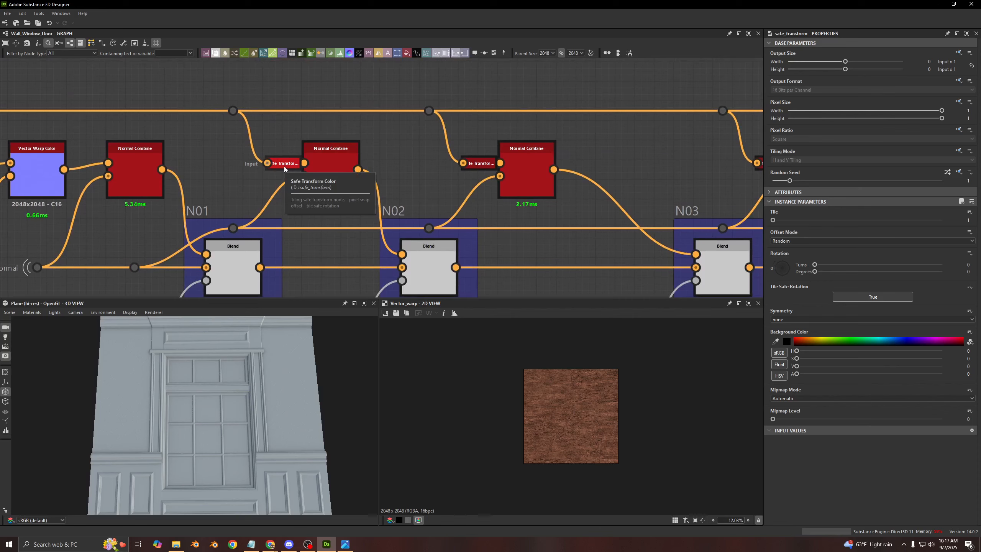
scroll(205, 183, "down", 3)
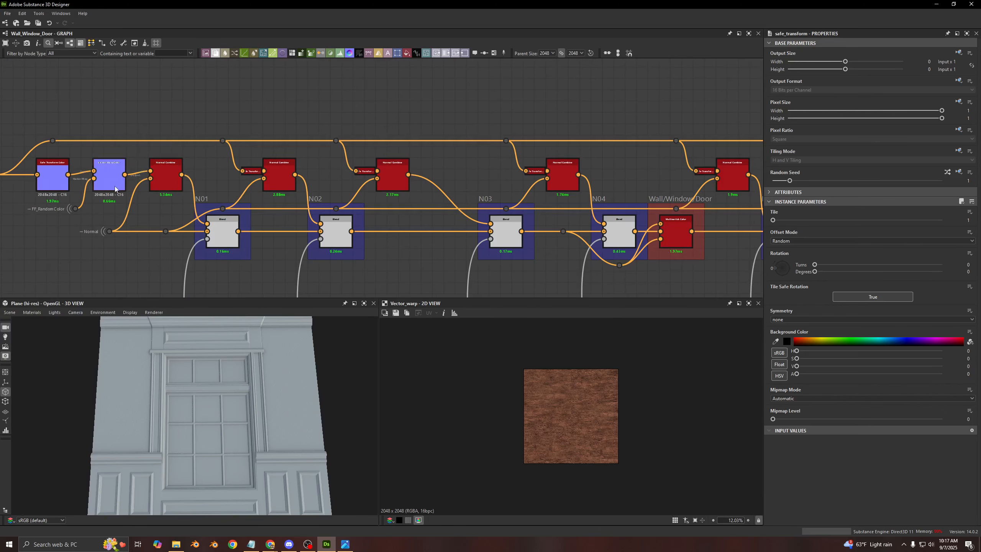
scroll(304, 179, "up", 5)
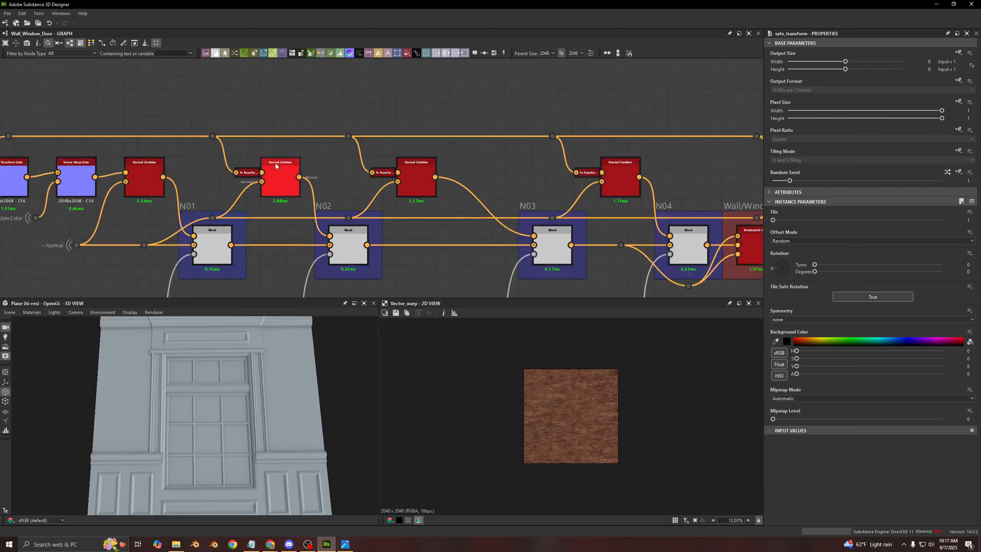
scroll(316, 201, "down", 10)
middle_click_drag(308, 239, 363, 119)
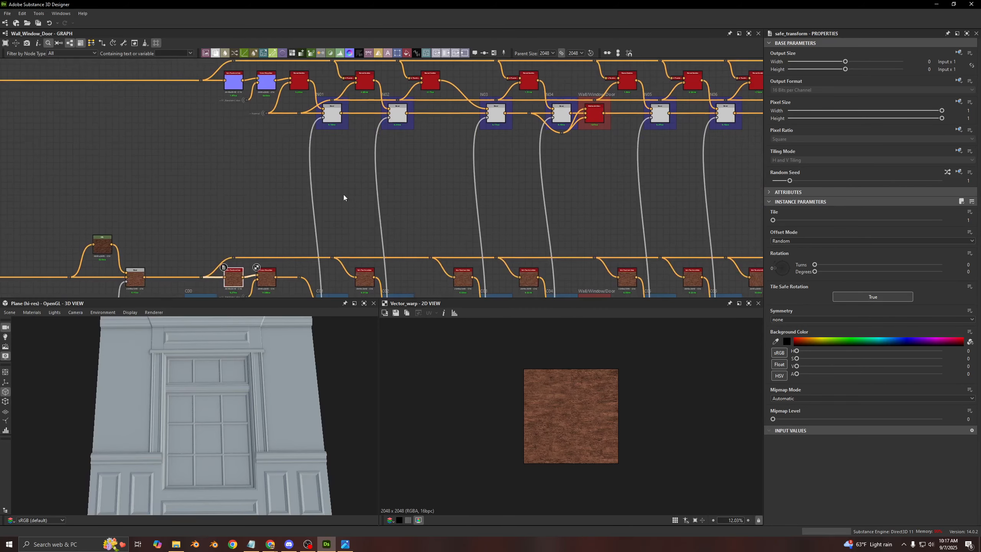
- Follow the base color chain from C00 to its final output and select the blend just before the Open Door? switch
middle_click_drag(359, 289, 455, 161)
scroll(377, 204, "up", 3)
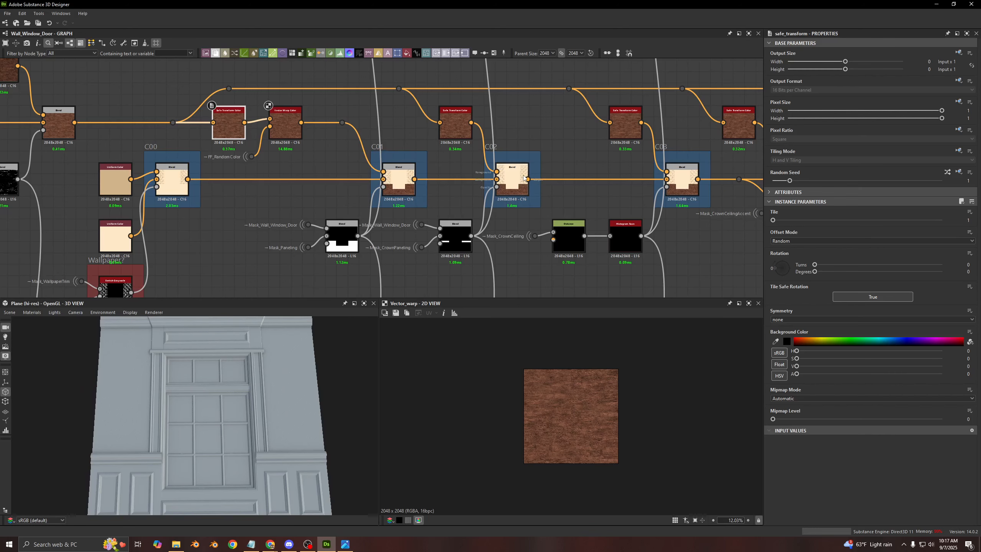
scroll(524, 178, "down", 6)
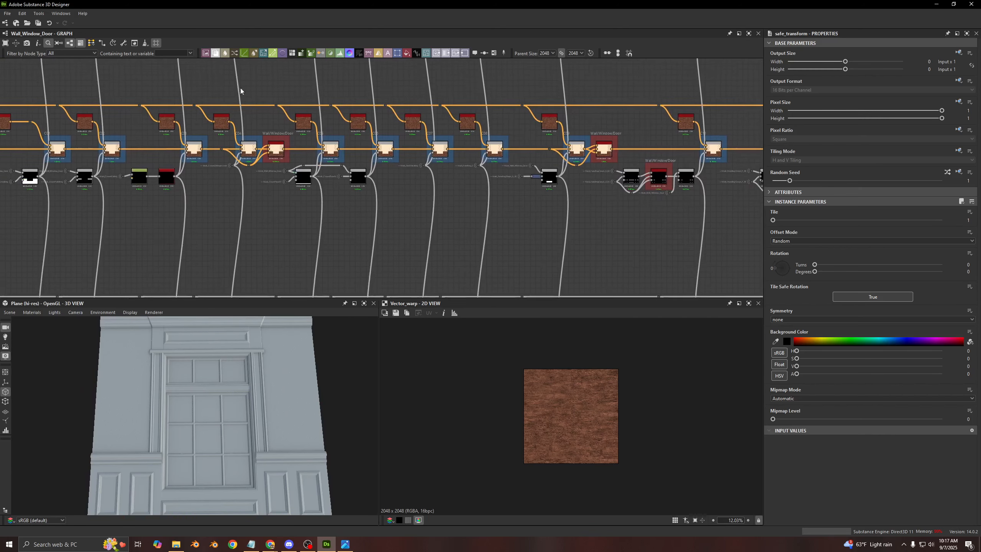
middle_click_drag(689, 99, 154, 106)
middle_click_drag(694, 110, 149, 114)
middle_click_drag(726, 189, 99, 145)
middle_click_drag(693, 140, 417, 151)
scroll(417, 151, "up", 3)
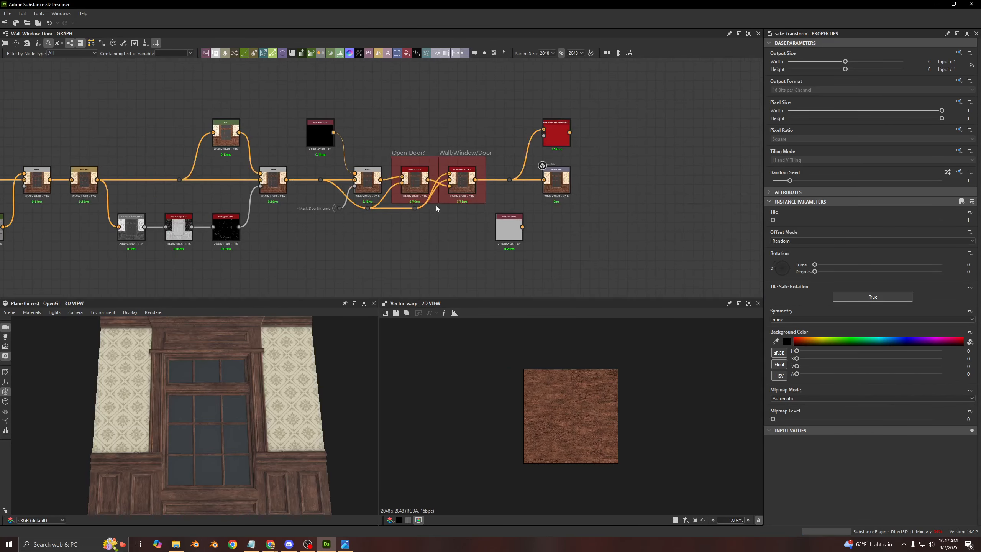
left_click(369, 177)
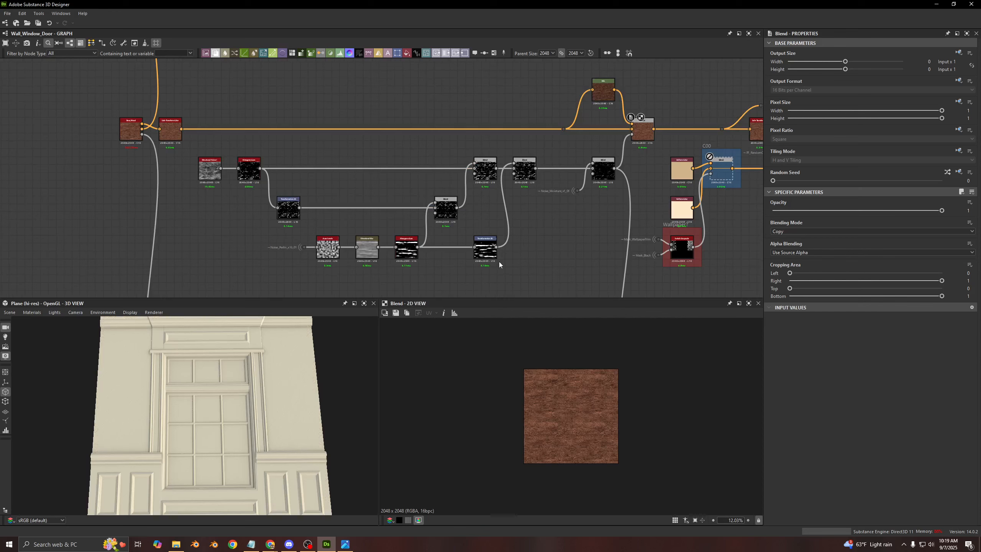
- Show the parameters of the cream Uniform Color feeding C00 and survey the noise mask nodes beside it
left_click(675, 214)
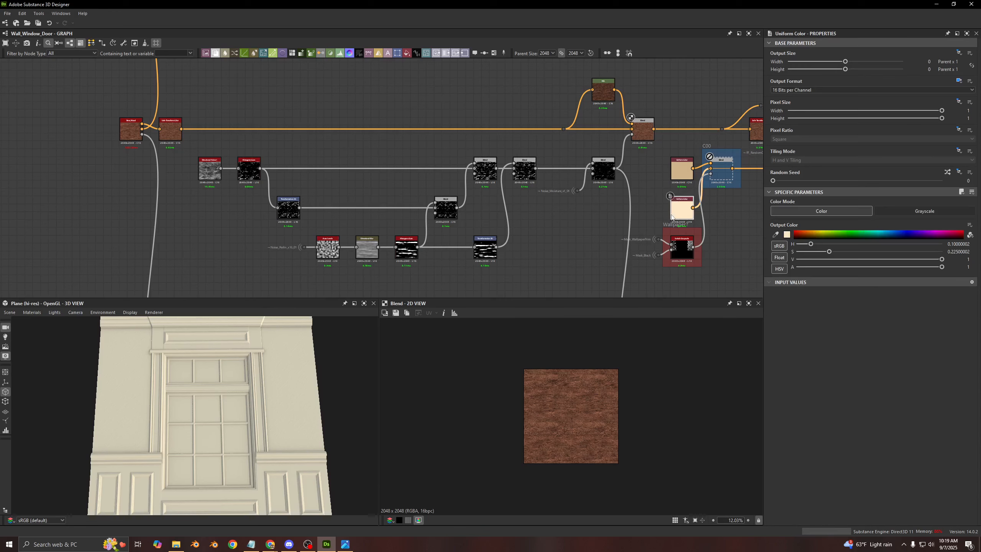
middle_click_drag(418, 158, 474, 154)
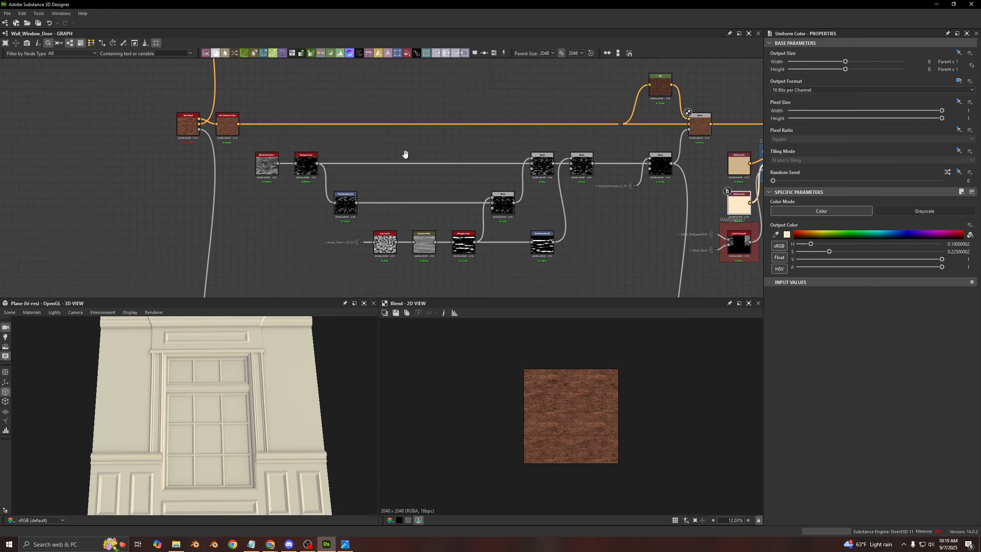
left_click_drag(645, 266, 276, 92)
left_click(276, 92)
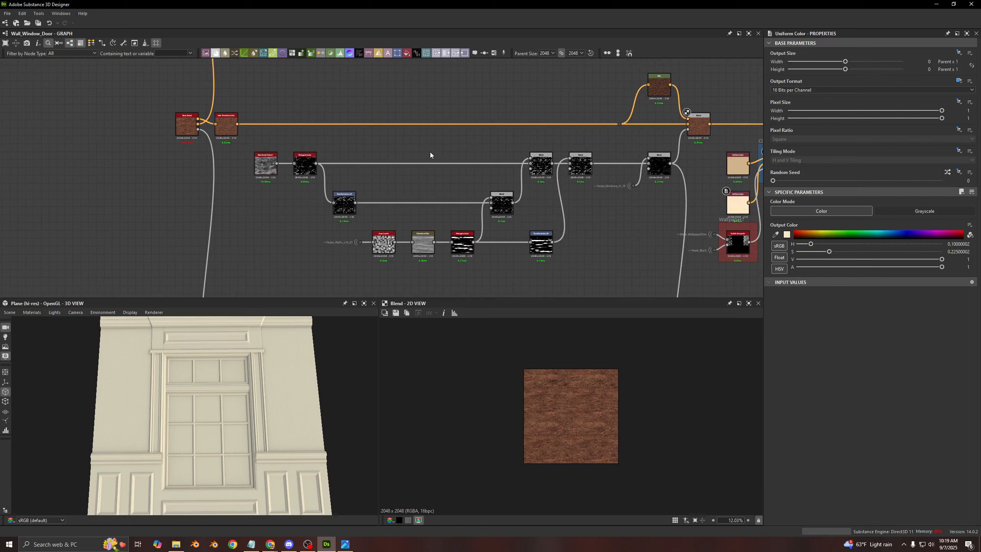
- Preview the Base_Wood base color and inspect the wall, window and lower panels on the 3D model
double_click(187, 125)
scroll(563, 428, "up", 4)
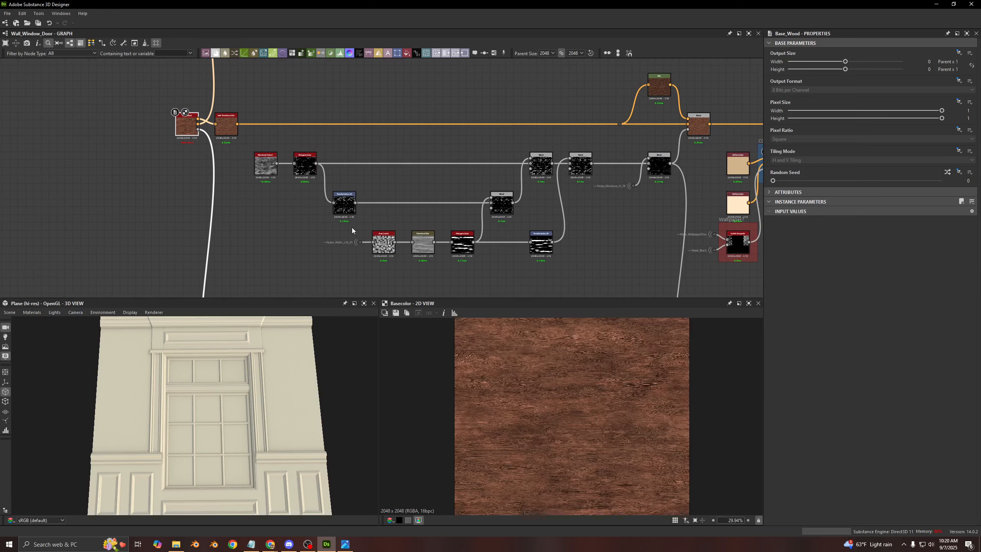
mouse_move(167, 434)
left_mouse_down()
mouse_move(184, 419)
mouse_move(177, 430)
left_mouse_up()
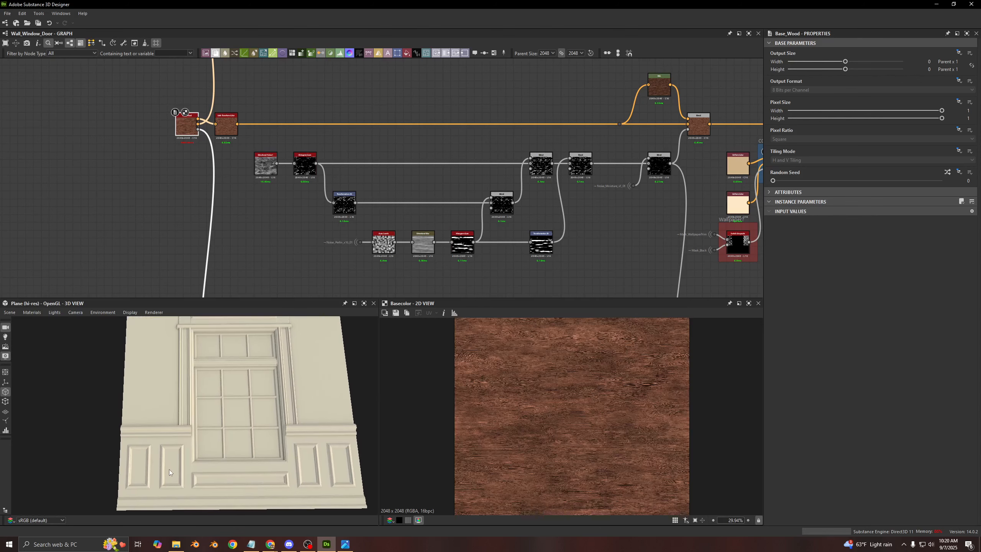
left_click_drag(155, 457, 160, 456)
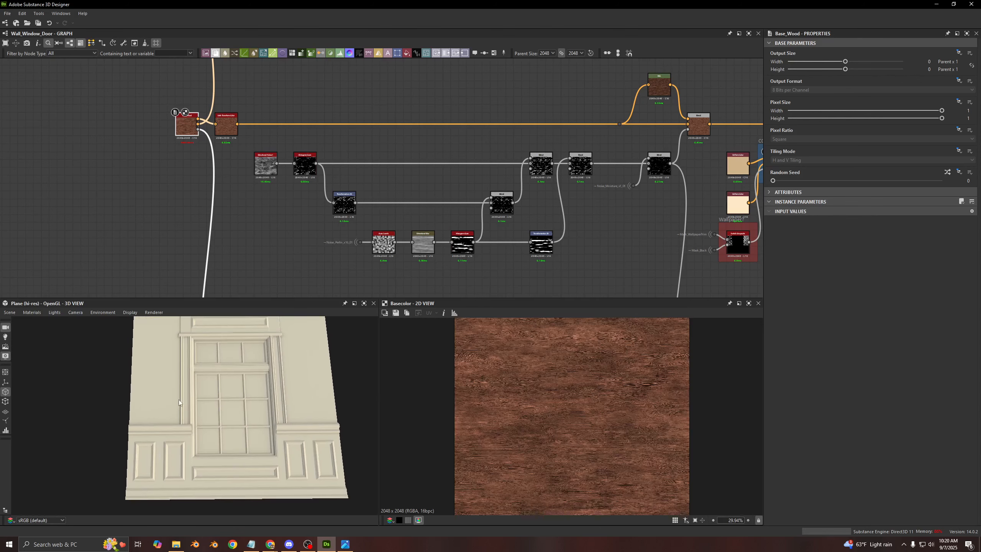
left_click_drag(179, 399, 155, 345)
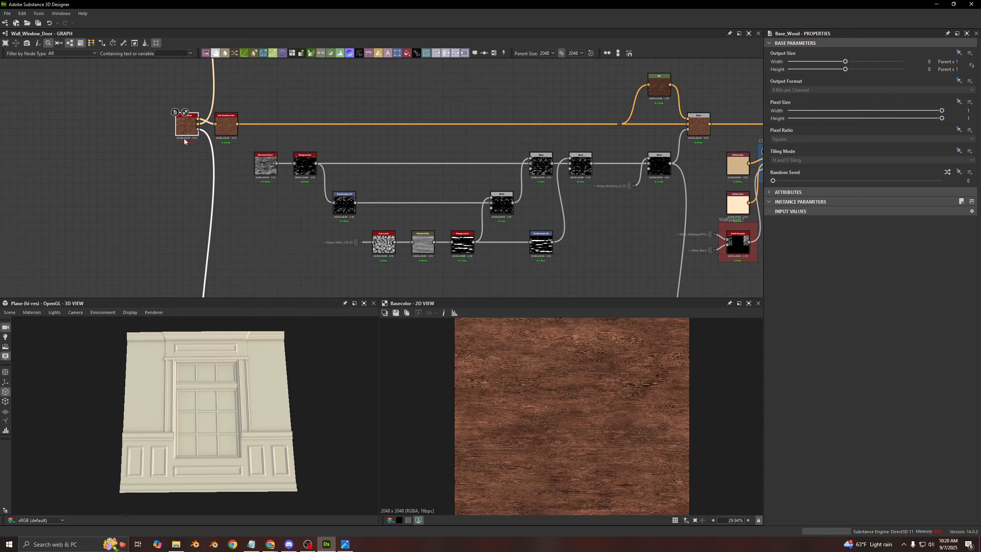
scroll(170, 484, "up", 4)
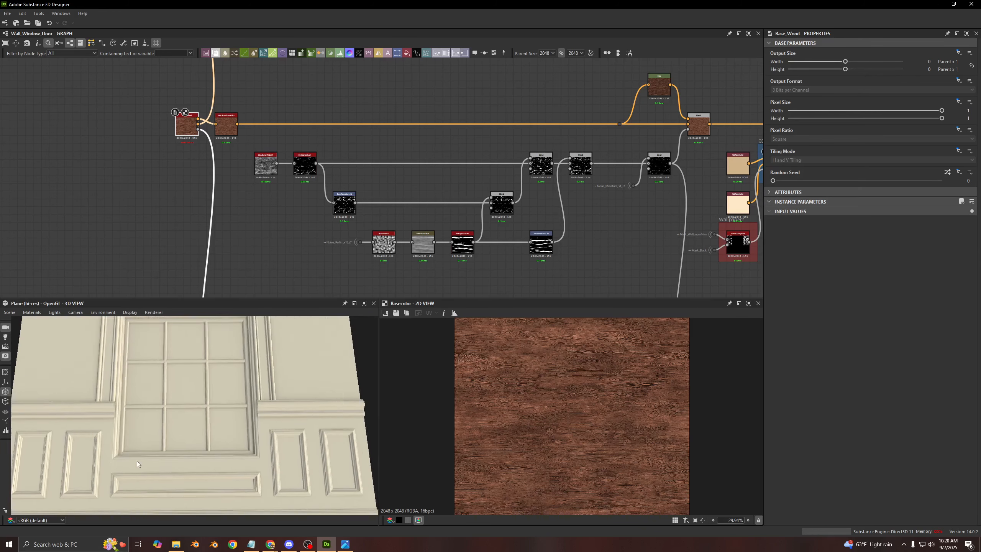
scroll(167, 388, "up", 4)
scroll(166, 394, "down", 5)
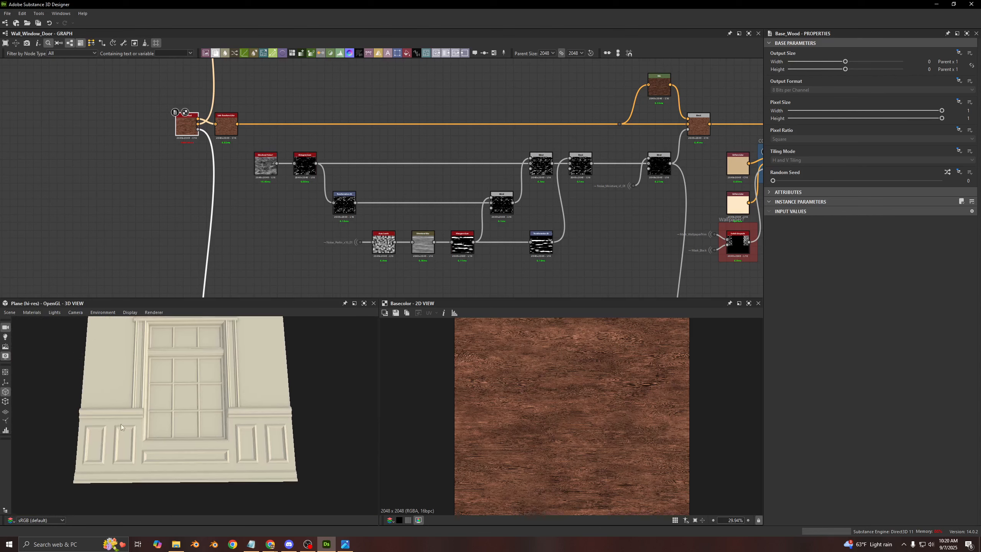
middle_click_drag(147, 380, 149, 417)
scroll(149, 418, "down", 2)
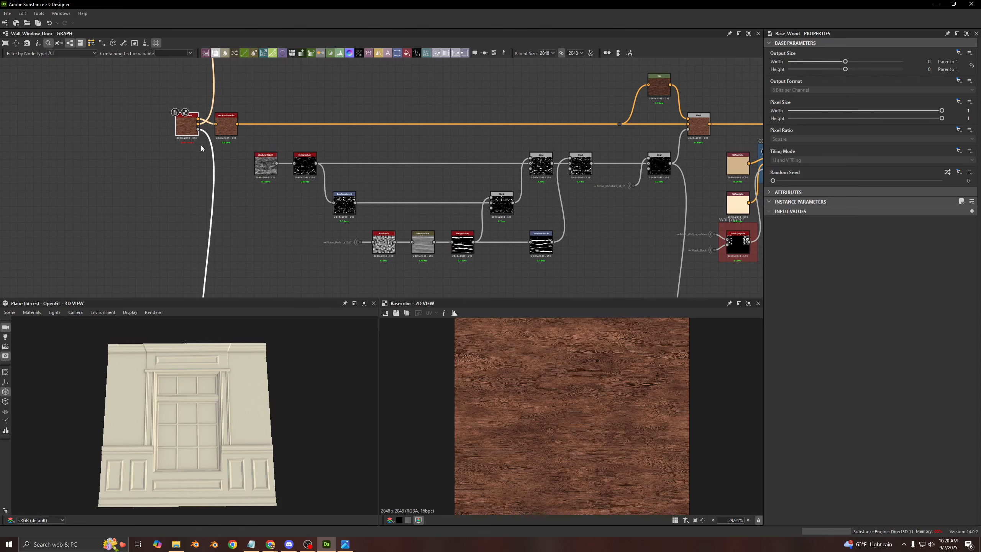
- Compare the Base_Wood base color with the Safe Transform Color it feeds, showing the transform's parameters
middle_click_drag(200, 144, 210, 177)
middle_click_drag(467, 137, 358, 125)
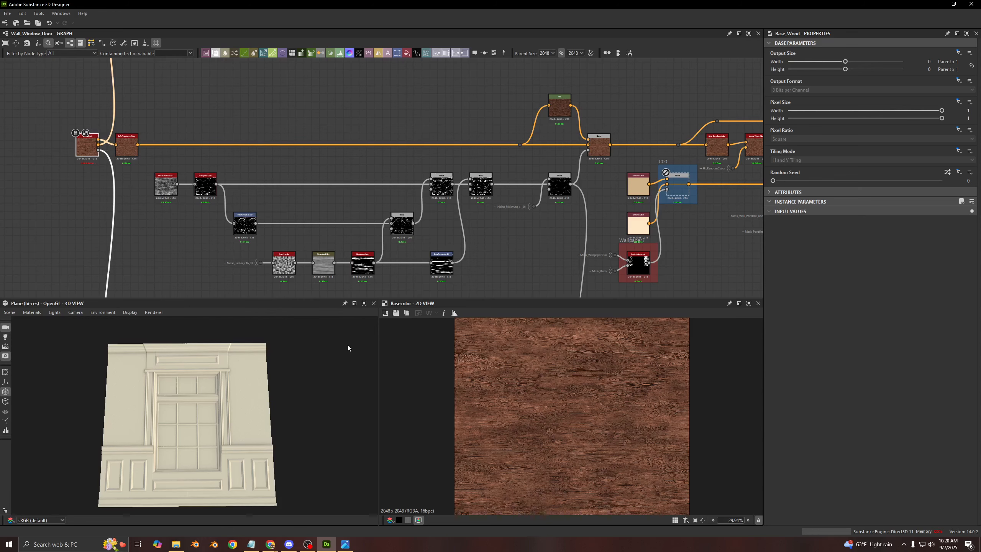
scroll(84, 147, "up", 6)
middle_click_drag(99, 155, 246, 179)
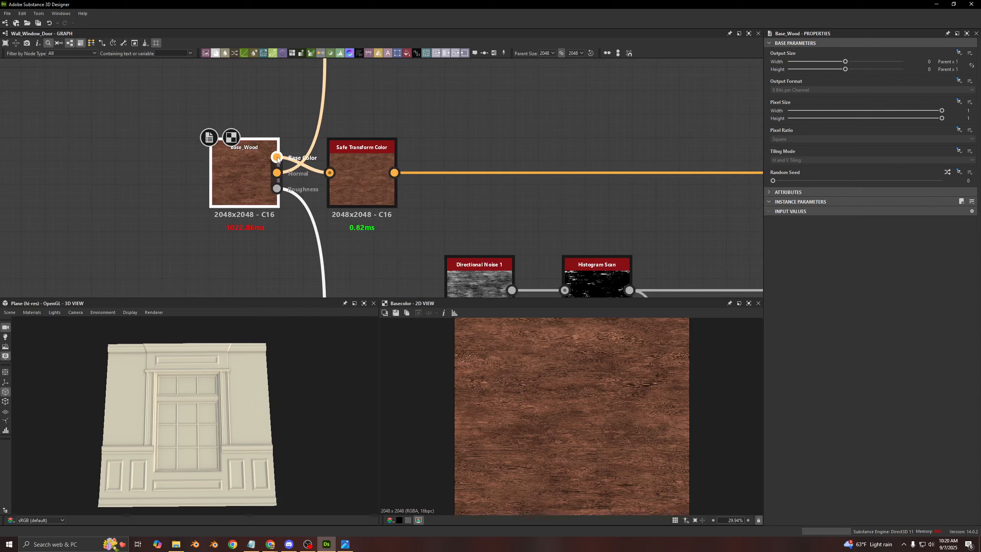
left_click(367, 184)
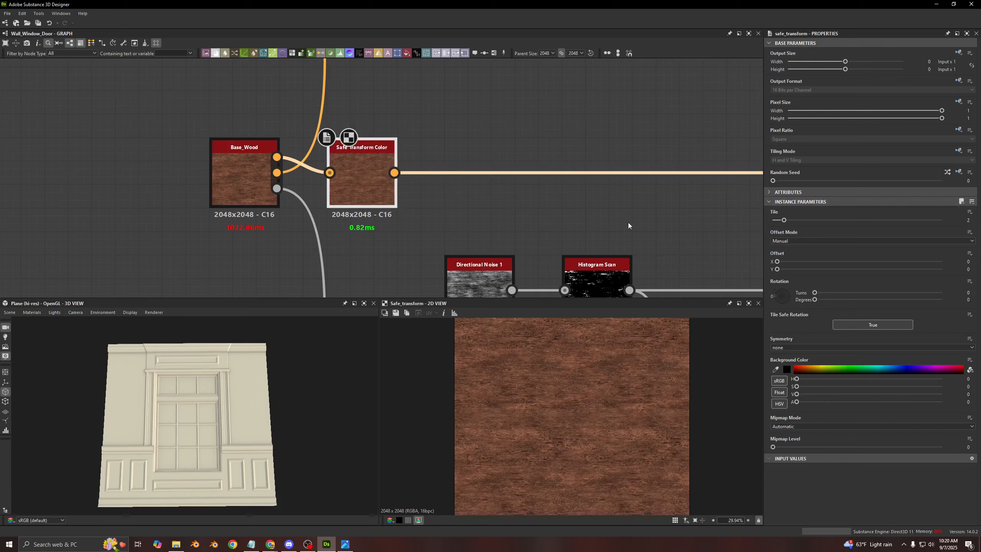
left_click(244, 180)
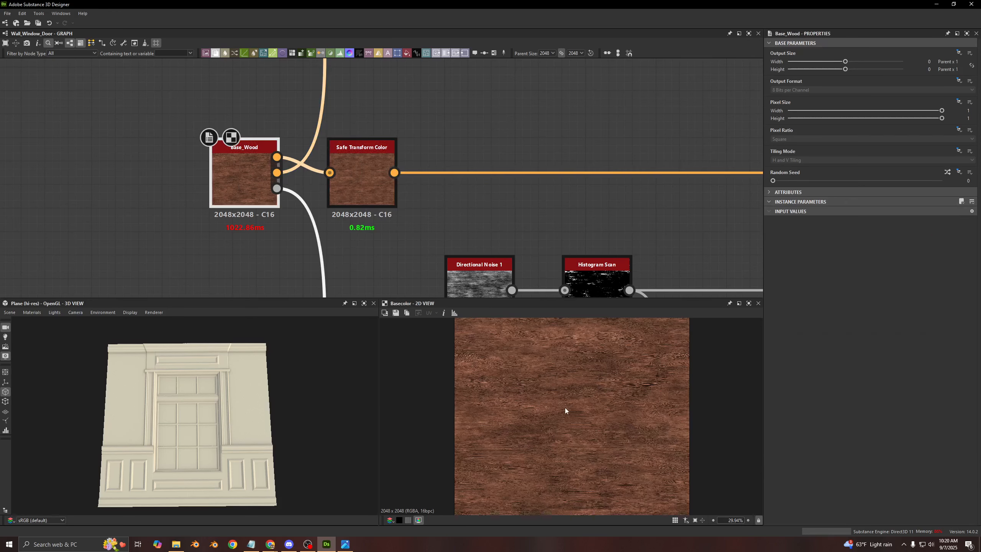
left_click(361, 182)
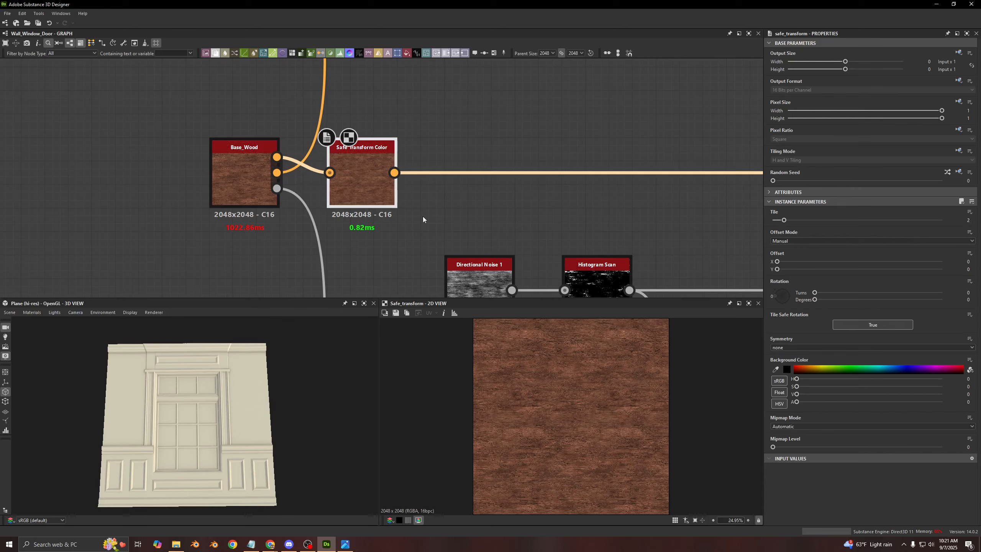
- Preview the Blend before C00 that layers the HSL-adjusted wood over the base wood through the noise mask
scroll(425, 187, "down", 5)
middle_click_drag(537, 191, 201, 115)
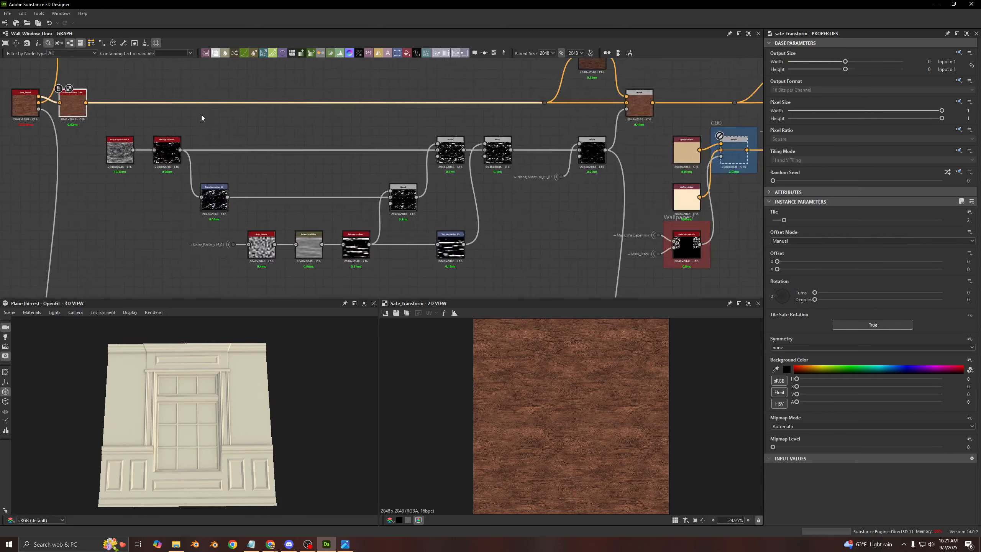
scroll(200, 115, "down", 1)
scroll(447, 116, "up", 1)
middle_click_drag(462, 121, 366, 169)
scroll(475, 155, "up", 3)
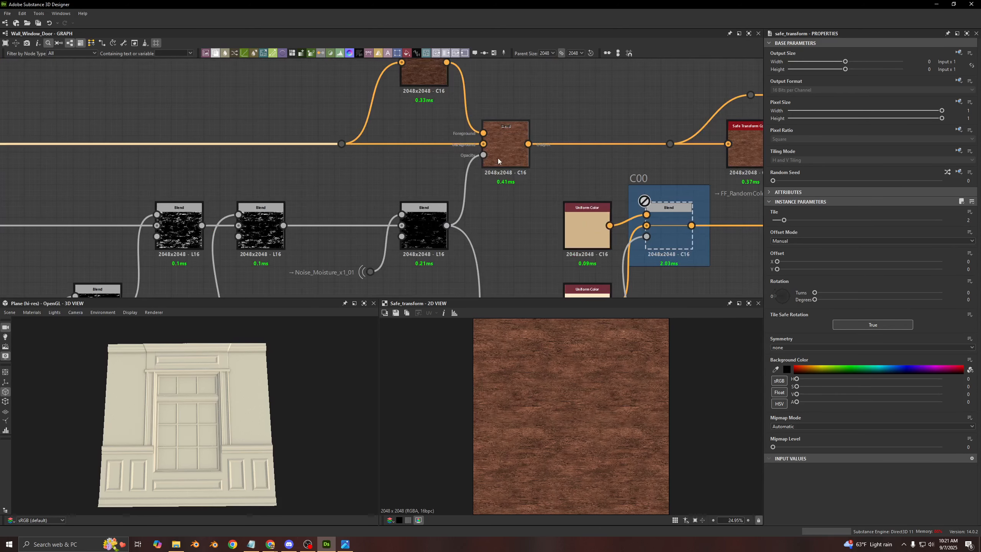
double_click(505, 149)
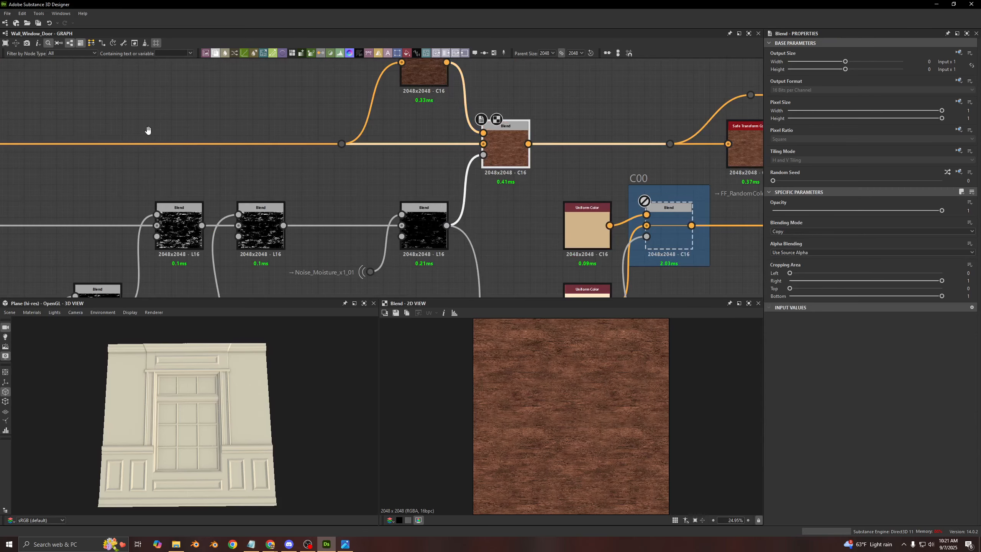
- Compare the first Safe Transform Color's output with the masked HSL Blend in the 2D view
middle_click_drag(148, 131, 664, 176)
double_click(39, 200)
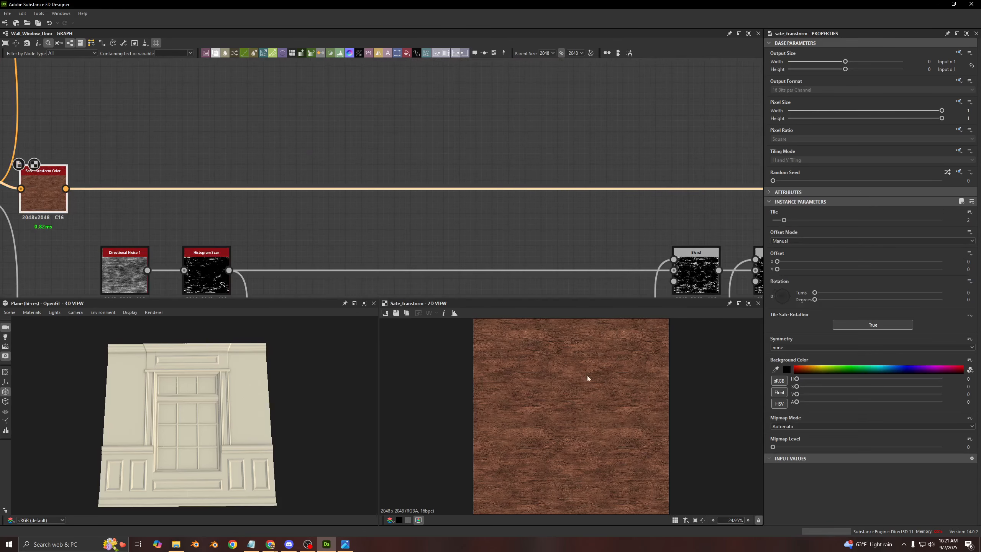
middle_click_drag(524, 220, 119, 220)
double_click(616, 203)
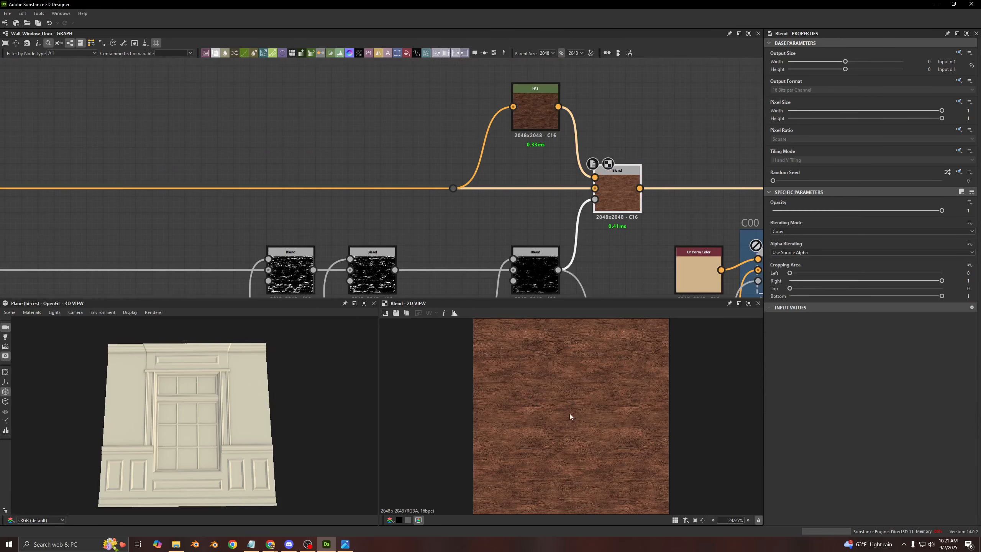
double_click(594, 189)
double_click(616, 200)
- Preview Directional Noise 1 at the start of the mask chain and show the parameters of the Histogram Scan it feeds
middle_click_drag(232, 198, 507, 192)
scroll(507, 192, "down", 4)
middle_click_drag(365, 193, 475, 141)
scroll(333, 188, "up", 4)
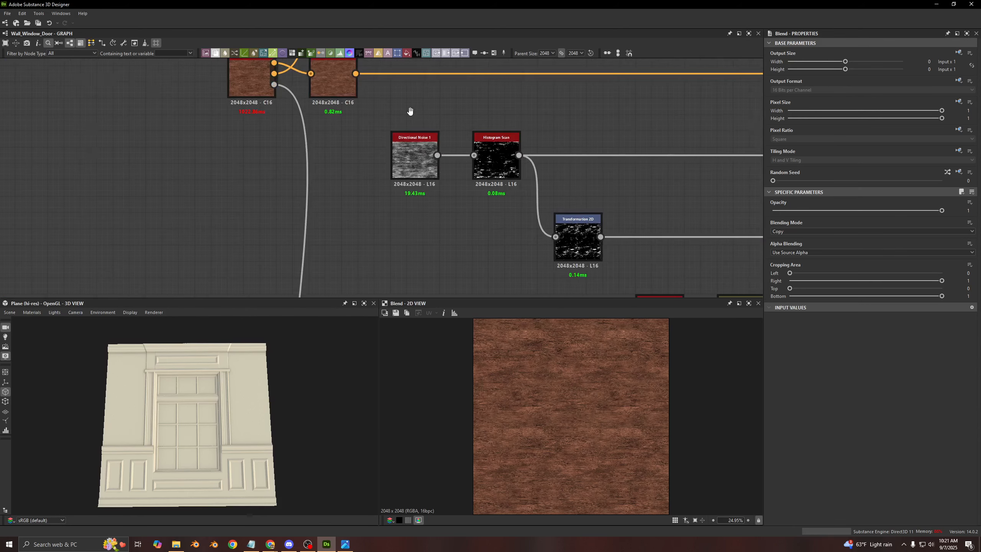
middle_click_drag(410, 111, 324, 144)
double_click(328, 185)
middle_click_drag(453, 160, 313, 120)
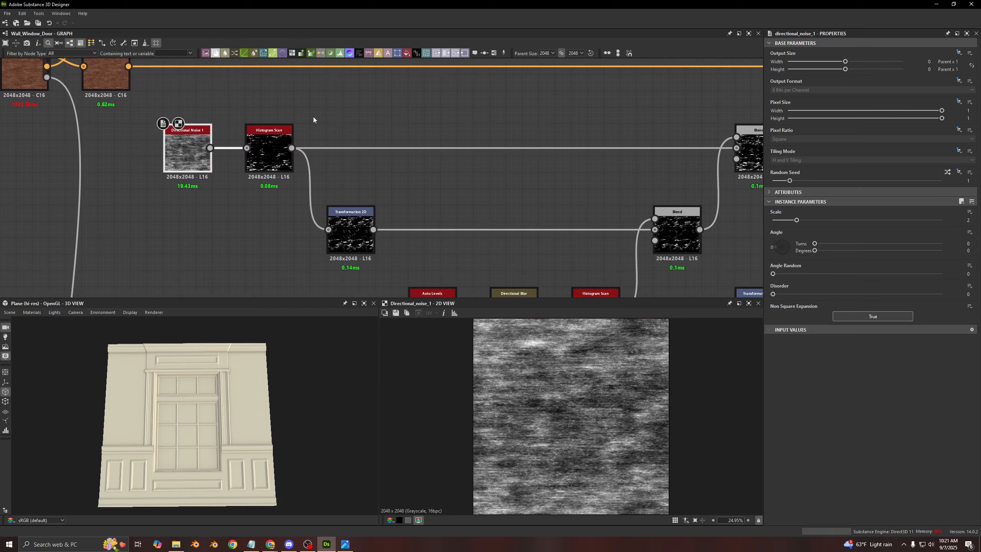
left_click(274, 152)
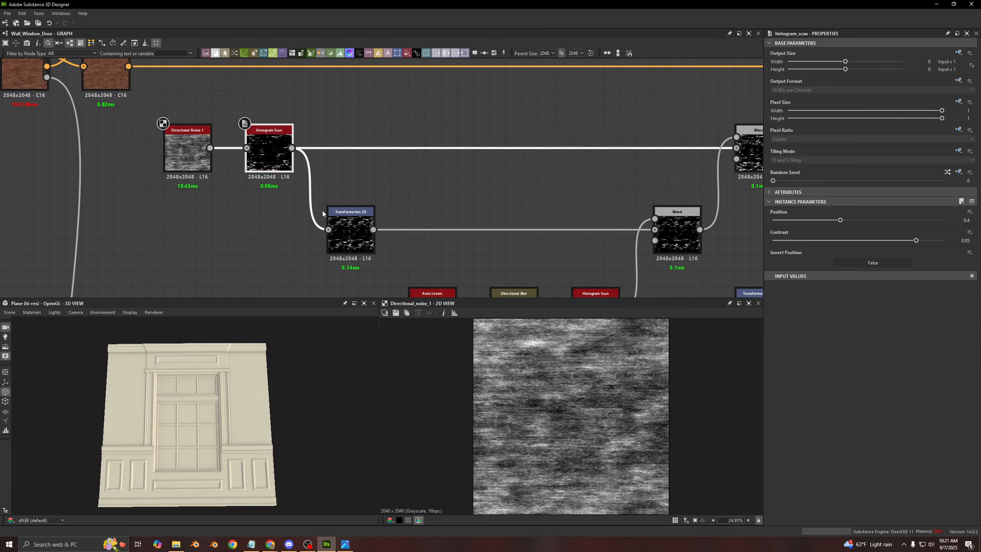
middle_click_drag(475, 120, 408, 94)
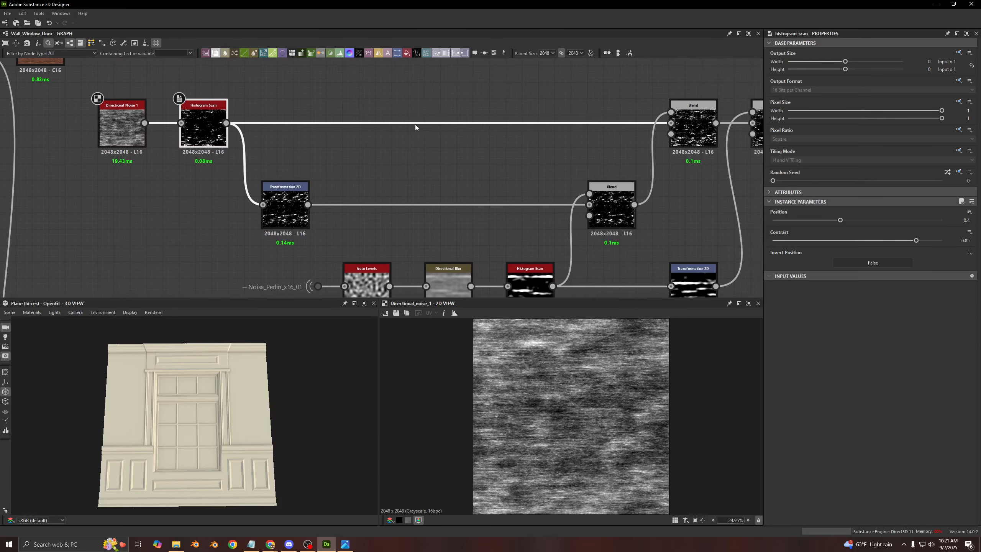
- Show the transform matrix values of the Transformation 2D node fed by the first Histogram Scan
scroll(415, 124, "down", 2)
middle_click_drag(362, 170, 313, 179)
left_click(276, 191)
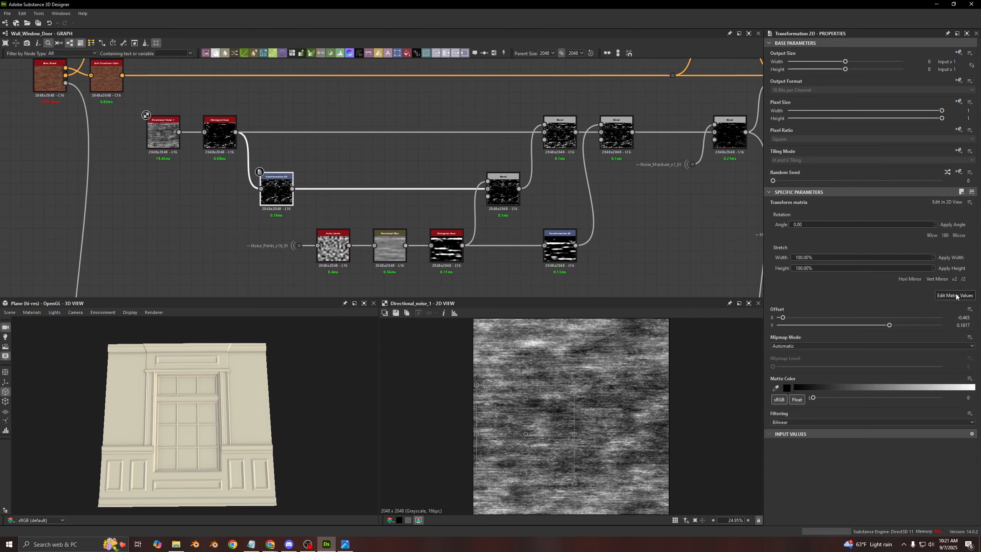
left_click(955, 296)
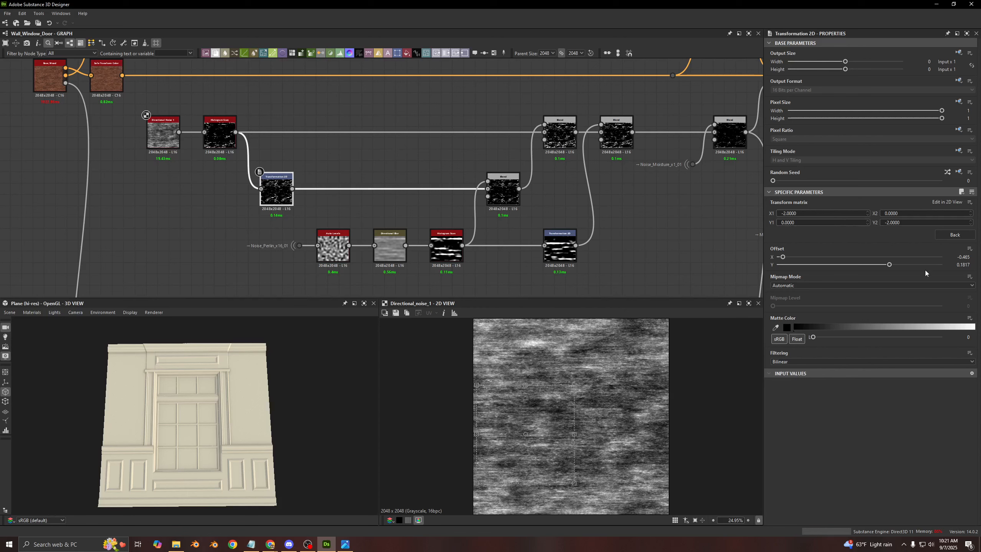
- Show the Offset values of the upper Transformation 2D, then preview the Blend it feeds
left_click(967, 265)
left_click_drag(967, 265, 971, 271)
left_click(506, 195)
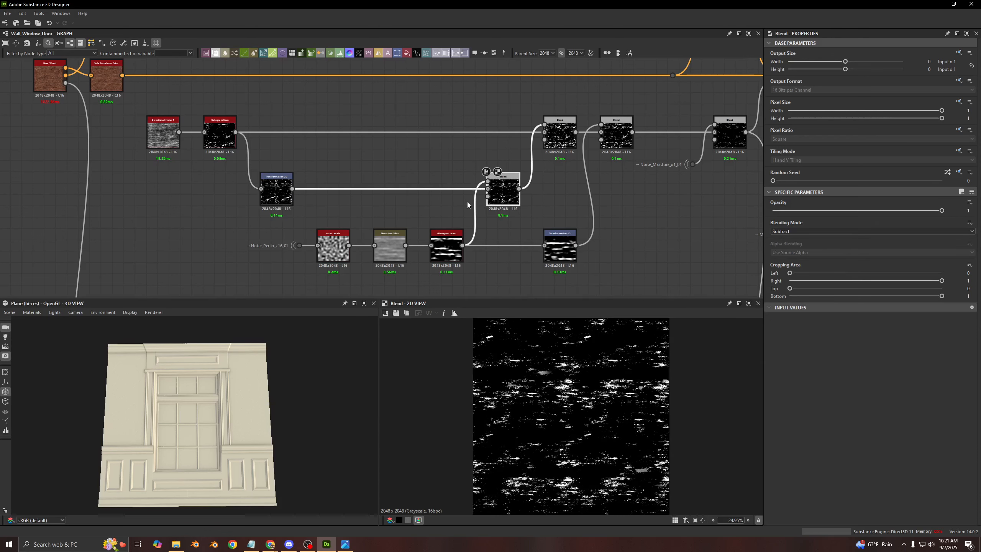
- Inspect the Noise_Perlin_x16_01 input of the lower mask chain and show the properties of its Auto Levels node
scroll(256, 253, "up", 4)
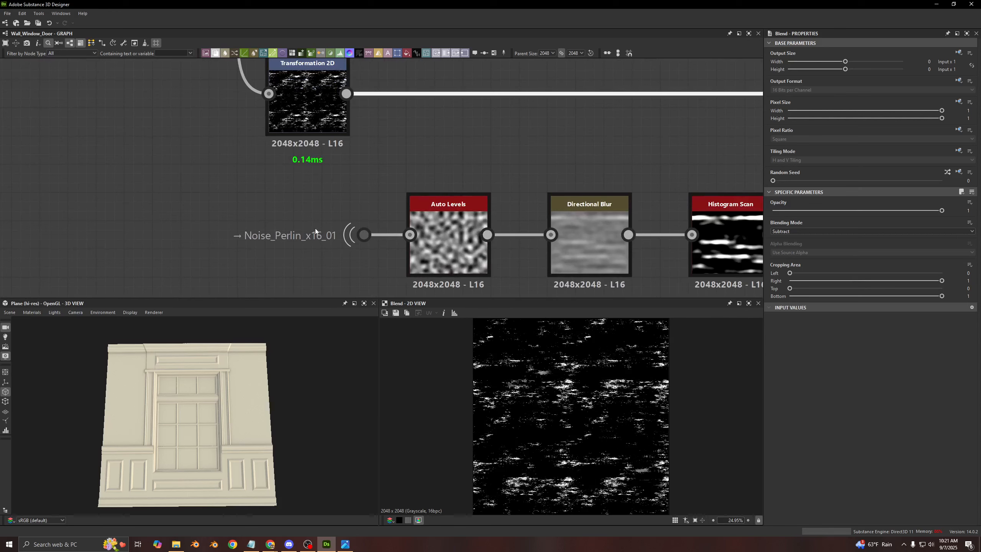
scroll(463, 232, "down", 3)
middle_click_drag(478, 227, 343, 201)
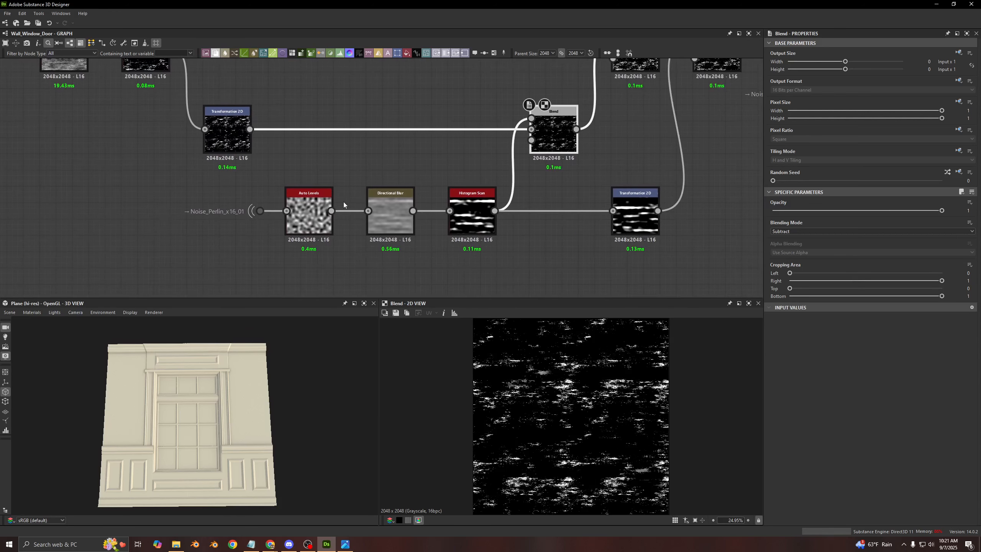
left_click(323, 232)
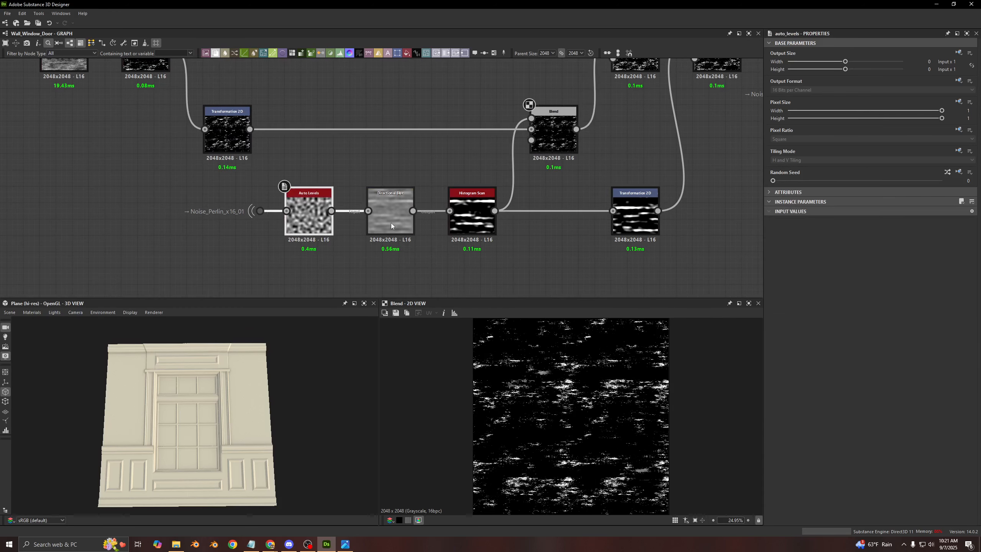
- Preview the Directional Blur and the Histogram Scan that follow Auto Levels, showing their parameters
left_click_drag(230, 190, 264, 240)
scroll(232, 237, "down", 5)
middle_click_drag(166, 235, 309, 206)
scroll(428, 167, "up", 5)
double_click(355, 204)
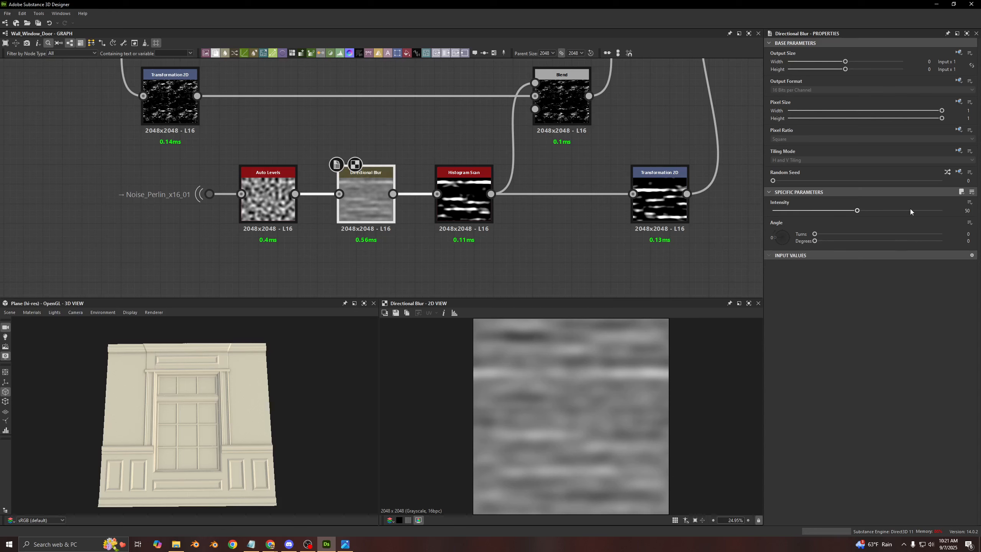
double_click(462, 212)
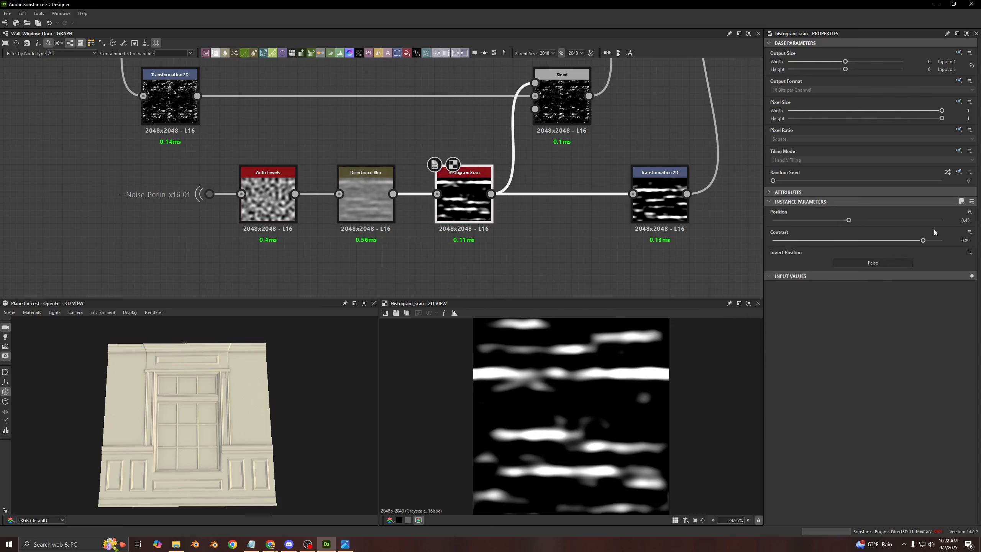
- Compare the Subtract Blend's output with the streaked Histogram Scan mask it subtracts
middle_click_drag(560, 130, 508, 190)
scroll(132, 166, "down", 2)
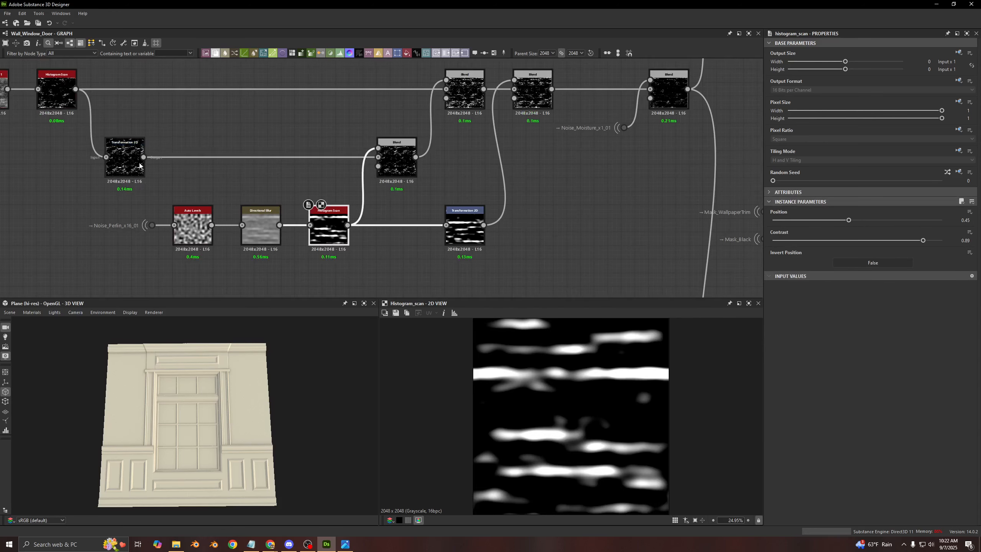
left_click(132, 172)
double_click(396, 162)
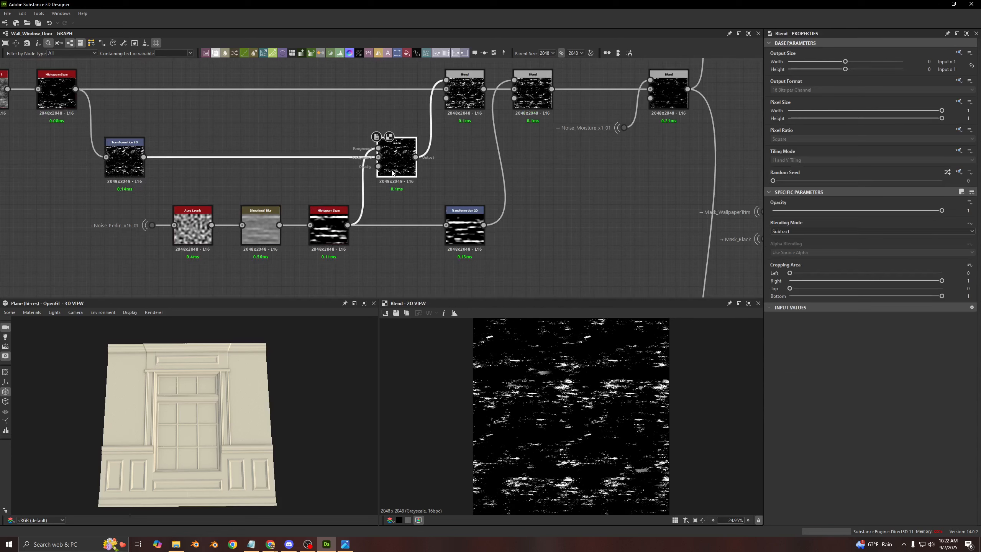
double_click(328, 227)
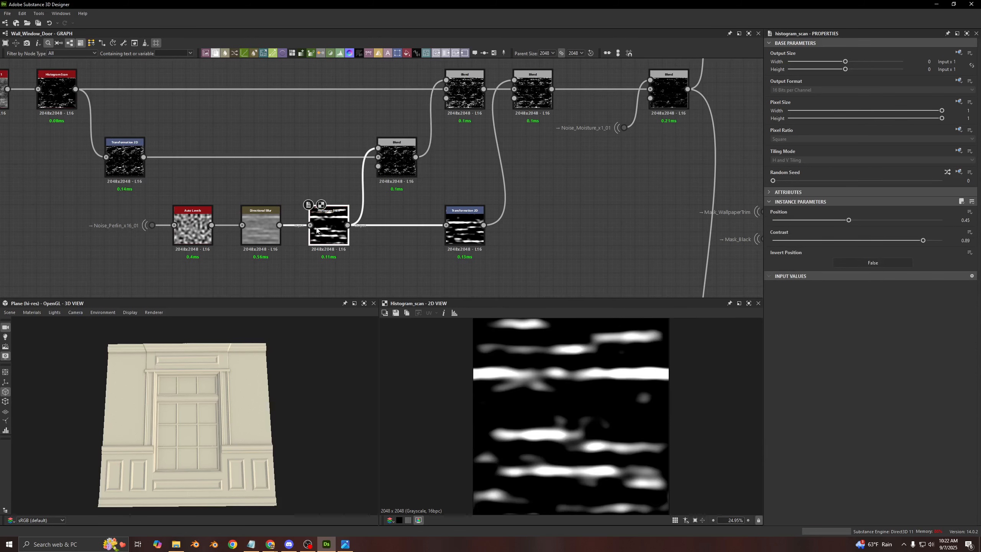
- Preview the Transformation 2D fed by the lower Histogram Scan and show its Offset values
double_click(463, 231)
left_click(962, 295)
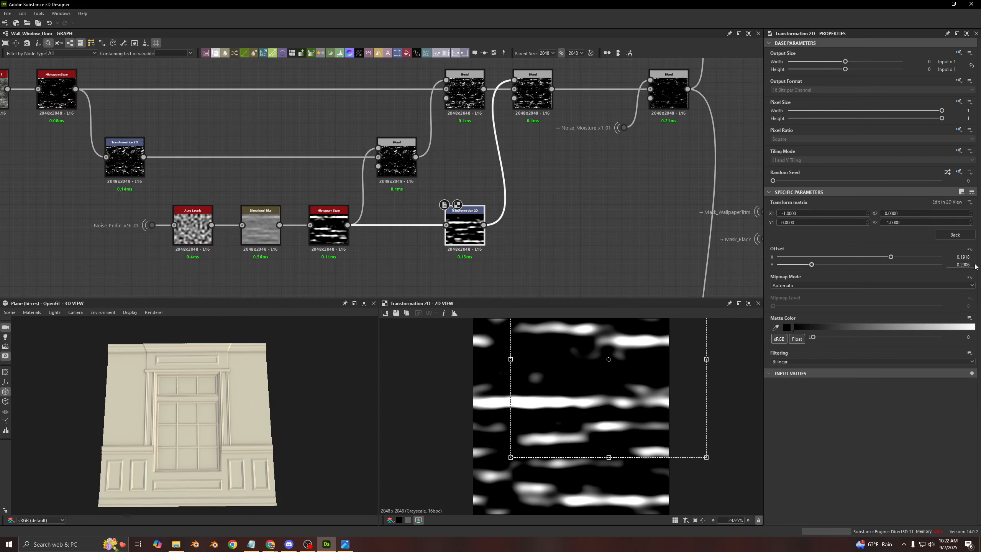
middle_click_drag(524, 188, 510, 240)
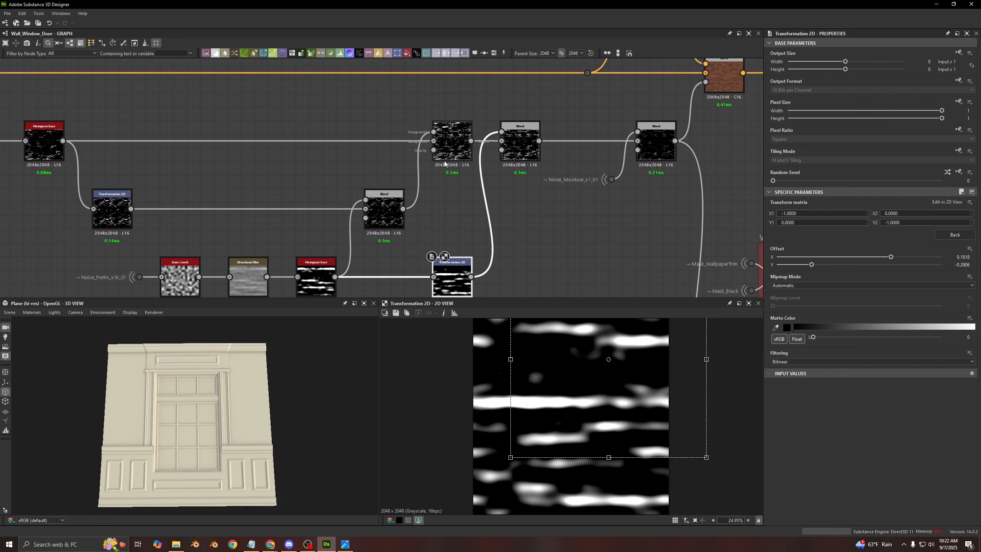
- Preview Directional Noise 1, the Max (Lighten) Blend and the Subtract Blend that feeds it
left_click(57, 143)
middle_click_drag(58, 143, 218, 148)
left_click(138, 152)
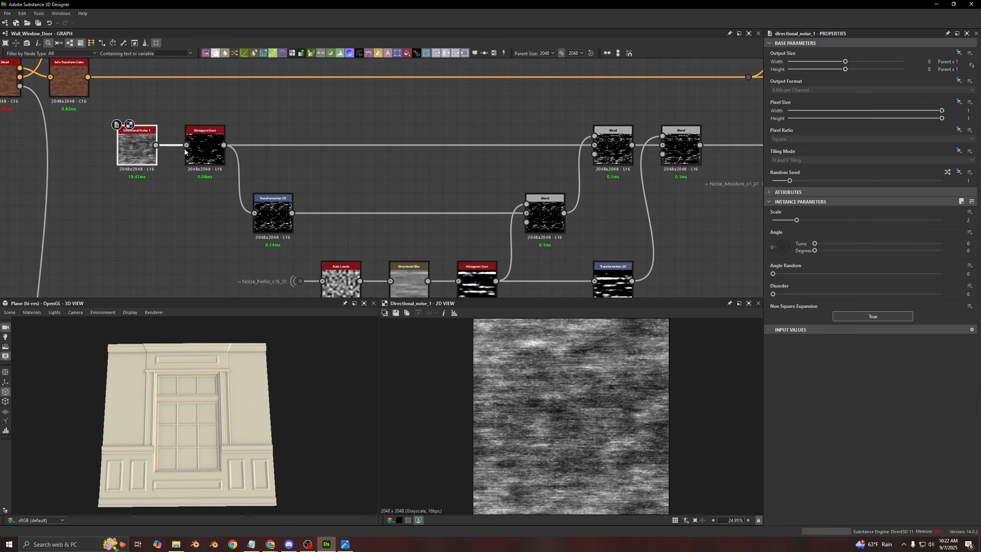
middle_click_drag(328, 157, 228, 164)
left_click(511, 155)
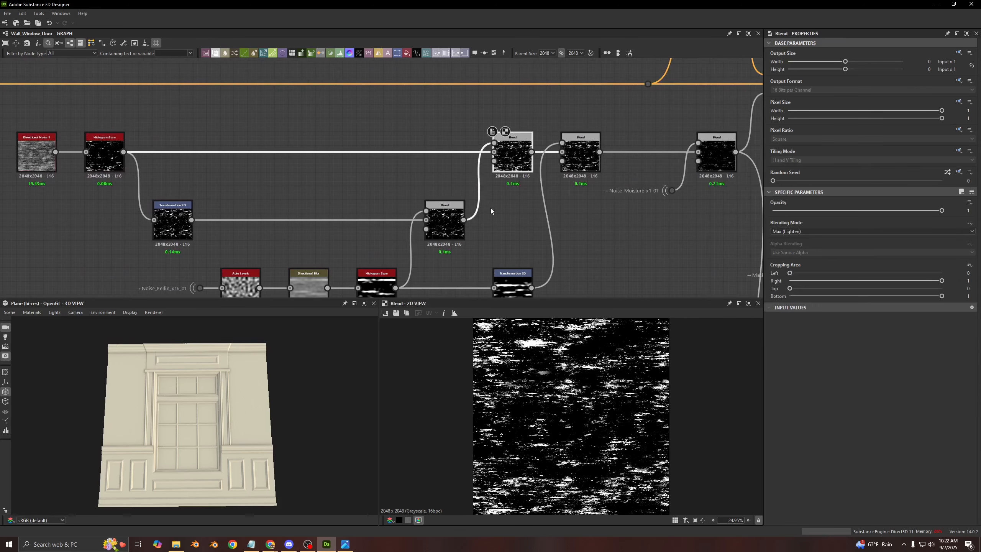
left_click(440, 219)
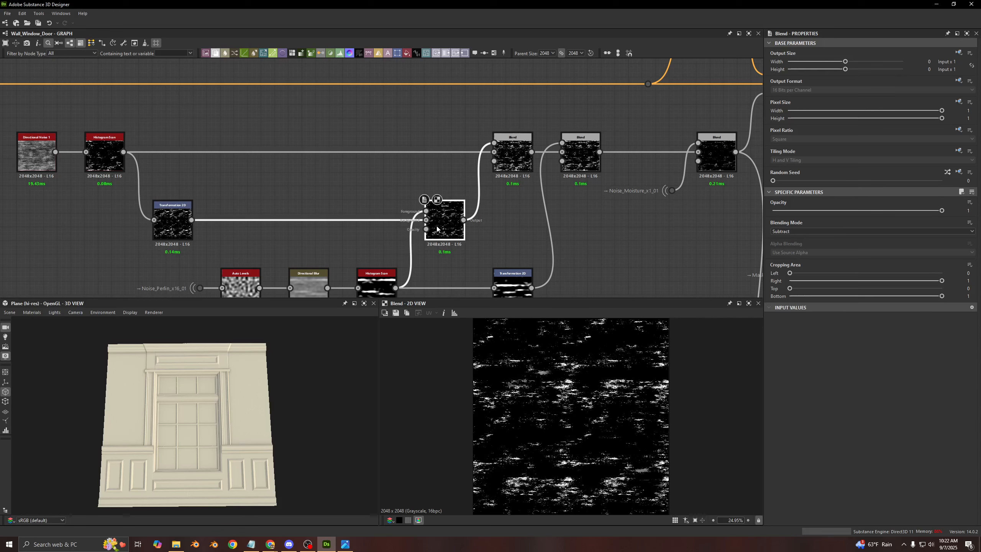
left_click(511, 169)
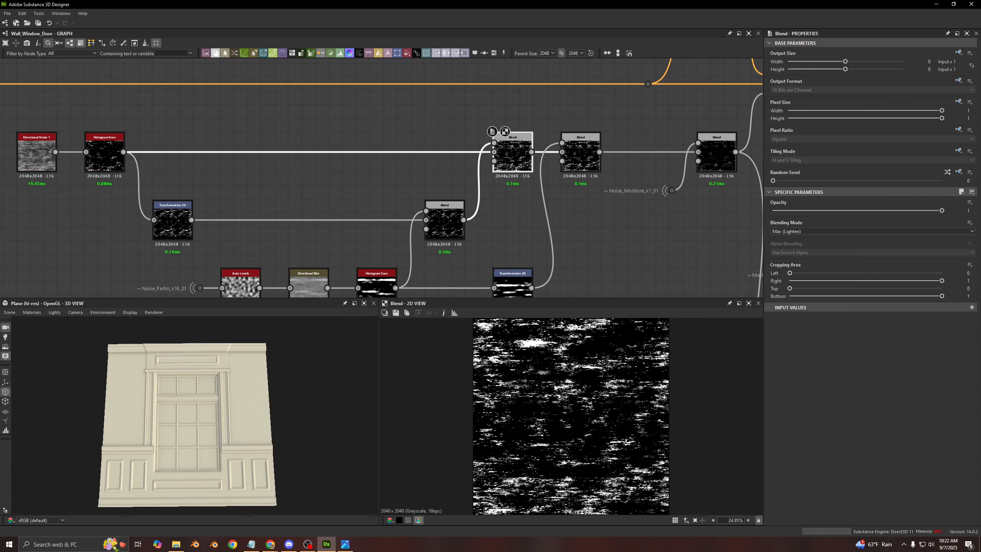
- Compare the first Histogram Scan and the Subtract Blend with their combined output in the Max (Lighten) Blend
double_click(493, 152)
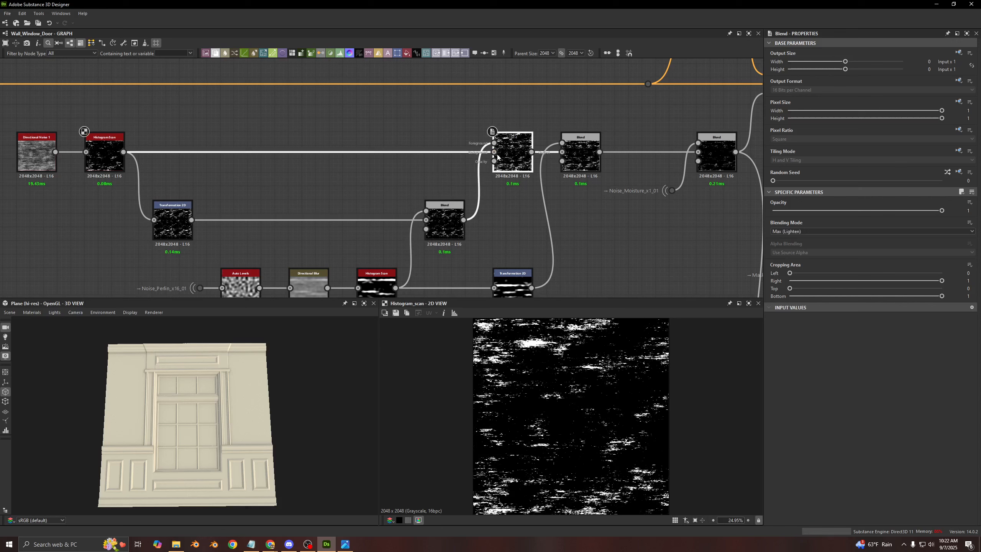
double_click(443, 233)
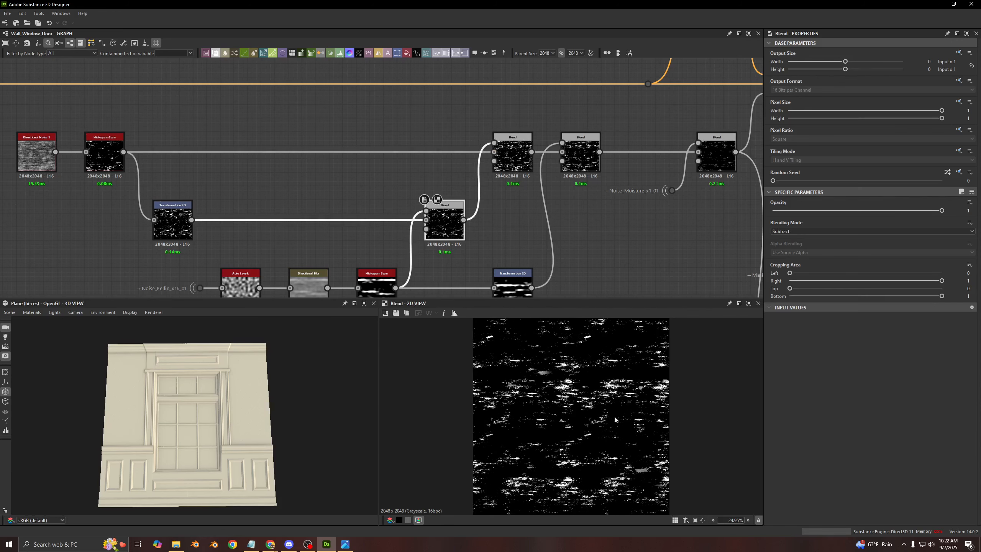
left_click(512, 154)
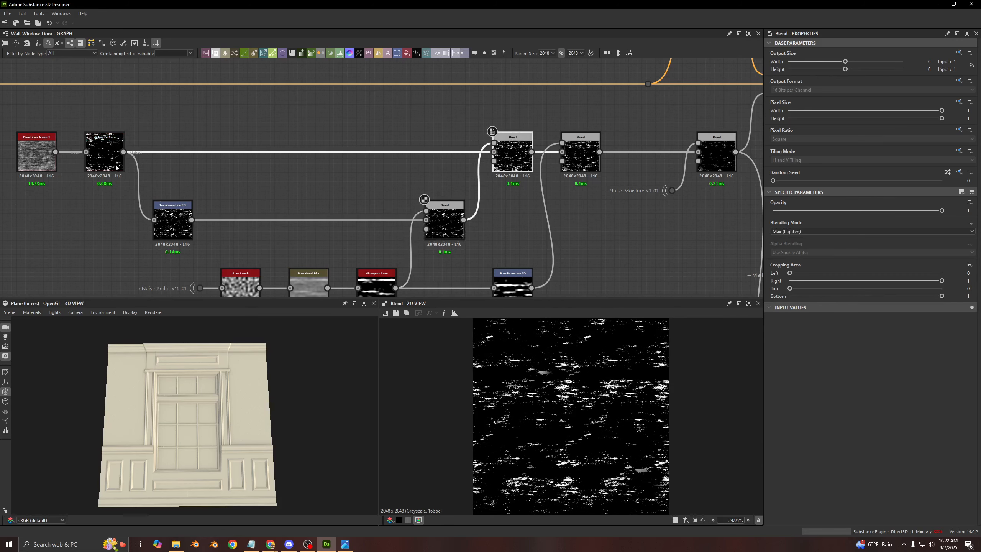
double_click(115, 165)
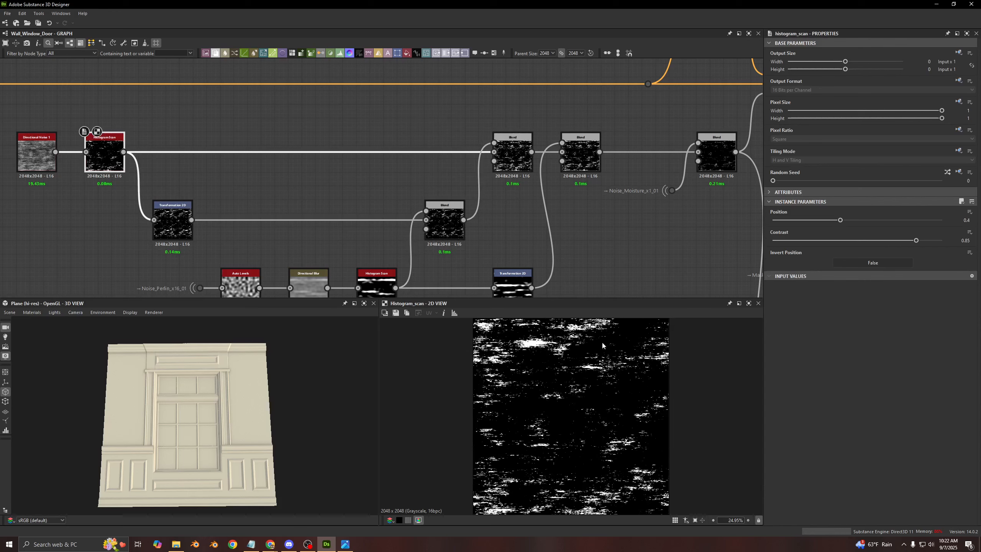
double_click(506, 163)
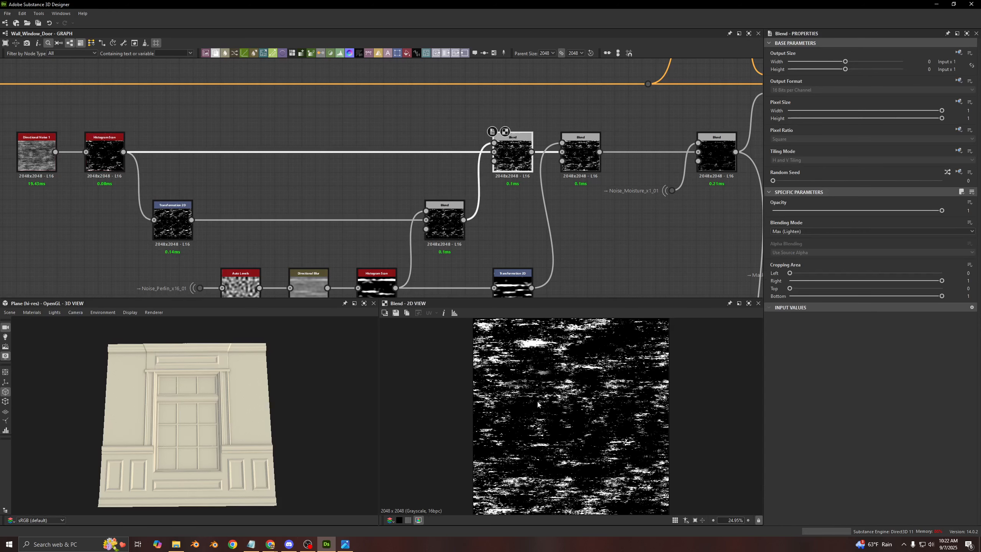
- Preview the Blend that subtracts the transformed streak mask from the Max (Lighten) result and show its opacity
middle_click_drag(569, 196, 501, 194)
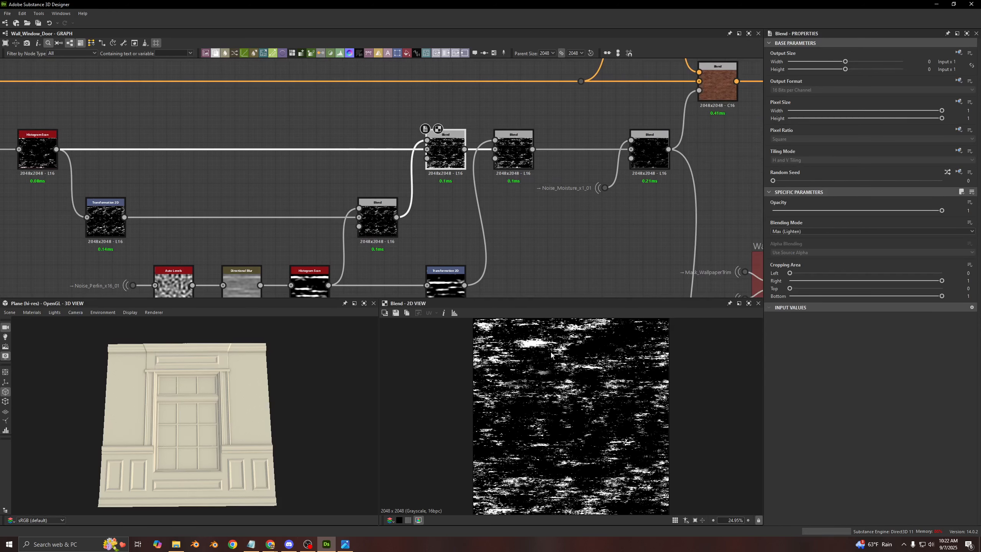
left_click(516, 169)
left_click(446, 286)
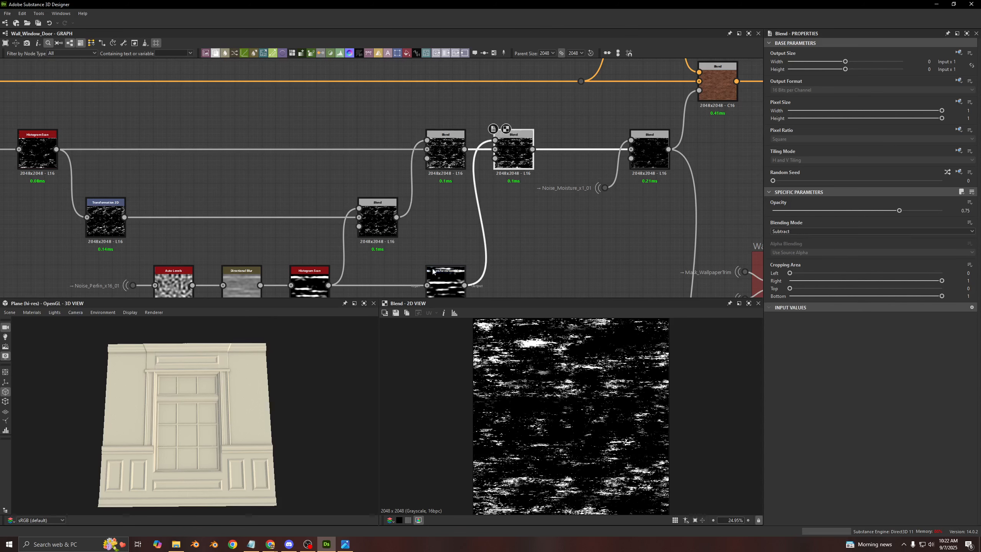
left_click(523, 158)
middle_click_drag(578, 141, 408, 186)
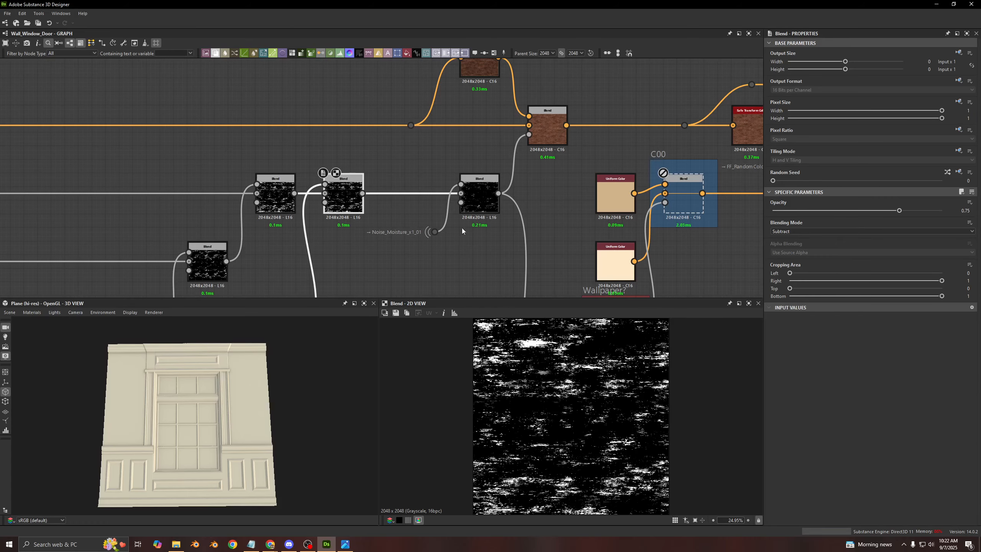
- Preview the final Subtract Blend of the mask chain and its Noise_Moisture_x1_01 input
left_click(497, 208)
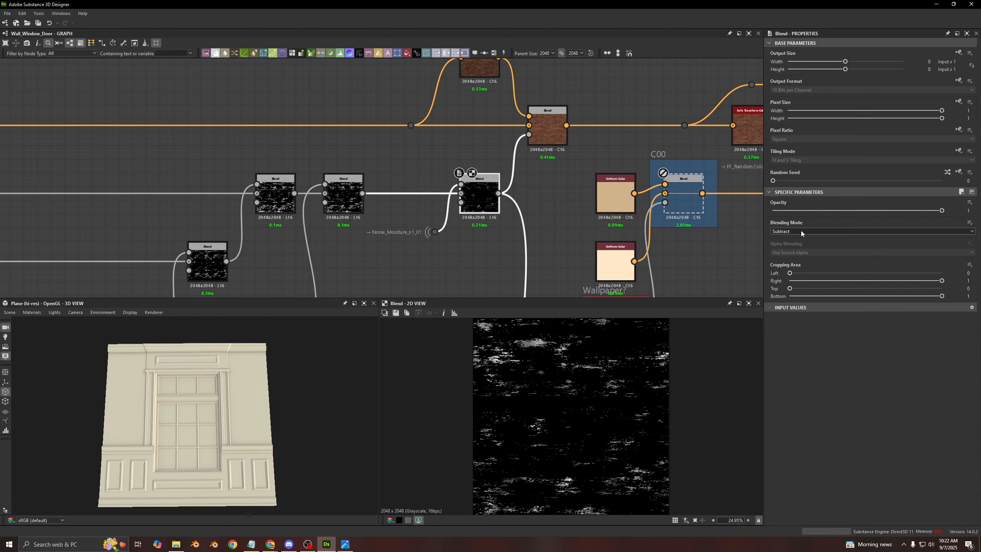
left_click(441, 231)
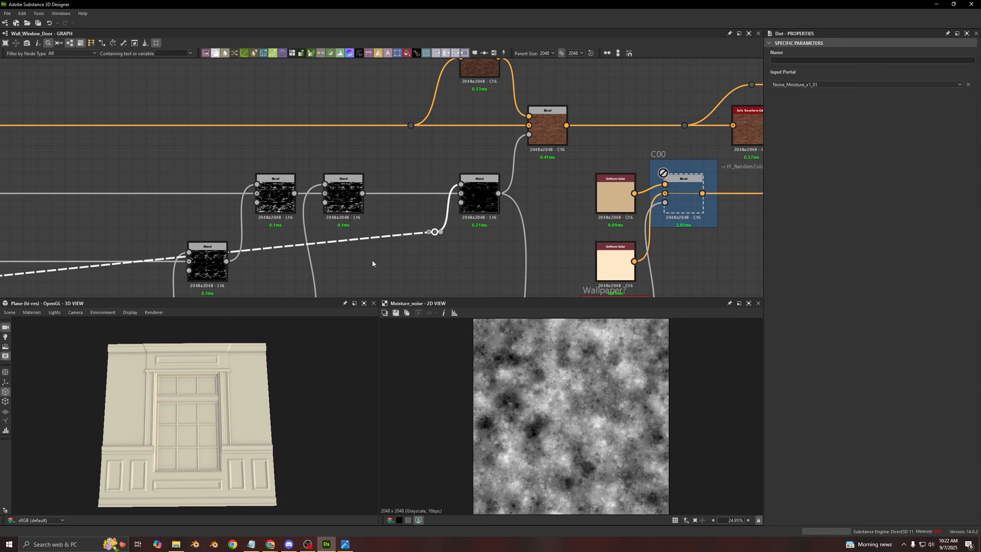
left_click(373, 260)
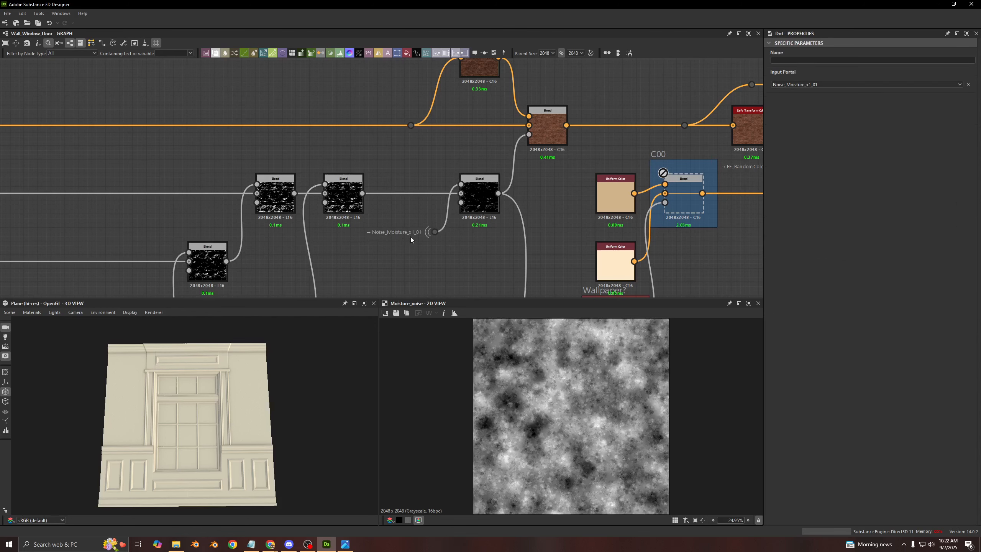
double_click(480, 203)
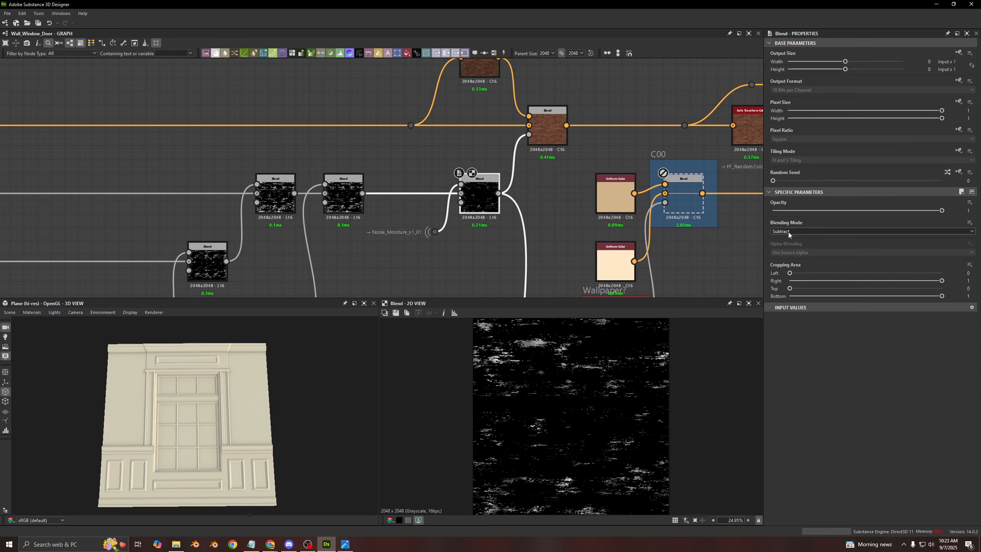
scroll(539, 375, "down", 1)
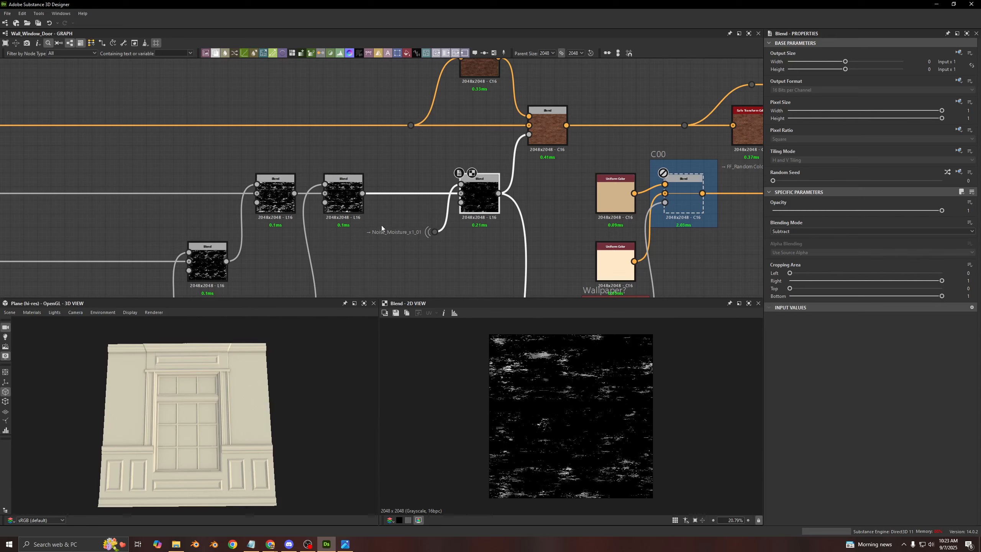
- Compare close-up views of the mask before and after the moisture subtraction, then preview the Noise_Moisture_x1_01 source
double_click(343, 195)
scroll(535, 407, "up", 15)
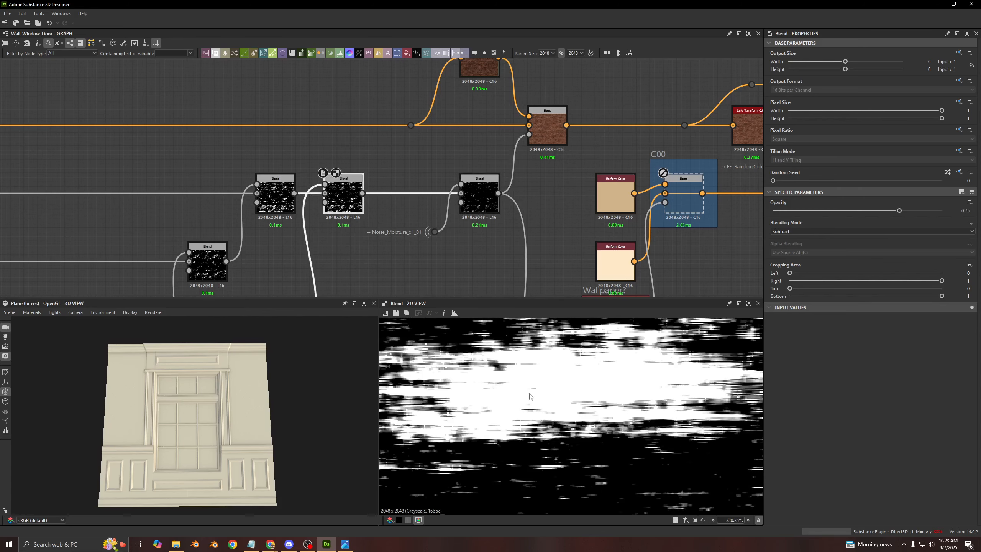
double_click(475, 209)
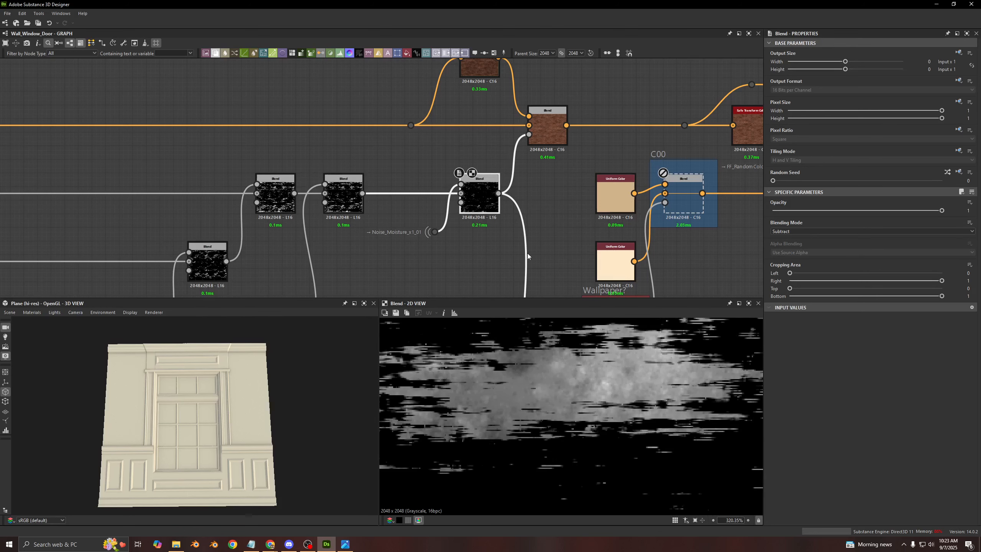
double_click(436, 231)
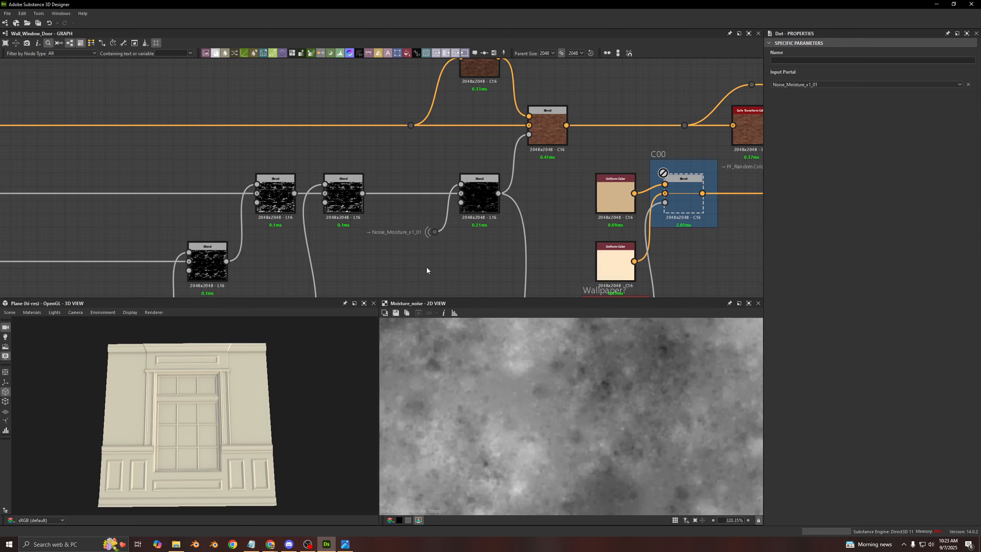
- Compare the masked wood Blend before C00 with the first Safe Transform Color's output in the 2D view
middle_click_drag(442, 129, 380, 171)
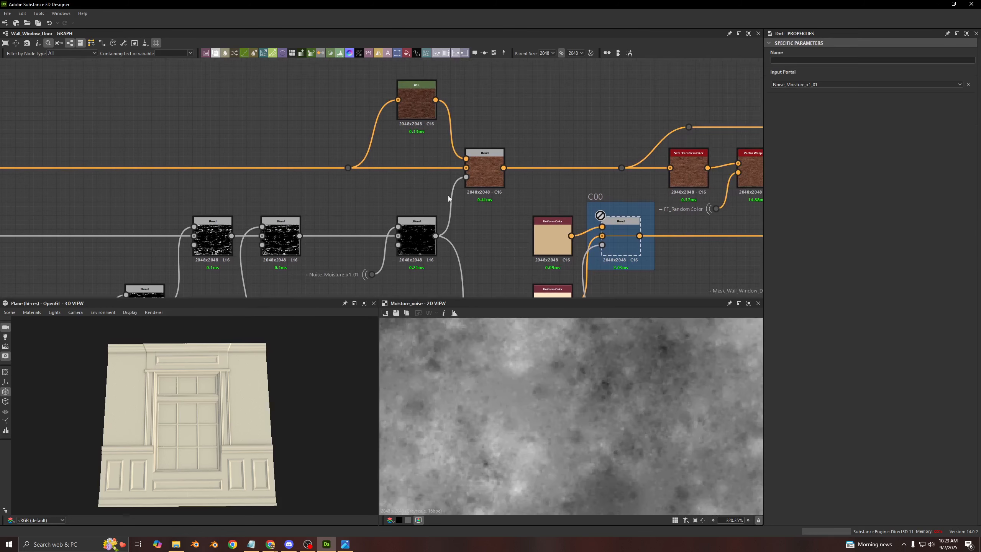
double_click(482, 173)
scroll(285, 179, "down", 3)
middle_click_drag(285, 179, 568, 183)
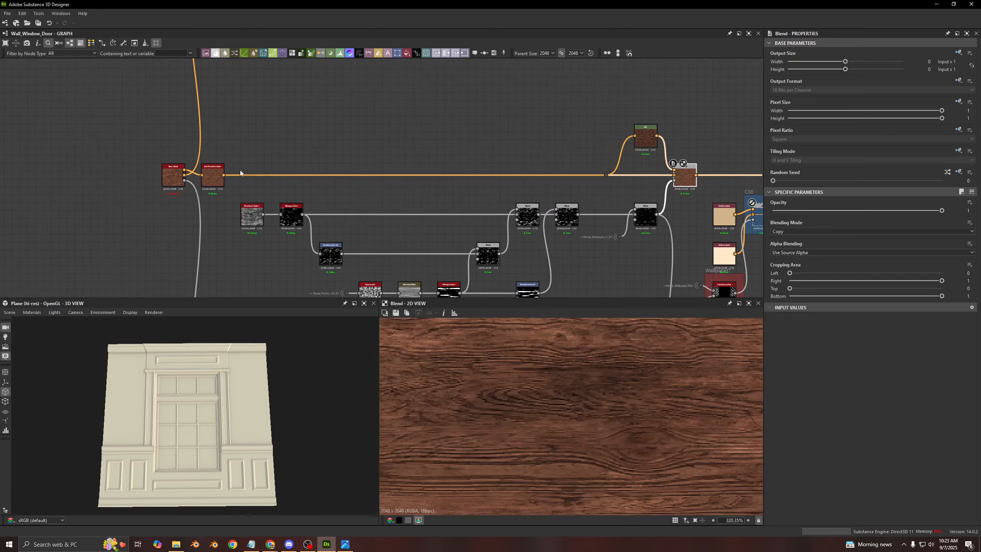
double_click(213, 176)
- Preview the HSL node feeding the masked wood Blend and show its Lightness value
scroll(661, 177, "up", 7)
middle_click_drag(577, 134, 276, 237)
double_click(416, 191)
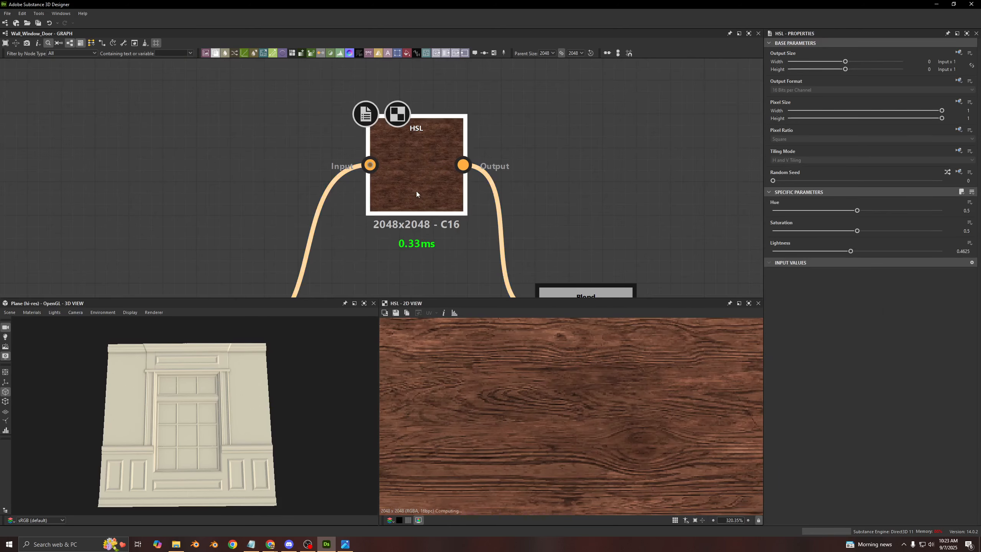
scroll(416, 193, "down", 3)
middle_click_drag(474, 230, 446, 210)
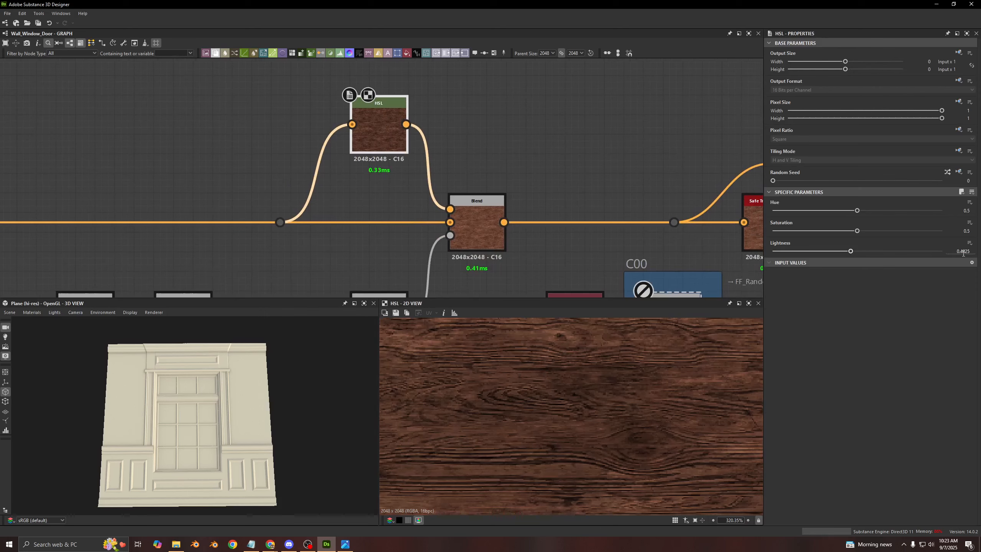
- Compare the masked wood Blend before C00 with its opacity mask in the 2D view, then show the whole blended texture
double_click(478, 220)
scroll(575, 400, "down", 10)
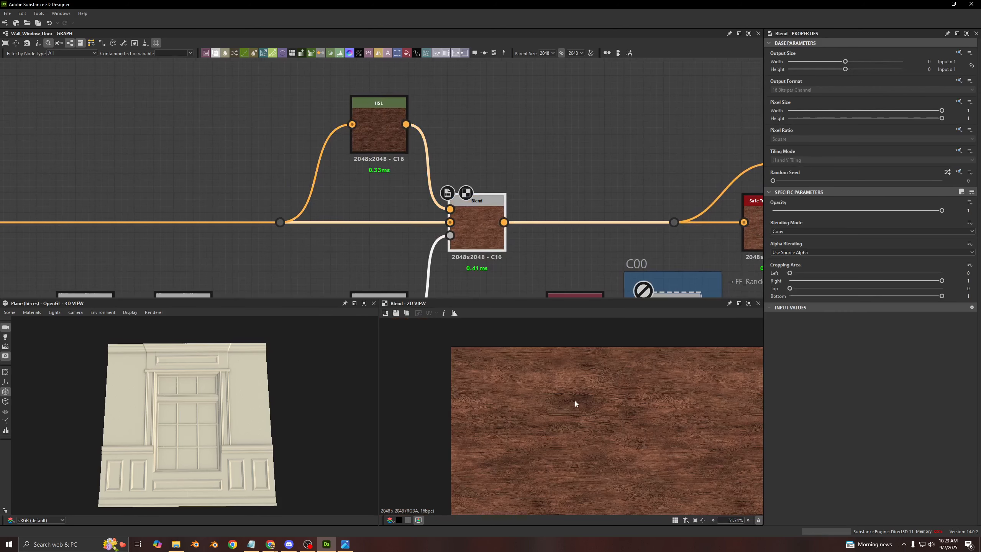
middle_click_drag(454, 240, 444, 178)
double_click(444, 179)
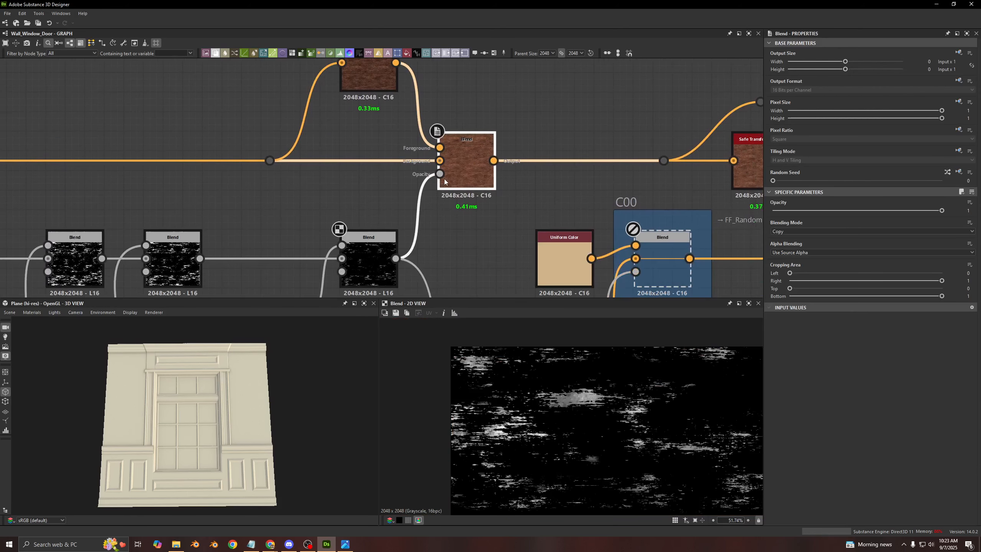
double_click(465, 160)
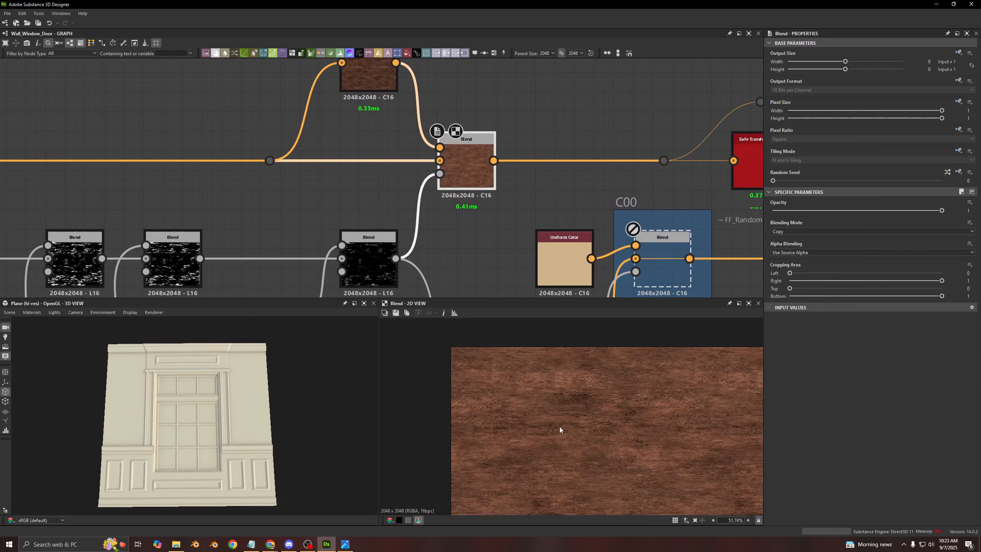
middle_click_drag(668, 443, 587, 375)
scroll(587, 375, "down", 3)
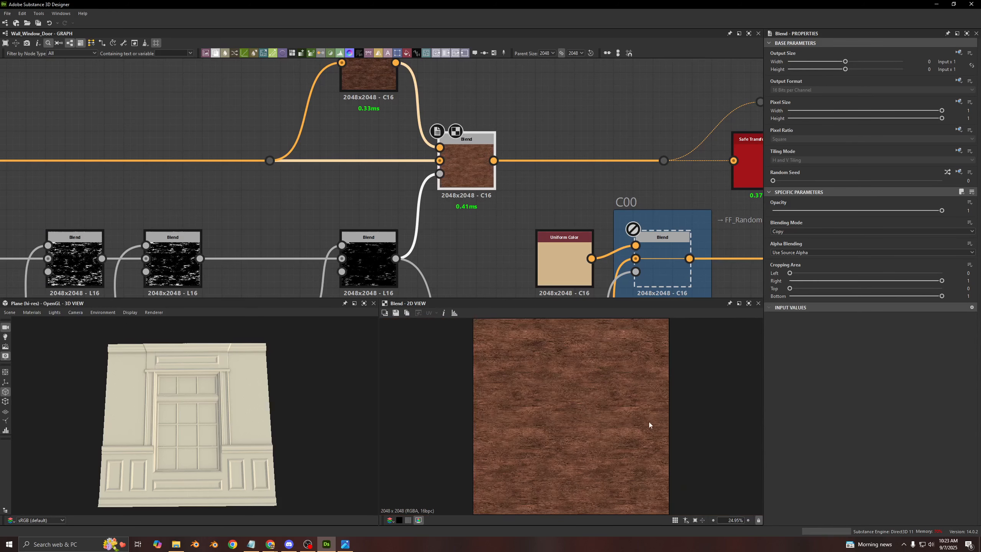
- Enable the disabled Blend in the C00 frame and inspect the wallpaper pattern up close in the 3D view
middle_click_drag(546, 150, 336, 136)
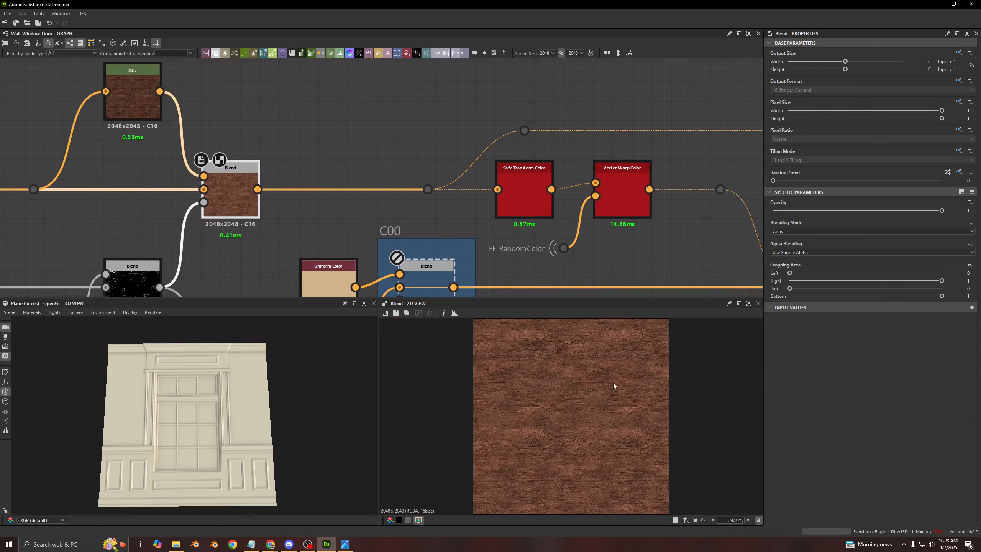
middle_click_drag(432, 168, 420, 144)
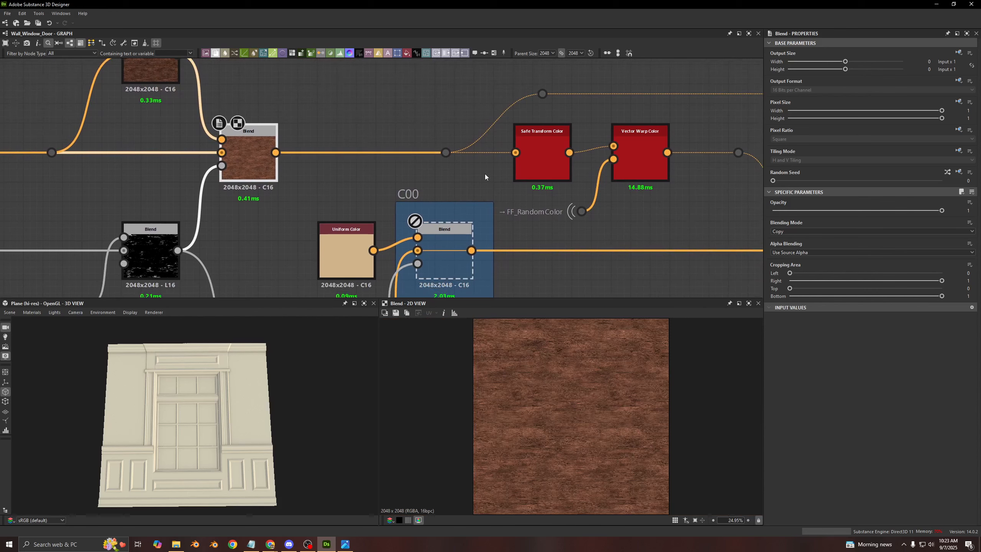
middle_click_drag(450, 239, 441, 183)
scroll(439, 193, "down", 2)
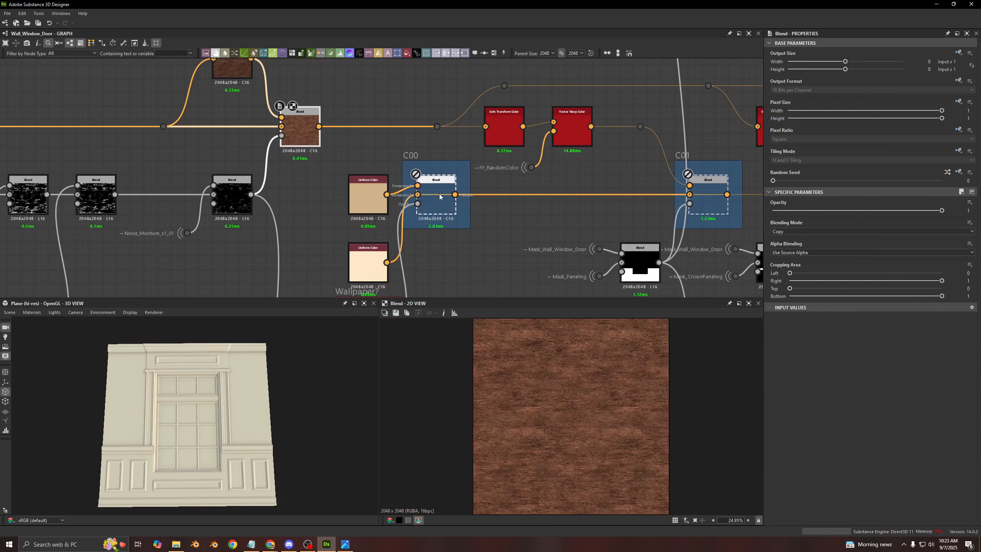
left_click(439, 196)
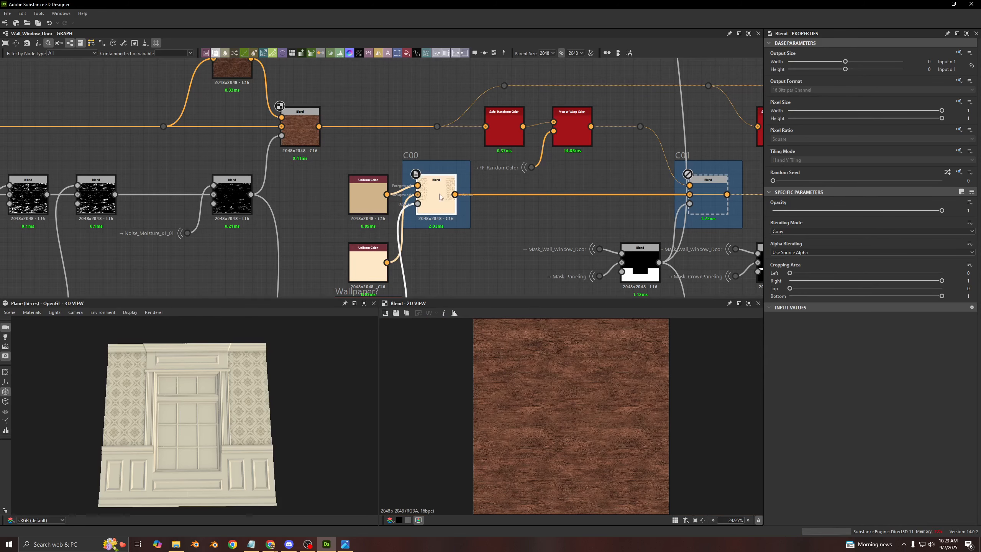
scroll(161, 385, "up", 5)
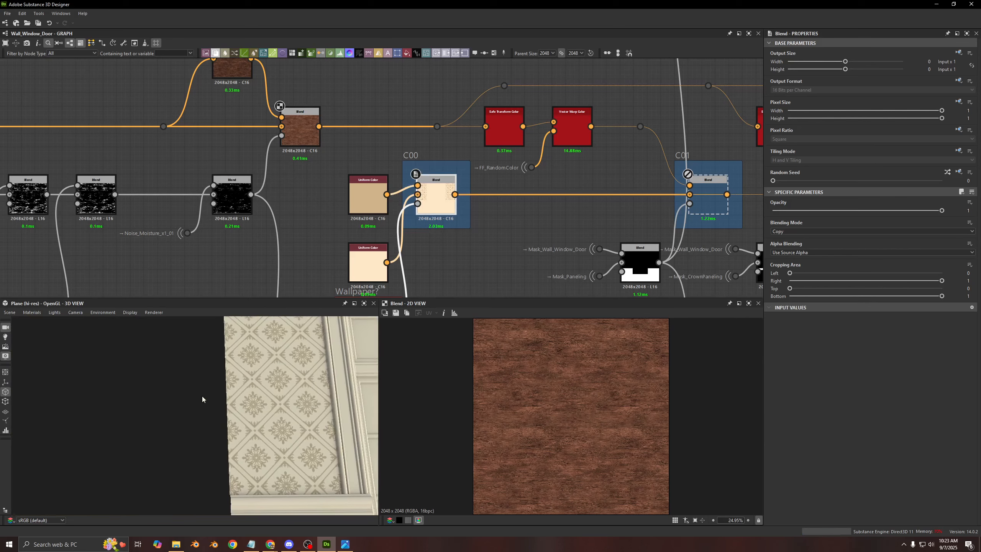
mouse_move(202, 396)
left_mouse_down()
mouse_move(243, 365)
mouse_move(290, 379)
mouse_move(250, 405)
mouse_move(295, 395)
mouse_move(317, 377)
mouse_move(222, 353)
mouse_move(199, 359)
mouse_move(211, 400)
left_mouse_up()
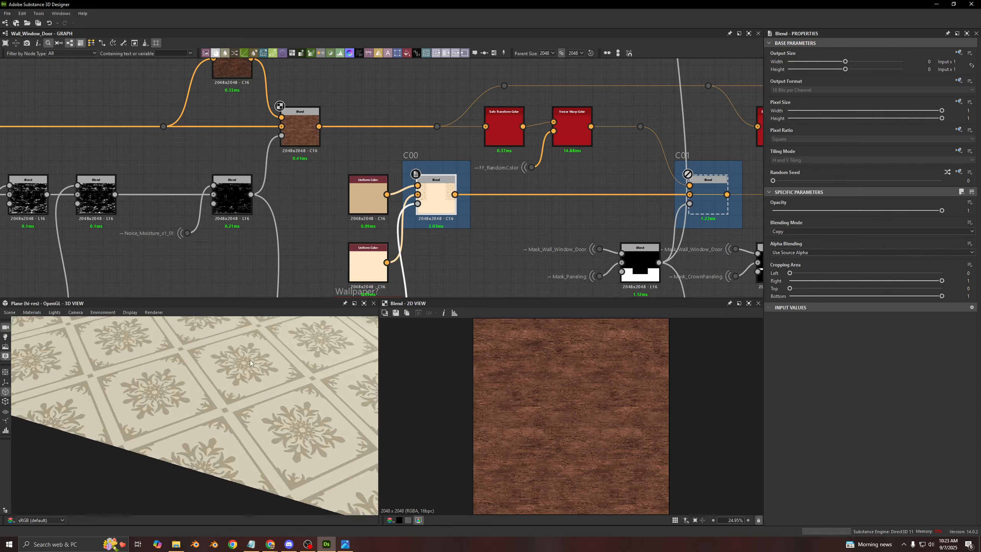
scroll(250, 363, "down", 6)
- Preview the tan and cream Uniform Color nodes feeding the C00 Blend, followed by the Blend's own output
middle_click_drag(429, 218, 427, 117)
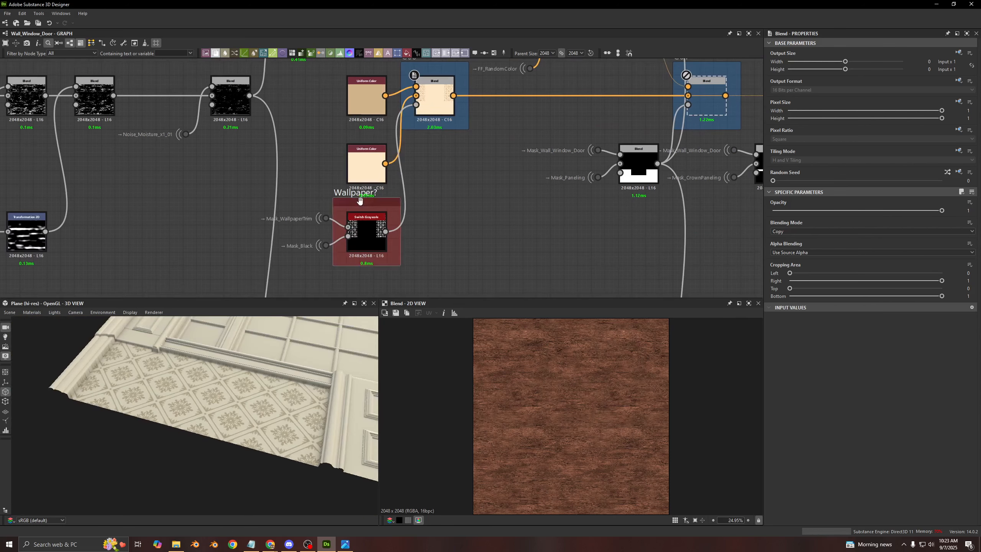
scroll(303, 195, "up", 2)
middle_click_drag(302, 194, 331, 269)
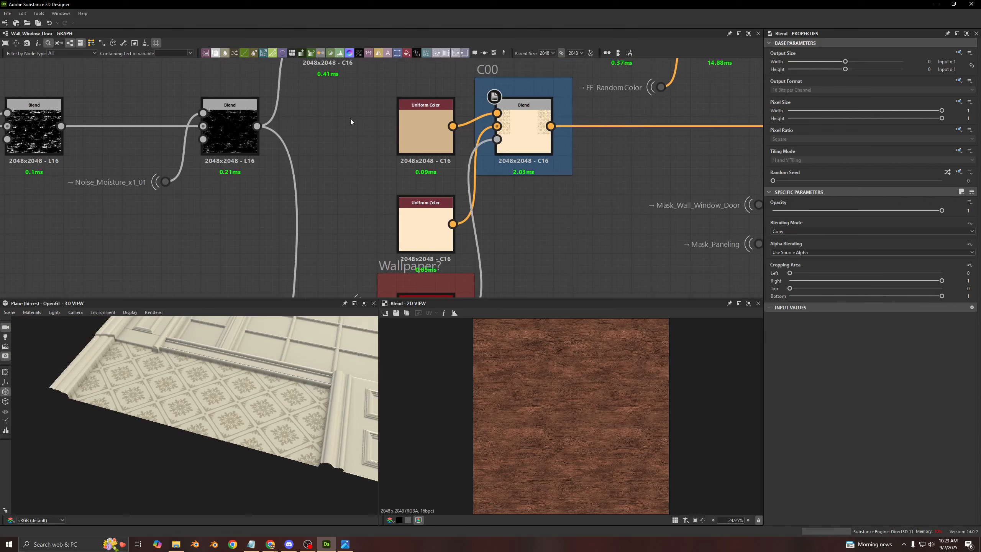
left_click(420, 128)
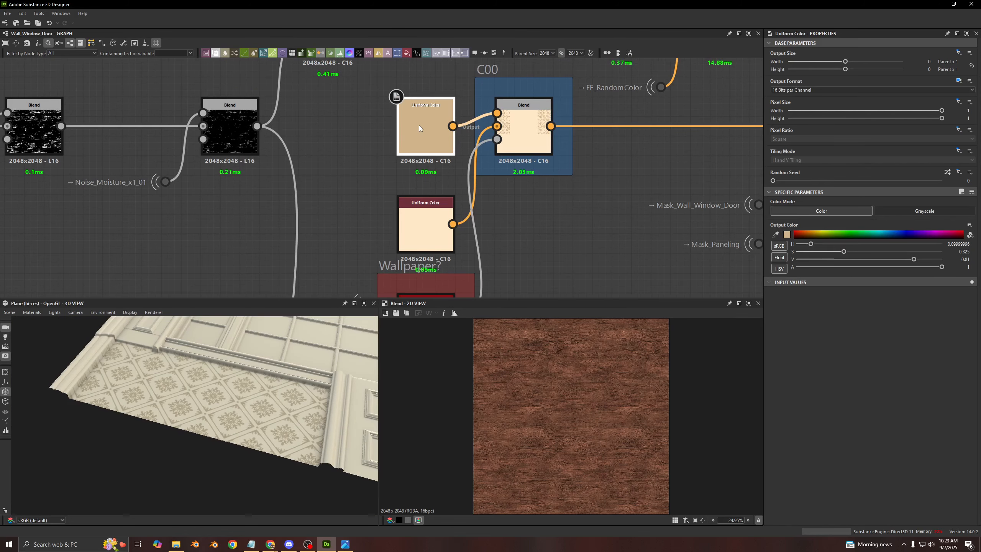
middle_click_drag(415, 124, 341, 134)
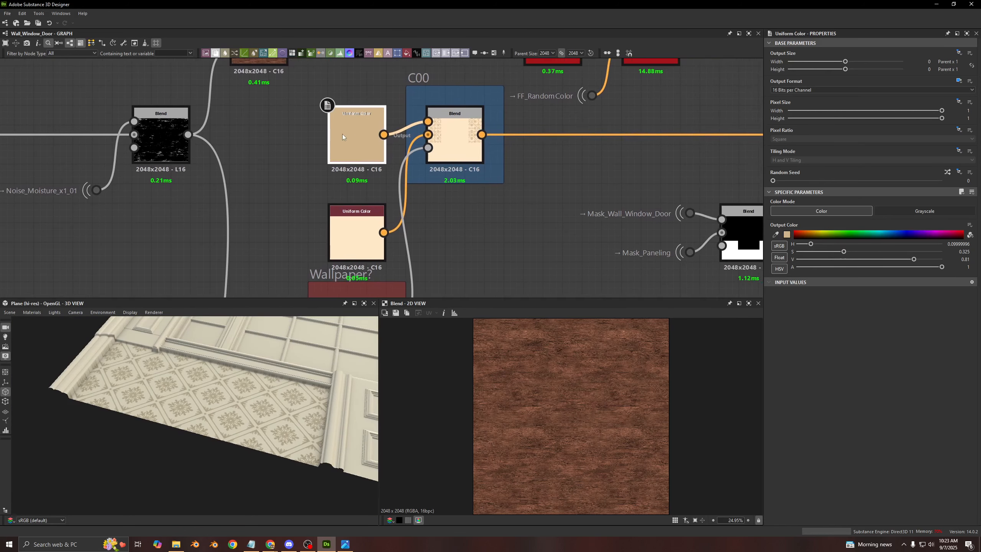
double_click(350, 136)
double_click(356, 250)
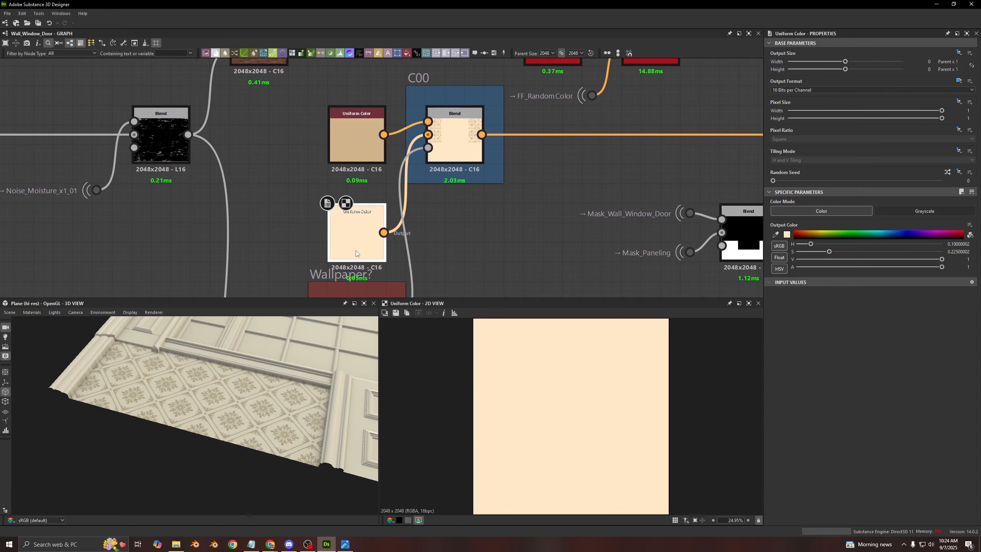
left_click(469, 148)
double_click(469, 148)
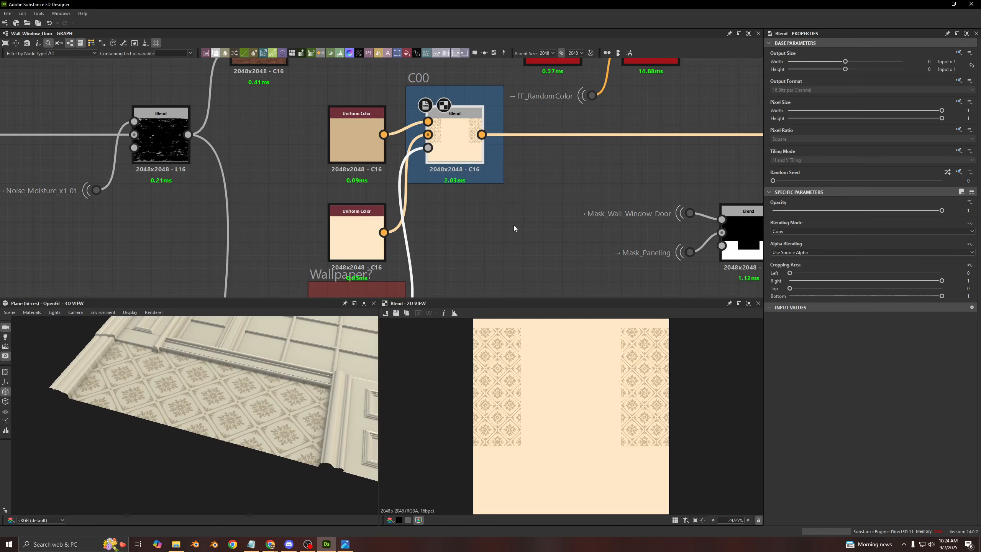
- Switch the graph's Wallpaper? preview parameter to False and back to True to demonstrate the Wallpaper? switch
middle_click_drag(426, 225, 453, 136)
middle_click_drag(486, 224, 501, 158)
scroll(313, 164, "up", 3)
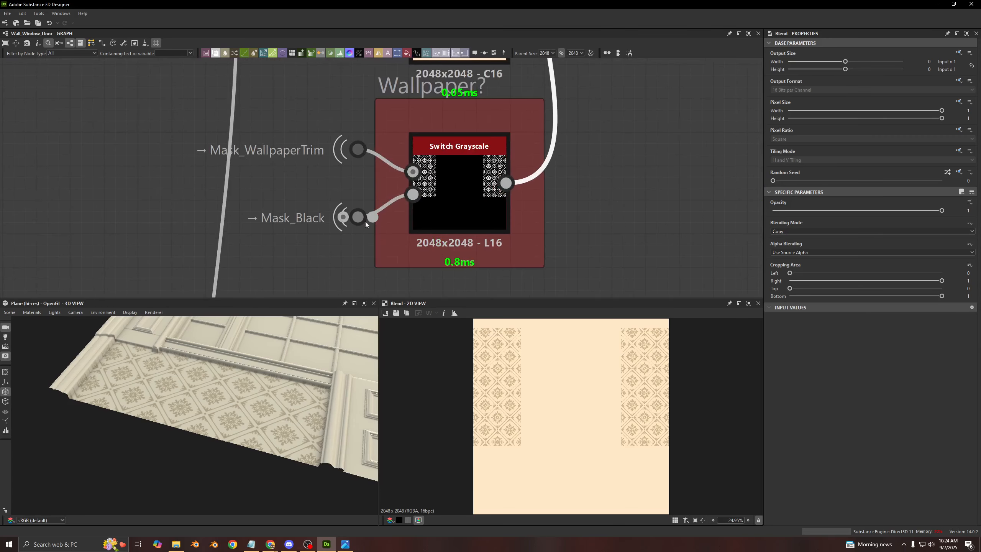
middle_click_drag(415, 88, 399, 111)
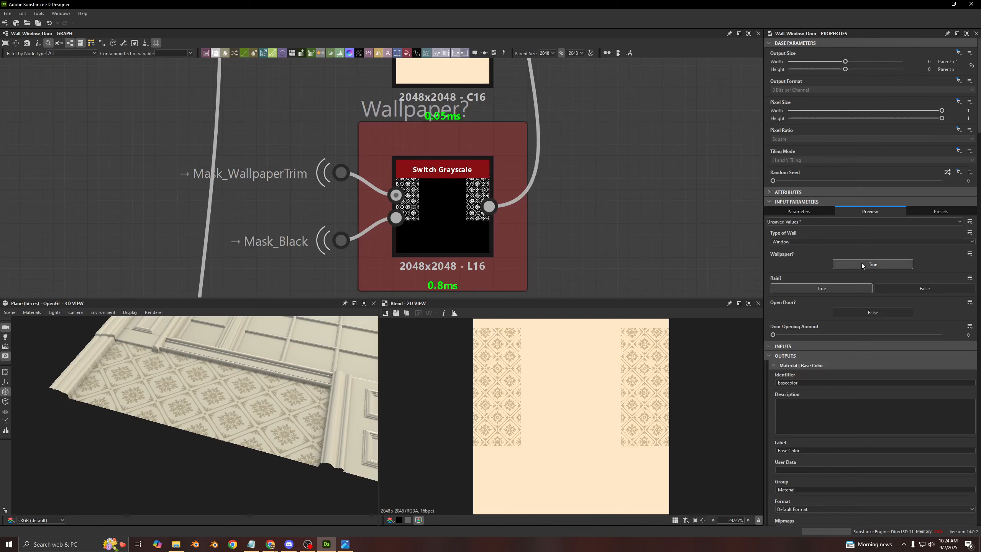
left_click(861, 262)
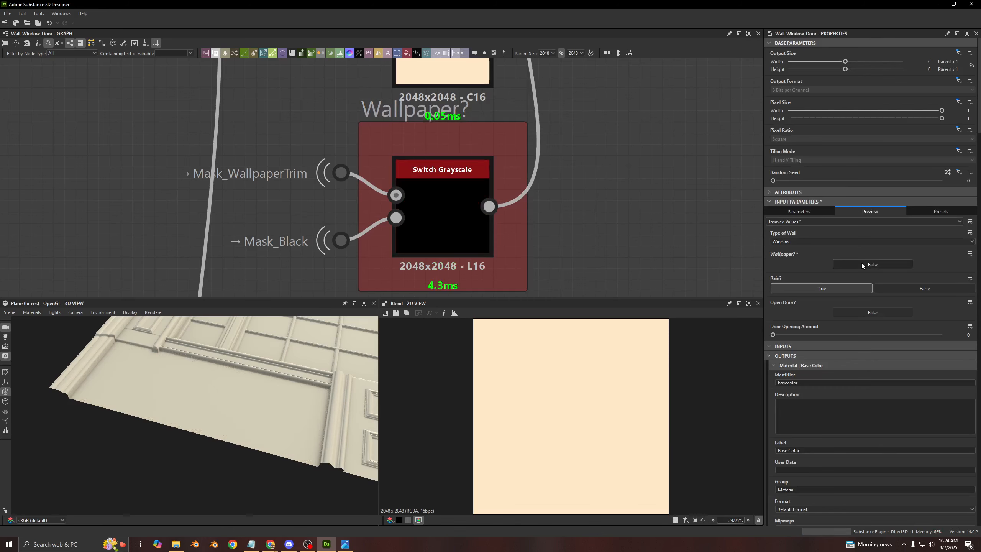
left_click(861, 264)
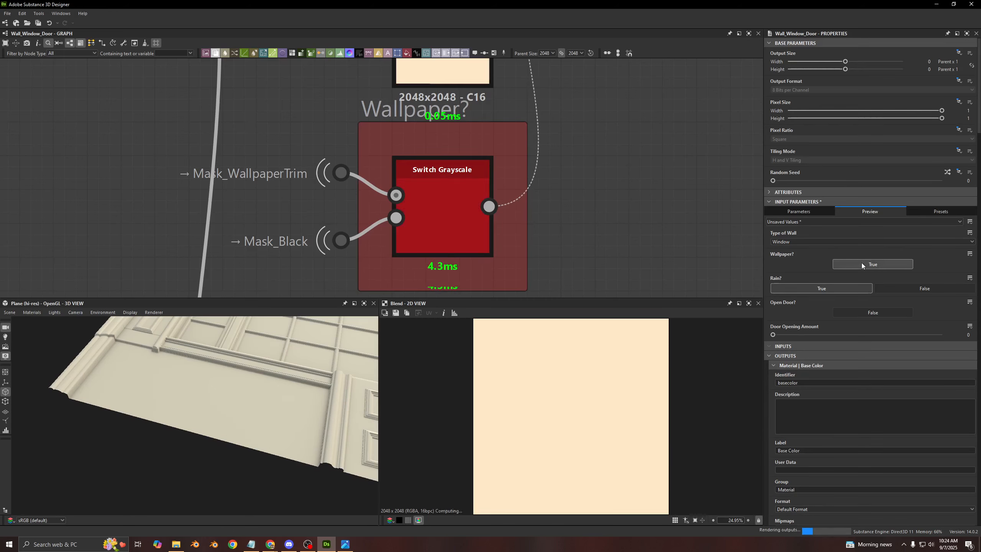
- Preview the Switch Grayscale in the Wallpaper? frame and its Mask_WallpaperTrim input
left_click(446, 232)
double_click(446, 233)
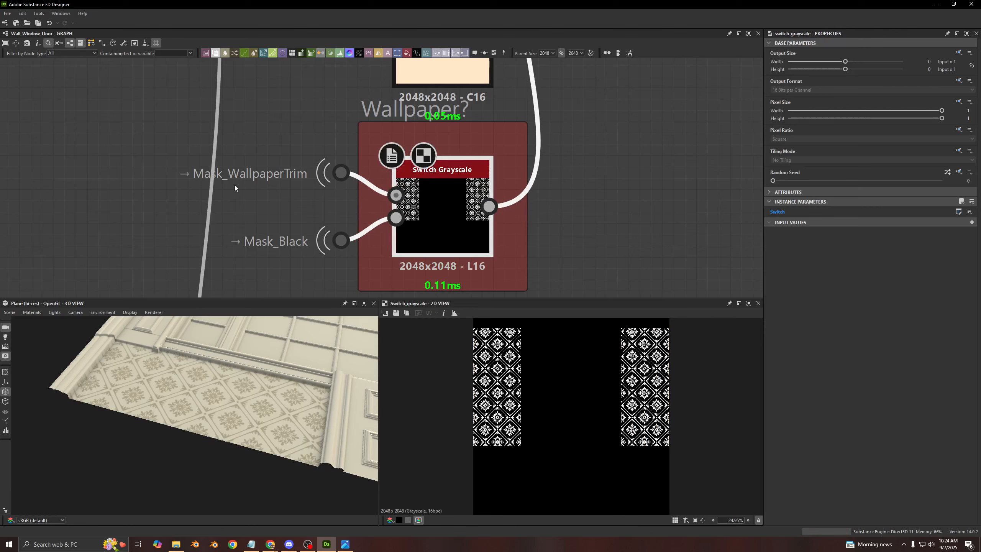
double_click(360, 173)
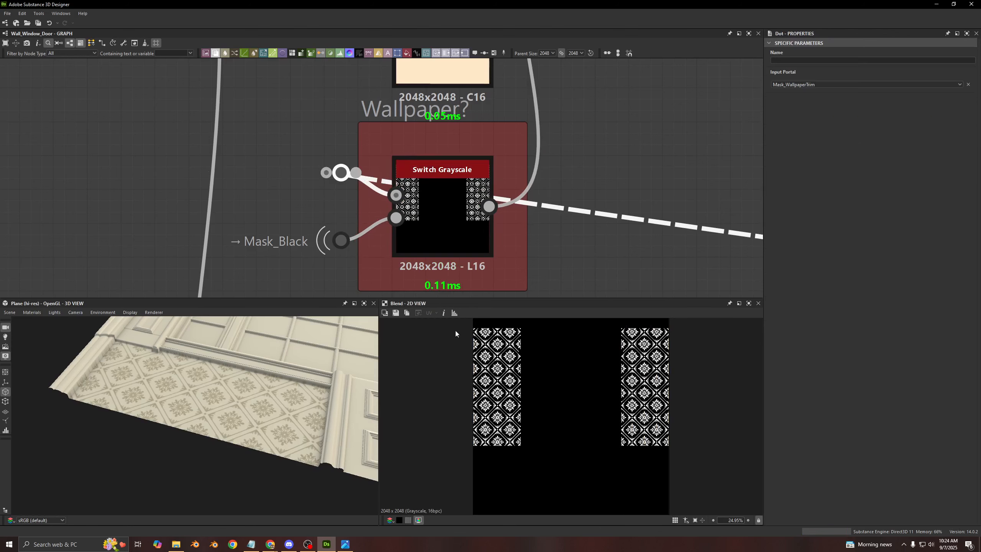
left_click(598, 155)
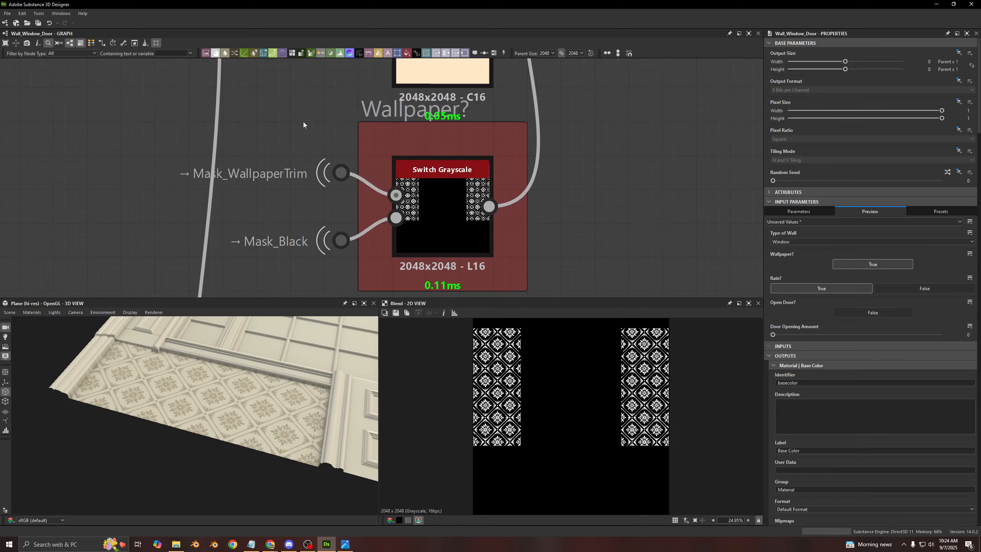
- Review the C00 Blend's output together with its tan foreground and cream background Uniform Color inputs
scroll(309, 152, "down", 3)
middle_click_drag(470, 107, 420, 233)
left_click(406, 147)
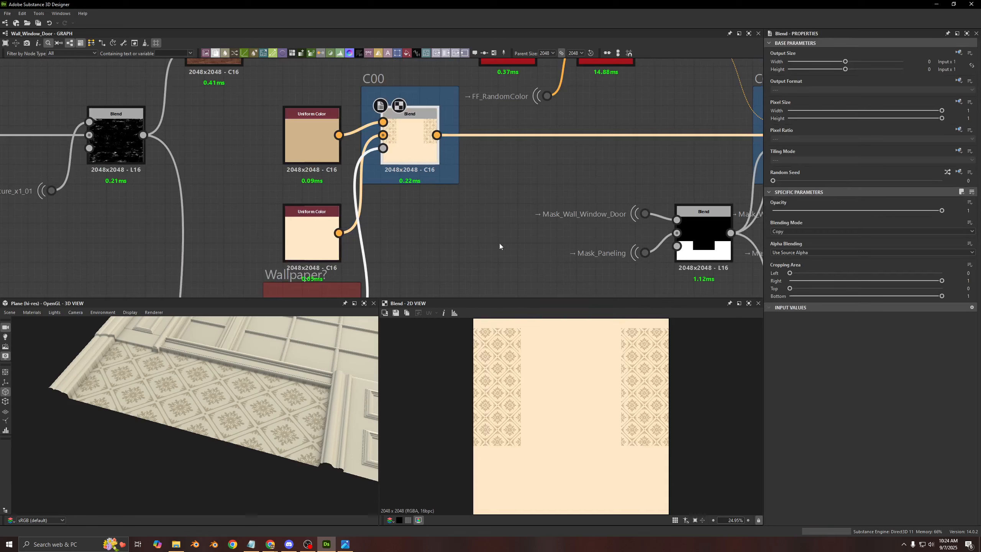
middle_click_drag(473, 209, 432, 249)
scroll(266, 193, "up", 3)
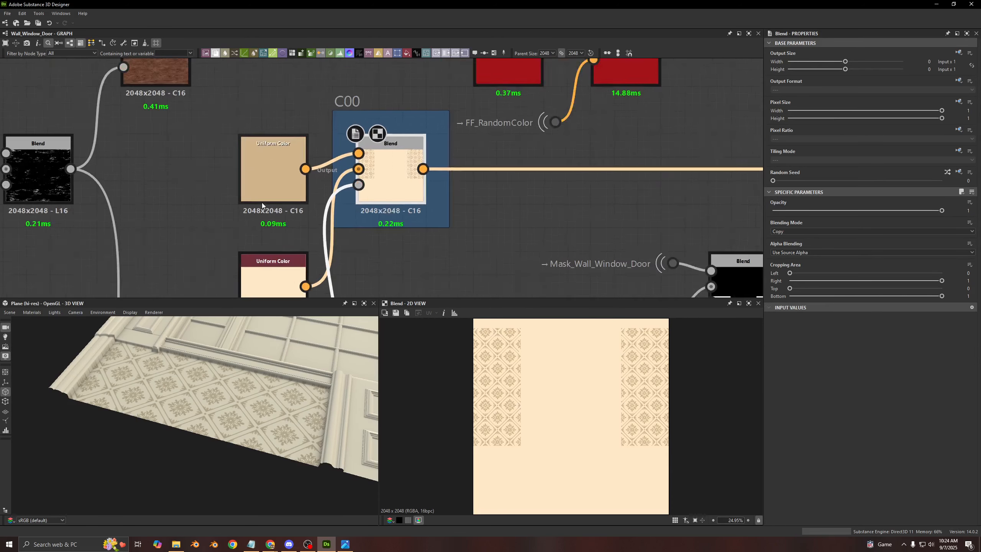
left_click(270, 186)
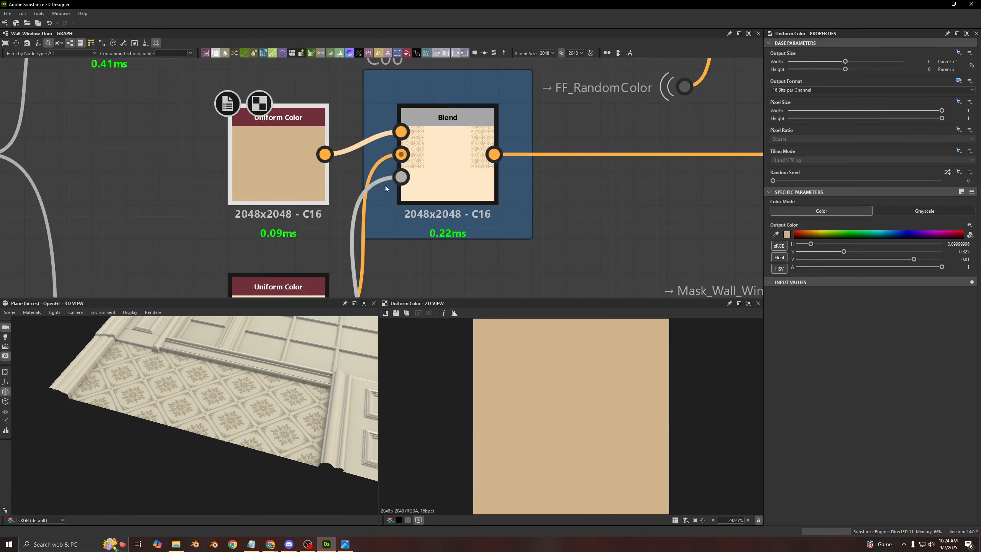
left_click(431, 178)
middle_click_drag(432, 179, 470, 140)
left_click(325, 215)
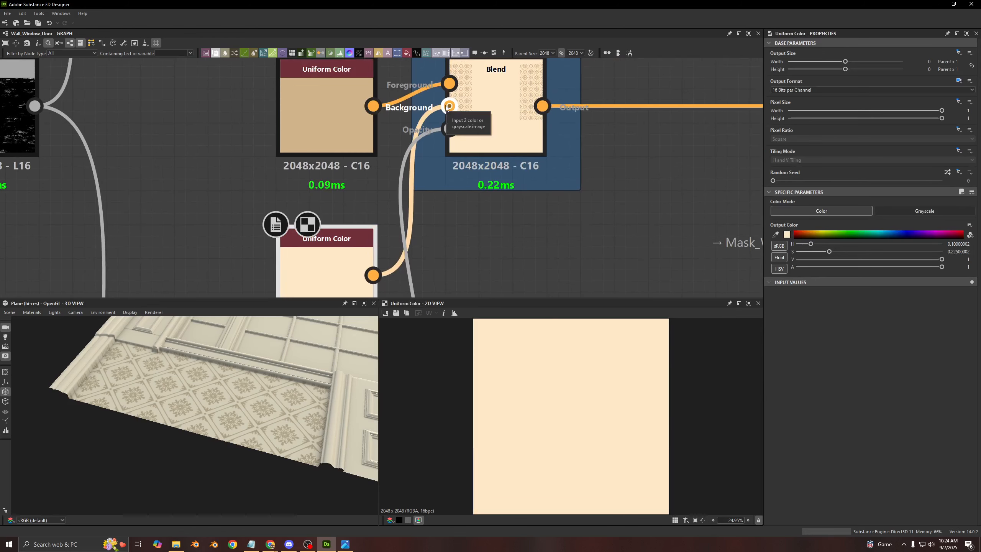
- Enable and preview the Blend in the C01 frame, then inspect the wood panelling up close in the 3D view
scroll(447, 108, "down", 5)
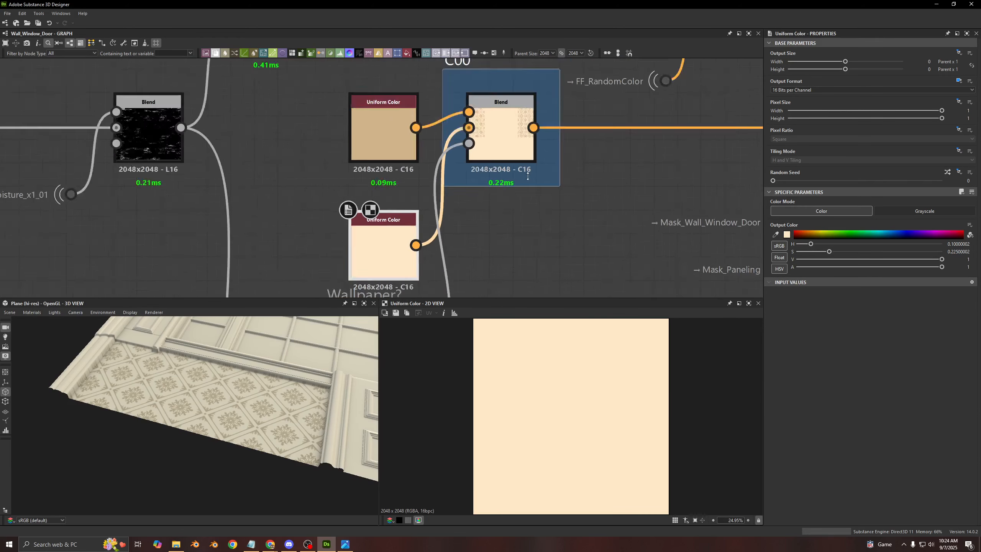
middle_click_drag(529, 187, 408, 176)
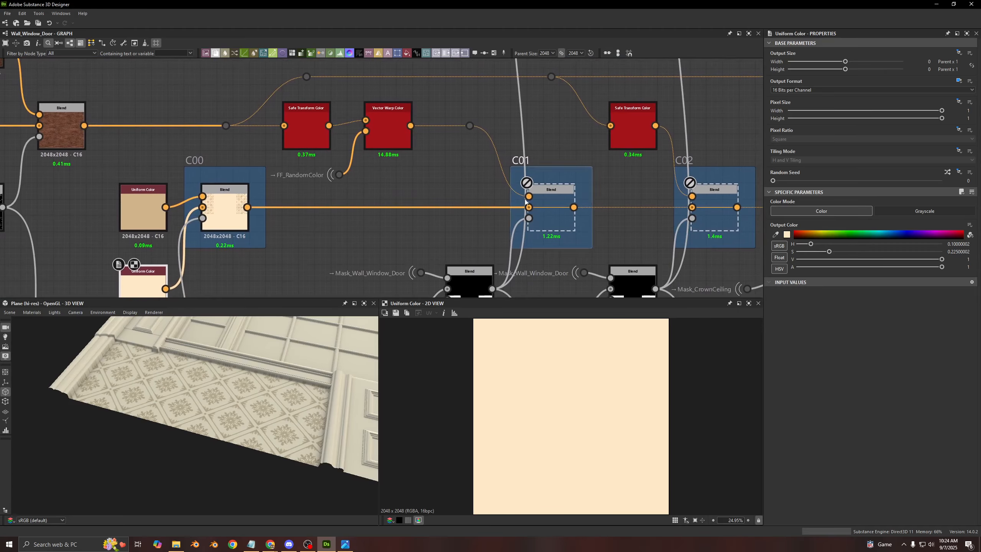
left_click(545, 204)
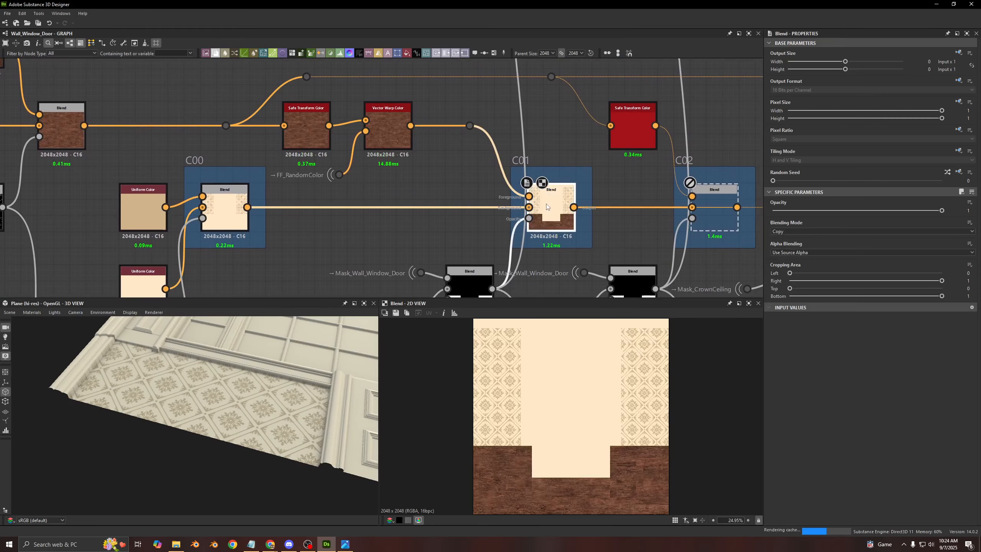
middle_click_drag(364, 360, 295, 388)
left_click_drag(295, 391, 359, 392)
middle_click_drag(265, 448, 269, 435)
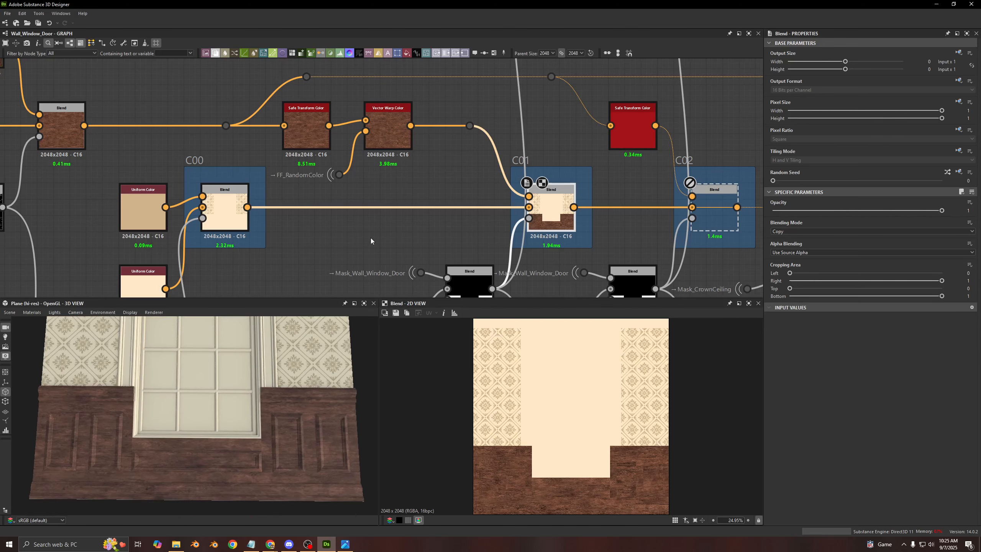
middle_click_drag(258, 145, 309, 143)
scroll(126, 461, "up", 2)
middle_click_drag(19, 445, 220, 411)
scroll(221, 410, "up", 3)
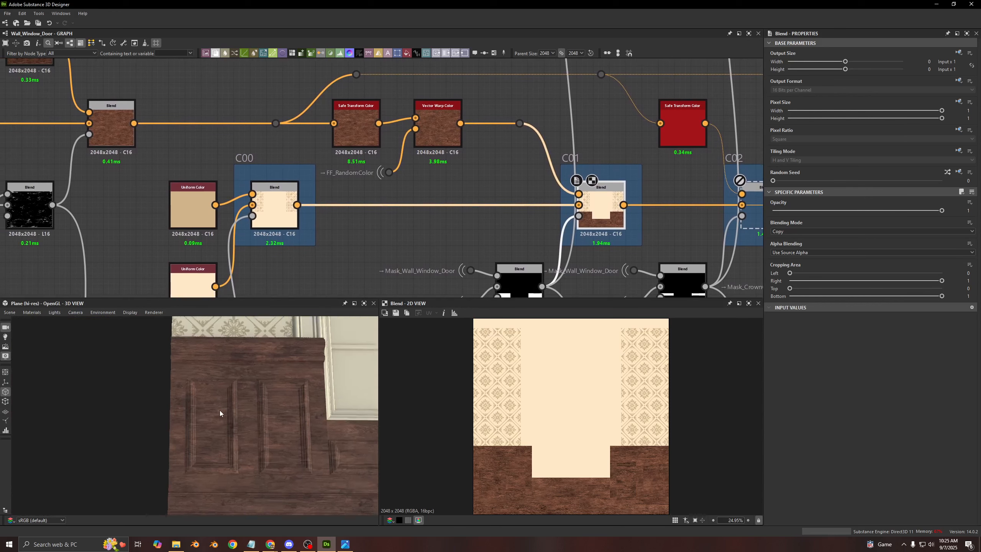
- Show the Vector Warp Color's parameters, then preview the masked wood Blend and the first Safe Transform Color and check its Offset Mode
left_click(437, 136)
double_click(102, 116)
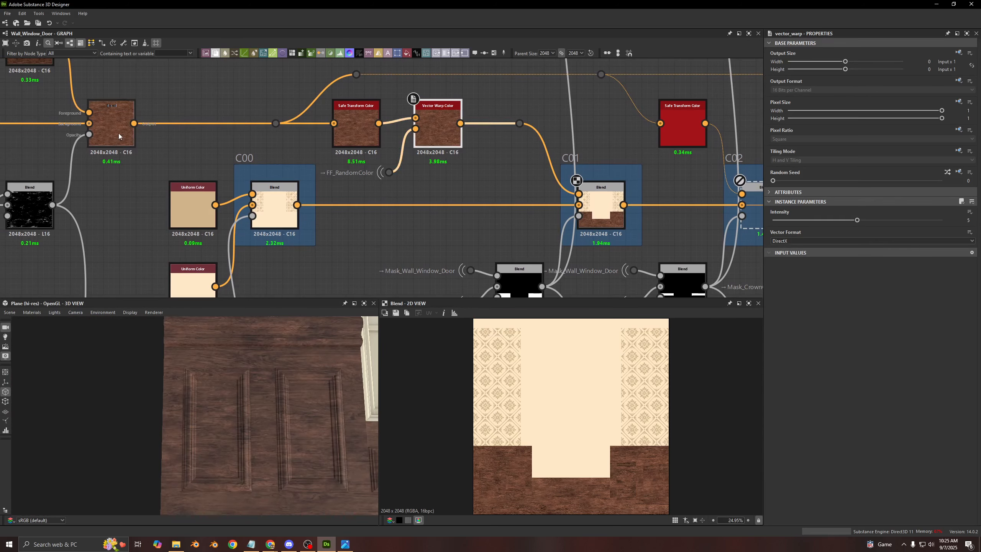
double_click(363, 127)
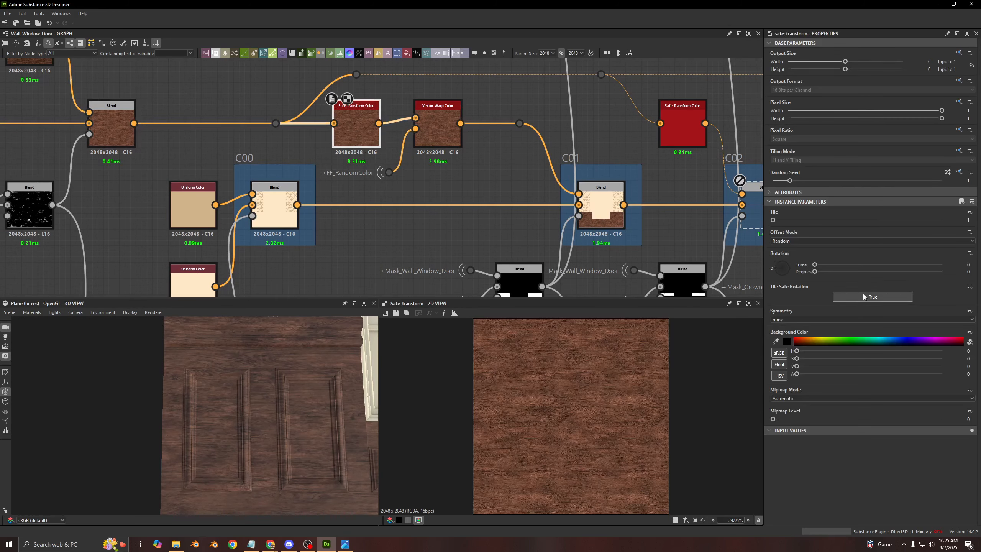
left_click(786, 243)
left_click(787, 243)
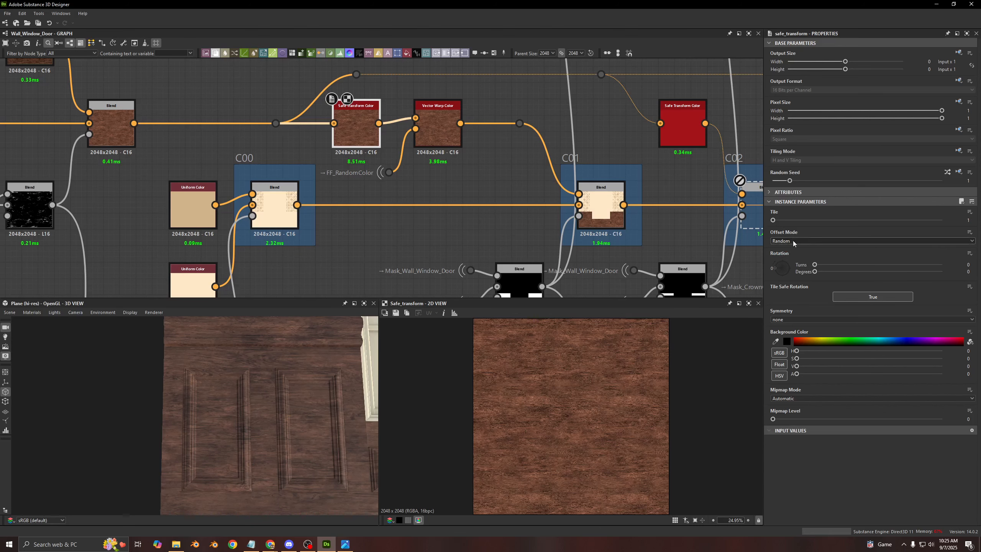
- View the whole window wall in the 3D view and preview the FF_RandomColor map feeding the Vector Warp Color
middle_click_drag(444, 183, 409, 198)
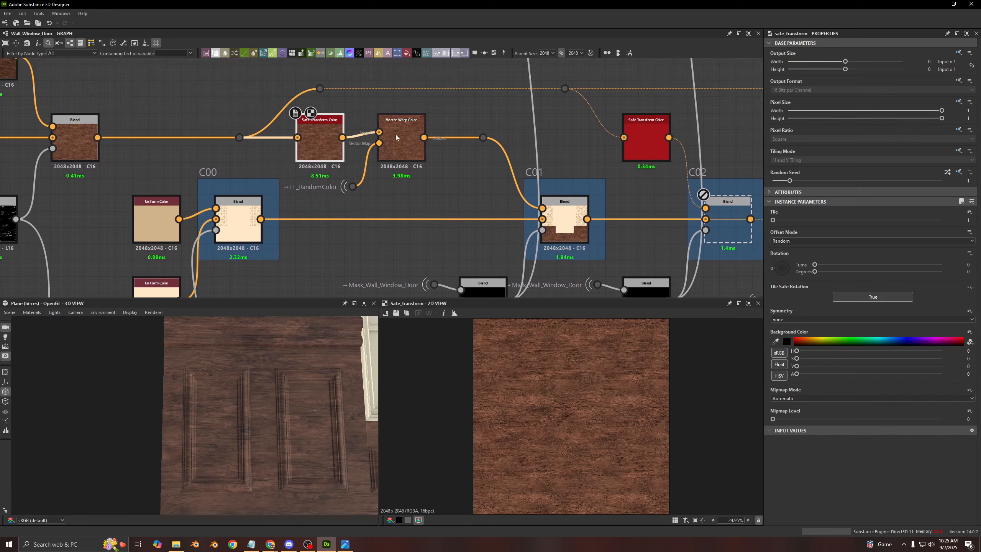
scroll(298, 395, "down", 1)
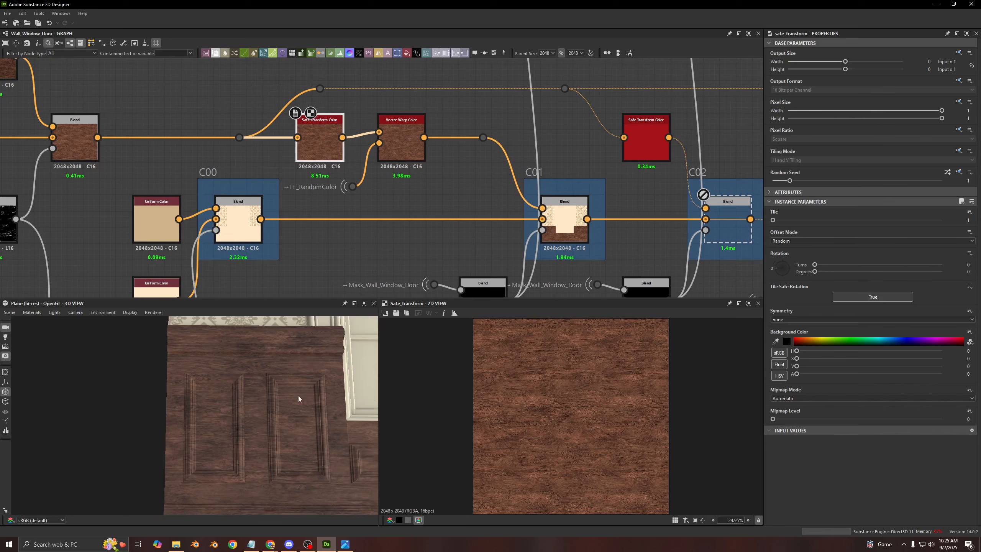
middle_click_drag(298, 395, 147, 391)
scroll(277, 374, "down", 4)
middle_click_drag(274, 373, 209, 381)
left_click(357, 189)
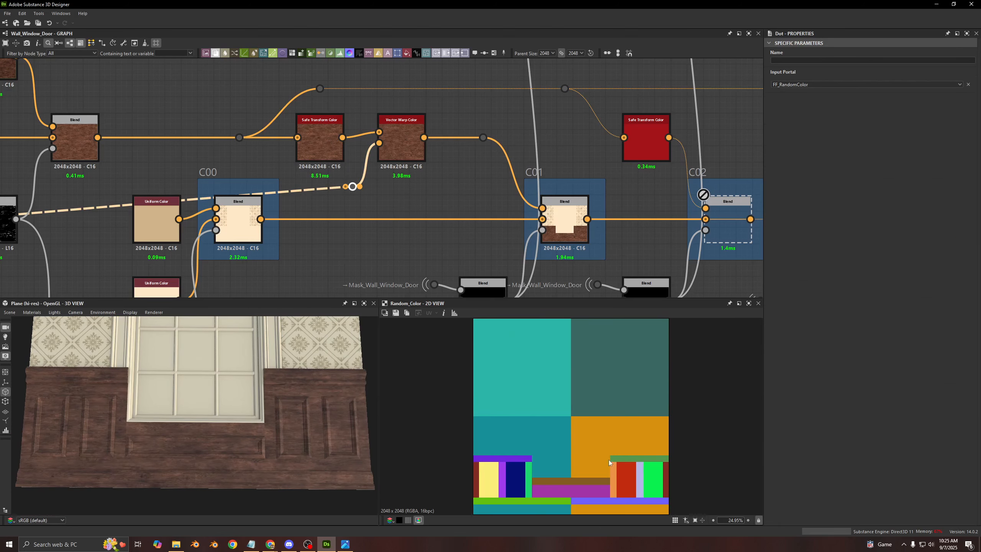
scroll(308, 201, "down", 3)
scroll(319, 220, "up", 5)
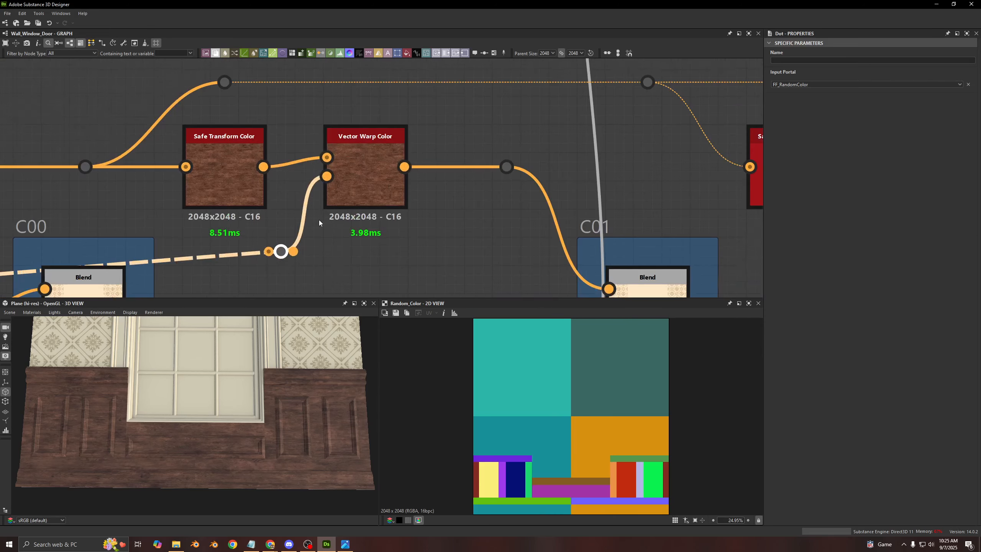
middle_click_drag(412, 229, 439, 224)
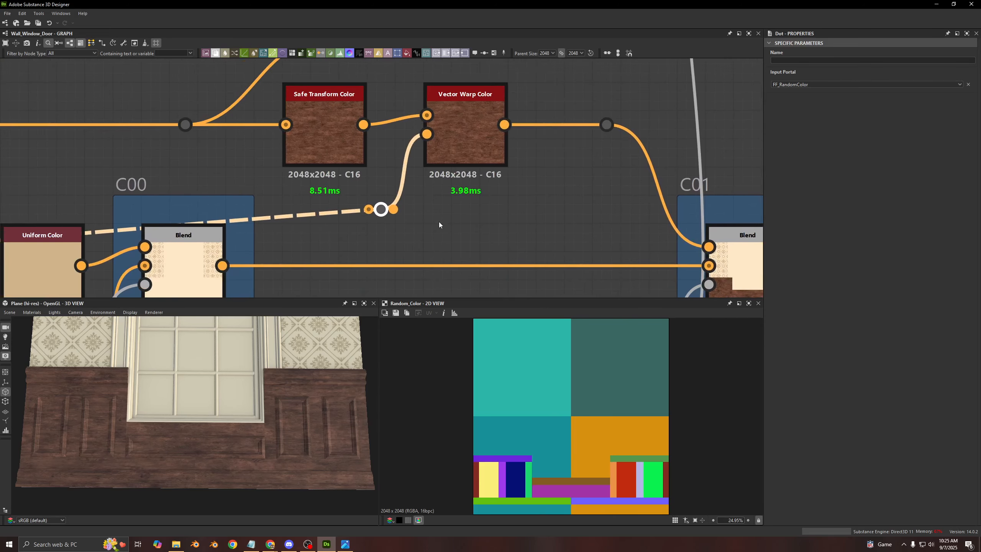
- Compare the previews of the Vector Warp Color, the Safe Transform Color and the FF_RandomColor input, ending on the warped wood
double_click(455, 148)
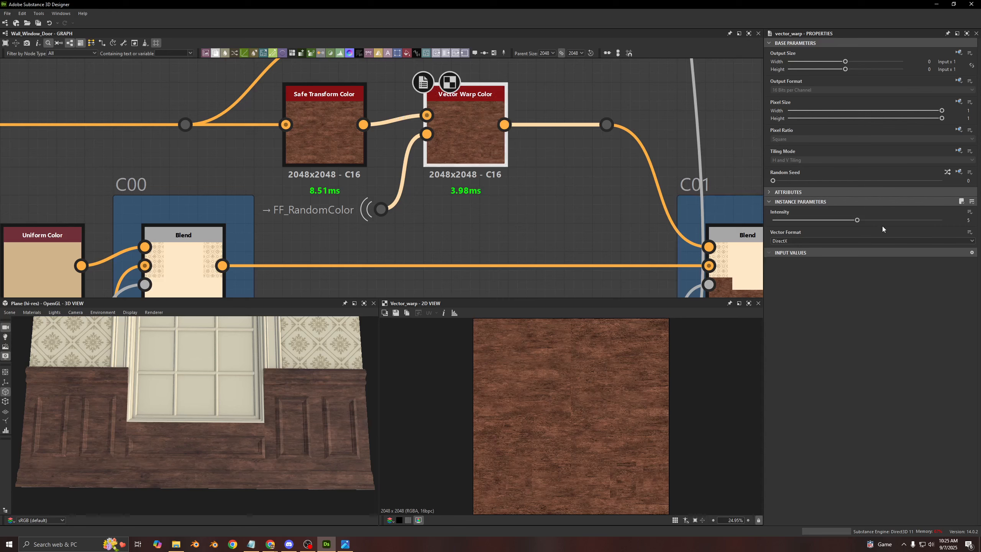
double_click(324, 139)
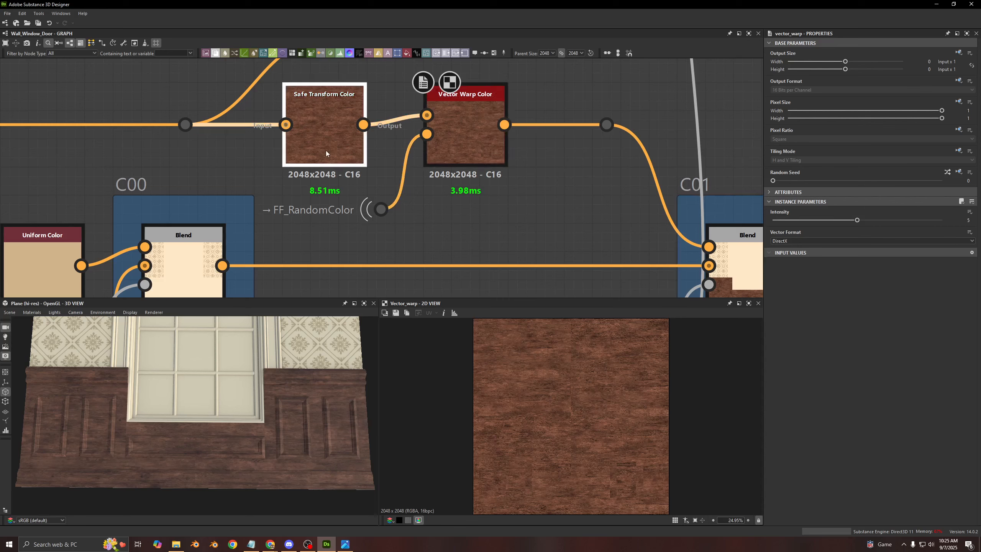
double_click(380, 210)
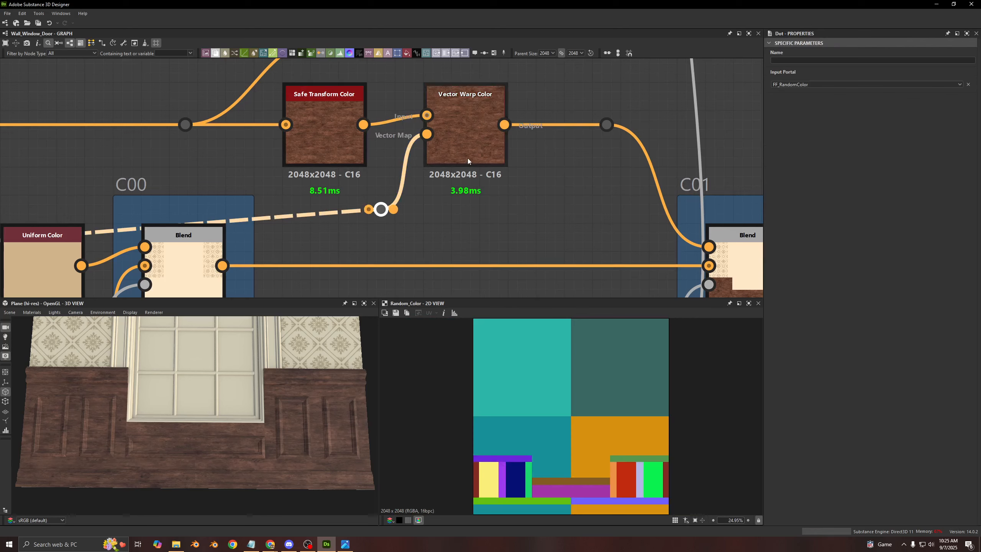
double_click(465, 139)
scroll(601, 419, "up", 8)
scroll(502, 410, "down", 3)
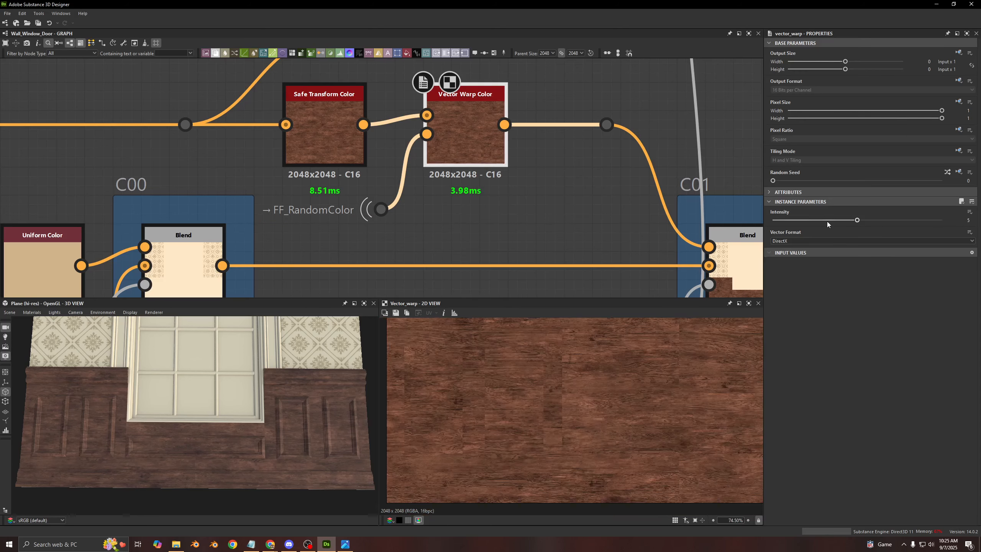
- Try the Vector Warp Color's Intensity at 0 and 0.9, then restore it to 5
left_click_drag(827, 221, 760, 223)
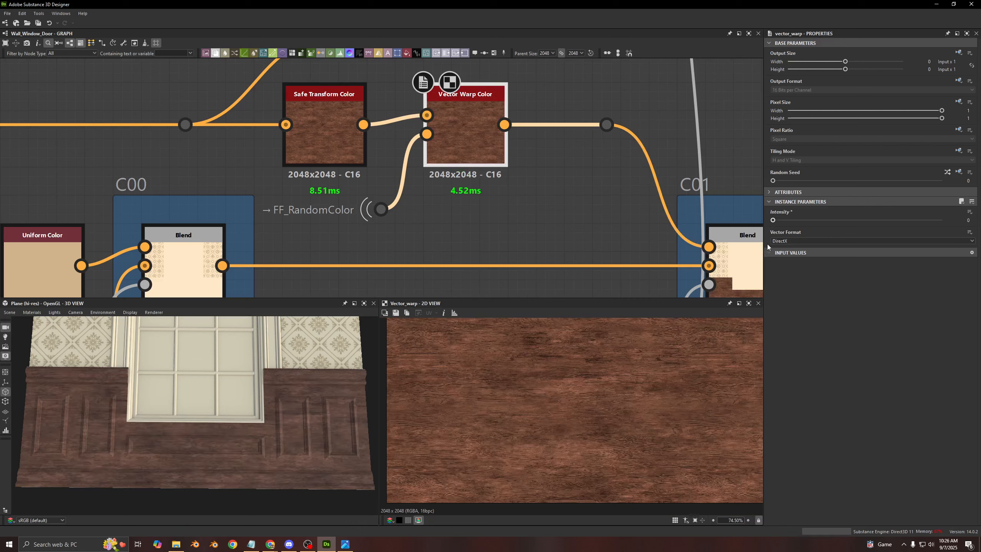
left_click_drag(767, 244, 788, 256)
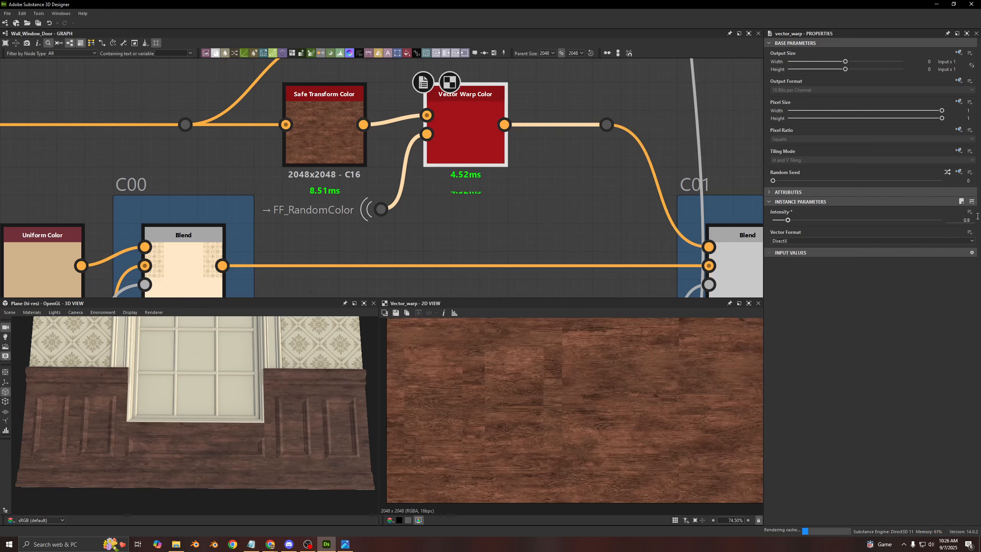
double_click(966, 220)
key("Return")
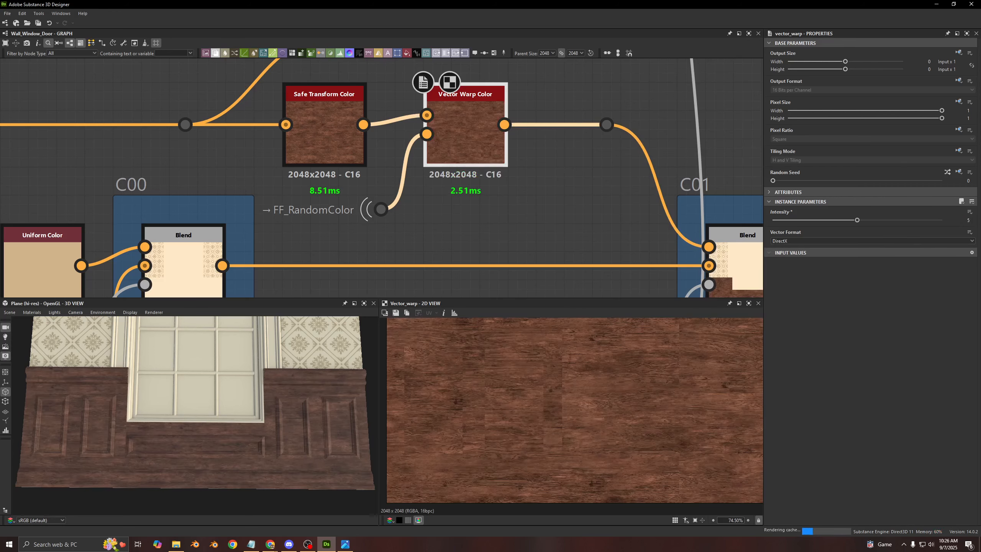
- Preview the vector map input of the Vector Warp Color once more, followed by its warped wood output
double_click(427, 134)
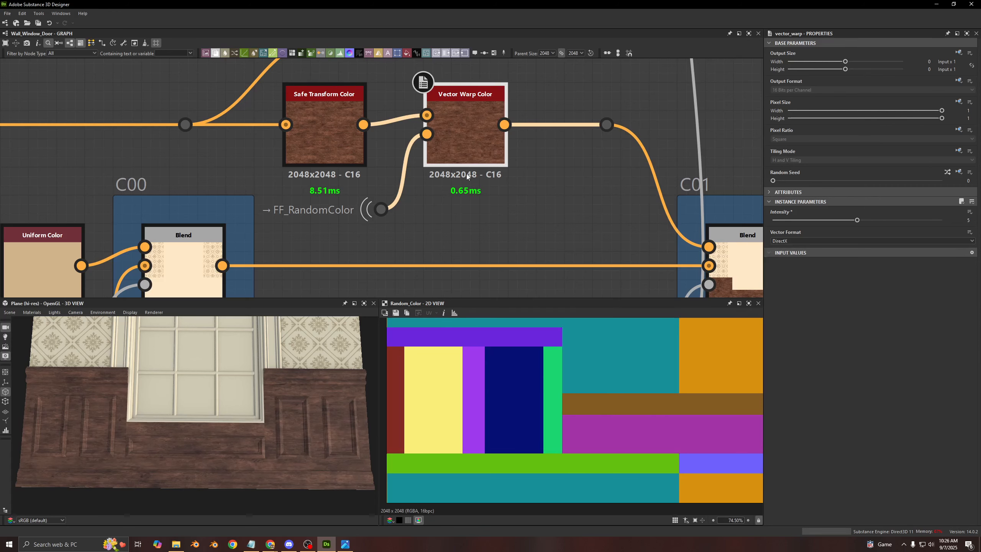
double_click(470, 152)
scroll(470, 152, "down", 3)
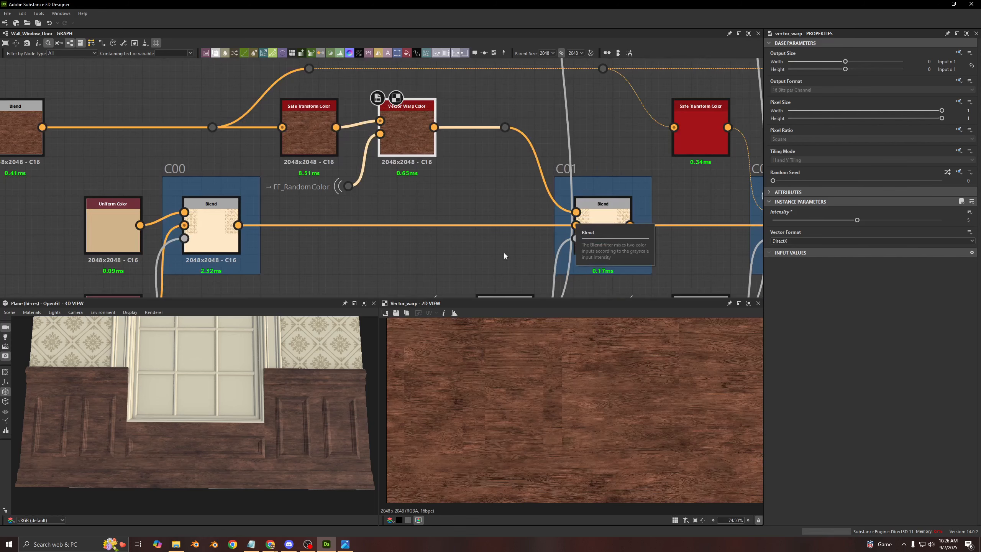
- Preview the C01 Blend, then the Subtract Blend of Mask_Wall_Window_Door and Mask_Paneling that drives its opacity
middle_click_drag(504, 255, 447, 164)
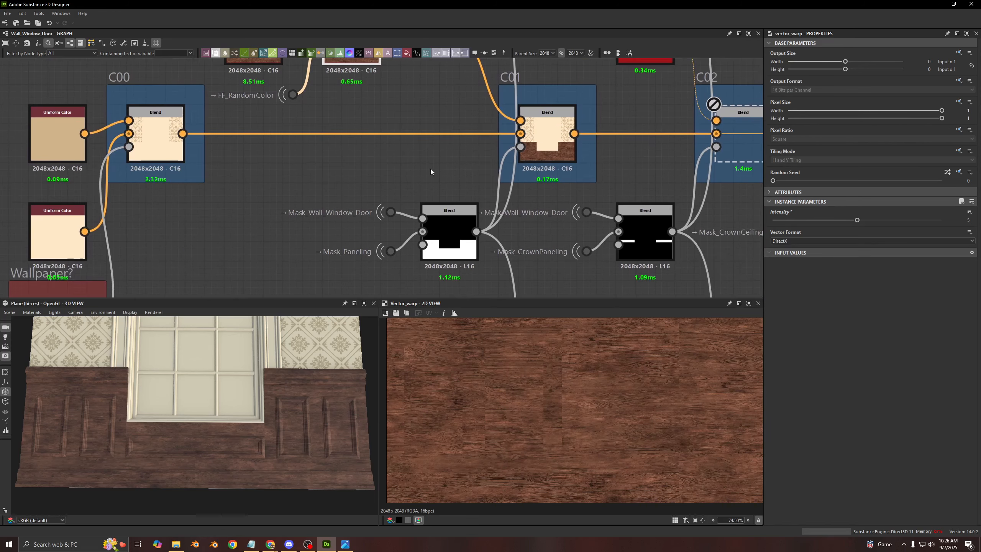
double_click(537, 140)
scroll(314, 223, "up", 3)
middle_click_drag(314, 222, 255, 169)
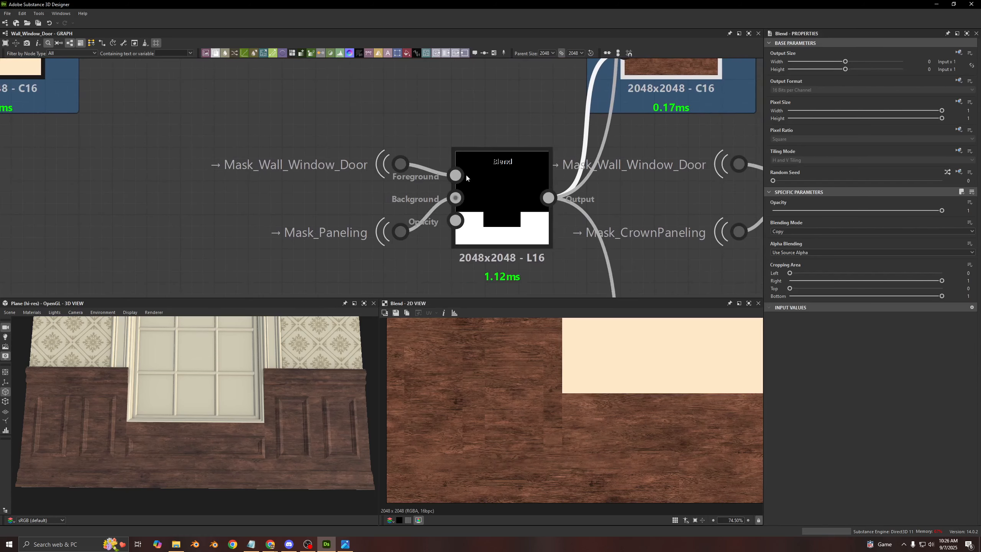
double_click(493, 184)
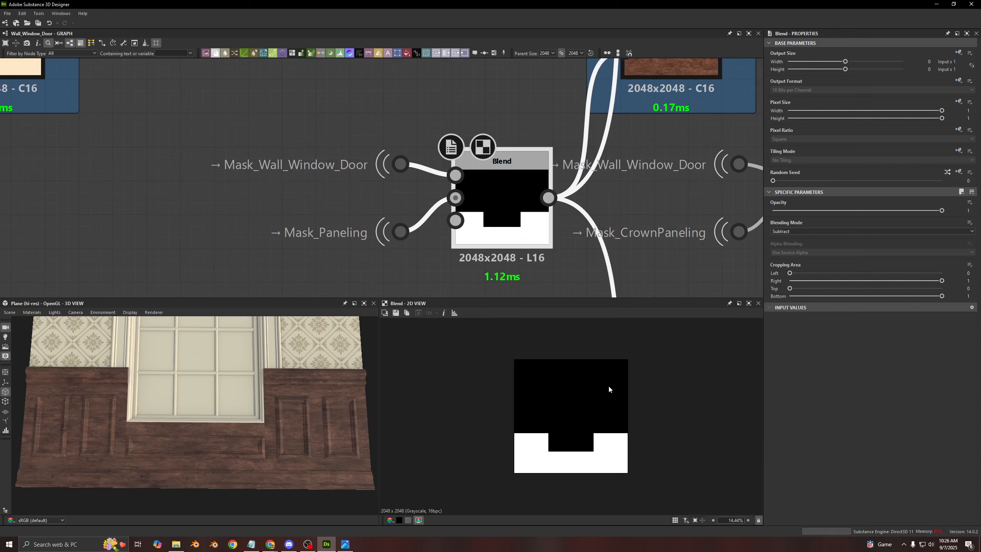
left_click(452, 200)
double_click(492, 220)
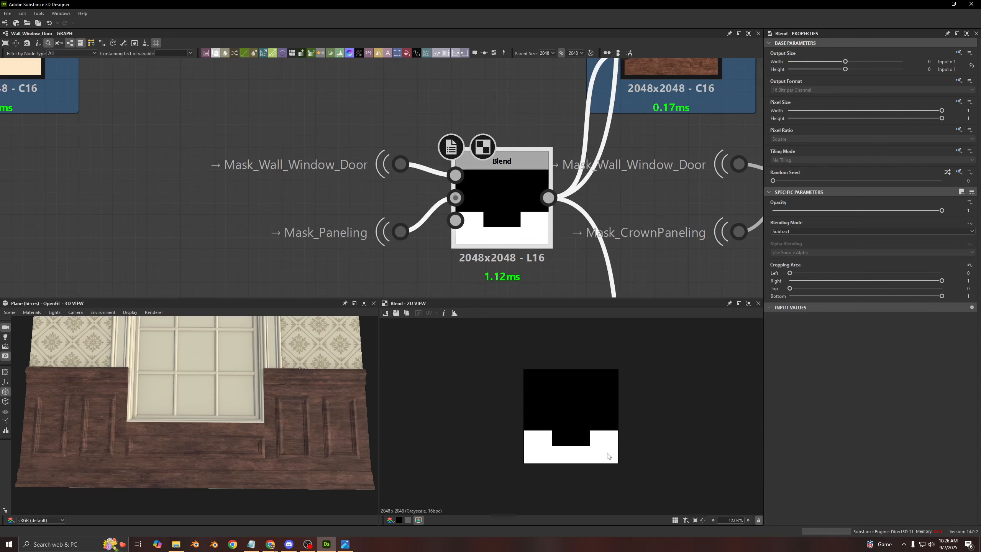
scroll(451, 189, "down", 3)
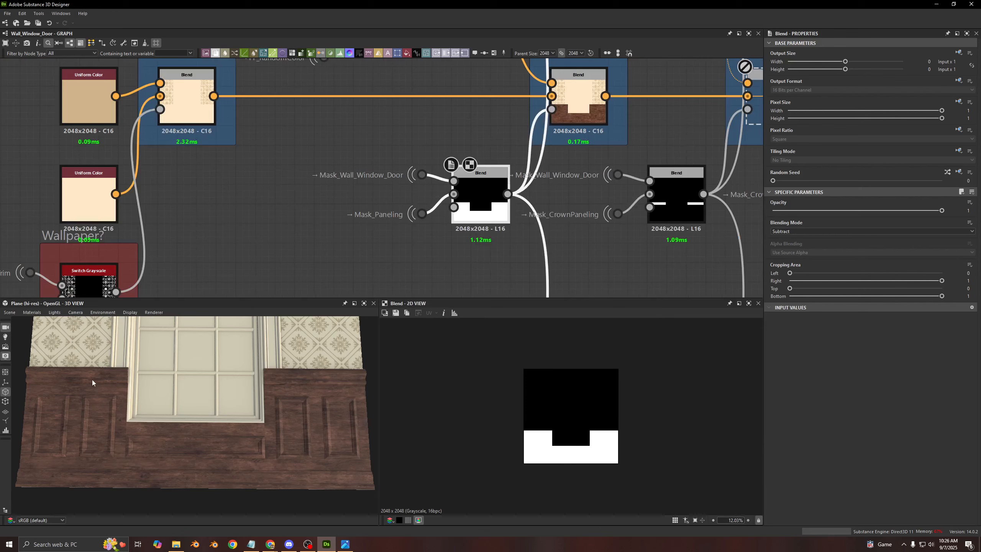
- Examine the wood grain on the panelling beside the window up close in the 3D view, then preview the C01 Blend
middle_click_drag(364, 204, 210, 248)
scroll(123, 402, "up", 6)
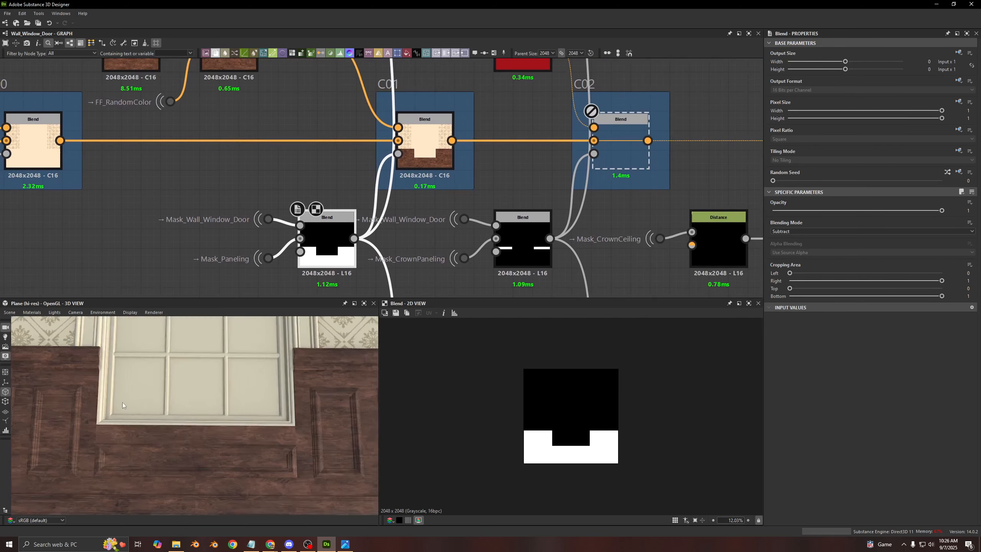
middle_click_drag(111, 388, 147, 388)
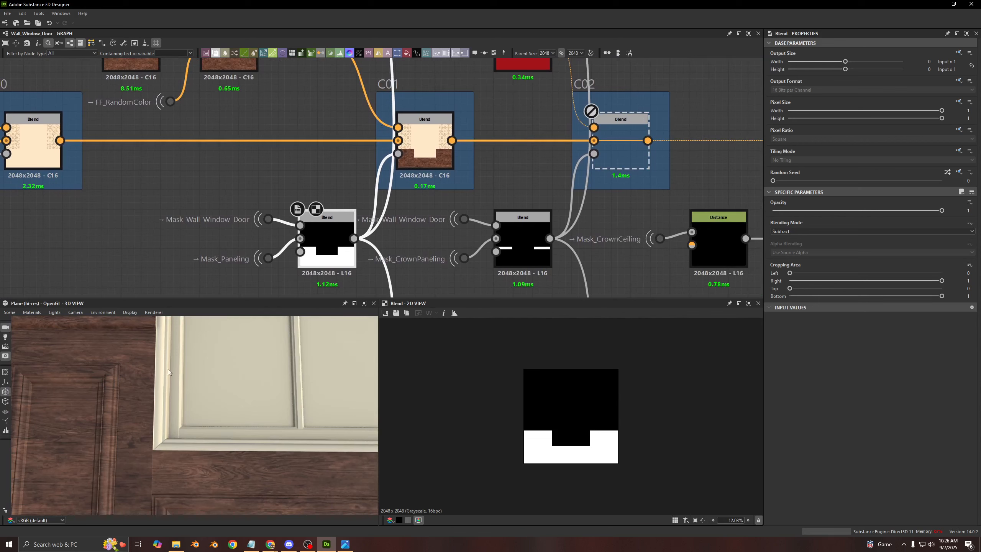
scroll(170, 381, "down", 2)
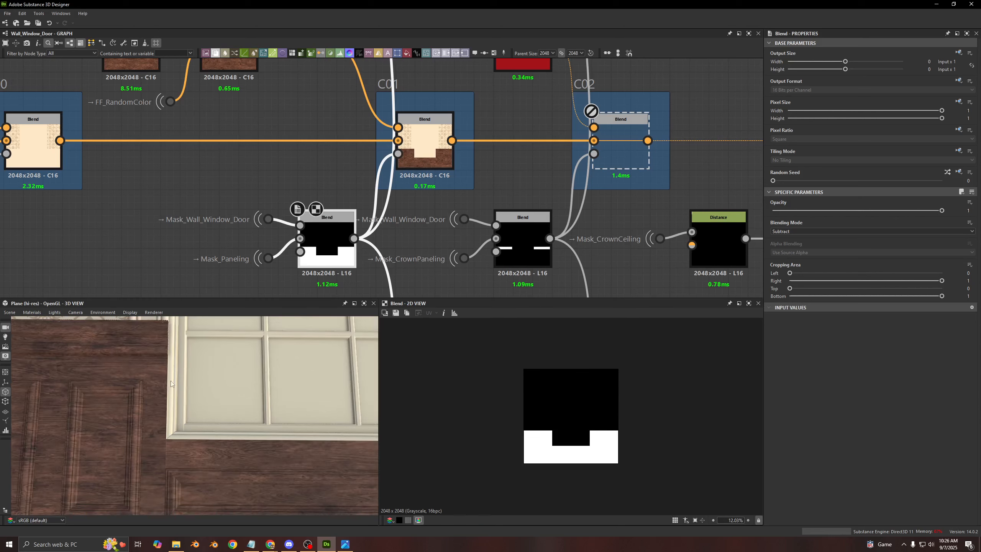
mouse_move(170, 381)
middle_mouse_down()
mouse_move(175, 368)
mouse_move(181, 375)
middle_mouse_up()
scroll(182, 375, "down", 2)
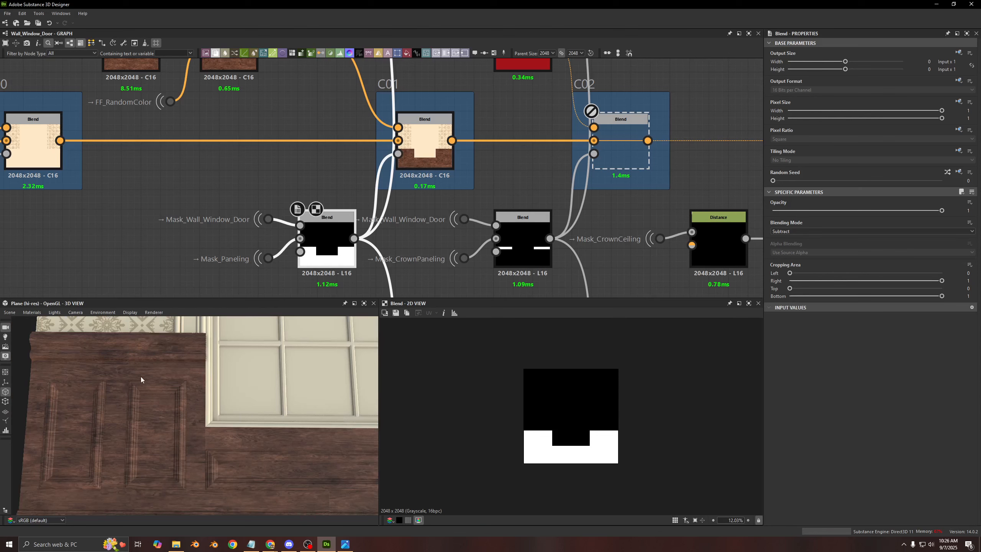
scroll(134, 413, "up", 1)
scroll(133, 410, "up", 5)
middle_click_drag(138, 403, 169, 401)
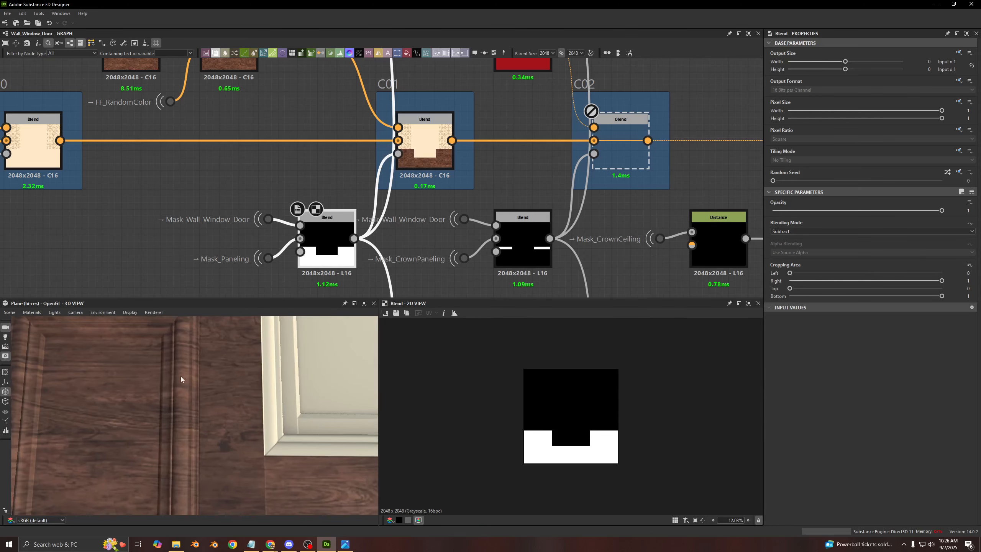
scroll(172, 380, "down", 3)
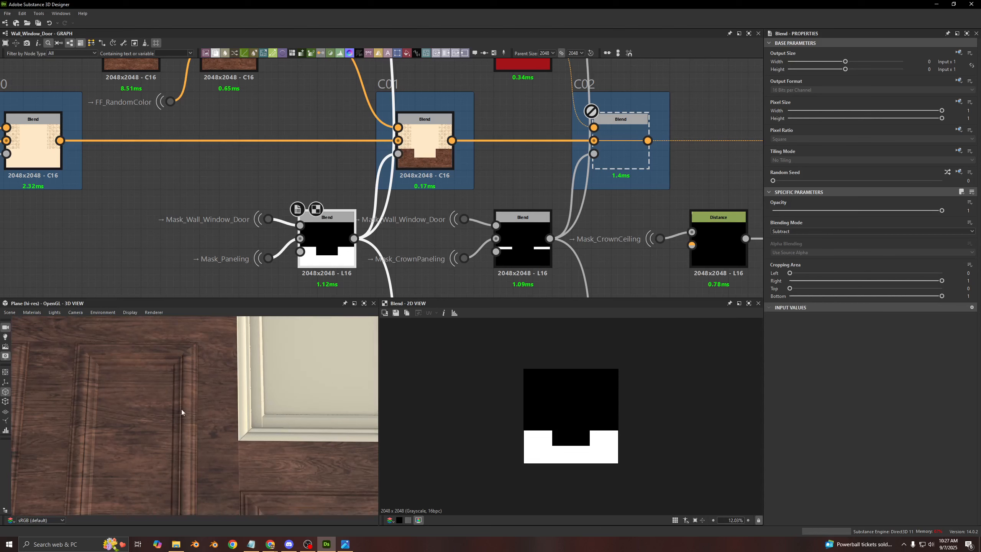
scroll(208, 374, "down", 5)
scroll(182, 426, "up", 6)
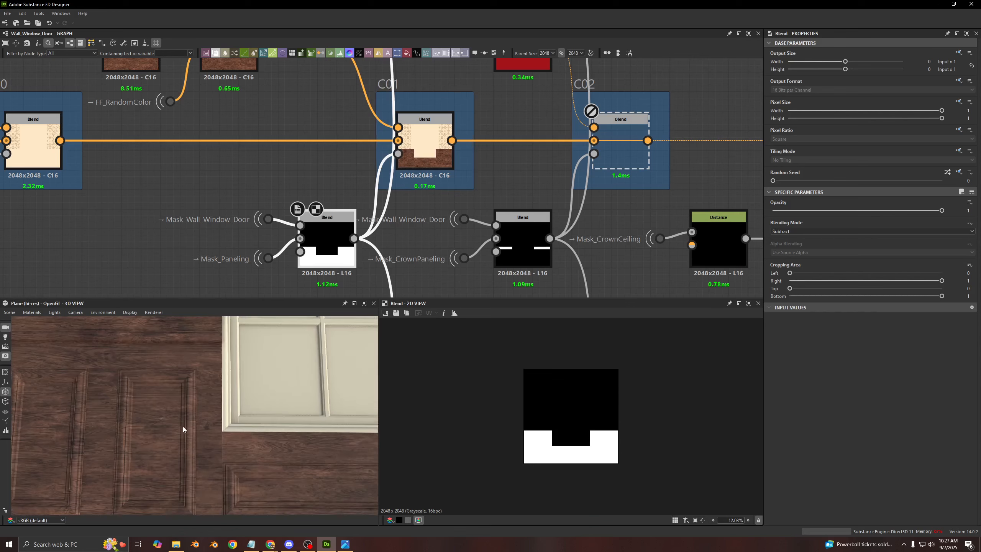
middle_click_drag(174, 425, 182, 418)
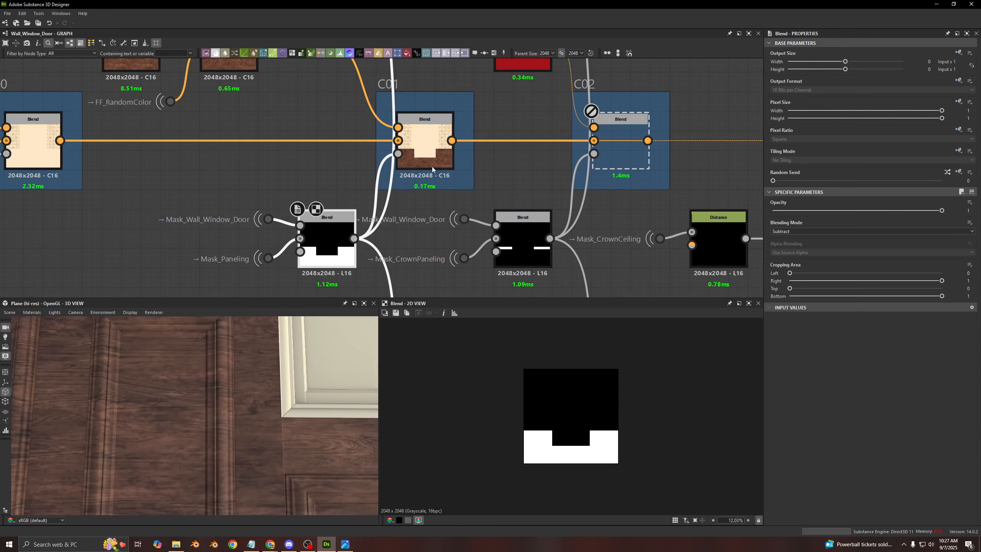
scroll(421, 164, "down", 2)
left_click(412, 163)
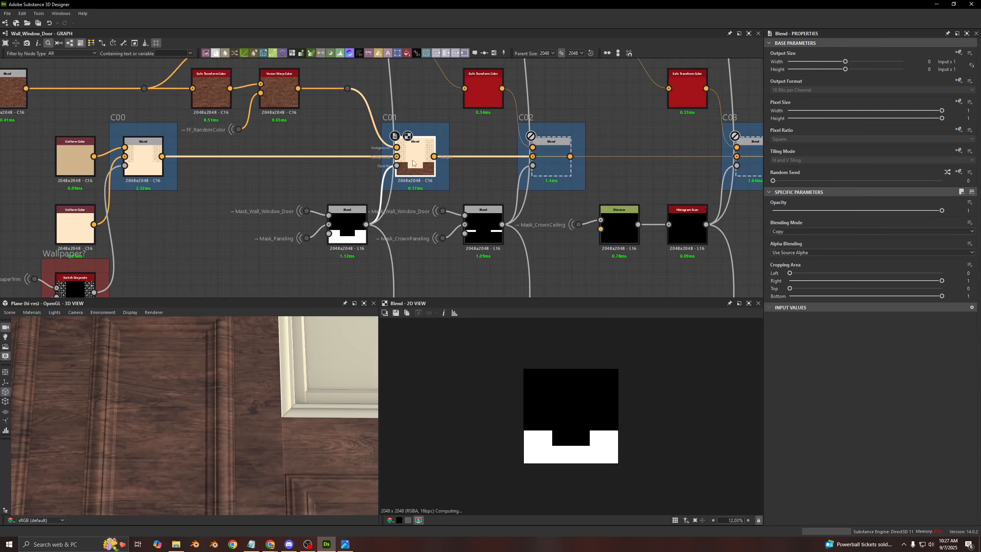
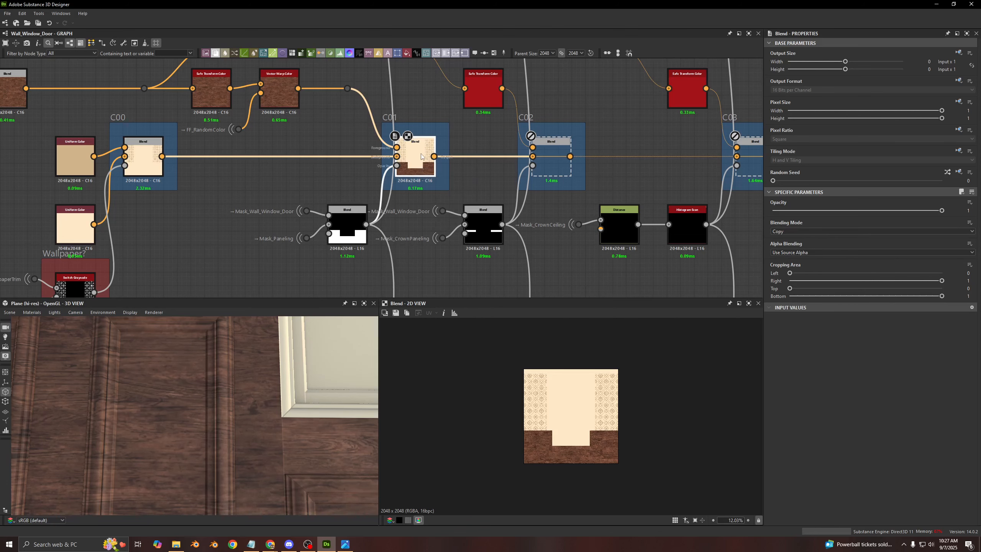
- Enable the C02 Blend, then preview its crown panelling opacity mask and its own output
middle_click_drag(568, 159, 495, 170)
left_click(486, 172)
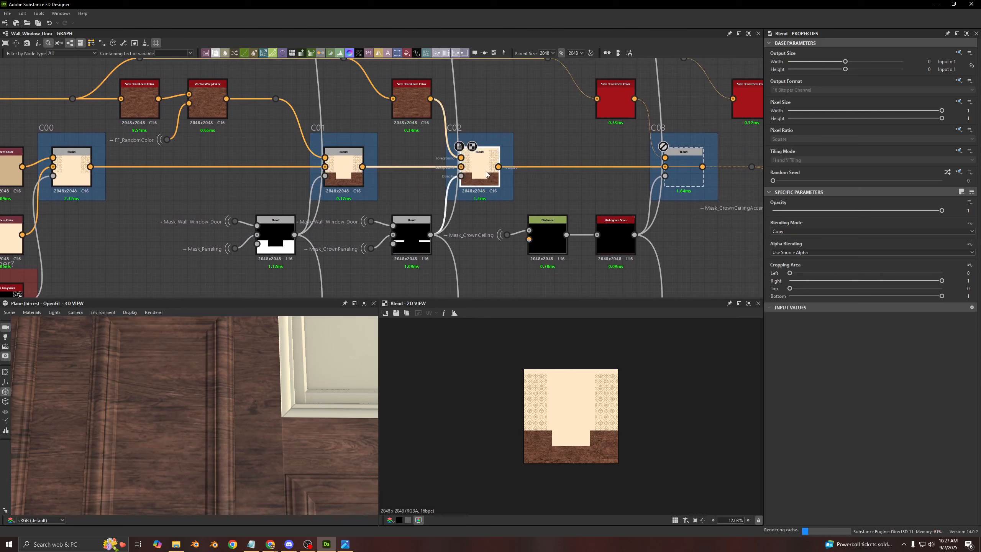
middle_click_drag(154, 386, 238, 426)
scroll(287, 409, "down", 4)
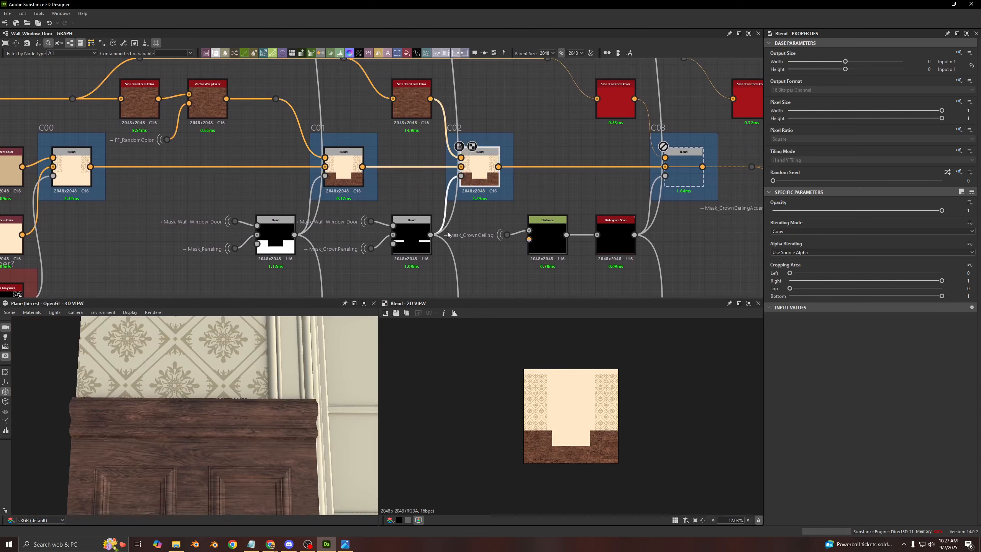
left_click(413, 248)
double_click(413, 248)
double_click(476, 175)
scroll(133, 421, "up", 3)
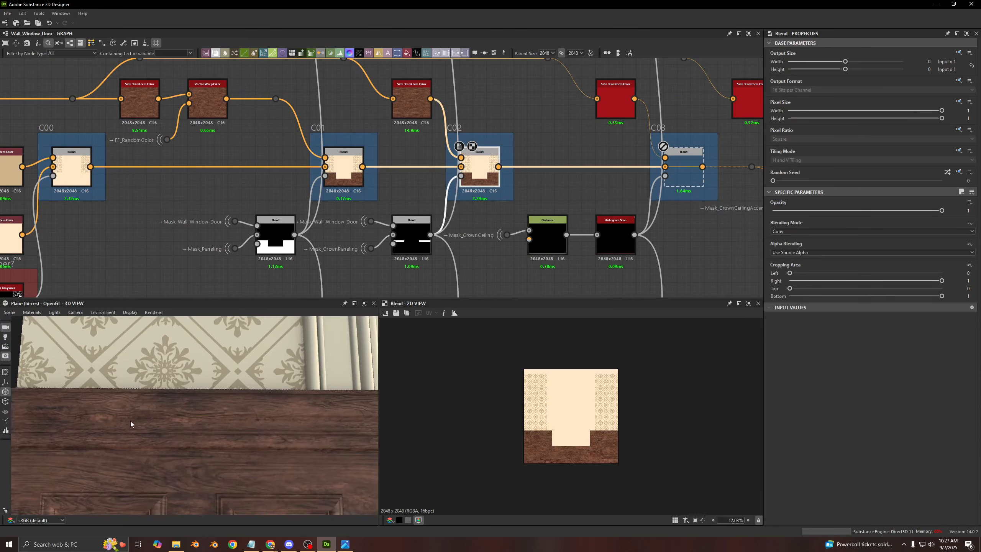
- Disable the C02 Blend to compare the panelling's crown wood in the 3D view, then re-enable it
middle_click_drag(132, 423, 231, 405)
left_click(472, 177)
key("shift+d")
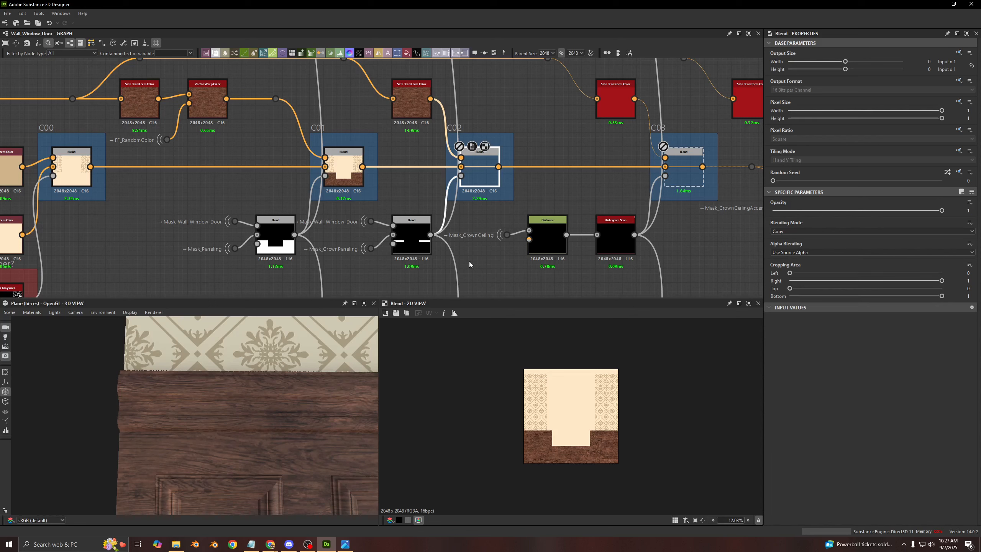
key("shift+d")
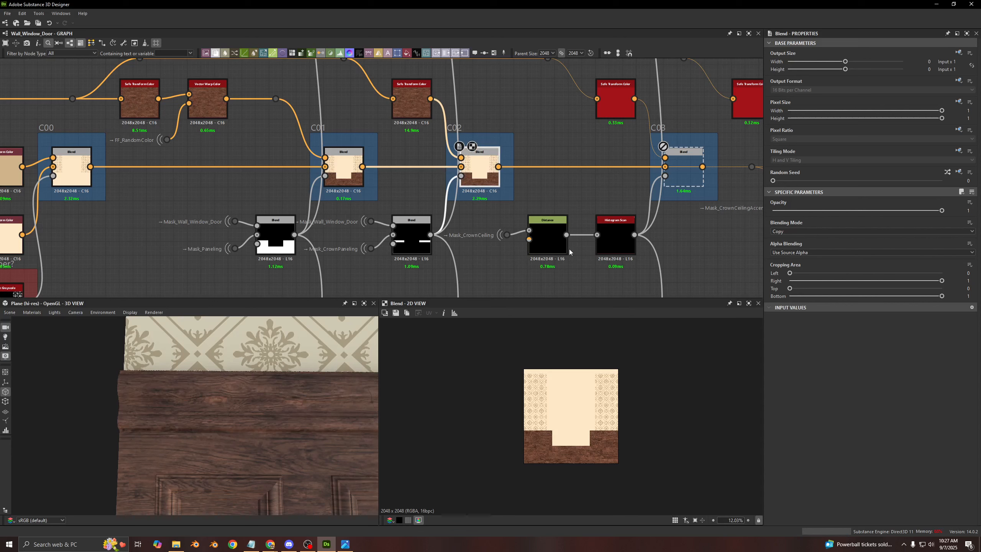
left_click_drag(221, 388, 156, 415, "alt")
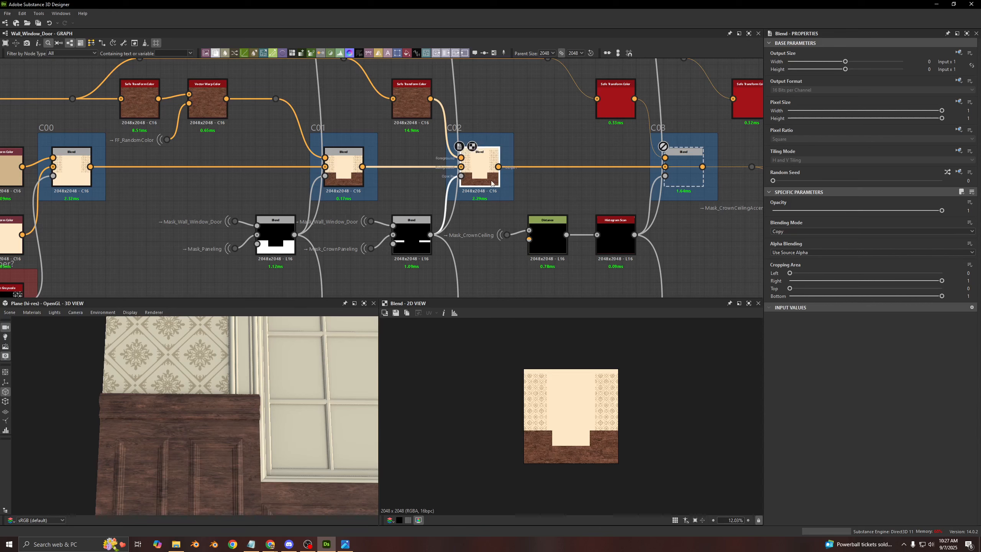
- Compare the Random Seed of the Safe Transform Color nodes feeding the C01 and C02 wood layers
middle_click_drag(411, 145, 414, 156)
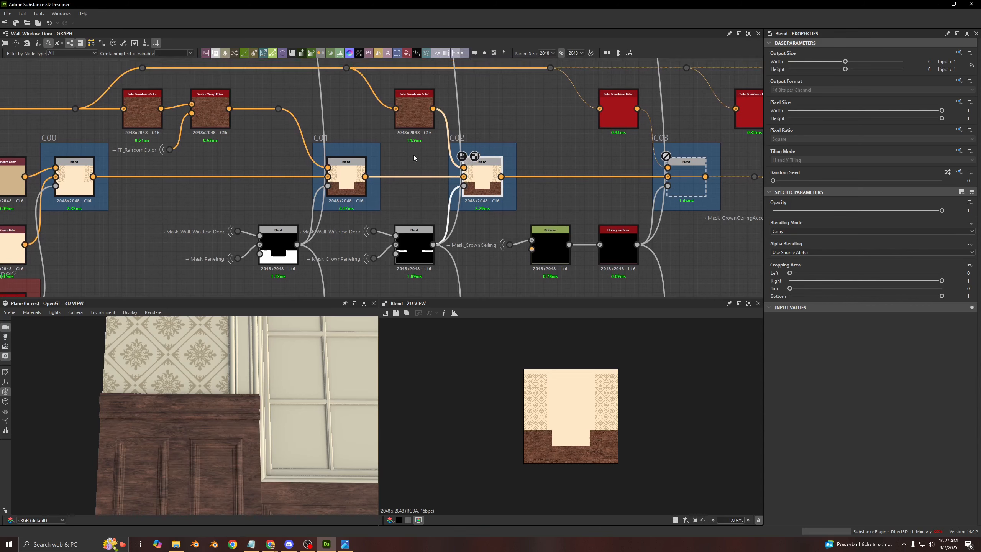
left_click(413, 110)
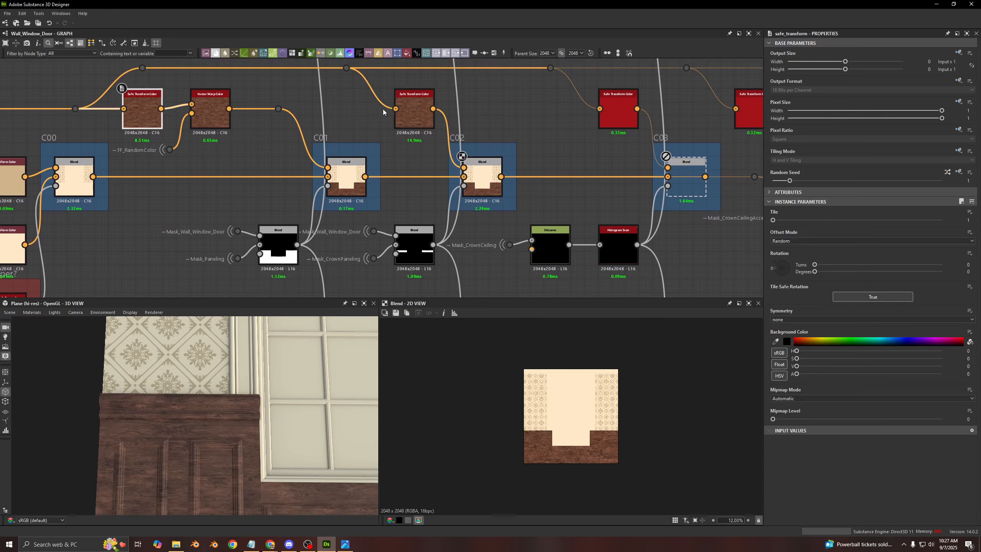
scroll(463, 138, "up", 3)
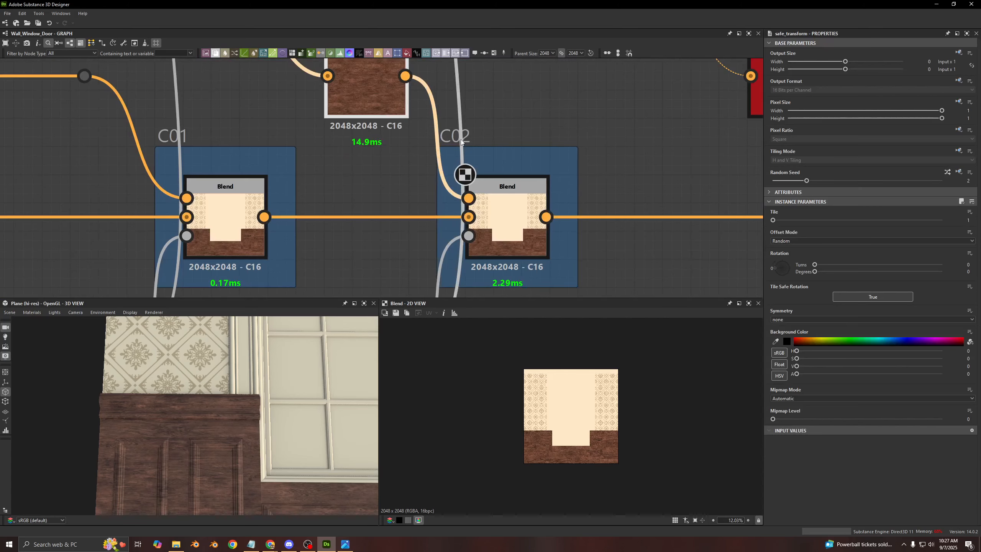
scroll(377, 157, "down", 2)
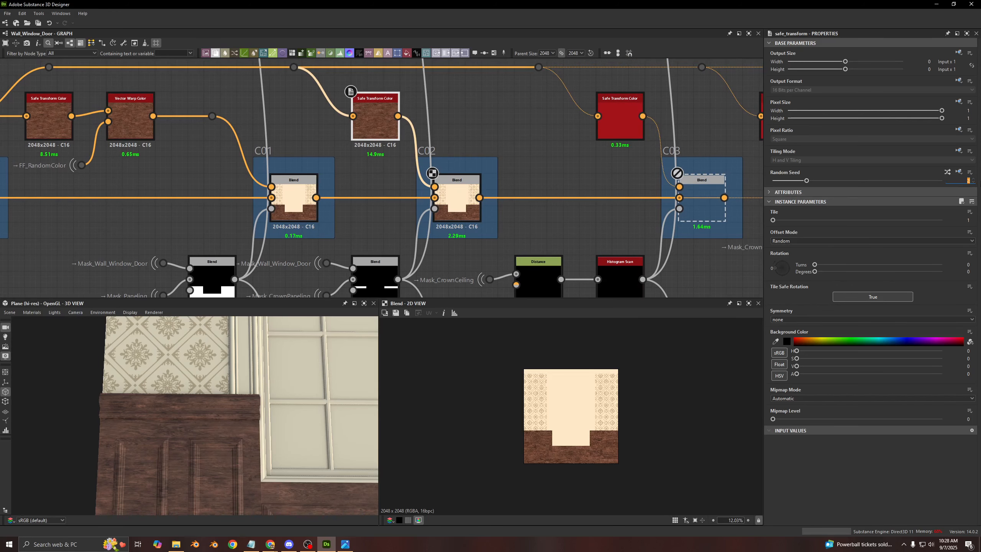
- Preview the Subtract Blend of Mask_Wall_Window_Door and Mask_CrownPaneling along with its individual mask inputs
middle_click_drag(558, 217, 554, 133)
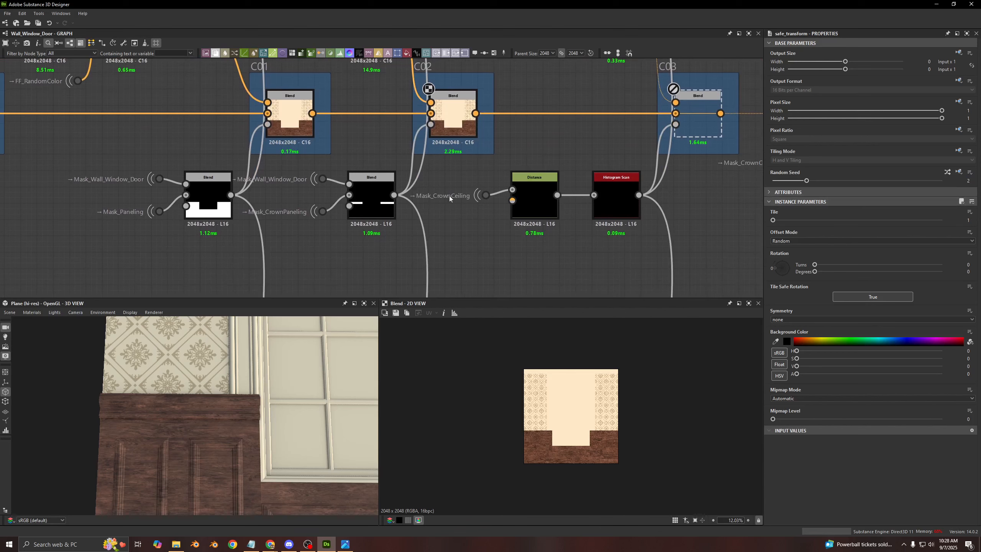
scroll(282, 184, "up", 2)
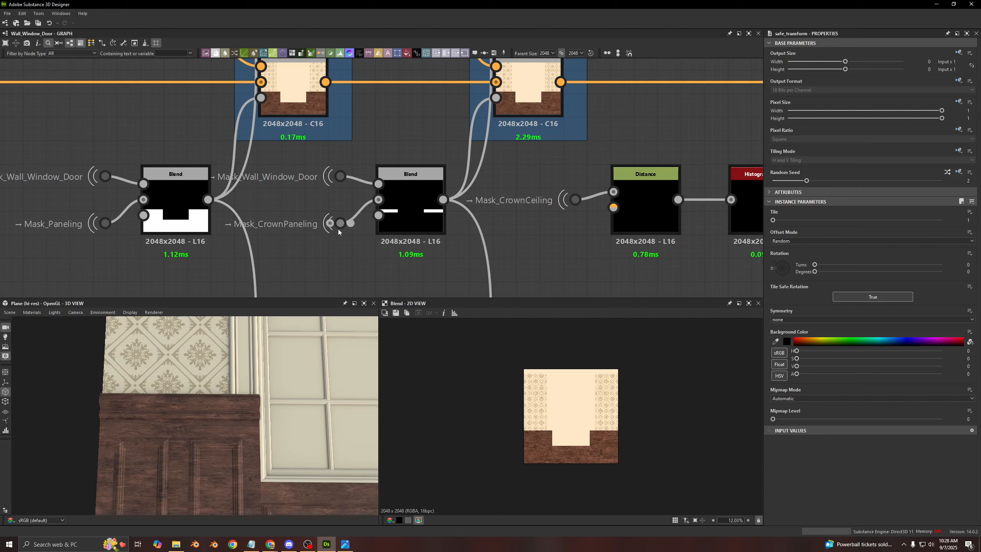
left_click(409, 201)
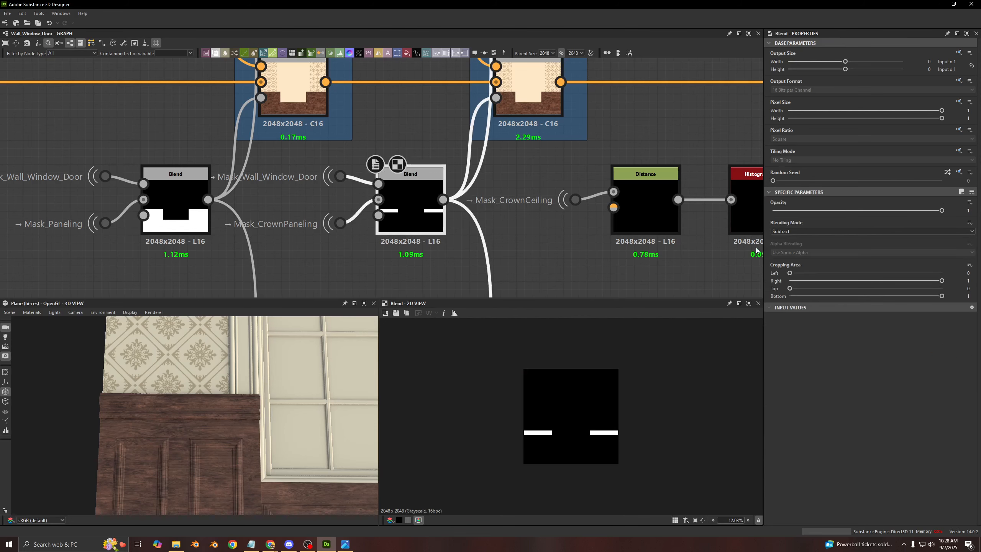
double_click(376, 199)
left_click_drag(376, 199, 358, 289)
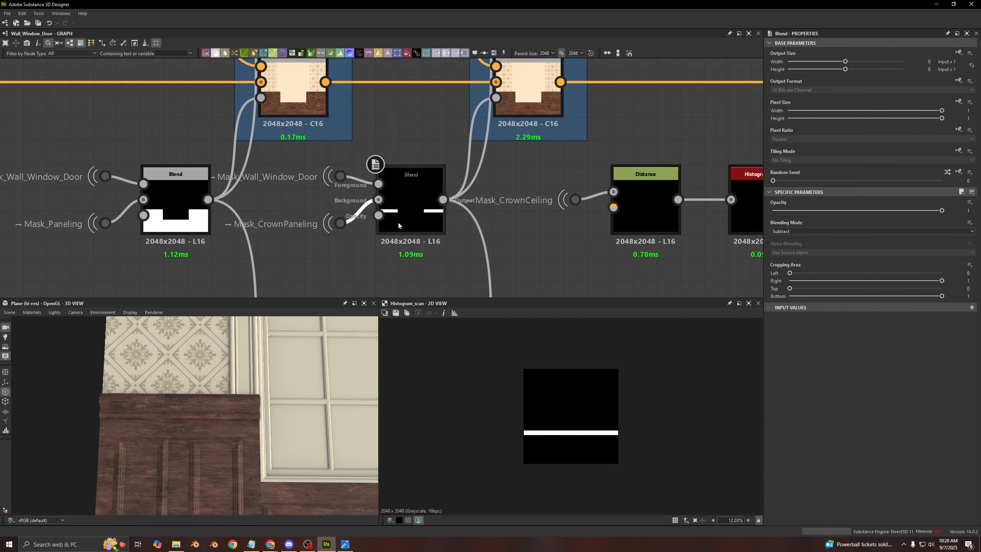
double_click(340, 177)
left_click(409, 185)
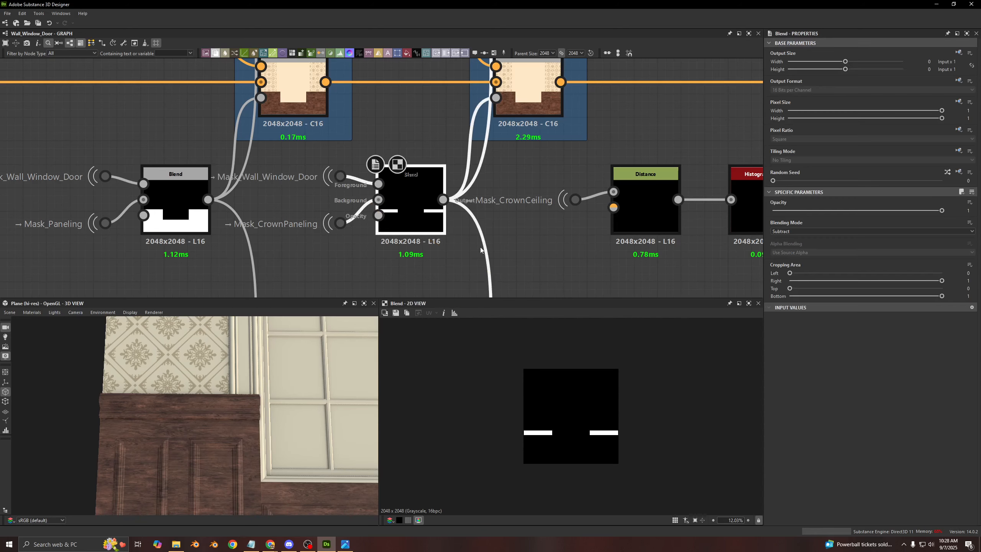
- Preview the C02 Blend and examine its panelling crown strip up close in the 2D view
middle_click_drag(500, 124, 457, 181)
left_click(459, 170)
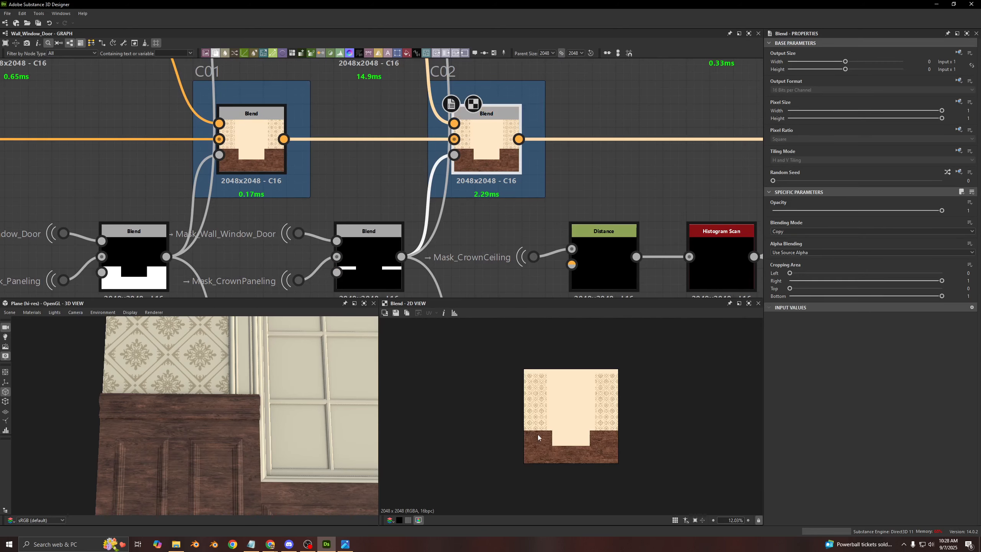
scroll(538, 434, "up", 5)
scroll(504, 226, "down", 6)
- Enable the C03 Blend and preview the Histogram Scan mask that drives its opacity
middle_click_drag(459, 188, 374, 173)
left_click(528, 183)
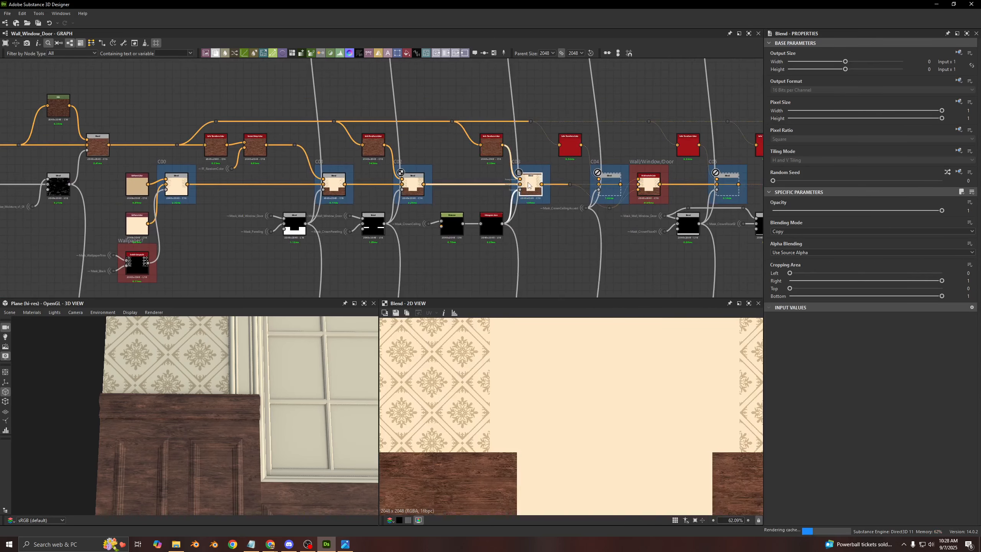
scroll(483, 231, "up", 3)
scroll(483, 231, "up", 1)
double_click(483, 231)
scroll(583, 401, "down", 9)
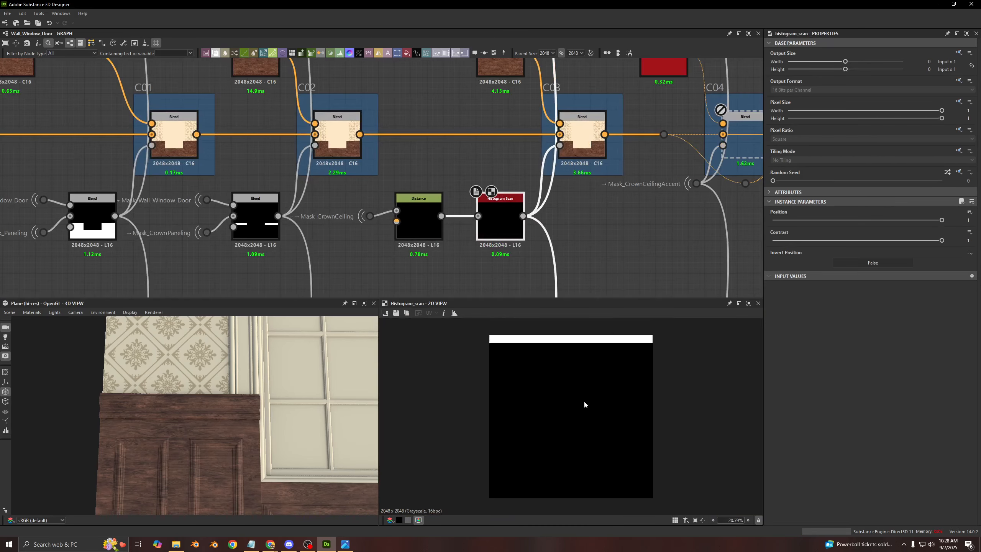
scroll(576, 374, "up", 5)
- Disable the C03 Blend to compare the wood on the ceiling crown in the 3D view, then re-enable it
middle_click_drag(257, 342, 223, 479)
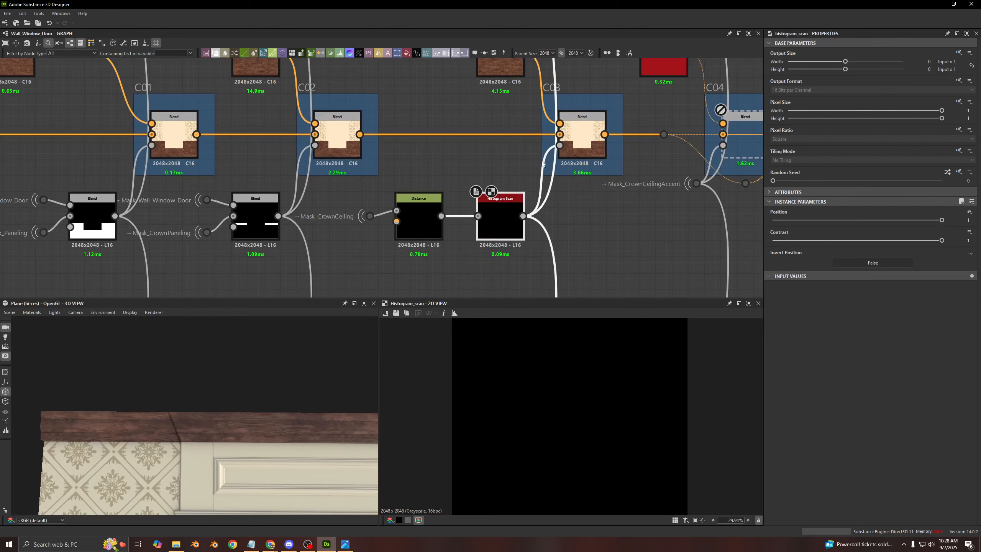
left_click(585, 146)
key("shift+d")
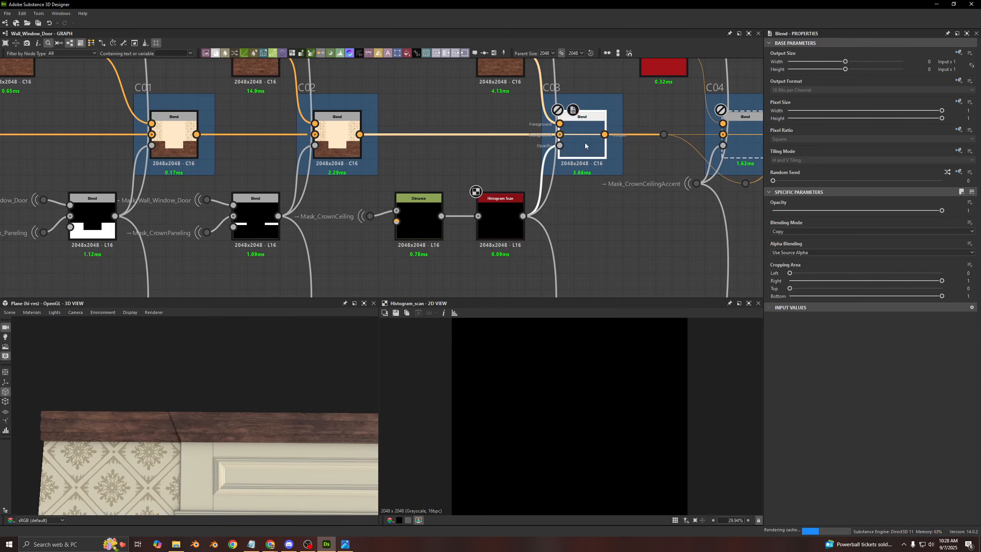
key("shift+d")
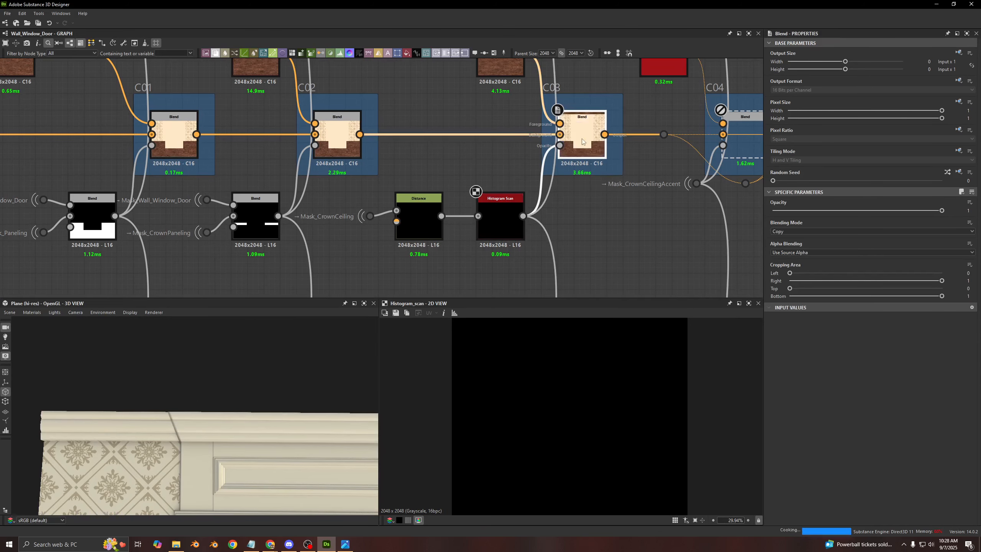
- Disable the Distance and Histogram Scan nodes between Mask_CrownCeiling and the C03 Blend
scroll(313, 218, "up", 3)
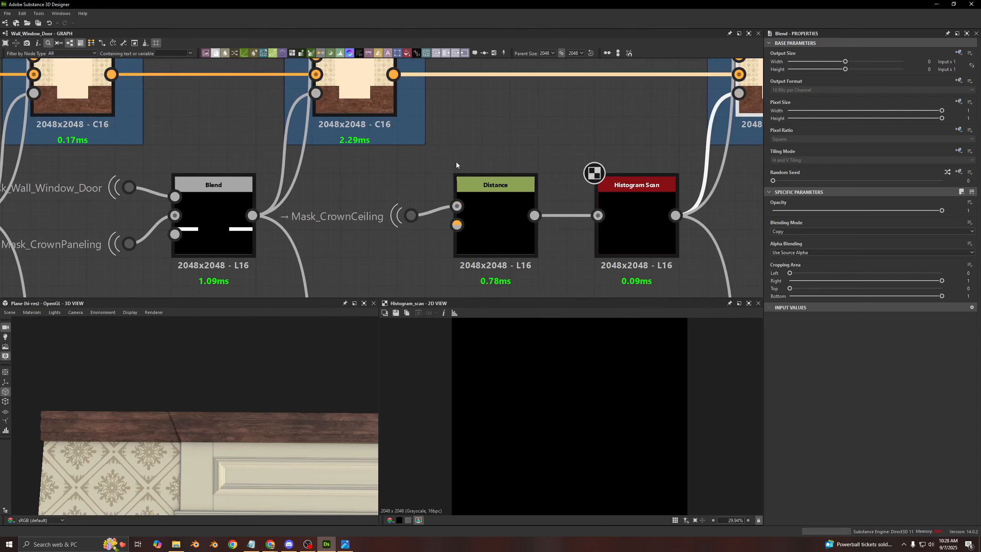
middle_click_drag(484, 159, 420, 135)
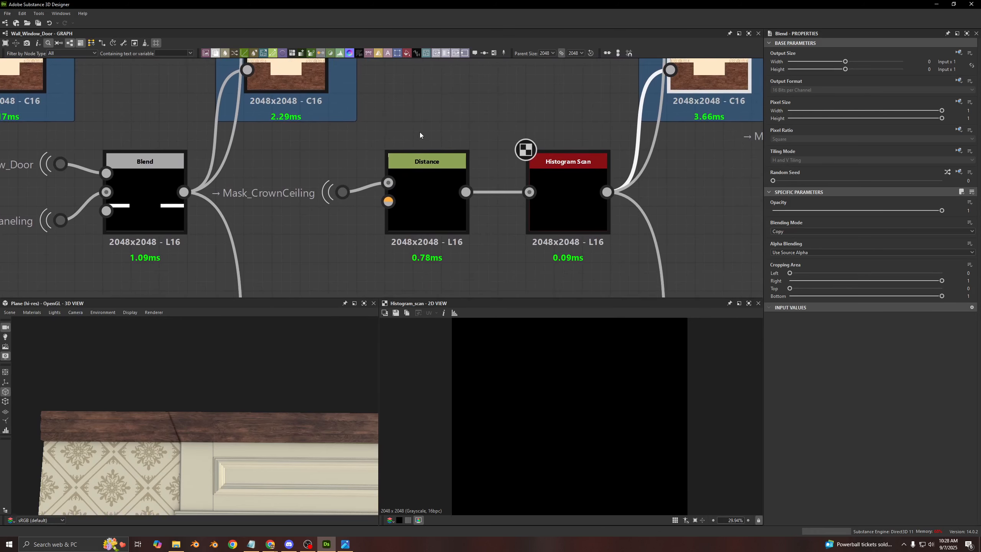
scroll(331, 187, "down", 3)
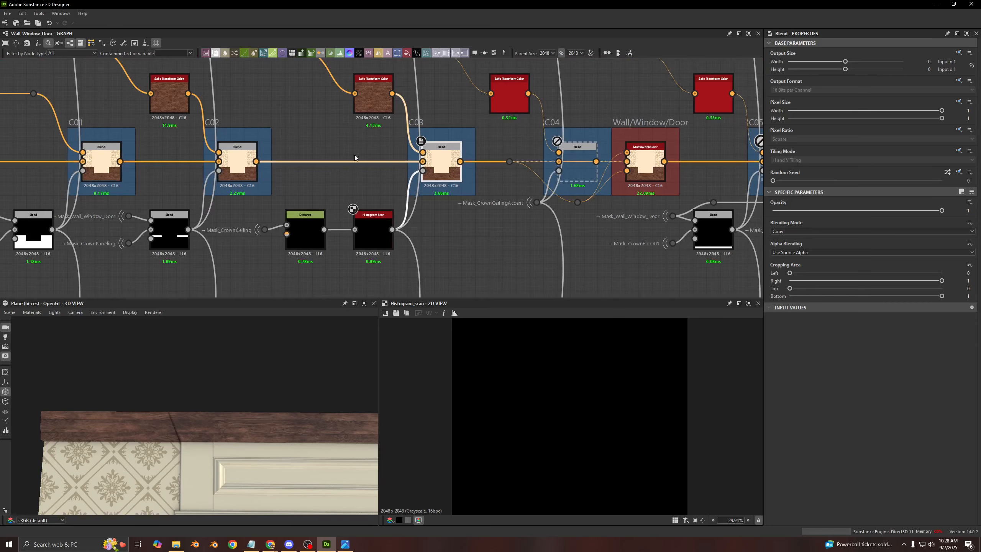
left_click_drag(212, 435, 309, 290)
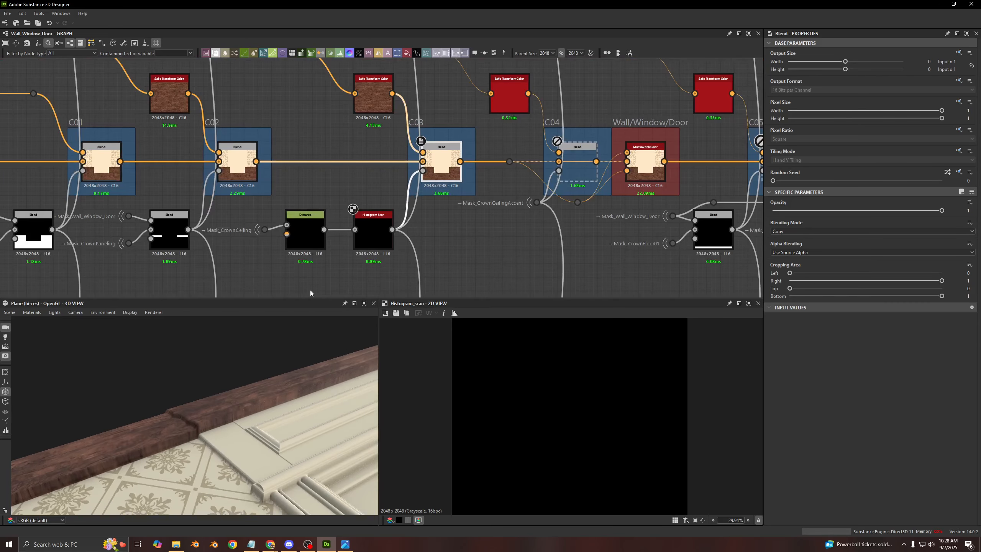
middle_click_drag(439, 173, 533, 131)
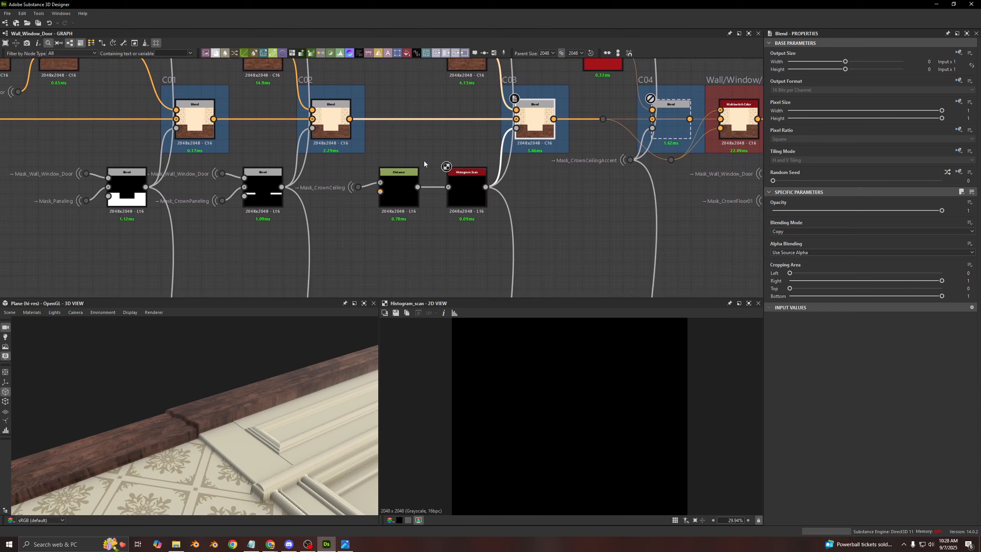
left_click_drag(470, 143, 416, 185)
key("shift+d")
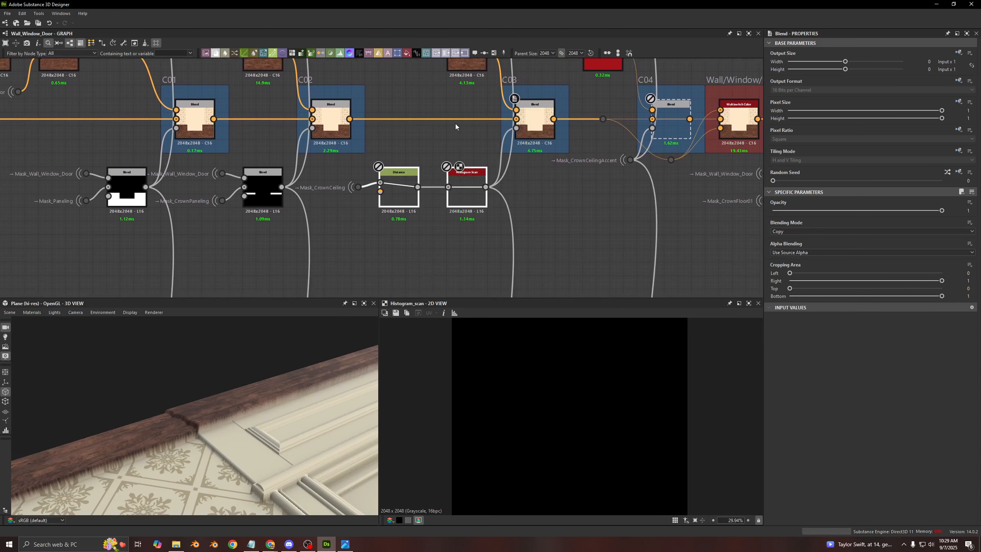
- Preview the C03 Blend and examine the edge between ceiling crown wood and wallpaper up close in the 2D and 3D views
middle_click_drag(455, 124, 455, 137)
scroll(167, 450, "up", 5)
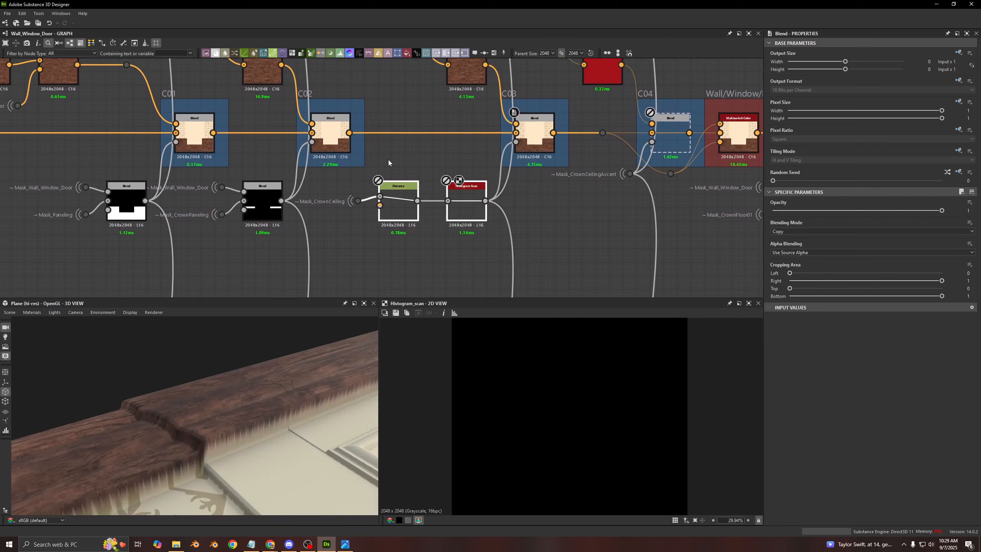
middle_click_drag(389, 163, 388, 191)
double_click(534, 163)
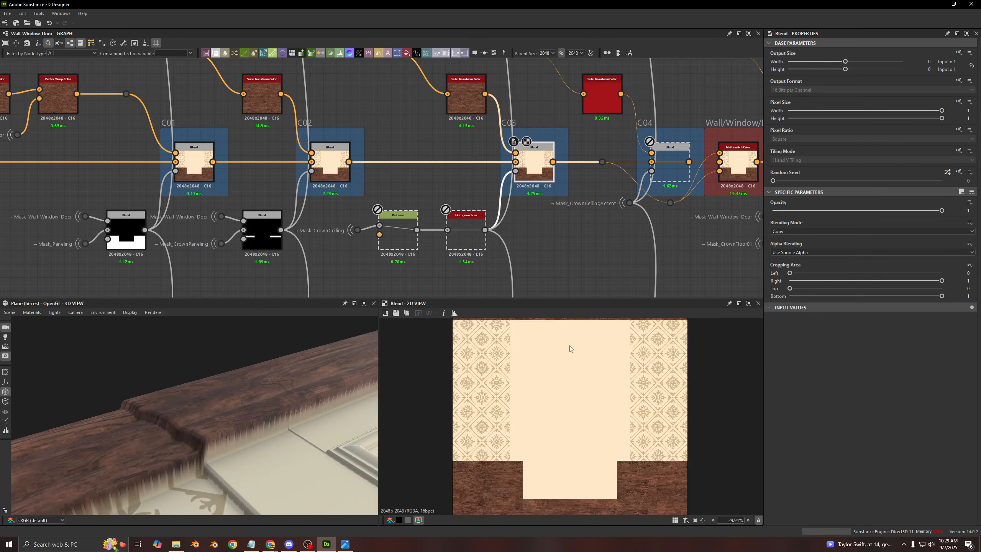
scroll(569, 348, "up", 5)
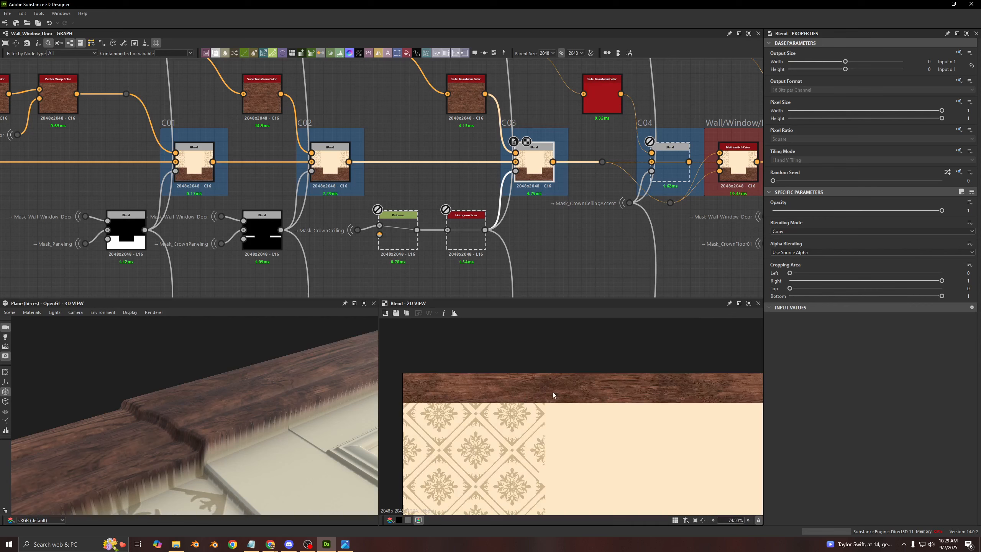
scroll(498, 388, "up", 4)
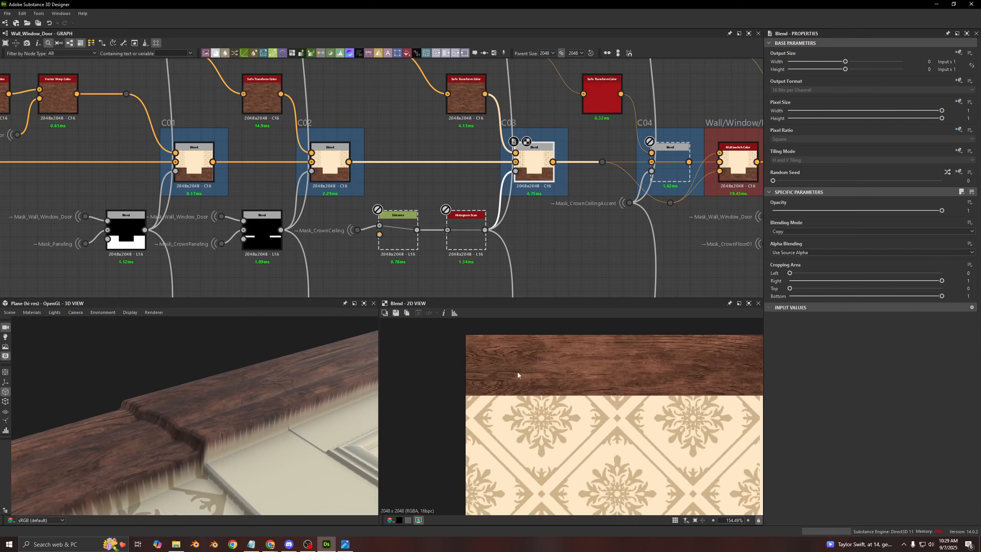
middle_click_drag(527, 362, 512, 363)
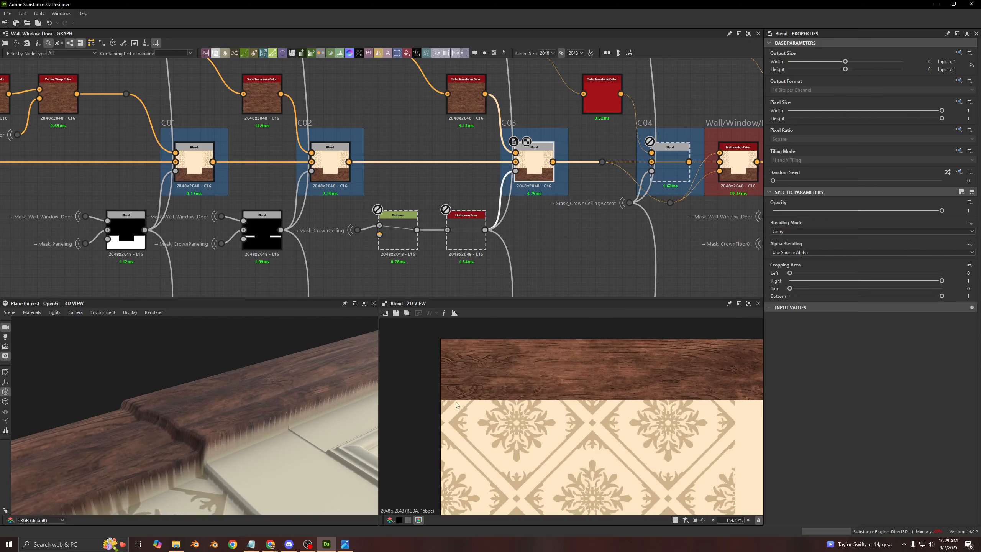
scroll(454, 401, "up", 15)
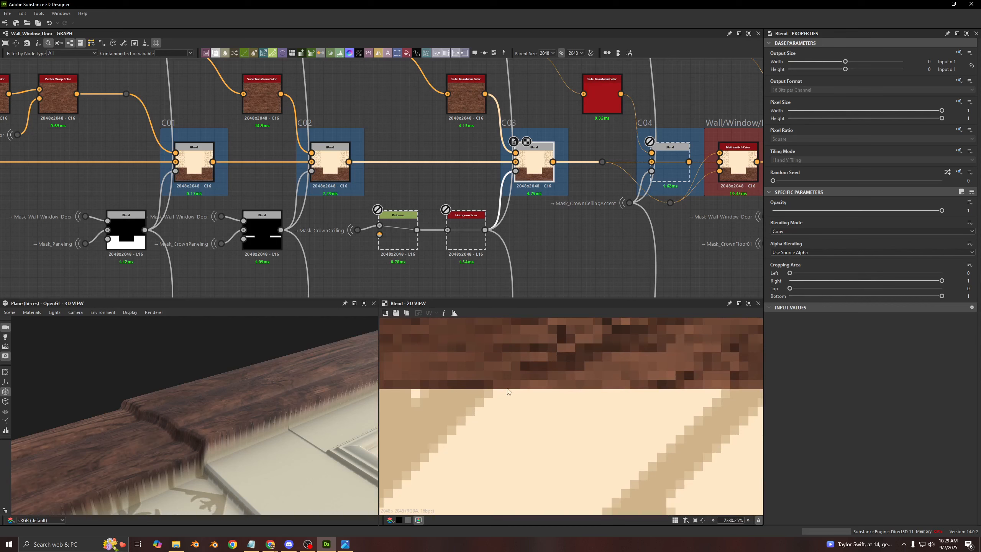
left_click_drag(244, 460, 232, 415)
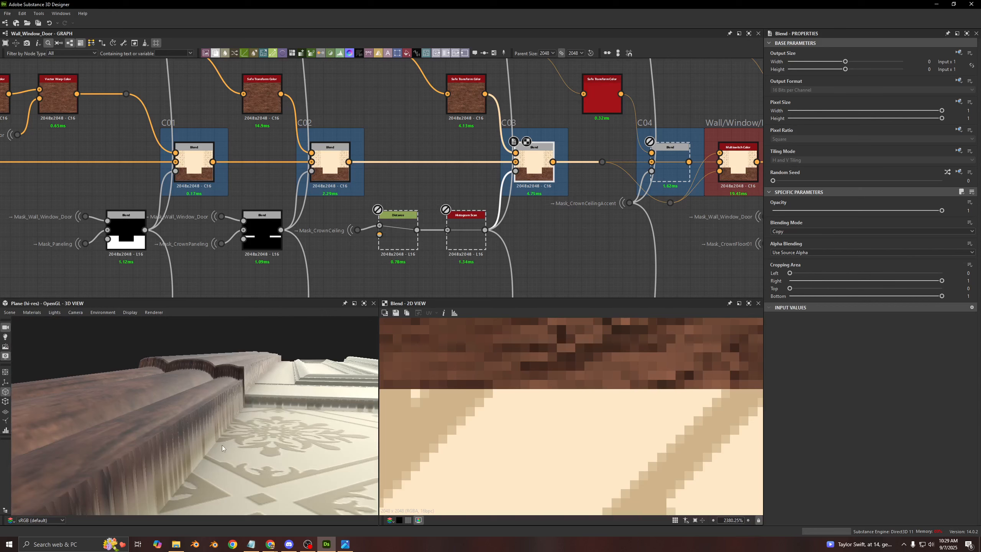
left_click_drag(235, 408, 212, 391)
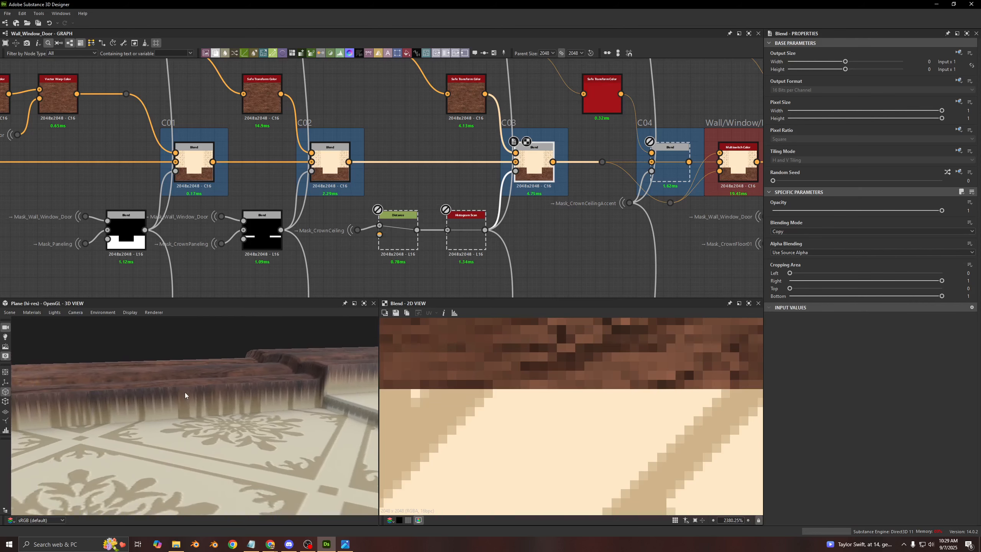
- Examine the whole wall and the wood-to-wallpaper edge under the ceiling crown in the 3D view with the mask expansion disabled
left_click_drag(192, 391, 249, 427)
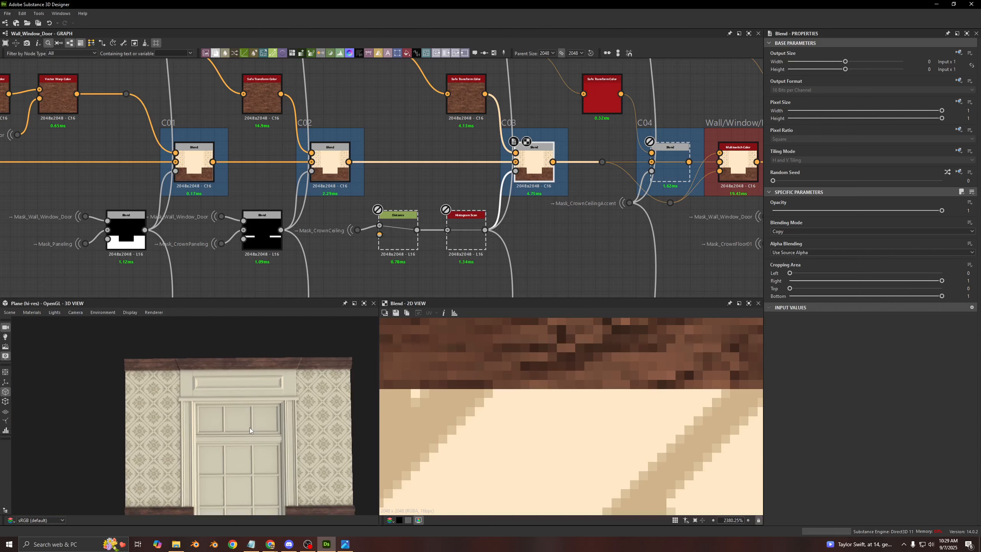
middle_click_drag(250, 428, 214, 388)
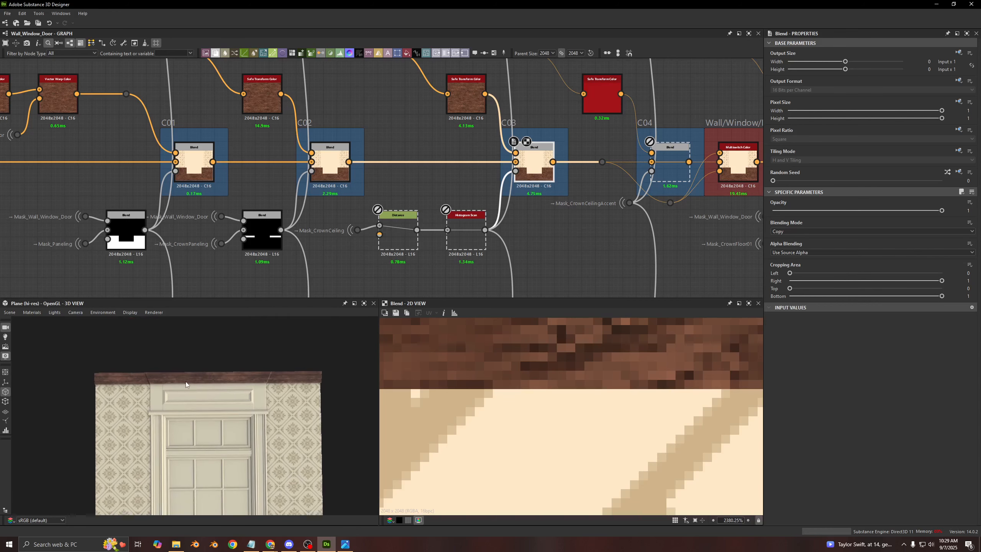
scroll(208, 398, "up", 8)
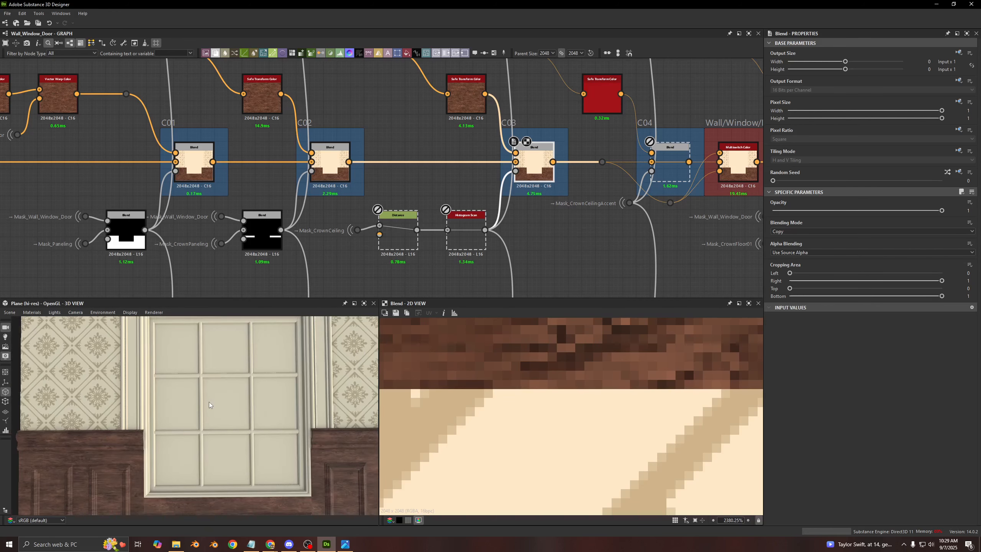
scroll(209, 401, "down", 8)
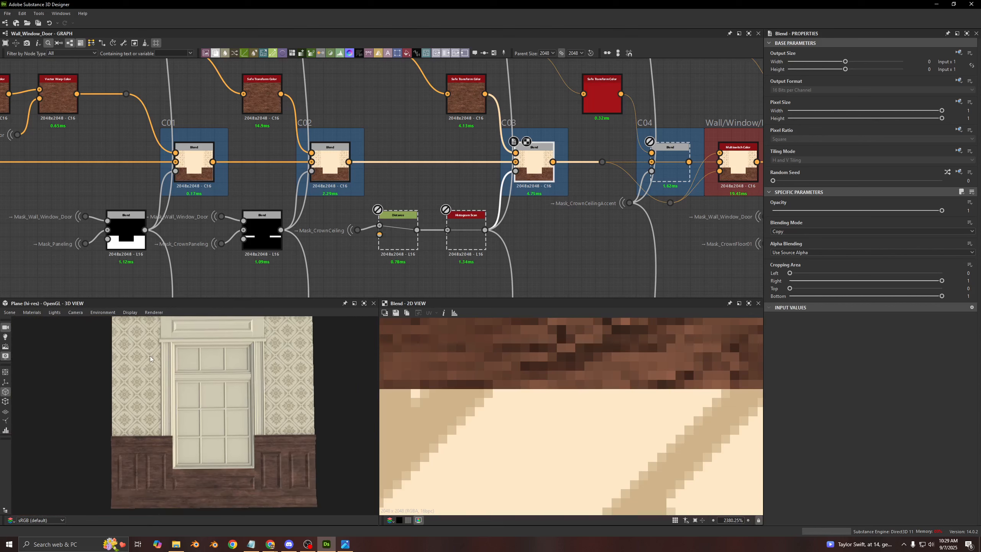
middle_click_drag(194, 343, 186, 366)
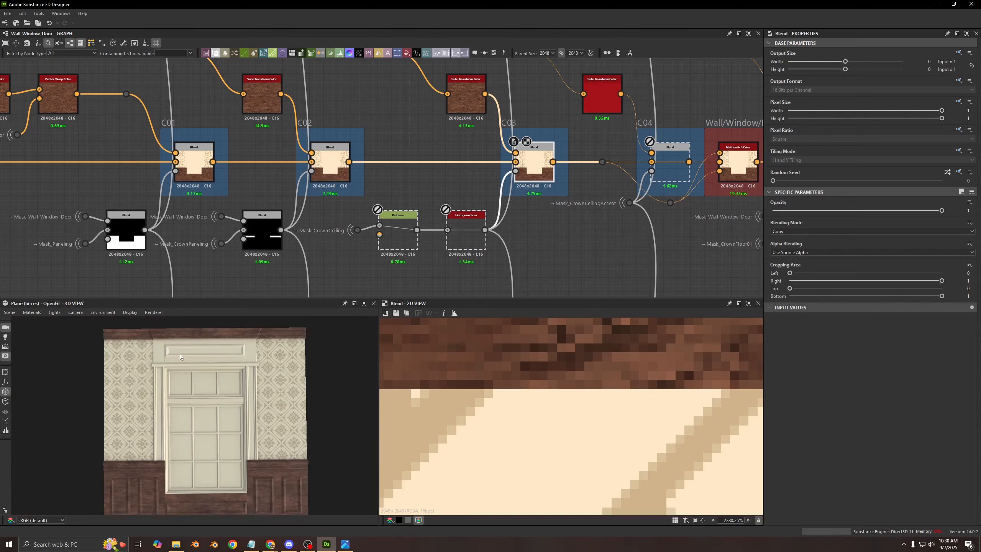
left_click_drag(179, 354, 196, 373)
scroll(121, 368, "up", 8)
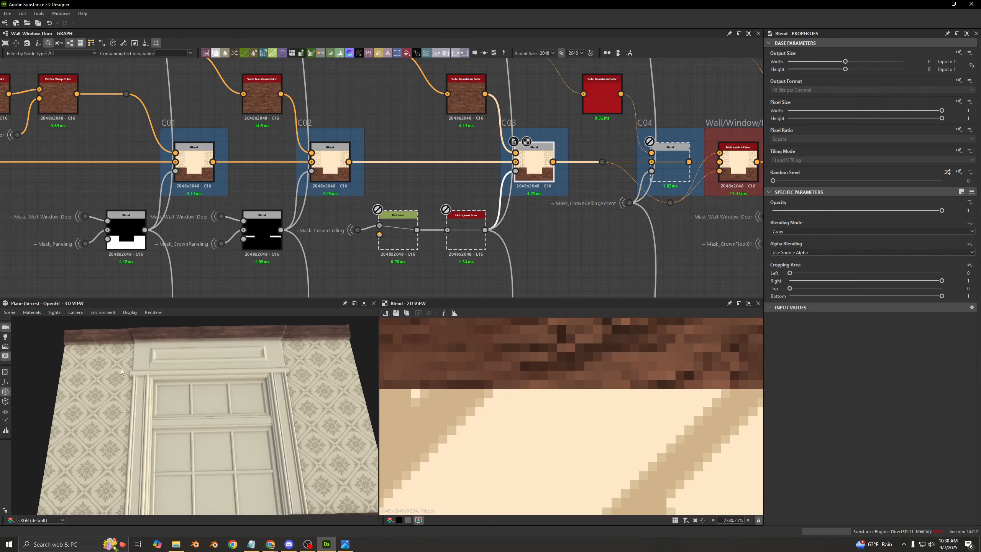
middle_click_drag(105, 352, 242, 413)
scroll(243, 415, "up", 4)
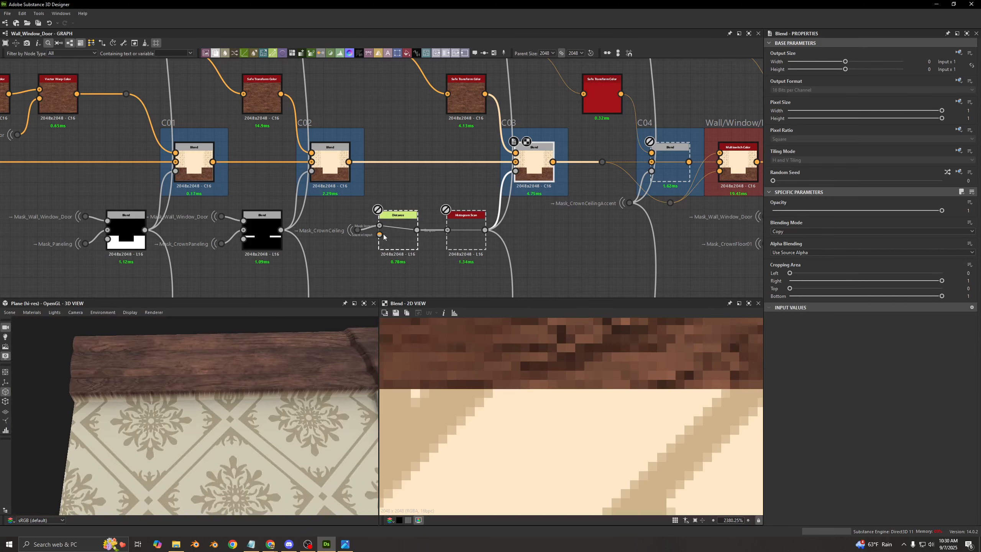
- Preview the raw Mask_CrownCeiling mask in the 2D view and compare its edge with the crown in the 3D view
scroll(391, 224, "up", 3)
scroll(463, 388, "up", 3)
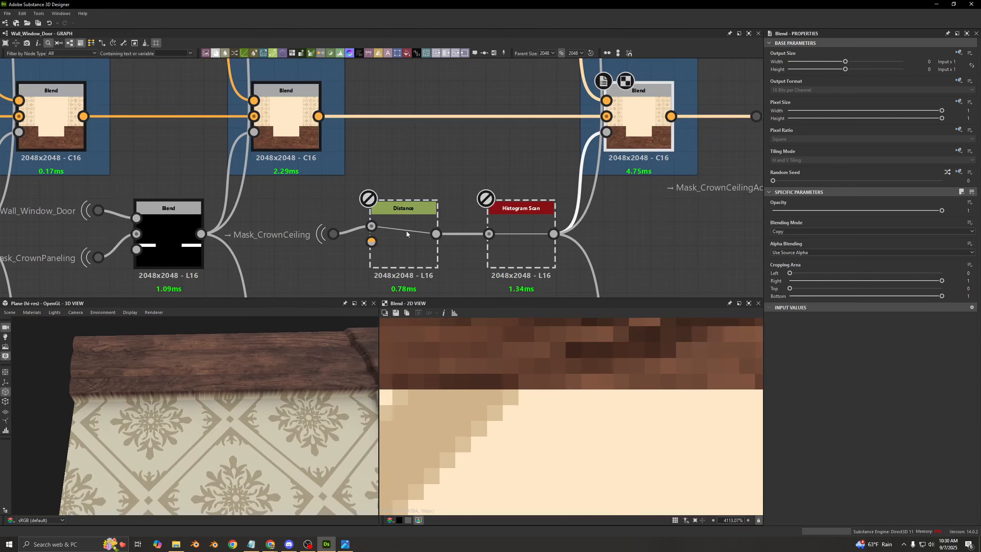
double_click(333, 233)
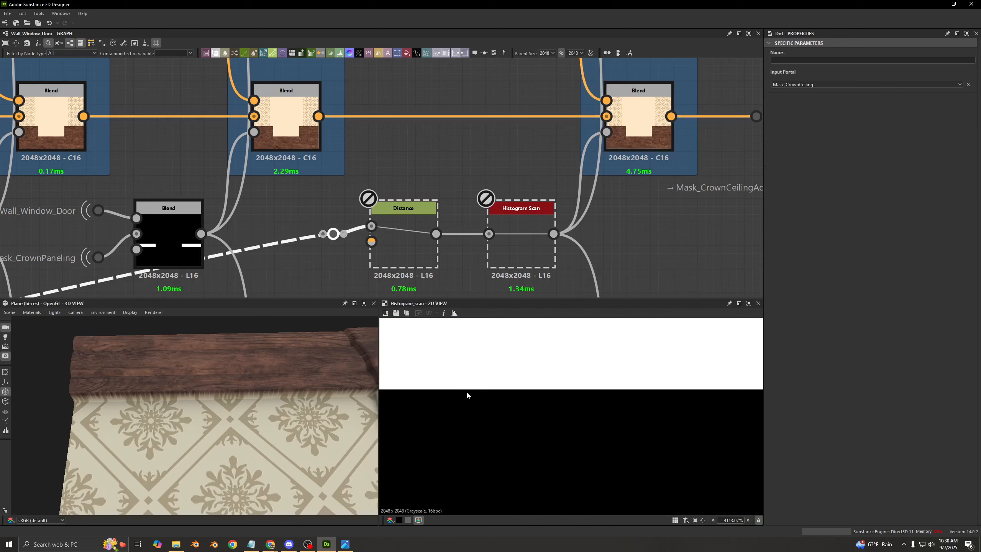
left_click_drag(256, 374, 254, 340)
left_click_drag(221, 460, 213, 422)
scroll(207, 425, "down", 3)
scroll(213, 421, "up", 2)
- Re-enable the Distance node after Mask_CrownCeiling and preview its gradient edge up close in the 2D view
left_click(424, 215)
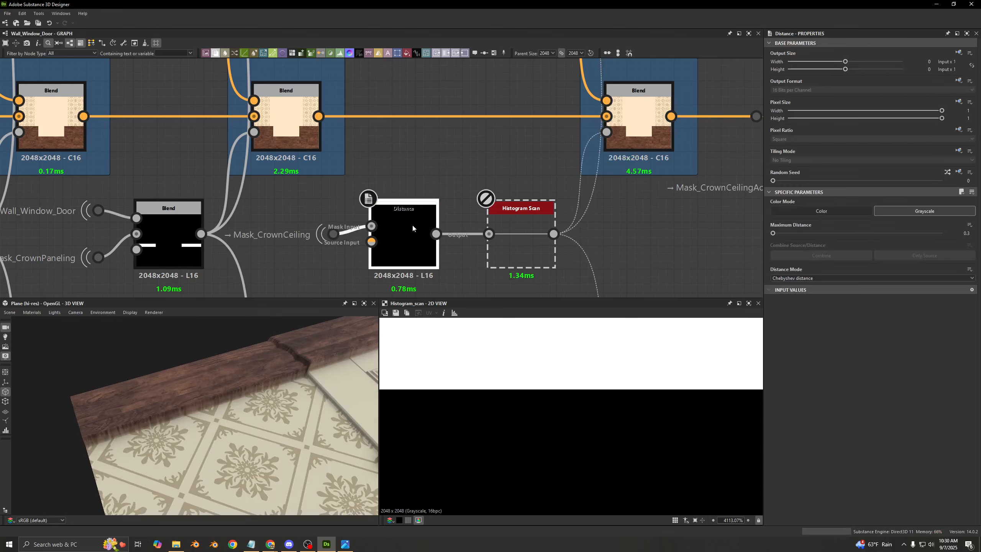
scroll(150, 418, "up", 3)
left_click_drag(150, 417, 195, 405)
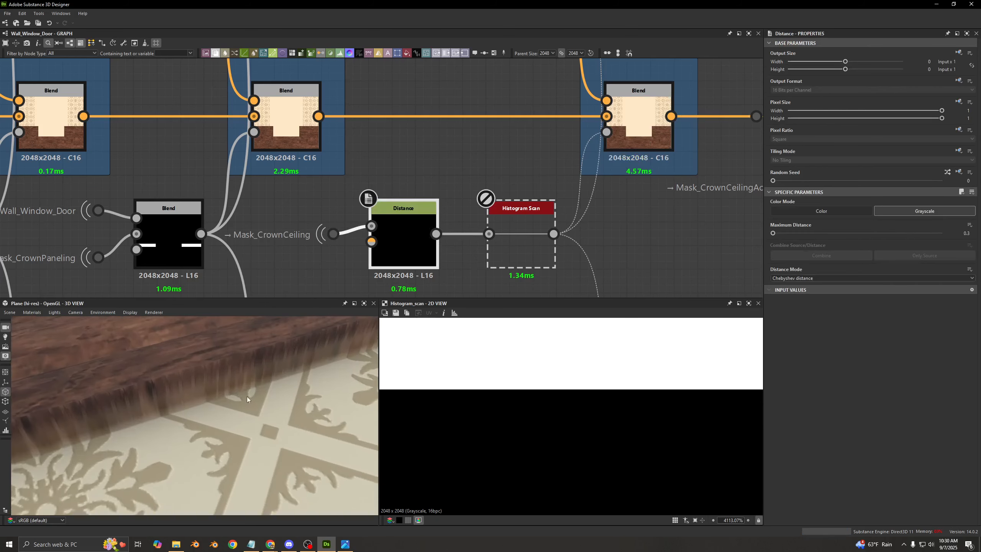
double_click(417, 268)
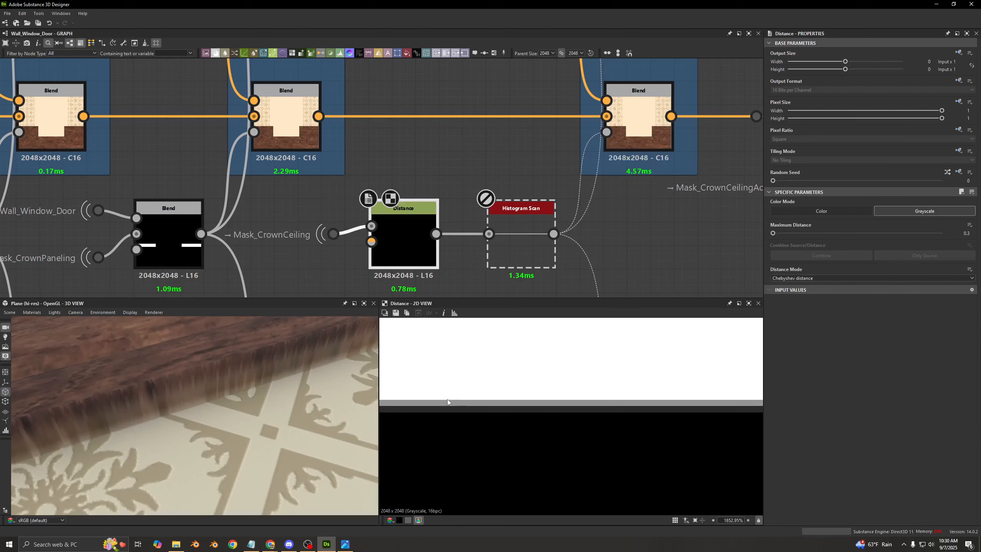
scroll(447, 399, "up", 5)
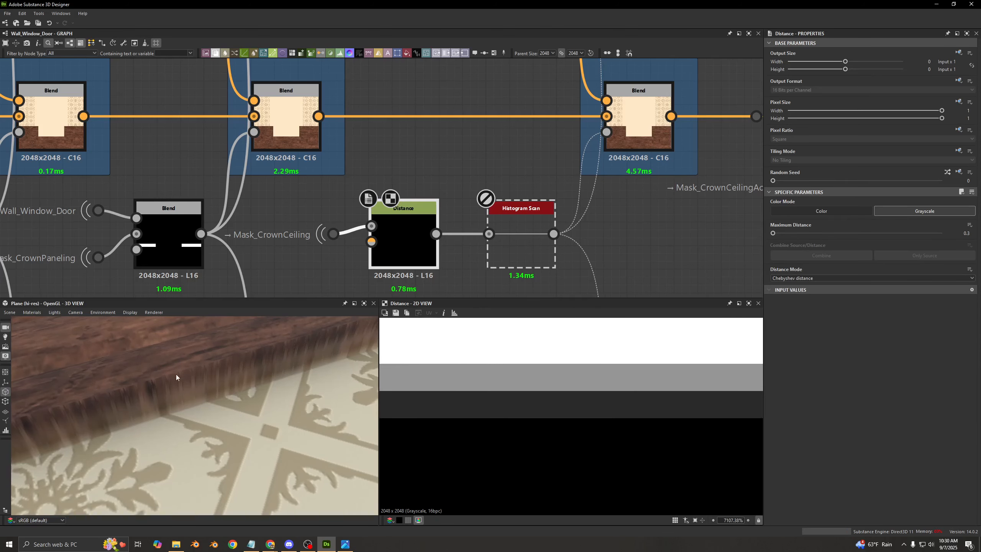
- Re-enable the Histogram Scan node and preview its expanded mask, followed by the C03 Blend result
left_click(525, 221)
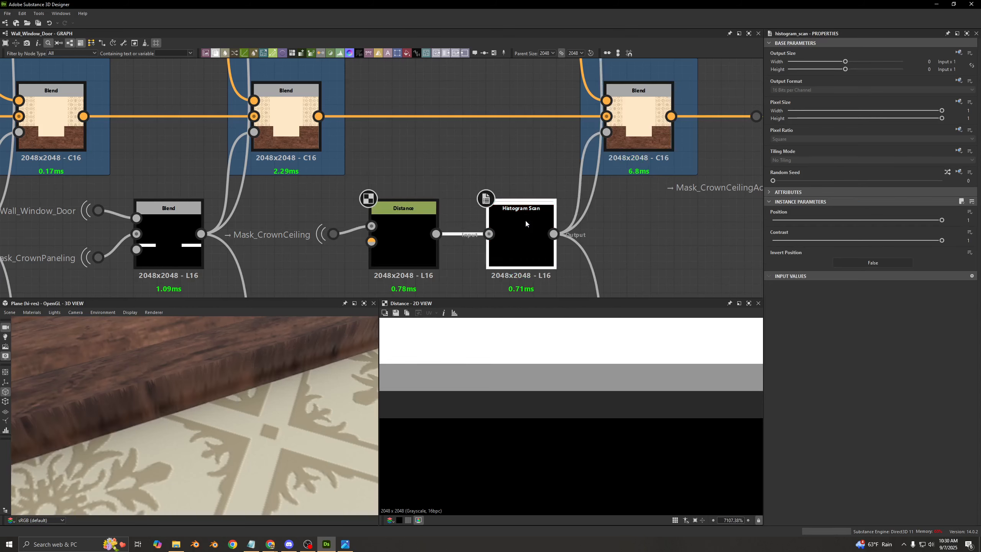
double_click(525, 219)
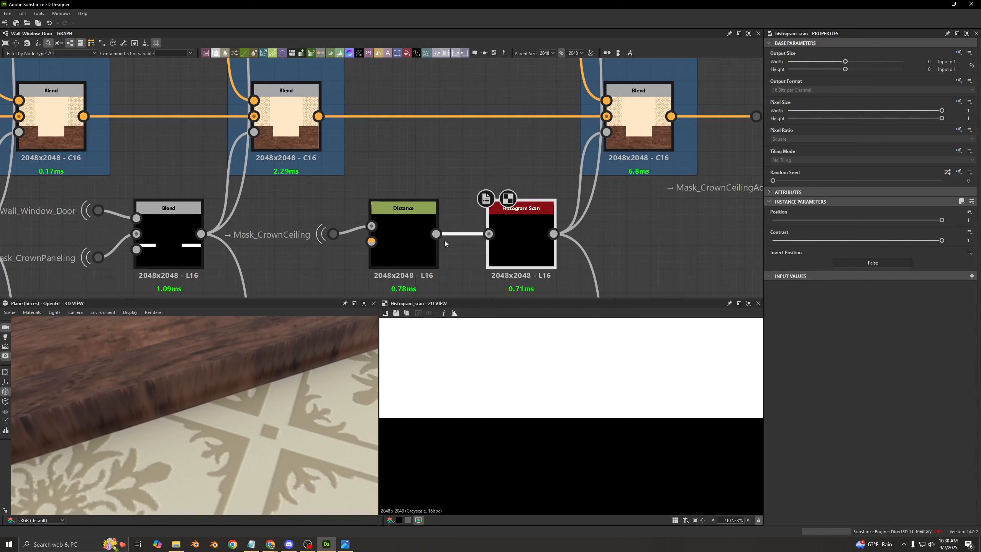
double_click(610, 146)
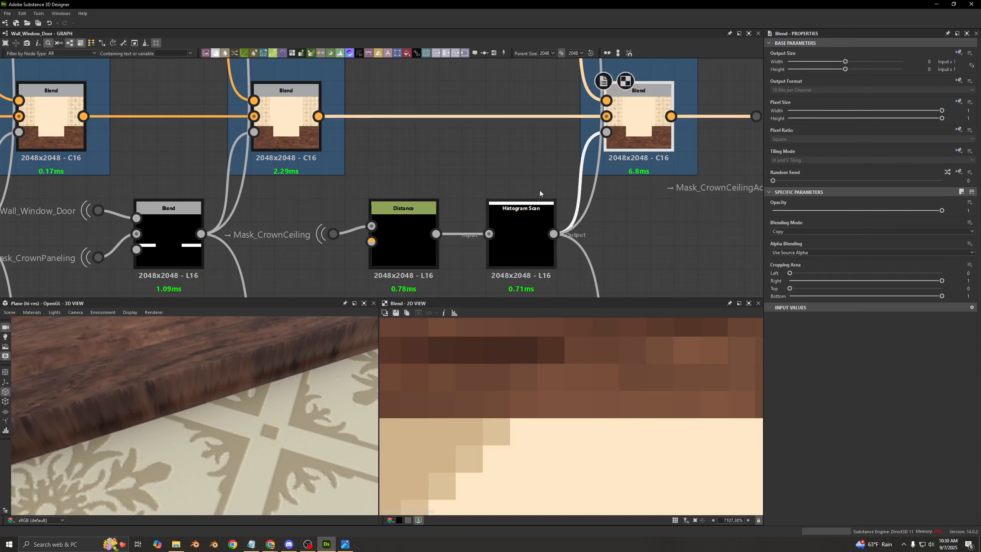
- Compare the C02 and C03 Blend outputs at the ceiling crown edge, and select the Distance and Histogram Scan nodes
double_click(286, 127)
scroll(545, 383, "down", 5)
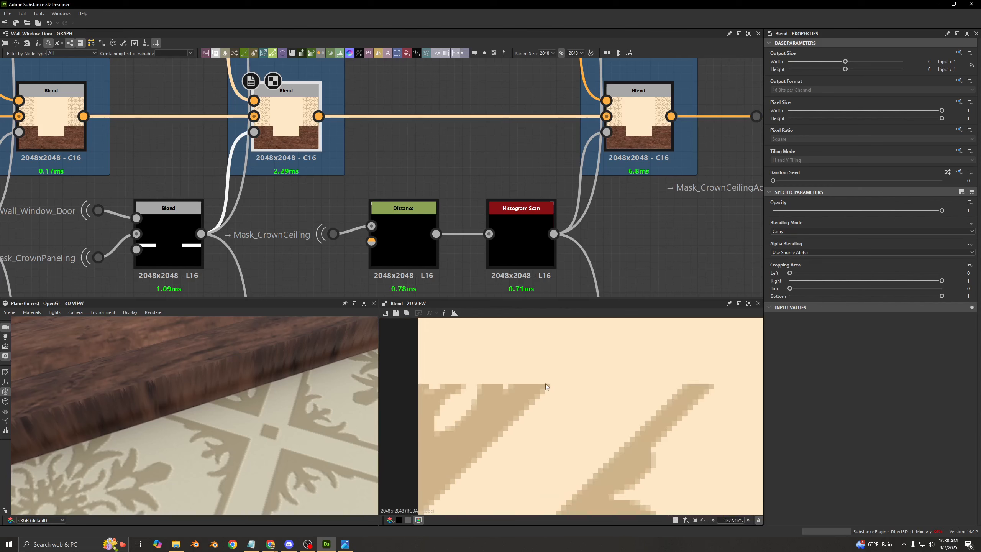
scroll(546, 383, "down", 2)
double_click(633, 122)
left_click_drag(527, 160, 407, 208)
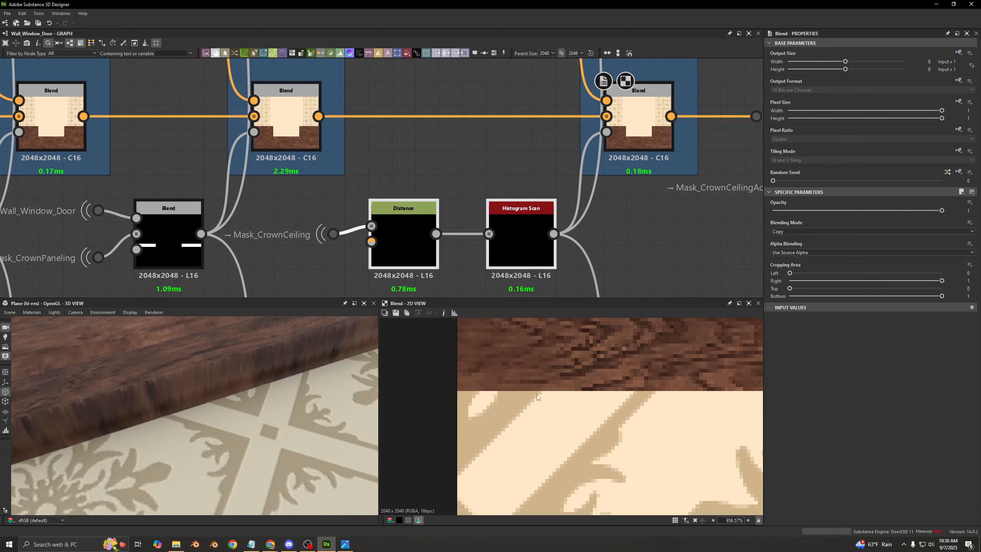
- Examine the ceiling crown's underside and side profile in the 3D view, and return to the C03 mask nodes with nothing selected
scroll(513, 211, "down", 12)
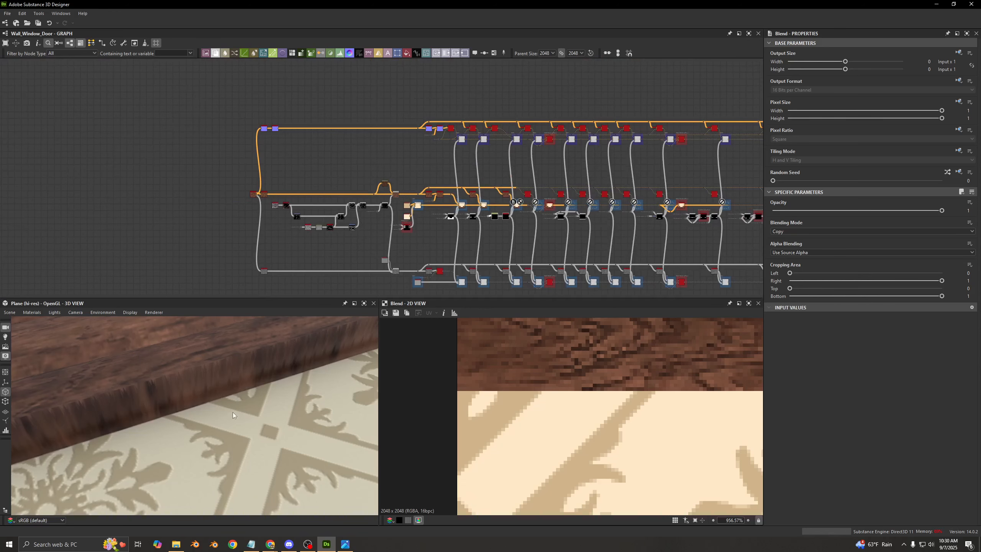
left_click_drag(217, 413, 278, 348, "alt")
scroll(507, 227, "up", 6)
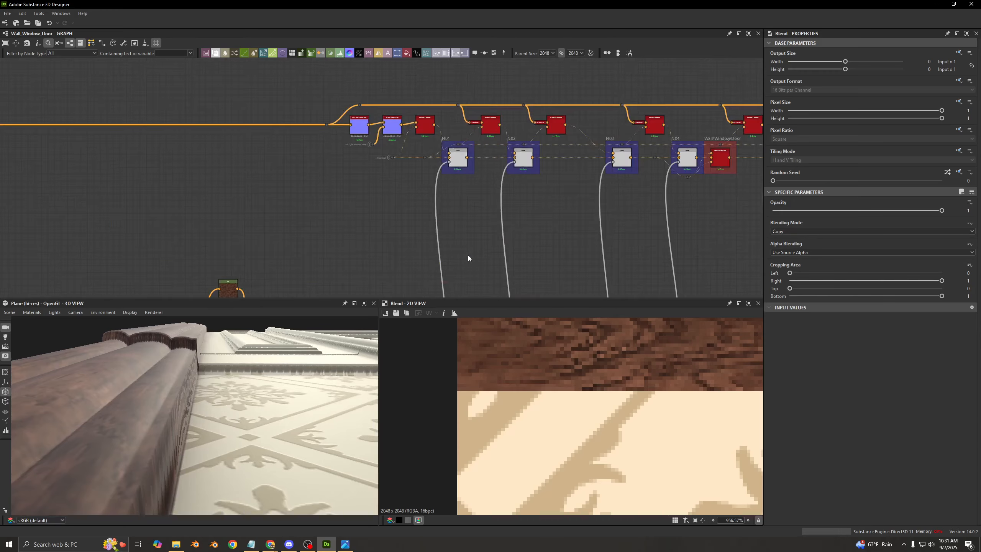
scroll(598, 177, "up", 5)
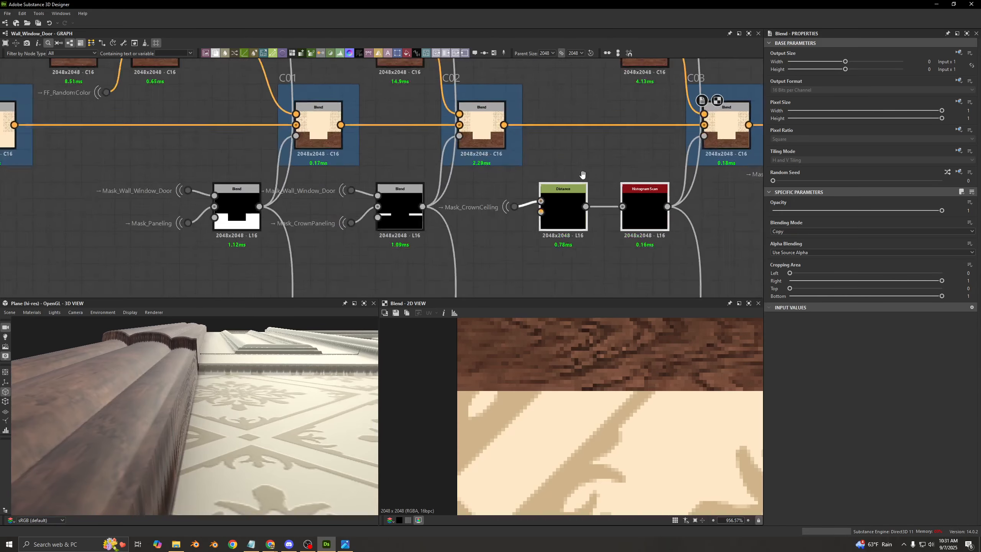
middle_click_drag(608, 156, 384, 203)
left_click(386, 203)
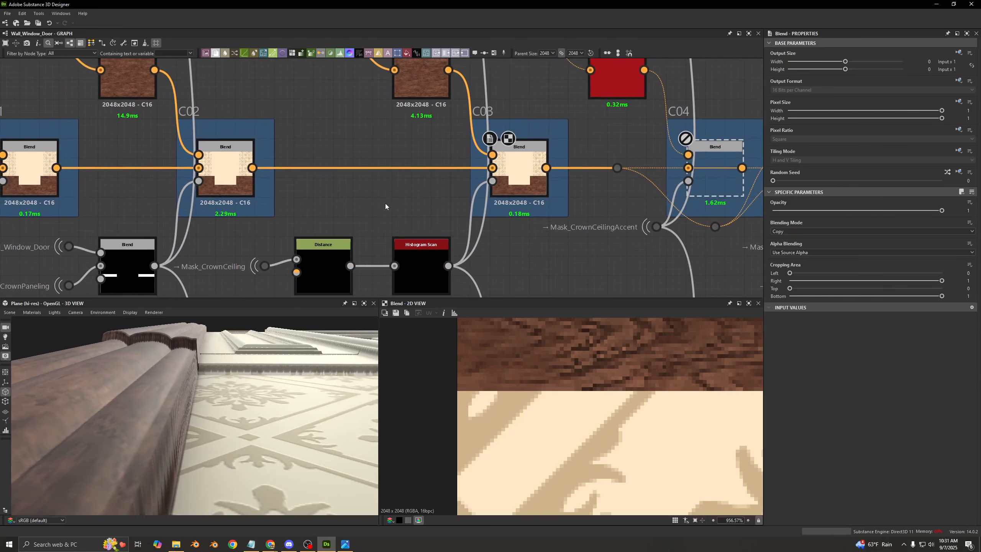
- Preview the Distance node and review the Histogram Scan settings and the available Distance Mode options
double_click(338, 261)
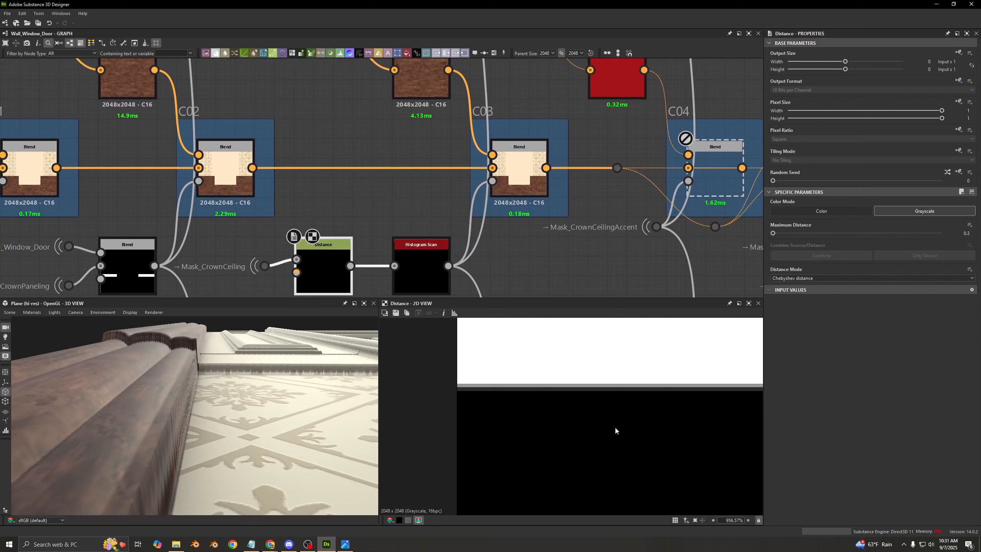
left_click(421, 282)
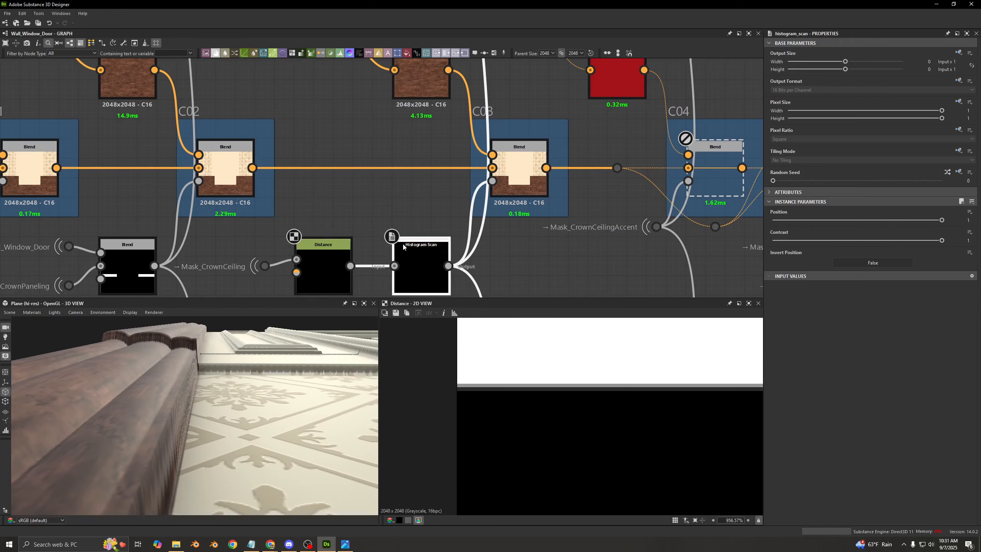
left_click(336, 256)
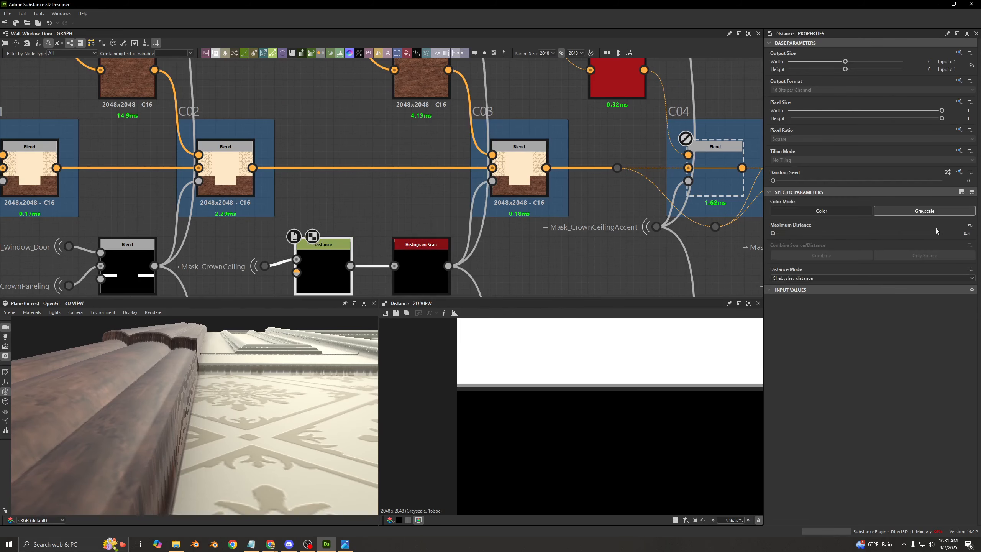
left_click(832, 276)
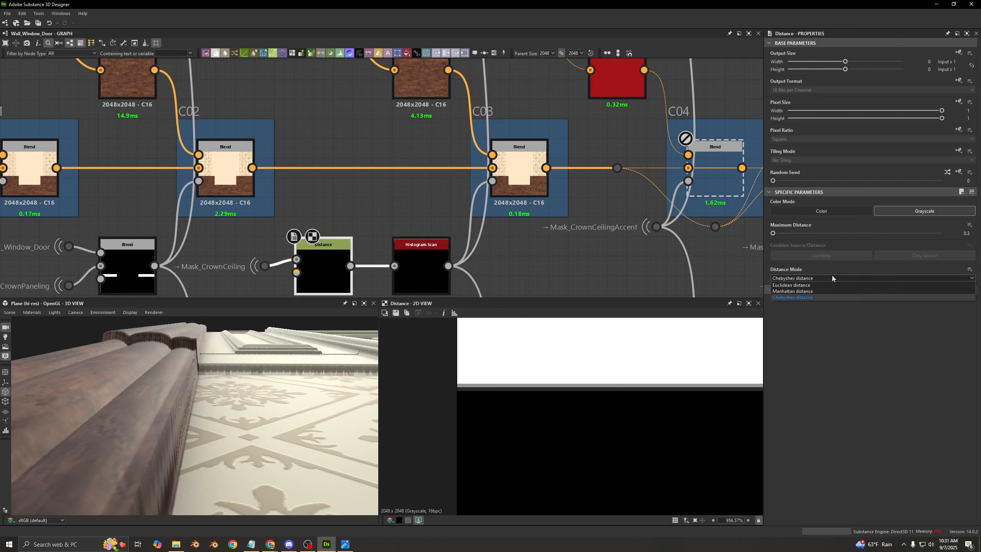
left_click(787, 277)
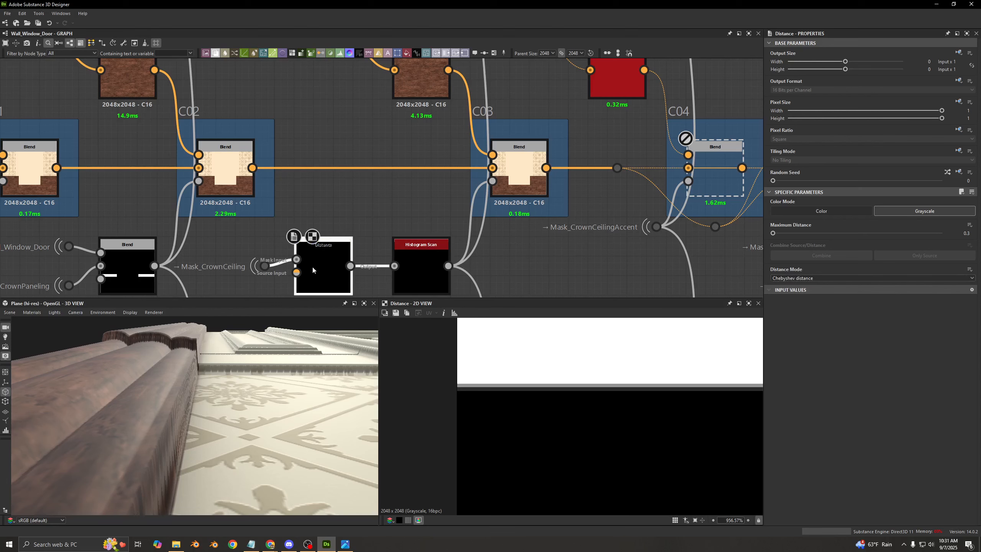
- Enable the C04 Blend and preview its wood and wallpaper result in the 2D view
middle_click_drag(344, 207, 300, 208)
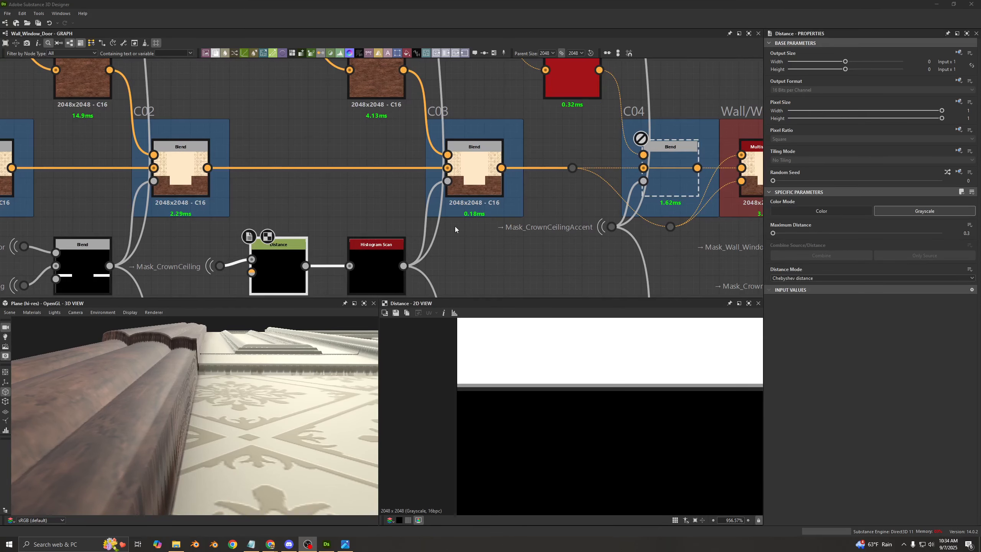
middle_click_drag(445, 135, 377, 136)
scroll(430, 187, "down", 2)
left_click(511, 194)
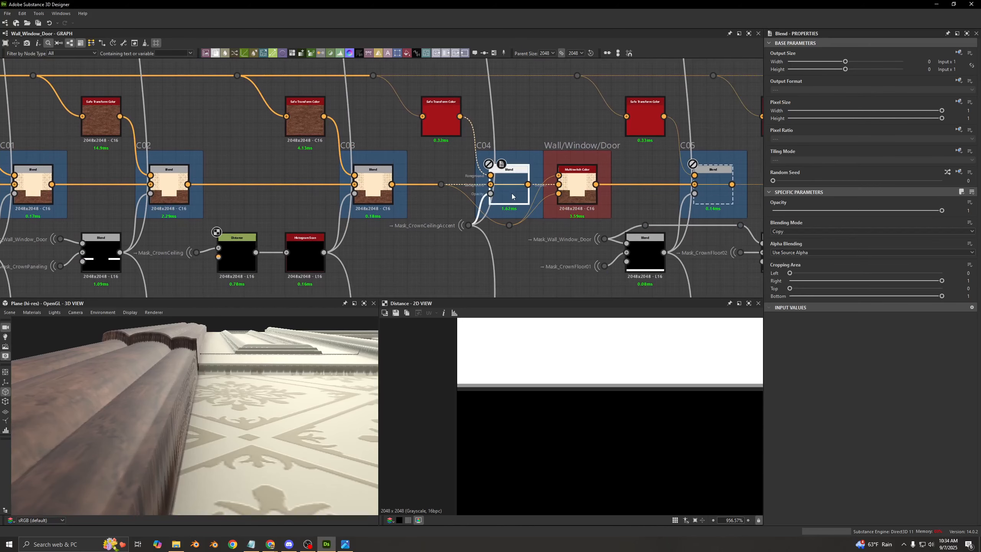
double_click(512, 196)
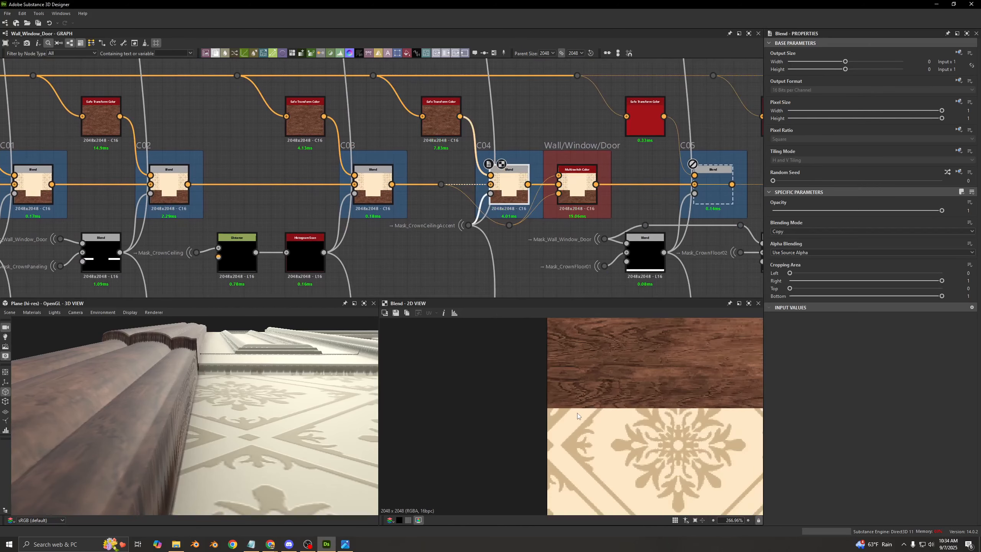
scroll(577, 413, "down", 4)
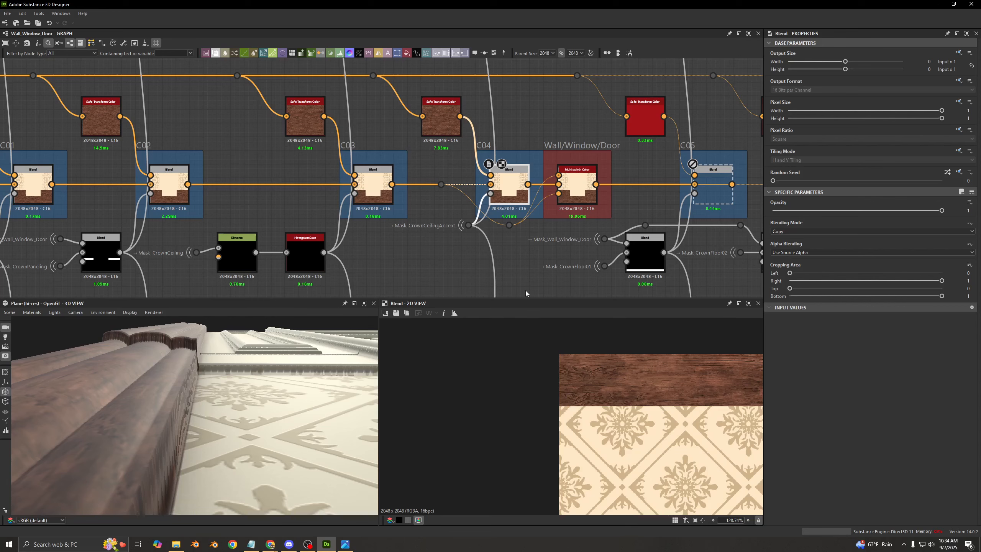
- Preview the mask driving the C04 Blend's opacity and examine the matching crown accent above the window in the 3D view
left_click(491, 193)
scroll(656, 409, "down", 8)
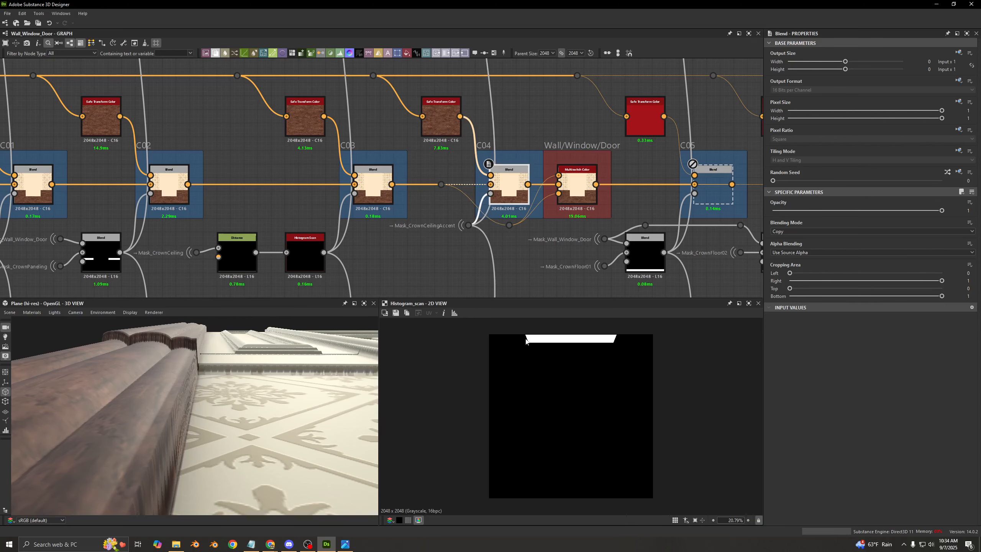
left_click_drag(286, 398, 198, 413)
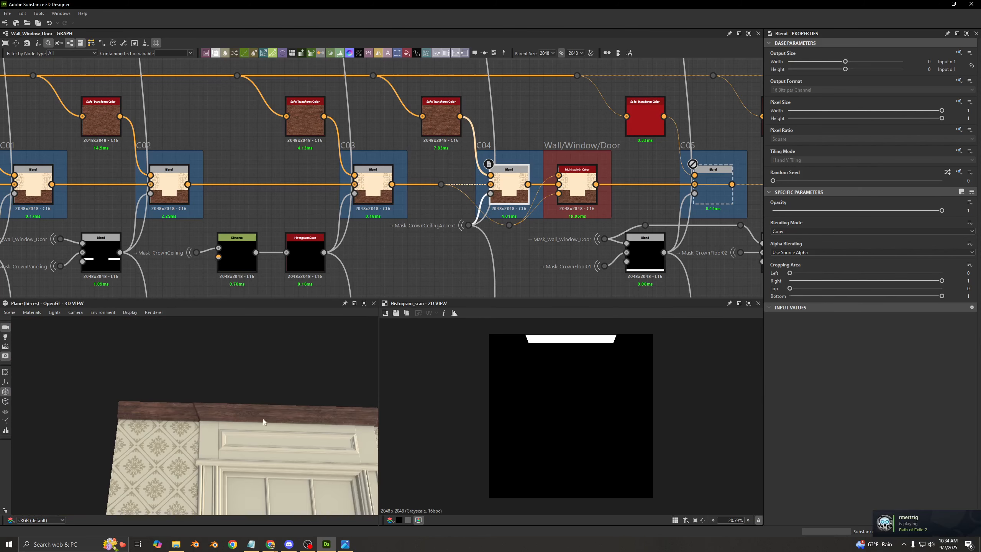
scroll(209, 396, "up", 5)
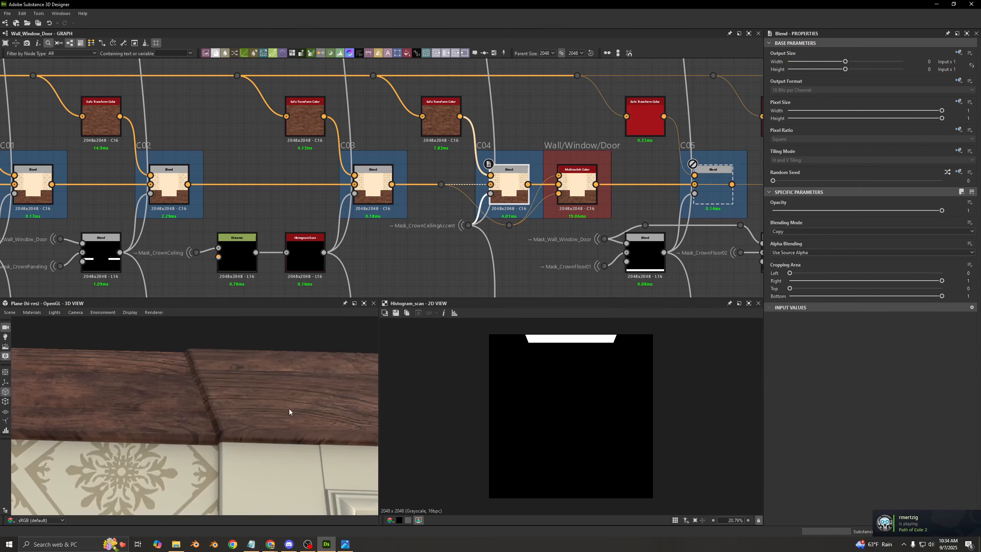
left_click_drag(289, 410, 202, 379)
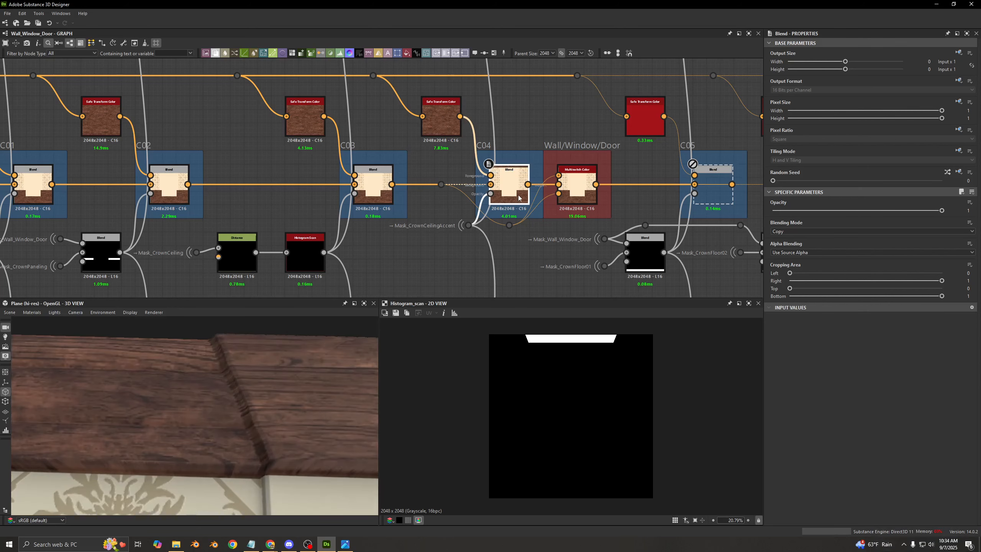
- Toggle the C04 Blend off and back on to compare the ceiling crown's wood in the 3D and 2D views
key("shift+d")
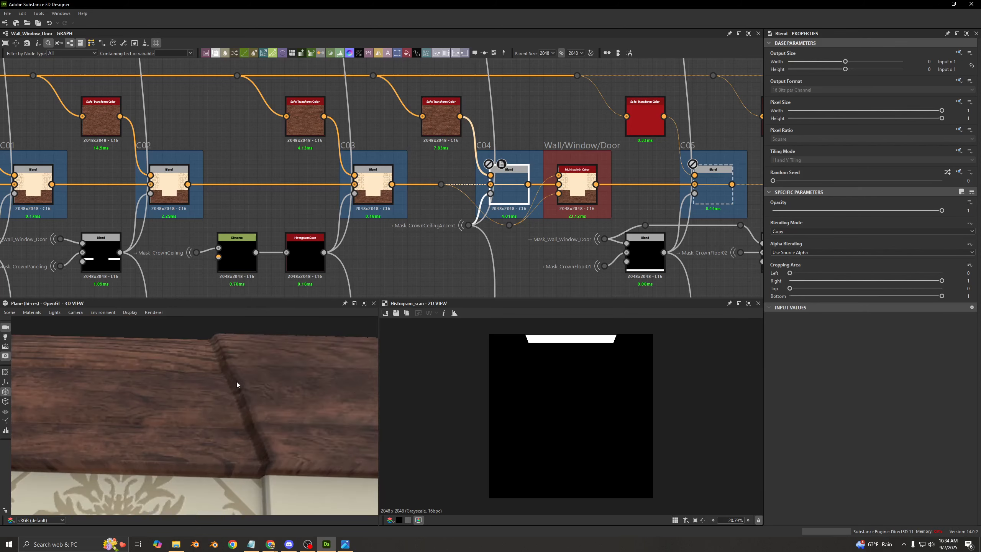
left_click_drag(236, 383, 203, 398)
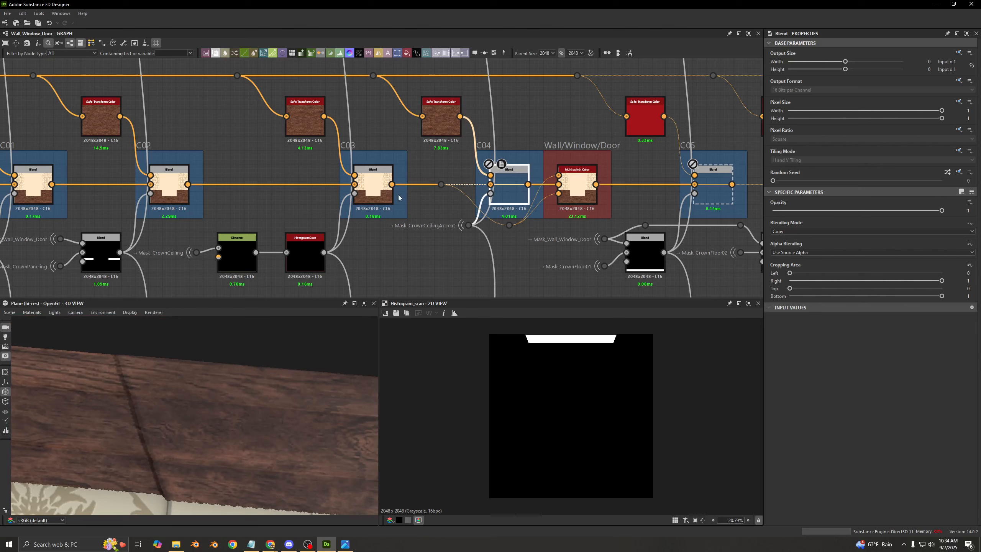
double_click(515, 196)
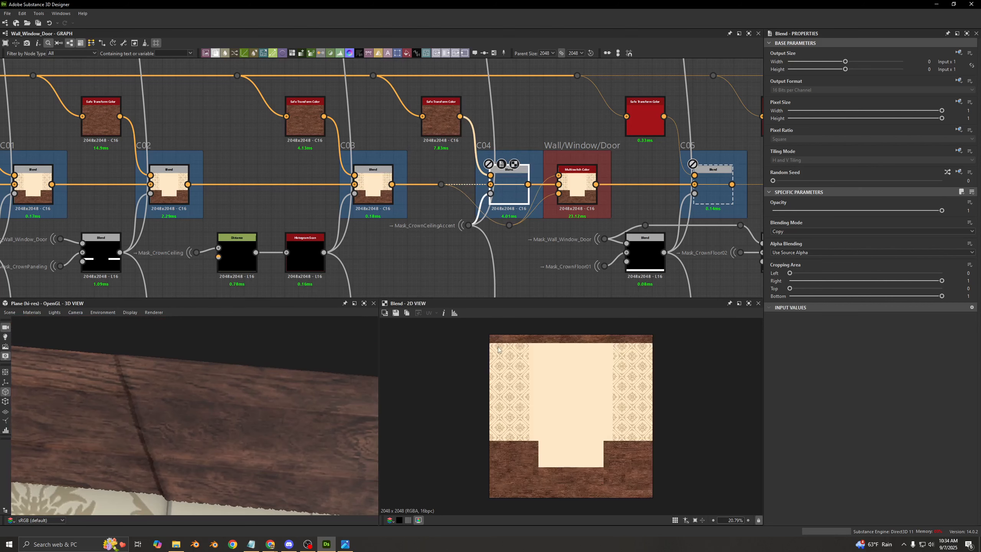
scroll(552, 425, "up", 10)
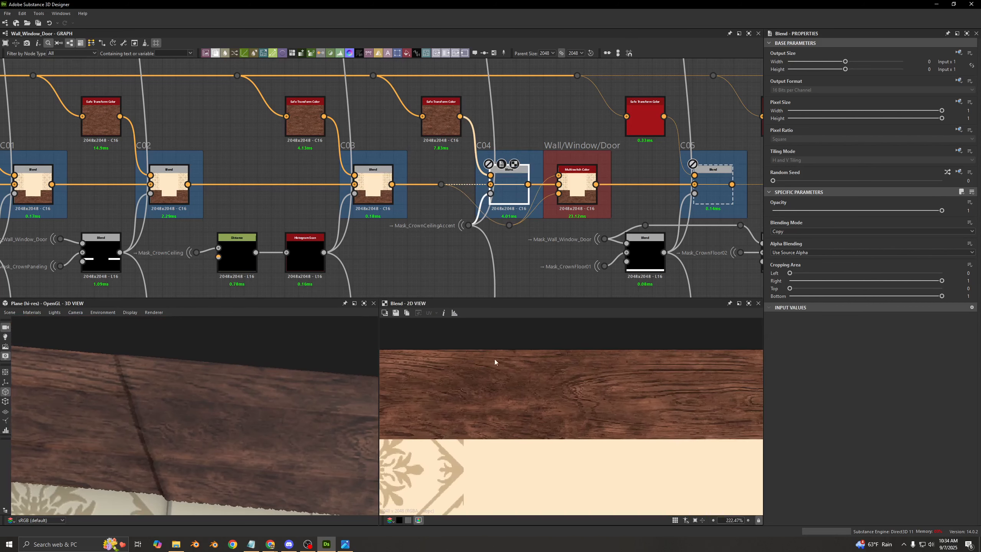
scroll(521, 377, "down", 3)
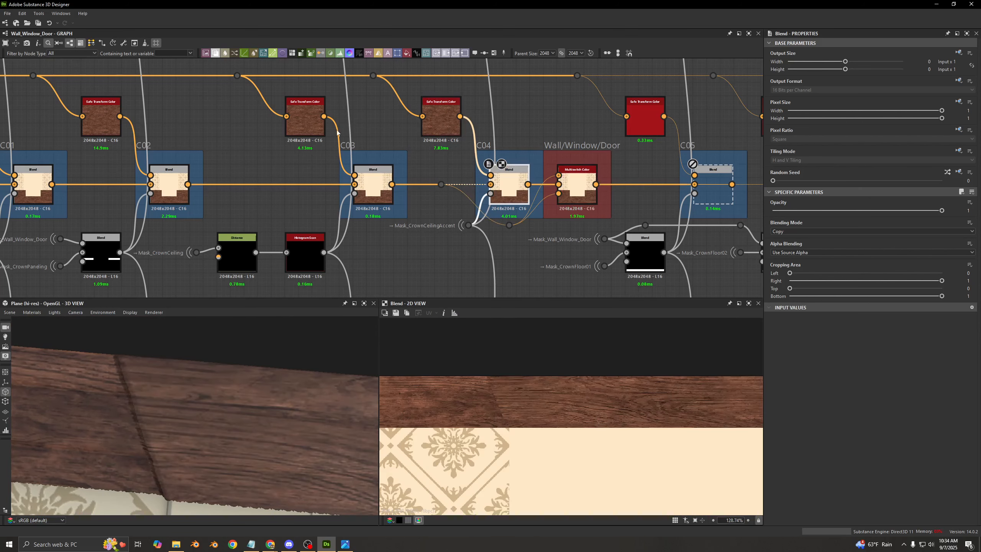
- Preview the full wood texture from the Blend fed by the HSL node, upstream of the C00 frame
middle_click_drag(227, 103, 572, 177)
scroll(572, 176, "down", 3)
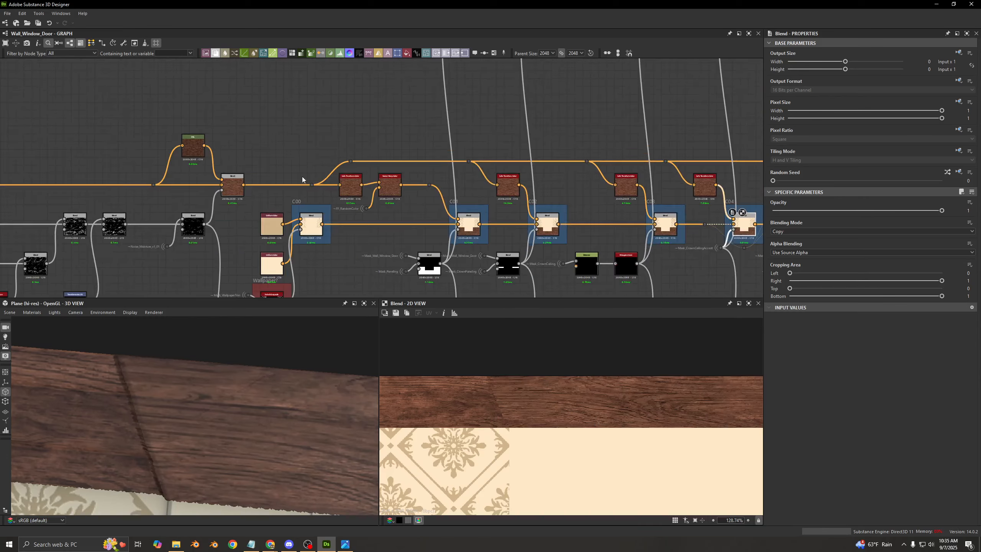
scroll(251, 179, "up", 5)
middle_click_drag(419, 145, 420, 153)
double_click(219, 194)
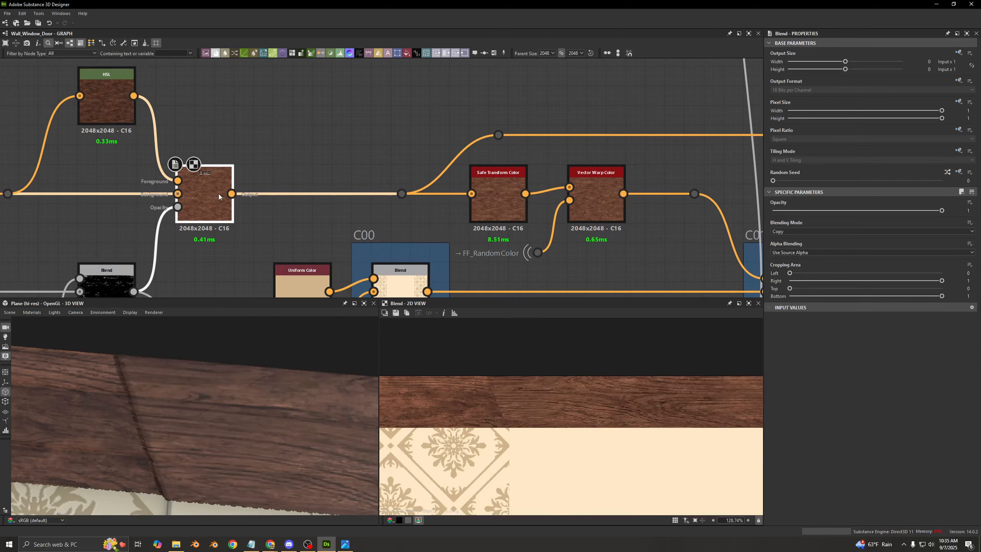
scroll(218, 195, "down", 4)
middle_click_drag(218, 195, 294, 181)
scroll(294, 181, "up", 3)
scroll(294, 182, "up", 2)
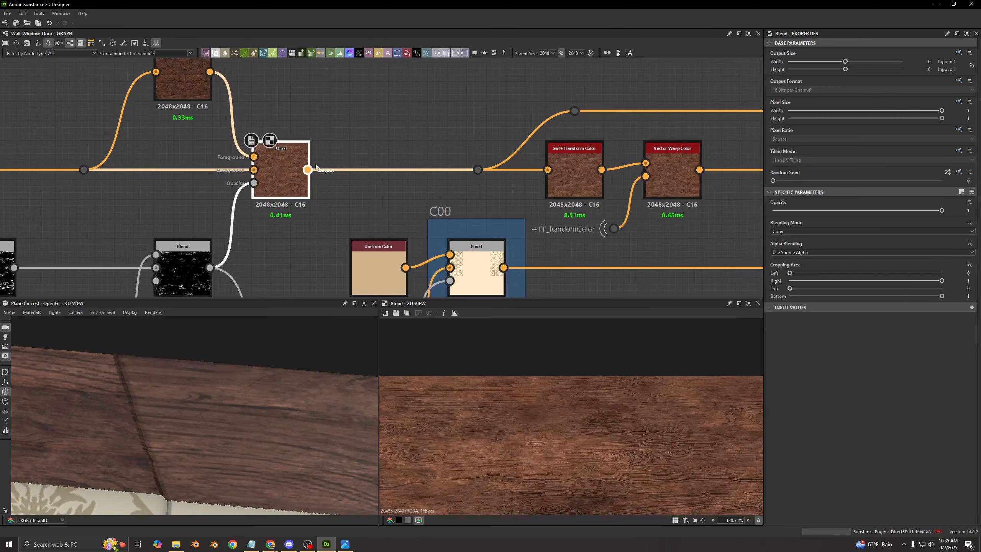
scroll(563, 434, "down", 8)
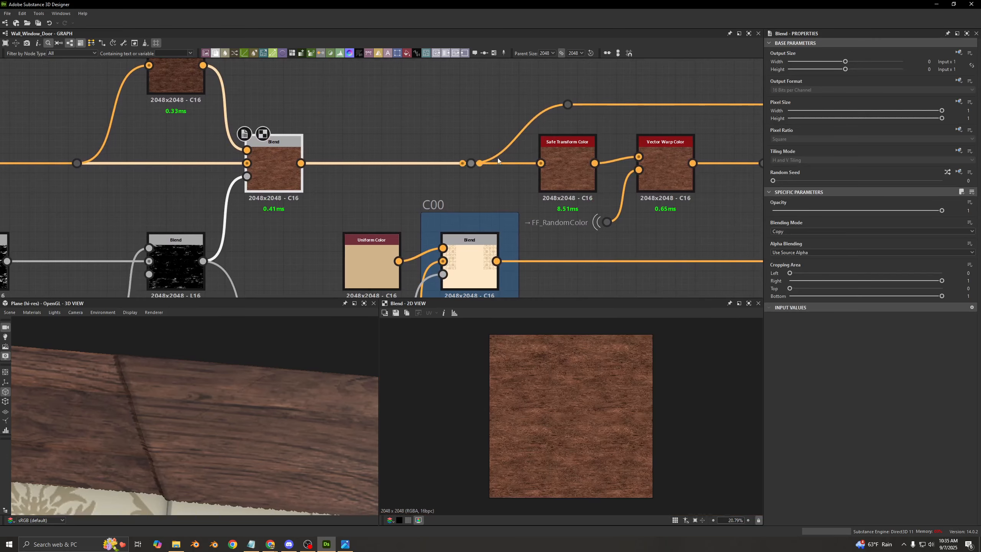
- Trace the wood Blend's output along the upper dot-node connection to the Safe Transform Color nodes around C04 and C05
middle_click_drag(497, 158, 218, 206)
left_click(281, 152)
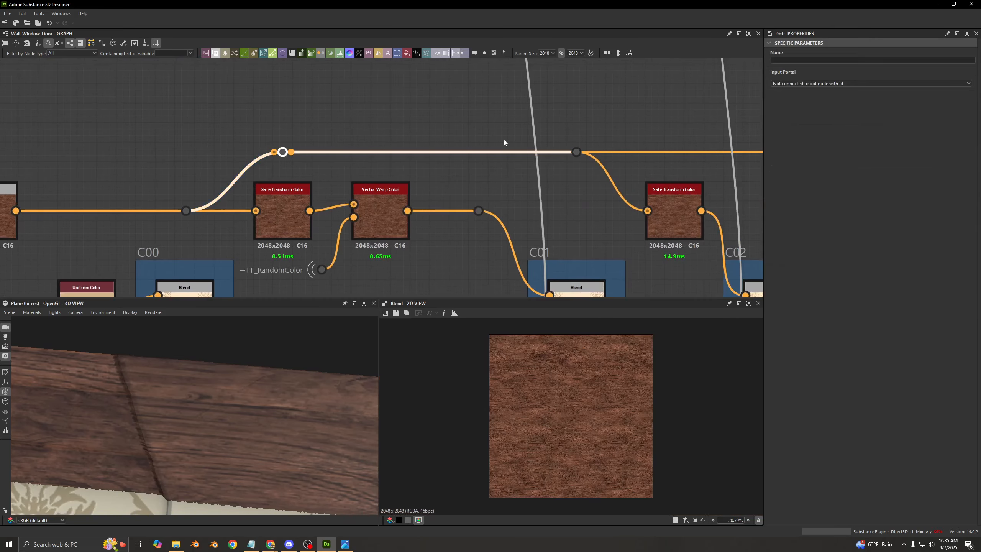
middle_click_drag(504, 142, 254, 136)
middle_click_drag(458, 120, 461, 160)
scroll(242, 83, "down", 4)
scroll(523, 150, "up", 2)
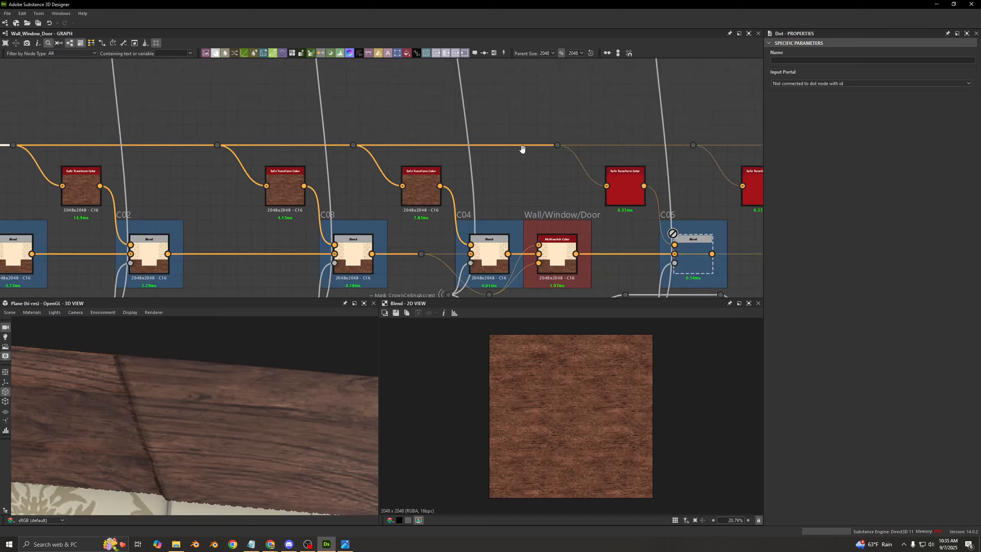
middle_click_drag(522, 149, 485, 147)
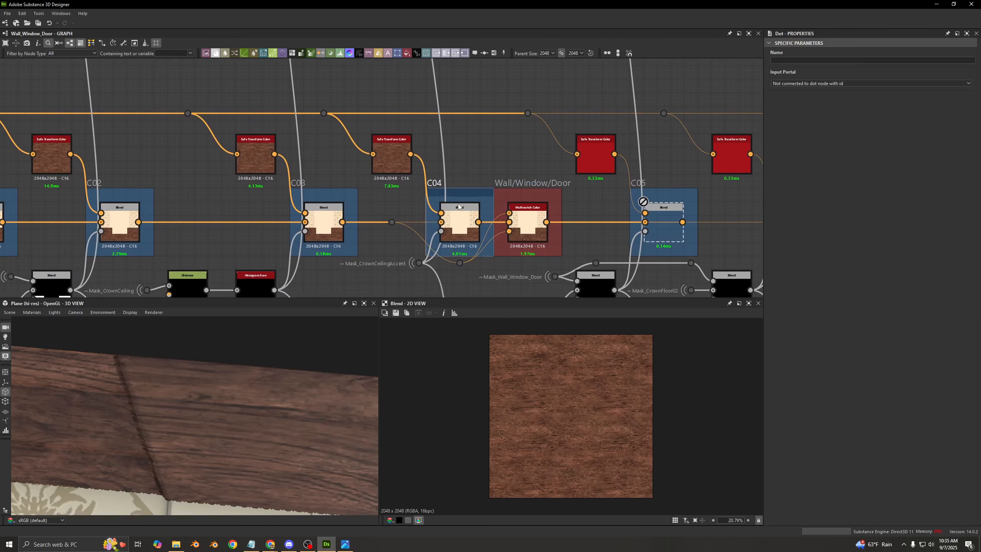
- Preview the Safe Transform Color nodes feeding C04, C05 and C06 to compare their wood offsets and random seeds
double_click(399, 164)
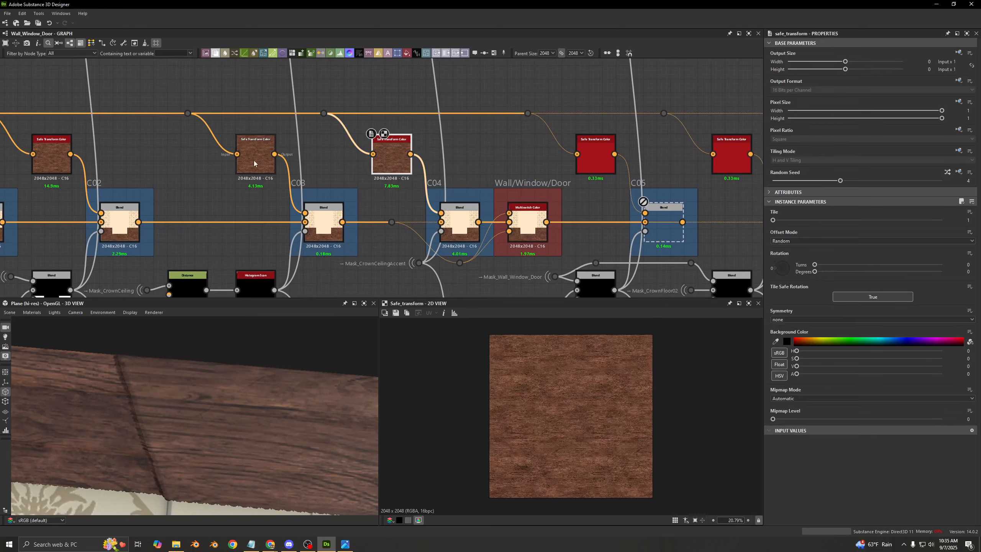
double_click(585, 156)
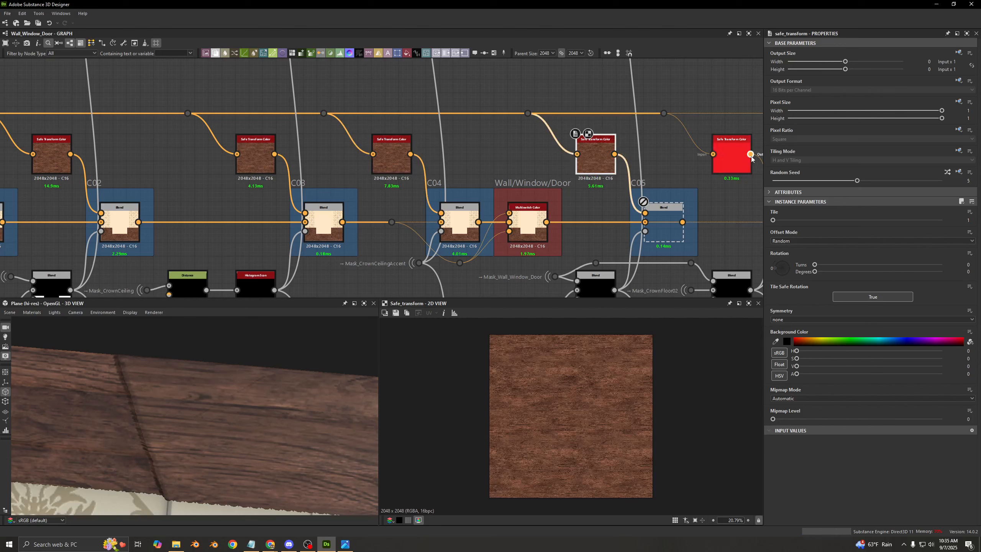
double_click(726, 153)
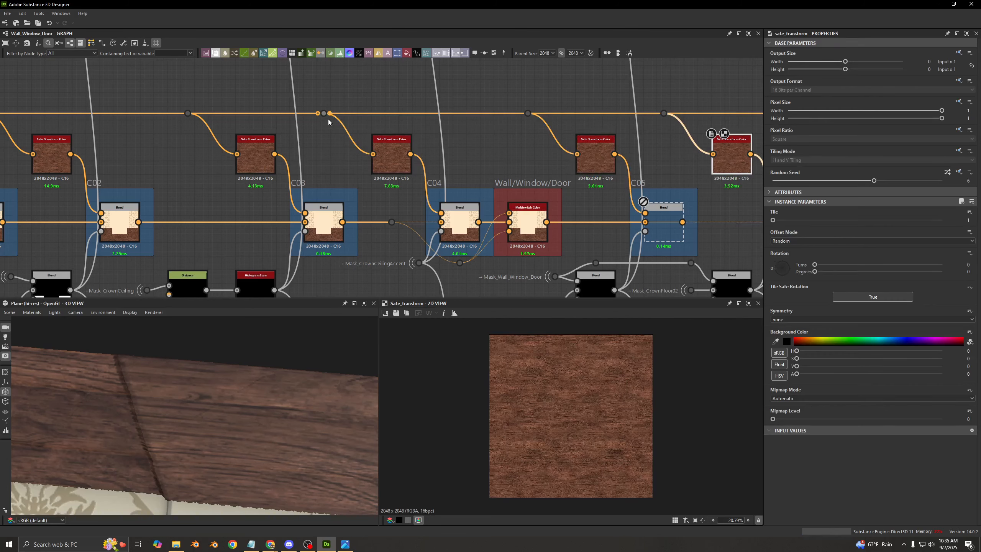
double_click(382, 158)
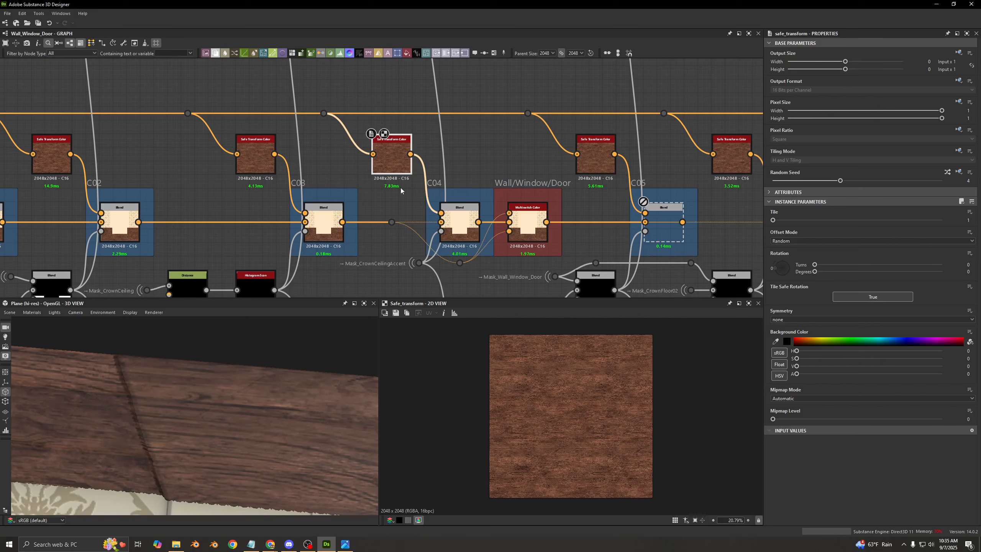
middle_click_drag(401, 190, 394, 154)
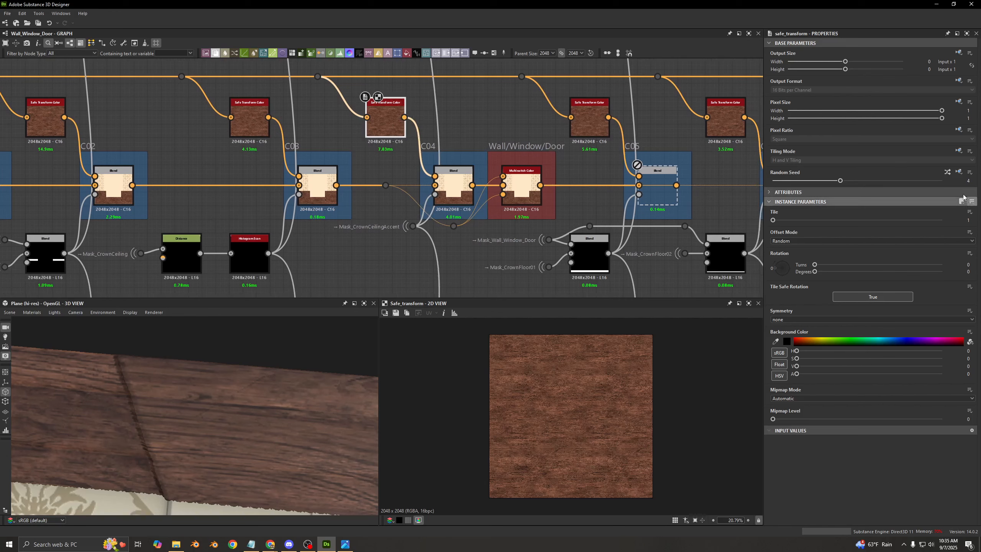
- Preview Mask_CrownCeilingAccent and the C04 Blend, toggling the Blend off and on to compare the crown
scroll(392, 189, "up", 1)
scroll(338, 237, "up", 2)
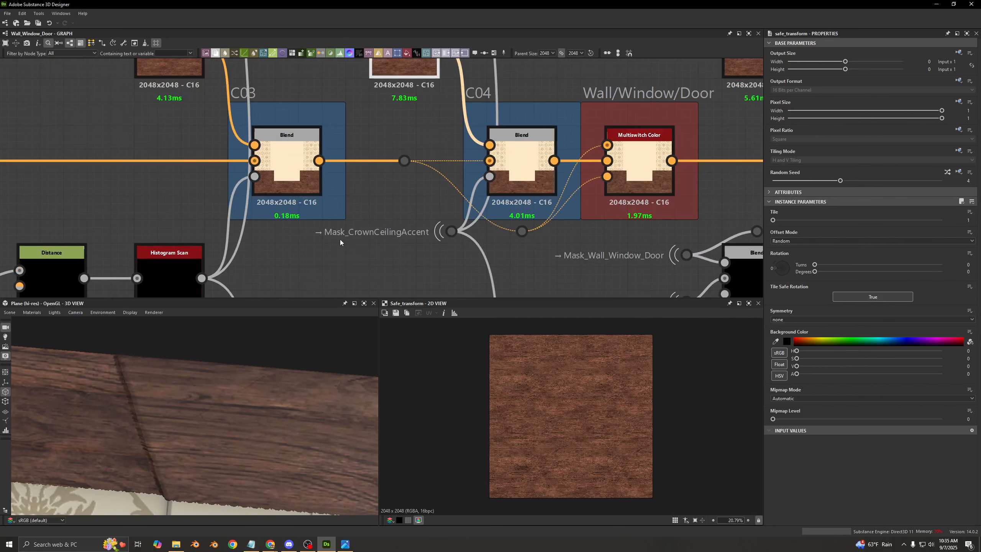
left_click(461, 236)
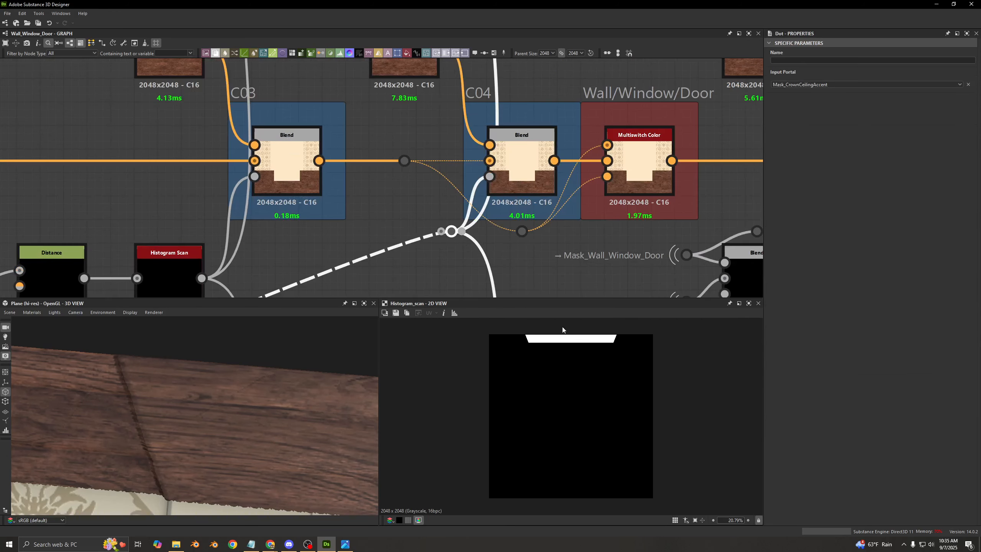
left_click(520, 164)
scroll(545, 382, "up", 3)
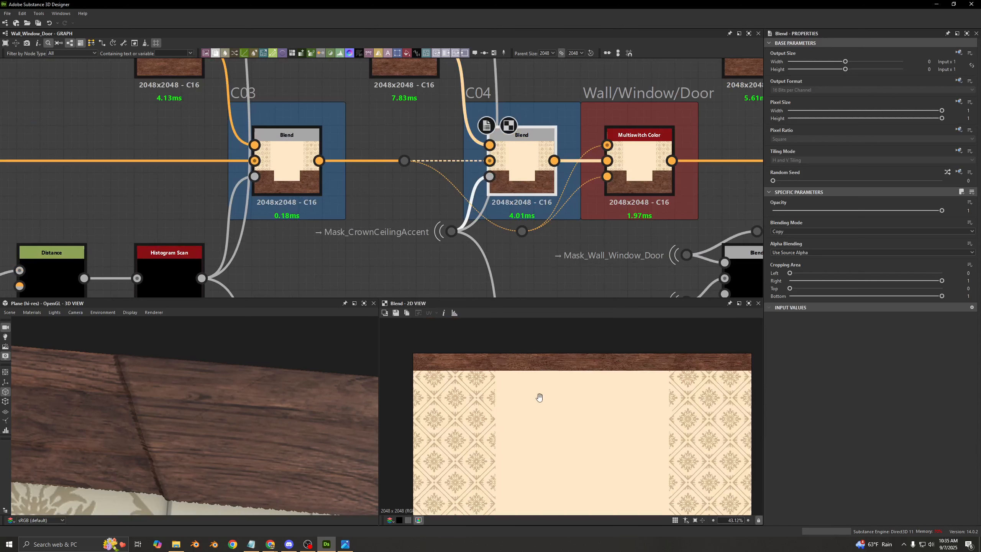
key("ctrl+b")
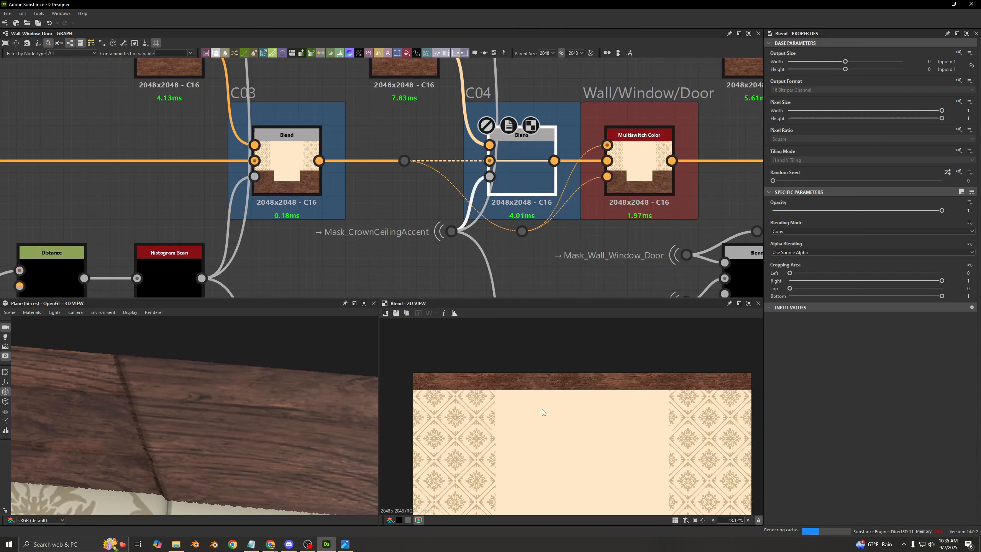
key("shift+d")
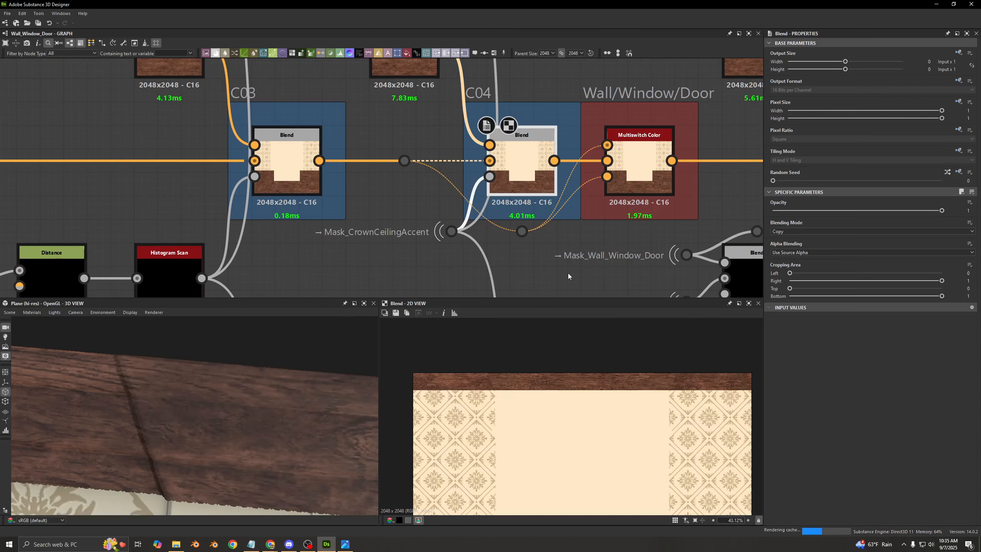
- Examine the C03 and C04 connections into the Wall/Window/Door Multiswitch Color node and preview its output
left_click(587, 230)
middle_click_drag(587, 230, 493, 233)
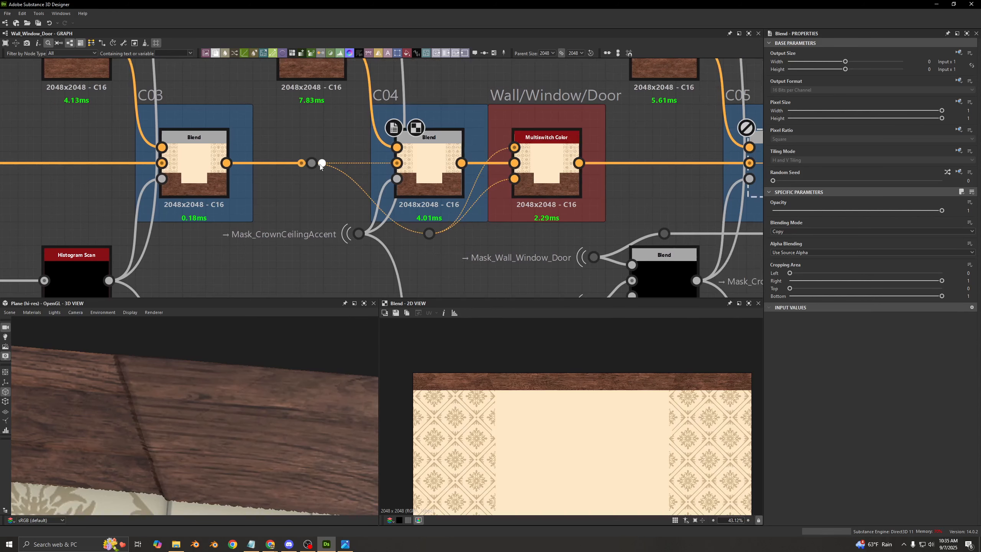
middle_click_drag(323, 164, 345, 230)
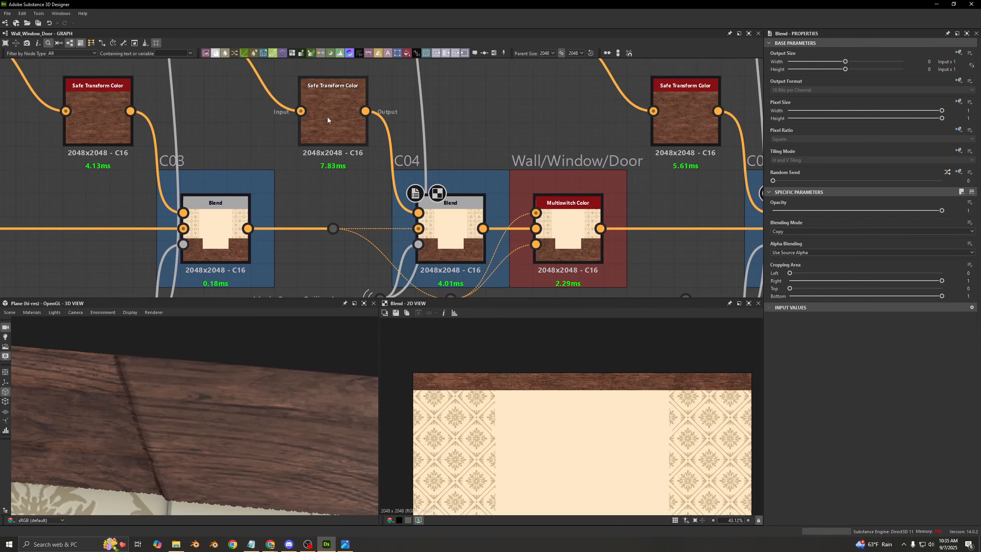
middle_click_drag(413, 170, 387, 118)
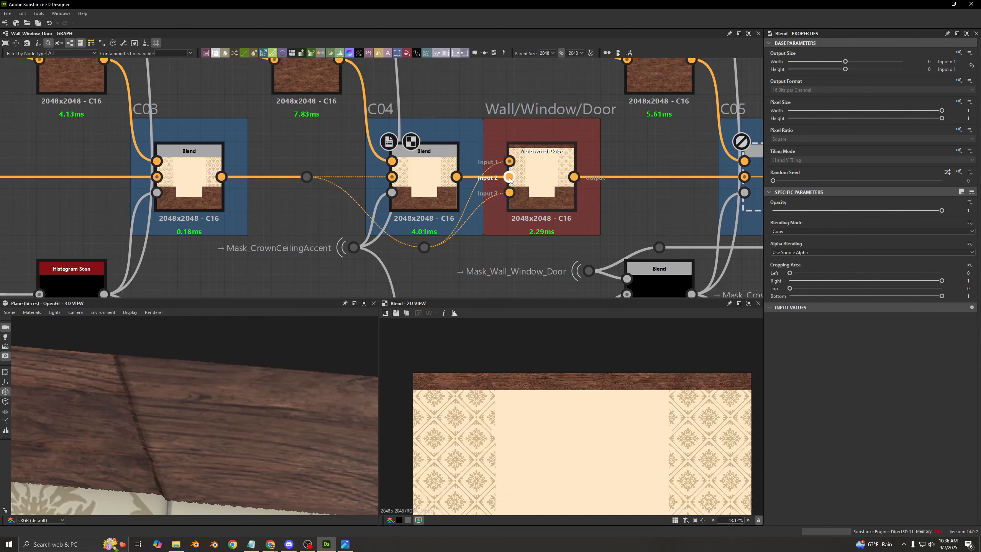
left_click(543, 174)
scroll(544, 174, "down", 3)
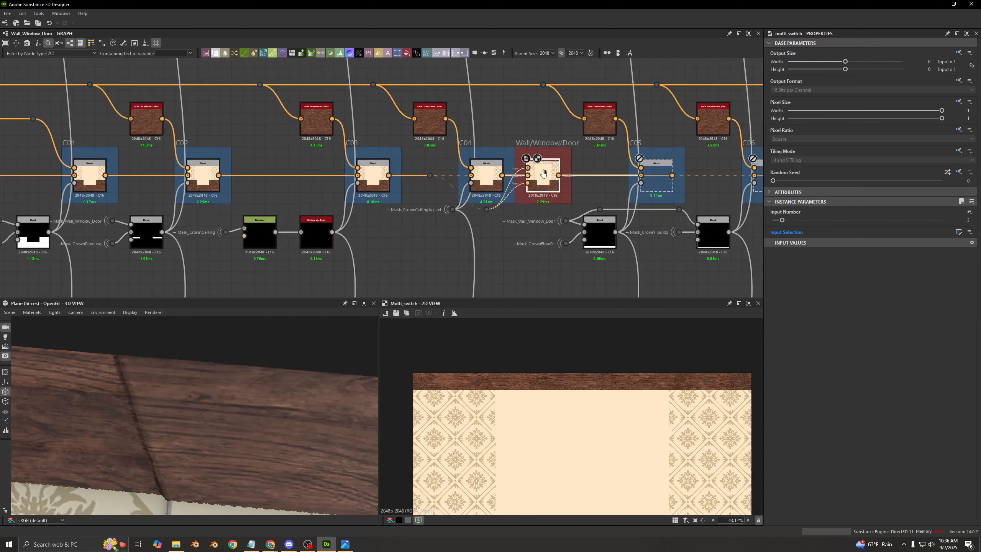
- Enable the C05 Blend that follows the Wall/Window/Door switch
middle_click_drag(543, 173, 436, 128)
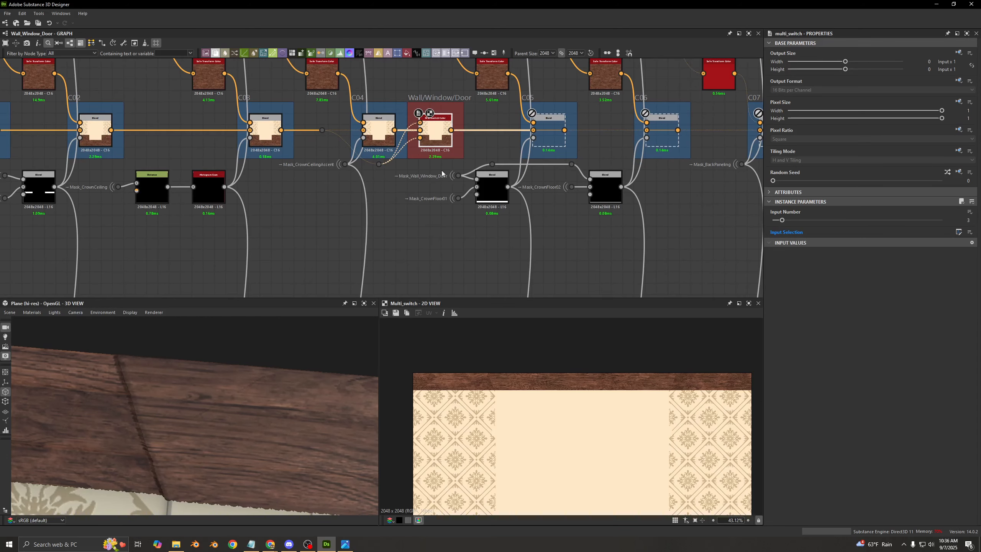
left_click(454, 266)
middle_click_drag(454, 265, 449, 245)
middle_click_drag(407, 159, 354, 232)
left_click(484, 195)
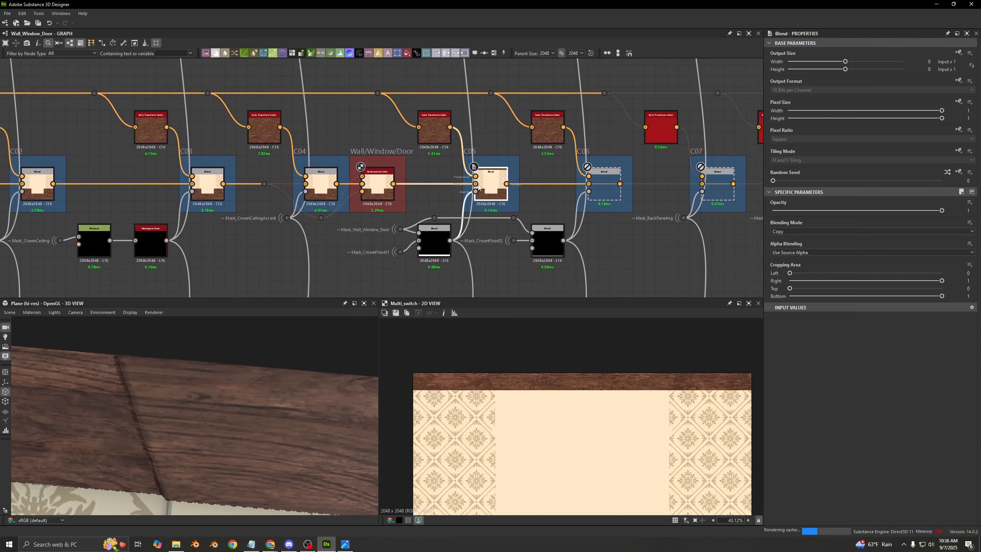
scroll(378, 197, "up", 3)
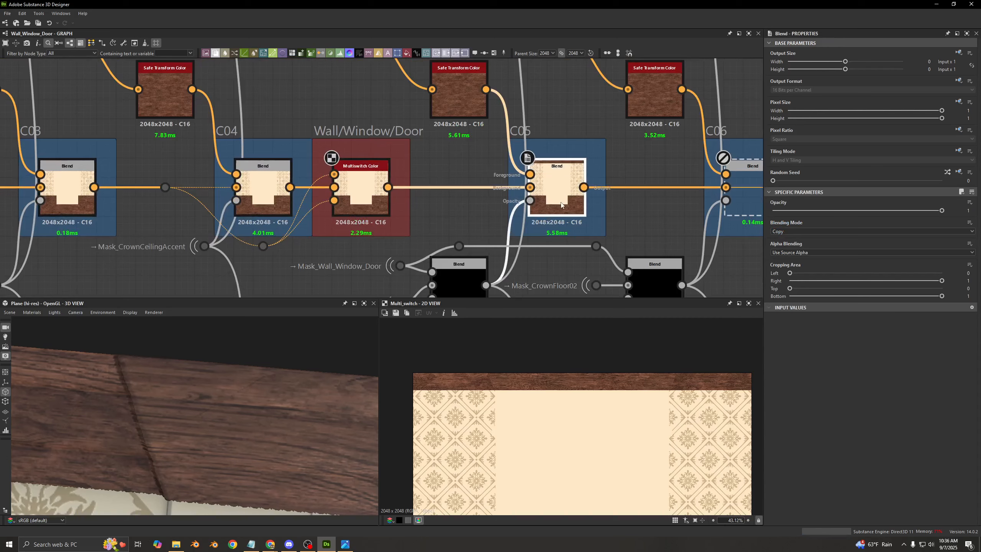
- Preview the whole Subtract Blend mask that drives the C05 Blend's opacity
middle_click_drag(378, 197, 353, 105)
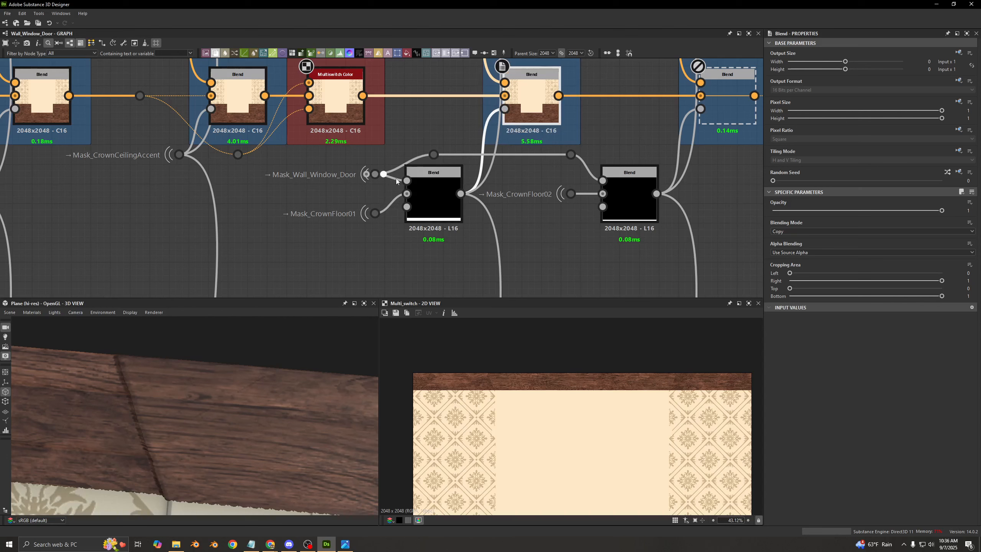
left_click(432, 188)
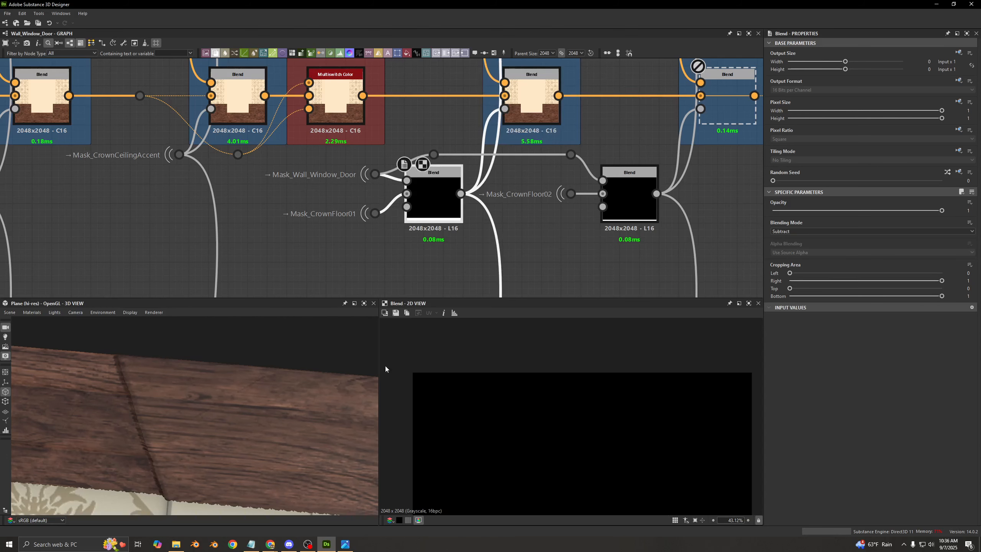
scroll(492, 404, "down", 6)
scroll(538, 437, "up", 1)
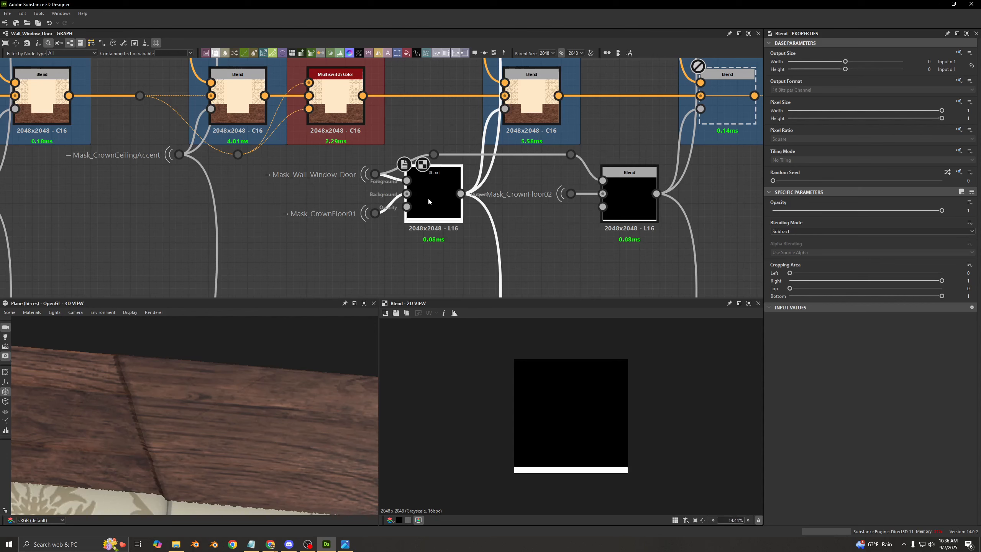
- Compare the C05 mask Blend's foreground and background inputs with its result, and show the graph's input parameters
middle_click_drag(448, 206, 413, 231)
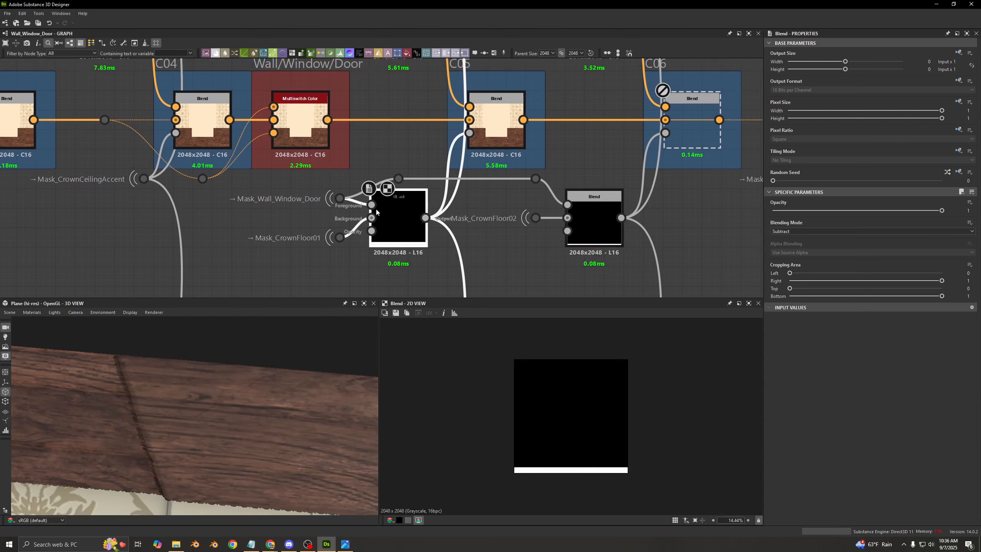
double_click(371, 204)
double_click(371, 218)
double_click(394, 228)
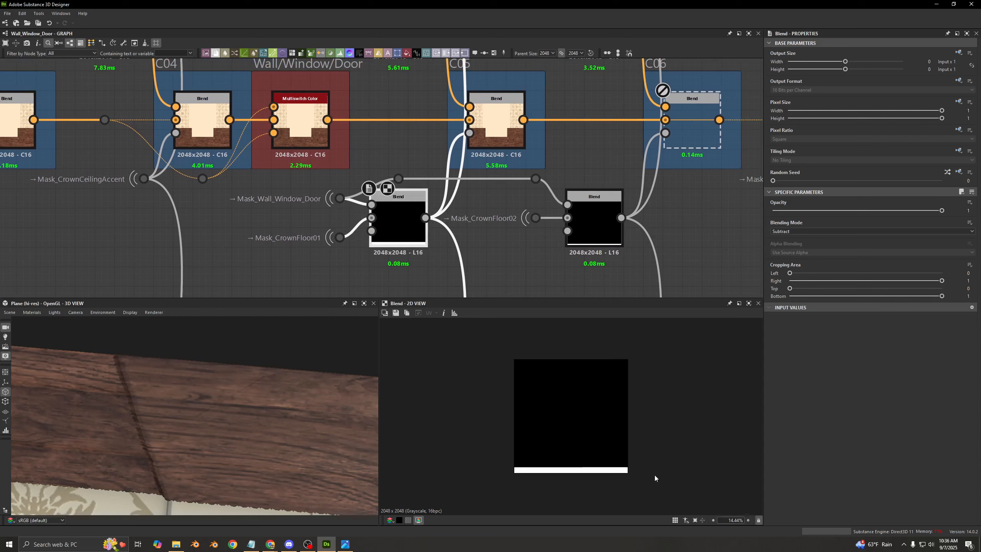
left_click(409, 277)
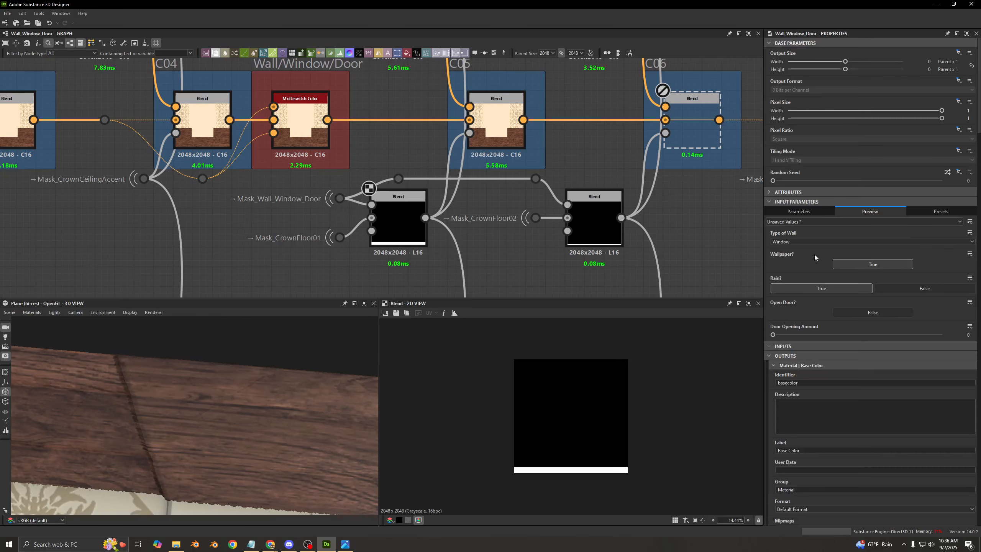
- Frame the lower wall in the 3D preview and set Type of Wall to Door
left_click(784, 241)
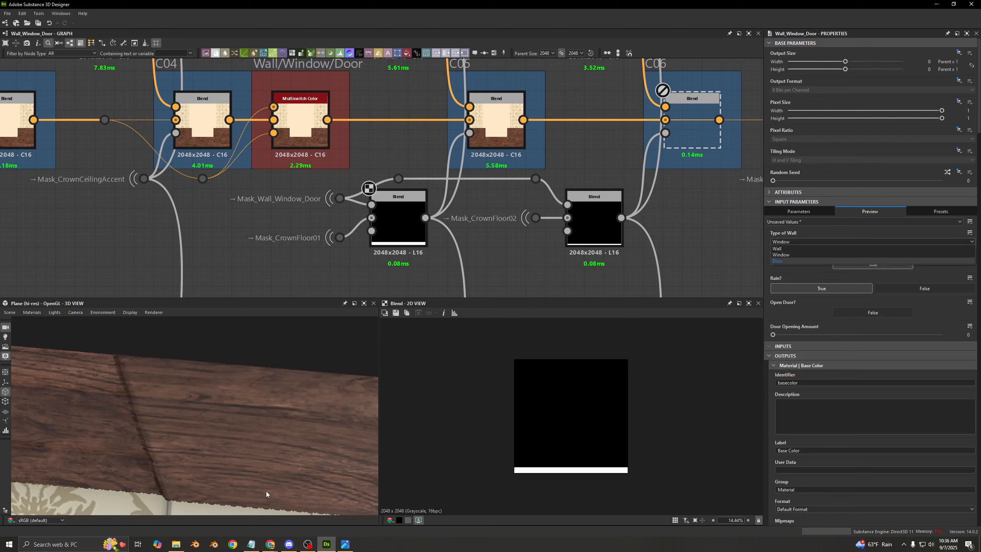
left_click(253, 430)
scroll(253, 430, "down", 10)
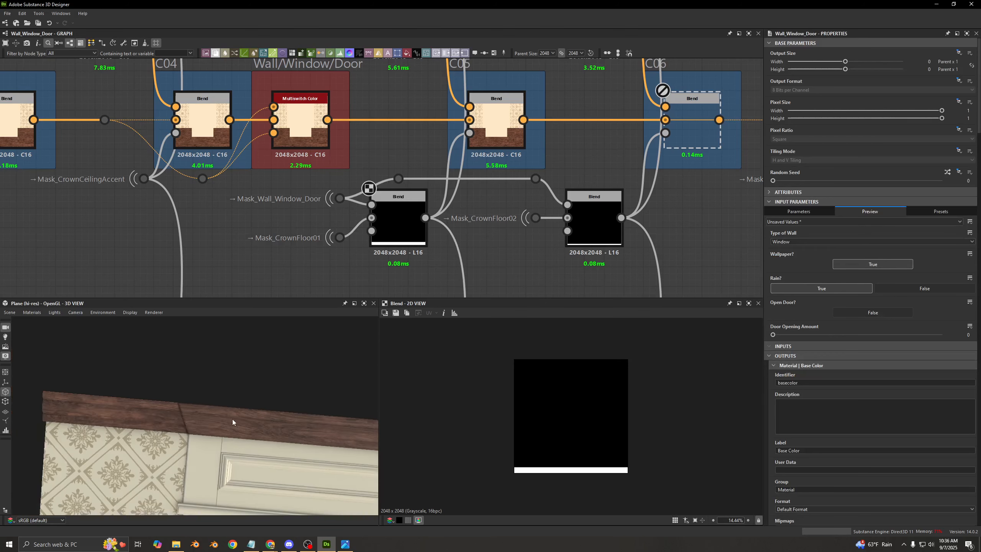
left_click_drag(248, 460, 81, 453)
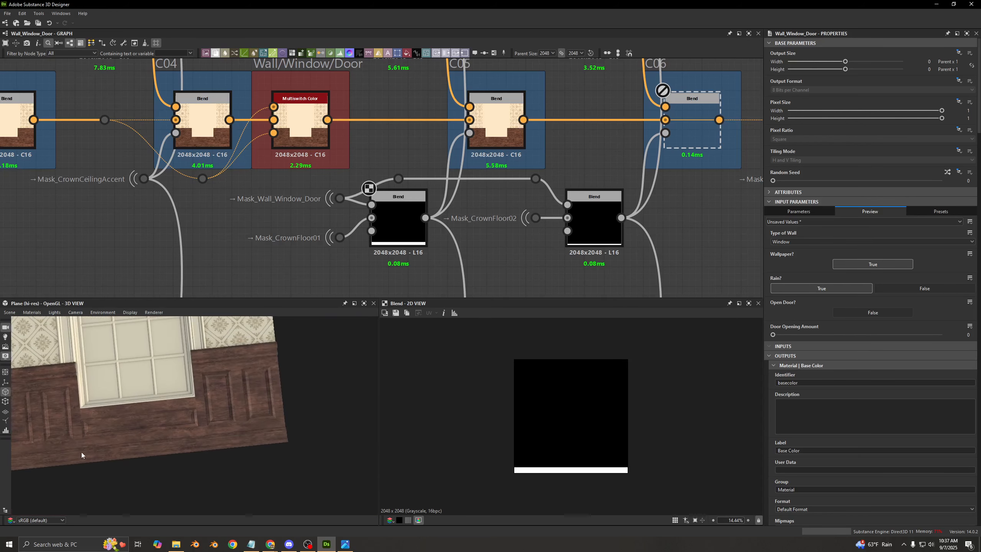
left_click(816, 239)
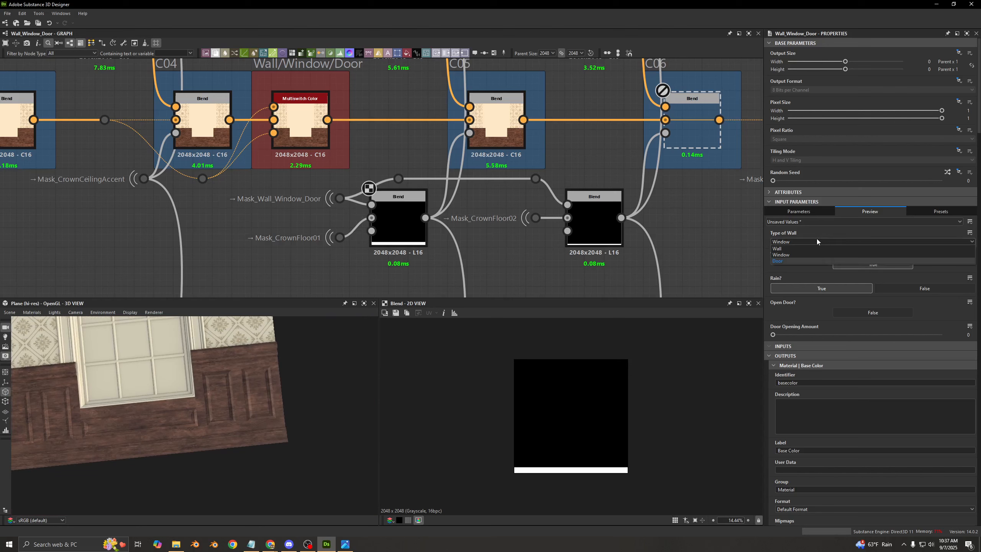
left_click(789, 262)
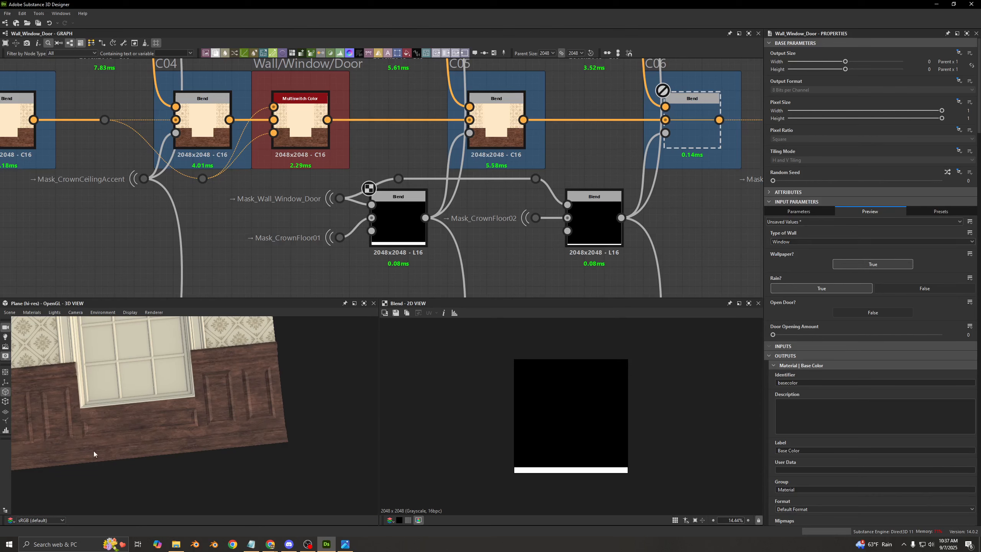
- Preview the Mask_Wall_Window_Door input, and check the Subtract Blend that cuts it out of the Mask_CrownFloor01 strip
left_click(347, 200)
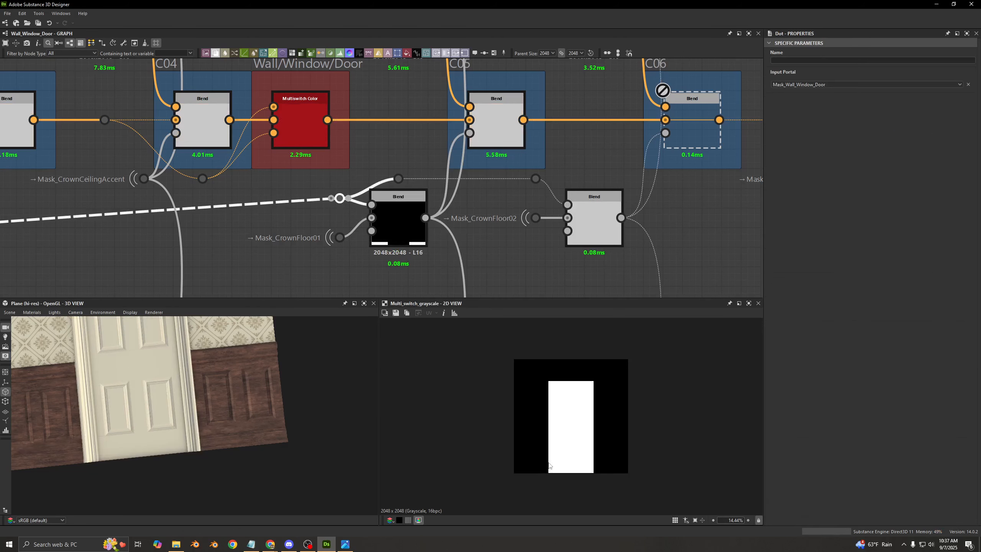
left_click(385, 219)
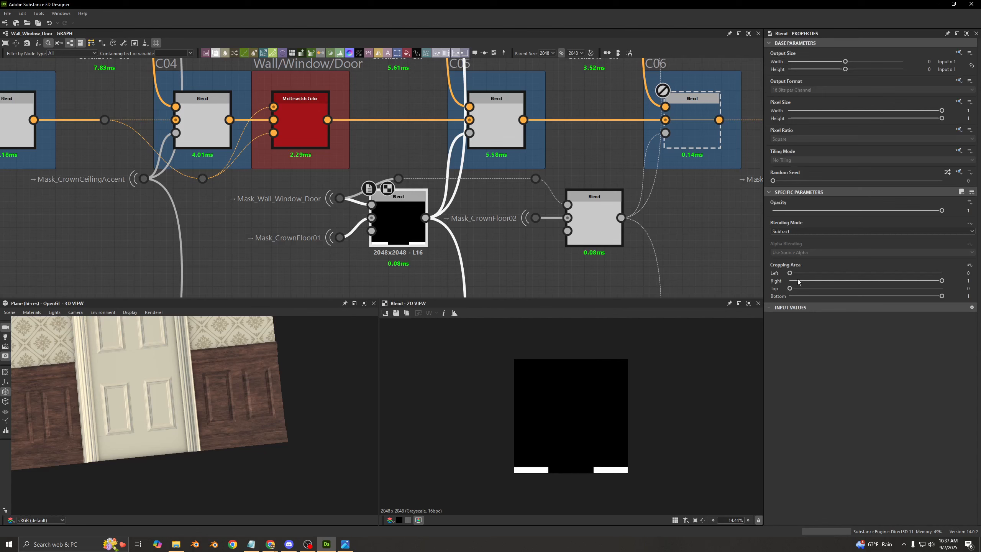
- Set the graph's Type of Wall back to Window
left_click(424, 286)
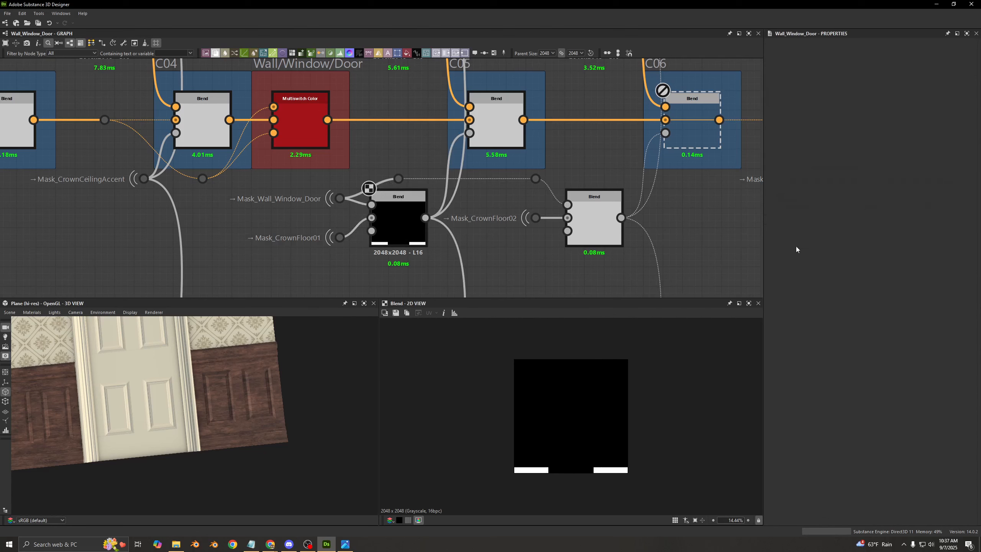
left_click(783, 242)
left_click(789, 249)
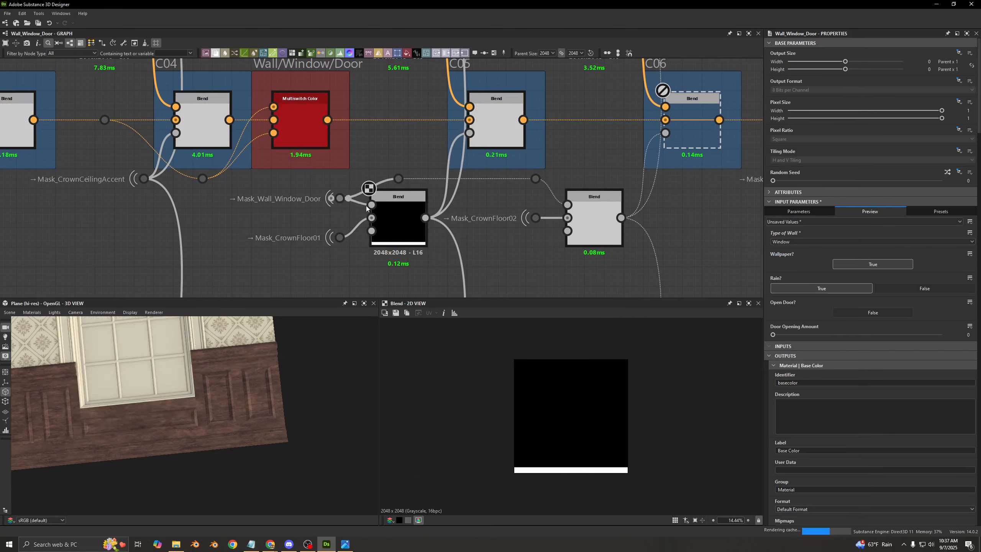
- Preview the C05 Blend's output close up at the floor crown, toggling the node off and on to compare
left_click(389, 220)
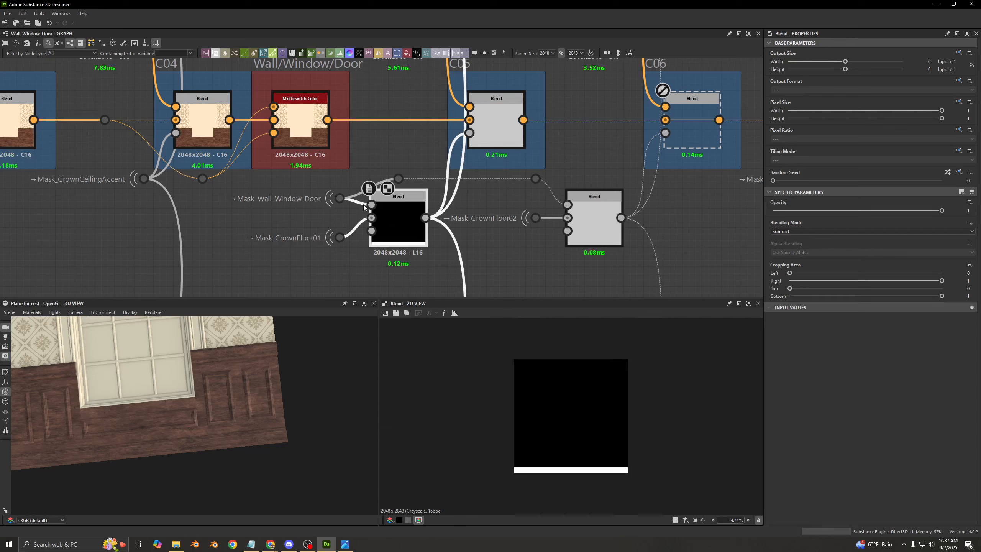
left_click(496, 127)
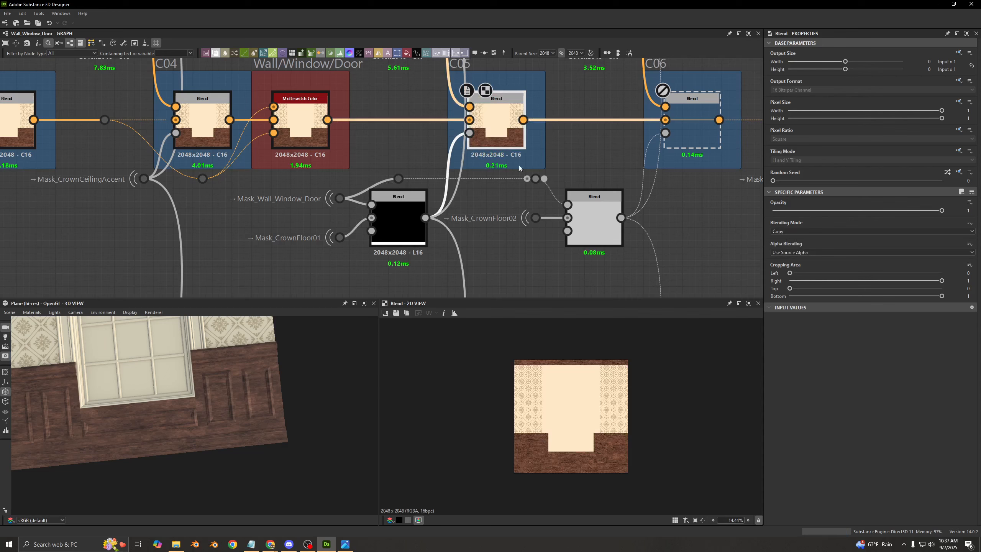
double_click(497, 121)
scroll(573, 460, "up", 5)
middle_click_drag(573, 483, 572, 355)
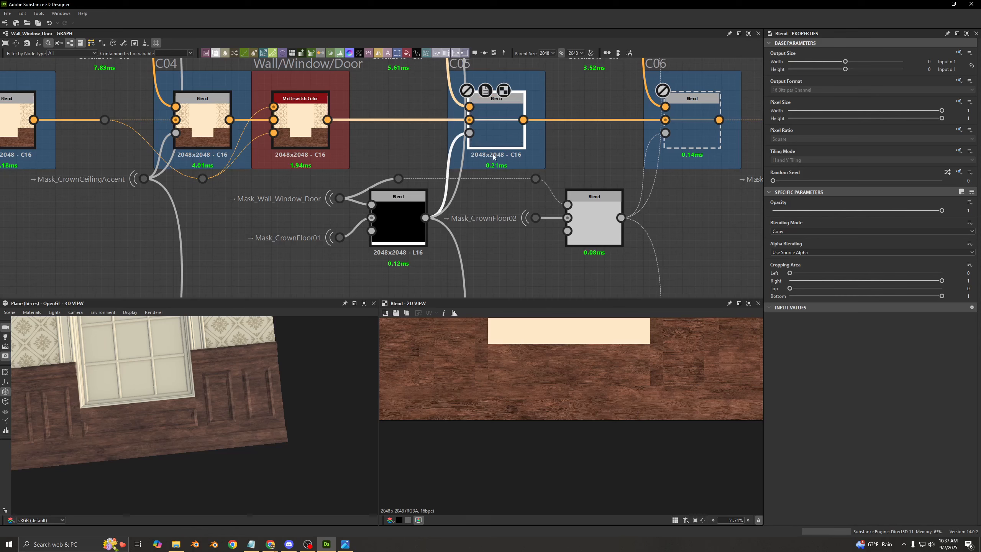
scroll(489, 166, "down", 4)
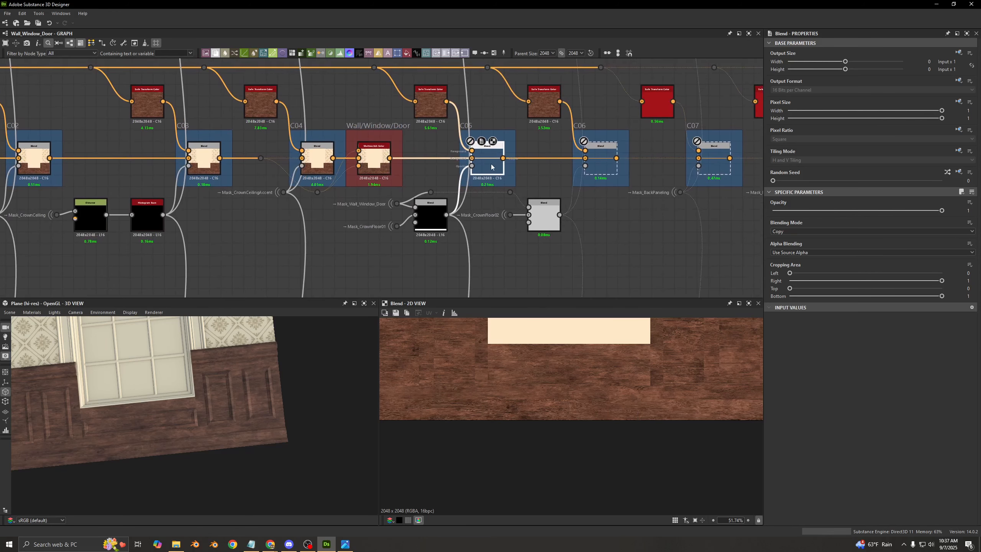
key("shift+d")
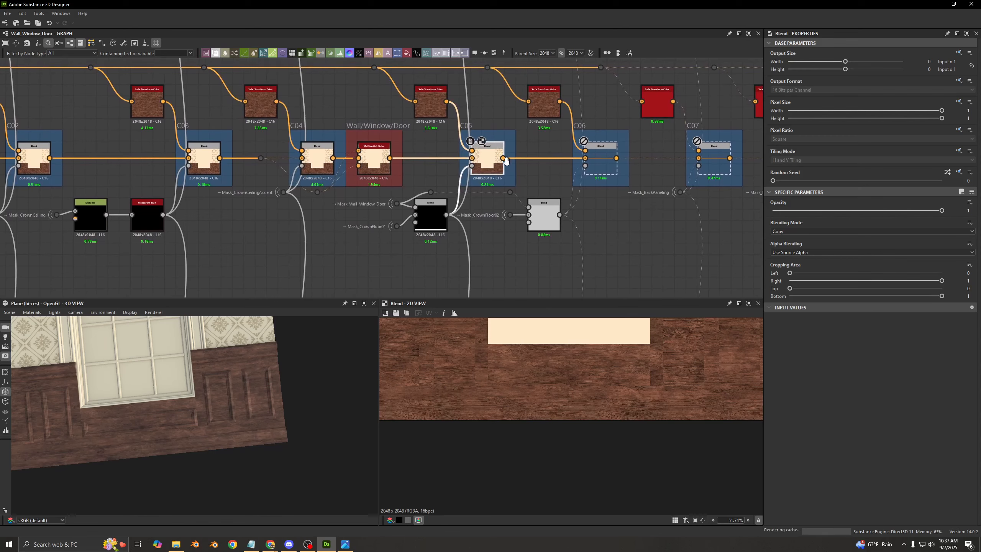
- Enable the C06 Blend that follows C05
middle_click_drag(506, 160, 439, 173)
double_click(535, 175)
key("shift+d")
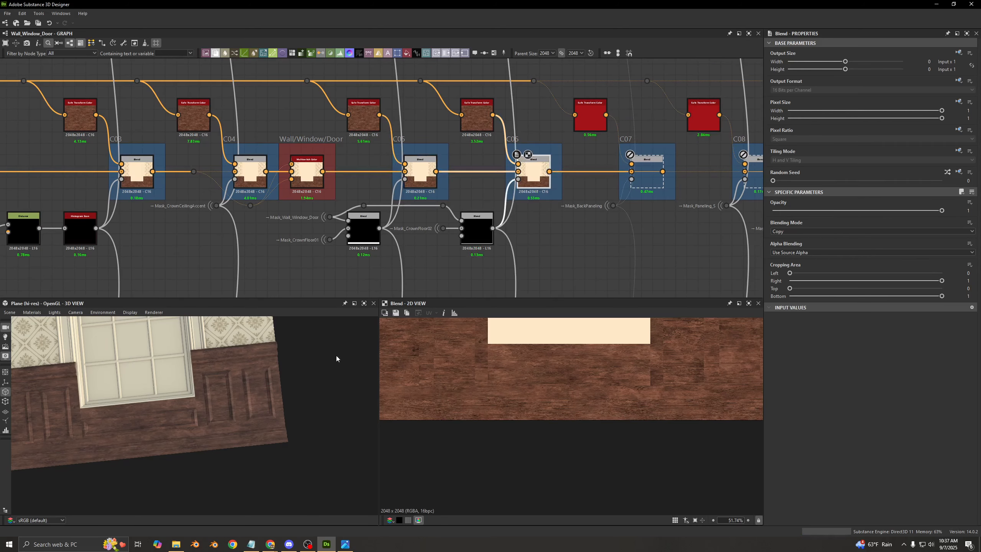
- Preview the Subtract Blend mask driving C06's opacity, and examine the matching floor strip on the 3D wall
left_click_drag(335, 357, 254, 395)
double_click(477, 228)
scroll(561, 395, "down", 3)
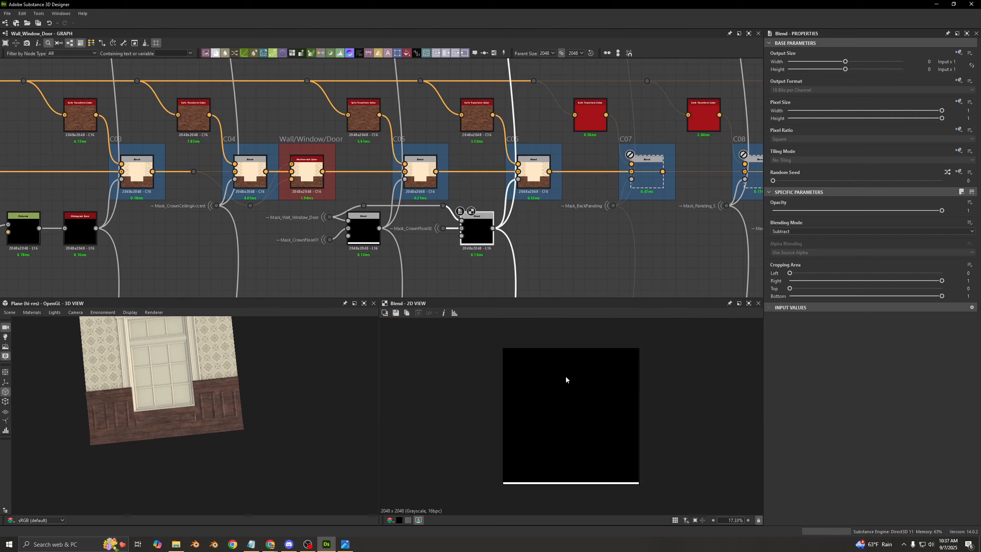
scroll(565, 378, "up", 2)
scroll(168, 417, "up", 4)
middle_click_drag(149, 452, 174, 422)
scroll(174, 422, "up", 3)
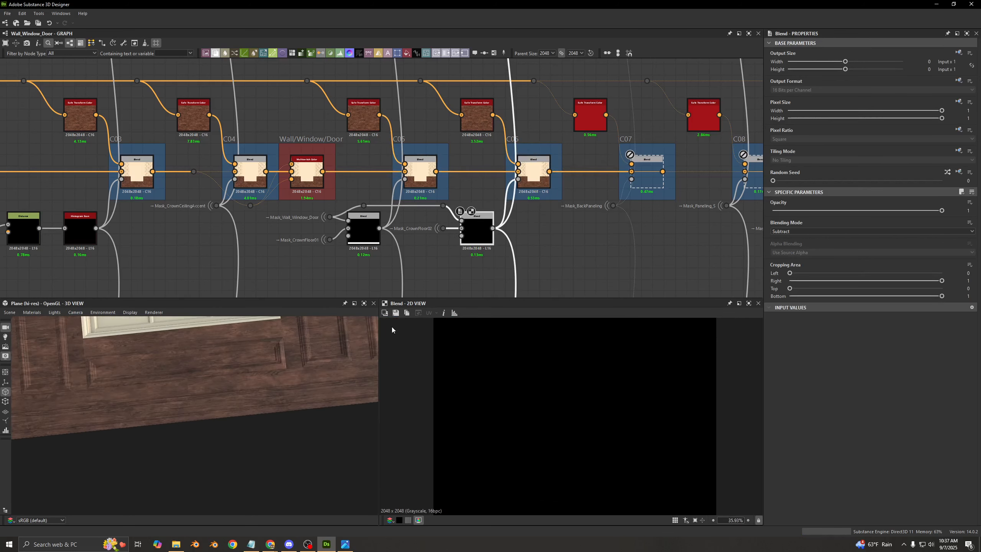
- Compare the C06 Blend's output with its Mask_CrownFloor02 Subtract Blend, viewing each as a whole
double_click(538, 178)
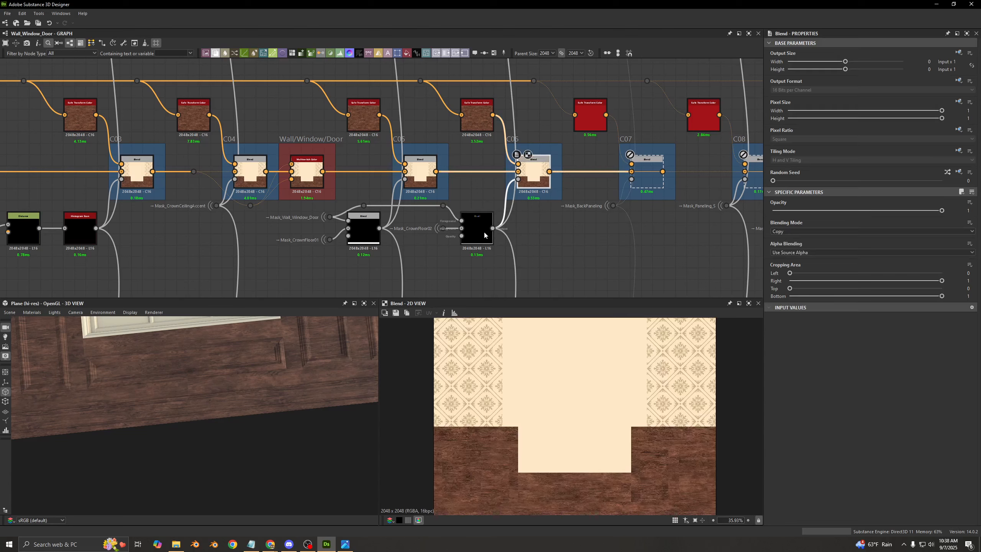
left_click(483, 230)
scroll(442, 237, "up", 4)
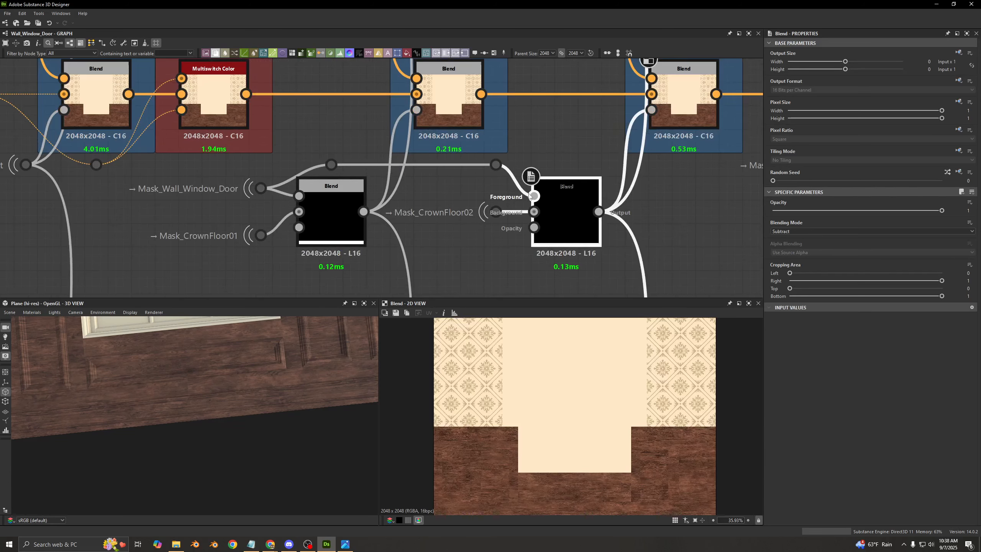
middle_click_drag(573, 227, 457, 235)
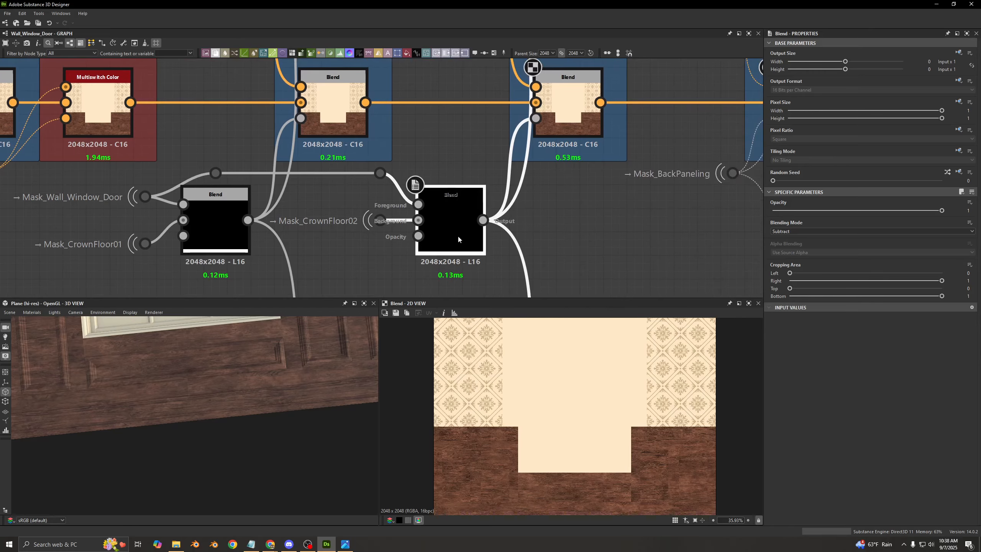
double_click(457, 235)
middle_click_drag(417, 168, 407, 230)
scroll(407, 230, "down", 2)
key("f")
scroll(623, 371, "down", 1)
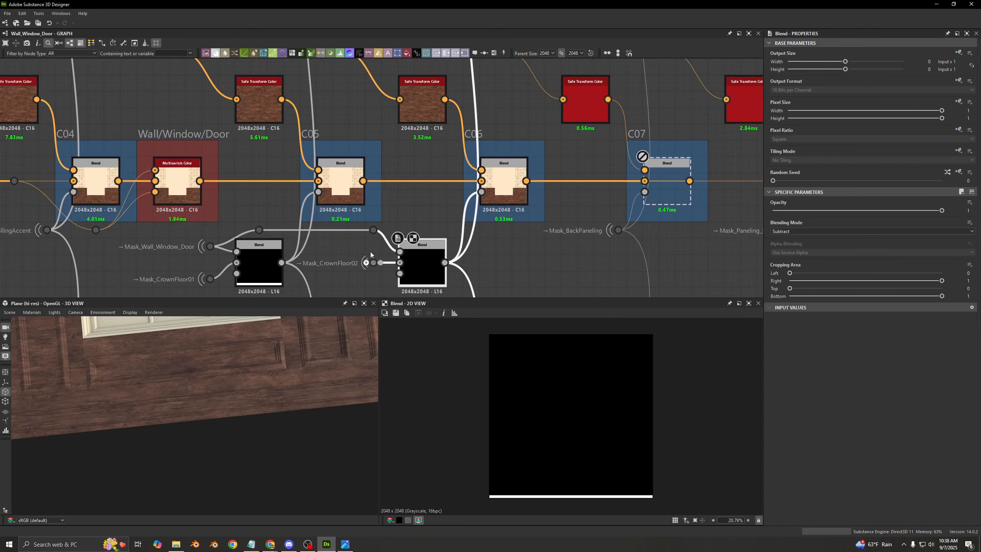
double_click(516, 185)
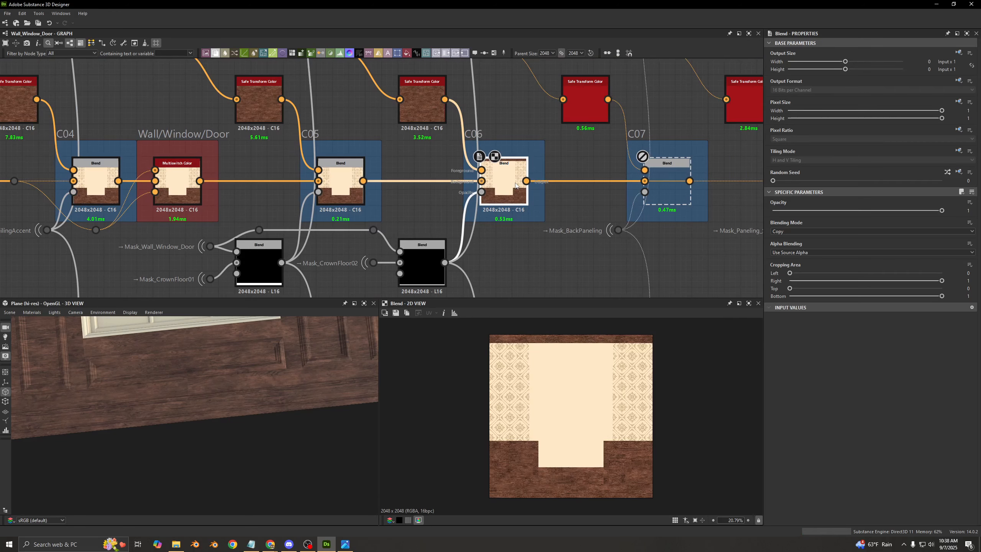
- Enable the C07 Blend and preview its output with the back paneling wood
middle_click_drag(509, 195, 442, 242)
left_click(350, 165)
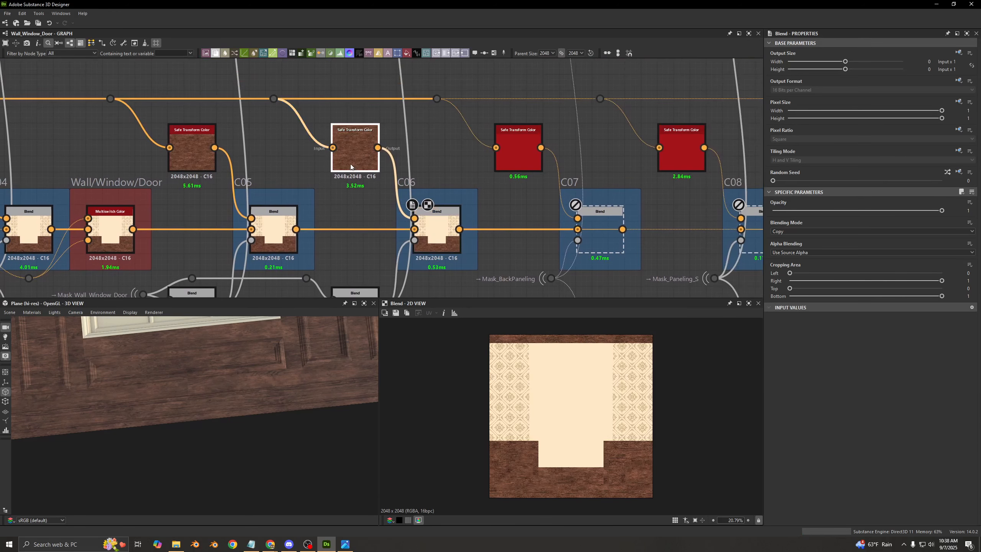
middle_click_drag(443, 166, 328, 137)
left_click(403, 124)
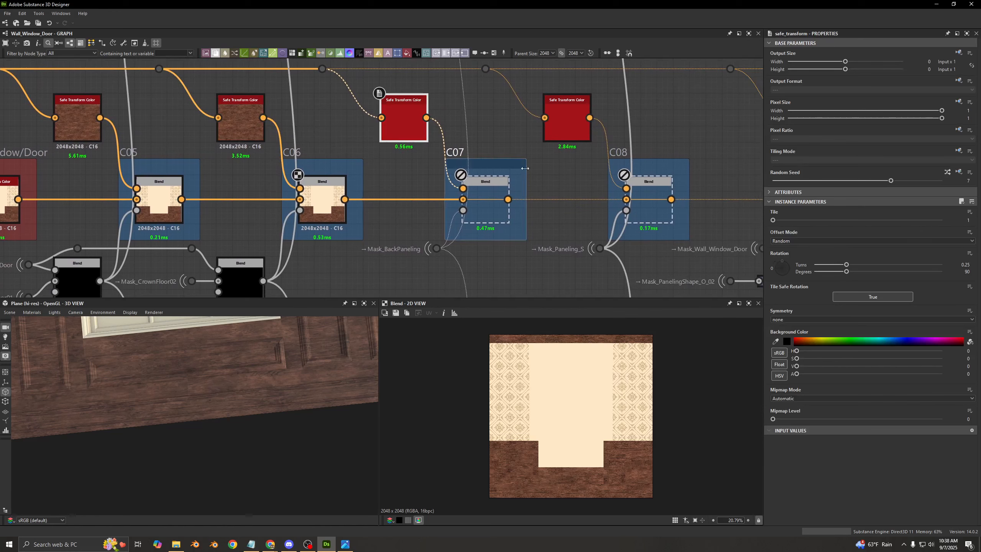
double_click(492, 208)
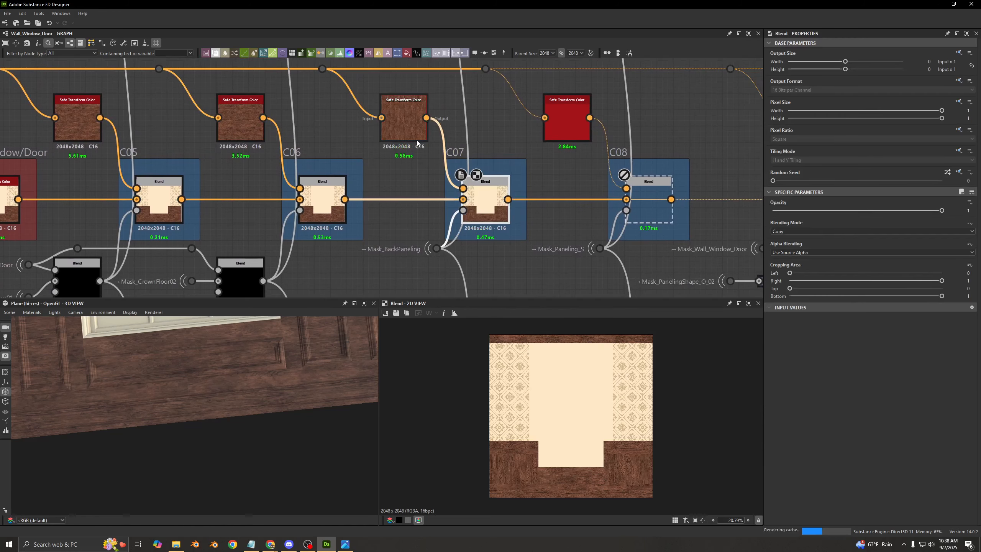
left_click(485, 193)
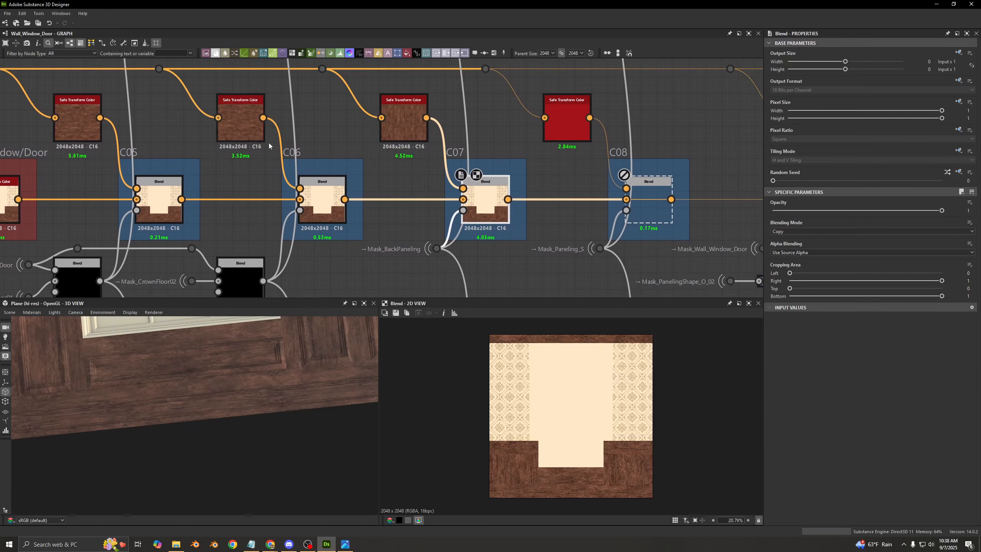
- Compare the Safe Transform Color nodes feeding C06 and C07, and preview C07's rotated wood with its rotation settings
middle_click_drag(268, 145, 333, 150)
scroll(474, 154, "up", 1)
scroll(380, 166, "up", 4)
scroll(618, 121, "down", 1)
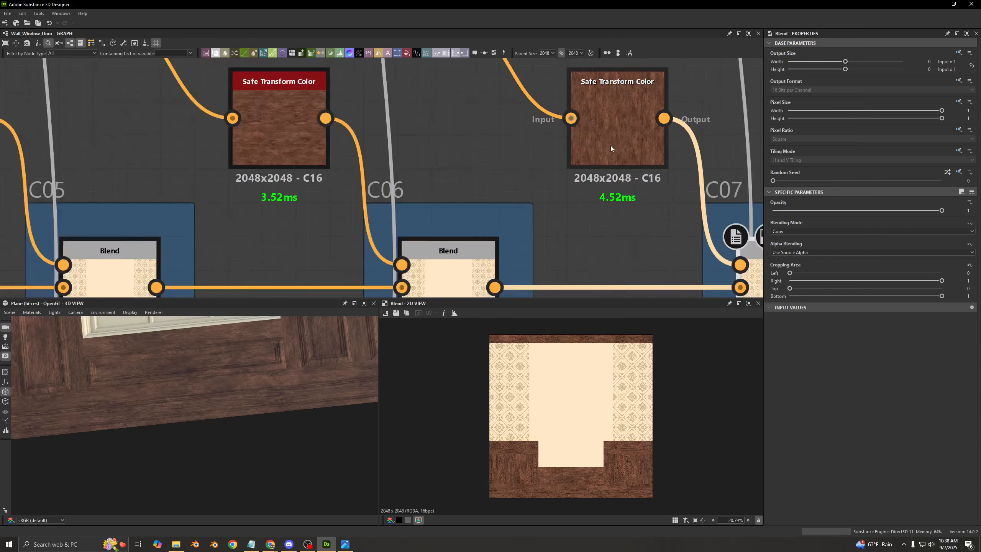
scroll(497, 142, "down", 4)
middle_click_drag(547, 146, 418, 145)
double_click(419, 146)
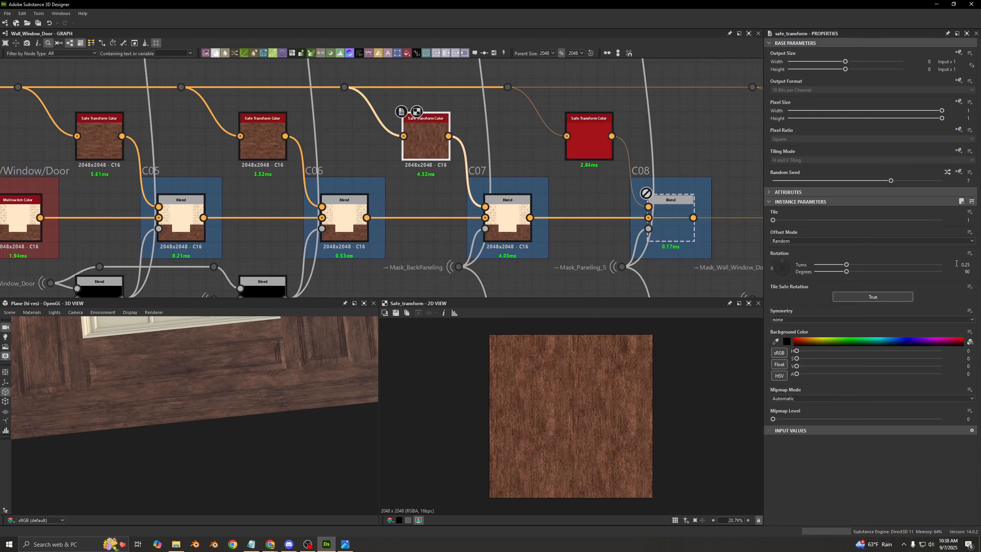
scroll(582, 204, "down", 1)
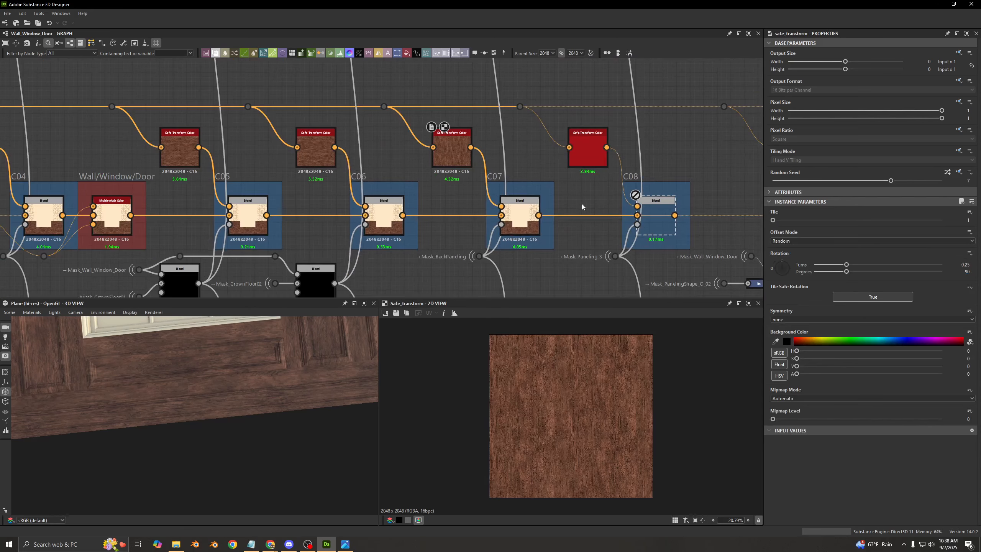
- Preview the C07 Blend's output and its opacity mask, and frame the matching panels on the 3D wall
middle_click_drag(564, 199, 532, 184)
double_click(498, 213)
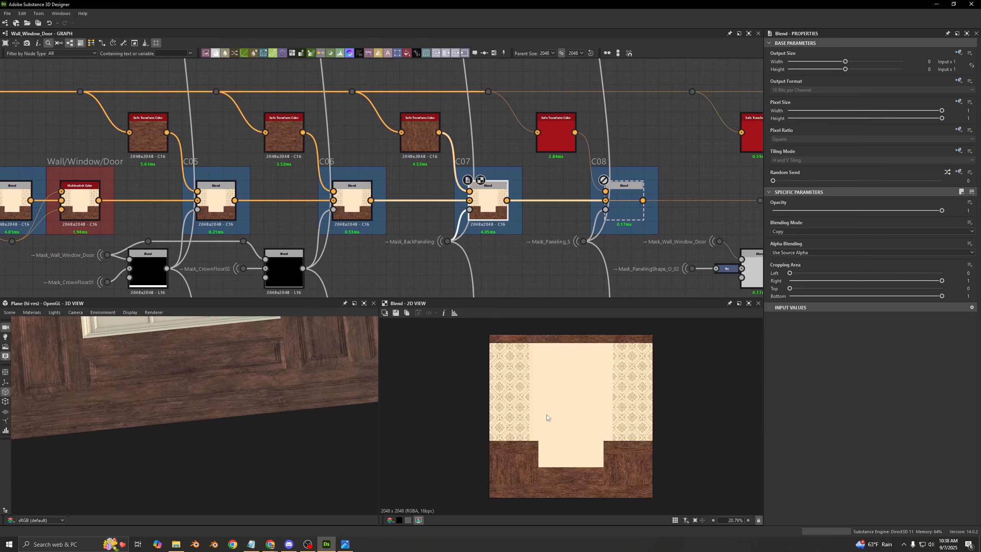
left_click(470, 209)
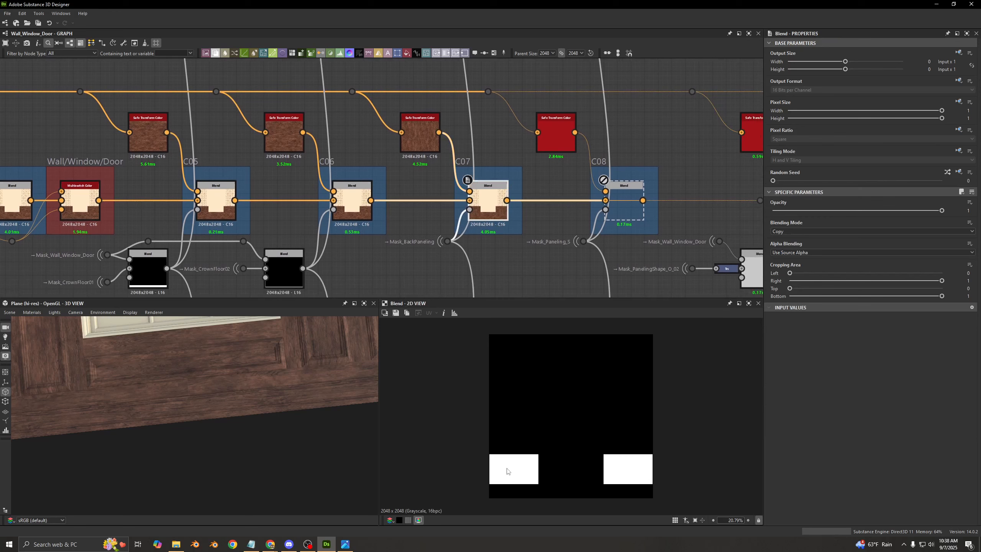
middle_click_drag(162, 406, 218, 418)
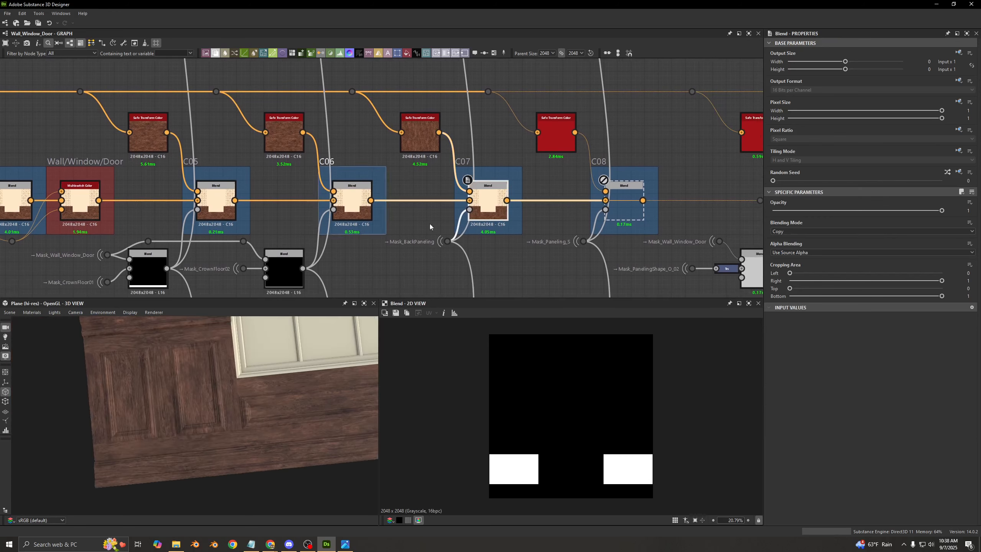
- Toggle the C07 Blend off and on to compare the back panels, and preview its Mask_BackPaneling input
left_click(486, 205)
key("shift+d")
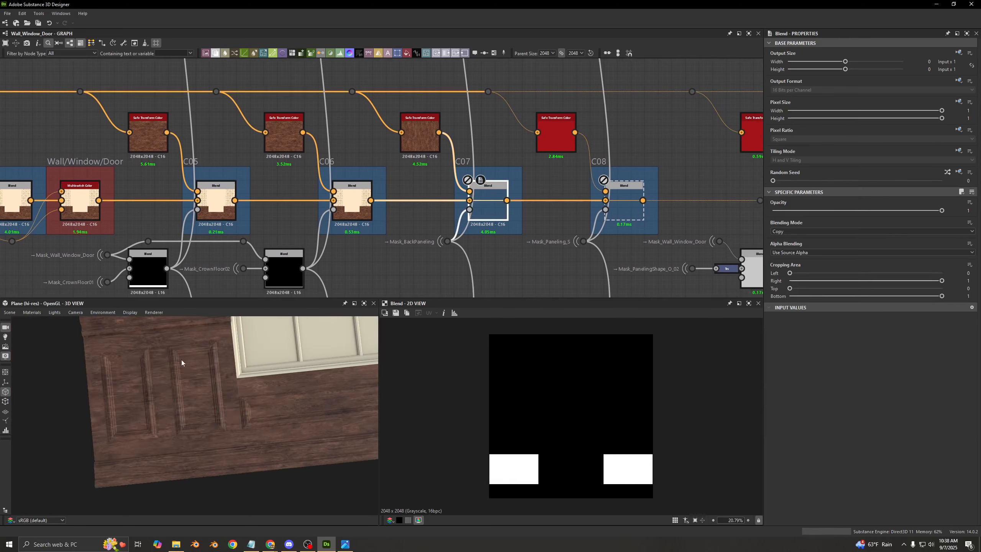
double_click(482, 202)
key("shift+d")
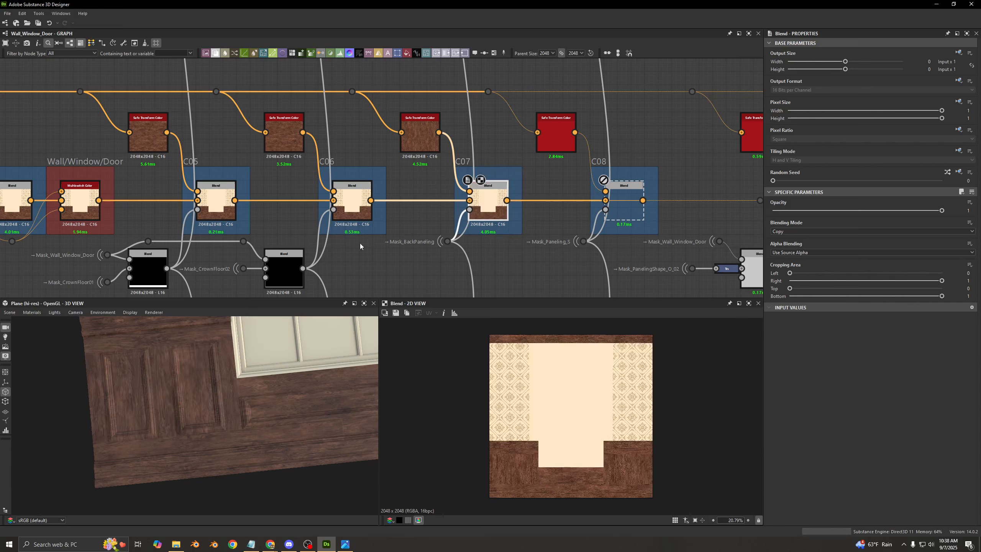
double_click(453, 241)
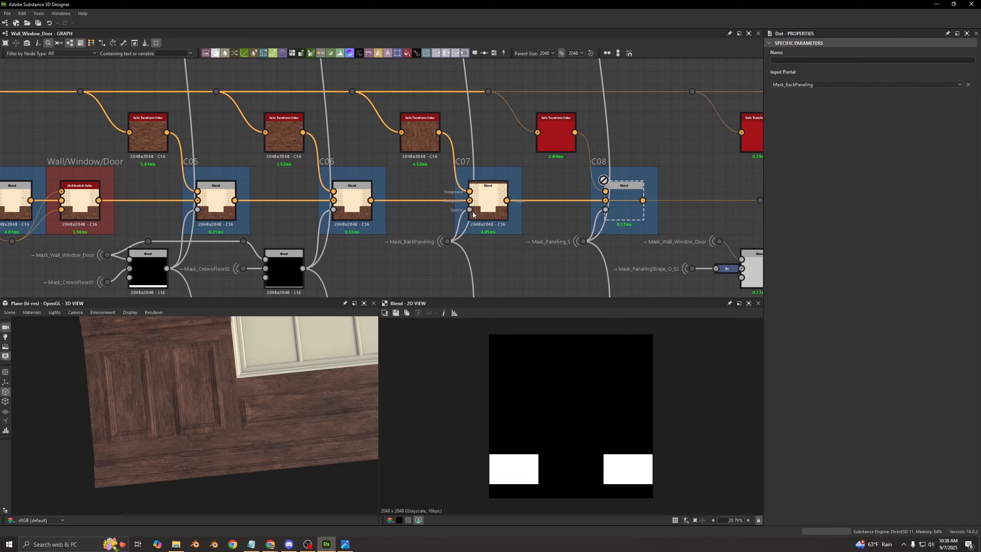
- Enable the C08 Blend, preview its output against C07's, and show the settings of the Safe Transform Color node feeding it
double_click(492, 213)
middle_click_drag(492, 211, 359, 210)
double_click(490, 208)
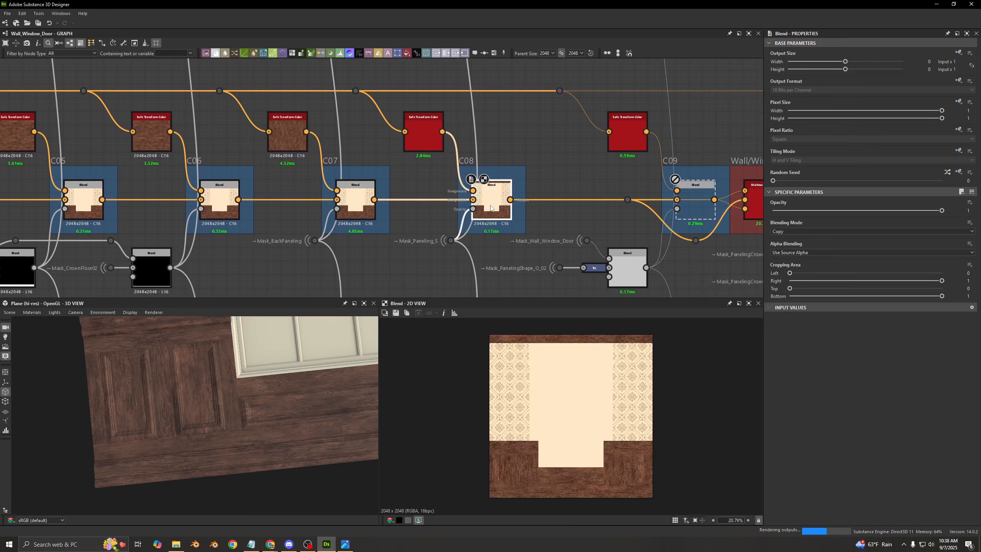
left_click(432, 146)
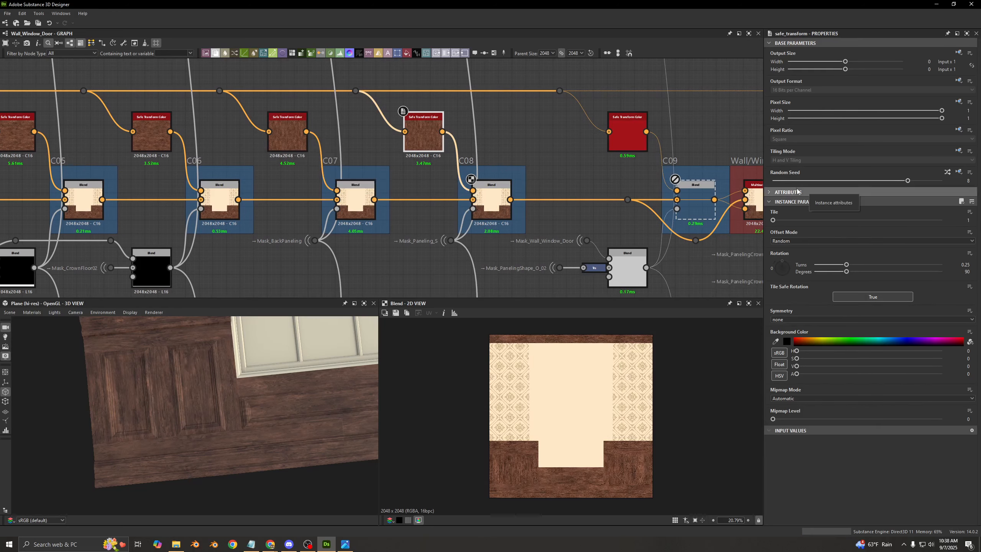
- Preview the C08 Blend's Mask_Paneling_S input and frame the matching inset panels on the 3D wall
left_click(491, 193)
scroll(406, 255, "up", 3)
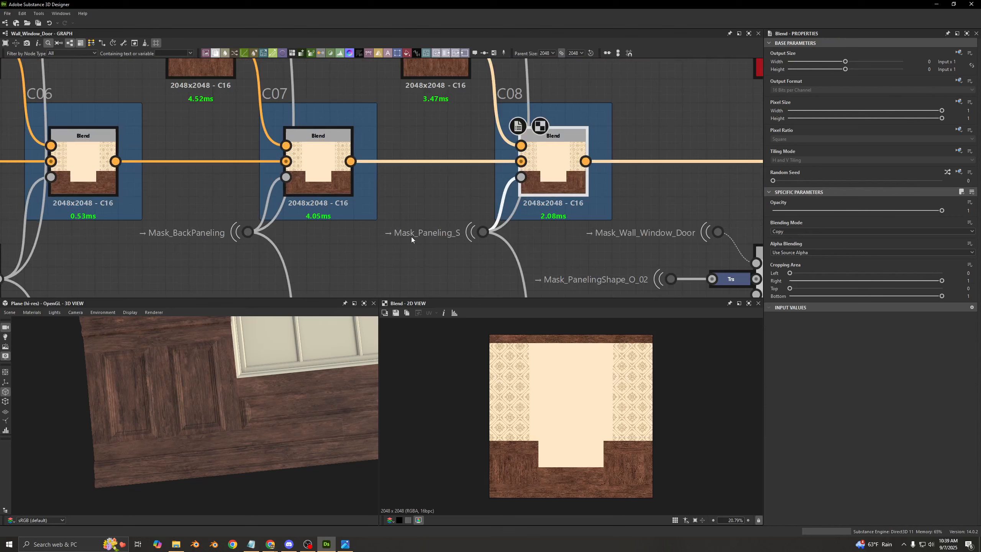
left_click(482, 232)
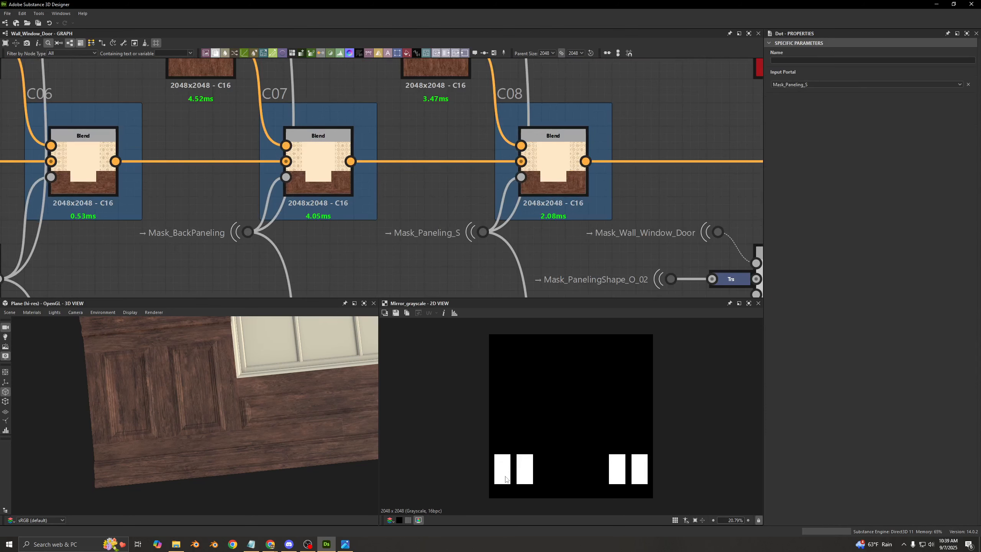
left_click_drag(128, 417, 175, 407)
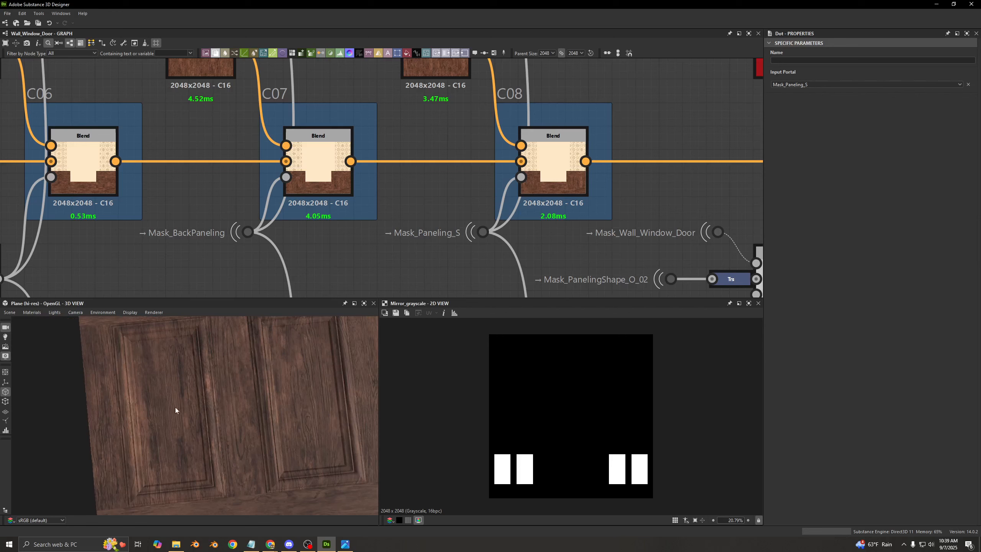
- Toggle the C08 Blend off and on to compare the inset panel's wood grain close up on the 3D wall
left_click(544, 184)
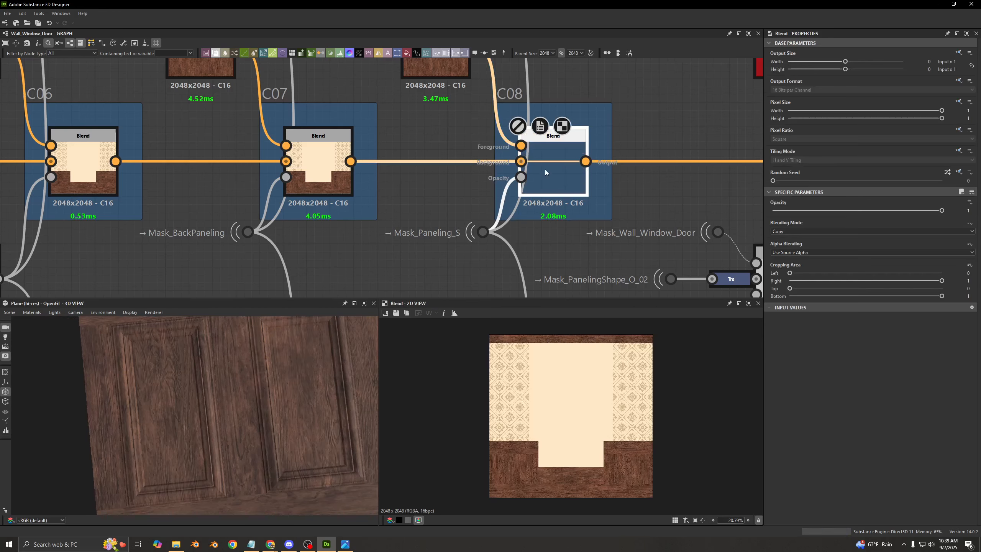
left_click_drag(155, 356, 152, 398)
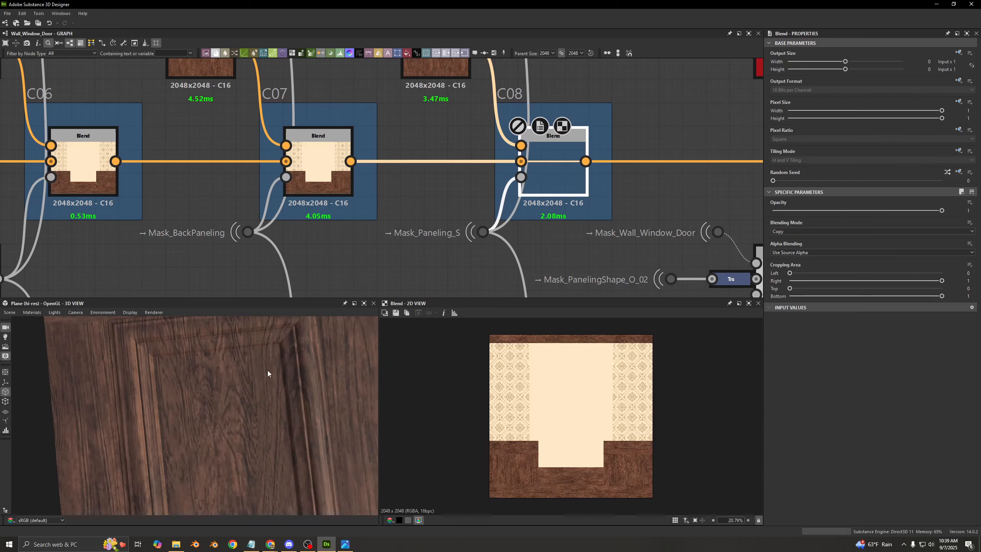
key("shift+d")
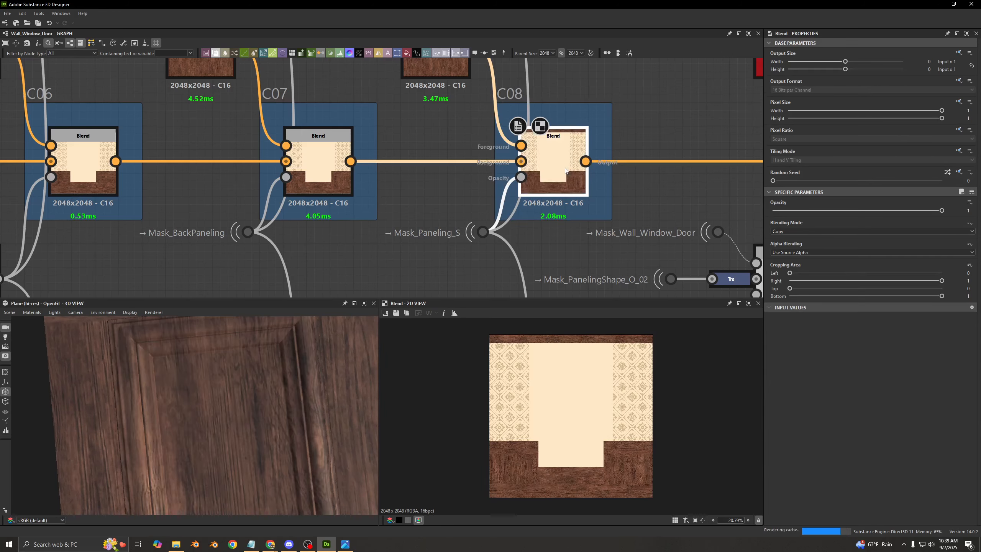
scroll(165, 371, "down", 3)
scroll(507, 215, "down", 3)
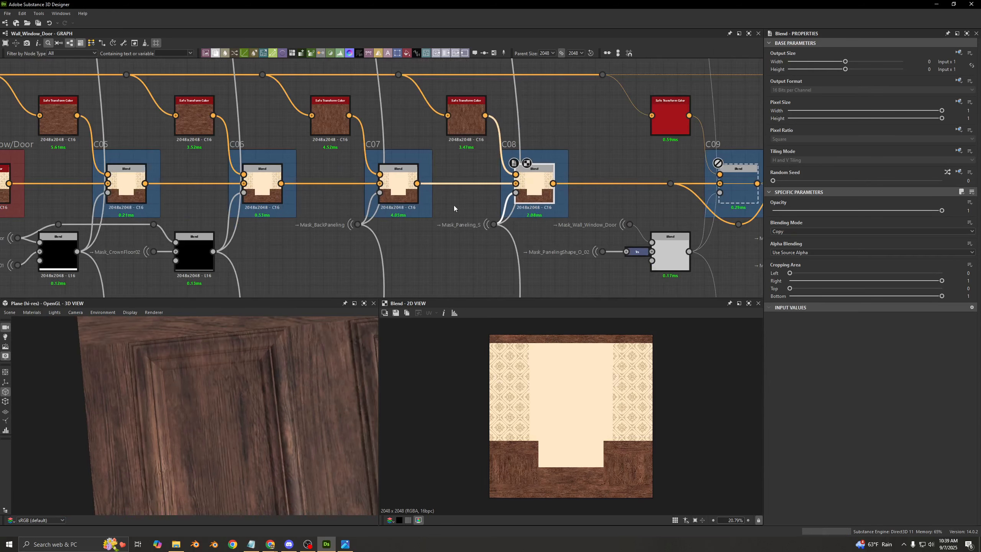
- Compare the 2D outputs of the C06, C07 and C08 Blends zoomed in on the wood paneling
double_click(399, 189)
left_click(538, 198)
scroll(507, 466, "up", 10)
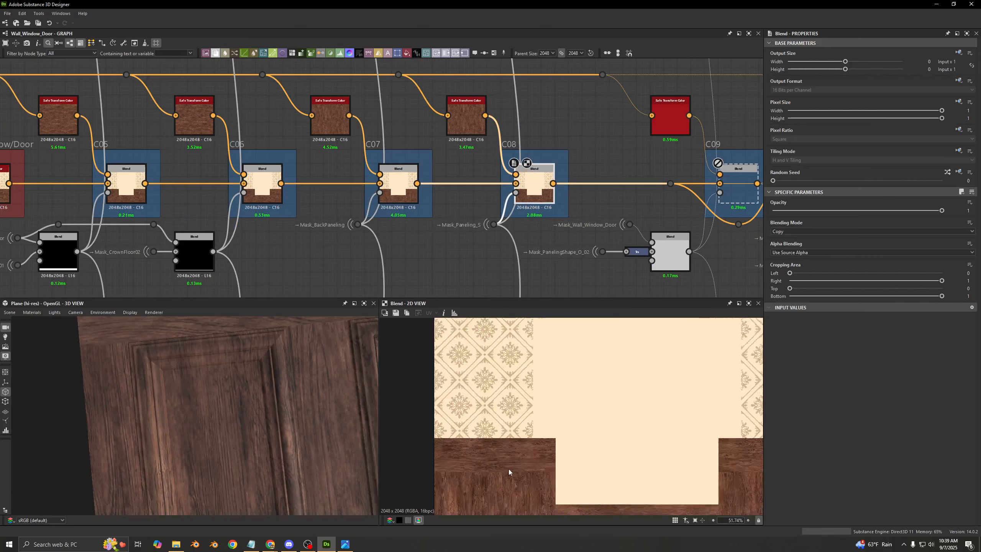
double_click(414, 195)
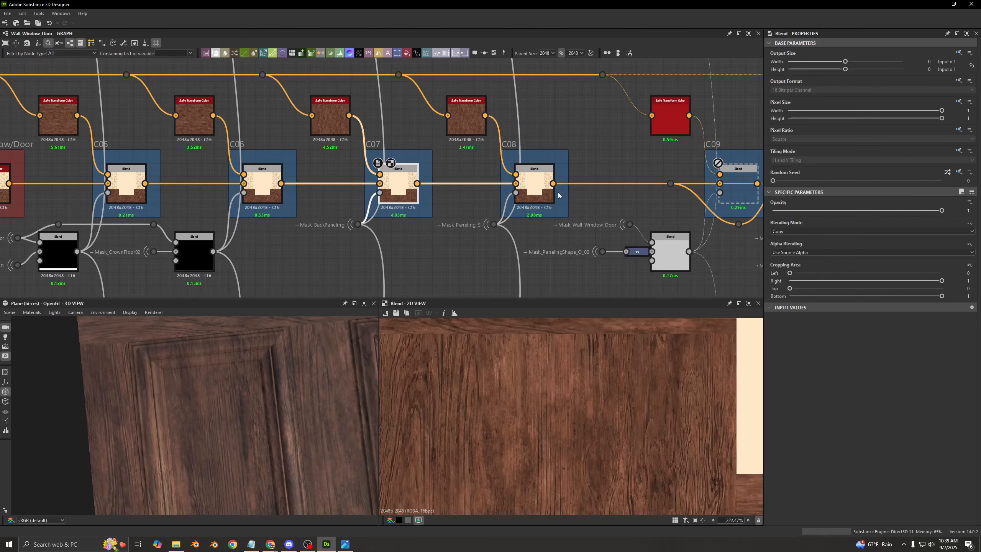
double_click(264, 193)
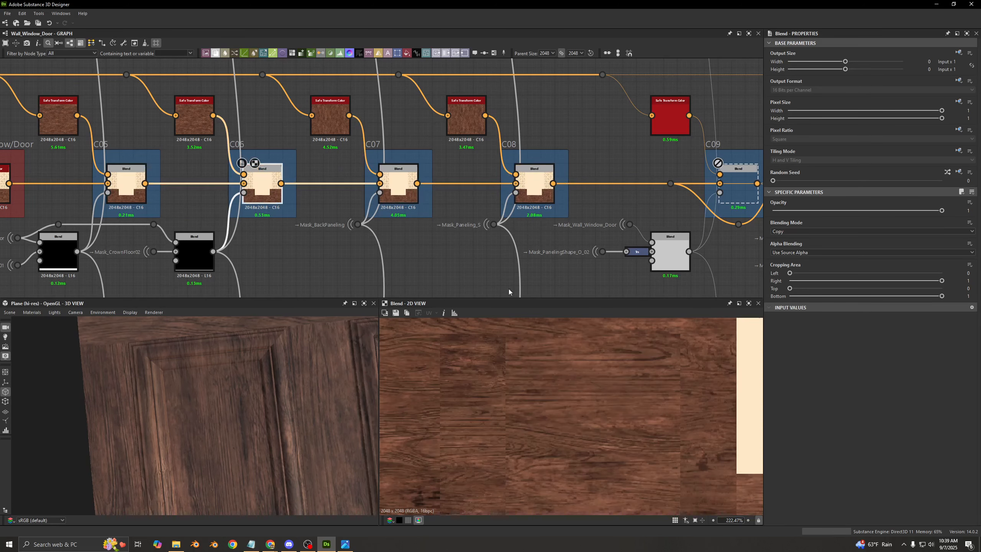
double_click(400, 193)
scroll(460, 370, "down", 4)
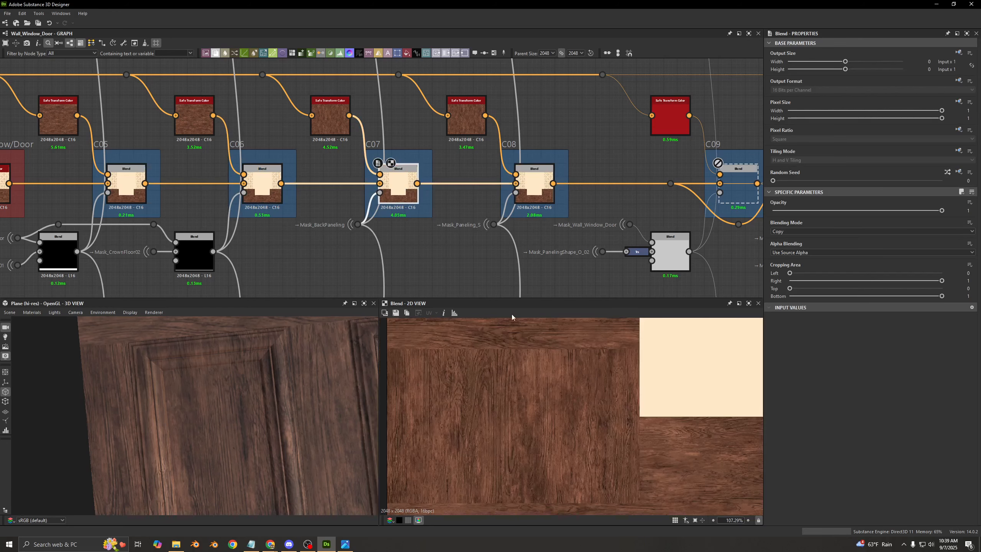
double_click(545, 201)
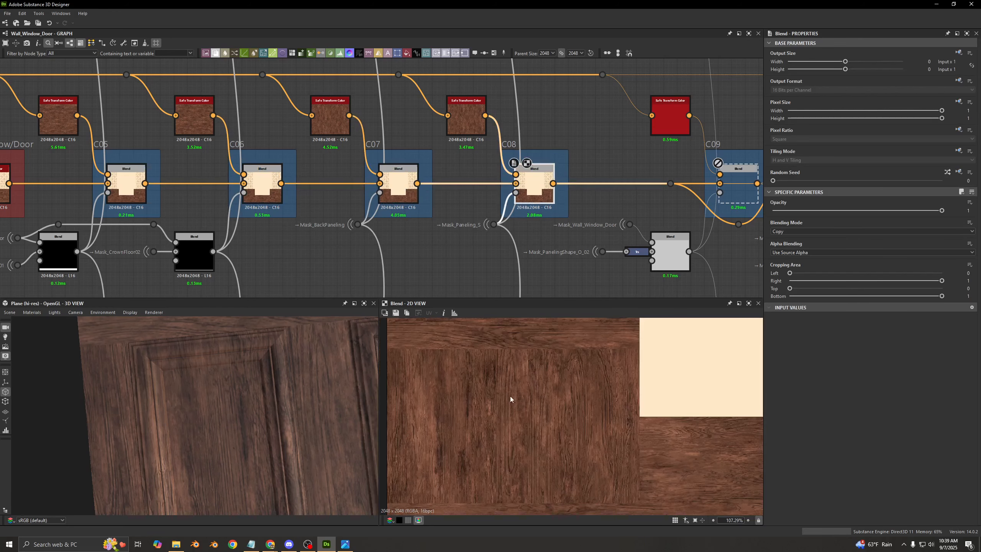
- Enable the C09 Blend, then preview its Safe Transform Color wood and the blended result below the window
middle_click_drag(547, 236, 292, 251)
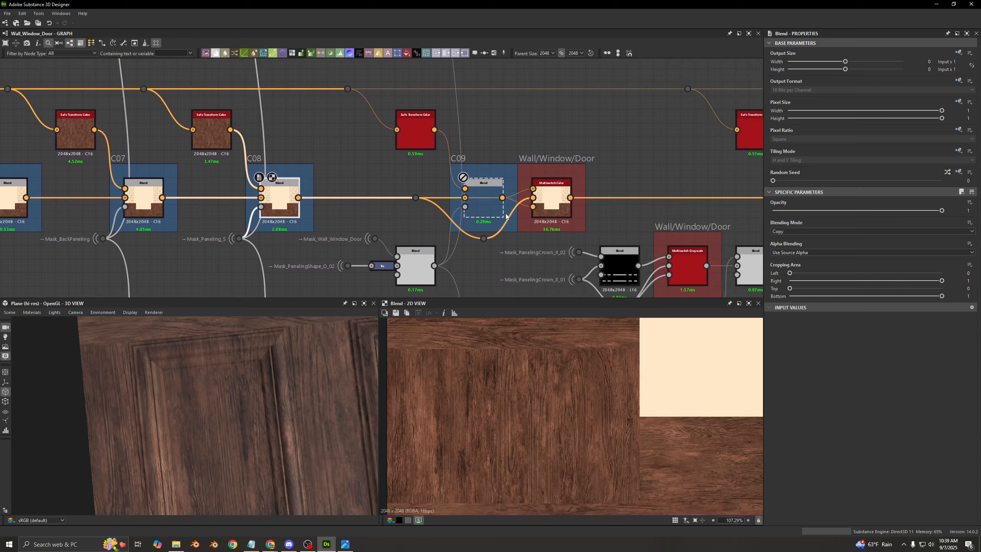
left_click(490, 215)
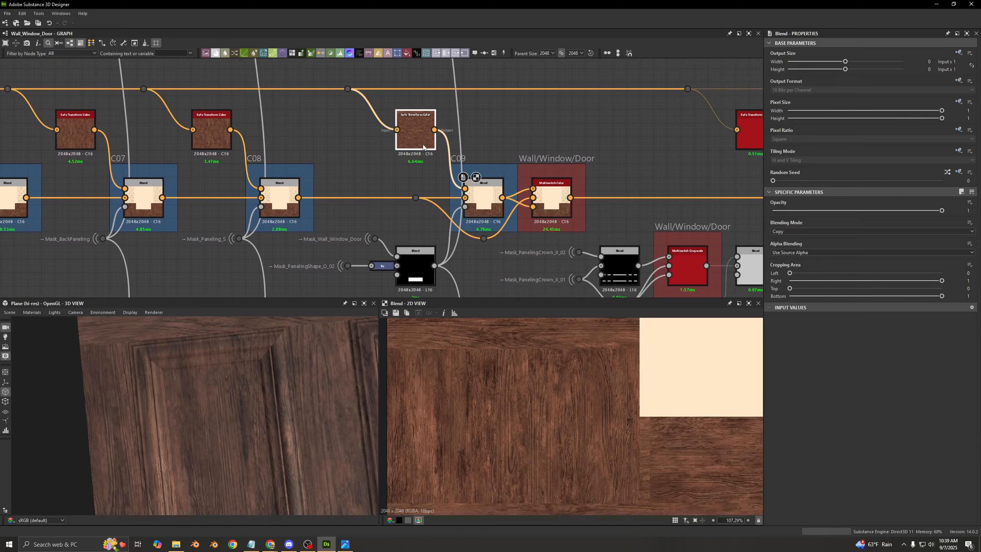
double_click(415, 132)
scroll(532, 383, "down", 6)
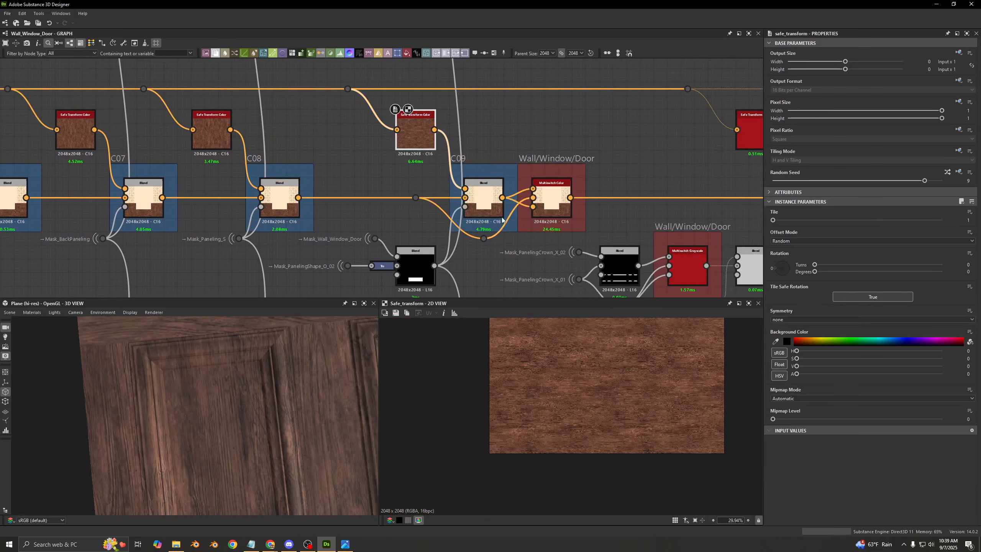
middle_click_drag(500, 218, 490, 197)
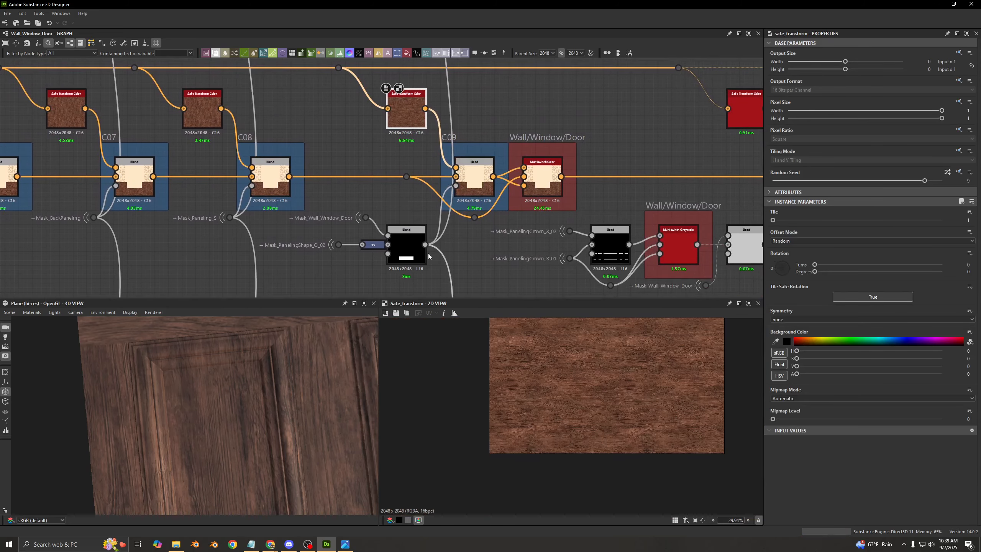
double_click(474, 187)
scroll(620, 423, "up", 3)
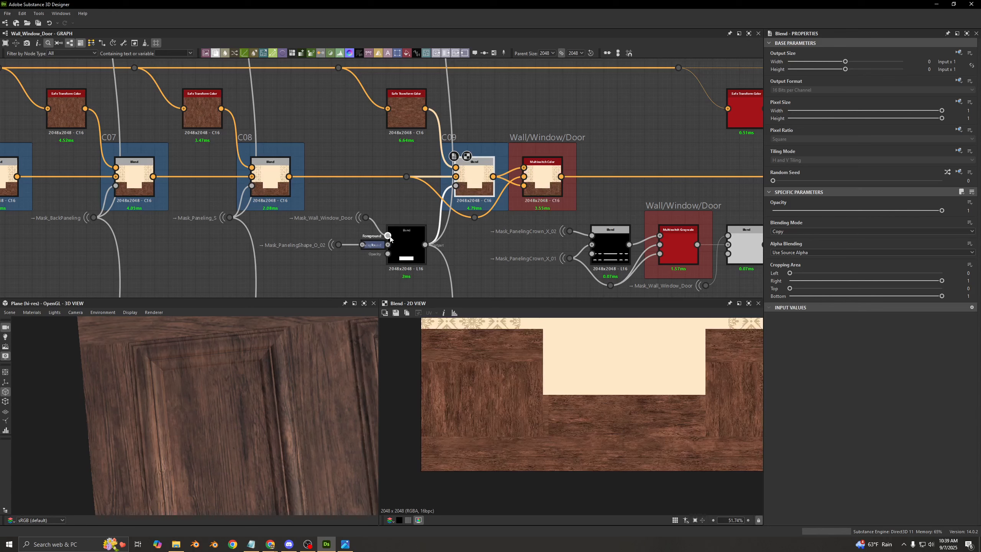
- Preview C09's opacity mask chain: the Mask_PanelingShape_O_02 input, its Transformation 2D offset, and the Subtract Blend with Mask_Wall_Window_Door
scroll(313, 253, "up", 2)
left_click_drag(372, 240, 605, 430)
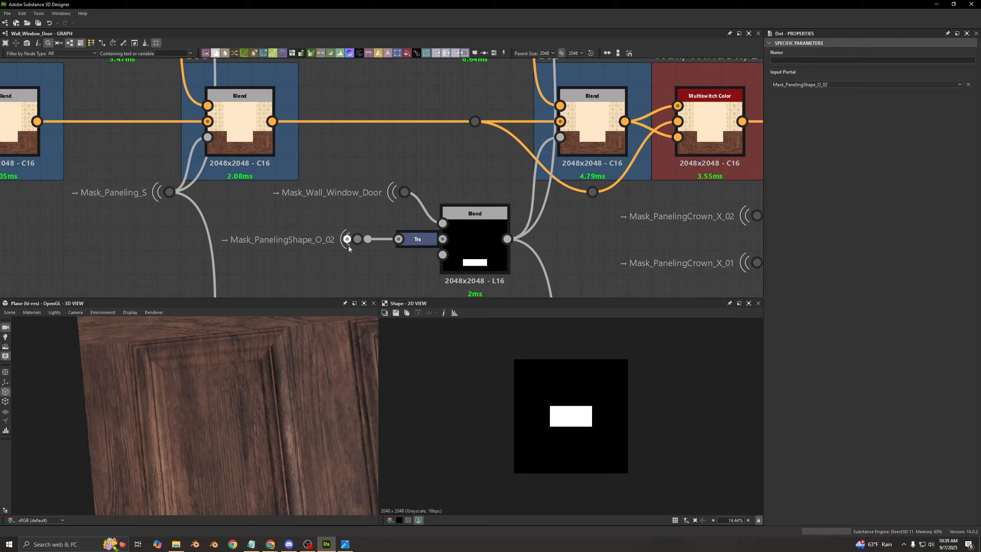
left_click(423, 242)
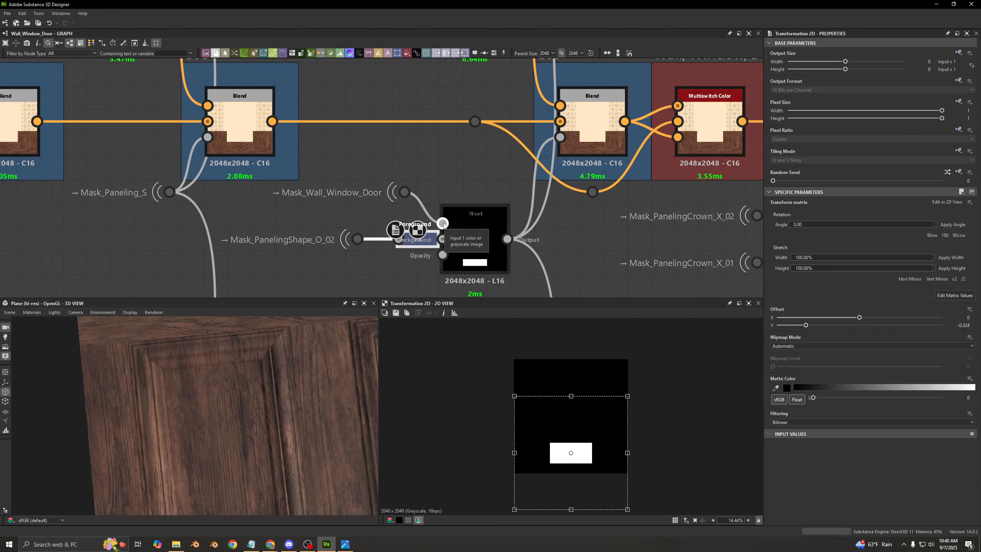
left_click(488, 247)
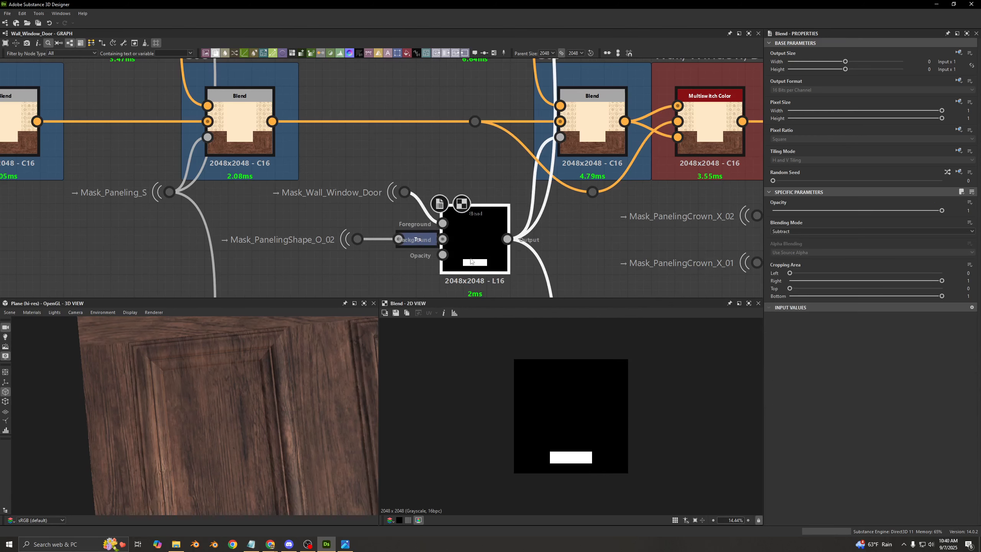
- Preview the C09 Blend's output and trace how C08 and C09 connect to the Wall/Window/Door Multiswitch Color
left_click(580, 143)
middle_click_drag(581, 142, 370, 211)
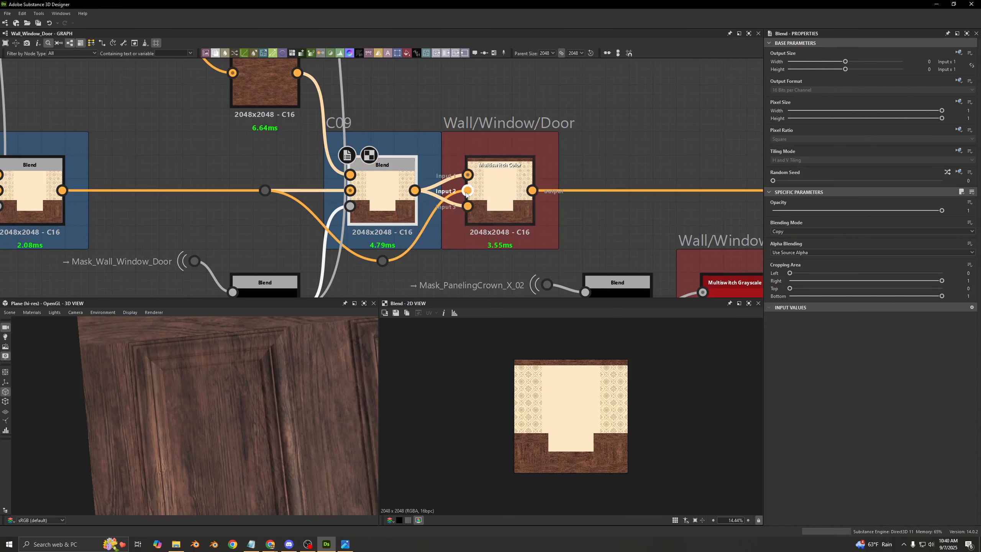
middle_click_drag(179, 189, 275, 183)
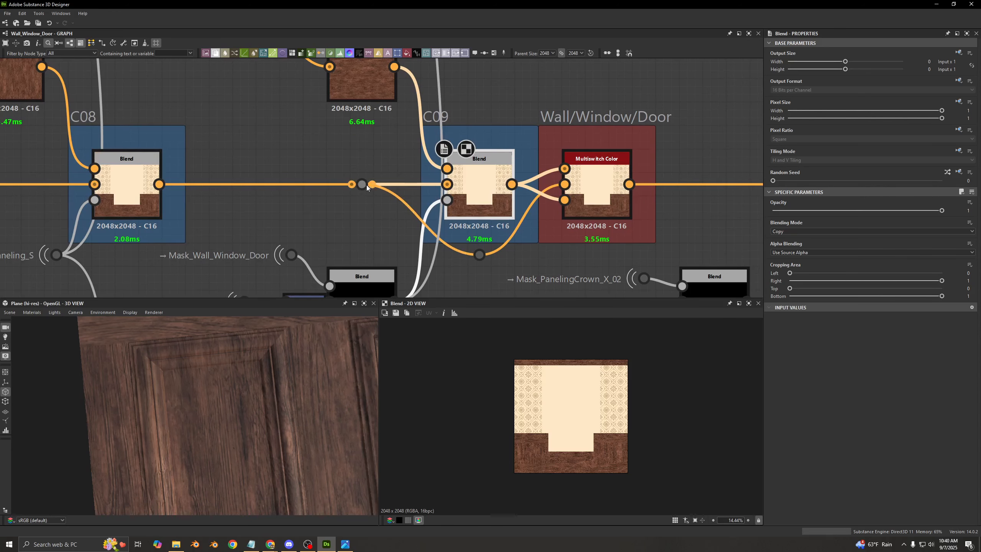
- Enable the C10 Blend and preview the Add (Linear Dodge) Blend combining Mask_PanelingCrown_X_01 and Mask_PanelingCrown_X_02
middle_click_drag(609, 184, 204, 169)
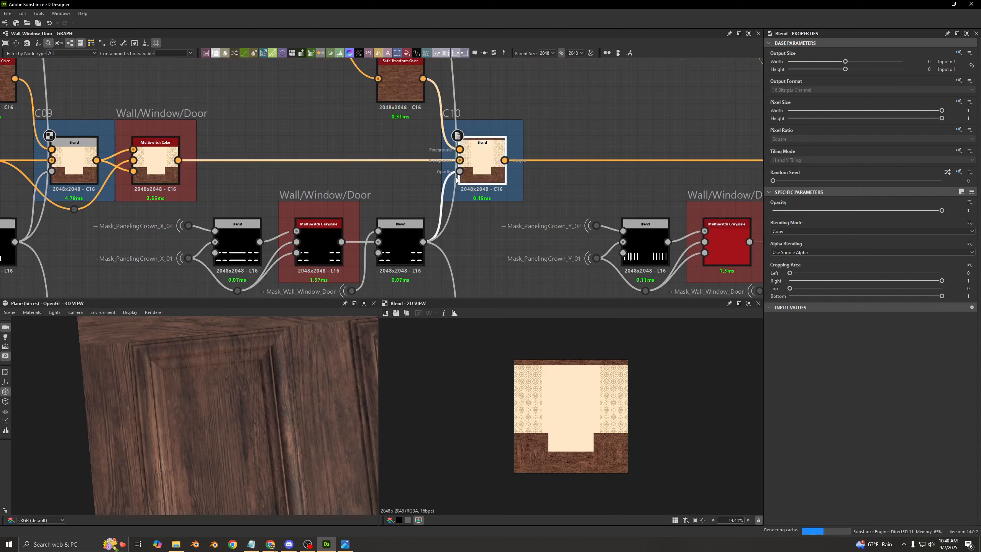
middle_click_drag(327, 181, 376, 159)
scroll(180, 206, "up", 3)
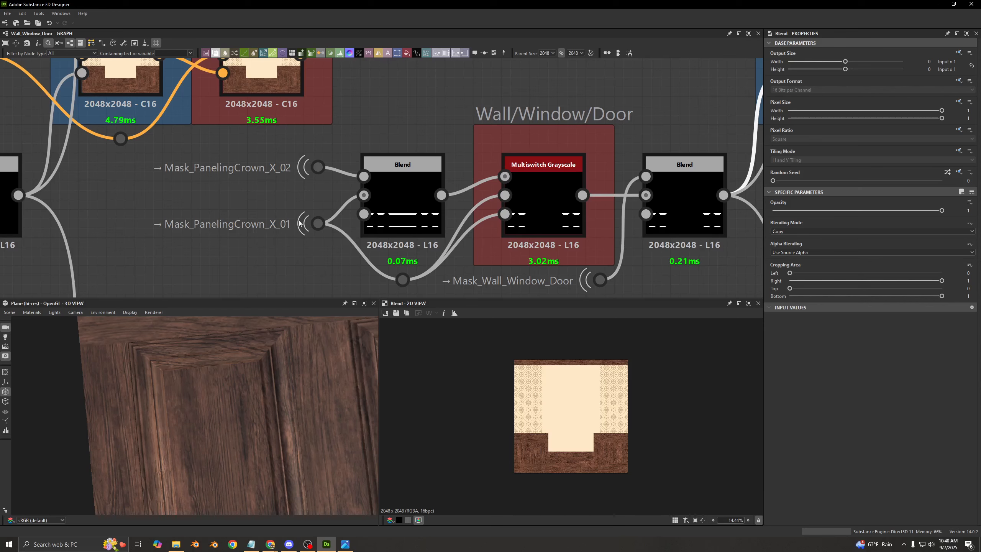
left_click(401, 193)
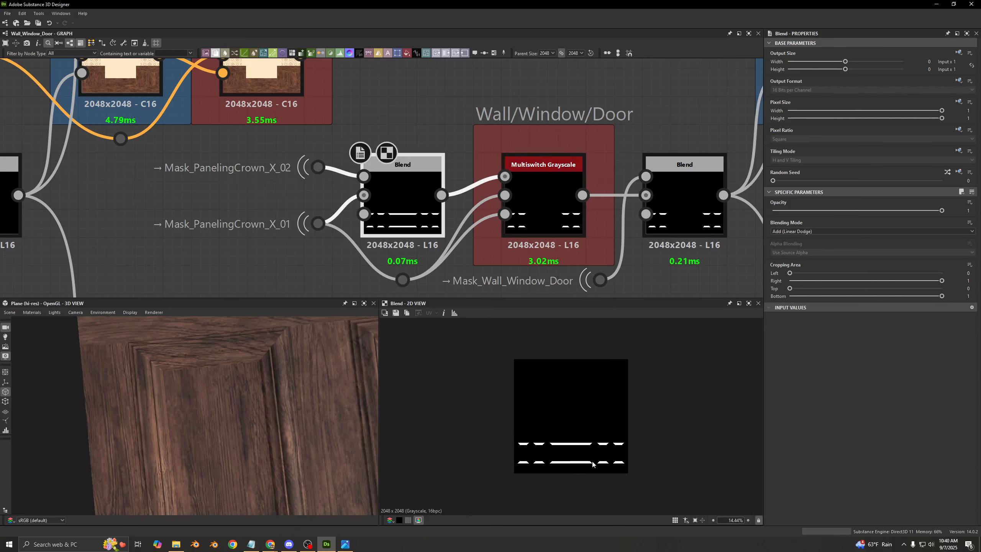
middle_click_drag(466, 220, 400, 204)
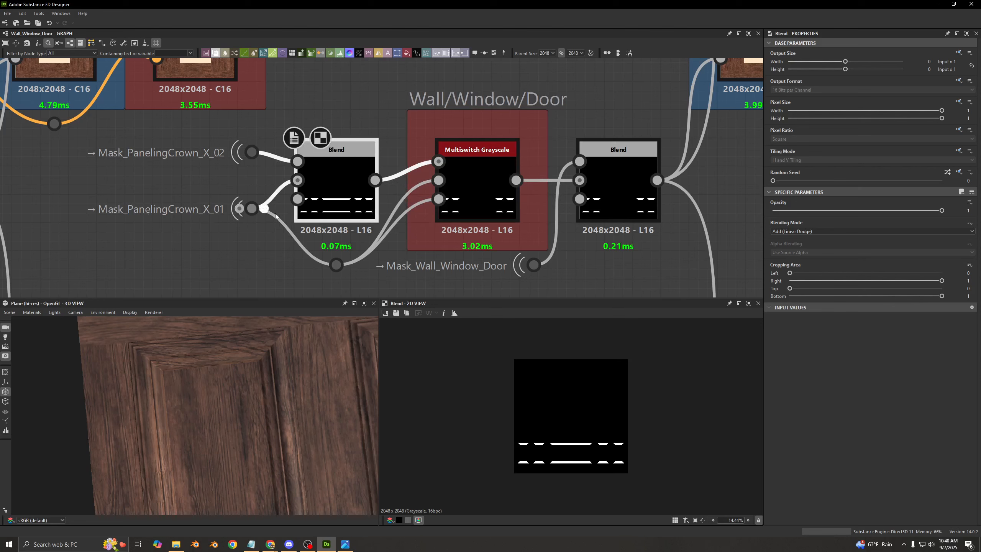
- Compare the outputs of the Wall/Window/Door Multiswitch Grayscale and the Subtract Blend that feeds C10's opacity
left_click(474, 198)
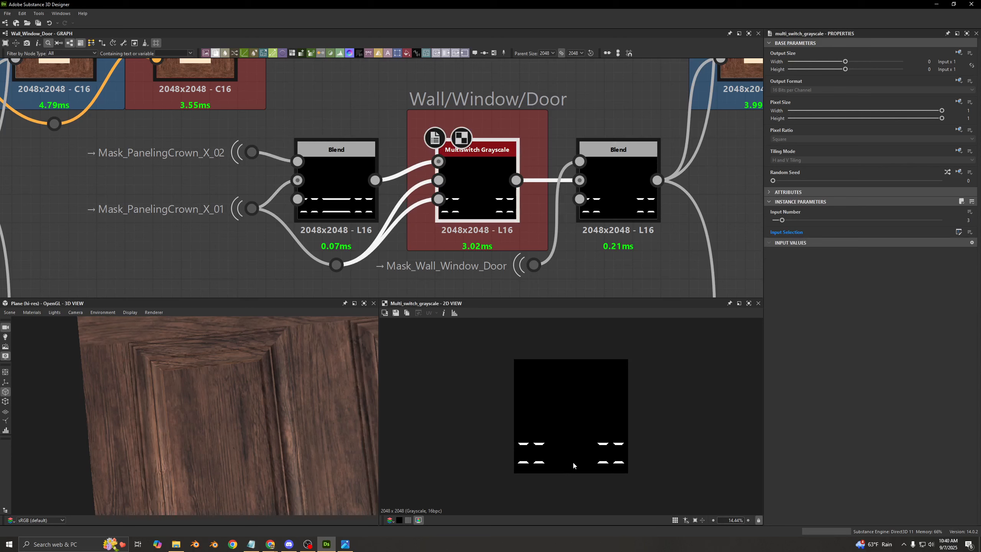
left_click(439, 185)
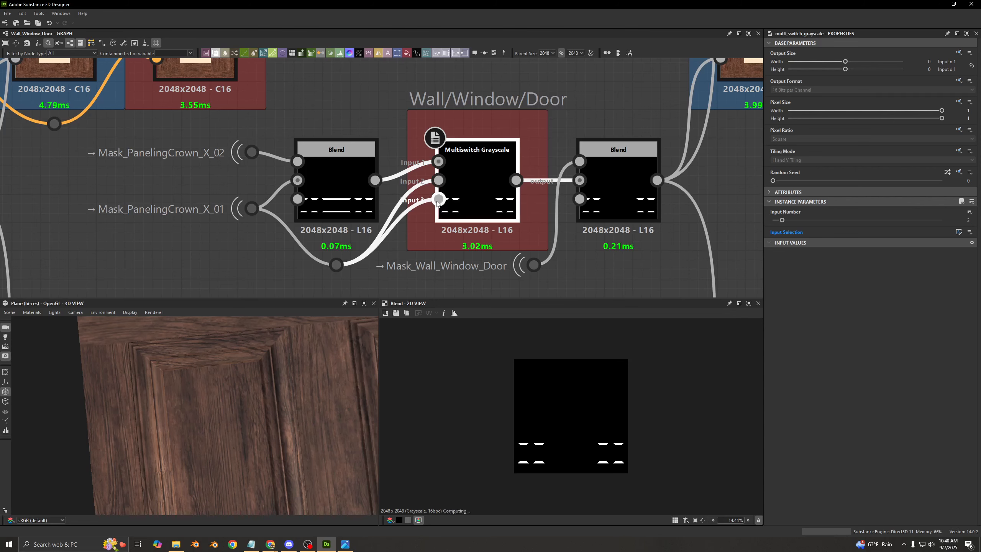
middle_click_drag(488, 195, 410, 198)
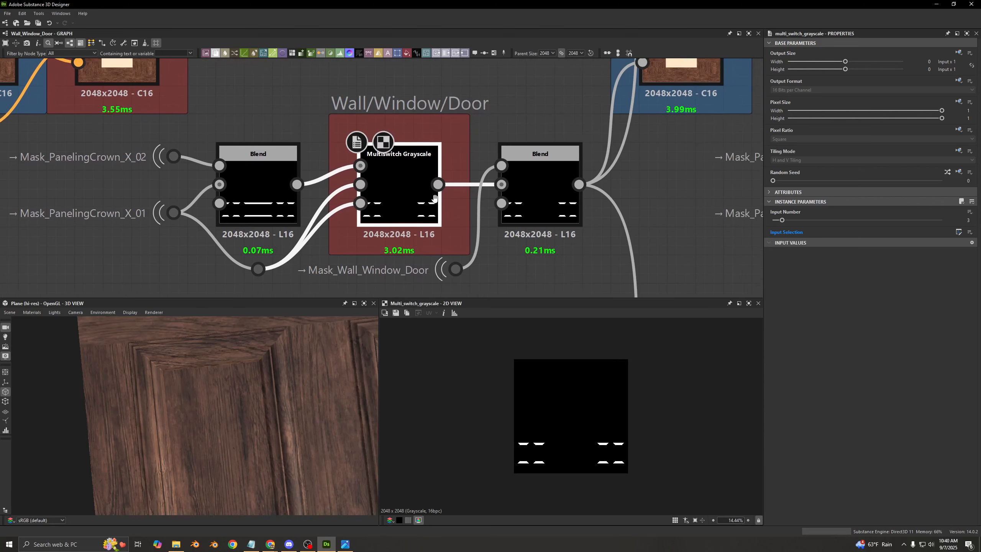
left_click(529, 186)
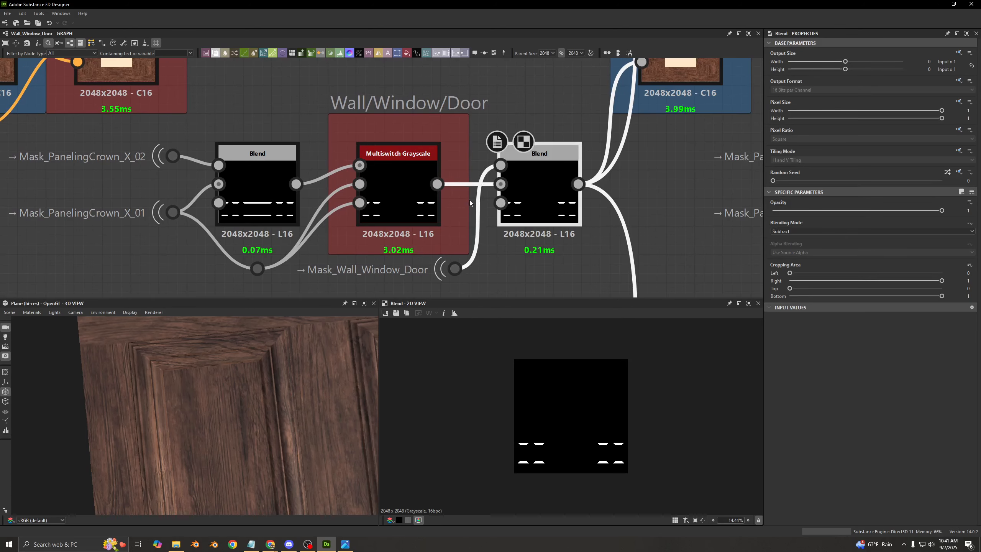
left_click(400, 201)
left_click(529, 196)
scroll(534, 203, "down", 5)
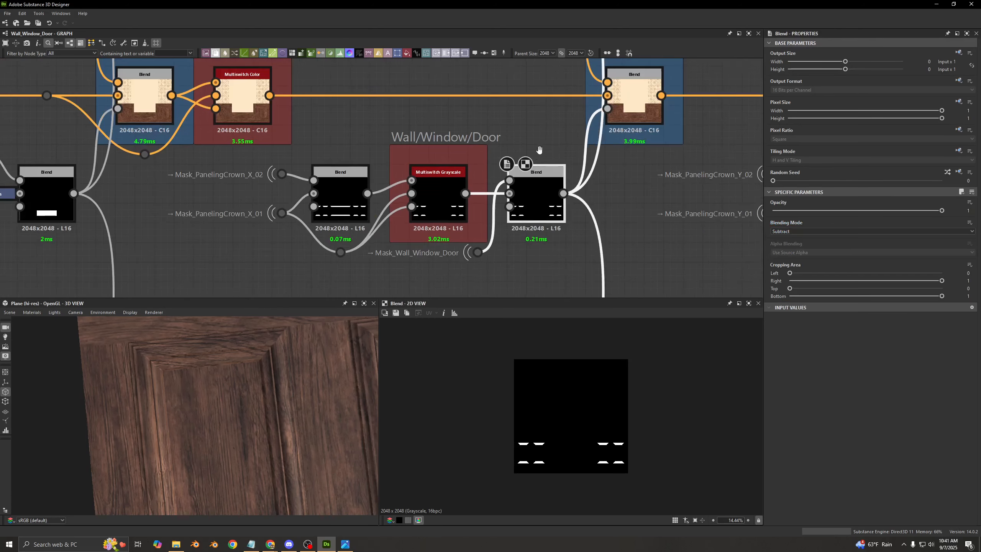
- Preview the Safe Transform Color wood feeding the C10 Blend and show its settings
scroll(489, 135, "up", 3)
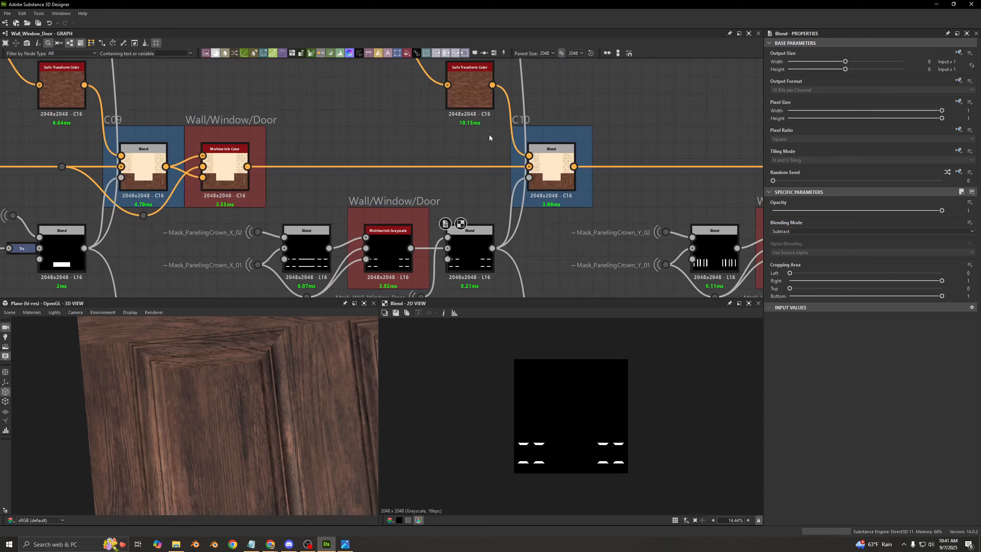
middle_click_drag(467, 141, 389, 173)
left_click(425, 132)
middle_click_drag(564, 150, 524, 124)
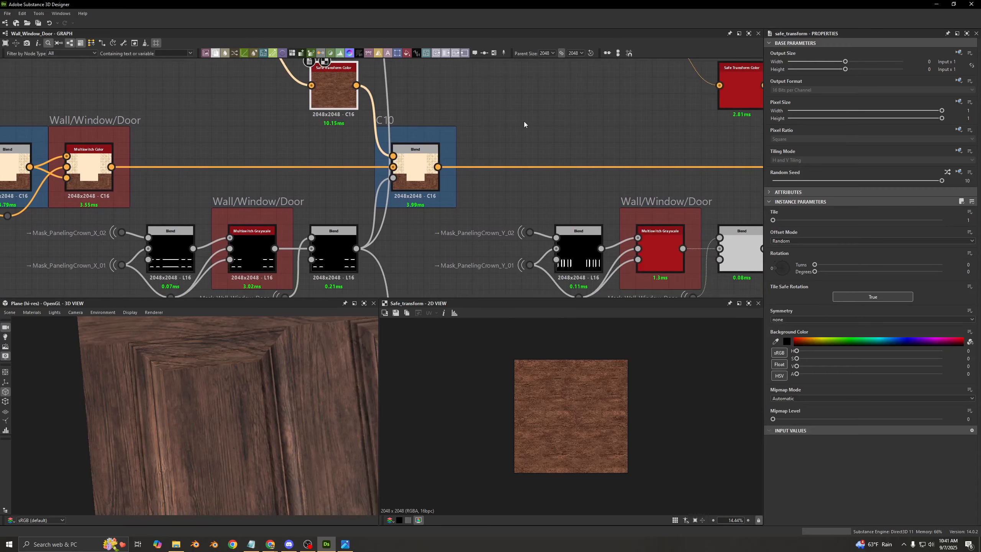
- Preview the C10 Blend's output and compare it with the wood paneling in the 3D view
left_click(431, 182)
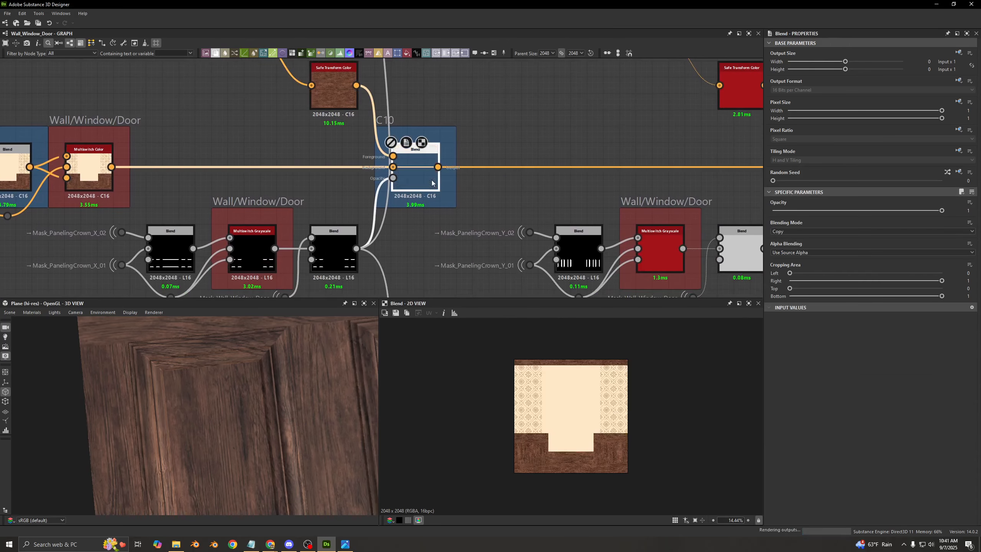
scroll(559, 417, "up", 6)
left_click_drag(182, 367, 199, 377)
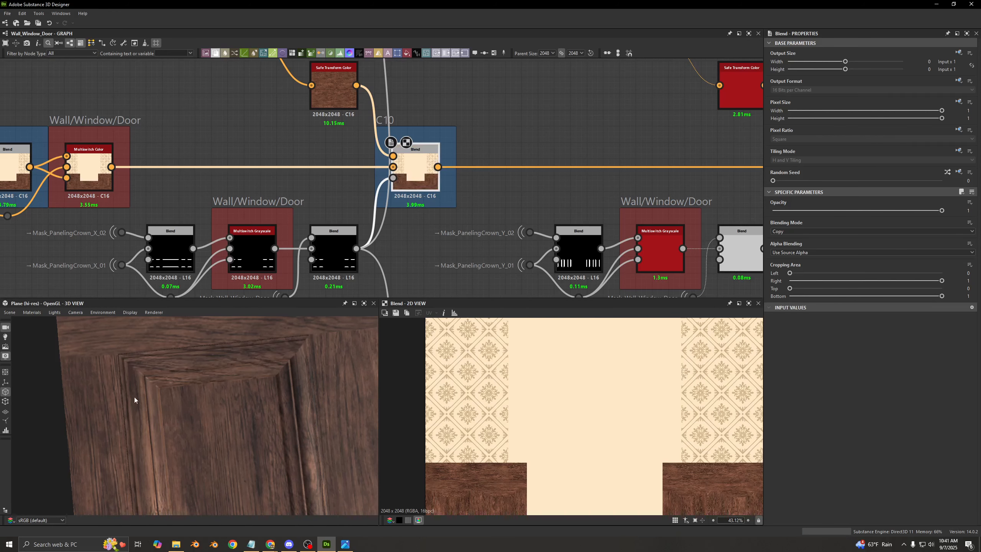
- Enable the C11 Blend and preview the Add (Linear Dodge) Blend combining Mask_PanelingCrown_Y_01 and Mask_PanelingCrown_Y_02
scroll(541, 152, "down", 4)
middle_click_drag(532, 130, 362, 159)
left_click(510, 190)
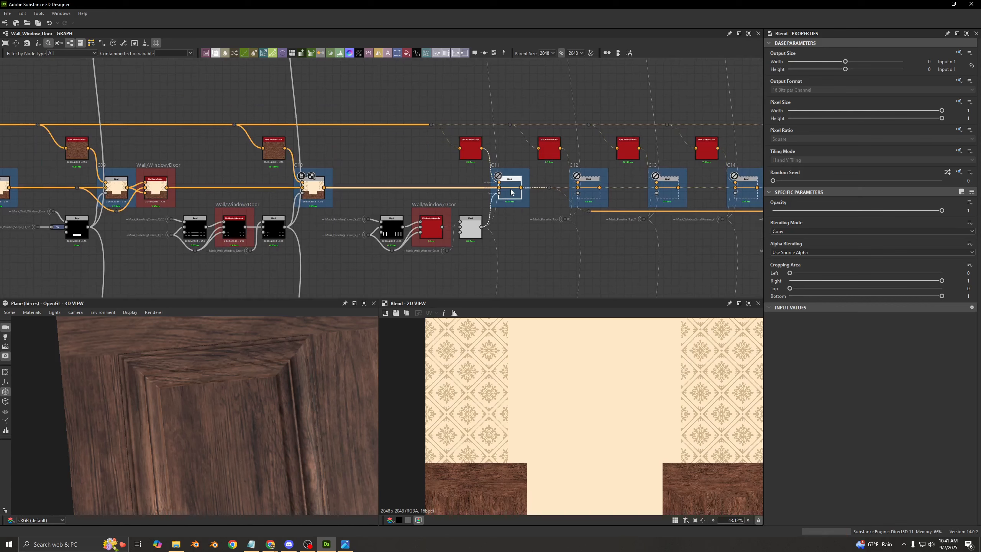
scroll(347, 236, "up", 4)
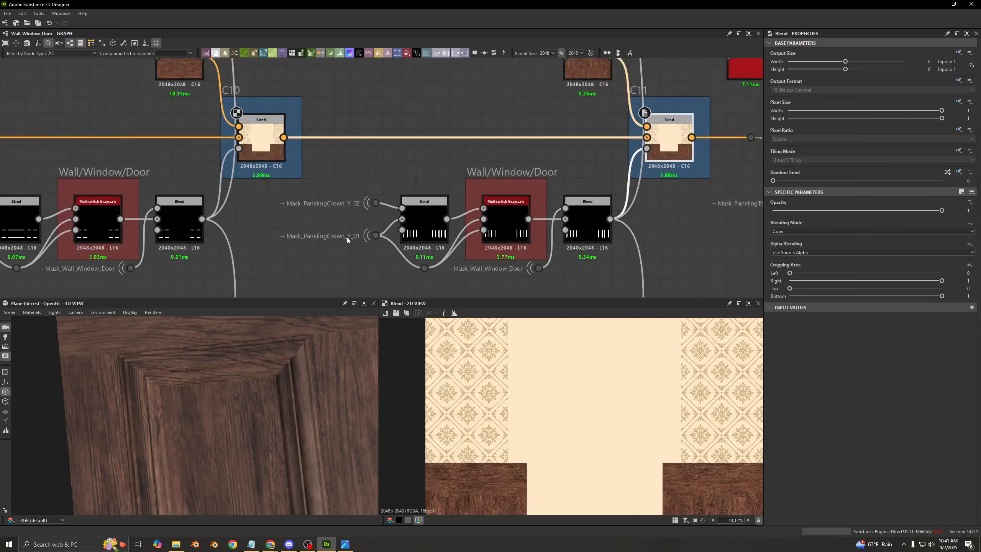
scroll(346, 236, "up", 1)
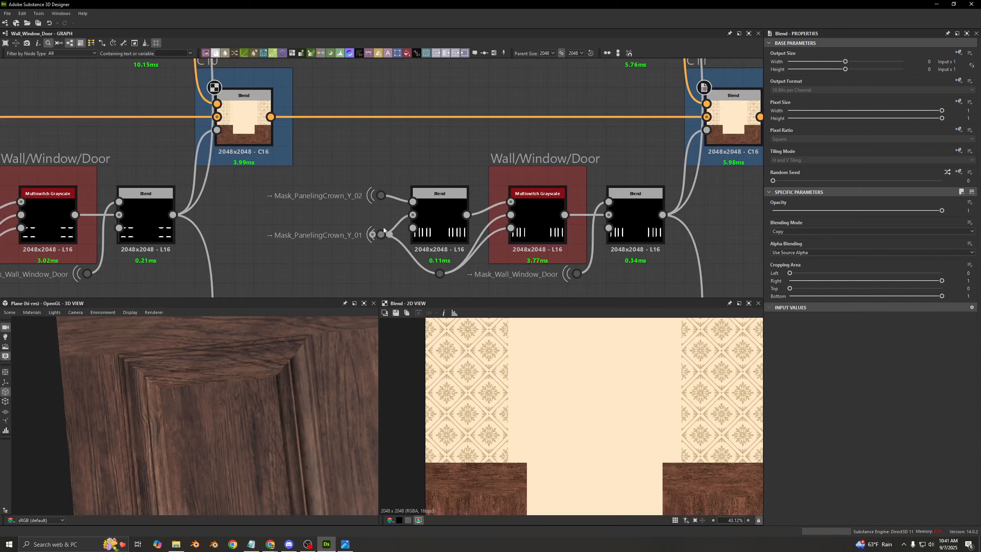
double_click(436, 214)
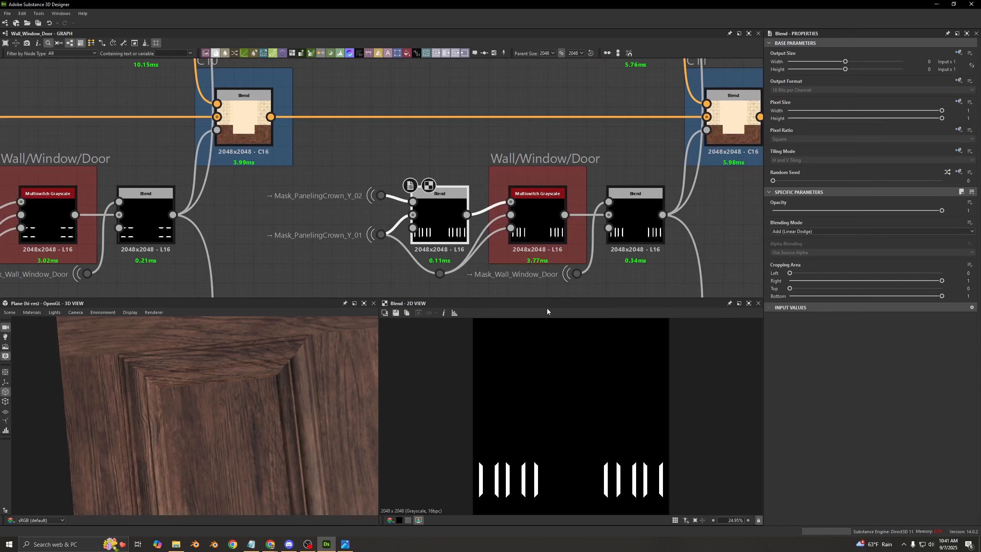
middle_click_drag(508, 274, 347, 214)
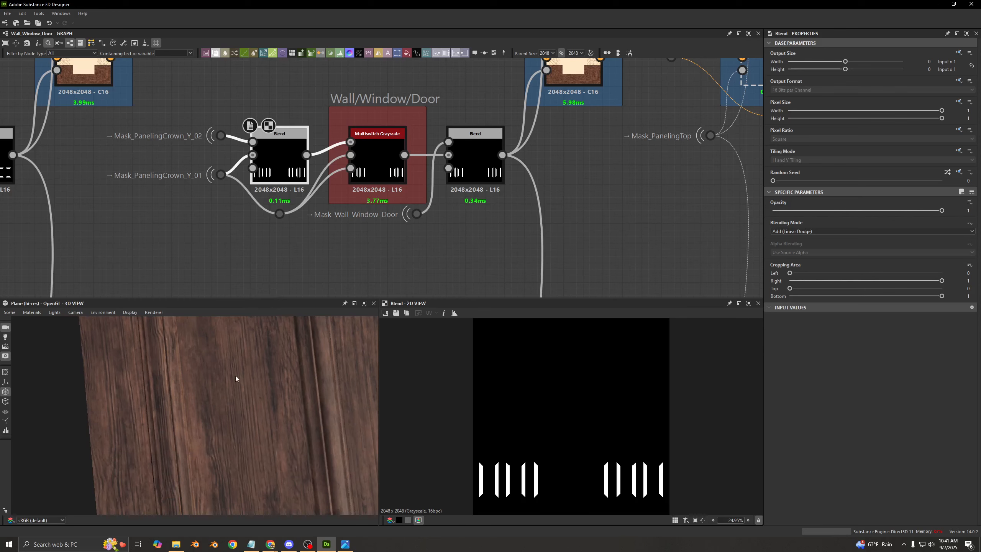
middle_click_drag(241, 356, 246, 414)
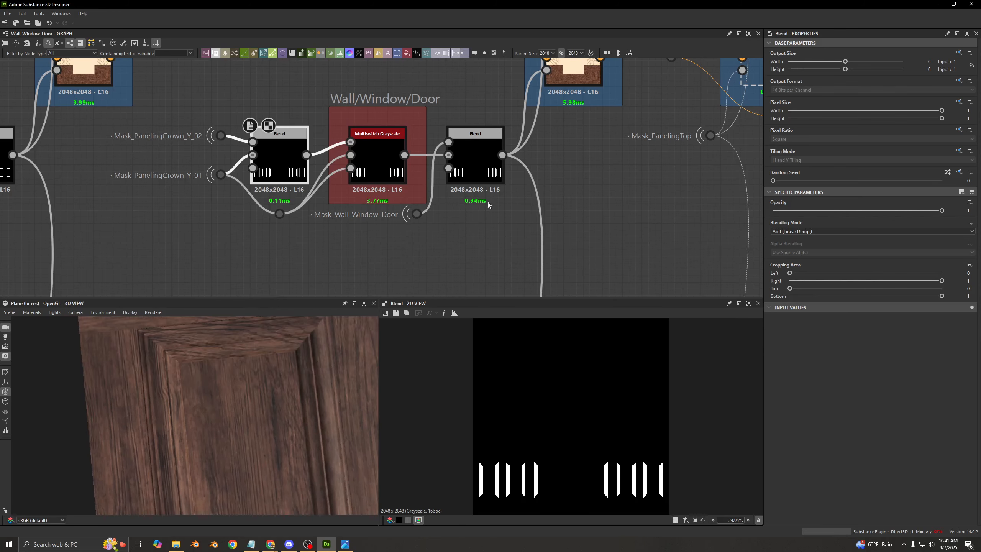
middle_click_drag(281, 141, 292, 156)
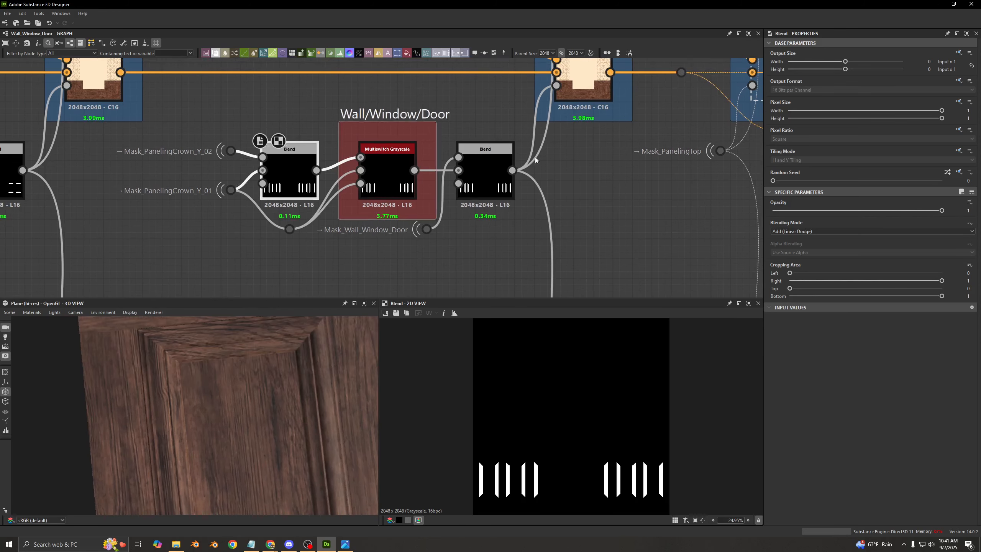
- Compare the outputs of the Wall/Window/Door Multiswitch Grayscale and the Subtract Blend that feeds C11's opacity
left_click(389, 180)
middle_click_drag(256, 173, 264, 172)
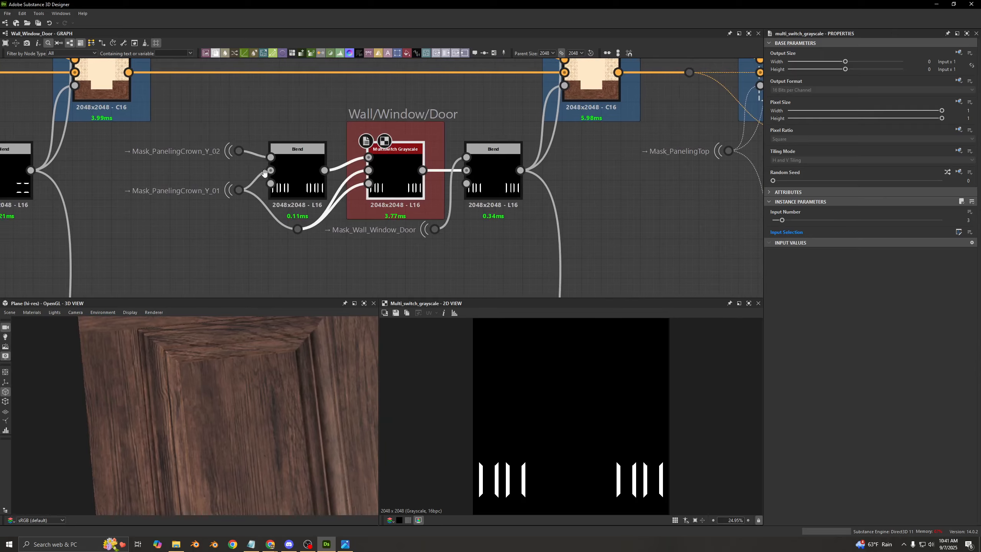
middle_click_drag(462, 198, 394, 195)
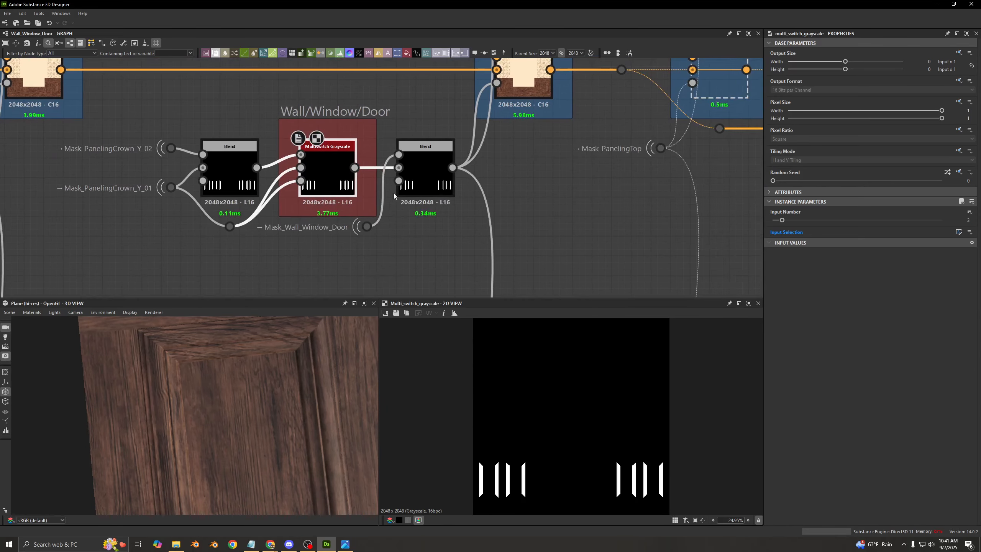
left_click(415, 172)
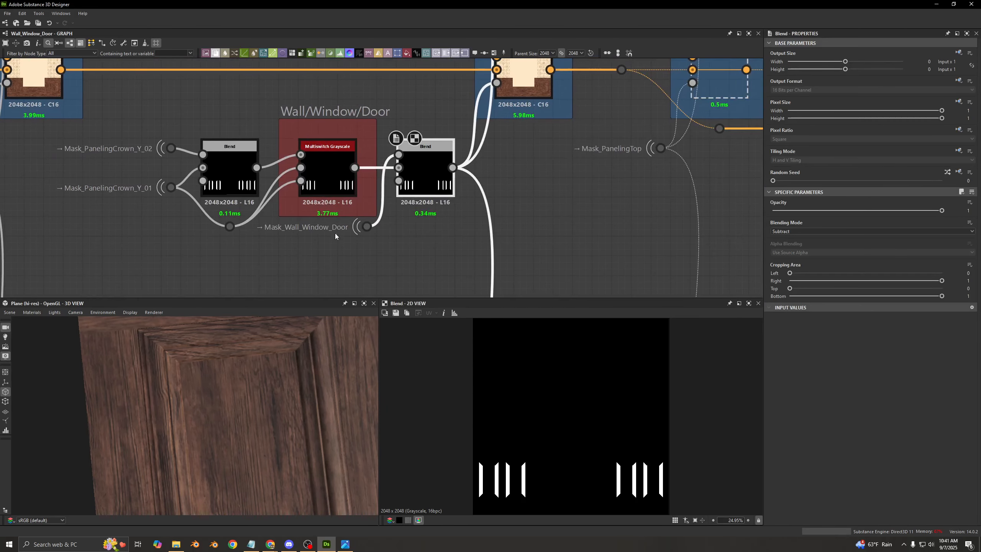
- Preview the C11 Blend's output up close and switch the node off and on to compare the paneling wood
middle_click_drag(335, 233, 315, 273)
middle_click_drag(472, 119, 475, 219)
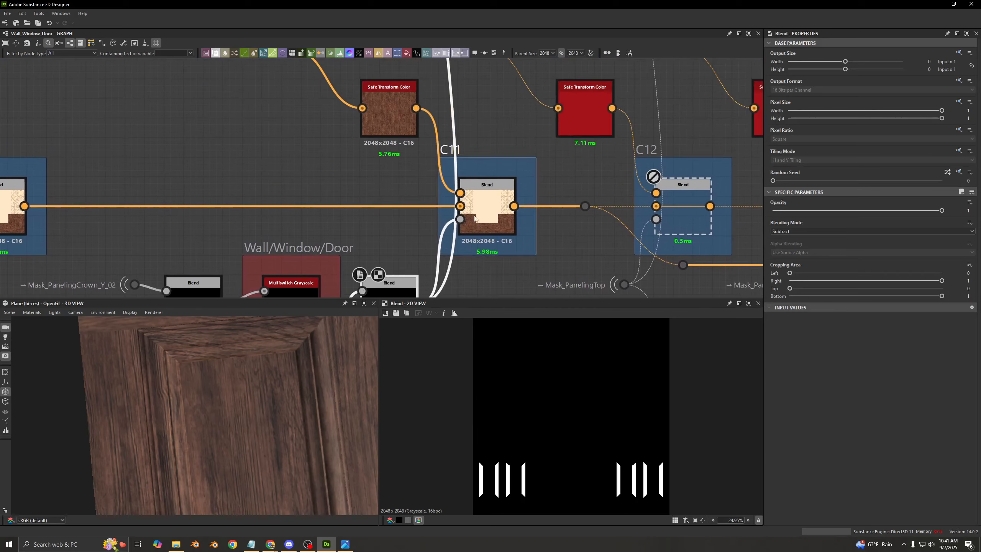
left_click(481, 214)
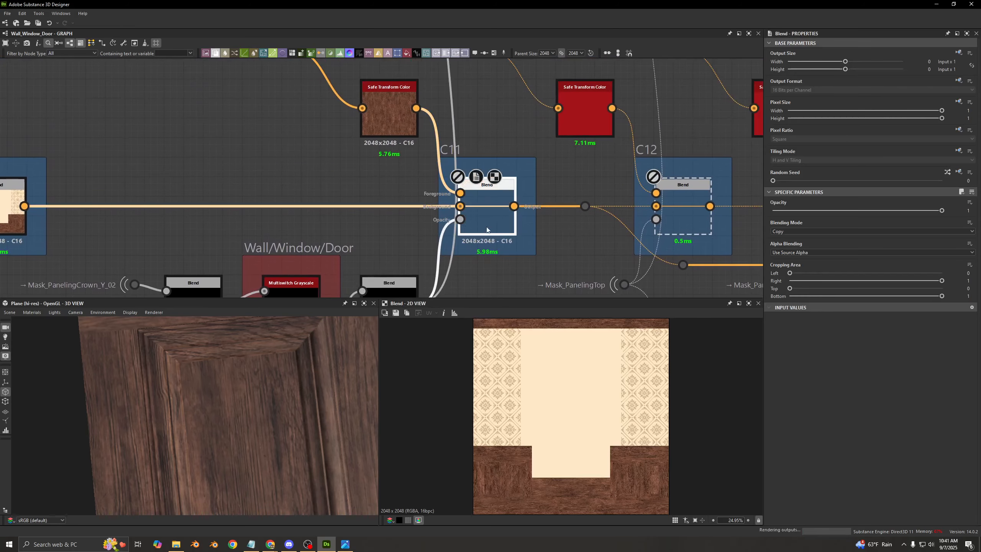
scroll(537, 463, "up", 4)
scroll(513, 425, "up", 2)
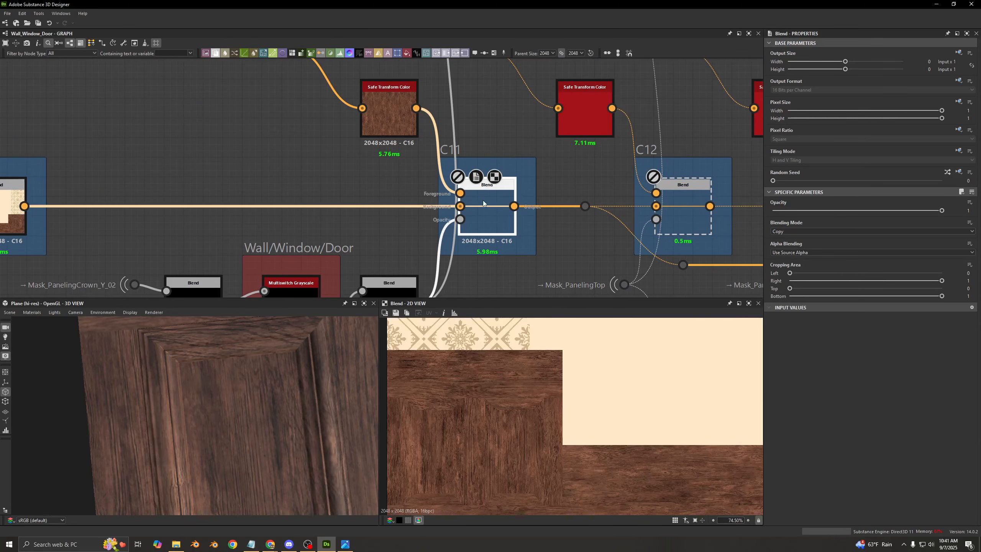
- Enable the C12 Blend and preview the Mask_PanelingTop mask that feeds its opacity
middle_click_drag(392, 166, 206, 169)
left_click(506, 225)
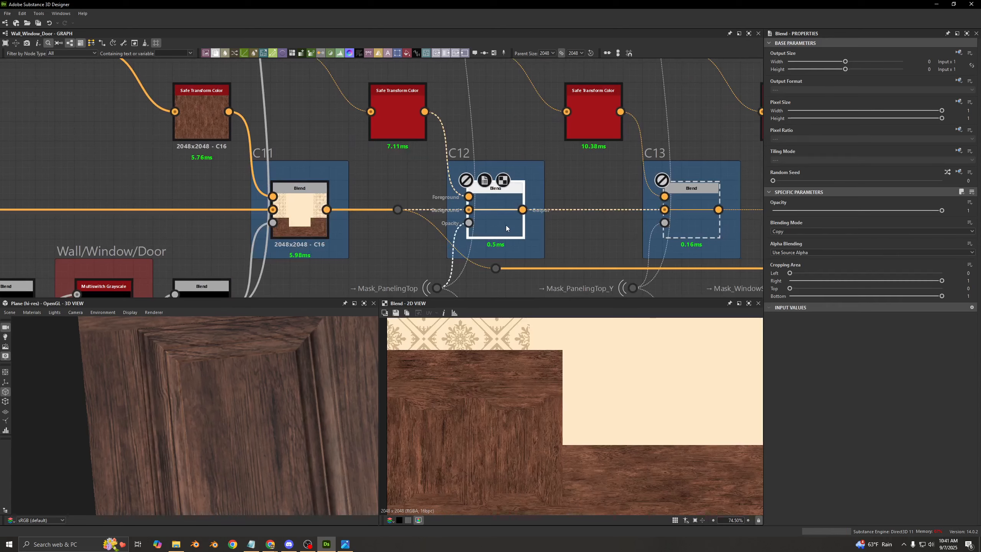
scroll(425, 252, "down", 2)
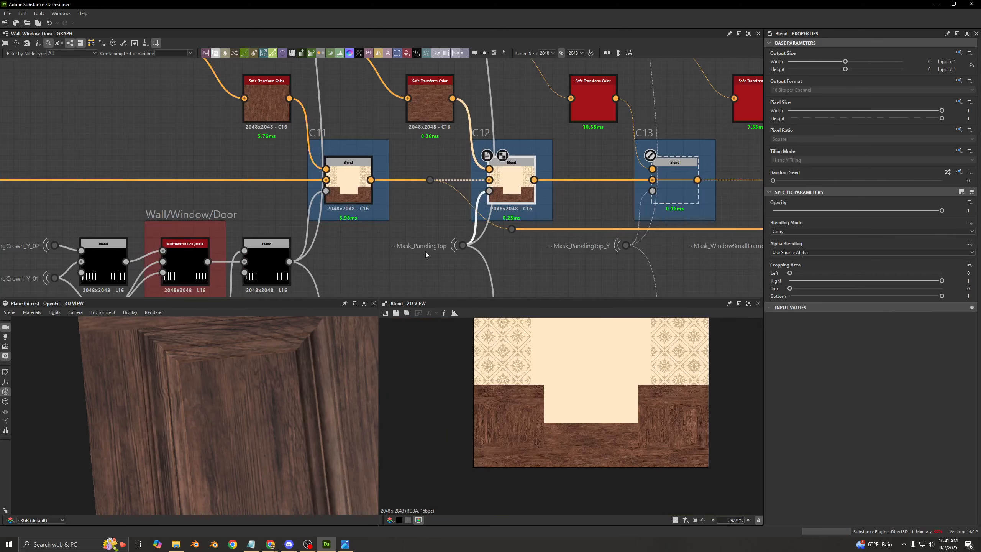
left_click(463, 246)
middle_click_drag(576, 375, 574, 442)
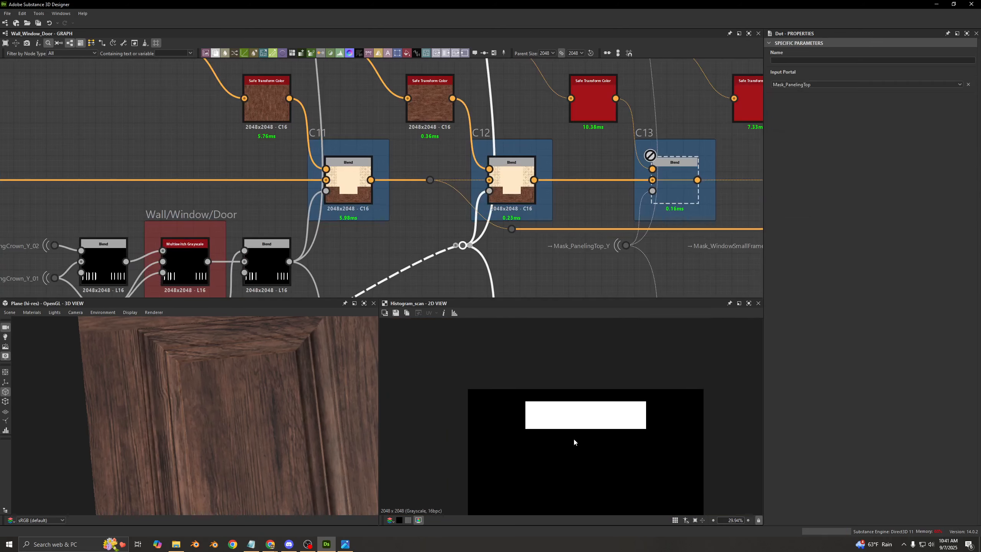
- Preview the C12 Blend's output and show the paneling above the window in the 3D view
double_click(510, 186)
middle_click_drag(279, 405, 217, 396)
scroll(224, 386, "down", 5)
scroll(228, 381, "down", 5)
scroll(217, 397, "up", 4)
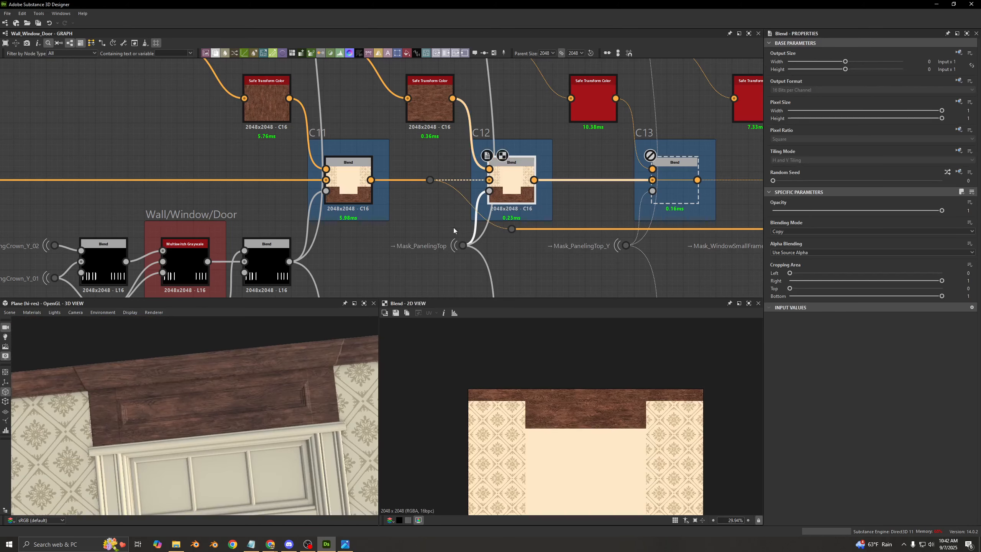
- Switch the C12 Blend off and on to compare the top paneling, and preview the Safe Transform Color wood feeding it
key("shift+d")
key("shift+d")
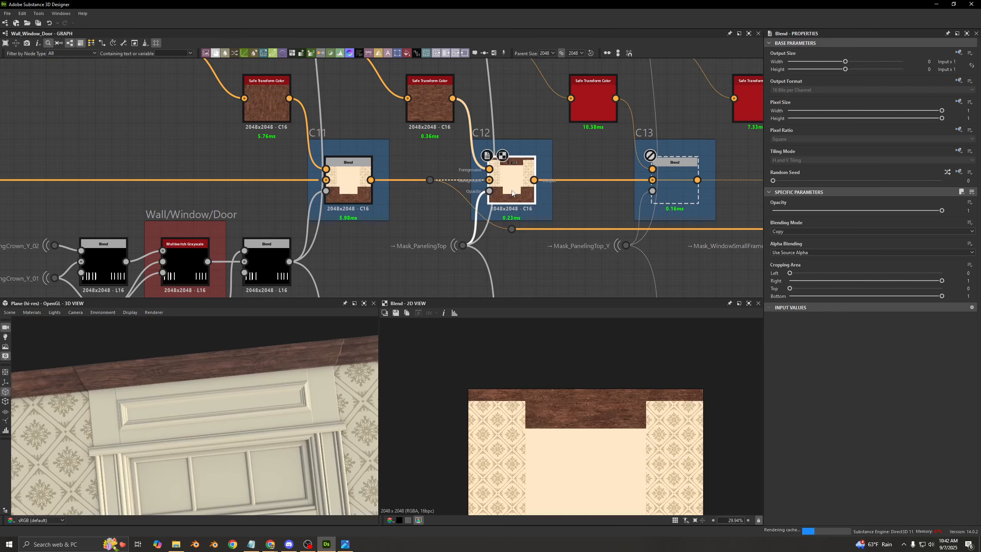
double_click(430, 101)
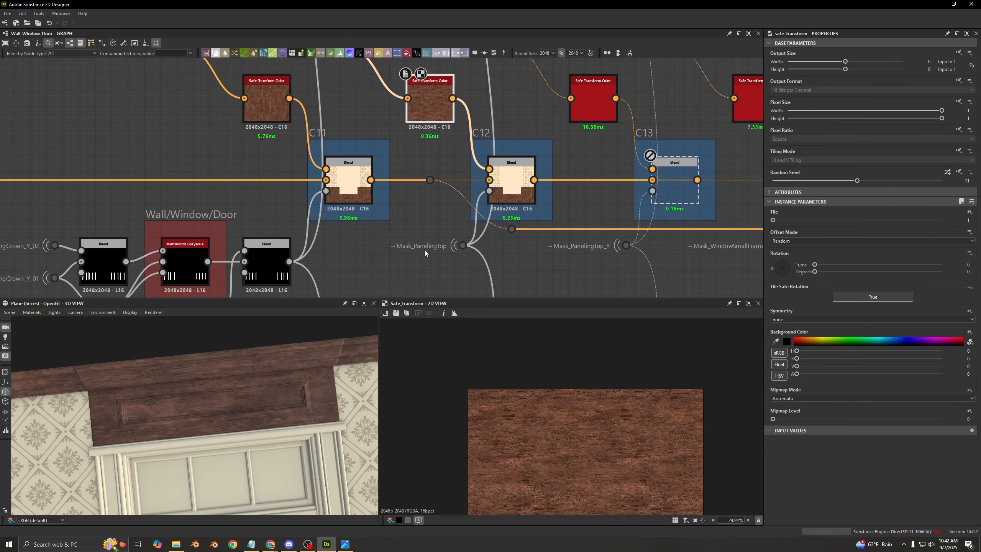
double_click(517, 195)
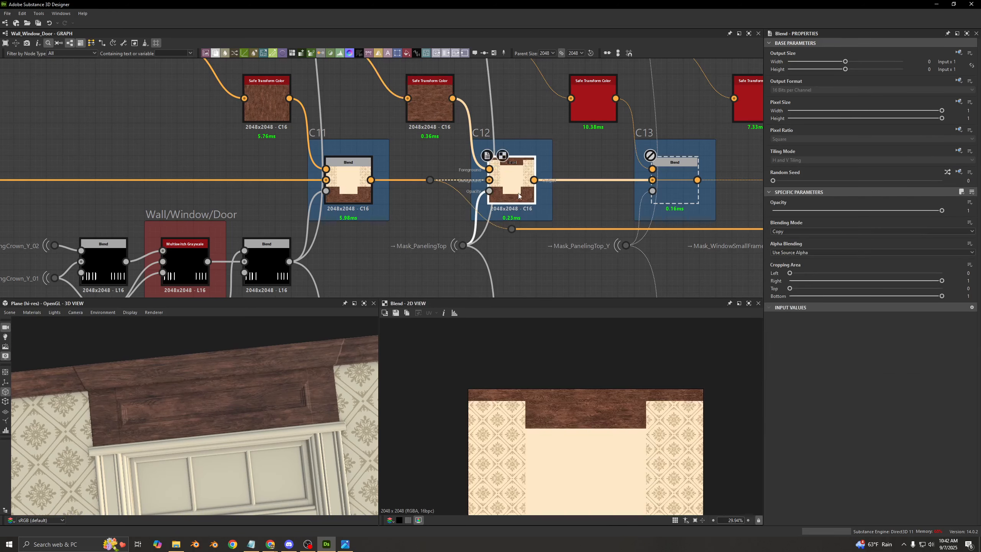
- Enable the C13 Blend driven by Mask_PanelingTop_Y and examine the vertical parts of the top paneling
middle_click_drag(522, 185, 343, 164)
left_click(512, 168)
key("shift+d")
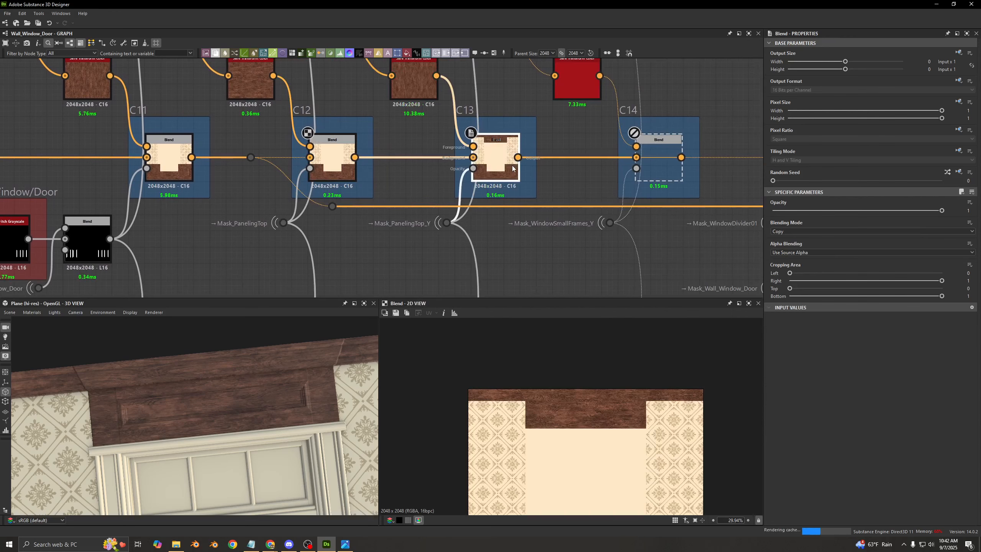
key("shift+d")
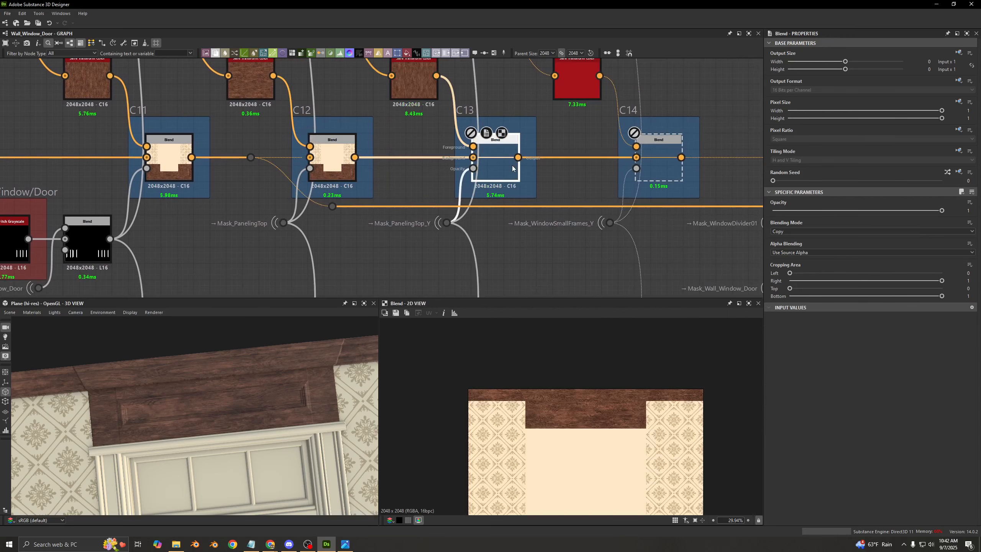
key("shift+d")
scroll(536, 402, "up", 8)
scroll(185, 407, "up", 5)
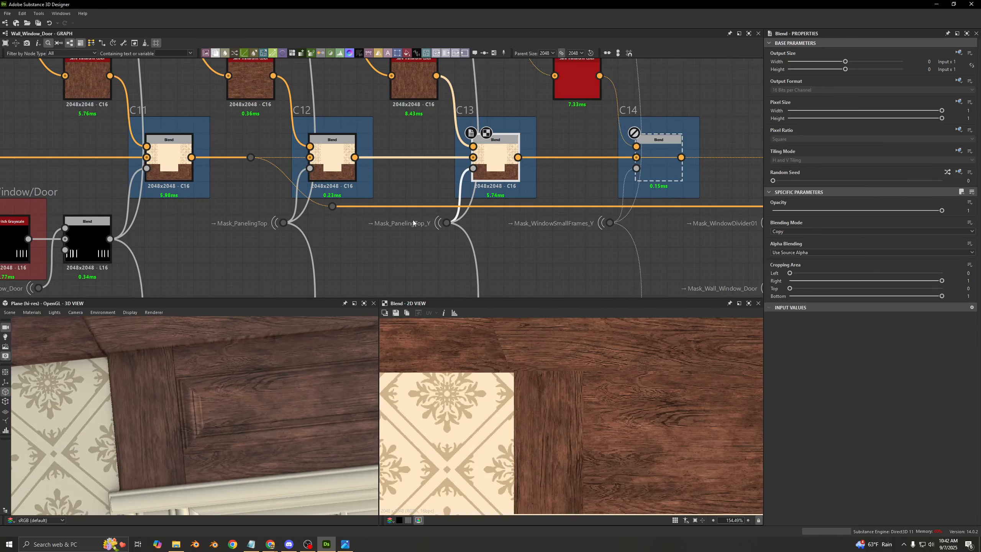
- Switch the C13 Blend off and on to compare the wood grain direction on the top paneling's vertical strips
key("shift+d")
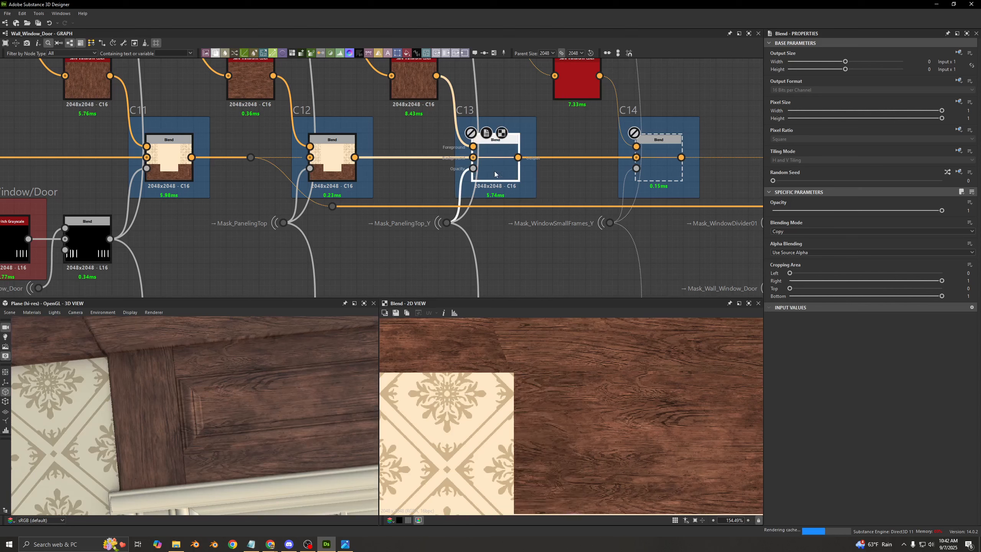
key("shift+d")
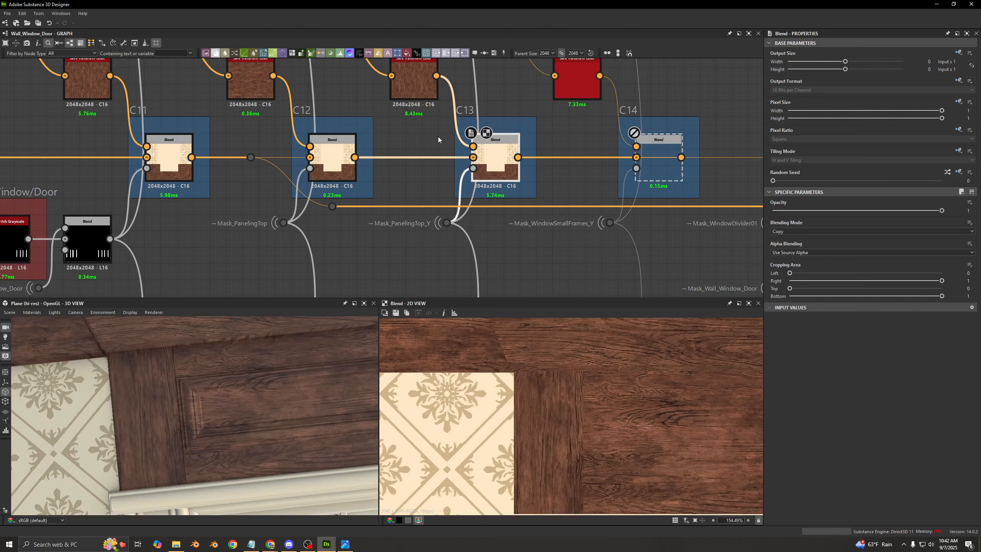
middle_click_drag(438, 139, 439, 176)
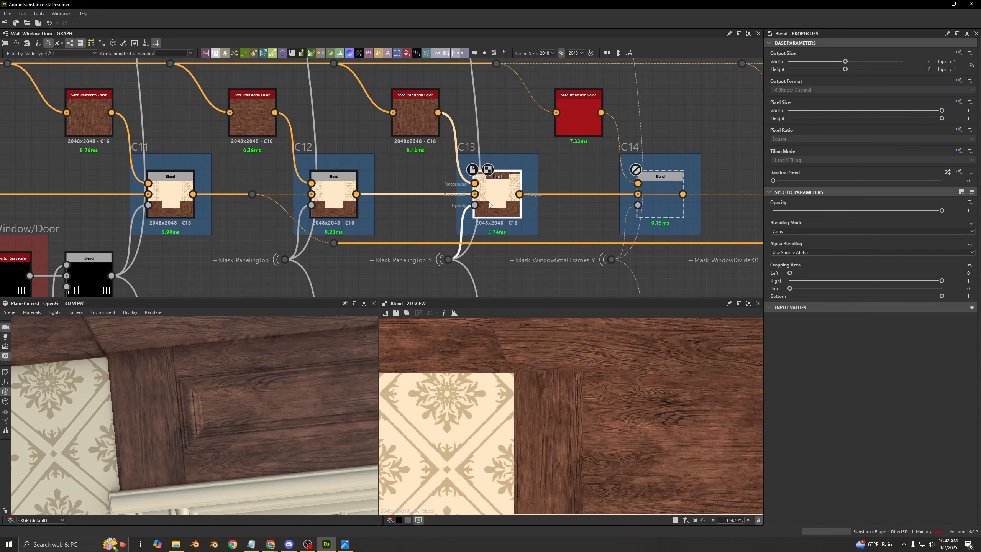
key("shift+d")
- Enable the C14 Blend and preview the Mask_WindowSmallFrames_Y mask feeding its opacity
key("shift+d")
middle_click_drag(547, 144, 355, 146)
left_click(474, 203)
key("shift+d")
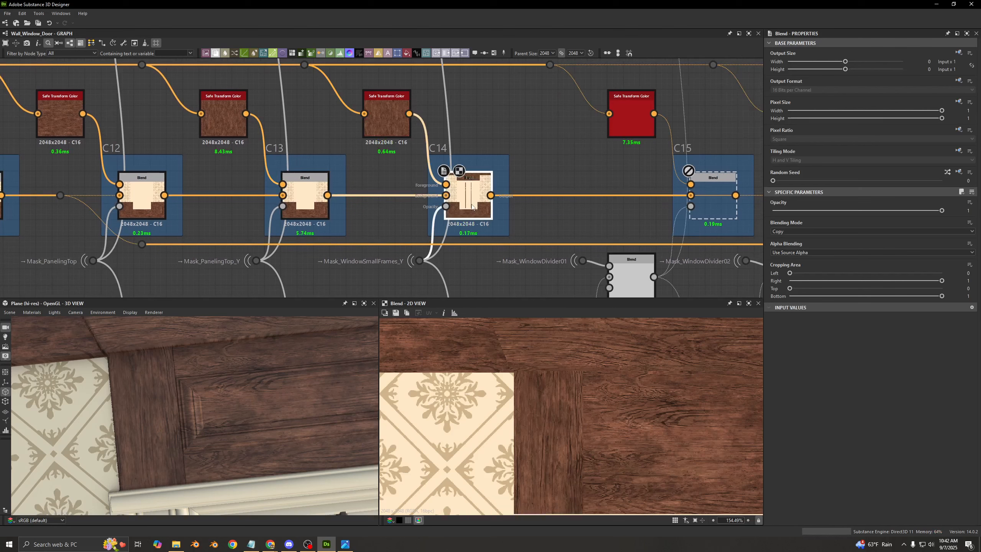
double_click(447, 210)
scroll(591, 402, "down", 14)
scroll(579, 403, "up", 6)
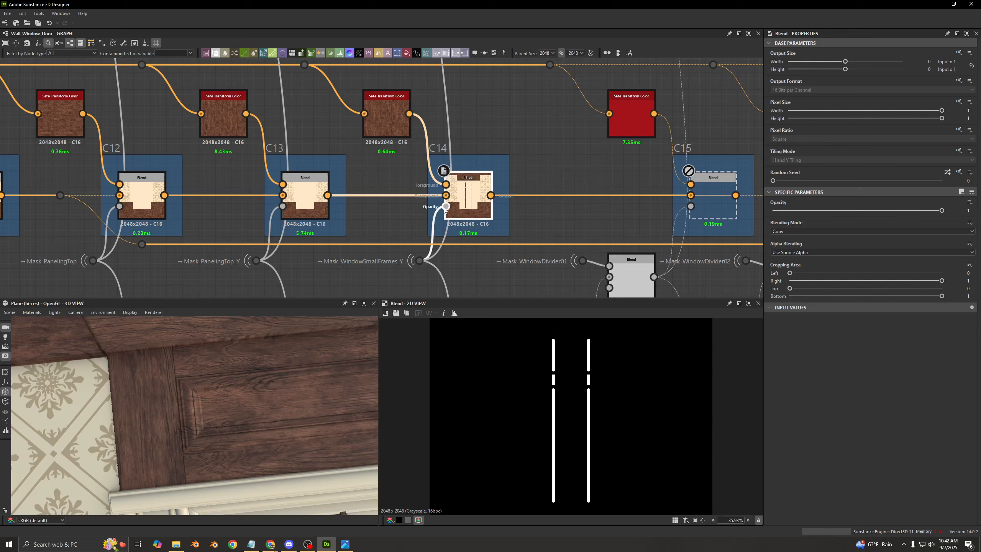
- Preview the C14 Blend's output, switch the node off and on, and examine the window's small vertical frames in 3D
left_click(401, 130)
double_click(466, 196)
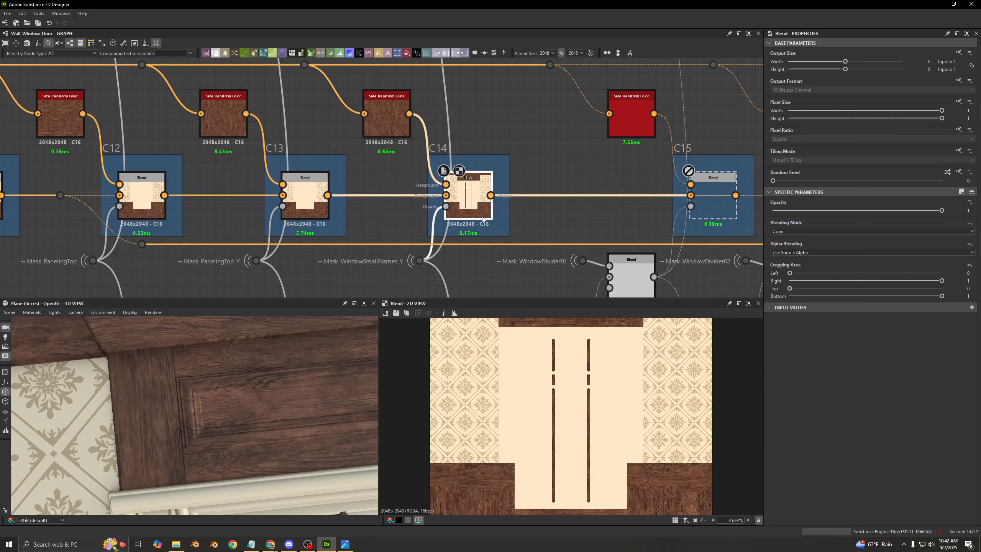
key("shift+d")
key("shift+d")
middle_click_drag(230, 425, 236, 328)
scroll(249, 389, "down", 3)
scroll(509, 209, "down", 4)
- Enable the C15 Blend to apply wood to the window's horizontal divider
middle_click_drag(529, 209, 424, 176)
scroll(427, 176, "up", 3)
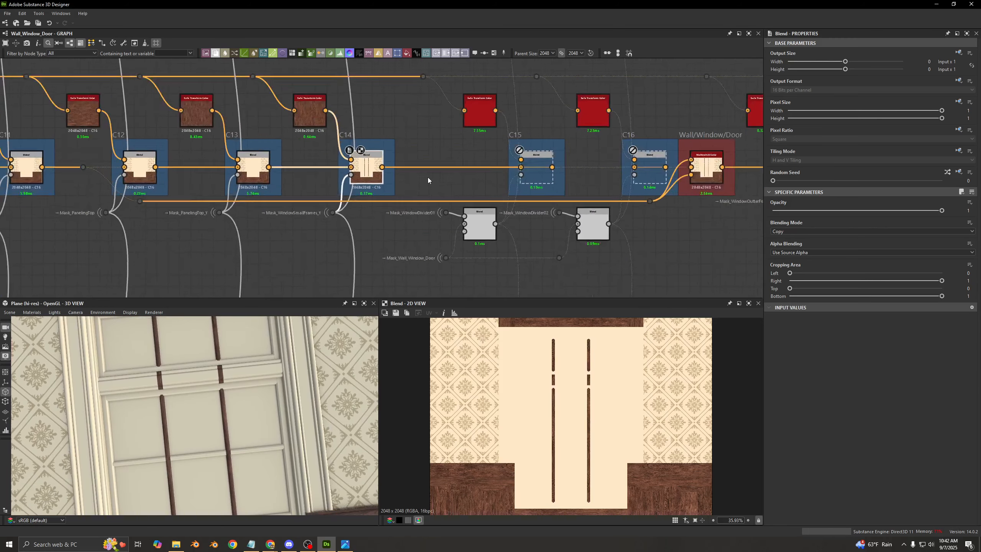
left_click(554, 167)
key("shift+d")
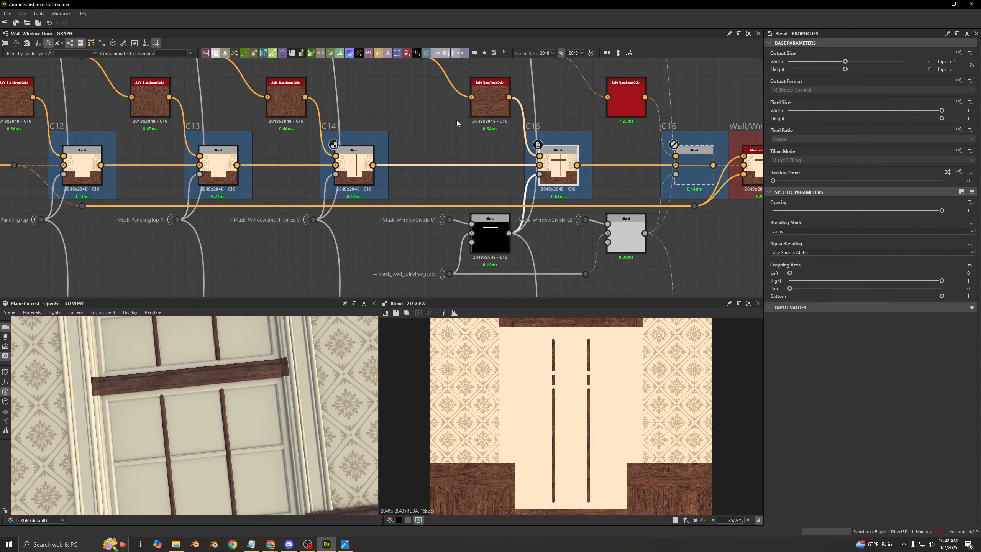
- Preview the Multiply Blend combining Mask_WindowDivider01 and Mask_Wall_Window_Door for C15's opacity
scroll(409, 230, "up", 1)
middle_click_drag(408, 230, 373, 197)
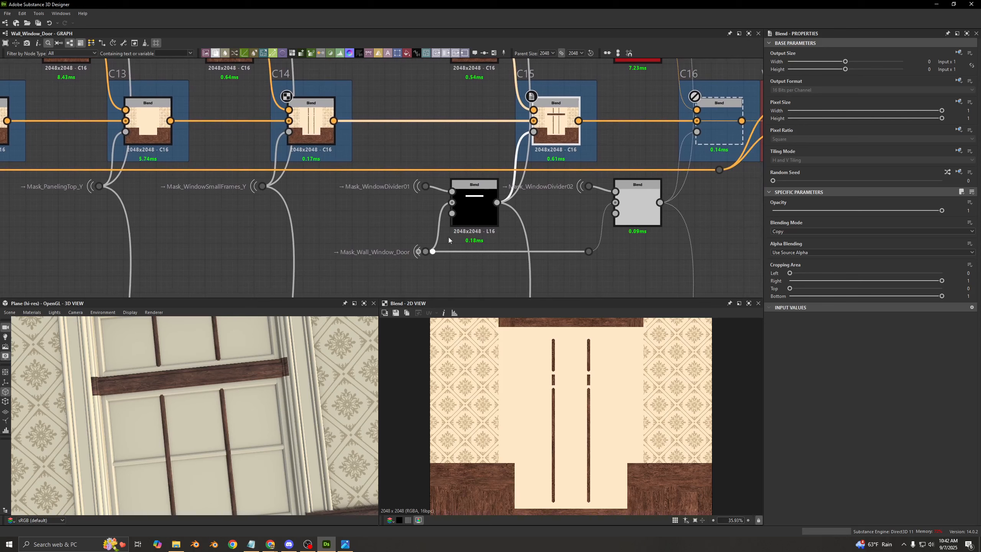
left_click(470, 212)
scroll(548, 386, "down", 4)
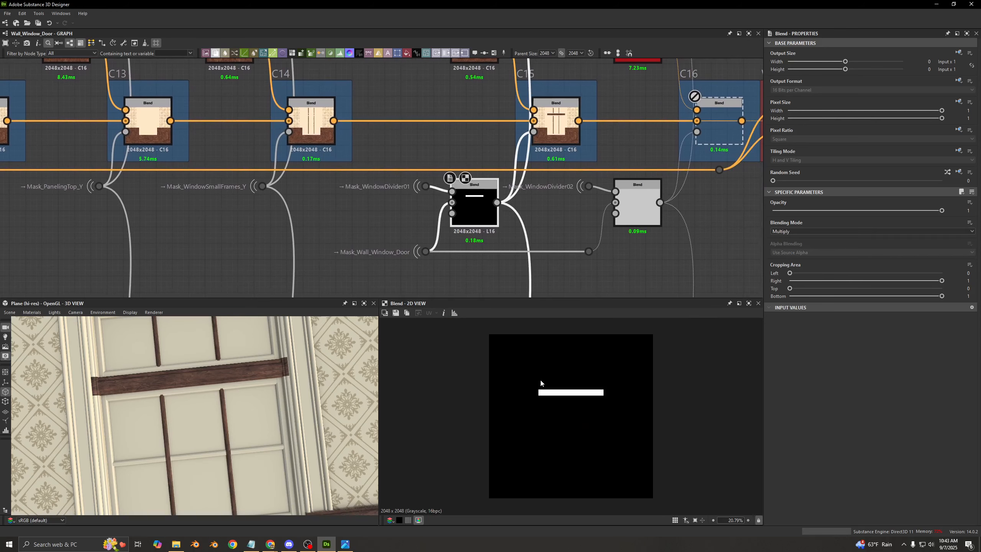
- Select the C15 Blend and examine the wood on the window's horizontal divider up close in 3D
middle_click_drag(521, 226, 457, 233)
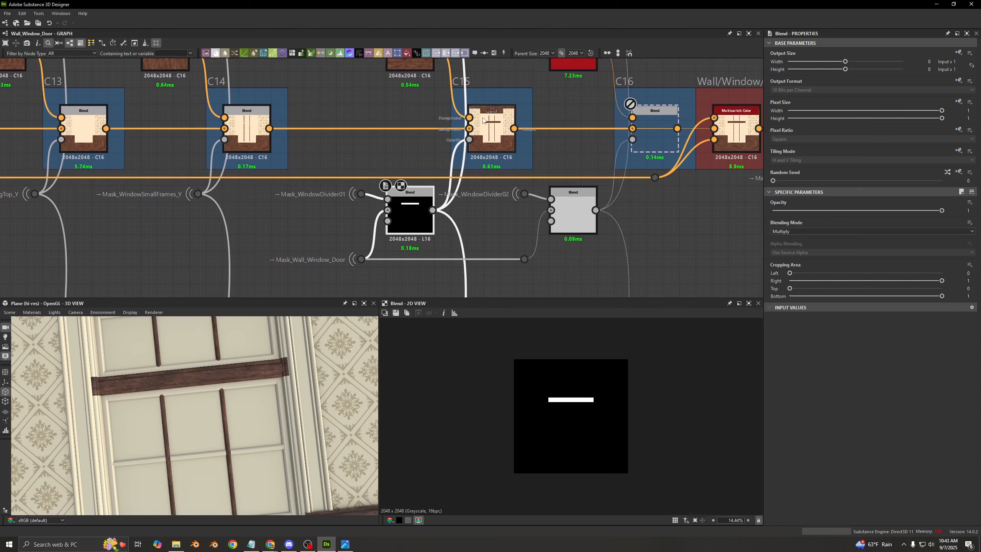
left_click(490, 127)
scroll(98, 389, "up", 3)
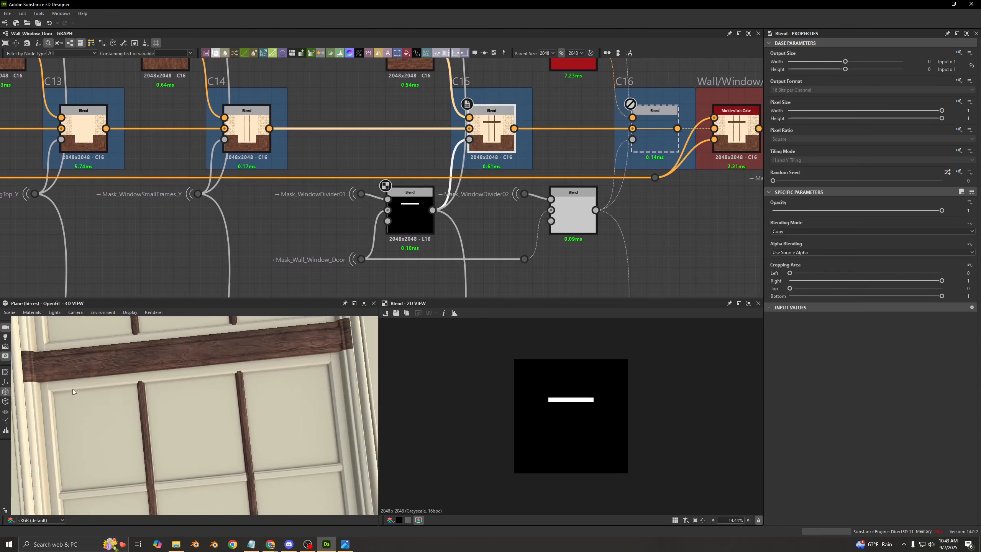
middle_click_drag(72, 388, 115, 393)
scroll(115, 390, "up", 3)
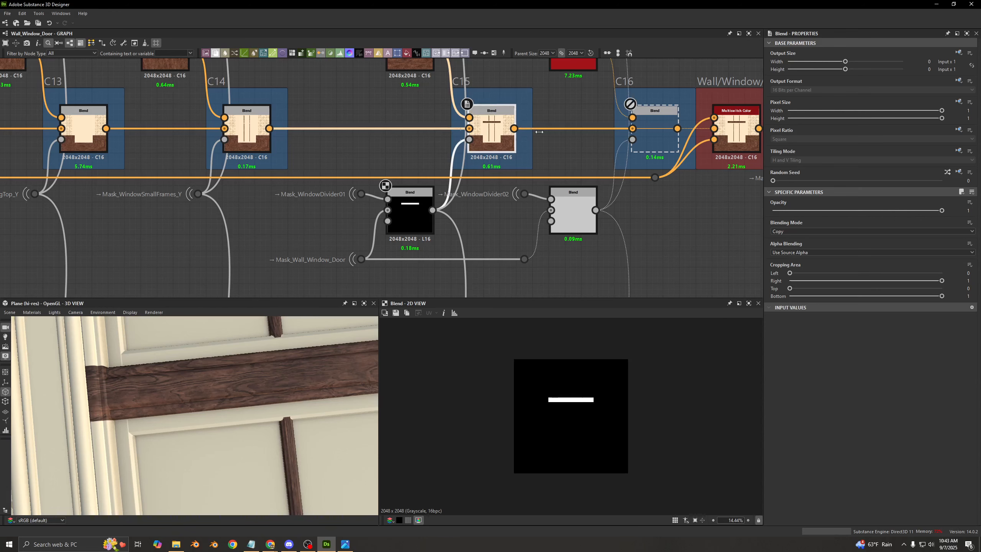
- Enable the C16 Blend to layer a second wood variation over the window divider, and preview its output
middle_click_drag(575, 114, 431, 159)
scroll(425, 140, "down", 3)
double_click(477, 162)
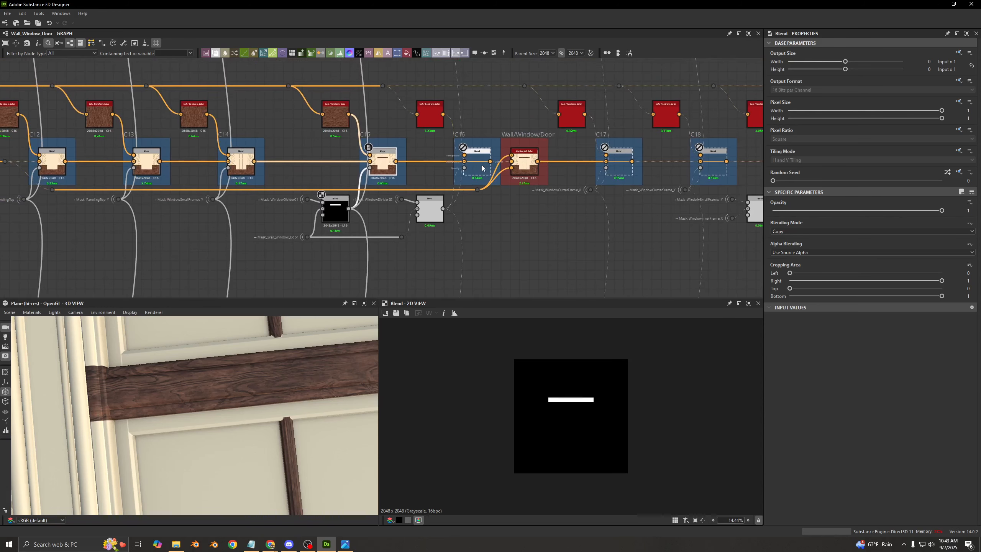
scroll(525, 377, "up", 2)
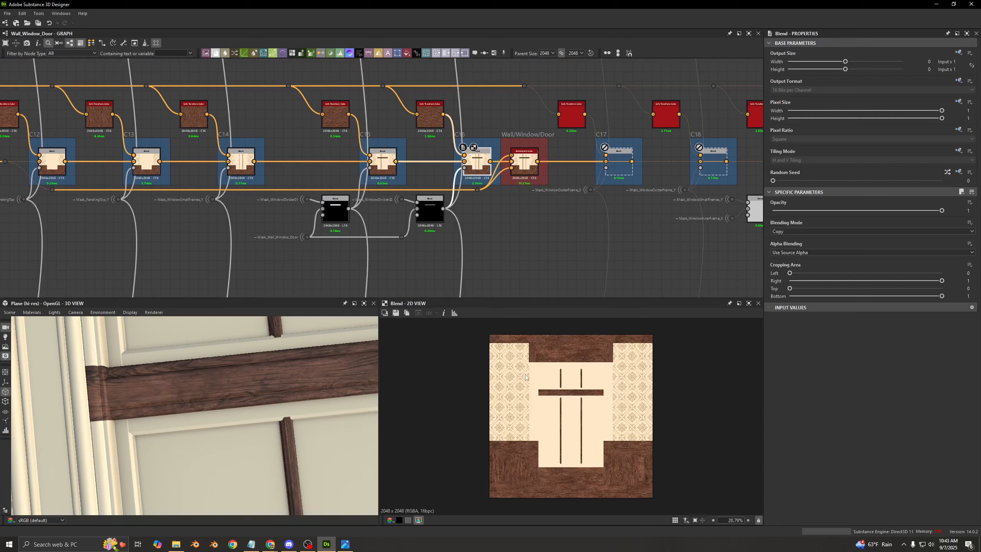
- Preview the Multiply Blend combining Mask_WindowDivider02 and Mask_Wall_Window_Door for C16's opacity, and switch that mask node off and on
double_click(462, 169)
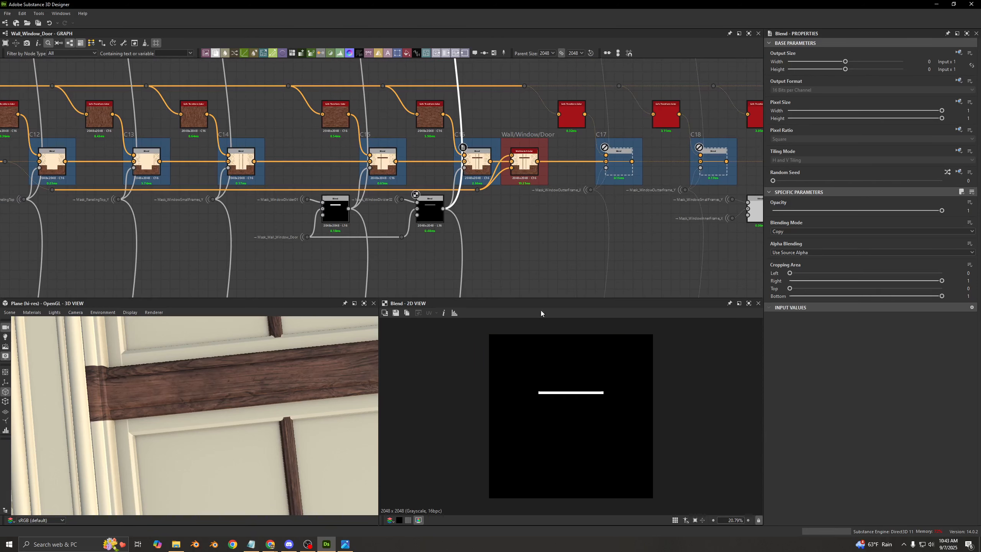
double_click(475, 172)
scroll(297, 243, "up", 3)
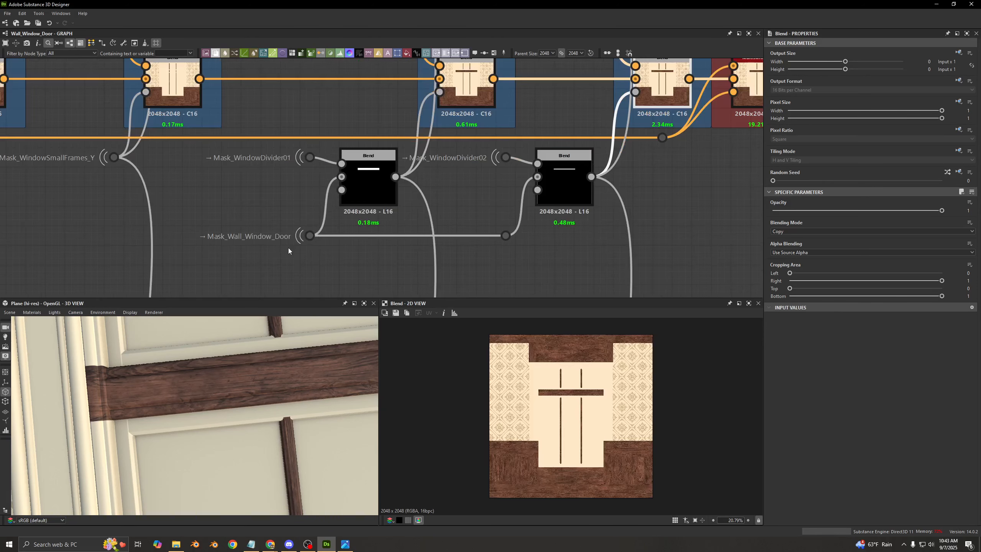
double_click(554, 181)
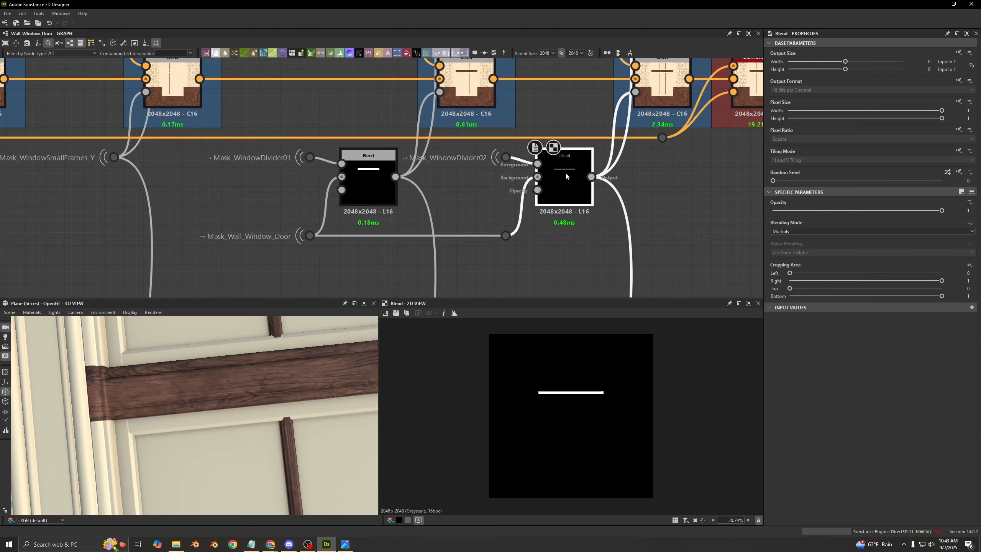
key("shift+d")
key("shift+d")
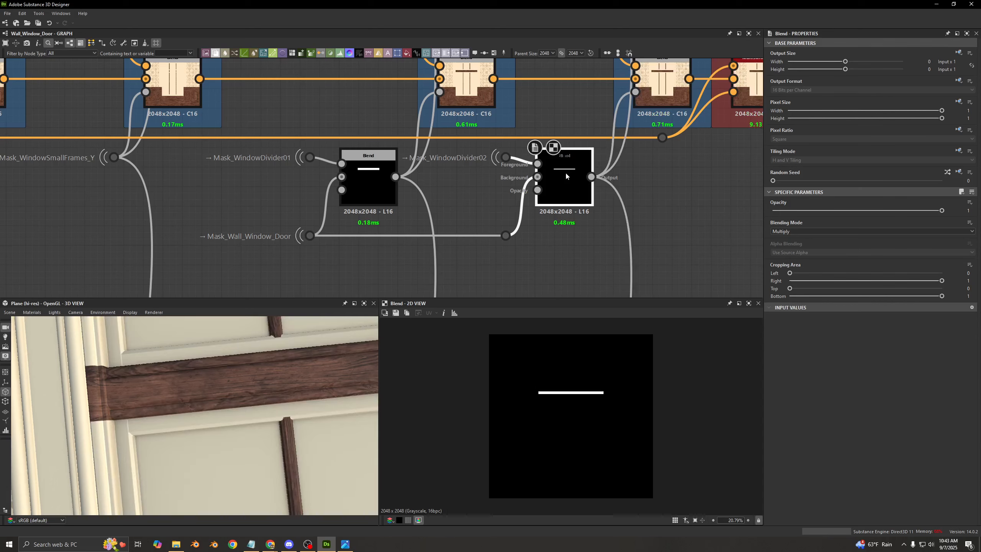
- Preview the C16 Blend's output, switch the node off and on, and compare the divider's wood grain in 2D and 3D
middle_click_drag(565, 172, 476, 236)
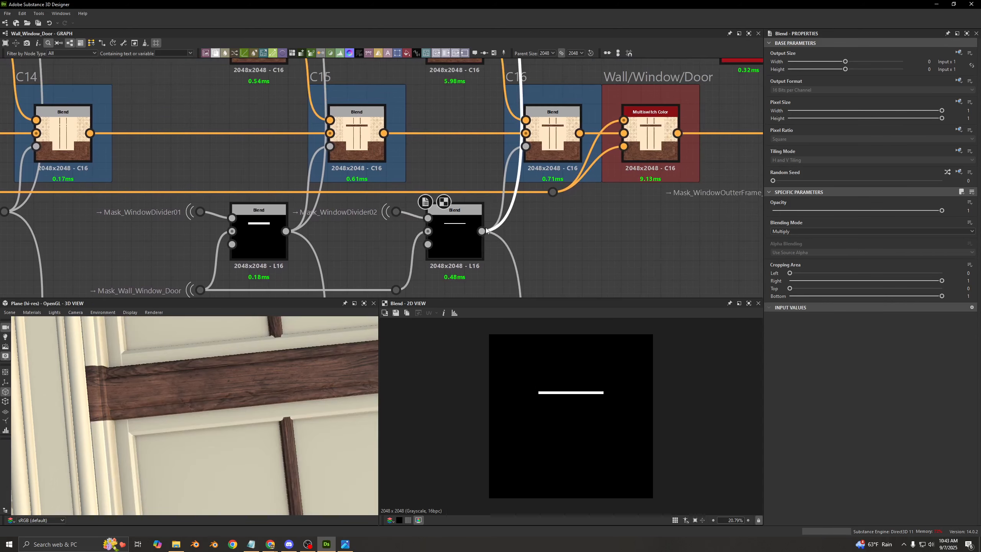
double_click(551, 152)
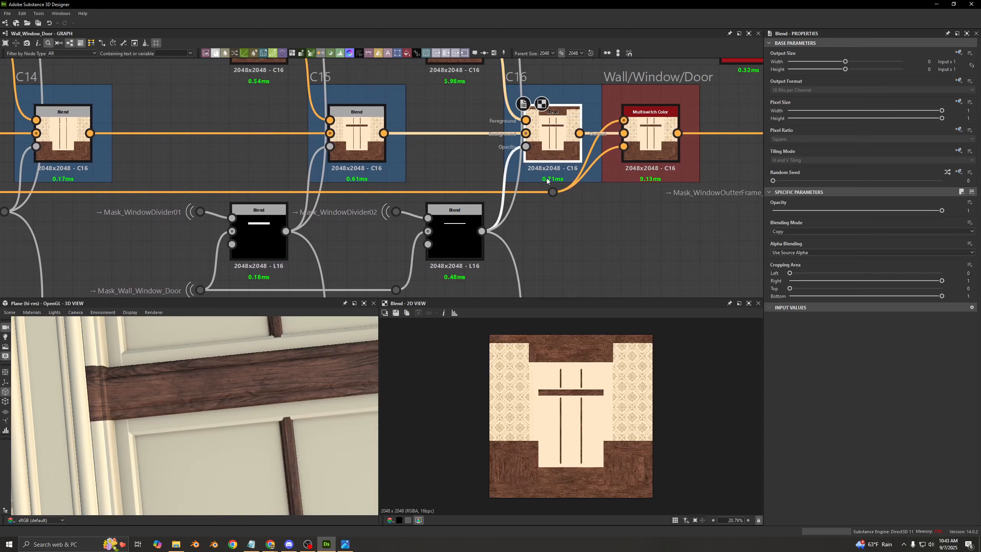
scroll(556, 388, "up", 5)
scroll(536, 387, "up", 8)
key("shift+d")
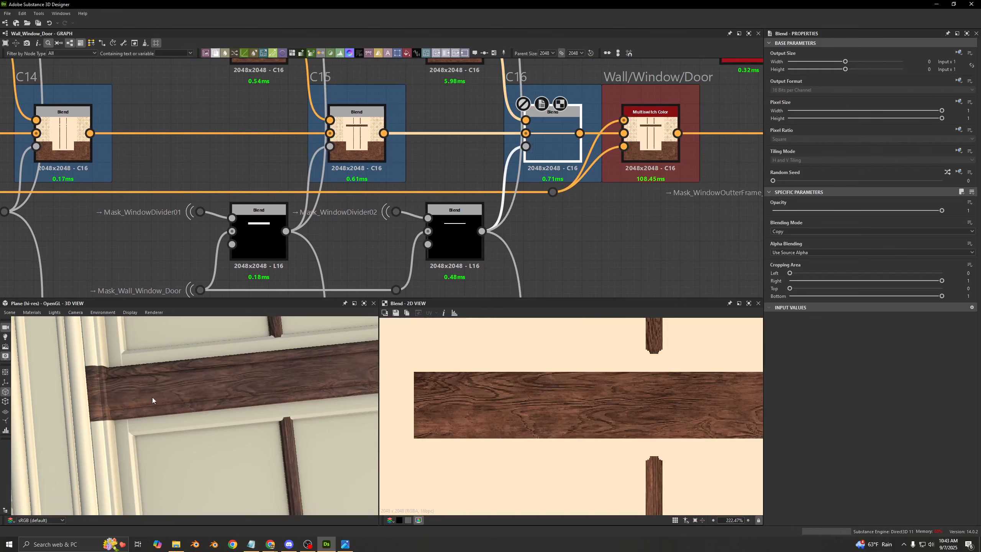
scroll(139, 362, "up", 3)
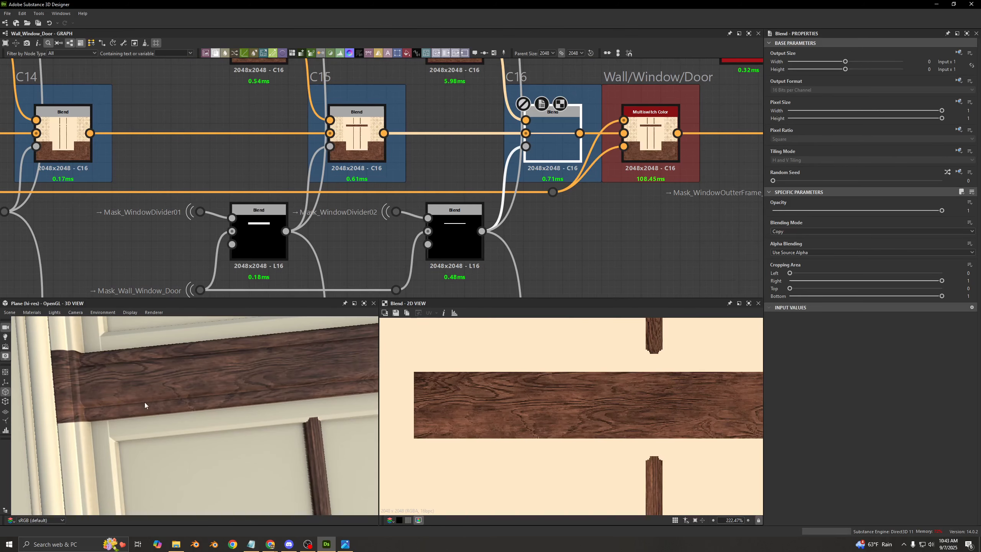
key("shift+d")
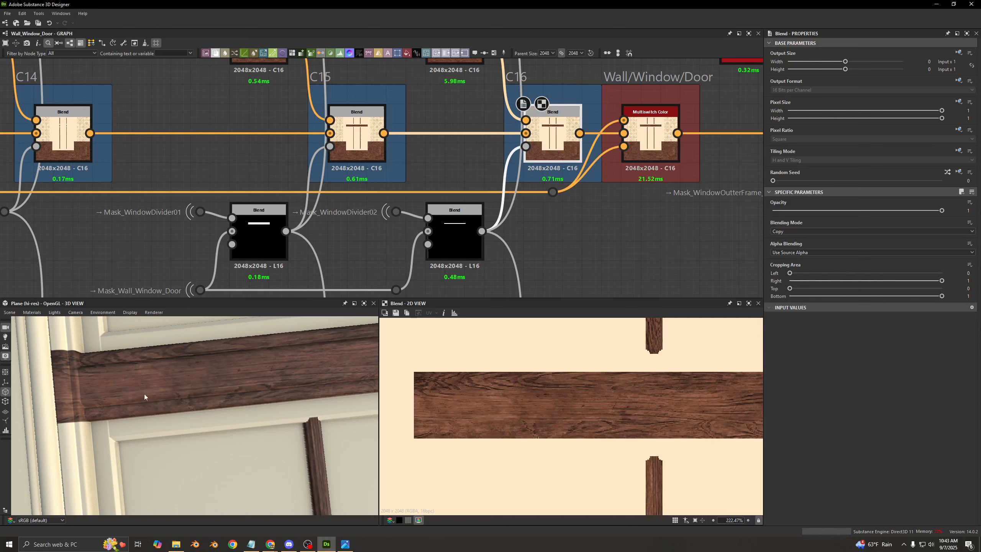
left_click_drag(308, 331, 248, 376)
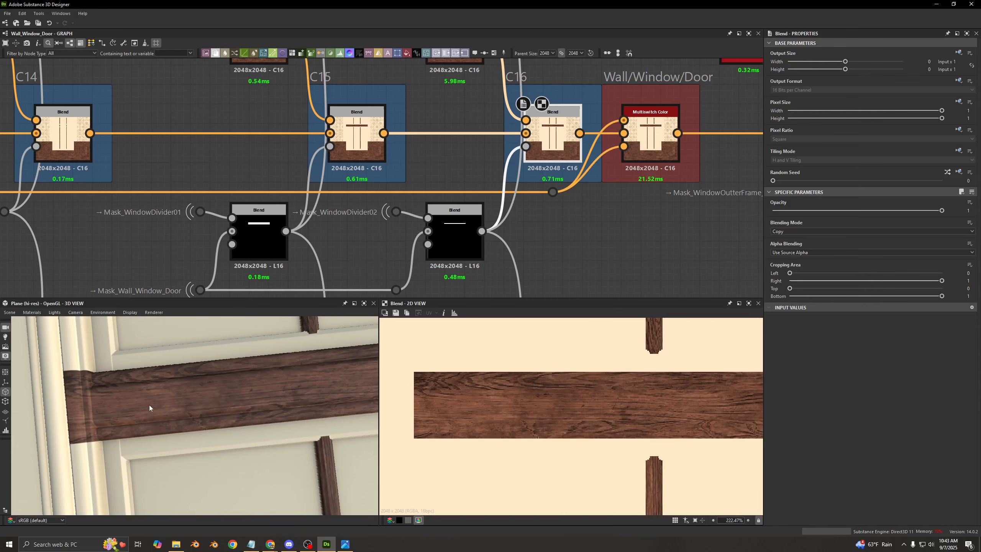
- Preview the Wall/Window/Door Multiswitch Color node after C16 and examine its three inputs
scroll(469, 232, "down", 5)
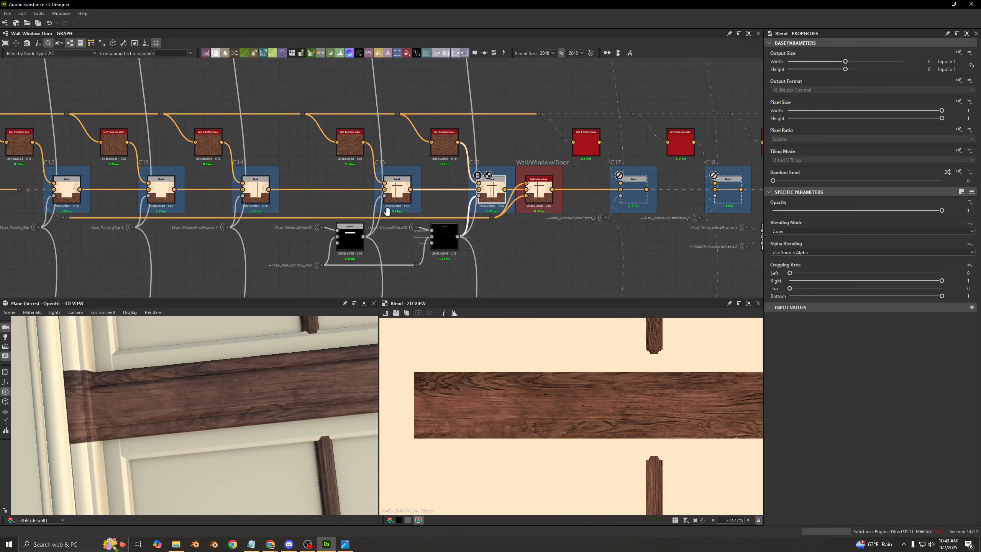
left_click(479, 189)
scroll(464, 197, "up", 4)
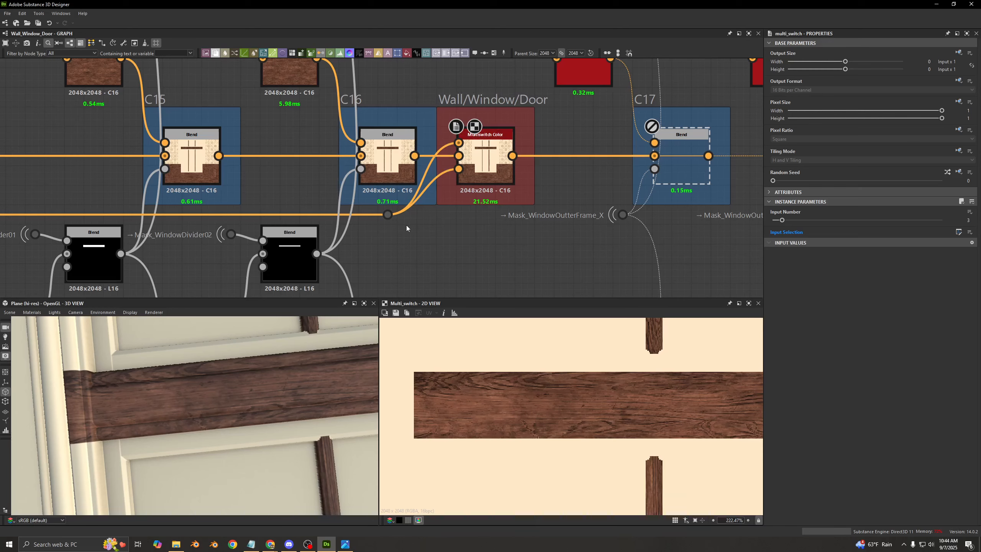
middle_click_drag(458, 231, 432, 245)
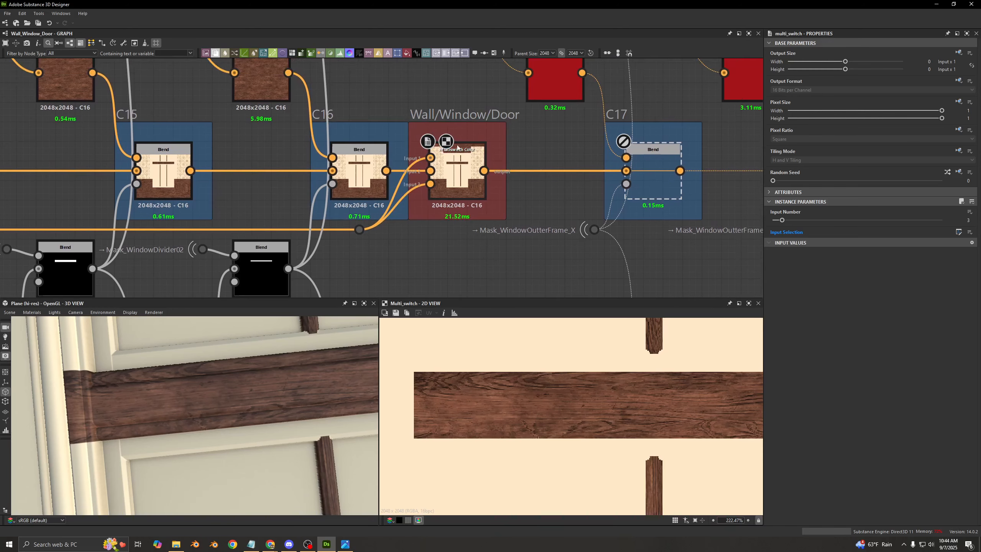
middle_click_drag(478, 141, 431, 145)
scroll(317, 234, "up", 2)
scroll(319, 248, "down", 6)
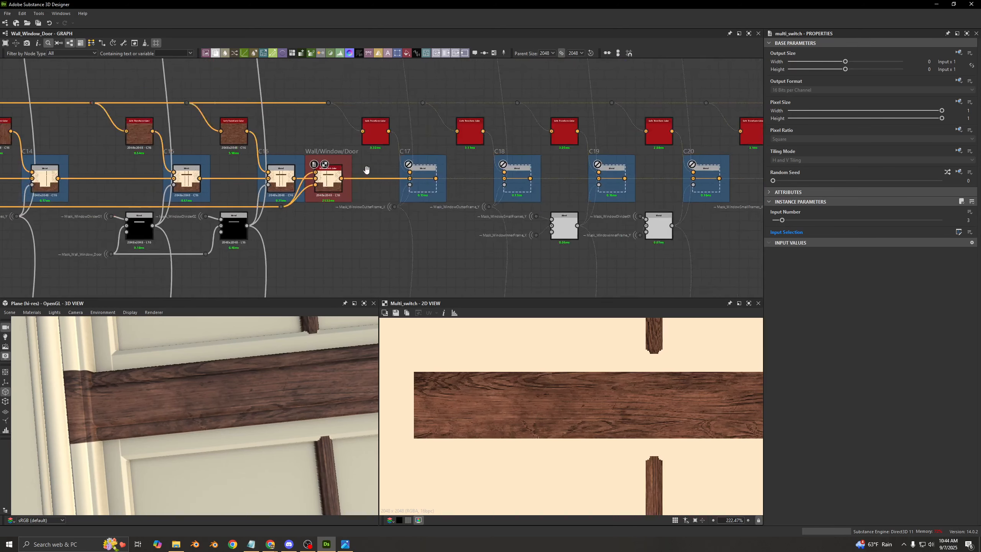
- Trace the bypass link from before C12, past the C12 to C16 Blends, to the Wall/Window/Door Multiswitch Color inputs
middle_click_drag(366, 171, 702, 162)
middle_click_drag(232, 191, 345, 193)
scroll(287, 161, "up", 3)
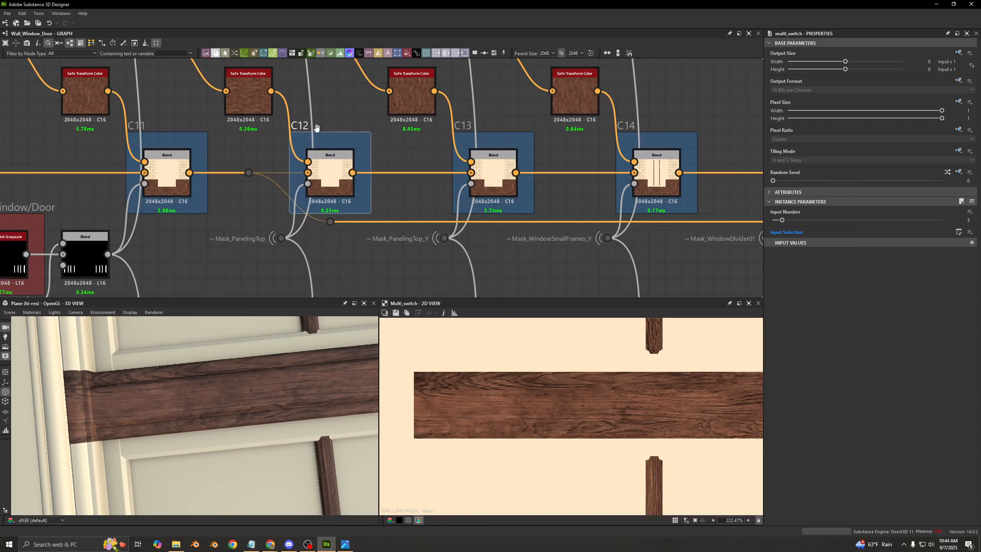
middle_click_drag(710, 157, 303, 159)
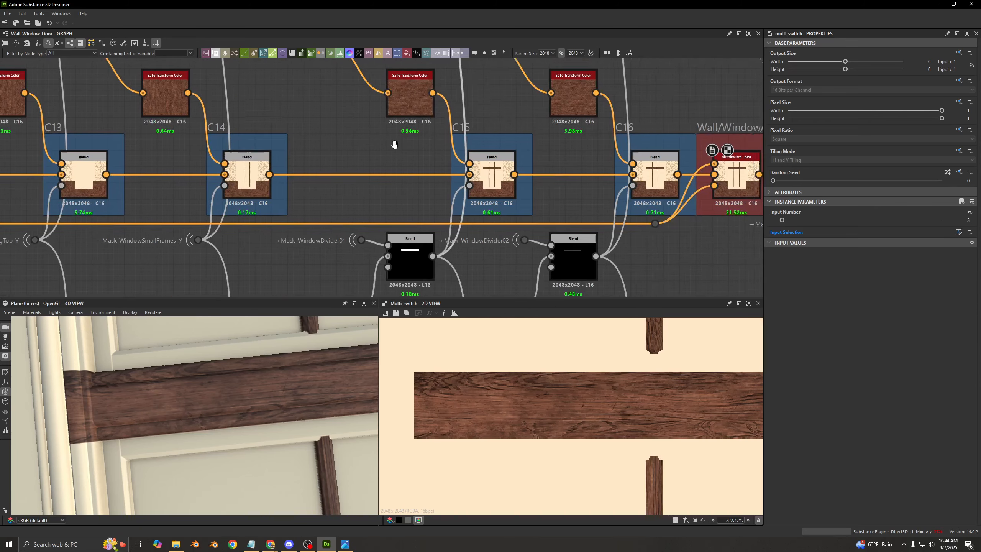
middle_click_drag(672, 166, 423, 170)
scroll(475, 189, "up", 2)
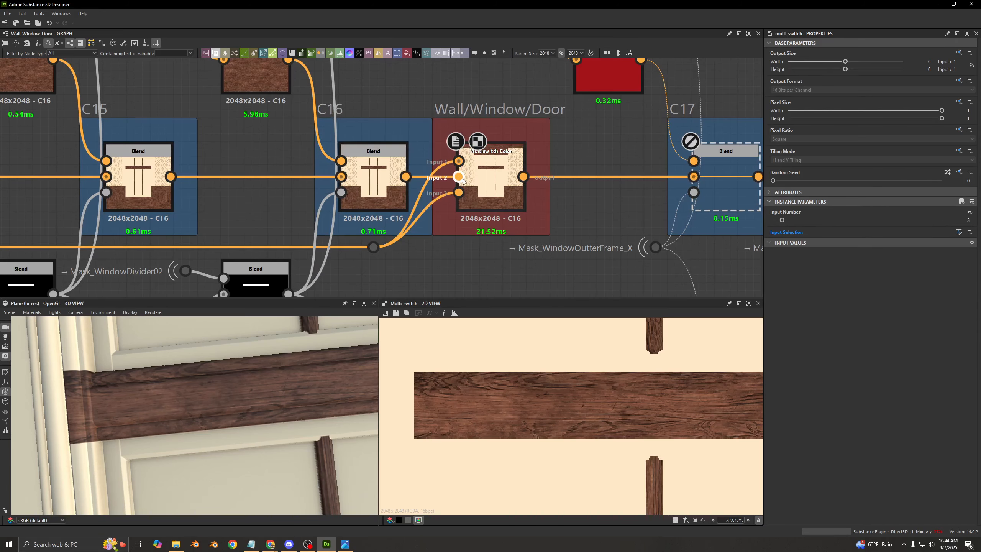
middle_click_drag(650, 143, 454, 141)
- Enable the C17 Blend to layer wood over the window's outer frame, and preview the whole texture in 2D
scroll(452, 142, "down", 4)
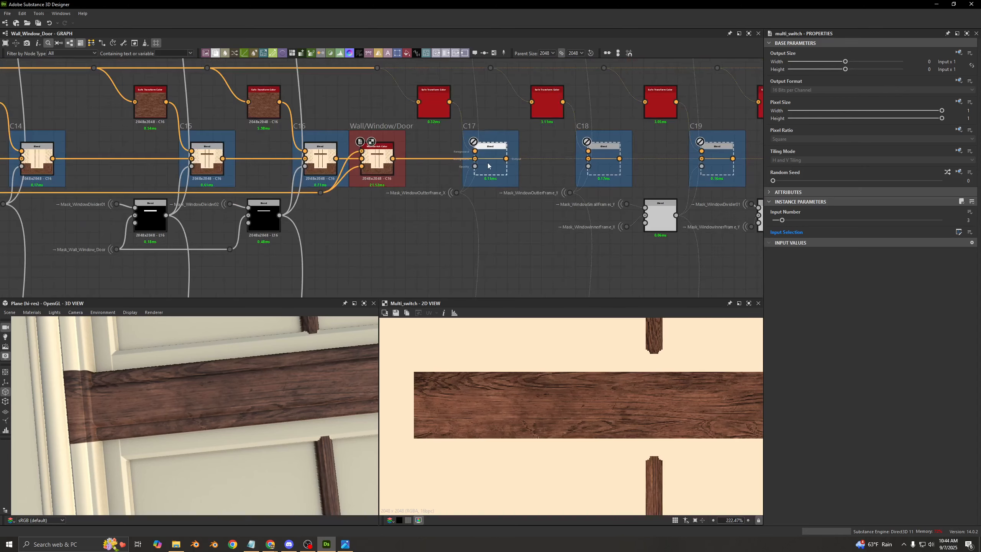
double_click(488, 164)
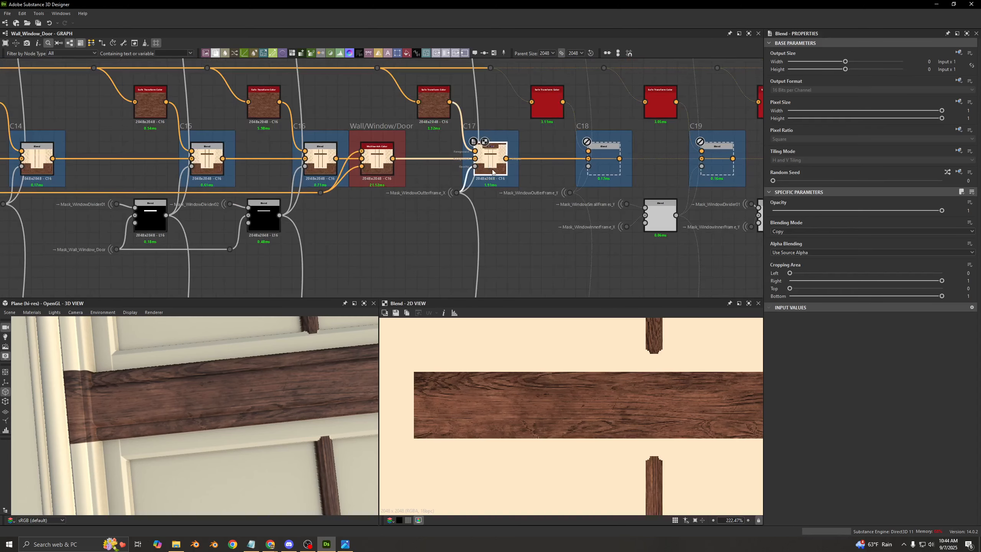
scroll(614, 411, "down", 1)
scroll(615, 409, "down", 12)
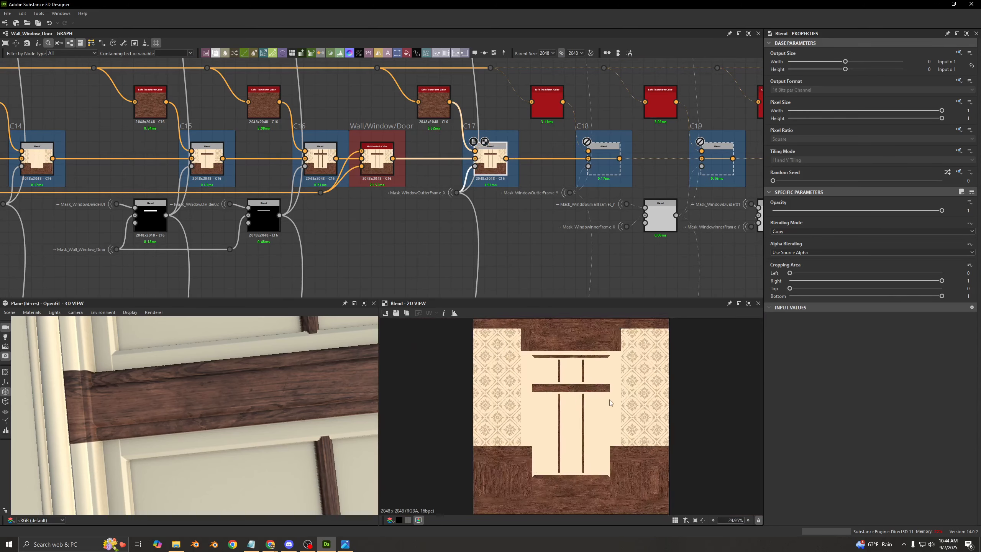
- Switch the C17 Blend off and on, compare the outer frame's top piece up close, and examine its Mask_WindowOutterFrame_X input
double_click(475, 166)
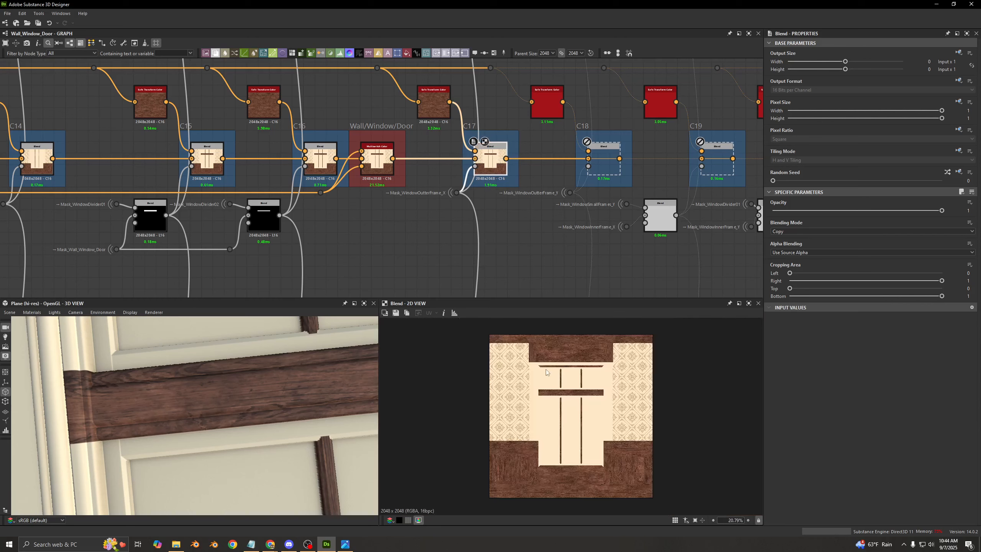
scroll(546, 369, "up", 5)
left_click_drag(213, 369, 198, 443)
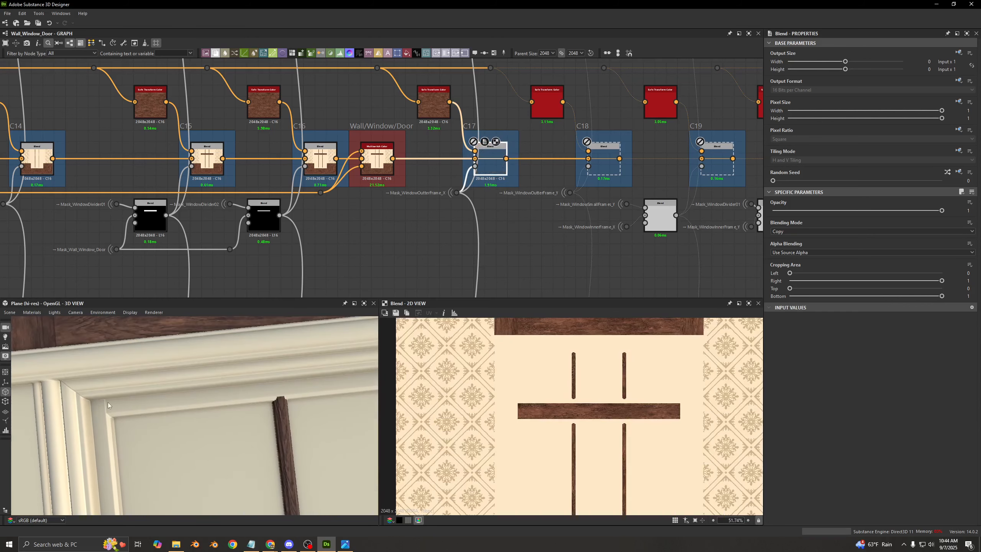
scroll(470, 202, "up", 2)
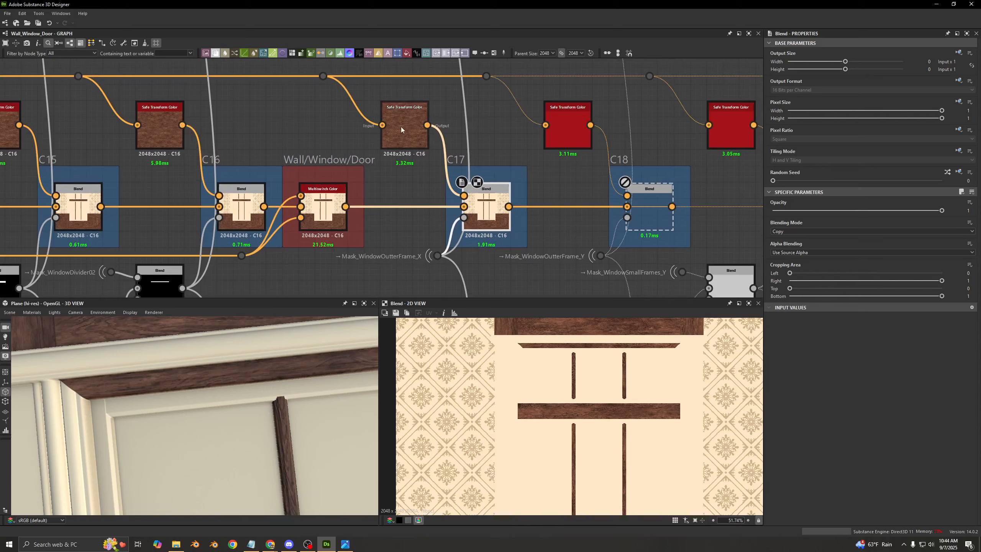
scroll(386, 186, "up", 3)
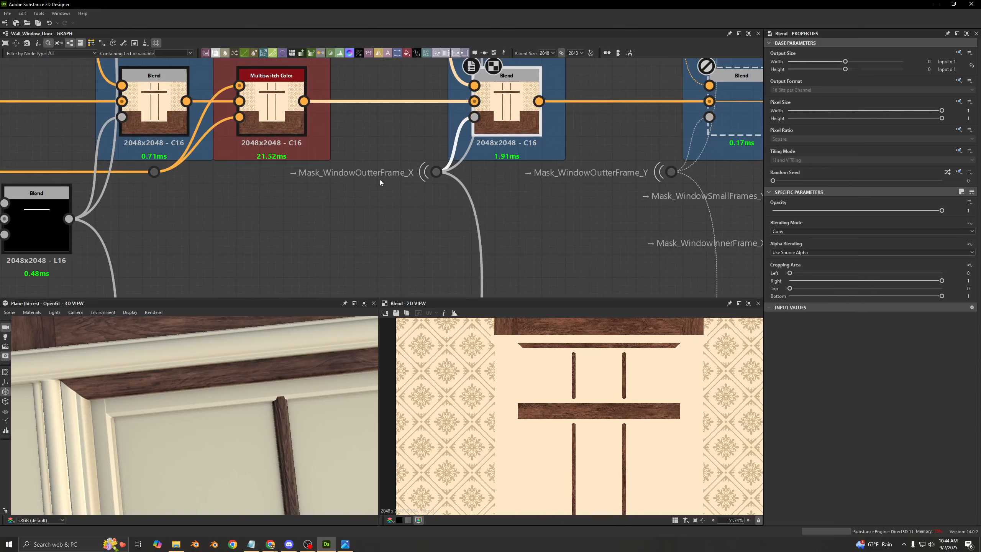
scroll(368, 211, "down", 1)
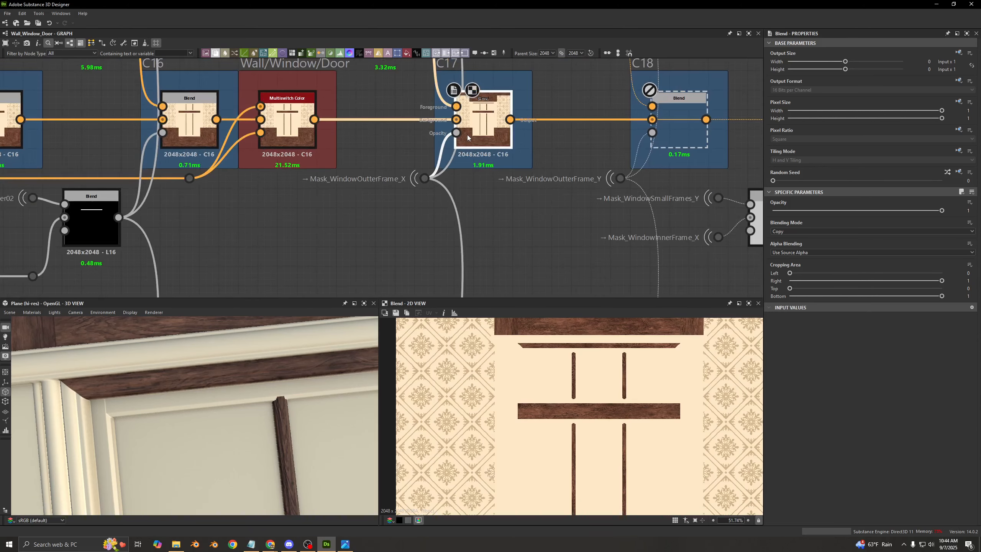
- Enable the C18 Blend to layer wood on the outer frame's vertical sides through Mask_WindowOutterFrame_Y, and preview its output
middle_click_drag(469, 138, 285, 223)
double_click(543, 187)
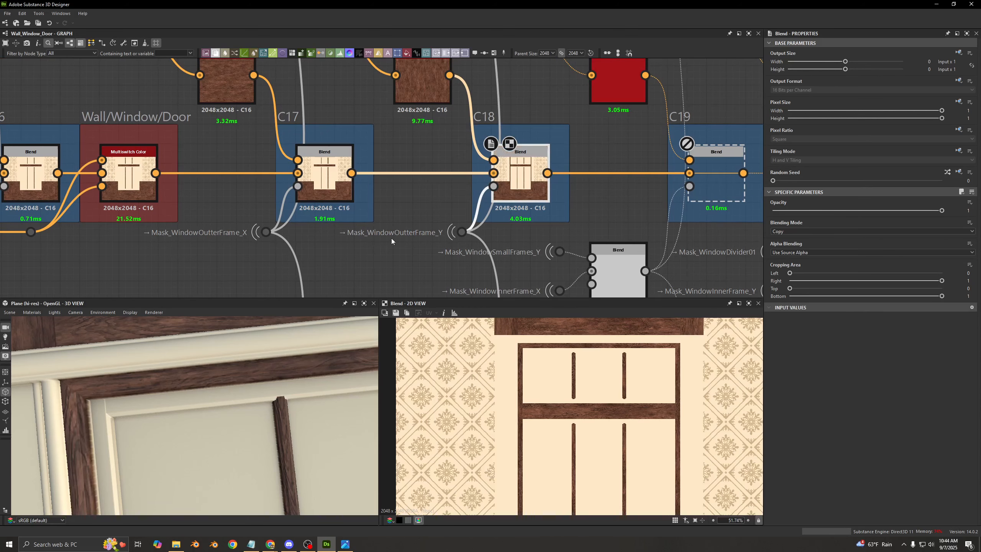
middle_click_drag(439, 238, 273, 256)
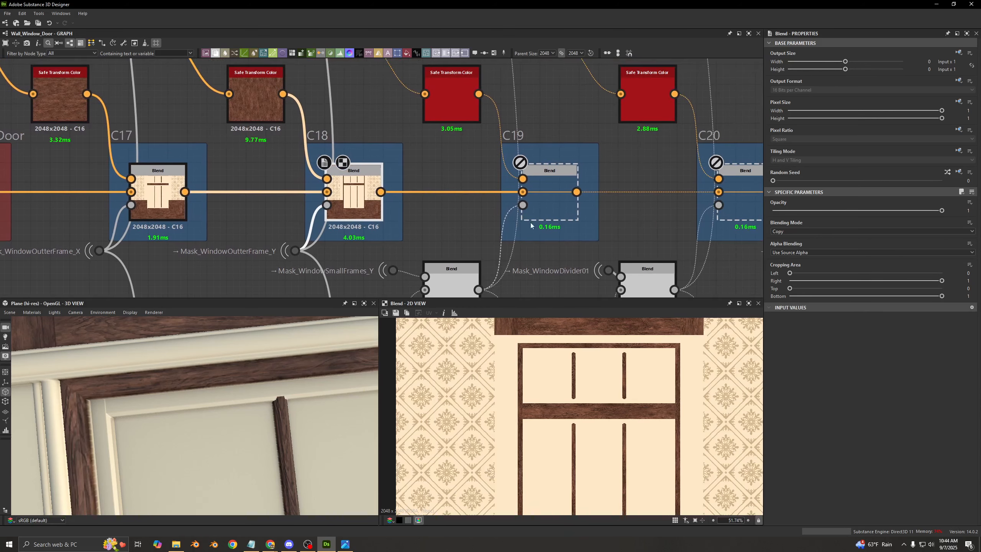
- Enable the C19 Blend to layer wood over the window's horizontal inner frame pieces, and view the window in 2D and 3D
key("f")
scroll(574, 390, "up", 1)
double_click(555, 195)
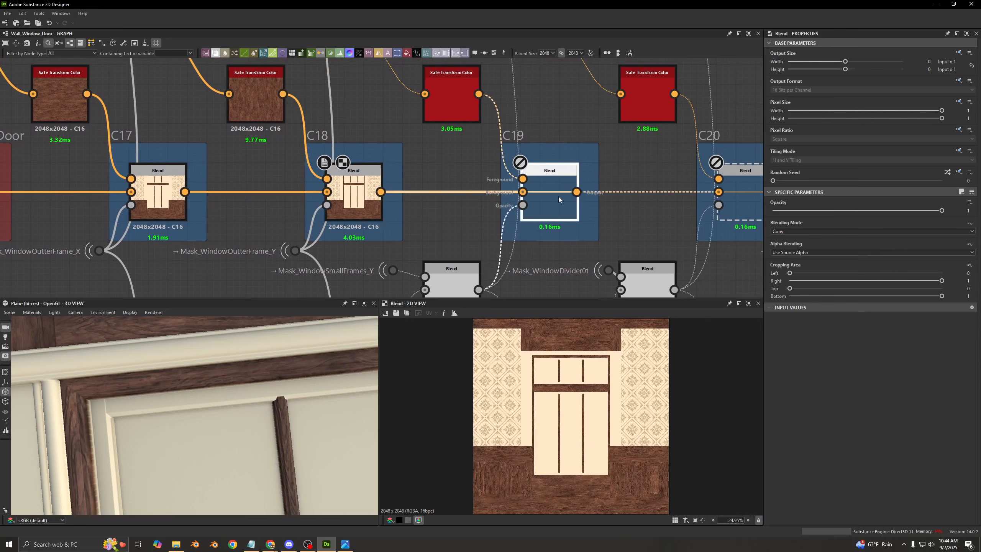
scroll(255, 402, "down", 5)
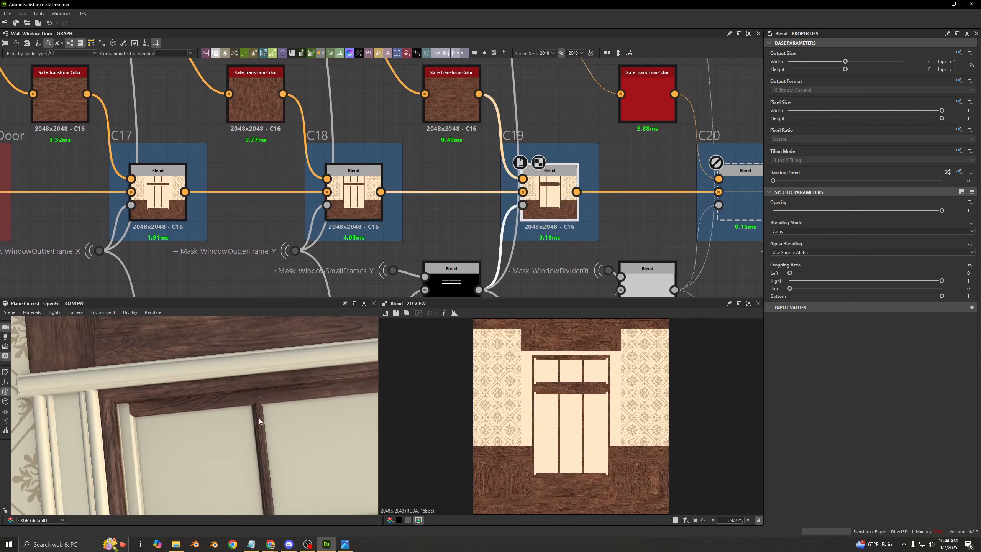
middle_click_drag(248, 391, 208, 351)
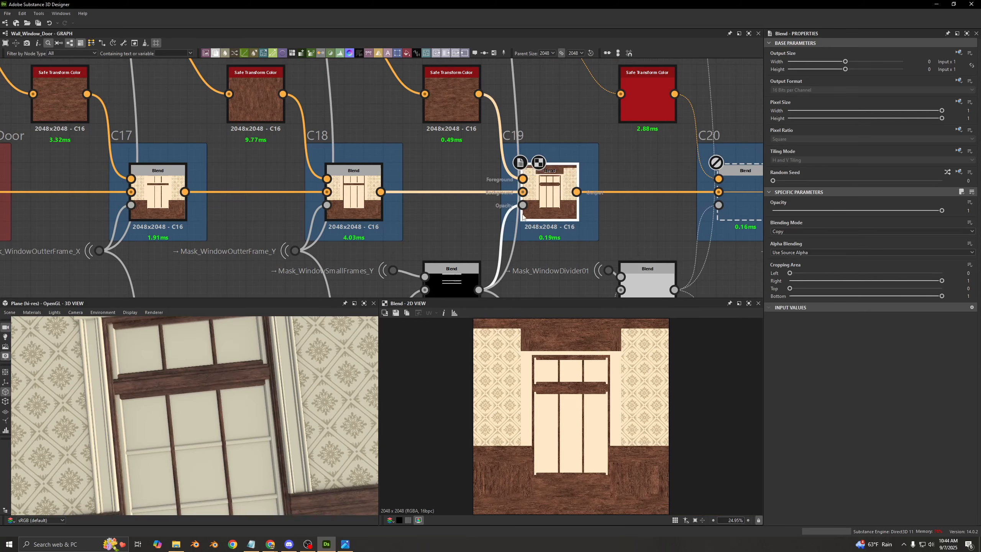
- Preview the Subtract Blend combining Mask_WindowSmallFrames_Y and Mask_WindowInnerFrame_X for C19's opacity, and switch that mask node off and on
middle_click_drag(342, 284, 324, 218)
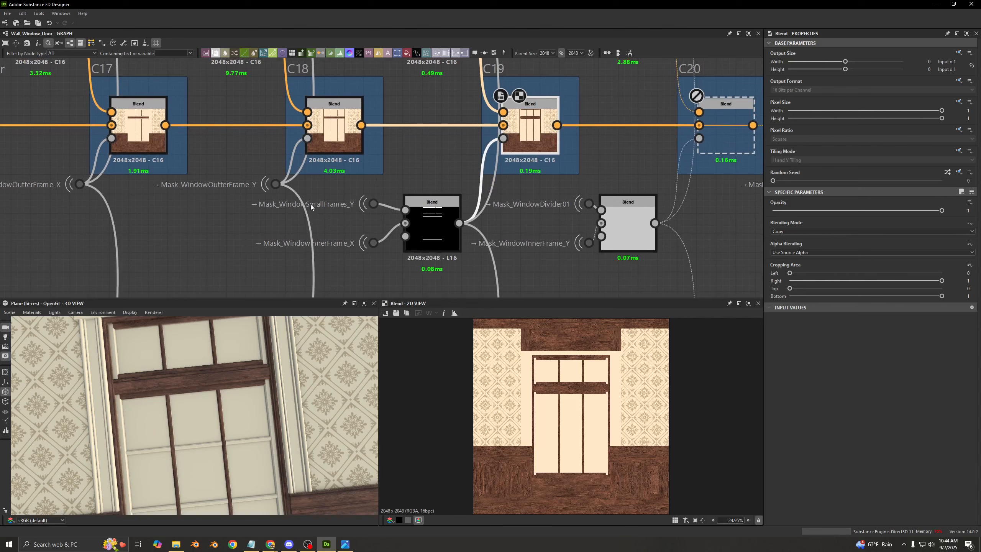
left_click(438, 228)
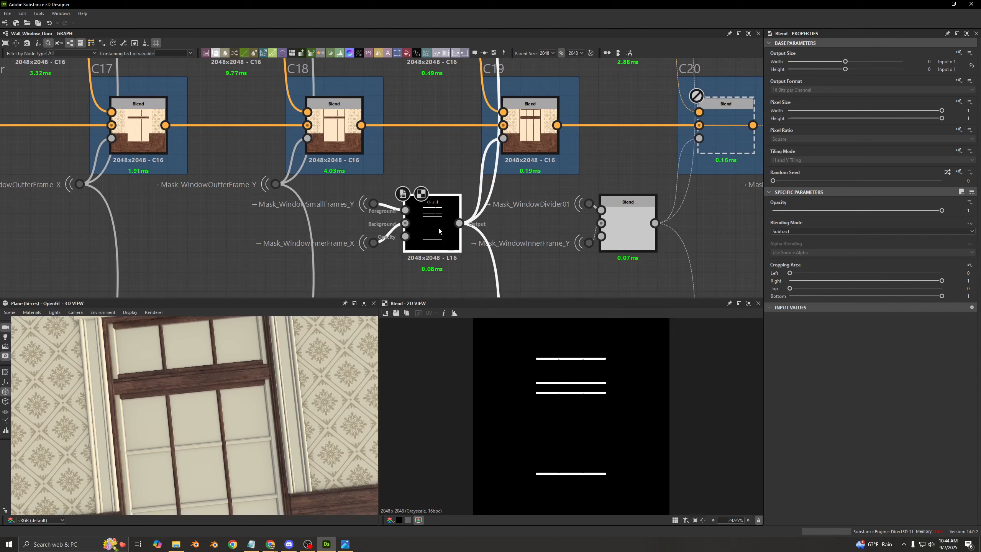
scroll(547, 369, "up", 10)
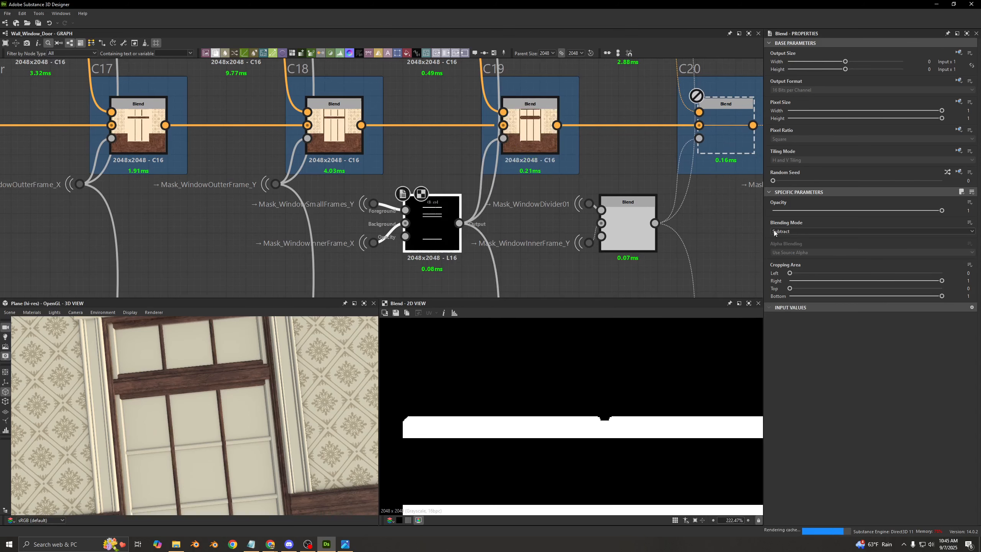
scroll(197, 419, "up", 3)
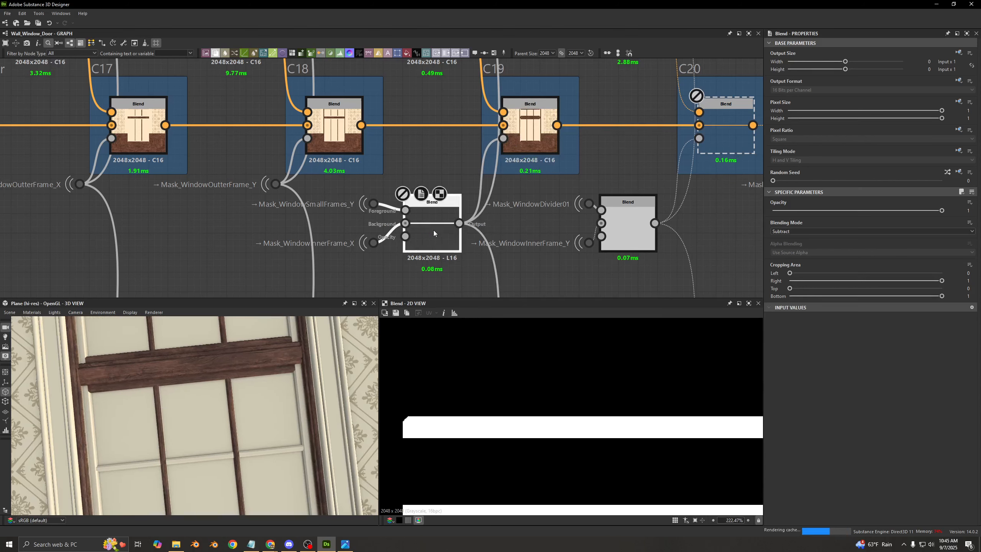
- Preview the C19 Blend's output, view the whole wall in 3D, and preview its Subtract mask again
left_click(549, 146)
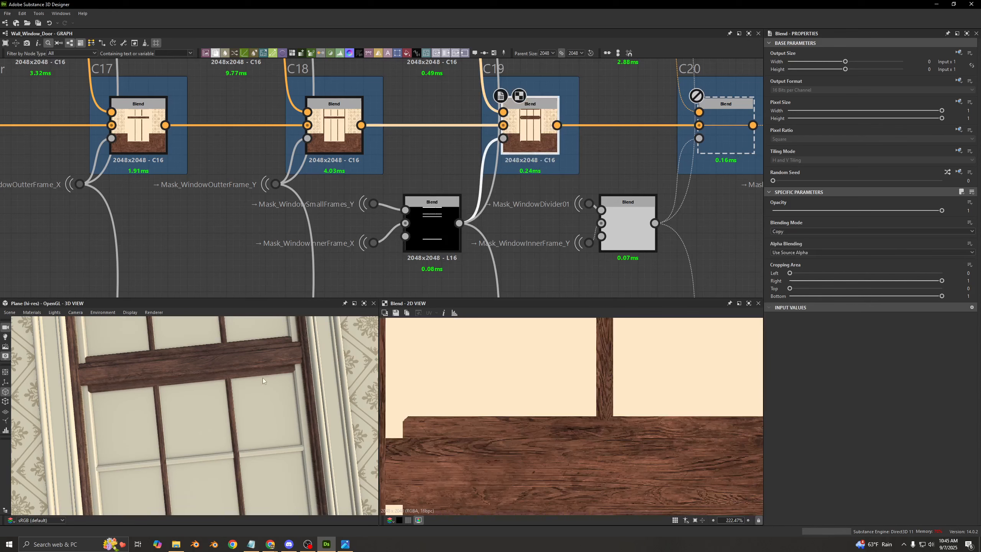
scroll(230, 377, "down", 5)
scroll(231, 376, "down", 3)
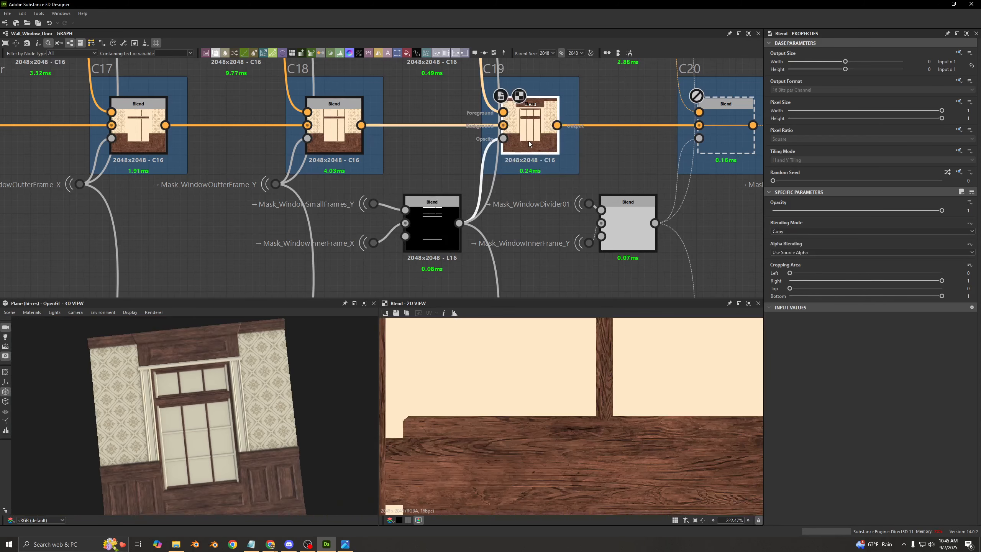
left_click(447, 221)
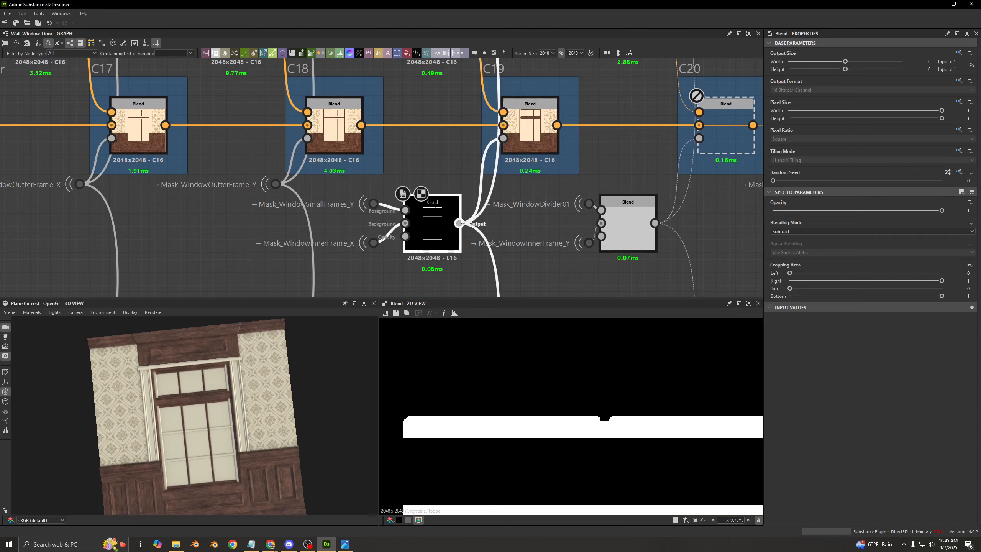
- Enable the C20 Blend for the vertical inner frame pieces, and switch it off and on to compare the wood up close
middle_click_drag(723, 116, 495, 196)
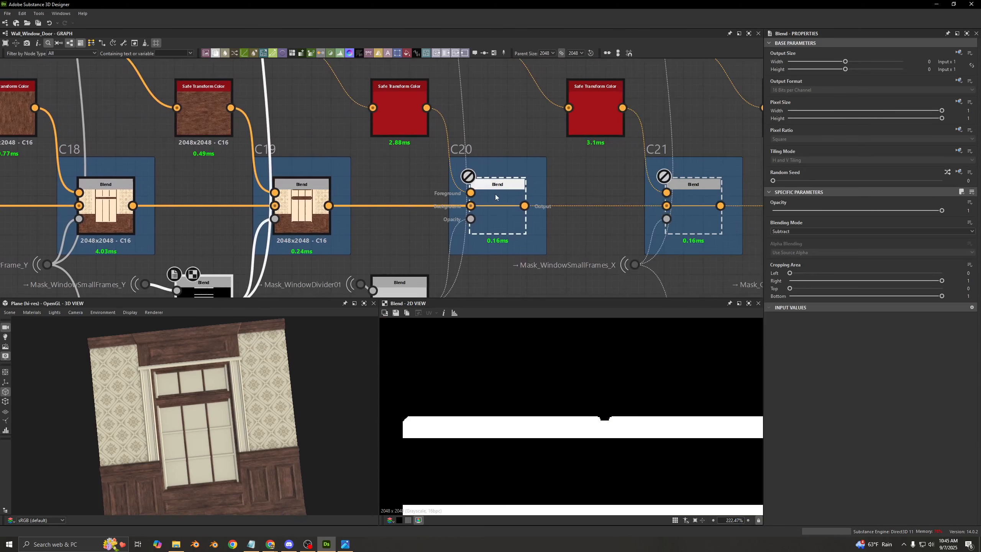
left_click(495, 195)
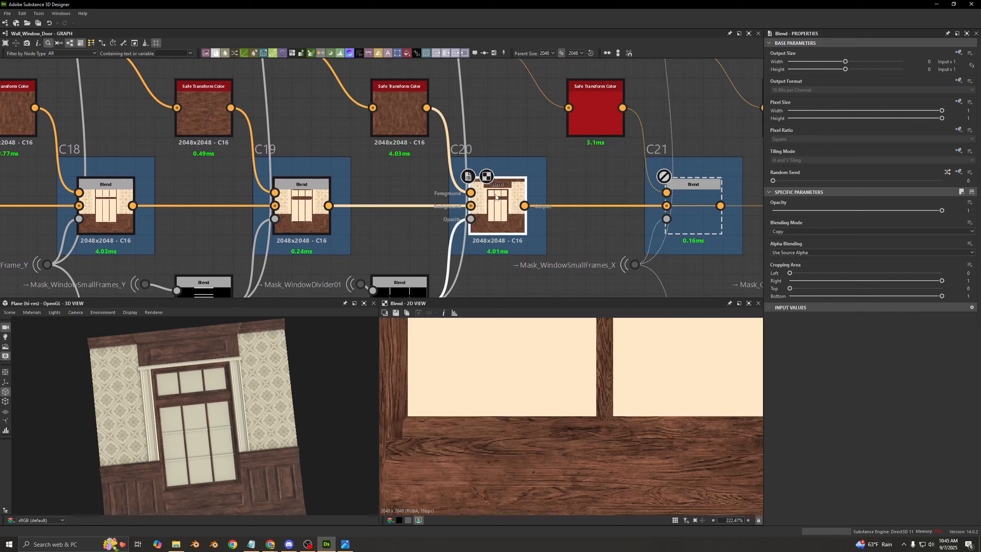
scroll(140, 394, "up", 3)
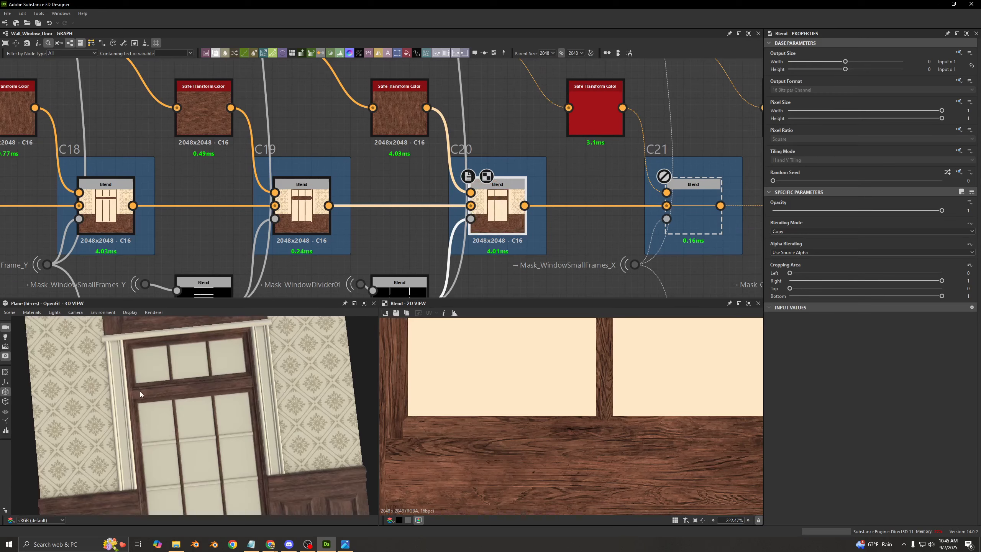
scroll(139, 392, "up", 5)
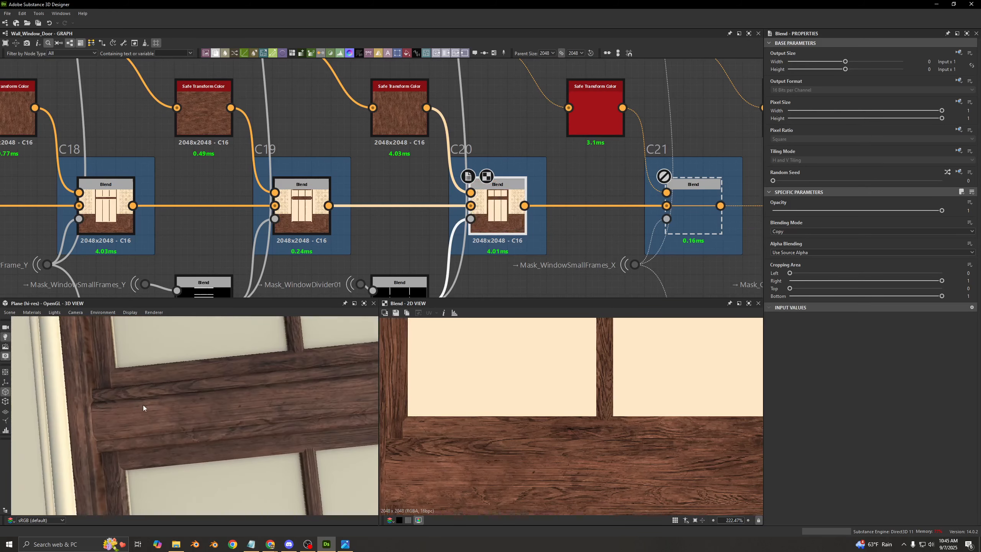
key("shift+d")
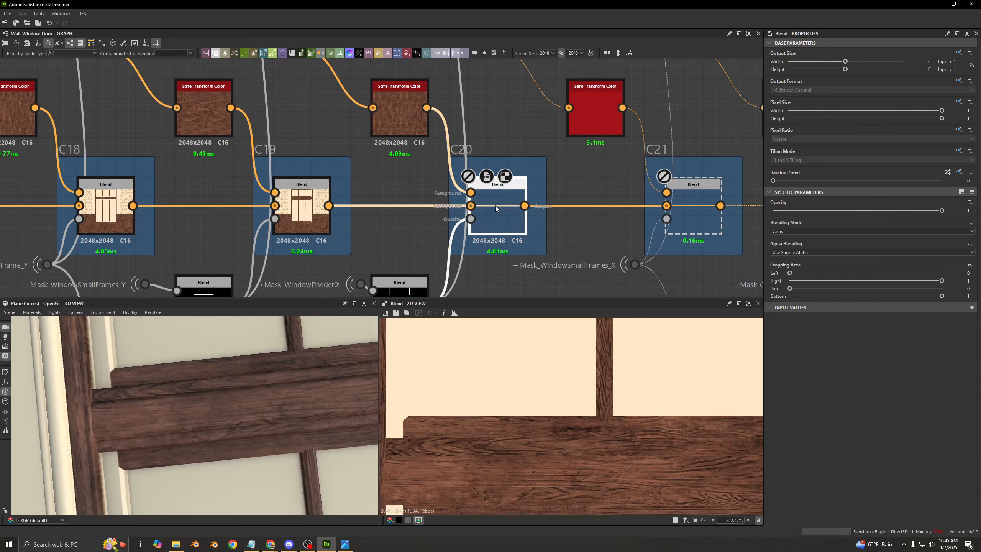
key("shift+d")
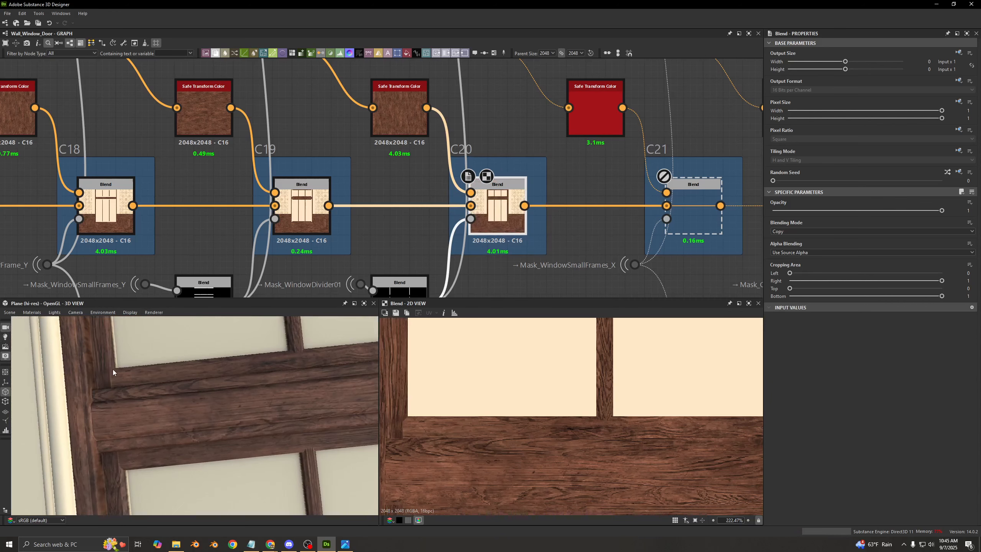
- Examine C20's opacity mask Blend in the graph, and preview the Safe Transform Color feeding its foreground
middle_click_drag(419, 187, 401, 124)
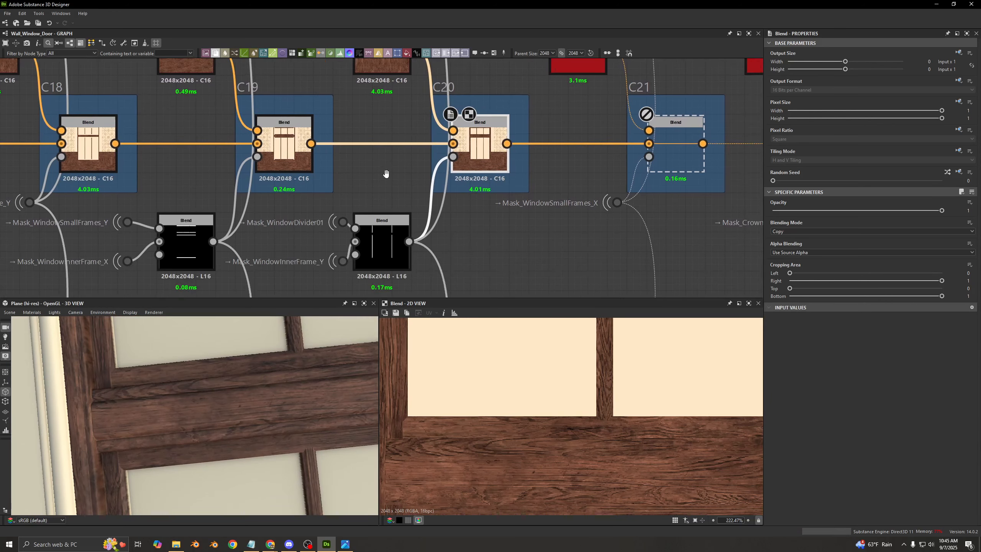
middle_click_drag(386, 173, 398, 241)
left_click(391, 119)
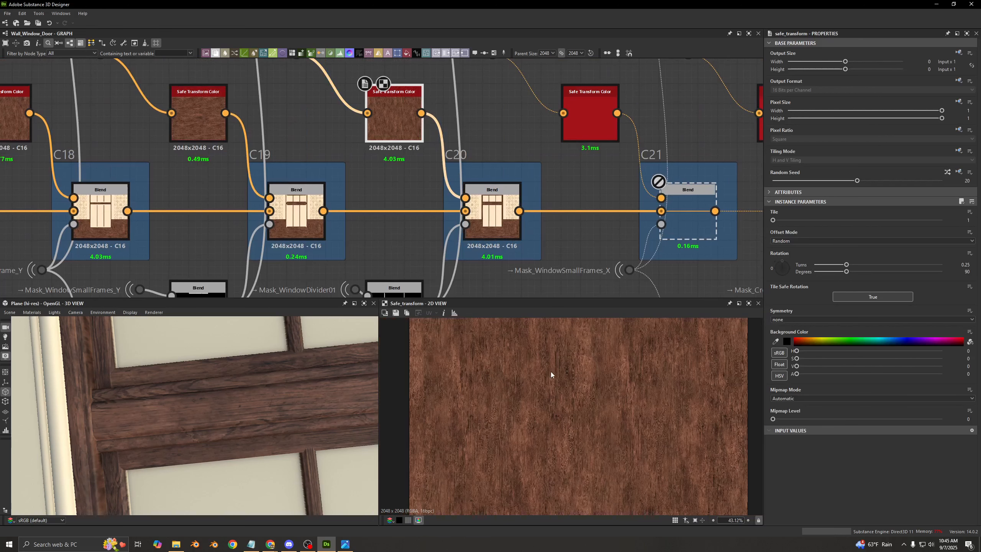
scroll(586, 399, "down", 4)
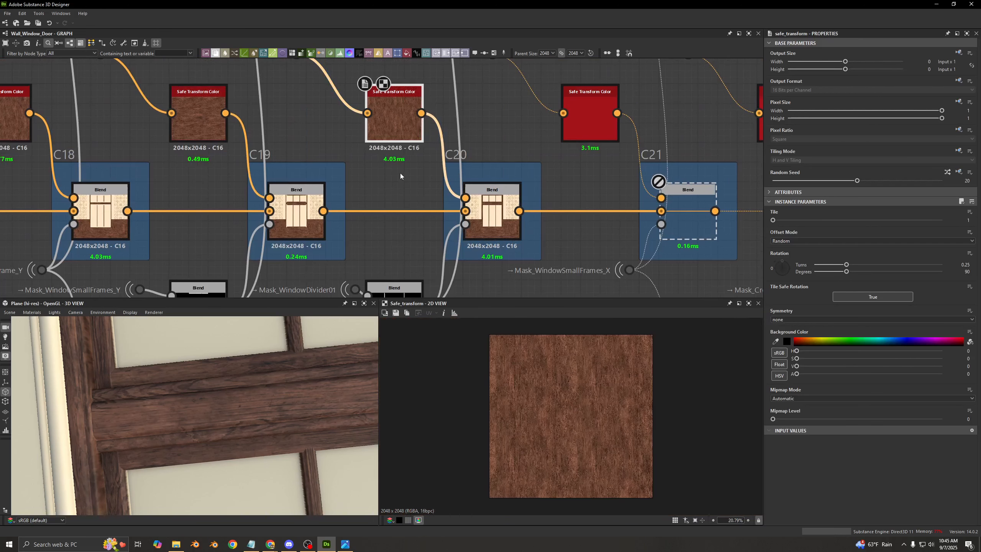
- Preview the Subtract Blend combining Mask_WindowDivider01 and Mask_WindowInnerFrame_Y for C20's opacity, and preview the C20 Blend's output
middle_click_drag(400, 174, 377, 145)
left_click(361, 247)
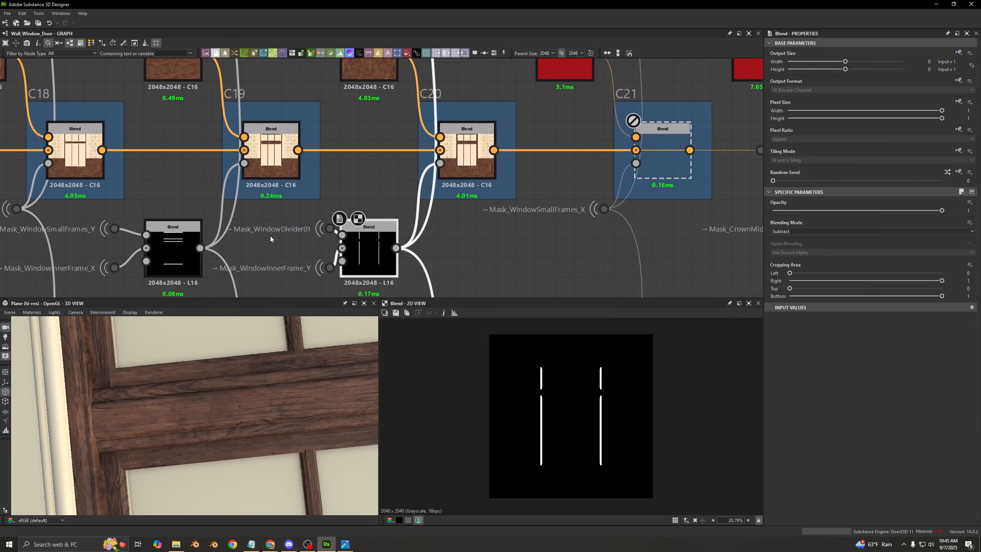
scroll(270, 238, "up", 2)
middle_click_drag(304, 234, 305, 202)
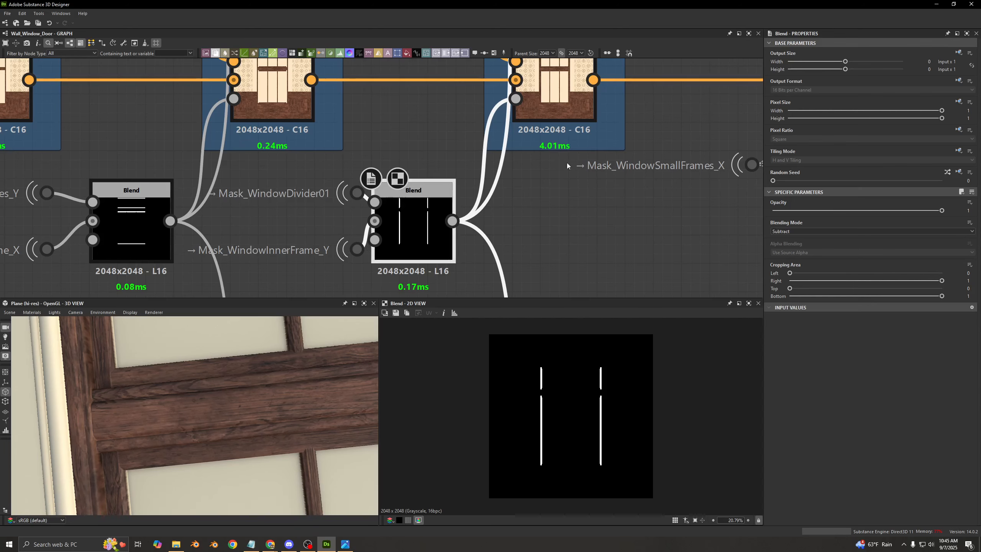
scroll(409, 278, "down", 5)
left_click(455, 230)
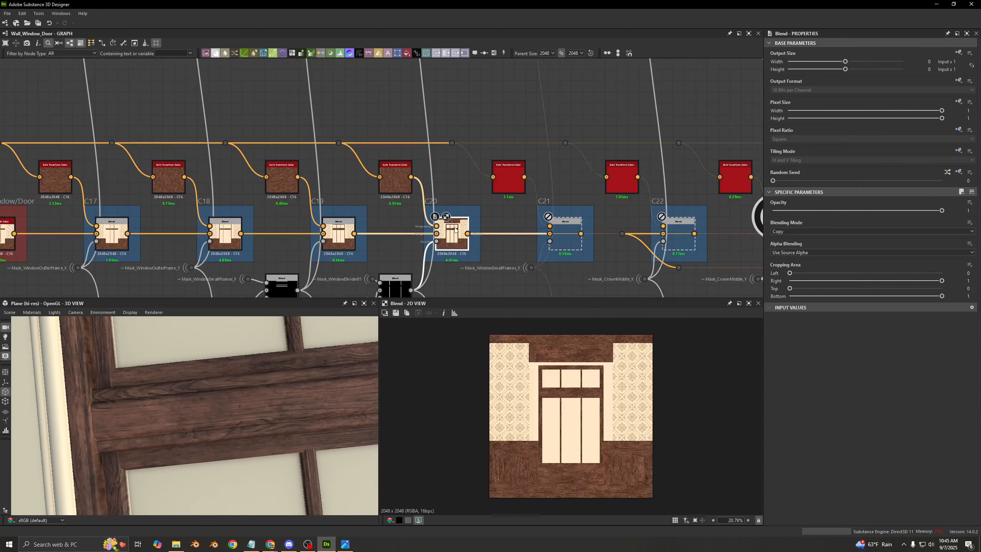
- Enable the C21 Blend for the small window frames, preview its output, and frame the lower window panes in 3D
middle_click_drag(564, 231, 423, 200)
double_click(423, 200)
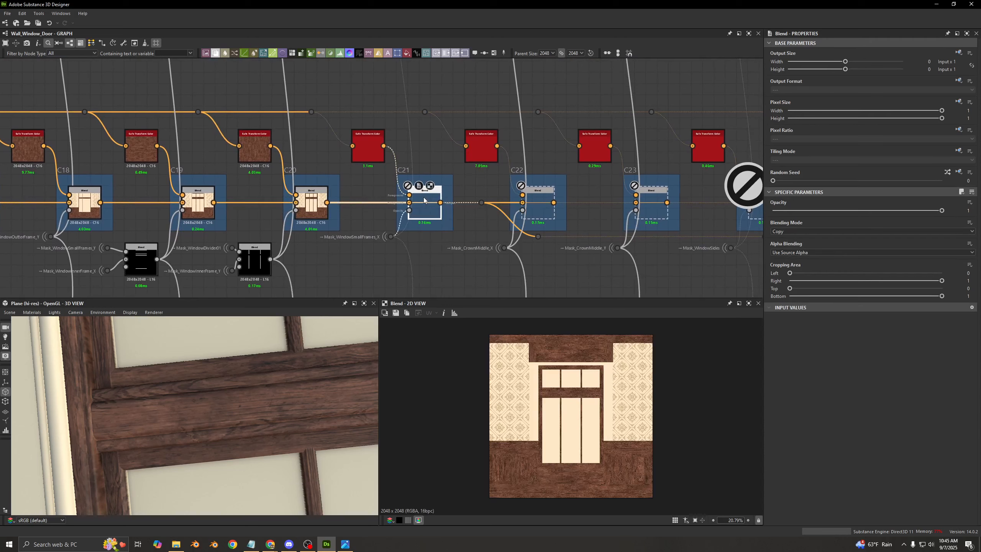
key("shift+d")
key("shift+d")
key("shift+d")
scroll(276, 406, "down", 5)
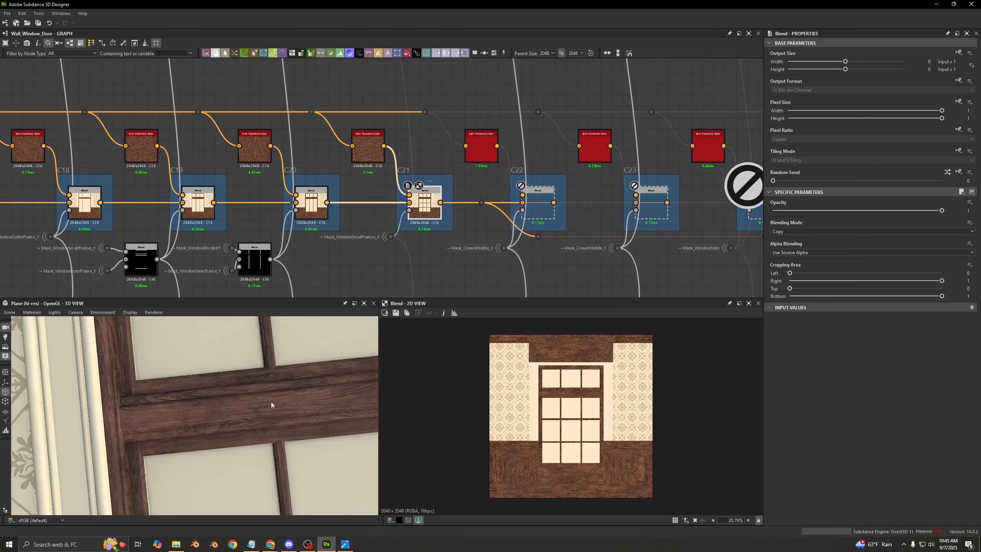
middle_click_drag(280, 456, 242, 367)
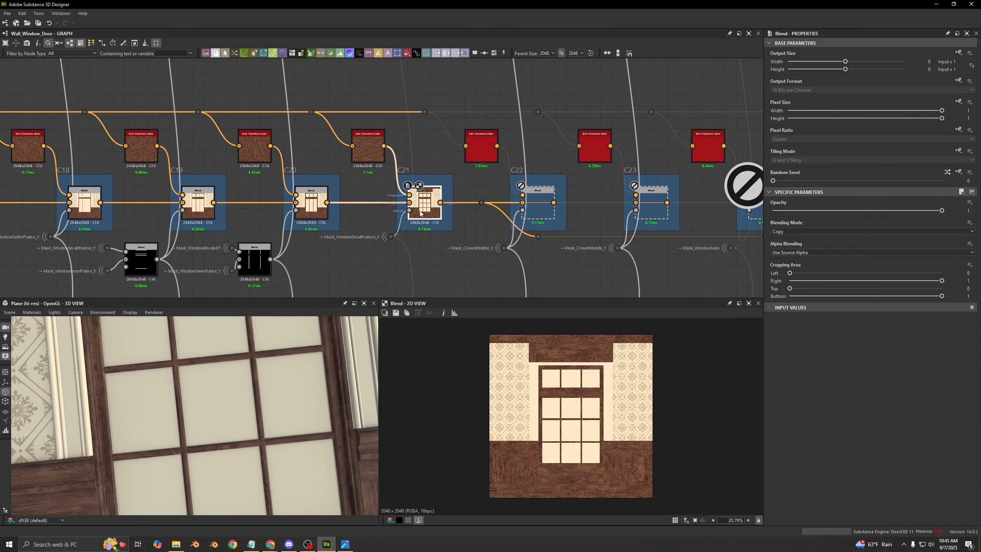
- Switch the C21 Blend off and on to compare the horizontal pane bars, and preview its Mask_WindowSmallFrames_X opacity mask
key("shift+d")
key("shift+d")
scroll(420, 217, "up", 4)
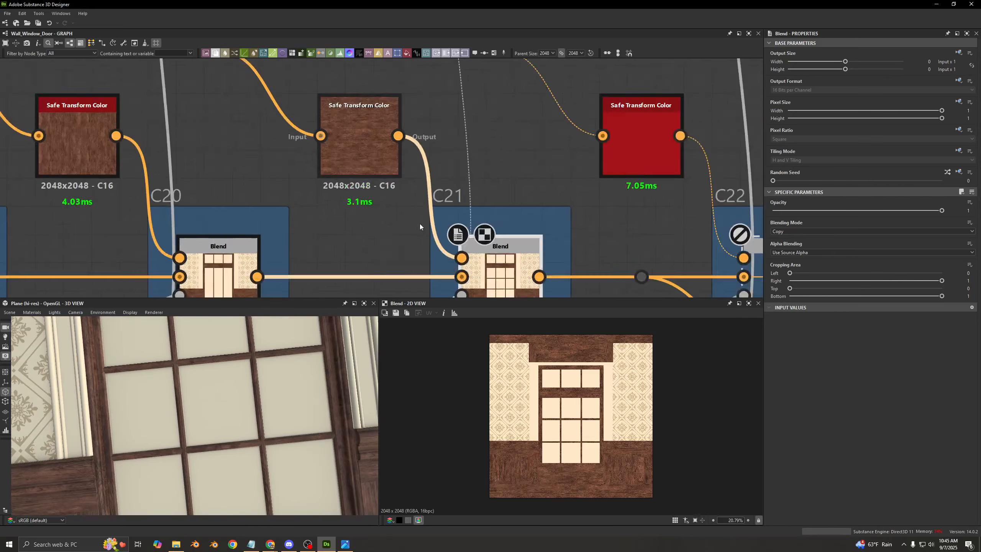
scroll(341, 169, "down", 3)
scroll(285, 219, "up", 3)
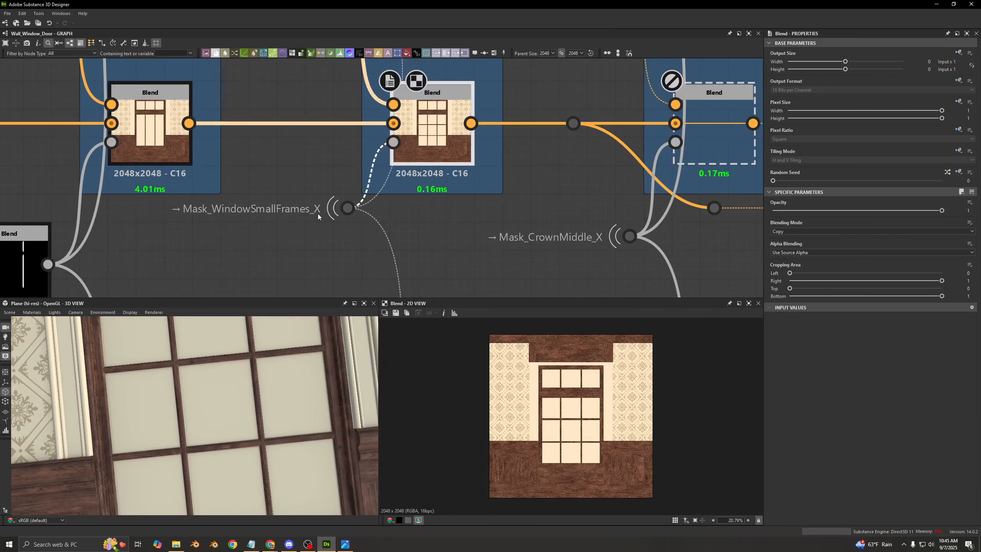
double_click(348, 209)
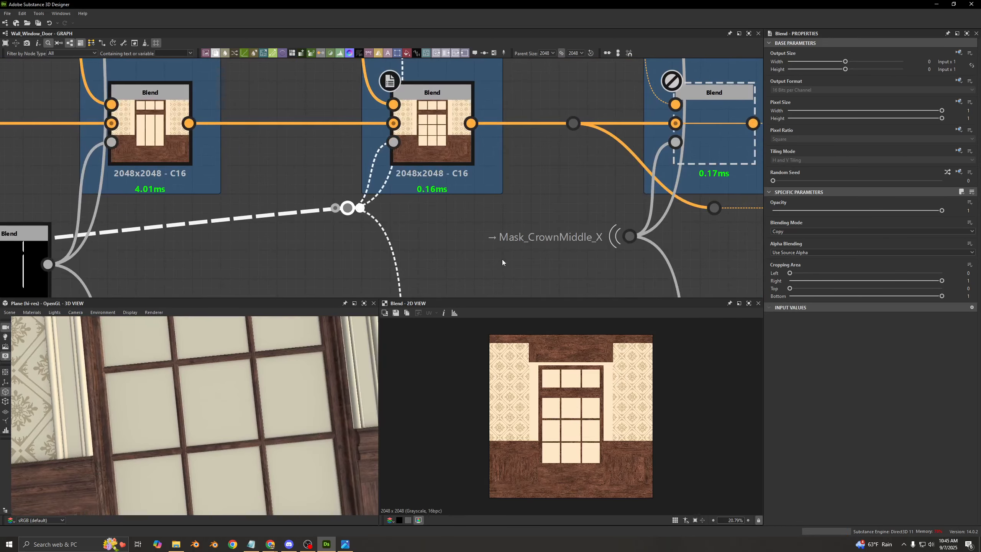
double_click(433, 129)
key("shift+d")
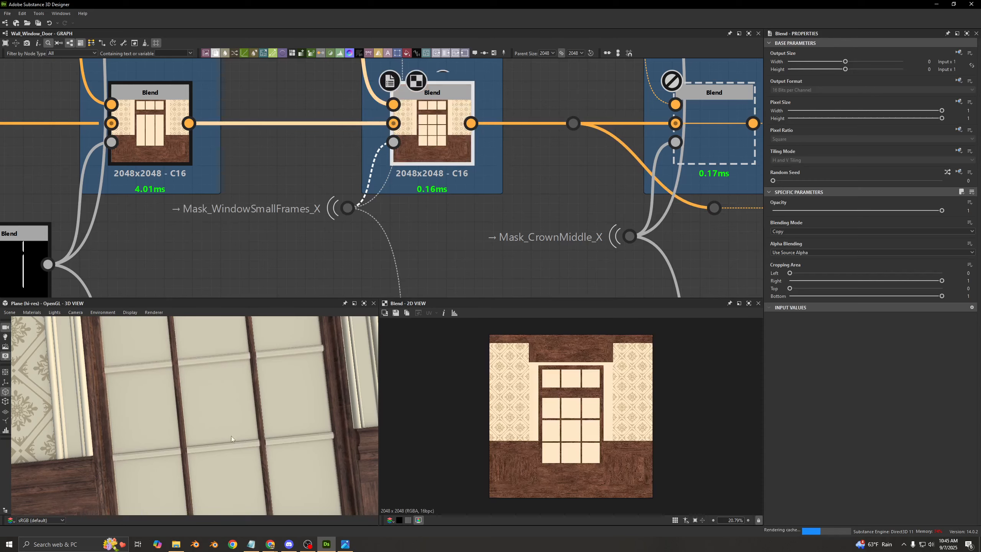
- Enable the C22 Blend masked by Mask_CrownMiddle_X, and frame the crown panel above the window in 3D
scroll(485, 192, "down", 3)
left_click(469, 173)
key("shift+d")
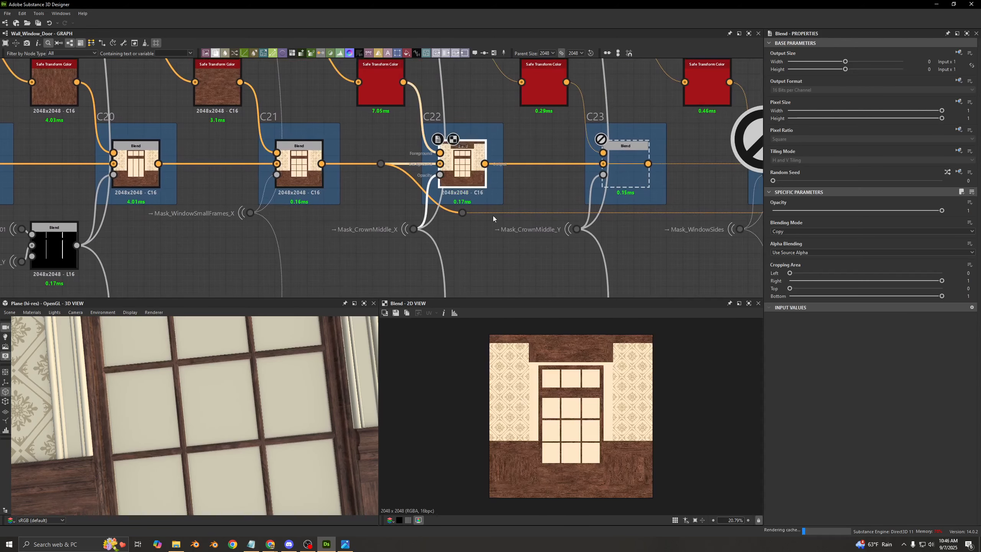
middle_click_drag(402, 135, 389, 193)
middle_click_drag(402, 228, 403, 186)
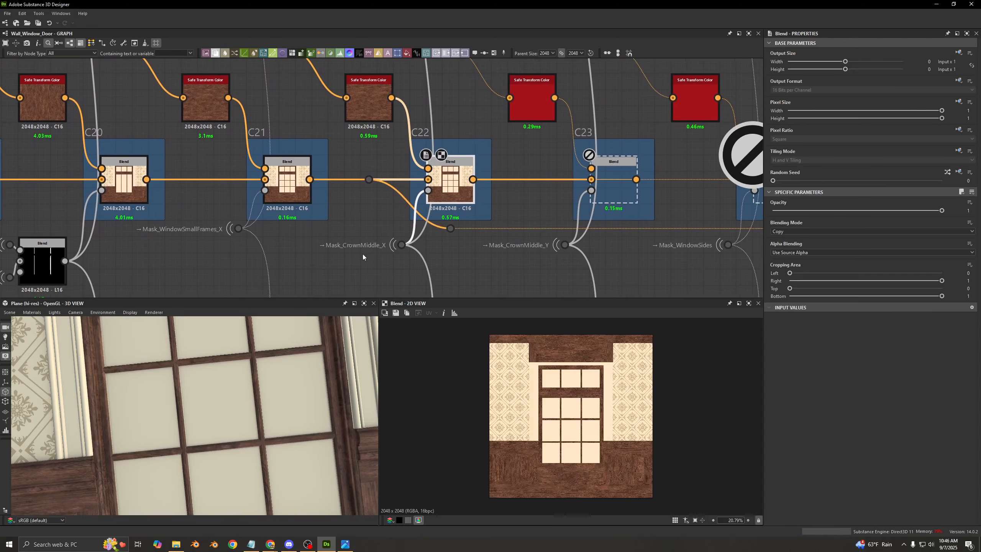
scroll(211, 418, "down", 5)
middle_click_drag(215, 367, 217, 409)
scroll(197, 363, "up", 5)
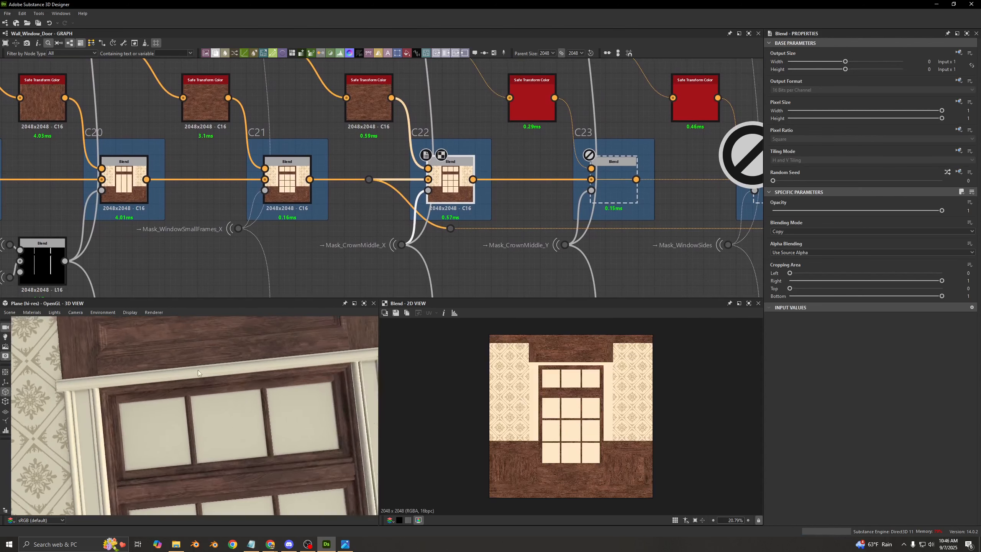
middle_click_drag(218, 353, 246, 420)
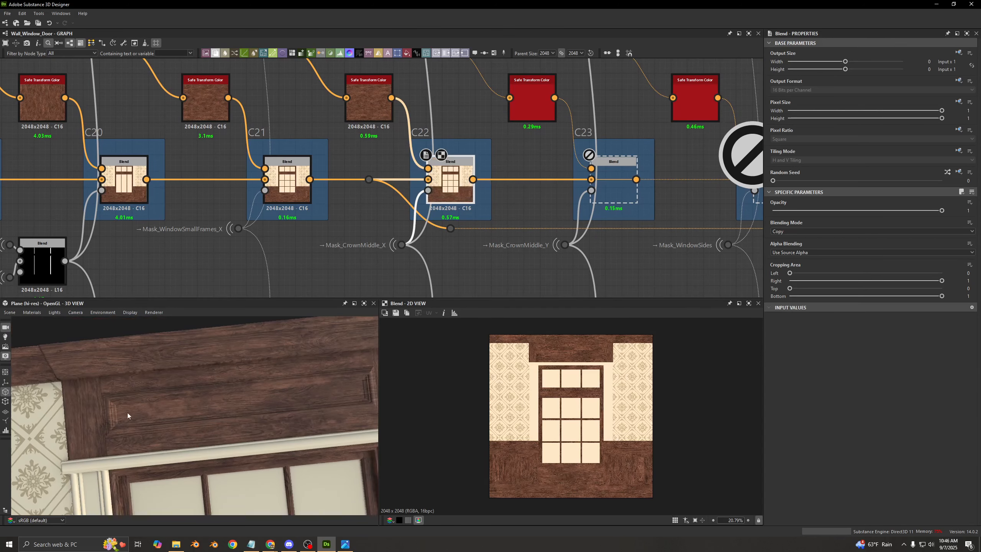
- Enable the C23 Blend masked by Mask_CrownMiddle_Y, and view the crown panel's wood up close
middle_click_drag(494, 205, 488, 208)
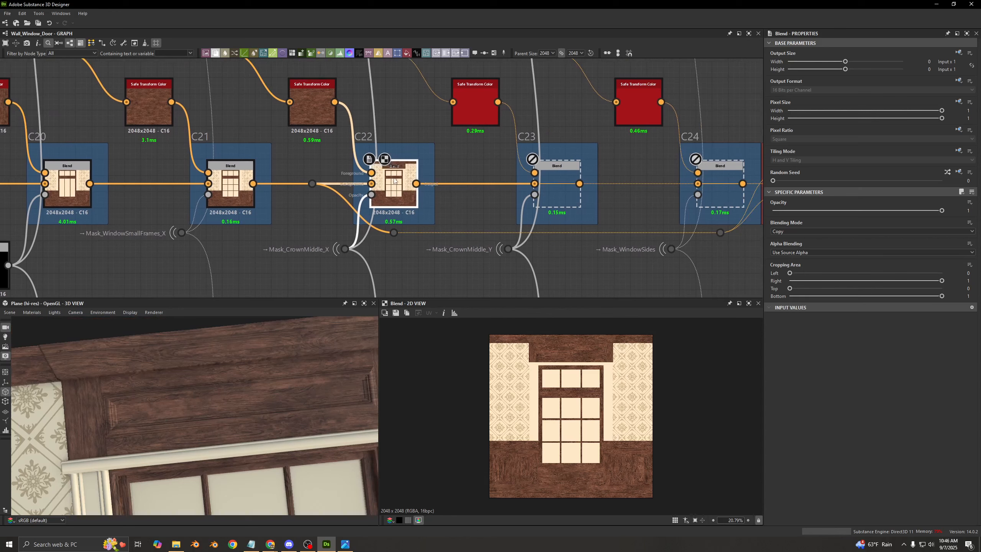
left_click(569, 189)
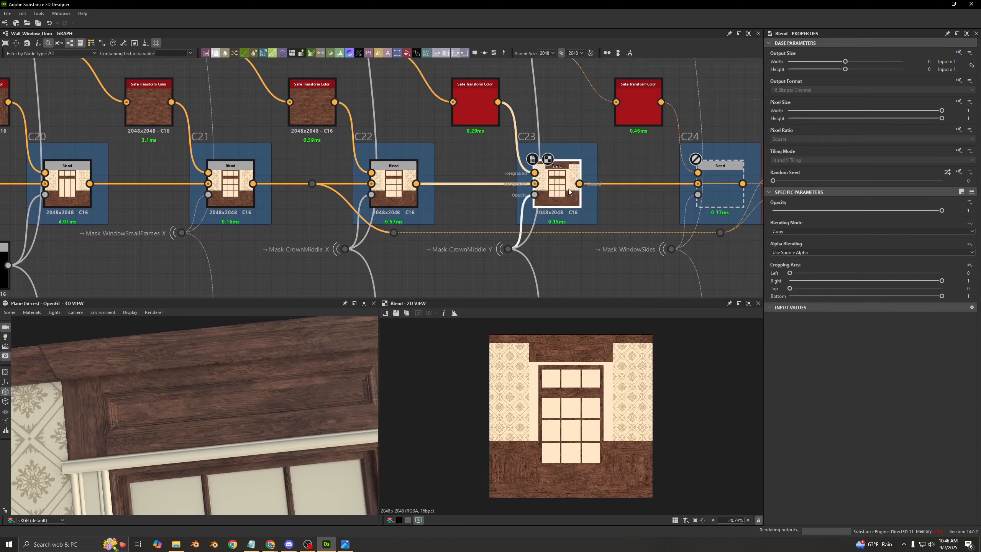
scroll(535, 334, "up", 5)
scroll(213, 409, "up", 5)
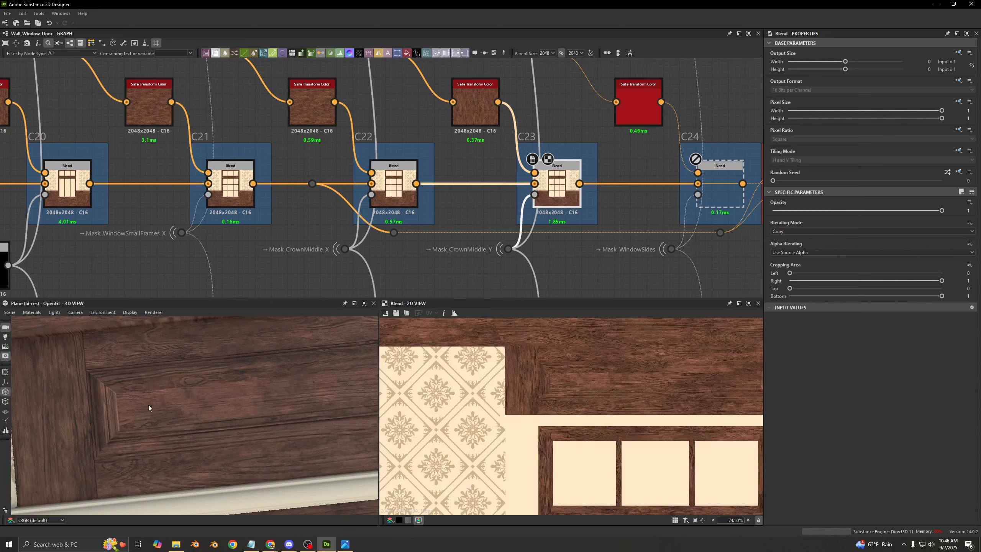
- Switch the C23 Blend off and on to compare the vertical grain on the crown panel in the 2D and 3D views
scroll(526, 376, "up", 7)
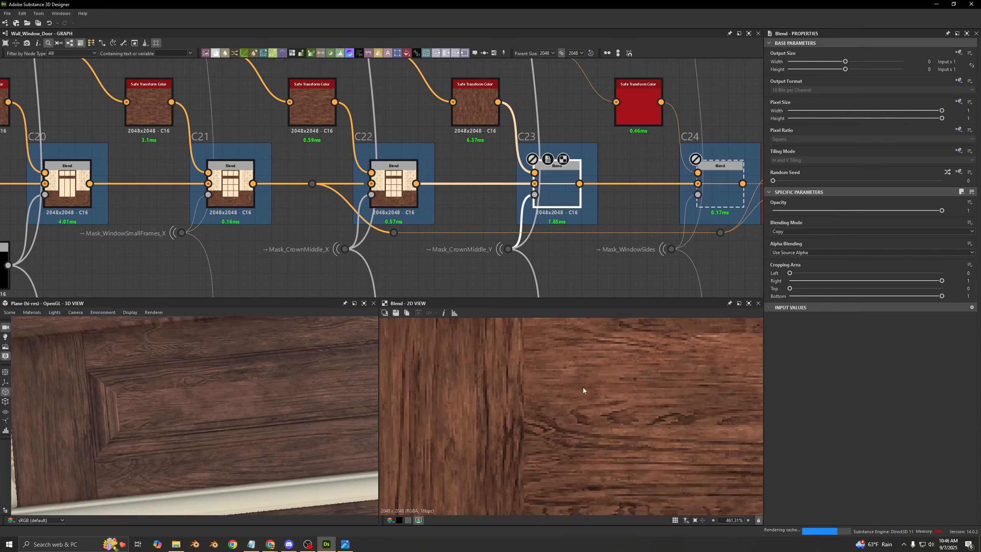
scroll(576, 372, "down", 7)
scroll(512, 251, "down", 3)
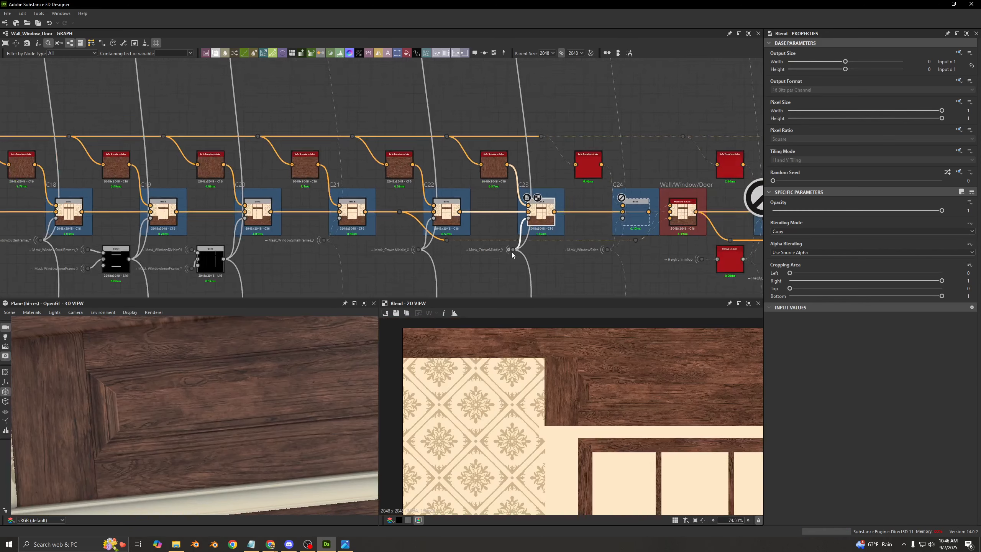
scroll(481, 250, "up", 4)
key("shift+d")
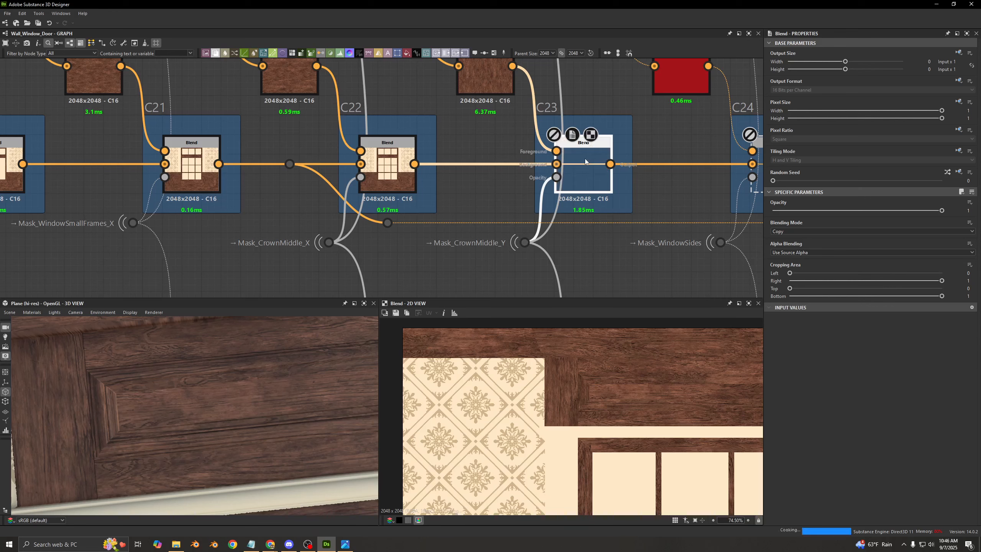
key("shift+d")
scroll(586, 163, "down", 1)
- Enable the C24 Blend masked by Mask_WindowSides, and preview its output around the window
middle_click_drag(590, 173, 407, 188)
middle_click_drag(403, 142, 325, 140)
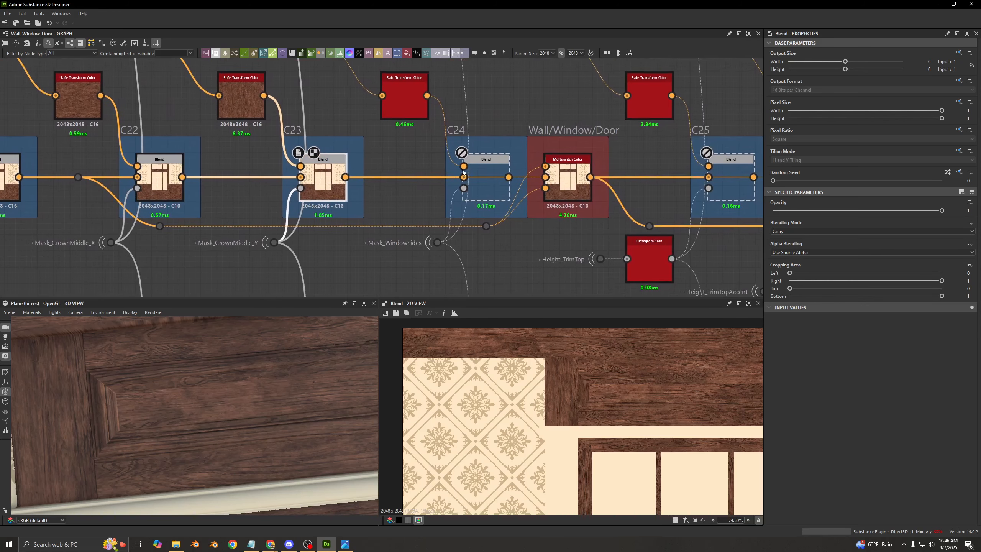
left_click(487, 183)
key("shift+d")
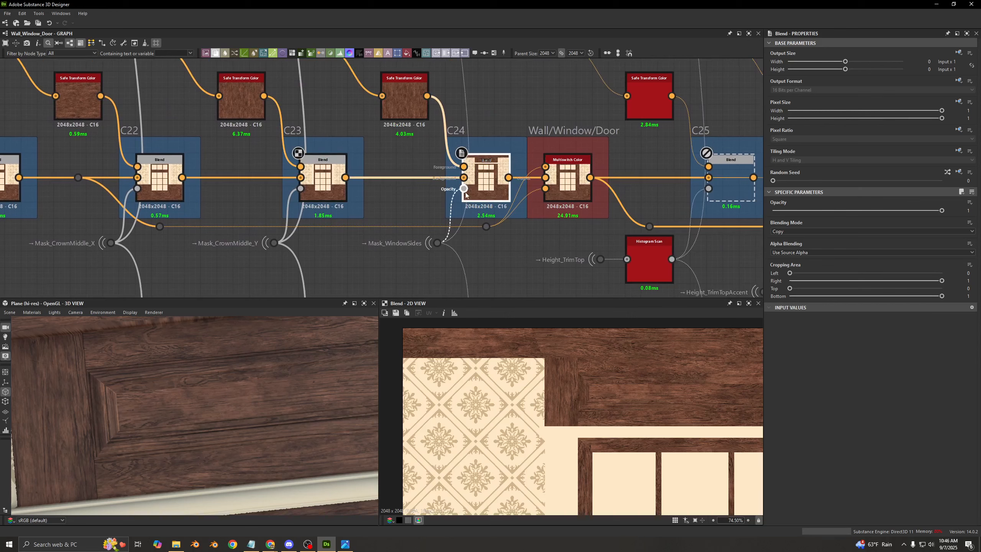
double_click(486, 179)
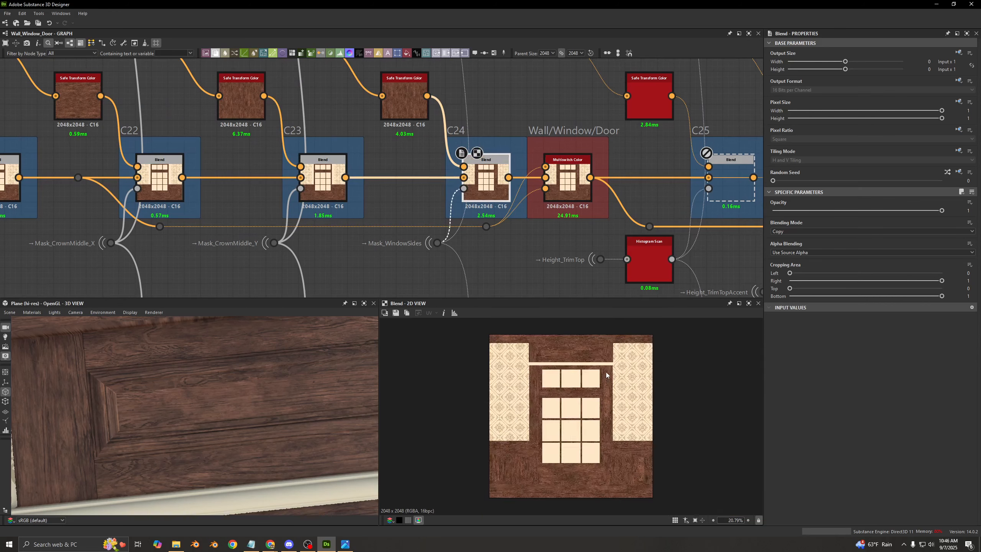
scroll(579, 388, "up", 5)
- Switch the C24 Blend off and on to compare the window's side trim in 2D and close up in 3D
key("shift+d")
key("shift+d")
scroll(155, 434, "down", 3)
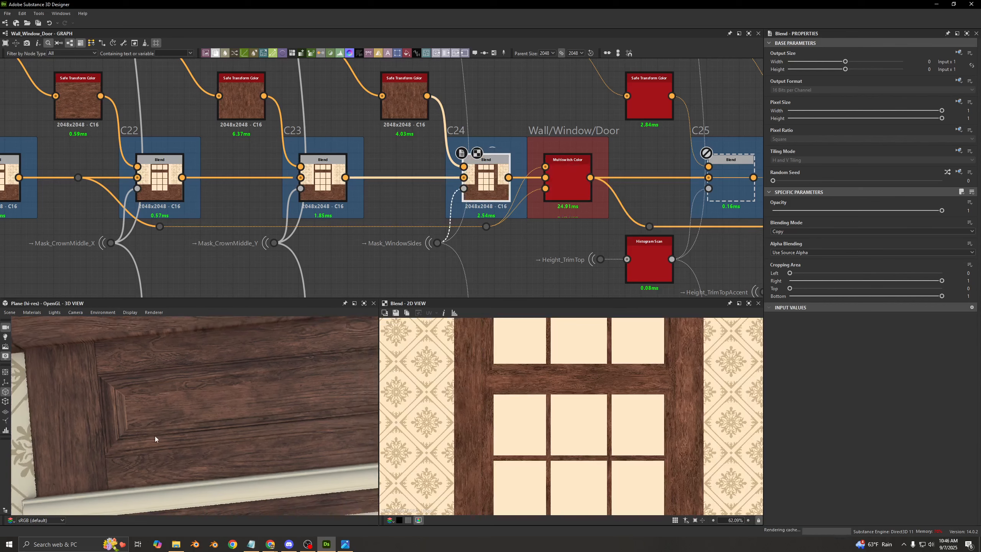
middle_click_drag(155, 436, 205, 355)
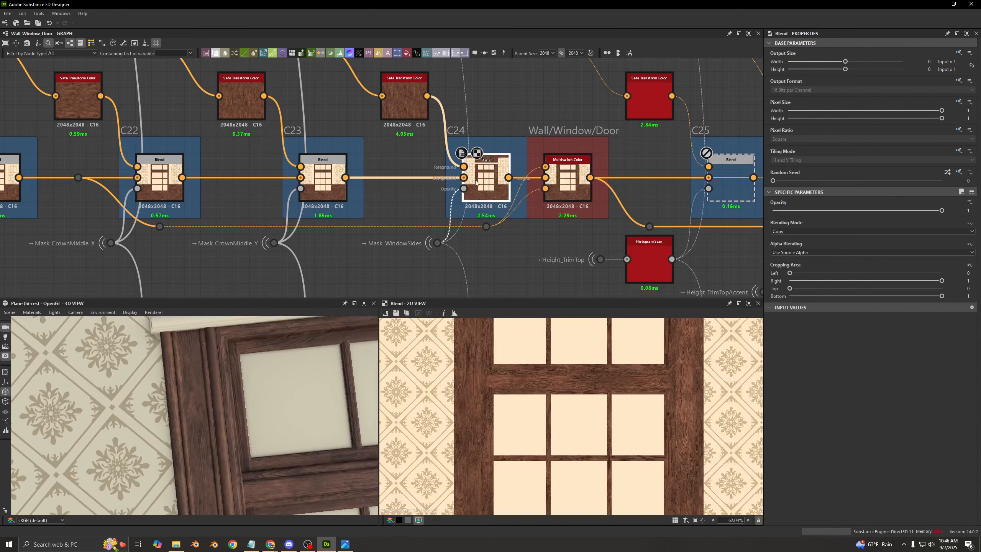
key("shift+d")
key("shift+d")
- Preview the Wall/Window/Door Multiswitch Color, and trace its inputs back to the C21 and C24 Blends
middle_click_drag(508, 165, 421, 127)
scroll(361, 193, "down", 2)
double_click(402, 199)
scroll(382, 189, "up", 3)
scroll(249, 209, "down", 4)
middle_click_drag(249, 209, 546, 183)
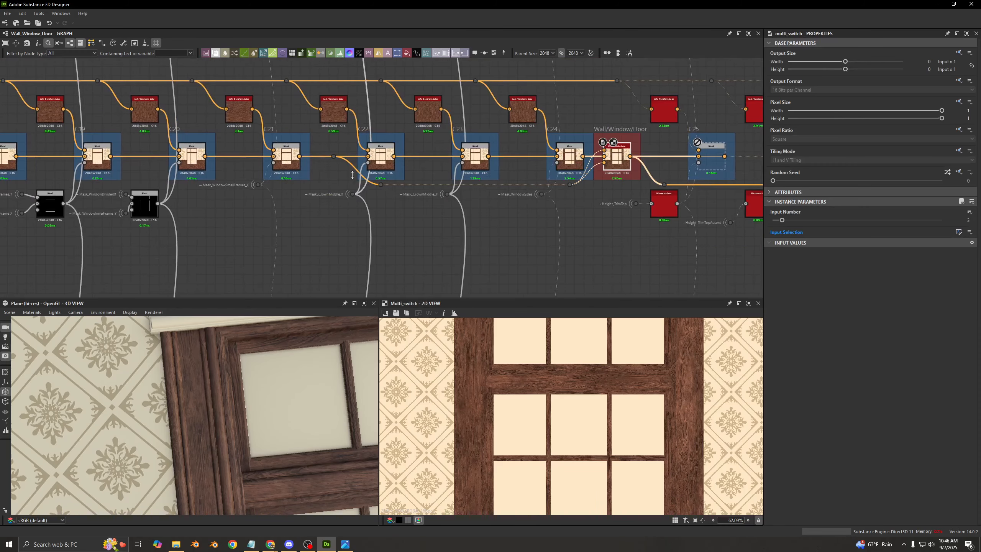
scroll(334, 150, "up", 3)
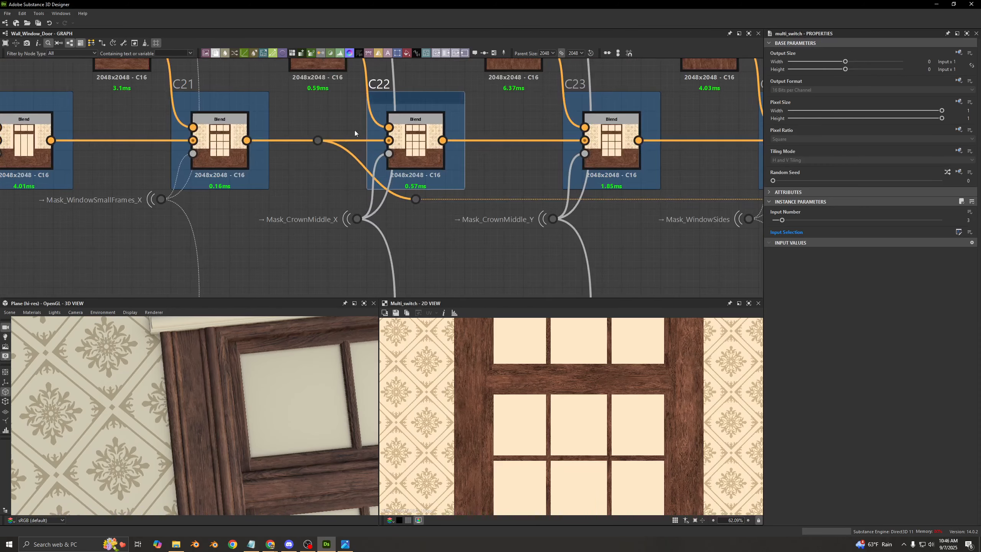
middle_click_drag(466, 197, 133, 223)
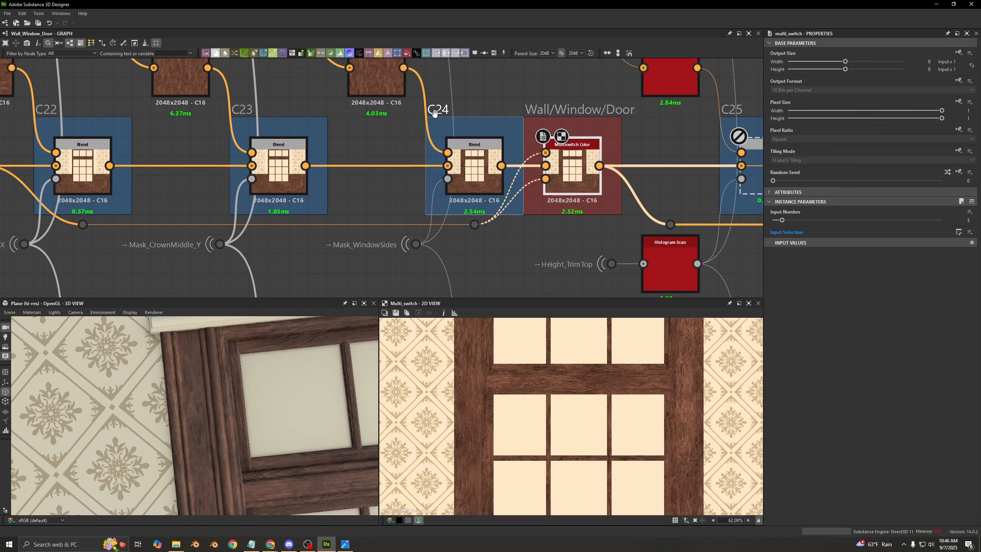
middle_click_drag(548, 170, 339, 212)
- Enable the C25 Blend after the Multiswitch Color, and preview its output across the whole wall
scroll(400, 177, "down", 2)
left_click(512, 189)
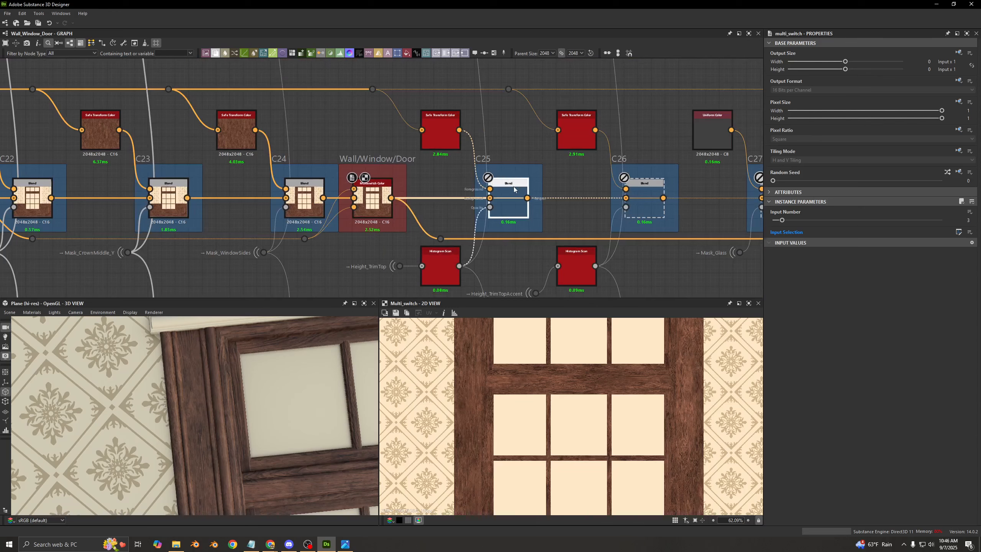
scroll(540, 342, "down", 7)
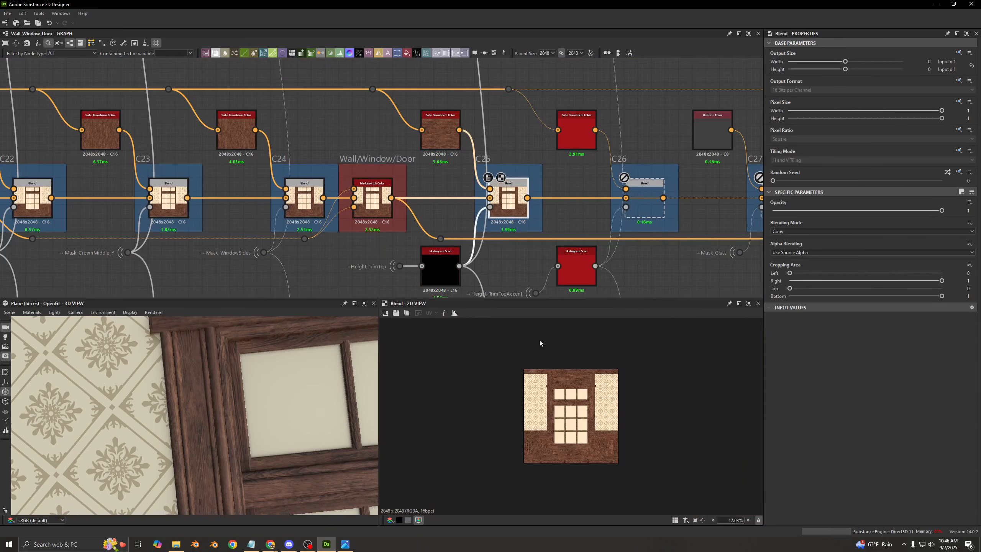
- Preview C25's Histogram Scan opacity mask, and switch the C25 Blend off and on to compare the trim above the window in 3D
double_click(442, 272)
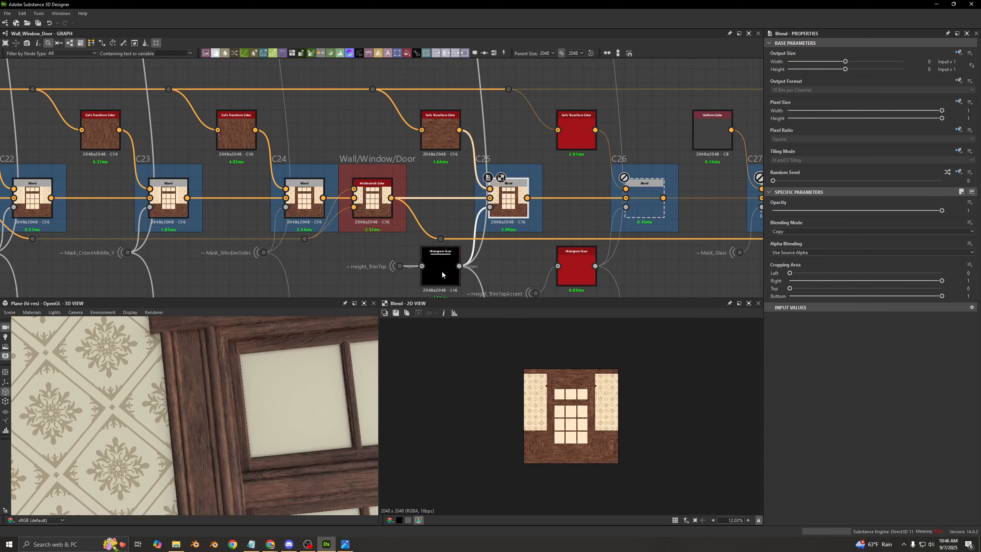
double_click(514, 205)
left_click_drag(276, 467, 133, 402)
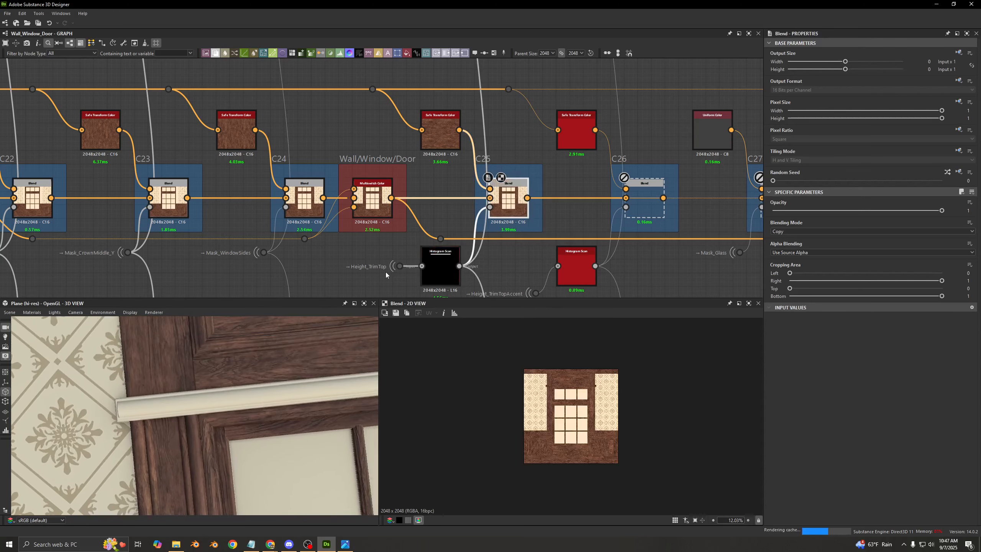
scroll(365, 268, "up", 2)
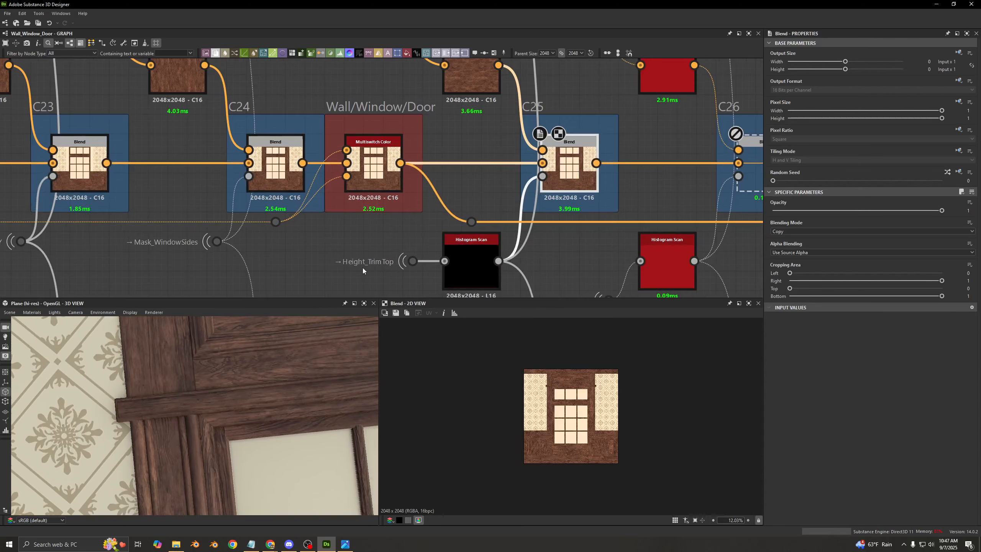
- Preview the Height_TrimTop portal up close and compare it with the Histogram Scan that turns it into a mask
left_click(413, 261)
scroll(367, 238, "down", 2)
scroll(572, 391, "up", 5)
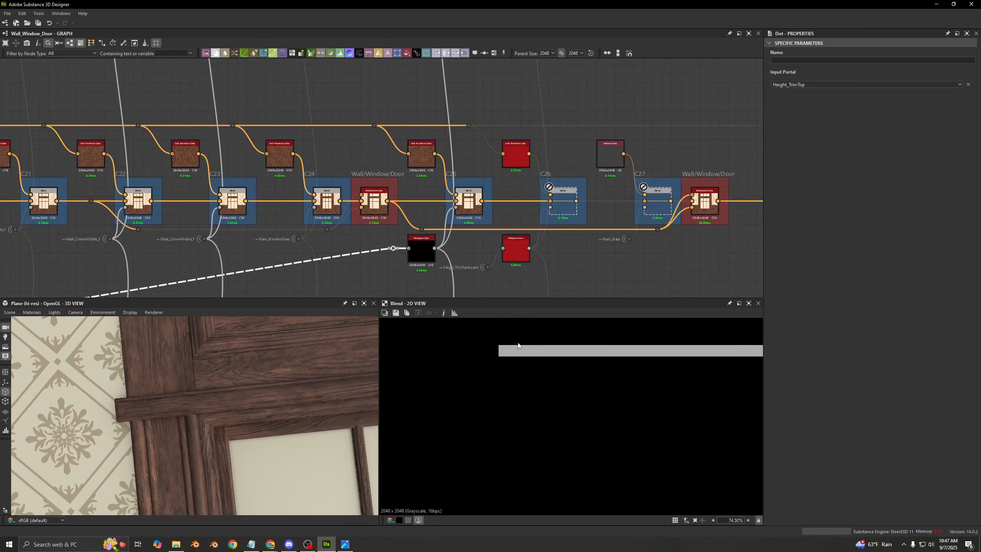
scroll(423, 253, "up", 4)
double_click(423, 258)
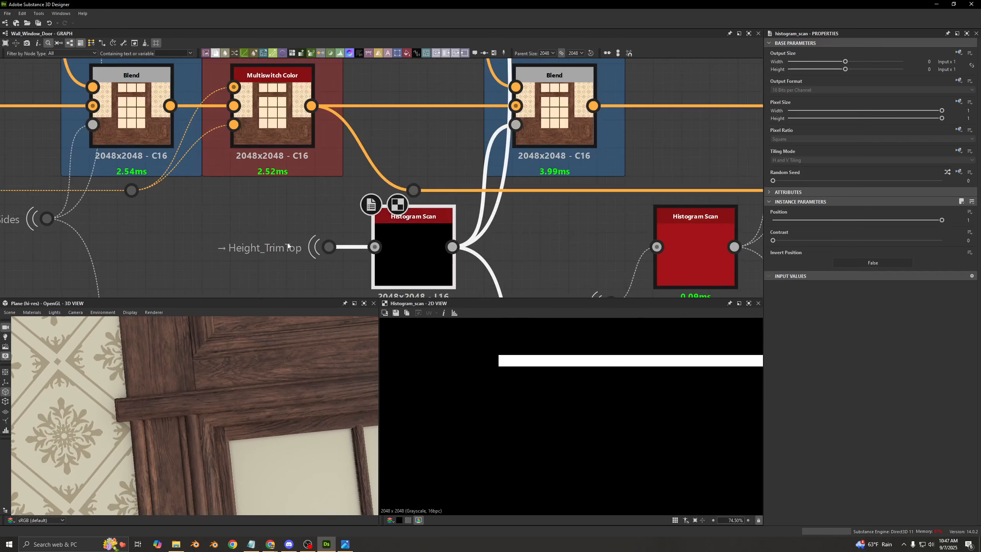
- Compare the Height_TrimTop portal with its Histogram Scan, and set the Histogram Scan's Contrast to 1
left_click(328, 246)
double_click(346, 250)
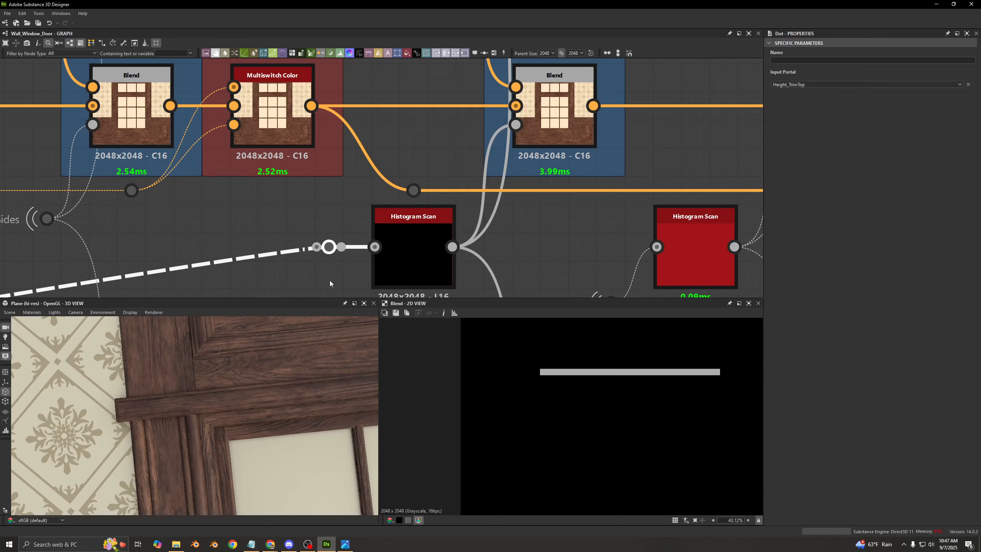
double_click(389, 269)
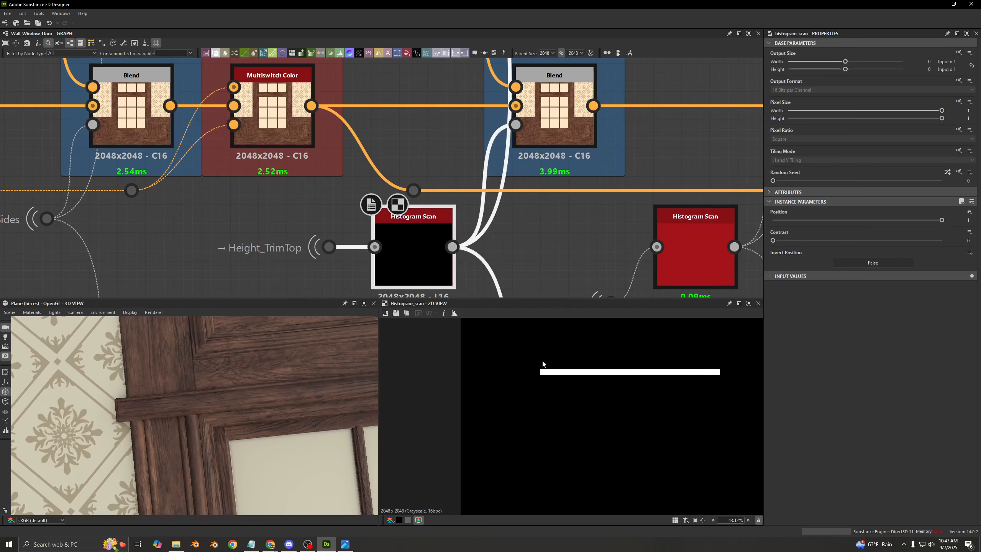
left_click_drag(778, 241, 941, 240)
scroll(440, 154, "down", 5)
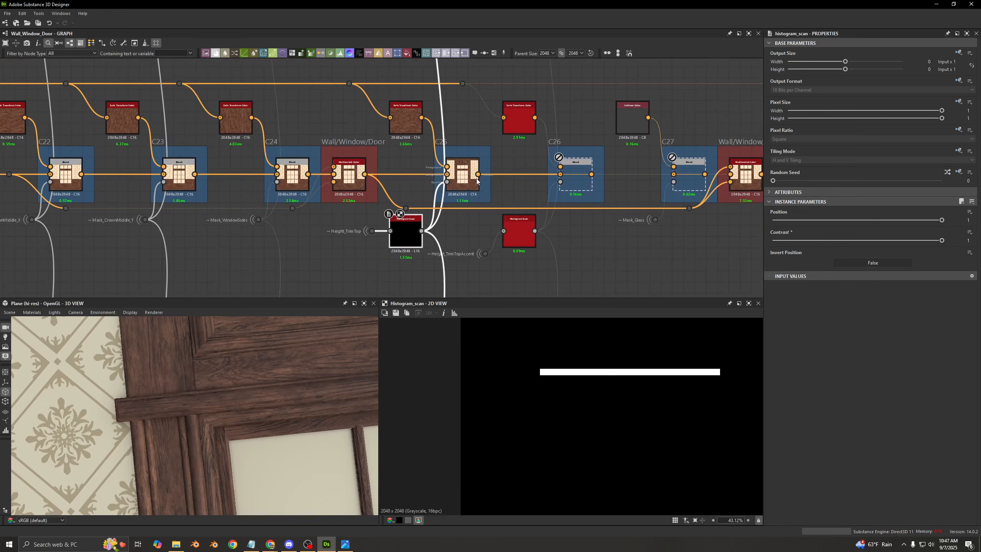
- Preview the C25 Blend, and inspect the settings of the Safe Transform Color feeding its foreground
double_click(467, 179)
double_click(414, 138)
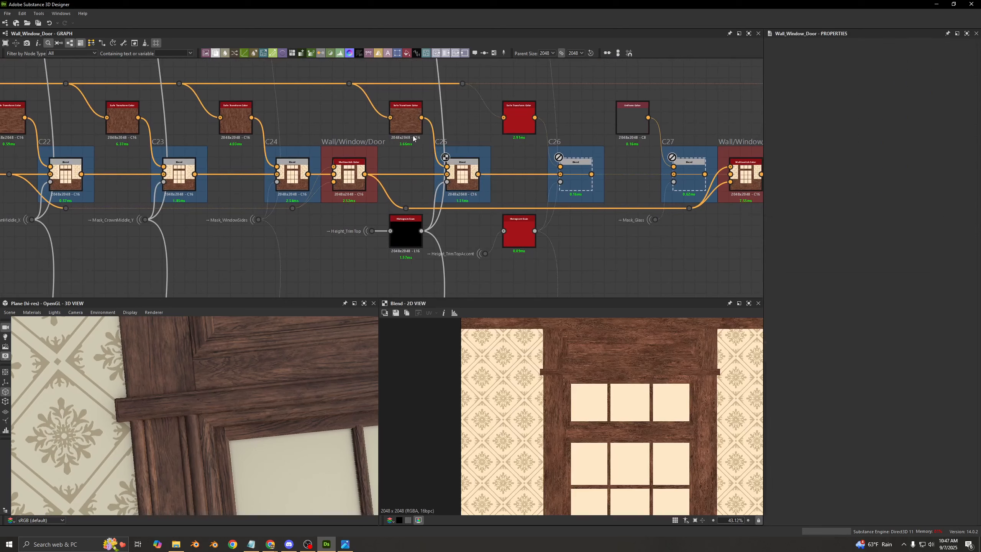
scroll(429, 123, "up", 3)
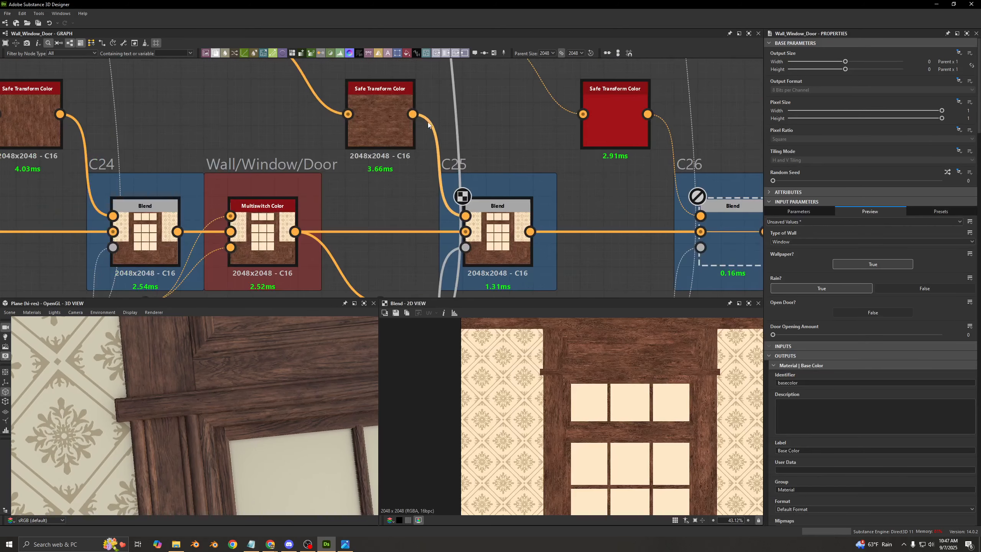
double_click(373, 107)
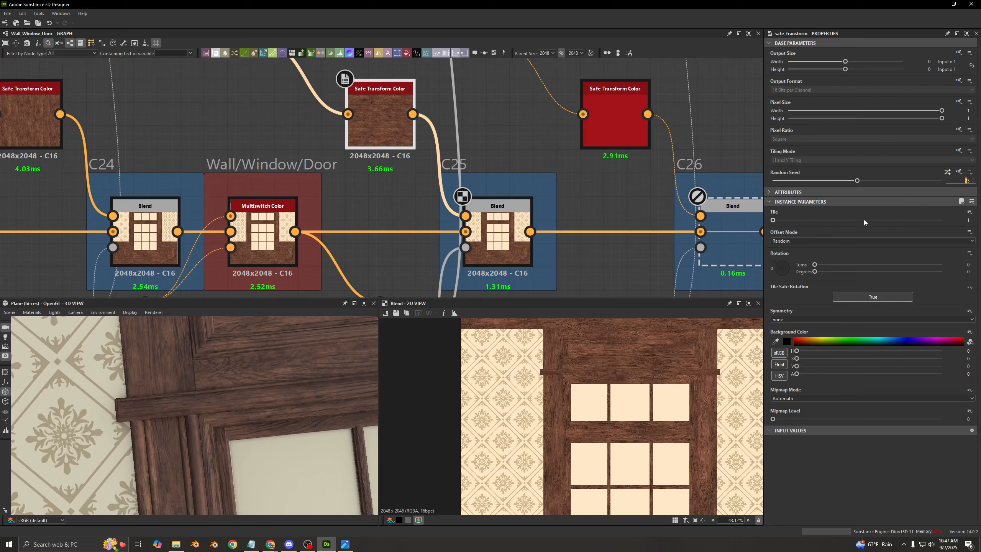
- Enable the C26 Blend and examine the wood on the window's top trim up close in 3D
middle_click_drag(534, 175, 454, 125)
left_click(424, 174)
middle_click_drag(492, 165, 395, 166)
left_click(543, 182)
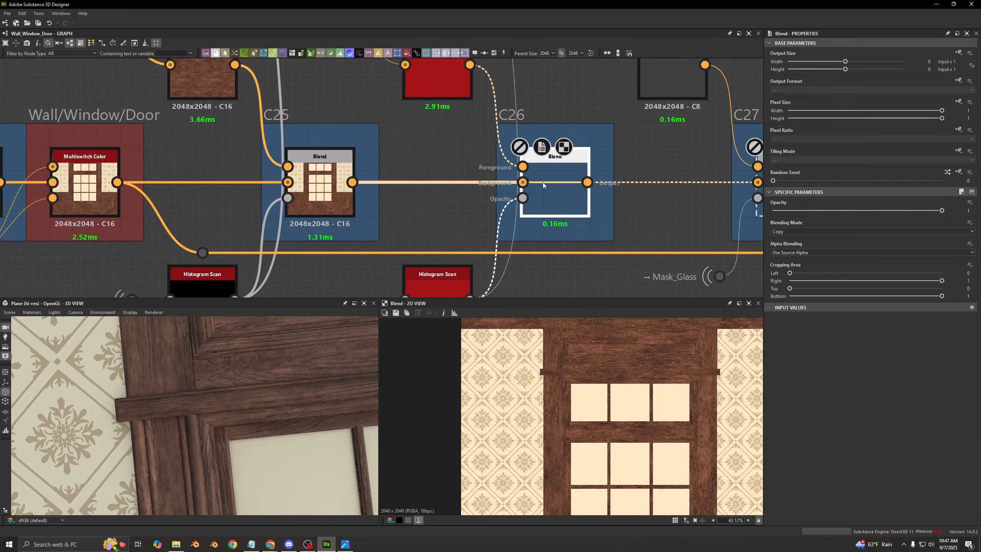
scroll(111, 410, "up", 2)
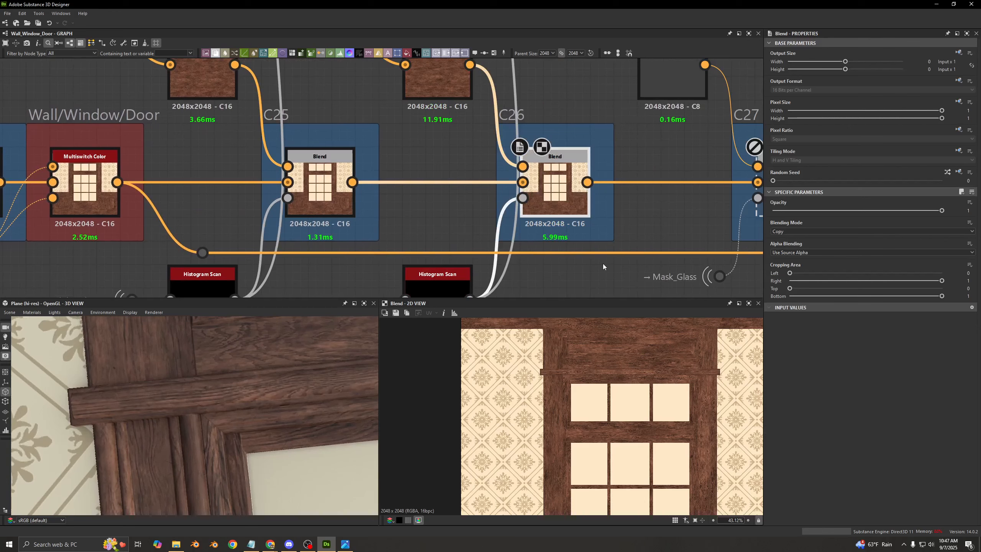
- Preview the Histogram Scan fed by the Height_TrimTopAccent portal, and set its Contrast to 1
scroll(434, 260, "down", 1)
middle_click_drag(434, 260, 408, 130)
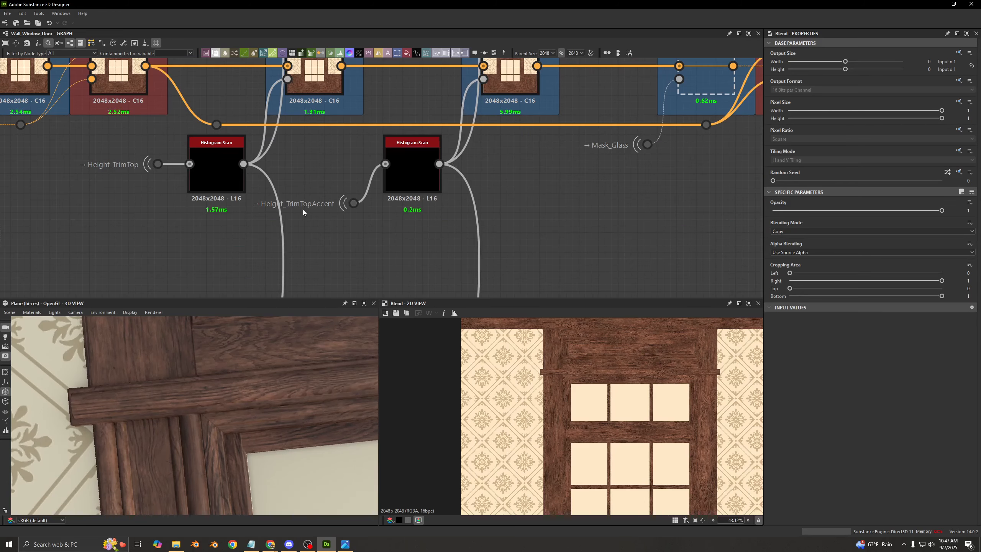
left_click(423, 177)
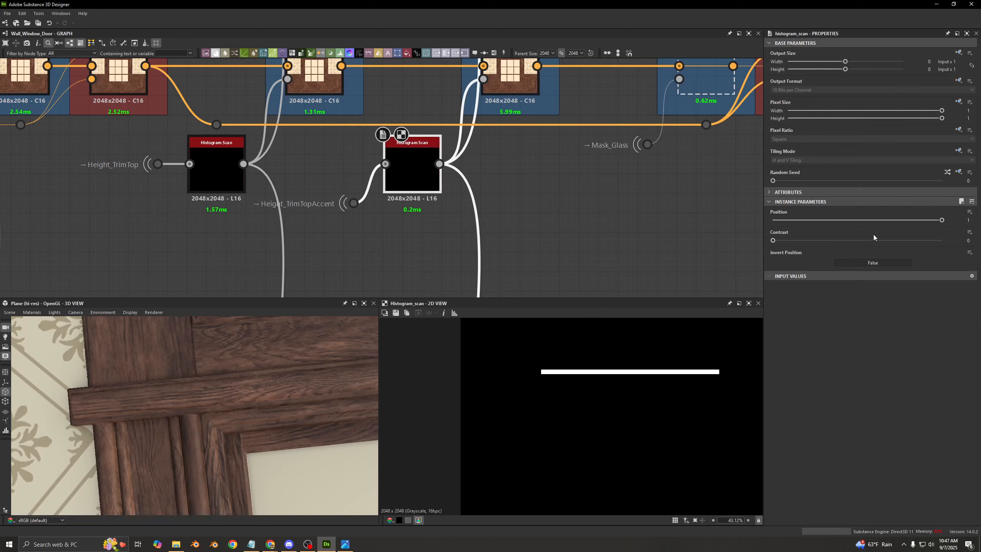
left_click_drag(875, 240, 950, 241)
scroll(556, 373, "up", 1)
middle_click_drag(525, 166, 524, 267)
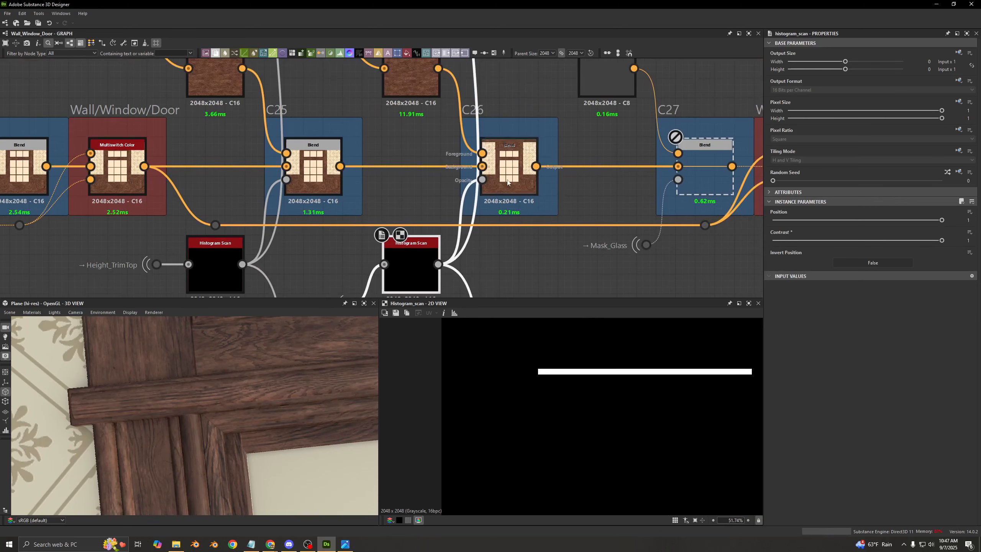
- Preview the C26 Blend close up on the end of the top trim, switching it off and on to compare
double_click(507, 183)
scroll(527, 360, "up", 15)
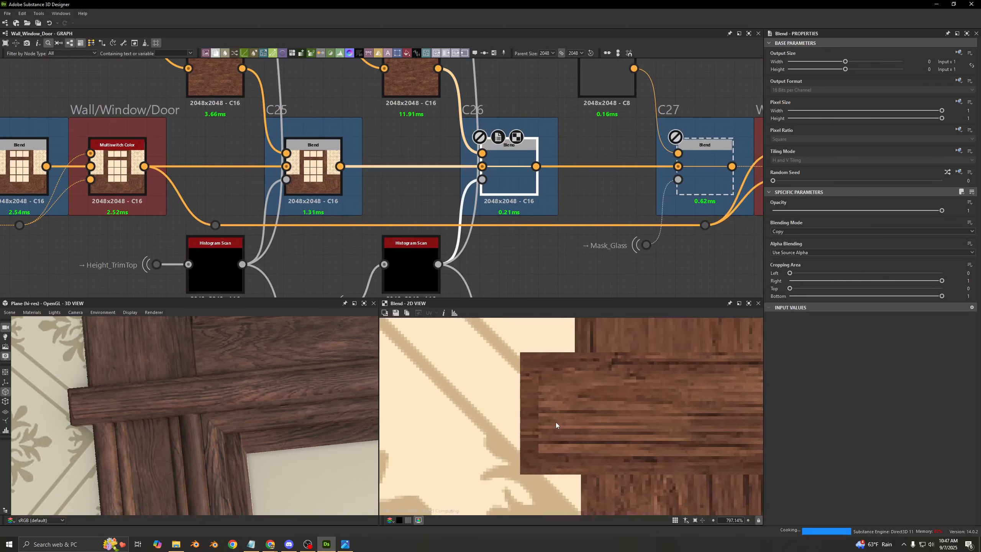
scroll(397, 214, "down", 5)
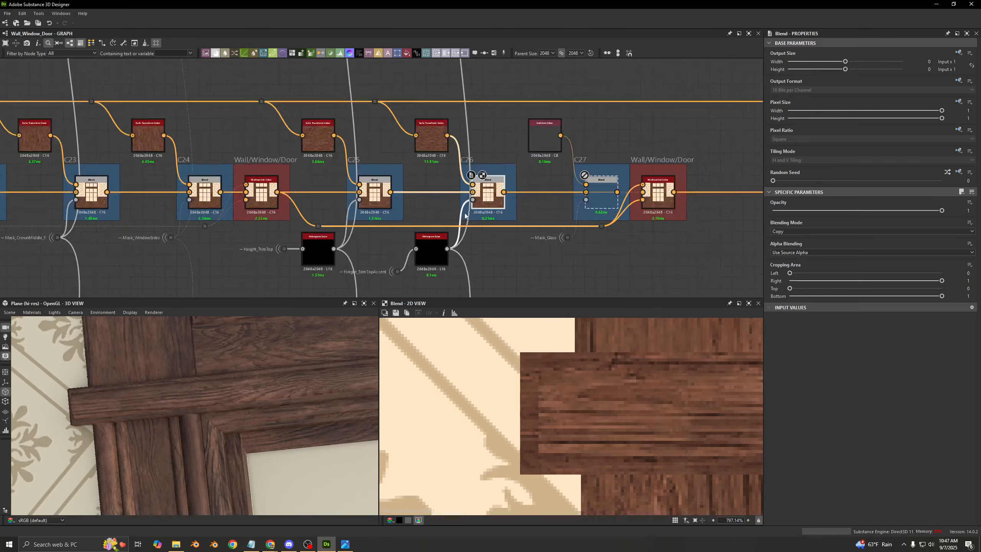
- Enable the C27 Blend, and view the window's glass panes on the whole wall in 3D
scroll(393, 211, "up", 4)
left_click(453, 206)
key("shift+d")
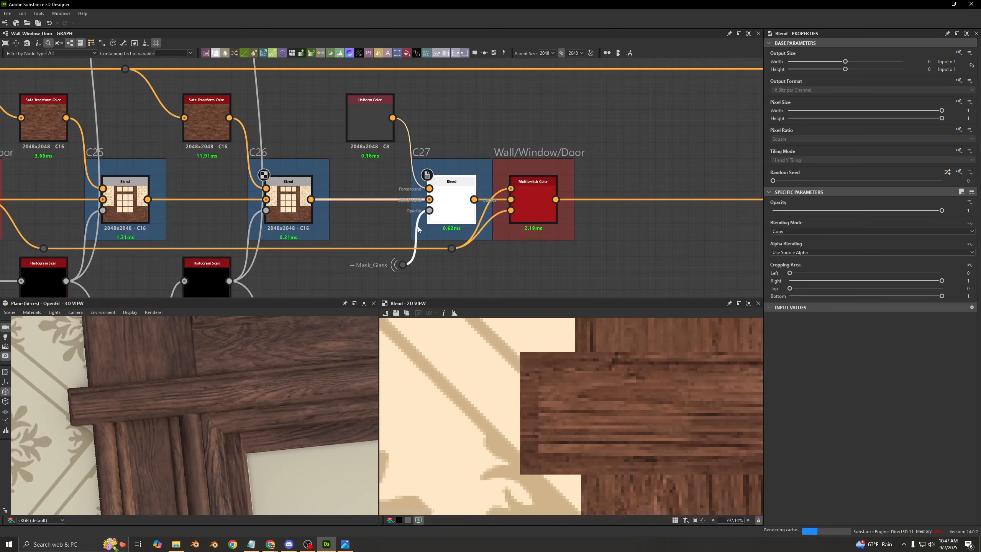
scroll(256, 414, "down", 5)
scroll(254, 406, "down", 5)
middle_click_drag(262, 486, 226, 432)
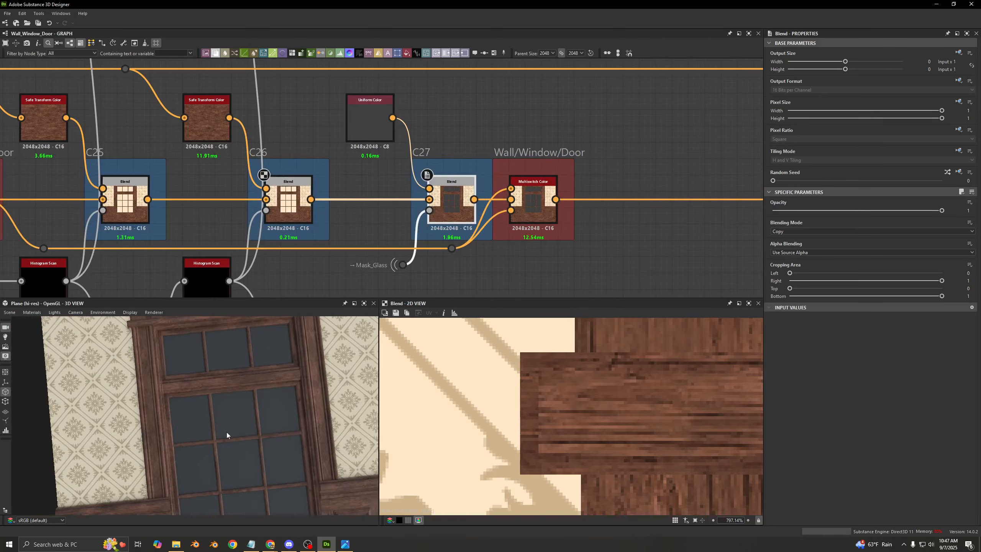
left_click_drag(227, 432, 326, 369)
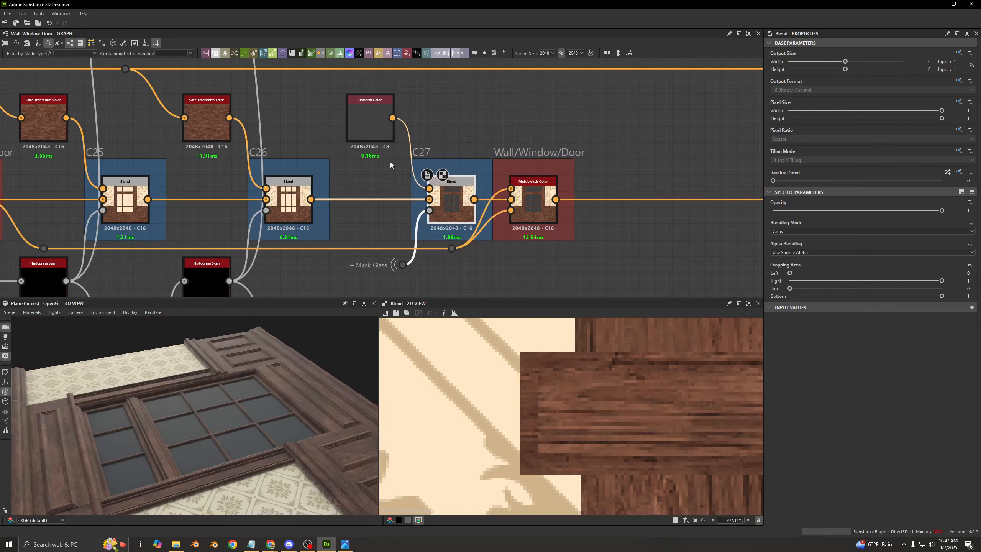
- Inspect C27's Uniform Color and Mask_Glass inputs, and preview the C27 Blend's output over the window panes
left_click(372, 125)
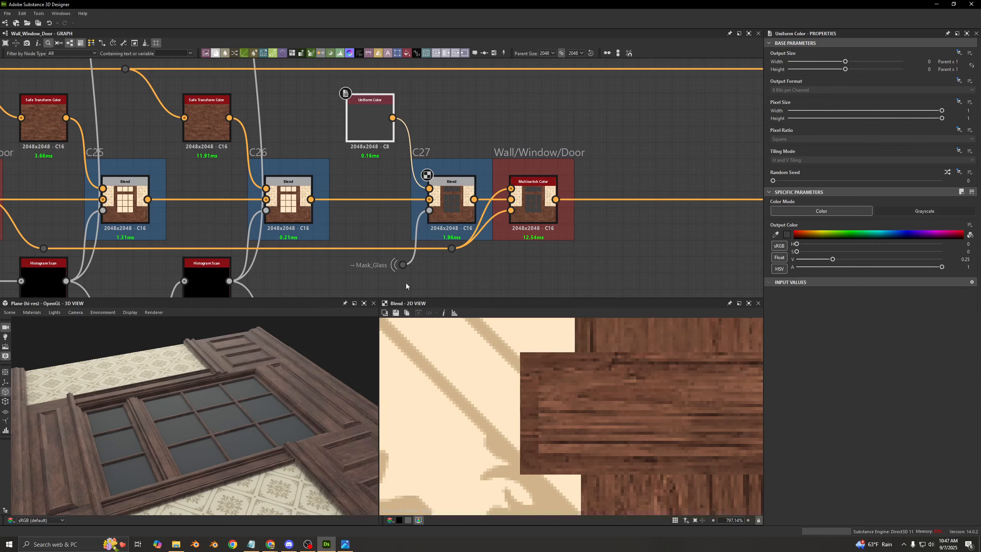
double_click(412, 269)
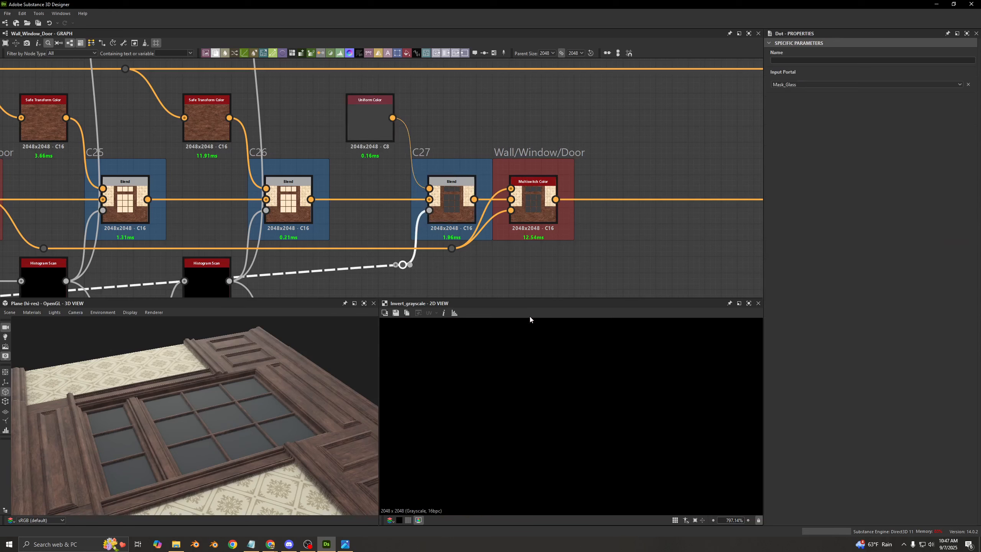
scroll(568, 359, "down", 10)
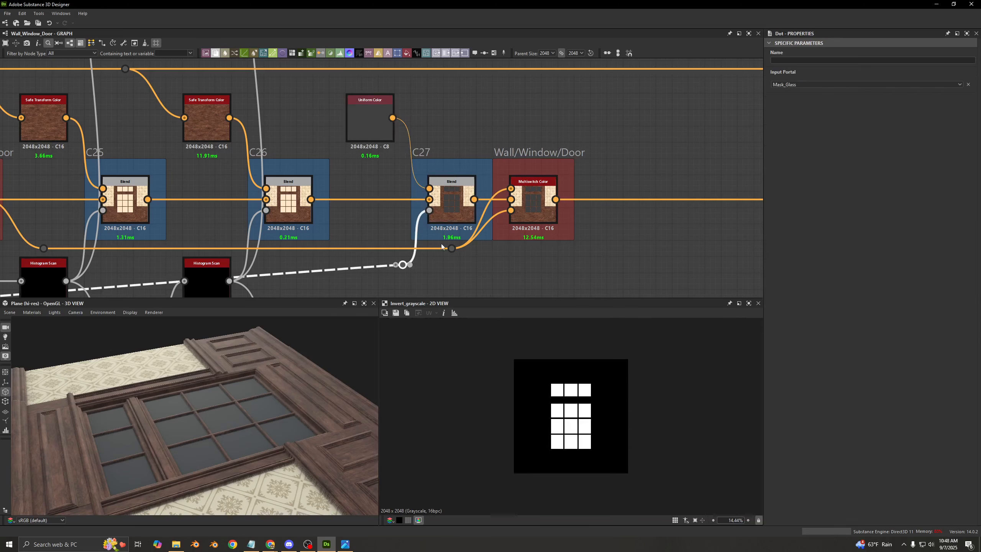
double_click(454, 193)
scroll(583, 398, "up", 6)
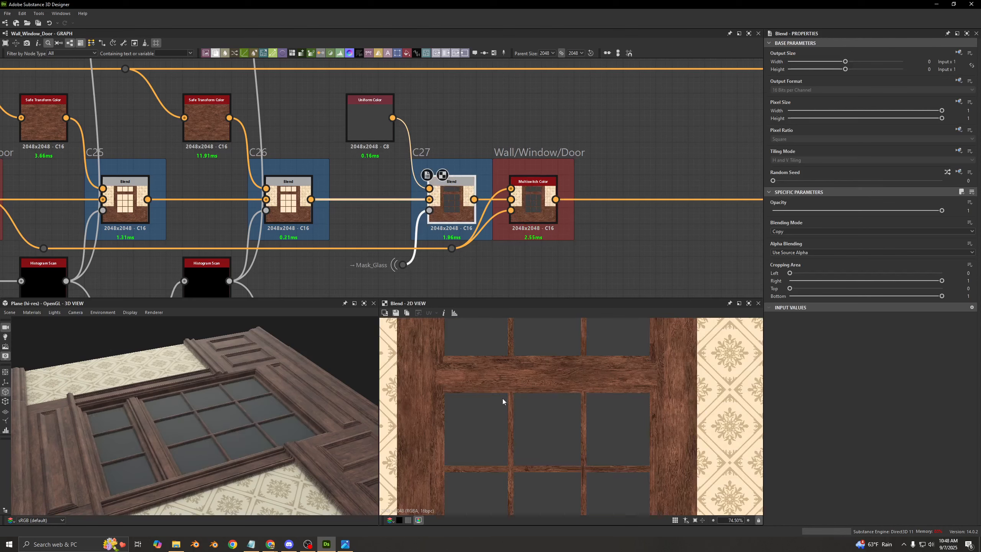
- Preview the Multiswitch Color after C27, and trace its inputs back to the C27 Blend and the earlier Wall/Window/Door Multiswitch Color
double_click(521, 184)
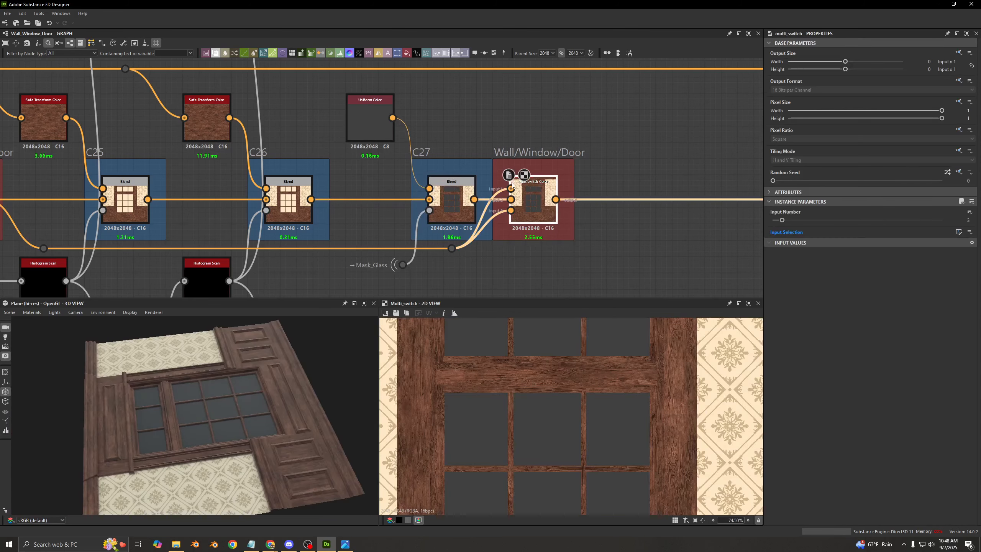
scroll(511, 182, "up", 2)
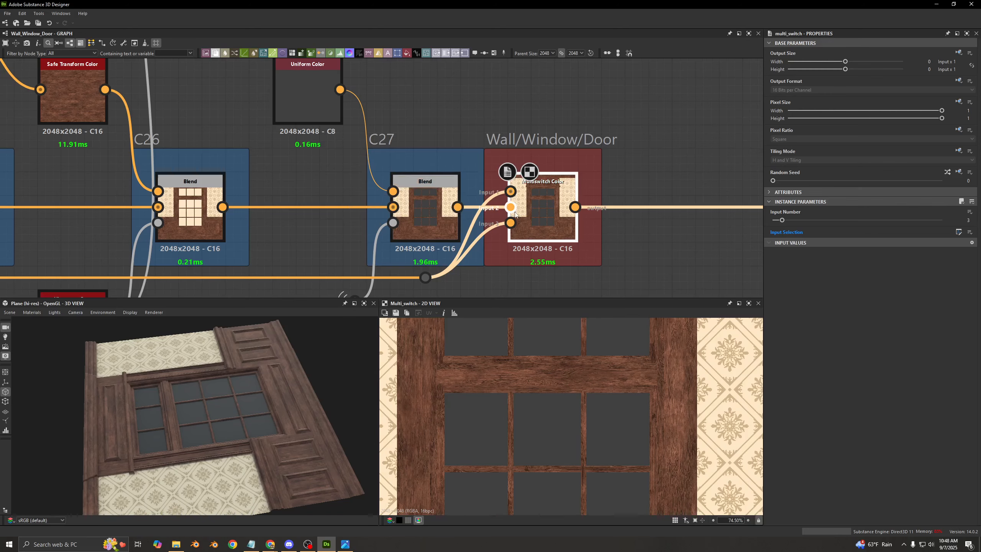
scroll(515, 215, "down", 5)
scroll(264, 219, "up", 3)
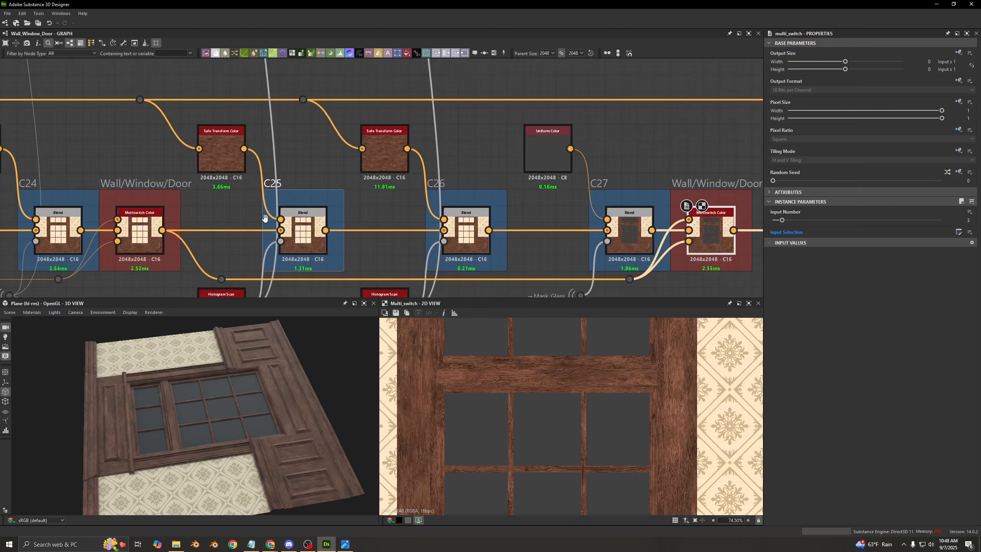
middle_click_drag(149, 230, 181, 175)
scroll(181, 175, "up", 1)
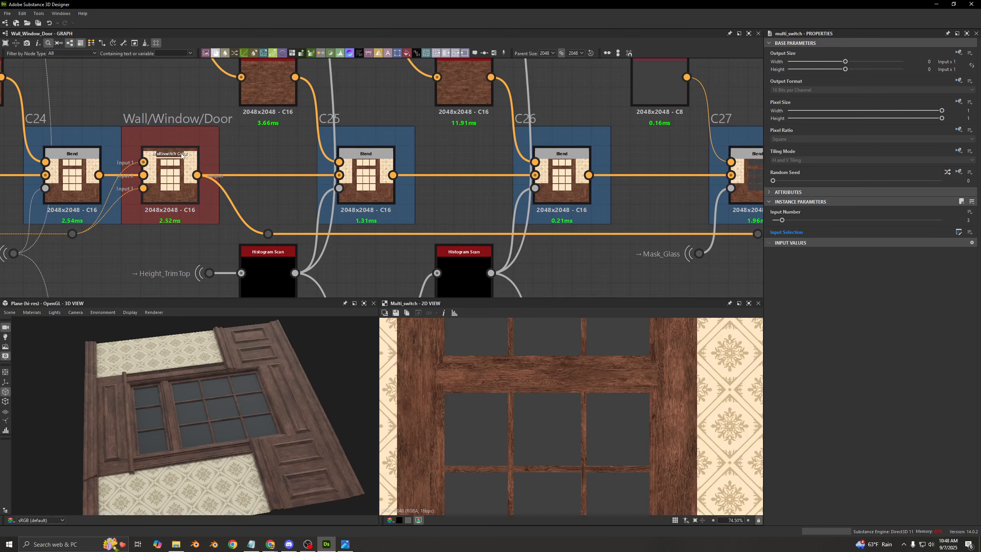
middle_click_drag(432, 170, 108, 171)
left_click(531, 189)
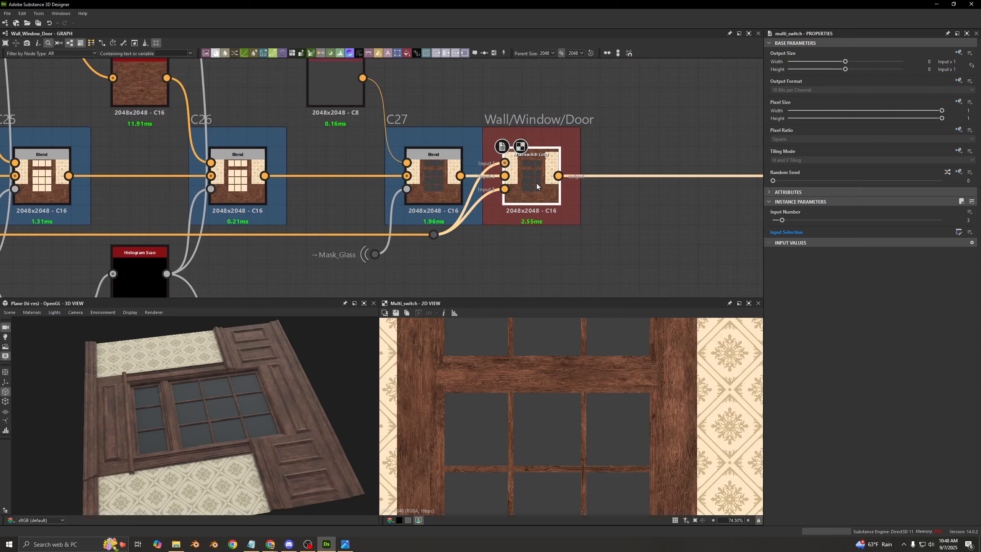
middle_click_drag(531, 189, 467, 191)
right_click_drag(458, 195, 357, 178, "alt")
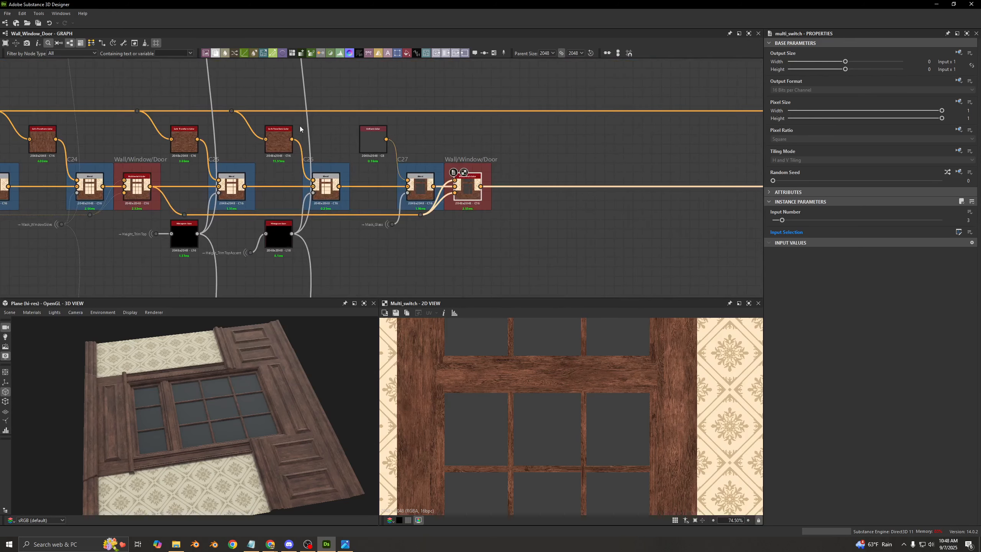
- Follow the chain past the second Wall/Window/Door Multiswitch Color, and enable the C28 Blend
middle_click_drag(509, 134, 458, 135)
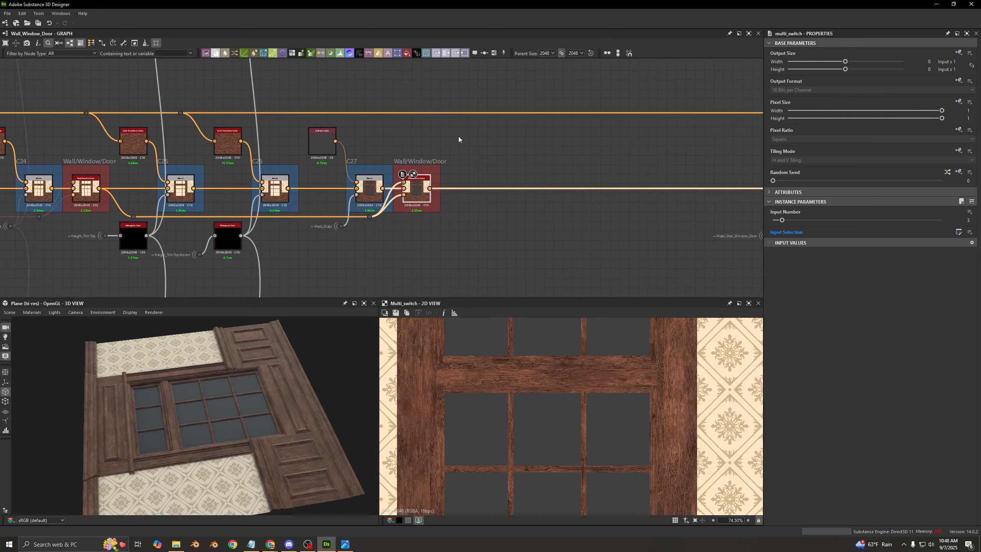
middle_click_drag(552, 167, 333, 159)
scroll(333, 159, "down", 3)
middle_click_drag(409, 166, 346, 147)
scroll(346, 148, "up", 5)
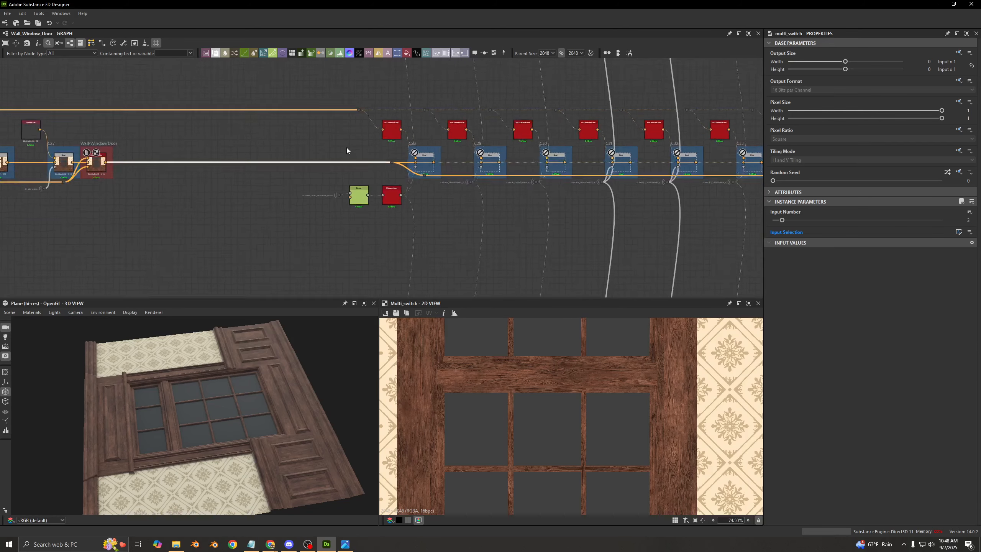
left_click(553, 196)
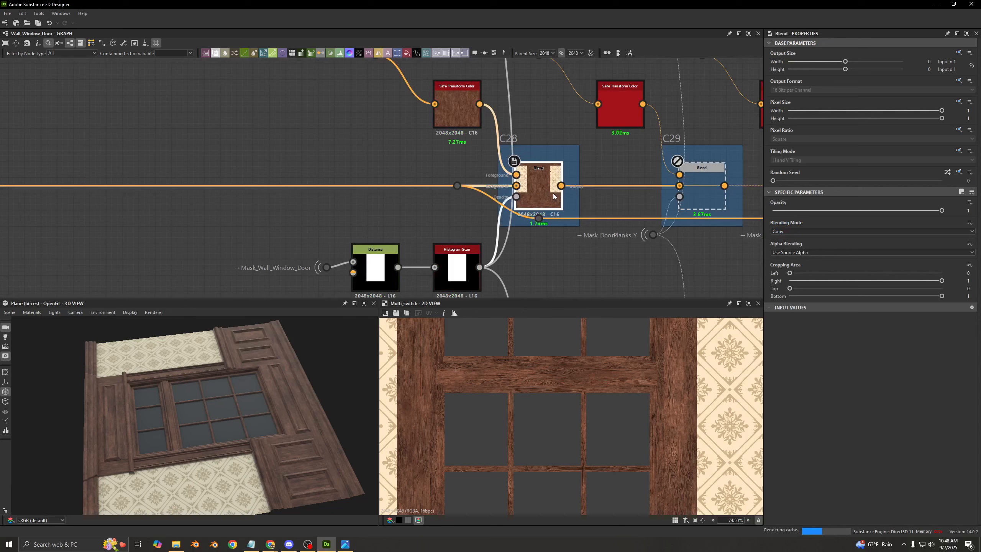
- Preview C28's Histogram Scan opacity mask, and compare the C28 Blend's output with the node off and on
double_click(516, 196)
scroll(548, 394, "down", 4)
scroll(547, 396, "down", 4)
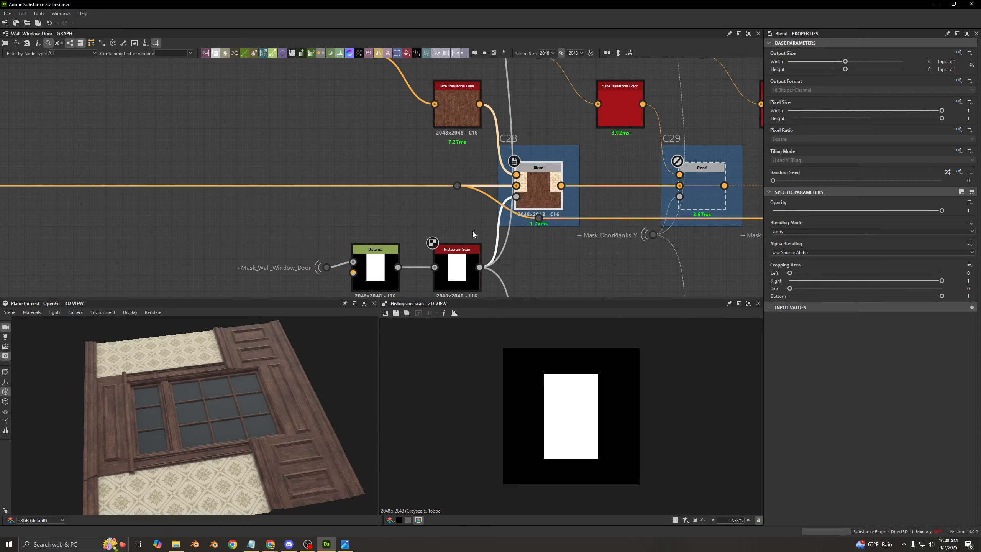
double_click(541, 196)
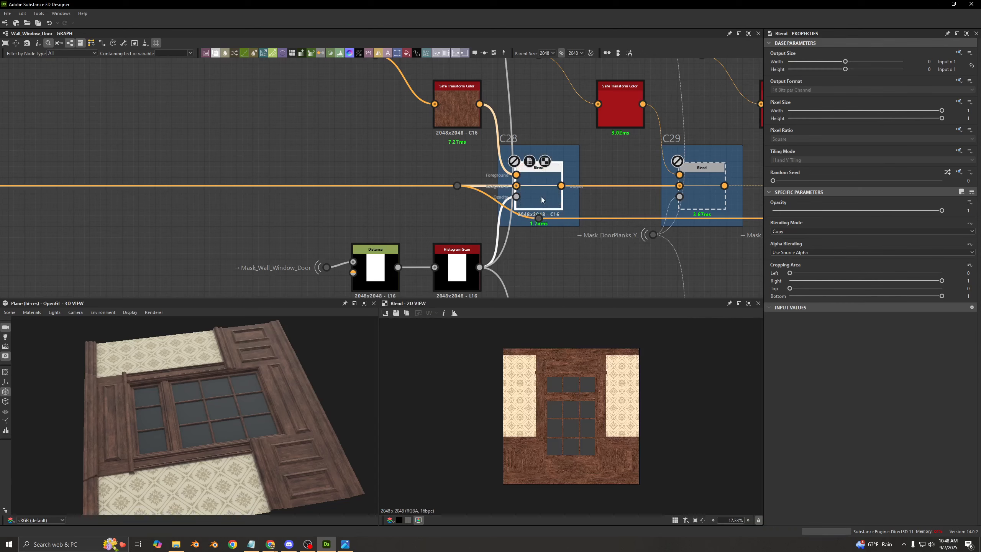
scroll(546, 203, "down", 3)
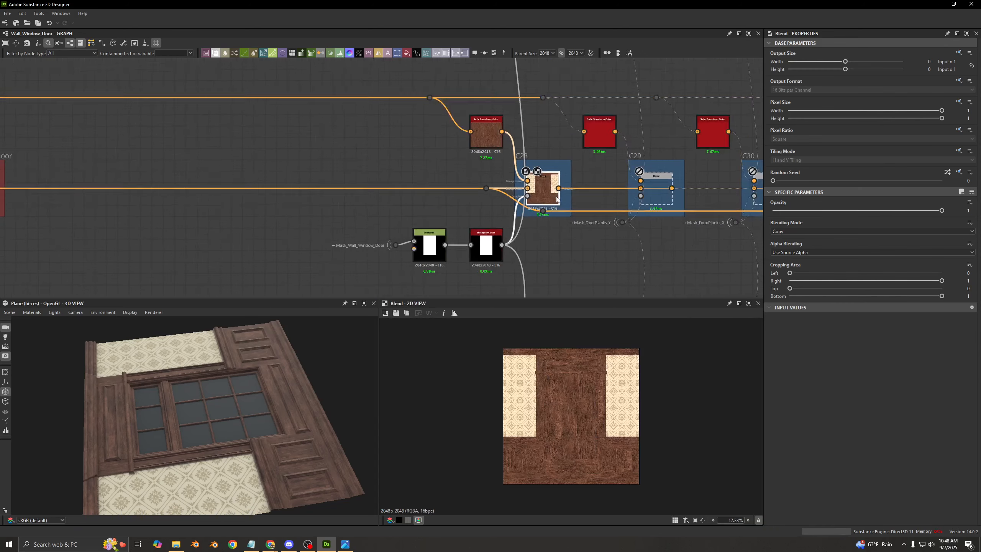
- Look along the C29 to C34 door Blends up to the last Wall/Window/Door Multiswitch Color
middle_click_drag(547, 202, 209, 195)
middle_click_drag(734, 193, 571, 188)
scroll(574, 188, "up", 2)
scroll(574, 189, "up", 1)
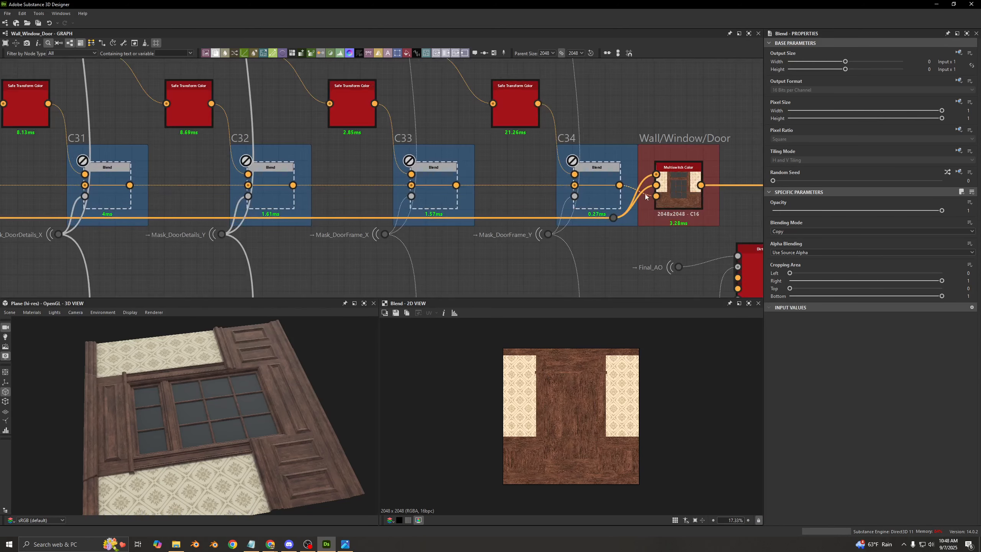
- Return to the C28 Blend and set the graph's Type of Wall parameter to Door
middle_click_drag(17, 167, 489, 166)
middle_click_drag(21, 166, 336, 151)
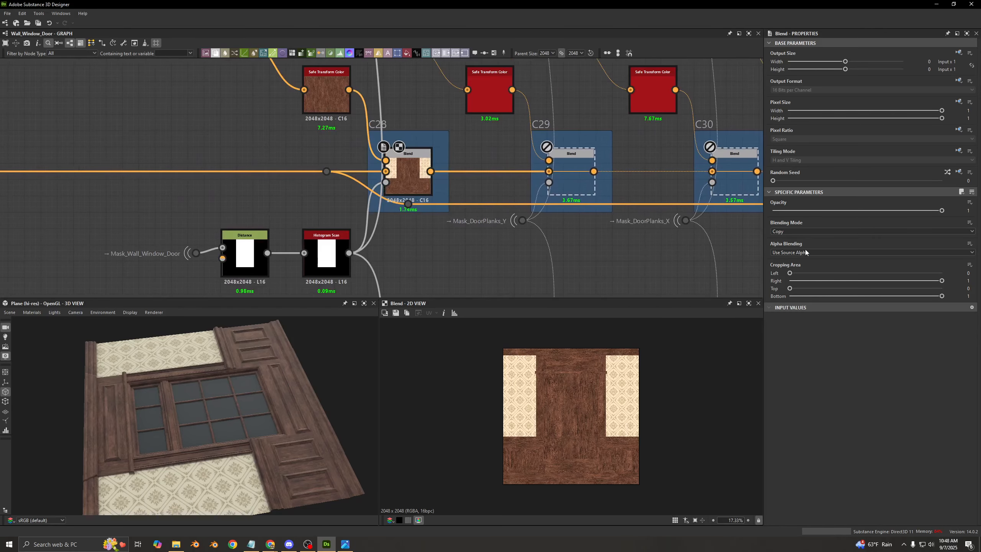
left_click(795, 242)
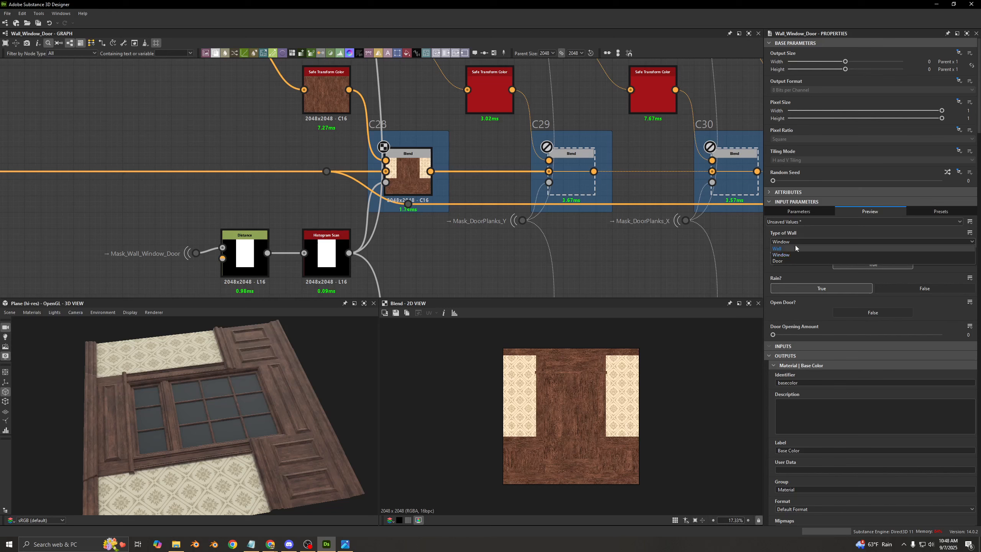
left_click(782, 262)
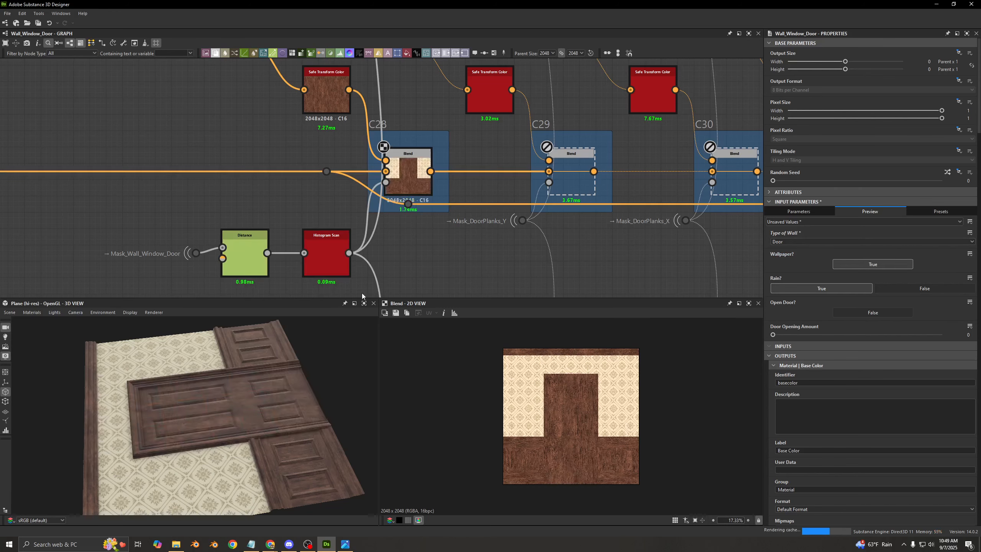
- Examine the door's wood grain, frame and recessed panels up close in the 3D view
left_click_drag(247, 380, 194, 374)
scroll(197, 374, "up", 5)
middle_click_drag(200, 368, 152, 365)
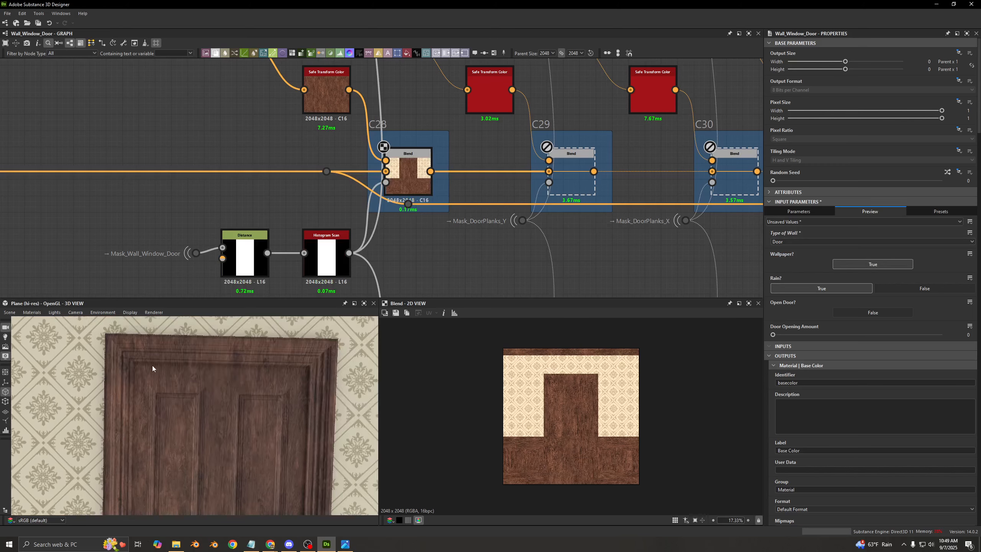
scroll(151, 369, "up", 3)
scroll(141, 167, "down", 5)
middle_click_drag(141, 167, 356, 162)
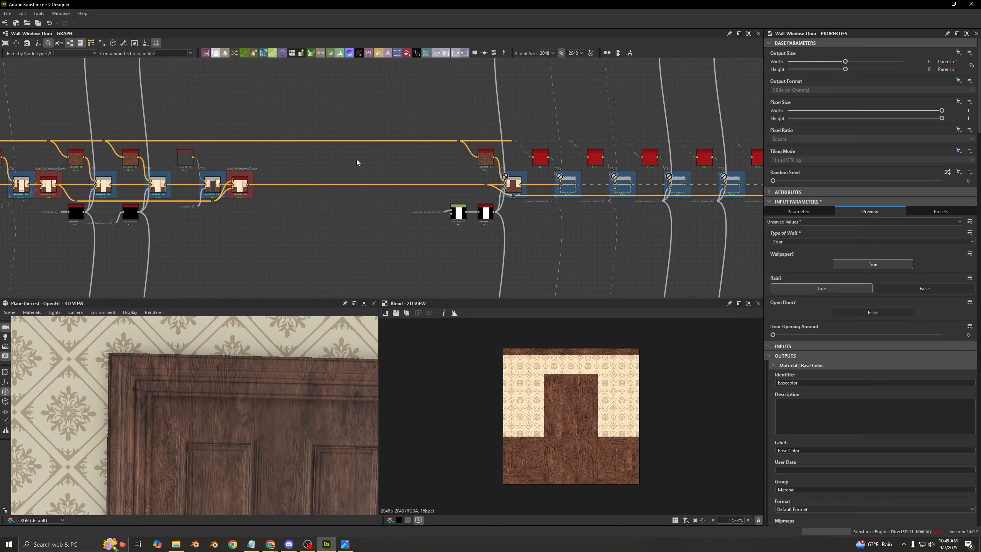
scroll(132, 394, "up", 3)
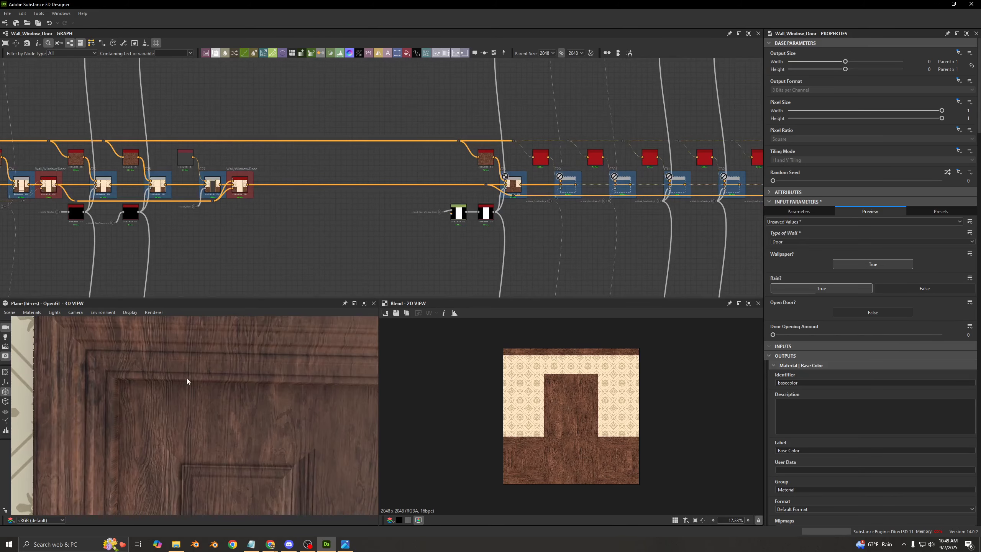
scroll(187, 417, "up", 2)
scroll(166, 394, "up", 2)
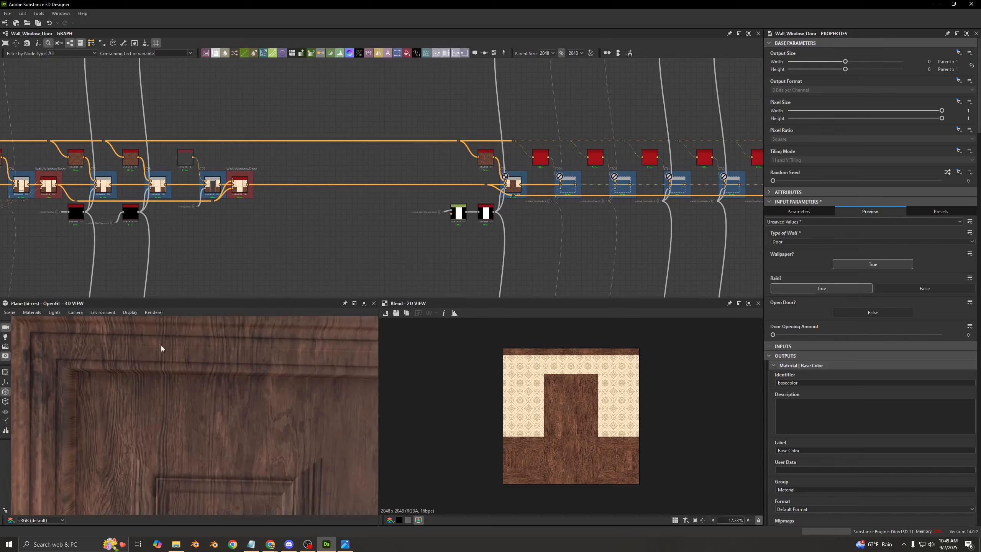
- Inspect the C28 Blend's wood up close and compare the door with that node disabled and enabled
left_click(510, 188)
scroll(555, 367, "up", 8)
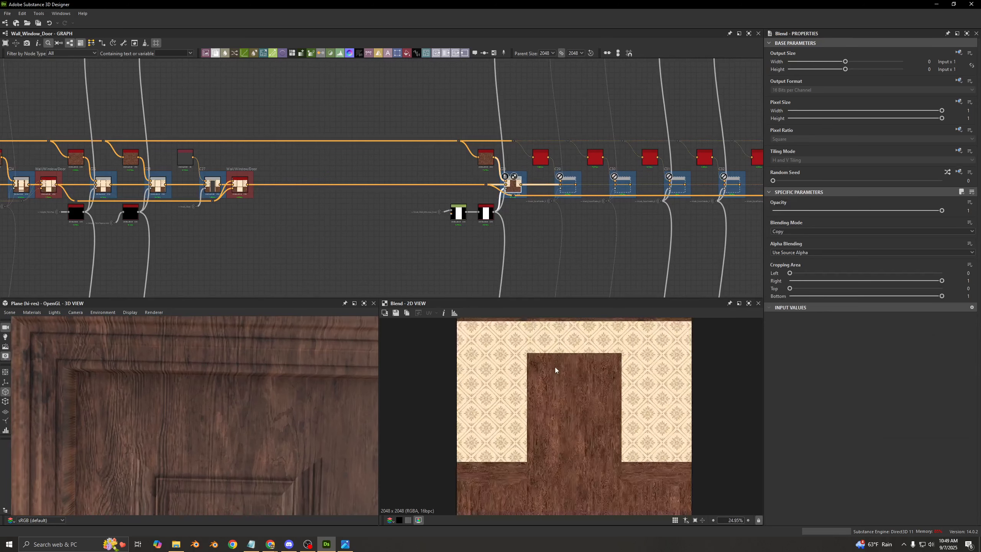
scroll(478, 175, "up", 4)
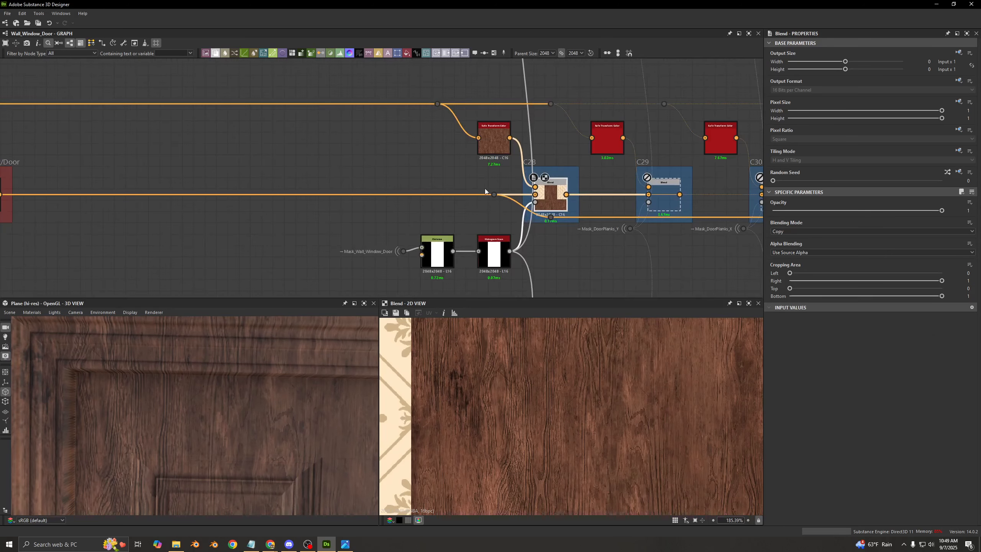
left_click(485, 188)
left_click(549, 197)
key("shift+d")
scroll(535, 378, "down", 6)
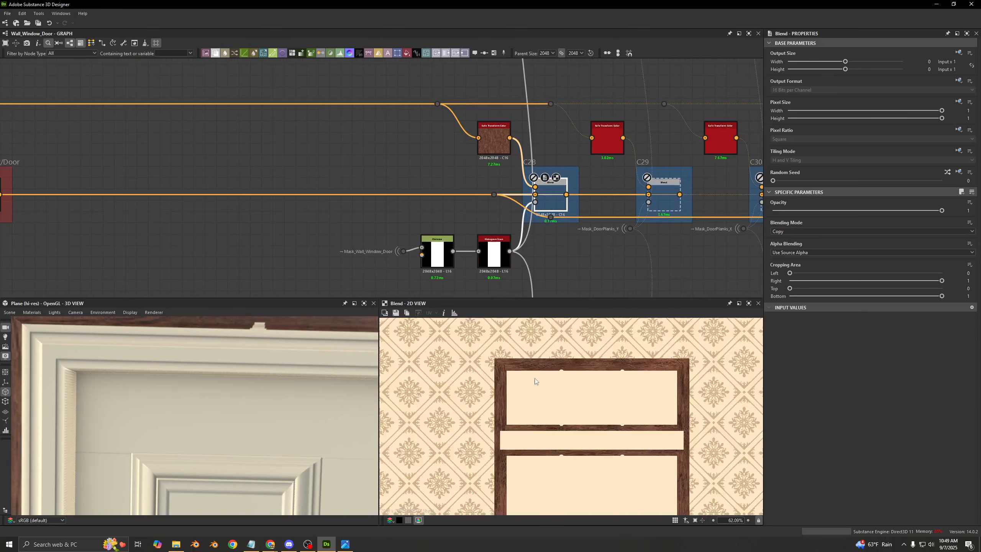
scroll(265, 419, "down", 3)
scroll(229, 401, "down", 5)
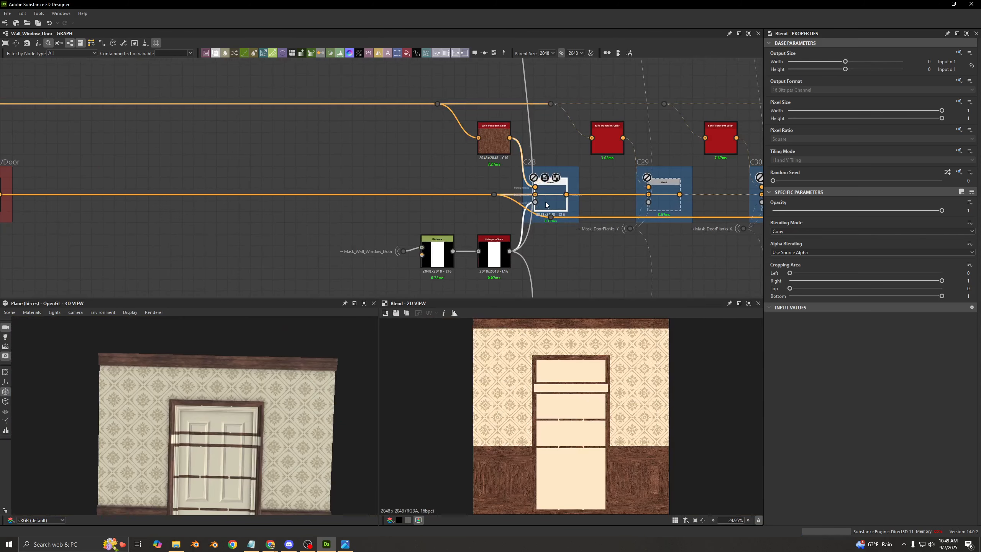
key("shift+d")
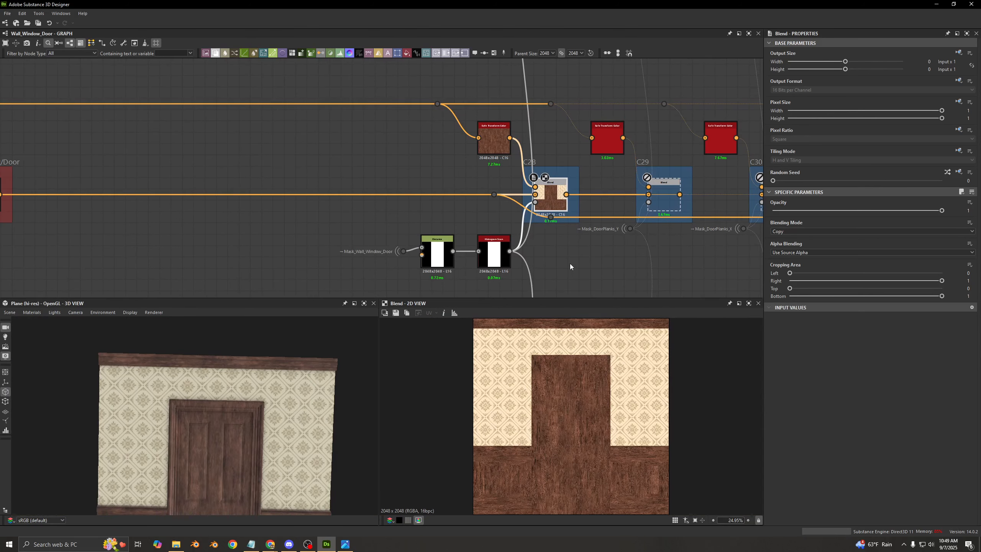
- Preview C28's Histogram Scan mask and examine the side edges of the door frame in the 3D view
double_click(495, 255)
scroll(414, 265, "up", 5)
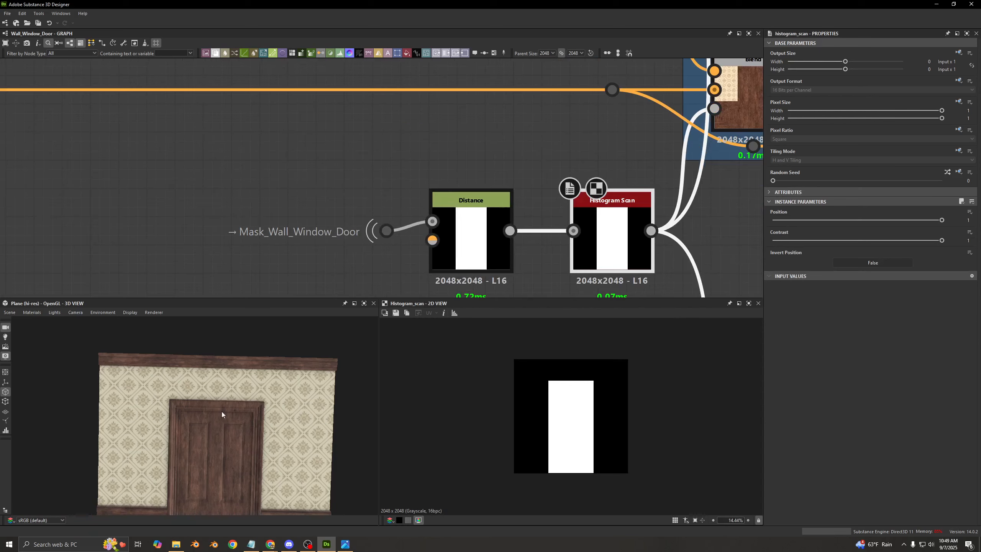
left_click_drag(223, 414, 185, 398)
scroll(239, 407, "up", 5)
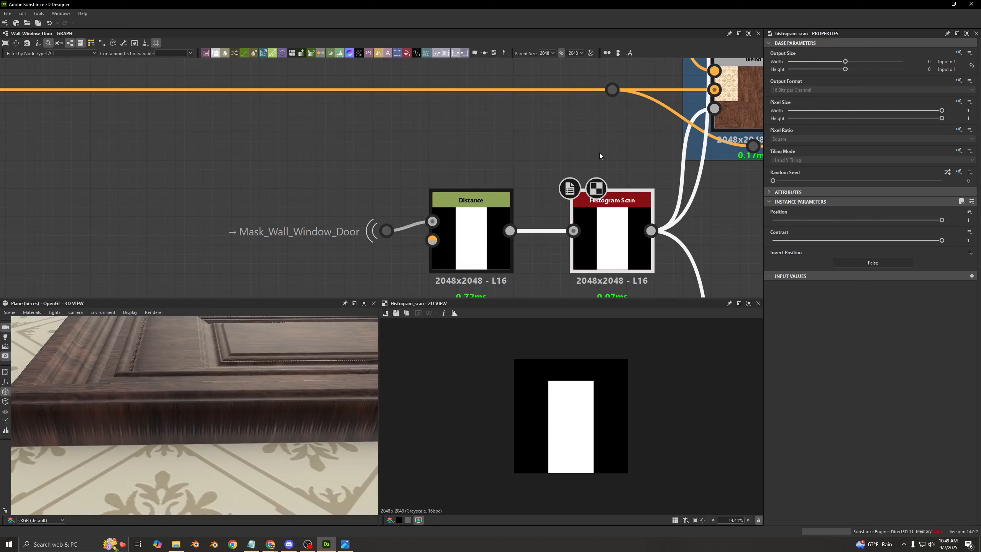
key("ctrl+b")
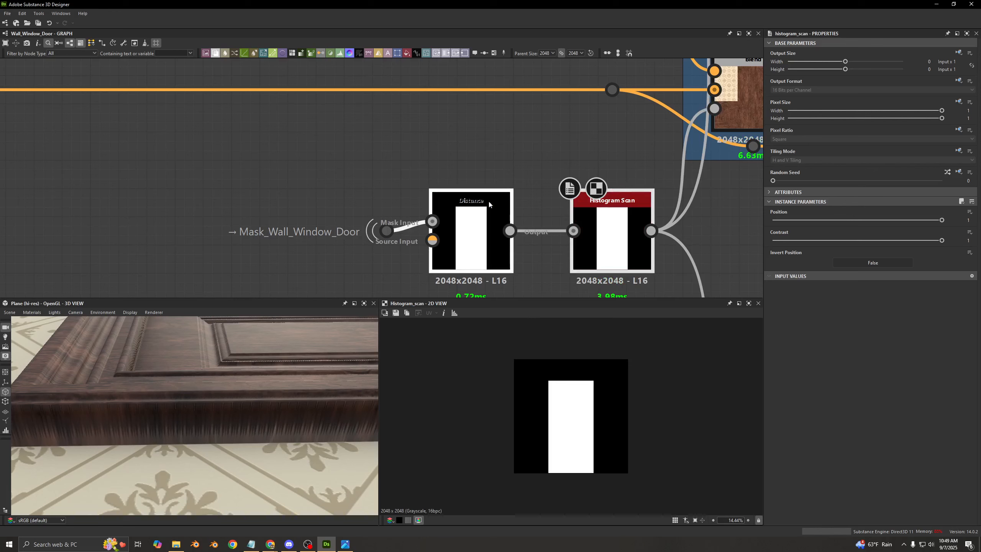
left_click_drag(249, 416, 209, 439)
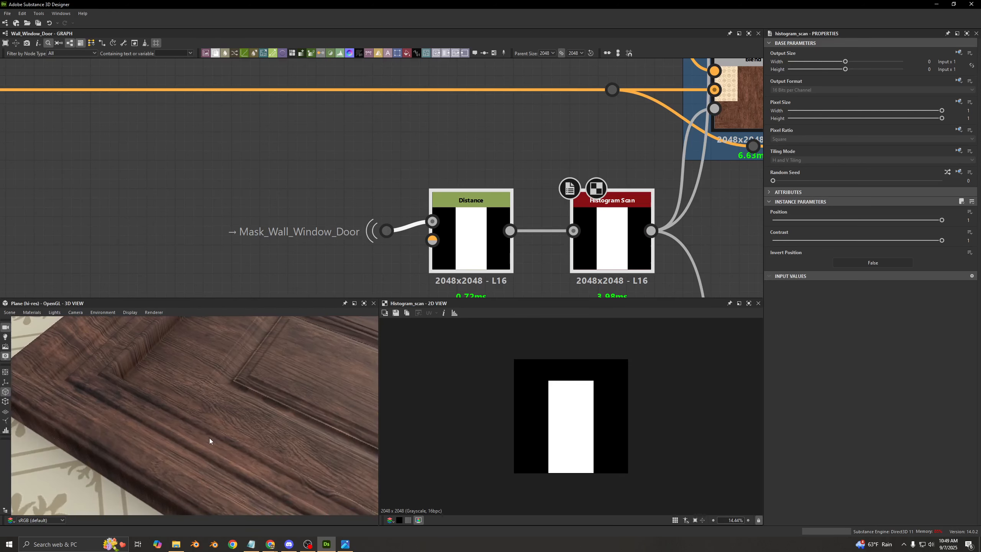
- Preview the Distance node after Mask_Wall_Window_Door, its Histogram Scan, and the resulting C28 Blend output
middle_click_drag(379, 195, 356, 162)
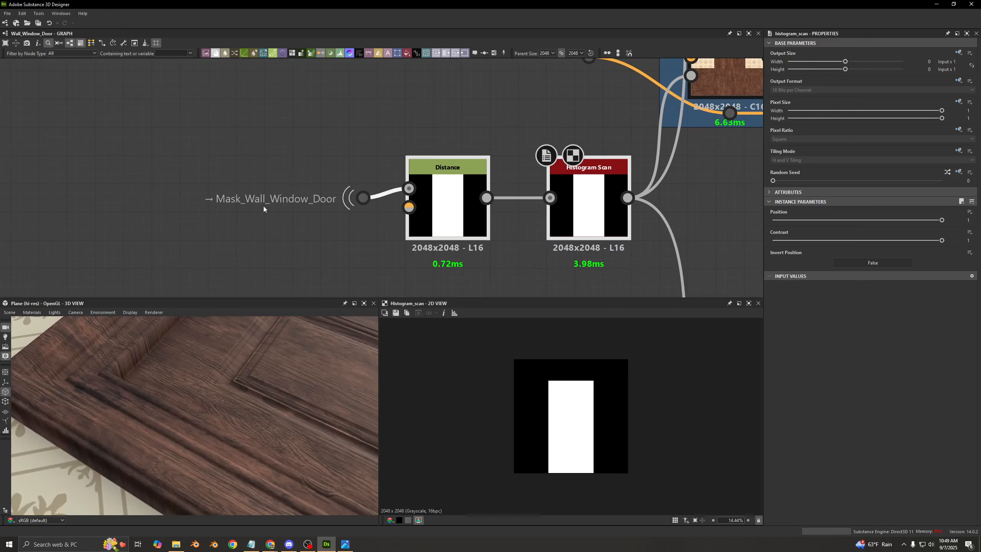
double_click(448, 208)
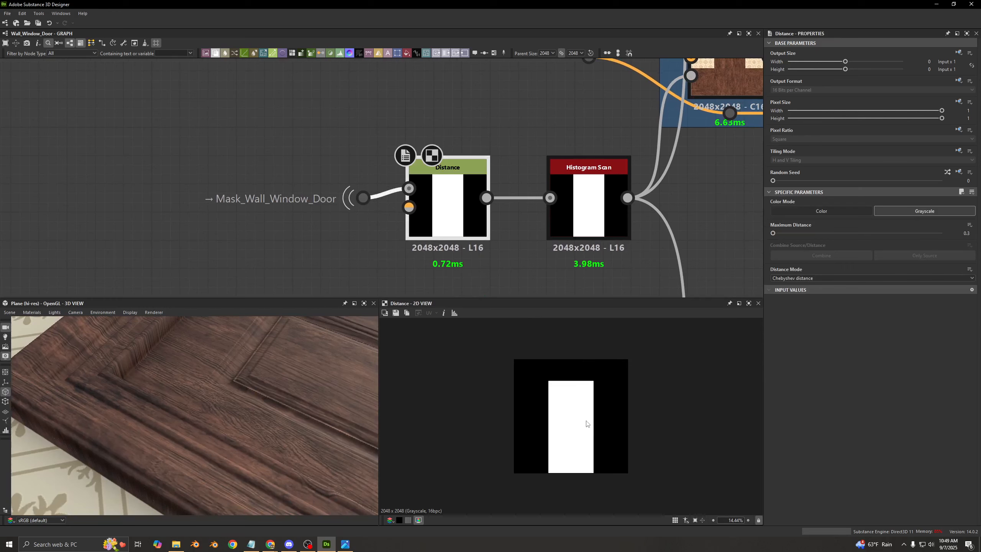
double_click(604, 214)
middle_click_drag(578, 190, 472, 215)
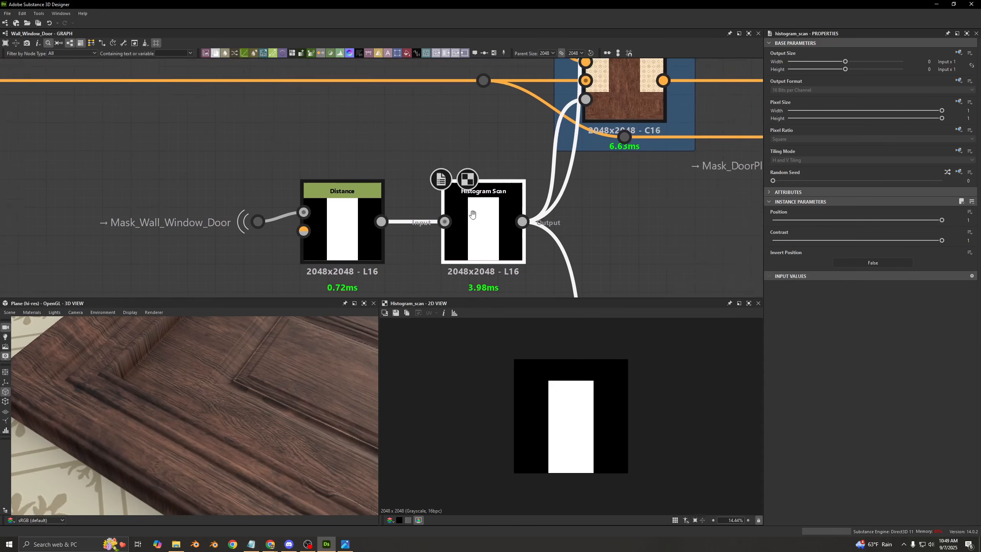
double_click(572, 147)
middle_click_drag(529, 149, 496, 220)
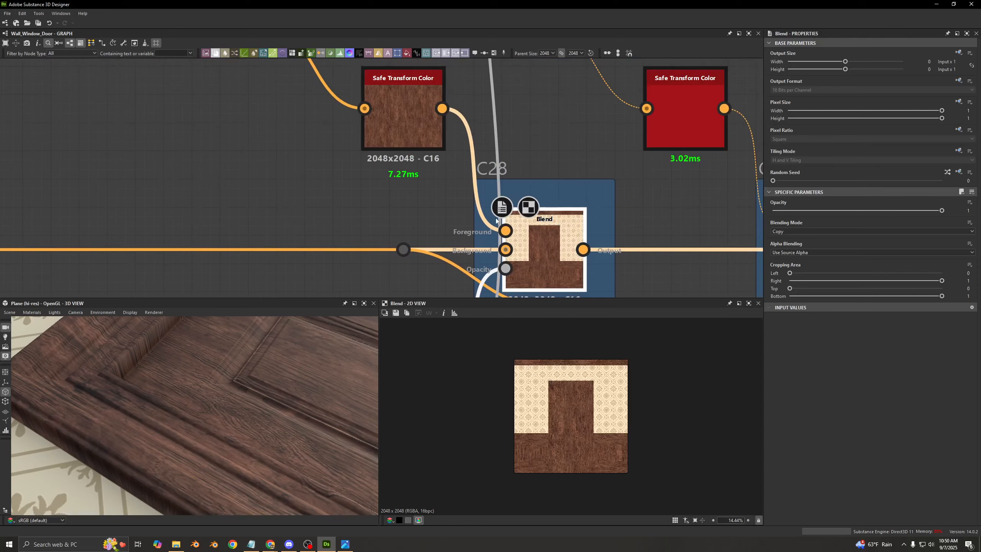
- Check the Random Seed of the Safe Transform Color feeding C28, and inspect the C28 Blend's wood up close
scroll(401, 126, "down", 3)
left_click(401, 131)
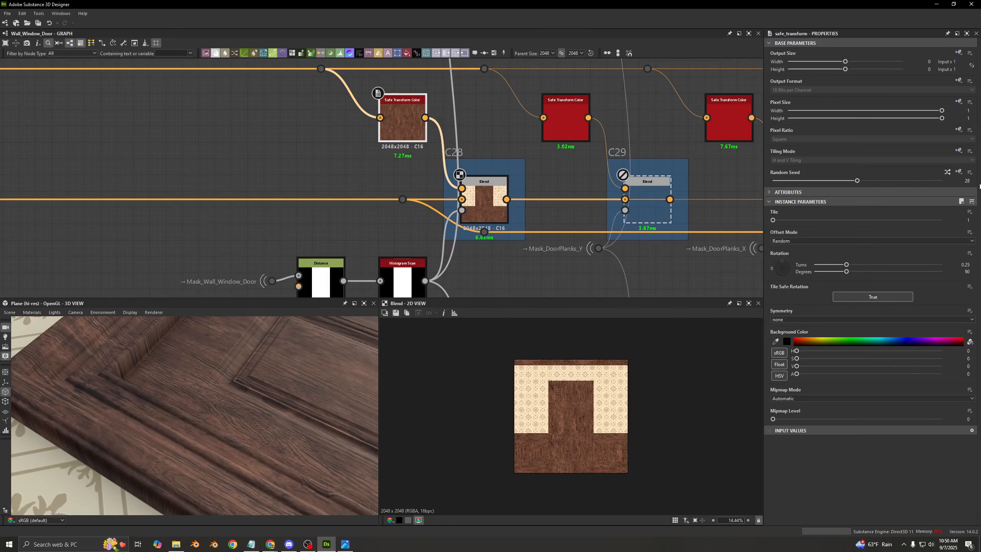
left_click(970, 182)
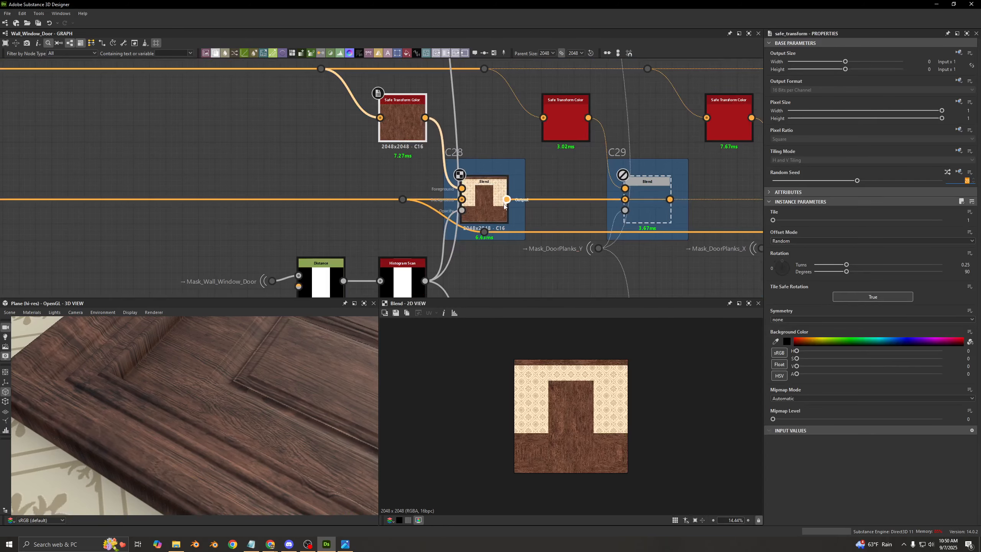
left_click(483, 203)
scroll(436, 209, "up", 2)
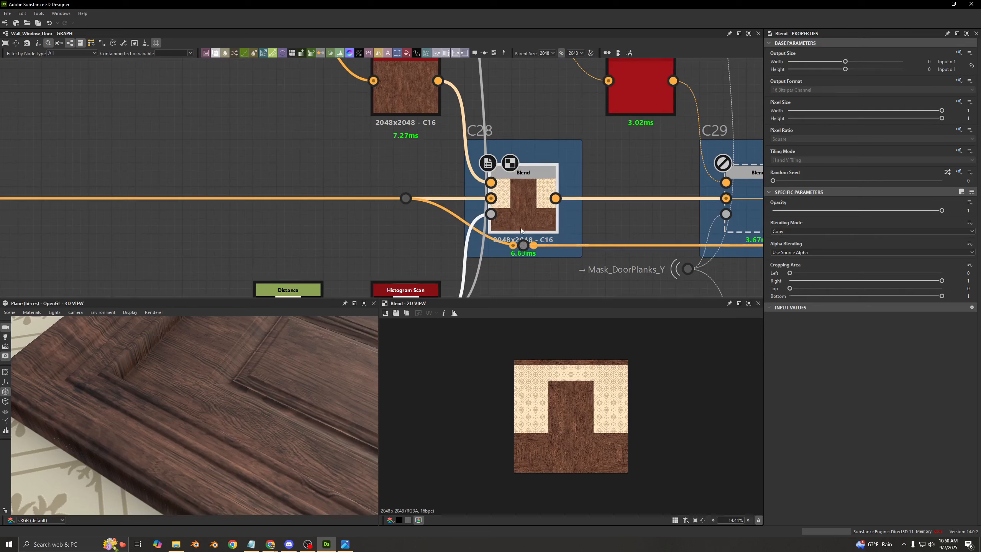
scroll(558, 404, "up", 3)
scroll(558, 404, "up", 4)
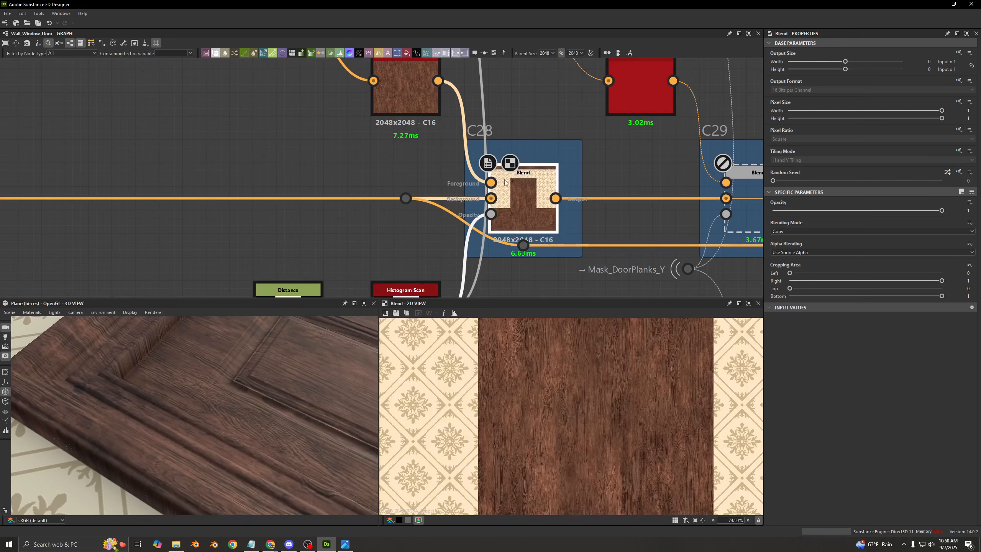
- Enable the C29 Blend, and preview its Mask_DoorPlanks_Y opacity mask and its output
scroll(499, 175, "down", 3)
middle_click_drag(509, 162, 431, 163)
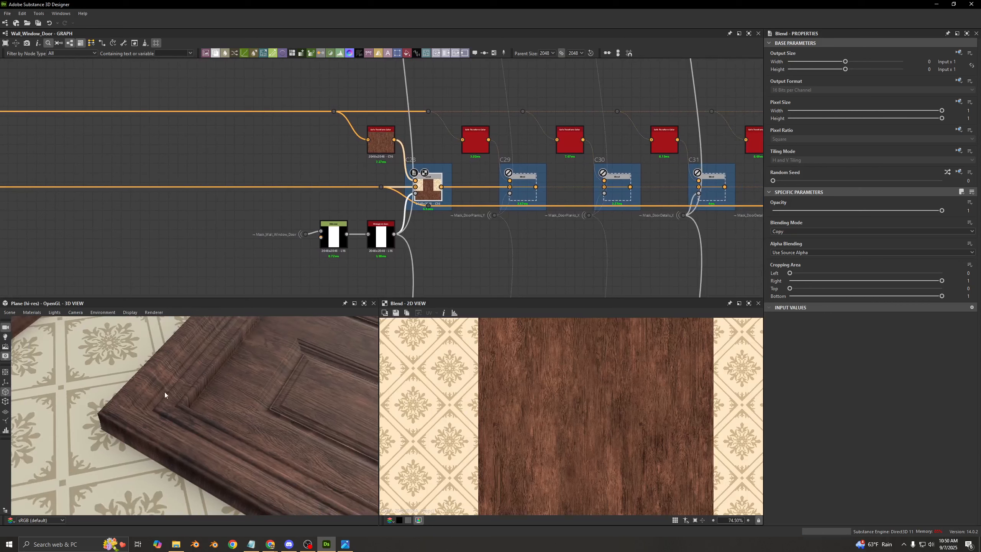
scroll(497, 186, "up", 3)
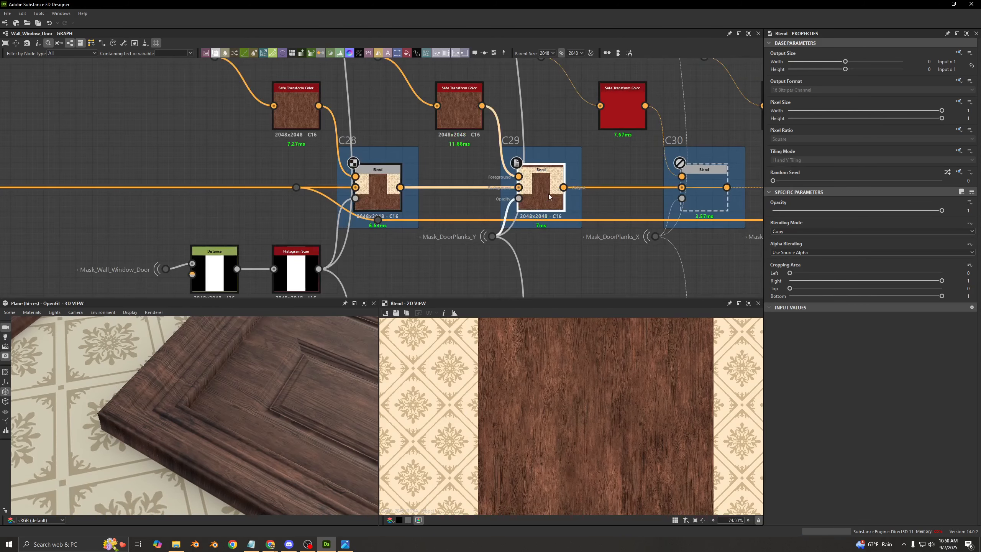
double_click(519, 198)
scroll(595, 406, "down", 7)
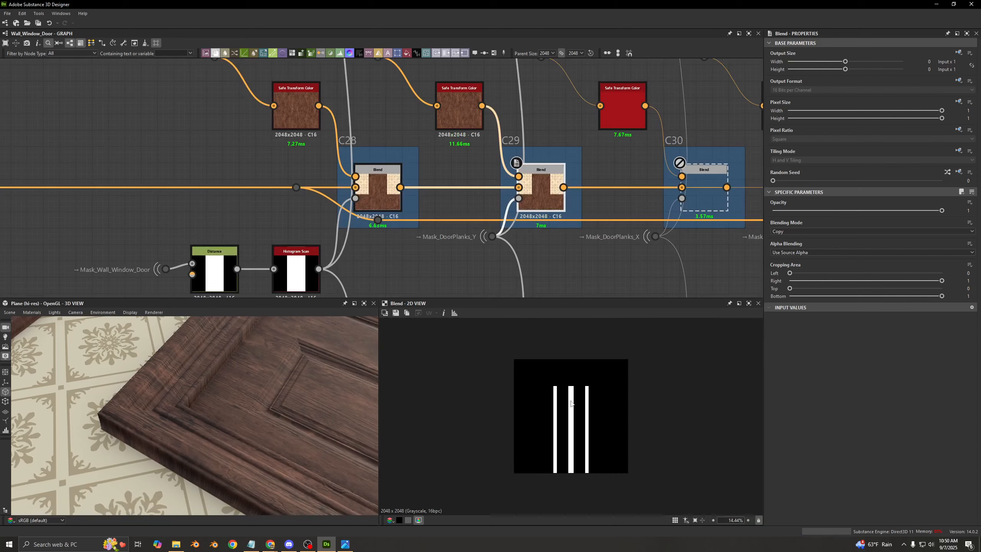
scroll(228, 433, "up", 5)
double_click(538, 209)
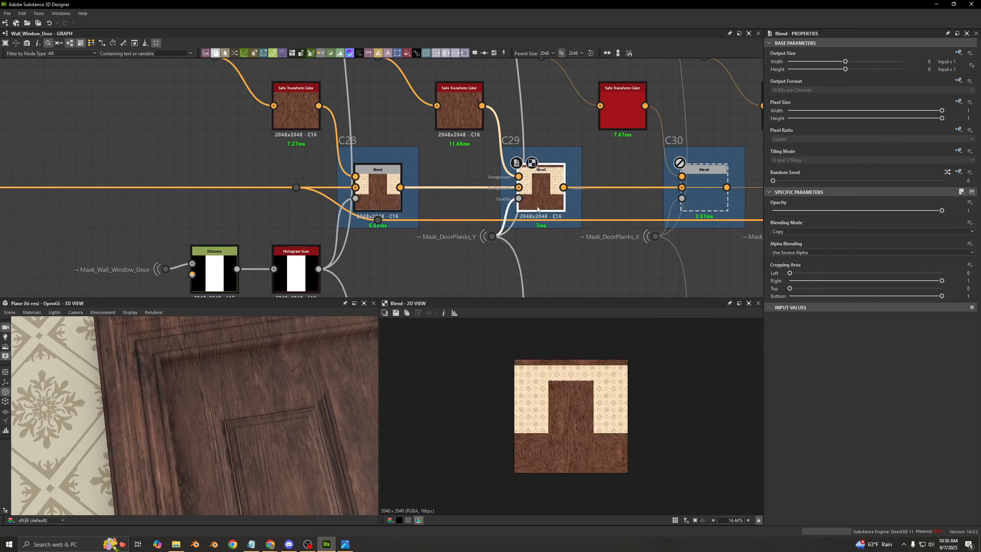
- Examine the C29 wood variation along the door's planks up close in the 2D and 3D views
scroll(552, 409, "up", 6)
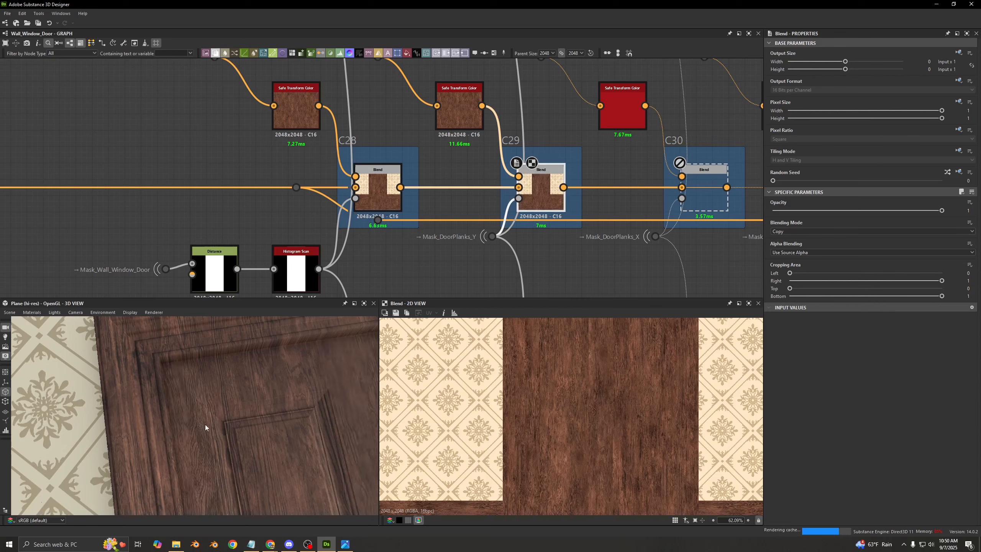
mouse_move(216, 384)
left_mouse_down()
mouse_move(209, 408)
mouse_move(284, 388)
mouse_move(304, 367)
mouse_move(272, 395)
mouse_move(225, 391)
mouse_move(208, 377)
left_mouse_up()
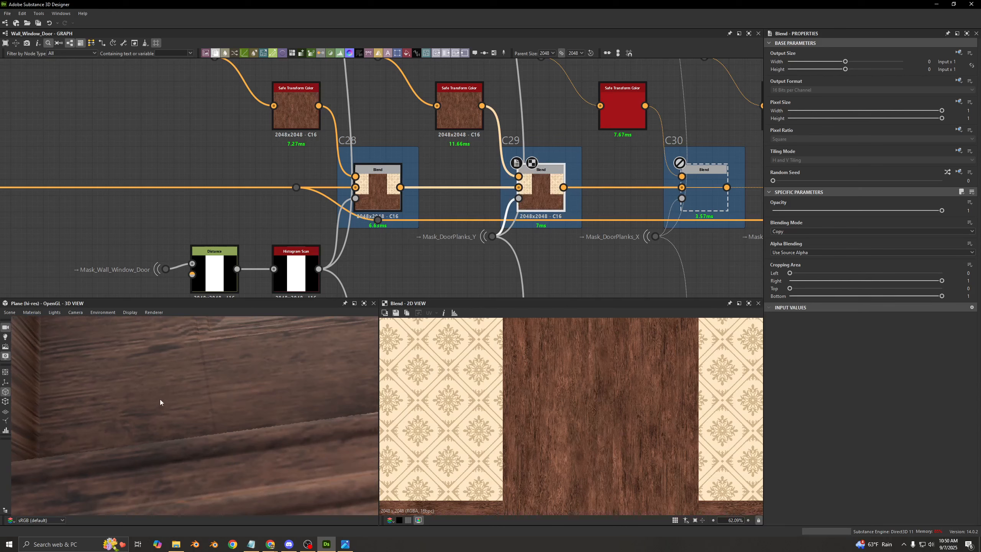
left_click_drag(160, 402, 188, 407)
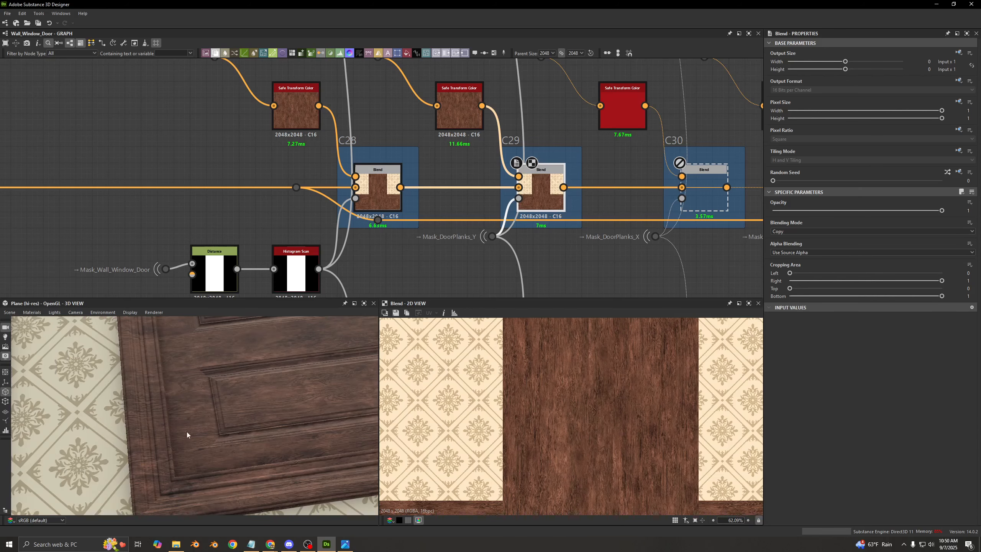
left_click_drag(194, 443, 218, 466)
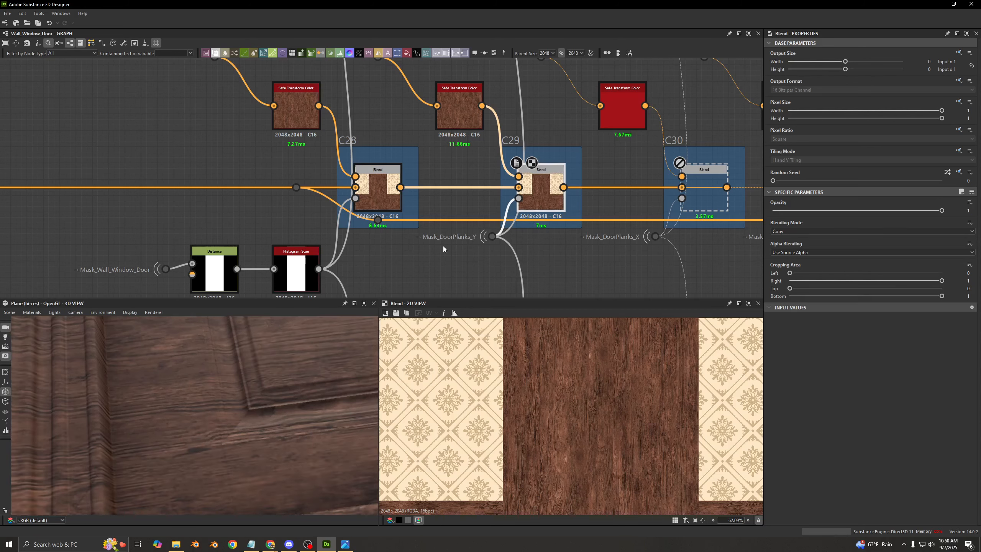
- Enable the C30 Blend driven by Mask_DoorPlanks_X, and examine the door's horizontal planks in the 3D view
middle_click_drag(538, 189, 363, 184)
left_click(522, 181)
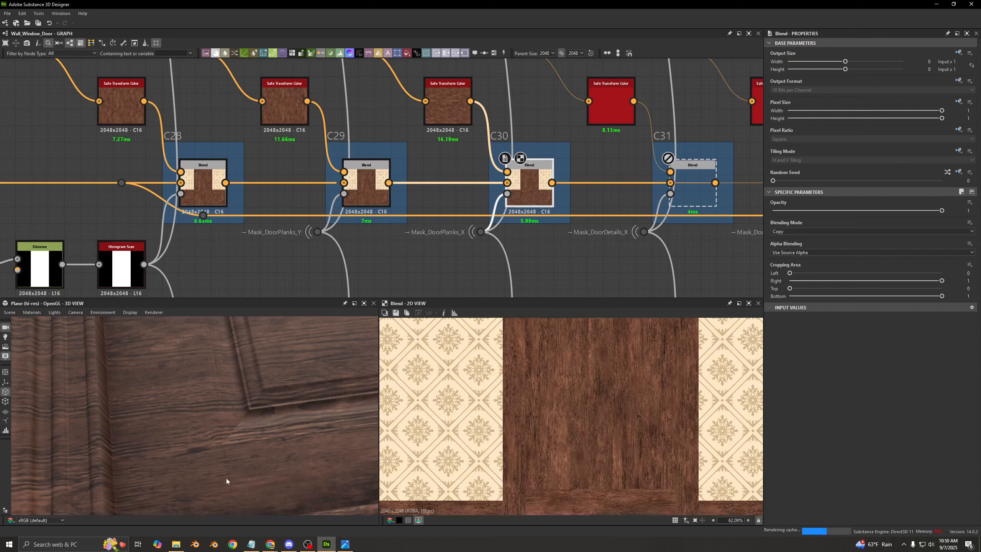
left_click_drag(230, 472, 169, 449)
left_click_drag(221, 402, 130, 464)
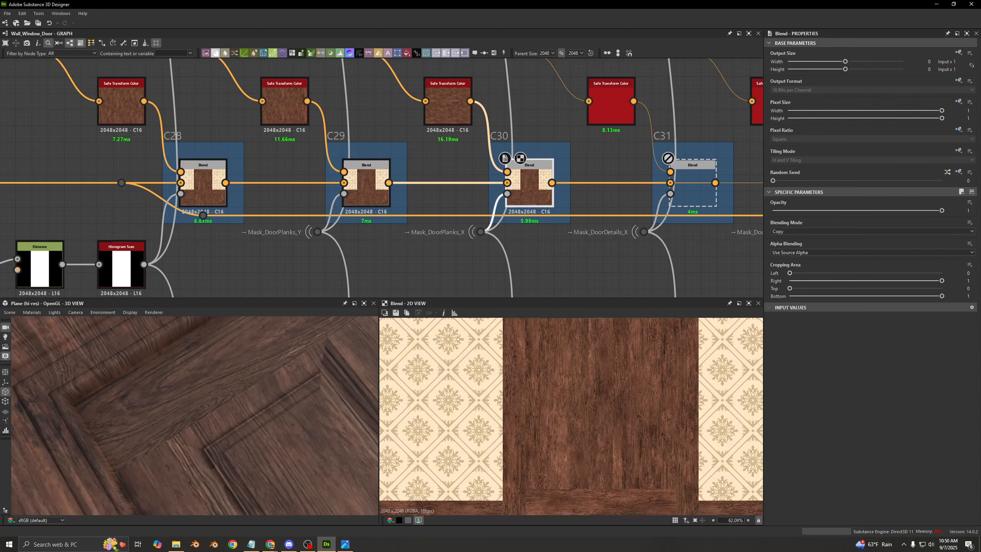
middle_click_drag(527, 180, 413, 194)
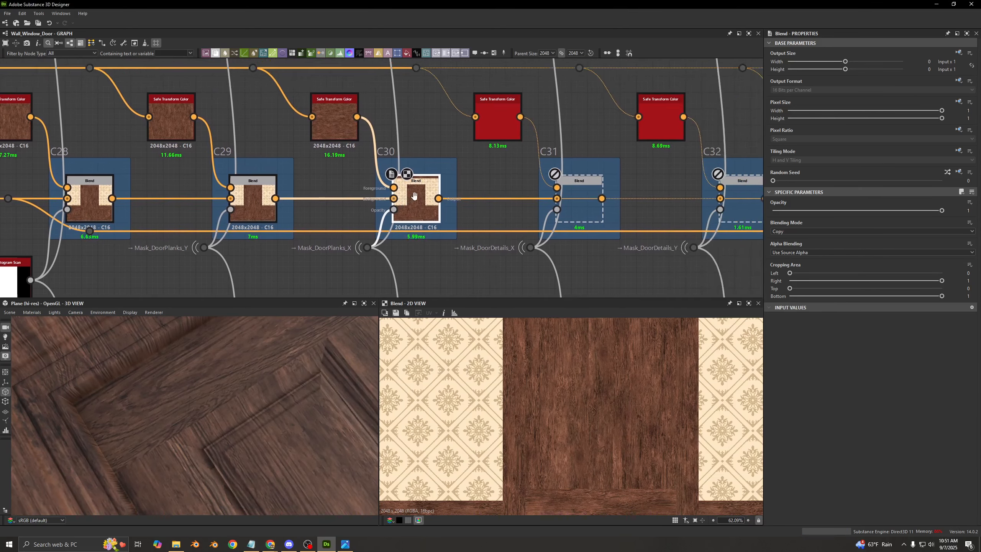
- Enable the C31 Blend driven by Mask_DoorDetails_X, and toggle it off and on to compare the door's details
scroll(428, 132, "down", 4)
middle_click_drag(428, 132, 403, 156)
scroll(441, 165, "up", 3)
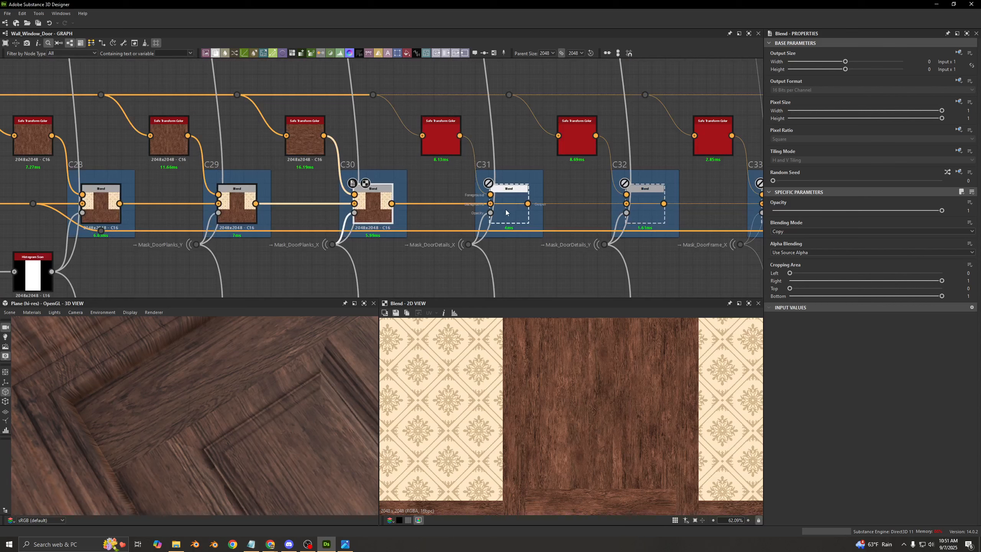
double_click(506, 208)
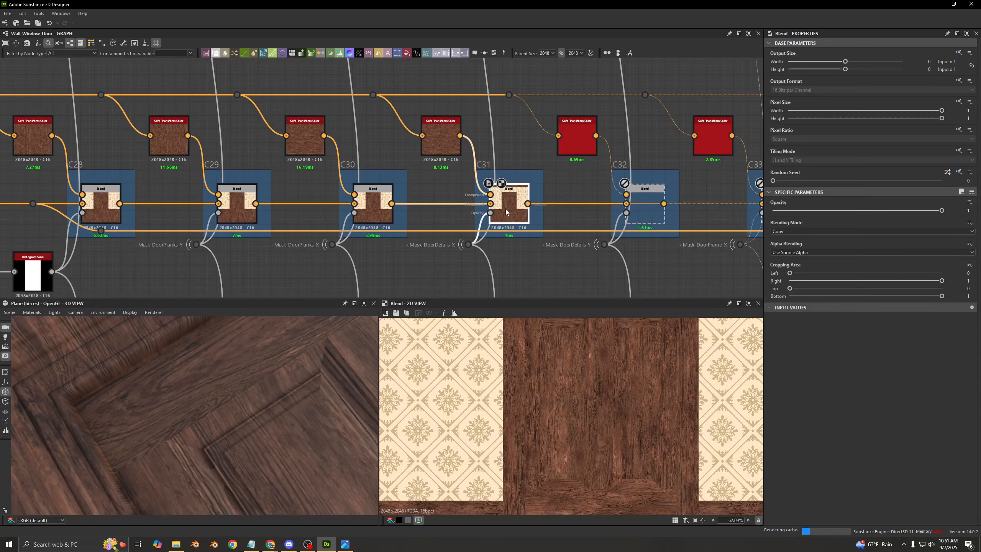
scroll(282, 375, "up", 3)
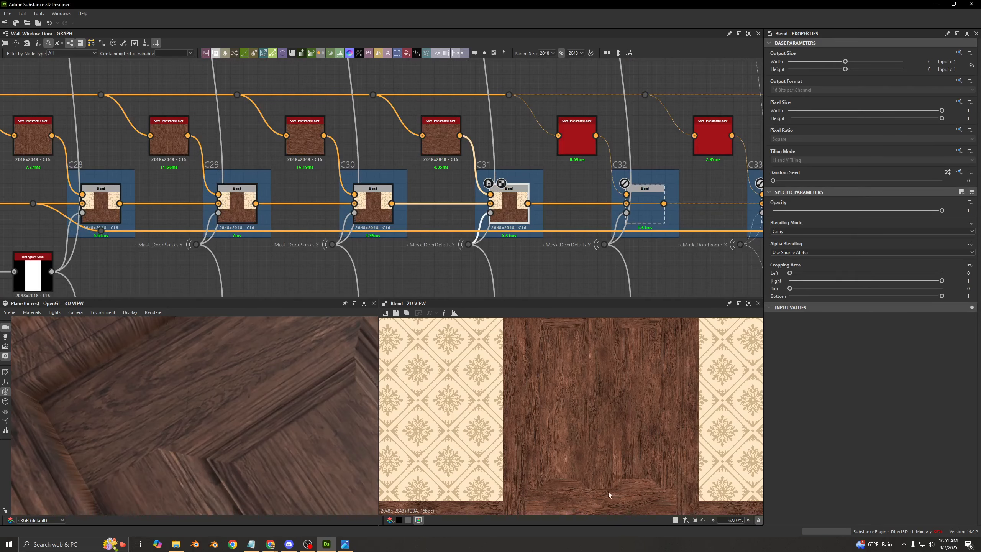
key("shift+d")
key("shift+d")
- Preview the Safe Transform Color feeding C31 in the 2D view, and compare it with the C31 Blend's output
double_click(448, 139)
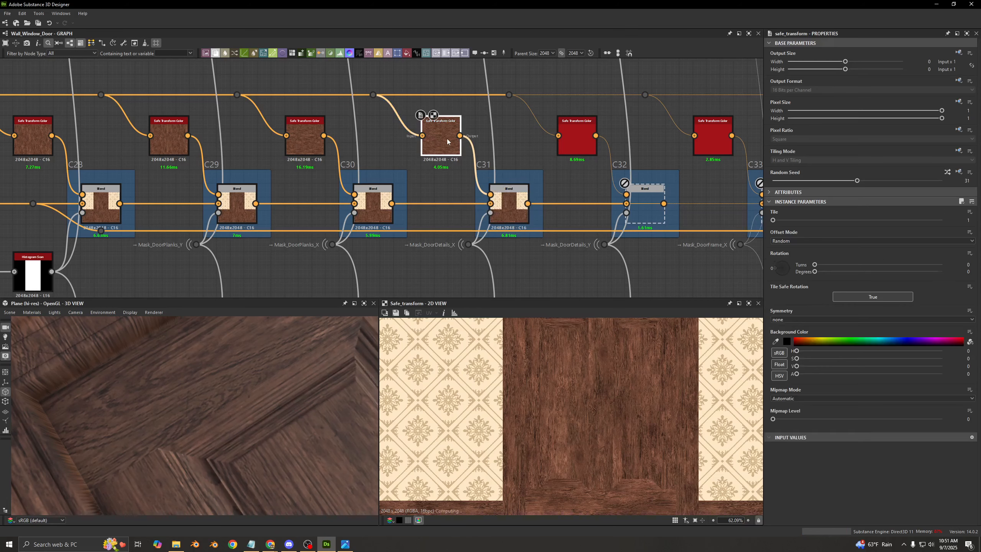
double_click(512, 210)
double_click(428, 149)
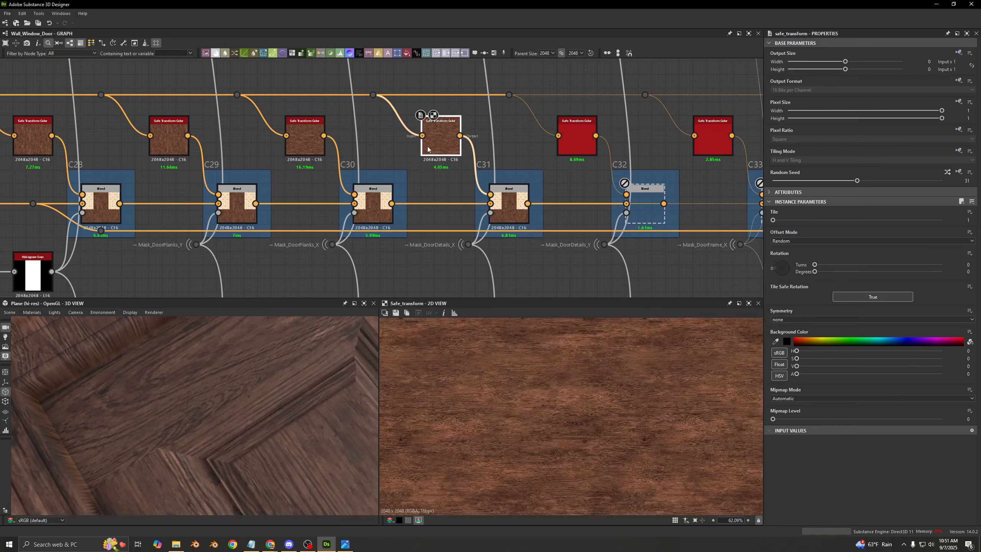
double_click(502, 204)
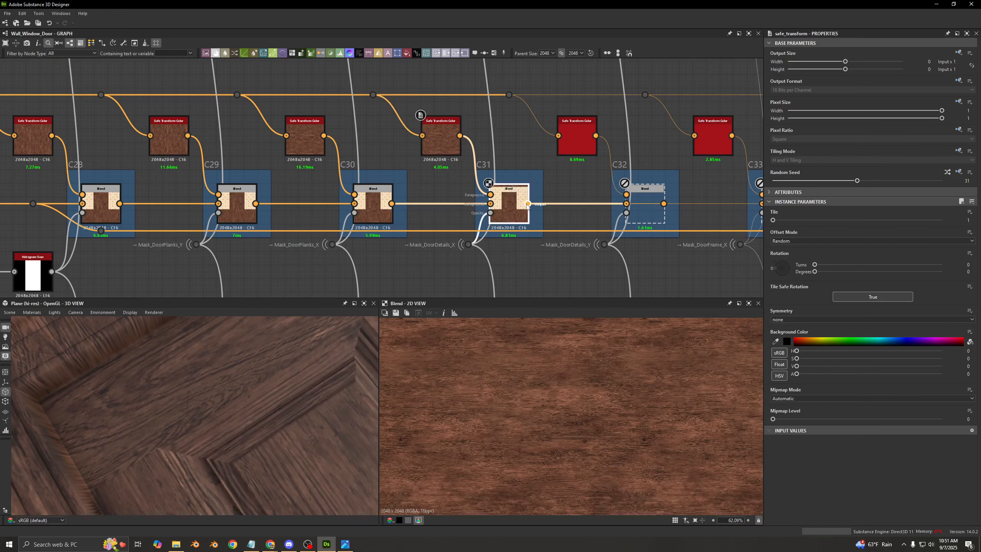
- Enable the C32 Blend driven by Mask_DoorDetails_Y, and compare the door's vertical details with and without it
middle_click_drag(488, 217, 458, 203)
middle_click_drag(628, 193, 542, 186)
double_click(542, 185)
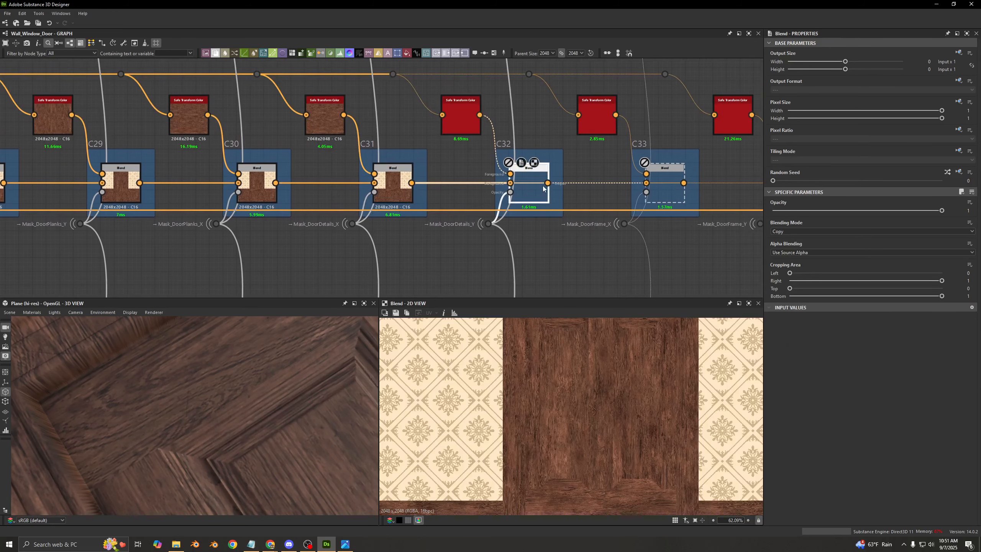
left_click_drag(267, 365, 145, 381)
key("shift+d")
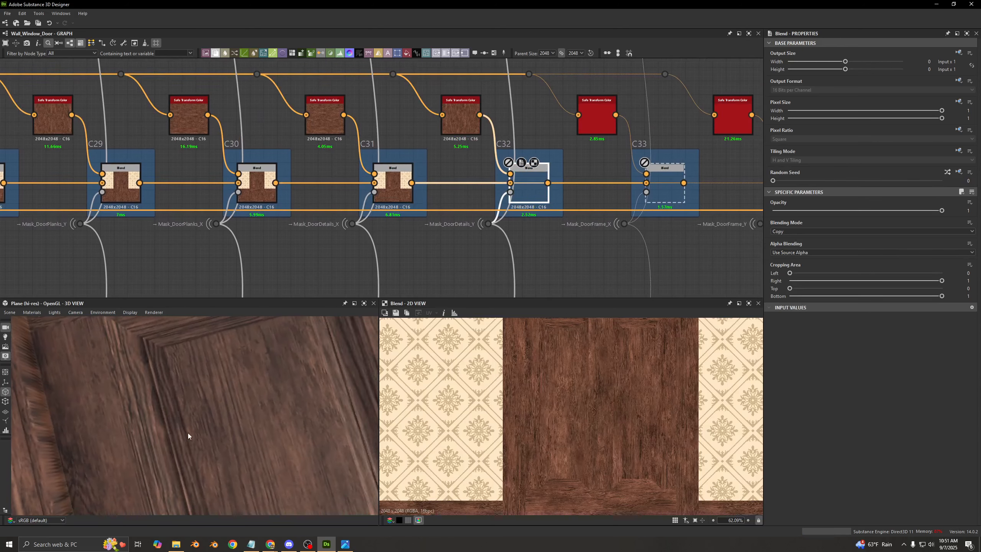
key("shift+d")
- Enable the C33 Blend driven by Mask_DoorFrame_X, and preview its output
scroll(86, 417, "down", 8)
double_click(665, 193)
key("shift+d")
middle_click_drag(529, 230, 399, 257)
scroll(398, 257, "down", 3)
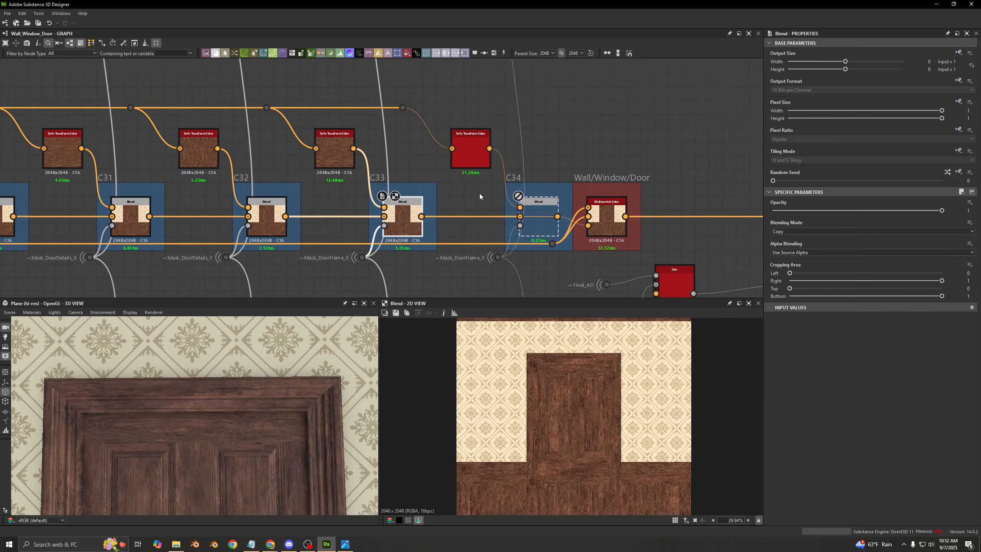
- Enable the C34 Blend driven by Mask_DoorFrame_Y, and preview its output
middle_click_drag(480, 193, 392, 184)
double_click(452, 215)
key("shift+d")
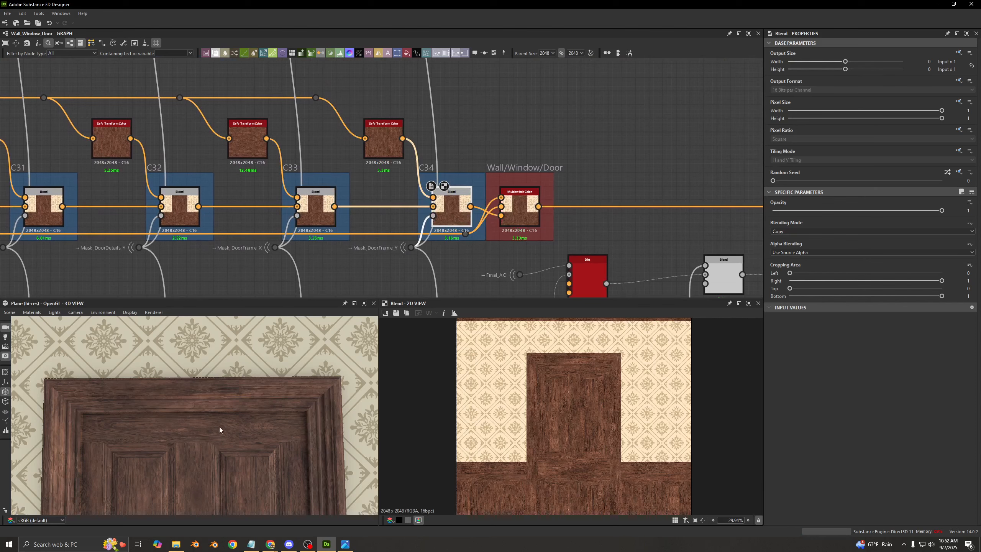
- Examine the wood variation on the door frame and the adjoining door panels up close in the 3D view
middle_click_drag(219, 426, 214, 395)
scroll(193, 398, "up", 2)
middle_click_drag(61, 406, 194, 417)
scroll(117, 410, "up", 2)
scroll(195, 418, "up", 2)
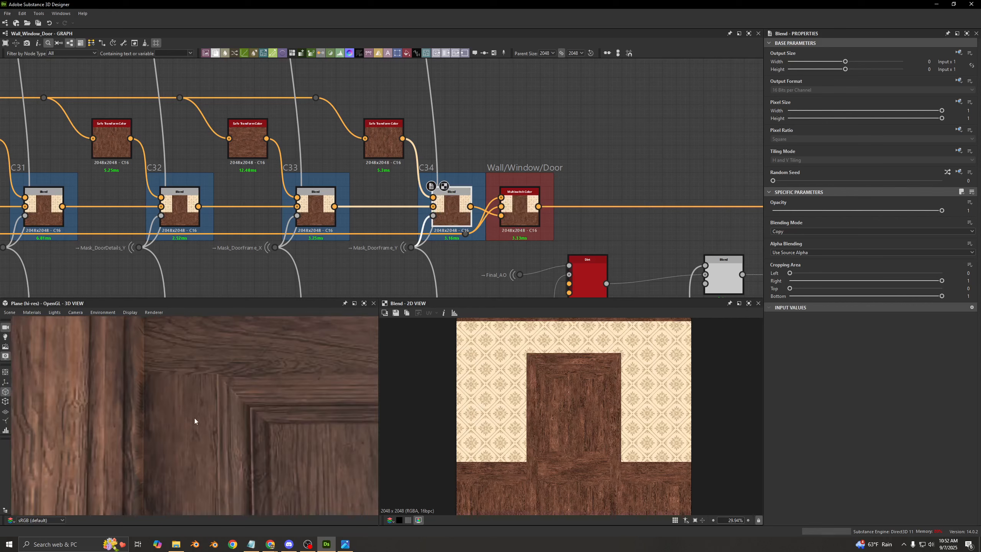
left_click_drag(195, 417, 156, 375)
middle_click_drag(156, 376, 216, 422)
scroll(216, 421, "up", 2)
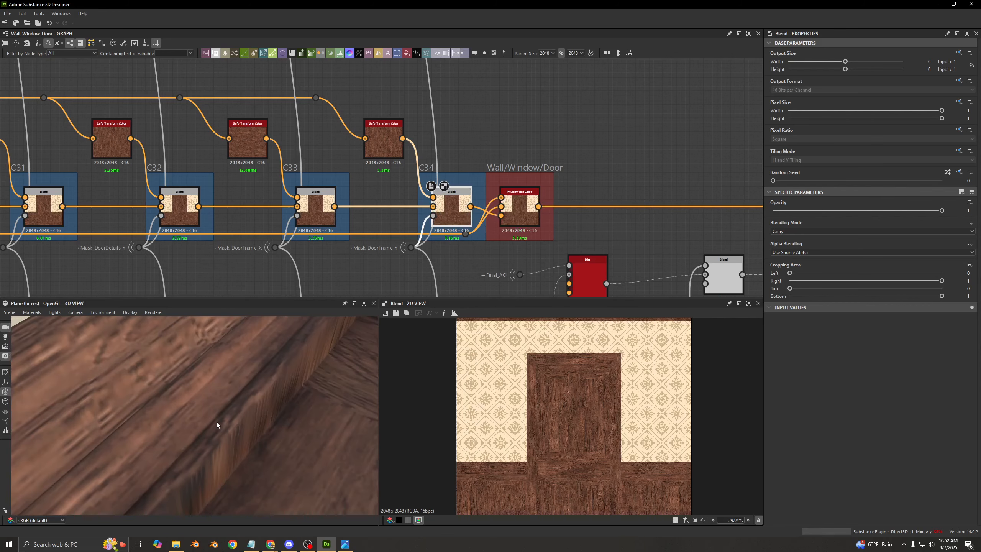
- Inspect the inner side faces and corner of the door frame from low and frontal angles in the 3D view
left_click_drag(216, 422, 189, 411)
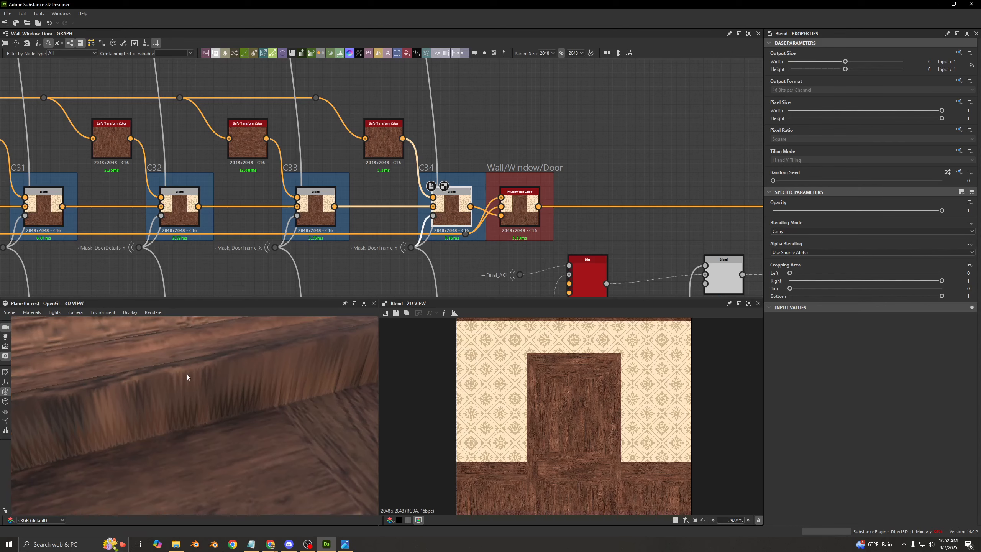
left_click_drag(187, 373, 231, 378)
left_click_drag(312, 389, 243, 385)
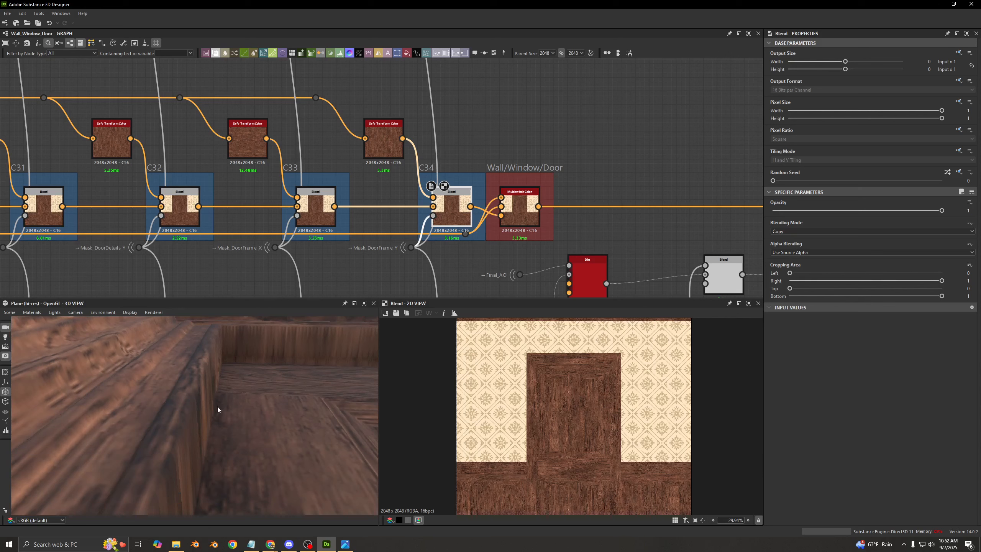
left_click_drag(205, 383, 200, 451)
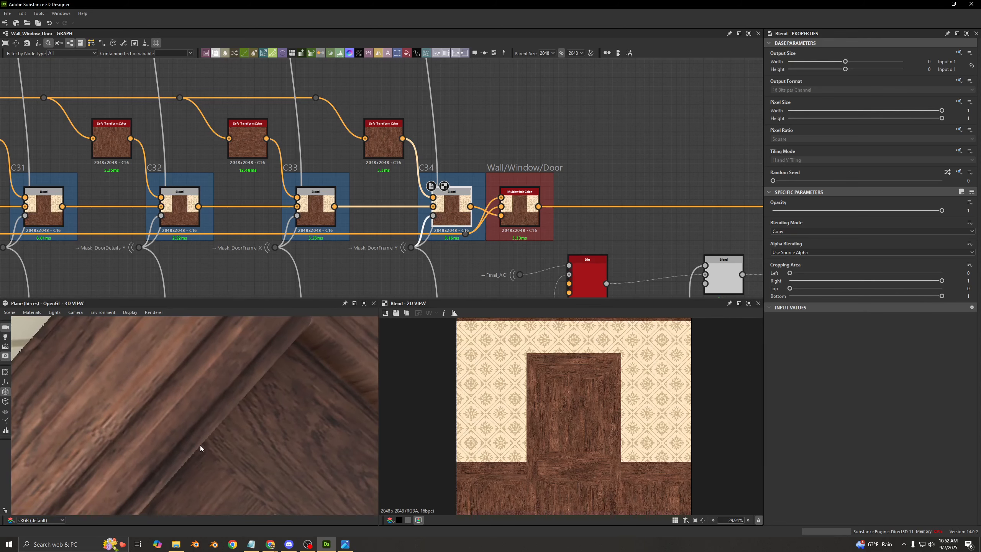
left_click_drag(200, 448, 194, 364)
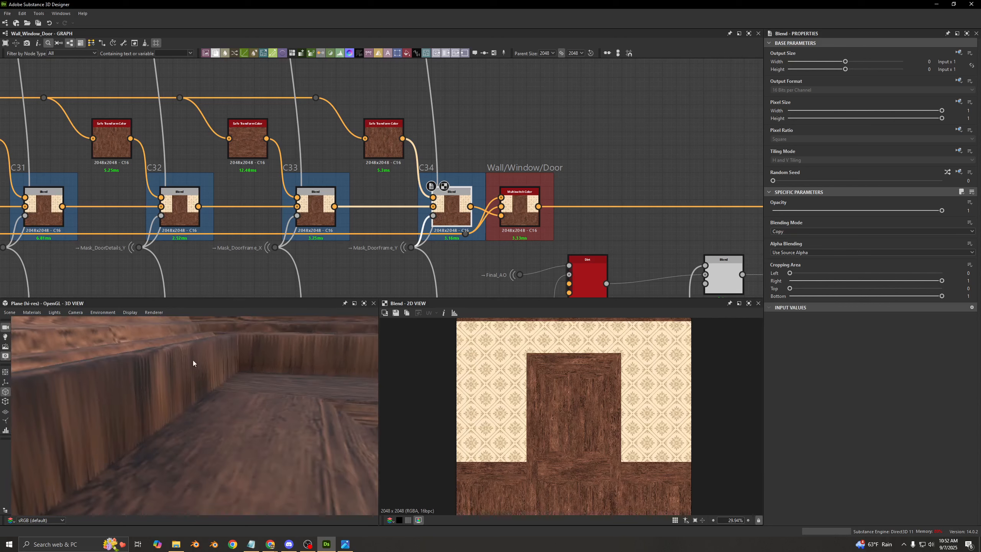
left_click_drag(181, 399, 198, 486)
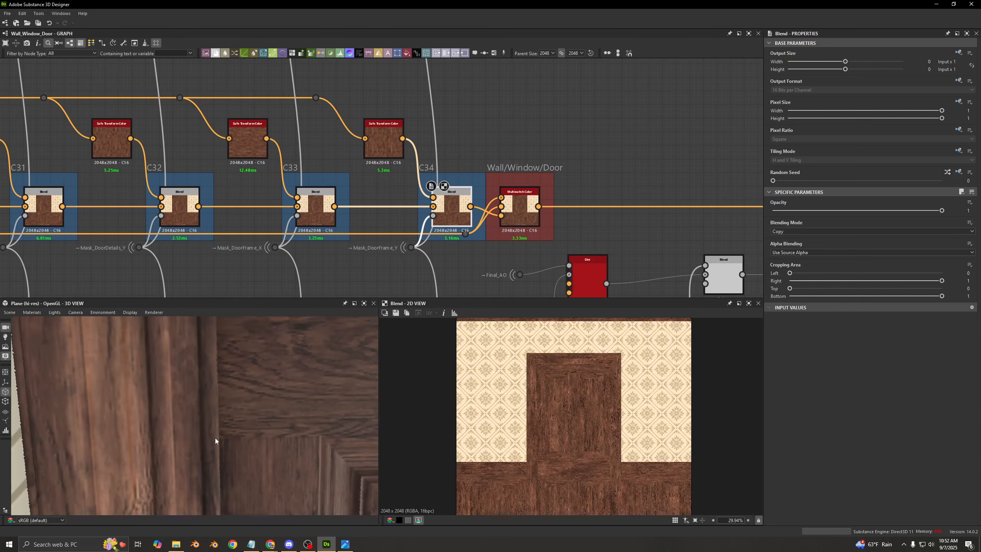
left_click_drag(215, 438, 254, 373)
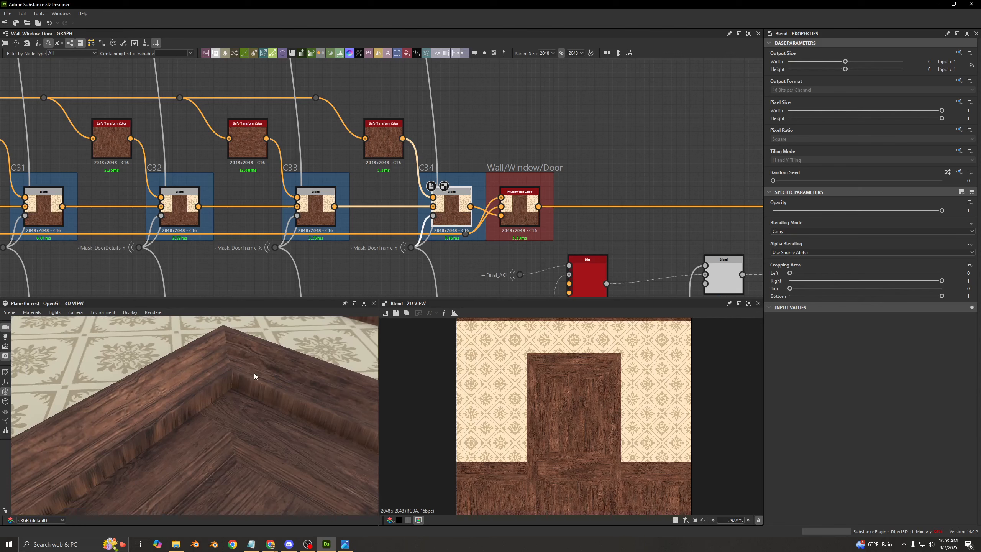
scroll(195, 414, "up", 5)
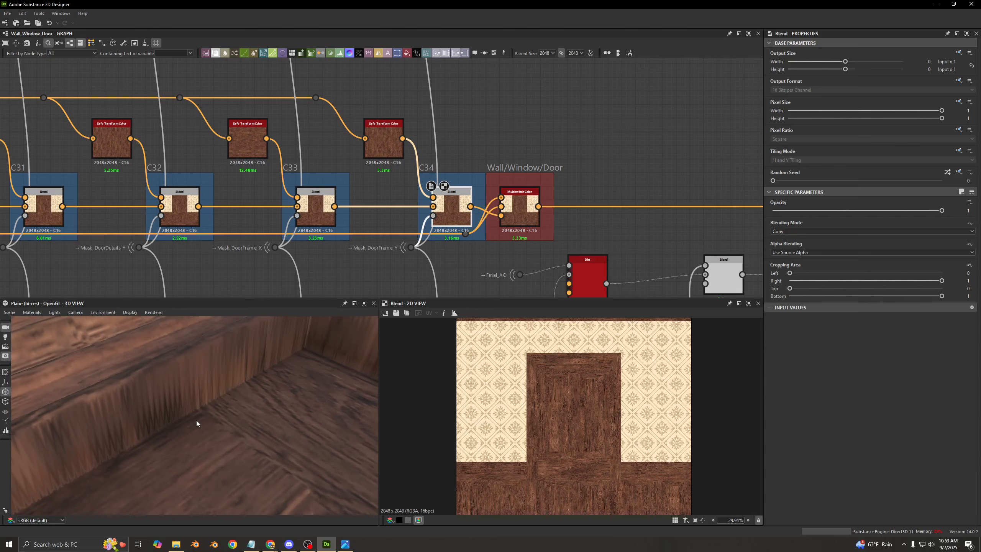
left_click_drag(196, 420, 327, 311)
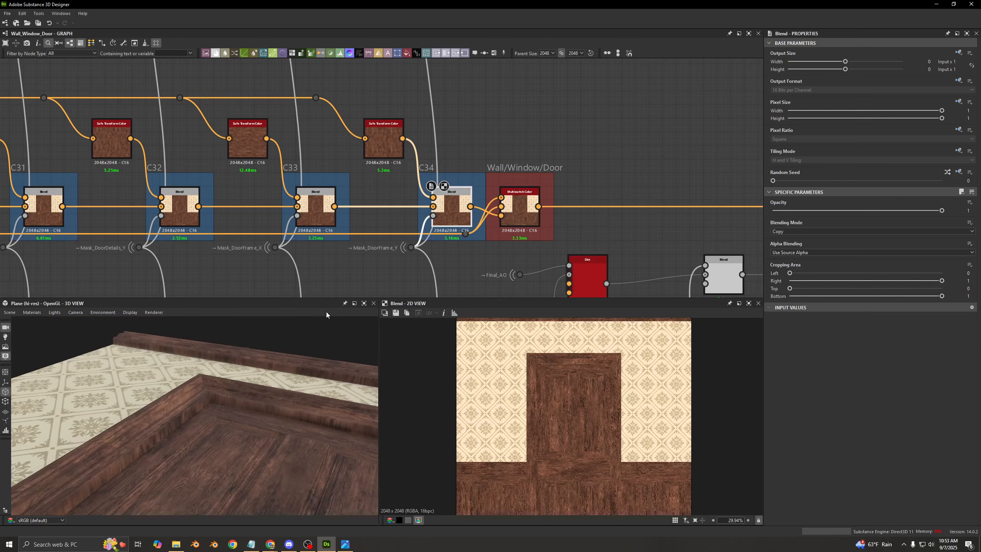
- Trace the C34 output and the branch taken before C28 into the Wall/Window/Door Multiswitch Color
middle_click_drag(461, 220, 444, 185)
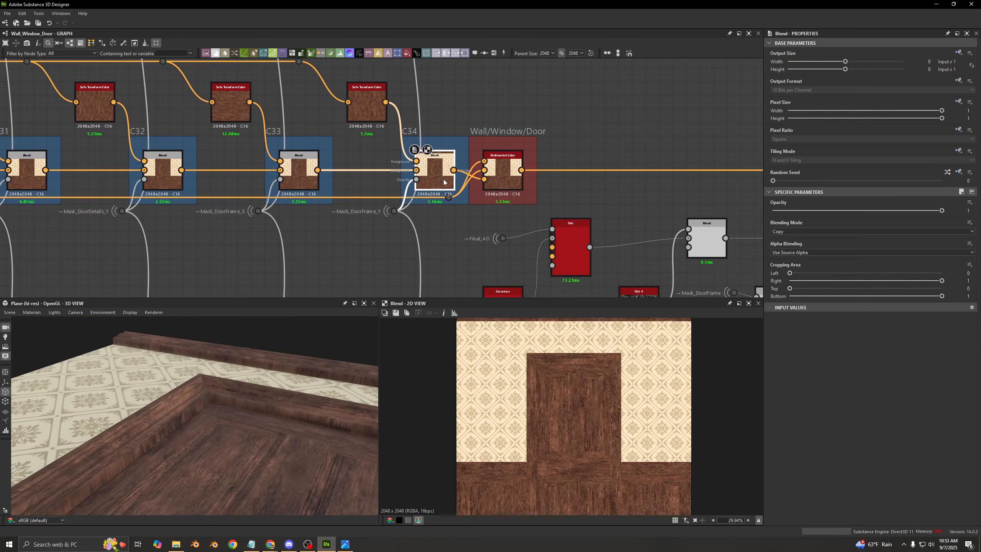
scroll(444, 184, "up", 3)
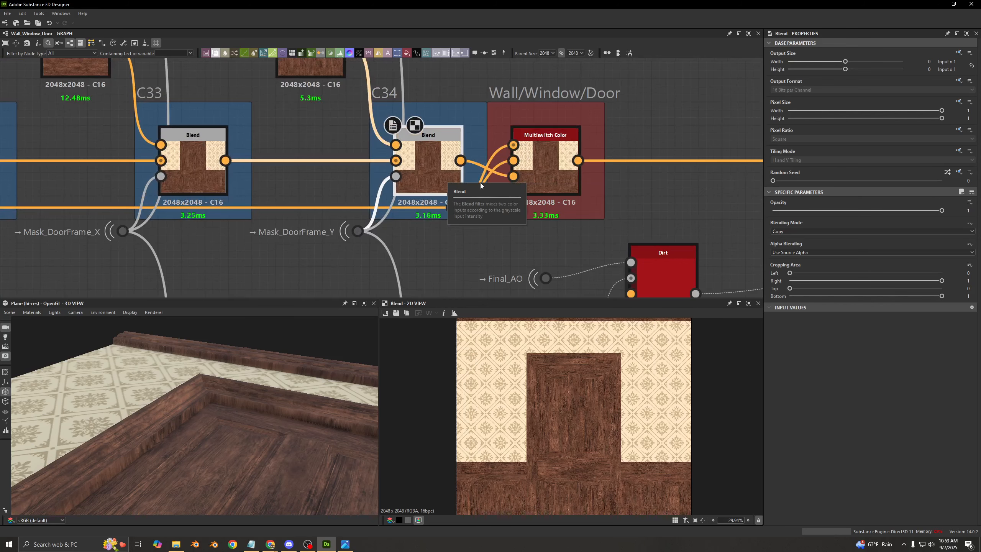
scroll(247, 182, "down", 5)
middle_click_drag(31, 152, 373, 158)
middle_click_drag(82, 191, 341, 156)
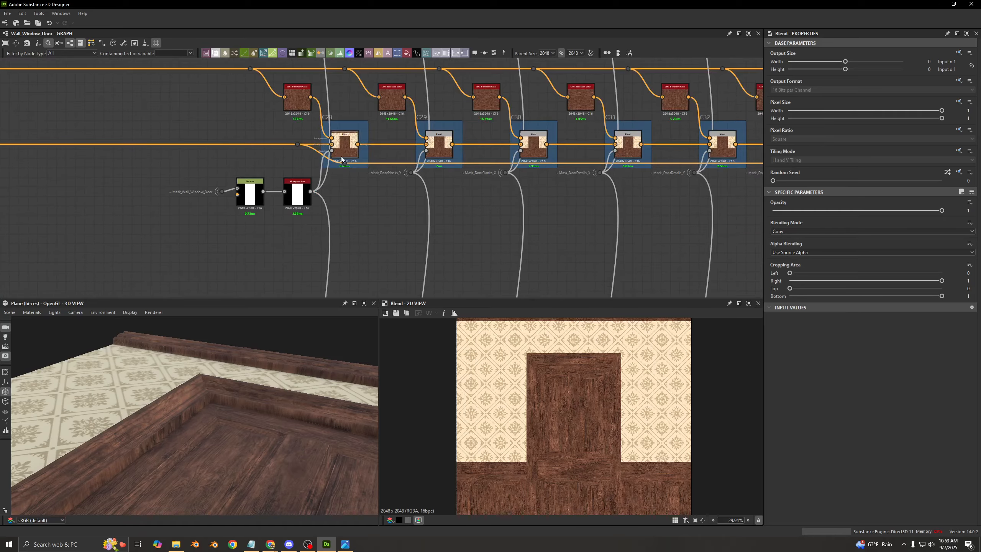
scroll(336, 116, "up", 5)
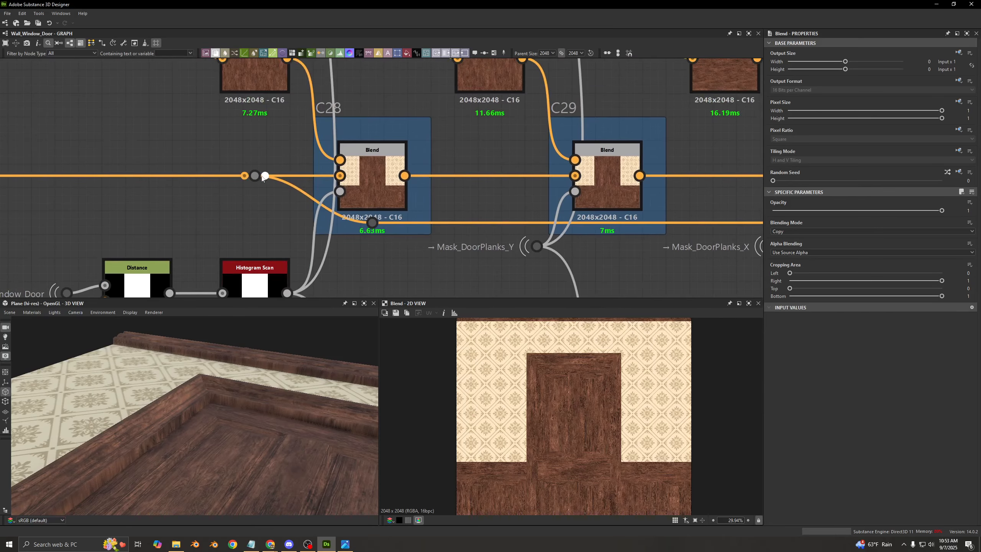
scroll(262, 176, "down", 4)
middle_click_drag(747, 172, 433, 172)
middle_click_drag(707, 171, 401, 174)
scroll(401, 174, "up", 6)
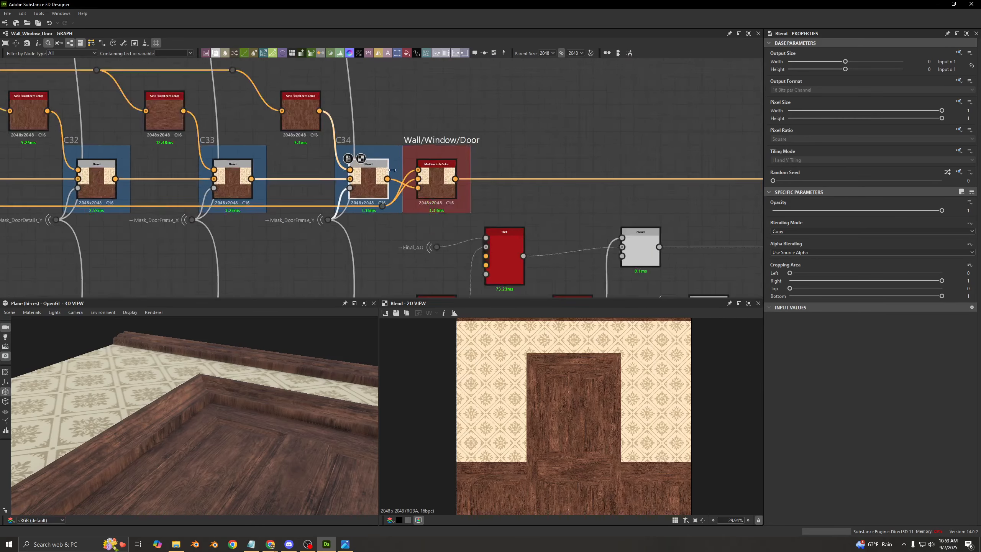
- Show the graph's own properties and set the Type of Wall preview value to Wall
scroll(497, 193, "down", 7)
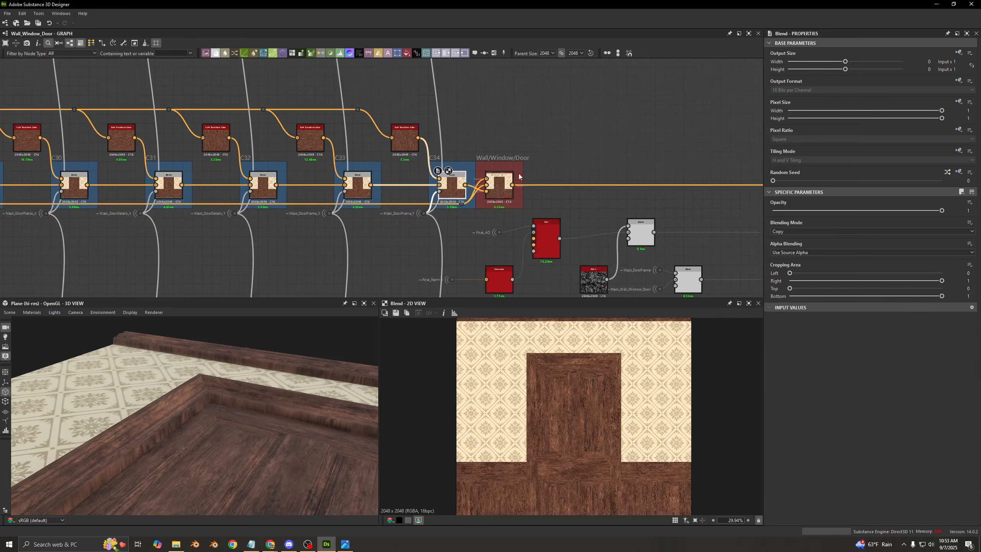
middle_click_drag(539, 167, 261, 131)
scroll(289, 139, "down", 3)
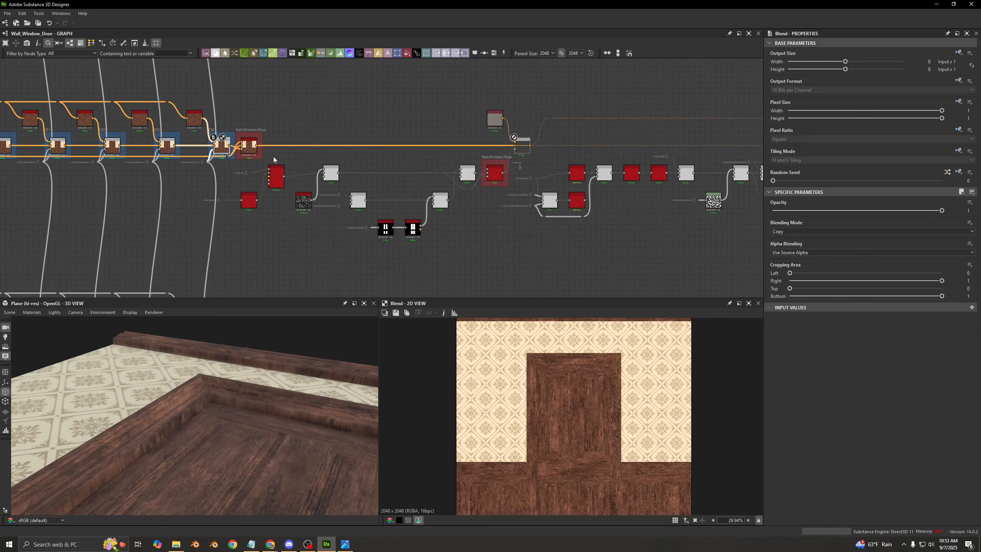
scroll(252, 147, "up", 3)
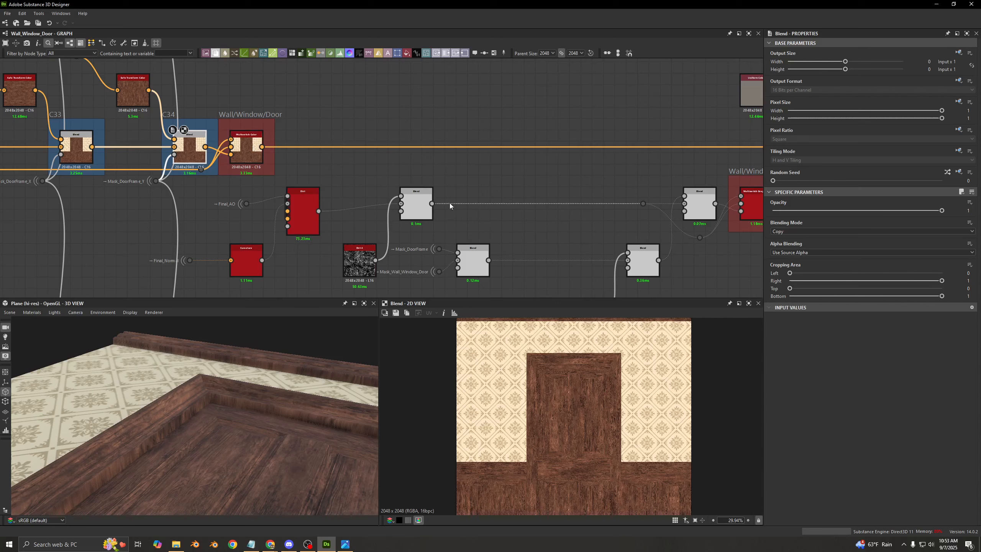
middle_click_drag(334, 85, 310, 119)
left_click(309, 120)
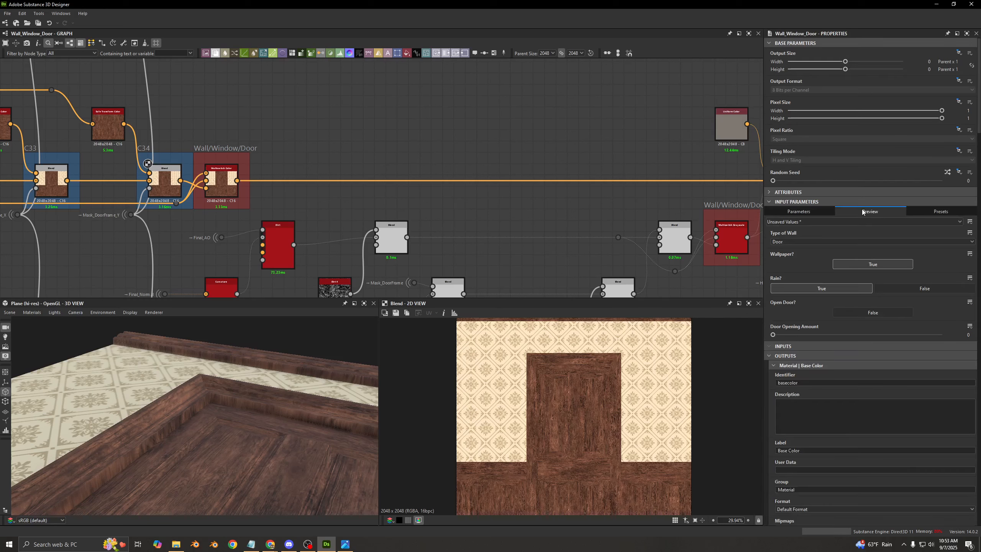
left_click(805, 240)
left_click(780, 251)
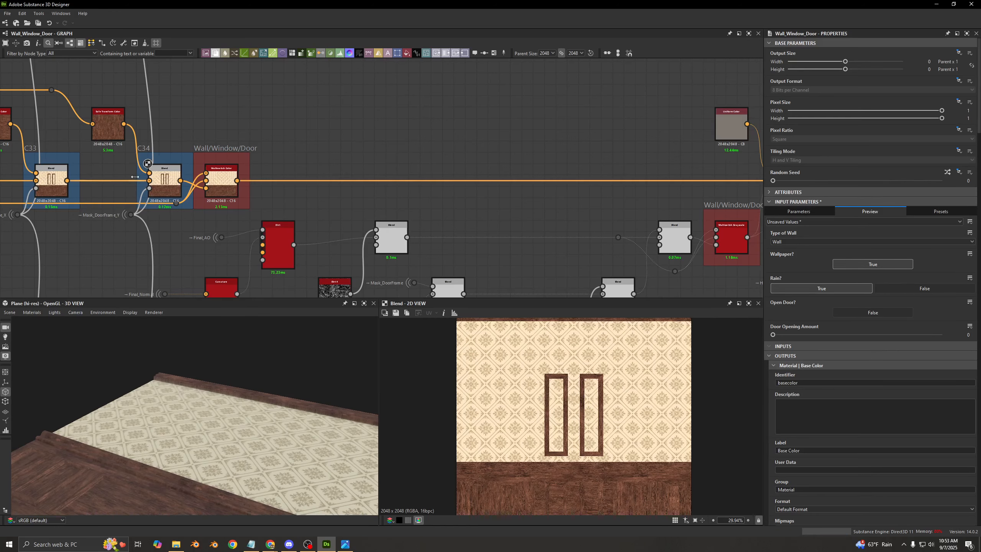
- Preview the Wall/Window/Door Multiswitch Color output, and examine the plain wall in the 2D and 3D views
middle_click_drag(135, 177, 357, 183)
scroll(427, 171, "up", 2)
double_click(427, 172)
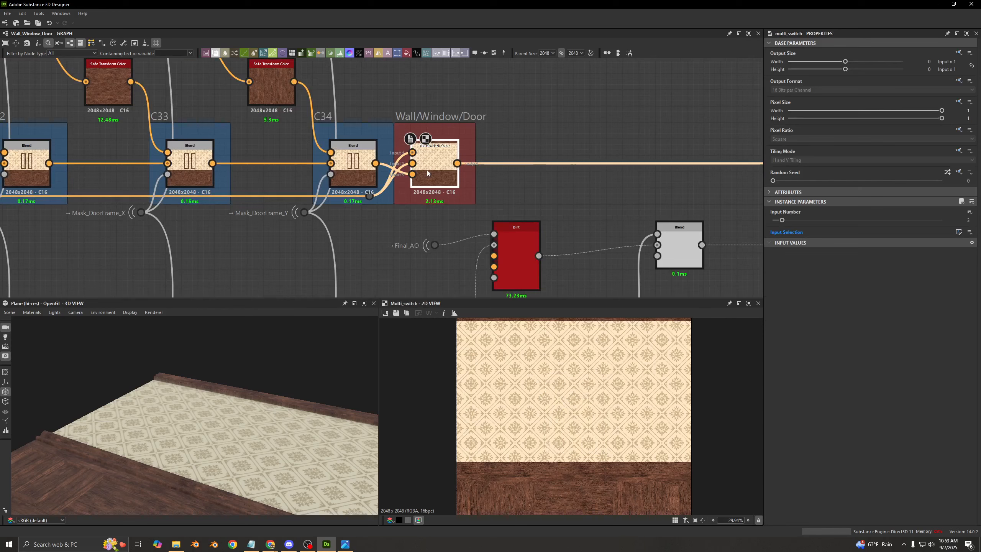
middle_click_drag(581, 395, 566, 340)
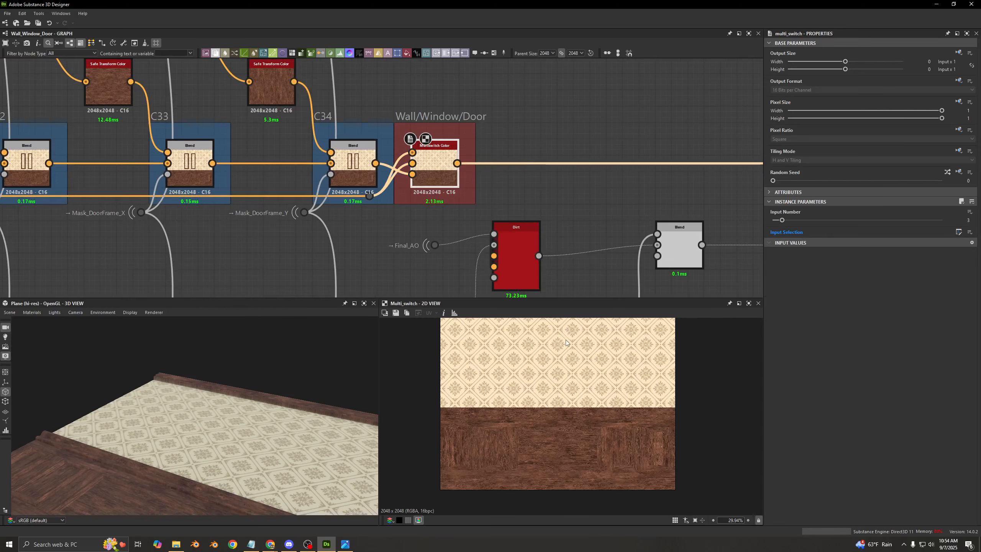
left_click_drag(241, 434, 266, 468)
middle_click_drag(266, 468, 258, 417)
left_click_drag(259, 417, 258, 415)
middle_click_drag(257, 415, 248, 426)
- Return to the graph properties and cycle the Type of Wall preview value through Window to Door
left_click(544, 197)
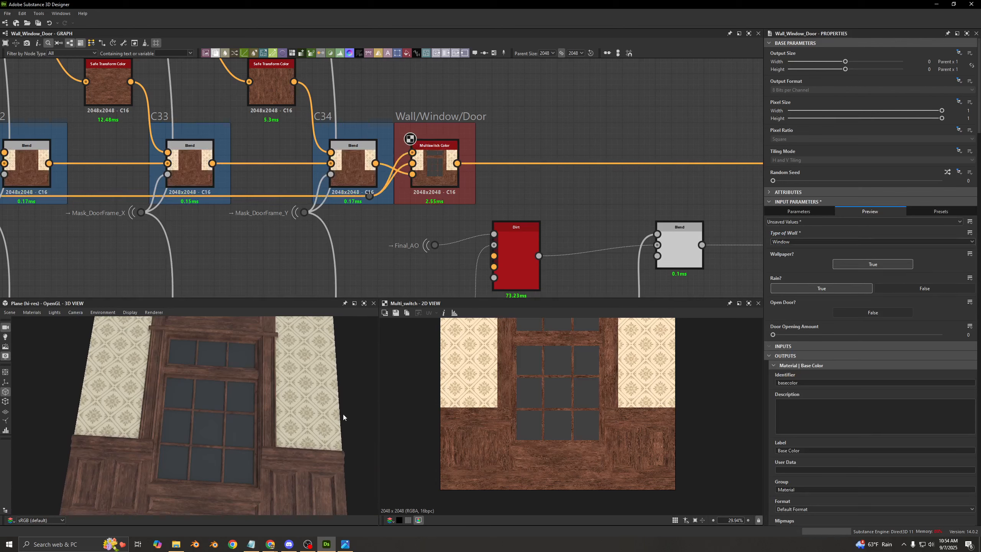
key("Down")
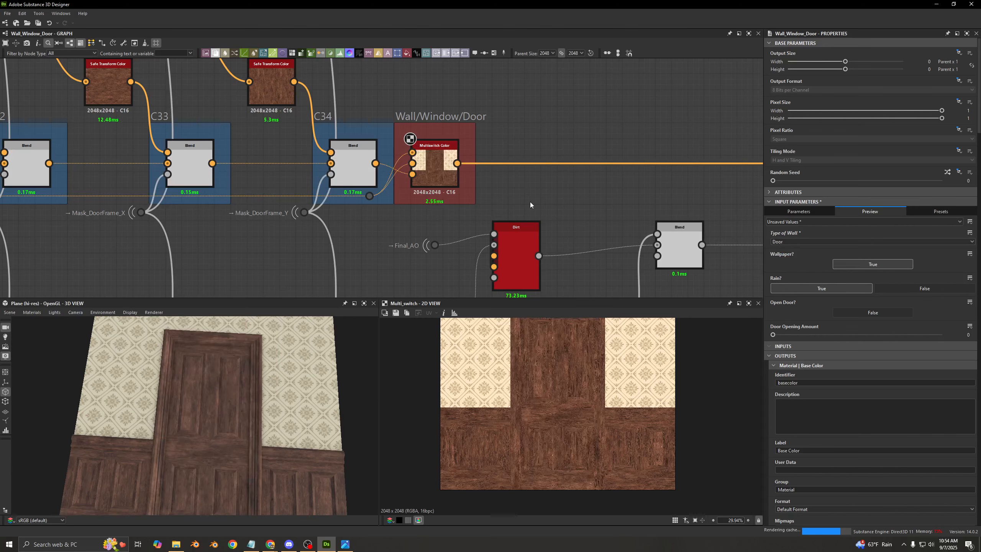
- Go over the dirt section below the color switch, and select the Final_Normal portal that feeds its Curvature node
scroll(567, 199, "down", 1)
middle_click_drag(567, 199, 287, 157)
scroll(287, 157, "down", 3)
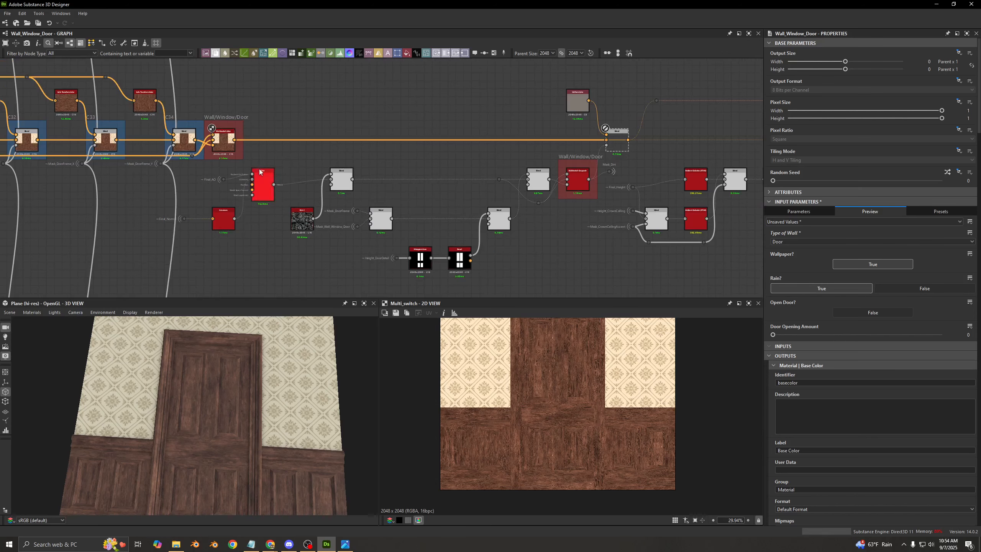
scroll(138, 213, "up", 2)
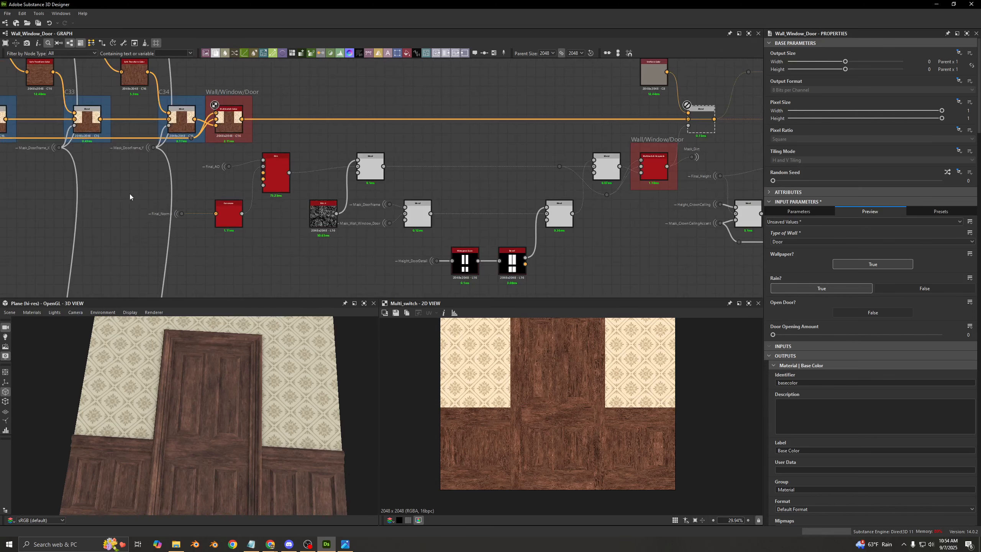
left_click(182, 214)
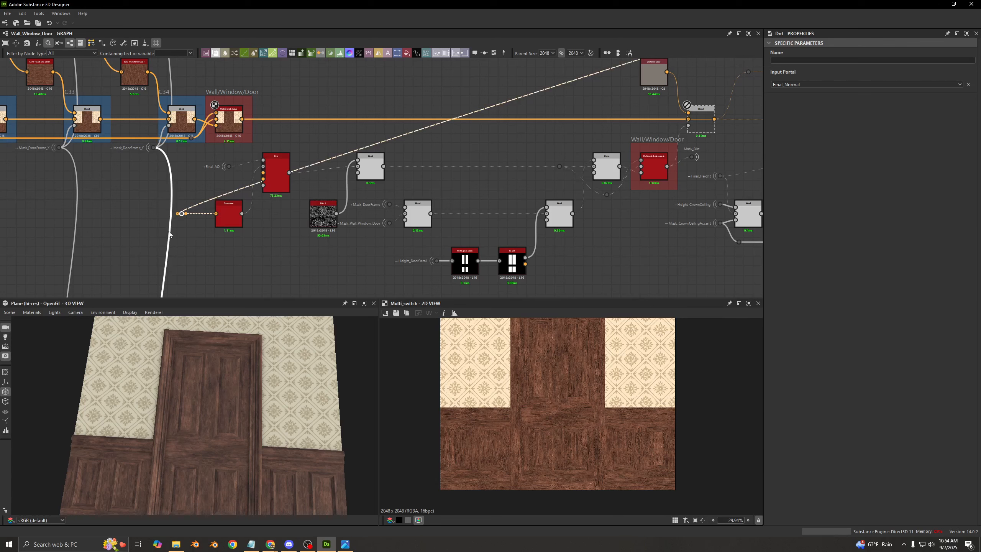
left_click(319, 176)
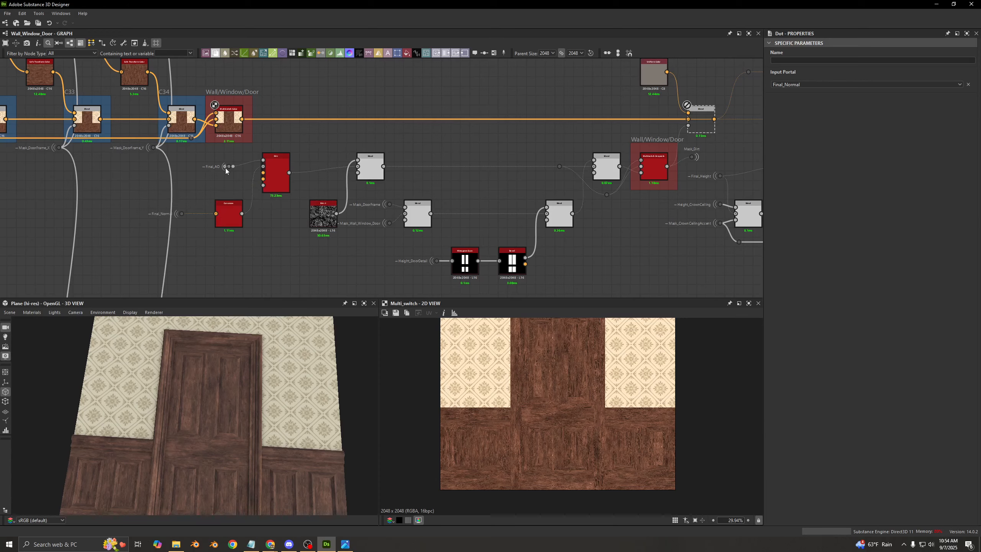
- Enable the Blend that lays the Uniform Color over the Wall/Window/Door color through the dirt mask, and preview it in the 2D view
scroll(225, 168, "up", 2)
middle_click_drag(578, 122, 422, 190)
middle_click_drag(679, 187, 458, 173)
left_click(533, 155)
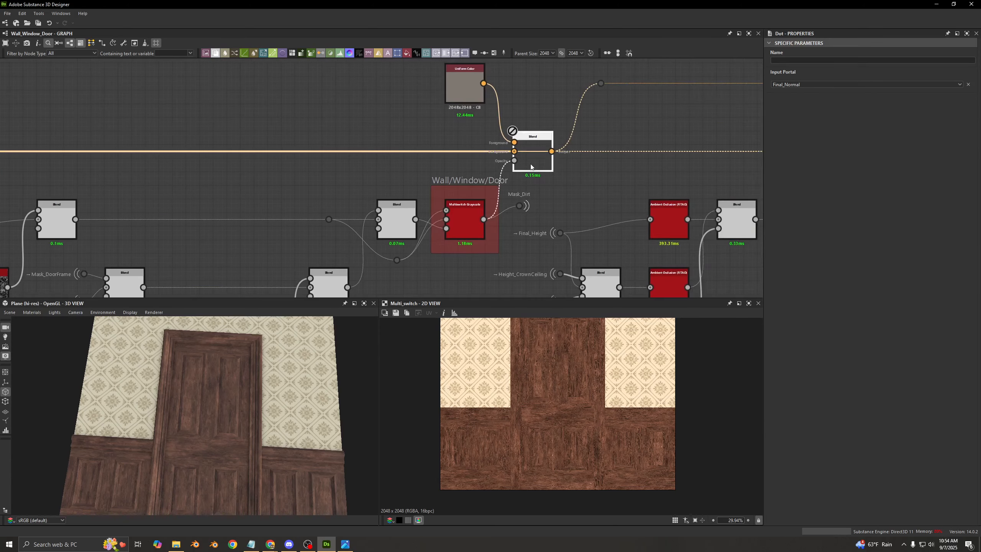
middle_click_drag(288, 170, 525, 176)
scroll(222, 167, "down", 4)
scroll(186, 178, "up", 2)
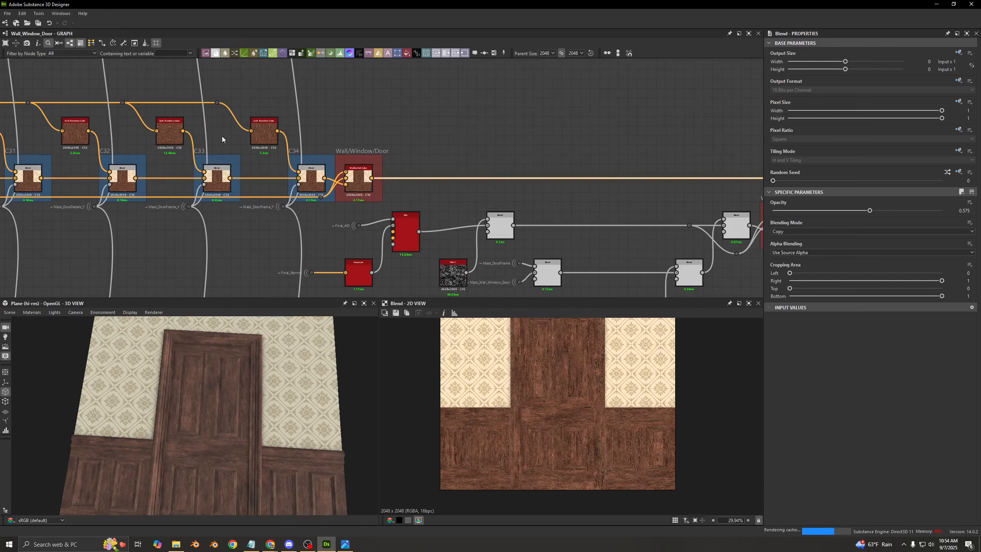
left_click_drag(296, 87, 120, 134)
left_click(399, 122)
middle_click_drag(672, 147, 161, 149)
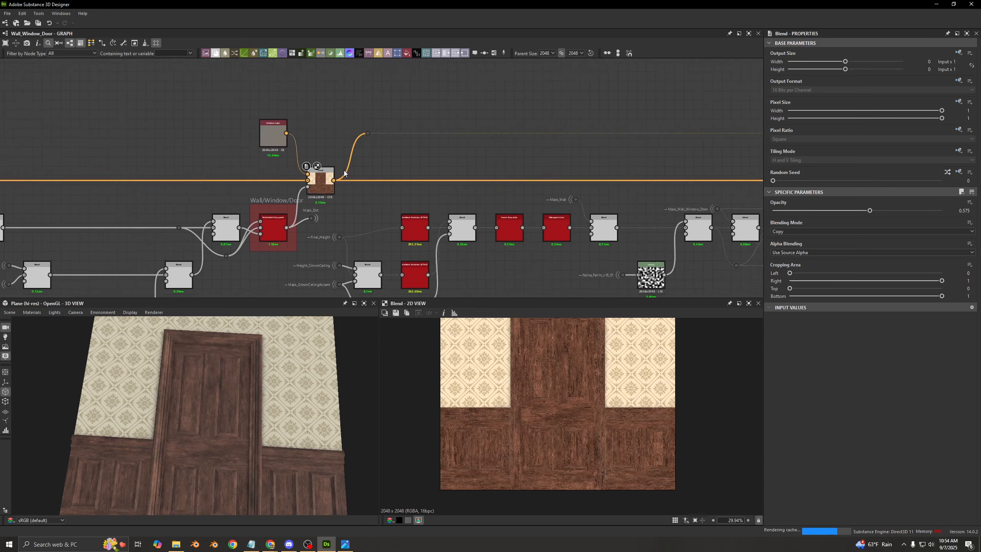
scroll(344, 173, "up", 2)
middle_click_drag(317, 192, 601, 181)
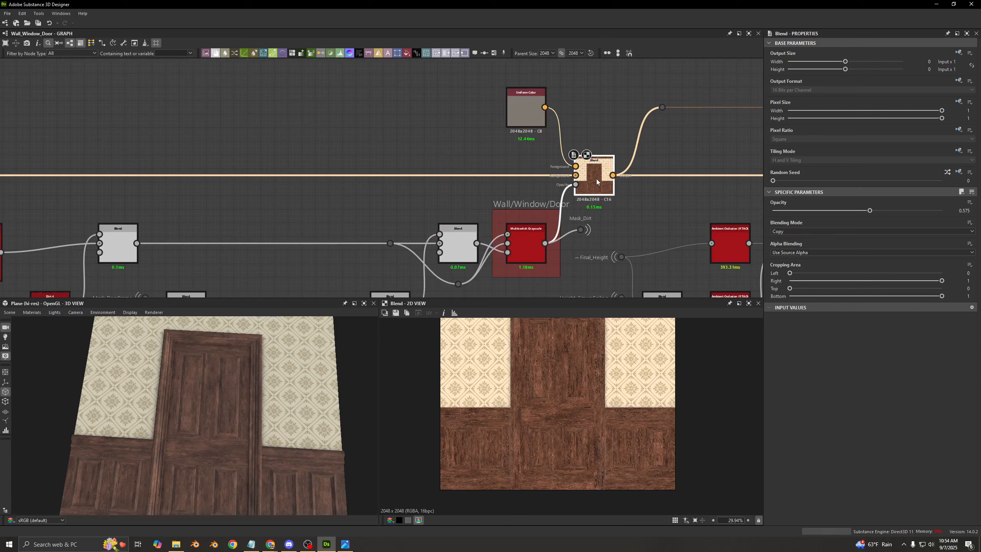
- Compare the door's wood with and without dirt up close in 2D by toggling the Uniform Color Blend off and on
scroll(548, 432, "up", 5)
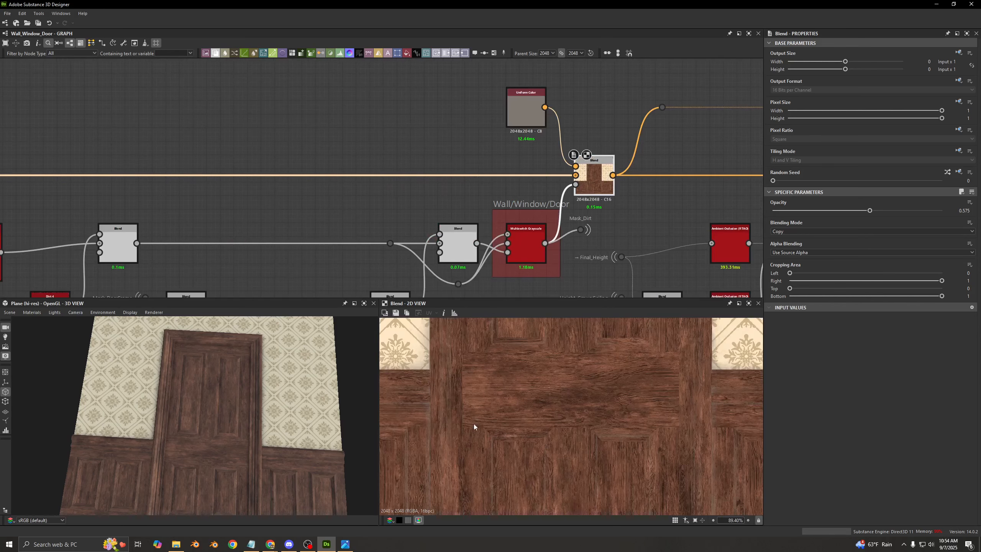
middle_click_drag(474, 423, 485, 408)
key("shift+d")
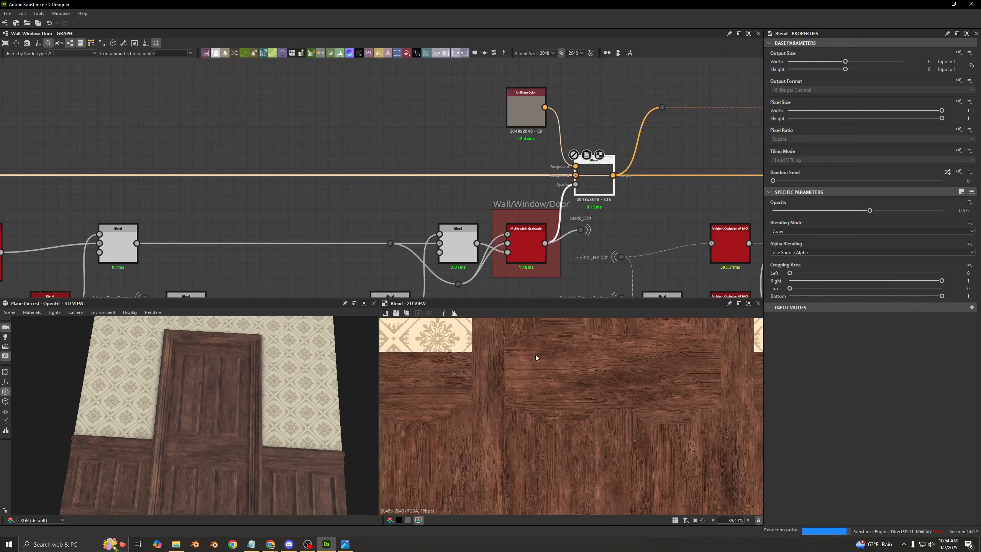
key("shift+d")
key("shift+d")
key("shift+d")
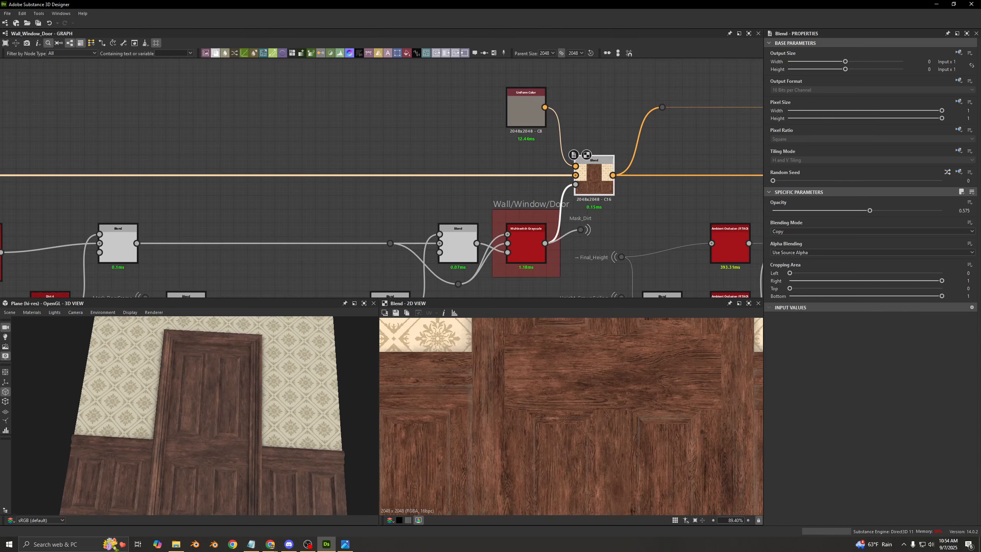
- Examine the dirt in the crevices of the wainscot panels and door frame up close in the 3D view
middle_click_drag(454, 201, 473, 198)
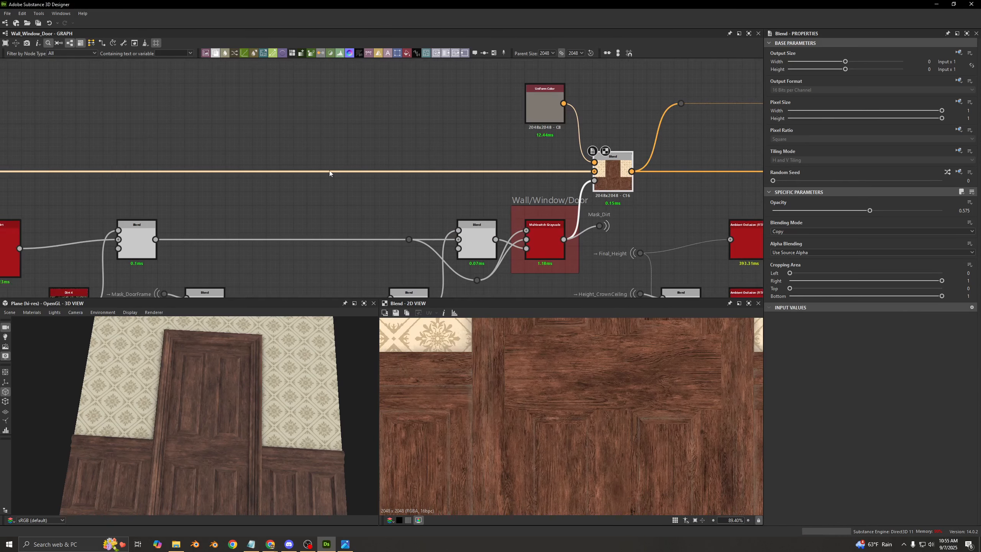
middle_click_drag(306, 167, 564, 106)
scroll(176, 433, "up", 3)
middle_click_drag(176, 433, 218, 420)
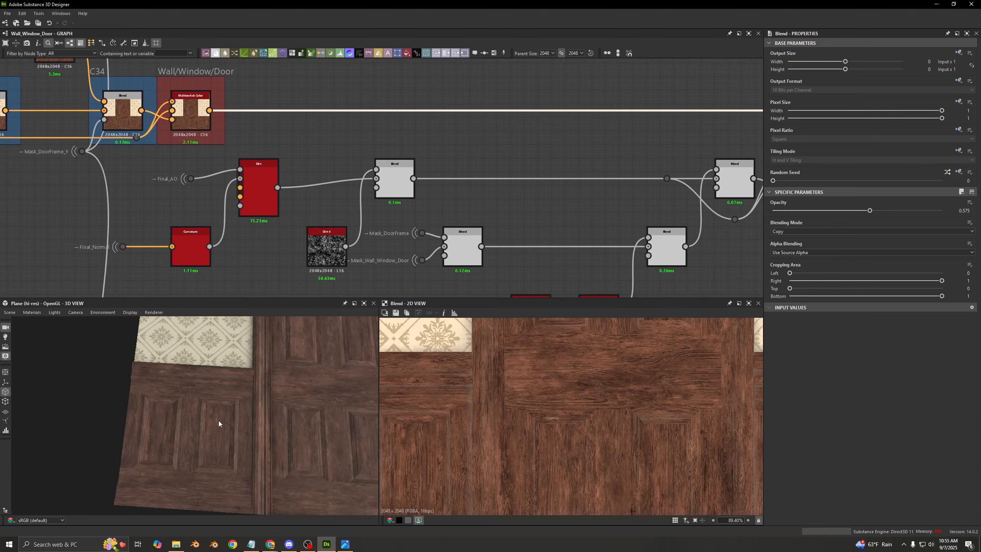
left_click_drag(218, 419, 269, 404)
scroll(269, 403, "up", 4)
middle_click_drag(269, 404, 157, 424)
scroll(515, 178, "down", 4)
middle_click_drag(624, 169, 541, 190)
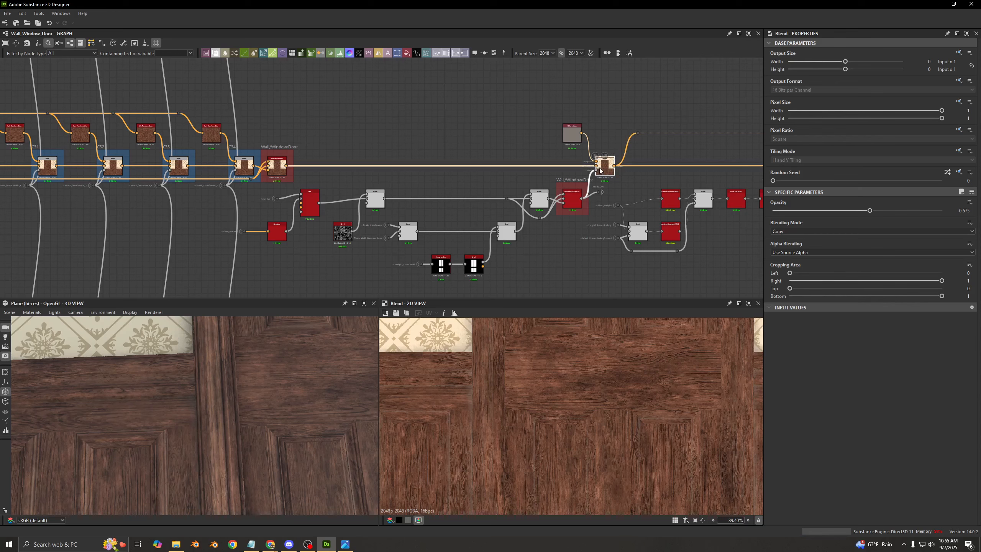
- Move the Final_Normal portal closer to the Curvature node, level with its input, and inspect the Curvature output in the 2D view
key("alt+Tab")
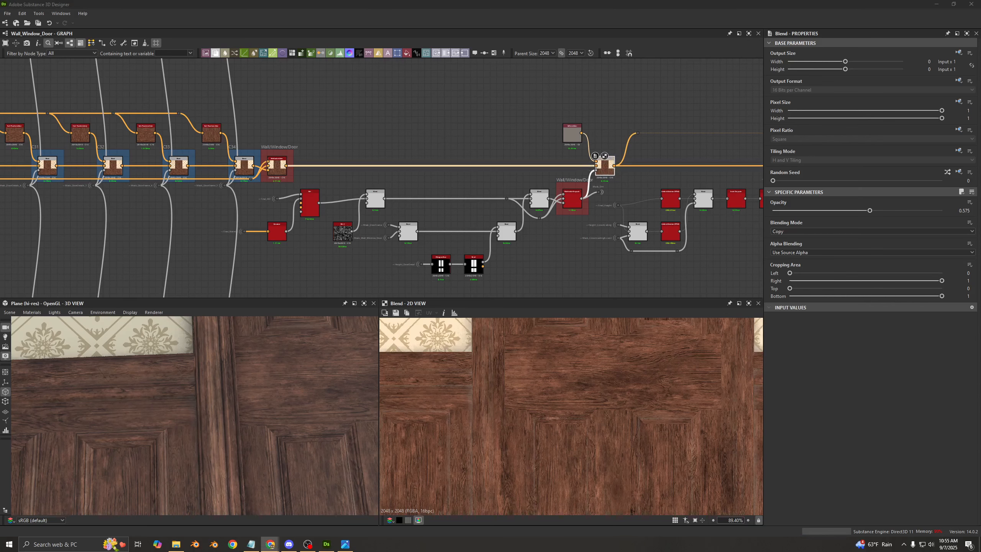
middle_click_drag(411, 168, 509, 145)
scroll(347, 193, "up", 6)
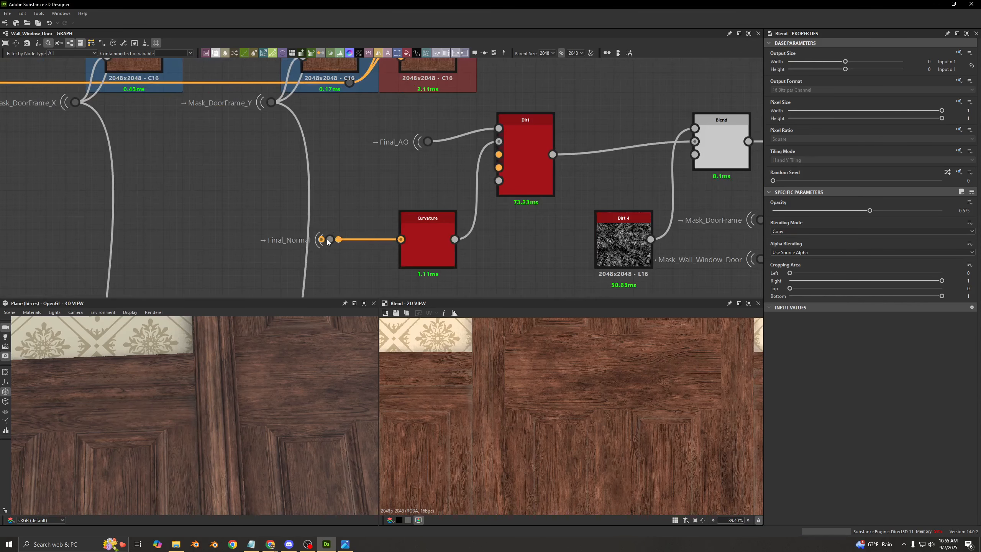
left_click_drag(329, 239, 358, 270)
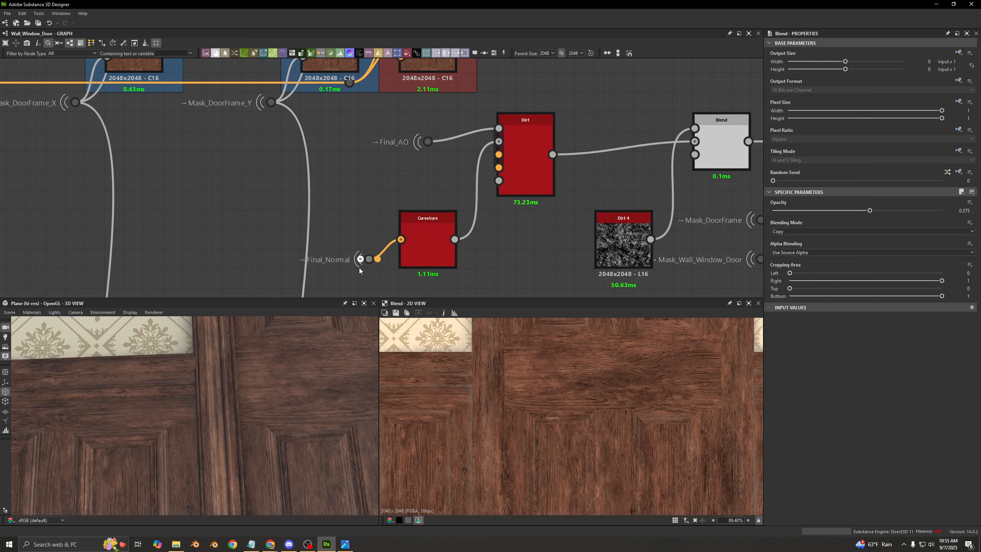
double_click(415, 230)
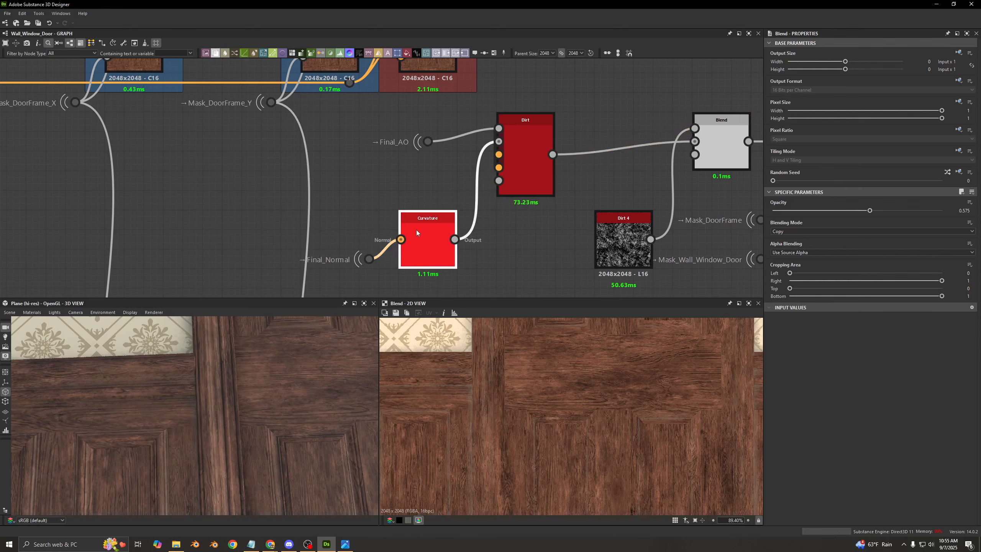
left_click_drag(371, 260, 369, 240)
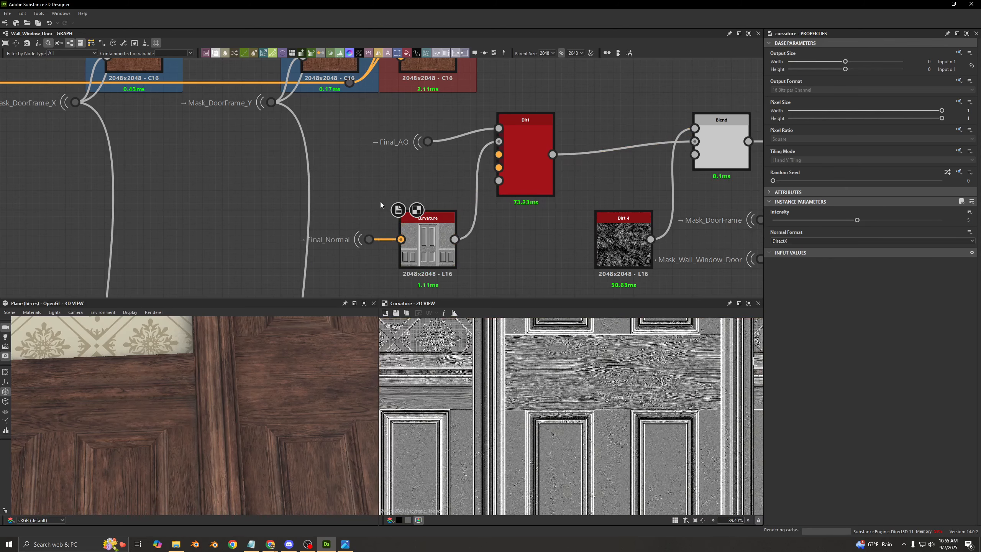
scroll(509, 379, "down", 3)
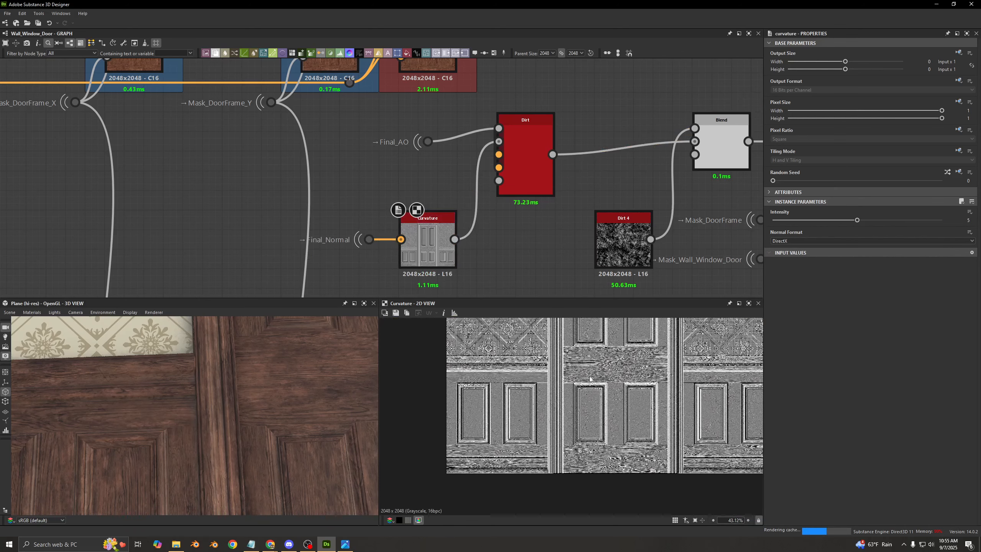
scroll(599, 409, "up", 5)
- Preview the Dirt node fed by Final_AO and Curvature, and examine its mask as a whole and up close around the door
scroll(511, 143, "up", 3)
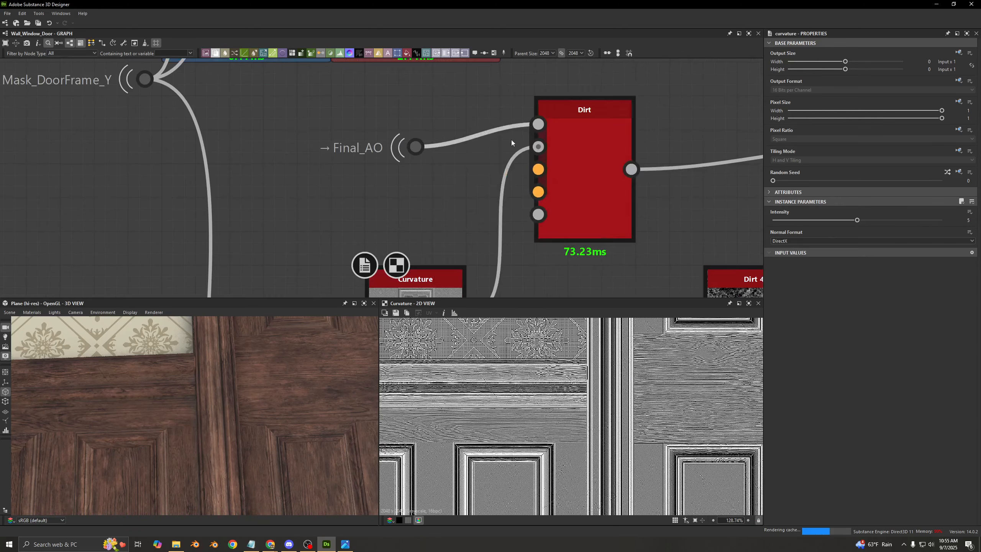
double_click(565, 149)
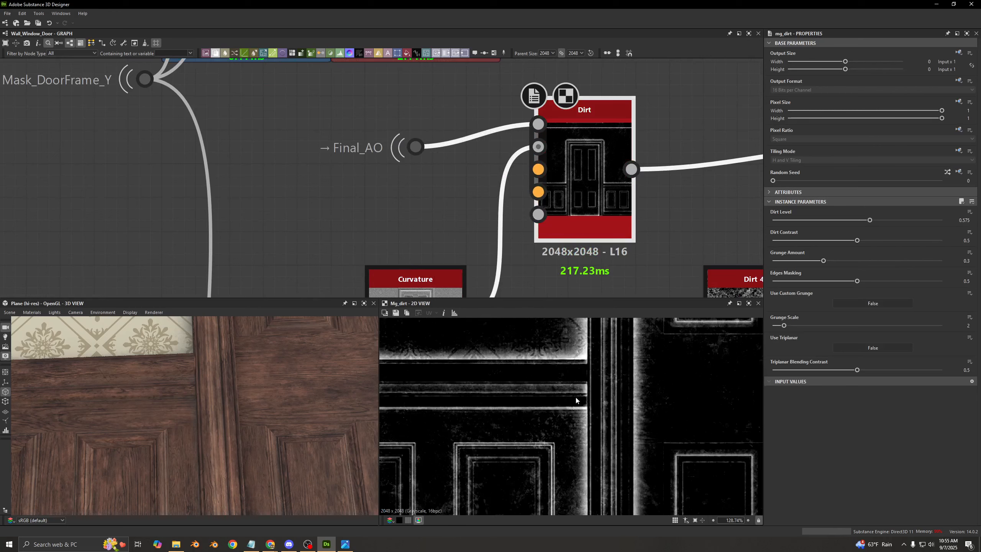
scroll(576, 398, "down", 9)
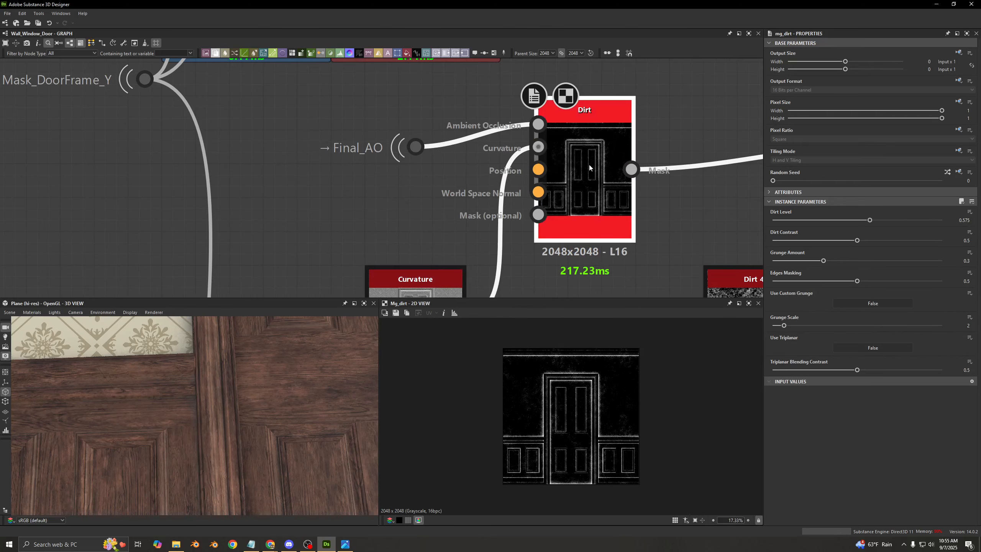
scroll(575, 409, "up", 5)
scroll(575, 409, "up", 3)
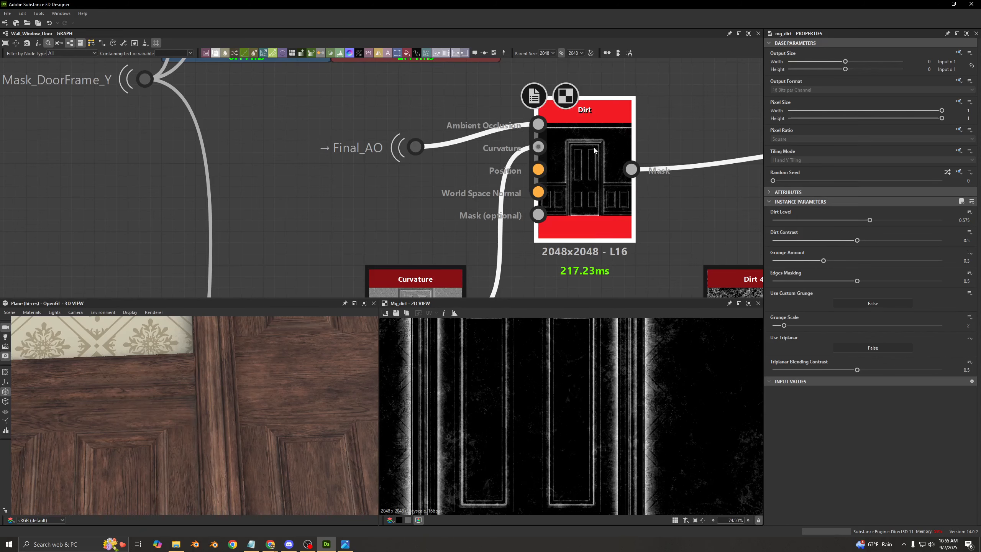
scroll(596, 152, "down", 3)
- Inspect the Subtract Blend after the Dirt node, the Dirt 4 grunge it removes, and the resulting broken-up mask
middle_click_drag(602, 150, 322, 168)
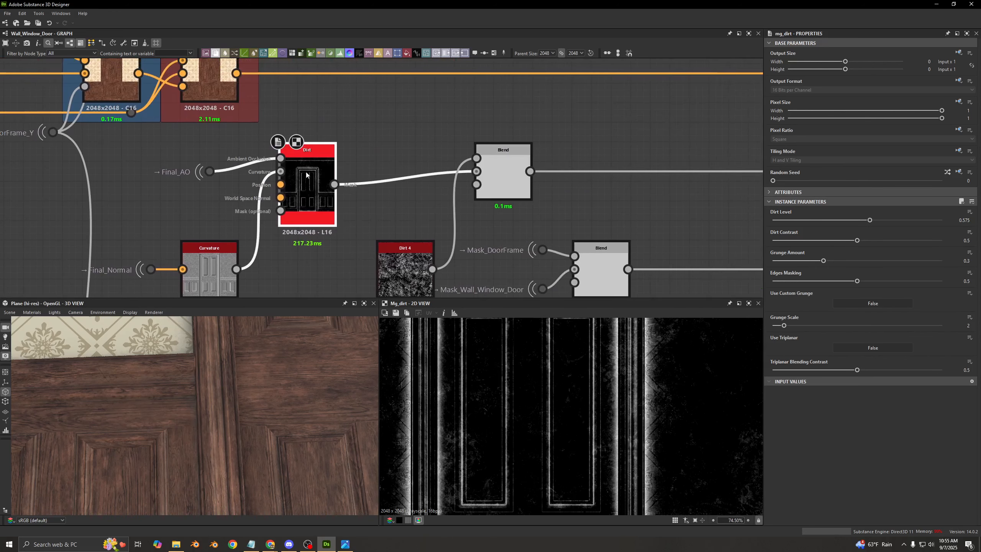
left_click(501, 196)
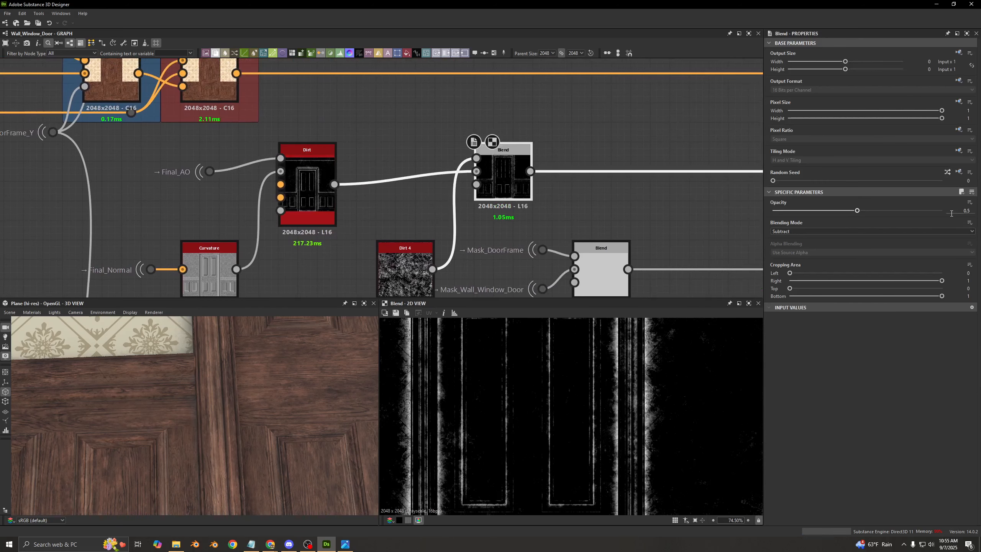
middle_click_drag(406, 264, 419, 212)
left_click(419, 211)
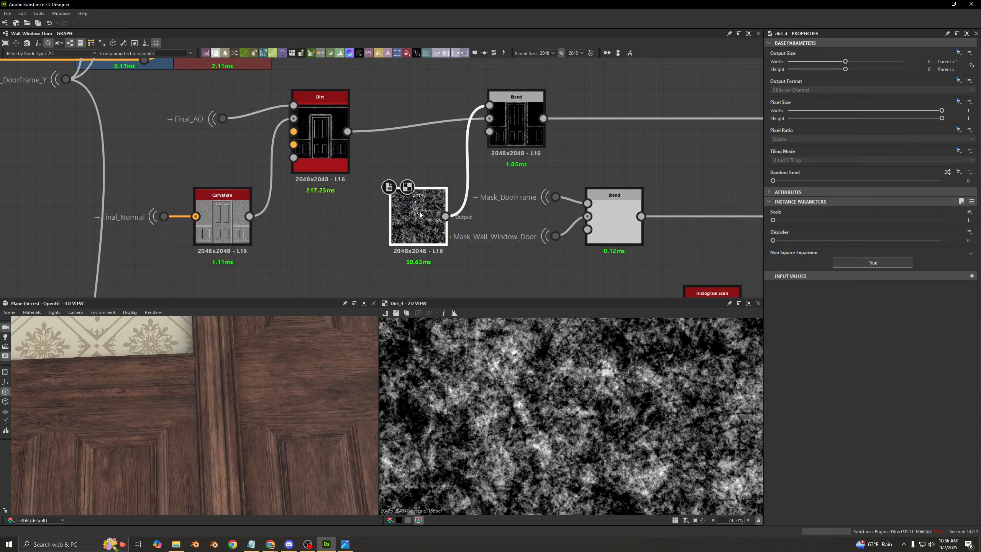
left_click(512, 137)
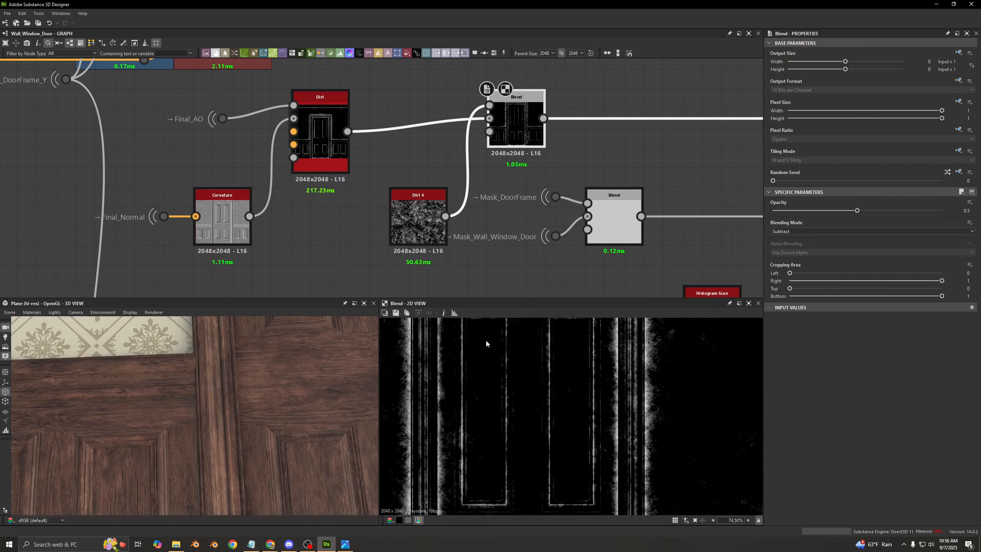
middle_click_drag(504, 407, 533, 434)
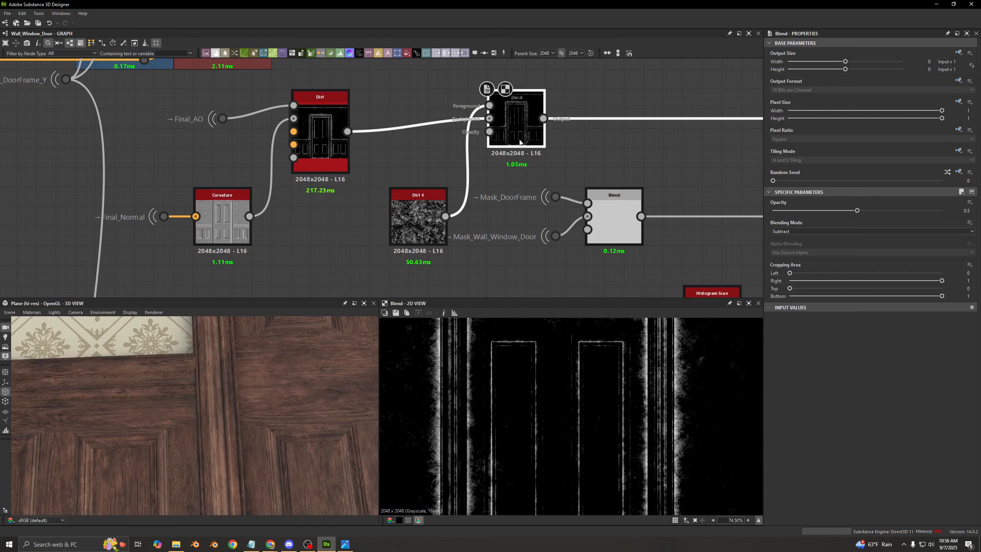
- Disable the Subtract Blend and examine the unbroken dirt mask around the door frame, ending on the full 2D image
key("ctrl+b")
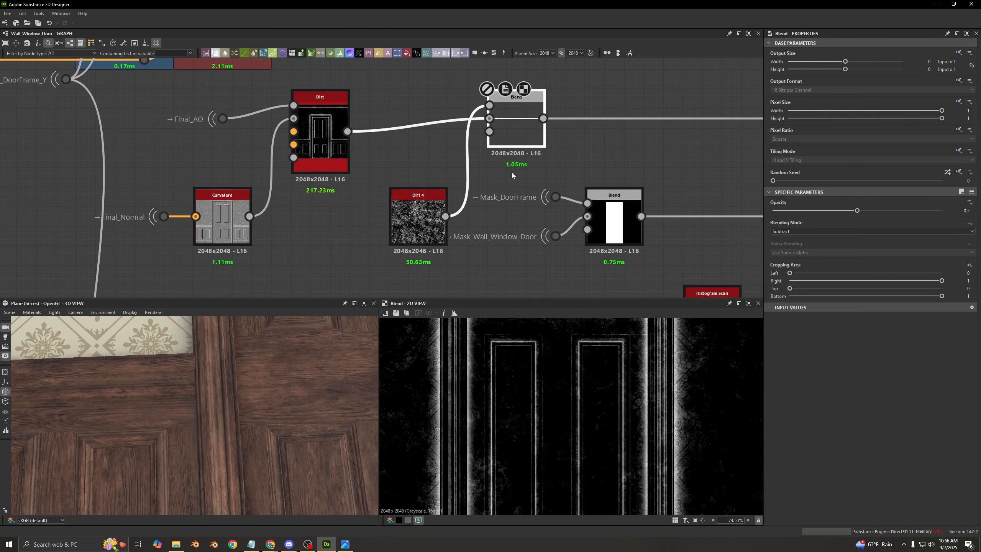
middle_click_drag(464, 372, 478, 433)
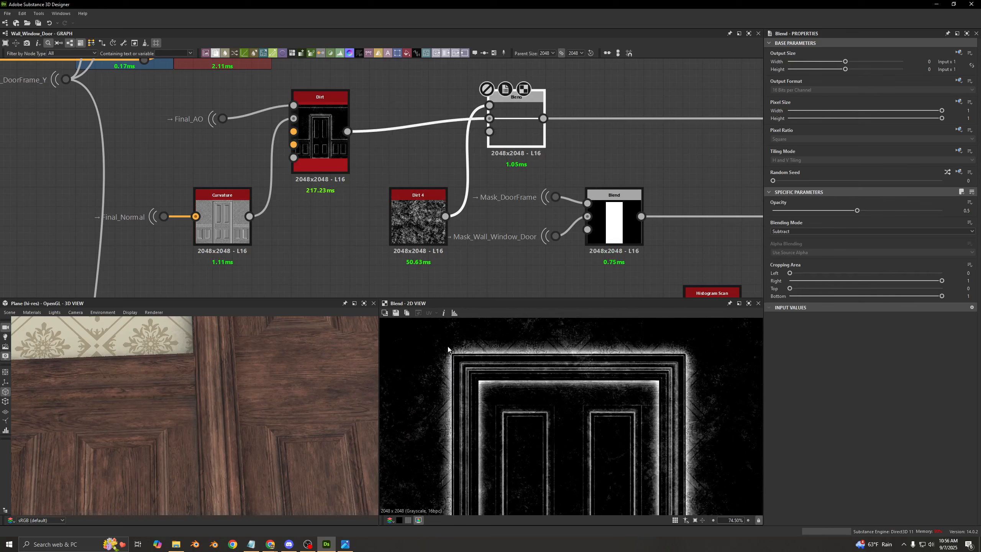
scroll(448, 349, "up", 2)
scroll(446, 353, "down", 5)
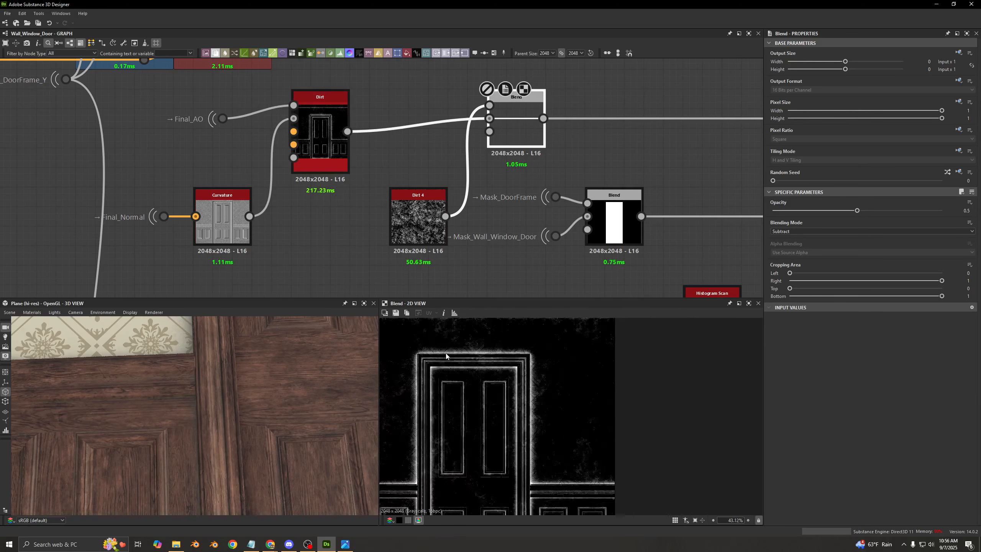
key("f")
- Toggle the Subtract Blend on and off repeatedly to compare the full door mask with and without the Dirt 4 breakup, leaving it enabled
key("shift+d")
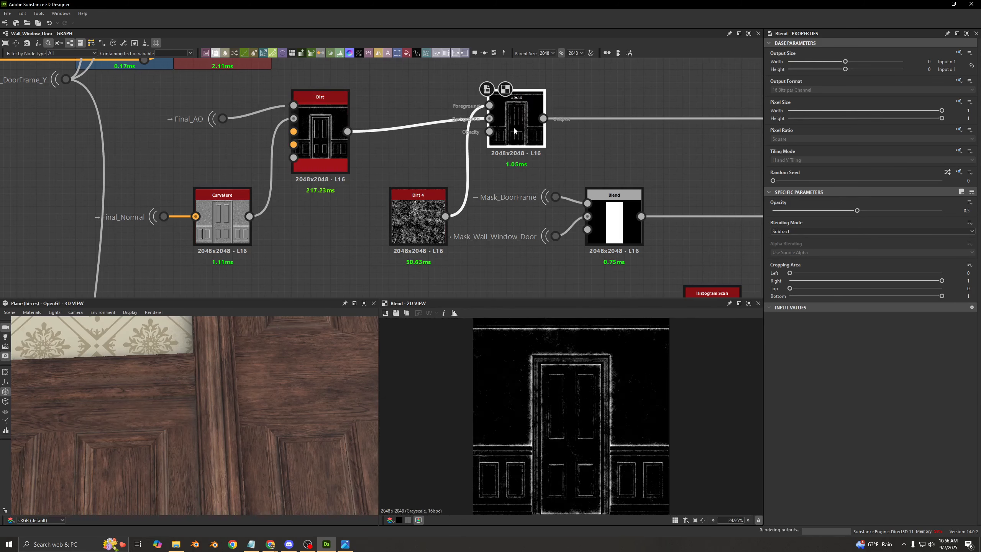
key("shift+d")
key("shift+d")
key("shift+d")
key("shift+d")
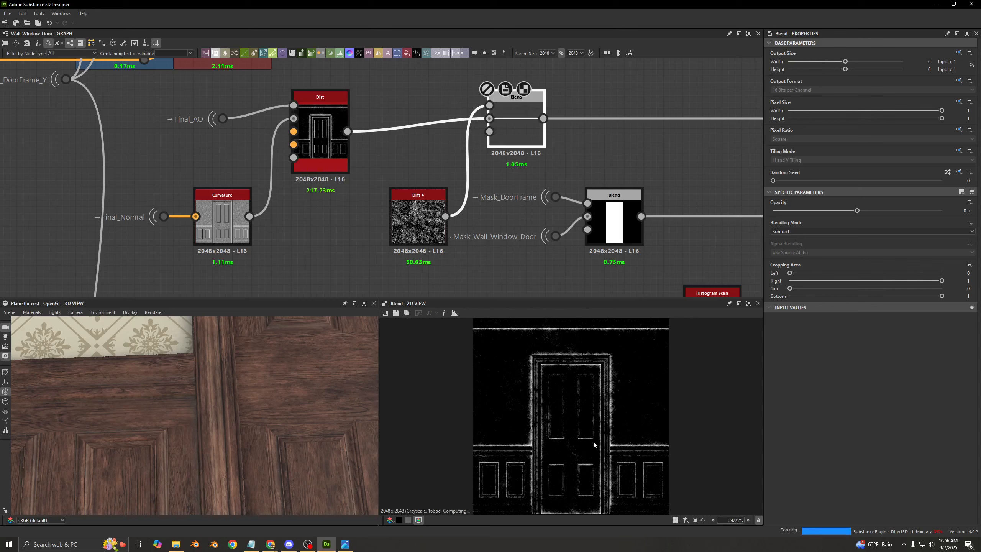
- Compare the dirt mask with the Subtract Blend disabled and enabled, leave it enabled, and check the Dirt 4 grunge against the blended result
key("shift+d")
key("shift+d")
key("shift+d")
key("shift+d")
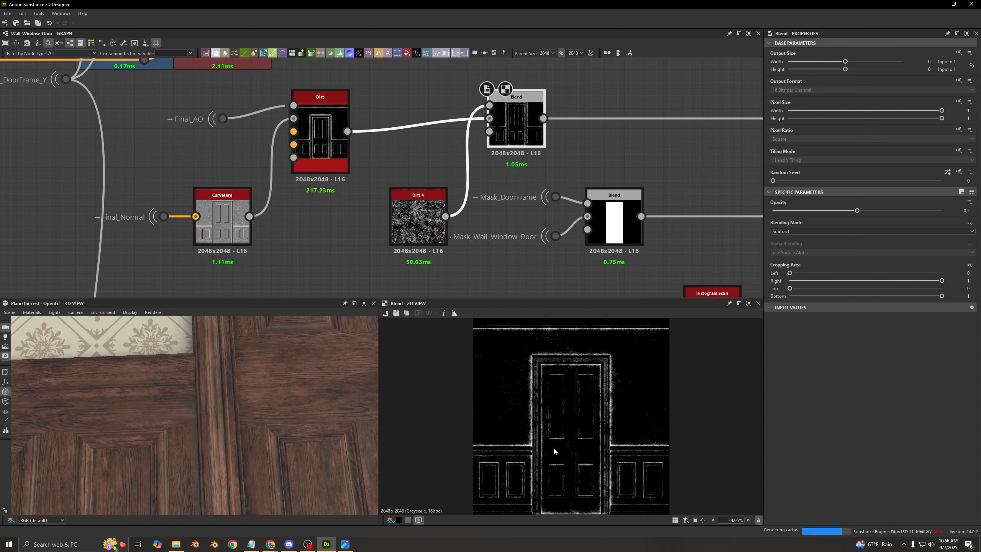
key("shift+d")
key("shift+d")
key("shift+d")
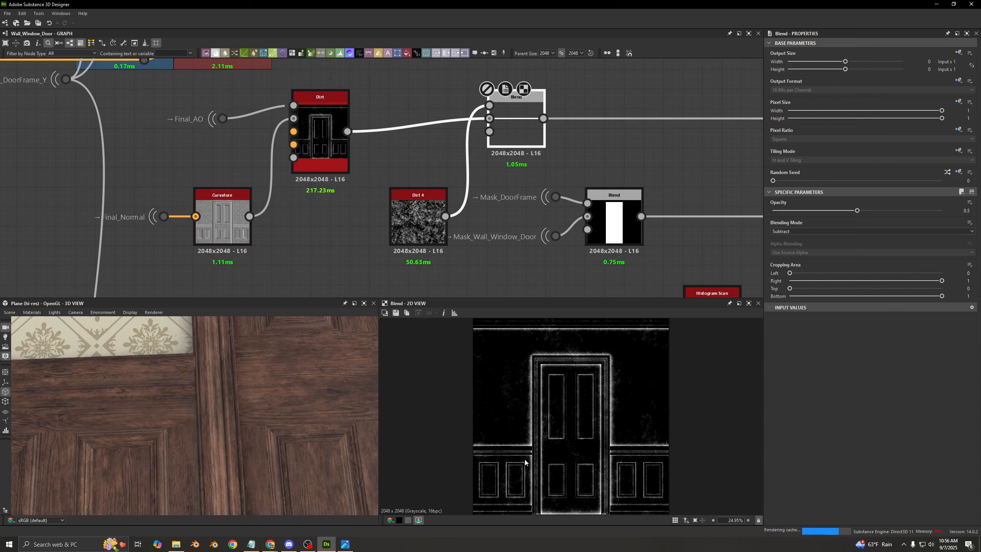
key("shift+d")
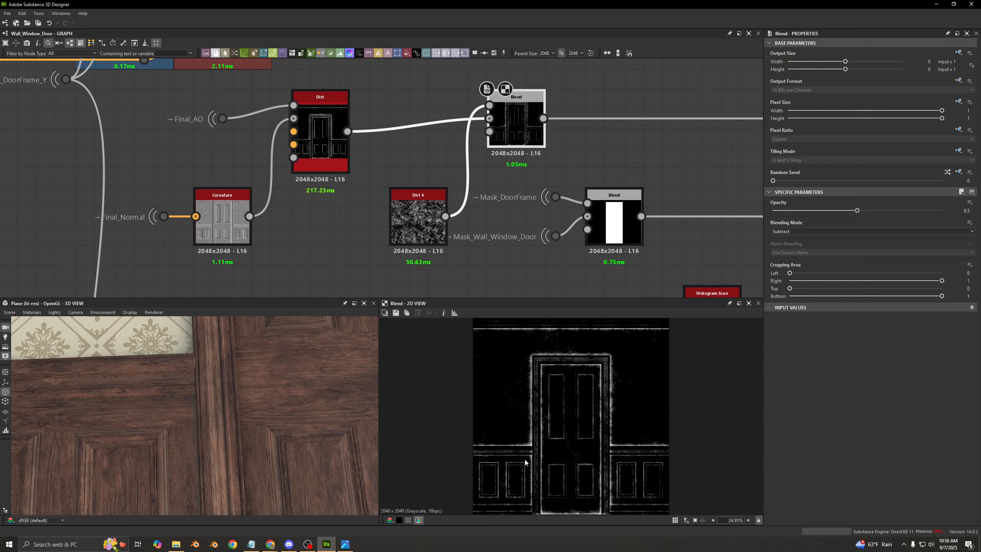
key("shift+d")
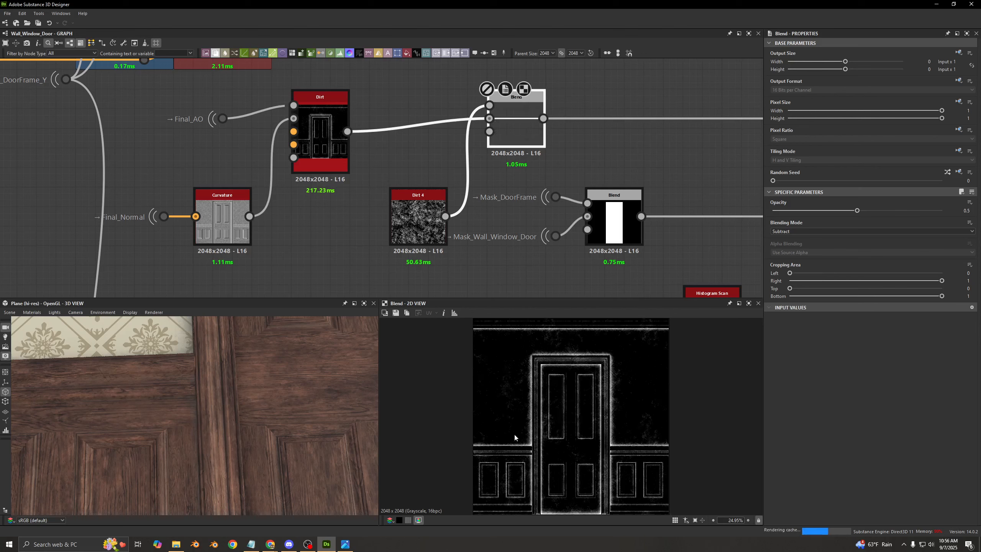
key("shift+d")
left_click(419, 215)
double_click(419, 215)
double_click(516, 128)
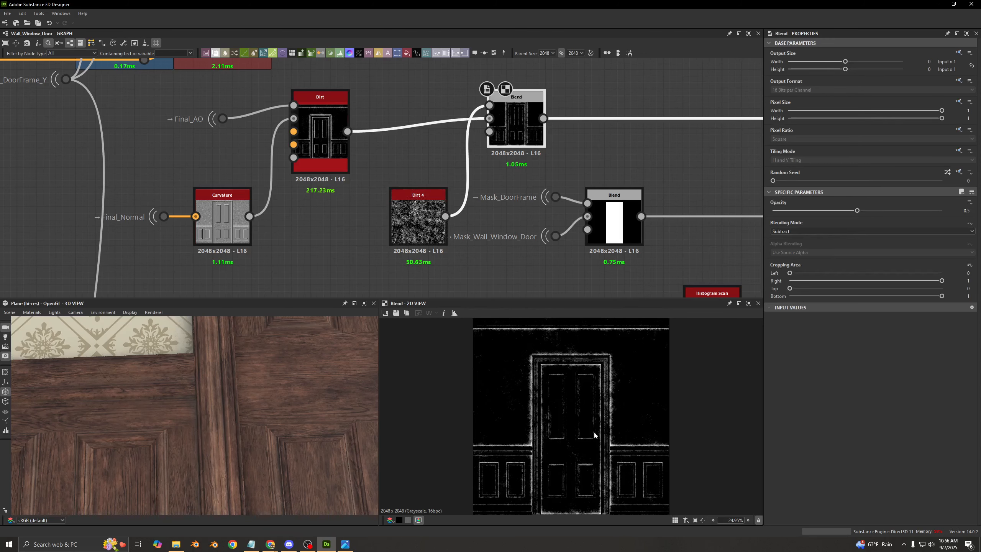
- View the whole door wall in 3D and follow the dirt mask's connection to the Blend feeding the Wall/Window/Door switch
middle_click_drag(526, 170, 323, 183)
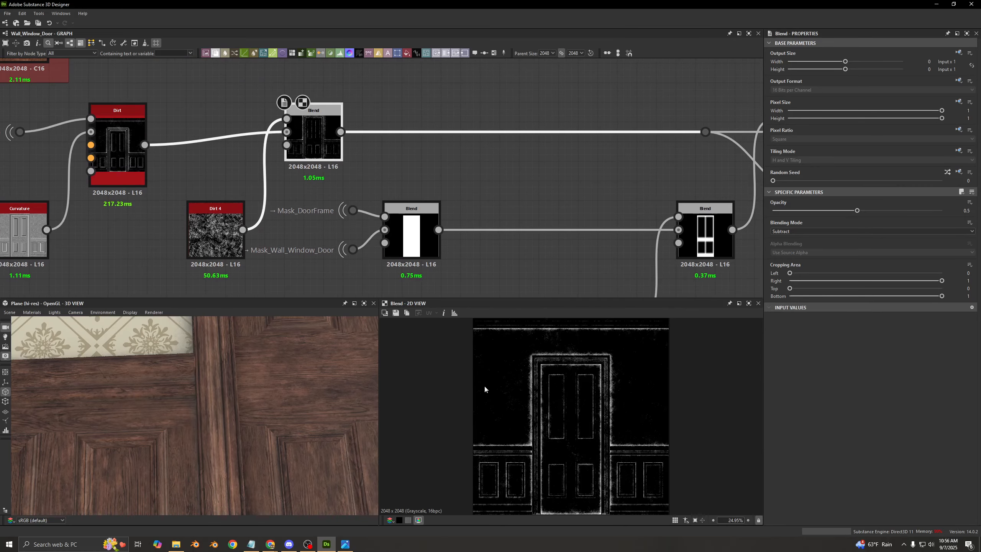
scroll(233, 421, "down", 10)
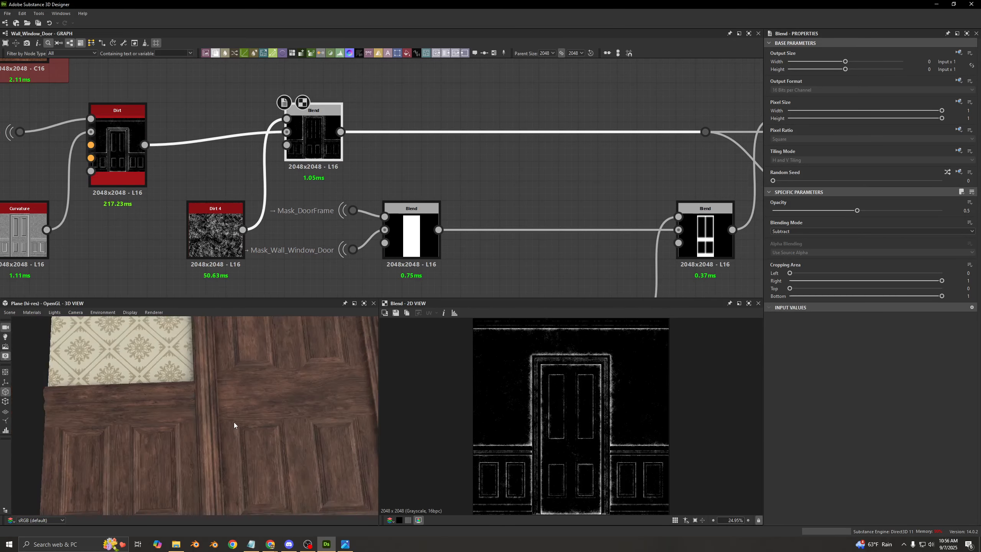
left_click_drag(246, 404, 210, 395)
middle_click_drag(210, 395, 200, 396)
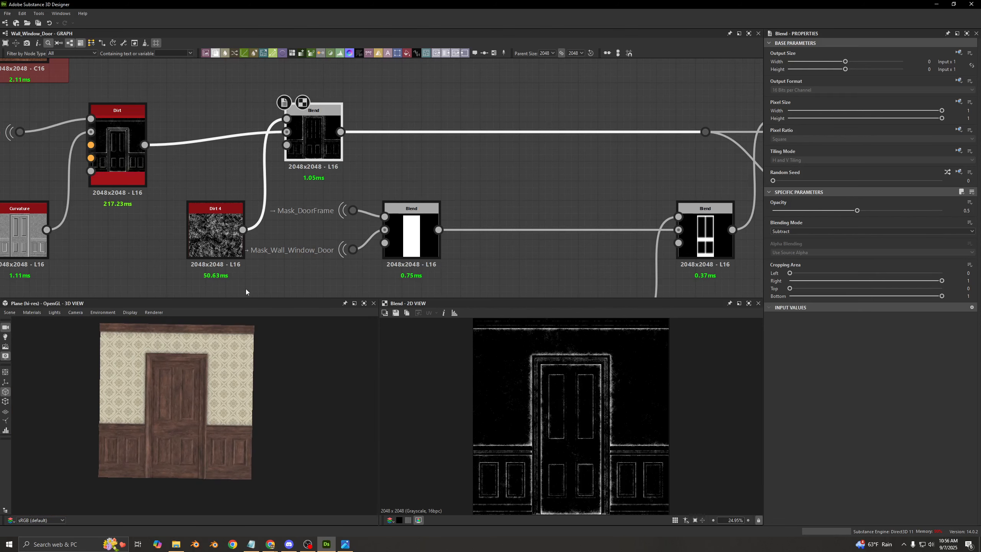
middle_click_drag(442, 167, 375, 147)
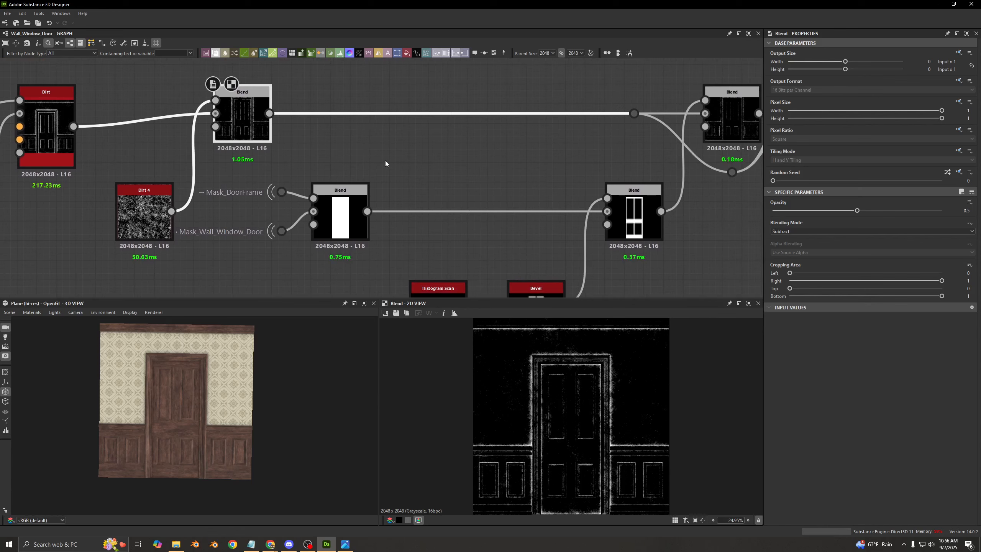
scroll(428, 161, "down", 2)
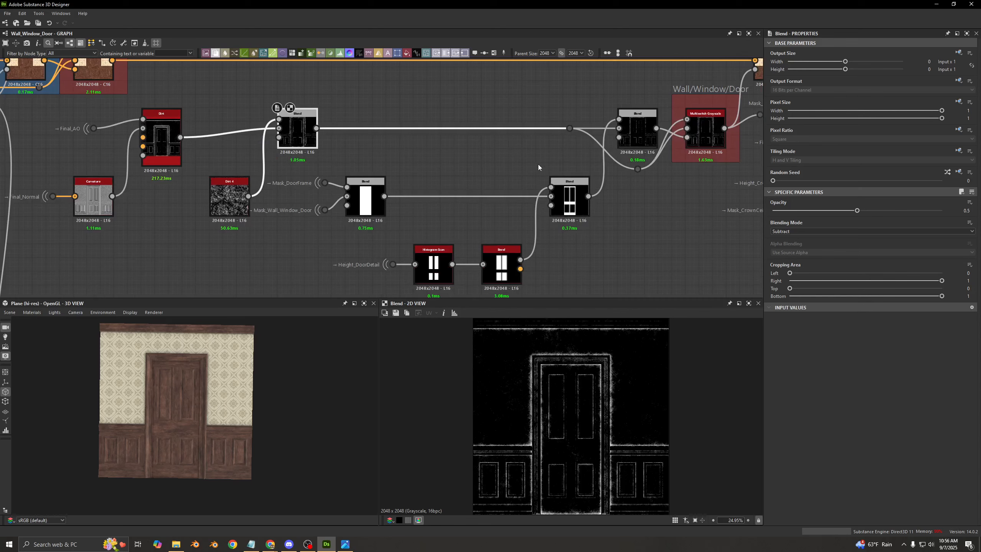
- Compare the dirt mask before and after the second Subtract Blend, and inspect the door frame's upper corner up close in 2D and 3D
left_click(636, 133)
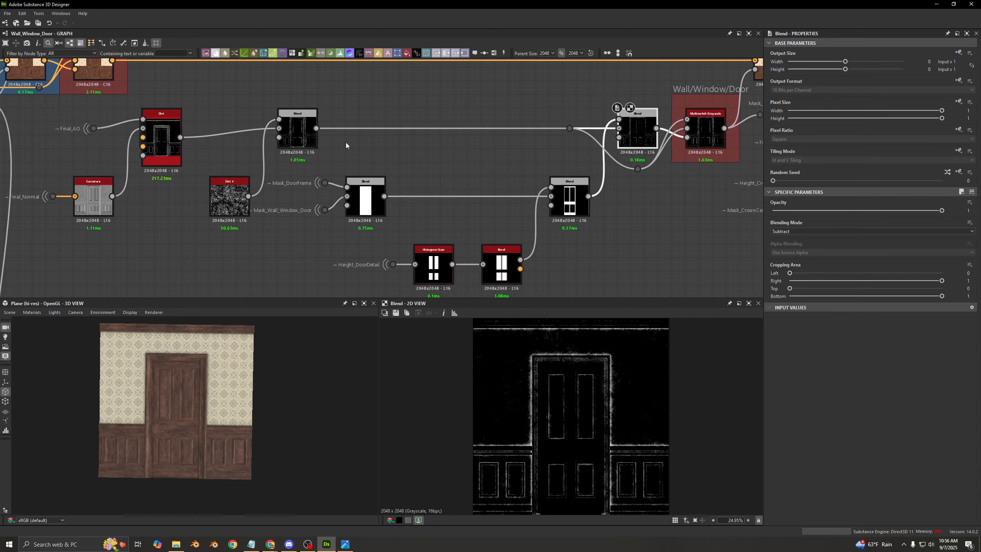
left_click(297, 134)
scroll(556, 370, "up", 10)
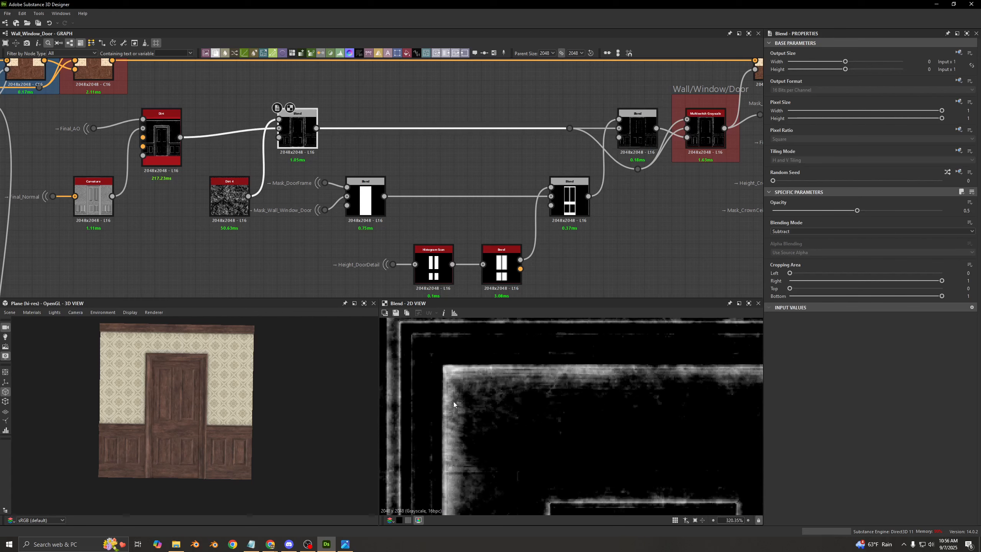
scroll(151, 359, "up", 5)
middle_click_drag(151, 359, 176, 406)
scroll(176, 407, "up", 7)
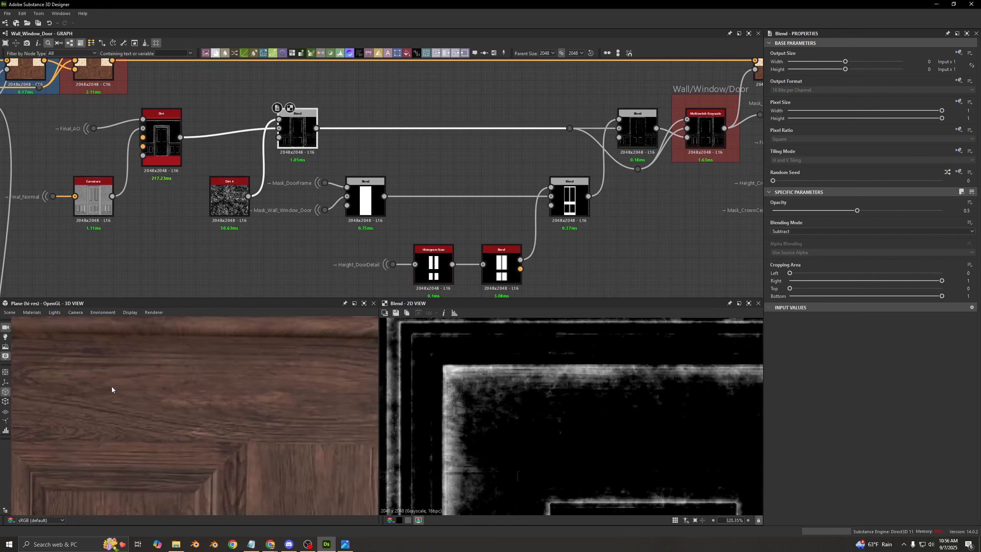
middle_click_drag(112, 388, 162, 402)
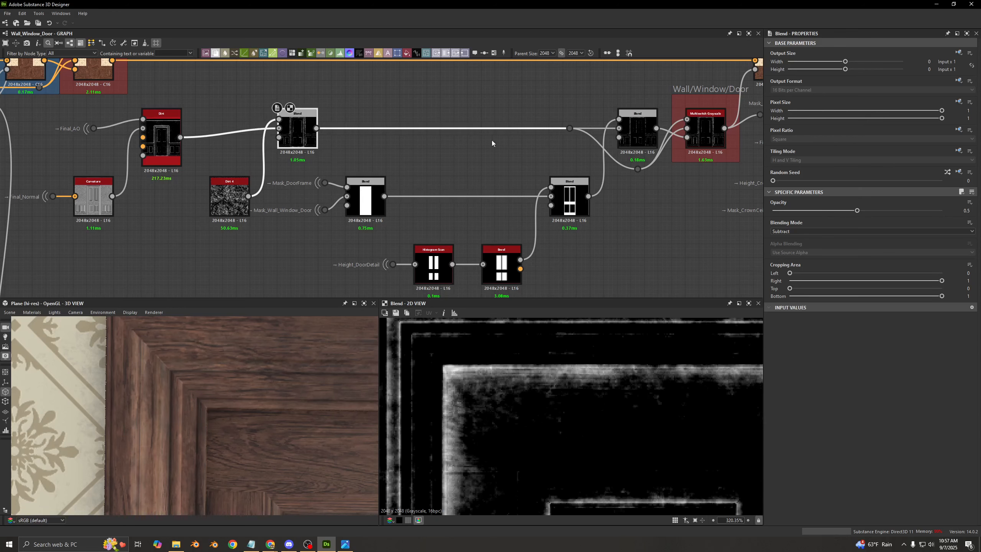
left_click(637, 134)
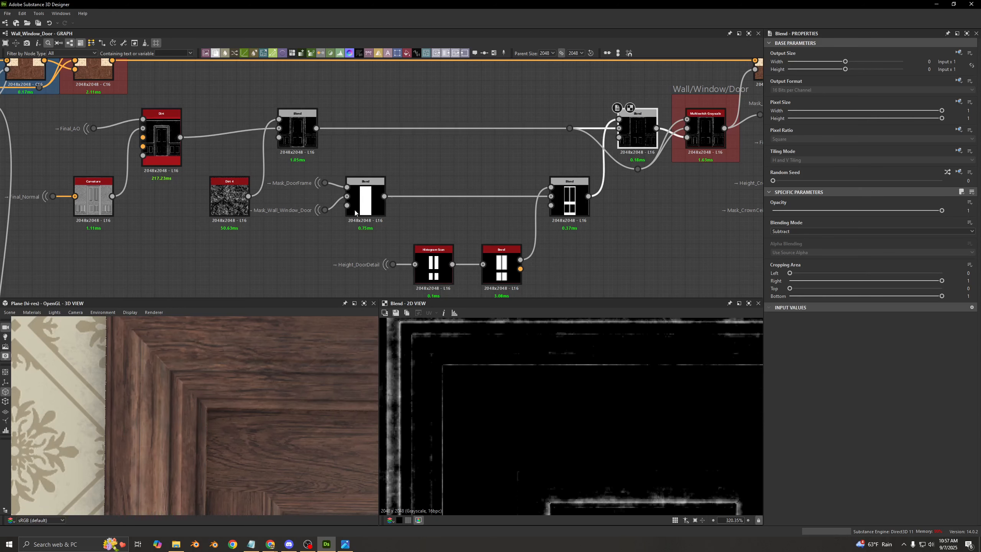
left_click(297, 133)
- Preview the Blend that subtracts Mask_DoorFrame from Mask_Wall_Window_Door, and view its full door mask
scroll(291, 192, "up", 3)
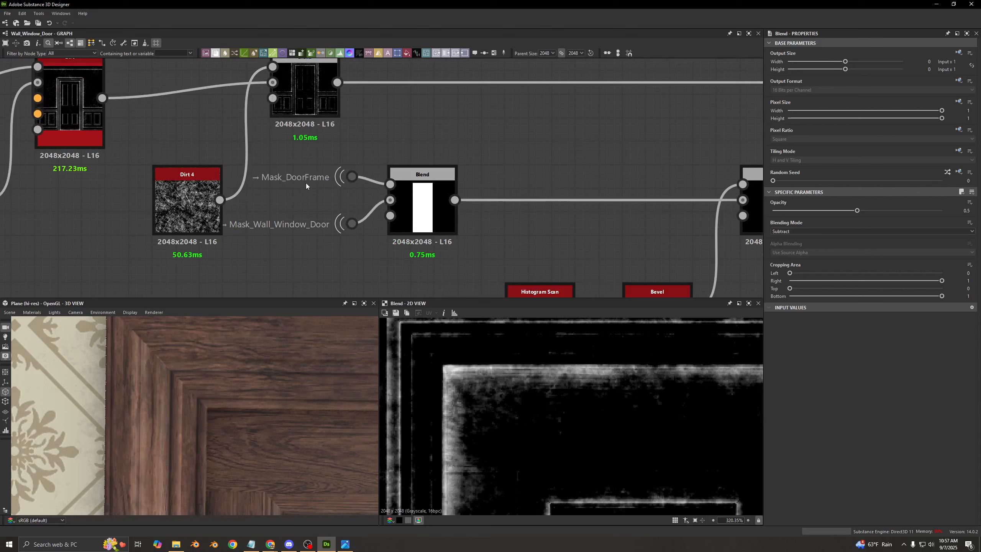
left_click(409, 209)
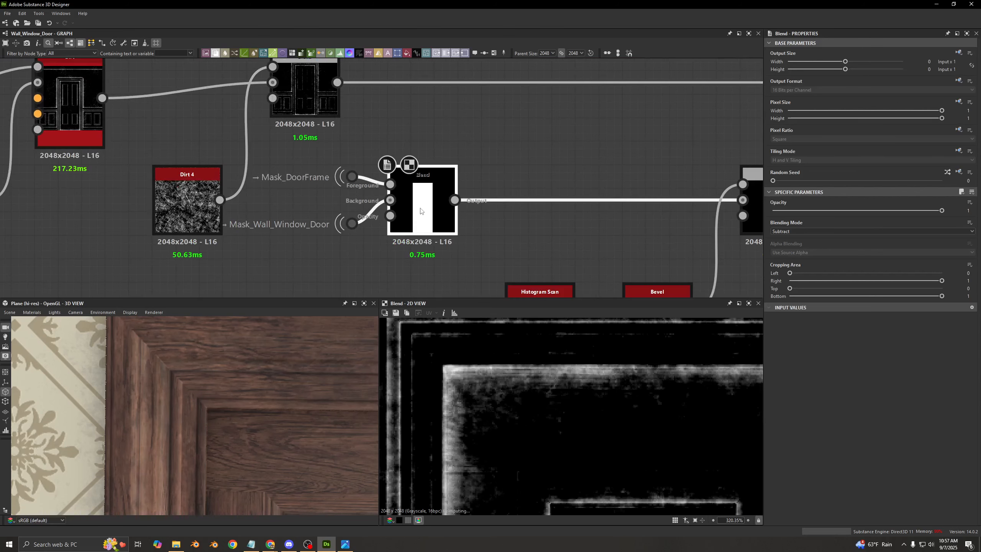
scroll(578, 413, "down", 6)
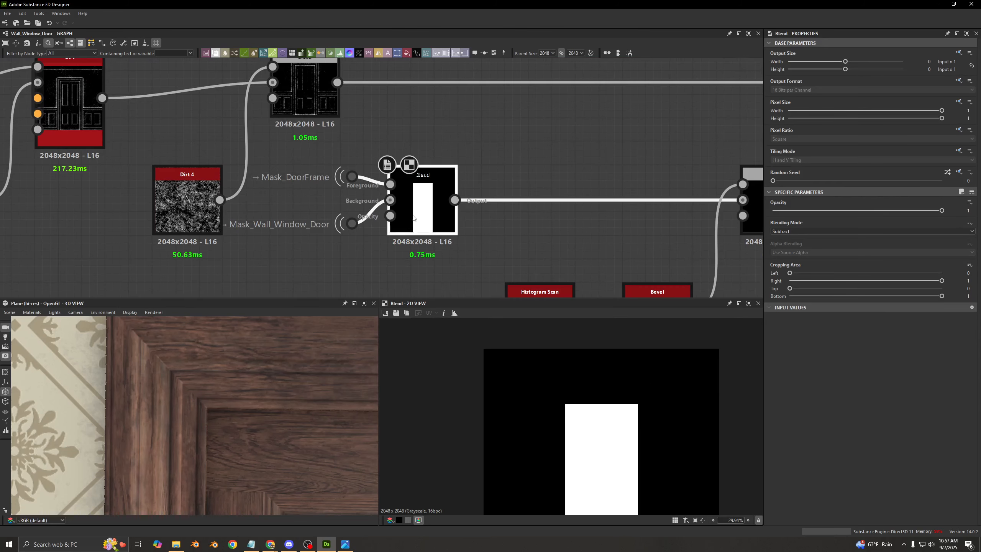
scroll(583, 457, "down", 3)
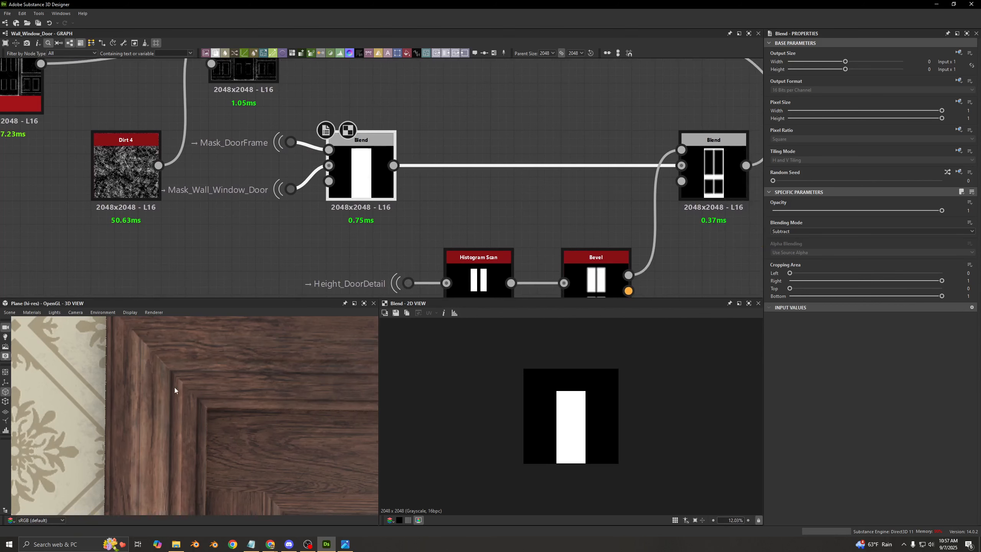
- Preview the Height_DoorDetail input of the door panels and the Histogram Scan that turns it into a solid mask
middle_click_drag(477, 193, 300, 166)
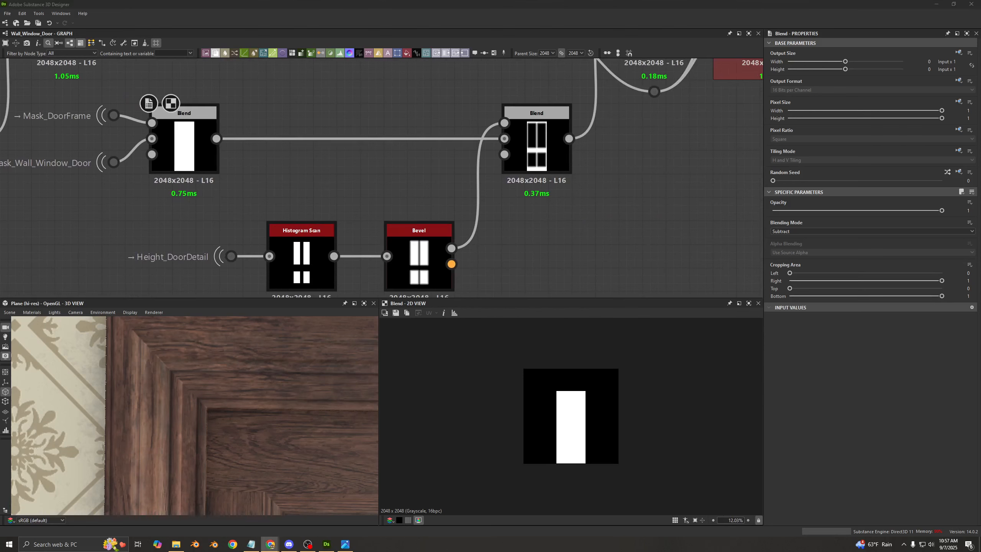
left_click_drag(243, 255, 247, 255)
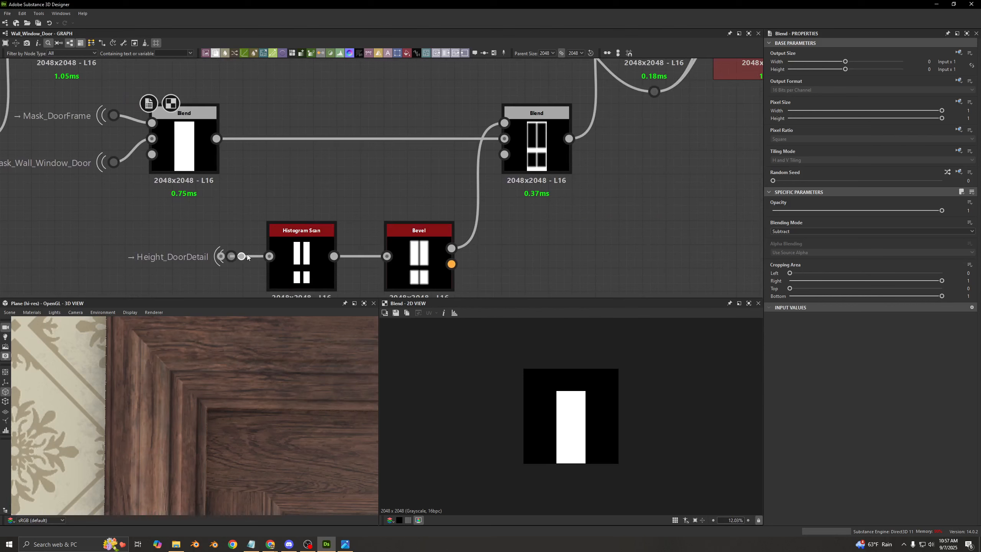
double_click(232, 256)
scroll(591, 441, "up", 6)
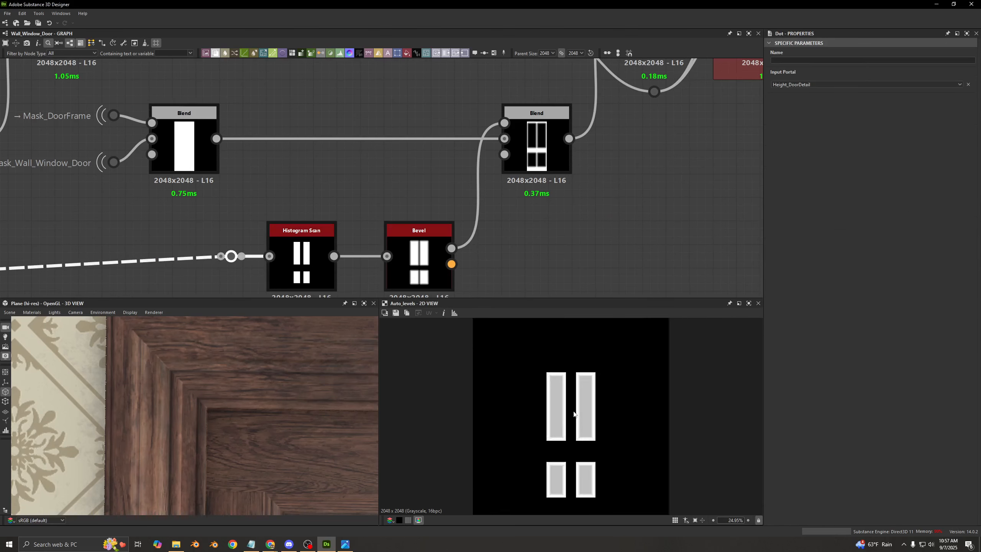
middle_click_drag(311, 262, 352, 214)
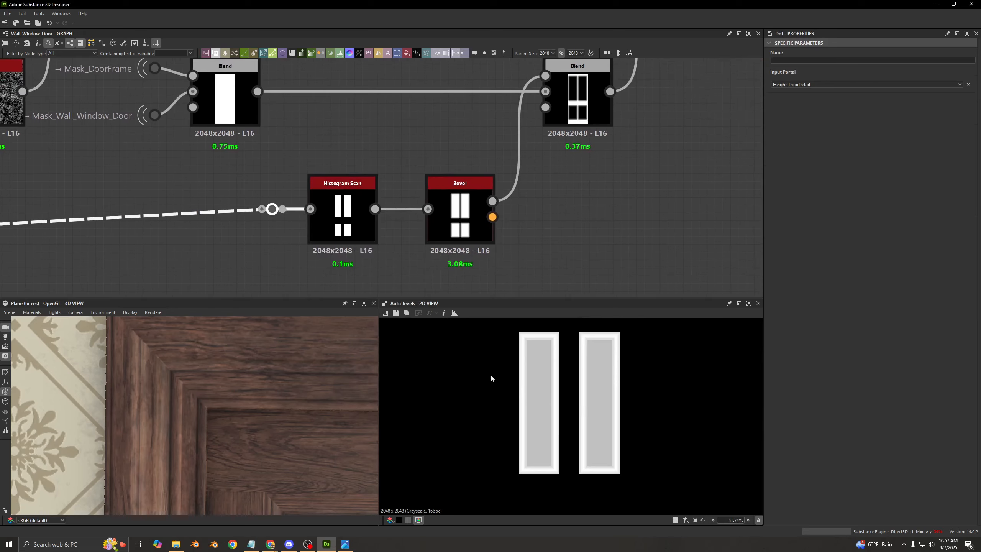
left_click(347, 167)
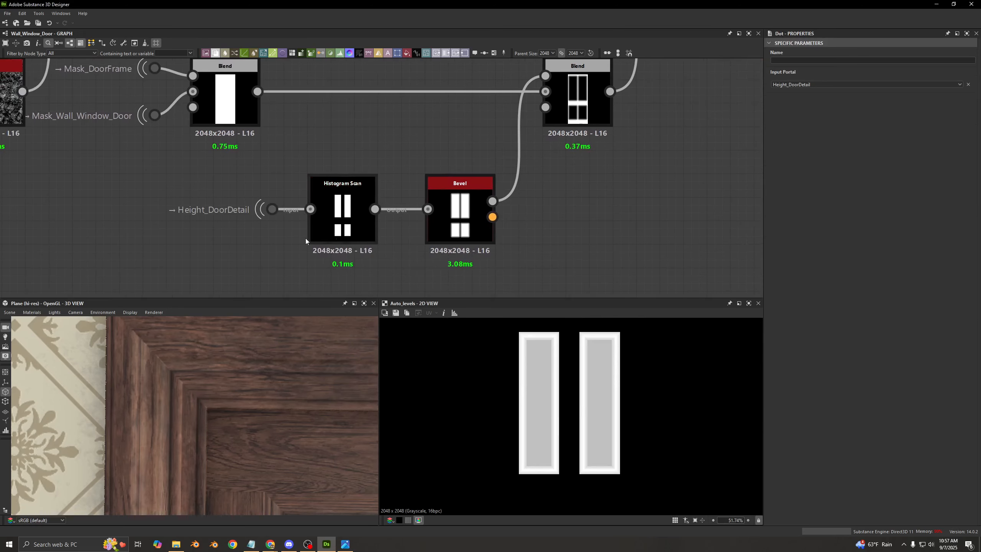
double_click(342, 209)
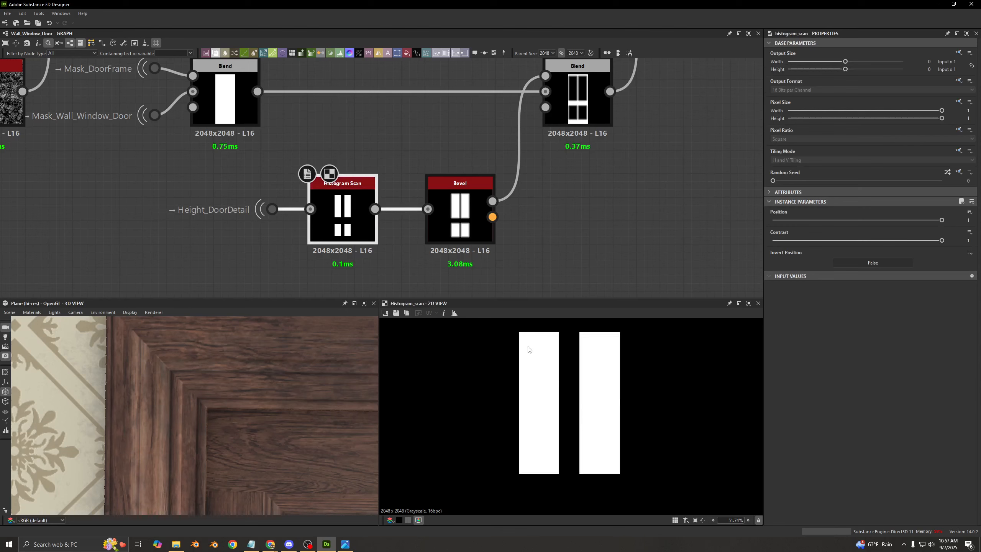
- Compare the Bevel output with the Histogram Scan mask up close at a door panel's corner
double_click(459, 210)
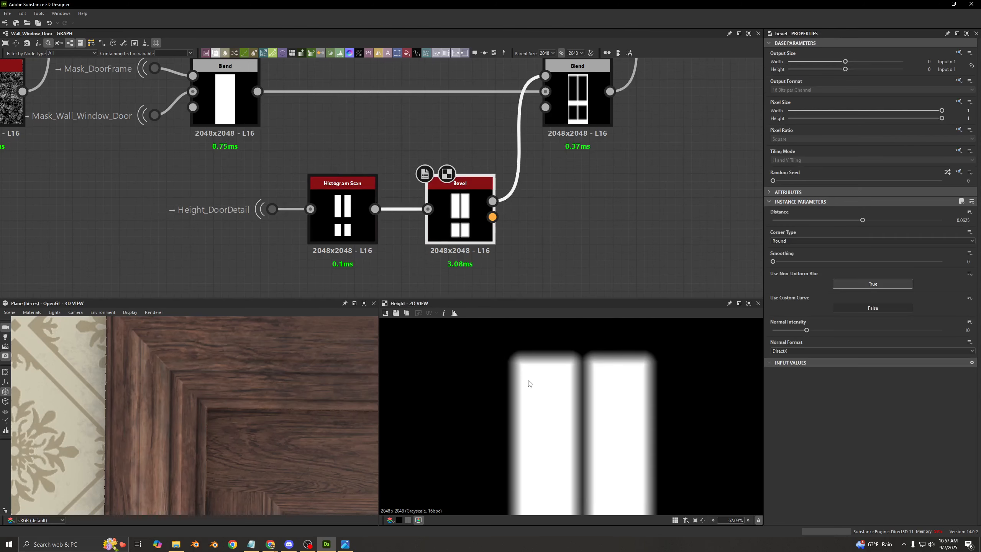
scroll(525, 377, "up", 6)
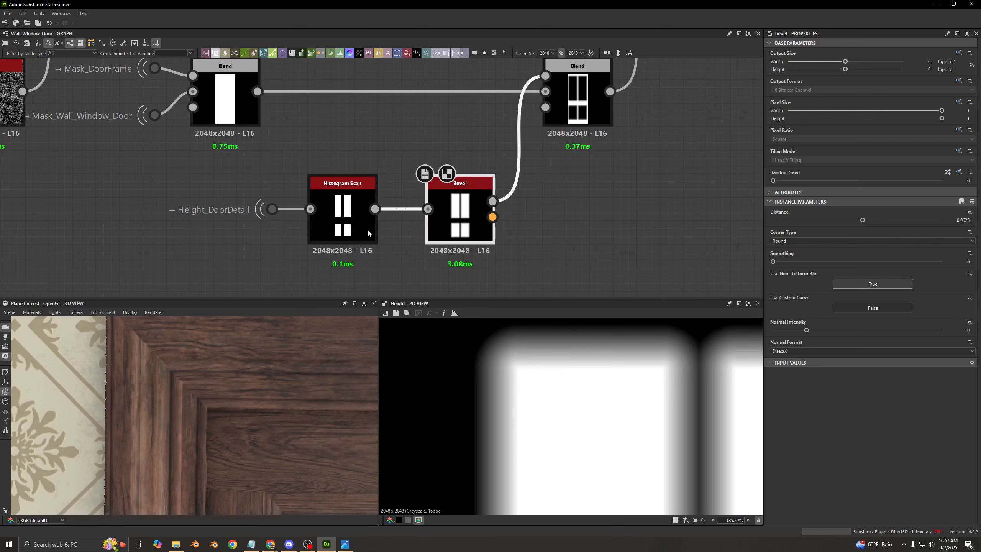
double_click(307, 233)
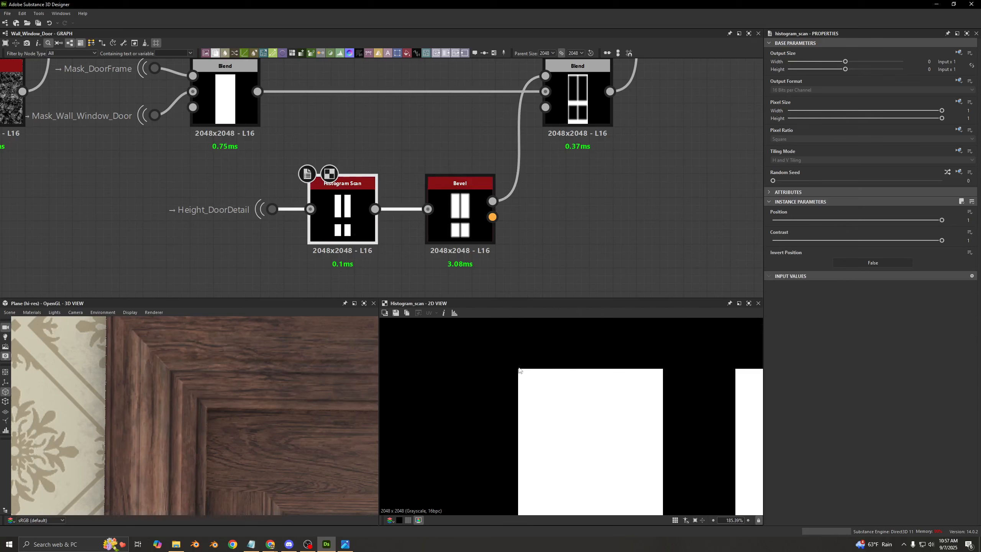
double_click(465, 231)
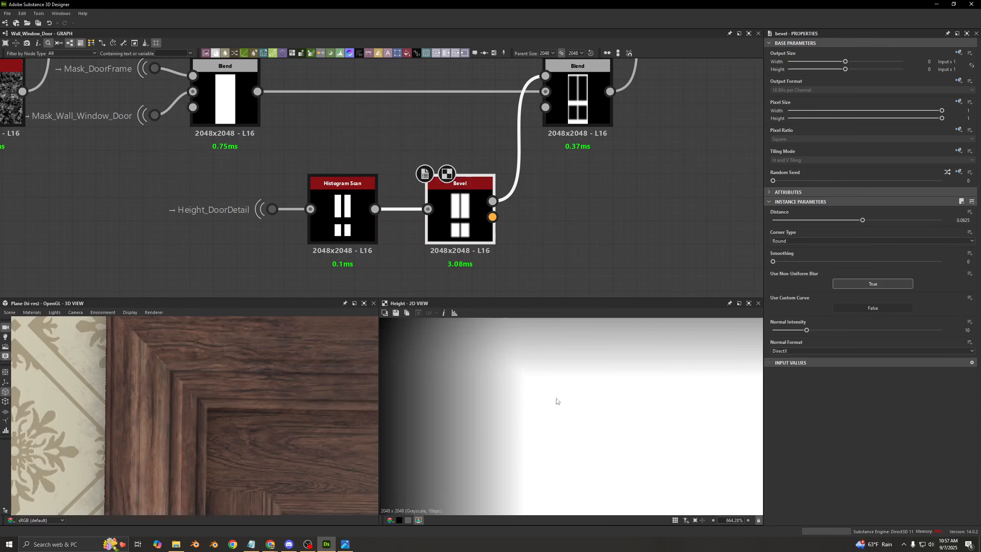
double_click(367, 234)
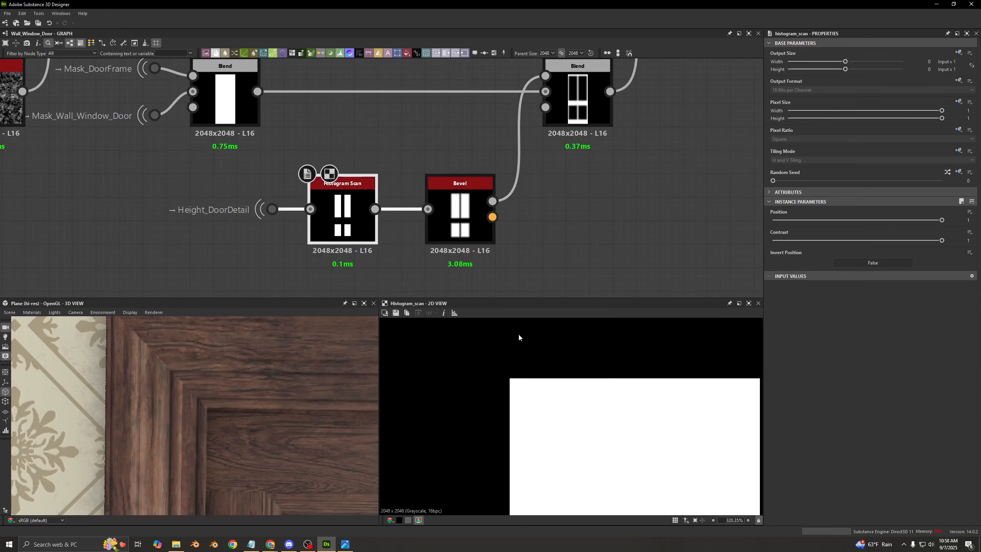
double_click(443, 212)
- Preview the Blend that subtracts the beveled panels from the door mask, and check its Bevel and door mask inputs
double_click(563, 112)
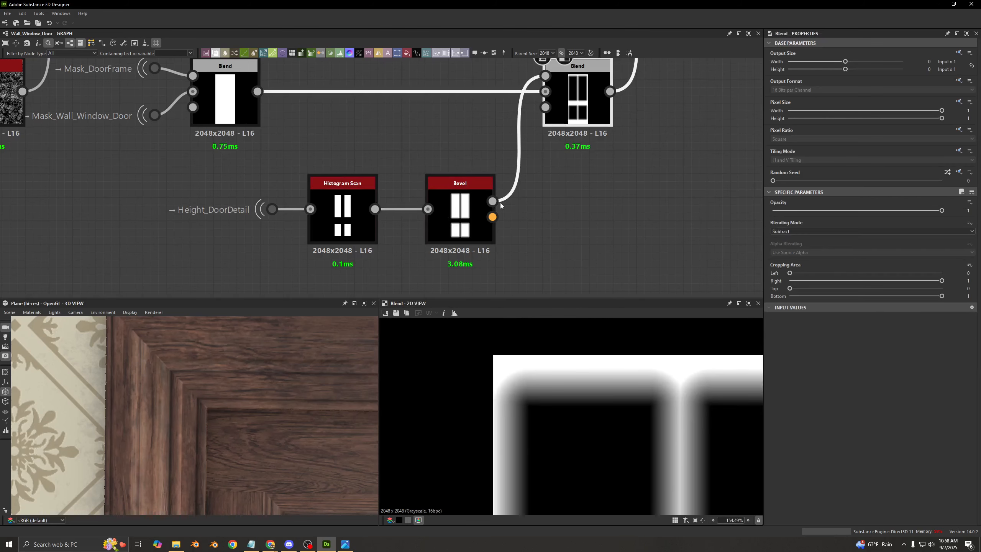
middle_click_drag(481, 149, 480, 181)
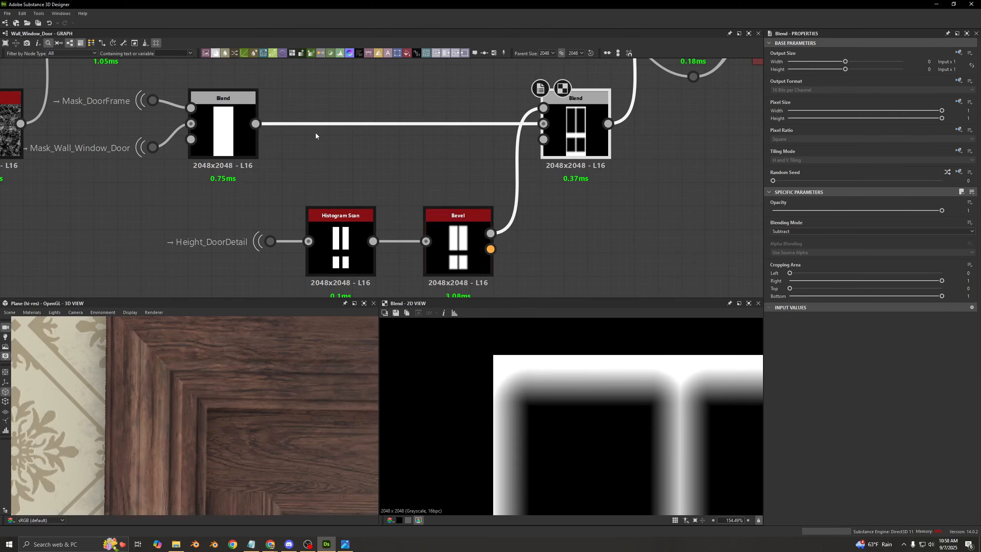
double_click(462, 231)
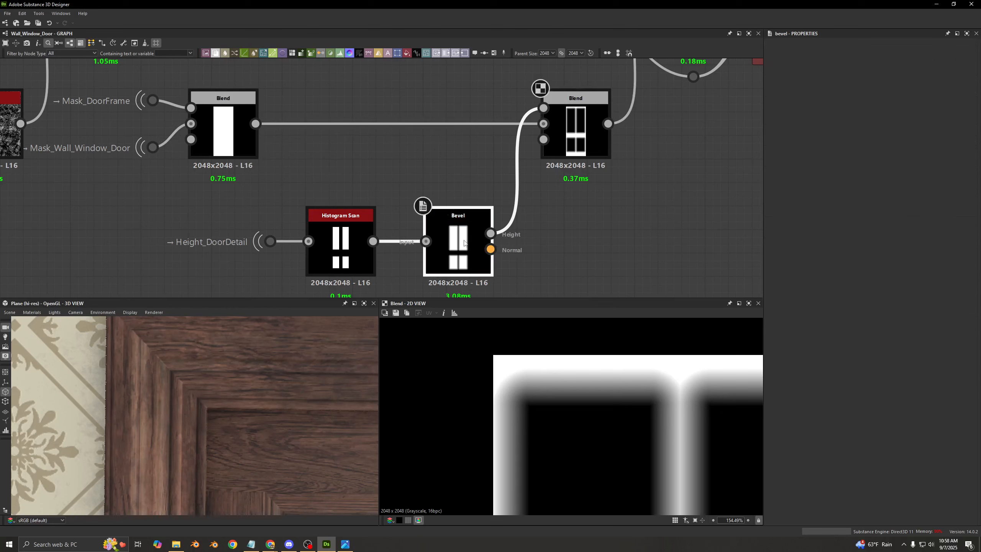
double_click(253, 155)
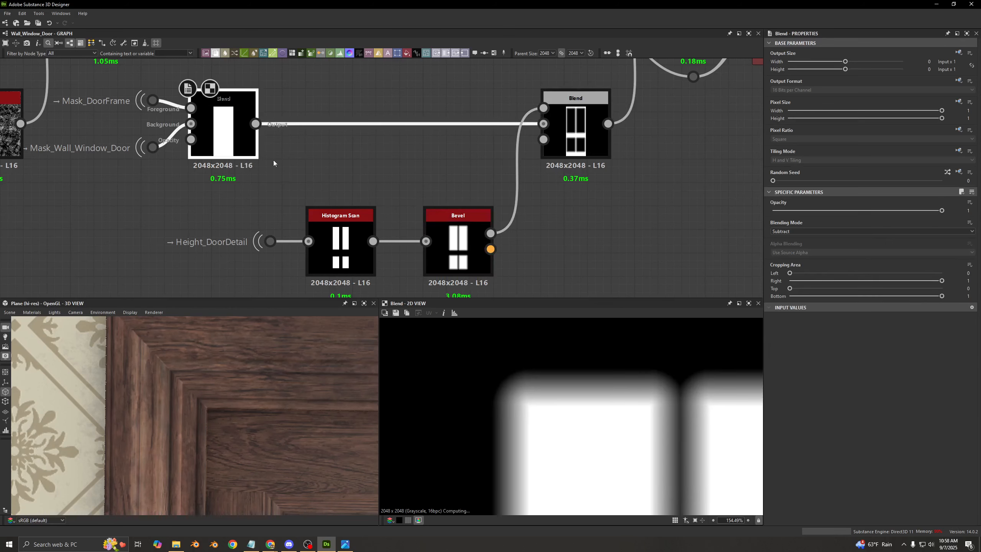
- Examine the combined door mask with the soft-edged panels cut out, from the upper panels to most of the door
double_click(587, 136)
scroll(633, 407, "down", 5)
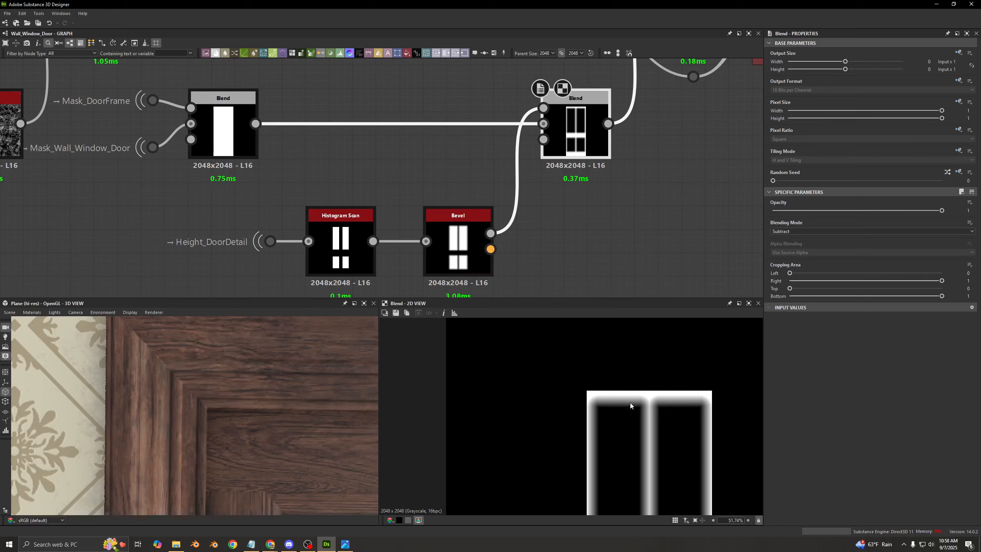
middle_click_drag(630, 402, 533, 357)
scroll(563, 387, "down", 2)
middle_click_drag(569, 392, 569, 387)
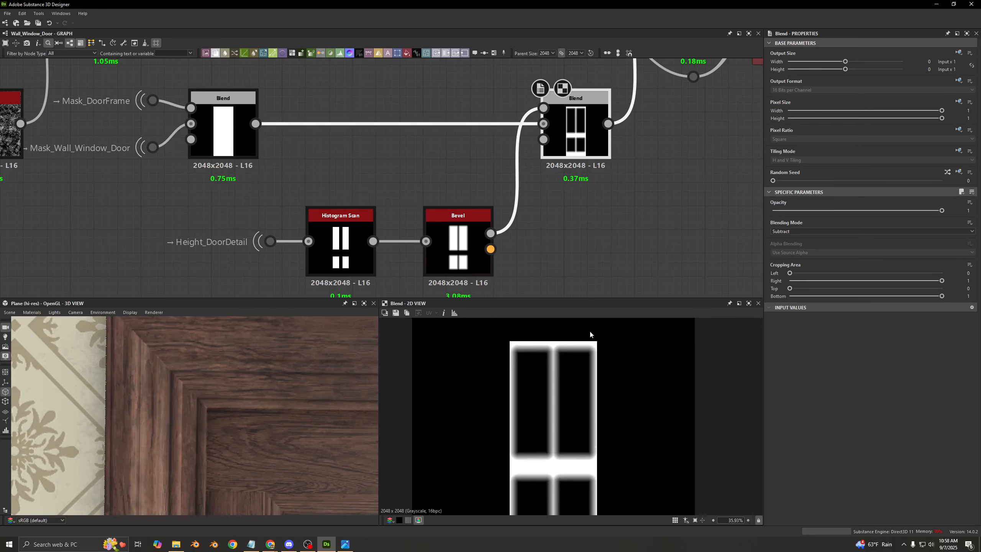
- Preview the Blend that subtracts the door mask from the dirt, and compare it with the combined door mask around the upper panels
middle_click_drag(582, 219, 481, 302)
double_click(595, 99)
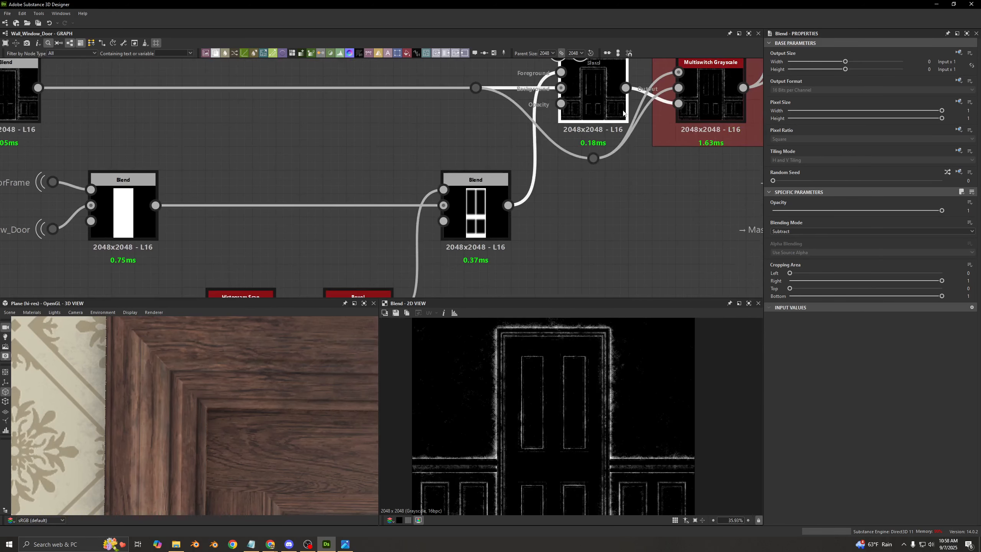
scroll(523, 345, "up", 4)
double_click(477, 206)
scroll(534, 359, "up", 3)
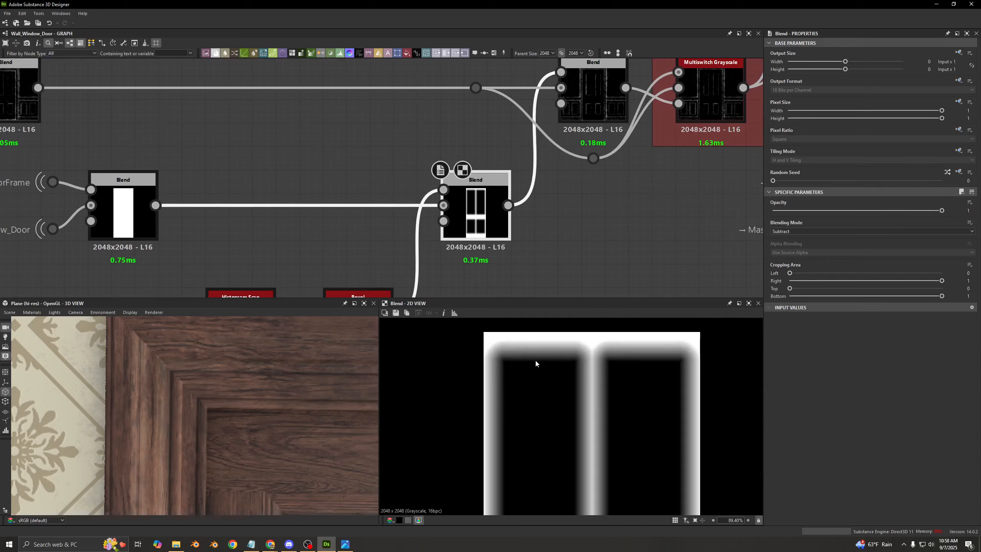
middle_click_drag(539, 414, 540, 428)
- Compare the dirt mask before the subtraction with the soft-edged door mask up close at the door's upper corner
double_click(588, 110)
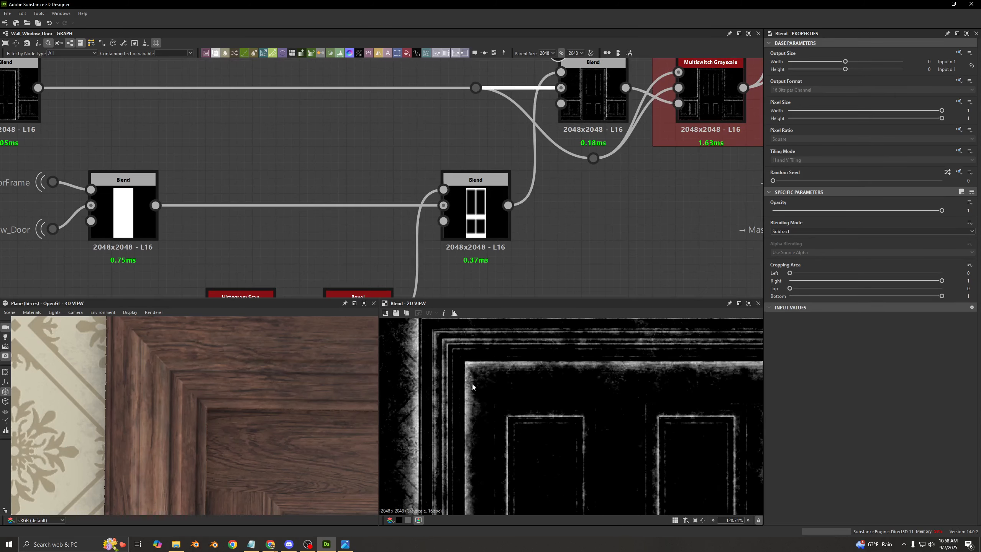
scroll(471, 386, "up", 3)
double_click(475, 213)
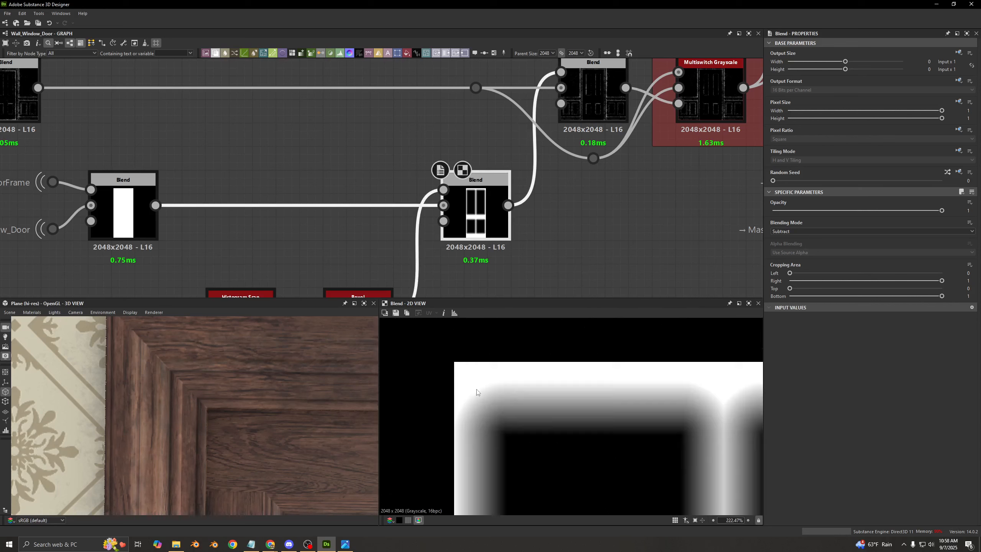
scroll(469, 378, "up", 2)
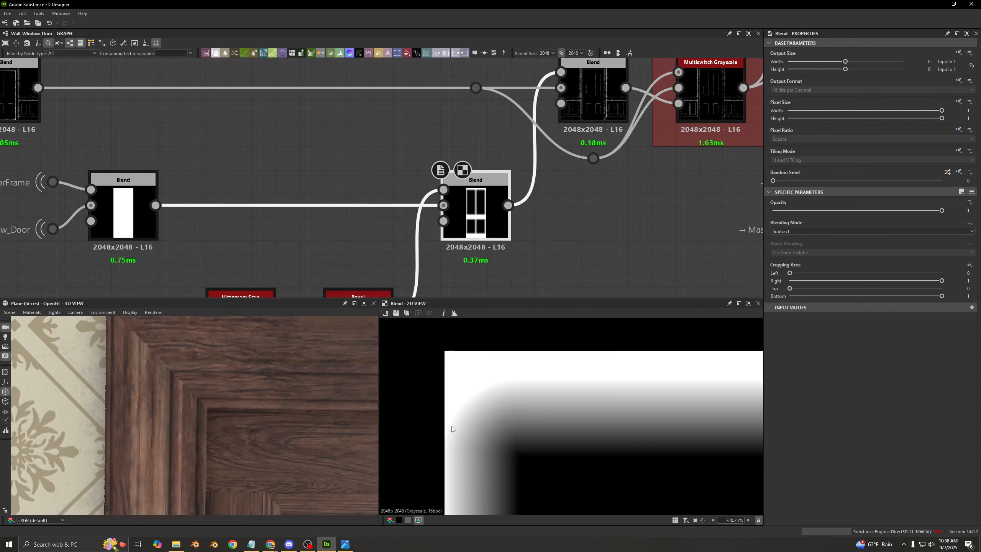
- Alternate previews of the subtracted dirt result and the door mask to examine where dirt is removed around the door's upper corner
left_click(582, 114)
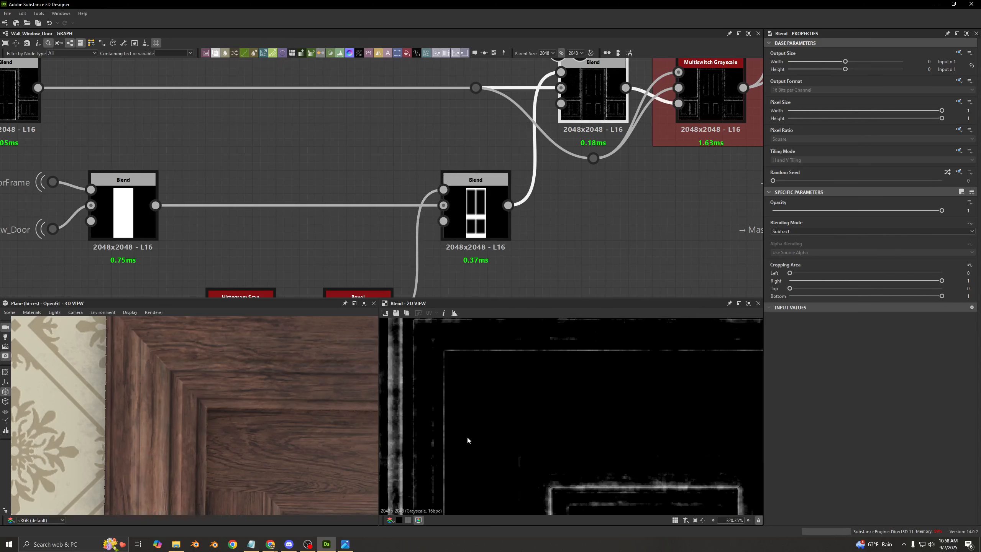
double_click(478, 218)
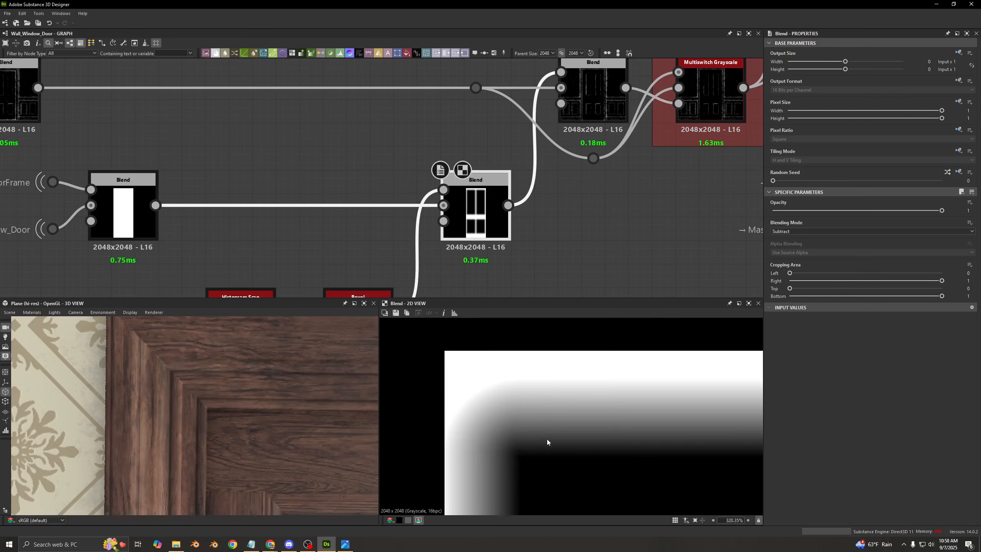
double_click(583, 98)
scroll(545, 428, "up", 5)
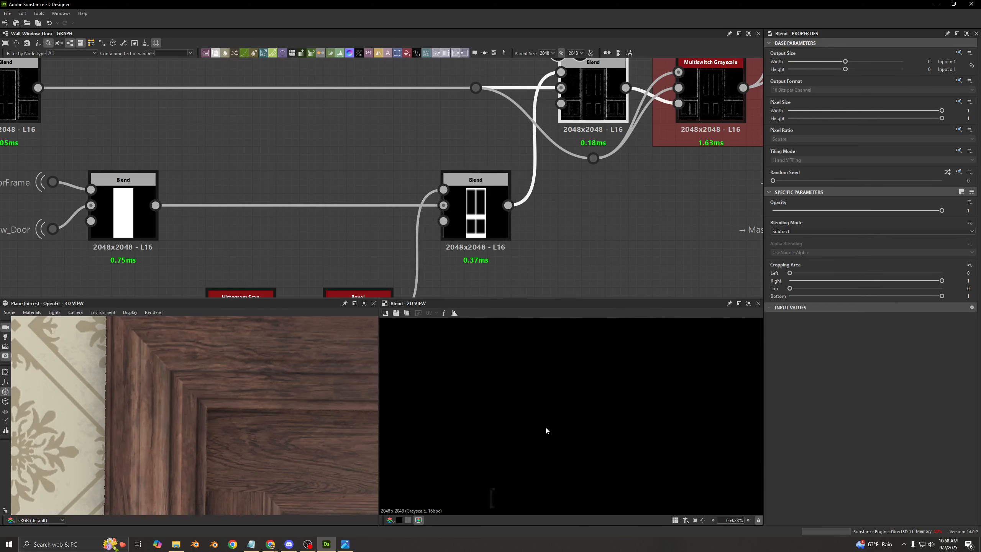
scroll(541, 412, "down", 5)
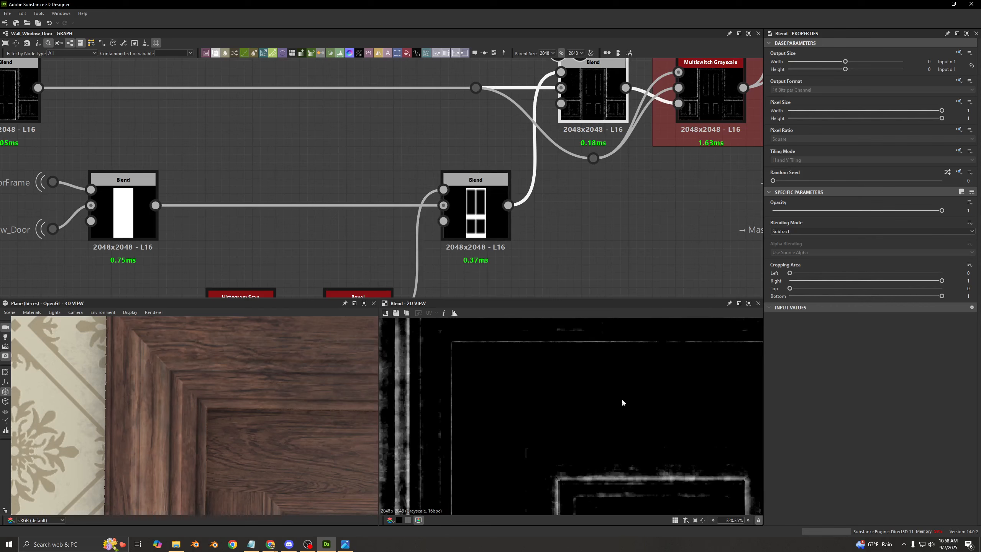
double_click(477, 212)
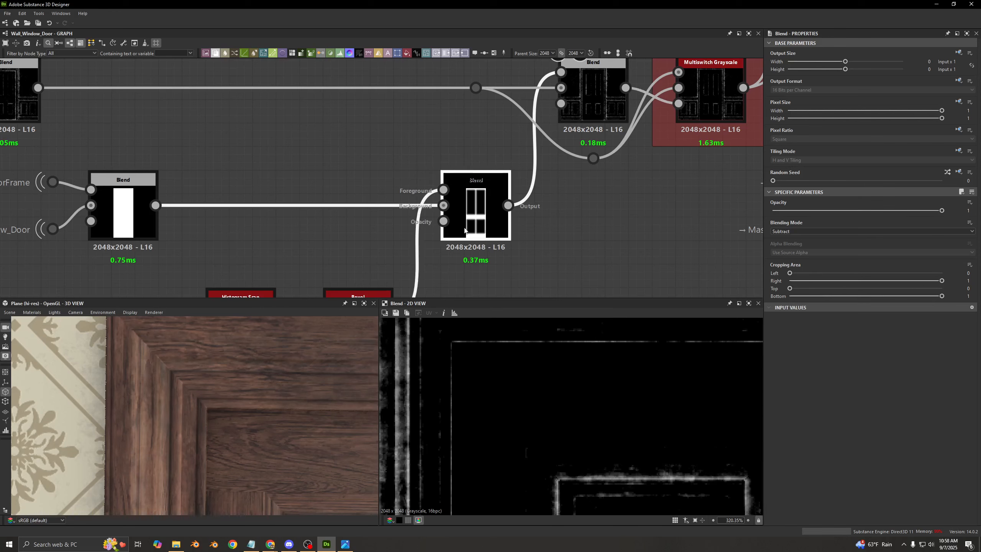
double_click(593, 96)
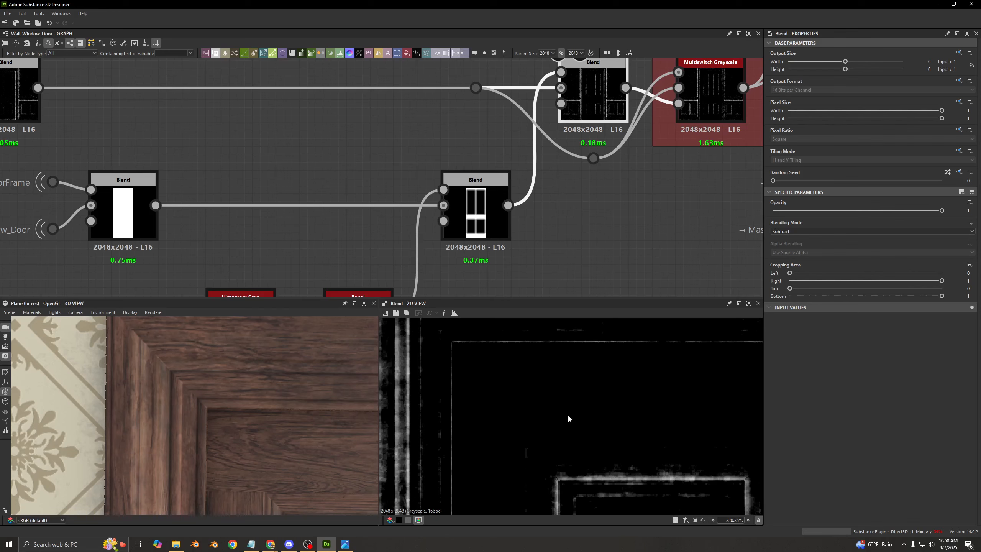
- Preview the soft-edged door mask Blend and show the settings of the Bevel that feeds it
double_click(470, 240)
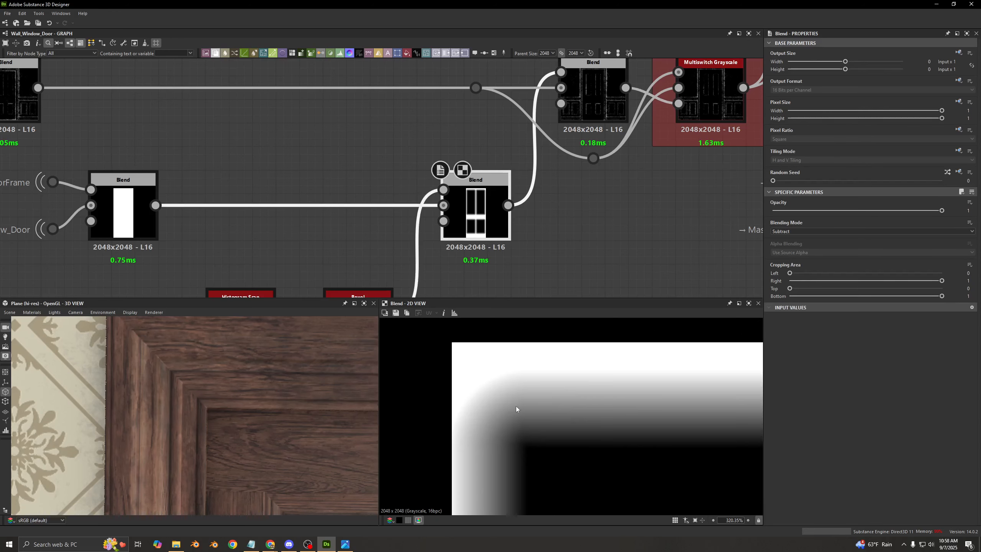
scroll(385, 272, "down", 1)
middle_click_drag(385, 272, 393, 203)
left_click(355, 250)
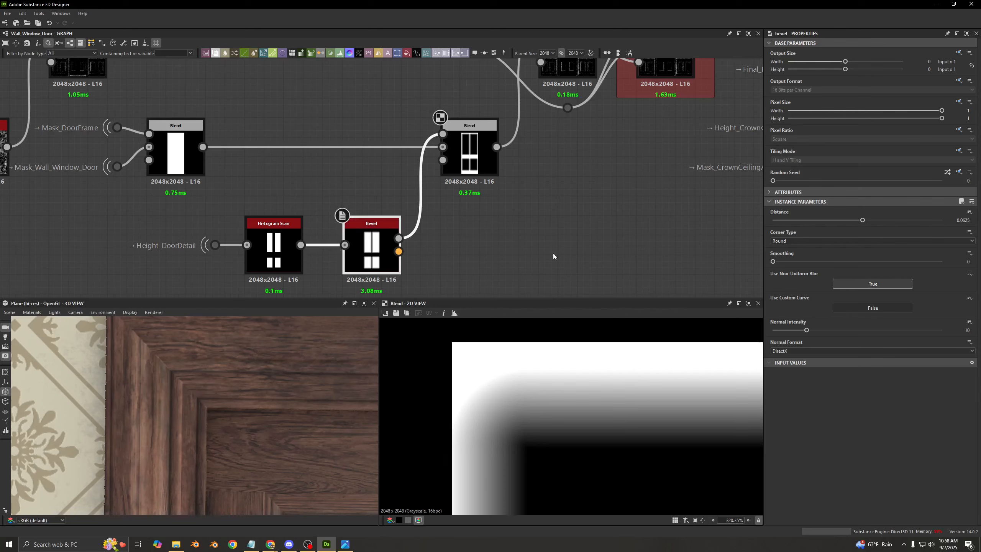
- Compare the dirt mask before and after the door mask subtraction, tracing both results into the Multiswitch Grayscale inputs
middle_click_drag(528, 168, 415, 251)
double_click(463, 174)
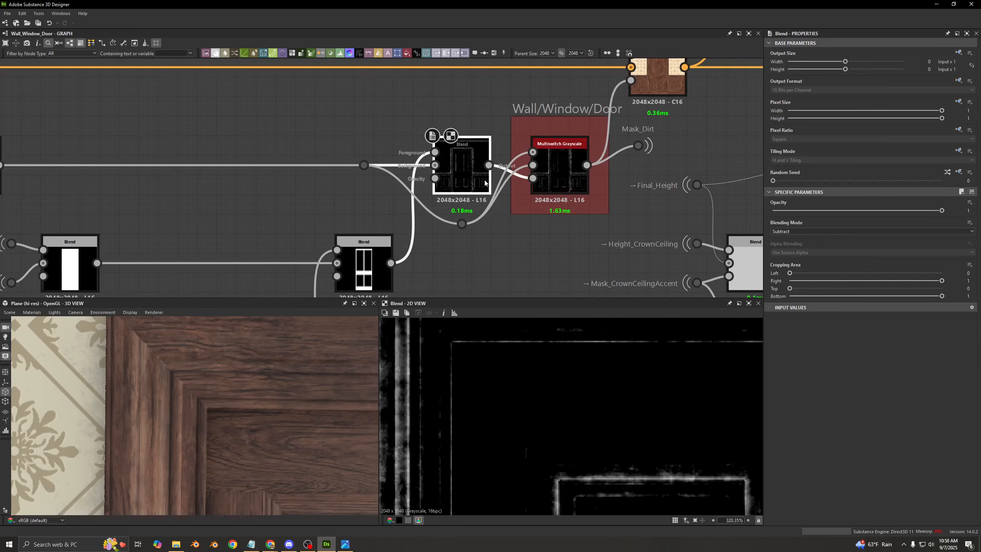
scroll(441, 162, "up", 2)
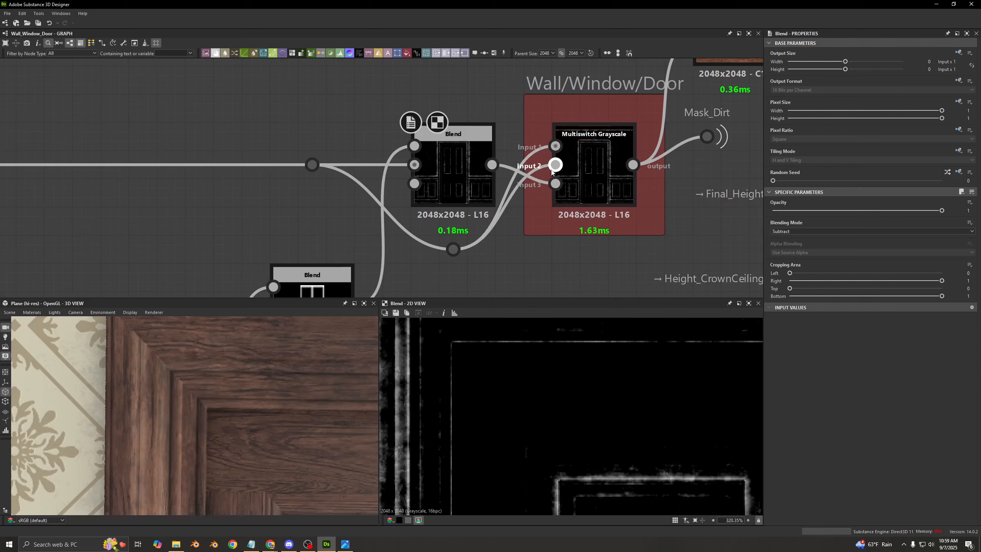
left_click(441, 173)
left_click(326, 171)
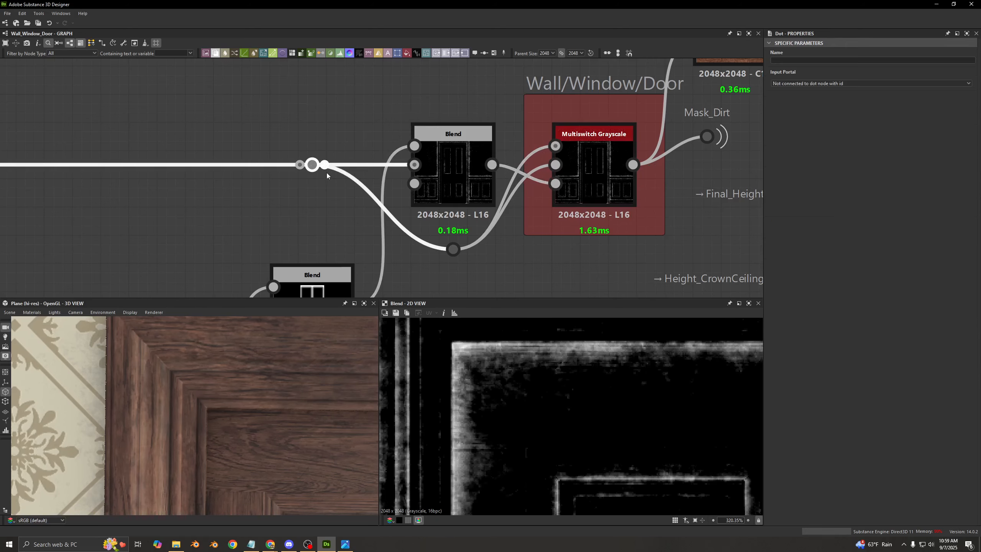
double_click(460, 178)
scroll(556, 179, "down", 3)
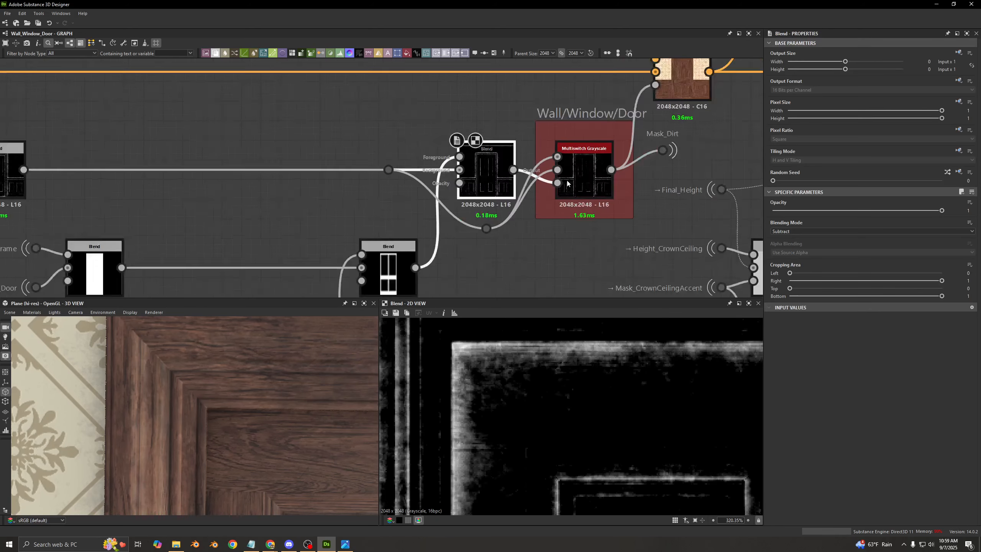
- Preview the base color Blend that applies the dirt through the Multiswitch Grayscale mask
middle_click_drag(560, 179, 386, 233)
scroll(452, 156, "up", 3)
double_click(490, 156)
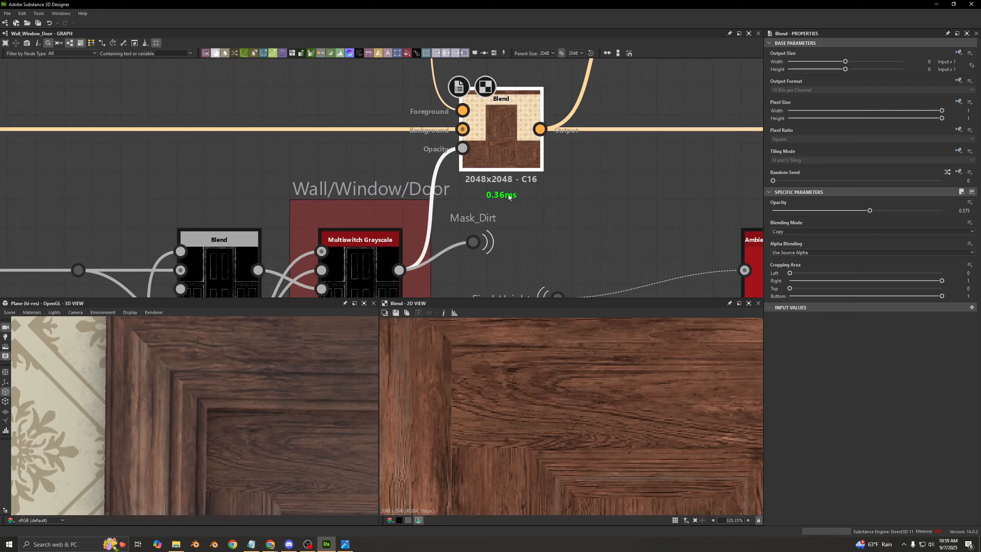
scroll(502, 205, "down", 3)
scroll(412, 245, "up", 2)
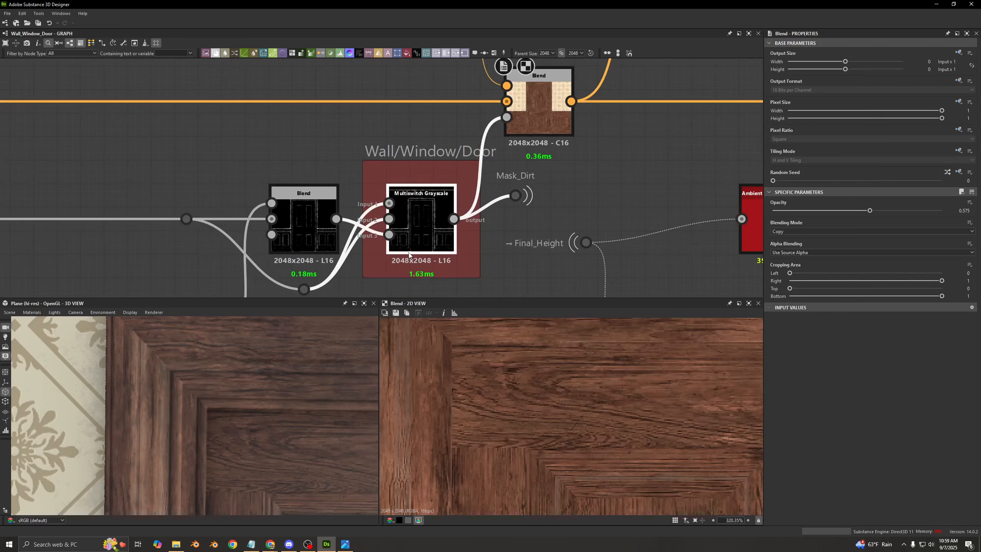
- Preview the Multiswitch Grayscale dirt mask and inspect the Mask_Dirt portal it feeds
double_click(409, 197)
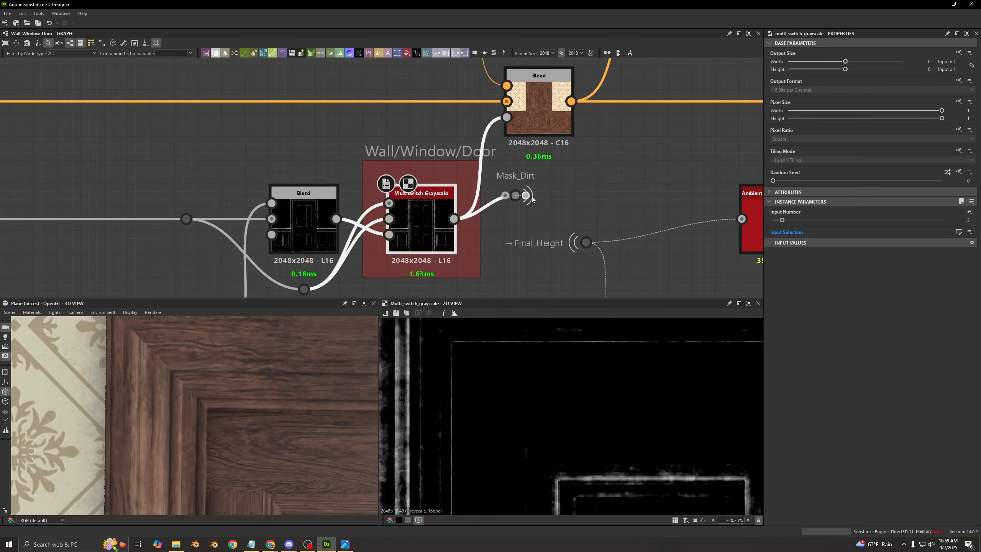
left_click(516, 195)
left_click(421, 224)
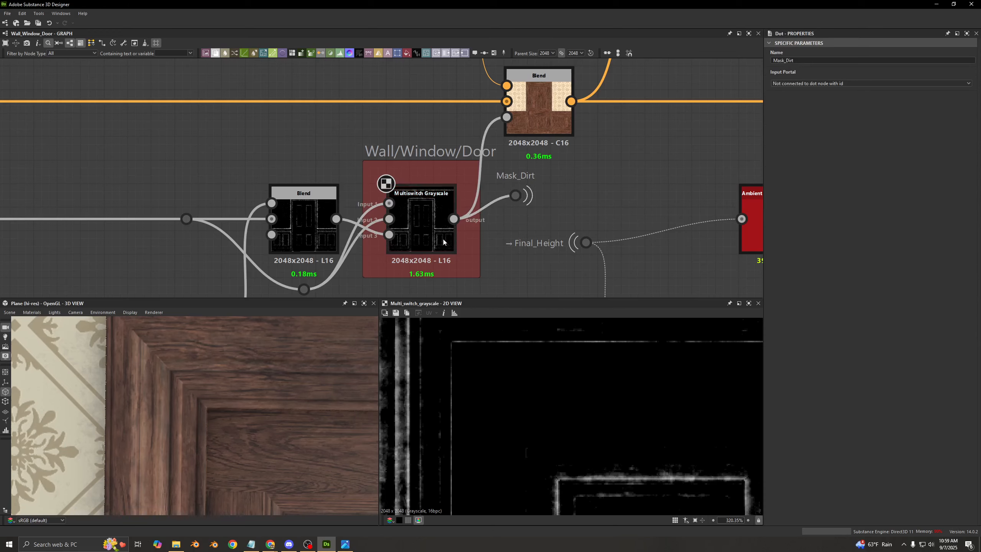
- Enable the next base color Blend downstream, the one masked by the ambient occlusion chain
scroll(582, 232, "down", 4)
scroll(367, 166, "down", 3)
middle_click_drag(561, 211, 342, 177)
scroll(371, 181, "up", 8)
scroll(340, 174, "down", 3)
scroll(396, 146, "down", 3)
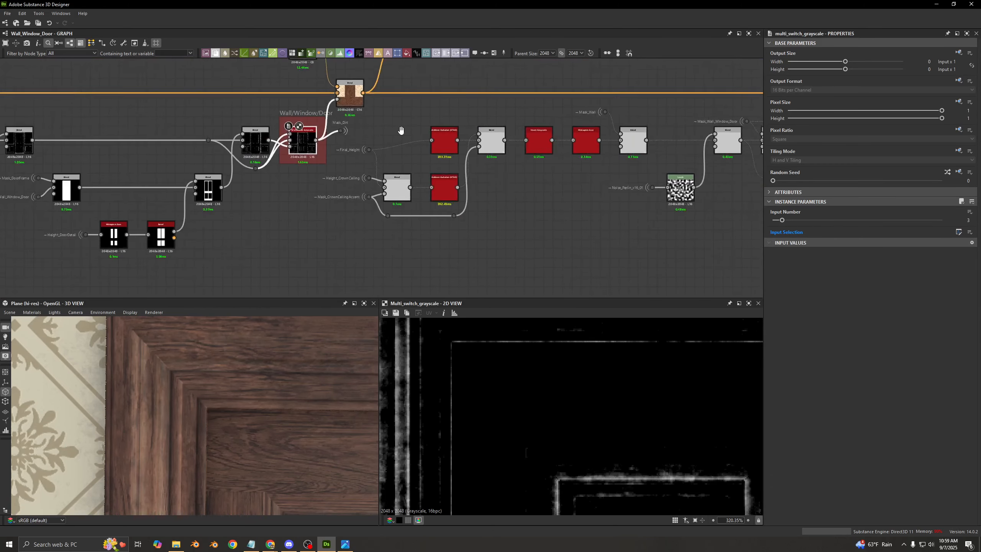
middle_click_drag(418, 75, 166, 161)
middle_click_drag(714, 178, 324, 176)
scroll(366, 184, "up", 1)
left_click(386, 182)
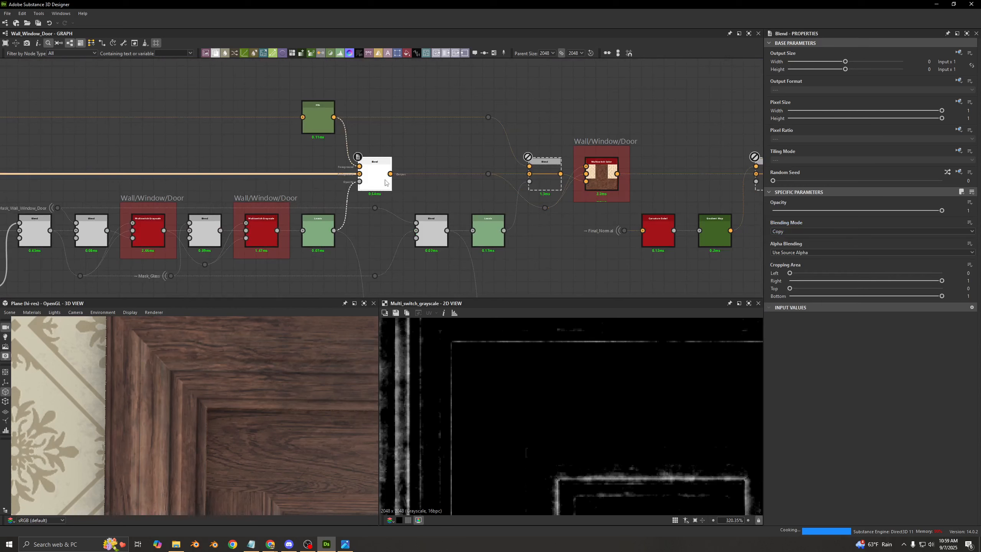
- Preview the enabled Blend in 2D and examine its effect on the whole door and wainscot in 3D
scroll(266, 412, "down", 5)
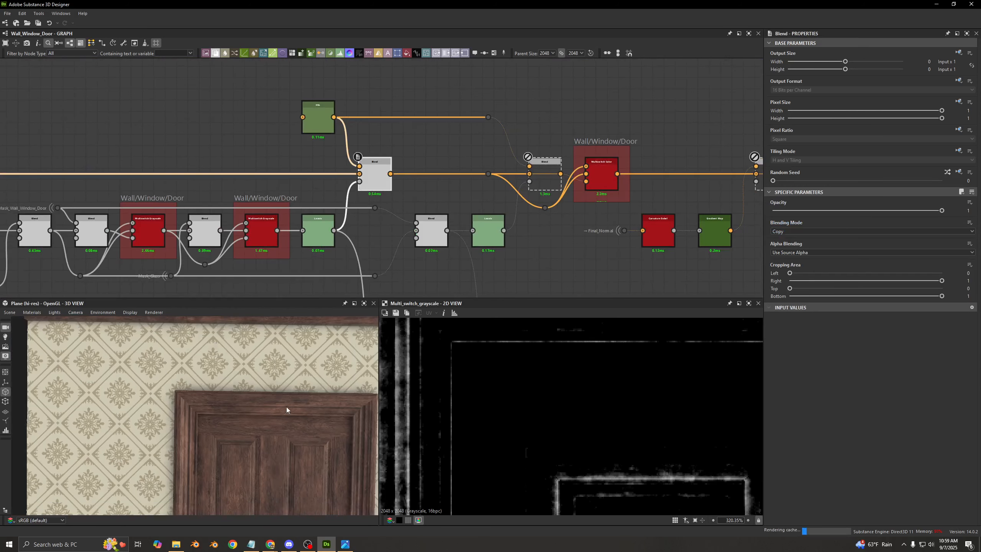
middle_click_drag(284, 418, 327, 294)
double_click(374, 184)
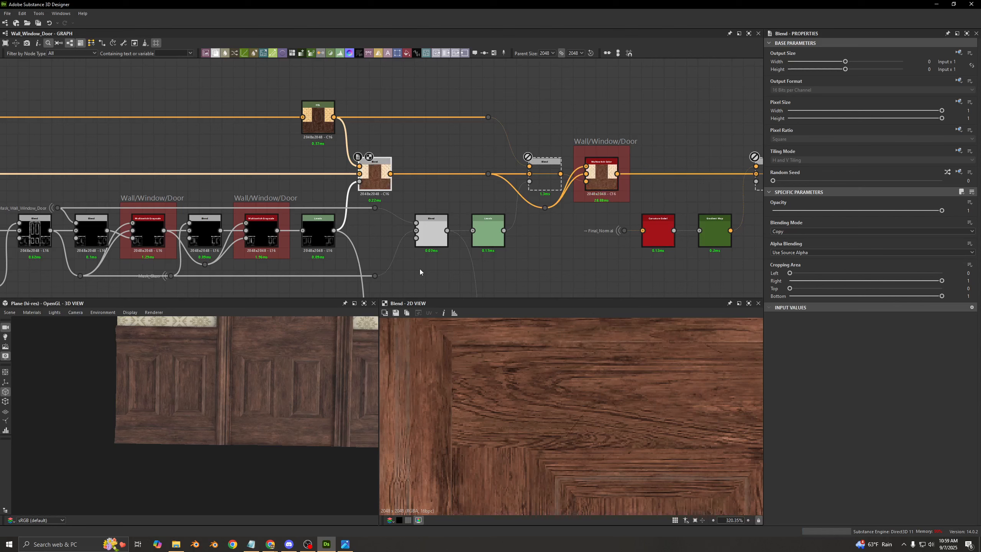
middle_click_drag(192, 343, 116, 421)
scroll(189, 377, "down", 3)
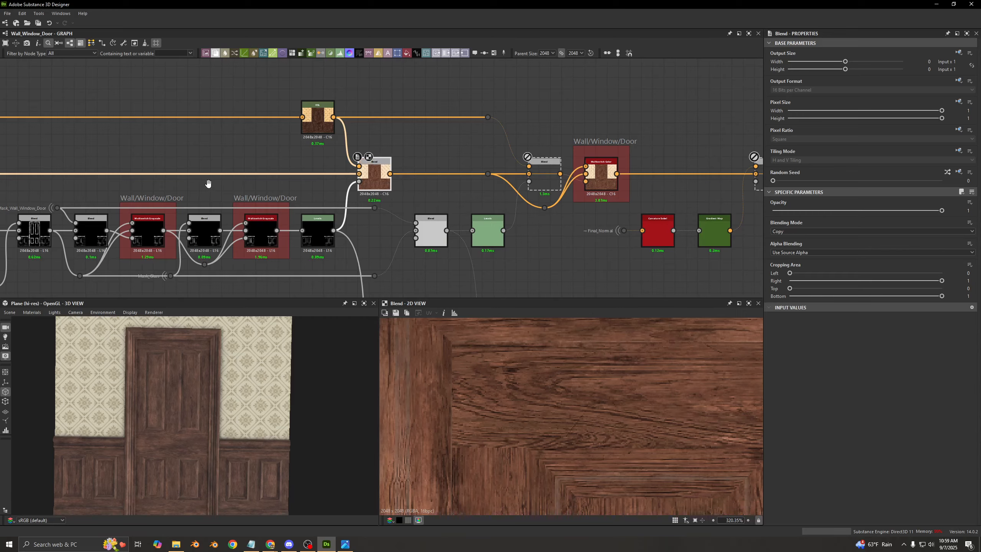
- Go back along the base color chain and preview the Blend that applies the dirt
middle_click_drag(209, 185, 461, 168)
middle_click_drag(161, 151, 442, 149)
middle_click_drag(254, 153, 409, 153)
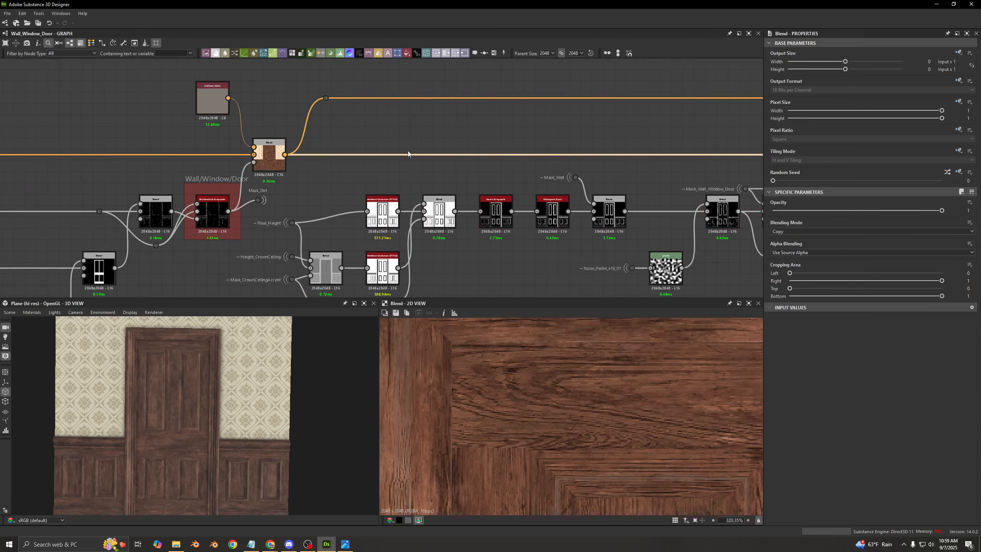
double_click(270, 160)
scroll(425, 145, "down", 5)
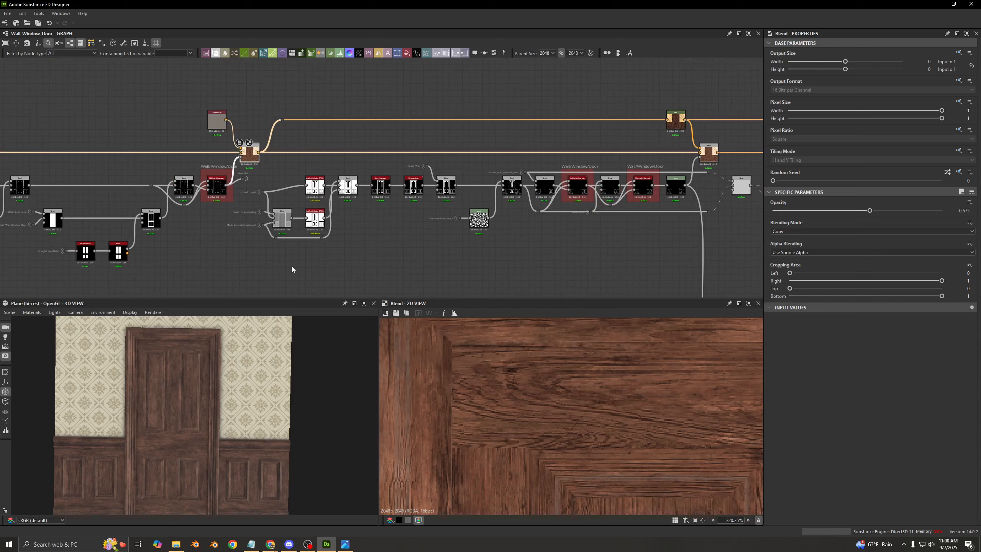
- Inspect the downstream color Blend and the Uniform Color node that supplies the dirt color
left_click(708, 151)
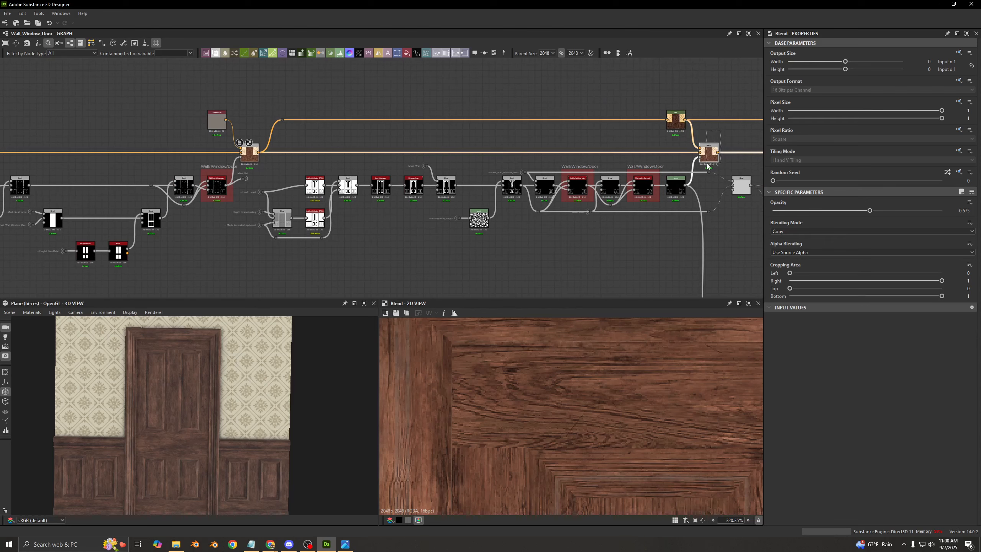
middle_click_drag(231, 100, 517, 92)
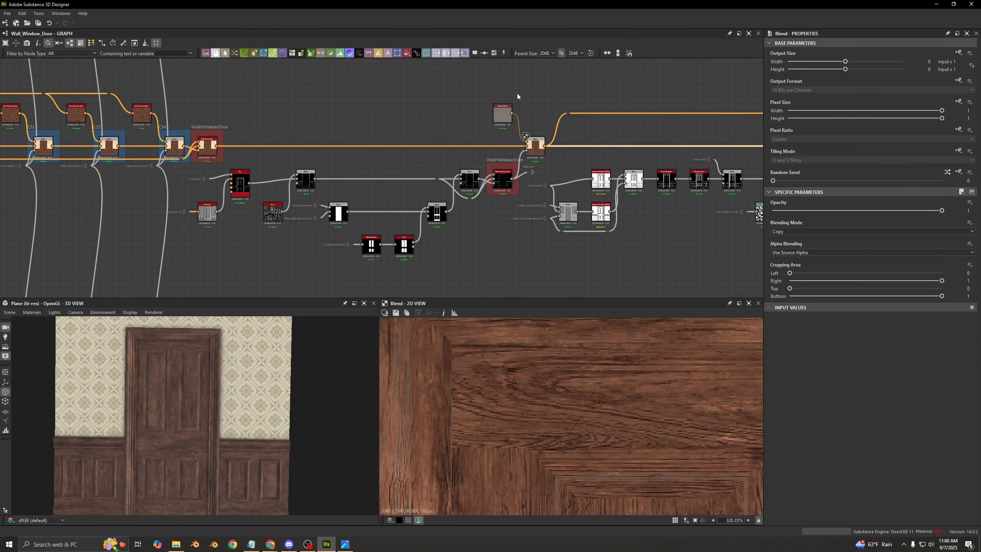
left_click_drag(545, 80, 502, 110)
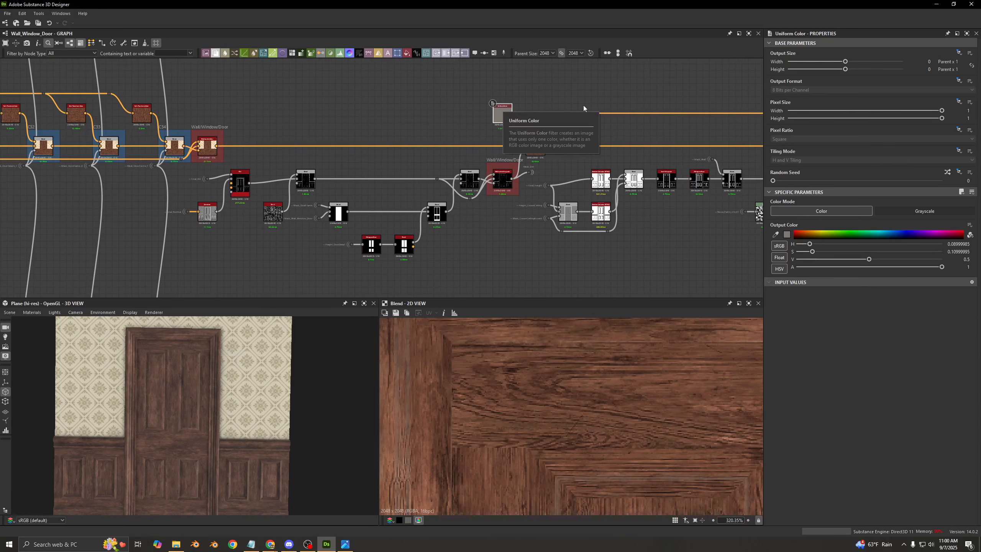
- Select the occlusion-masked color Blend and review the node chain that builds its opacity mask
middle_click_drag(586, 155, 328, 133)
scroll(328, 133, "down", 2)
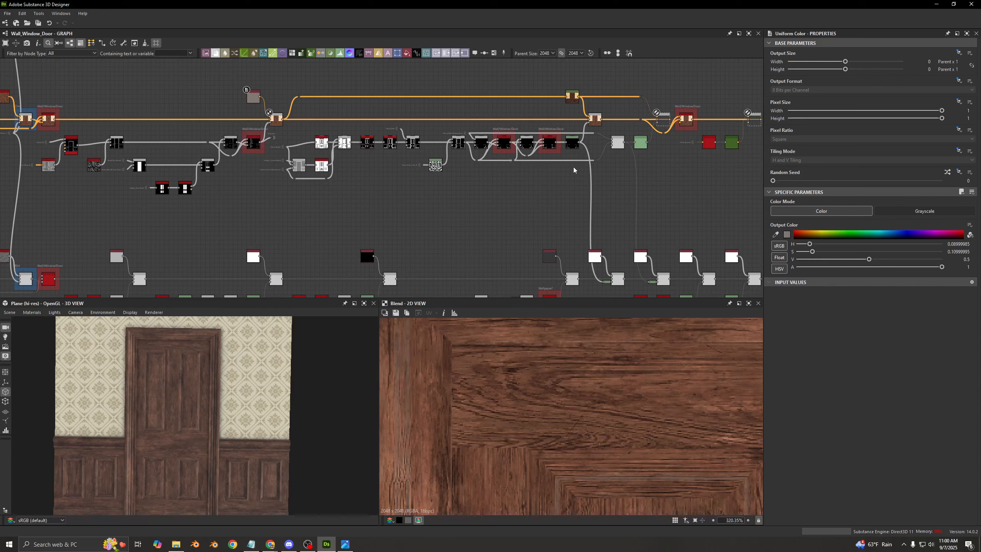
left_click(594, 119)
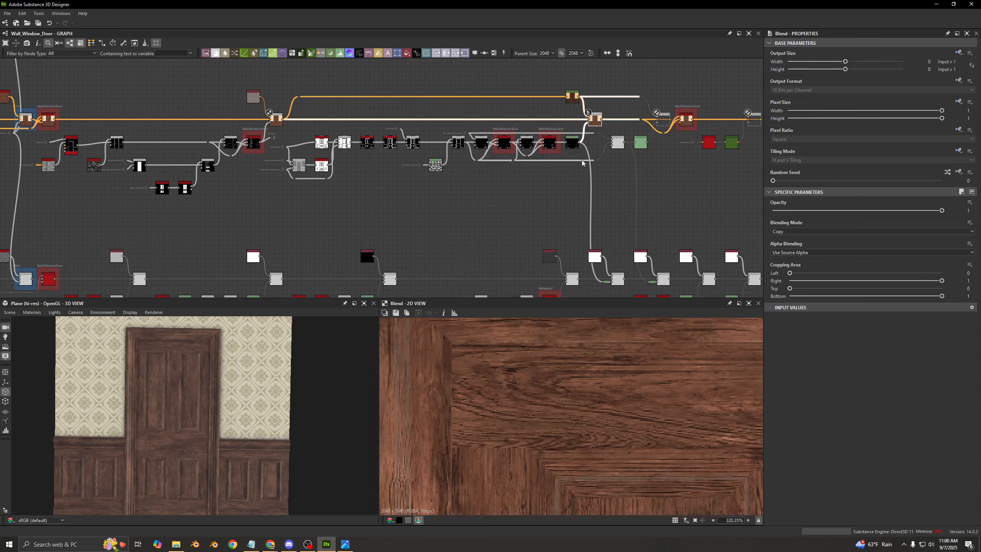
scroll(587, 152, "up", 2)
middle_click_drag(352, 81, 385, 118)
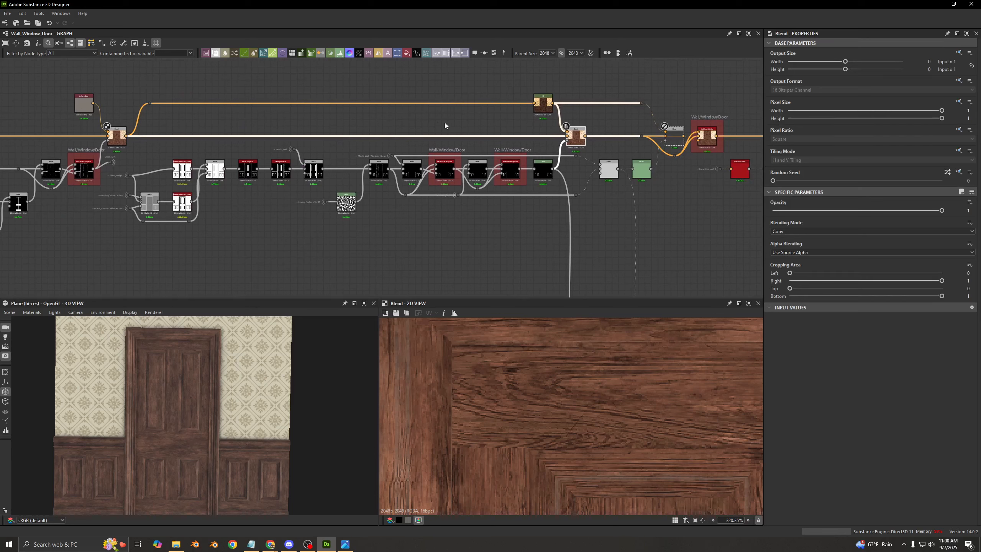
middle_click_drag(241, 133, 326, 117)
scroll(236, 174, "up", 3)
middle_click_drag(634, 82, 214, 131)
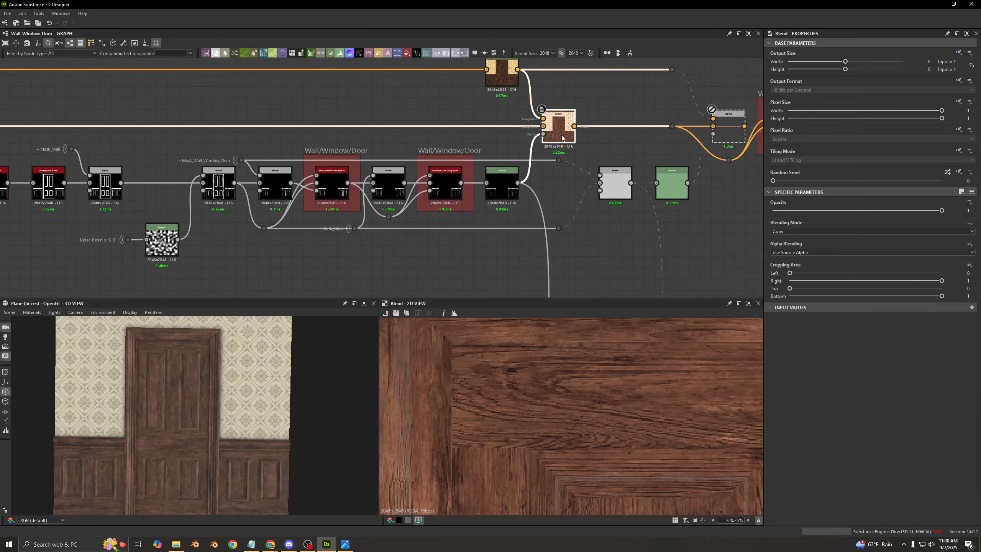
- Toggle the occlusion-masked Blend off and on while examining the wood panels and trim up close in 2D
scroll(581, 417, "down", 5)
scroll(583, 420, "up", 4)
scroll(567, 418, "up", 5)
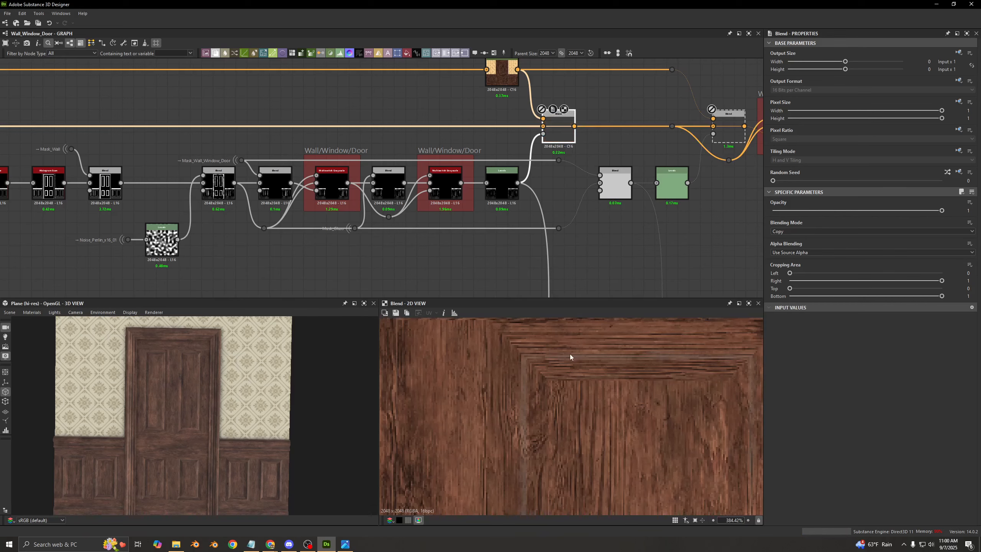
scroll(526, 412, "down", 7)
scroll(536, 405, "up", 6)
scroll(464, 403, "up", 3)
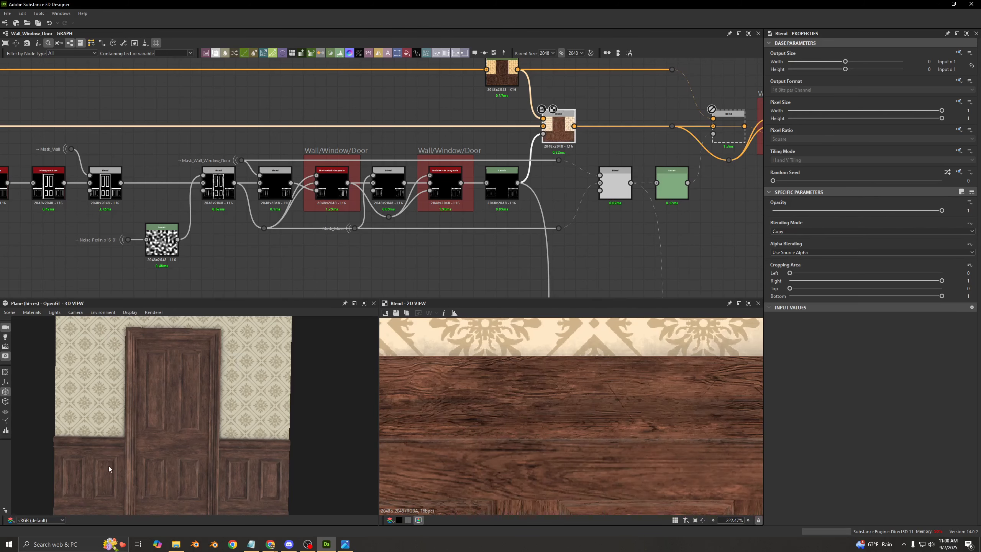
- Trace the opacity mask chain back to its start and inspect the Final_Height portal
scroll(524, 248, "down", 3)
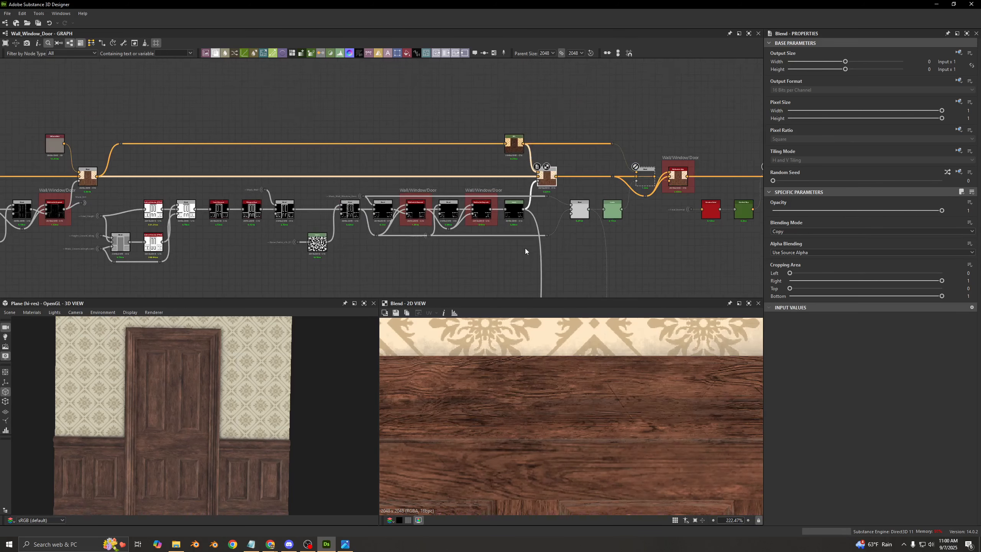
middle_click_drag(328, 246, 509, 214)
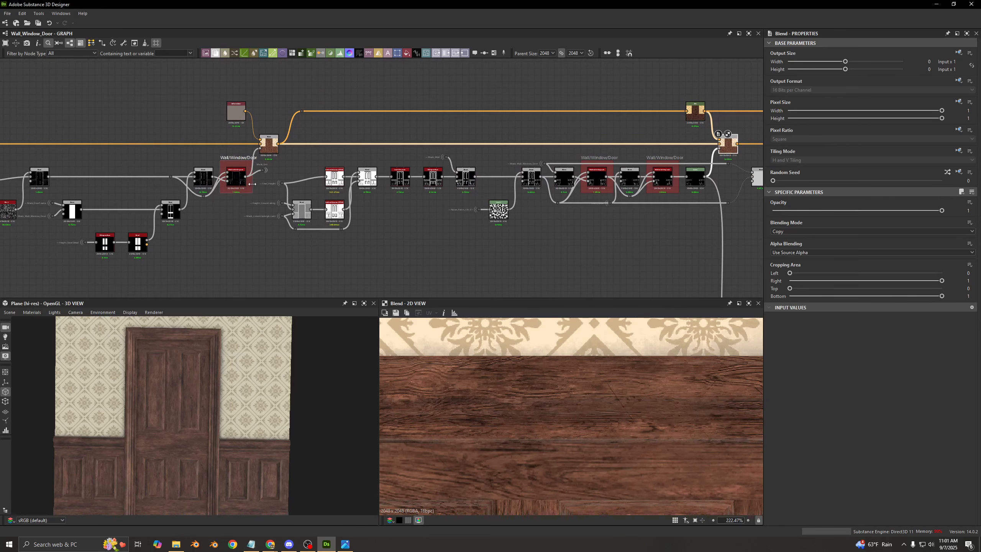
scroll(257, 186, "up", 5)
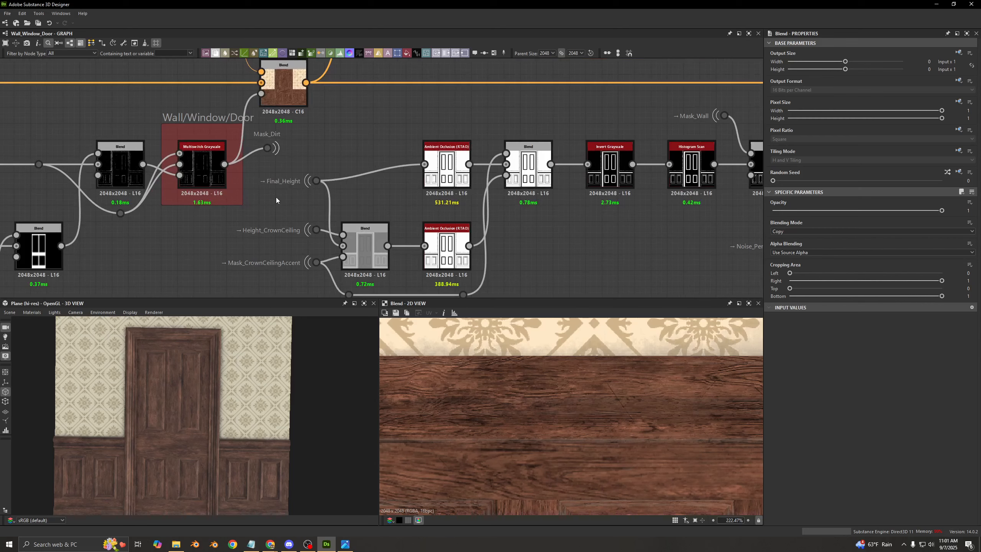
scroll(278, 197, "up", 1)
middle_click_drag(294, 193, 304, 188)
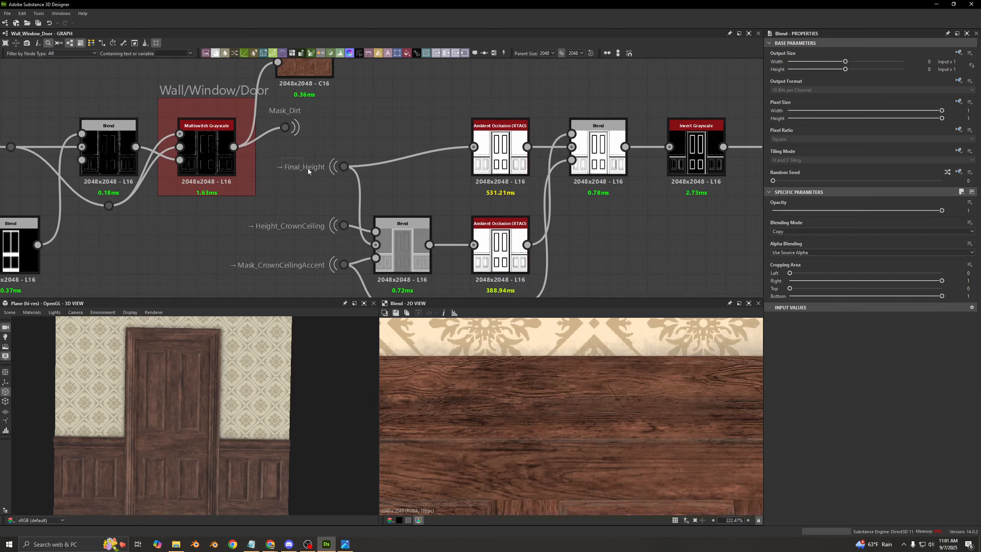
left_click_drag(308, 169, 359, 176)
left_click(361, 173)
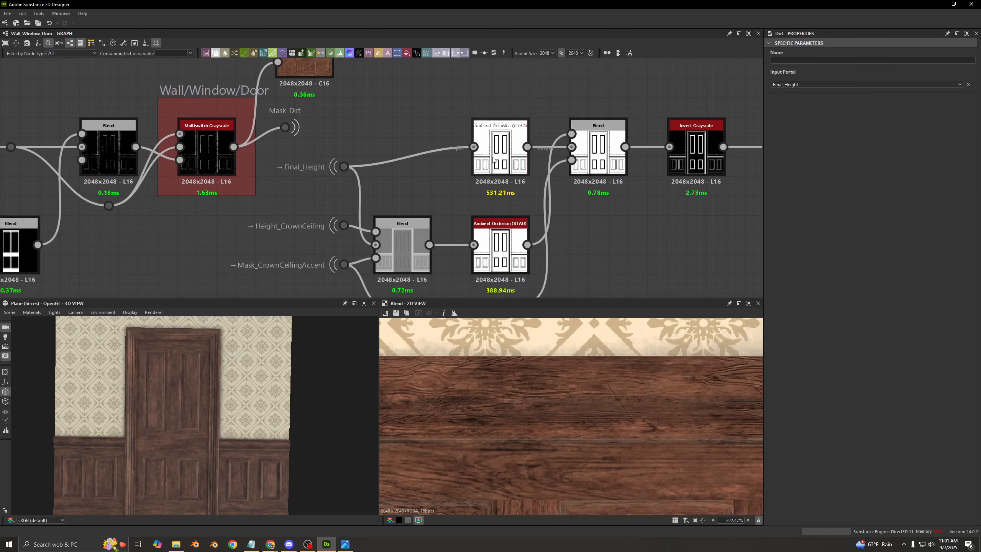
- Preview the Final_Height Ambient Occlusion, the Min (Darken) Blend after it, and the Blend combining the Height_CrownCeiling input
middle_click_drag(494, 159, 402, 164)
double_click(403, 165)
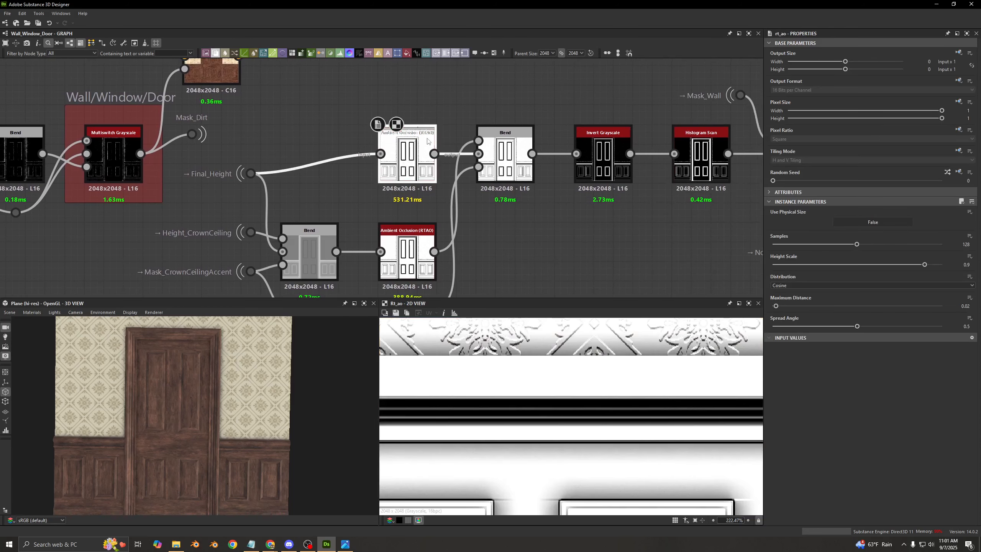
double_click(506, 167)
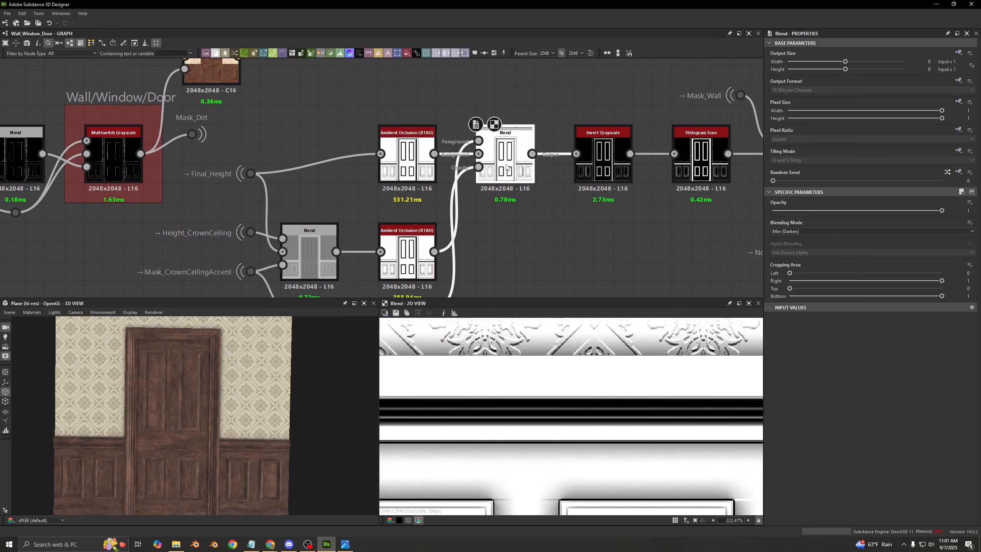
middle_click_drag(478, 229, 539, 170)
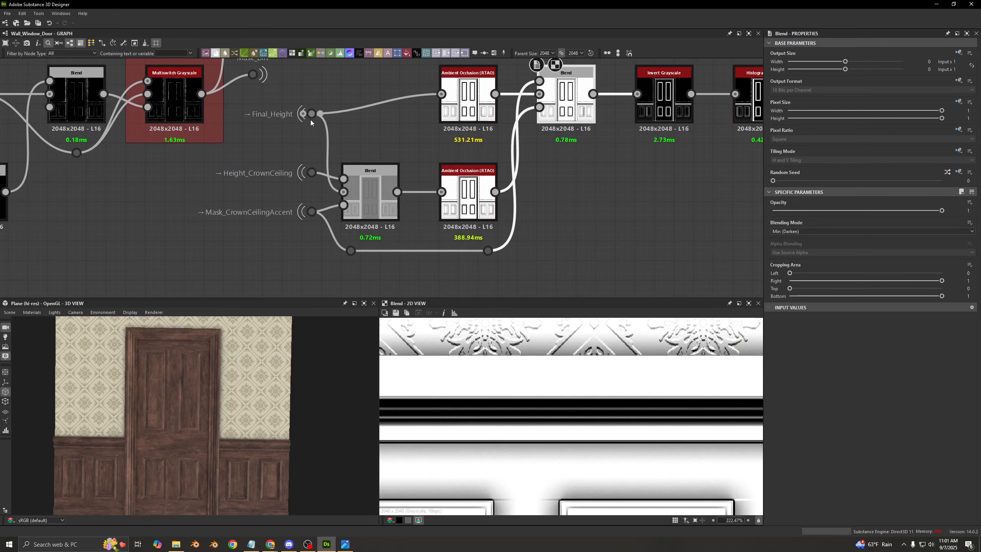
double_click(368, 188)
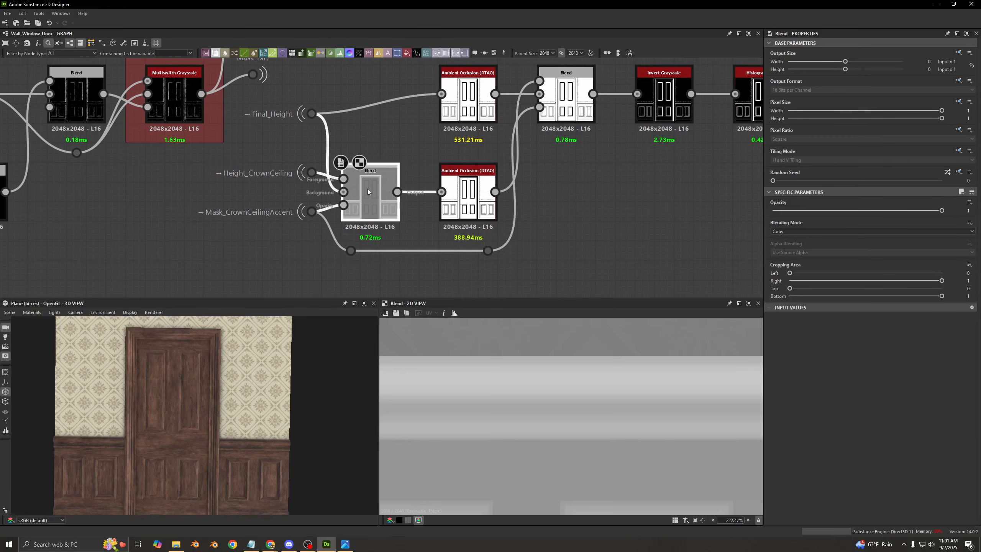
- Preview the Blend feeding the second Ambient Occlusion, along with its Height_CrownCeiling foreground and Mask_CrownCeilingAccent opacity inputs
left_click(259, 187)
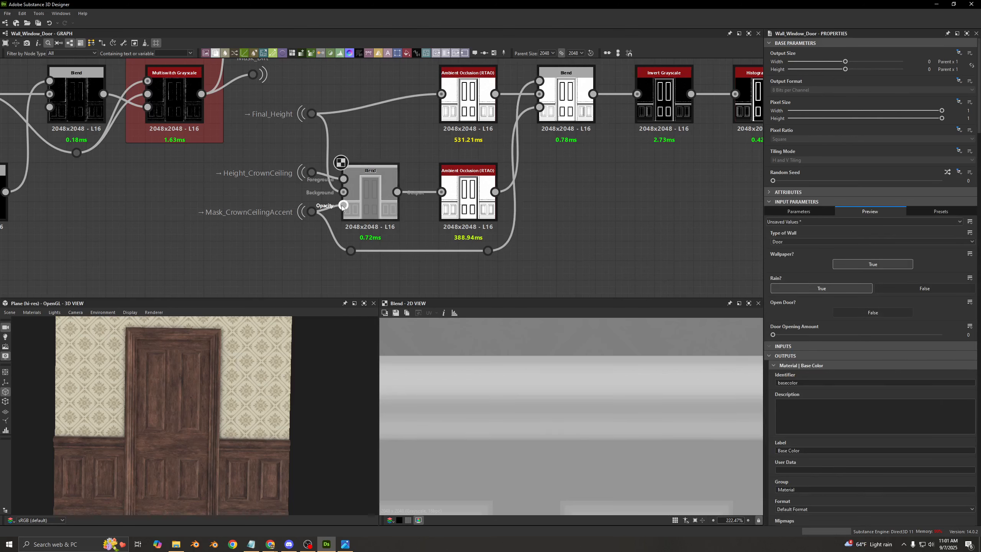
left_click(366, 216)
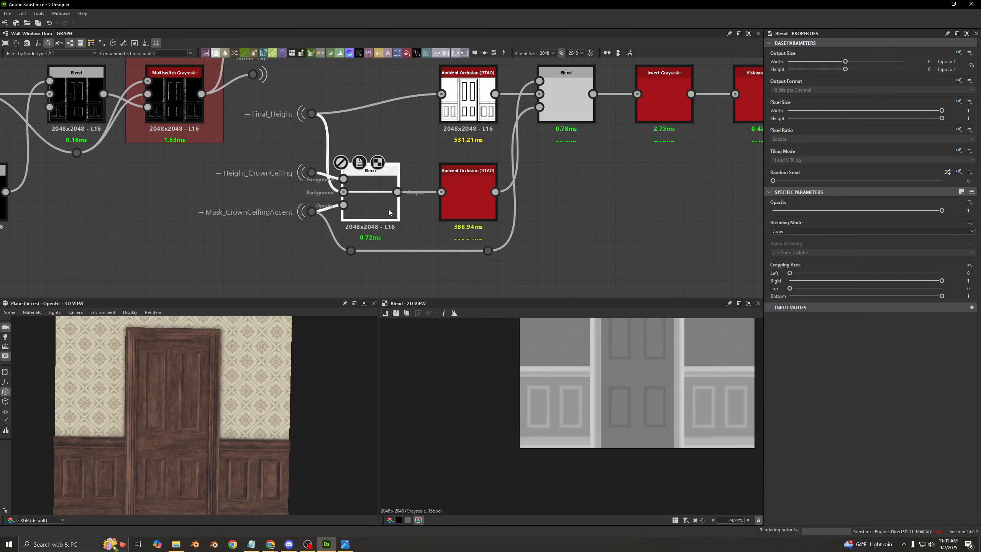
middle_click_drag(574, 367, 543, 434)
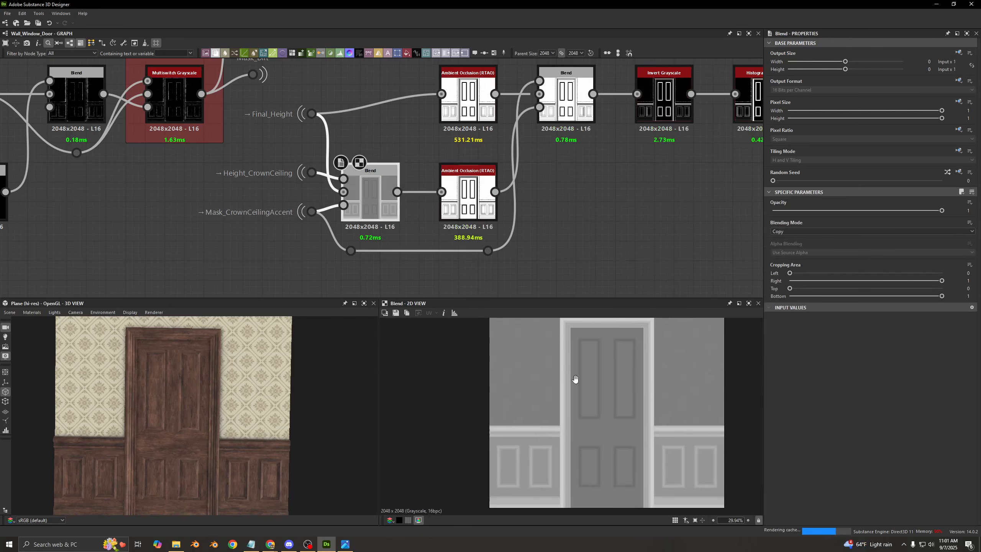
middle_click_drag(576, 379, 549, 395)
key("f")
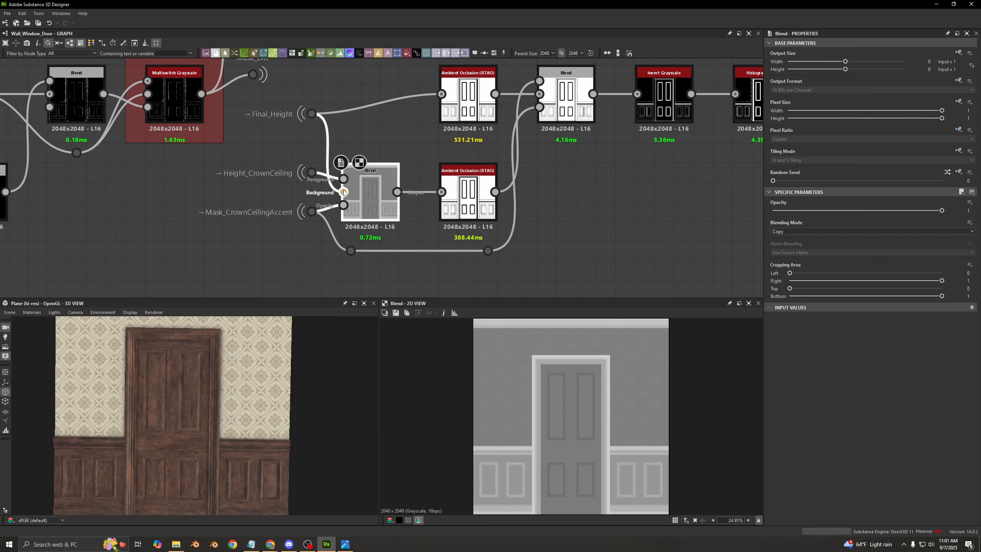
double_click(343, 179)
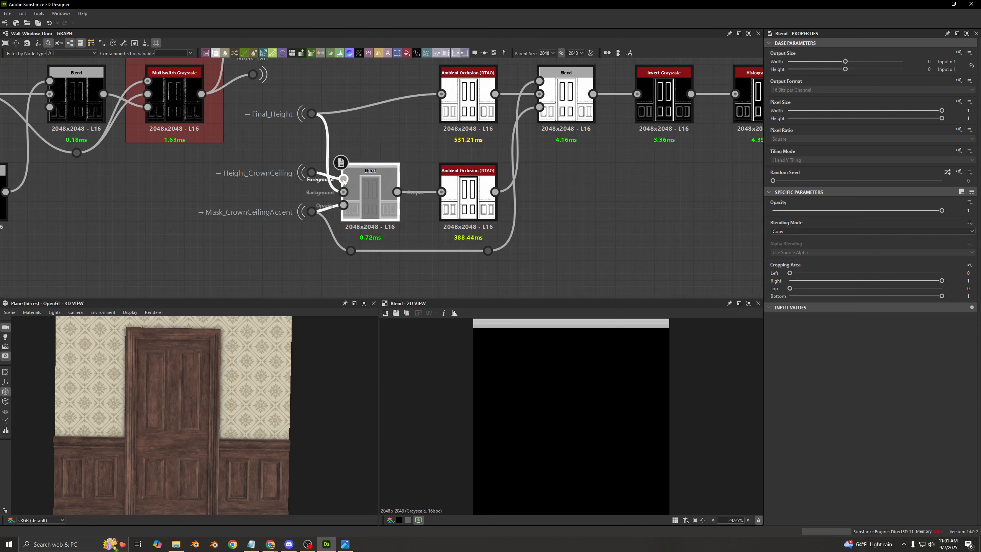
double_click(346, 217)
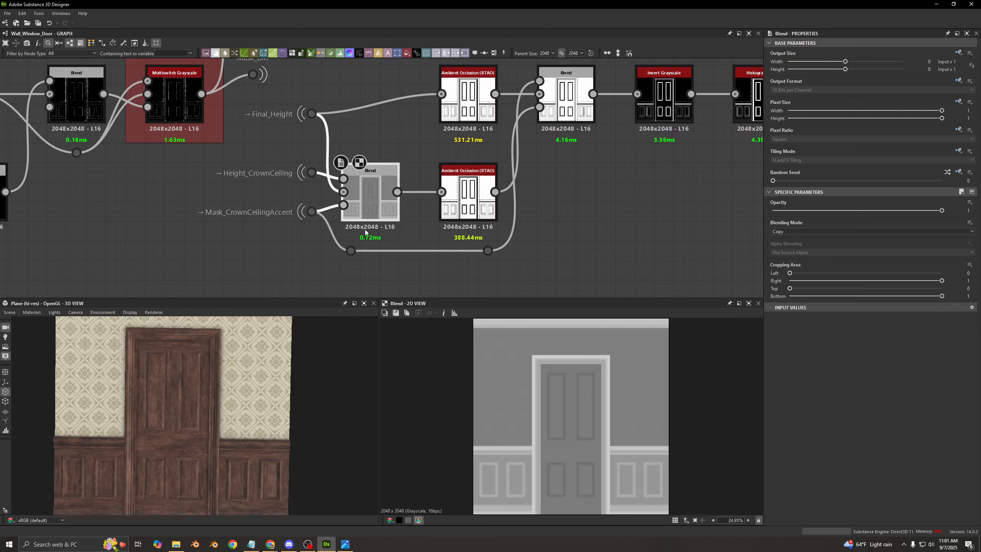
double_click(344, 205)
double_click(349, 214)
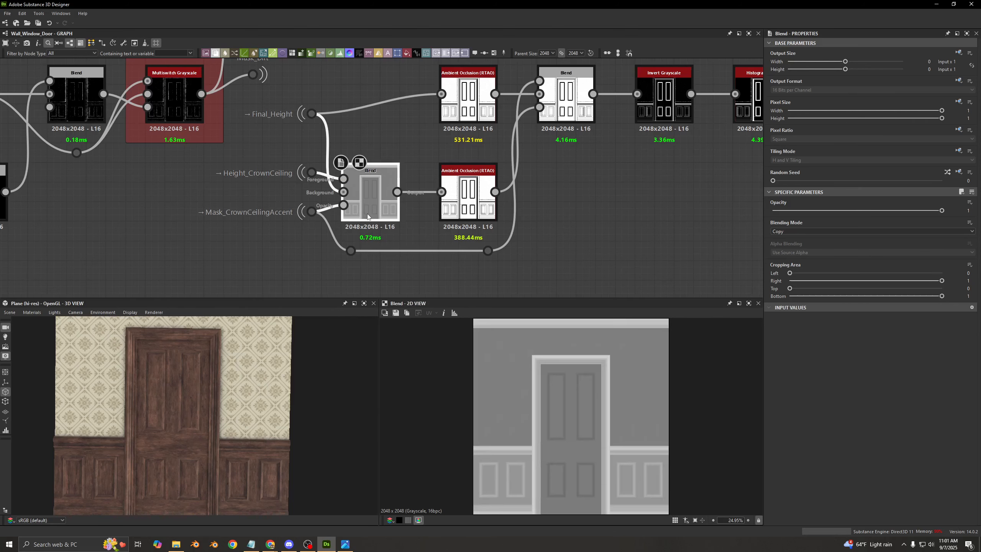
- Set the graph's Type of Wall parameter to Window
middle_click_drag(186, 367, 189, 408)
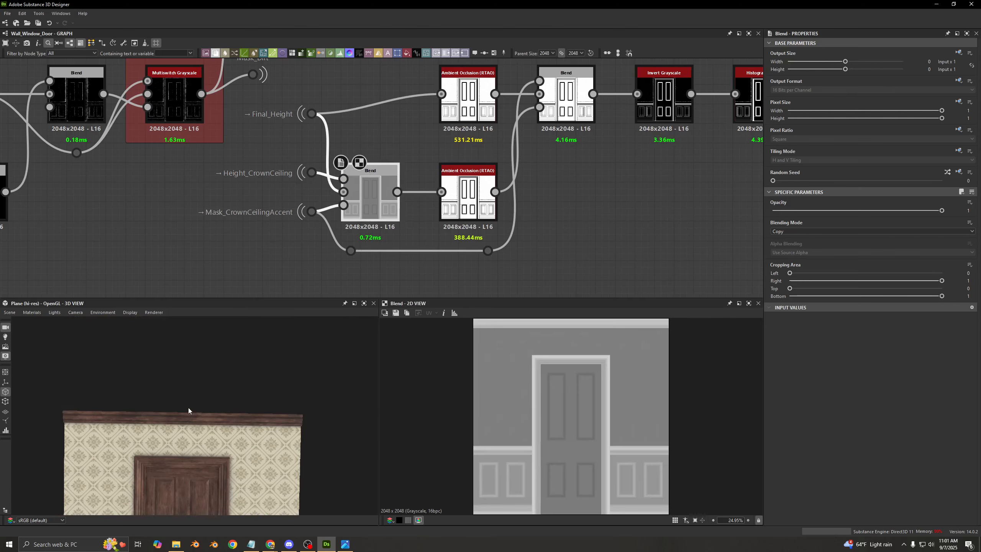
left_click(262, 239)
middle_click_drag(607, 213, 507, 195)
scroll(309, 218, "down", 4)
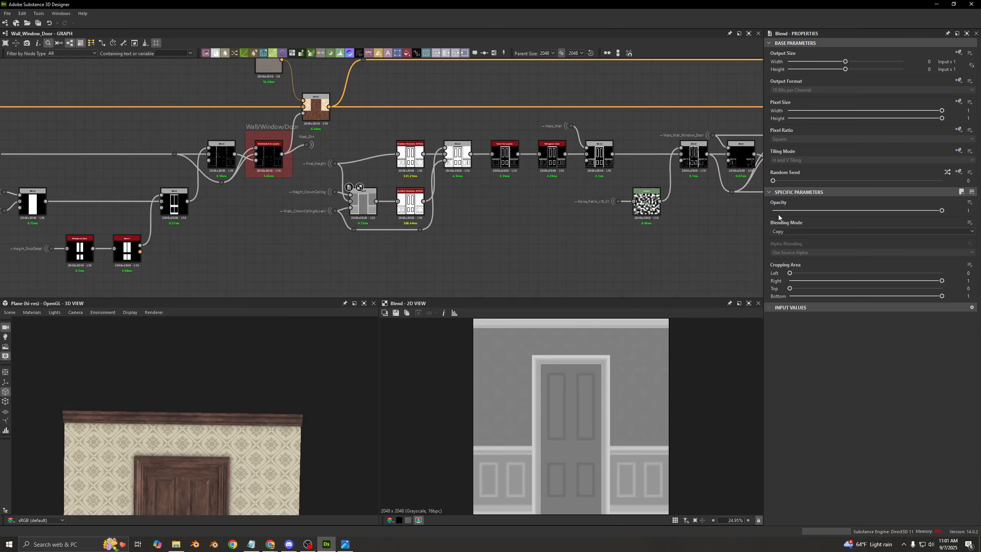
left_click(783, 242)
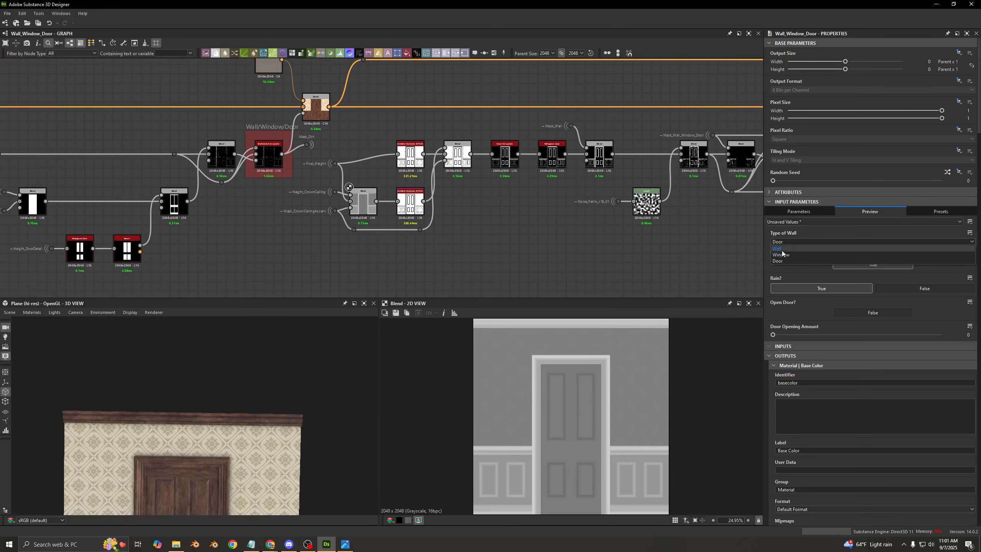
left_click(779, 256)
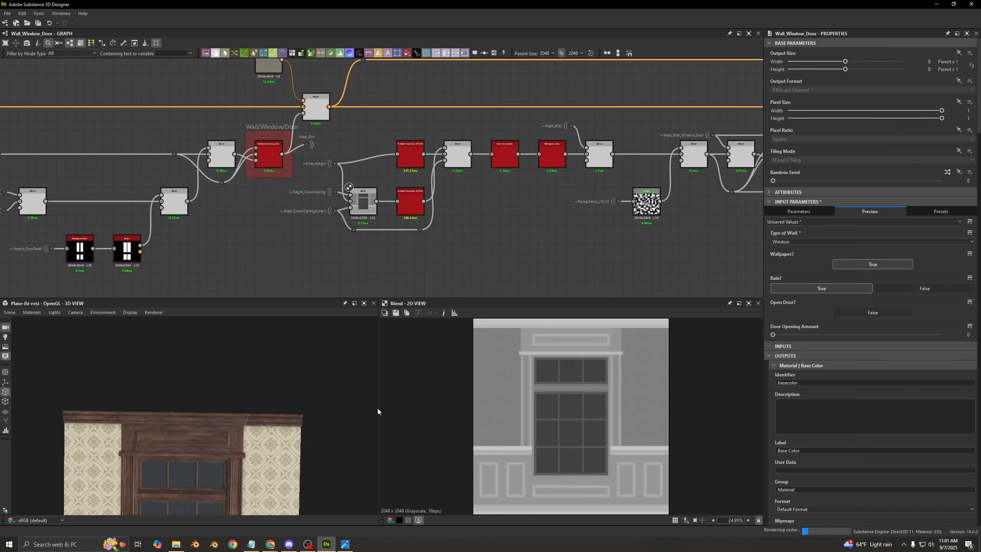
scroll(109, 415, "up", 5)
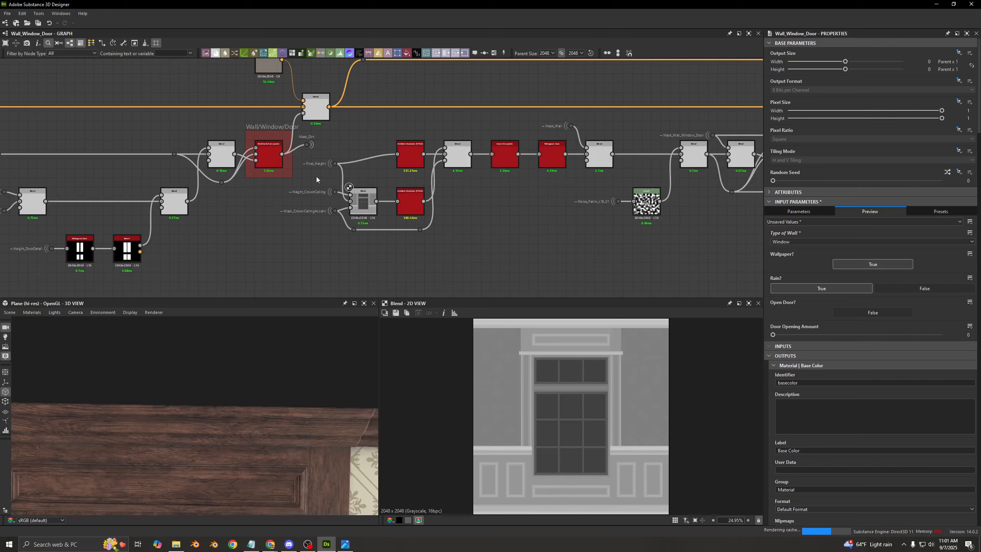
- Preview the Final_Height Ambient Occlusion and the crown ceiling Blend's Ambient Occlusion for the window wall, ending on the Final_Height one
scroll(309, 204, "up", 3)
double_click(509, 133)
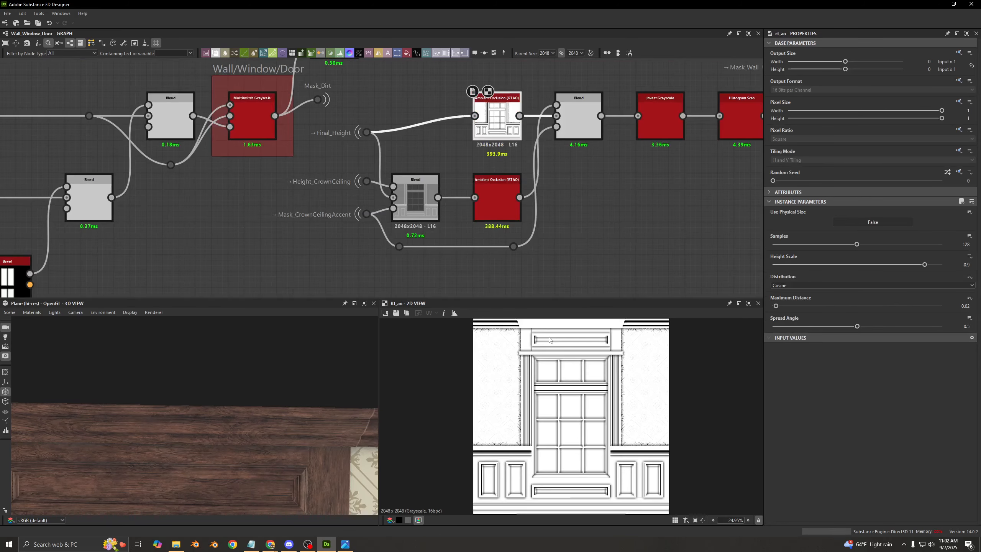
double_click(486, 206)
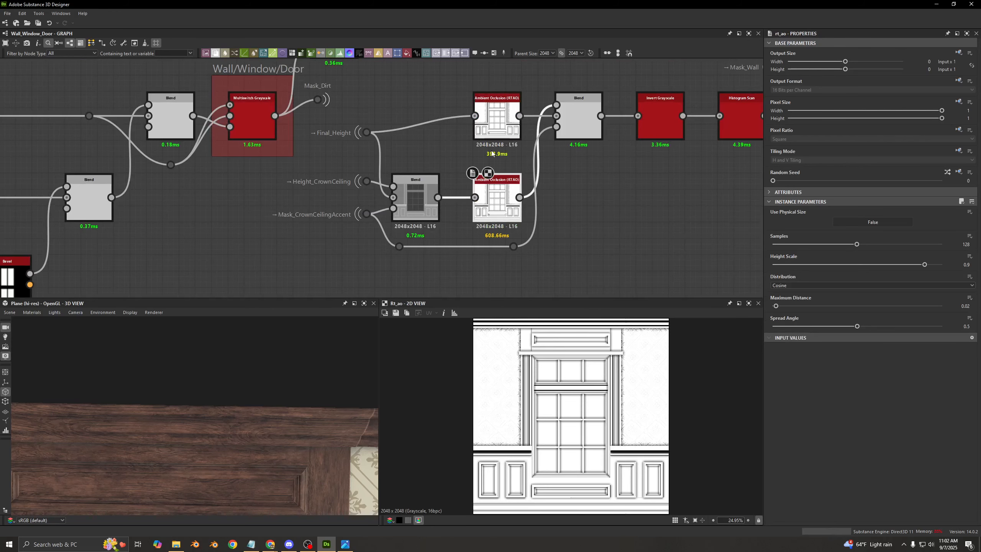
double_click(496, 124)
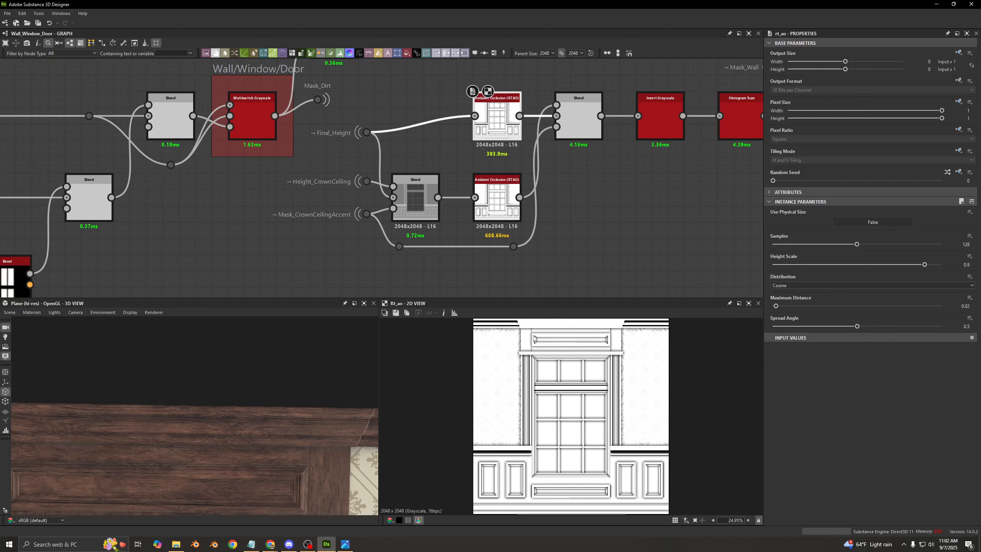
scroll(540, 348, "up", 4)
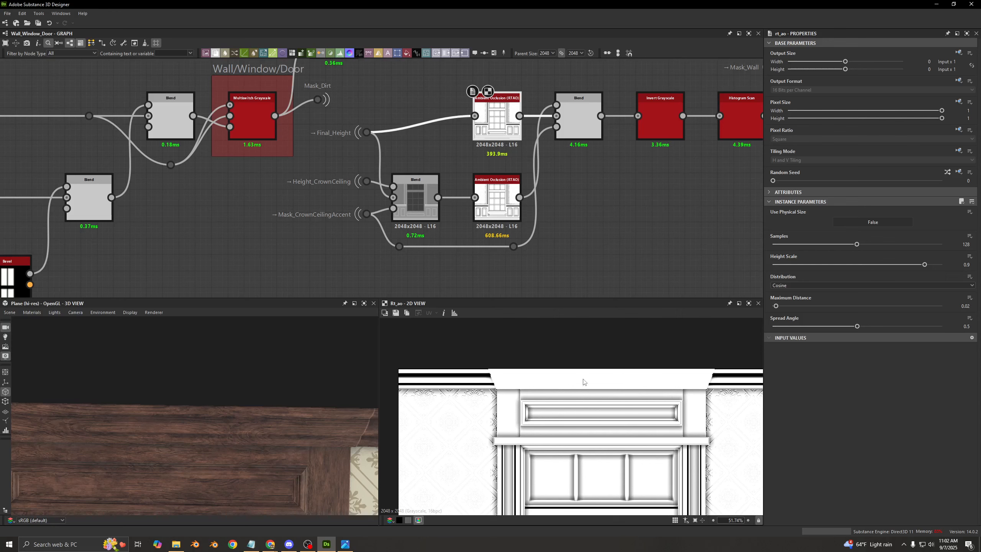
- Examine the crown molding around the window accent in 3D and its edge in the Final_Height Ambient Occlusion
left_click_drag(301, 441, 188, 393)
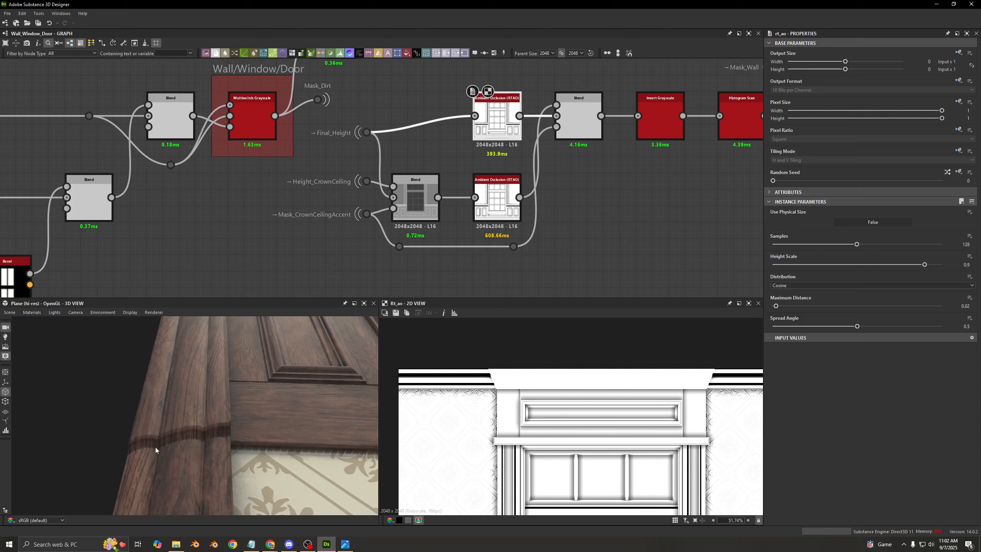
left_click_drag(155, 447, 211, 414)
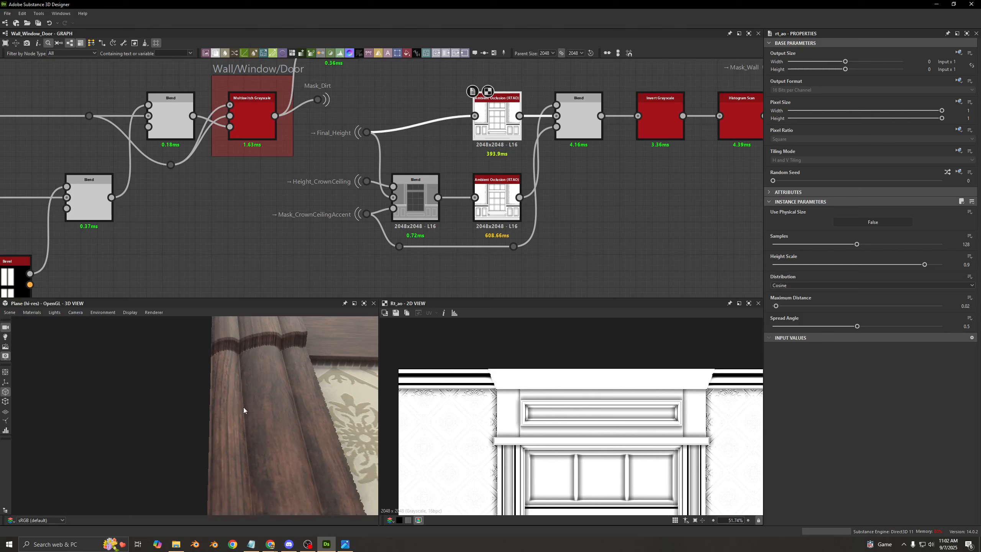
left_click_drag(259, 396, 261, 380)
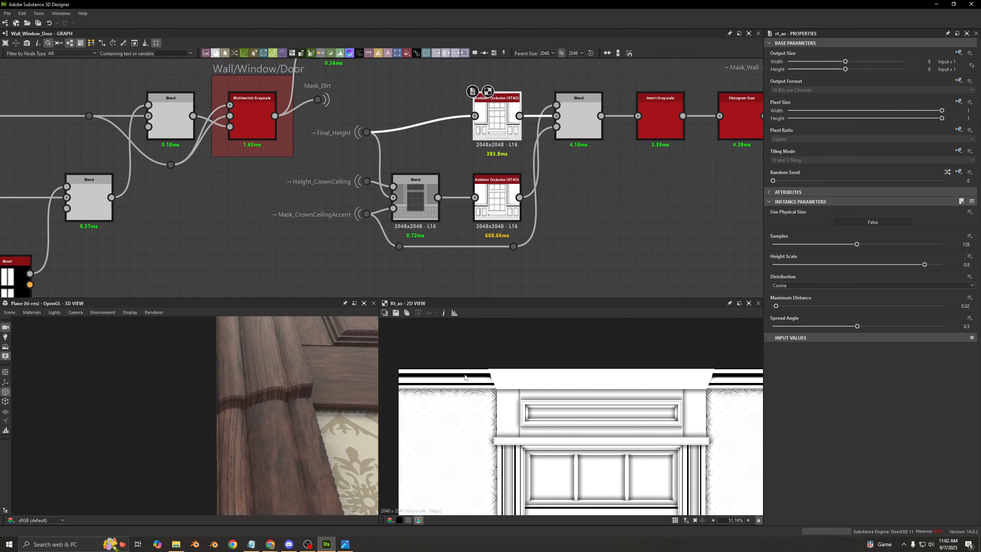
scroll(527, 382, "up", 4)
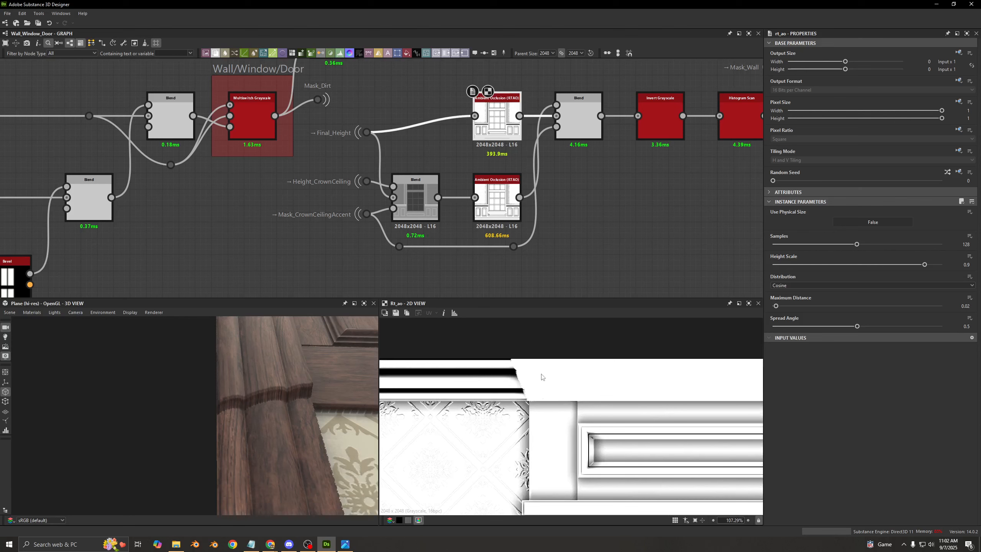
scroll(540, 378, "up", 9)
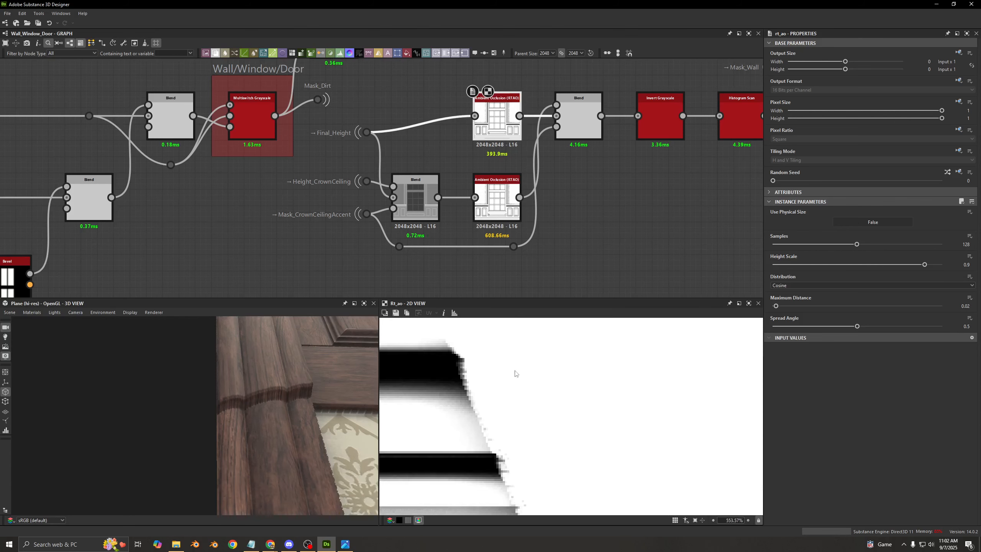
scroll(656, 358, "down", 3)
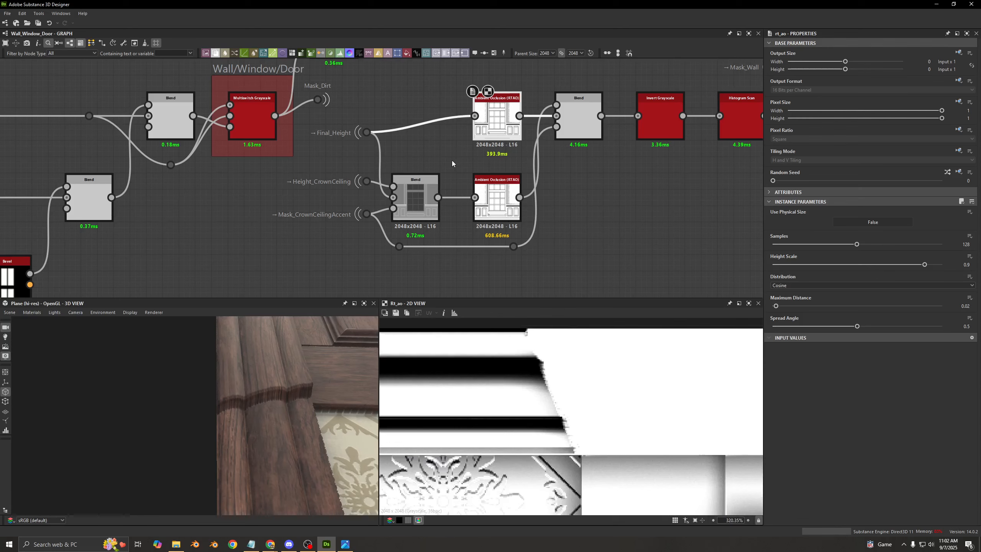
- Switch the 2D preview between the two Ambient Occlusion nodes to compare the crown molding above the window
double_click(497, 203)
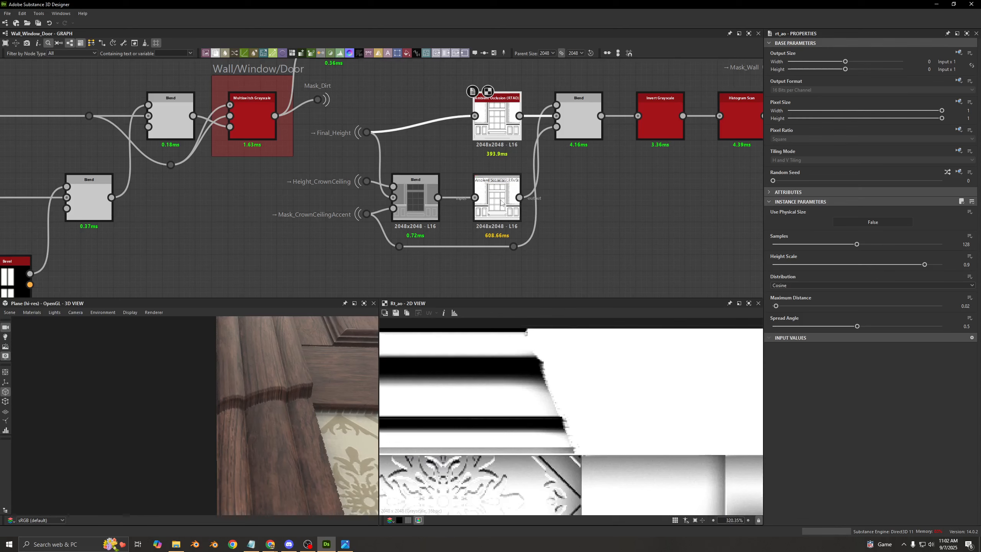
scroll(626, 404, "down", 10)
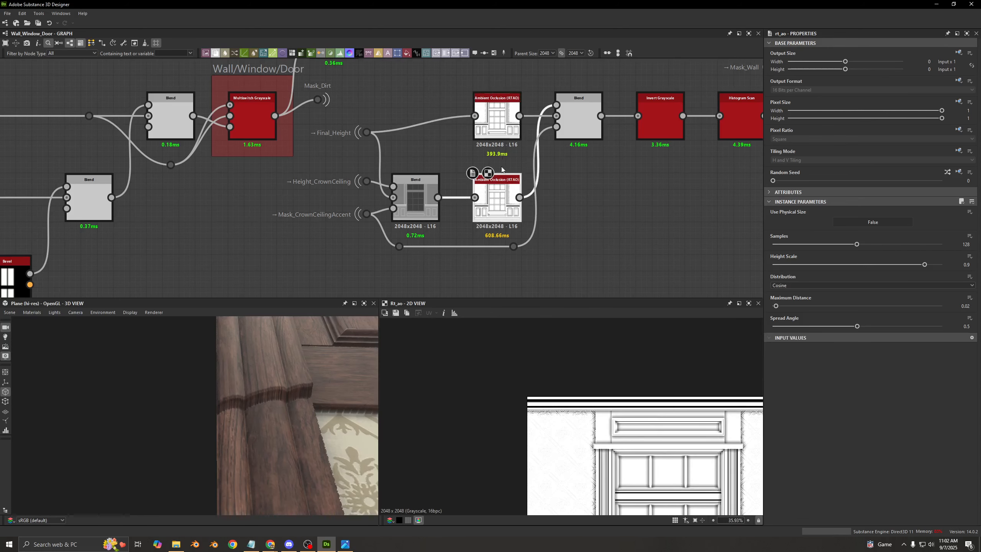
double_click(504, 128)
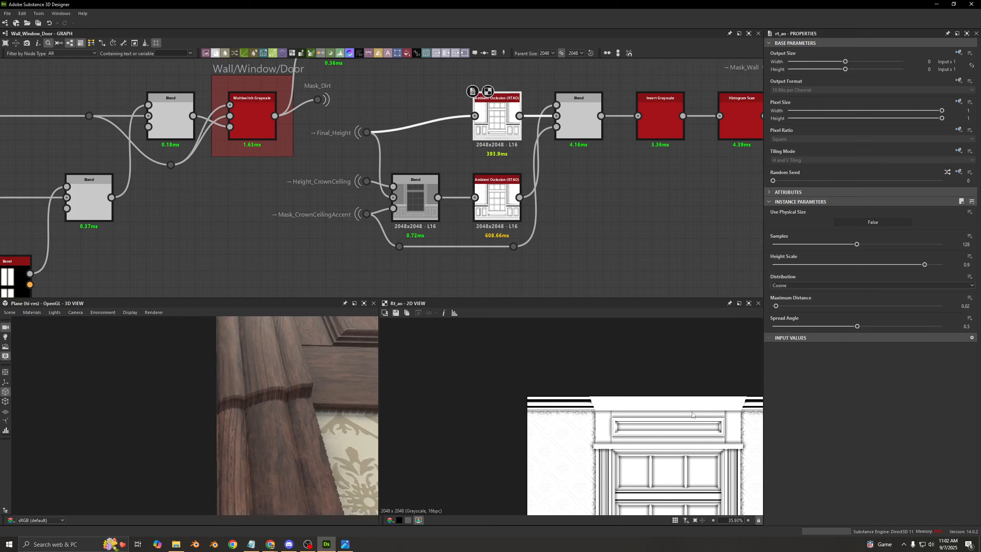
middle_click_drag(647, 404, 538, 389)
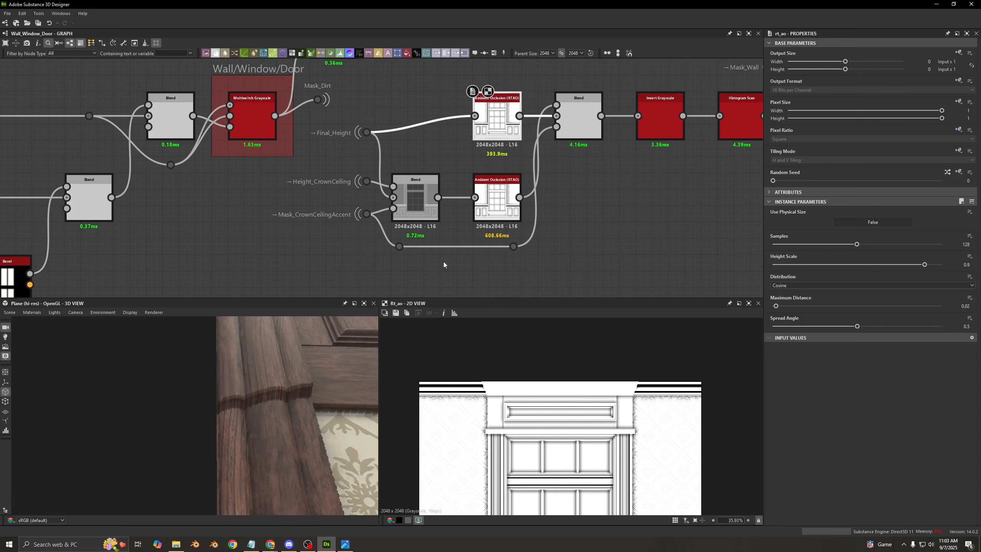
- Preview the Height_CrownCeiling and Mask_CrownCeilingAccent portals in 2D and examine the crown strip and accent shape
scroll(373, 185, "up", 2)
double_click(371, 184)
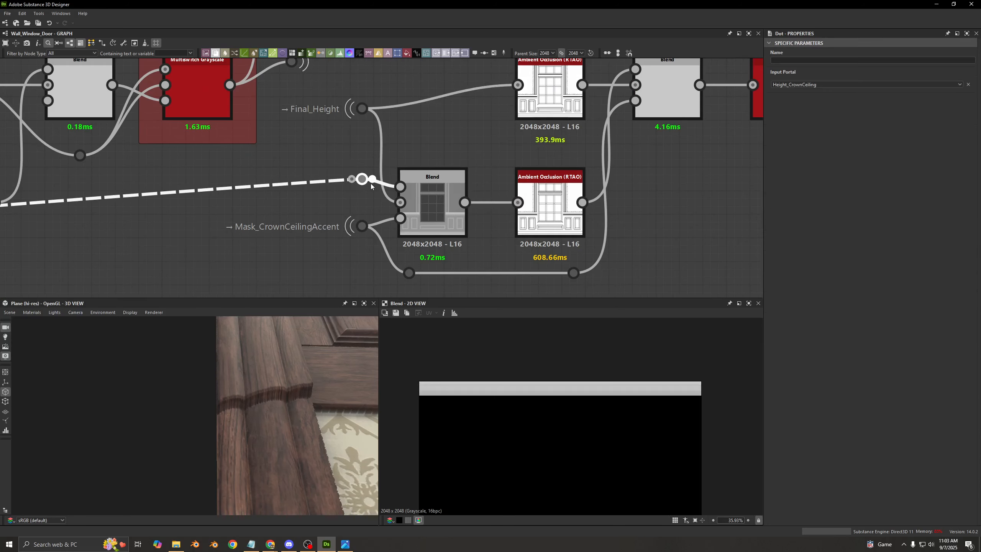
scroll(498, 373, "up", 5)
left_click(296, 202)
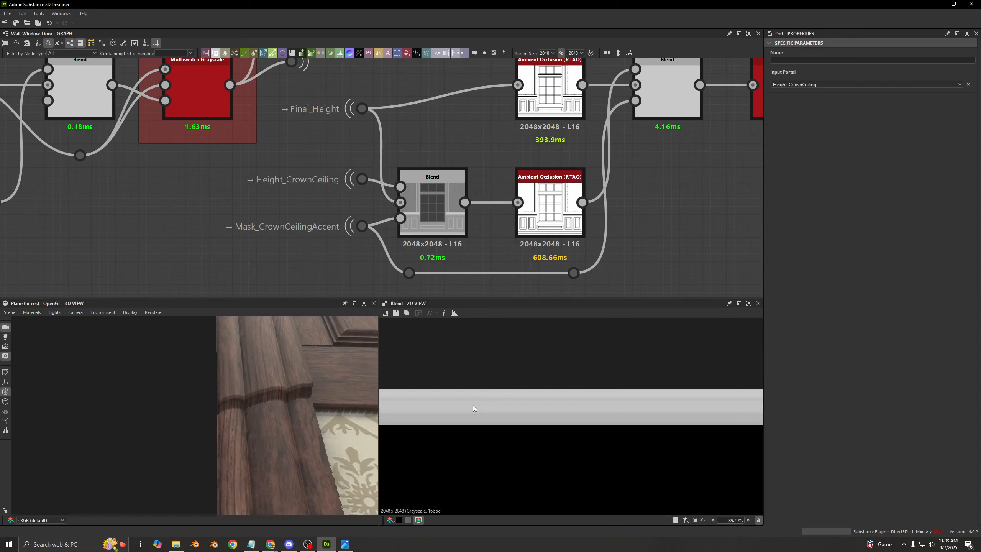
middle_click_drag(529, 402, 520, 381)
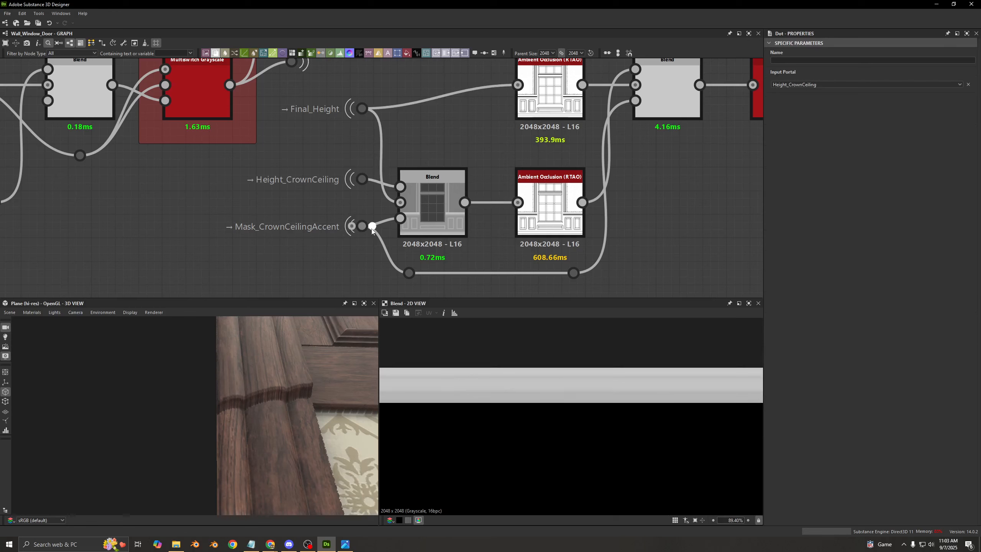
double_click(371, 227)
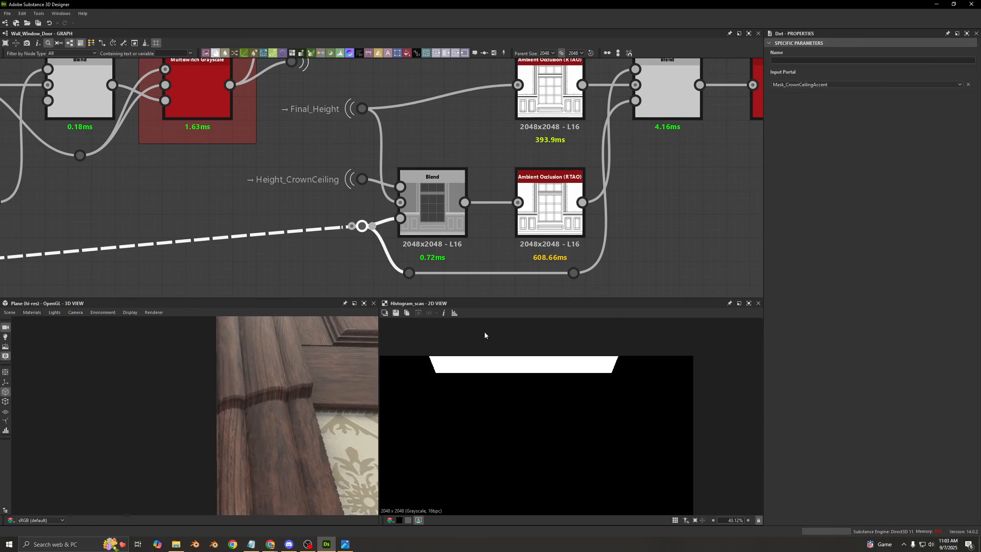
middle_click_drag(433, 355, 463, 365)
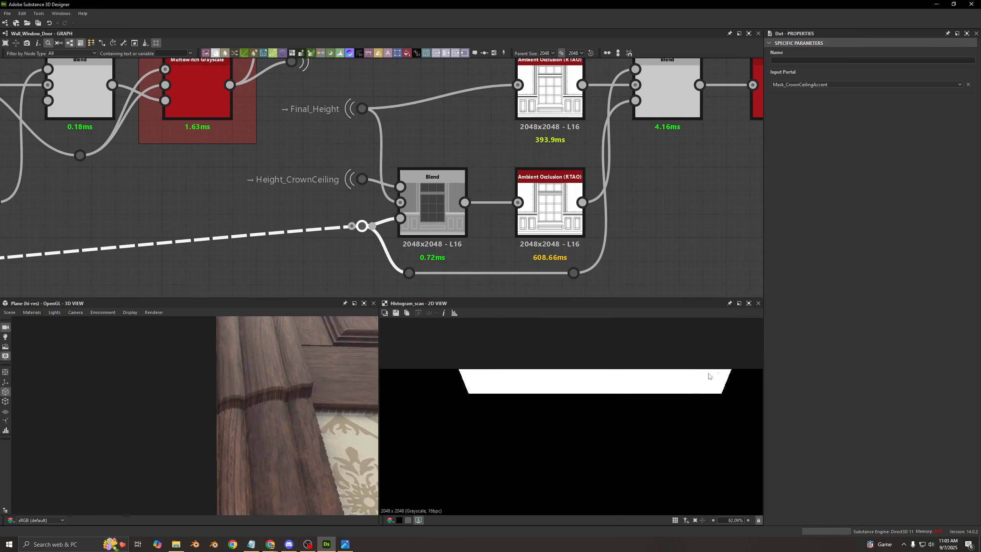
- Preview the combined crown ceiling height Blend, its Ambient Occlusion, and the Final_Height Ambient Occlusion in turn
double_click(421, 199)
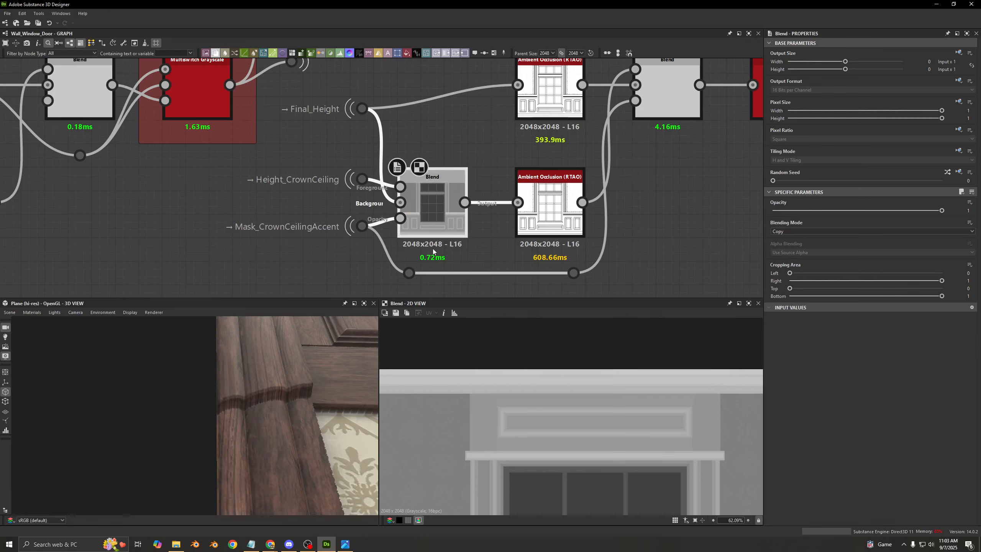
scroll(586, 405, "down", 2)
scroll(586, 404, "down", 2)
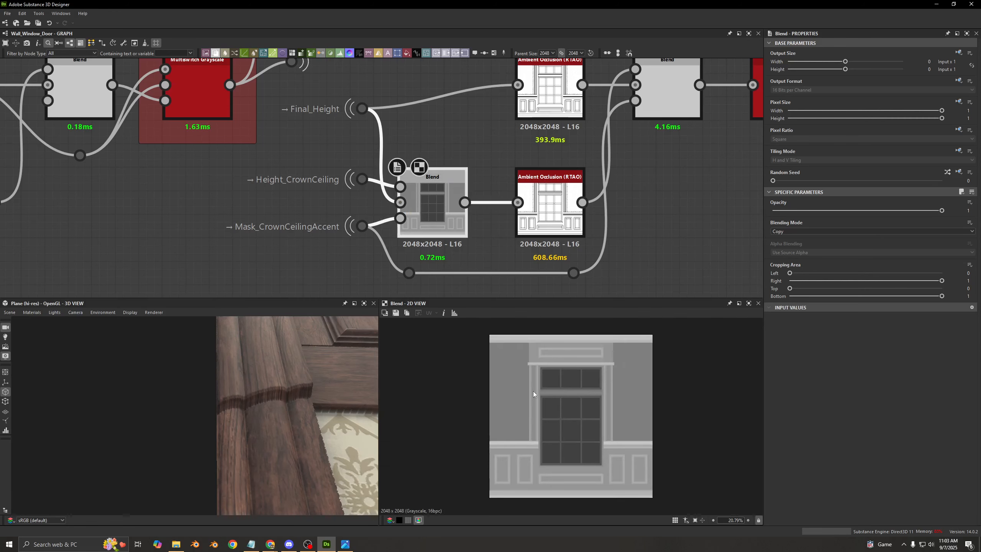
double_click(546, 211)
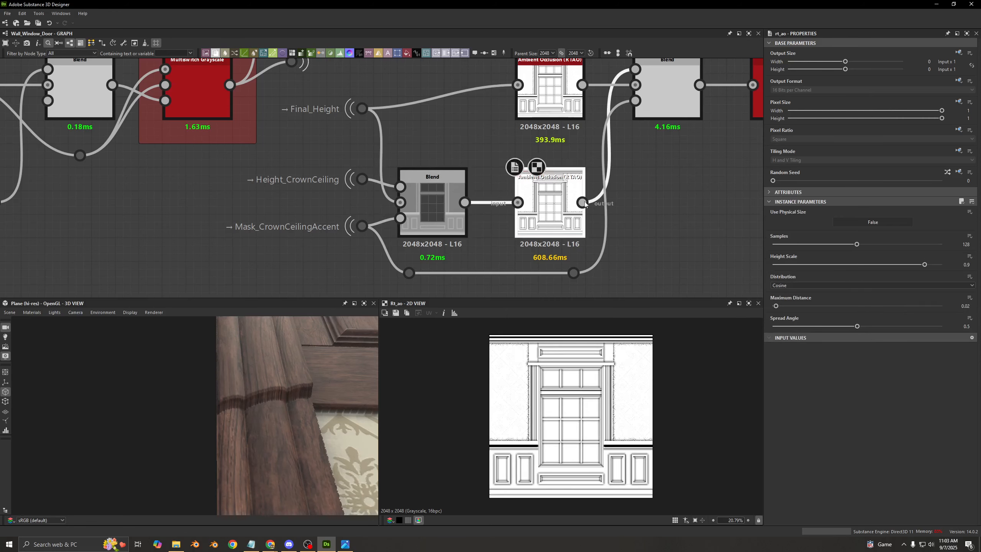
double_click(556, 112)
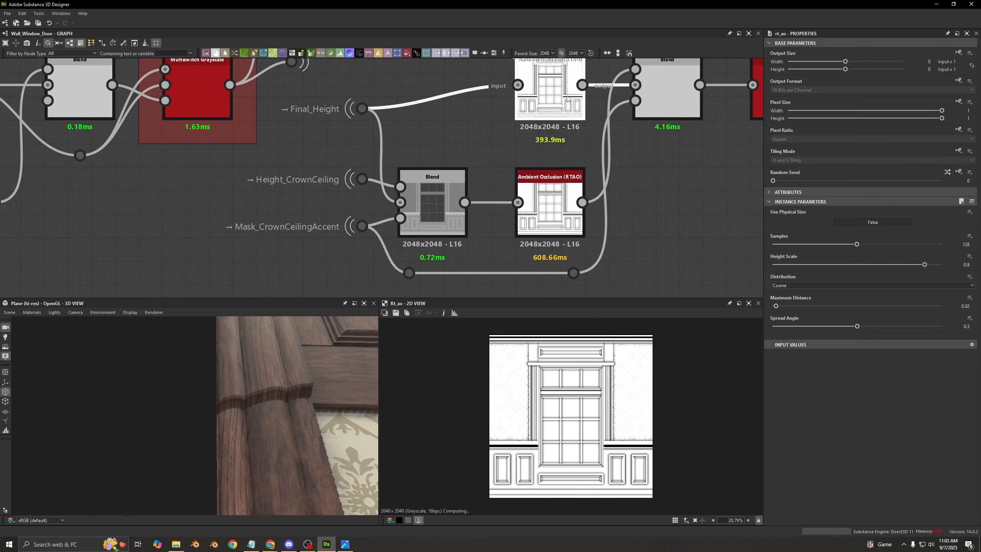
- Preview the combined crown ceiling height Blend up close, check its Final_Height portal, and preview its Ambient Occlusion
double_click(437, 196)
scroll(521, 335, "up", 8)
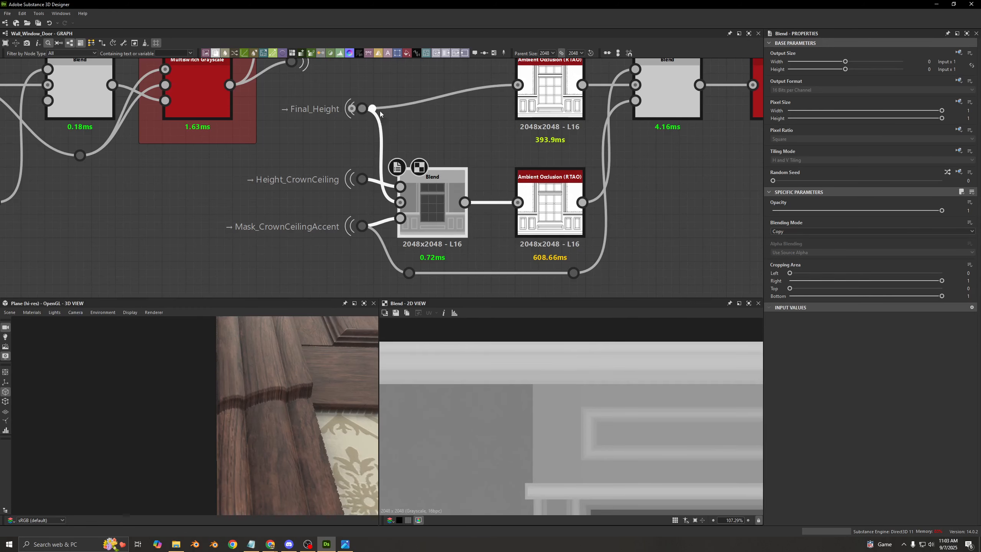
left_click(380, 113)
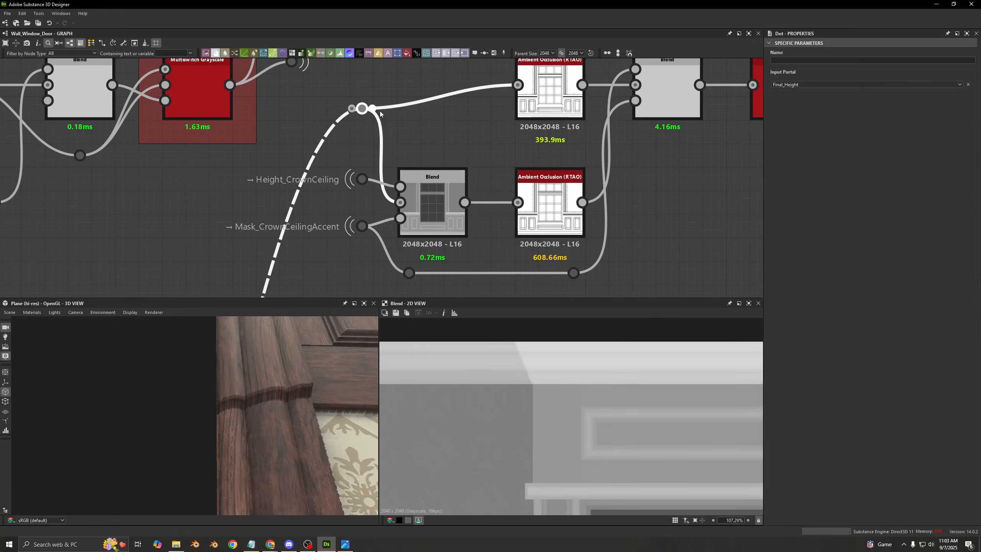
double_click(534, 235)
middle_click_drag(547, 195, 377, 217)
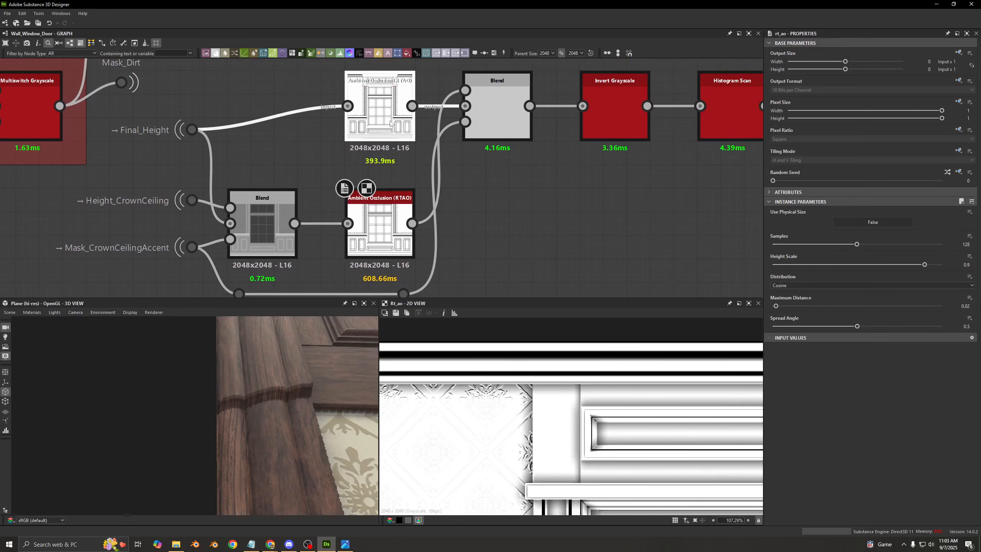
- Preview the Min (Darken) Blend and the Mask_CrownCeilingAccent portal, and examine the diagonal crown molding seam up close
double_click(497, 112)
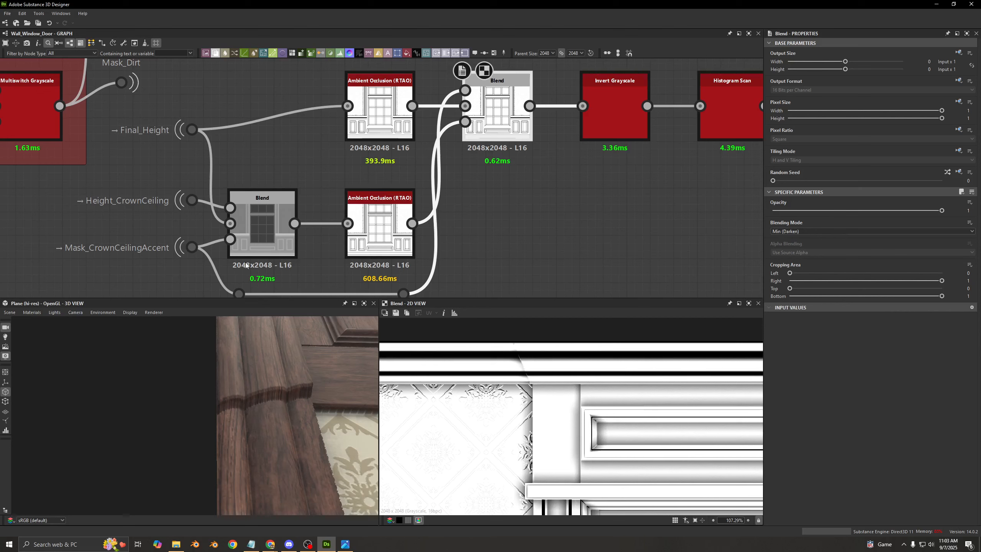
double_click(193, 248)
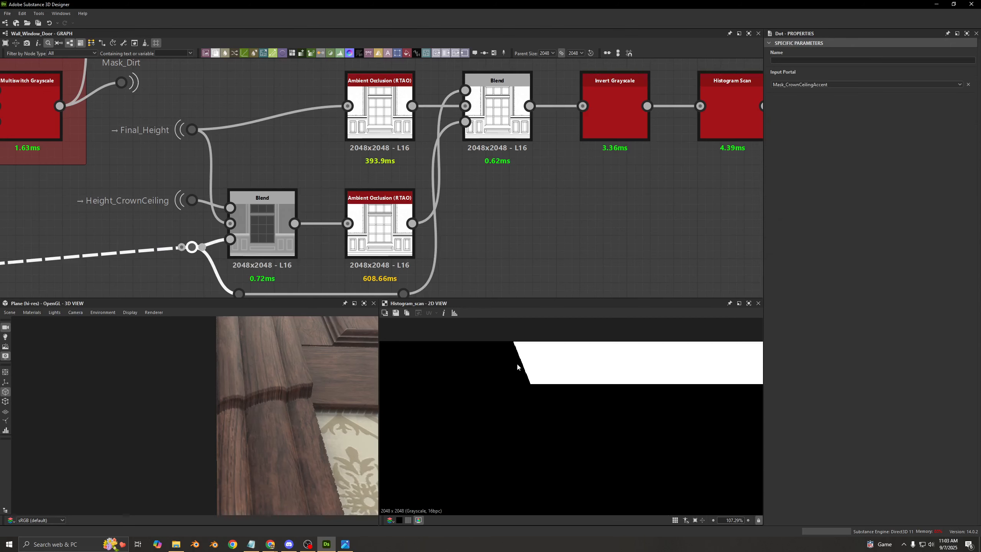
double_click(503, 118)
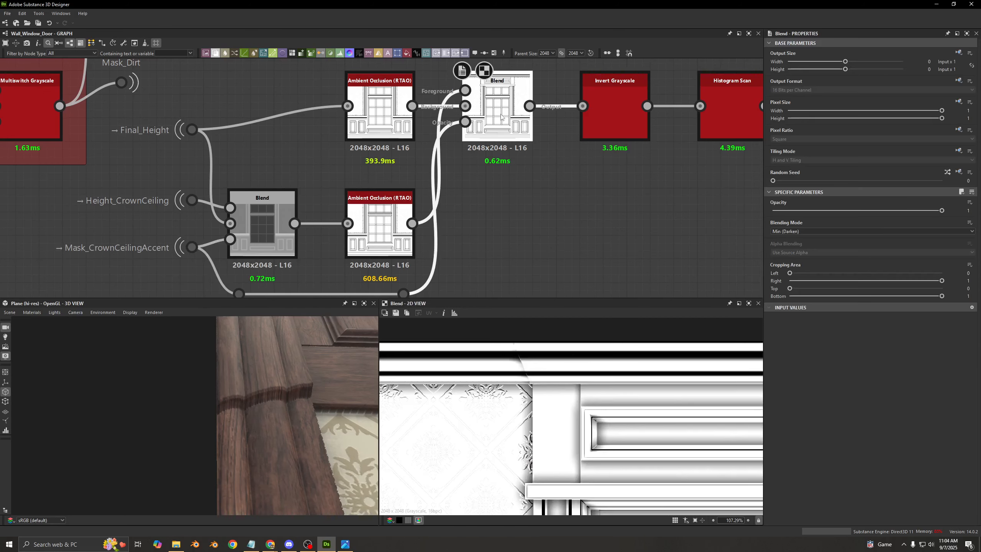
scroll(575, 419, "up", 10)
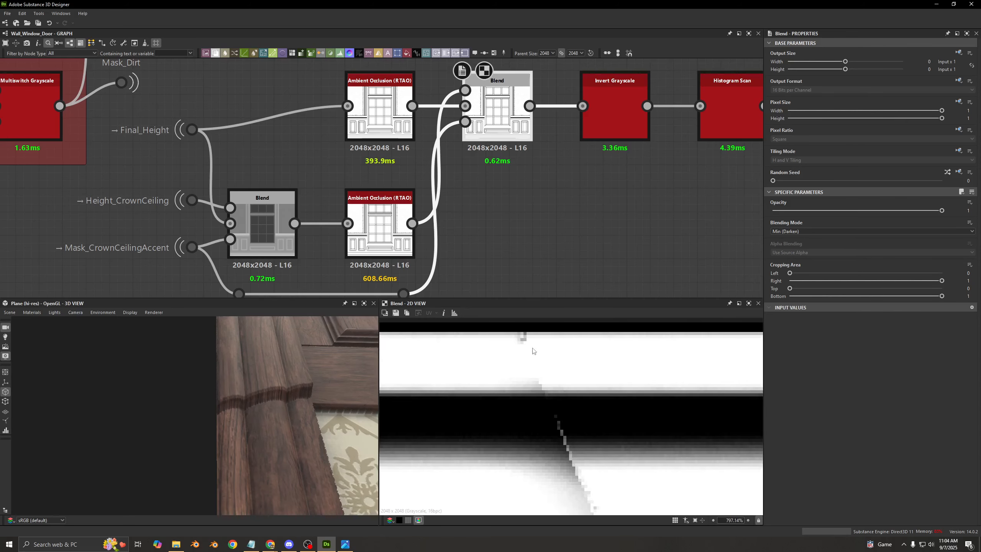
scroll(533, 350, "down", 7)
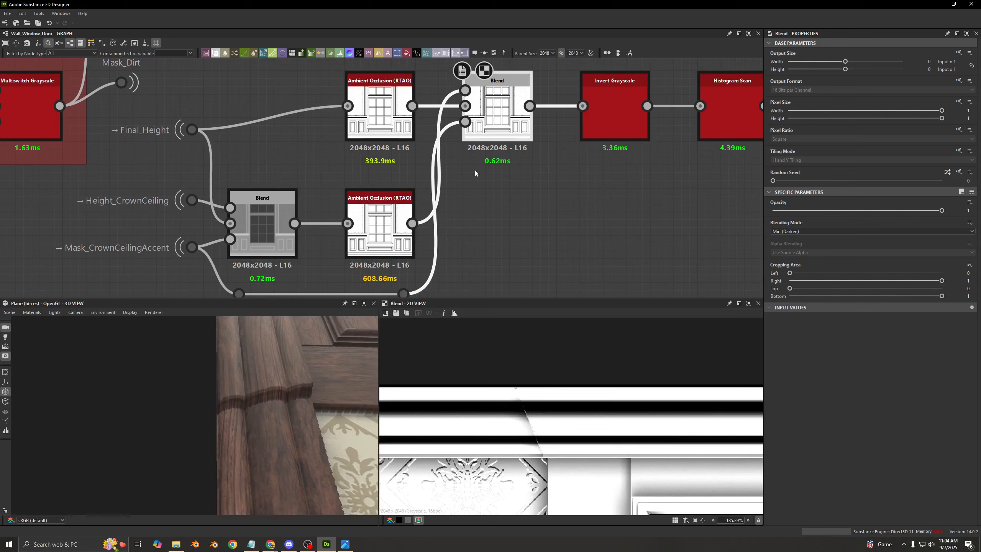
scroll(541, 193, "down", 5)
scroll(537, 136, "up", 4)
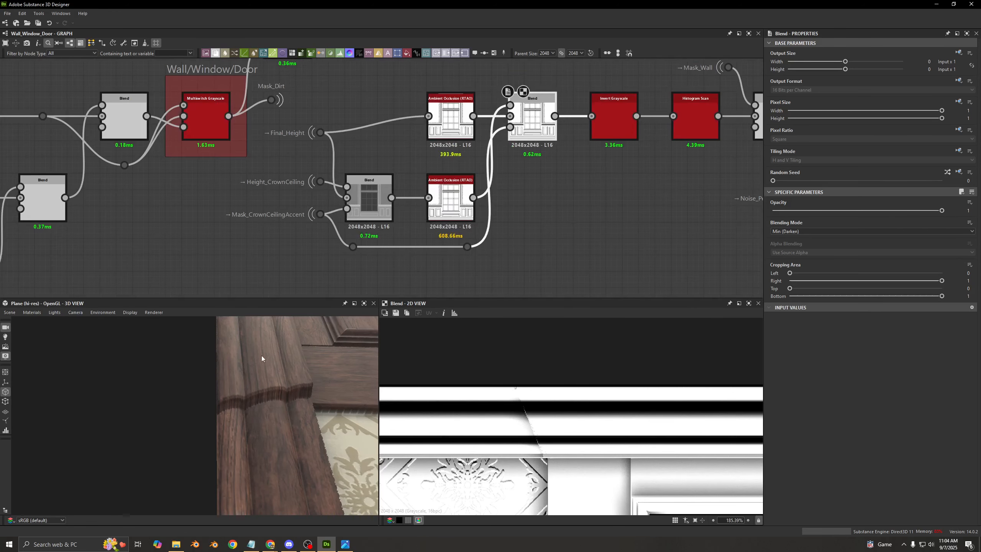
- Toggle the Min (Darken) Blend off and on to compare its effect, and examine the wood around the window in 3D
left_click_drag(261, 356, 253, 382)
key("b")
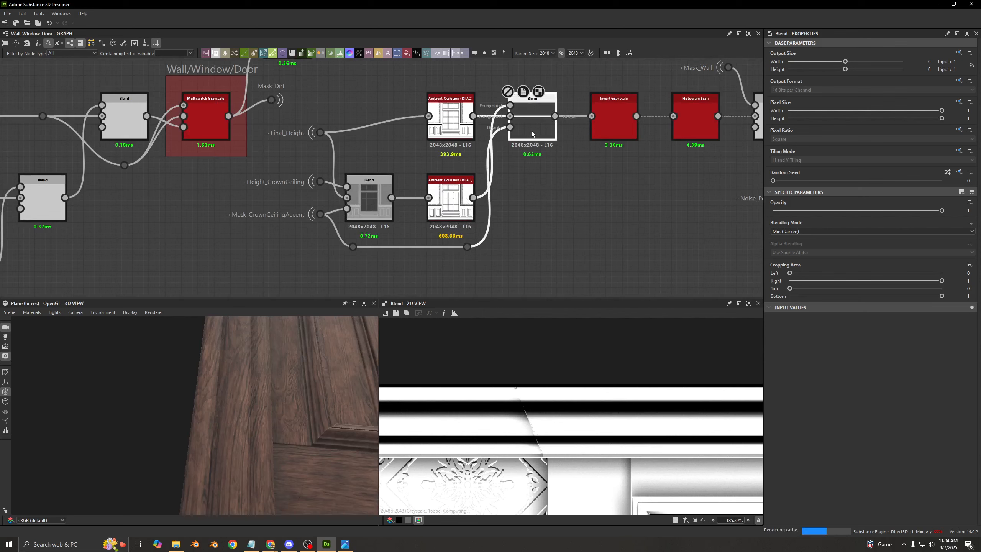
left_click_drag(338, 353, 262, 387)
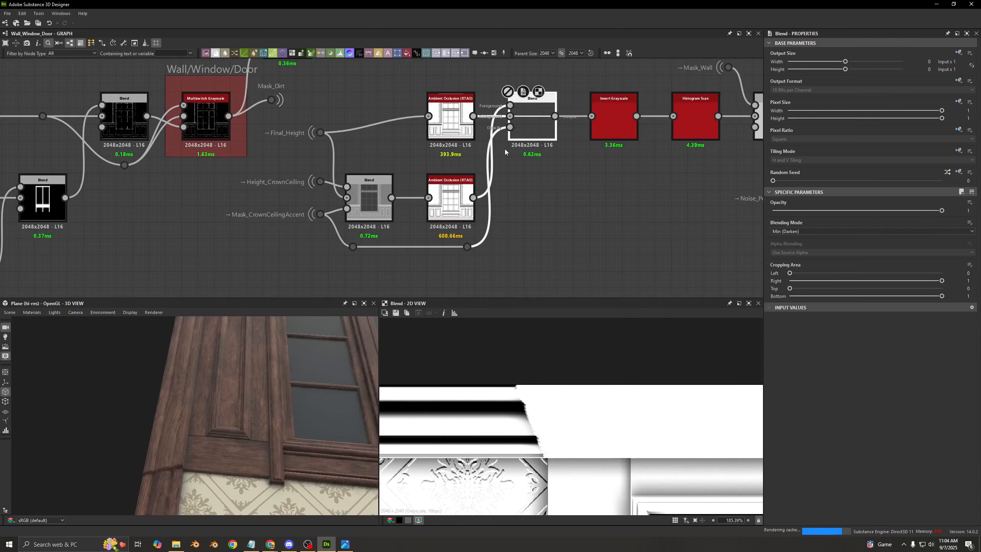
key("shift+d")
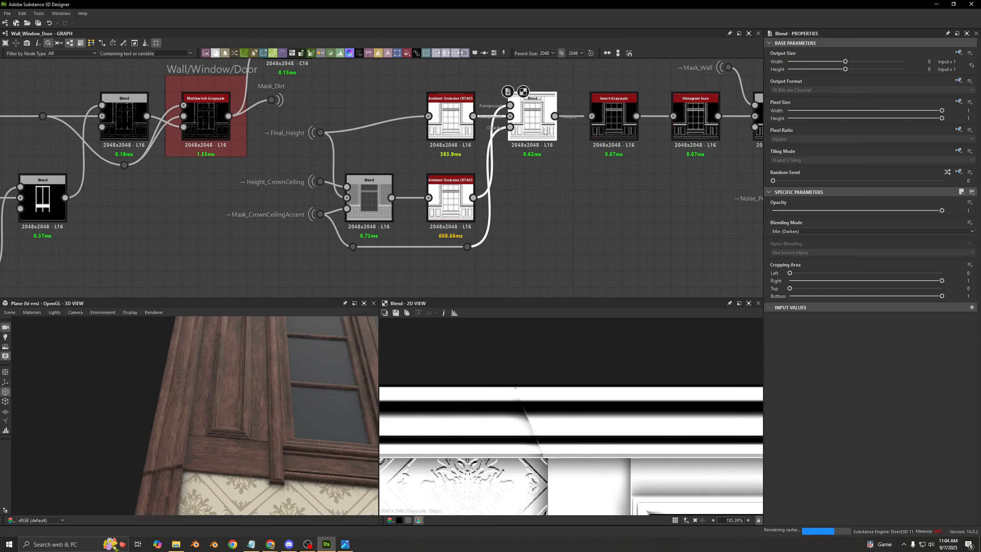
key("shift+d")
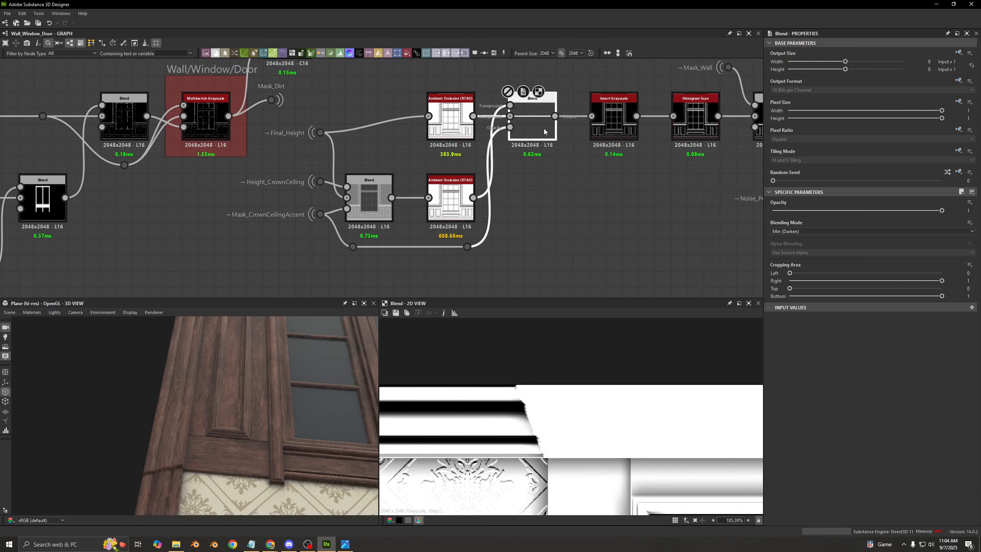
key("shift+d")
left_click_drag(198, 403, 176, 428)
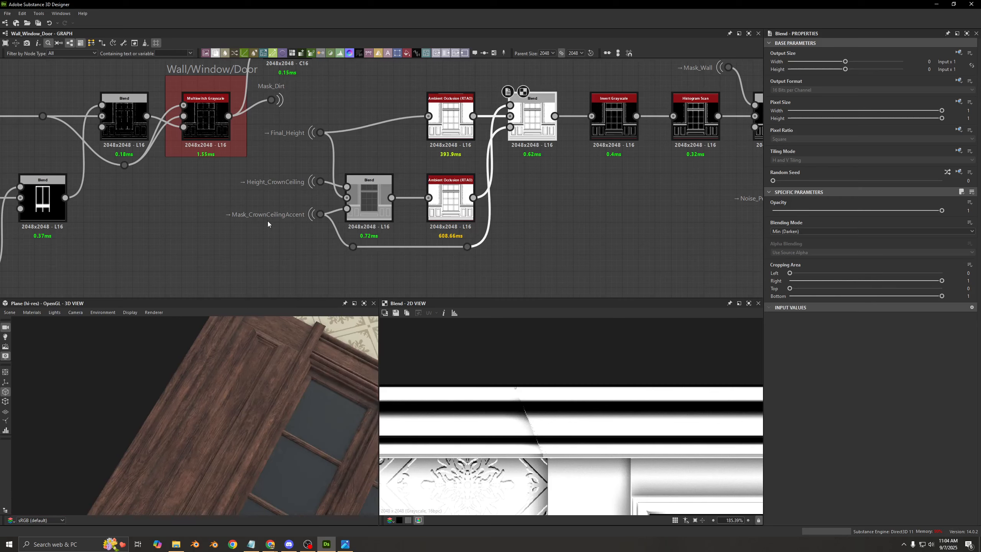
- Preview the Invert Grayscale node and examine the inverted occlusion around the top of the window
middle_click_drag(519, 197, 374, 219)
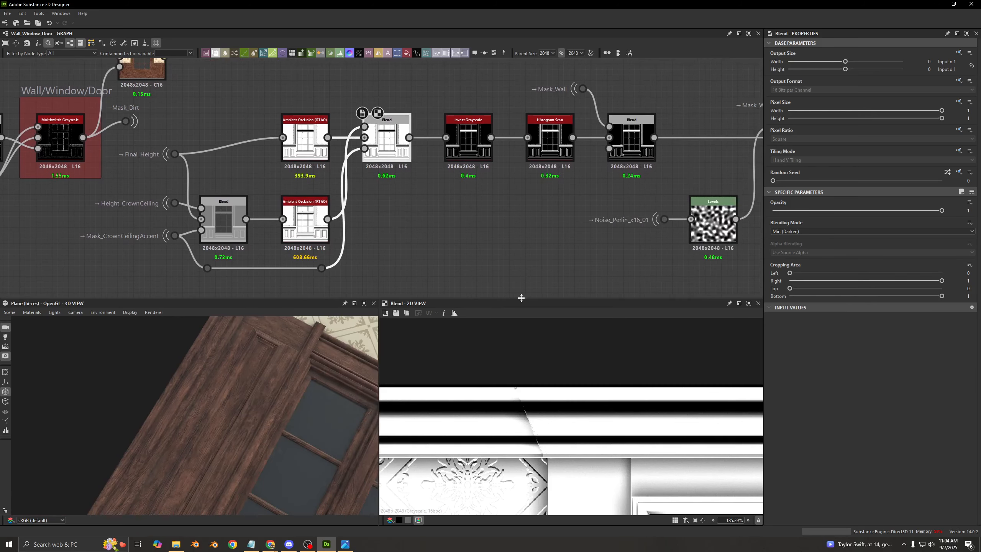
left_click(468, 139)
scroll(518, 421, "down", 5)
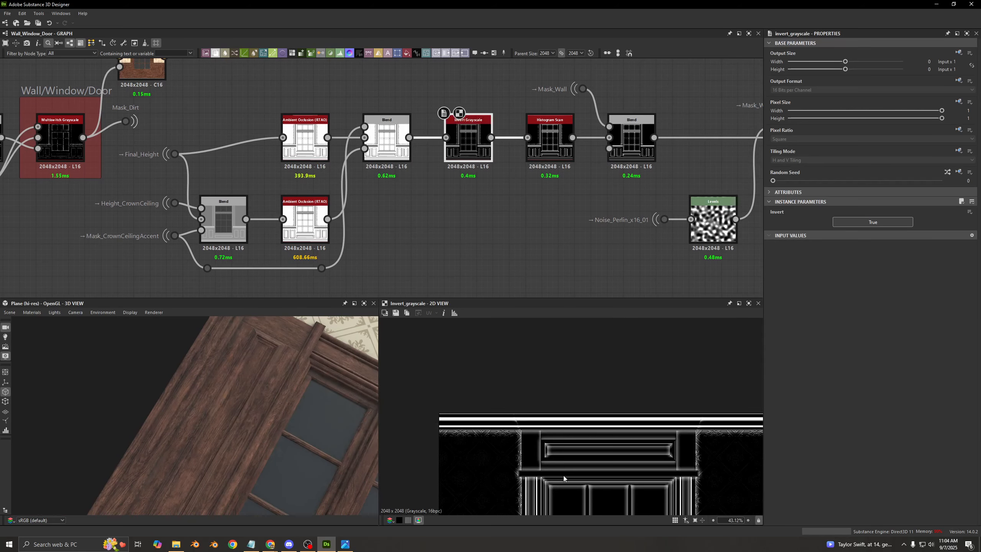
middle_click_drag(564, 478, 481, 413)
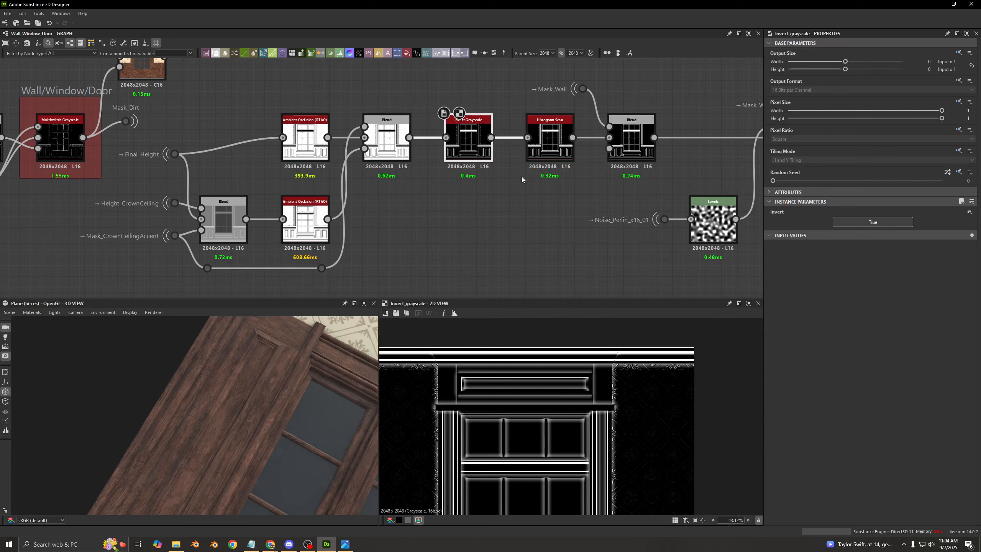
- Alternate the 2D preview between Histogram Scan and Invert Grayscale to compare the contrast along the crown molding seam
left_click(549, 156)
scroll(540, 392, "up", 6)
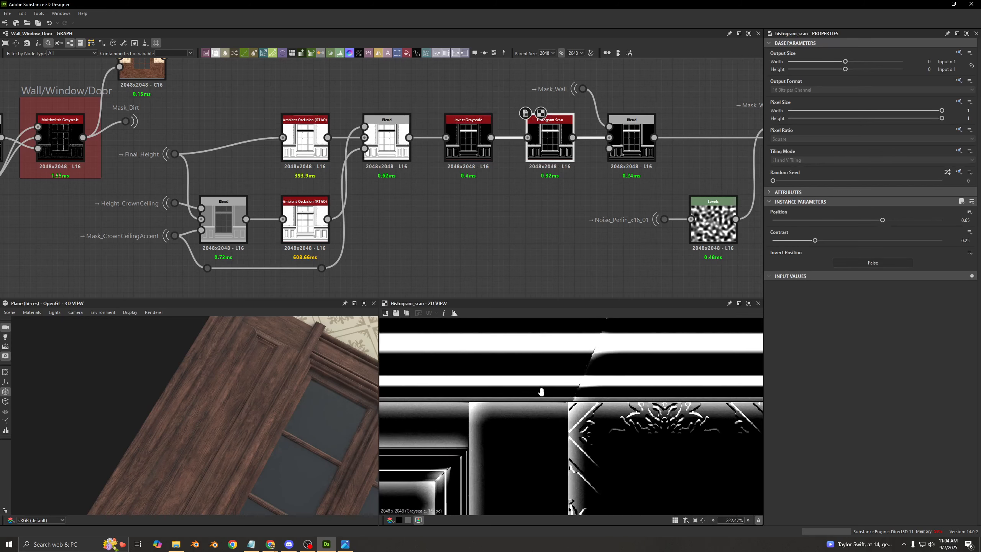
middle_click_drag(540, 392, 461, 414)
left_click(460, 162)
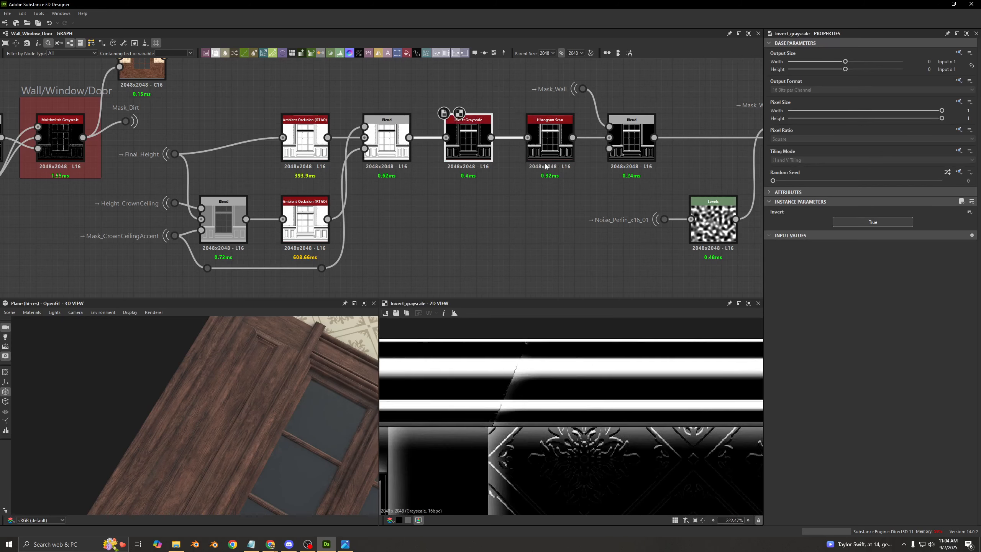
left_click(549, 165)
double_click(467, 152)
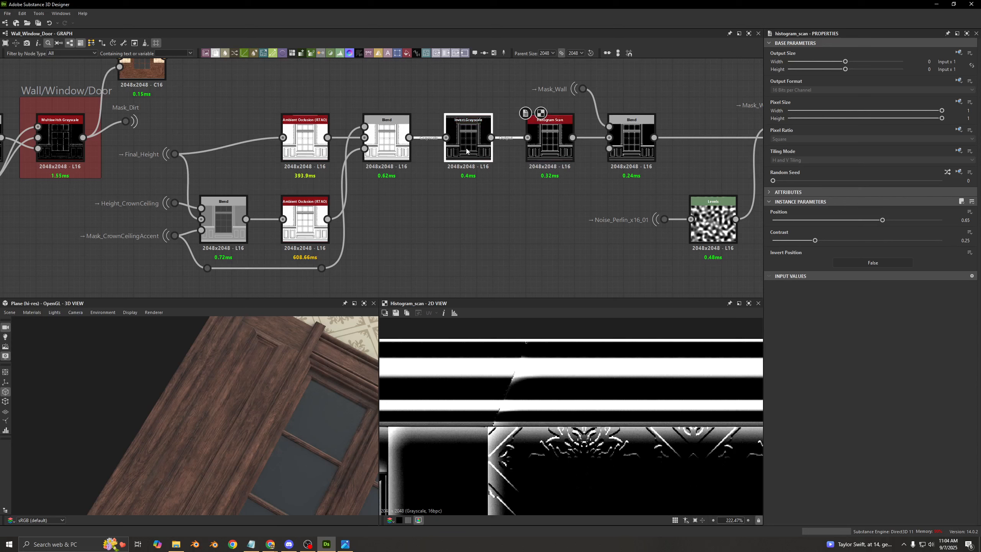
double_click(540, 155)
- Preview the Blend that subtracts Mask_Wall and compare it with the Histogram Scan to examine the wallpaper area
middle_click_drag(541, 176, 434, 190)
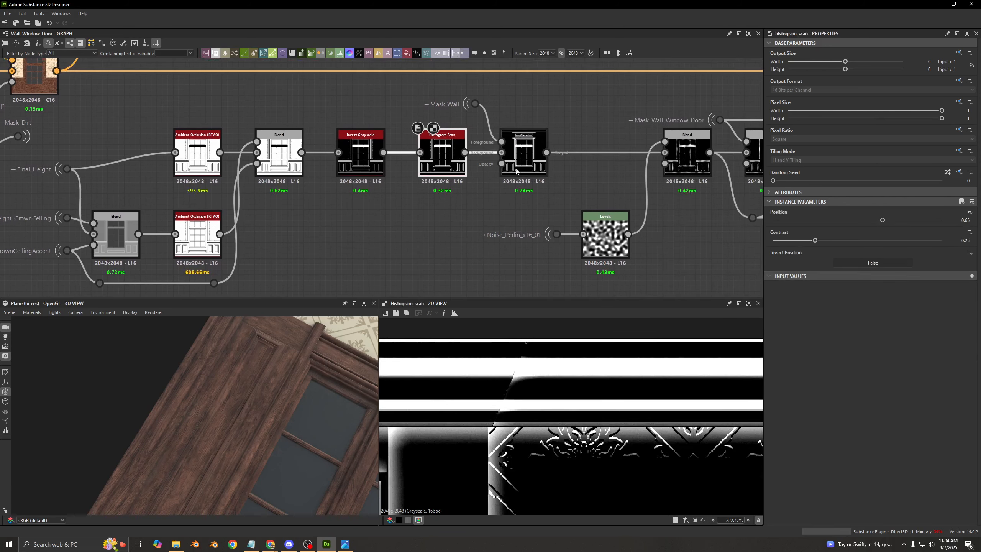
double_click(524, 155)
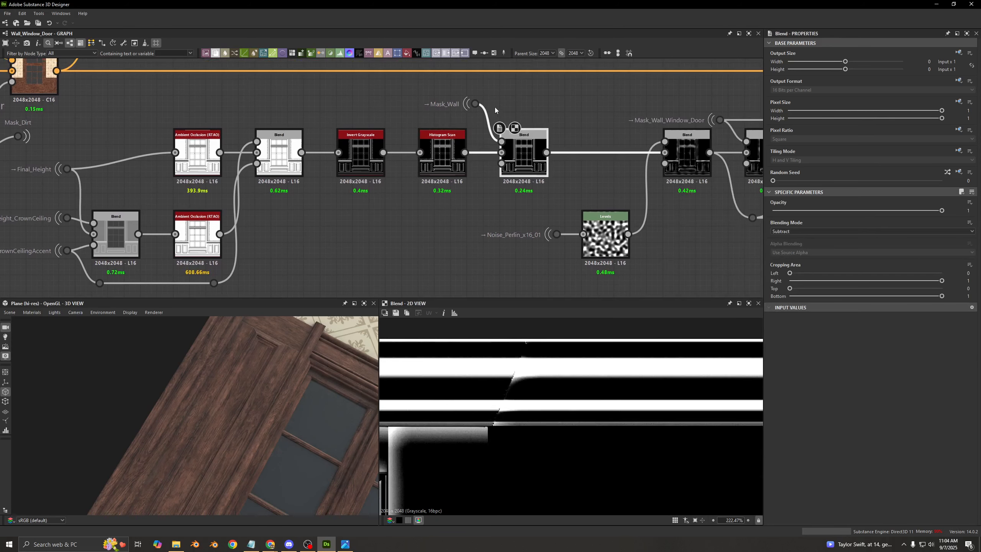
scroll(575, 460, "down", 5)
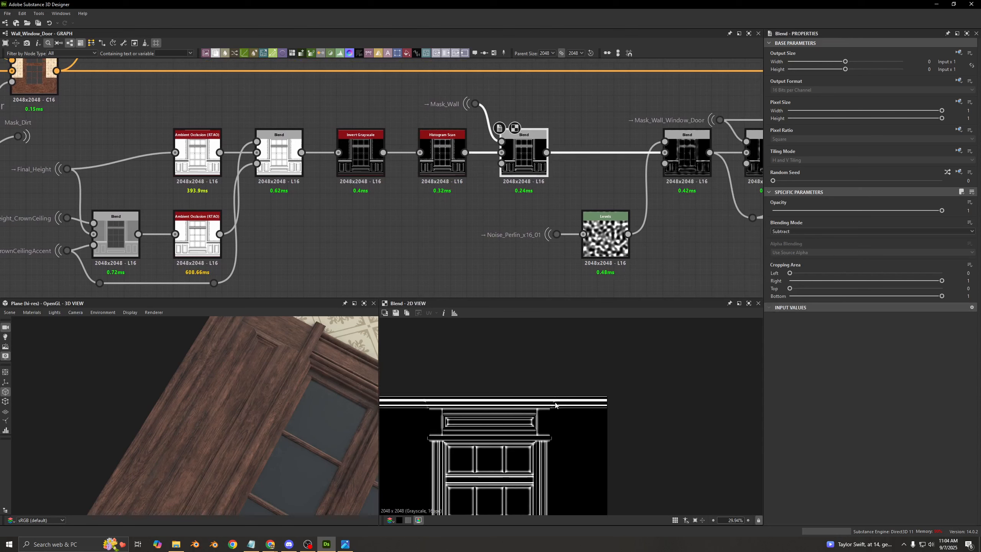
scroll(576, 460, "up", 2)
double_click(444, 157)
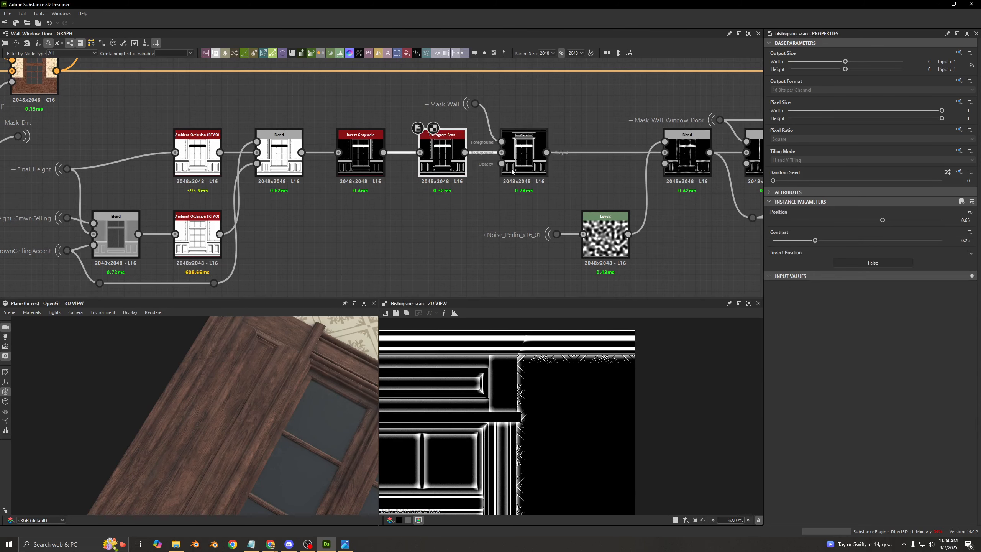
double_click(524, 162)
- Preview the noise Subtract Blend and the Noise_Perlin_x16_01 Levels, and display the Levels settings as sliders
middle_click_drag(561, 178, 479, 173)
double_click(522, 186)
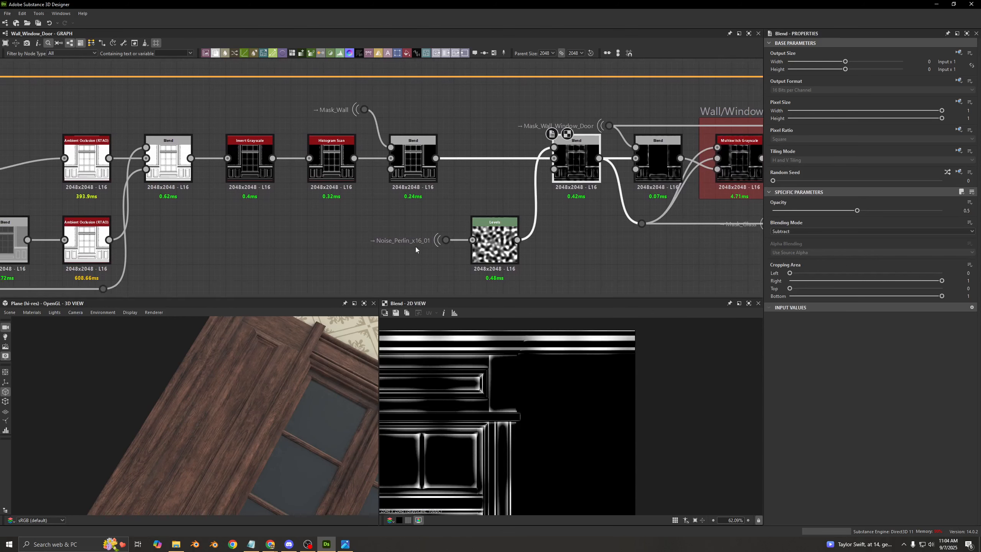
double_click(478, 247)
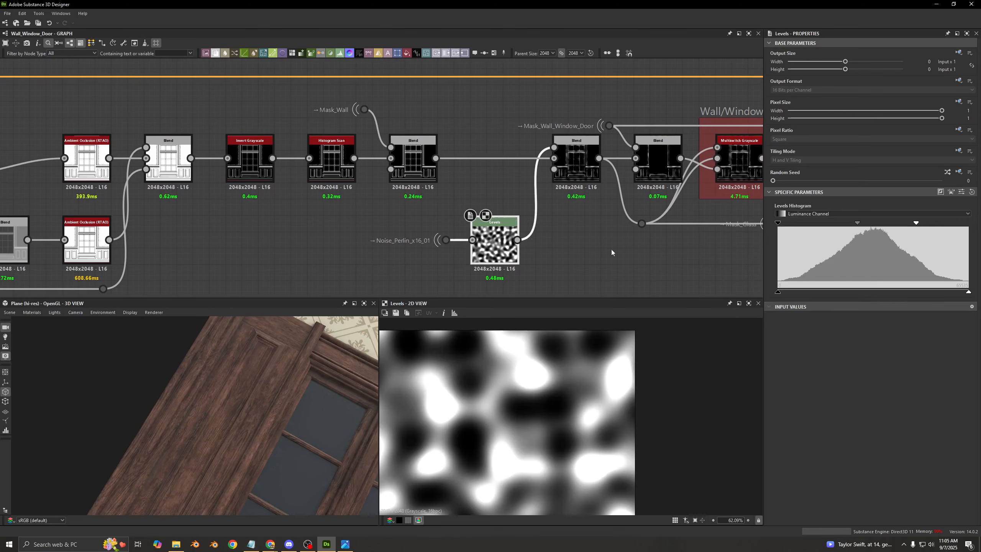
left_click(962, 191)
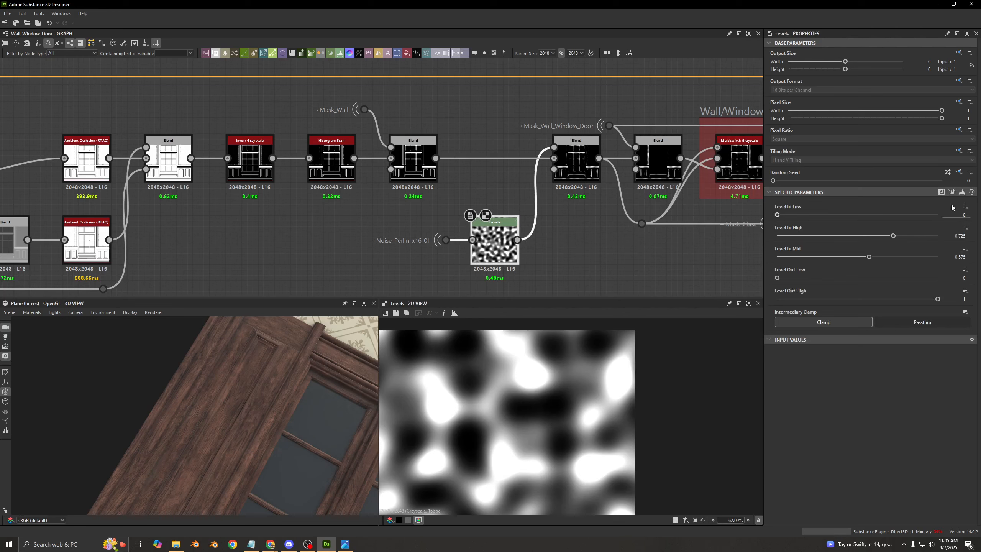
- Preview the noise Subtract Blend over the whole window and toggle it off and on to compare the edge breakup
double_click(576, 163)
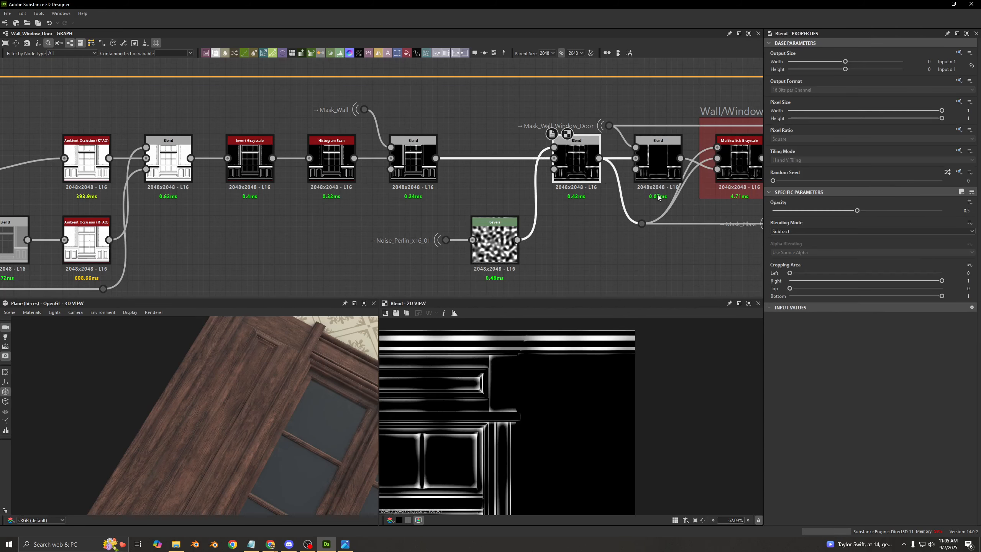
scroll(537, 359, "down", 3)
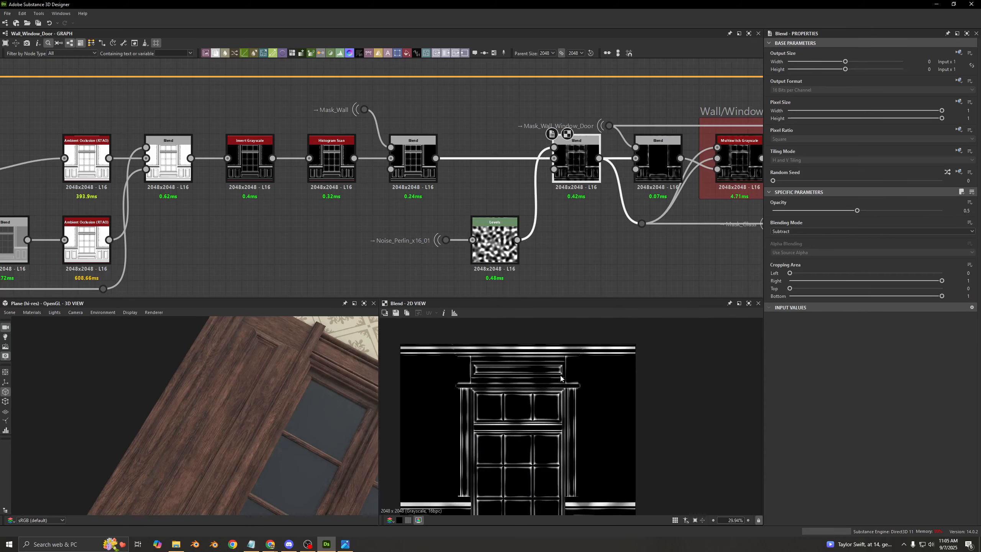
middle_click_drag(494, 449, 501, 402)
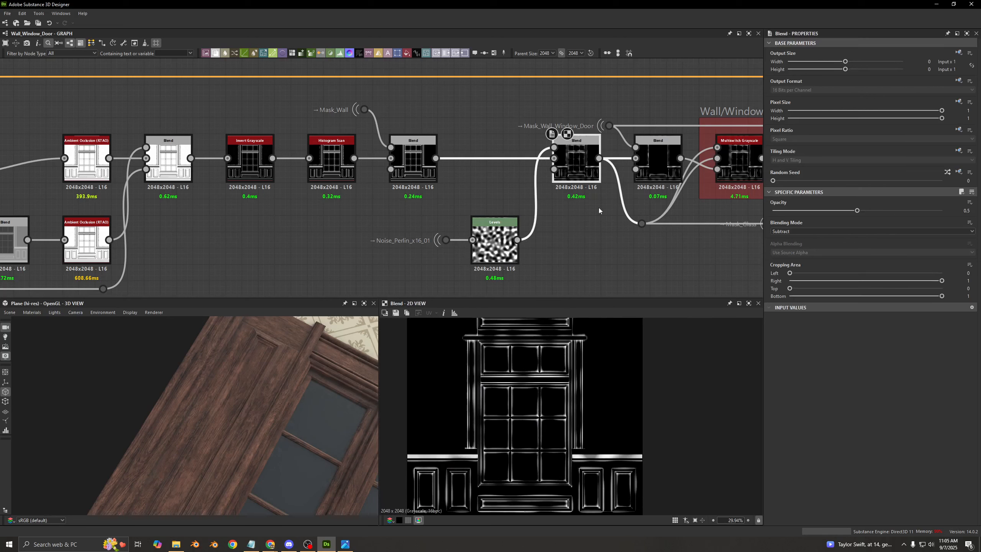
key("ctrl+b")
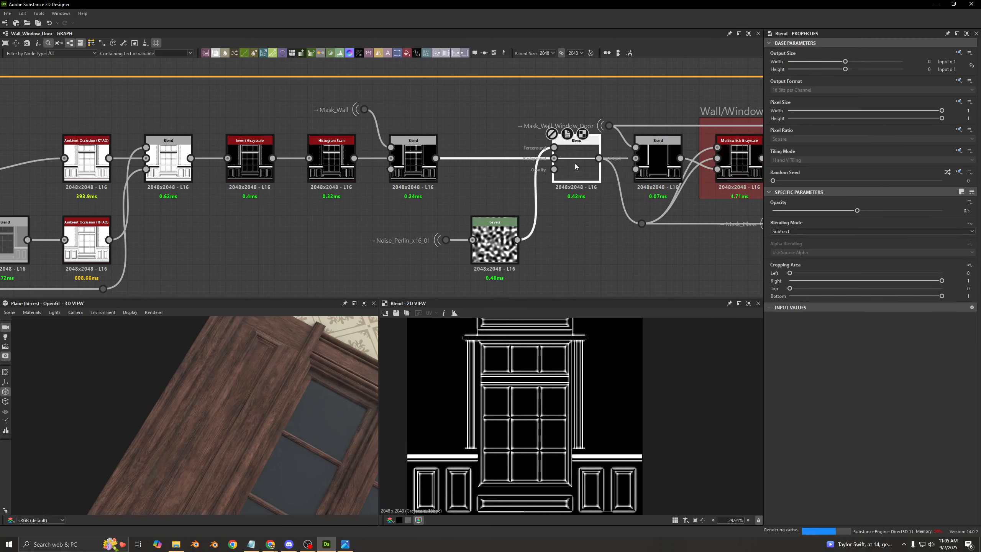
key("ctrl+b")
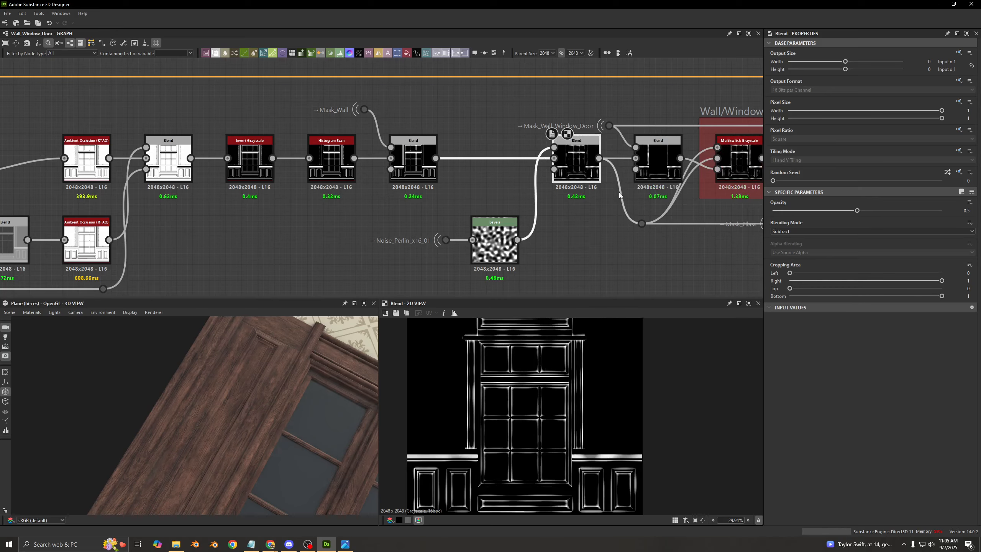
- Switch the 2D preview between the noise Blend and the Blend subtracting Mask_Wall_Window_Door to compare the window area
middle_click_drag(618, 195, 506, 193)
double_click(546, 167)
left_click(469, 173)
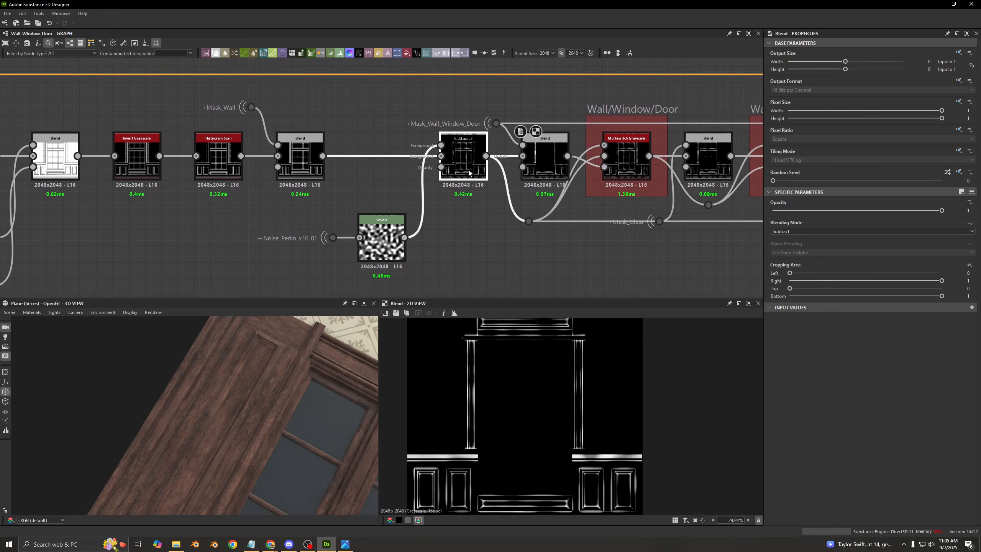
double_click(468, 173)
double_click(551, 168)
middle_click_drag(574, 167, 474, 190)
scroll(409, 182, "up", 2)
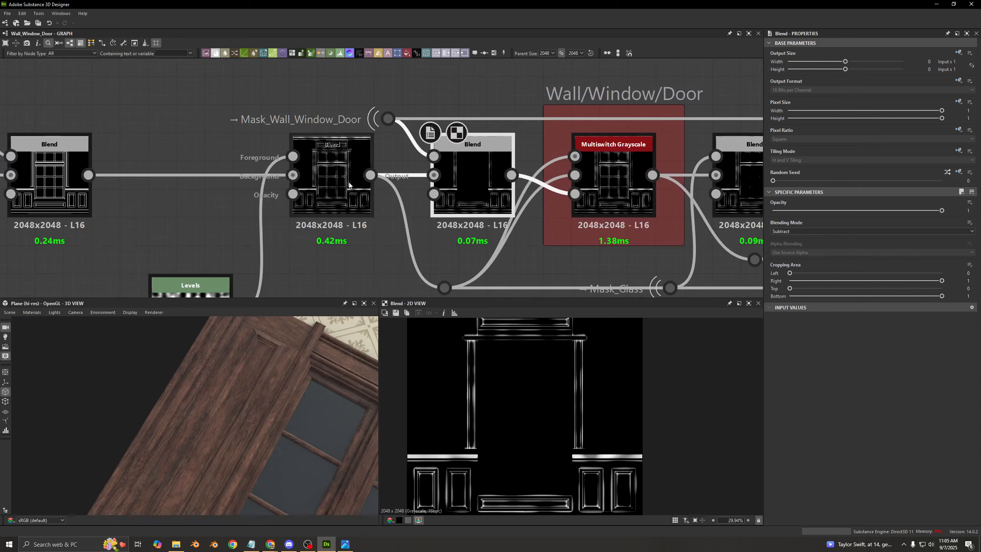
middle_click_drag(348, 185, 333, 156)
double_click(325, 150)
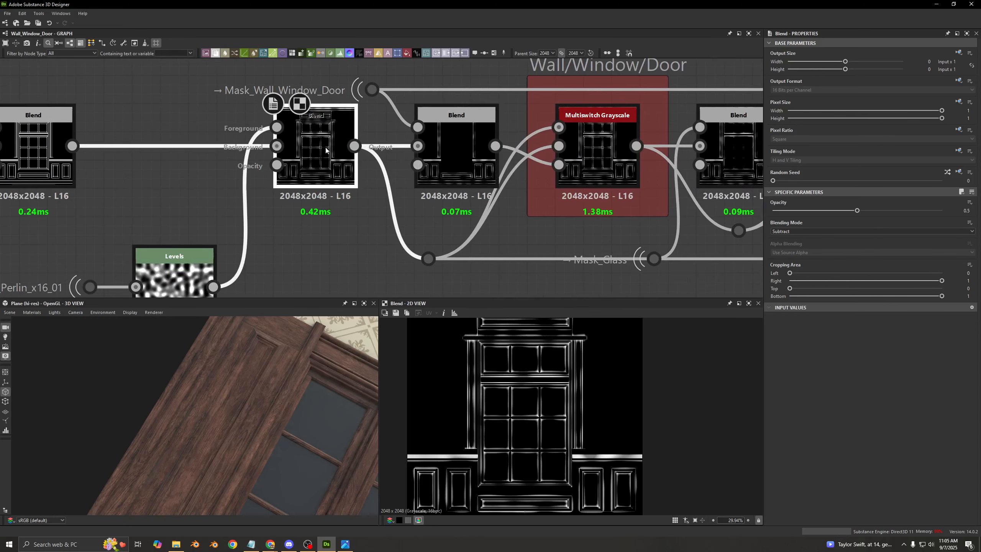
double_click(461, 141)
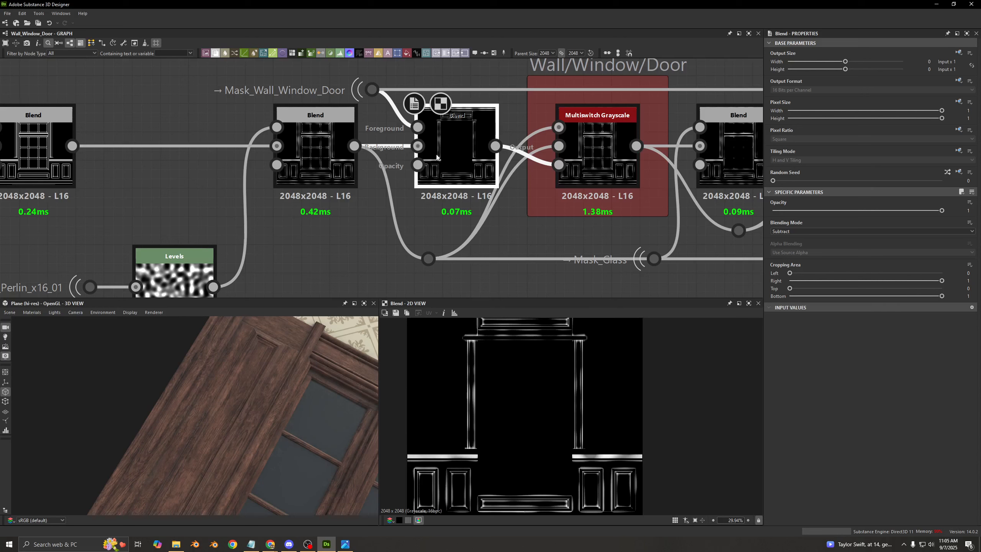
- Toggle the Blend subtracting Mask_Wall_Window_Door off and on to compare the mask inside the window opening
key("shift+d")
key("shift+d")
key("shift+d")
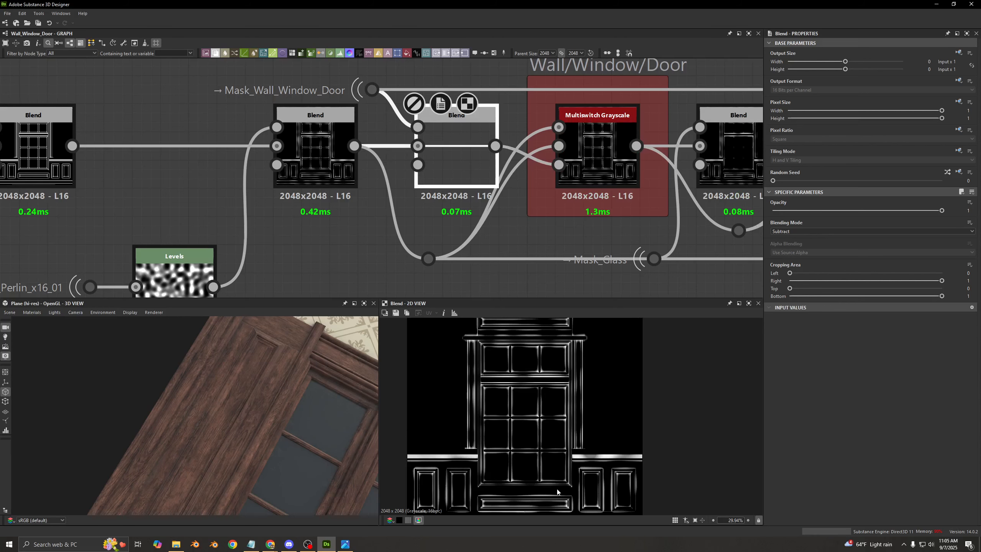
key("shift+d")
key("shift+d")
key("shift+d")
key("shift+d")
key("shift+d")
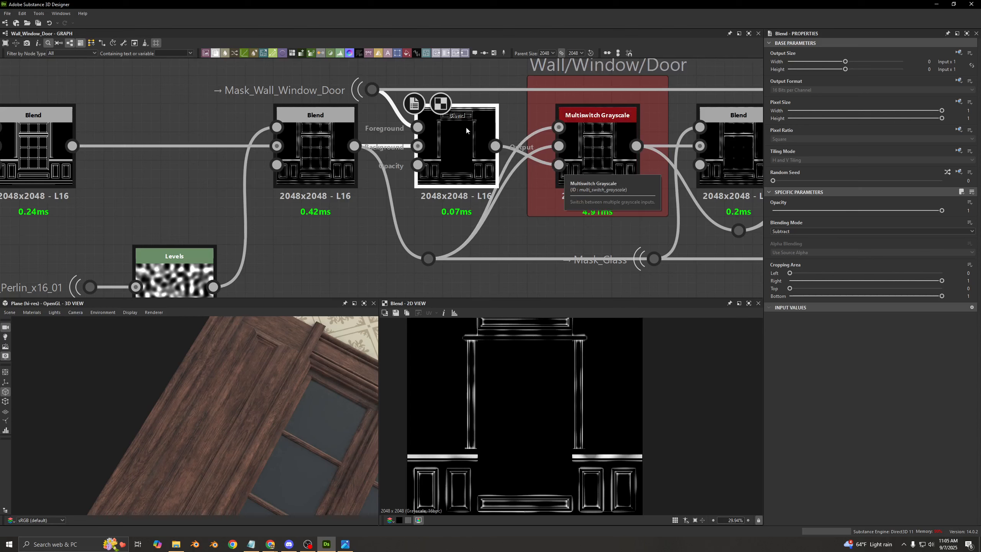
- Preview the noise Subtract Blend and the first Wall/Window/Door Multiswitch Grayscale to check which mask is passed on
left_click(322, 142)
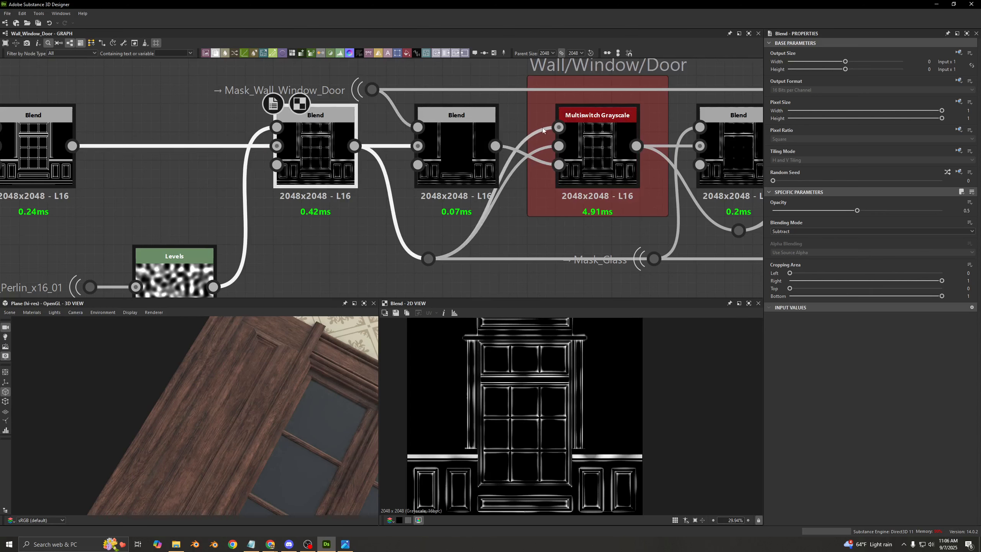
double_click(596, 146)
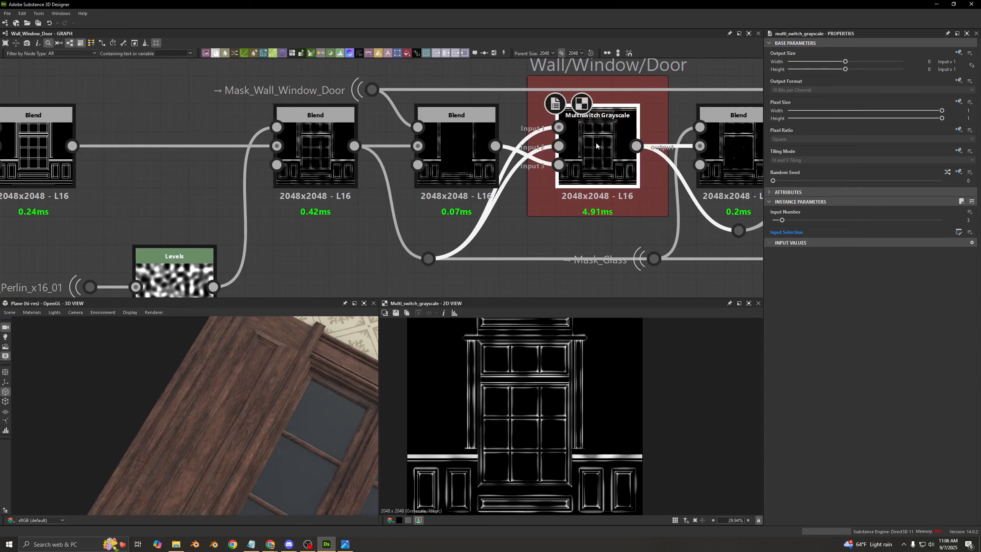
middle_click_drag(595, 146, 362, 160)
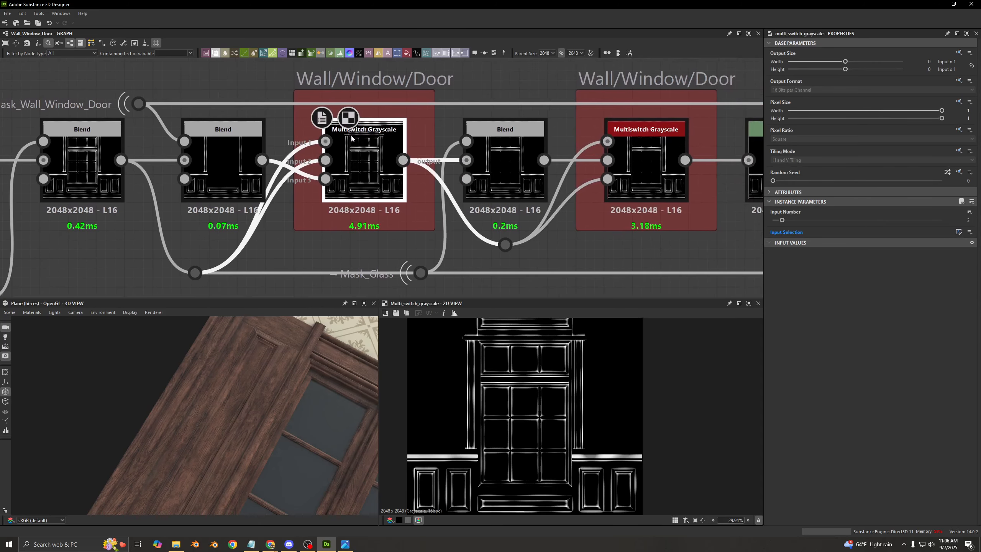
- Compare the Mask_Glass Subtract Blend with the noise Blend, and move the Mask_Glass portal up clear of the long connection
double_click(492, 161)
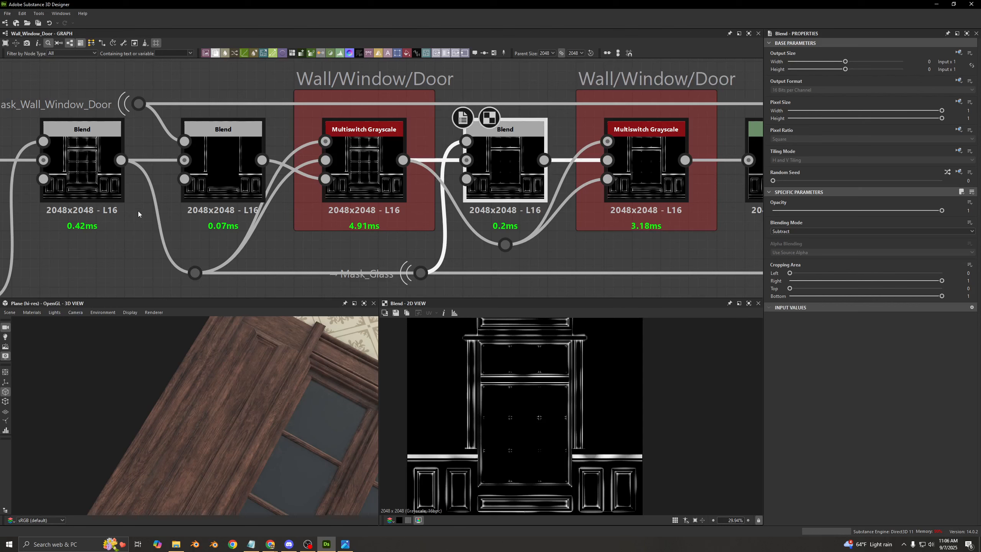
double_click(78, 169)
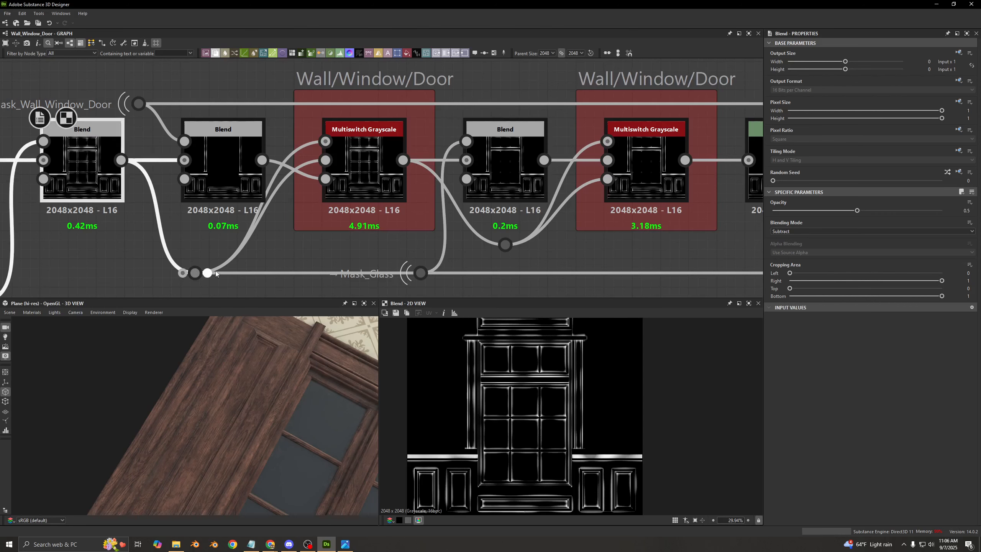
left_click_drag(412, 275, 412, 245)
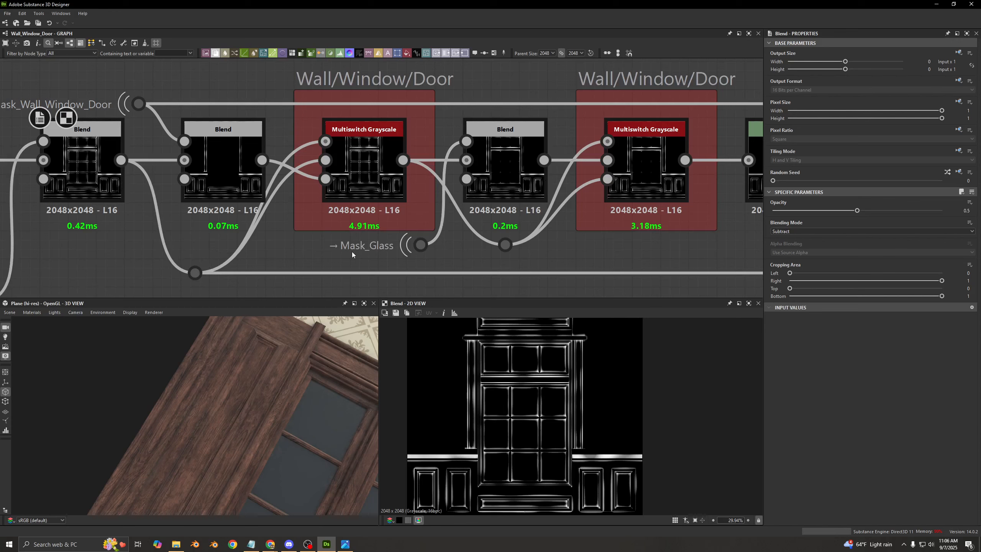
- Toggle the Mask_Glass Blend off and on around the window bar intersections, and inspect the bars on the 3D plane
double_click(509, 191)
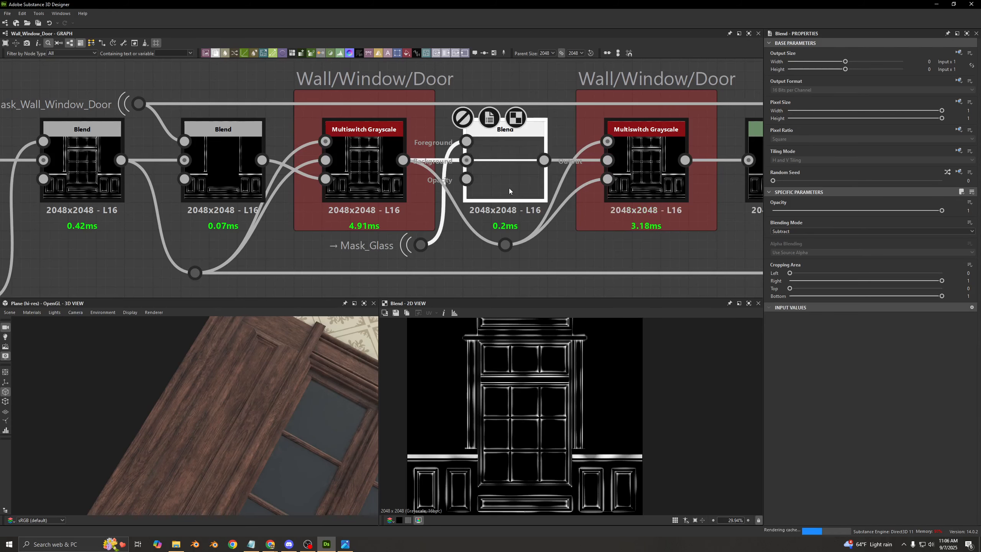
scroll(507, 418, "up", 8)
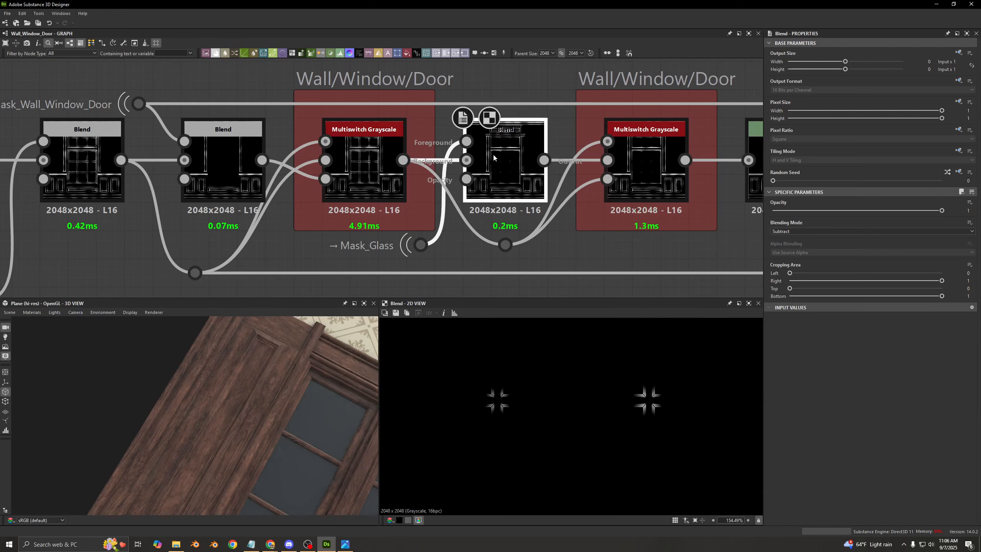
key("ctrl+b")
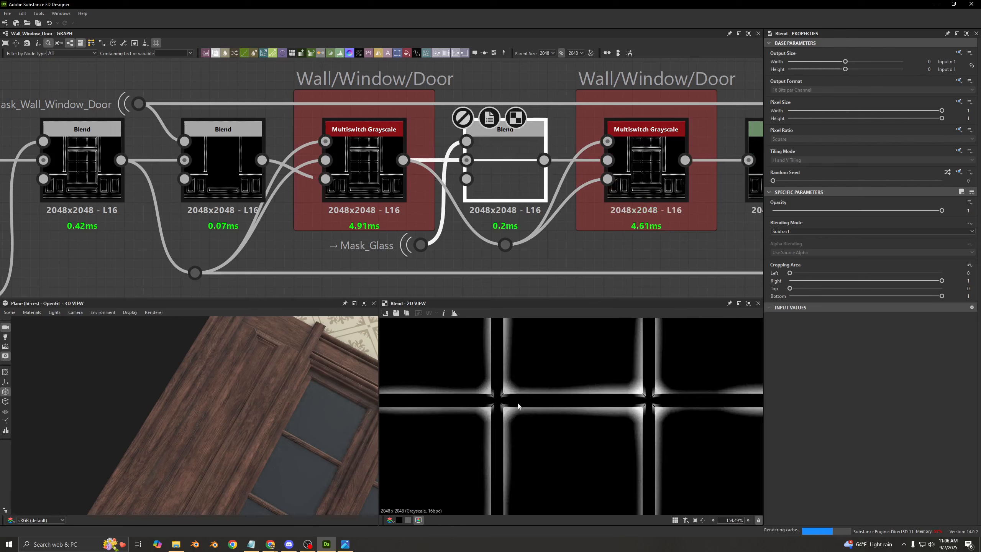
key("shift+d")
middle_click_drag(345, 468, 294, 419)
scroll(292, 415, "up", 6)
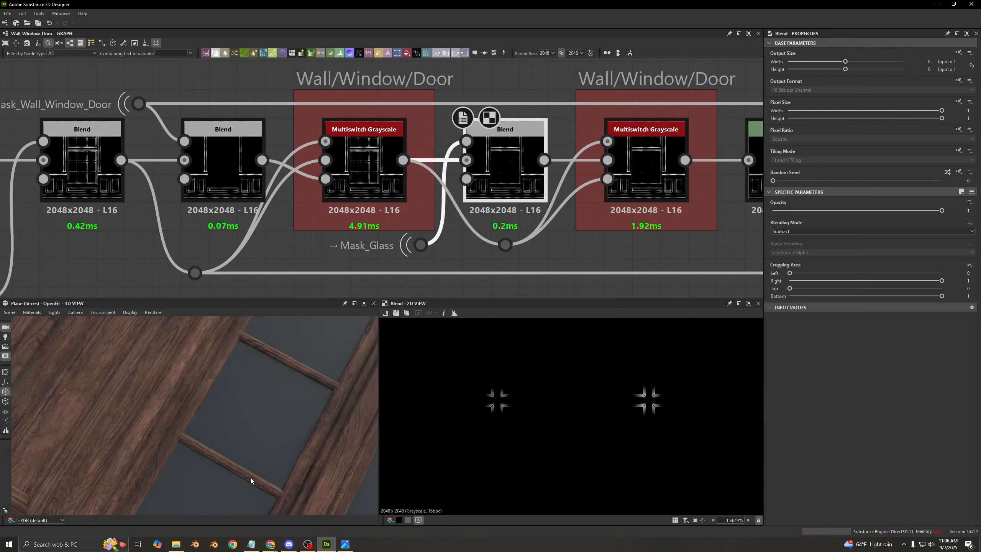
middle_click_drag(288, 492, 264, 418)
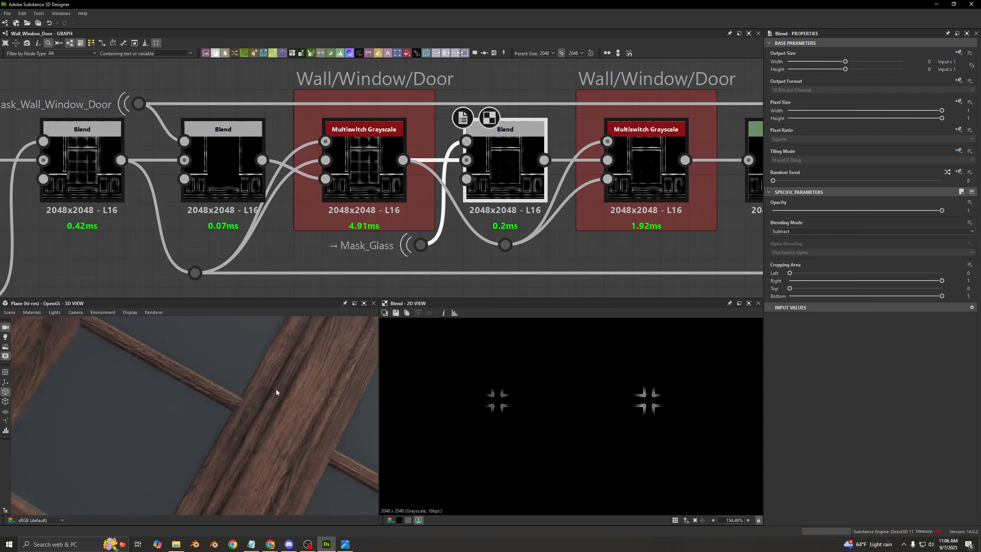
scroll(369, 248, "down", 5)
scroll(424, 235, "up", 2)
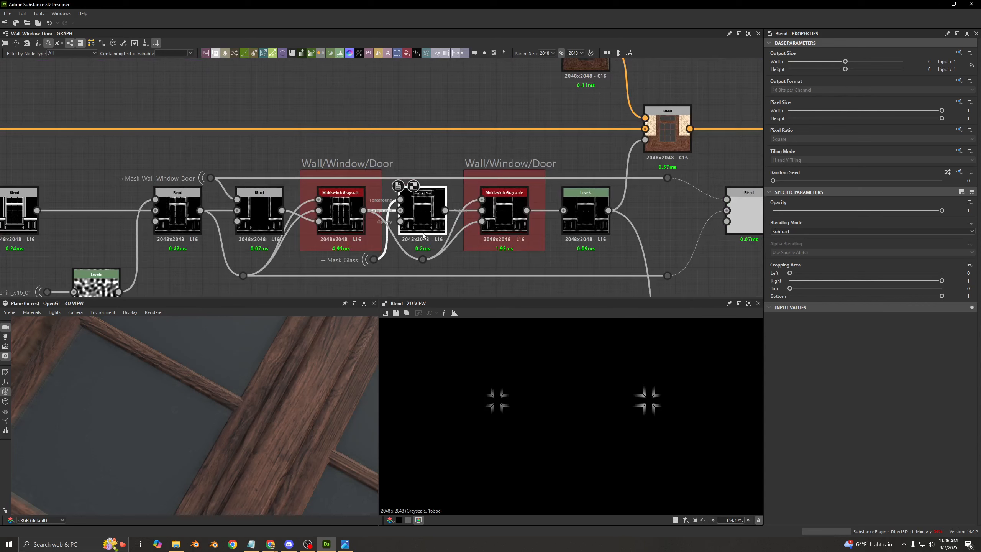
scroll(528, 383, "down", 5)
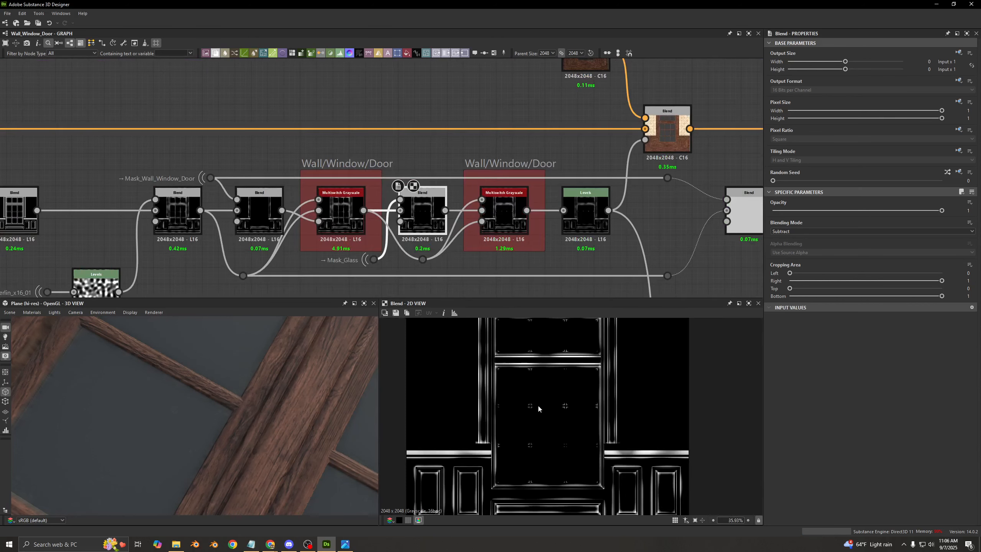
scroll(440, 214, "up", 3)
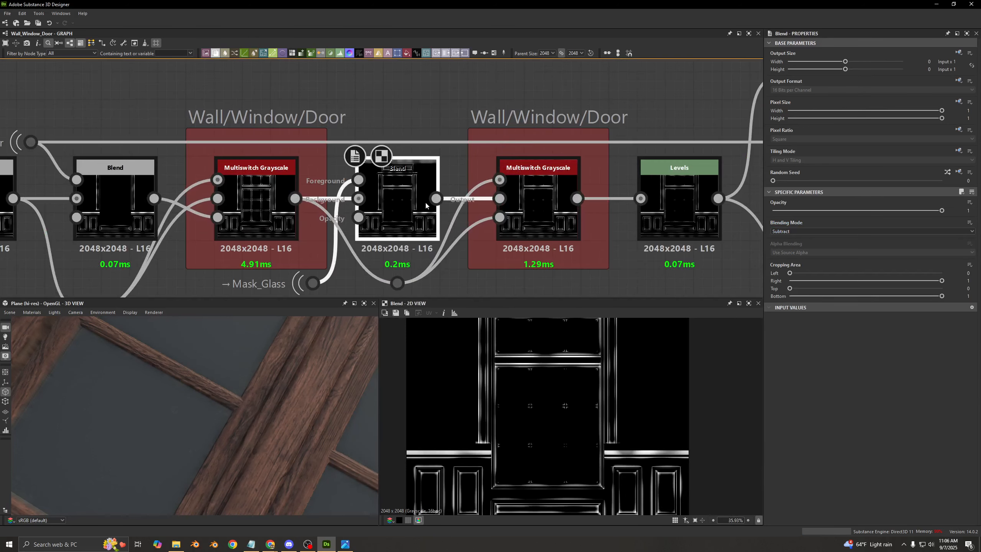
- Preview both Wall/Window/Door Multiswitch Grayscale nodes and the Levels node after them, examining the Levels output settings
middle_click_drag(378, 194, 395, 154)
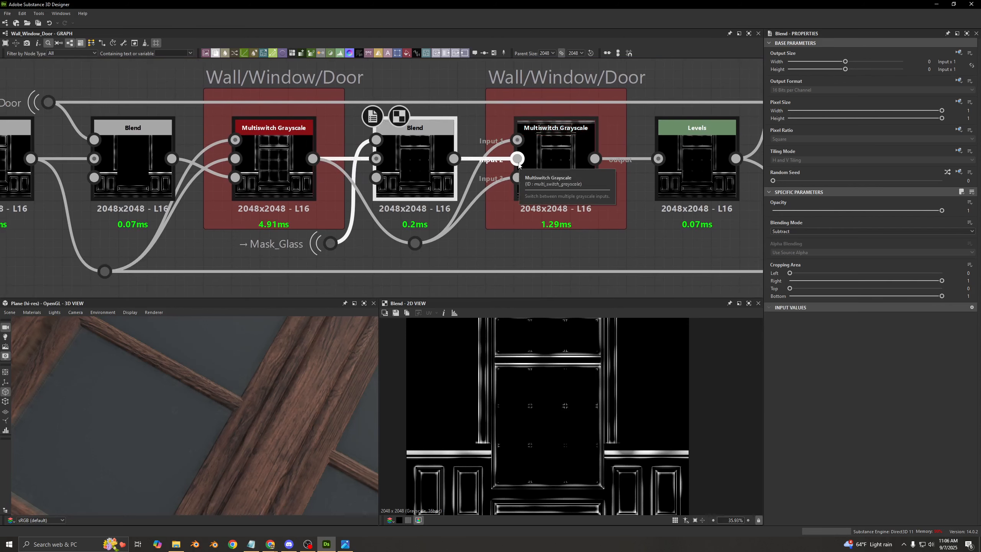
double_click(271, 170)
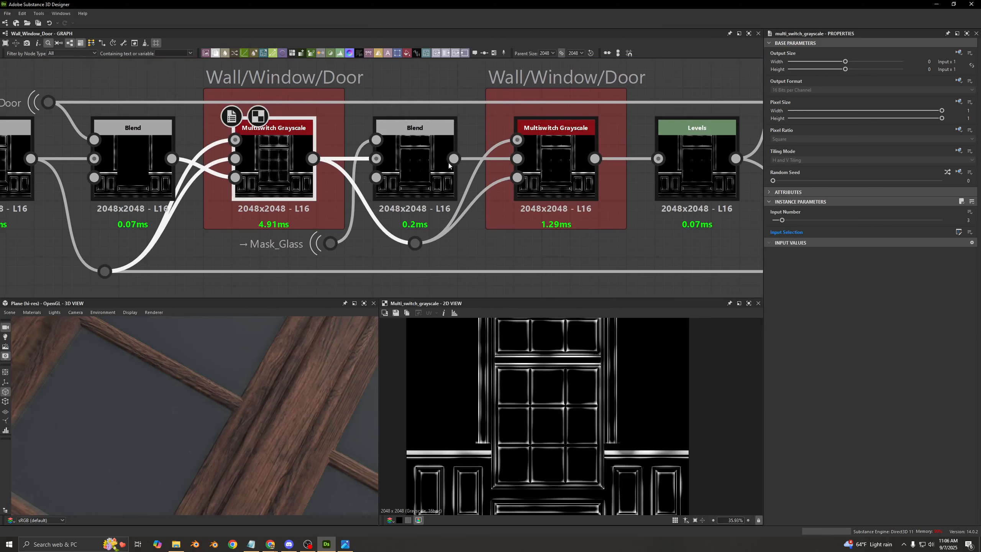
double_click(546, 171)
middle_click_drag(546, 171, 409, 172)
double_click(562, 181)
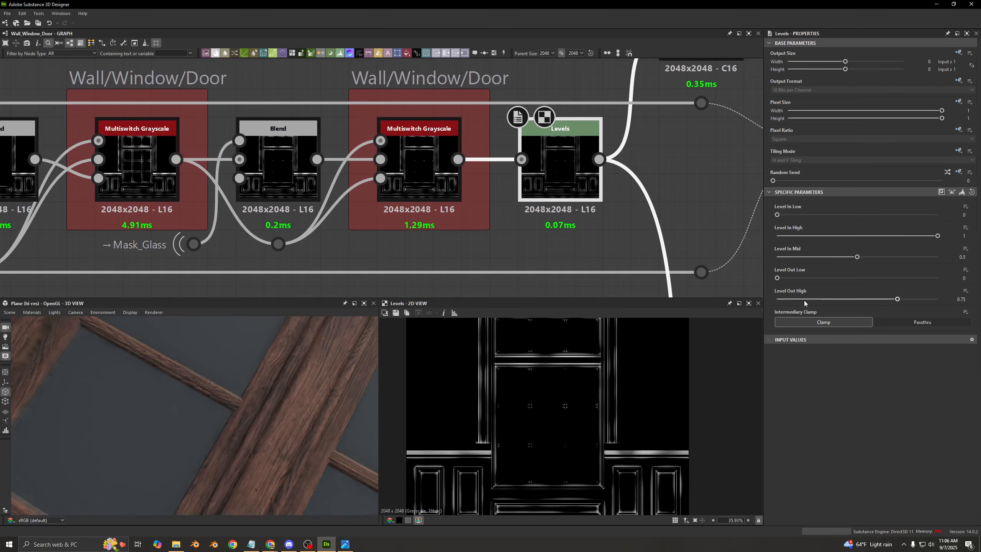
middle_click_drag(542, 186, 398, 239)
scroll(398, 240, "down", 3)
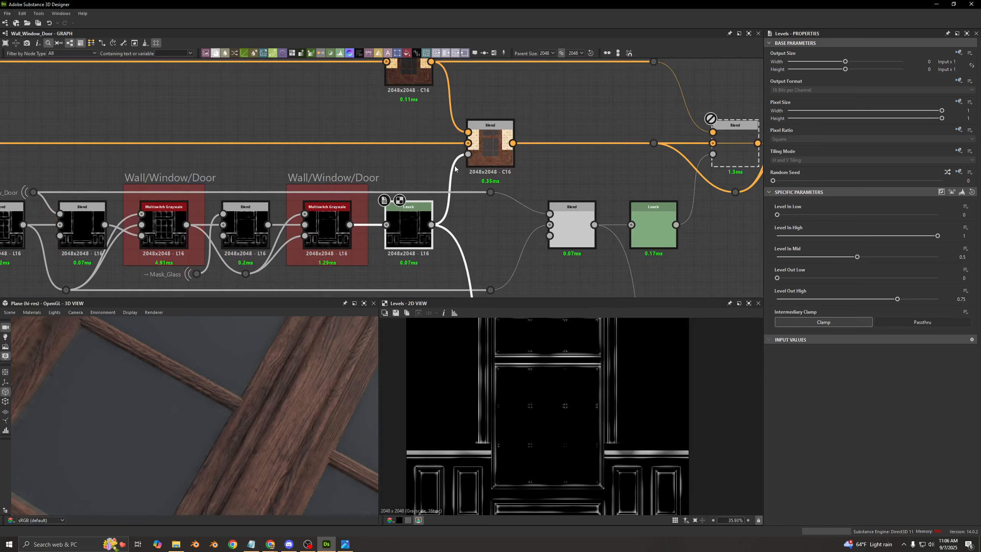
- Preview the color Blend masked by the Levels output and toggle it off and on to compare the edge color
double_click(483, 146)
key("shift+d")
key("shift+d")
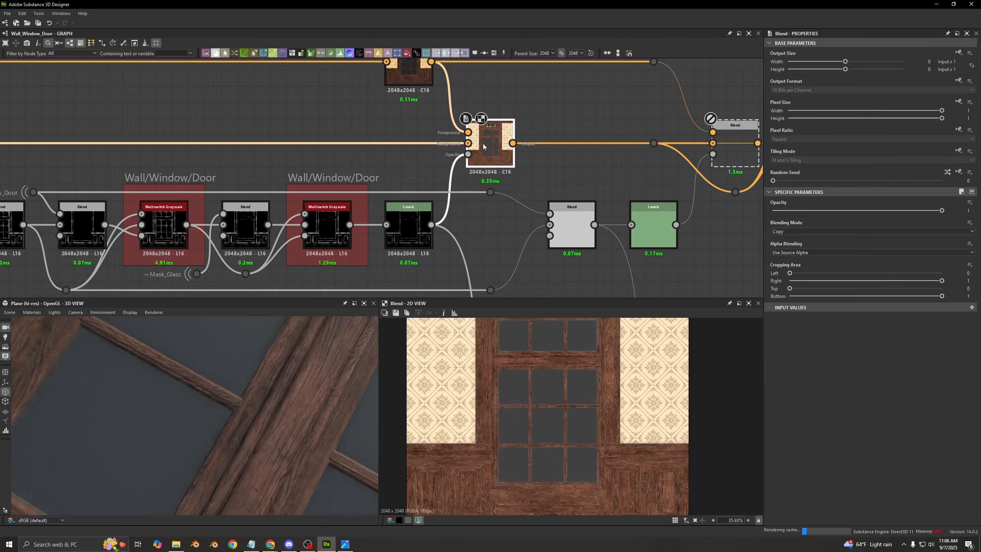
key("shift+d")
key("shift+d")
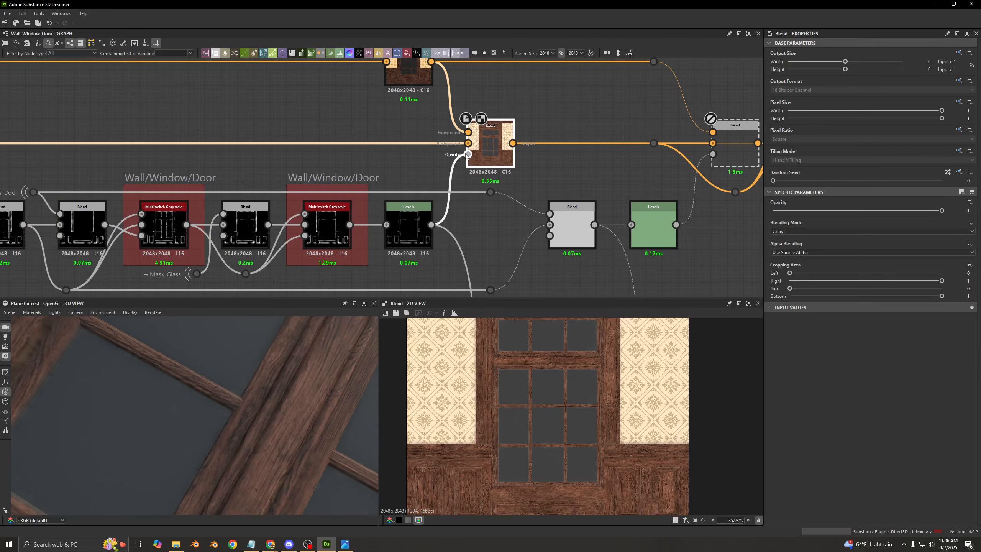
- Trace the HSL node's input connection back to the Blend that adds the Uniform Color
middle_click_drag(432, 136, 695, 213)
scroll(583, 199, "down", 2)
scroll(714, 211, "up", 3)
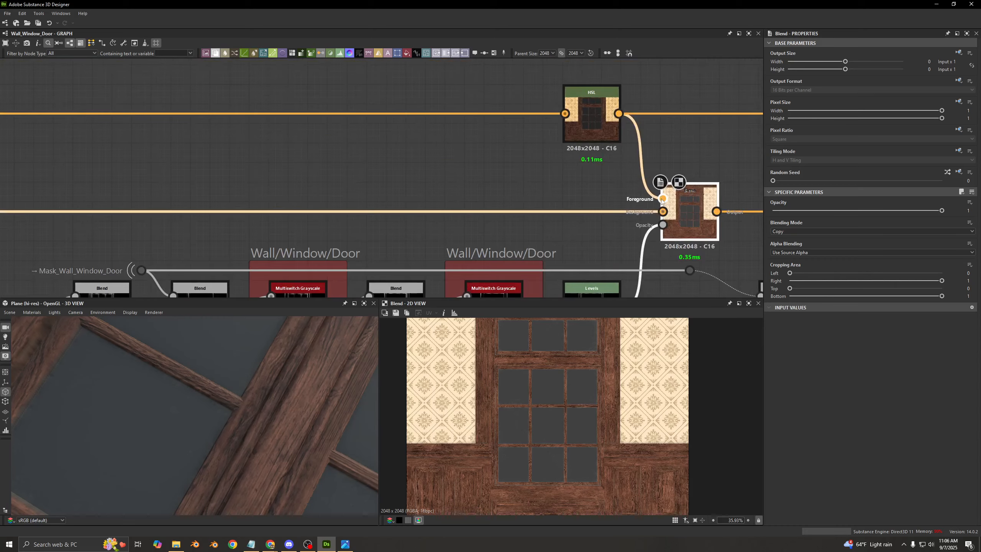
scroll(579, 154, "down", 4)
middle_click_drag(174, 153, 707, 157)
scroll(314, 174, "up", 4)
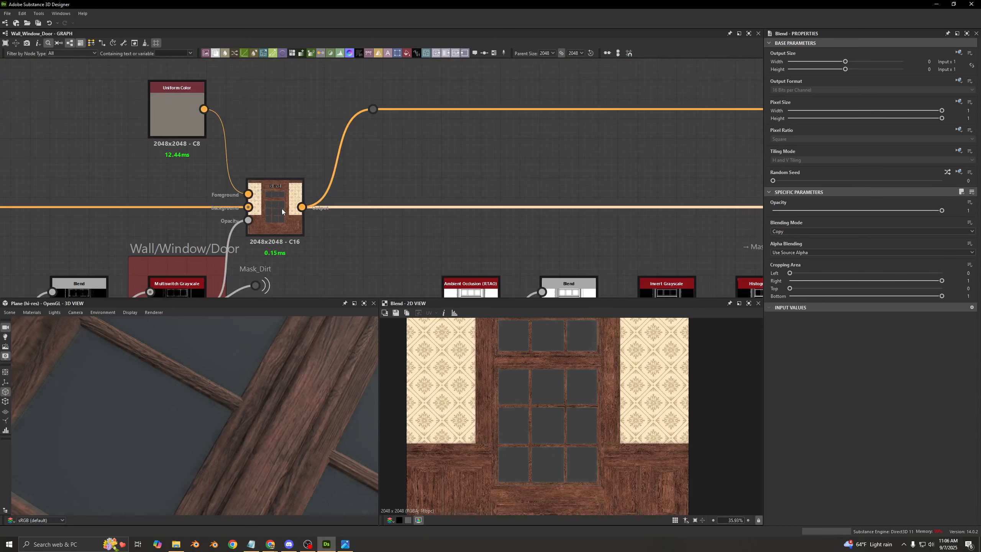
scroll(463, 180, "down", 5)
middle_click_drag(537, 178, 168, 177)
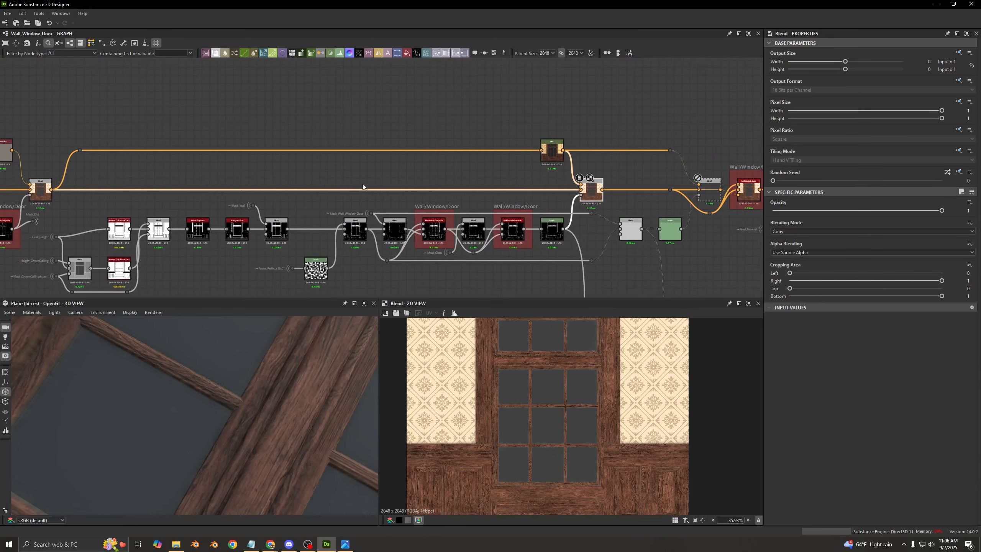
scroll(448, 186, "up", 3)
- Add a dot on the main color connection, link it to the HSL input, and delete the old dot beside the Uniform Color Blend
left_click(559, 196, "alt")
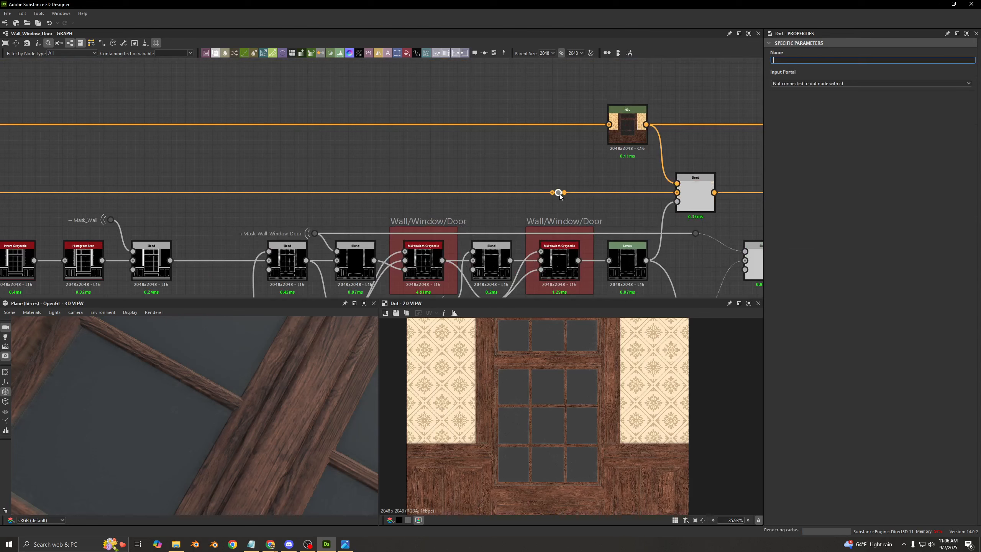
left_click_drag(585, 144, 608, 125)
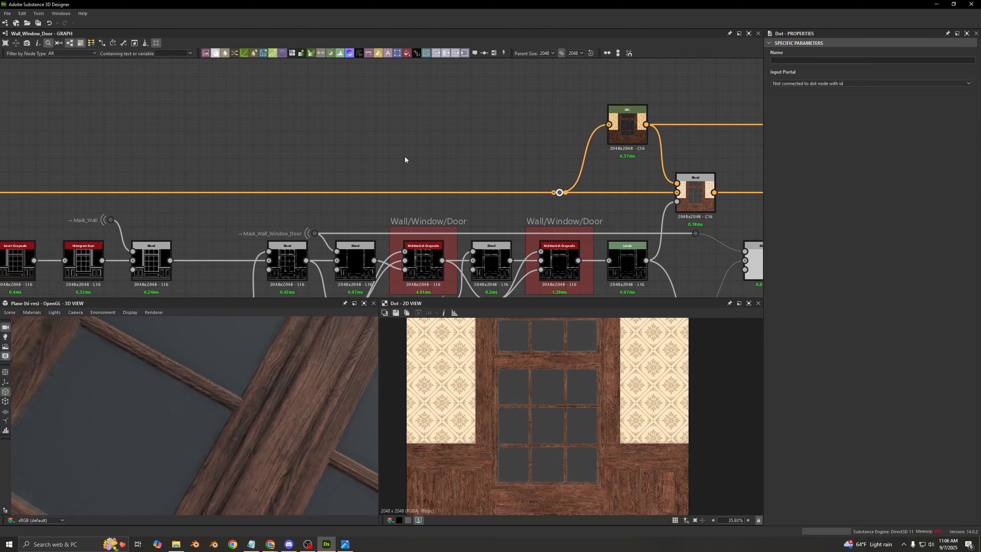
scroll(284, 139, "down", 5)
middle_click_drag(274, 138, 564, 139)
scroll(433, 134, "up", 3)
left_click_drag(421, 111, 331, 155)
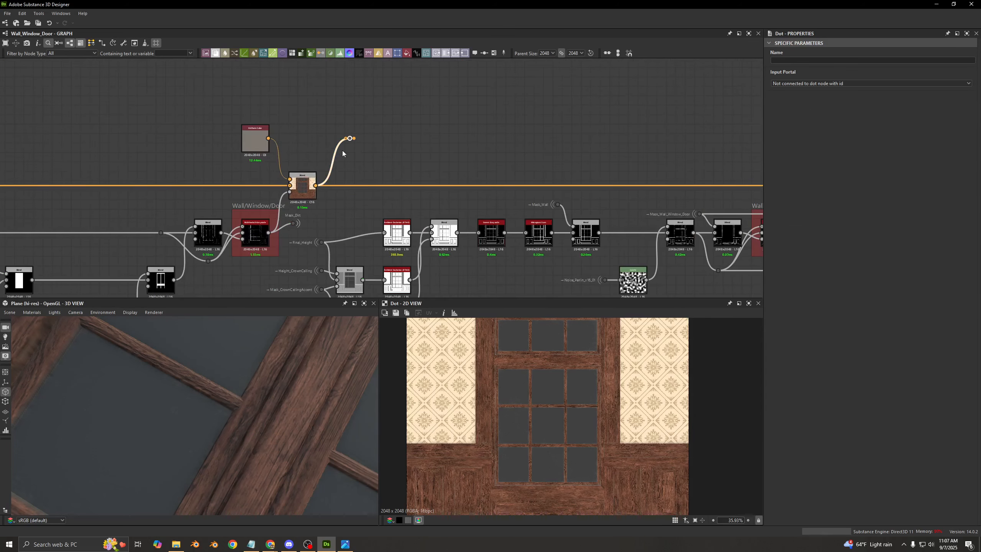
key("Delete")
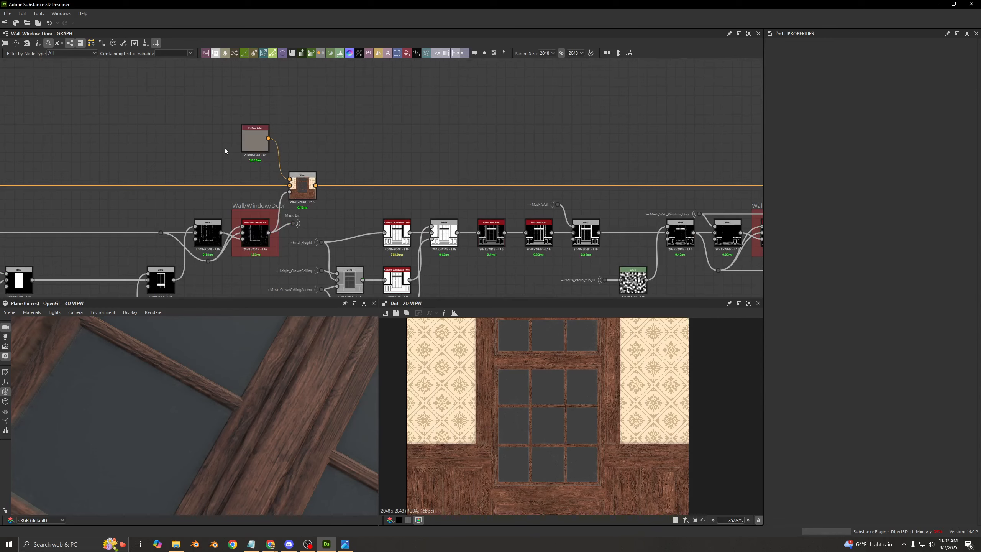
- Inspect the Uniform Color settings and the HSL node, and preview the color Blend that the HSL feeds
scroll(225, 151, "up", 4)
left_click(258, 149)
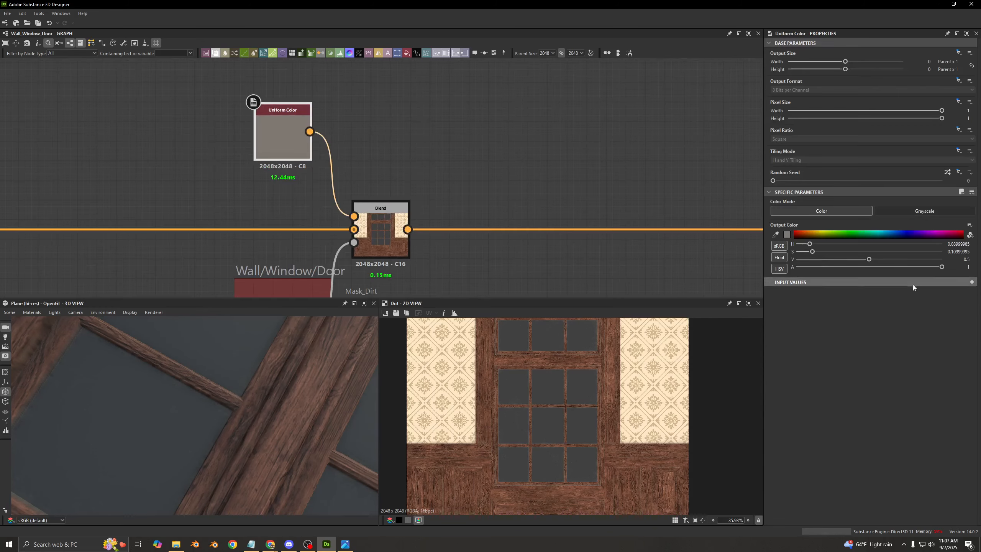
double_click(295, 140)
scroll(427, 170, "down", 5)
middle_click_drag(606, 134, 314, 166)
scroll(374, 147, "up", 2)
left_click(355, 105)
double_click(417, 173)
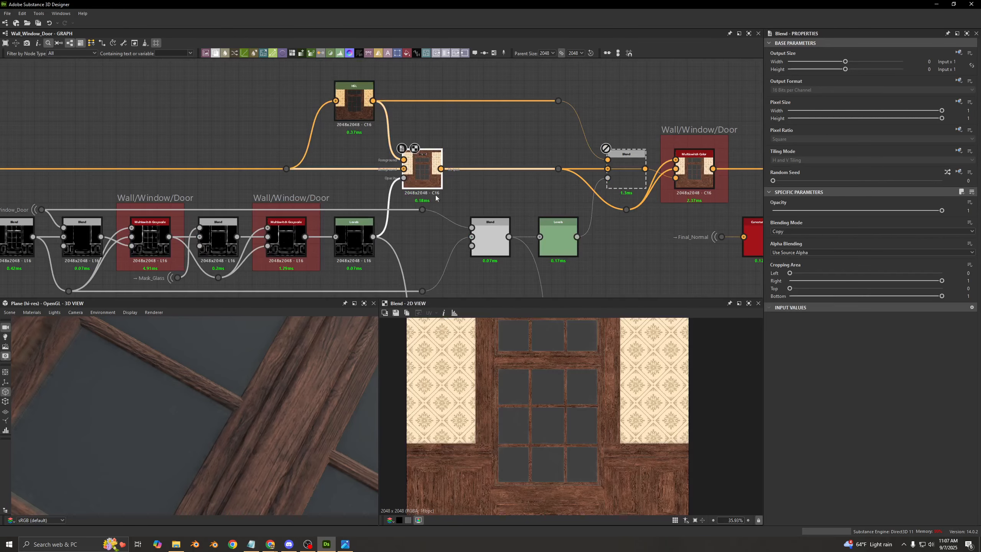
- Set the graph's Type of Wall preview parameter to Door, and preview the Levels mask feeding the color Blend
middle_click_drag(390, 243, 452, 176)
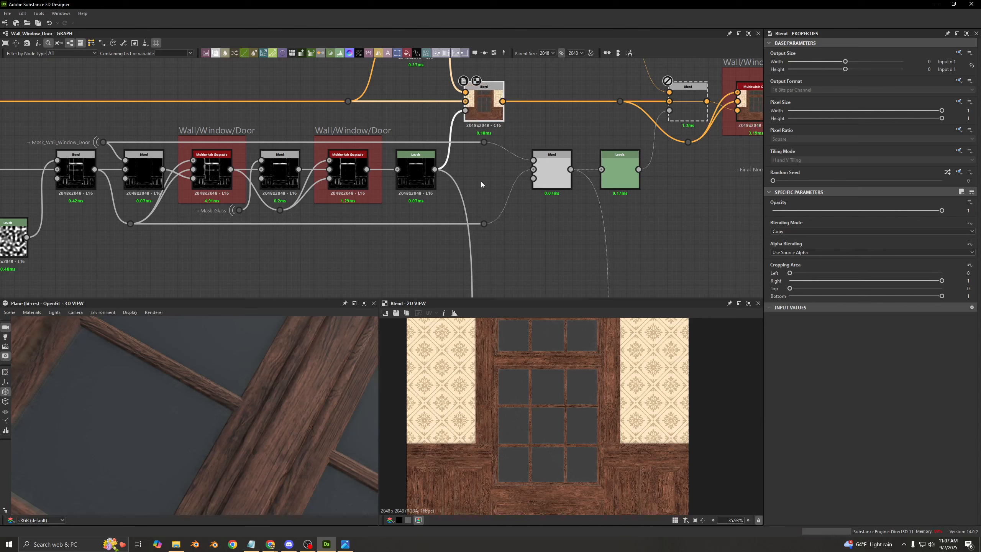
left_click(584, 235)
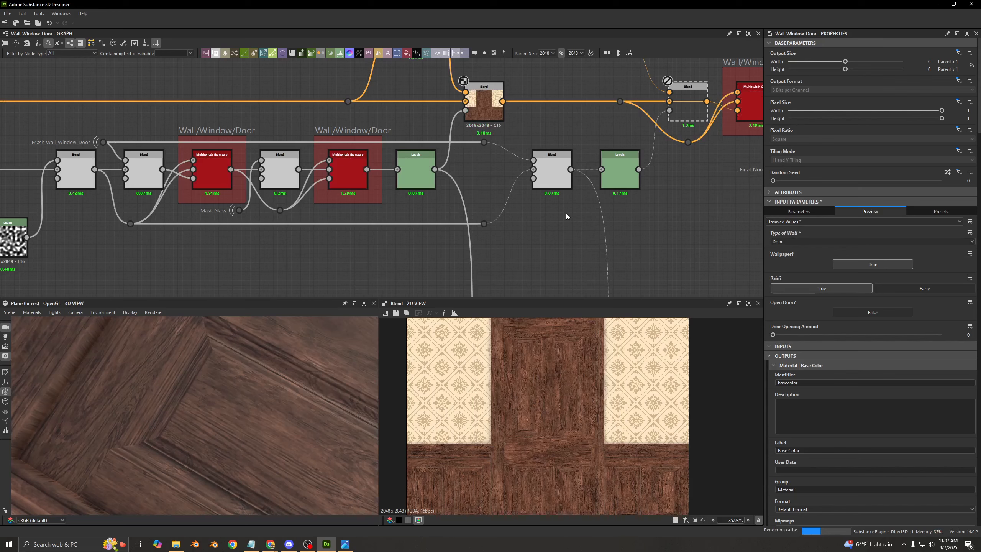
middle_click_drag(246, 183, 364, 194)
left_click(536, 182)
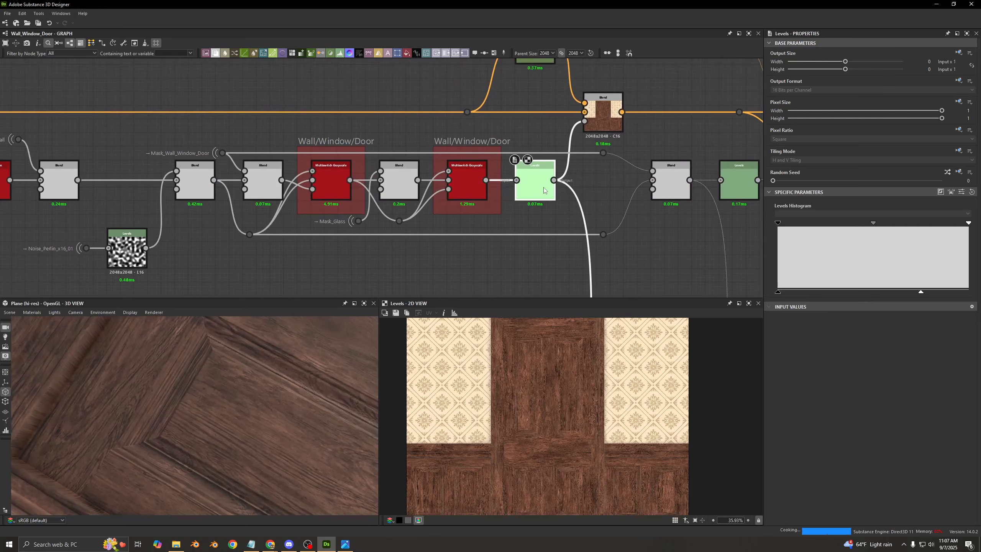
left_click(600, 125)
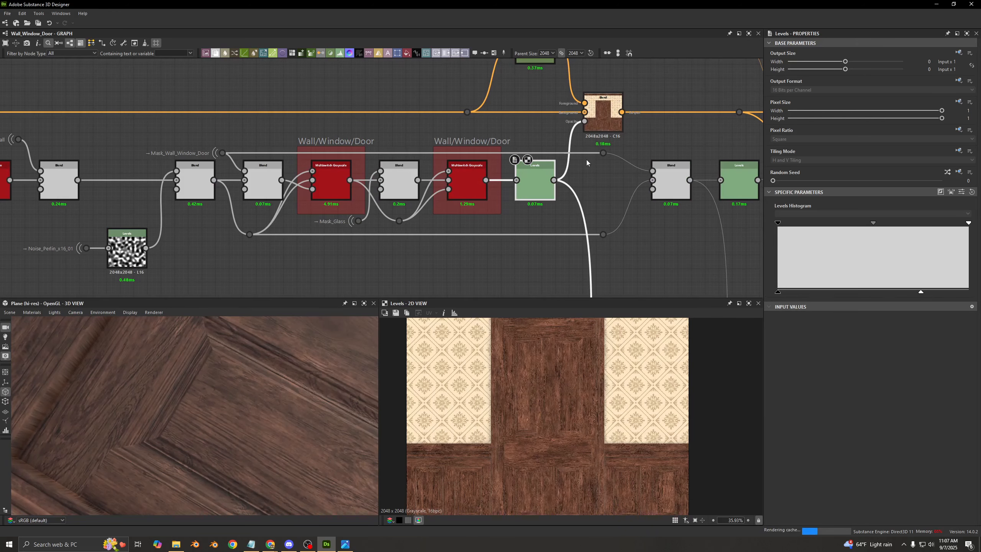
- Preview the Wall/Window/Door Multiswitch Grayscale nodes and the Blend masks before them, back to the Blend that subtracts the Perlin noise
double_click(467, 188)
double_click(341, 187)
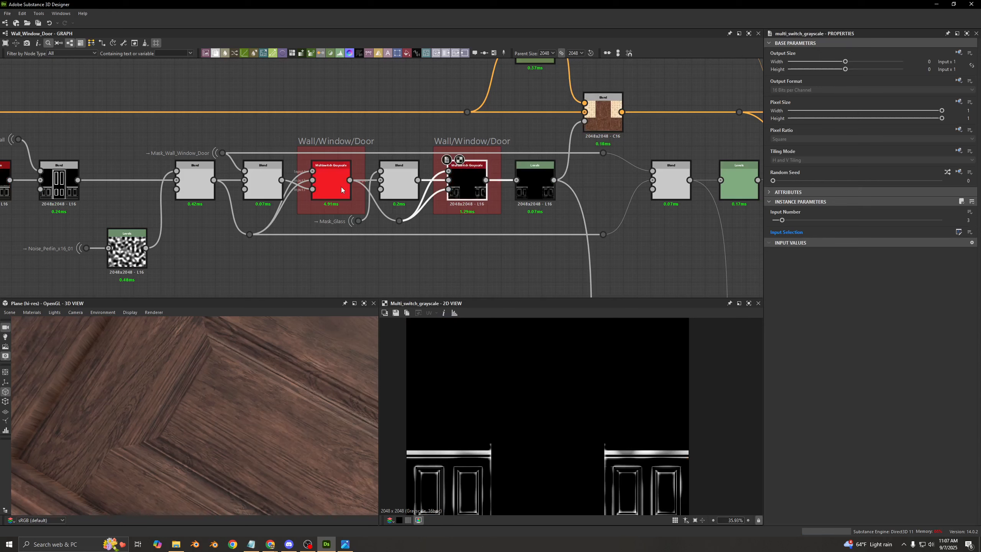
double_click(478, 189)
double_click(406, 191)
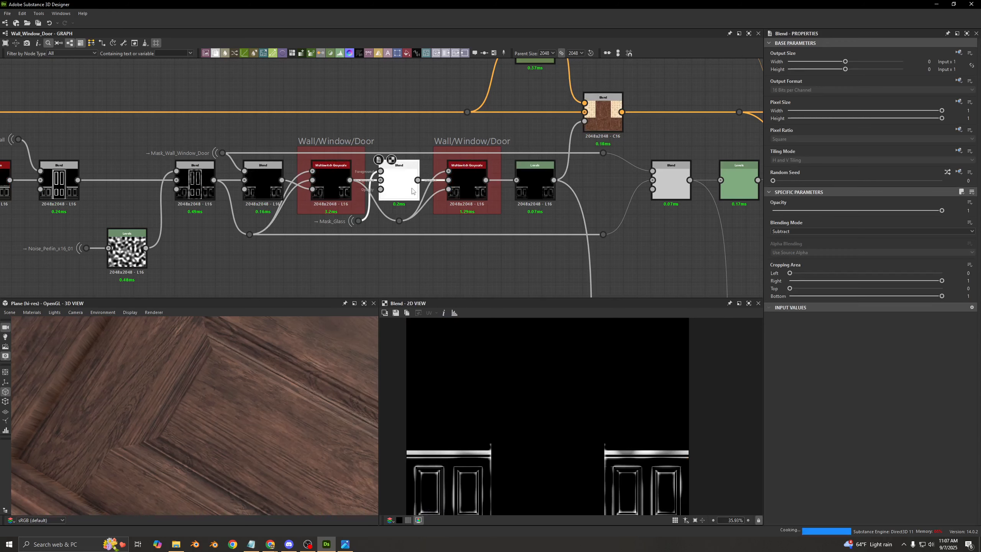
double_click(266, 189)
double_click(187, 194)
- Preview the Multiply Blend that isolates the door edges, its Levels mask, and the color Blend they drive
double_click(668, 184)
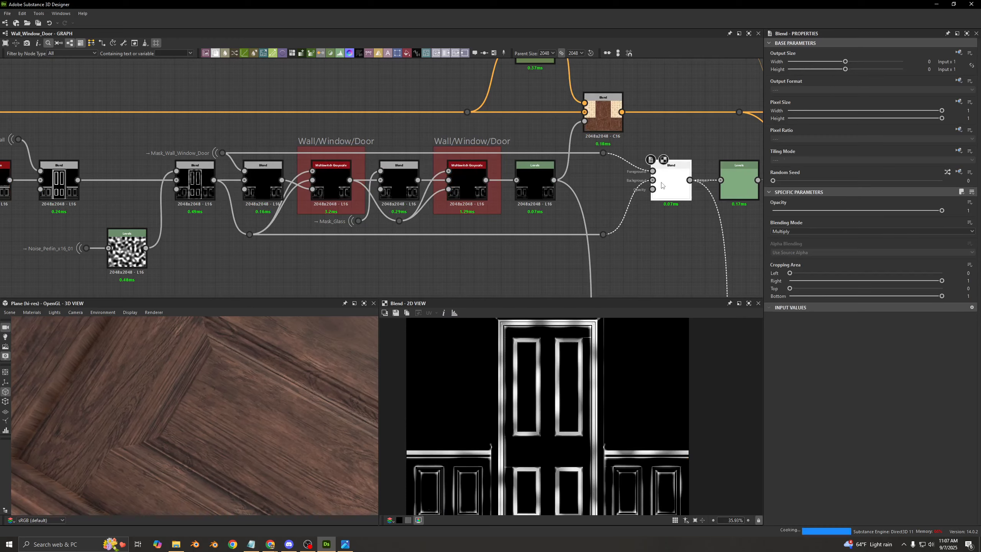
middle_click_drag(679, 185, 439, 203)
double_click(571, 134)
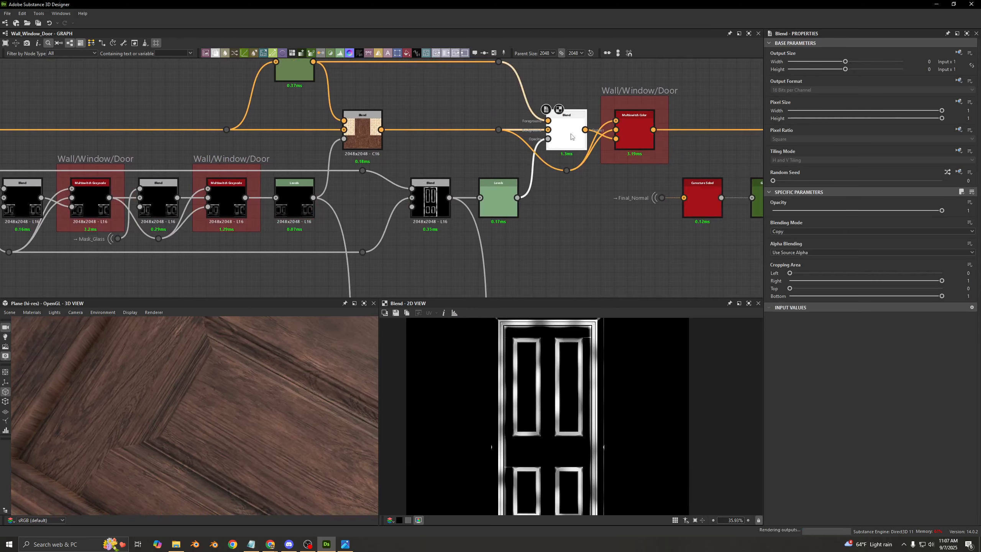
double_click(500, 198)
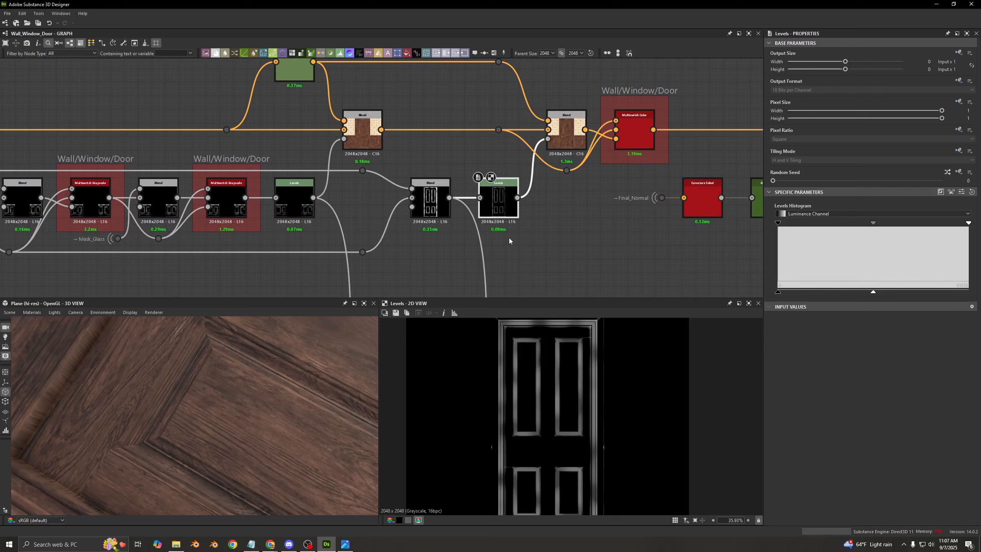
double_click(562, 141)
middle_click_drag(294, 199, 549, 199)
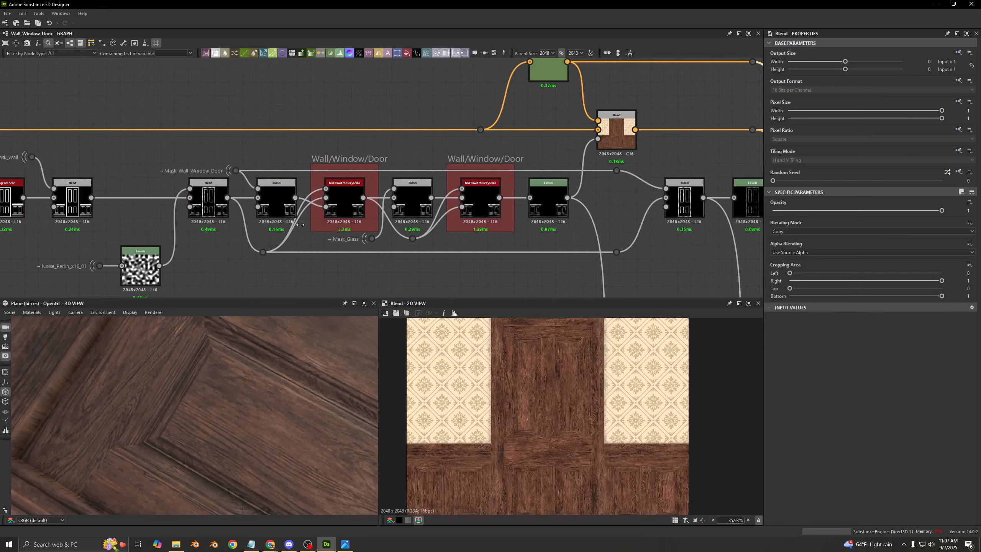
- Trace the door edge mask from the noise Subtract Blend through the Multiply Blend and Levels to the final color Blend
double_click(221, 208)
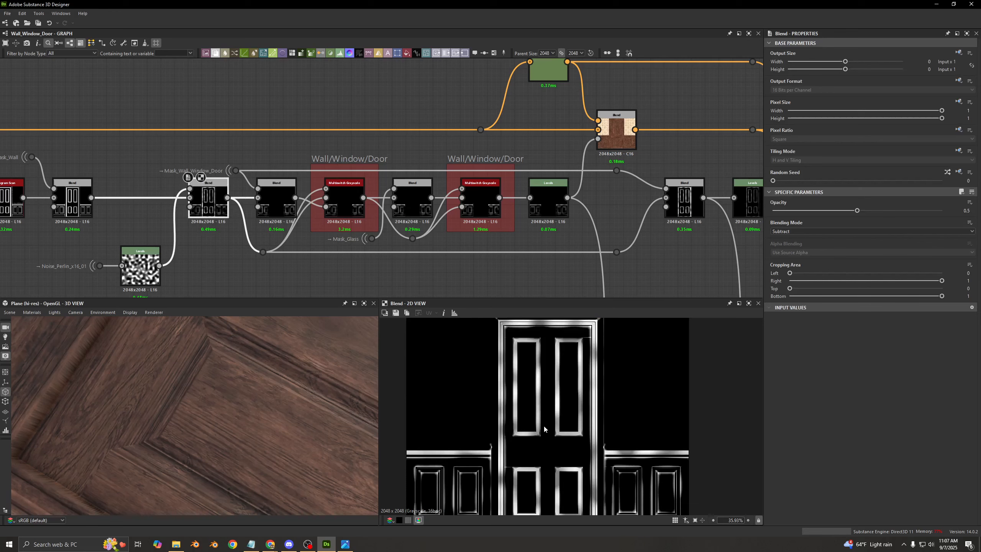
middle_click_drag(579, 200, 404, 169)
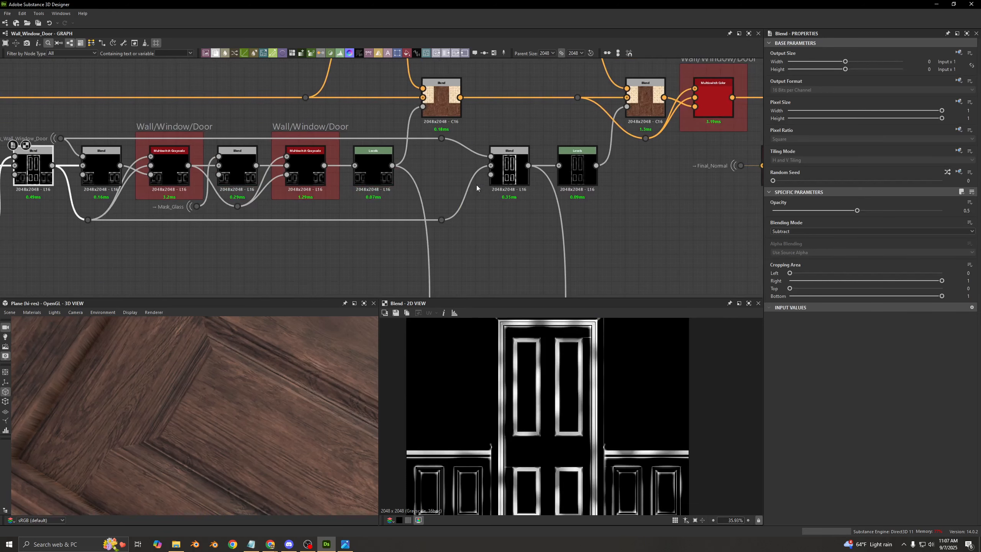
double_click(508, 167)
double_click(577, 167)
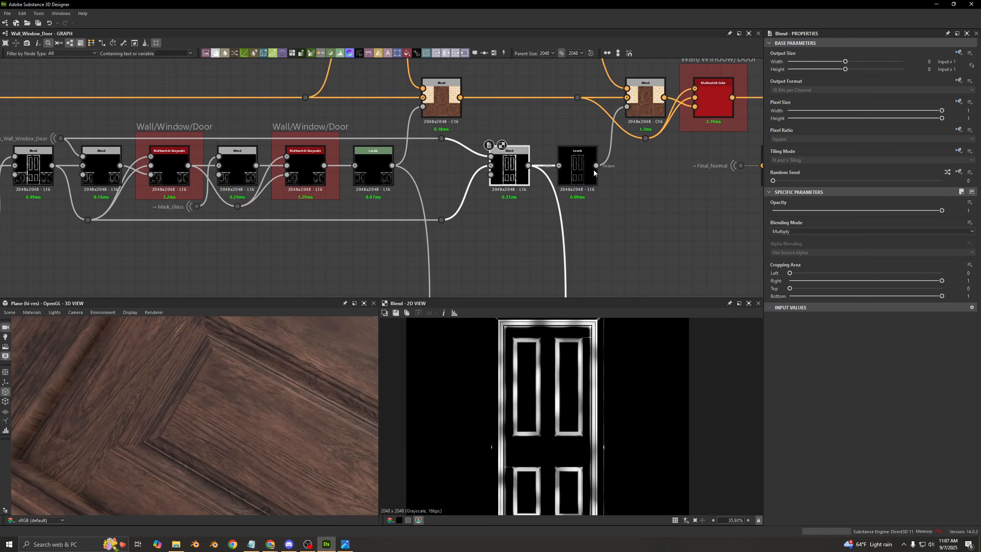
double_click(640, 91)
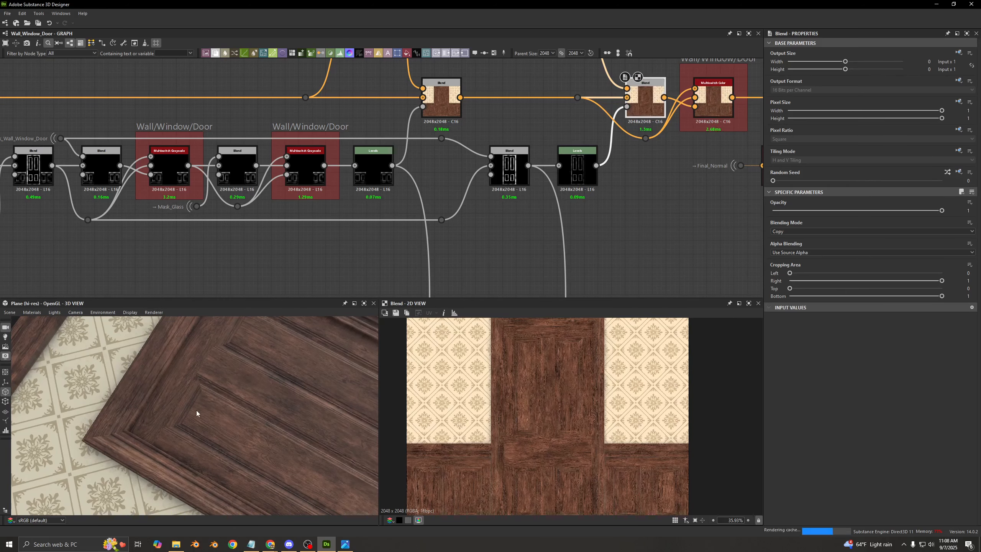
- Compare the two color Blends before the Multiswitch Color with the darkened HSL version feeding both
scroll(396, 231, "down", 3)
middle_click_drag(275, 229, 357, 232)
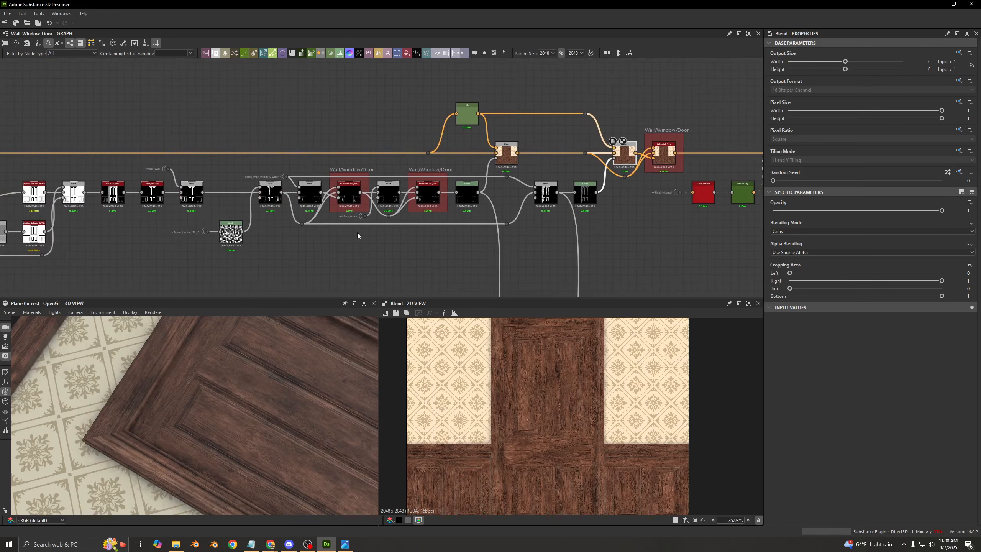
scroll(356, 229, "up", 2)
left_click(579, 125)
double_click(580, 125)
middle_click_drag(503, 120, 335, 125)
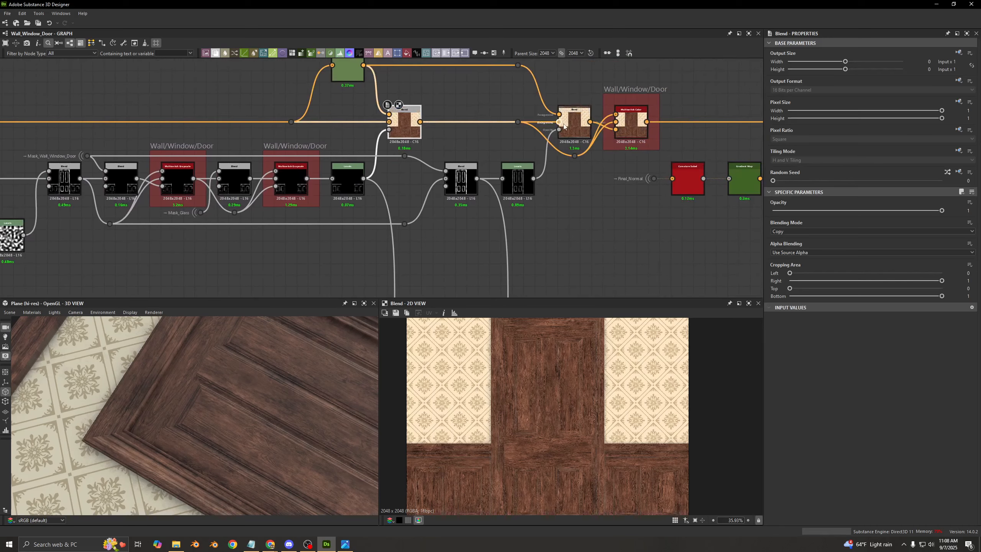
double_click(575, 123)
middle_click_drag(469, 153, 477, 191)
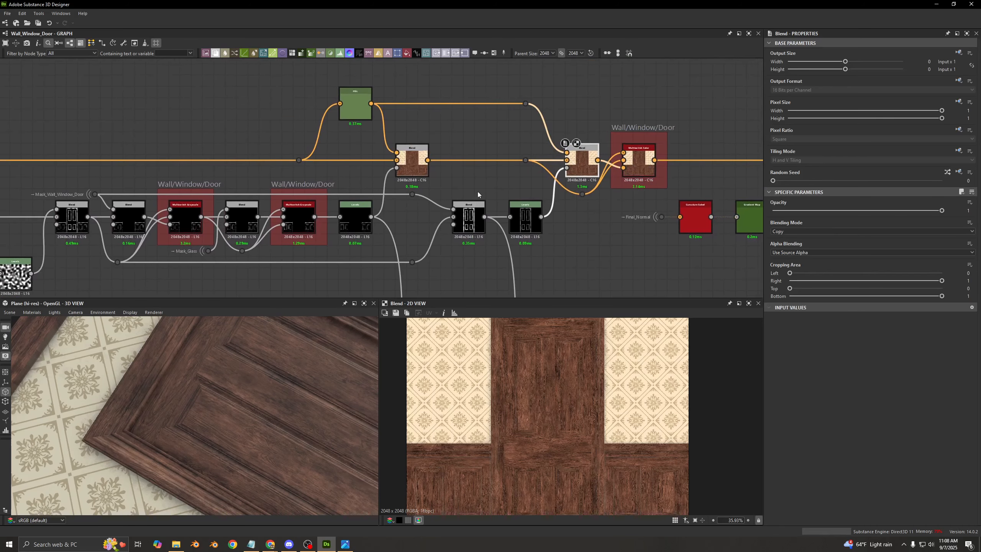
double_click(357, 103)
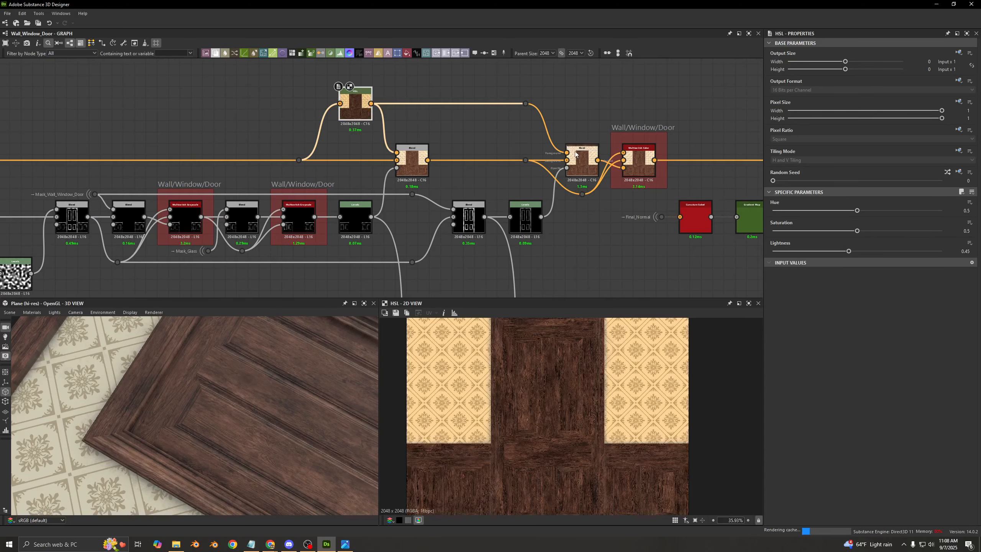
middle_click_drag(477, 137, 542, 117)
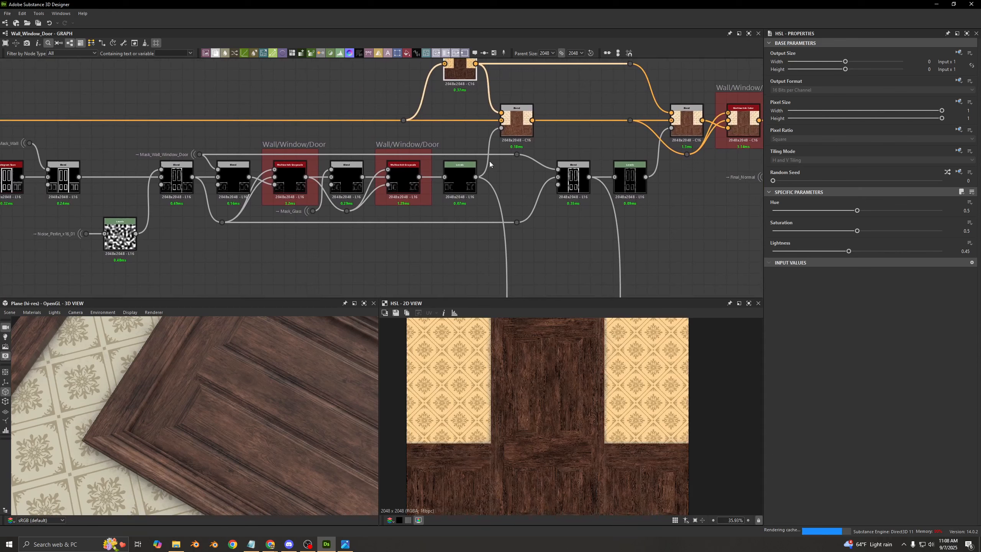
- Examine the Subtract and Multiply mask Blends, and show the door mask Levels settings as numeric sliders
double_click(166, 183)
scroll(166, 182, "up", 2)
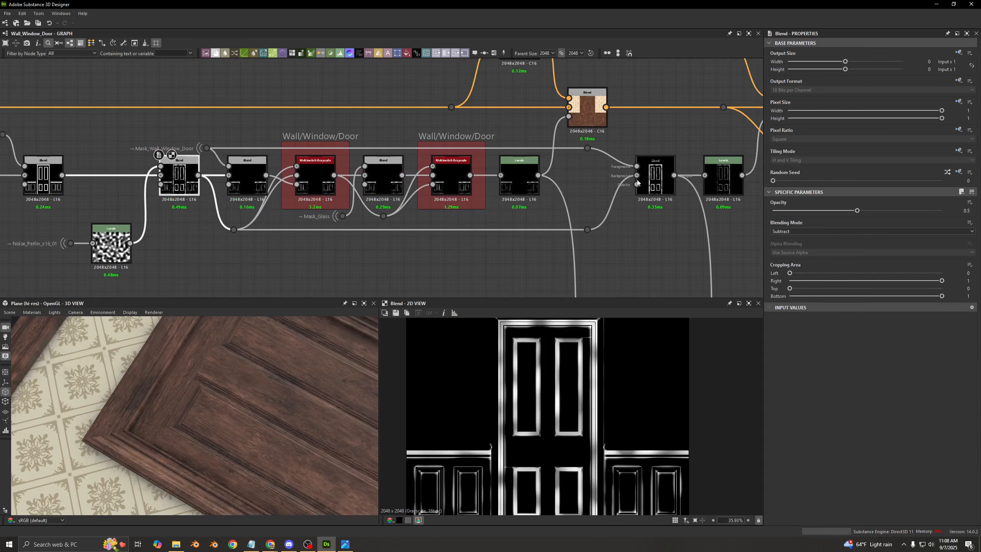
double_click(659, 181)
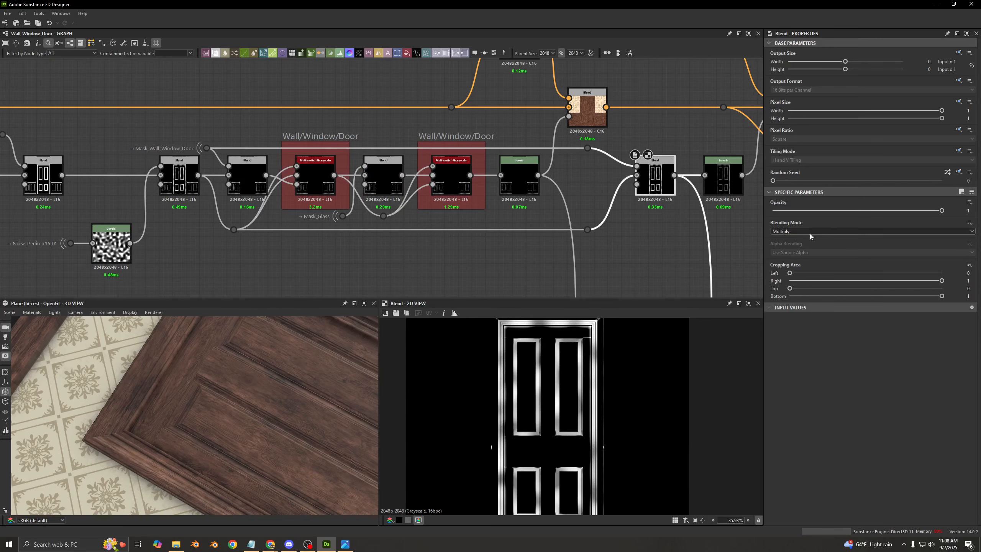
scroll(571, 409, "down", 3)
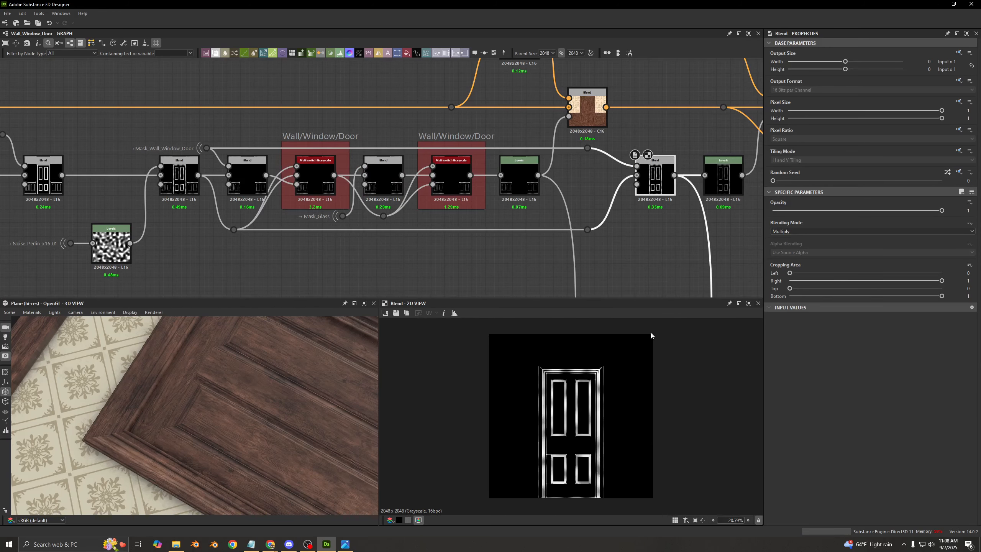
middle_click_drag(721, 181, 480, 177)
scroll(480, 178, "up", 2)
double_click(481, 178)
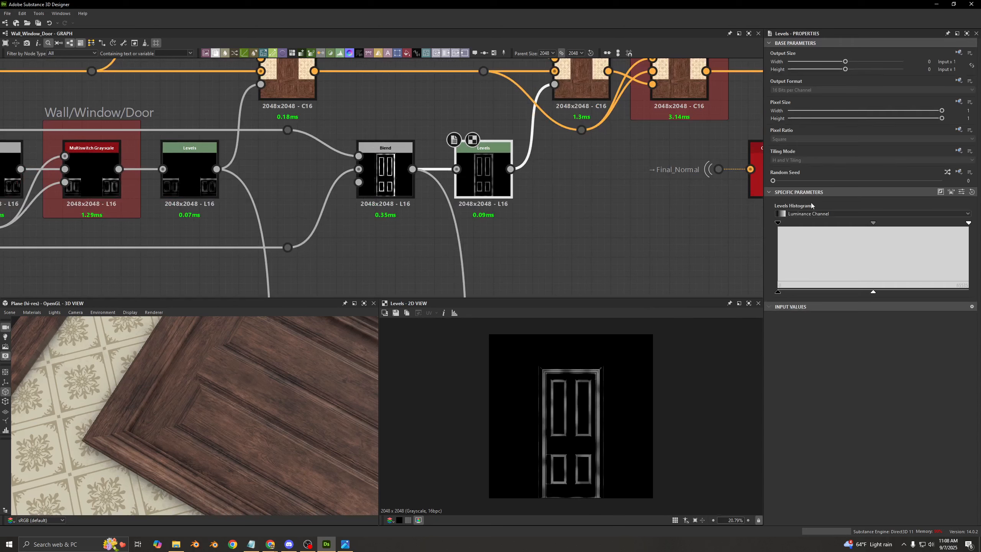
left_click(961, 191)
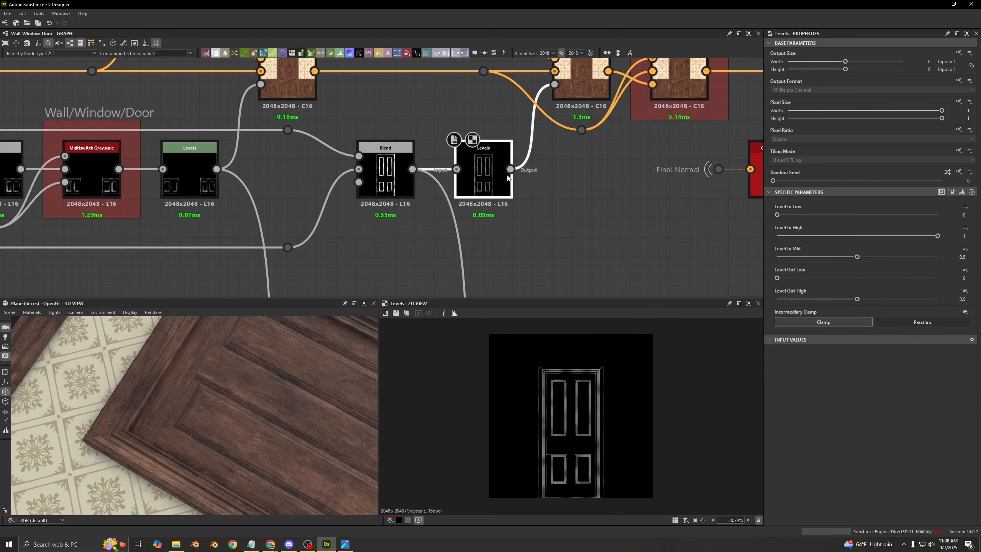
- Preview the door's color Blend and toggle the node off and on to compare its darkened edges
middle_click_drag(594, 72, 547, 174)
double_click(560, 145)
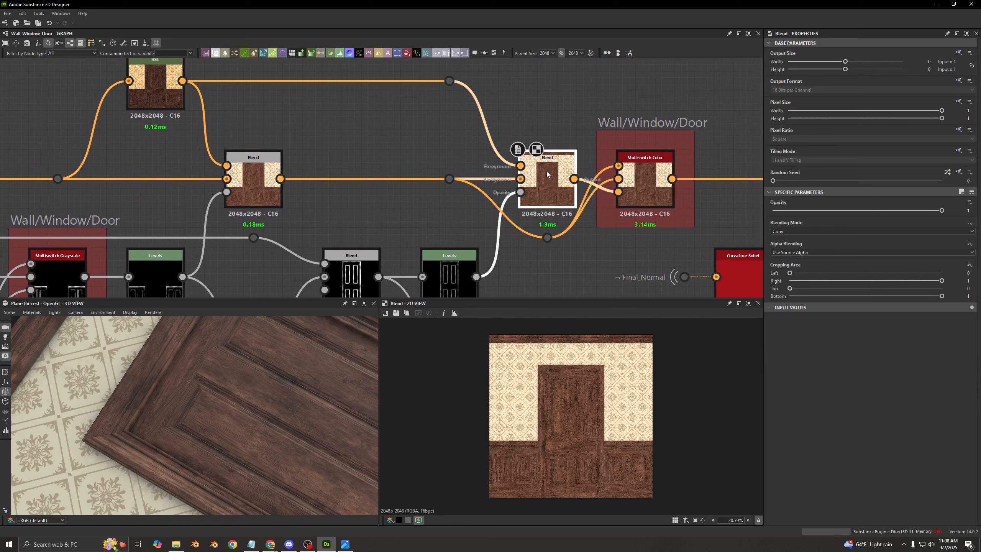
key("shift+d")
key("shift+d")
key("shift+d")
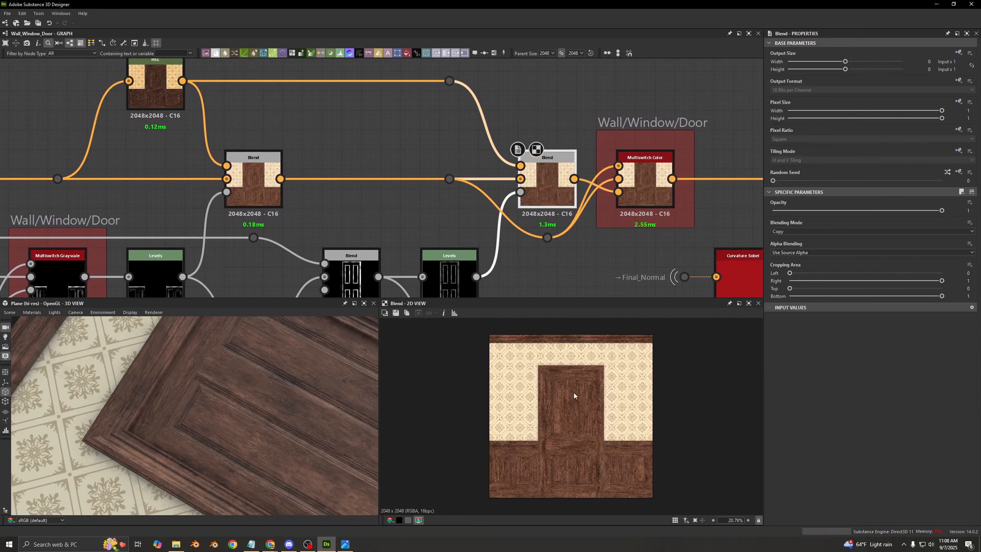
key("shift+d")
middle_click_drag(493, 277, 504, 238)
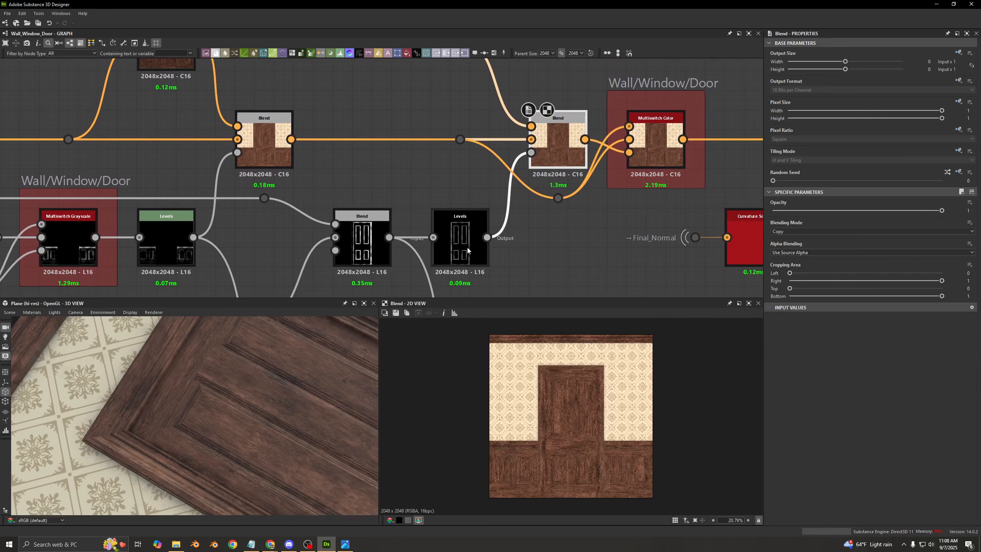
- Try higher and lower output white levels on the door mask Levels, check the door in 3D, and undo the change
left_click(467, 247)
left_click_drag(878, 293, 969, 293)
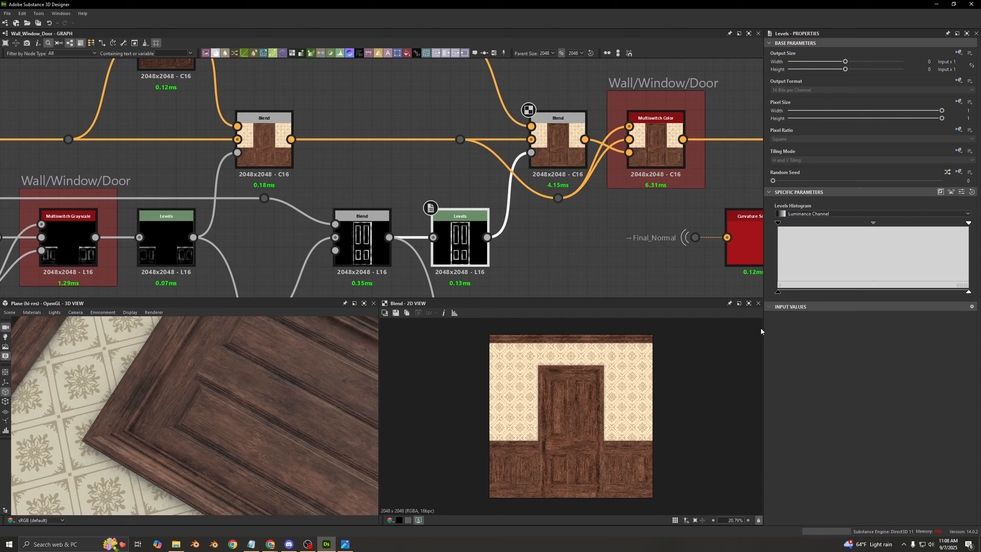
left_click_drag(968, 293, 787, 293)
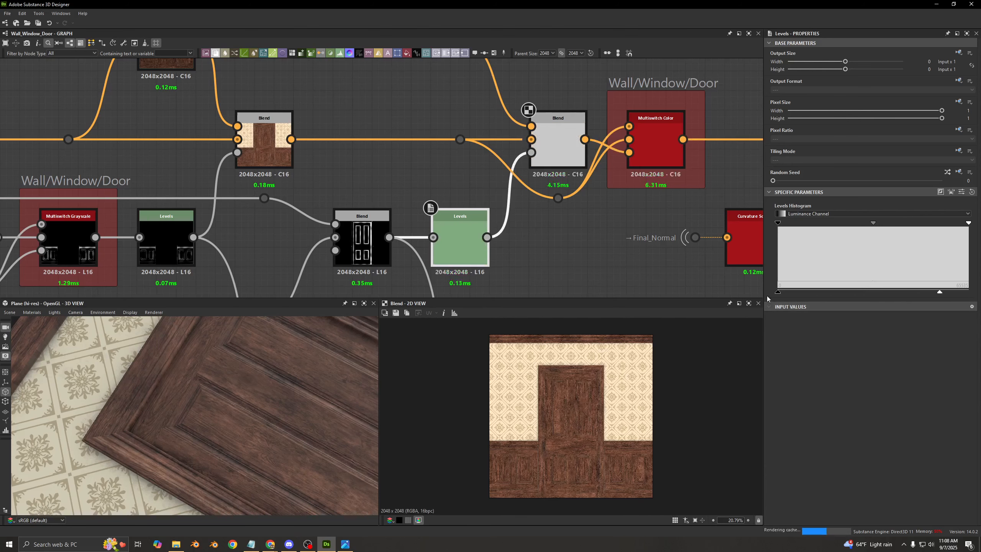
left_click_drag(883, 299, 968, 292)
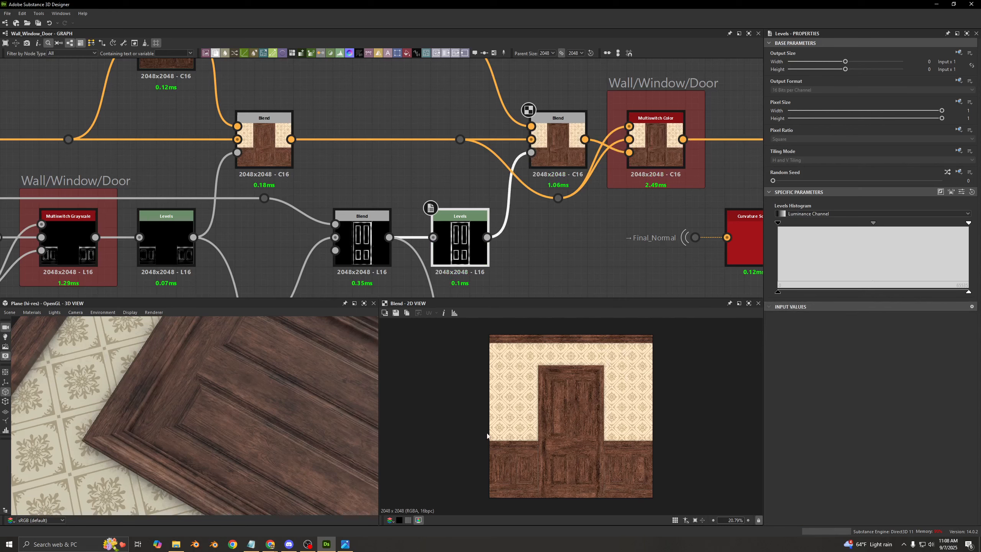
left_click_drag(347, 410, 266, 387)
key("ctrl+z")
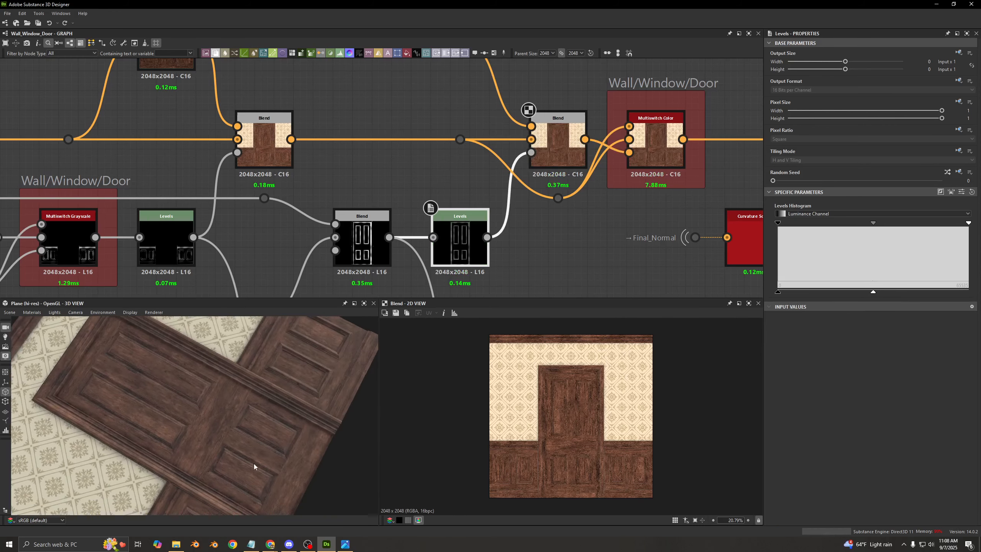
- Inspect the door's color Blend and how it connects to the Wall/Window/Door Multiswitch Color inputs
left_click(540, 163)
middle_click_drag(540, 163, 416, 150)
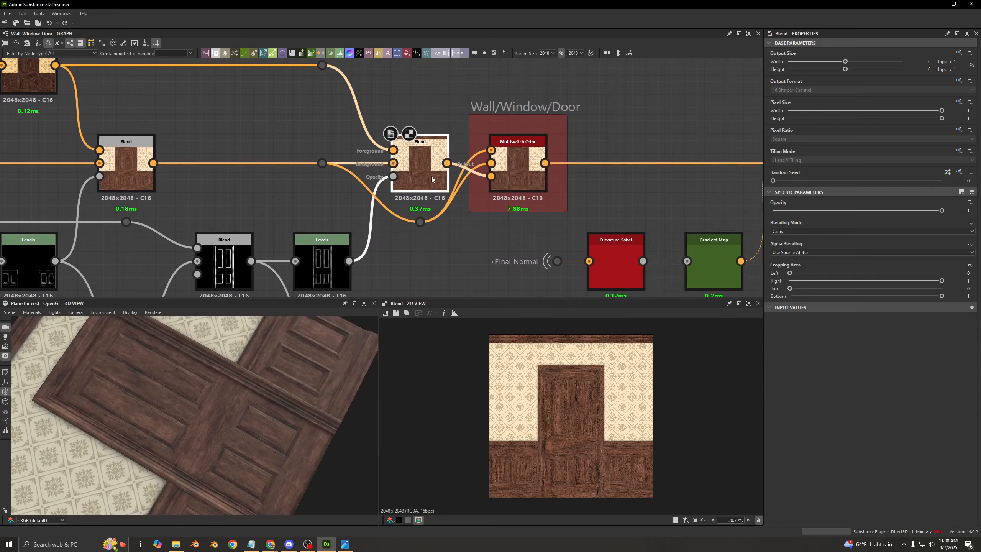
scroll(416, 150, "up", 2)
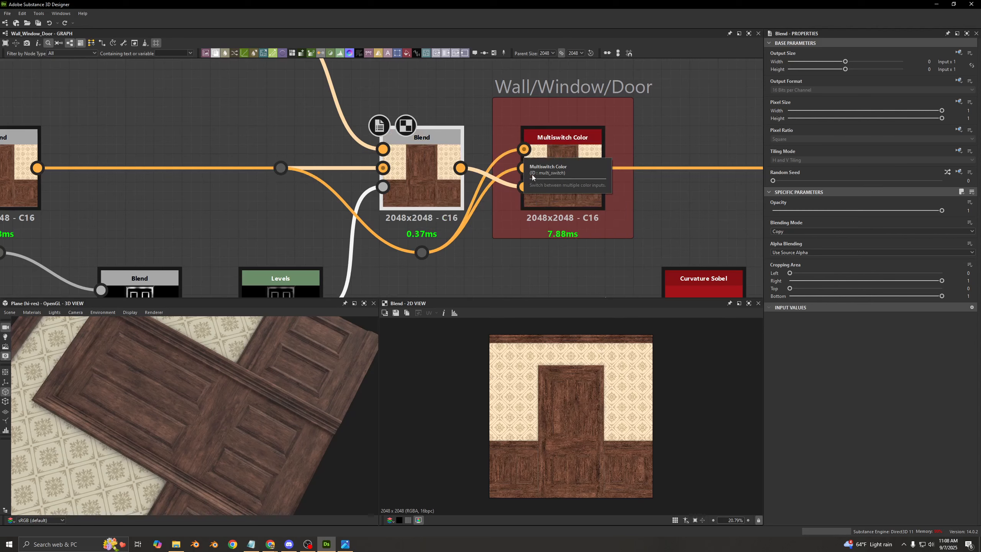
scroll(616, 183, "down", 4)
- Re-enable the disabled Overlay Blend fed by the Gradient Map, preview it, and check the wood detail in 3D
middle_click_drag(620, 182, 347, 129)
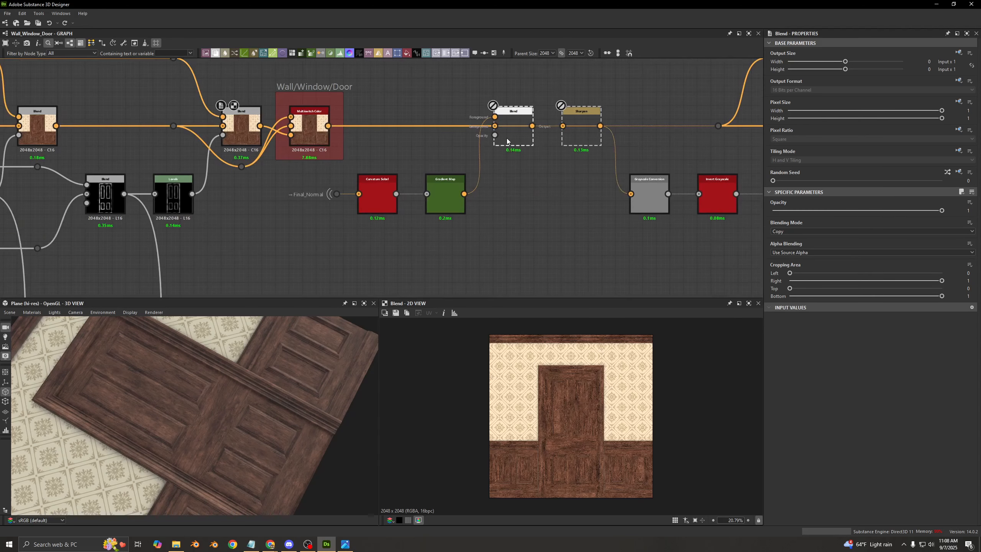
double_click(507, 138)
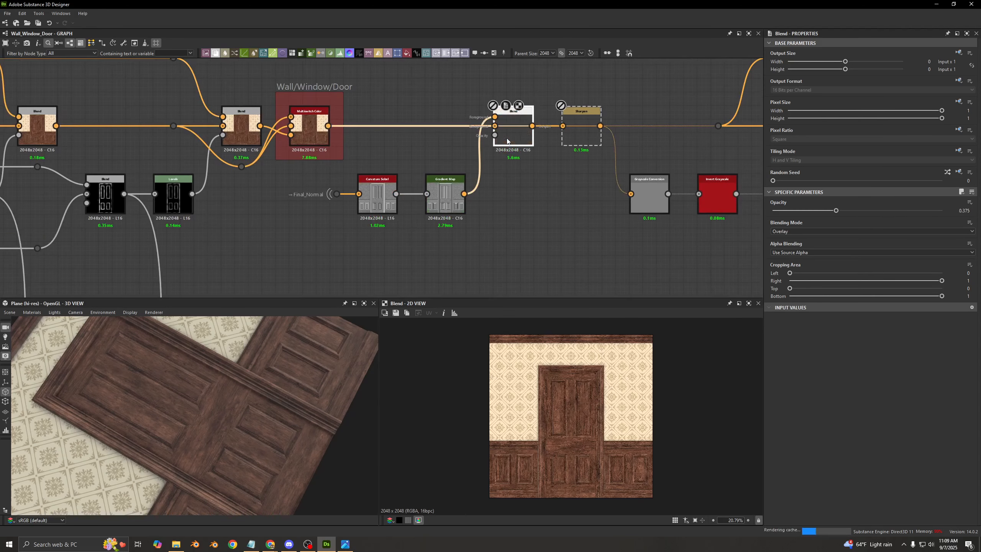
scroll(209, 362, "up", 5)
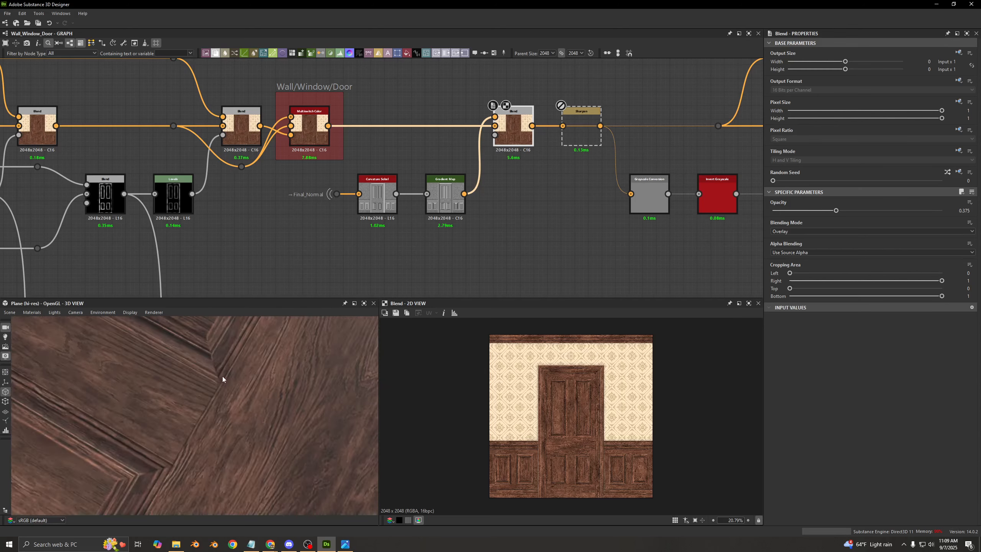
left_click_drag(223, 376, 175, 380)
scroll(174, 380, "down", 3)
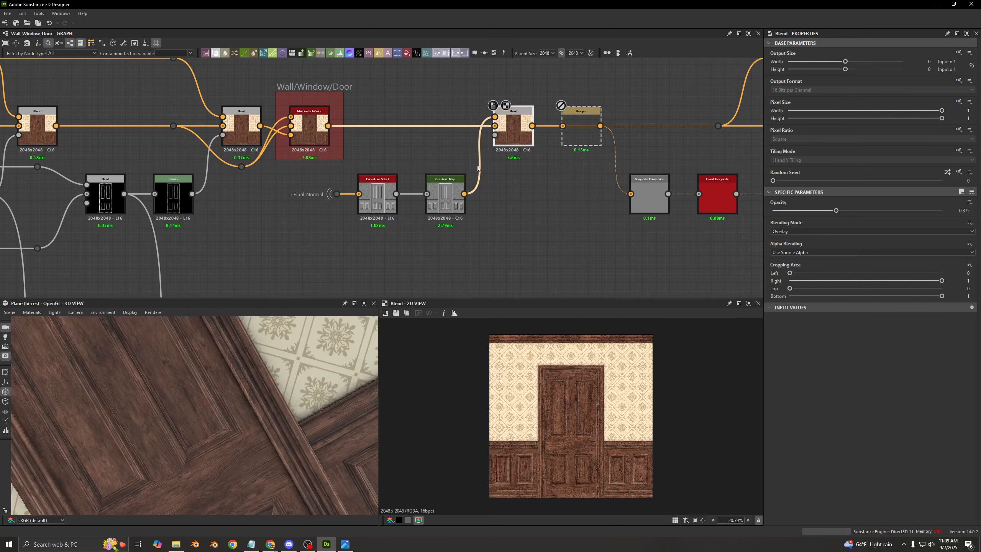
- Preview the Final_Normal input and the Curvature Sobel node made from it, examining the curvature detail up close
scroll(326, 200, "up", 2)
left_click(340, 195)
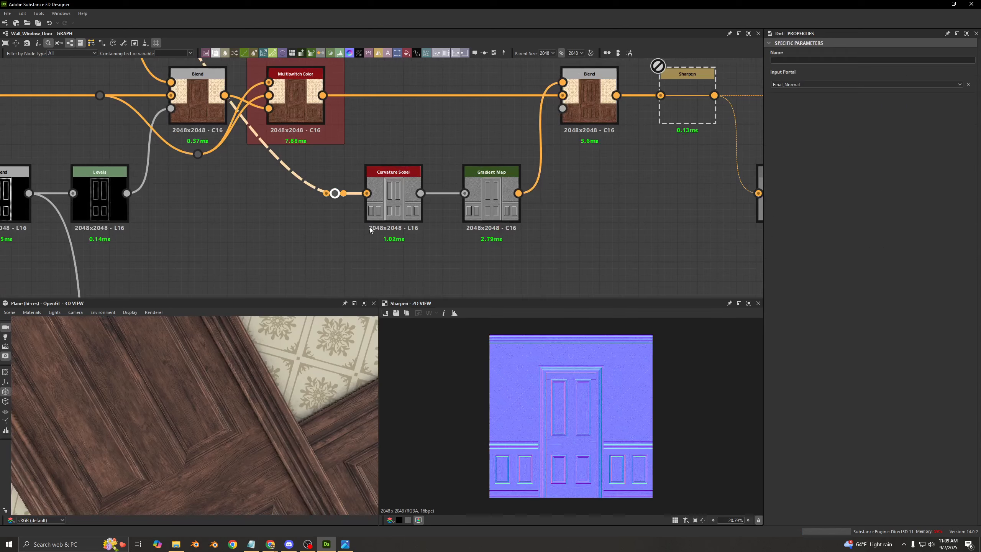
left_click(386, 212)
scroll(519, 394, "up", 4)
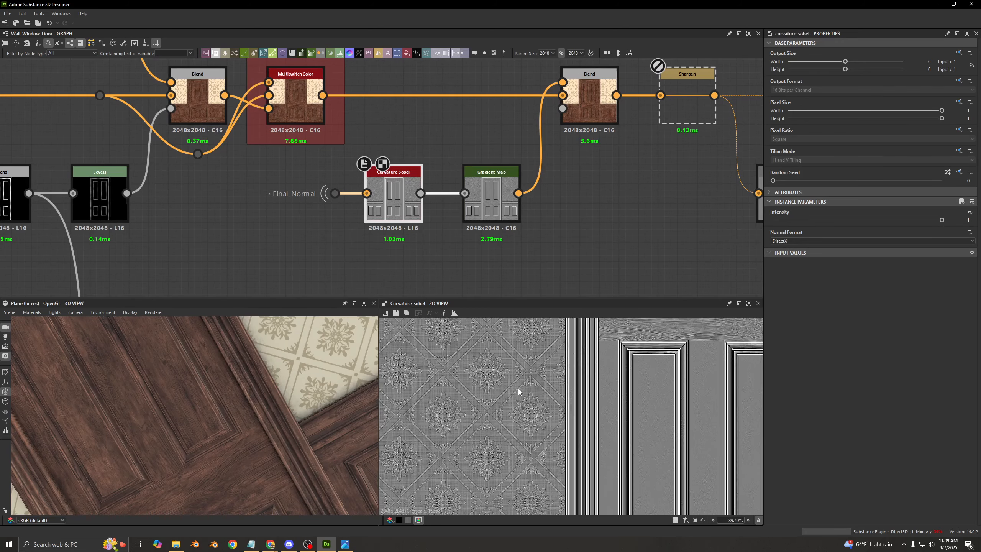
- Preview the curvature Gradient Map, and re-enable and preview the disabled Sharpen node after the Overlay Blend
left_click(491, 197)
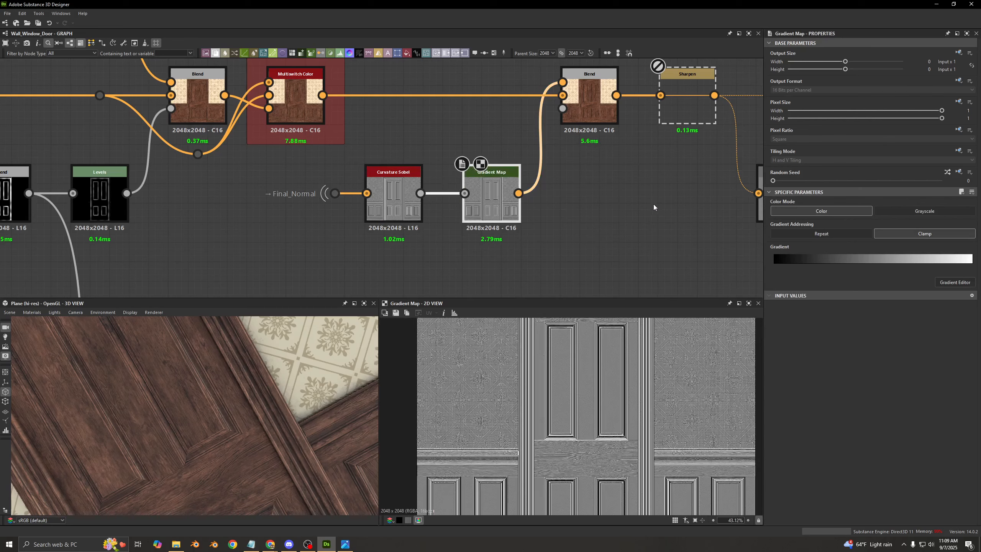
middle_click_drag(607, 201, 491, 225)
left_click(477, 131)
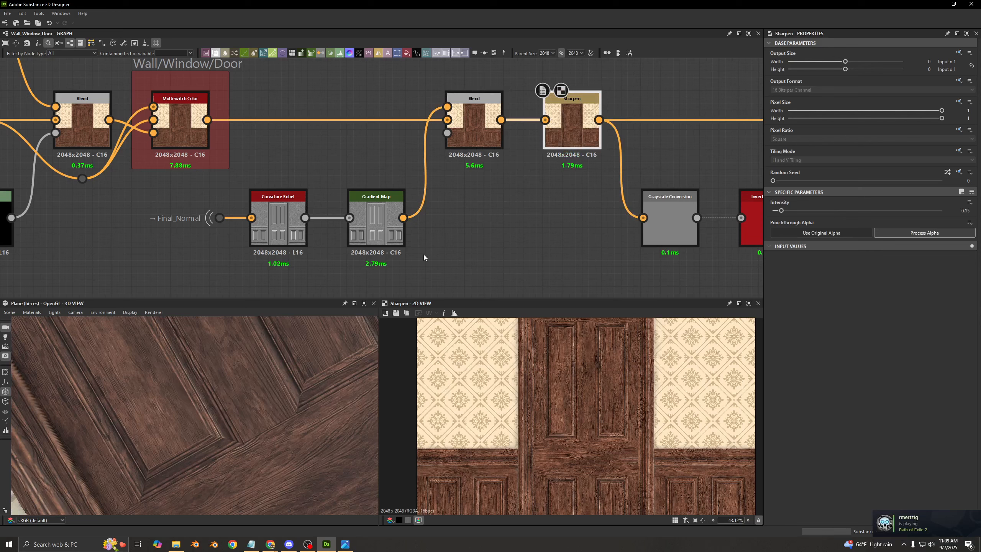
left_click(575, 137)
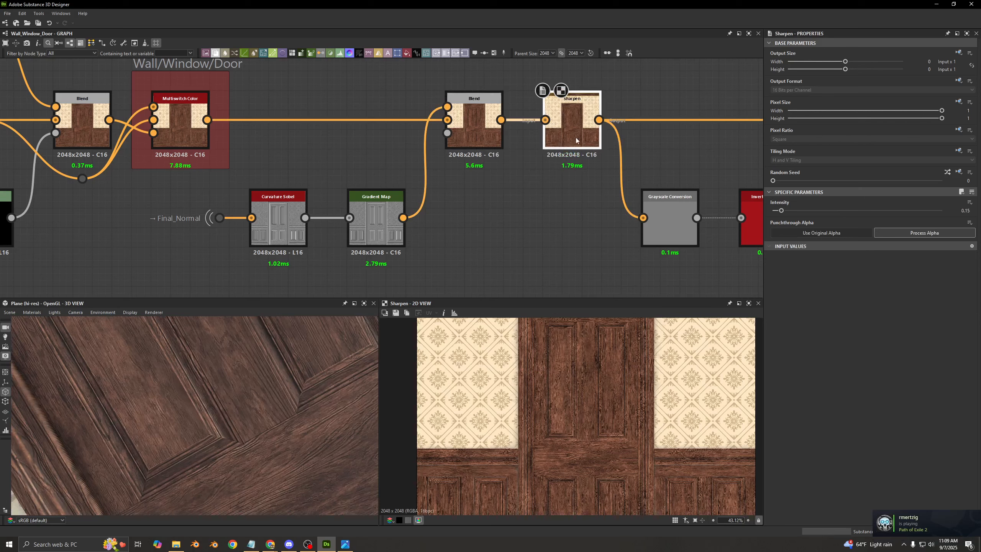
- Toggle the Sharpen node off and on to compare the wood grain up close in 3D
key("shift+d")
scroll(205, 380, "up", 3)
left_click_drag(205, 380, 230, 381)
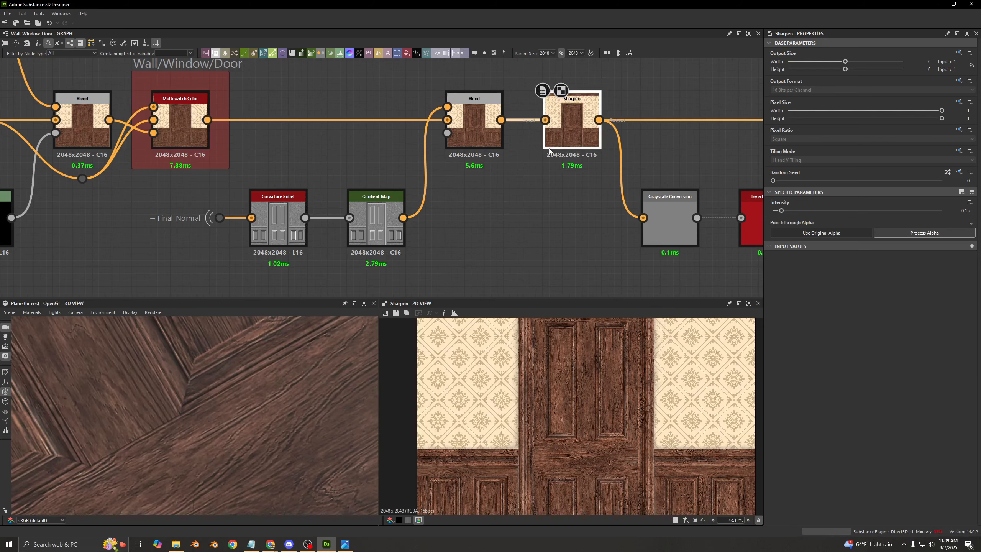
key("shift+d")
key("shift+d")
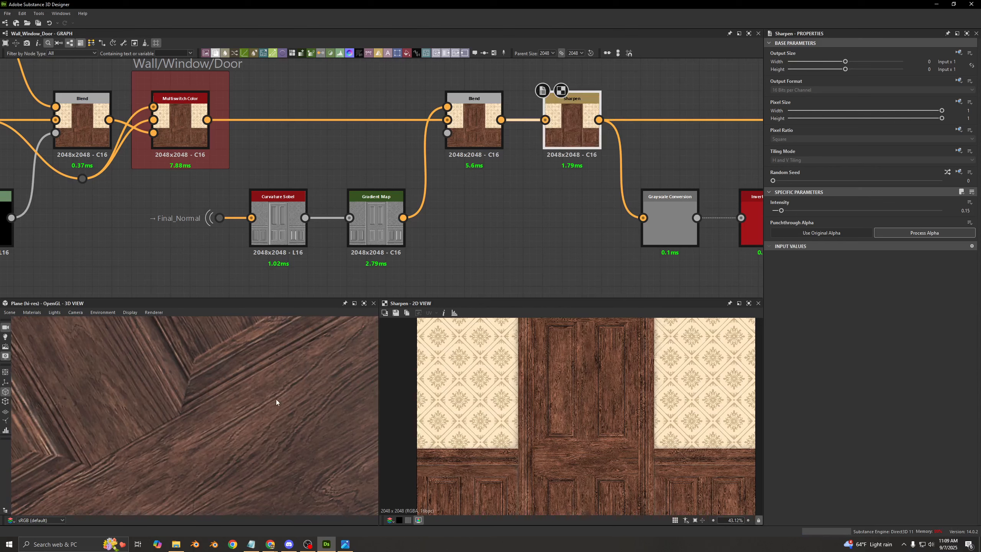
key("shift+d")
key("shift+d")
- Re-enable the disabled Blend that combines the Sharpen output with the HSL through the Histogram Scan mask
middle_click_drag(594, 229, 347, 268)
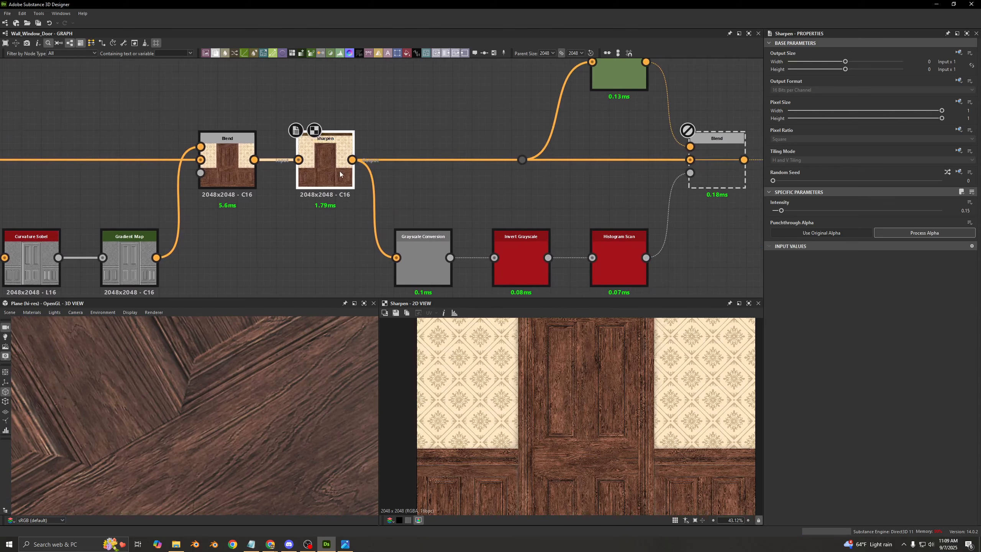
scroll(475, 171, "down", 3)
middle_click_drag(477, 171, 375, 173)
left_click(510, 176)
key("shift+d")
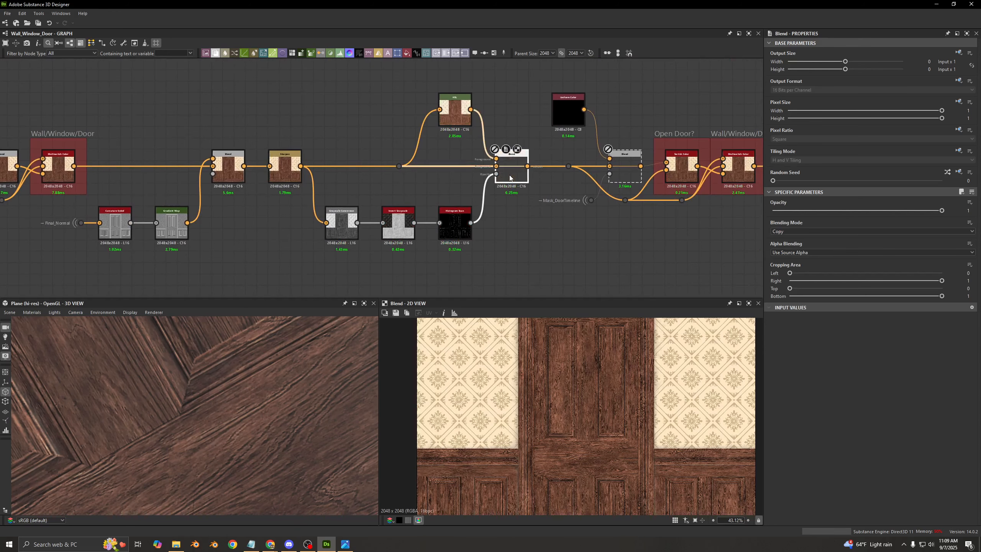
- Preview the PBR BaseColor / Metallic Validate node on the base color output and examine its out-of-range pixels up close
middle_click_drag(586, 120, 278, 145)
scroll(517, 129, "up", 2)
scroll(518, 128, "up", 3)
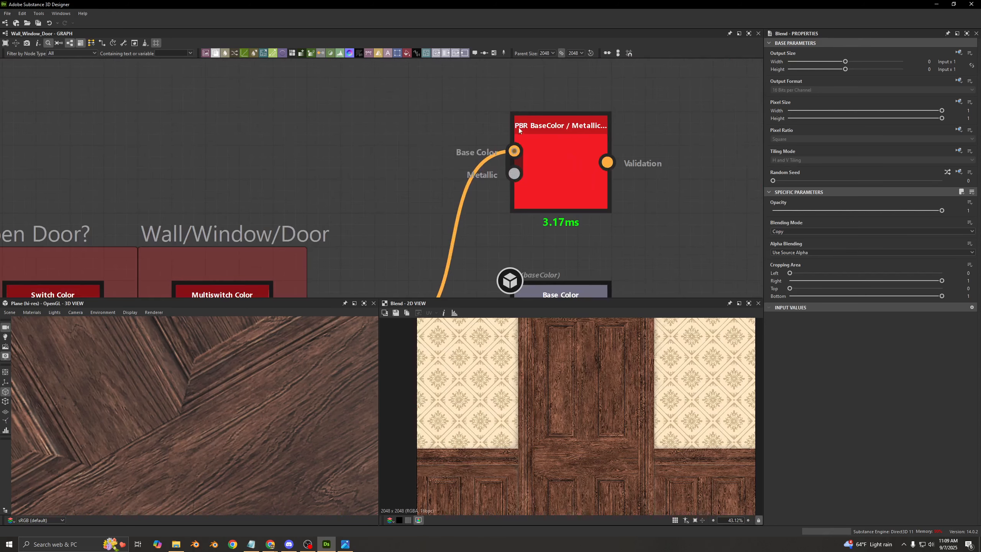
left_click(577, 132)
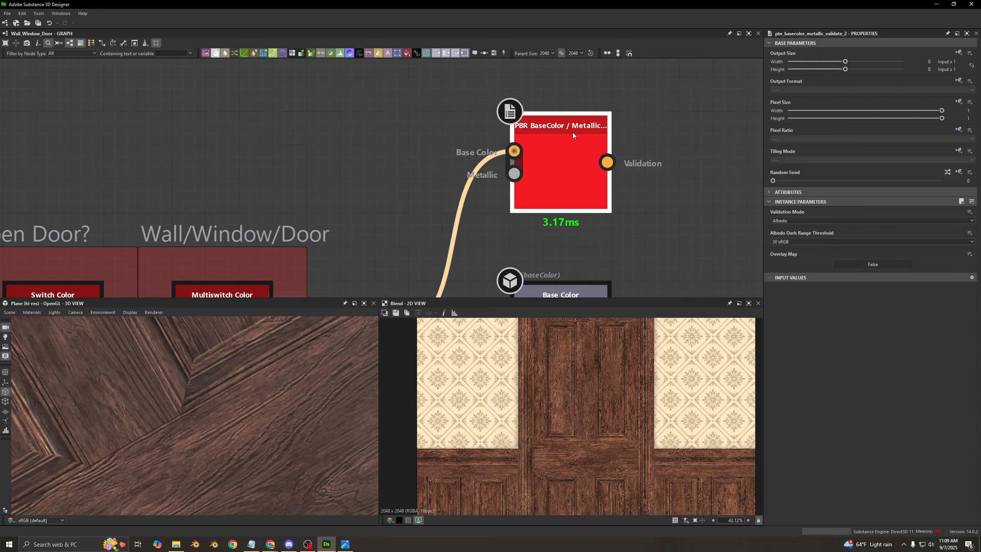
scroll(300, 163, "down", 5)
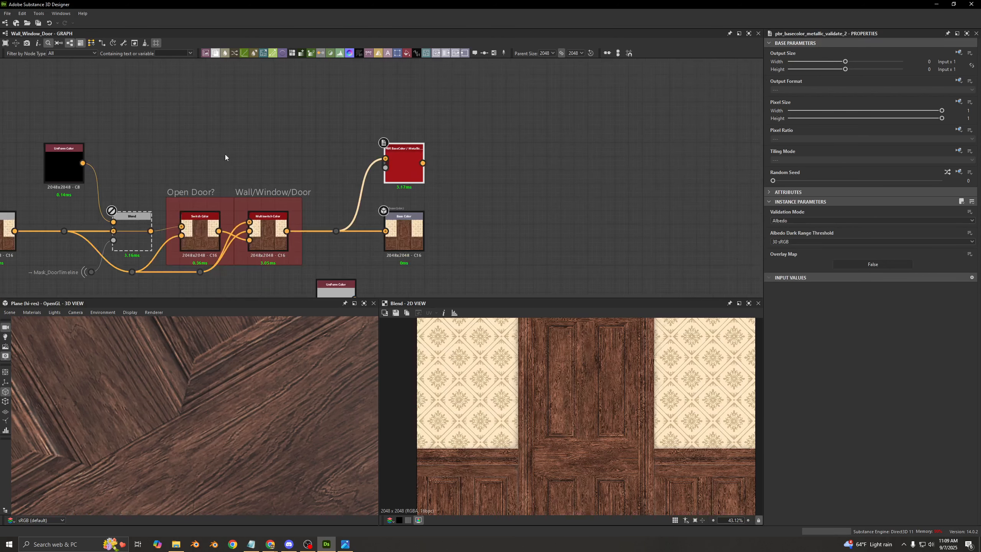
middle_click_drag(241, 154, 593, 102)
double_click(747, 122)
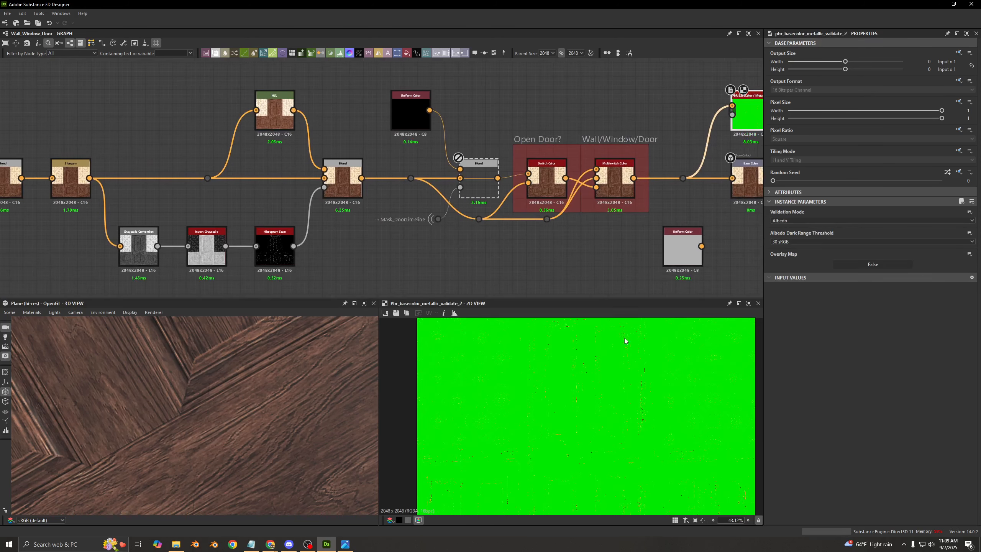
scroll(594, 360, "down", 3)
scroll(604, 351, "up", 5)
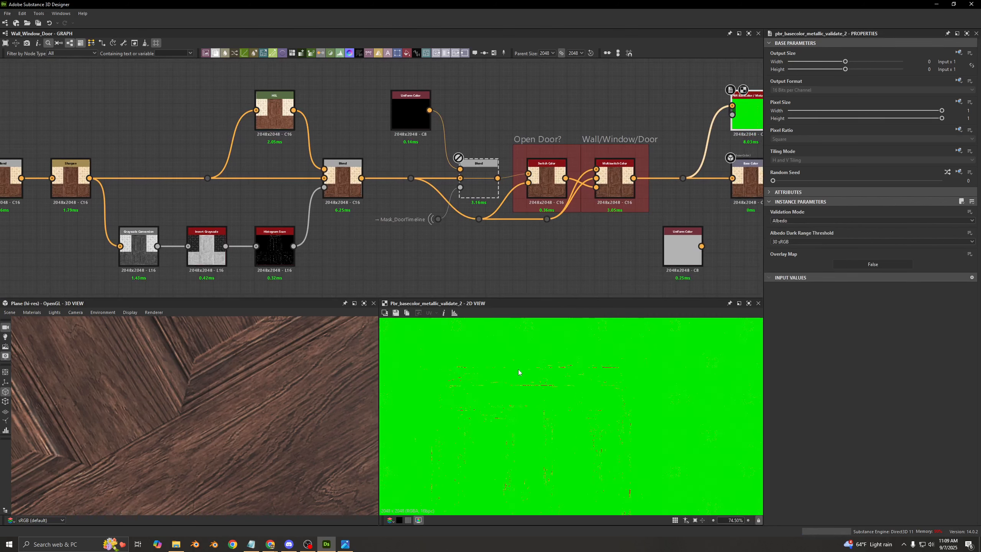
scroll(545, 400, "up", 7)
- Temporarily disable the HSL Blend to examine its effect on the albedo validation, and preview the Blend itself
left_click(353, 198)
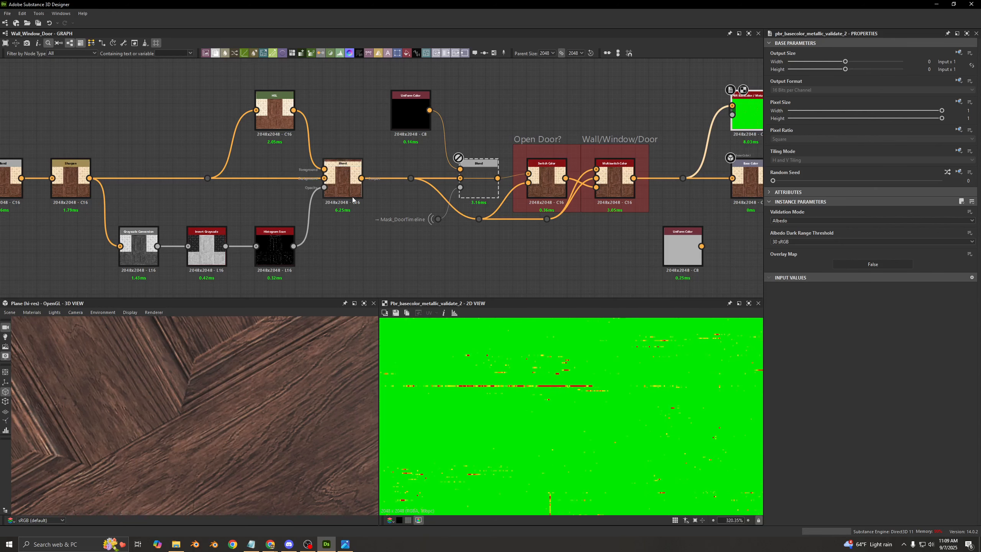
key("shift+d")
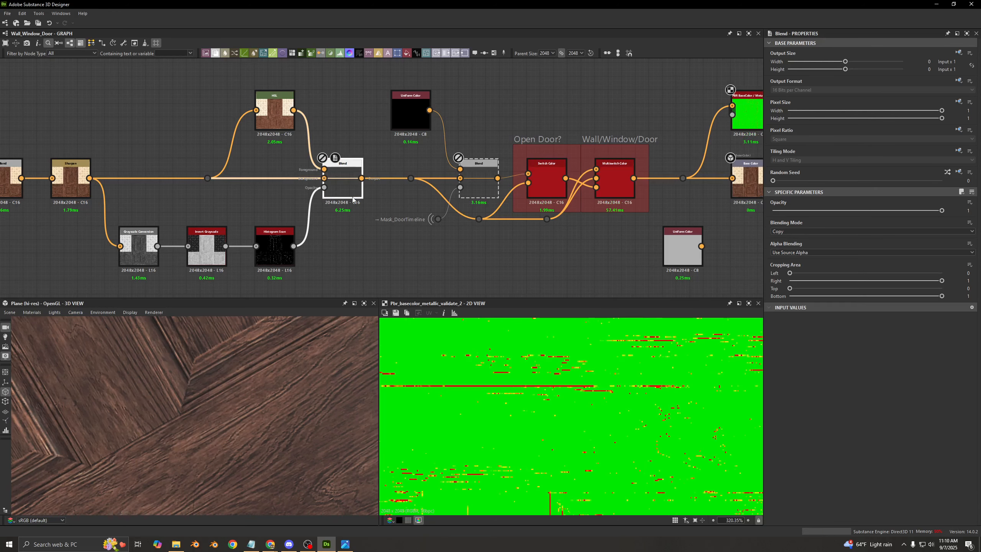
scroll(551, 387, "down", 7)
scroll(496, 375, "up", 4)
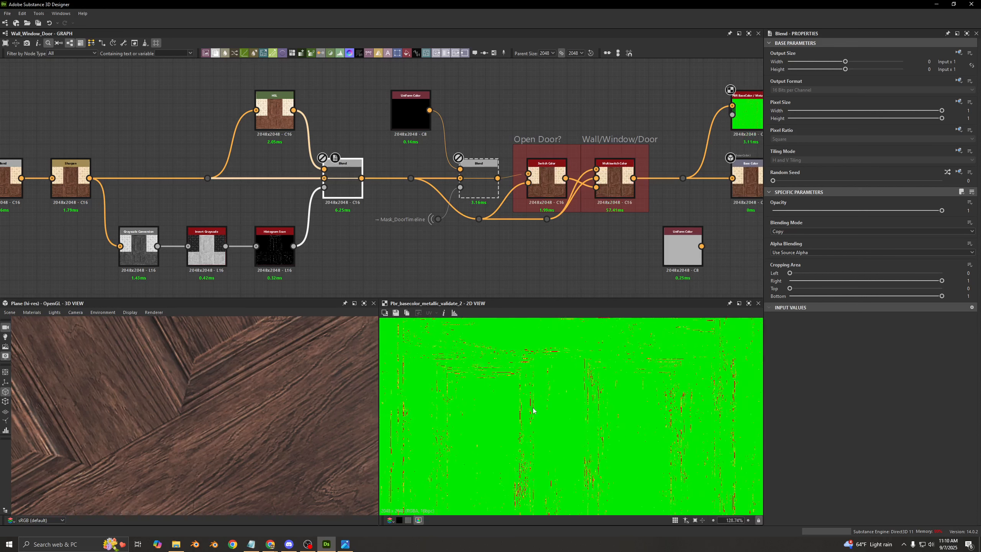
double_click(281, 247)
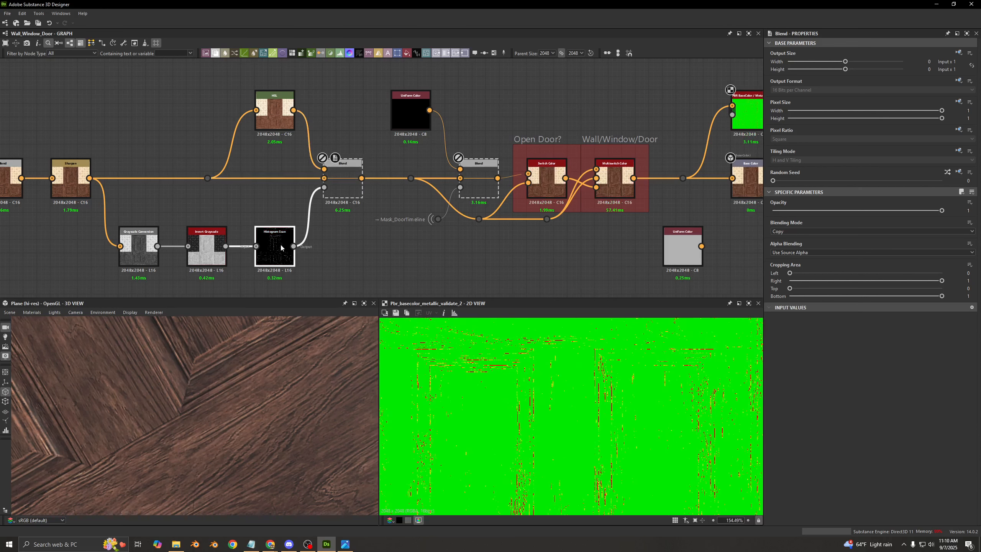
double_click(337, 197)
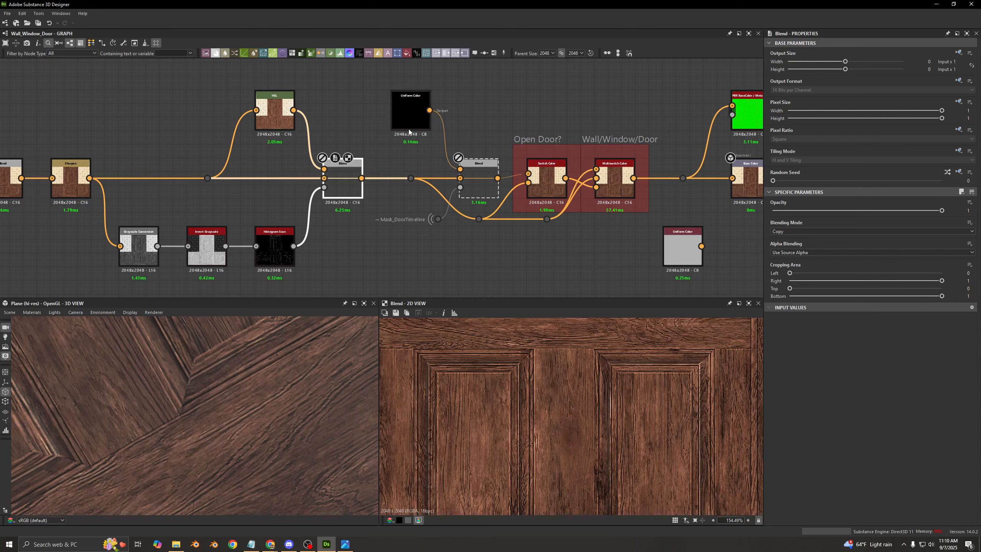
middle_click_drag(346, 179, 429, 163)
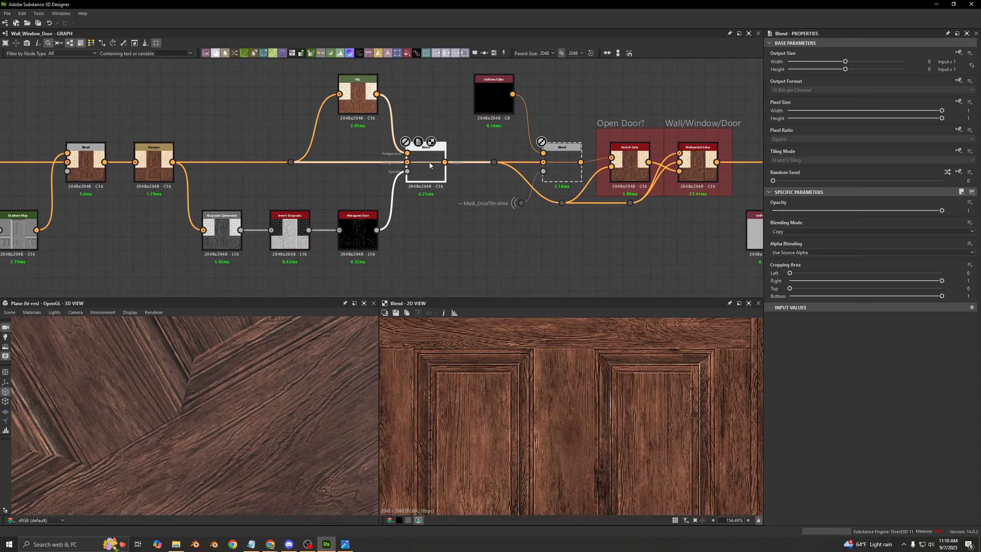
- Preview the validation node again and toggle the HSL Blend off and on to compare the flagged pixels
middle_click_drag(726, 133, 489, 151)
double_click(598, 117)
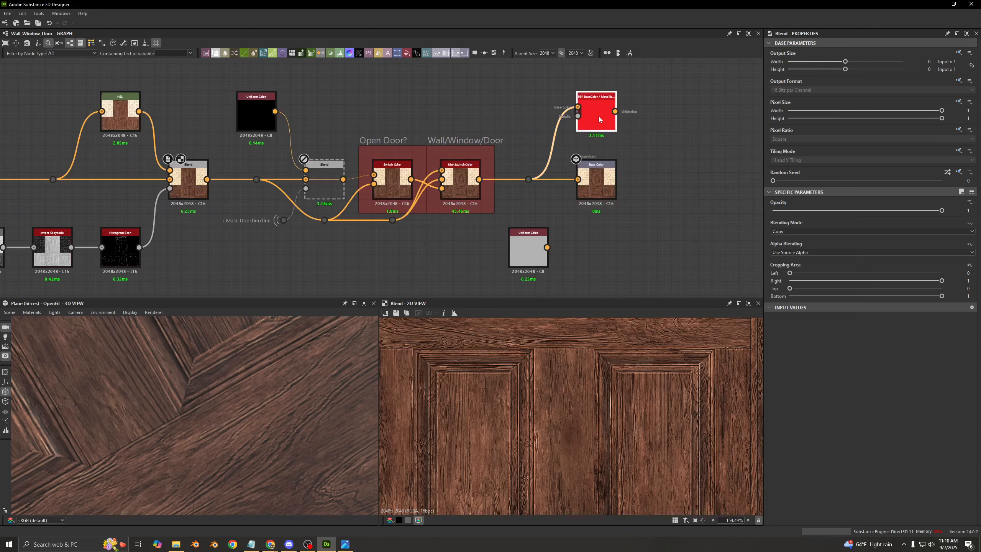
left_click(197, 193)
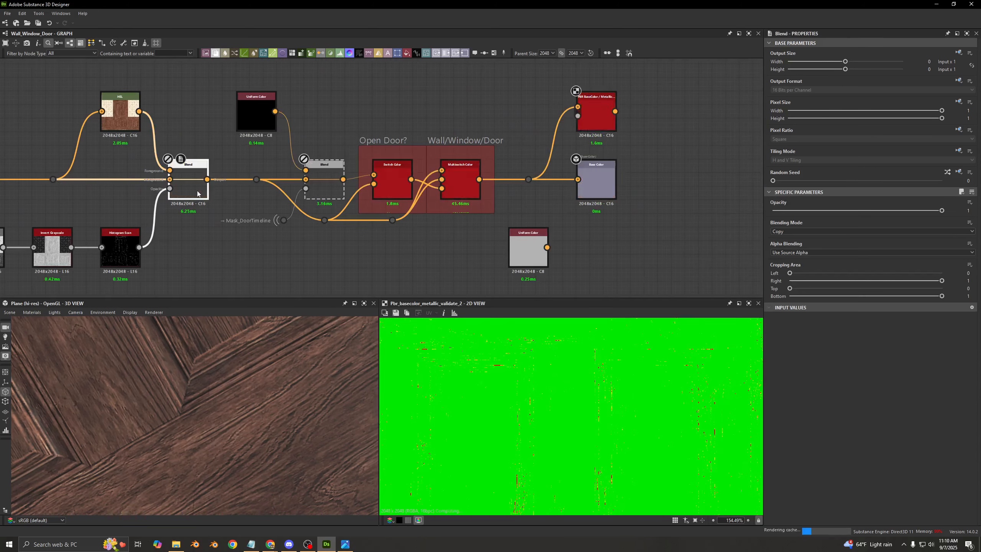
key("d")
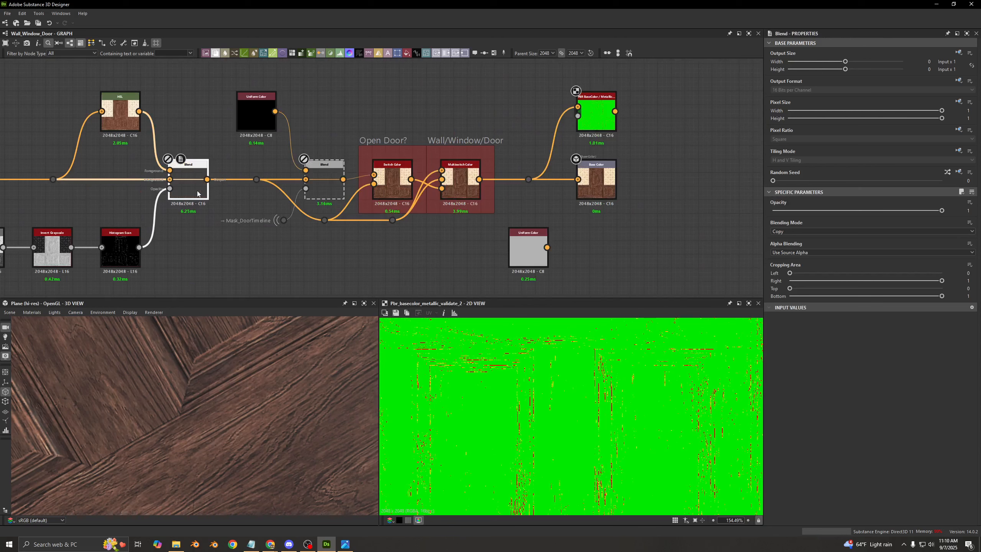
key("d")
- Preview the Sharpen output and the Grayscale Conversion made from it
middle_click_drag(247, 167, 584, 151)
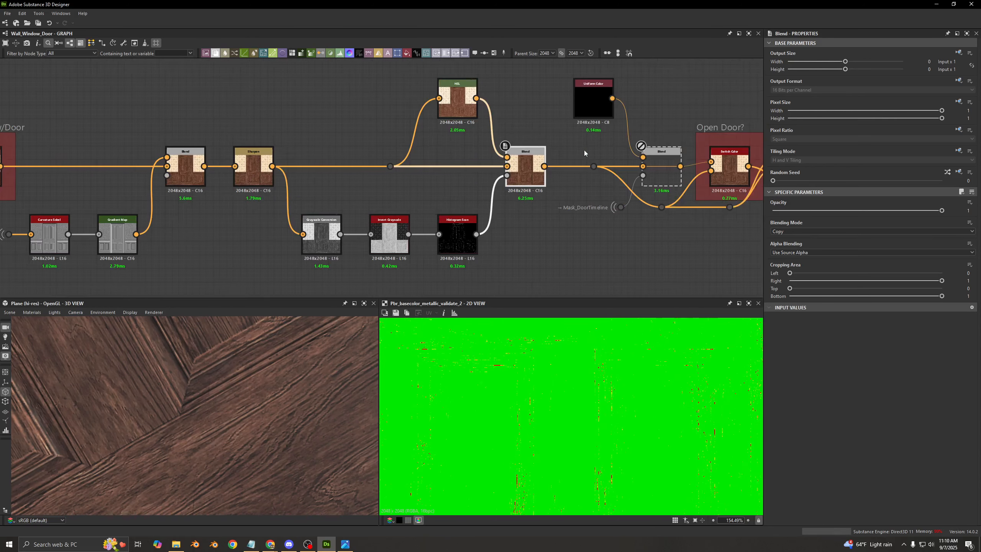
scroll(262, 180, "up", 3)
double_click(262, 180)
middle_click_drag(327, 199, 308, 165)
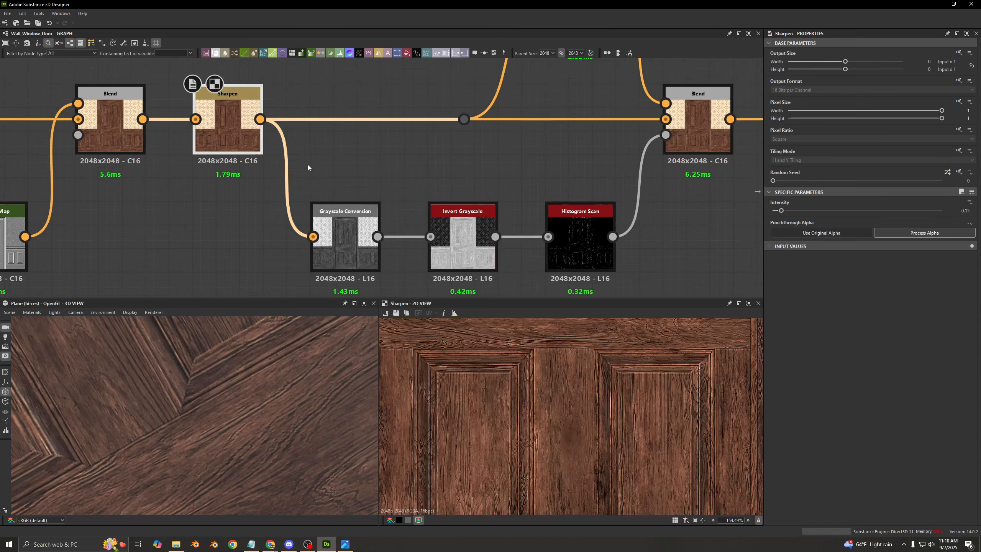
left_click(331, 215)
double_click(332, 217)
- Preview the Invert Grayscale and Histogram Scan nodes, examining the dark-area mask up close
left_click(456, 236)
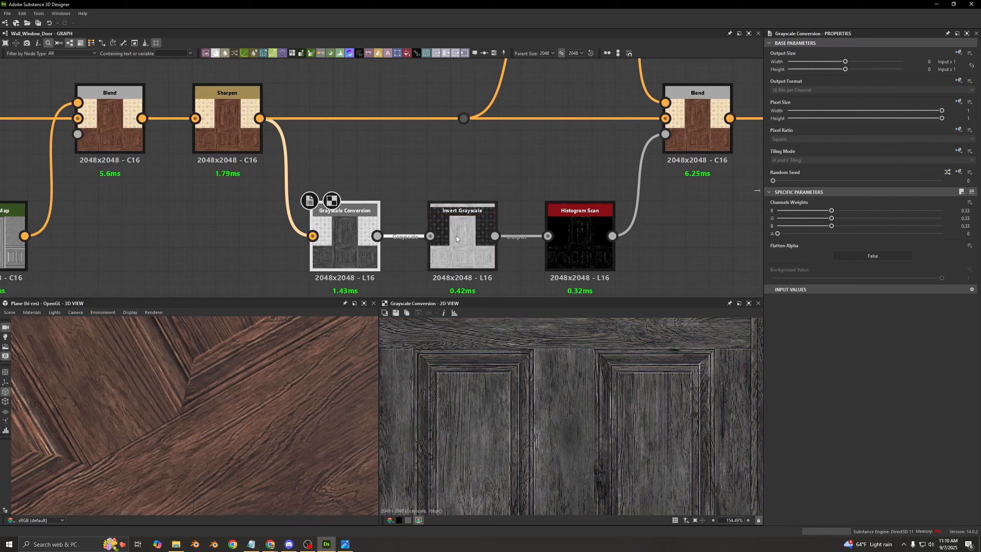
double_click(456, 236)
left_click(583, 255)
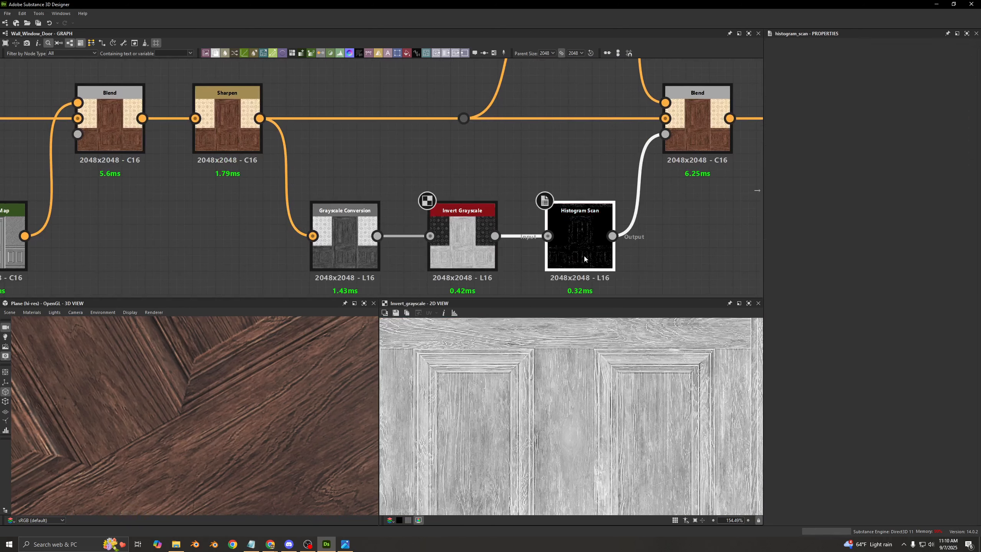
double_click(584, 255)
scroll(467, 374, "up", 6)
scroll(504, 367, "down", 2)
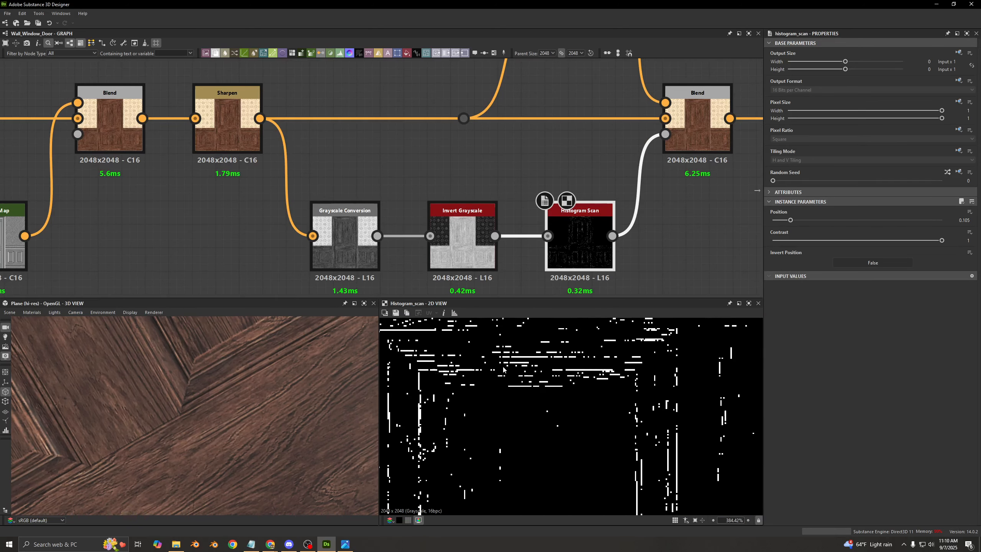
- Try Histogram Scan Position values of 0.14 and 0.52, compare the wood in 3D, and undo the changes
middle_click_drag(556, 252, 499, 258)
left_click_drag(790, 220, 794, 220)
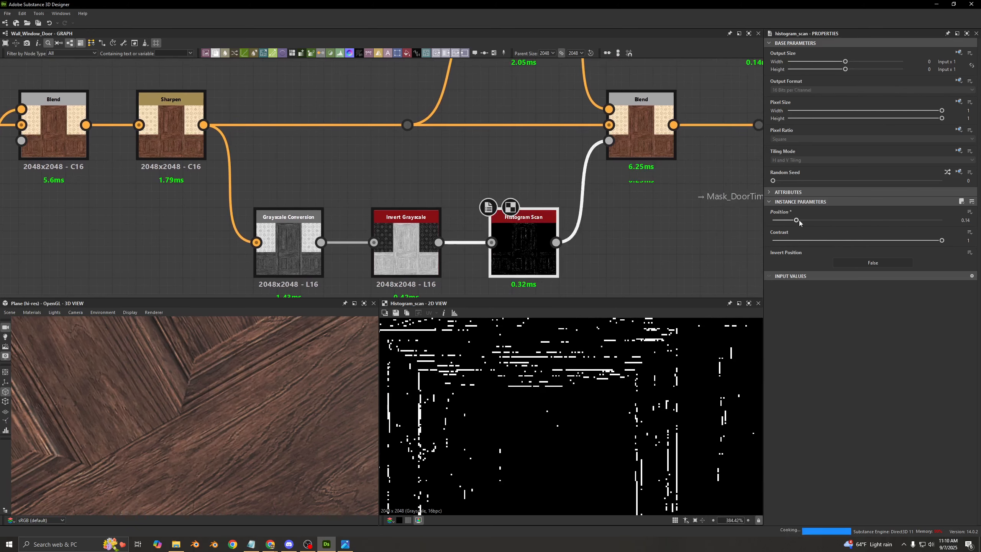
key("ctrl+z")
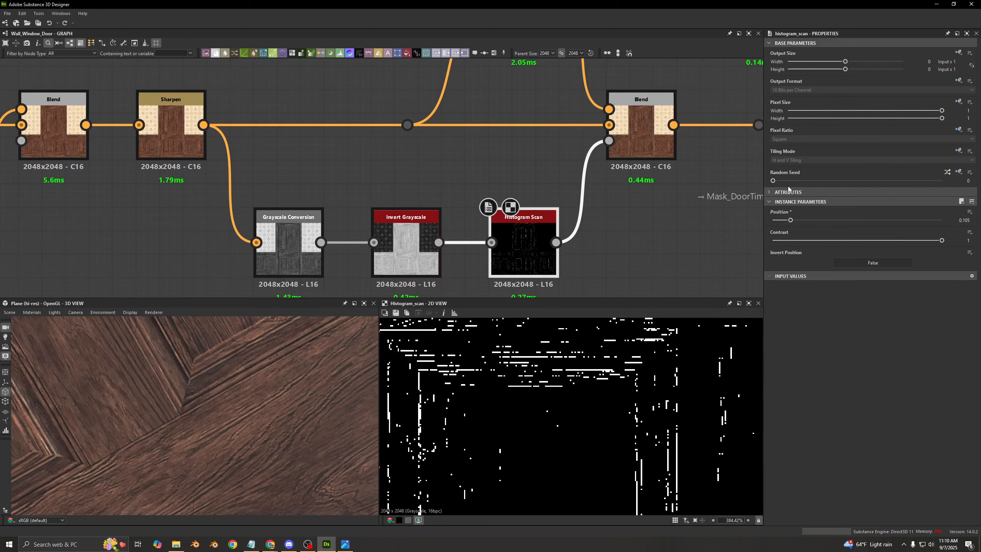
left_click_drag(790, 220, 860, 224)
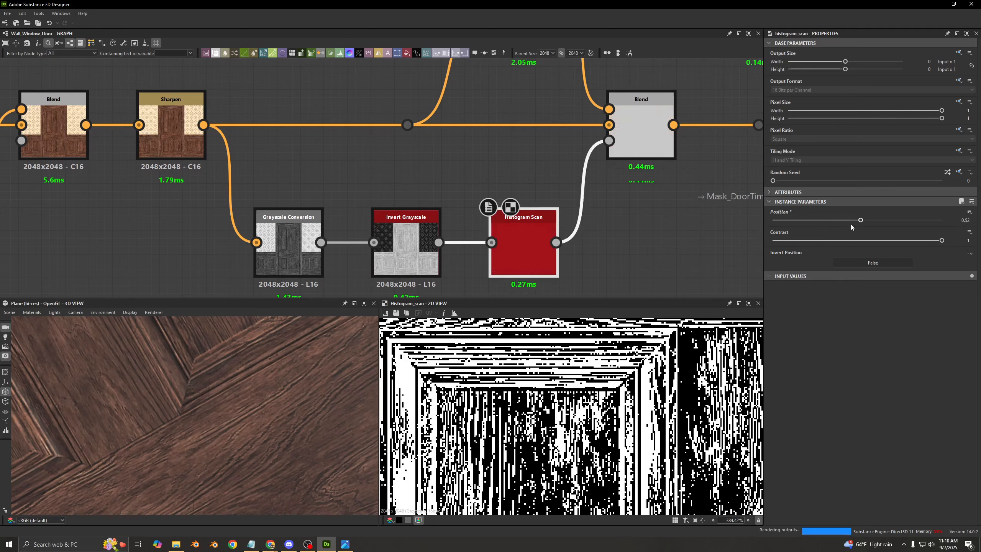
scroll(231, 421, "down", 4)
scroll(234, 420, "down", 5)
scroll(212, 417, "up", 4)
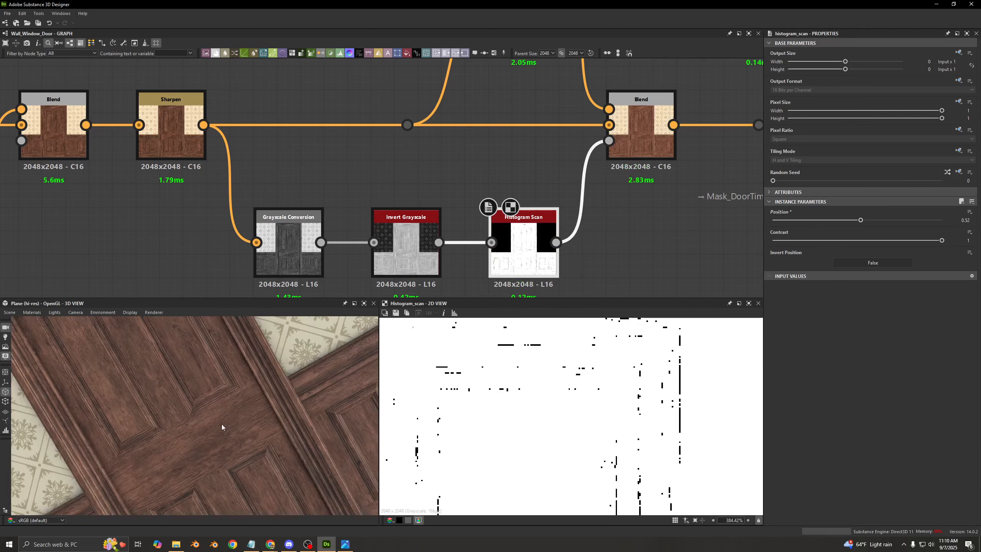
key("ctrl+z")
key("ctrl+y")
key("ctrl+z")
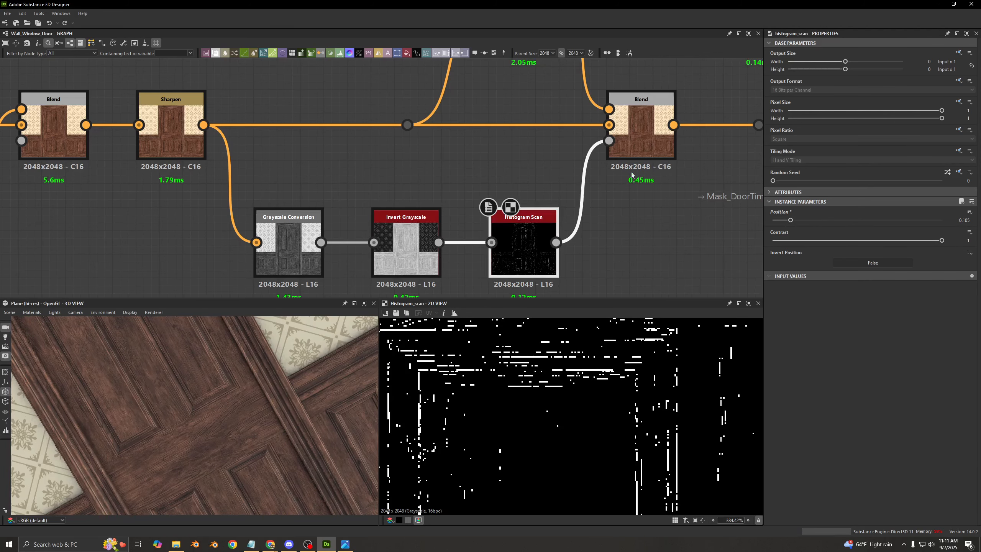
- Inspect the final Blend, the HSL node's lightness setting, and the Histogram Scan mask feeding the Blend's opacity
double_click(638, 138)
middle_click_drag(638, 138, 637, 232)
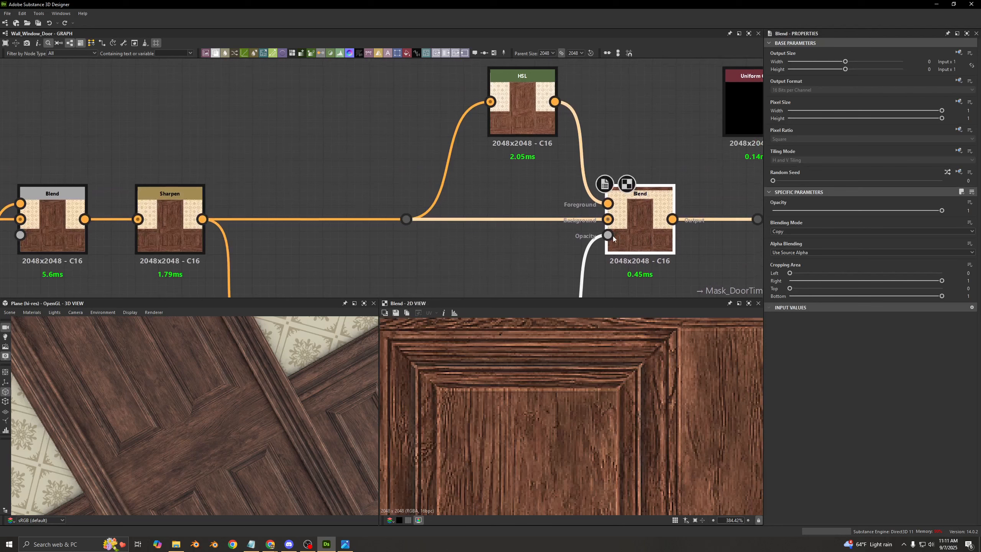
left_click(167, 239)
double_click(516, 106)
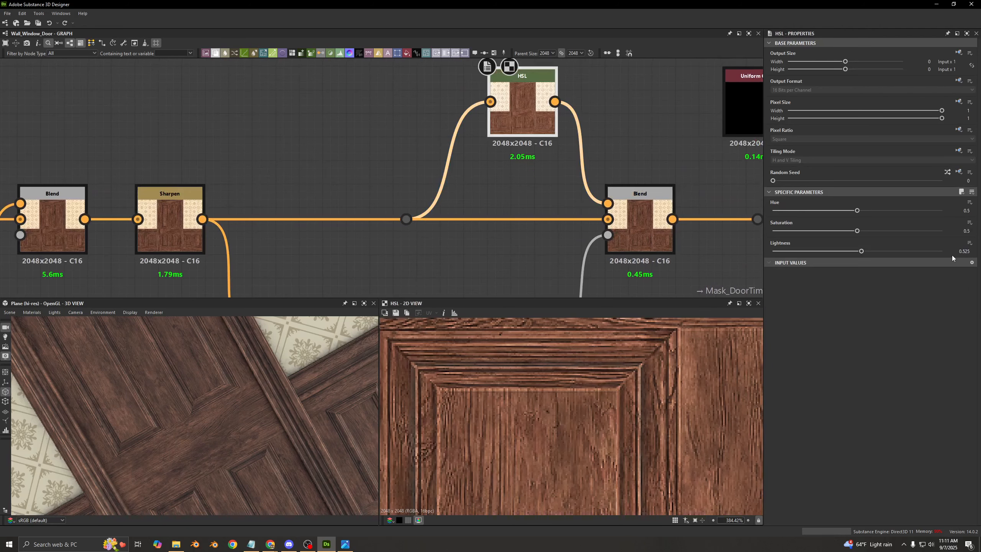
double_click(627, 243)
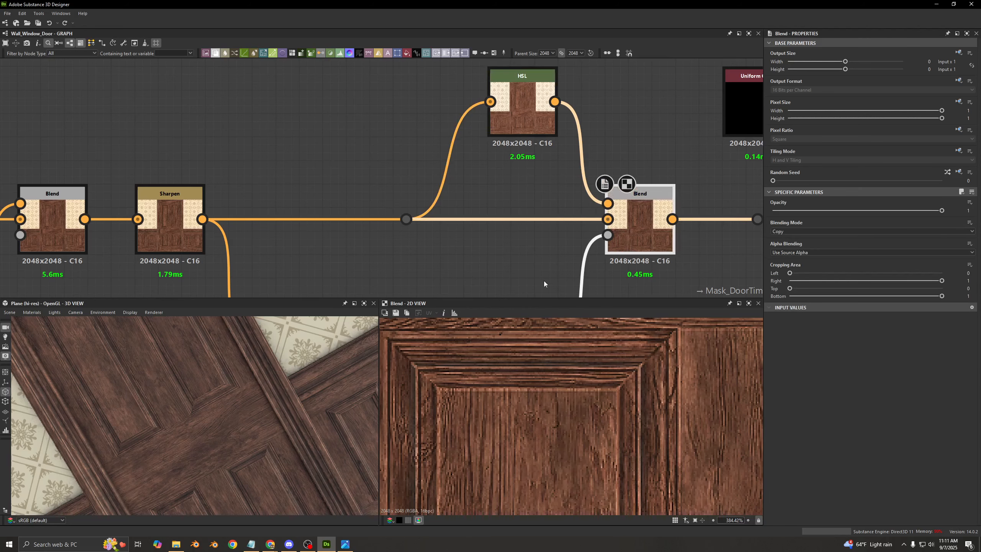
left_click(607, 236)
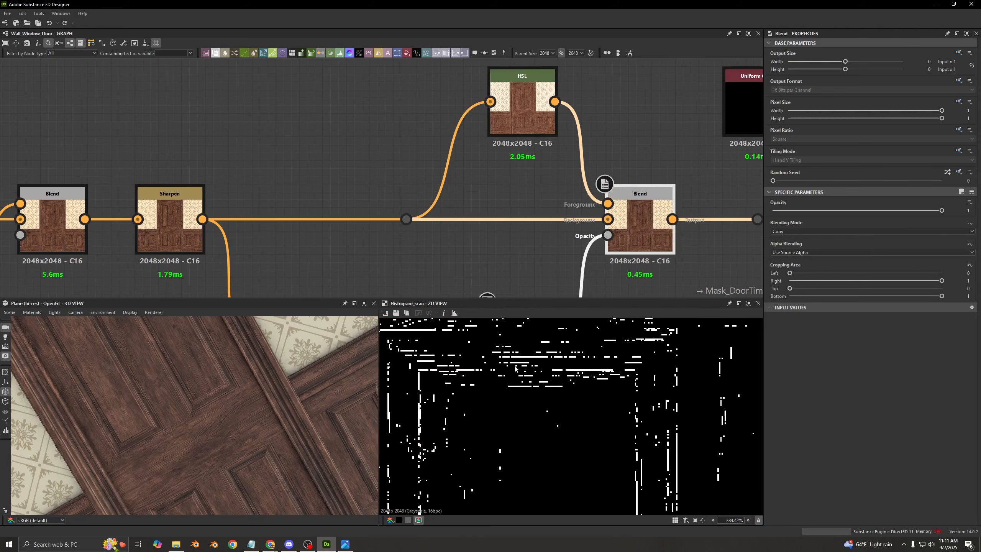
- Preview the Blend that mixes in the lightened HSL, and toggle it off and on to compare the wood's dark pixels up close
double_click(628, 241)
scroll(511, 363, "up", 3)
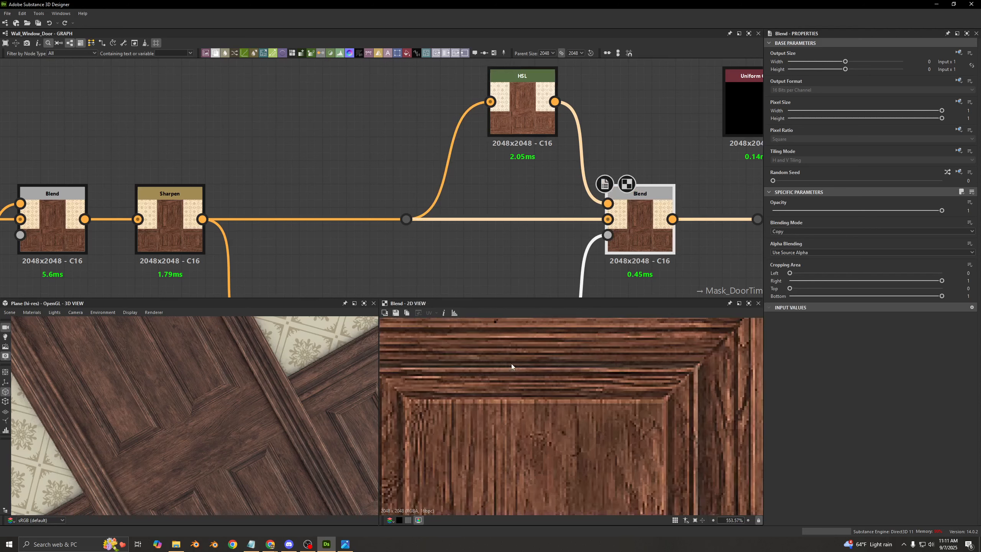
key("shift+d")
key("shift+d")
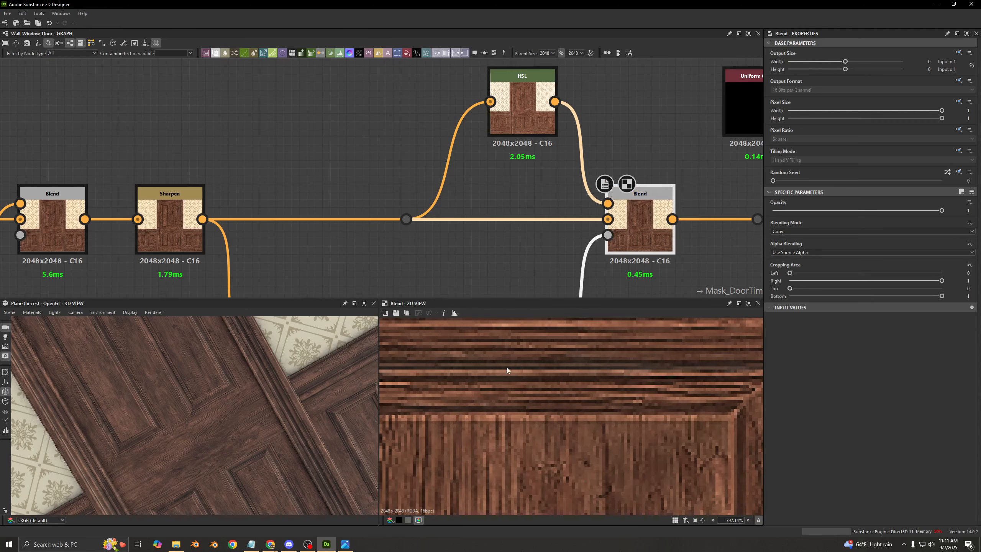
key("shift+d")
scroll(499, 352, "up", 2)
key("shift+d")
key("shift+d")
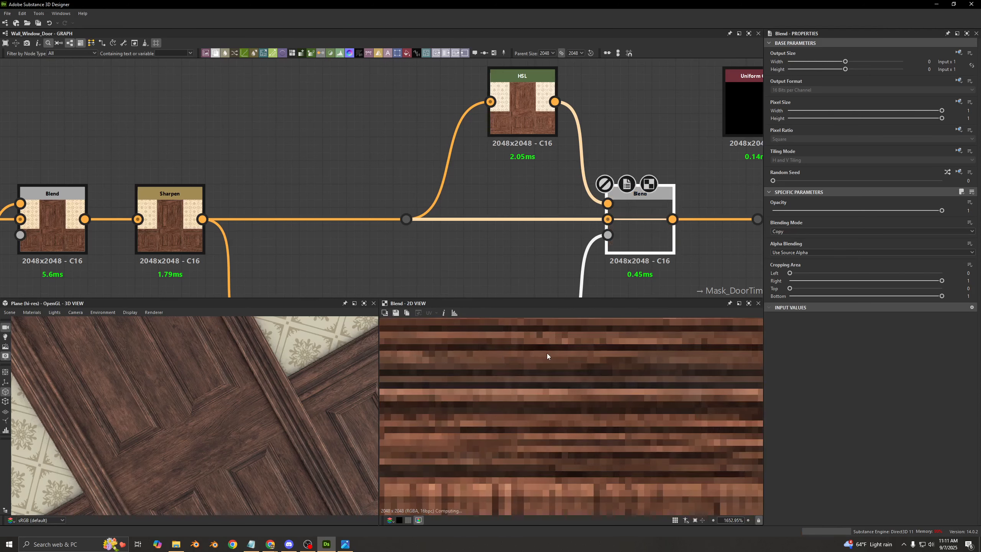
key("shift+d")
key("shift+d")
key("shift+d")
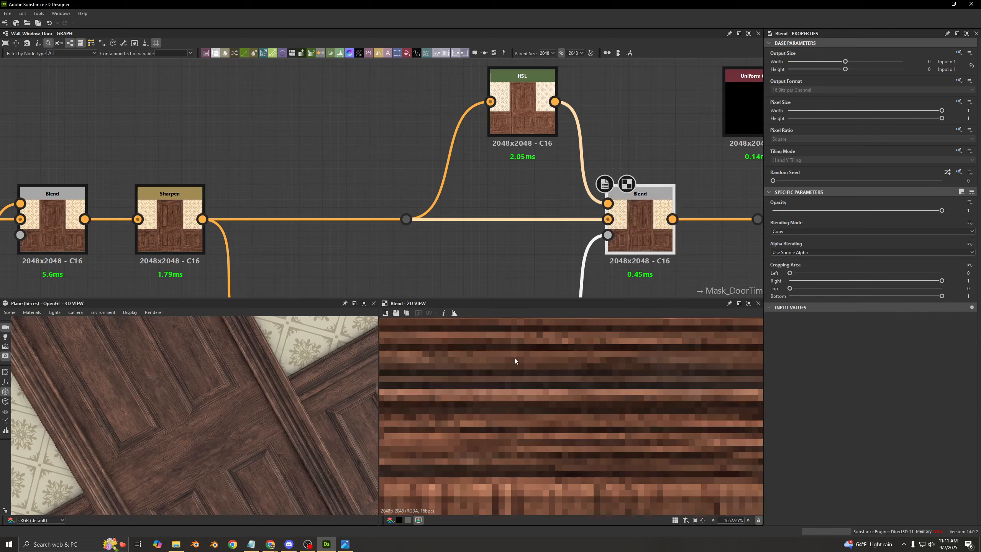
- Preview the PBR base color validation node's albedo check, and reselect the Blend that applies the HSL lightening
scroll(448, 187, "down", 4)
middle_click_drag(447, 186, 293, 192)
double_click(680, 163)
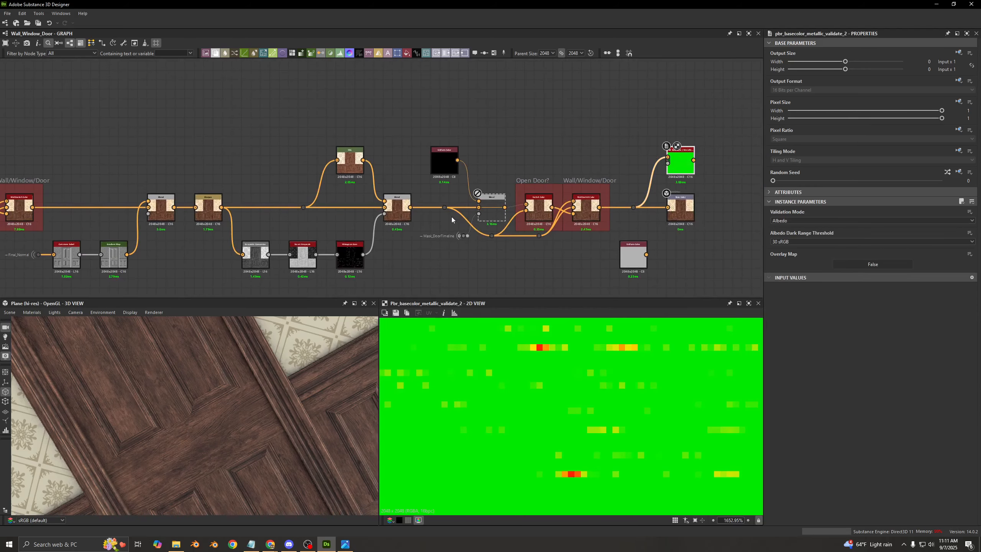
left_click(401, 215)
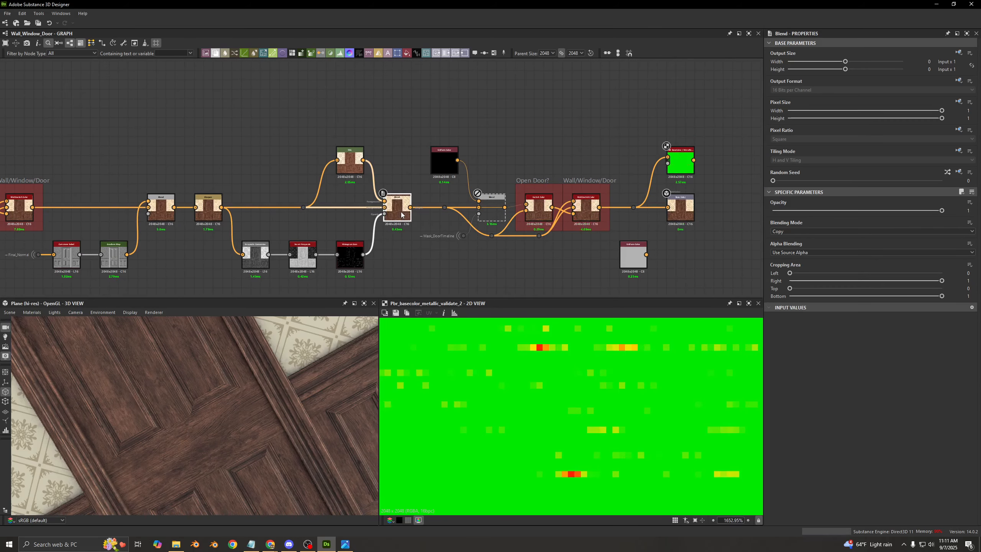
scroll(412, 191, "up", 3)
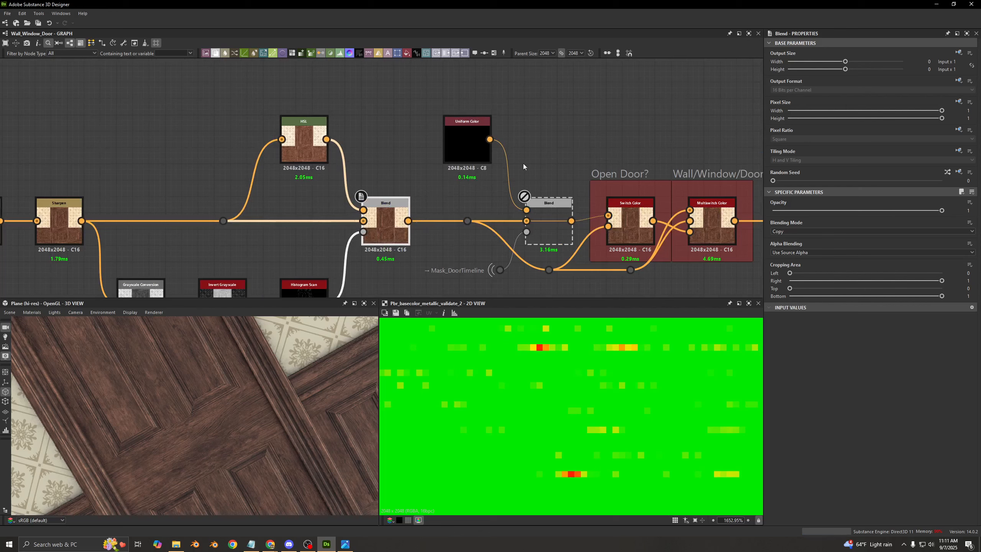
- Enable and preview the Blend masked by Mask_DoorTimeline, keep Type of Wall on Door, and set Open Door? to True with Door Opening Amount 0.68
double_click(542, 219)
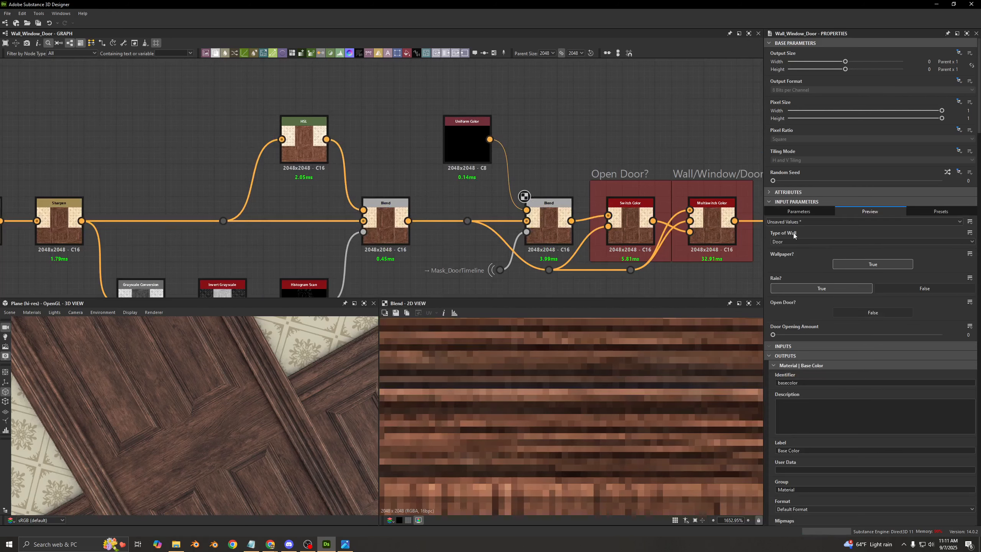
left_click(791, 242)
left_click(781, 261)
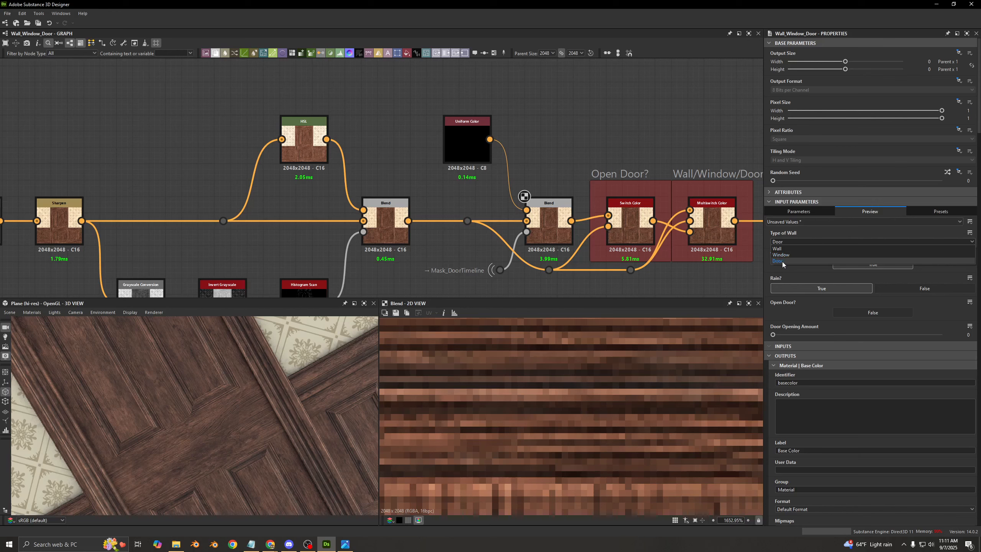
left_click(859, 314)
left_click_drag(794, 334, 887, 339)
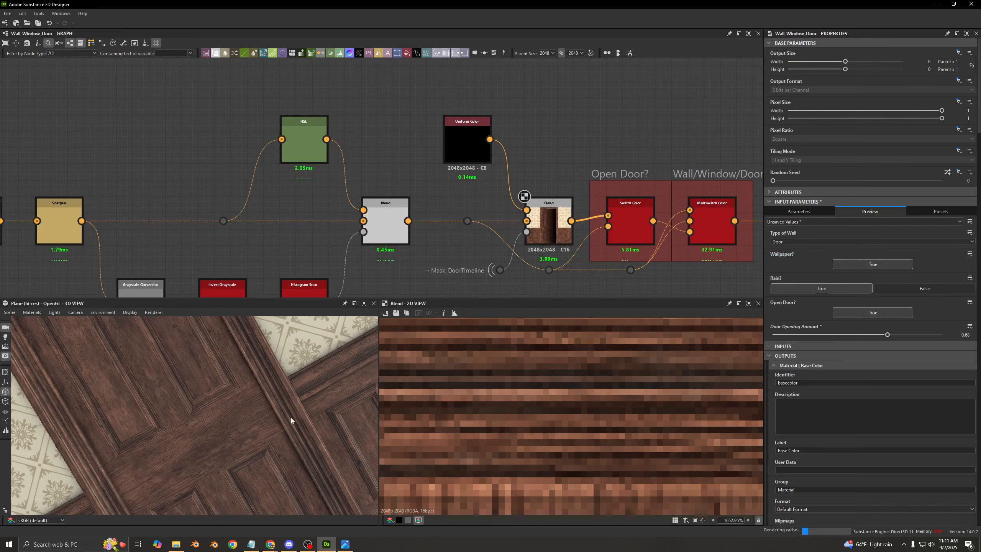
scroll(252, 408, "down", 5)
mouse_move(251, 409)
left_mouse_down()
mouse_move(240, 397)
mouse_move(254, 400)
mouse_move(239, 400)
left_mouse_up()
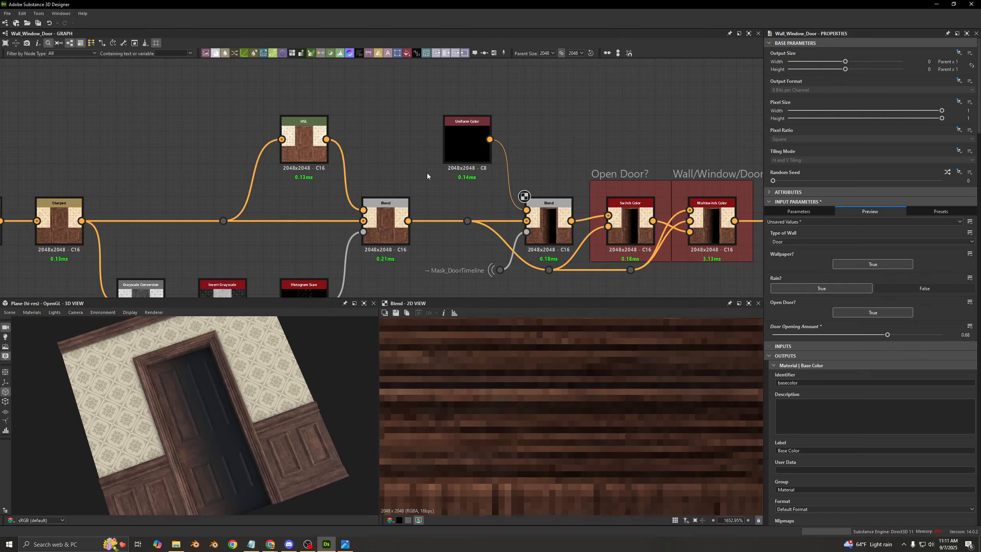
- Try white and fully saturated red as the Uniform Color feeding the door-opening Blend, compare the door in 3D, and restore black
left_click(467, 152)
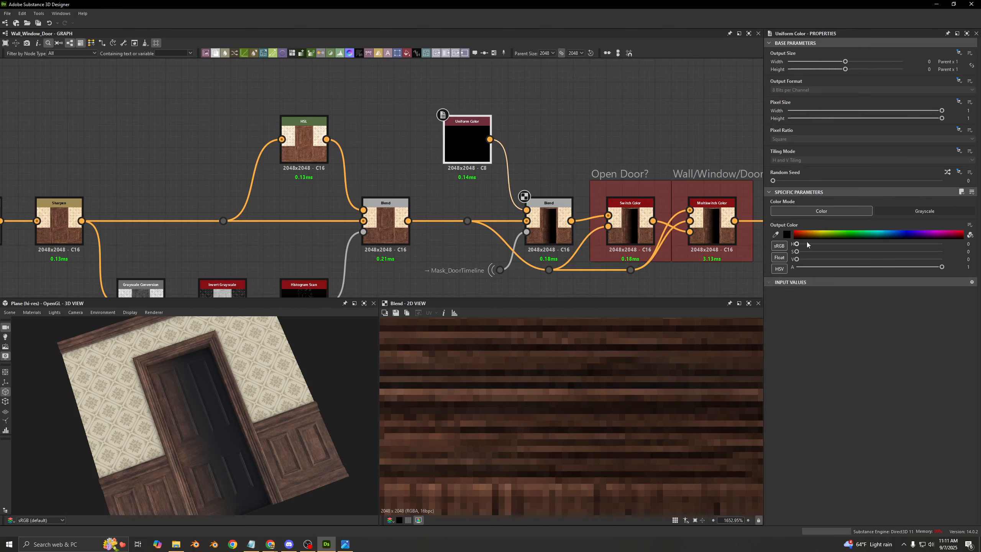
left_click_drag(797, 260, 950, 260)
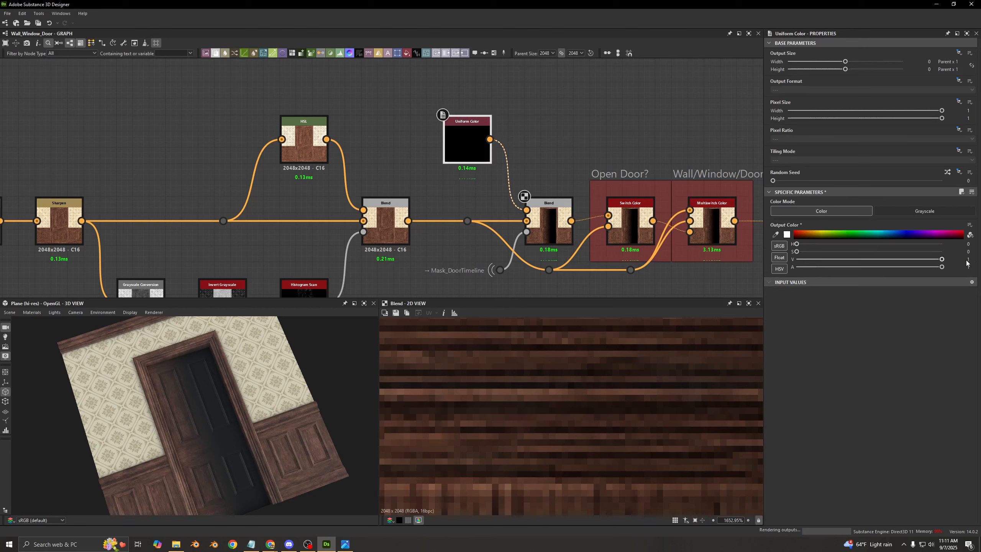
left_click_drag(798, 244, 960, 244)
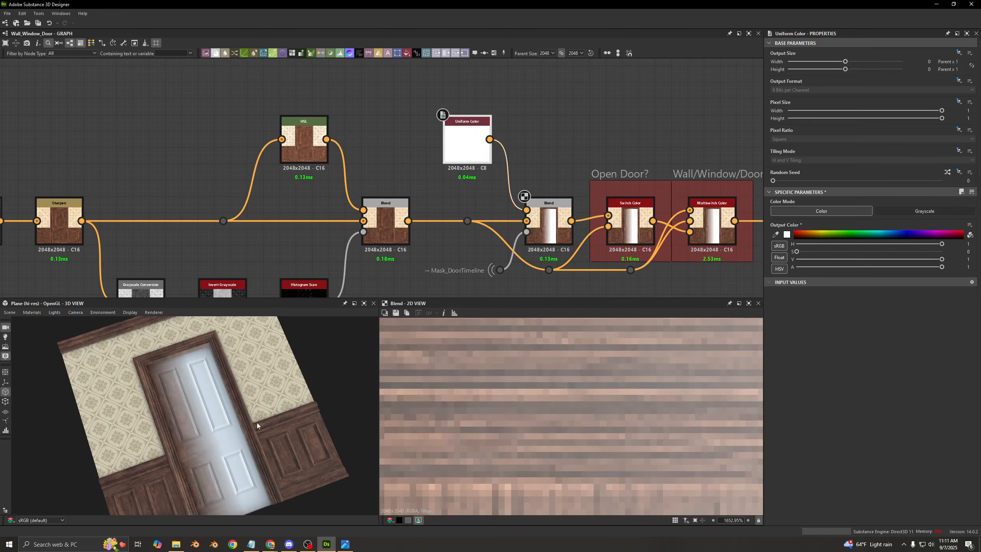
left_click_drag(797, 252, 944, 252)
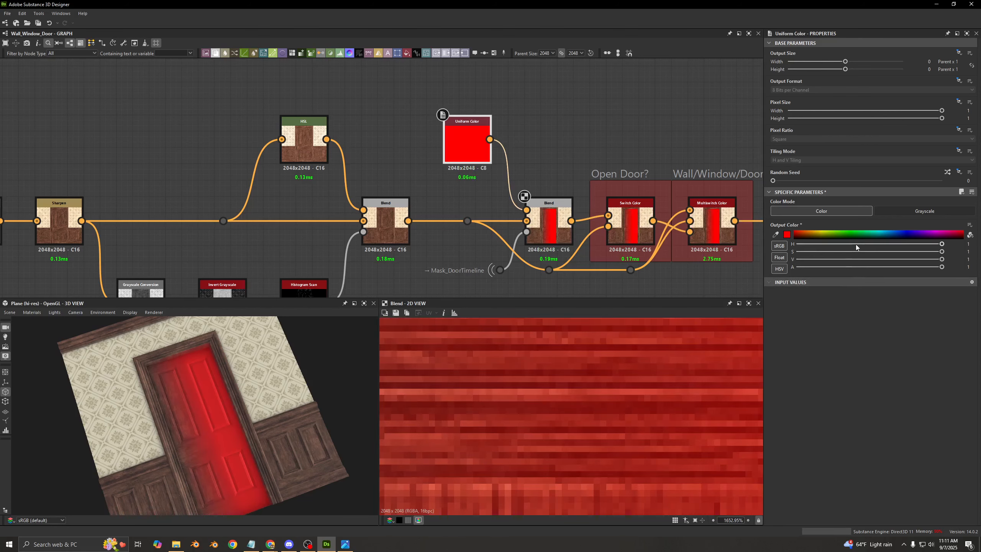
left_click_drag(855, 244, 796, 244)
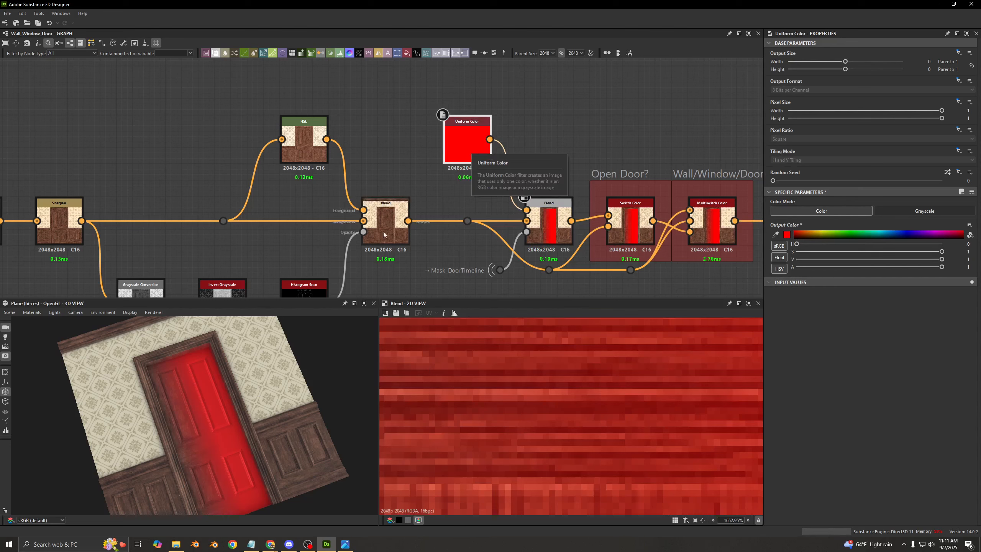
left_click_drag(239, 405, 236, 415)
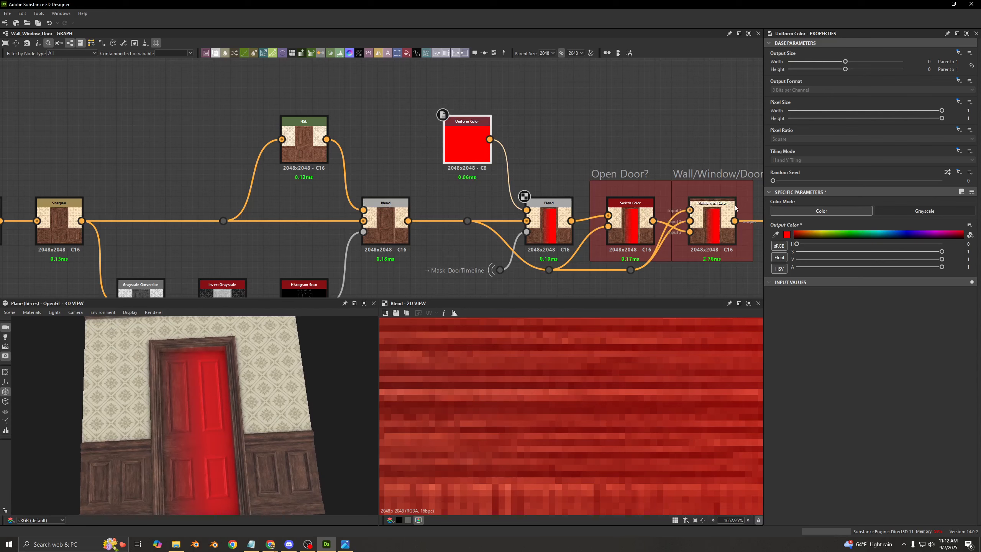
left_click_drag(806, 252, 767, 261)
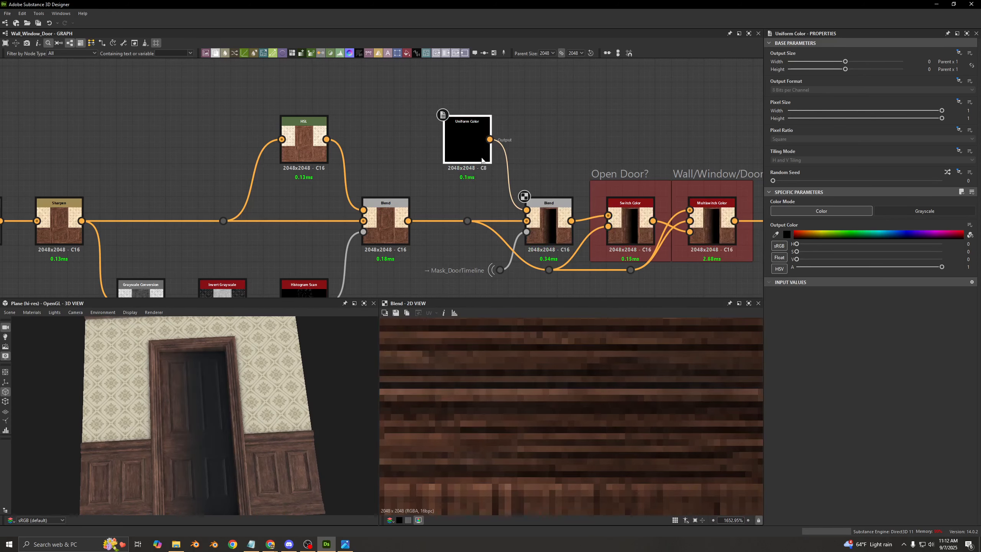
- Examine the door-opening Blend with its Mask_DoorTimeline opacity input, and toggle it off and on to compare the door in 3D
left_click(548, 218)
middle_click_drag(504, 176, 449, 139)
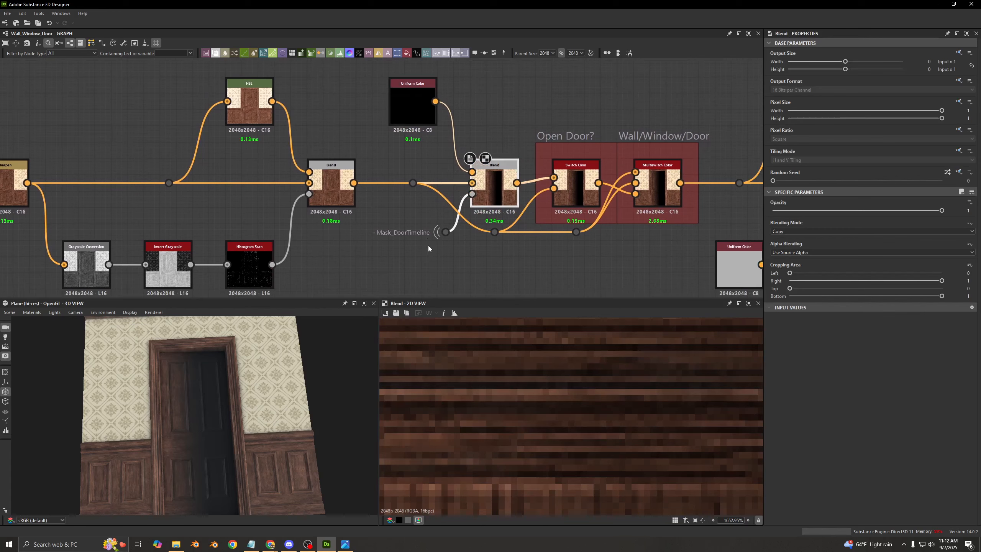
scroll(402, 241, "up", 2)
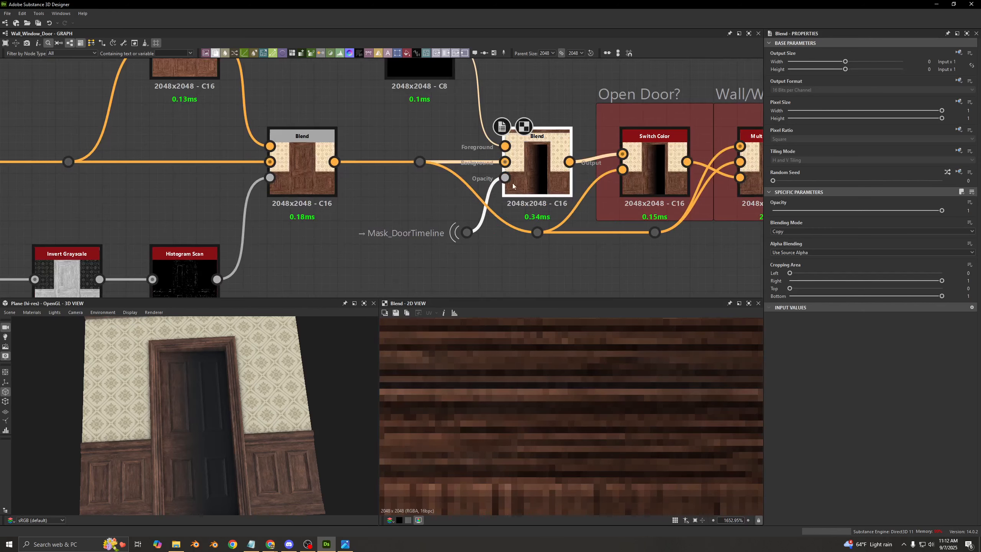
middle_click_drag(533, 176, 456, 177)
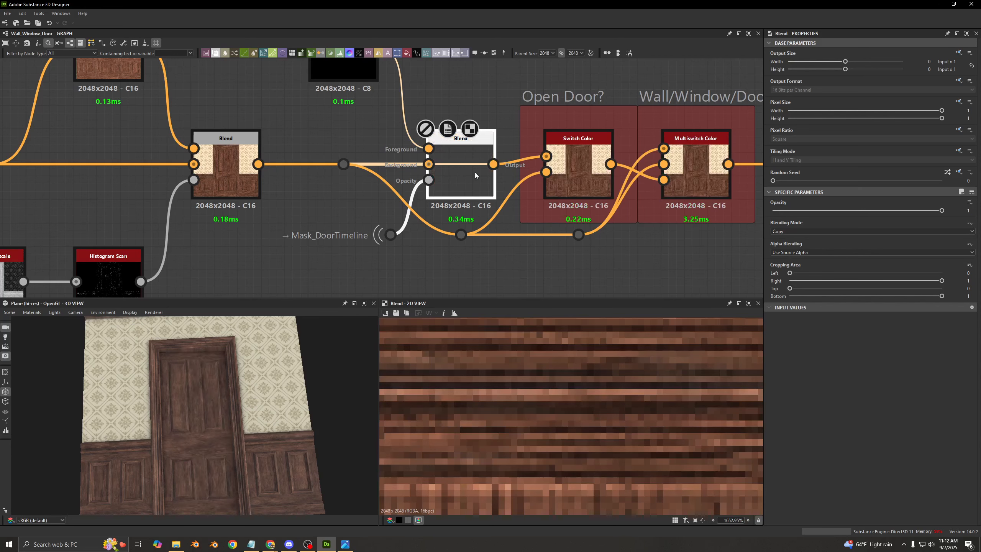
mouse_move(475, 172)
middle_mouse_down()
mouse_move(465, 191)
mouse_move(469, 182)
middle_mouse_up()
key("shift+d")
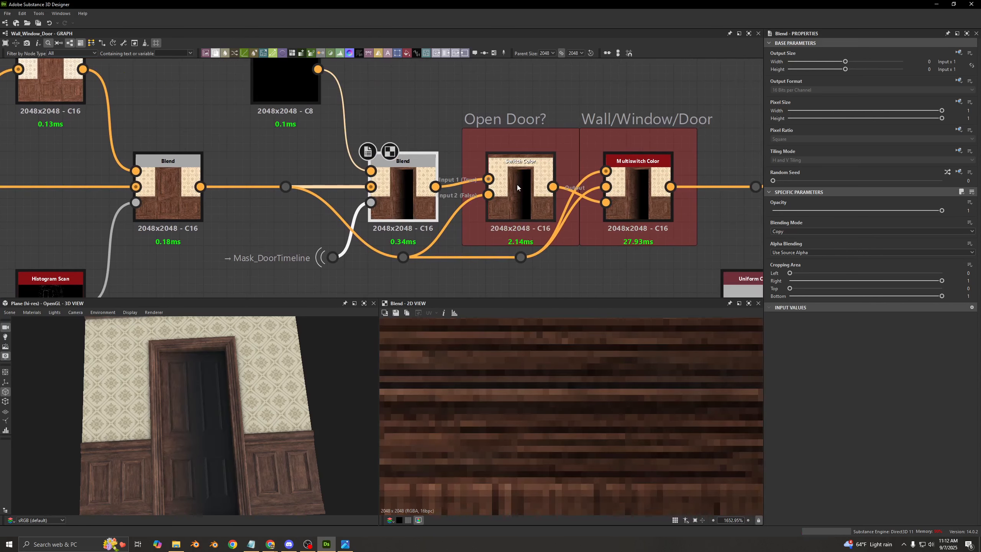
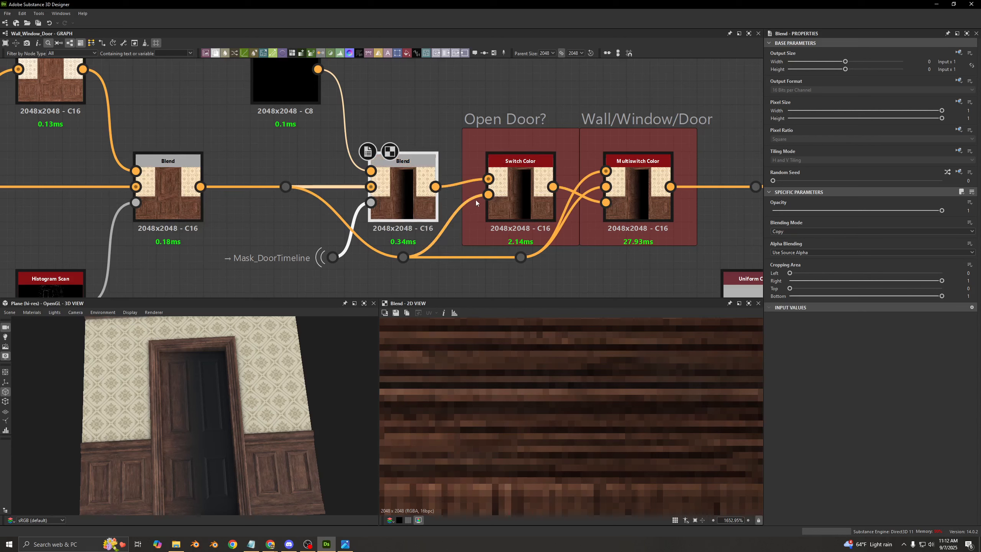
- Inspect the Open Door? Switch Color node, the PBR BaseColor / Metallic validation and the Base Color output in the 2D view
double_click(519, 185)
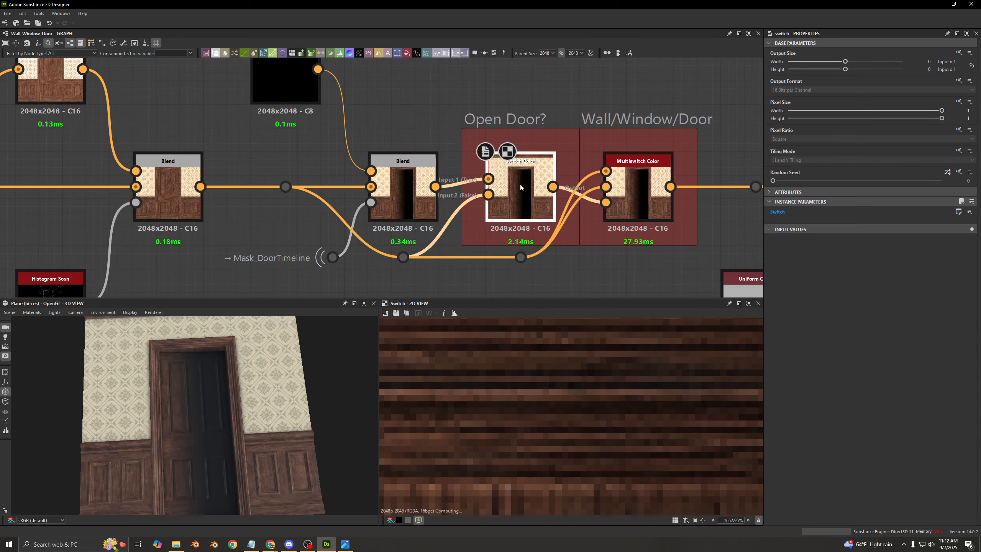
middle_click_drag(520, 184, 427, 185)
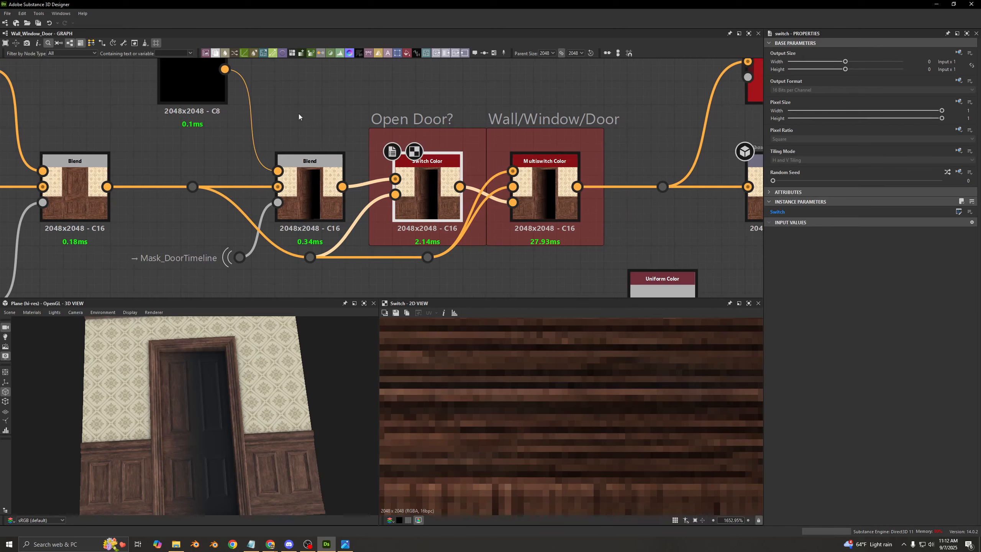
left_click(307, 165)
middle_click_drag(553, 145, 307, 199)
scroll(307, 199, "down", 2)
left_click(458, 171)
double_click(458, 170)
double_click(464, 232)
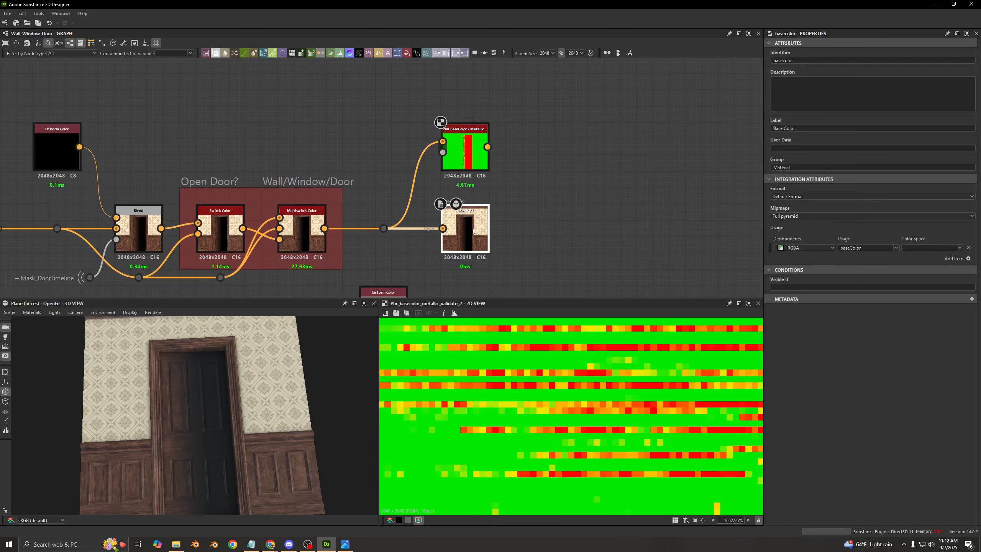
scroll(584, 399, "down", 6)
scroll(497, 274, "down", 3)
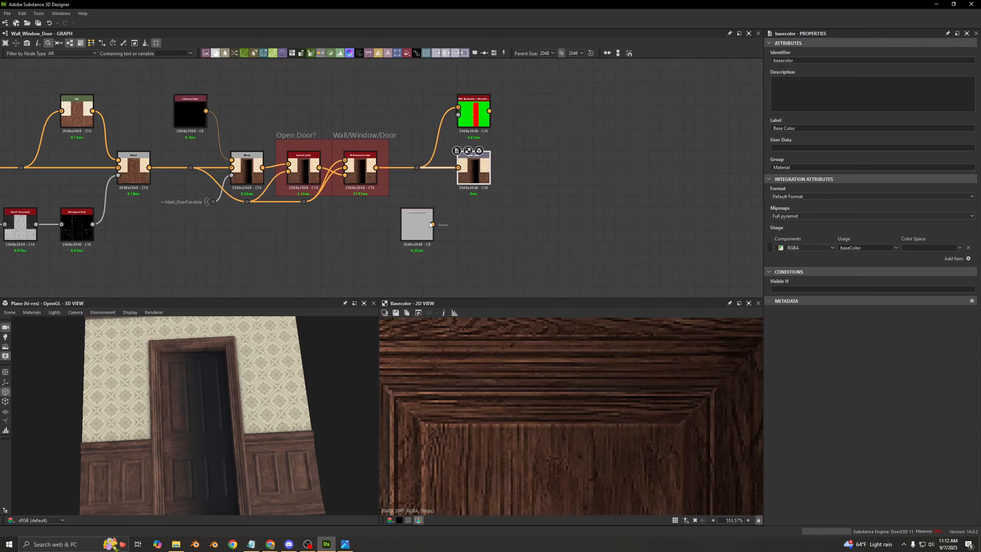
- Try the grey Uniform Color as the Base Color output's input, view the model from another angle, and undo the connection
left_click_drag(437, 166, 458, 168)
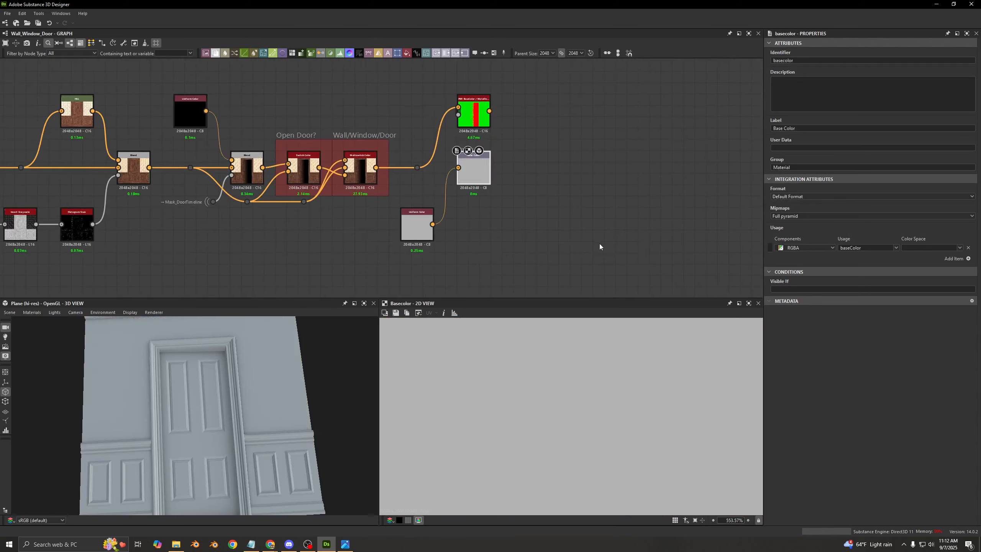
left_click_drag(239, 455, 236, 397)
key("ctrl+z")
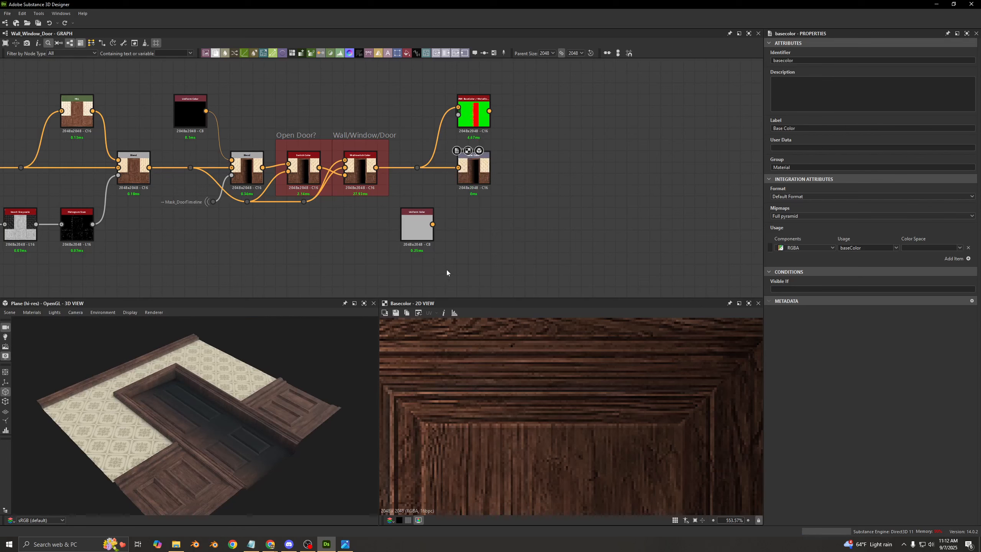
- Set the graph's Open Door? preview parameter to False and check the Open Door? switch node
left_click(446, 273)
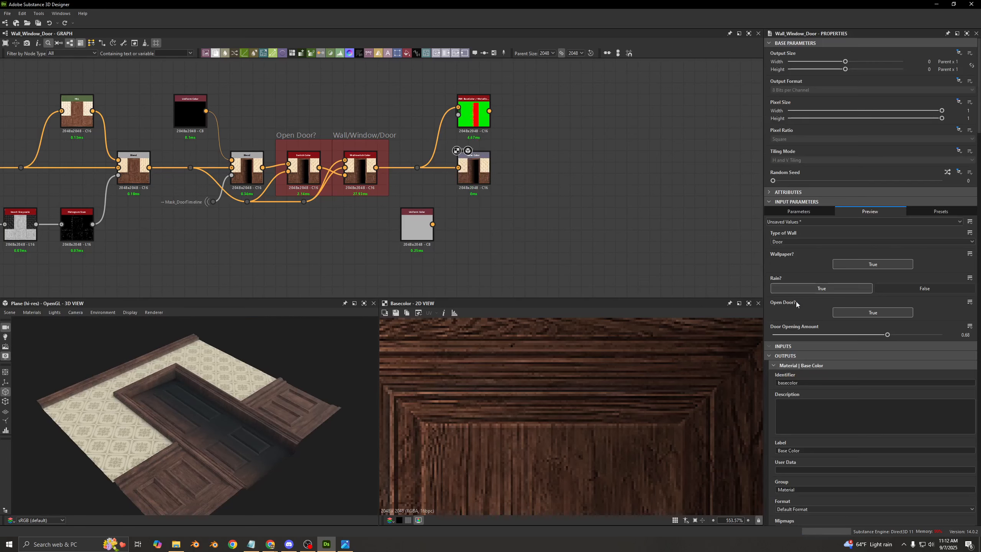
left_click(862, 313)
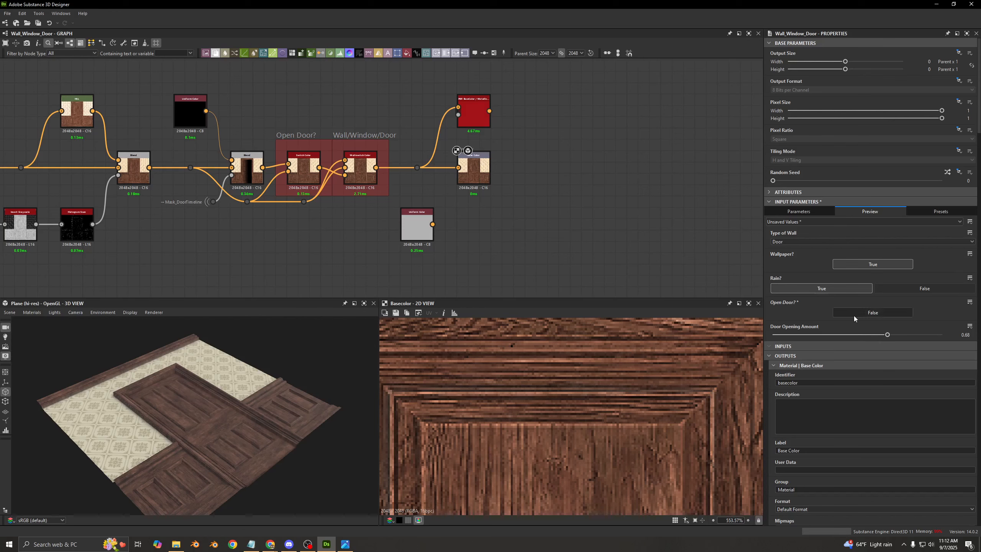
scroll(322, 258, "up", 5)
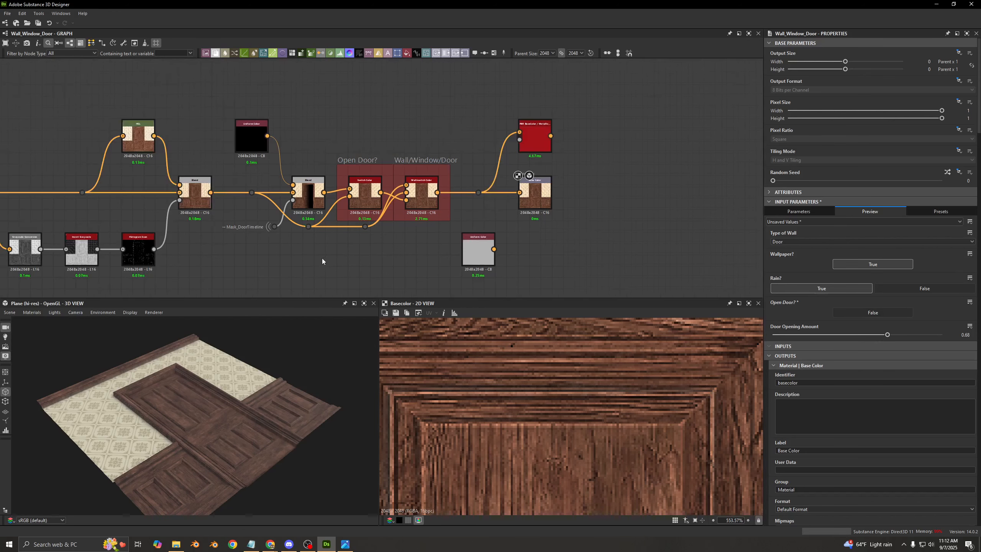
middle_click_drag(542, 230, 461, 193)
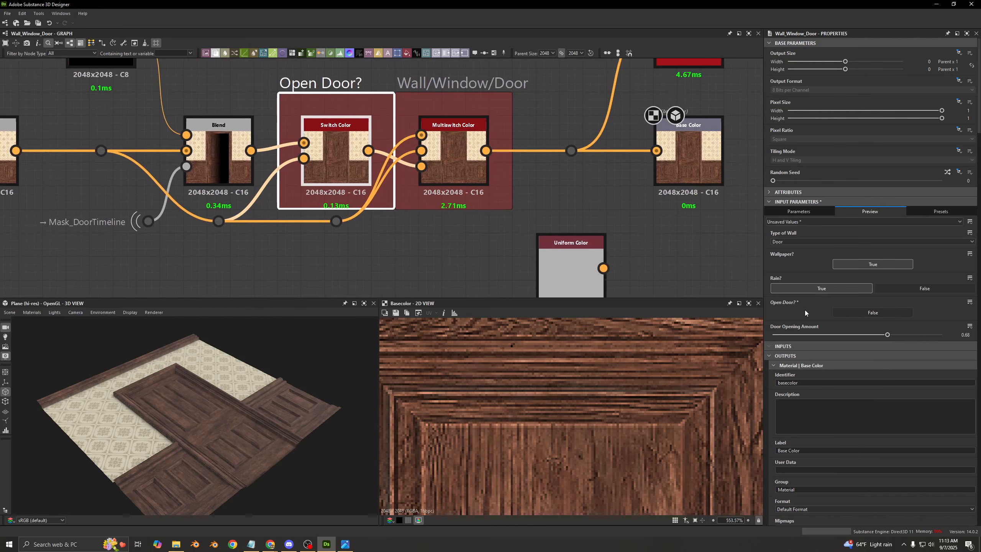
- Compare the door in the 3D view with Open Door? switched to True and back to False
left_click_drag(352, 416, 342, 409)
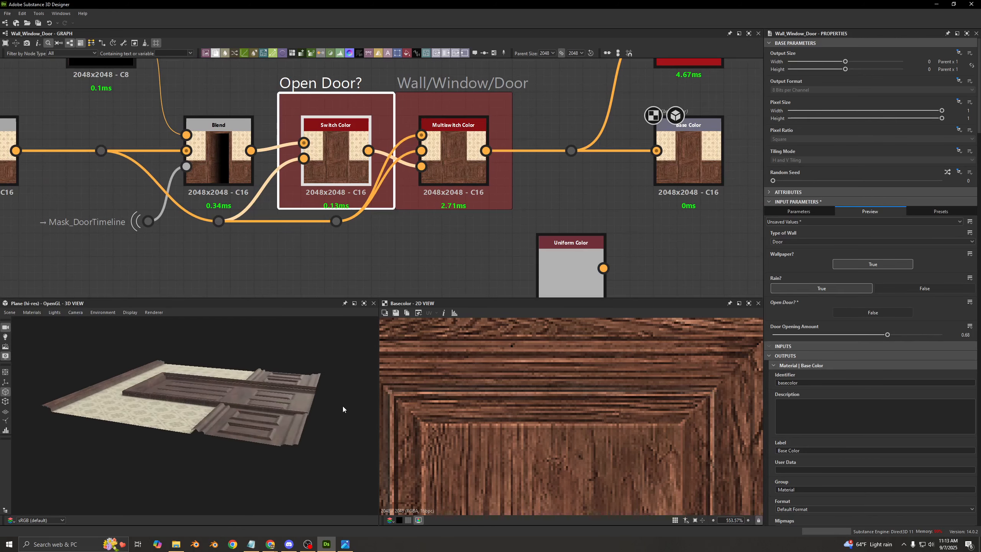
left_click(840, 312)
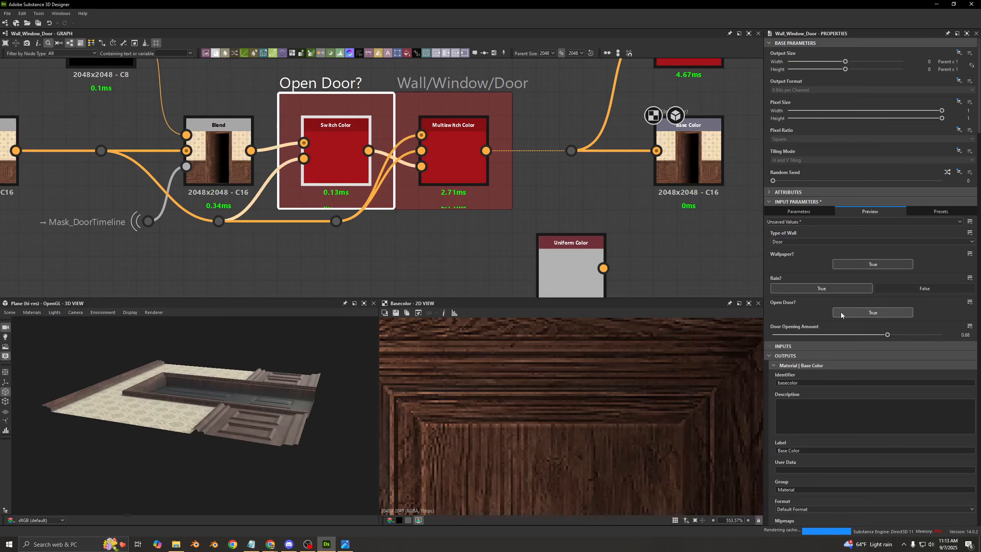
left_click(841, 314)
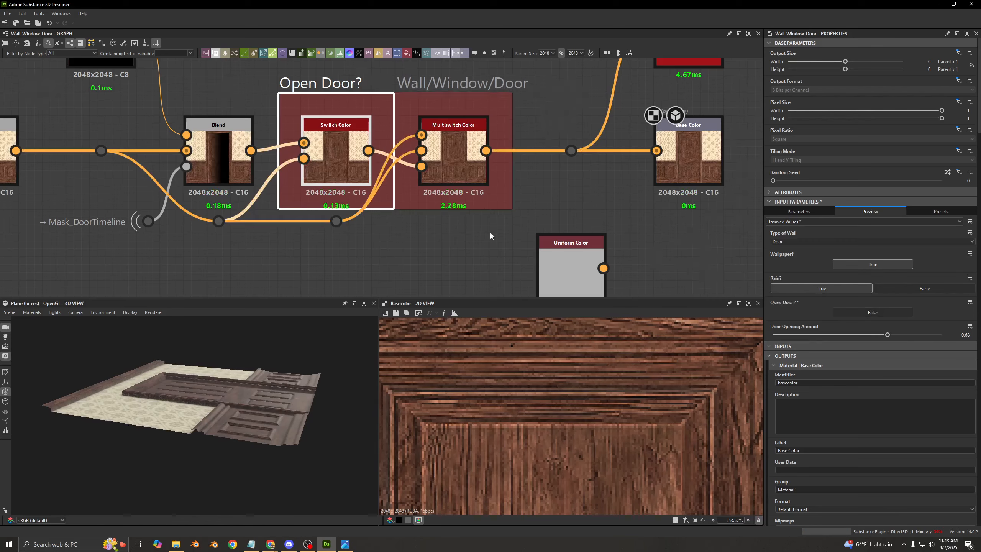
scroll(490, 232, "down", 3)
left_click_drag(237, 348, 227, 364)
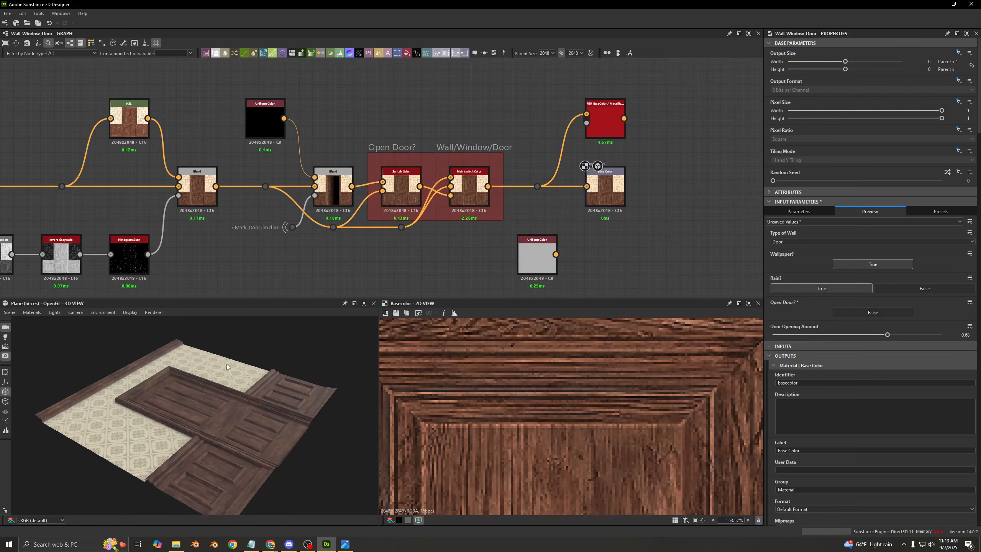
- Examine the chain of normal combine and blend nodes above the base color chain, starting at N01
scroll(387, 105, "down", 1)
scroll(387, 108, "down", 6)
scroll(228, 114, "down", 4)
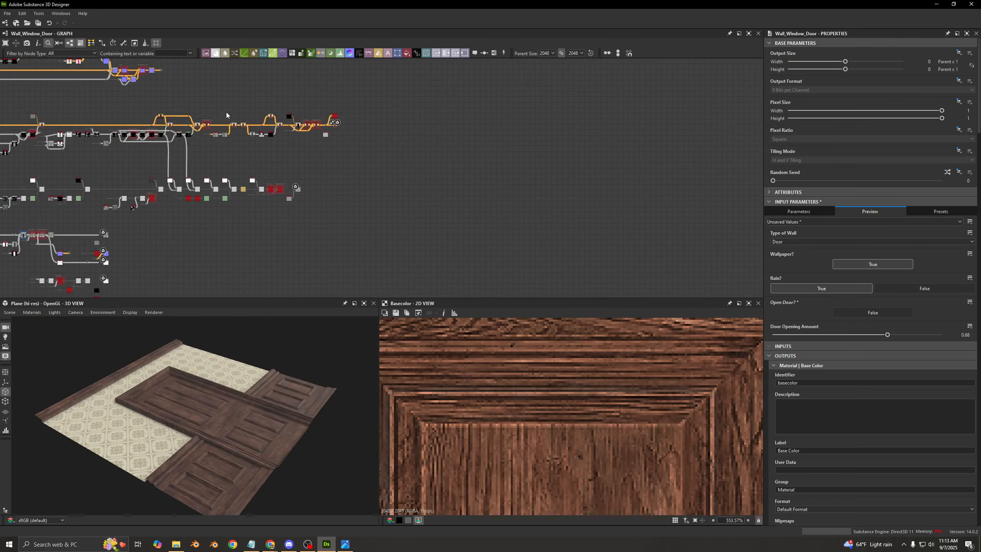
middle_click_drag(336, 149, 639, 240)
middle_click_drag(522, 146, 791, 154)
middle_click_drag(431, 90, 737, 95)
middle_click_drag(188, 106, 400, 103)
scroll(401, 102, "up", 8)
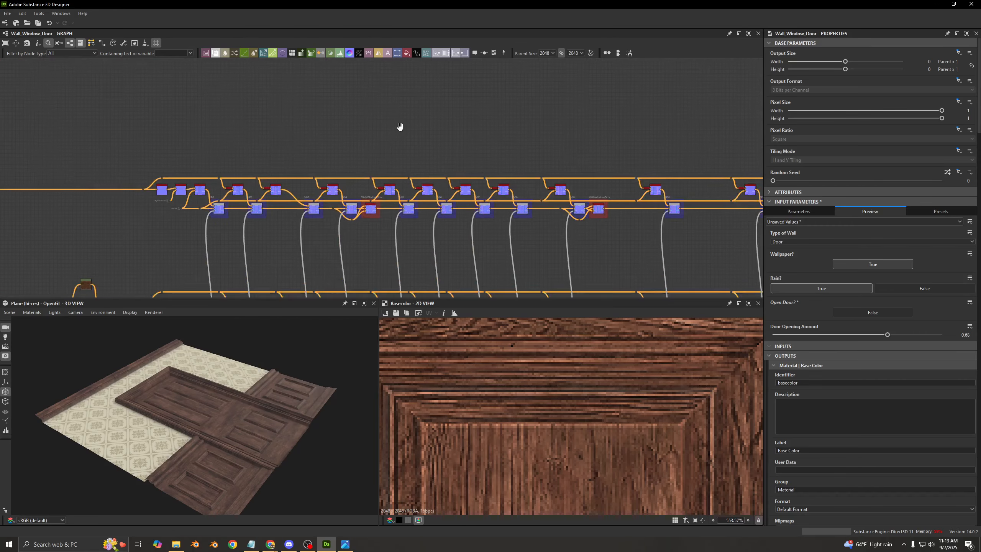
scroll(406, 153, "up", 4)
middle_click_drag(405, 154, 305, 90)
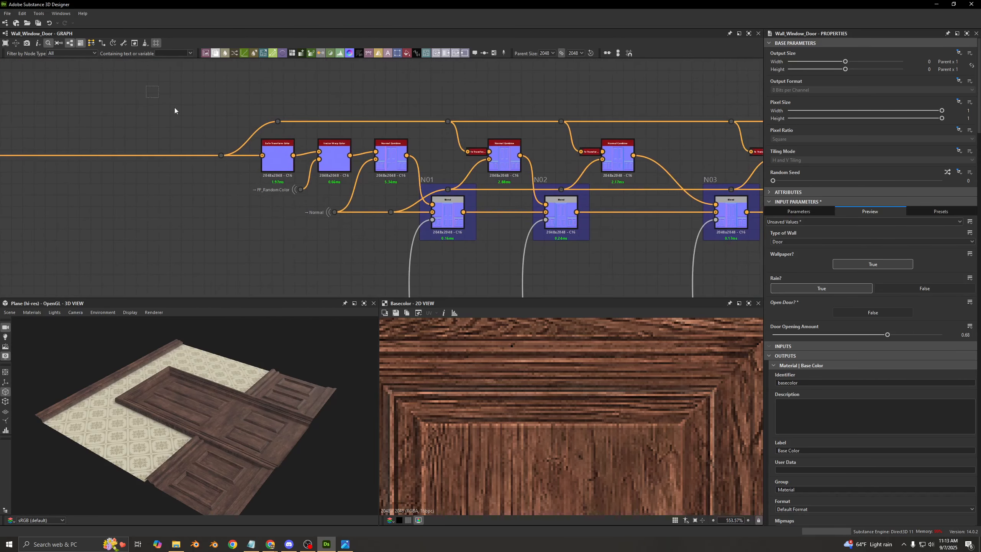
left_click_drag(146, 86, 537, 101)
scroll(537, 101, "down", 5)
middle_click_drag(664, 162, 147, 174)
mouse_move(665, 174)
middle_mouse_down()
mouse_move(146, 184)
mouse_move(668, 189)
middle_mouse_up()
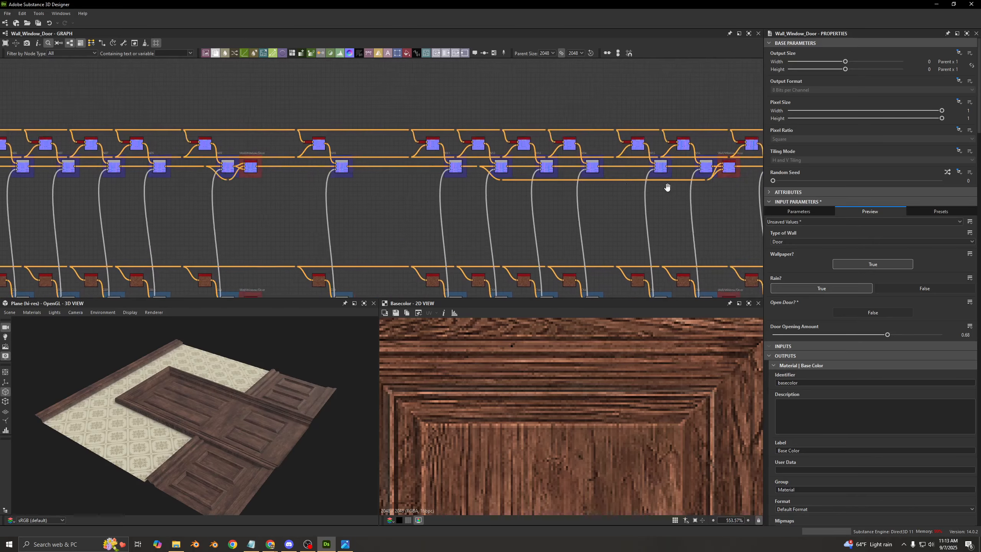
middle_click_drag(174, 193, 671, 193)
- Trace the normal chain back to its source and inspect the Base_Wood node
scroll(275, 166, "up", 4)
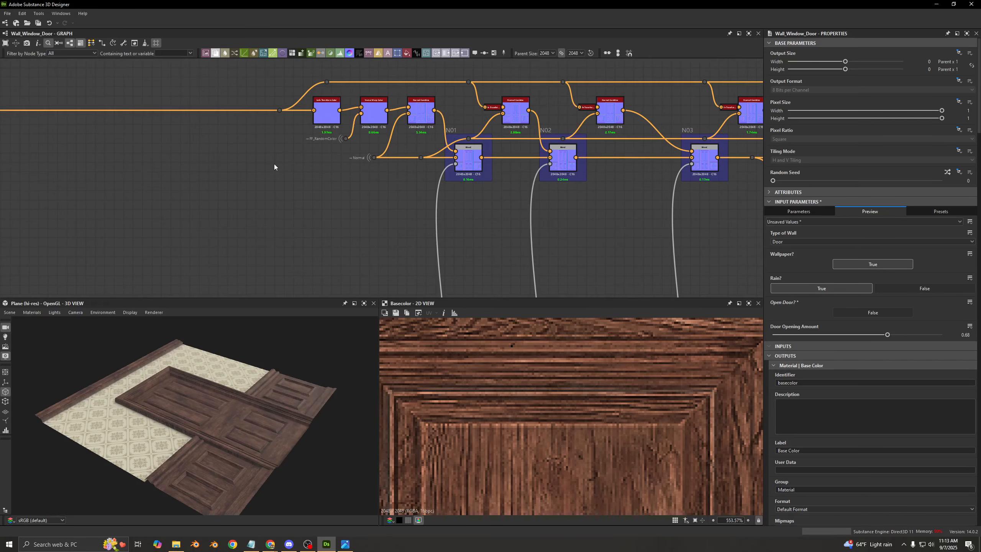
middle_click_drag(349, 141, 638, 221)
scroll(479, 189, "down", 3)
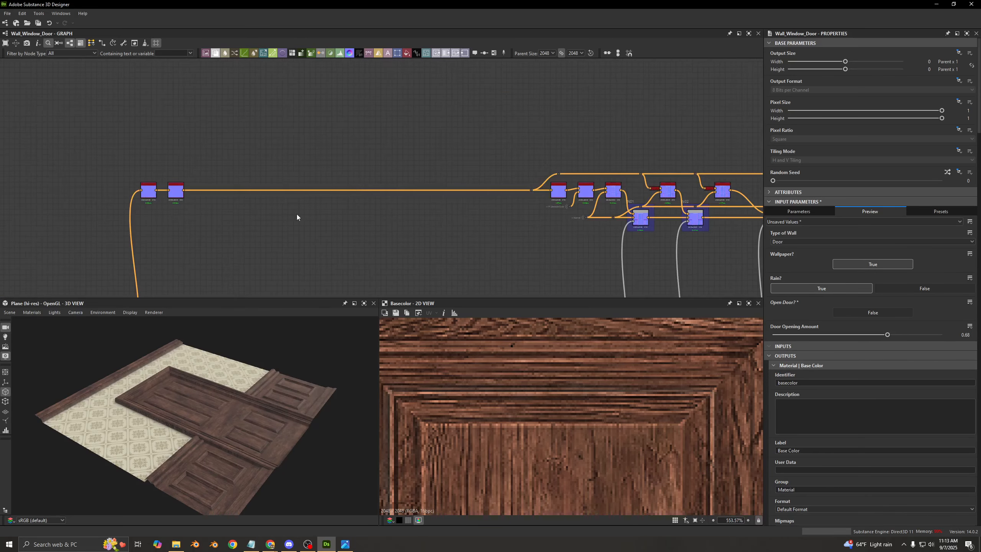
middle_click_drag(296, 217, 452, 102)
scroll(328, 209, "up", 8)
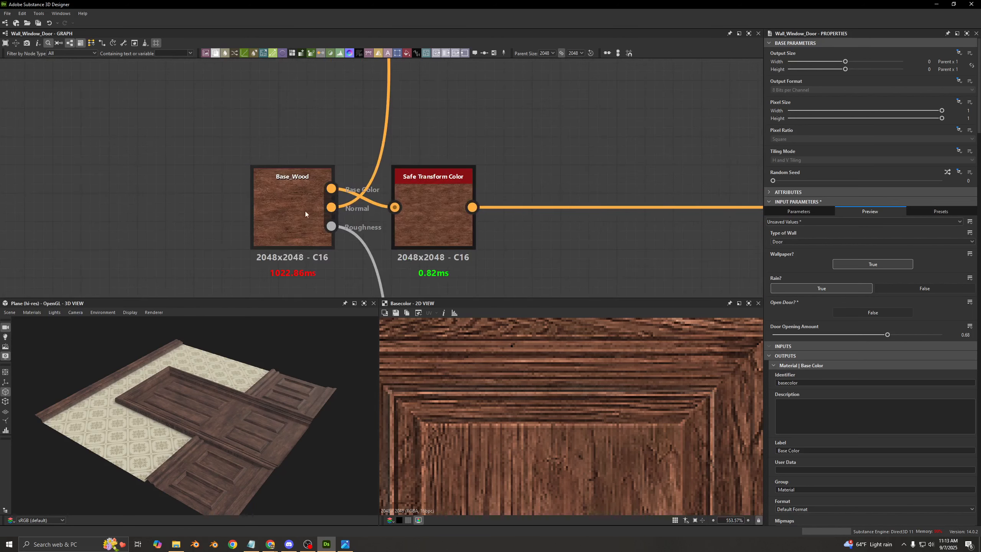
left_click(292, 201)
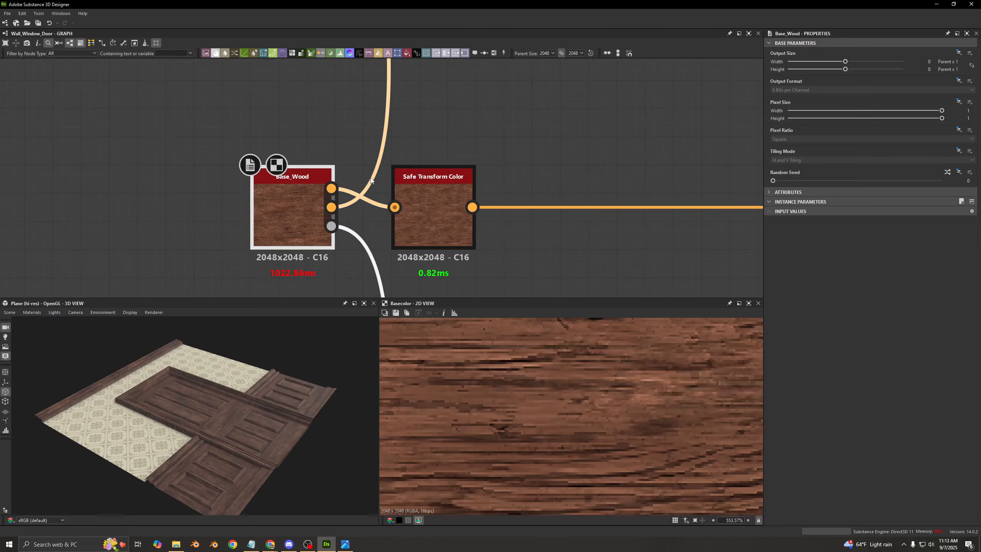
- Follow Base_Wood's normal output to the Normal Intensity node and examine the wood grain up close on the door model
scroll(396, 149, "down", 5)
middle_click_drag(396, 158, 405, 255)
middle_click_drag(403, 139, 405, 247)
middle_click_drag(402, 116, 389, 210)
scroll(383, 153, "up", 4)
scroll(382, 156, "up", 3)
left_click(383, 181)
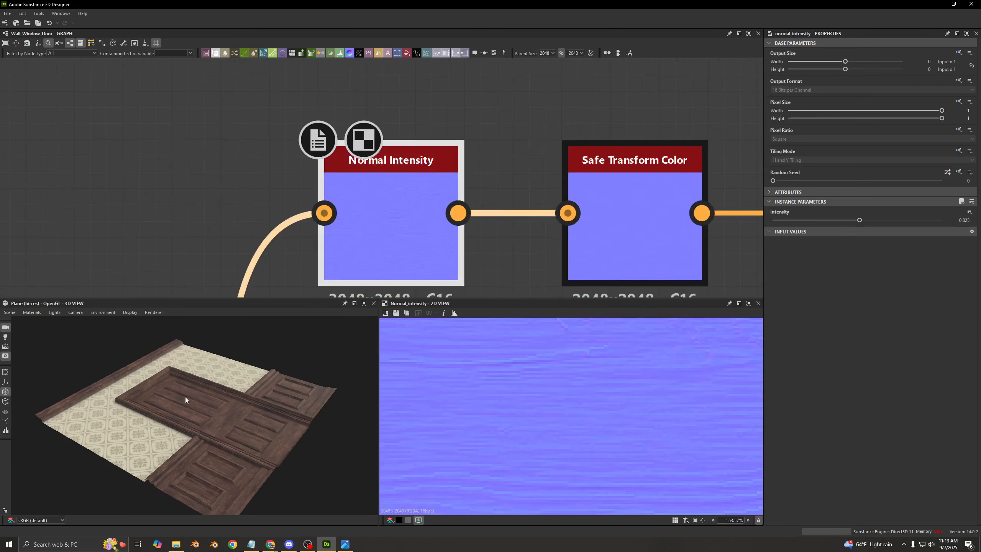
scroll(216, 405, "up", 8)
left_click_drag(246, 400, 338, 290)
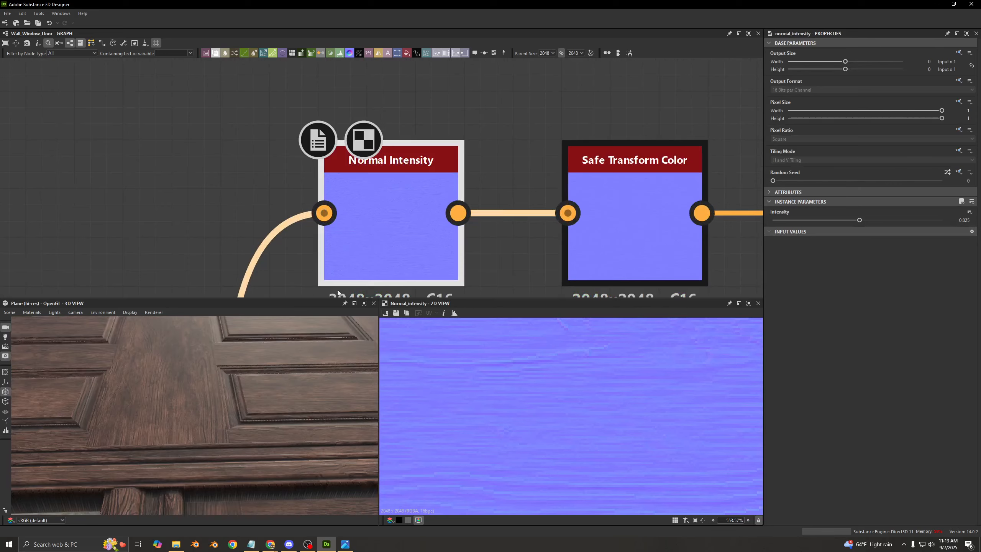
- Locate the graph's Normal output section and inspect the Normal portal fed by the Height to Normal World Units node
scroll(435, 227, "down", 8)
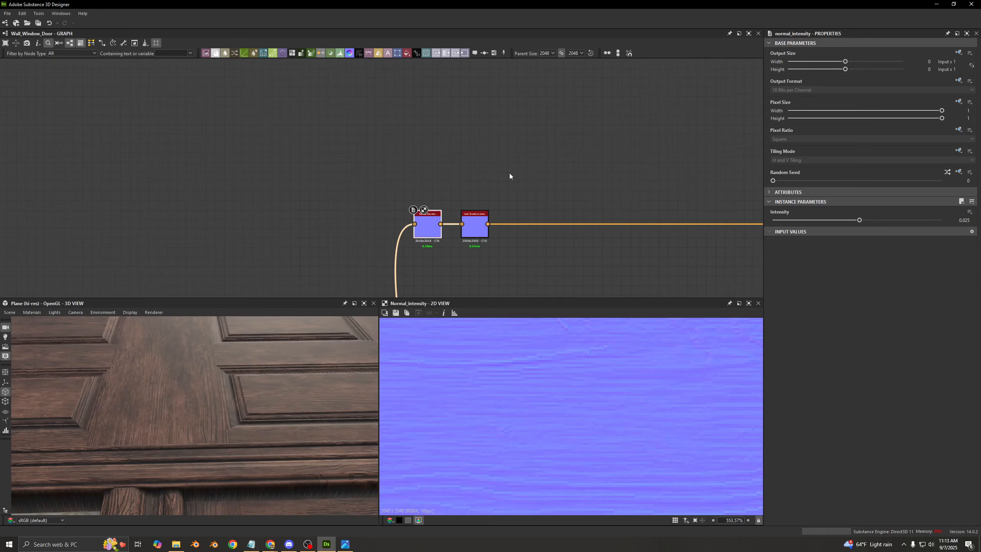
scroll(510, 174, "down", 10)
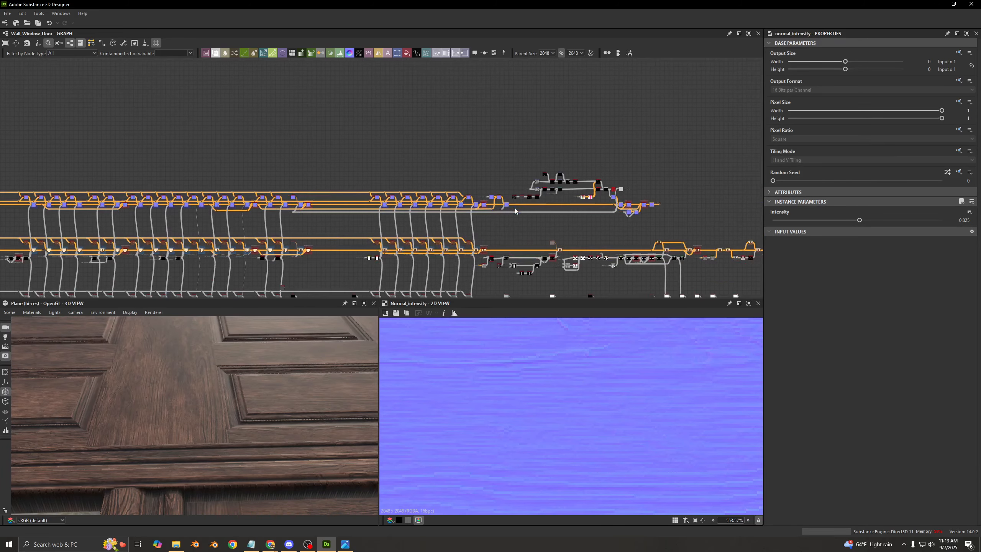
middle_click_drag(668, 218, 450, 156)
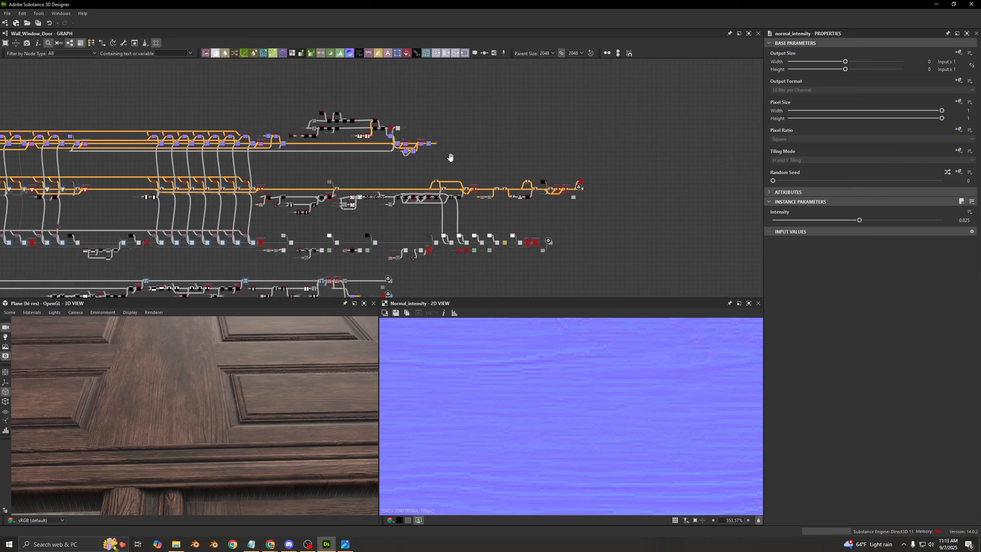
scroll(356, 160, "up", 8)
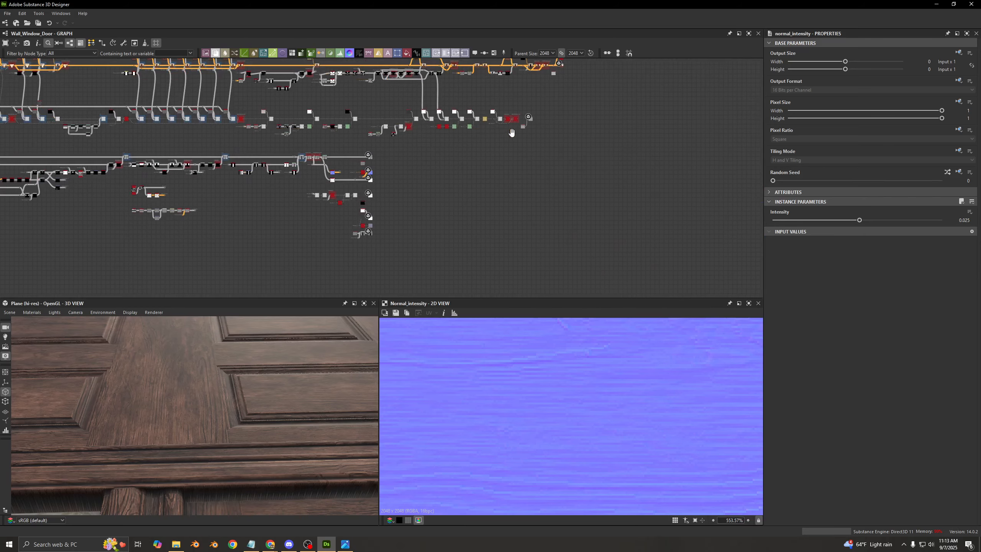
scroll(327, 184, "up", 6)
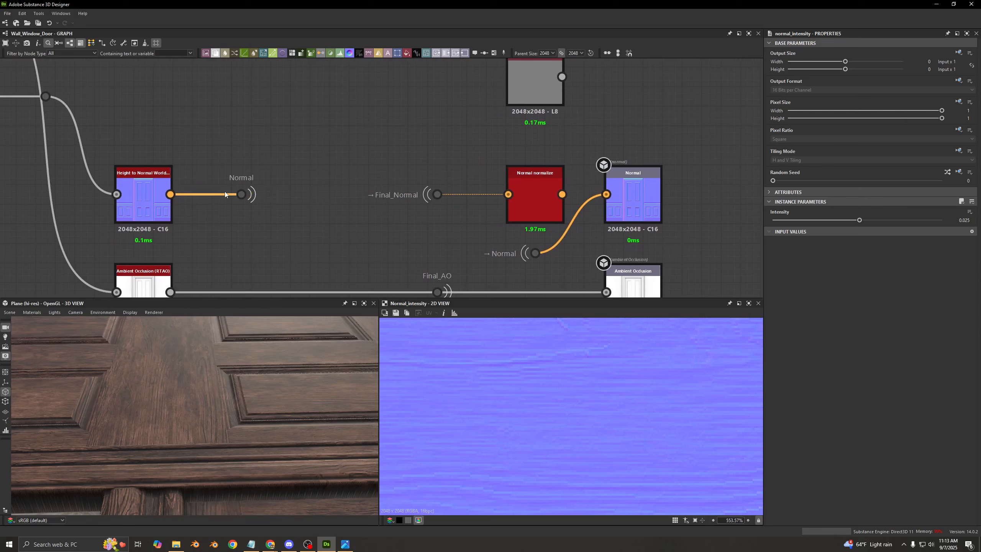
left_click(241, 194)
scroll(215, 141, "down", 6)
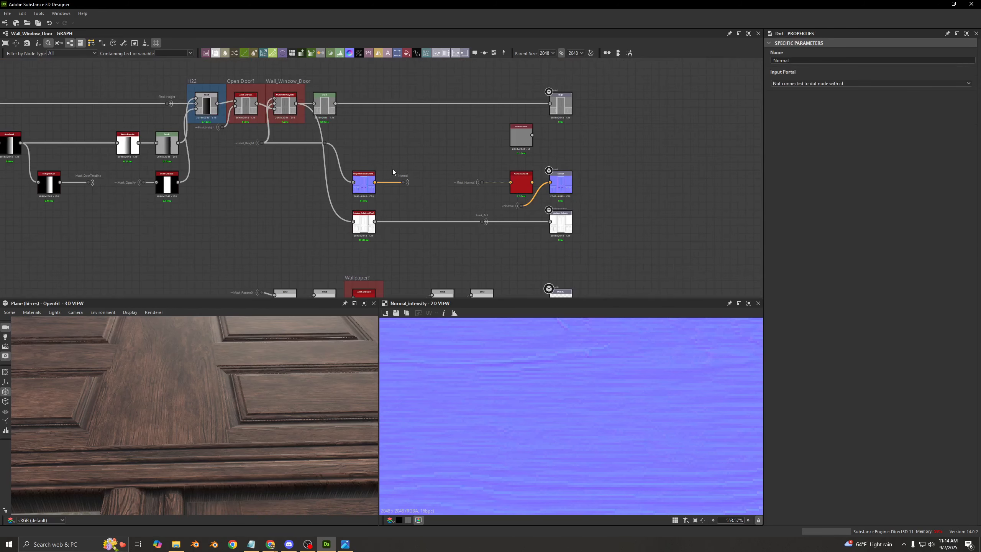
- Trace the Normal portal's link to the Normal output and inspect the Final_Normal portal before the Normal Normalise node
scroll(392, 169, "up", 3)
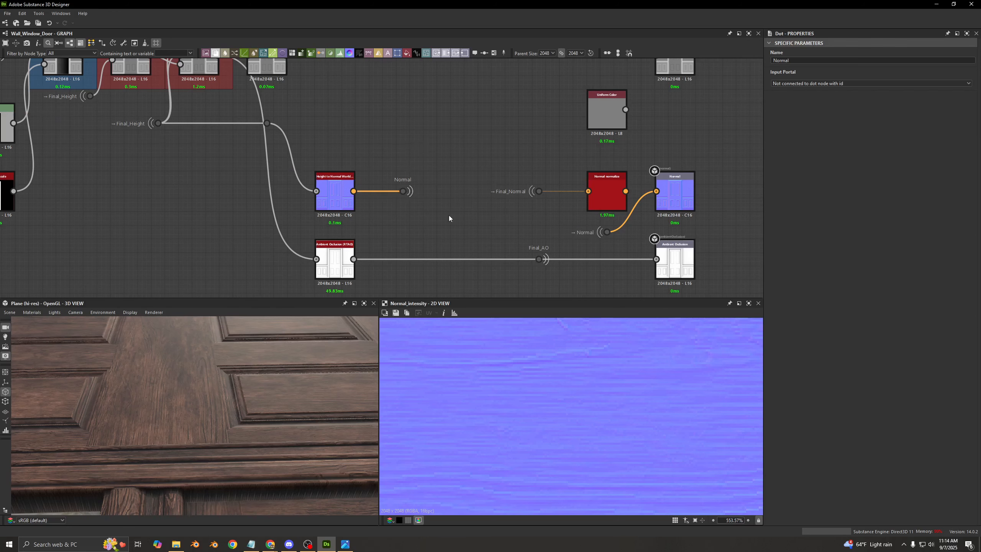
middle_click_drag(473, 225, 389, 229)
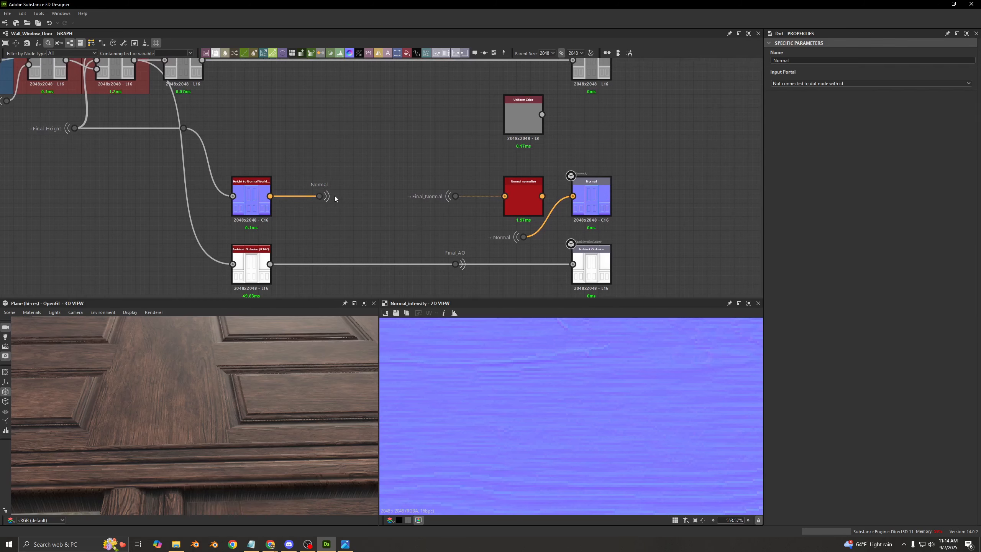
left_click_drag(353, 168, 310, 214)
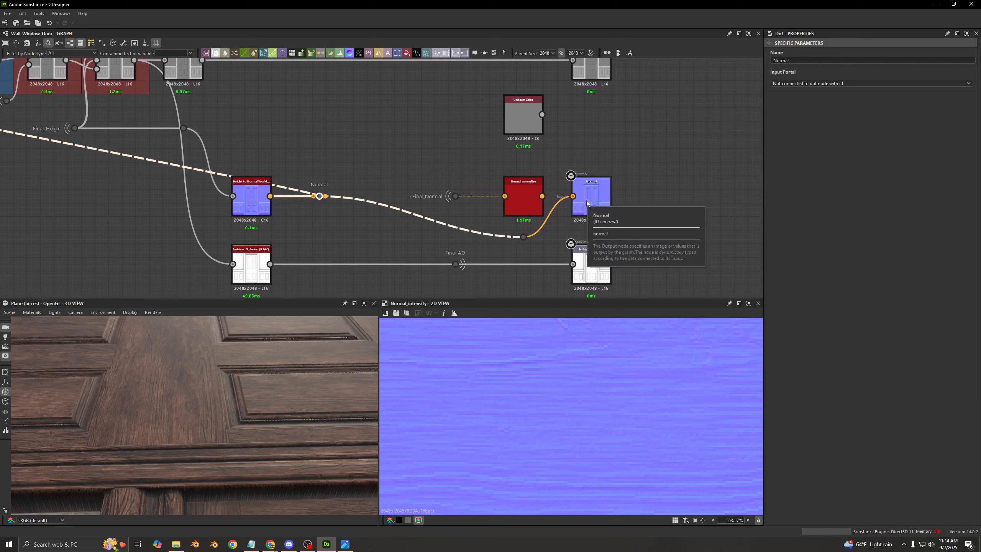
left_click_drag(348, 158, 301, 221)
left_click(365, 147)
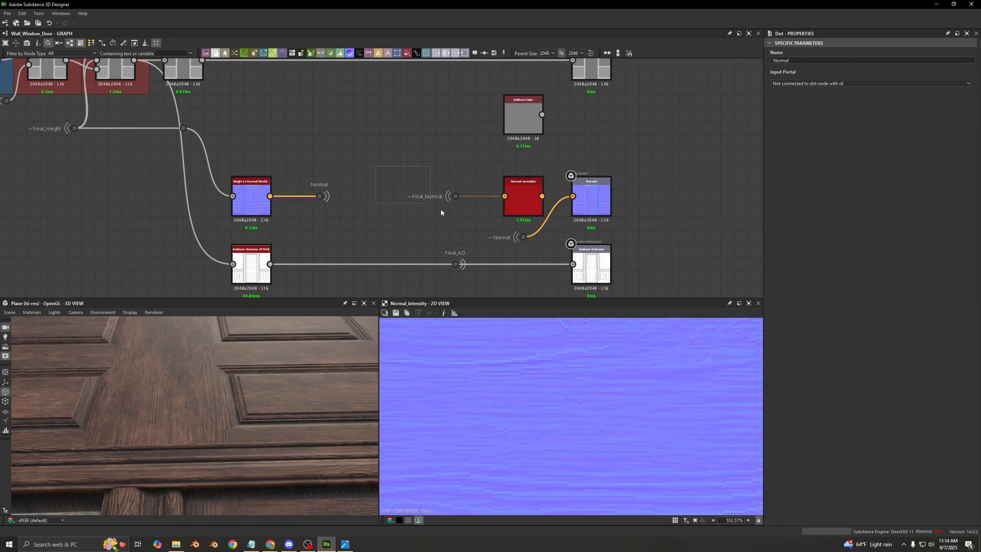
left_click_drag(441, 212, 464, 219)
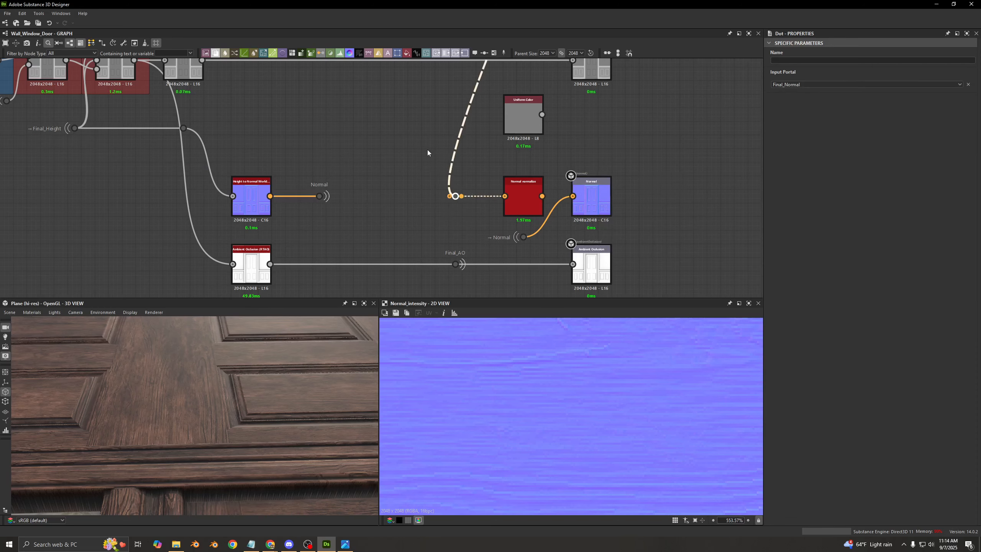
- Follow the Final_Normal portal link up to the normal blending section and back down to the graph outputs
scroll(459, 219, "down", 10)
scroll(468, 92, "up", 10)
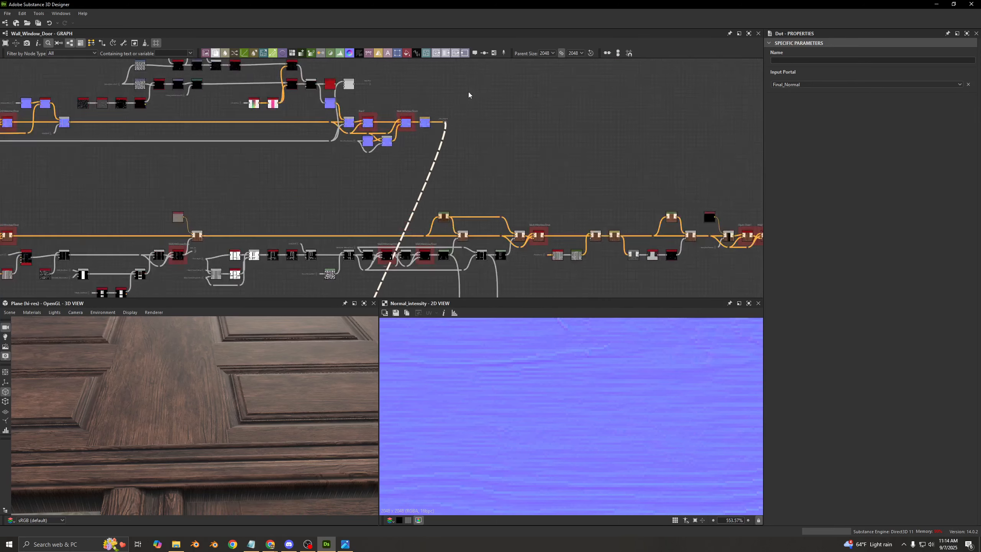
scroll(147, 146, "down", 5)
middle_click_drag(160, 145, 533, 147)
middle_click_drag(475, 239, 390, 50)
middle_click_drag(418, 293, 399, 209)
middle_click_drag(327, 291, 376, 241)
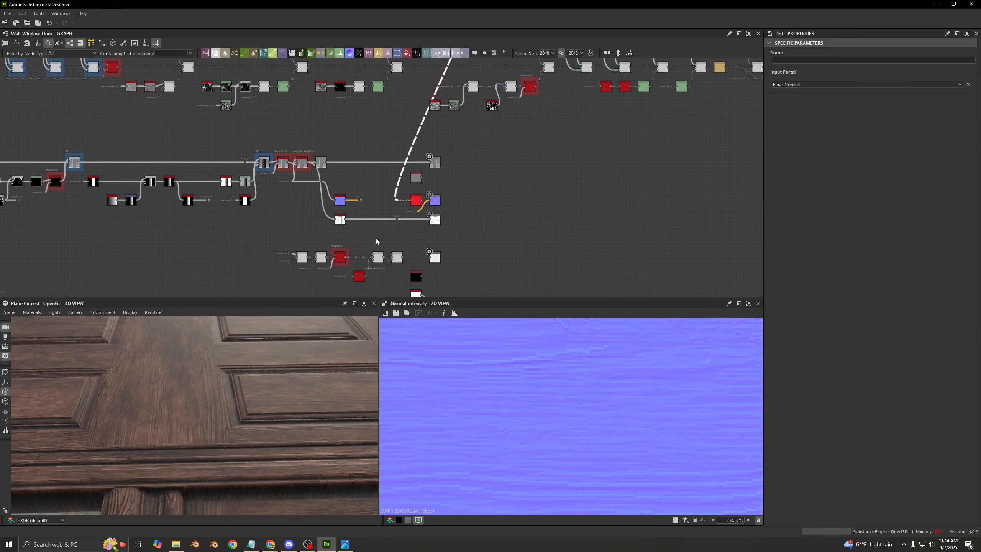
- Display the Normal output in the 2D view and examine its door panels, frame and wallpaper area
scroll(436, 192, "up", 3)
double_click(436, 209)
scroll(518, 386, "up", 4)
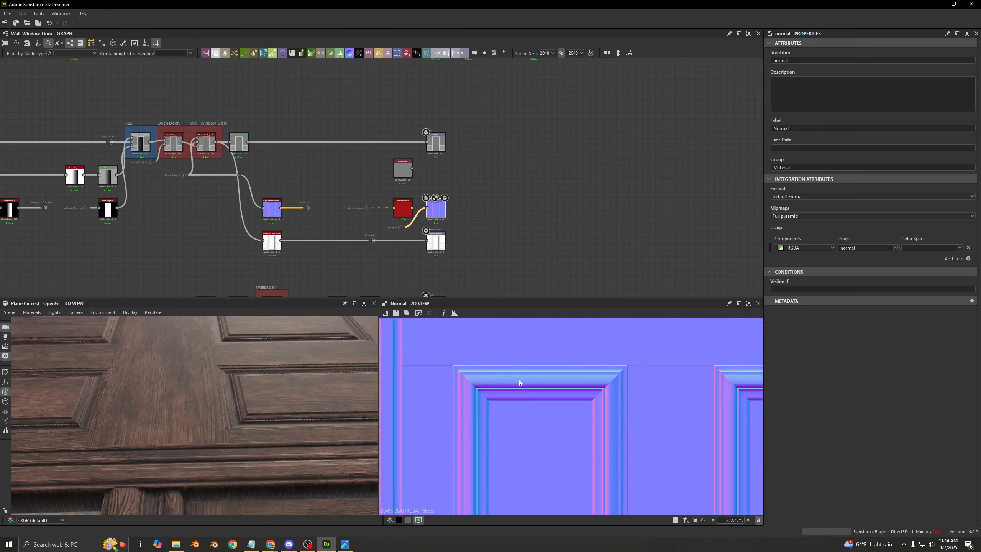
middle_click_drag(469, 364, 517, 418)
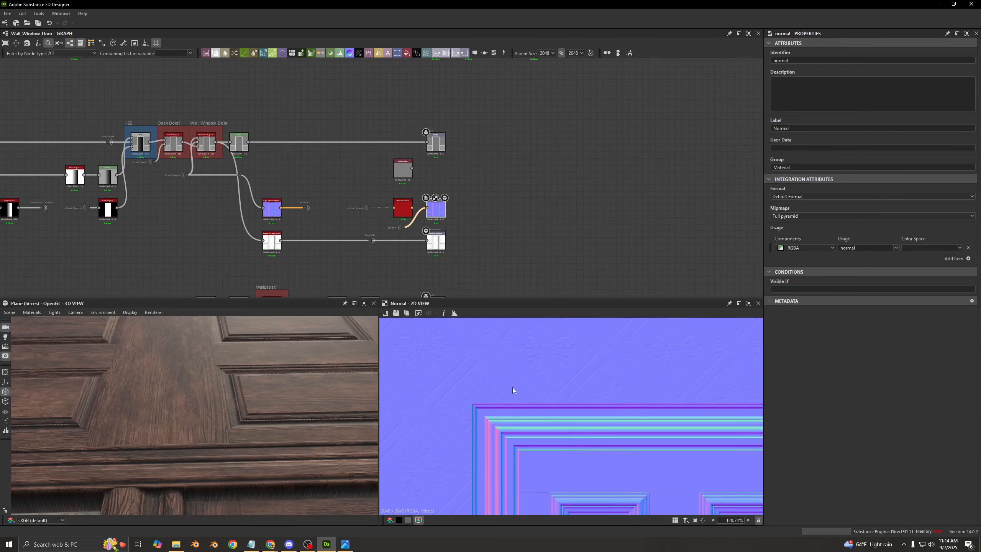
middle_click_drag(530, 332, 532, 420)
middle_click_drag(548, 396, 551, 455)
scroll(427, 223, "up", 3)
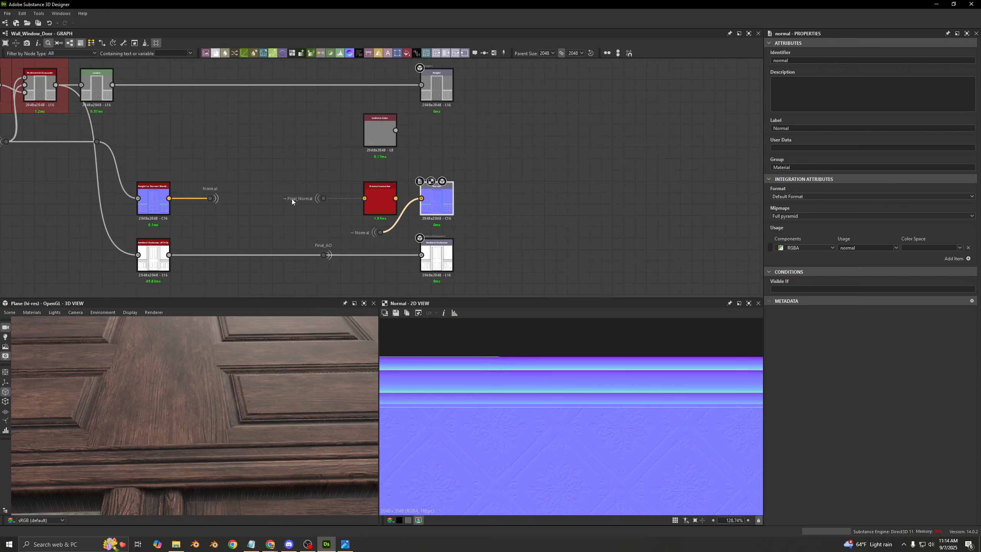
- Connect the Normal Normalise node to the Normal output in place of the Normal portal
scroll(377, 191, "up", 3)
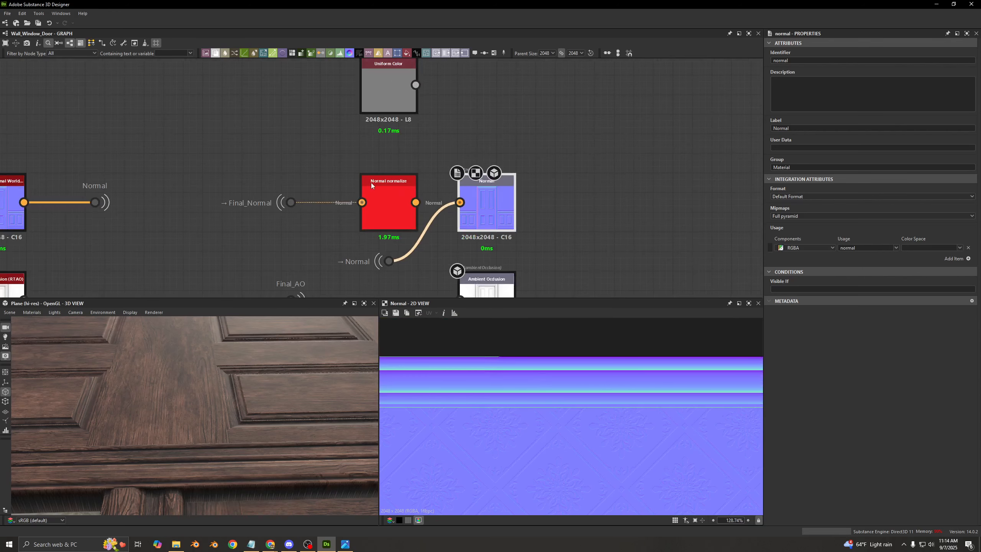
left_click_drag(415, 201, 474, 207)
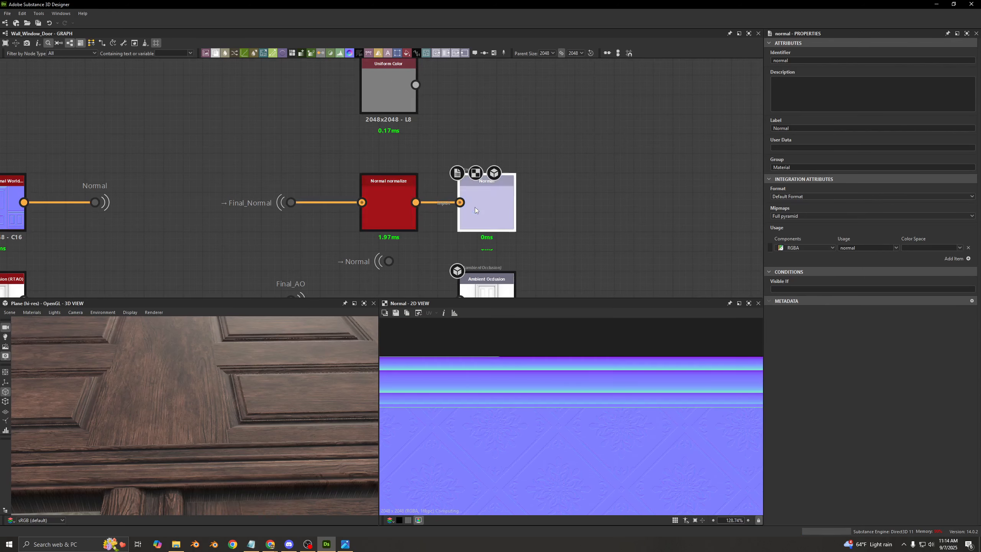
scroll(507, 389, "up", 5)
scroll(507, 389, "up", 1)
scroll(244, 380, "down", 4)
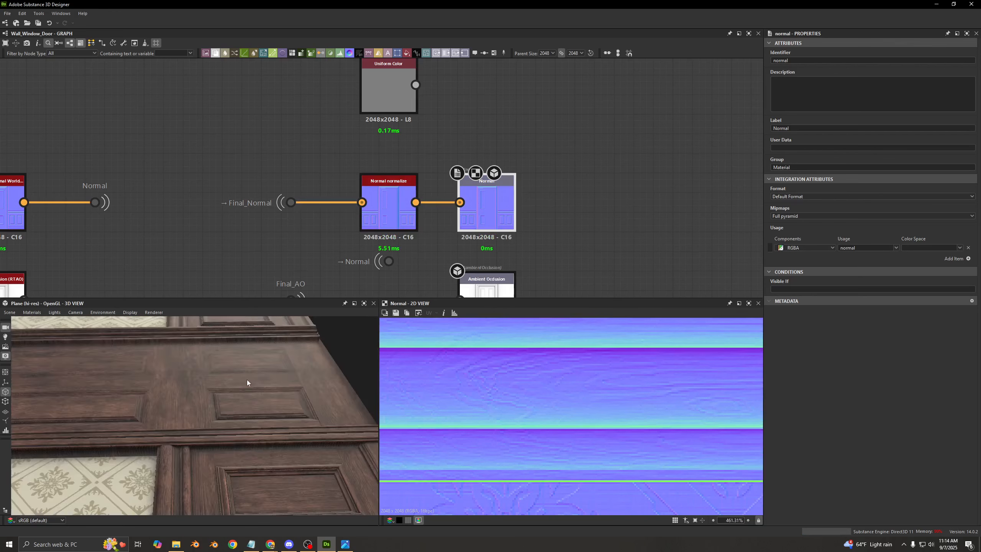
- Examine the wood grain on the door frame and panels in both the 3D model and the Normal output's 2D preview
left_click_drag(247, 379, 282, 376)
scroll(539, 414, "down", 4)
scroll(540, 415, "down", 1)
middle_click_drag(540, 414, 540, 334)
middle_click_drag(537, 487, 498, 323)
middle_click_drag(471, 429, 590, 377)
scroll(464, 403, "up", 2)
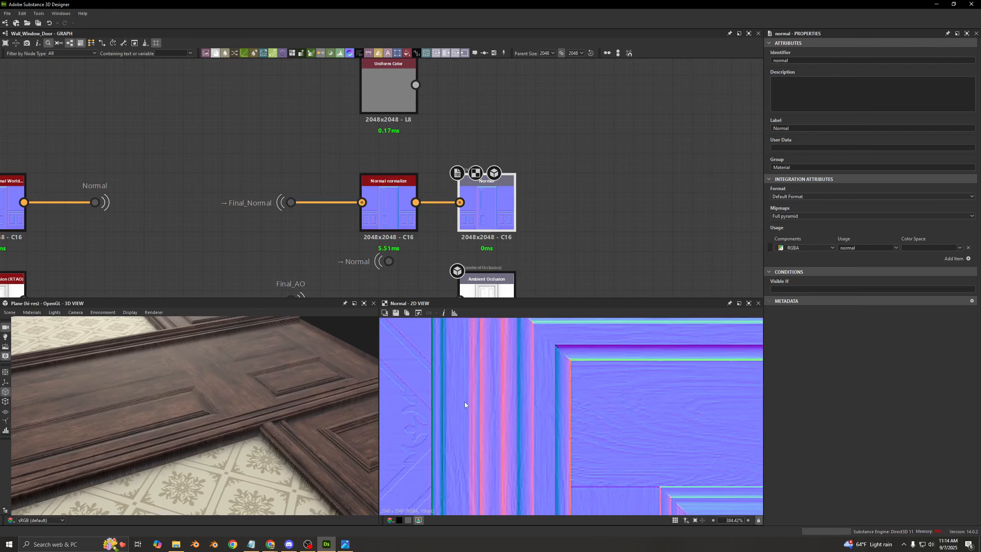
scroll(464, 403, "down", 2)
middle_click_drag(503, 436, 510, 355)
middle_click_drag(543, 460, 508, 400)
scroll(486, 422, "up", 4)
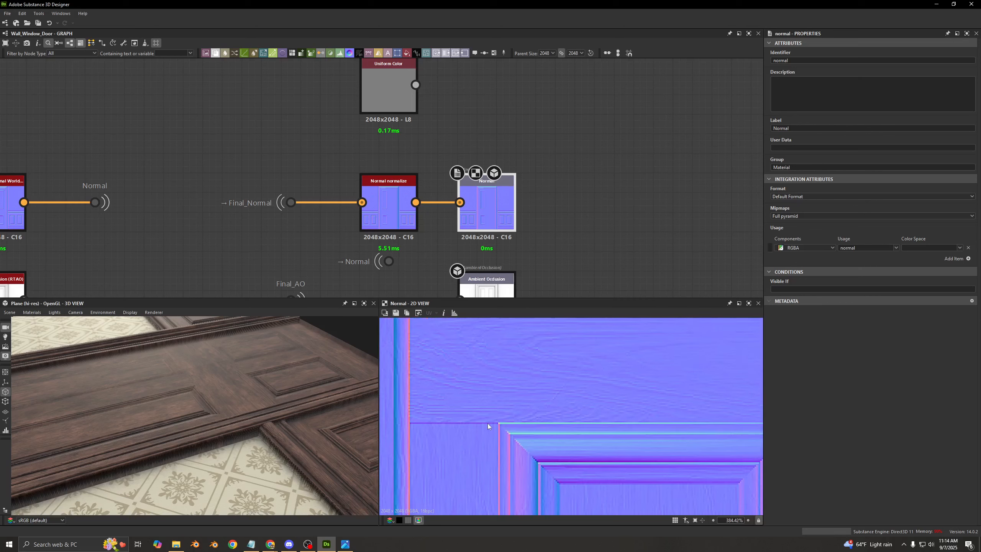
- Try feeding the Normal portal into the Normal output and compare the surface detail on the door model
left_click_drag(394, 262, 459, 202)
left_click_drag(221, 382, 270, 390)
scroll(560, 193, "down", 1)
middle_click_drag(560, 193, 459, 187)
- Show the graph's input parameters and compare the door opening settings with the door in the Normal preview
scroll(635, 446, "down", 11)
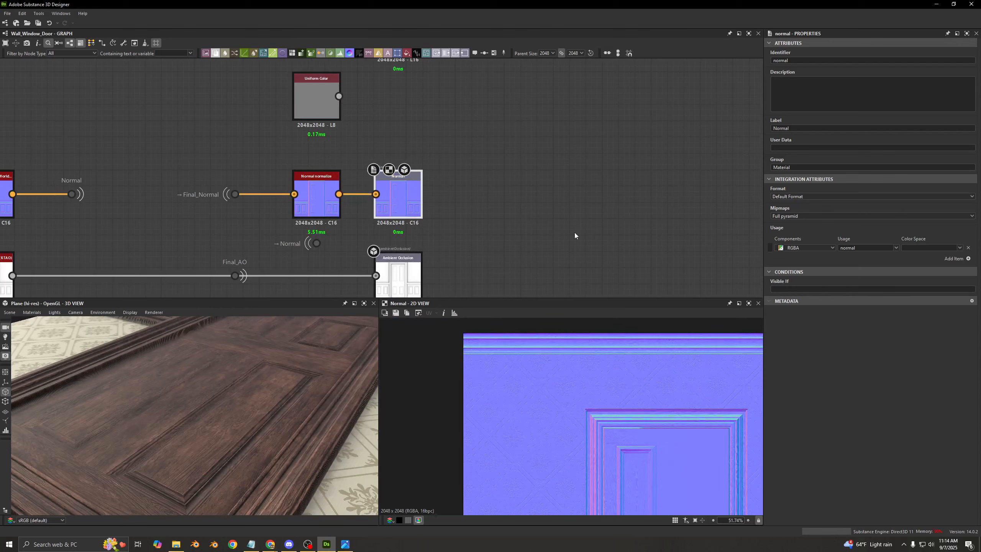
scroll(504, 242, "down", 1)
left_click(504, 242)
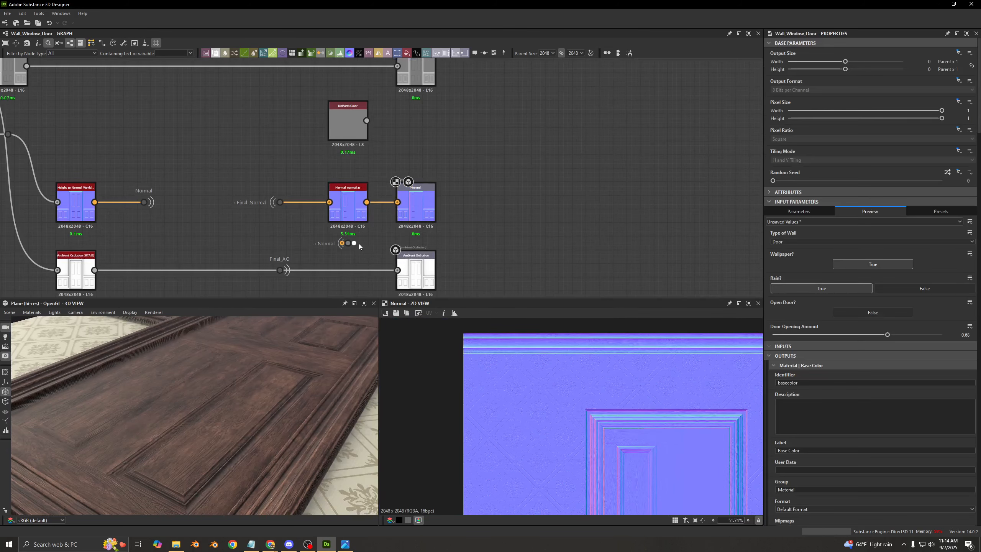
scroll(307, 171, "down", 3)
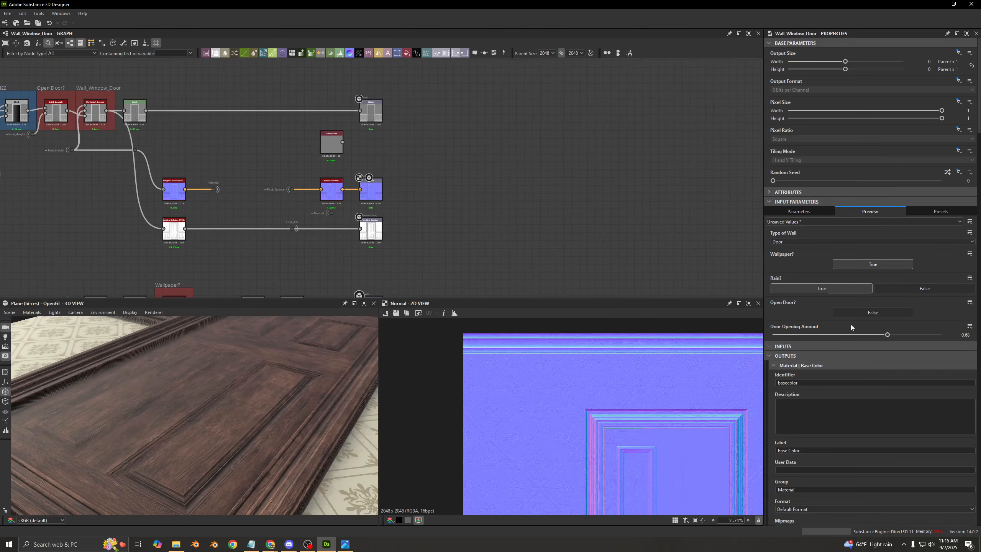
scroll(683, 425, "up", 3)
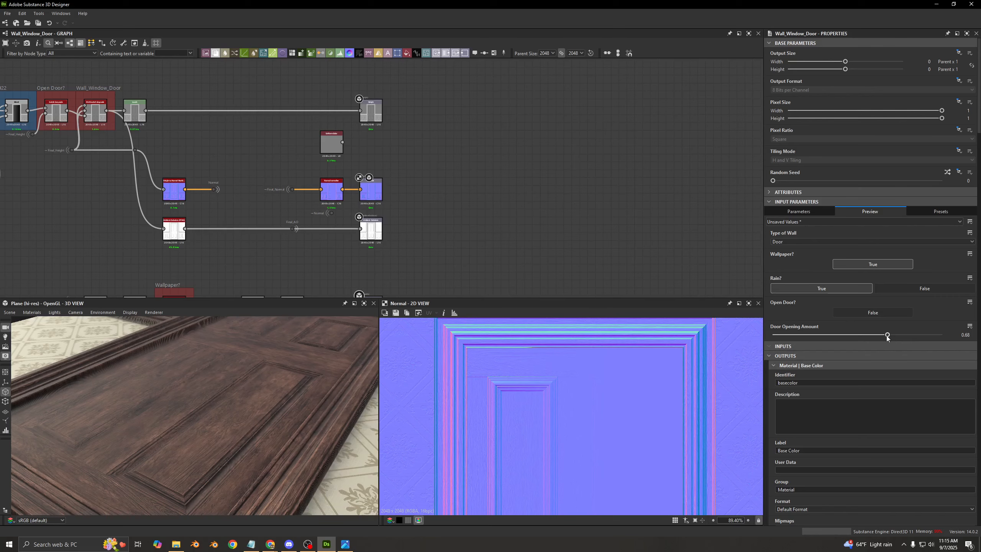
- Trace the normal chain back past the N33 and N34 blends and preview the Blend node masked by Mask_Wall
scroll(441, 223, "down", 3)
middle_click_drag(377, 170, 475, 479)
middle_click_drag(278, 142, 347, 207)
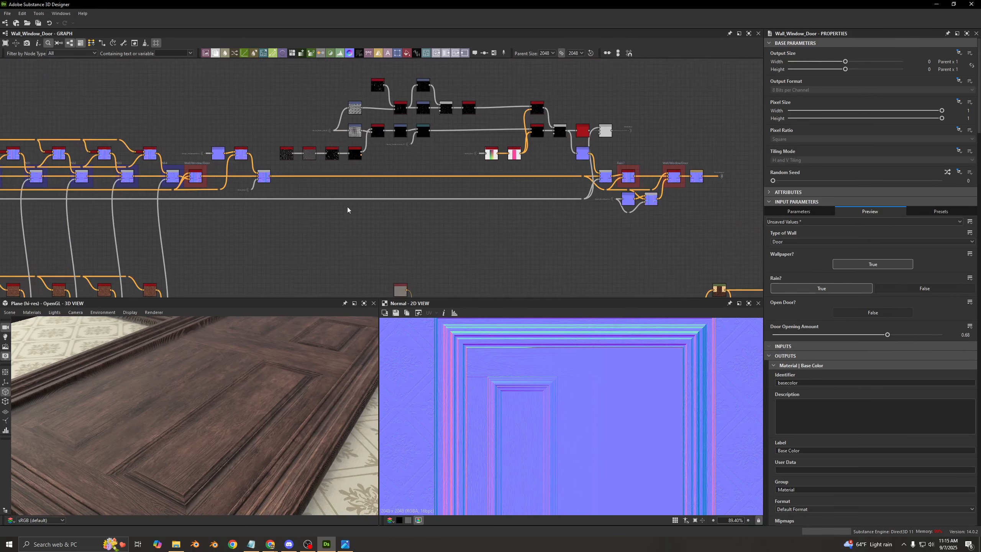
middle_click_drag(549, 221, 404, 182)
scroll(399, 178, "up", 4)
middle_click_drag(237, 172, 494, 166)
middle_click_drag(321, 160, 569, 158)
middle_click_drag(91, 171, 390, 167)
scroll(389, 166, "down", 2)
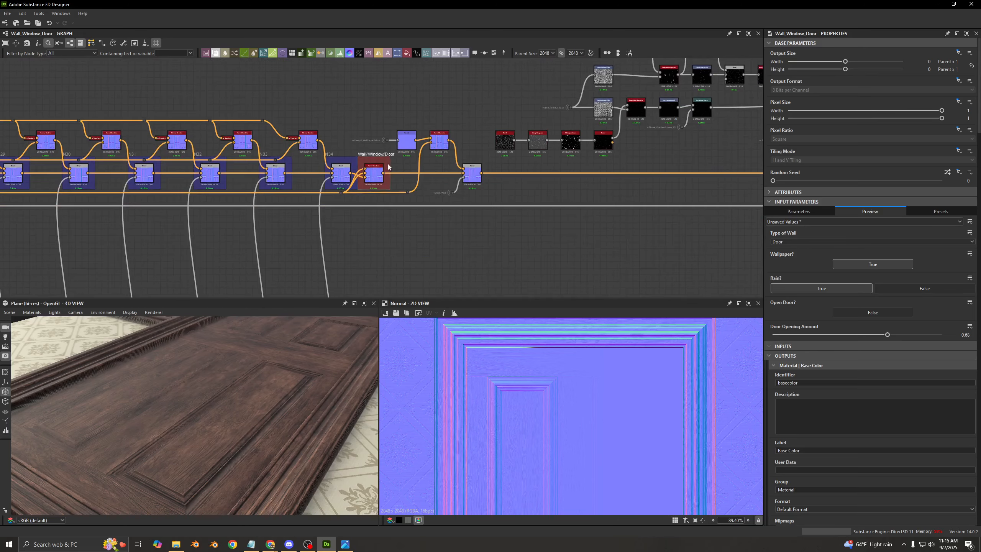
scroll(412, 144, "up", 4)
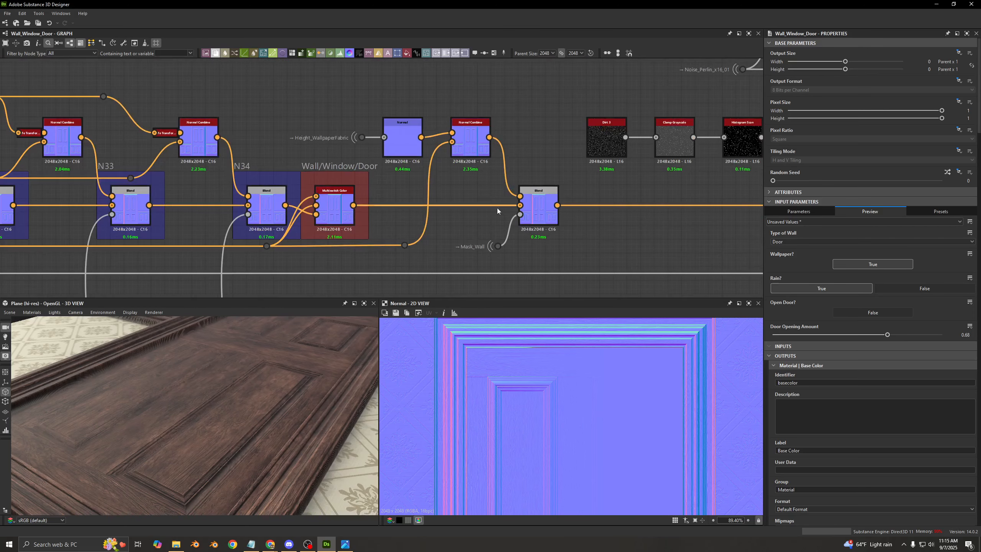
double_click(538, 225)
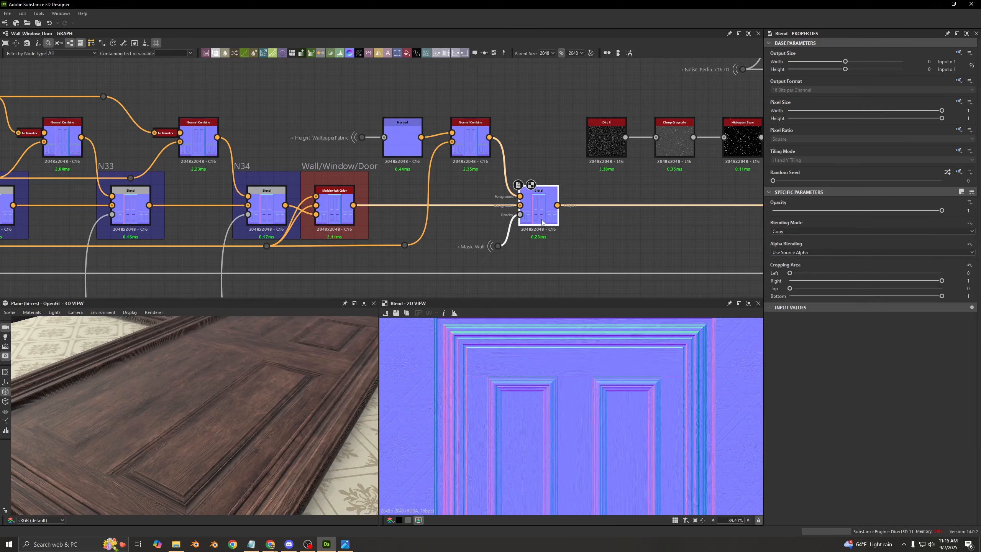
- Follow the chain forward to the Rain? section and preview the Blend node feeding its Switch Color
scroll(628, 259, "down", 3)
middle_click_drag(621, 240, 232, 189)
middle_click_drag(549, 187, 131, 191)
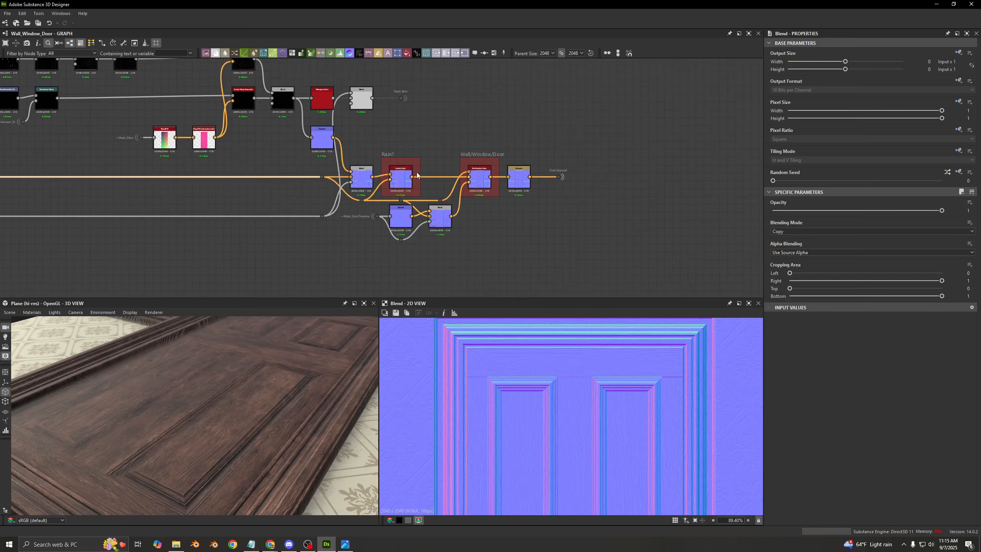
scroll(415, 179, "up", 3)
double_click(338, 188)
scroll(597, 415, "down", 3)
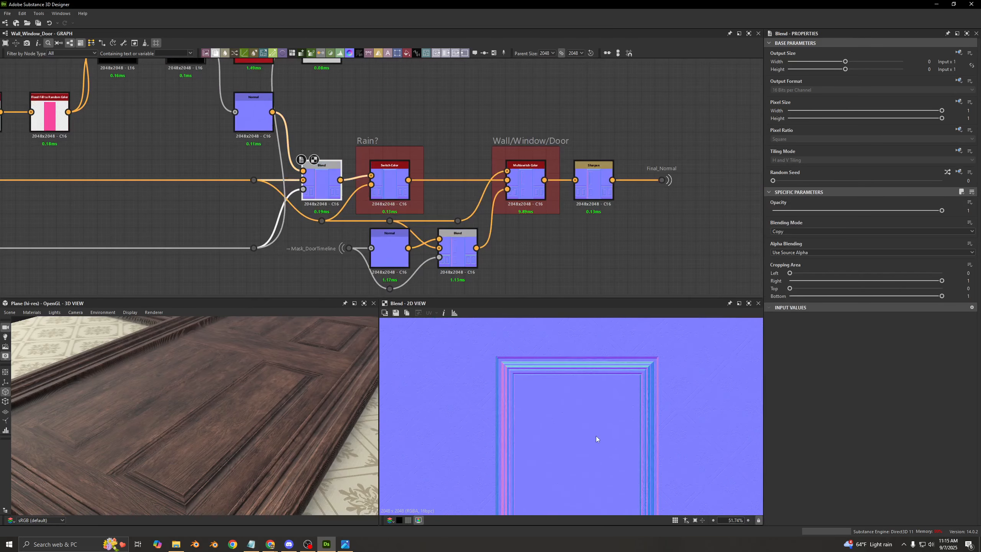
- Preview the Sharpen node, the Wall/Window/Door multiswitch and the Blend masked by Mask_DoorTimeline
middle_click_drag(403, 183, 400, 146)
left_click(399, 146)
double_click(587, 150)
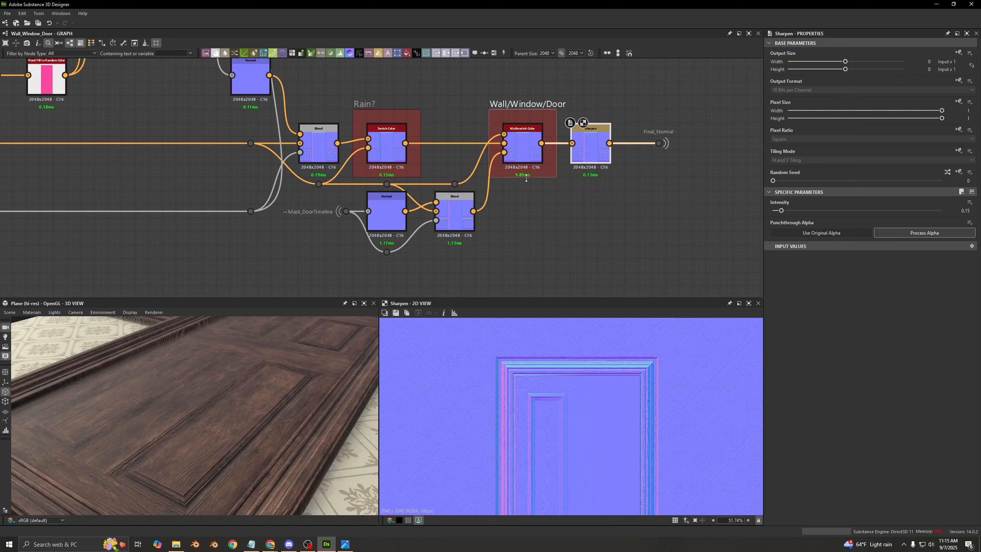
double_click(523, 147)
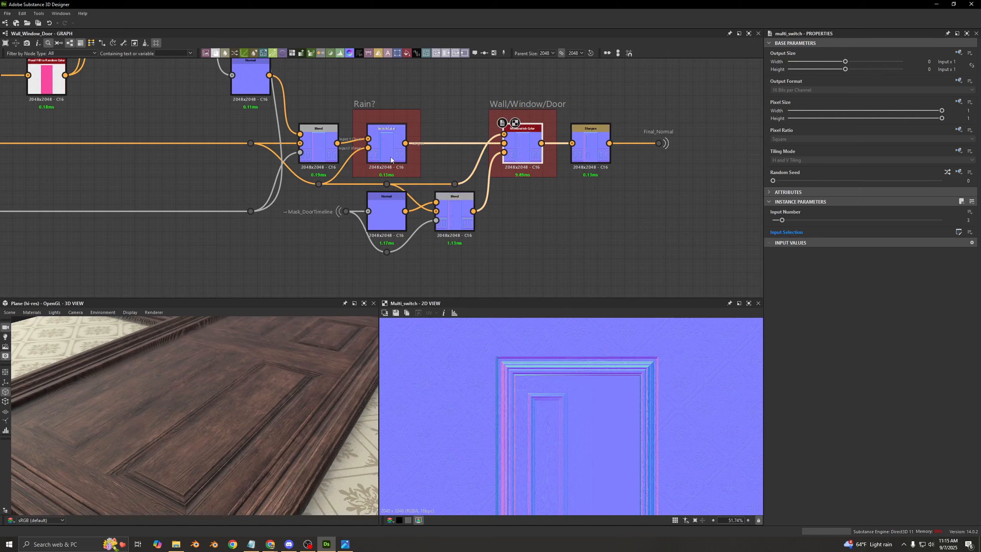
double_click(460, 221)
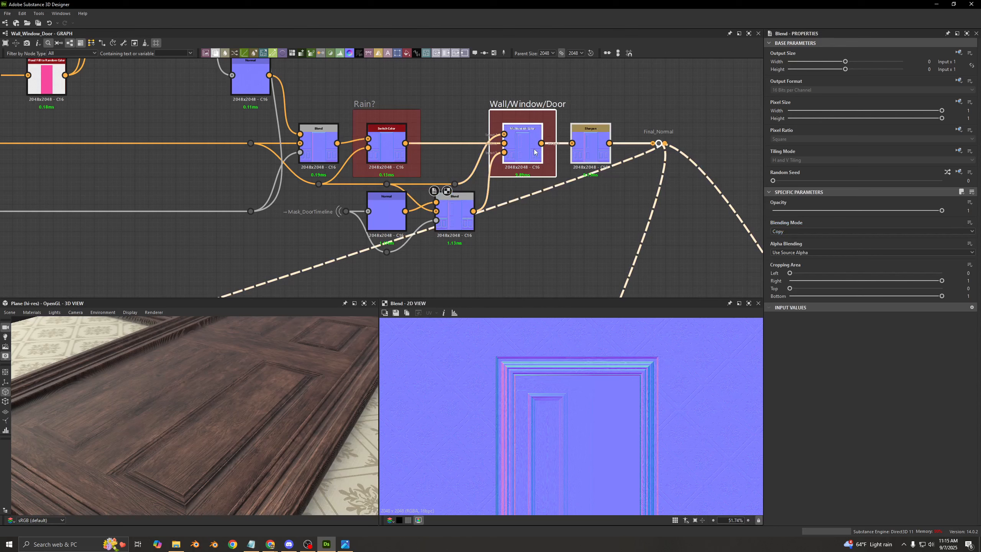
- Make room before the Wall/Window/Door multiswitch and insert a Switch Color node between the Mask_DoorTimeline Blend and the multiswitch's third input
middle_click_drag(534, 152, 464, 160)
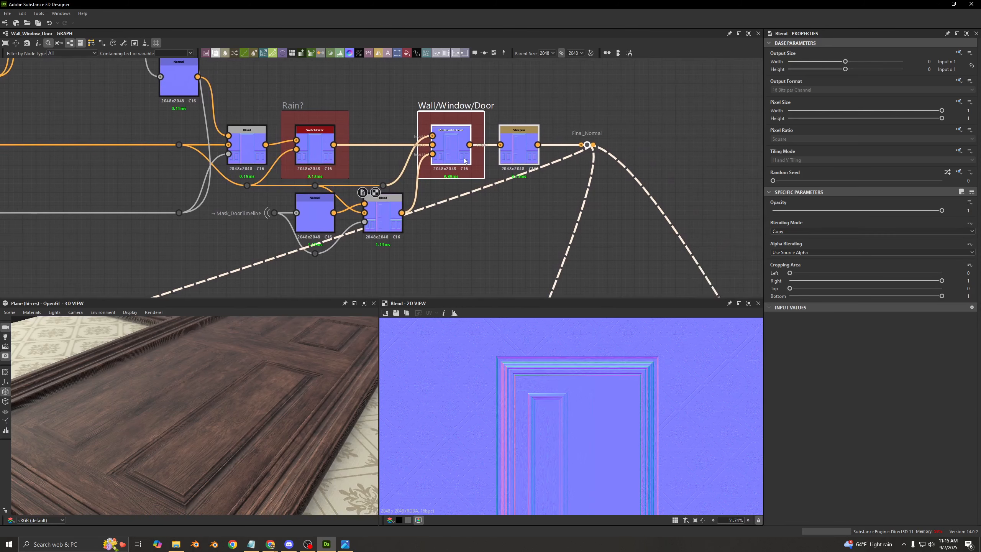
left_click_drag(450, 154, 518, 154)
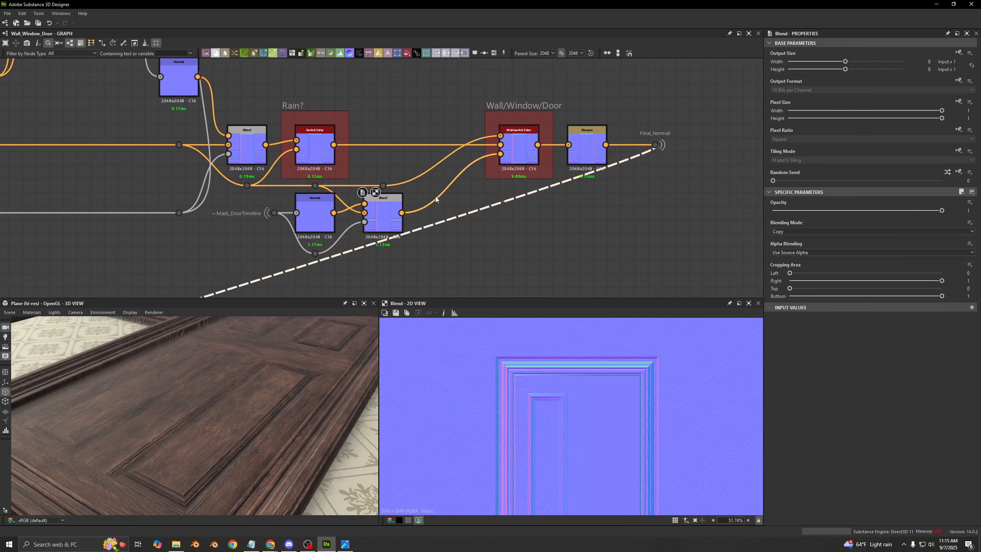
key("space")
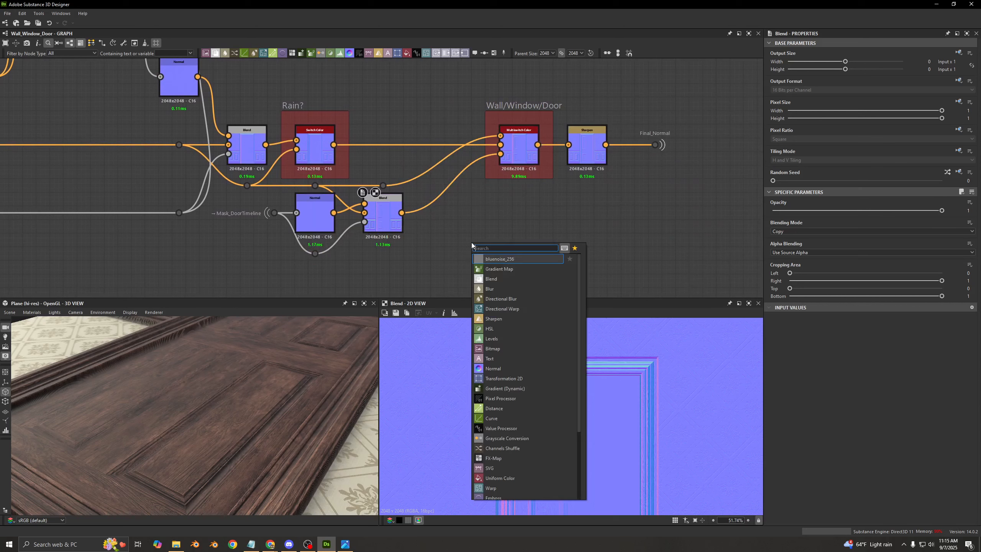
type("switc")
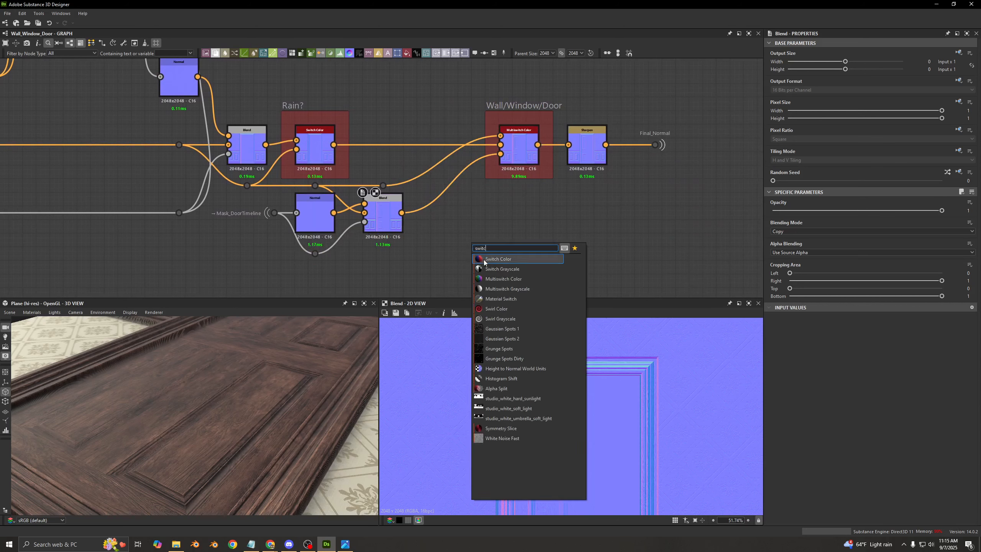
left_click(485, 260)
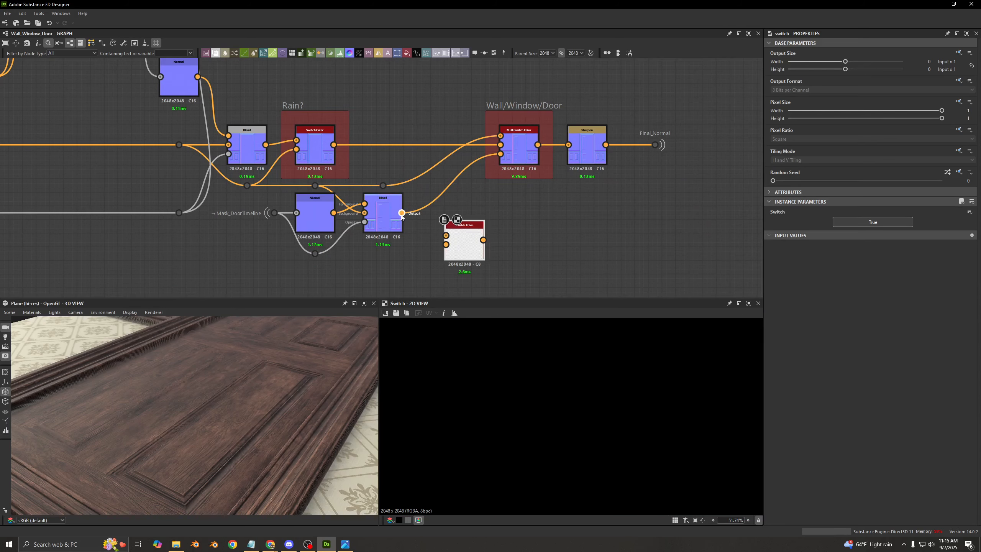
left_click_drag(433, 231, 501, 154)
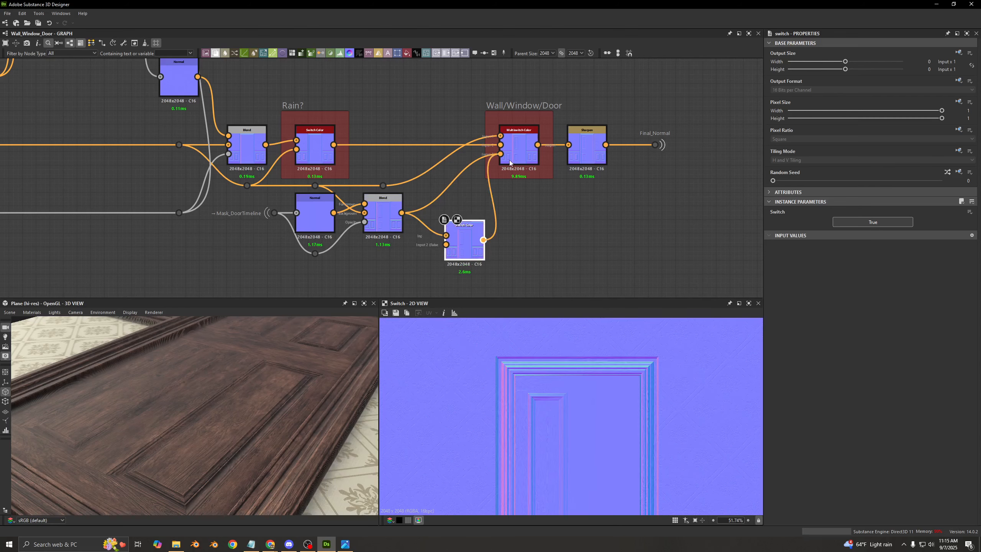
- Link the new Switch Color's Switch parameter to the existing open_door graph input and align the node beside the Blend
left_click(970, 212)
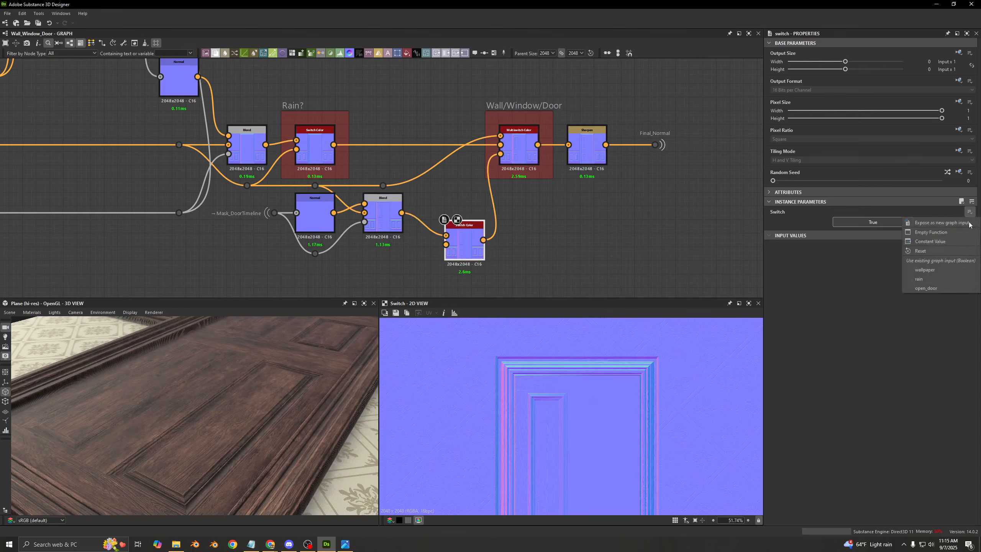
left_click(928, 288)
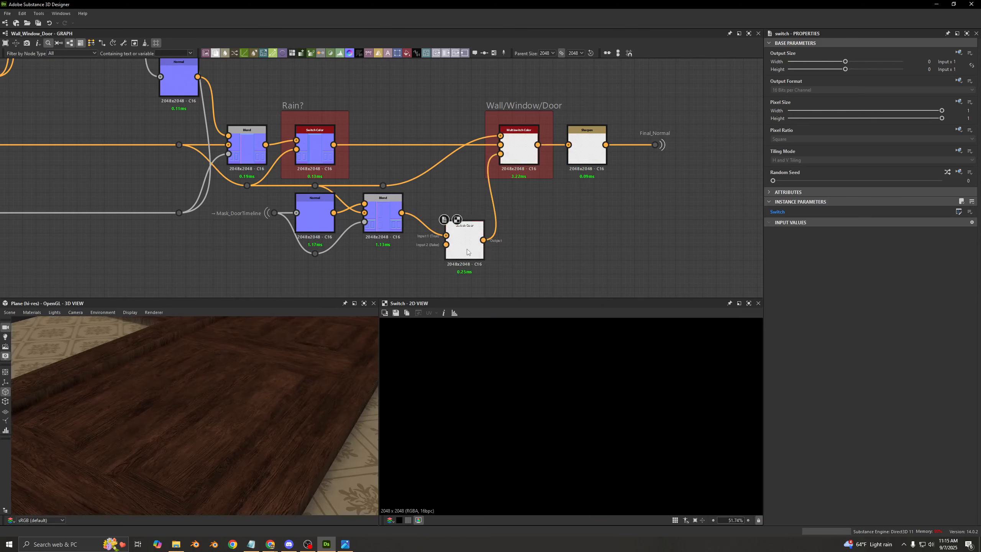
left_click_drag(467, 252, 454, 225)
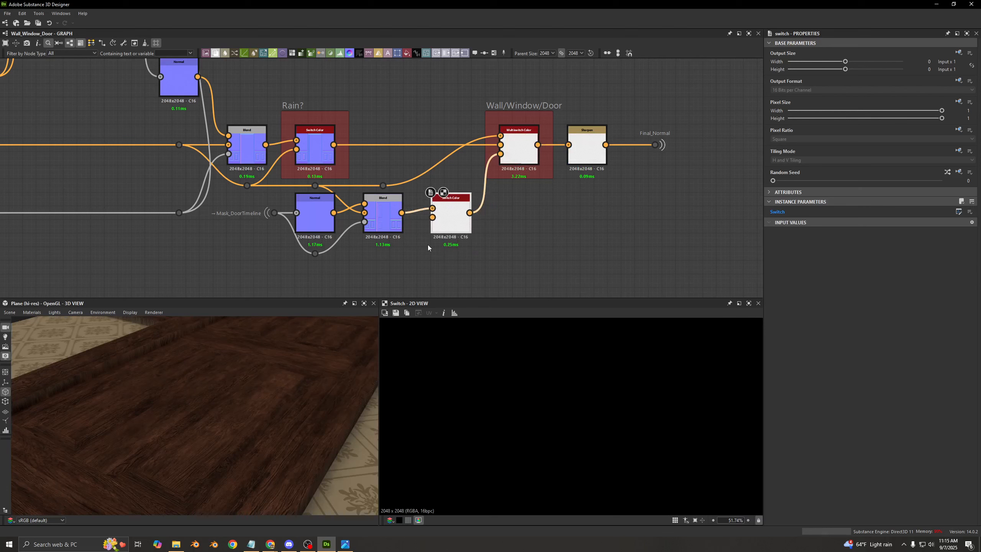
- Connect the bypass dot above the door Blend to the Switch Color's Input 2 (False) and check the door model
double_click(321, 187)
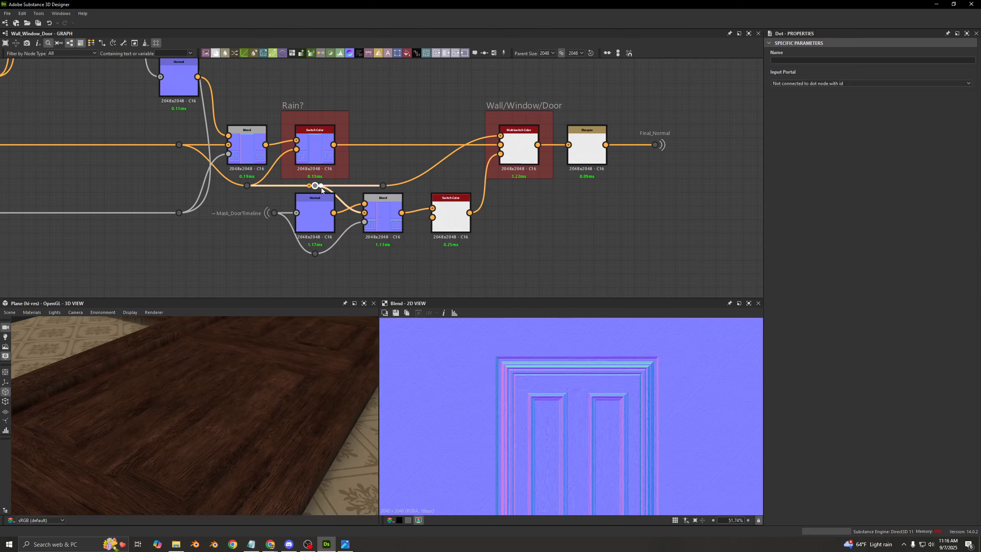
left_click_drag(407, 190, 446, 221)
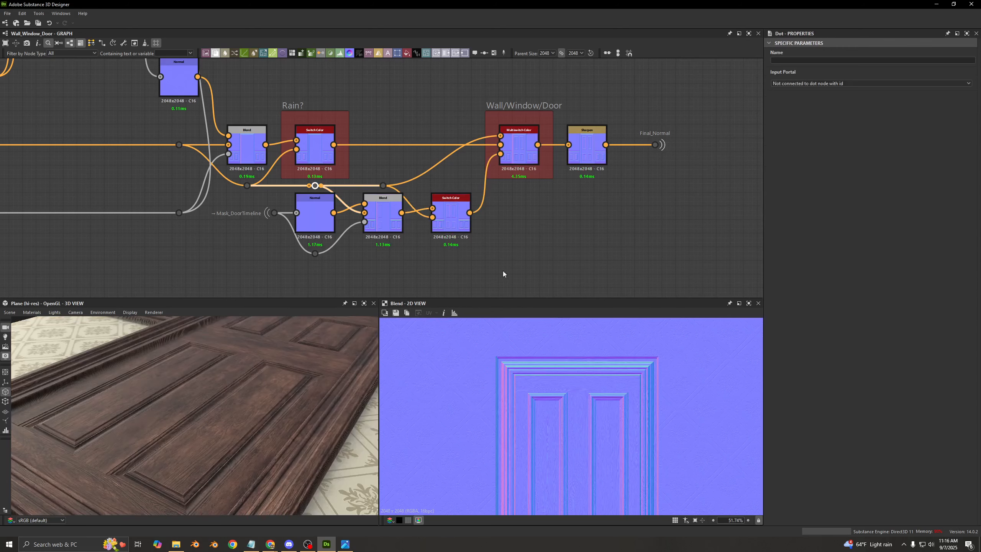
mouse_move(221, 363)
left_mouse_down()
mouse_move(256, 377)
mouse_move(211, 359)
left_mouse_up()
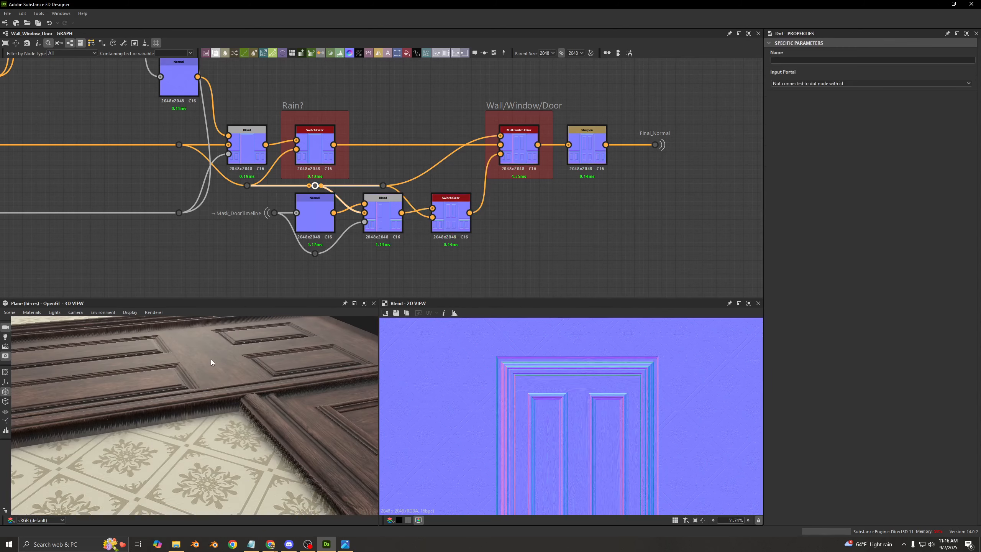
- Preview the Sharpen node, and frame the door's Switch Color node with the title "Open Door?"
double_click(583, 158)
scroll(552, 405, "up", 3)
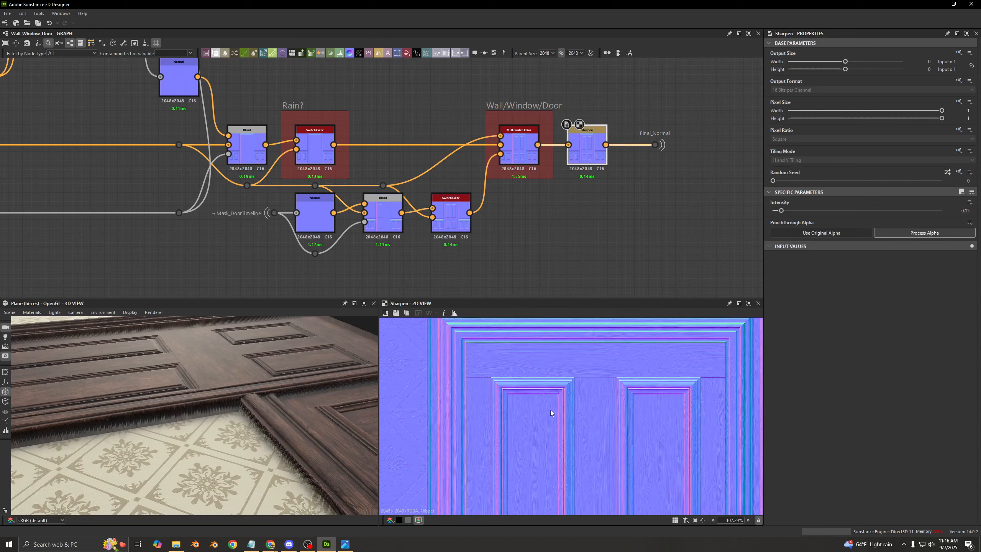
left_click(458, 217)
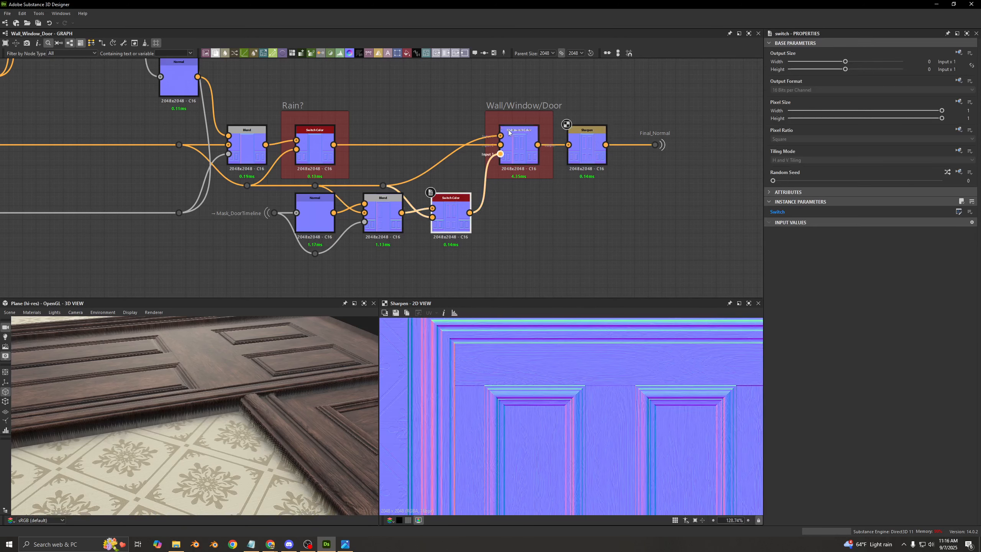
left_click(494, 53)
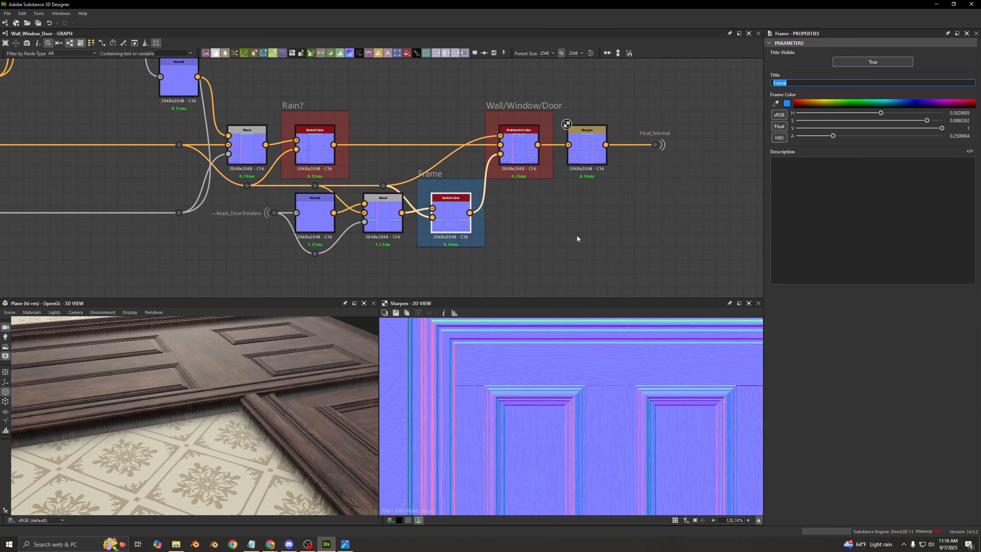
scroll(576, 235, "down", 4)
middle_click_drag(576, 235, 531, 110)
middle_click_drag(540, 209, 526, 113)
middle_click_drag(619, 155, 402, 188)
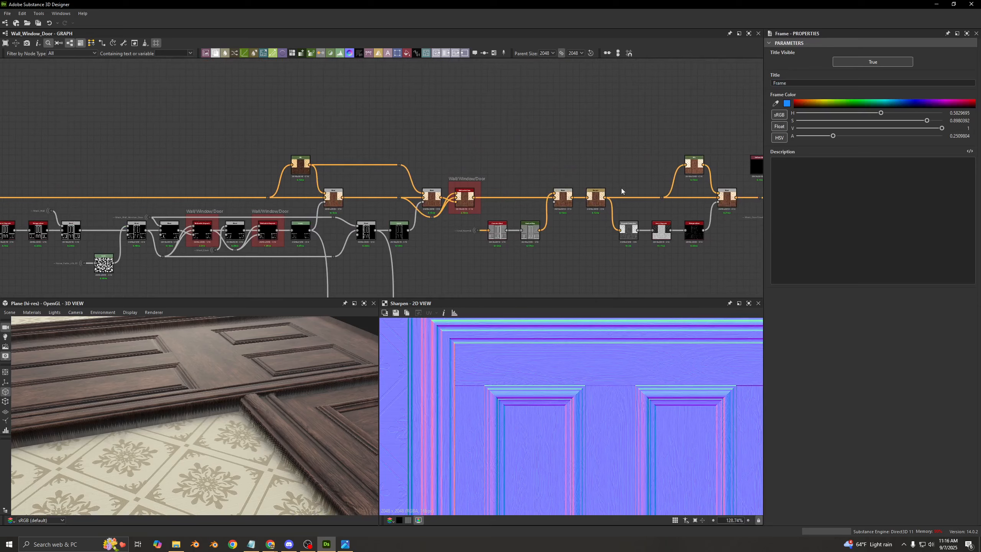
scroll(278, 176, "up", 3)
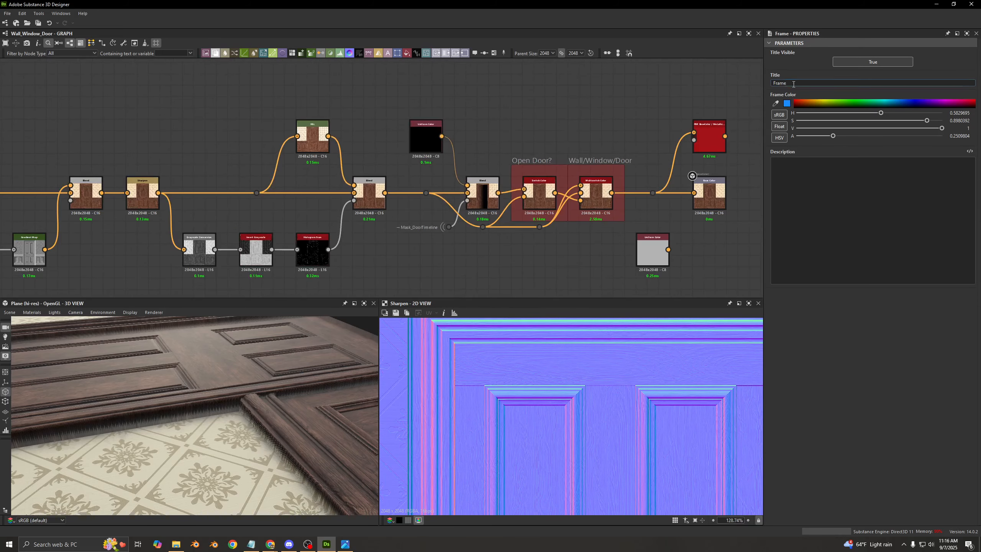
type("Open Door?")
scroll(525, 113, "down", 5)
middle_click_drag(405, 153, 508, 196)
scroll(507, 196, "up", 3)
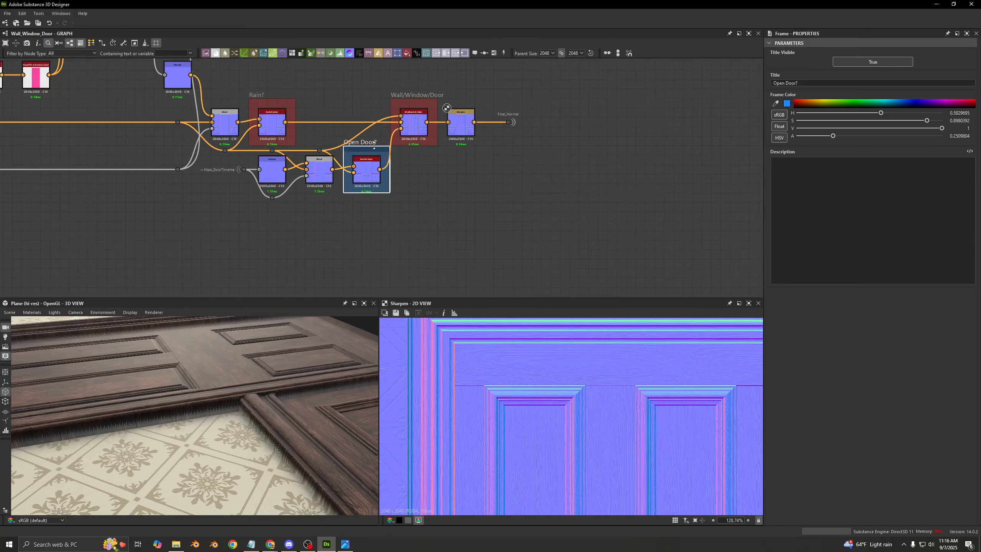
- Colour the "Open Door?" frame red with a hue of 0 and check the door's surface on the model
left_click_drag(863, 116, 776, 116)
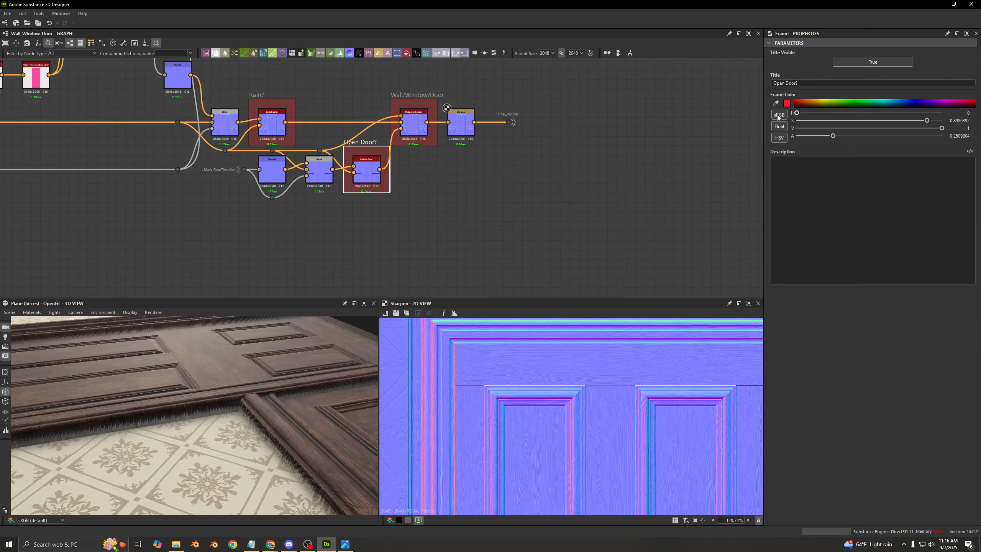
left_click(475, 178)
middle_click_drag(452, 173, 507, 187)
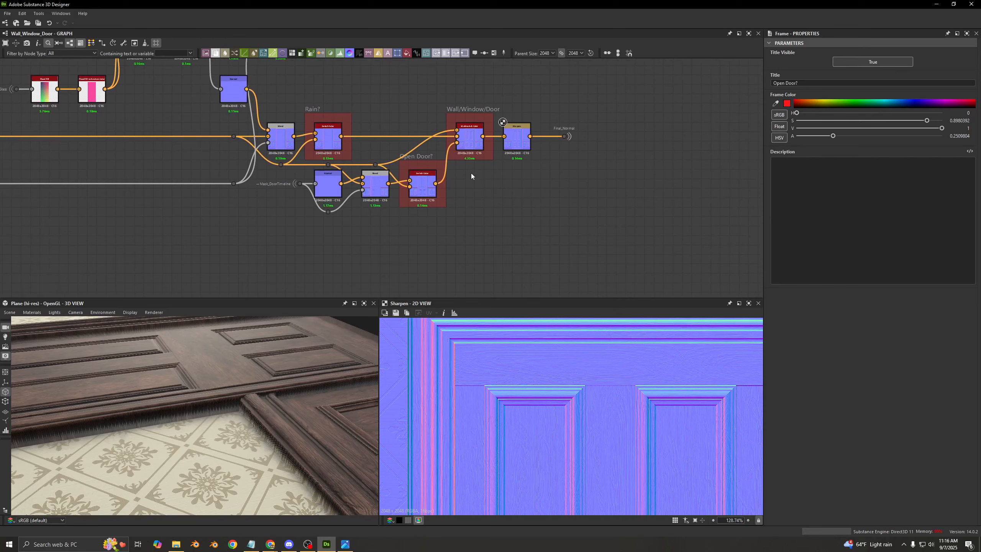
scroll(431, 159, "up", 2)
mouse_move(232, 365)
left_mouse_down()
mouse_move(240, 387)
mouse_move(223, 366)
left_mouse_up()
- Try an Intensity of 1 on the wood's Normal Intensity node, undo it and check the door's grain
left_click(542, 142)
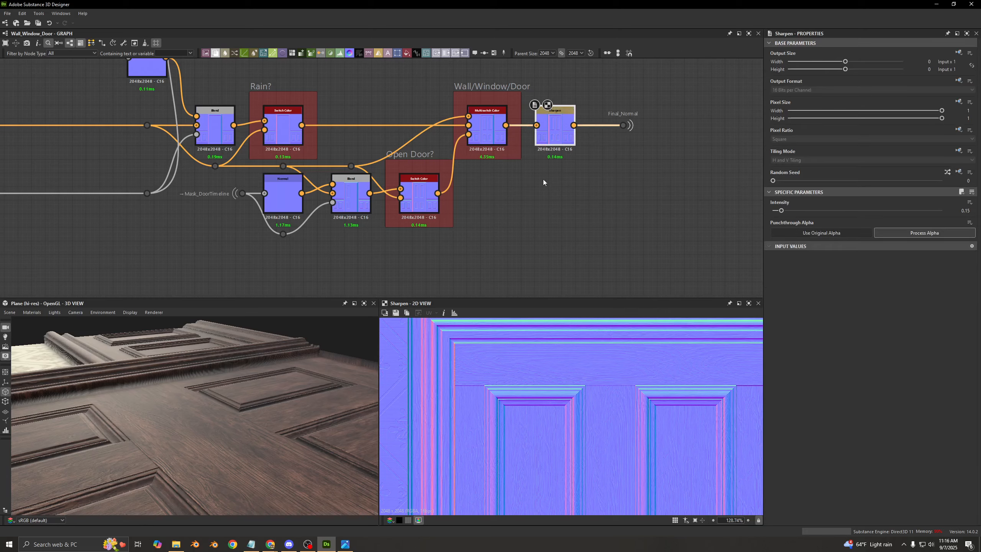
scroll(542, 179, "down", 6)
scroll(509, 138, "up", 6)
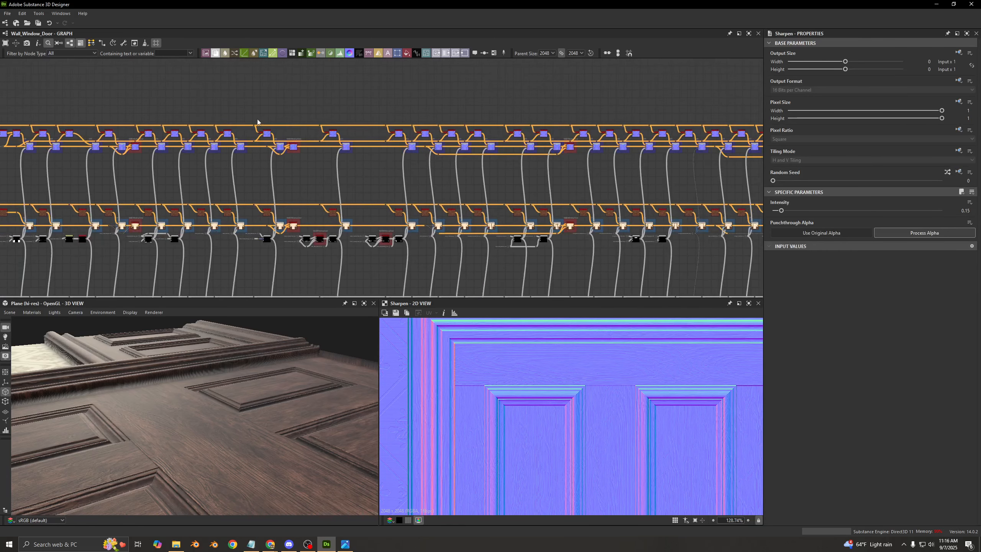
scroll(469, 135, "up", 3)
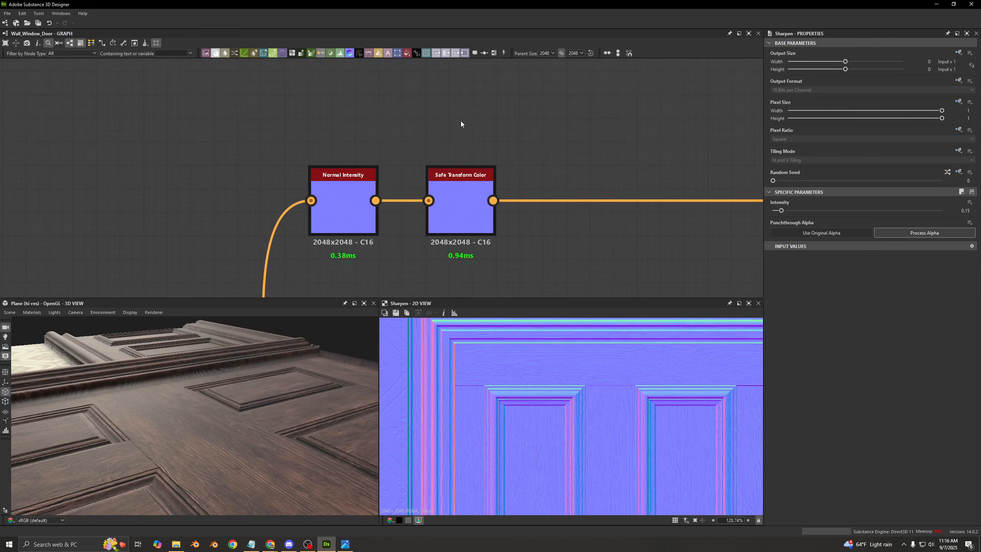
double_click(326, 224)
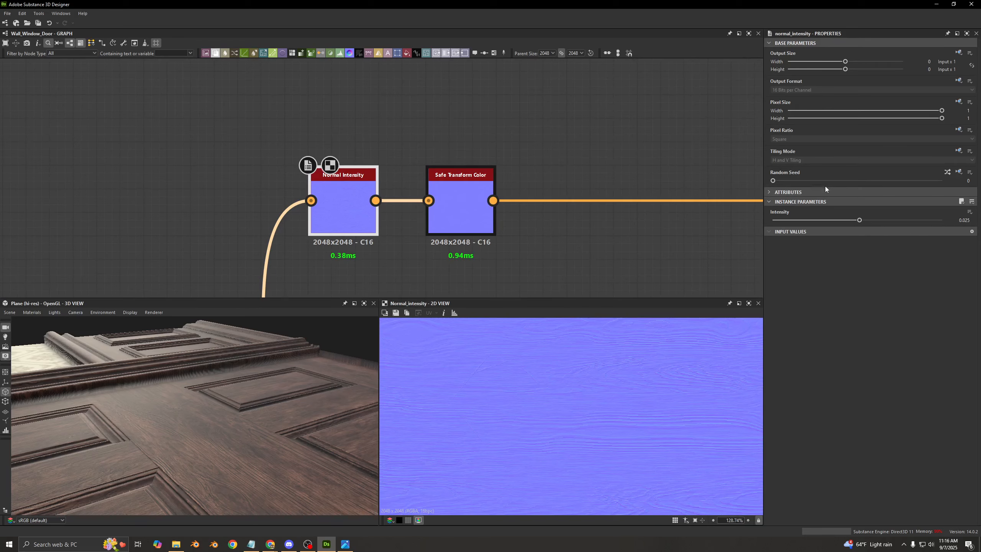
left_click_drag(859, 221, 958, 221)
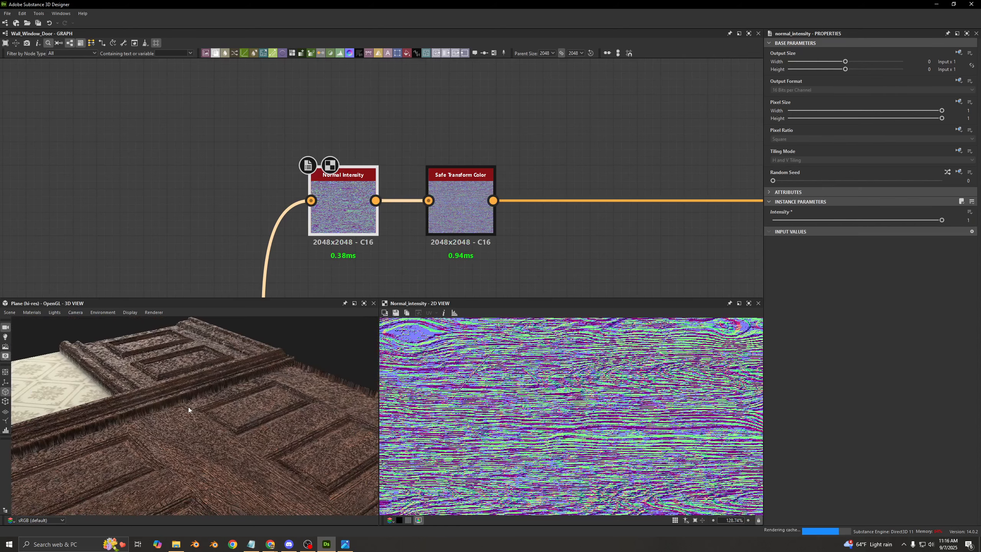
key("ctrl+z")
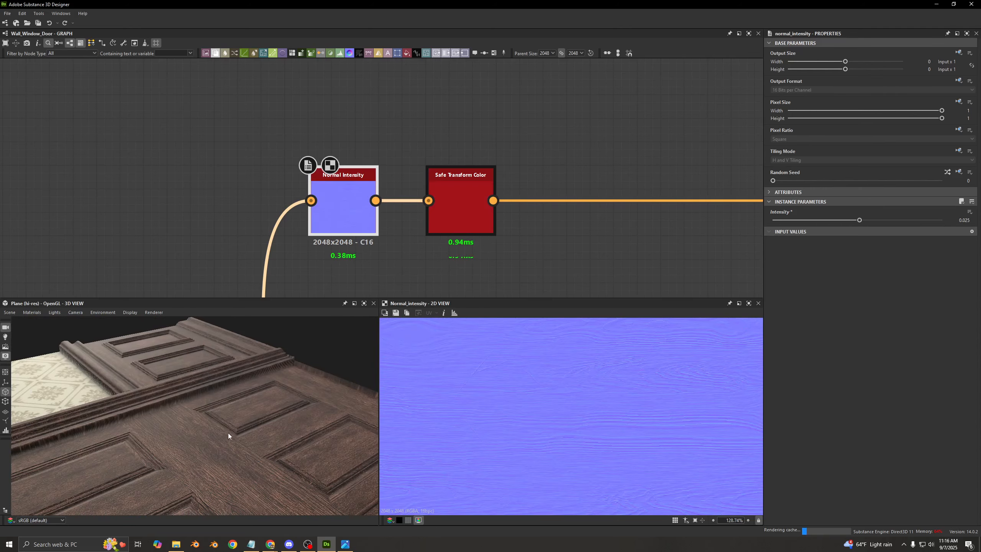
scroll(188, 402, "up", 6)
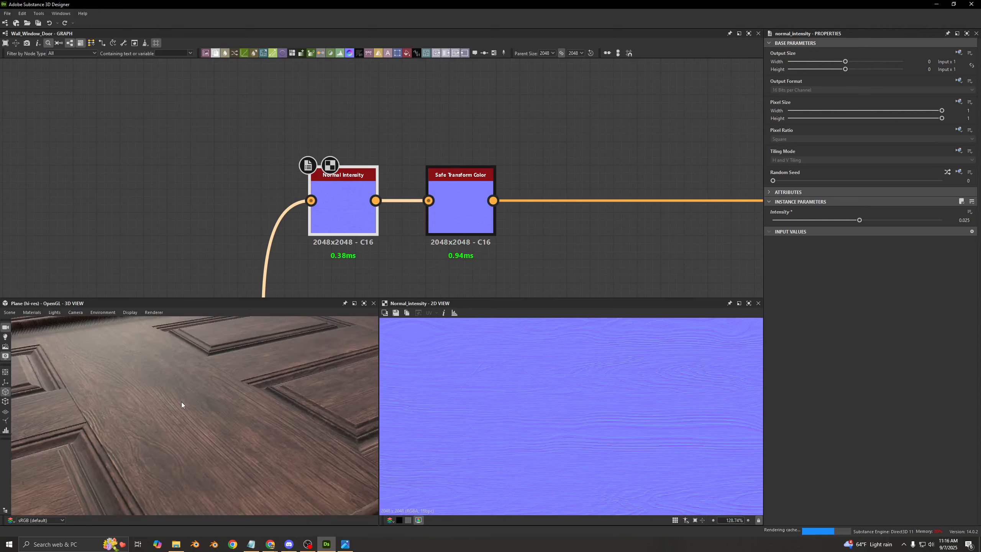
- Disable the Normal Intensity node to compare the wood grain on the door model, and enable it again
key("shift+d")
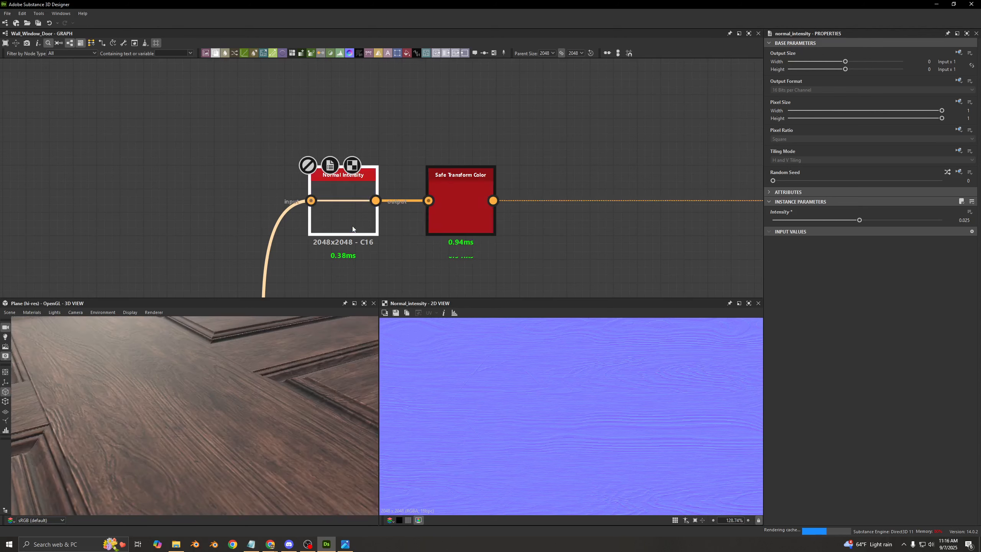
scroll(183, 375, "up", 4)
scroll(245, 432, "down", 5)
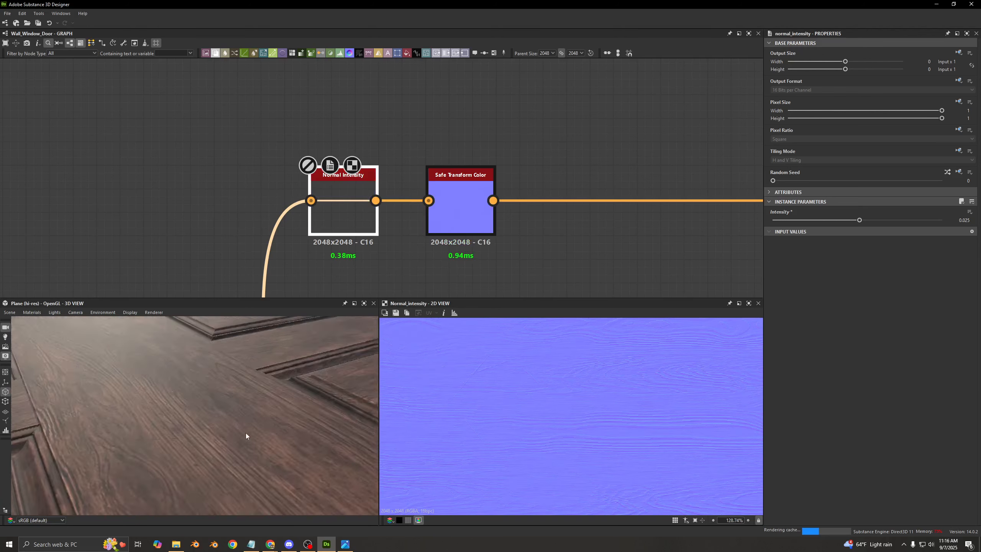
left_click_drag(255, 433, 164, 363)
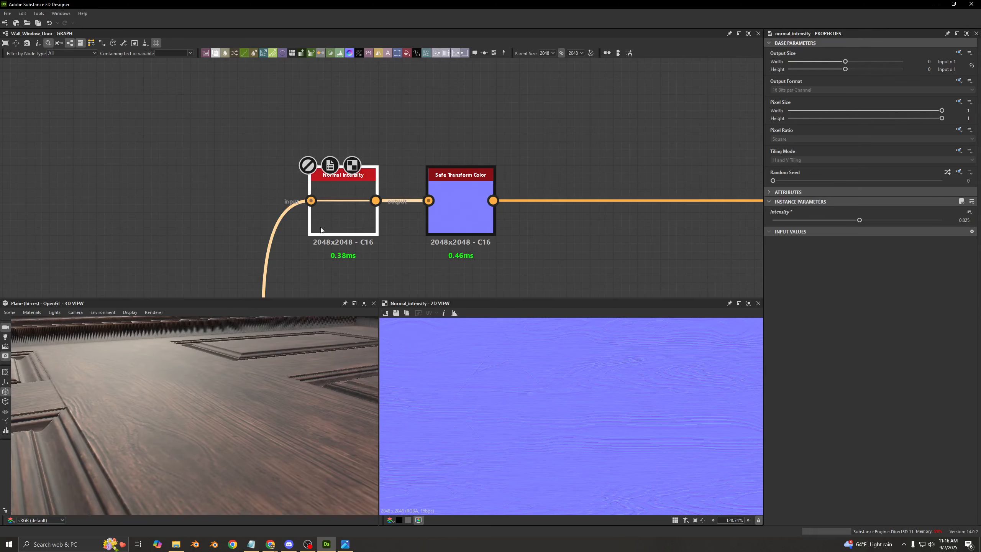
key("ctrl+b")
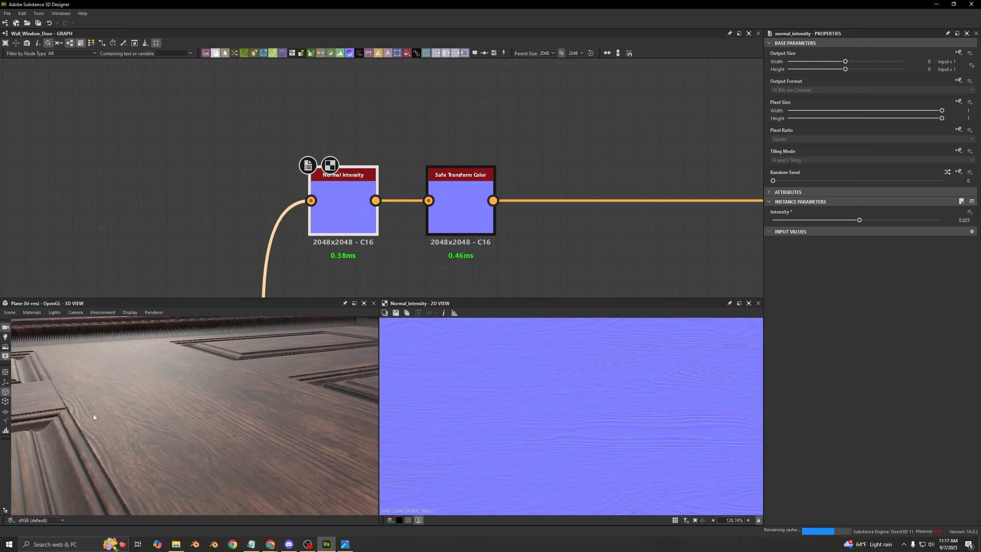
- Try an Intensity of 0.1 on the Normal Intensity node and undo the change
double_click(962, 221)
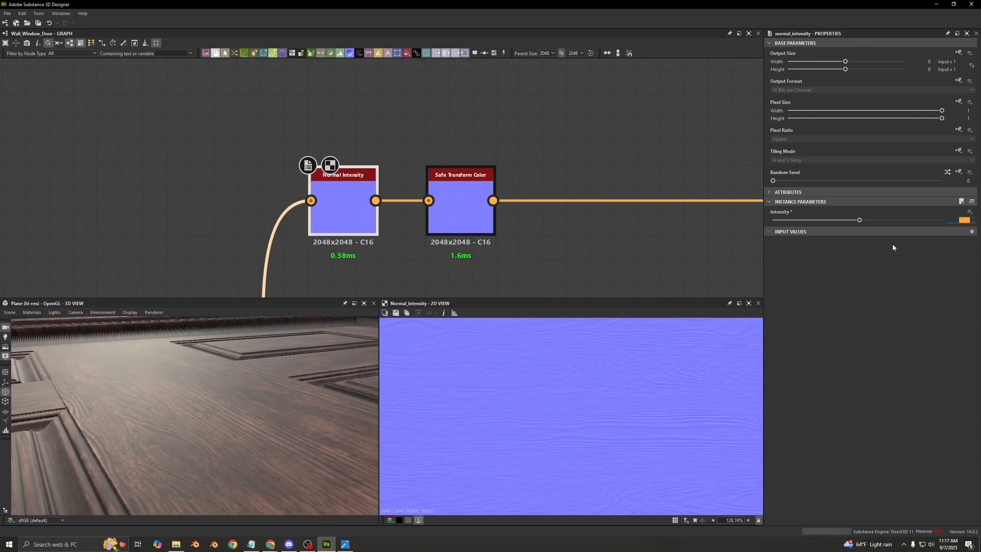
type("0.1")
key("Return")
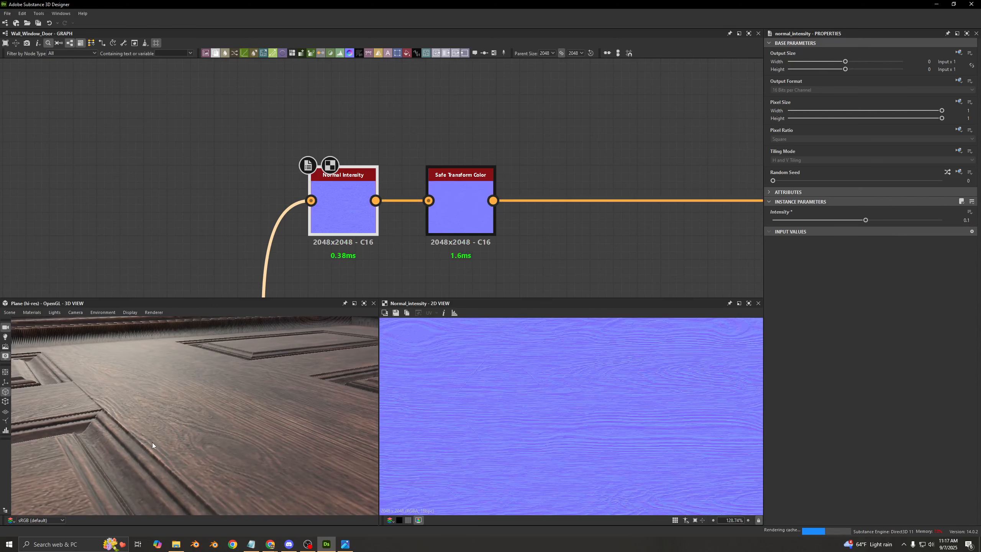
key("ctrl+z")
- Preview the Safe Transform Color after Normal Intensity and the Base_Wood node's base color, and examine the Base_Wood output connections
left_click(454, 217)
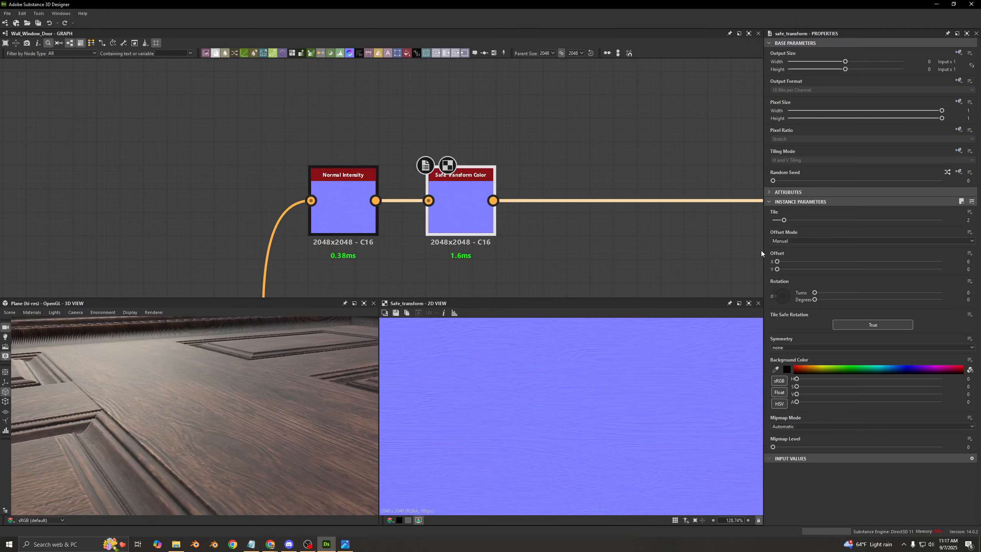
scroll(517, 223, "down", 6)
middle_click_drag(504, 275, 421, 191)
scroll(471, 145, "down", 4)
scroll(443, 201, "up", 8)
double_click(505, 152)
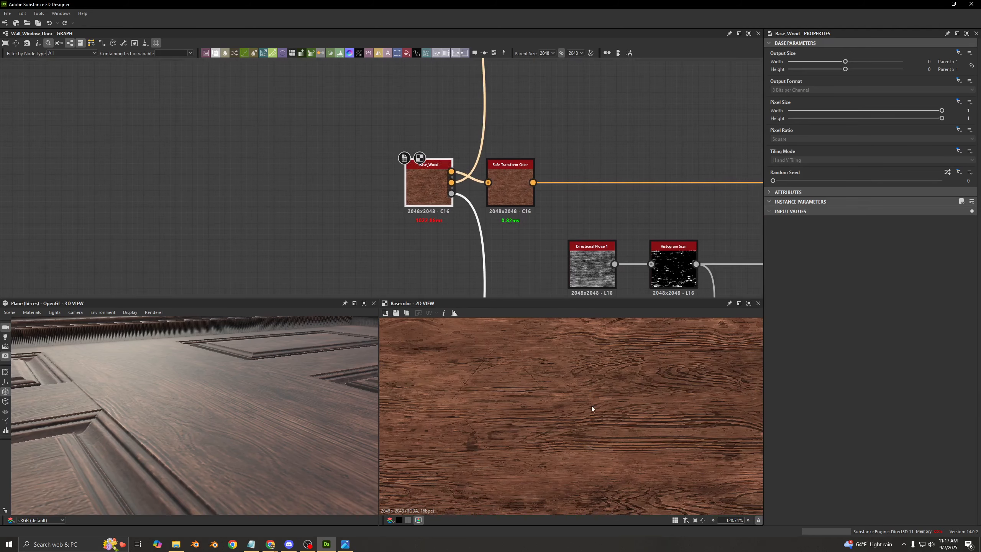
scroll(512, 178, "down", 5)
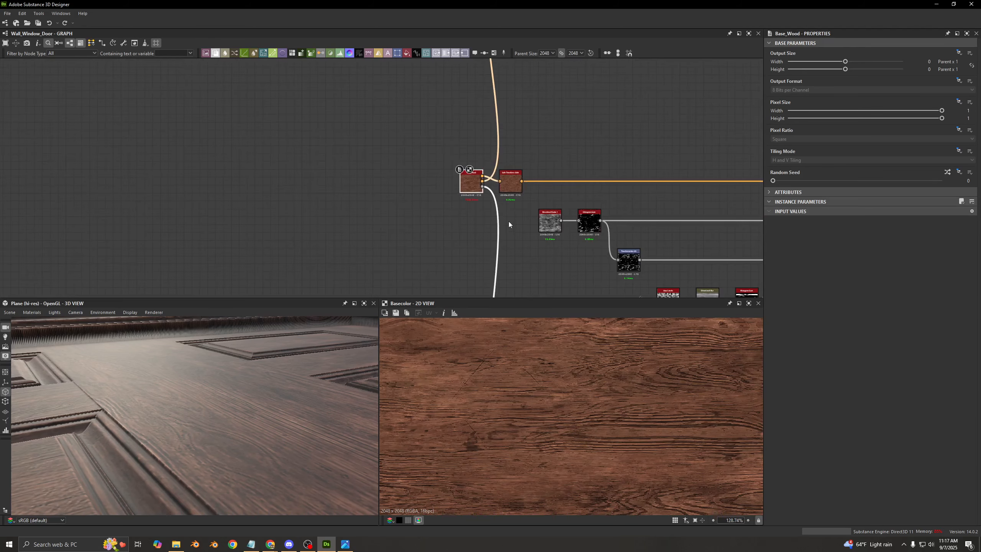
scroll(509, 221, "up", 5)
scroll(516, 173, "up", 3)
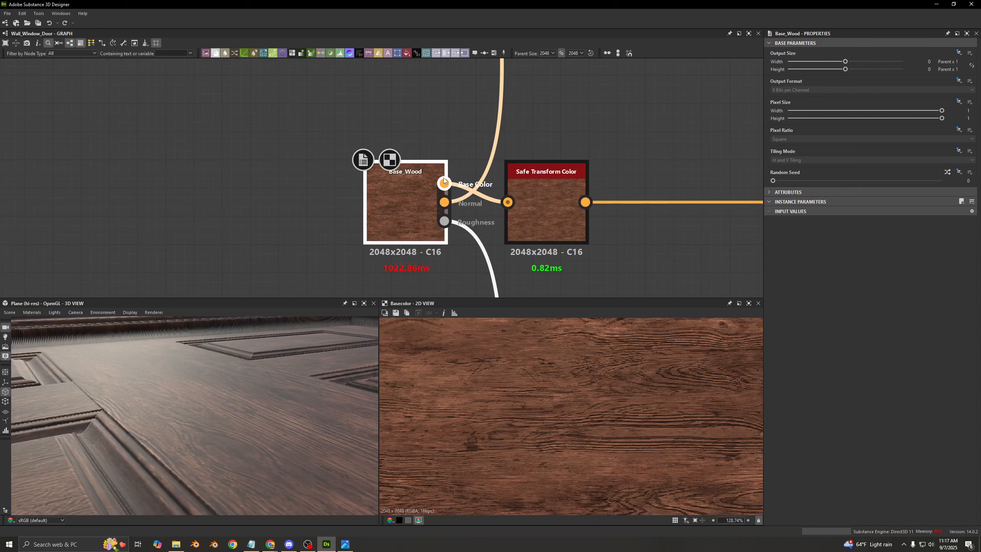
scroll(601, 146, "down", 5)
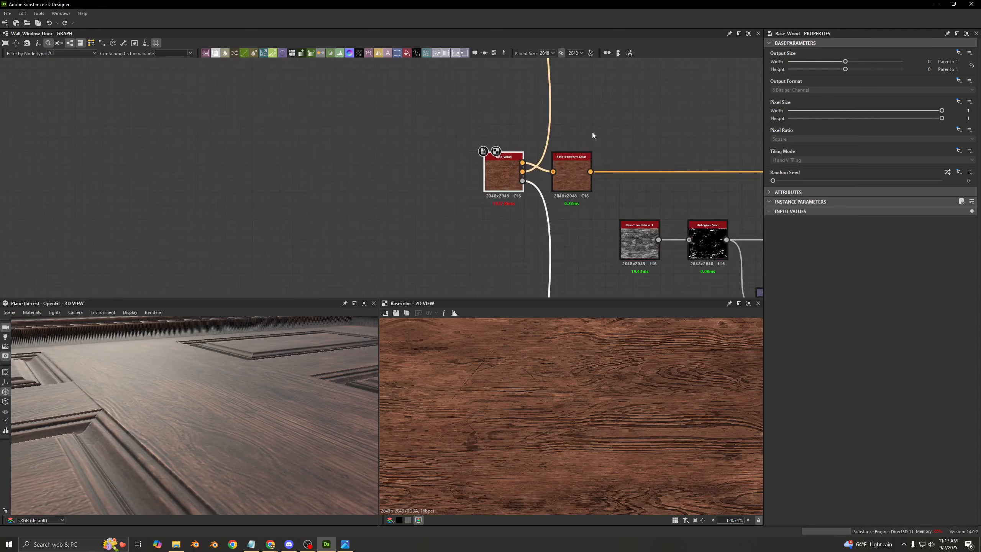
- Check the Tile value of the wood normal's Safe Transform Color and follow its output to the first Normal Combine chain
middle_click_drag(591, 131, 358, 375)
left_click(426, 126)
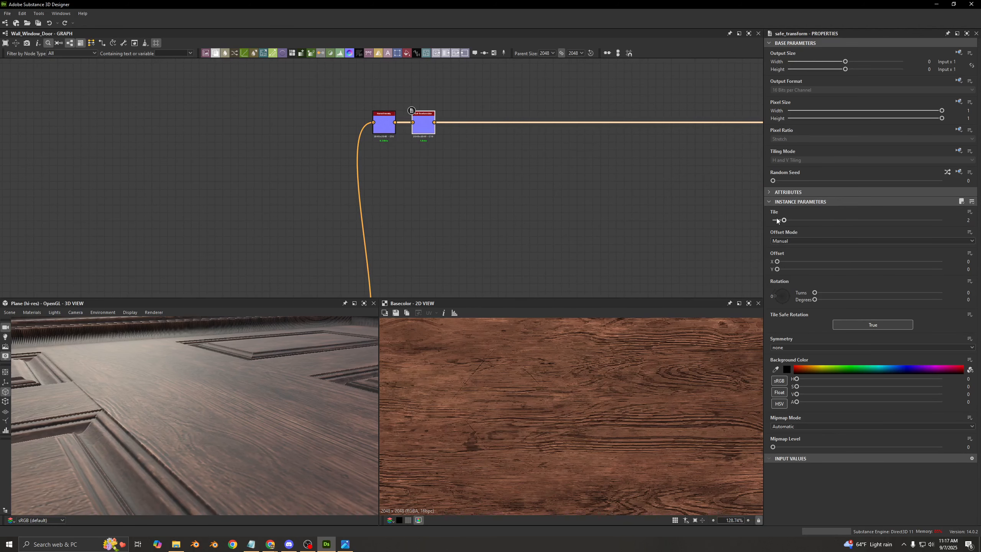
double_click(969, 220)
middle_click_drag(585, 199, 290, 182)
left_click(529, 201)
scroll(528, 201, "down", 5)
scroll(491, 148, "up", 4)
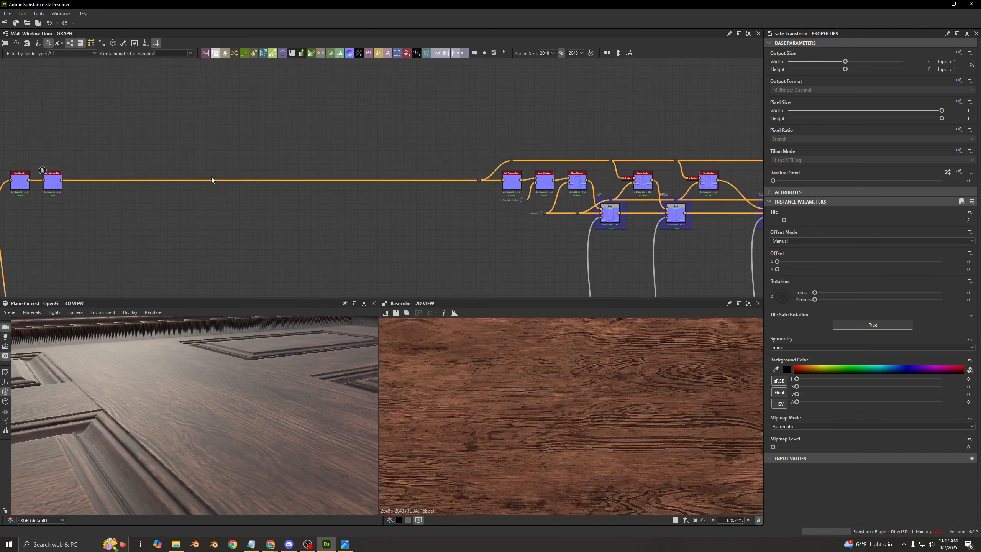
scroll(444, 160, "up", 7)
middle_click_drag(432, 185, 132, 189)
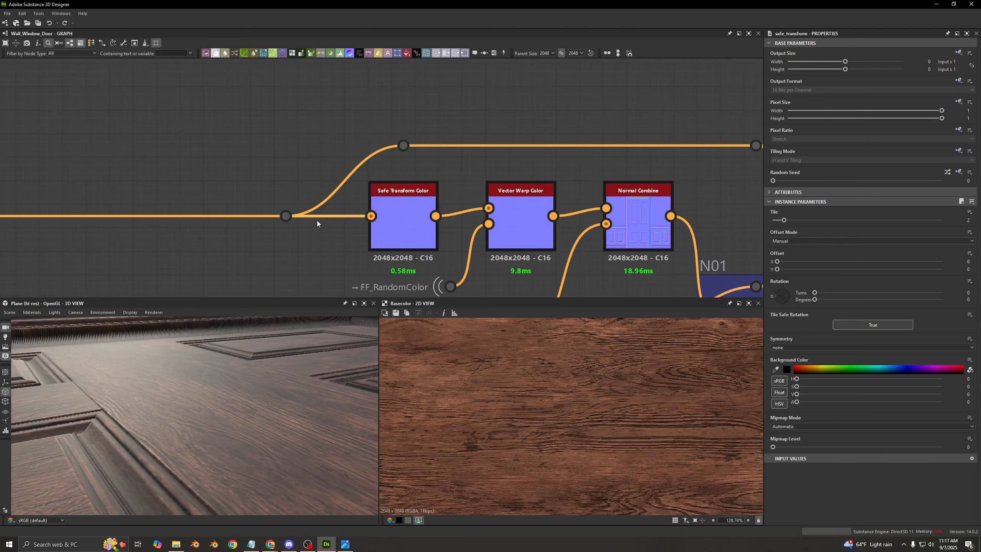
- Examine the bypass dot, Vector Warp Color and Normal Combine before N01, and compare them with the base color row
left_click_drag(437, 103, 377, 157)
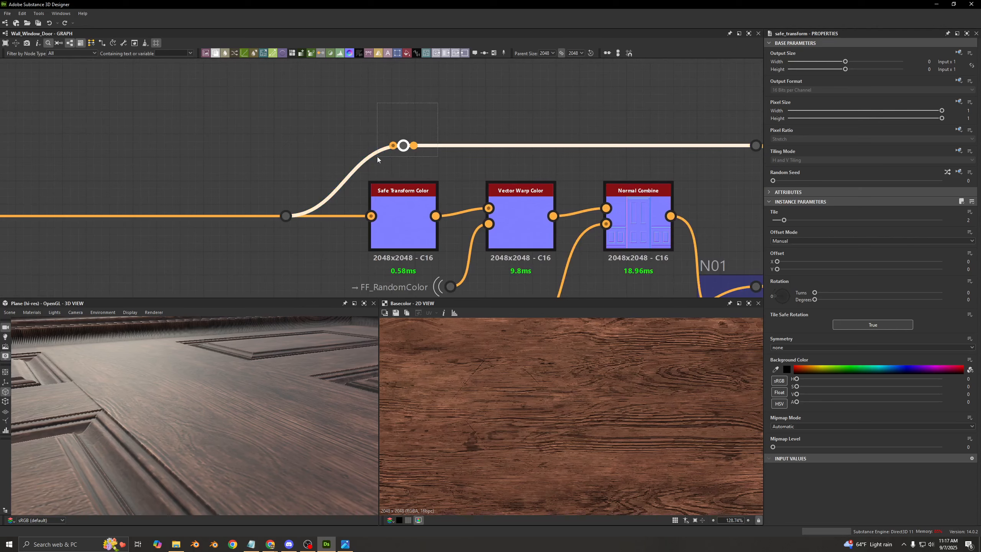
middle_click_drag(436, 154, 281, 128)
scroll(282, 127, "down", 2)
left_click_drag(277, 176, 306, 265)
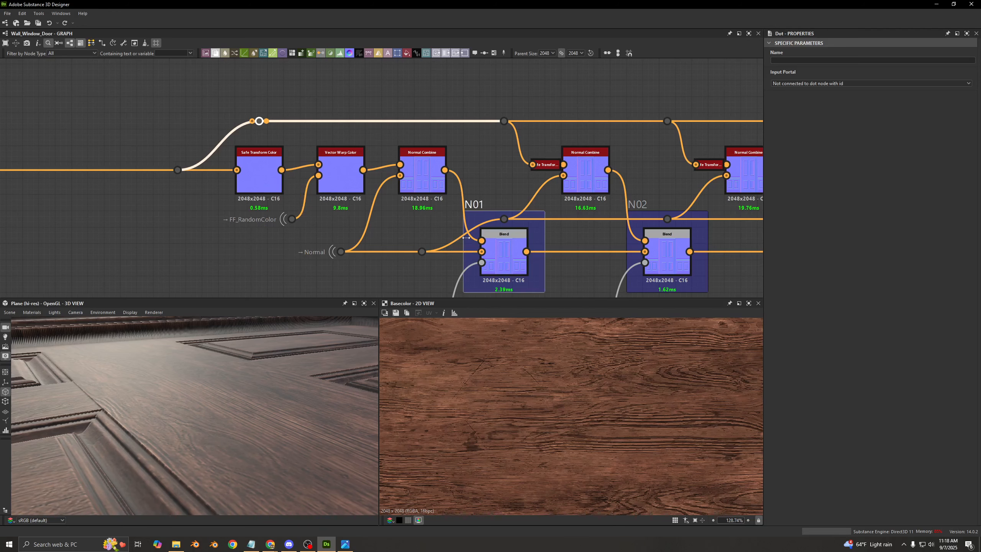
left_click(409, 181)
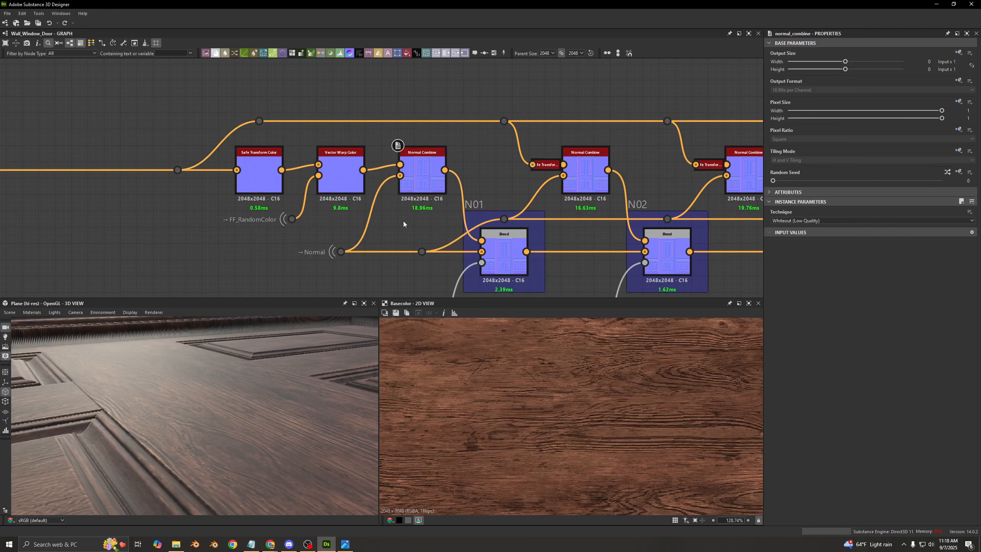
scroll(403, 222, "down", 6)
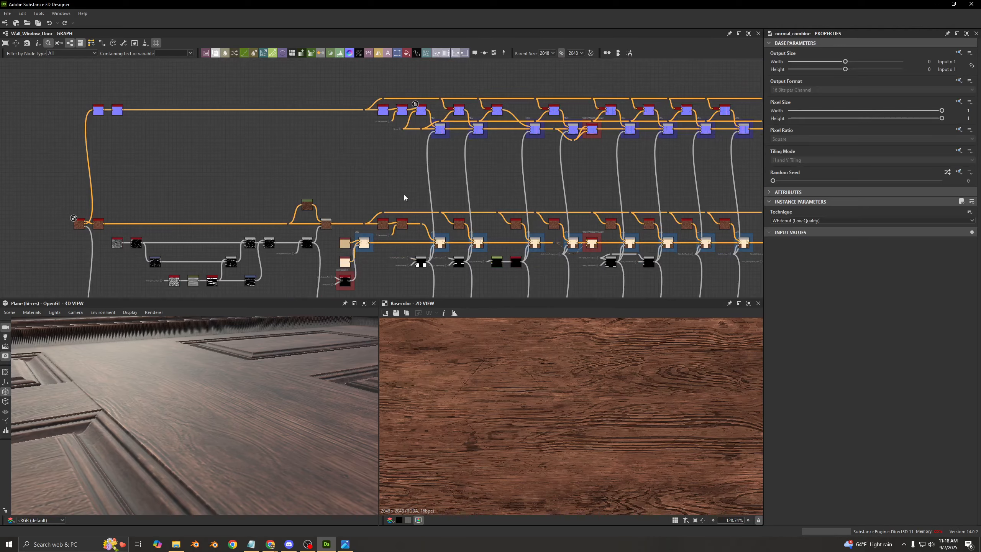
scroll(402, 201, "up", 6)
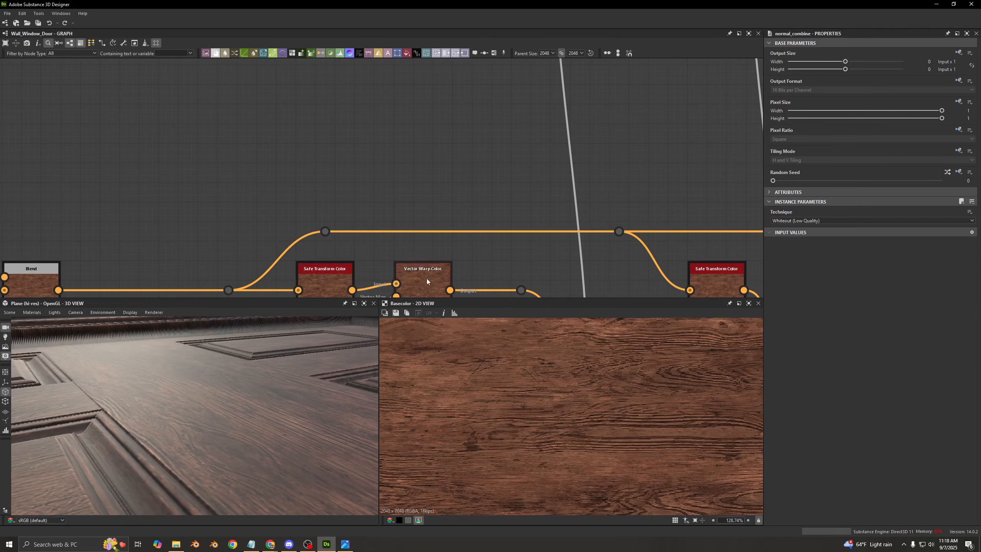
scroll(406, 106, "down", 3)
middle_click_drag(405, 104, 404, 227)
middle_click_drag(402, 169, 388, 265)
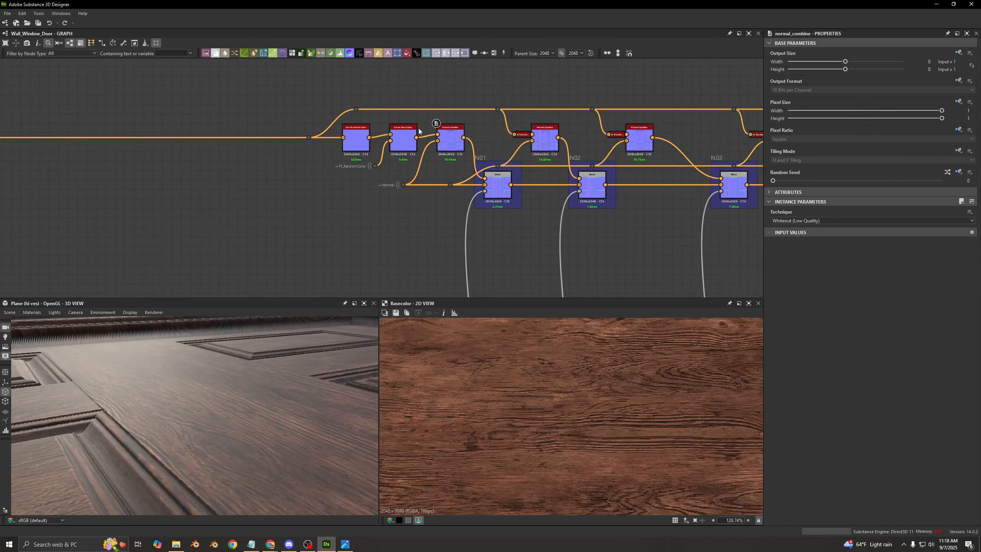
scroll(378, 128, "up", 5)
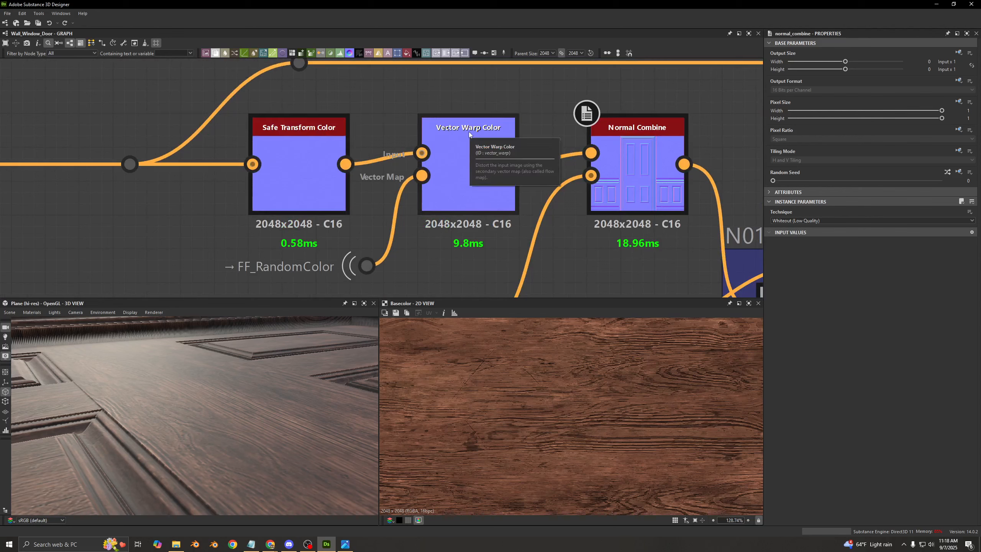
- Preview the Normal Combine before N01 and its Normal 1 input, and examine the door normals without the wood grain
left_click_drag(704, 92, 570, 220)
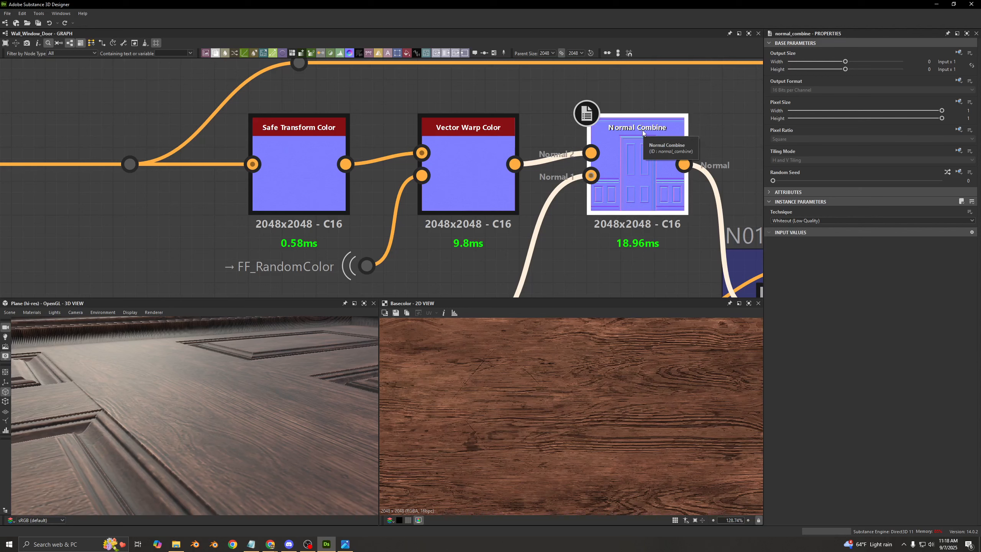
double_click(634, 182)
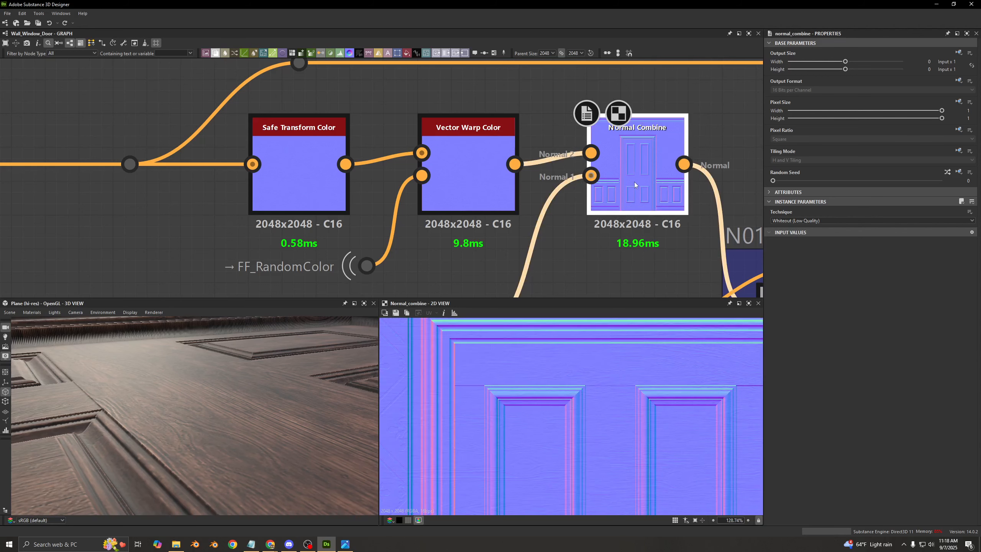
double_click(591, 176)
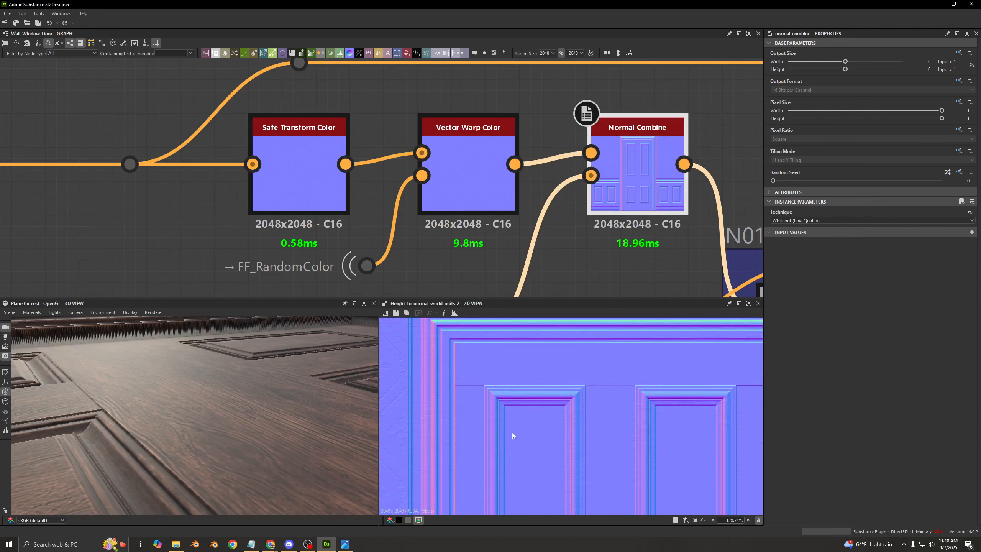
middle_click_drag(540, 383, 602, 468)
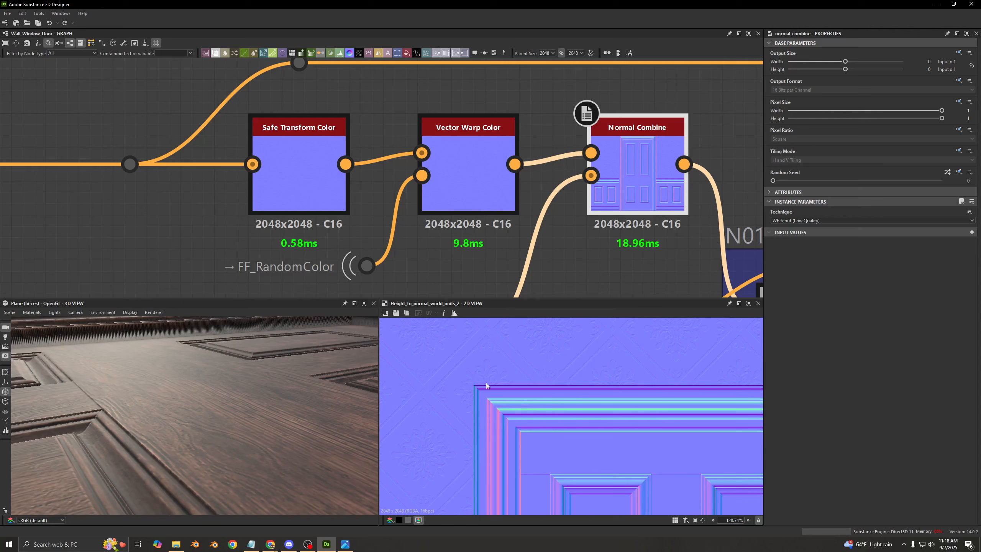
- Preview the Vector Warp Color and the combined normal before N01, and examine the grain on the door panels up close
double_click(452, 186)
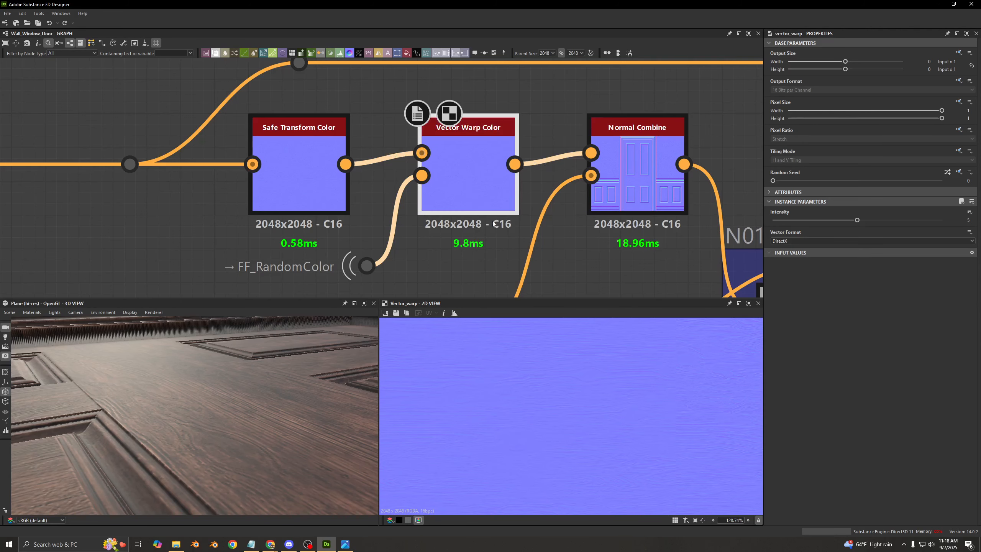
scroll(562, 387, "down", 3)
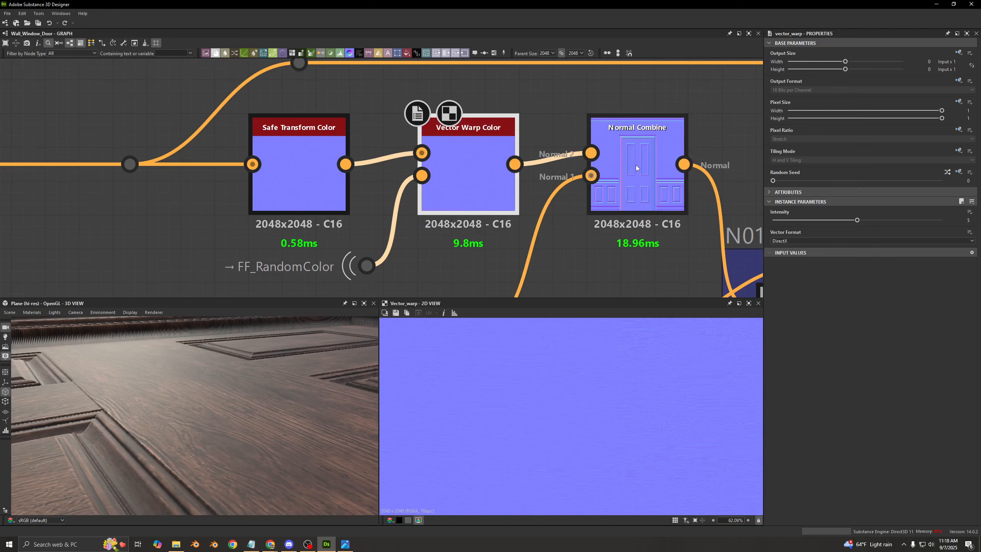
double_click(638, 181)
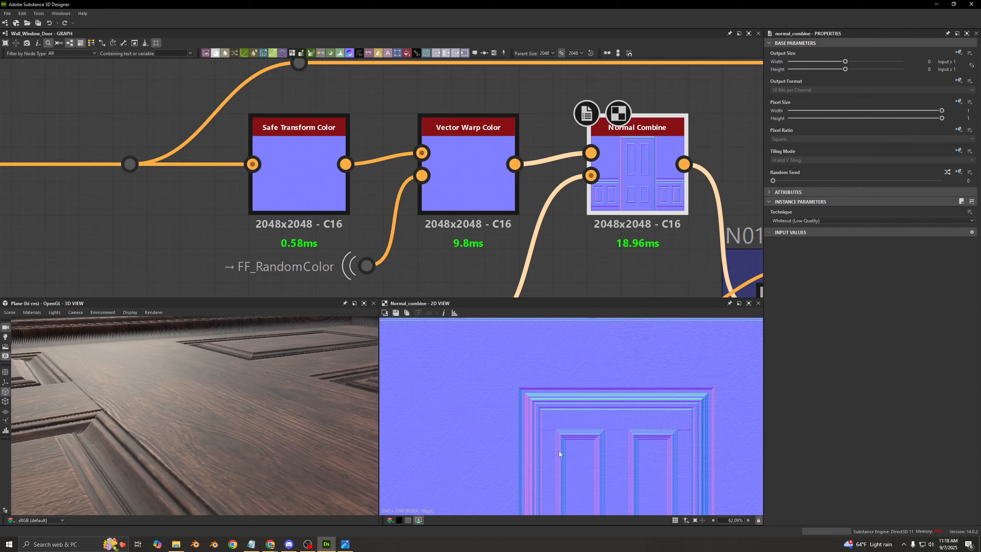
scroll(572, 455, "up", 7)
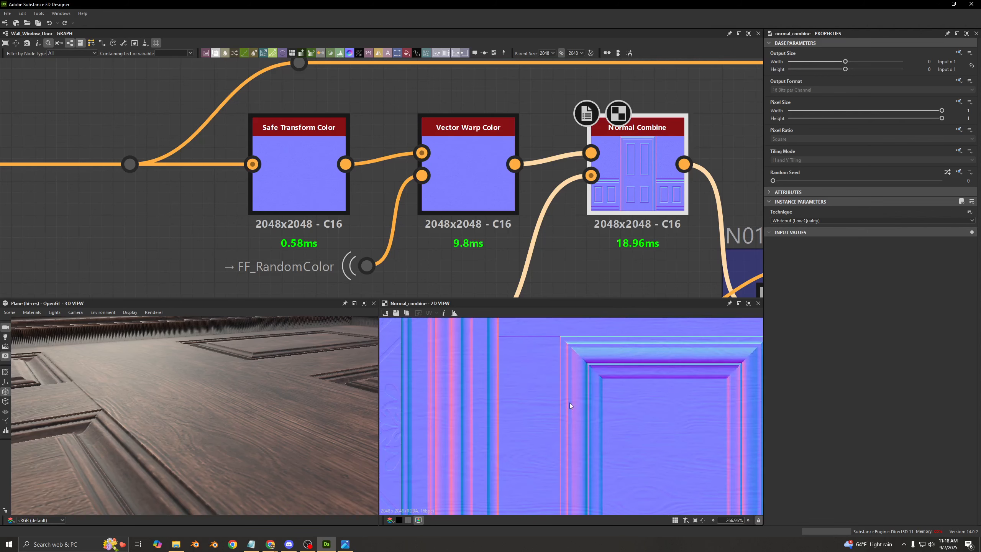
scroll(575, 408, "up", 2)
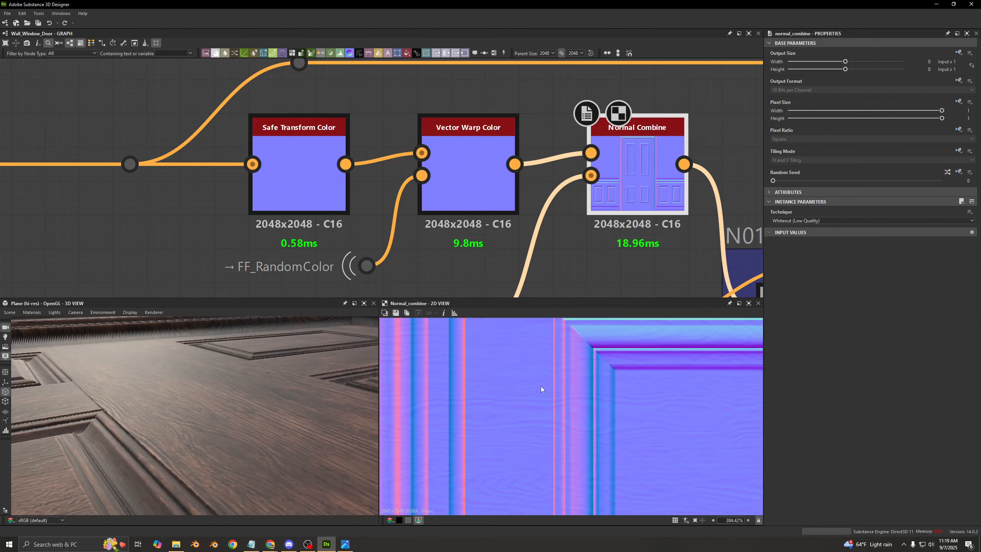
- Preview the Safe Transform Color before N01 and compare its place in the chain with the base color row
double_click(319, 201)
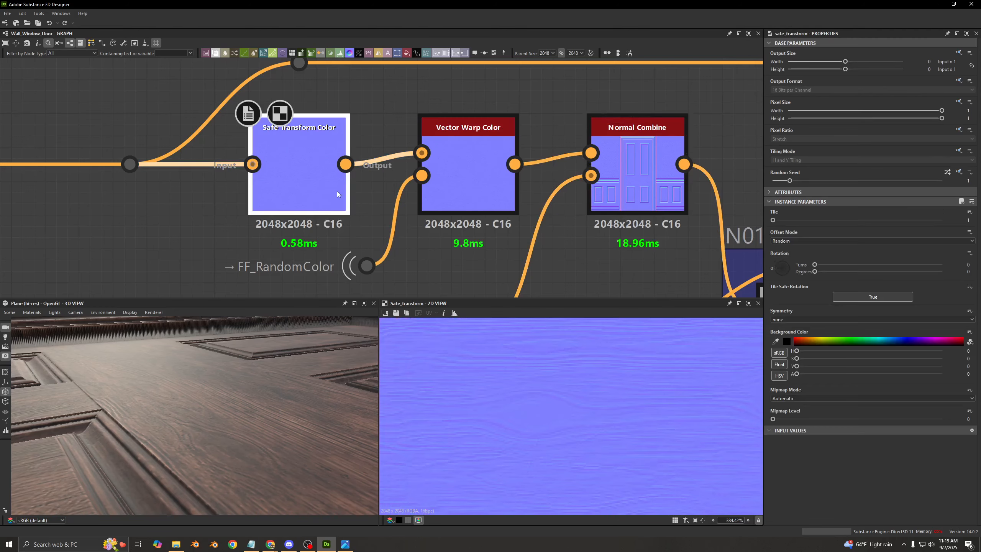
scroll(415, 208, "down", 8)
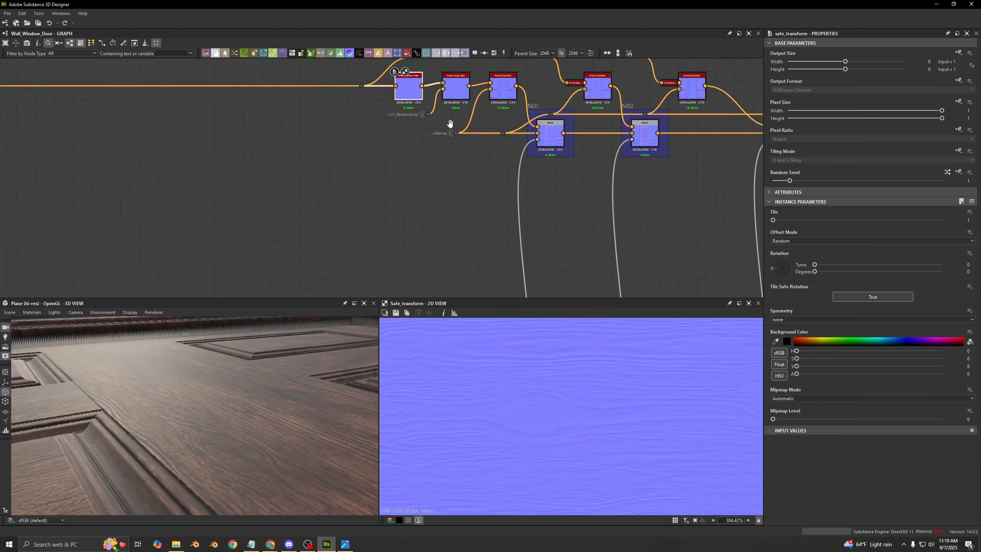
middle_click_drag(449, 224, 457, 133)
scroll(444, 215, "up", 2)
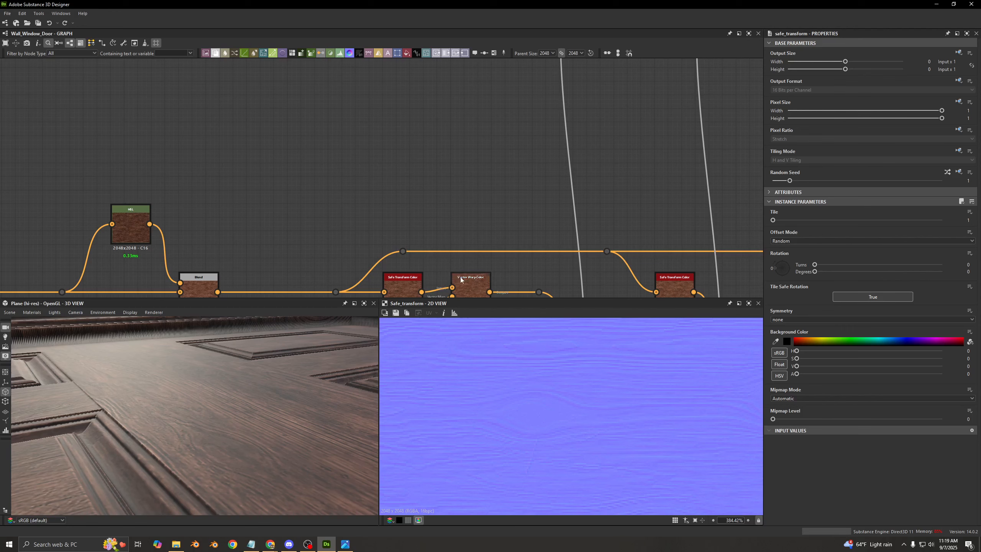
left_click_drag(497, 208, 403, 256)
scroll(410, 274, "down", 2)
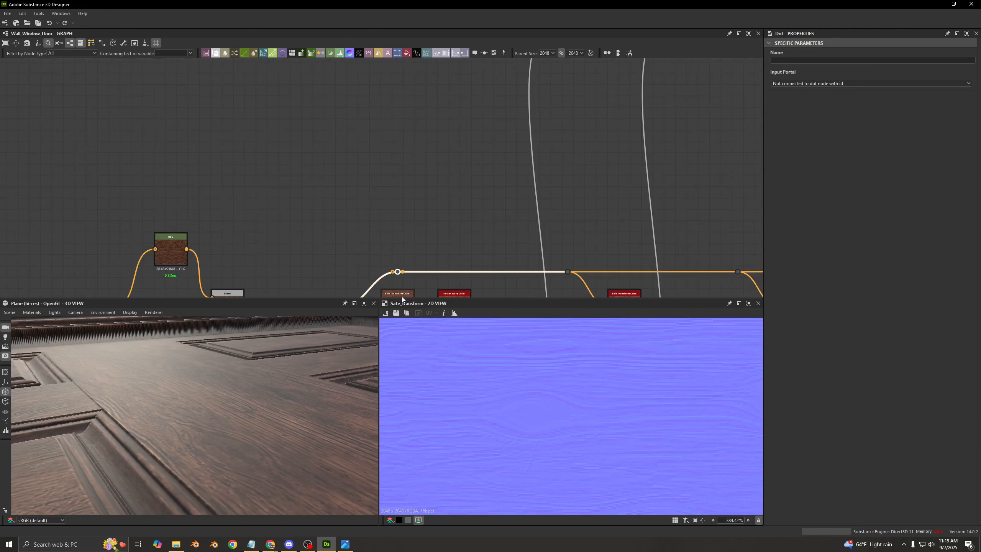
middle_click_drag(397, 198, 403, 268)
left_click_drag(400, 76, 400, 83)
middle_click_drag(398, 123, 386, 222)
scroll(387, 137, "up", 4)
left_click(385, 127)
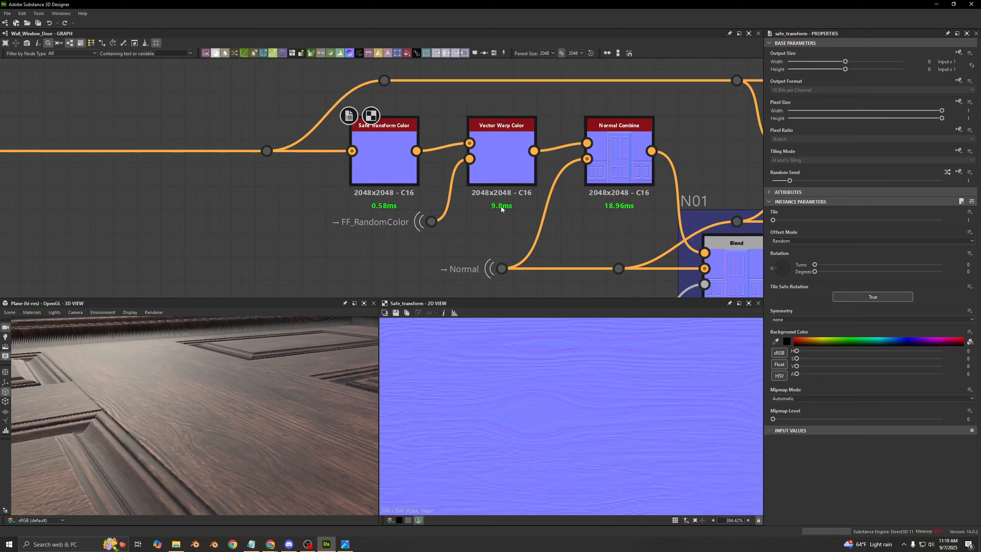
- Compare the Vector Warp Color before C01 in the base color row with the warp and Normal Combine before N01
scroll(503, 237, "down", 3)
middle_click_drag(505, 243, 504, 134)
middle_click_drag(511, 210, 505, 92)
scroll(497, 165, "down", 1)
middle_click_drag(495, 163, 480, 44)
middle_click_drag(481, 126, 475, 62)
scroll(478, 182, "up", 5)
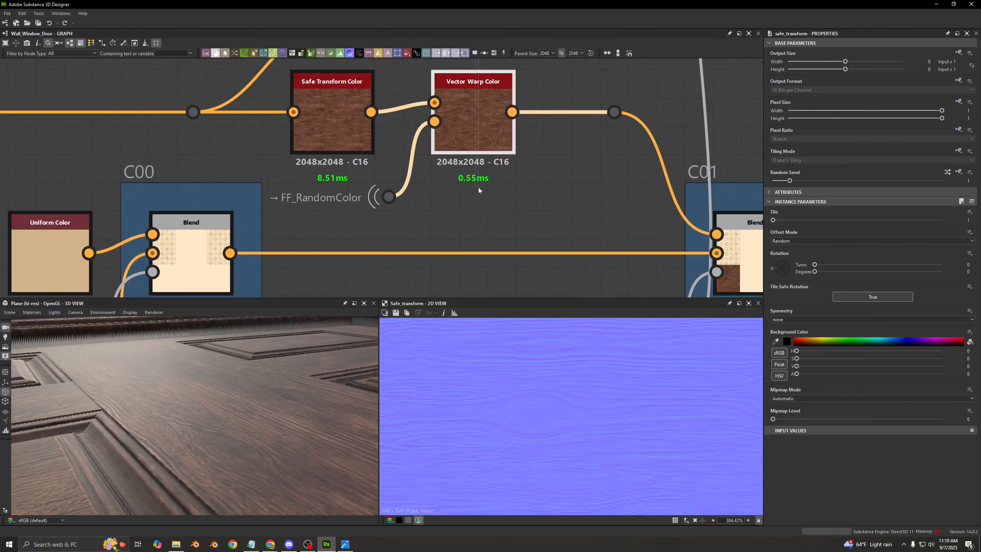
scroll(486, 166, "down", 8)
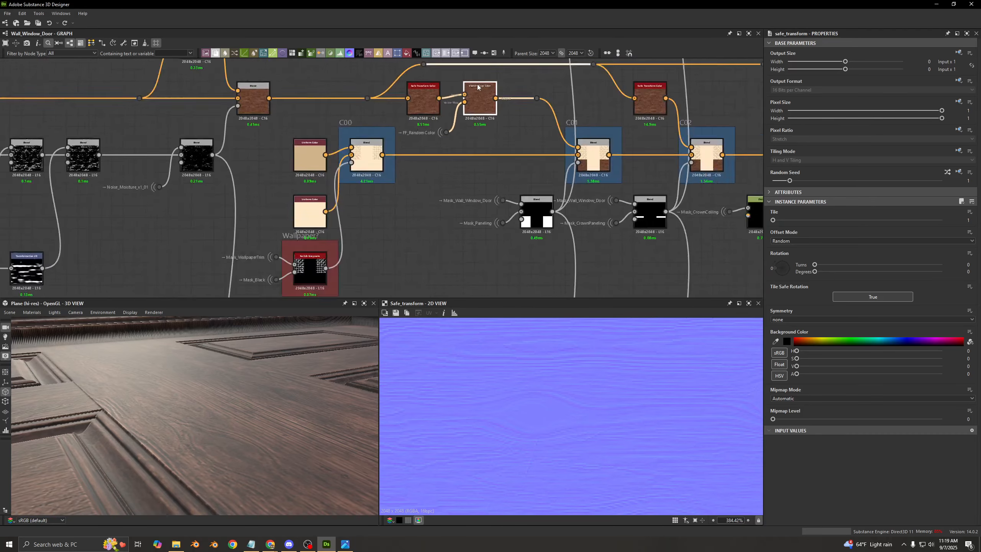
left_click_drag(508, 148, 482, 168)
middle_click_drag(494, 129, 482, 229)
middle_click_drag(477, 114, 483, 186)
scroll(486, 144, "up", 4)
left_click(481, 126)
scroll(426, 150, "up", 3)
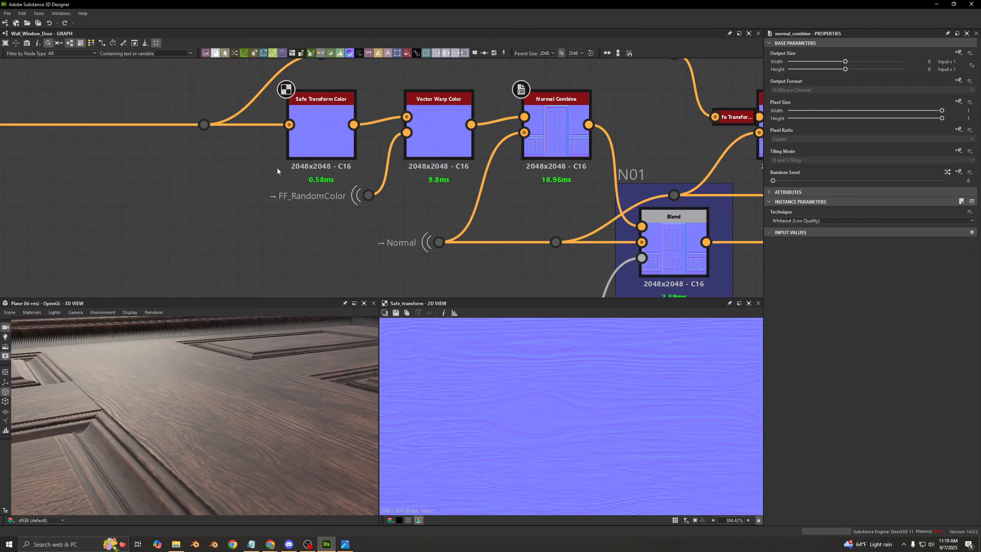
- Compare the Tile and Offset Mode of the Safe Transform Color after Normal Intensity with those of the one before N01
scroll(278, 168, "down", 3)
middle_click_drag(278, 168, 504, 217)
scroll(172, 167, "down", 5)
middle_click_drag(154, 155, 324, 203)
scroll(278, 163, "up", 3)
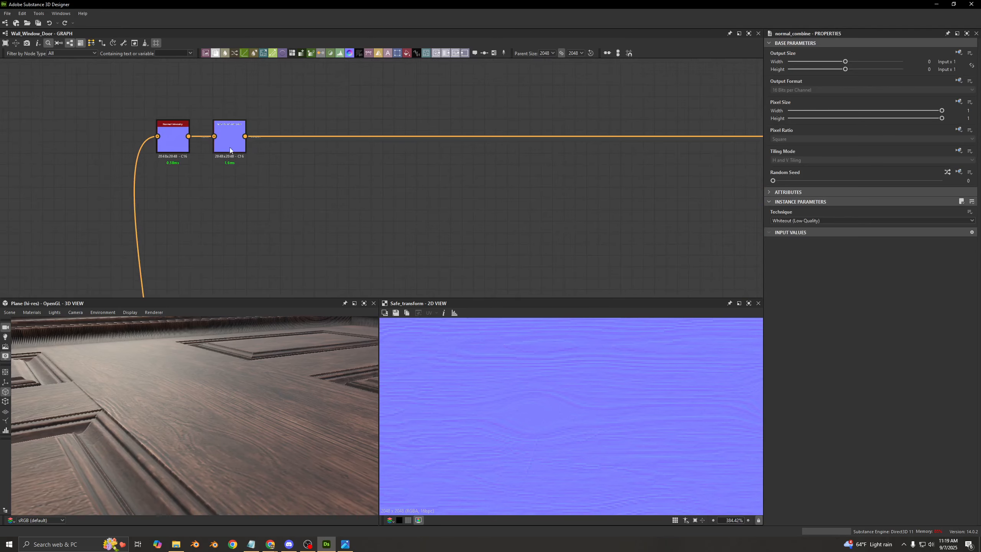
left_click(230, 145)
scroll(269, 138, "up", 3)
middle_click_drag(255, 146, 223, 169)
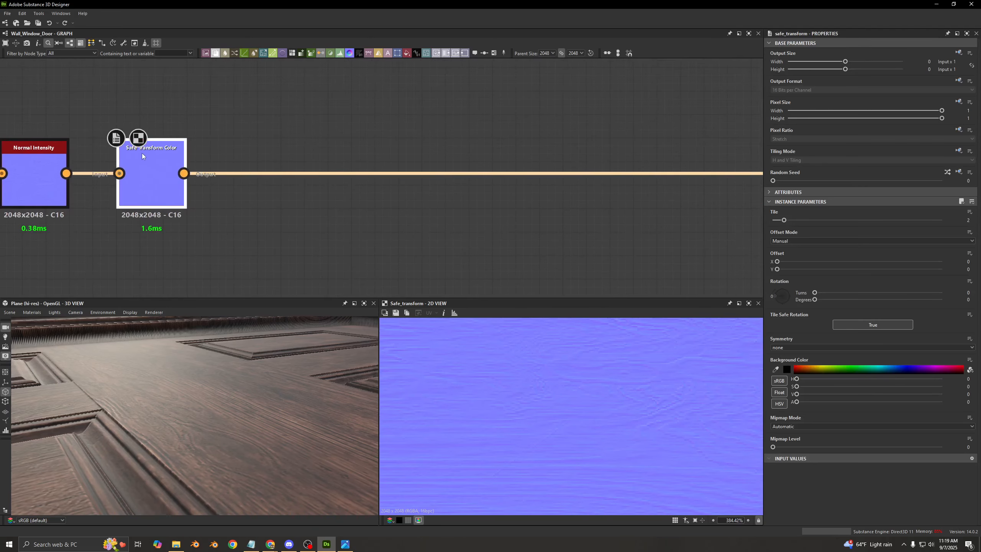
middle_click_drag(425, 149, 86, 150)
middle_click_drag(637, 115, 159, 116)
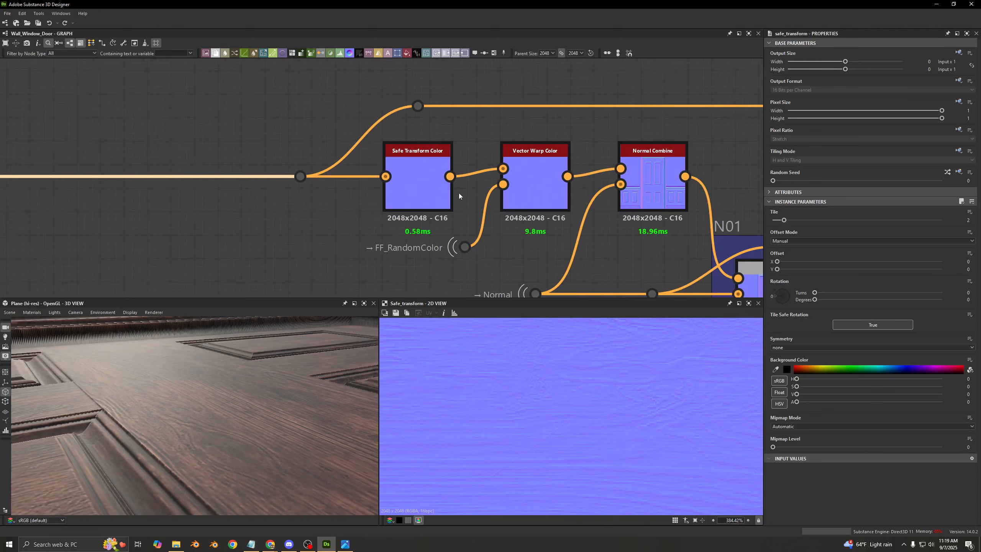
left_click(440, 199)
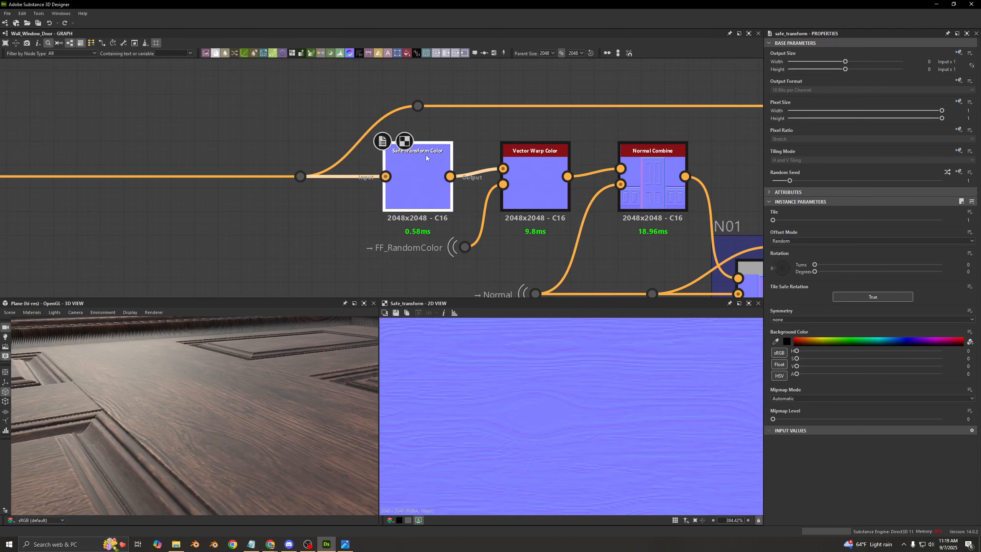
- Compare the N01 normal blend with the C01 base color blend, and recheck the Safe Transform Color feeding N01
middle_click_drag(554, 245, 440, 215)
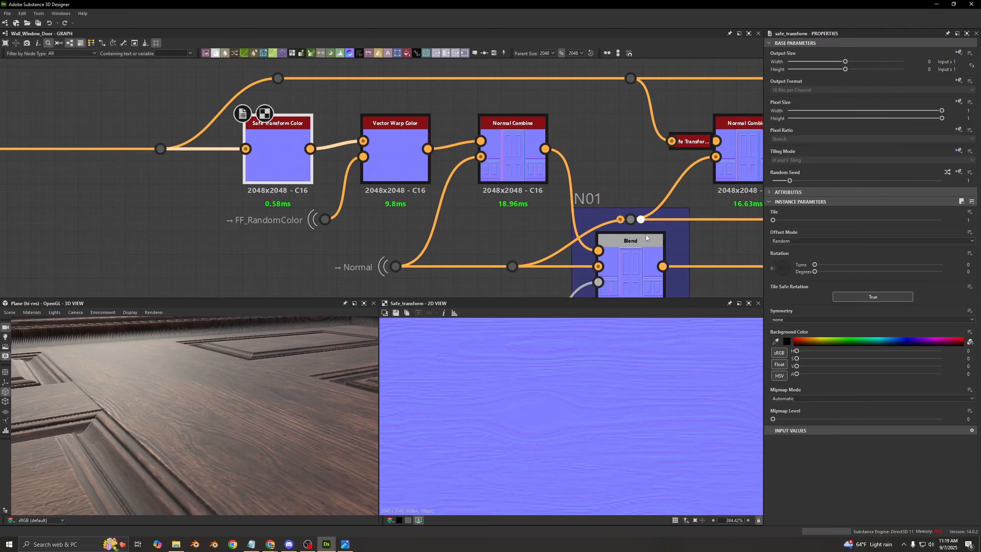
scroll(646, 237, "down", 4)
middle_click_drag(640, 285, 483, 131)
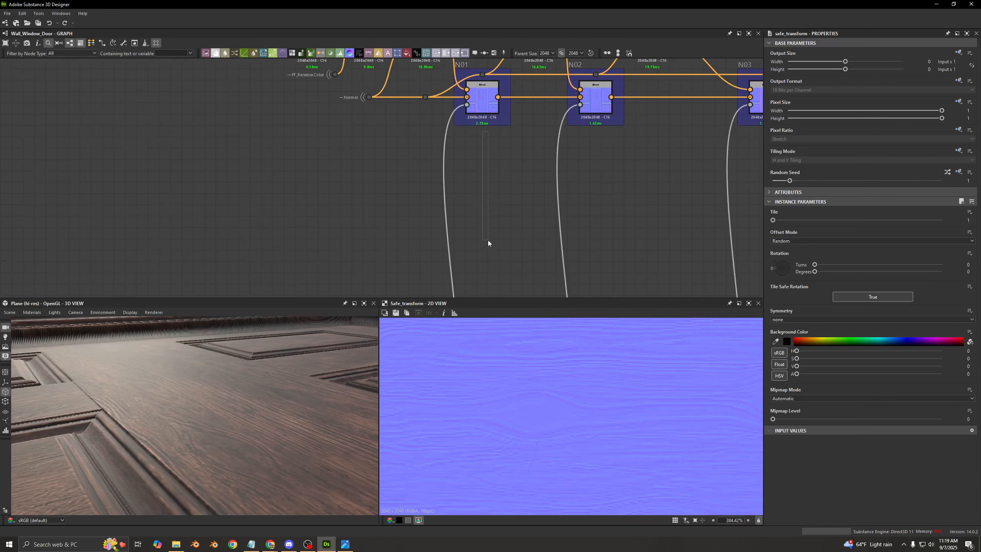
middle_click_drag(500, 280, 506, 84)
scroll(485, 230, "up", 4)
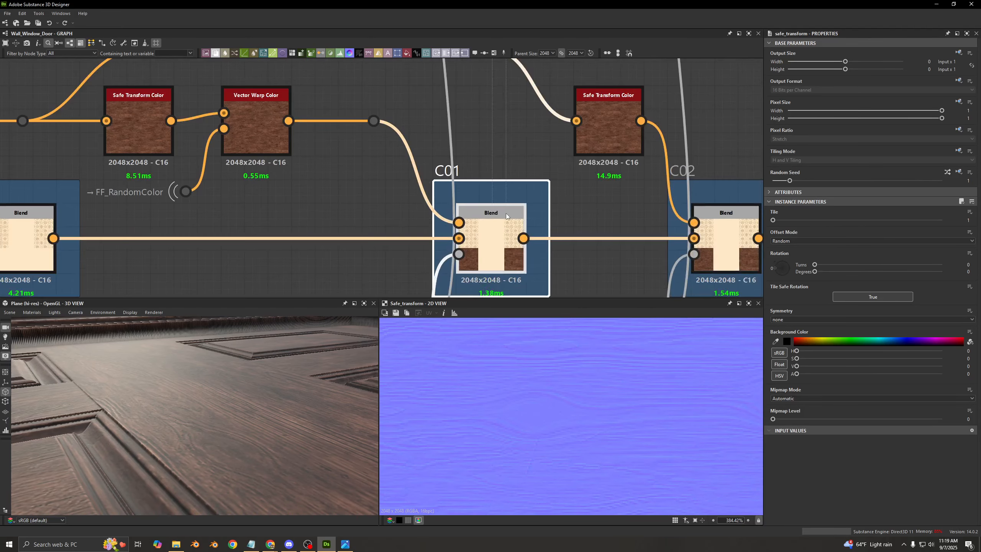
left_click_drag(505, 214, 505, 216)
middle_click_drag(501, 128, 499, 259)
middle_click_drag(499, 104, 501, 255)
middle_click_drag(501, 155, 502, 268)
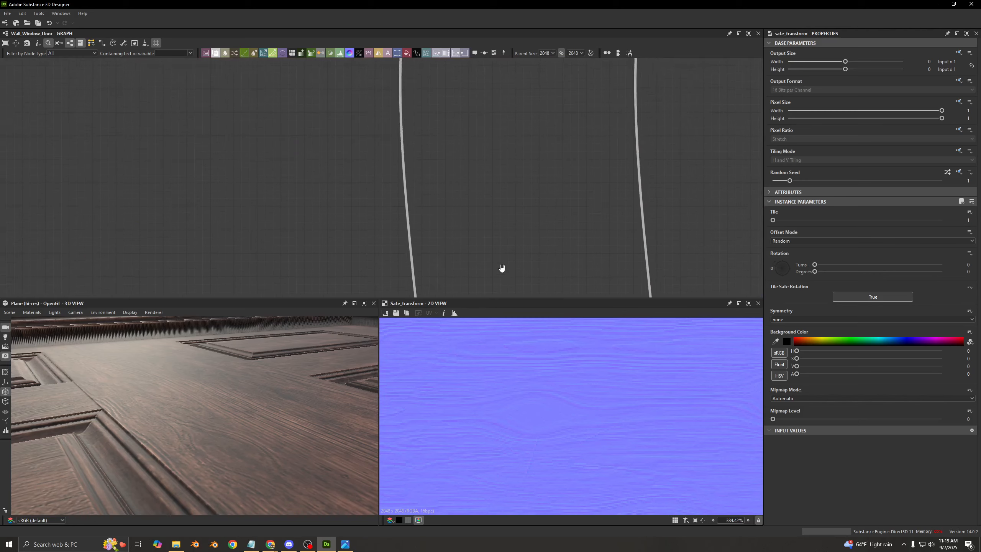
middle_click_drag(501, 93, 499, 267)
middle_click_drag(451, 84, 470, 197)
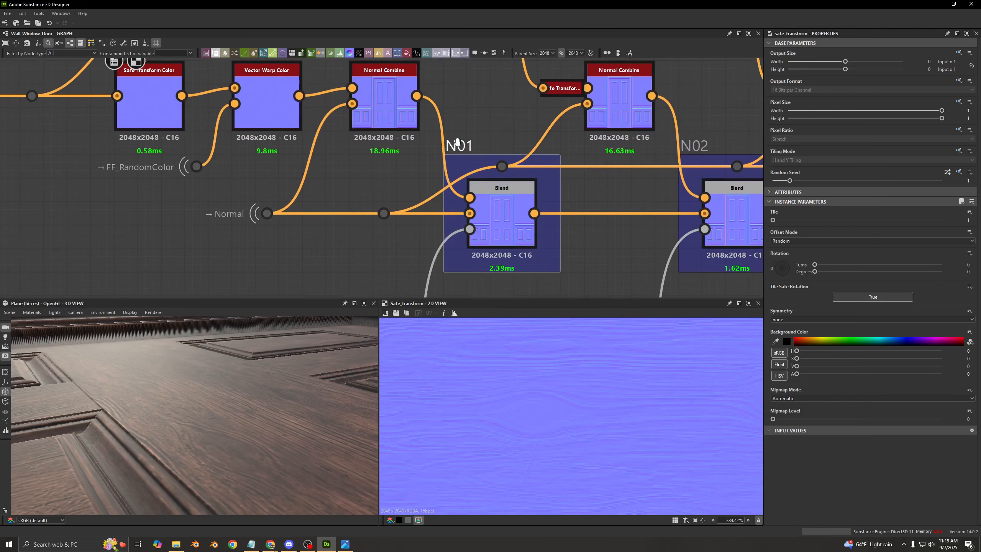
middle_click_drag(456, 142, 509, 156)
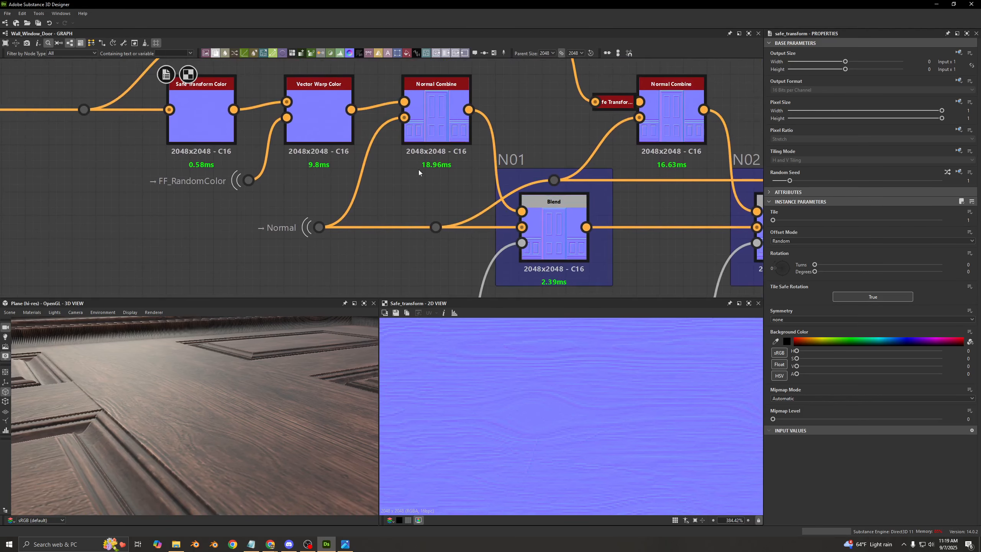
middle_click_drag(320, 151, 431, 213)
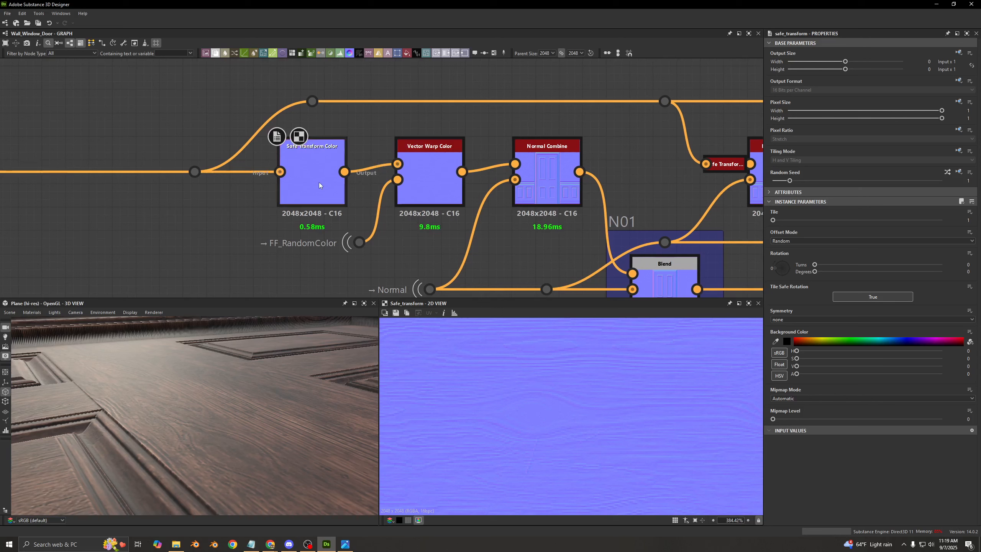
left_click(320, 184)
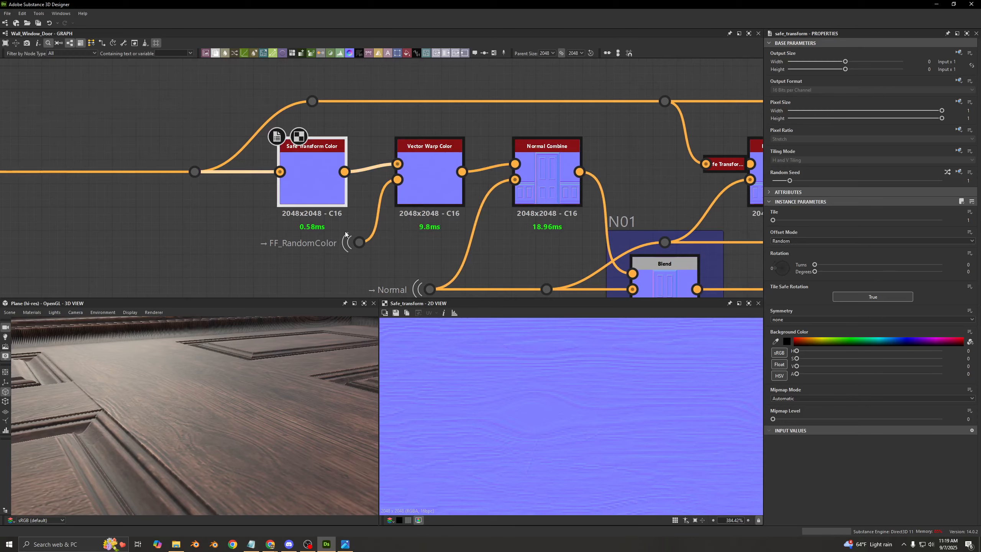
- Copy the first Safe Transform Color of the base color row and paste it into the normal row
scroll(345, 236, "down", 5)
middle_click_drag(346, 272, 477, 125)
scroll(477, 127, "down", 3)
scroll(474, 184, "up", 2)
left_click(466, 211)
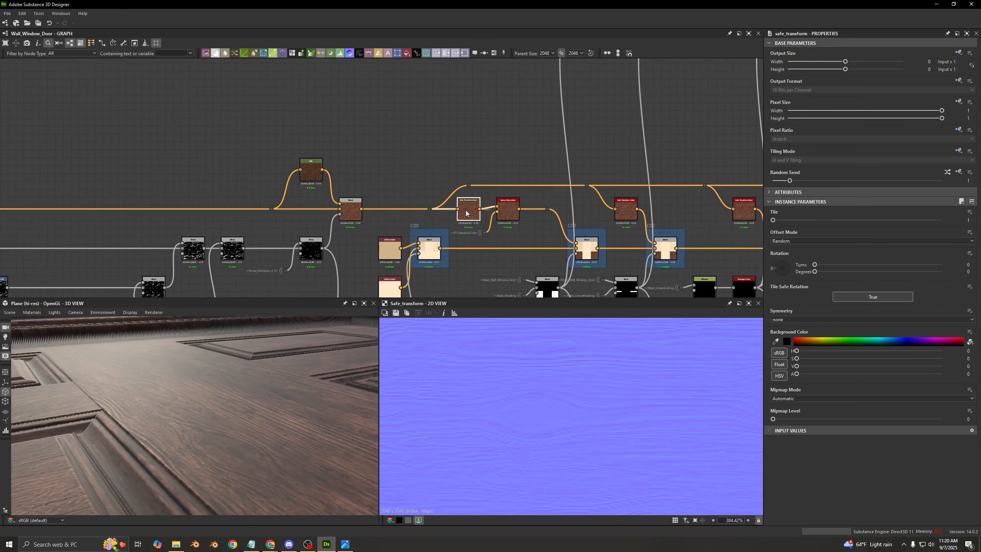
key("ctrl+c")
middle_click_drag(478, 175, 488, 290)
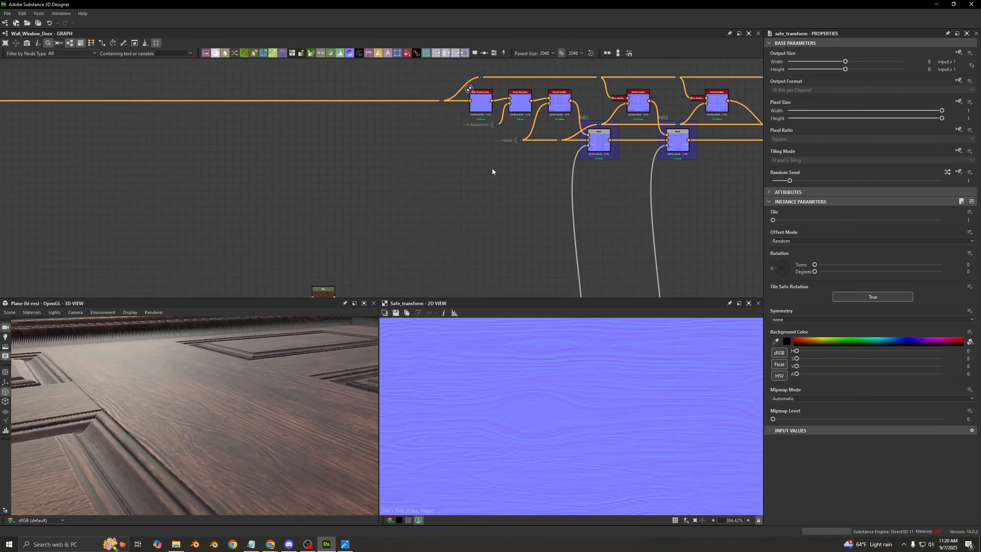
key("ctrl+v")
- Try feeding the pasted Safe Transform Color from the wood normal's dot, and delete that copy
scroll(492, 169, "up", 3)
middle_click_drag(490, 138, 496, 211)
scroll(495, 210, "down", 1)
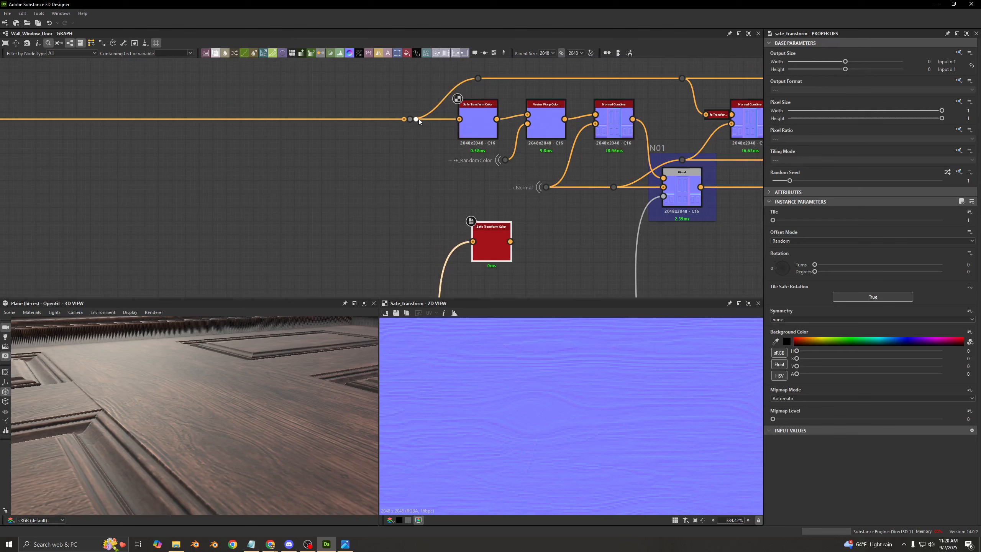
left_click_drag(416, 118, 472, 241)
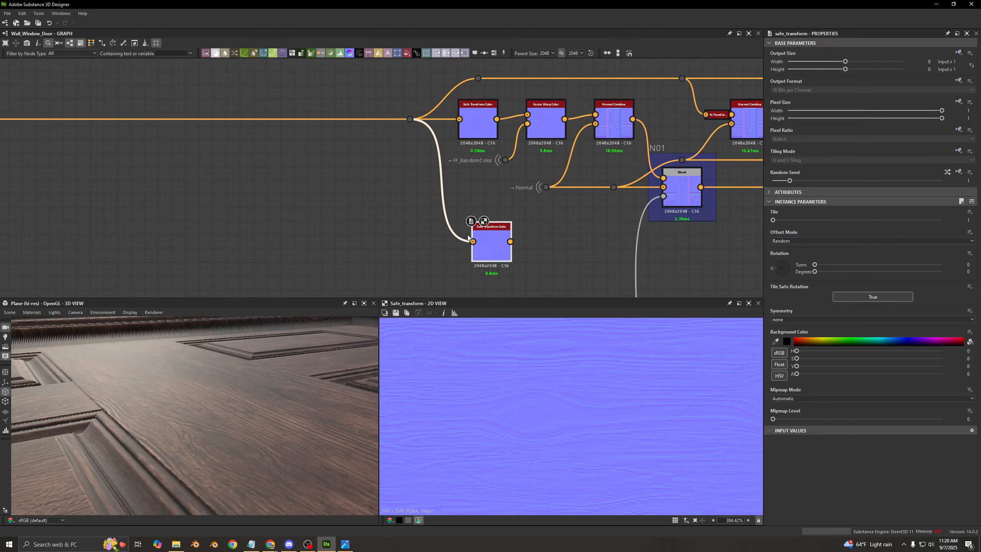
key("Delete")
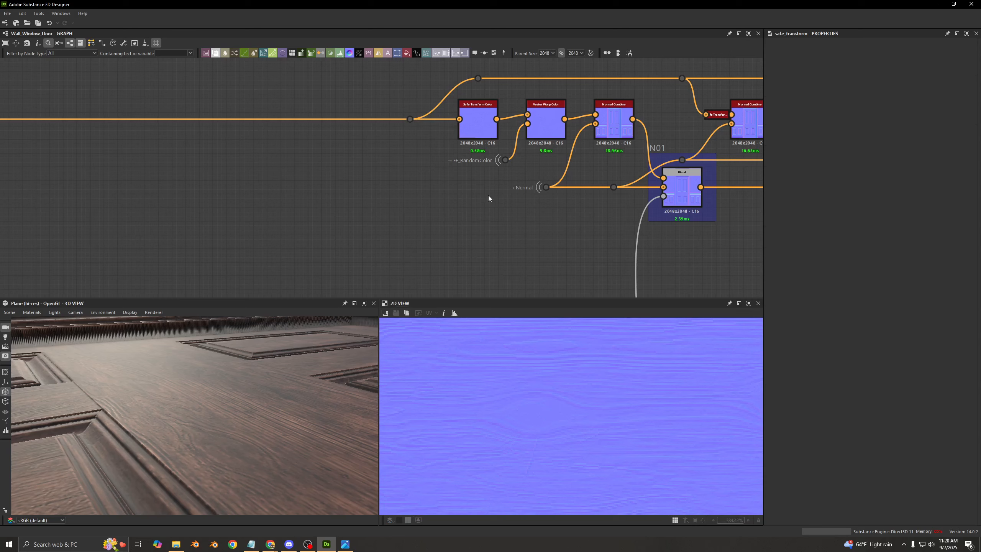
left_click(488, 123)
scroll(503, 148, "down", 5)
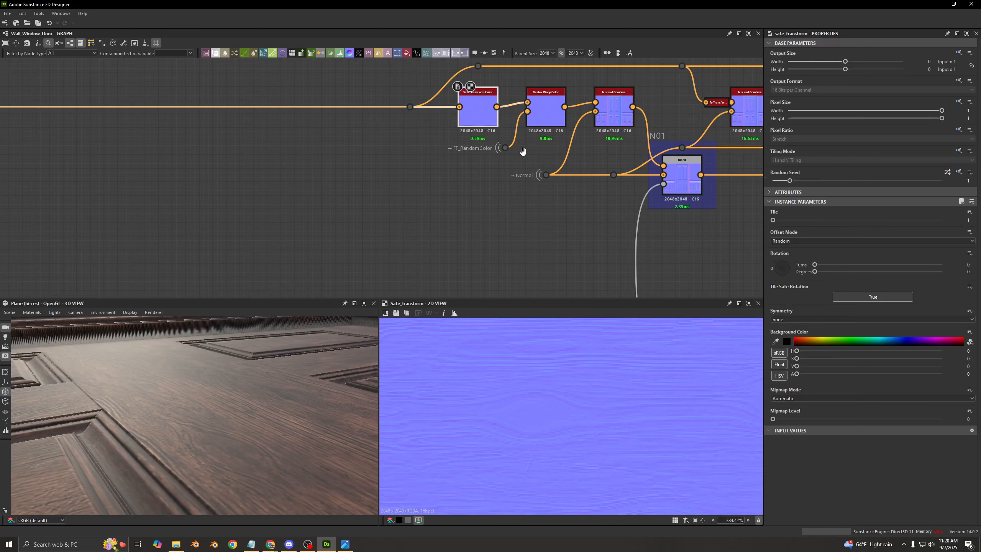
- Compare the first Safe Transform Color of the base color row with its counterpart in the normal row
scroll(484, 200, "up", 8)
double_click(489, 196)
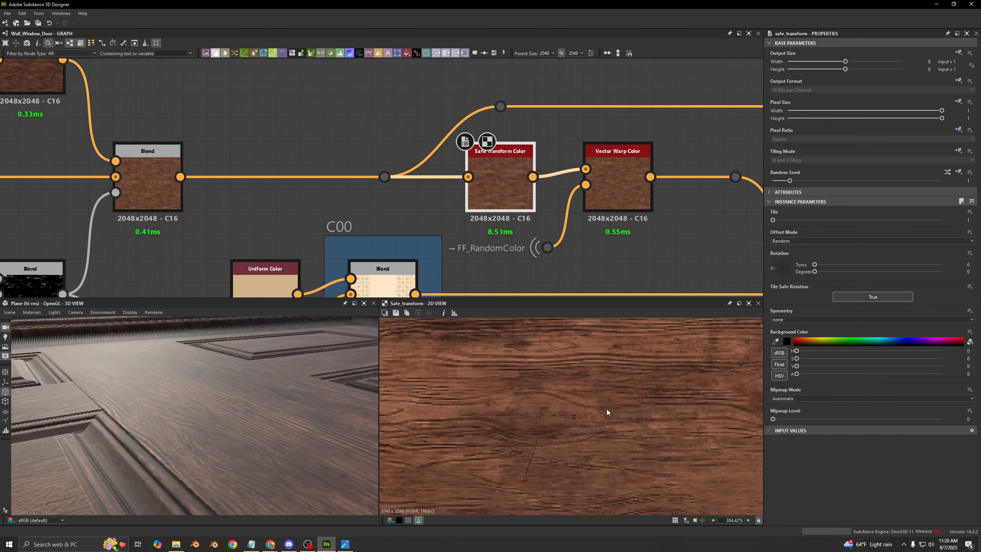
middle_click_drag(498, 166, 498, 292)
middle_click_drag(489, 64, 491, 149)
scroll(544, 408, "up", 2)
scroll(490, 410, "up", 1)
scroll(518, 150, "down", 4)
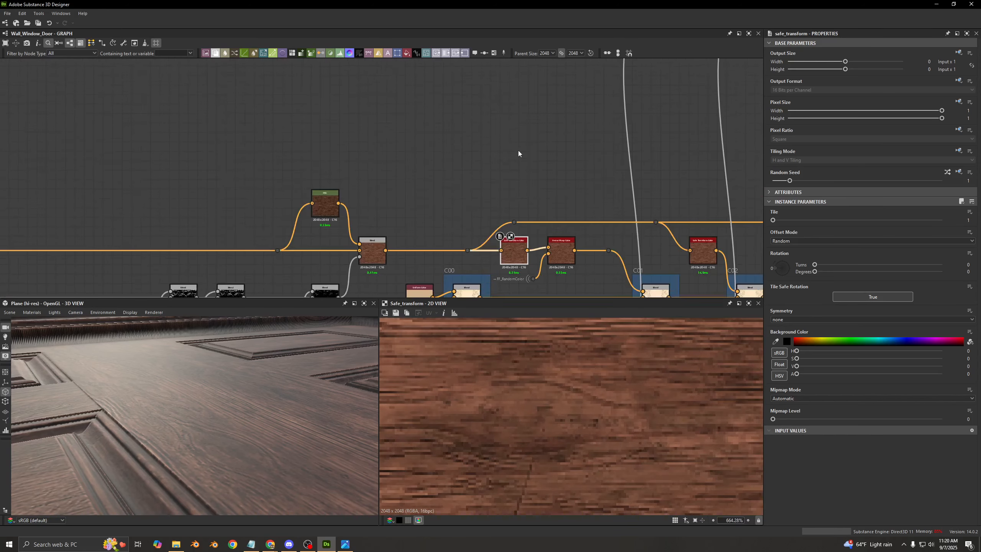
scroll(499, 172, "up", 6)
double_click(499, 172)
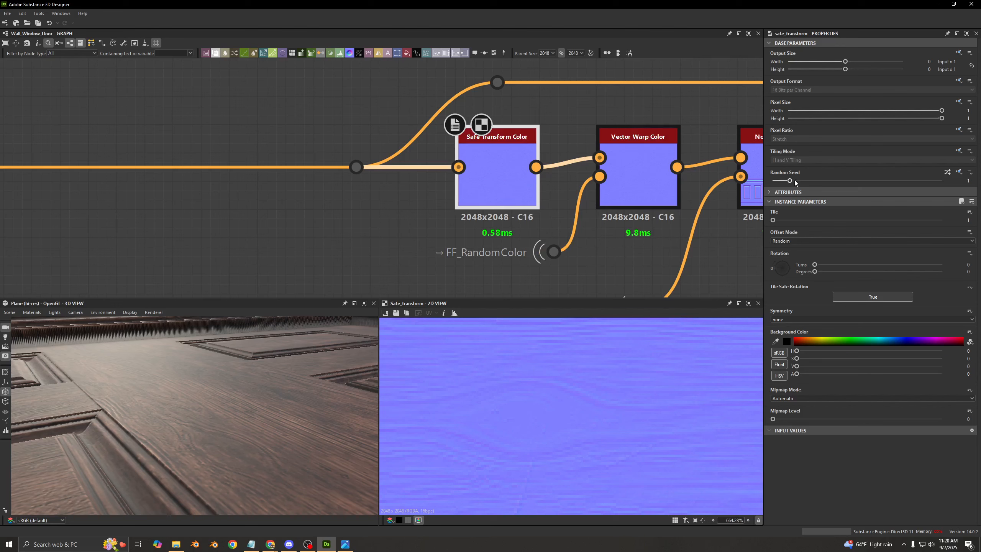
- Try Random Seed 2 on the normal row's first Safe Transform Color and compare its grain with the base color counterpart
left_click_drag(794, 180, 805, 181)
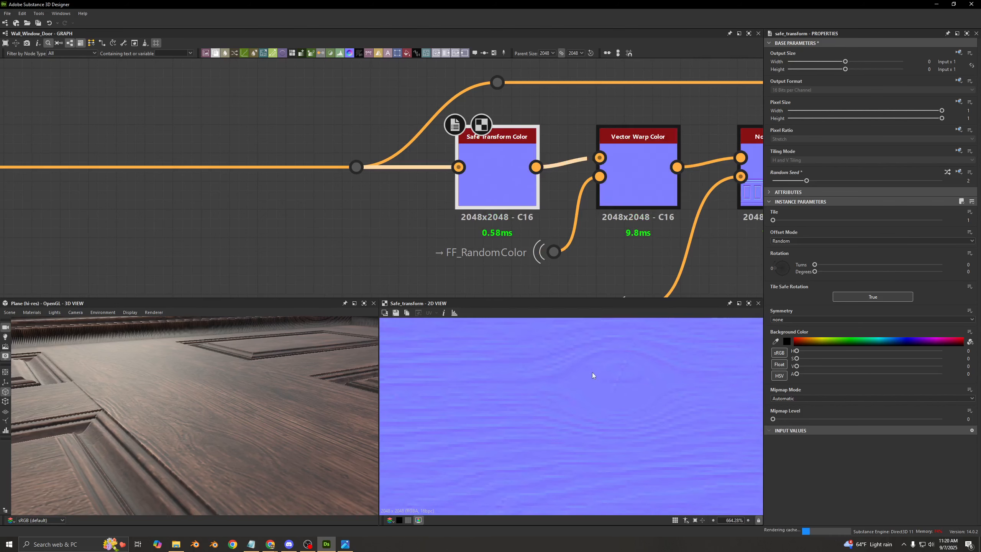
scroll(484, 235, "down", 1)
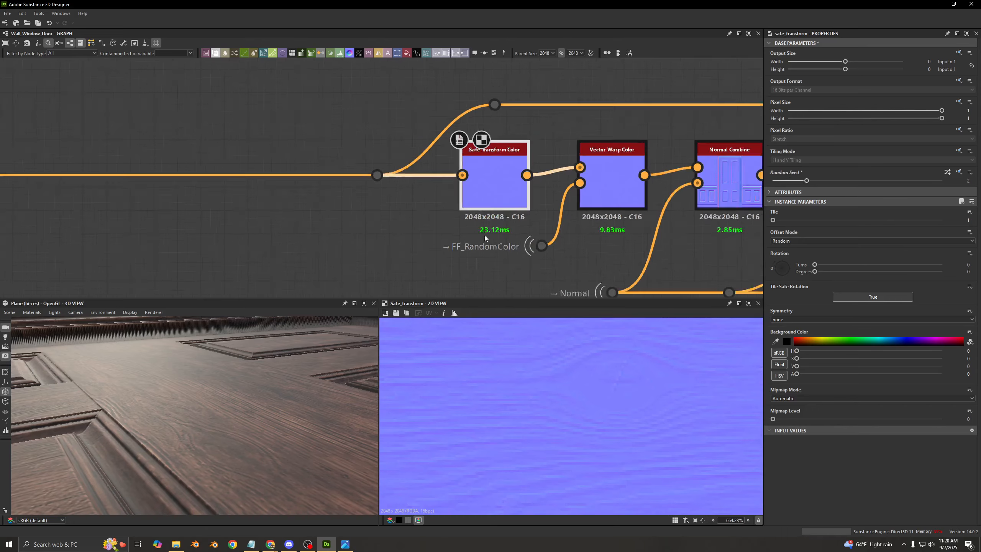
scroll(485, 234, "down", 3)
middle_click_drag(499, 242, 500, 85)
middle_click_drag(508, 240, 502, 89)
middle_click_drag(511, 205, 481, 101)
scroll(471, 182, "up", 4)
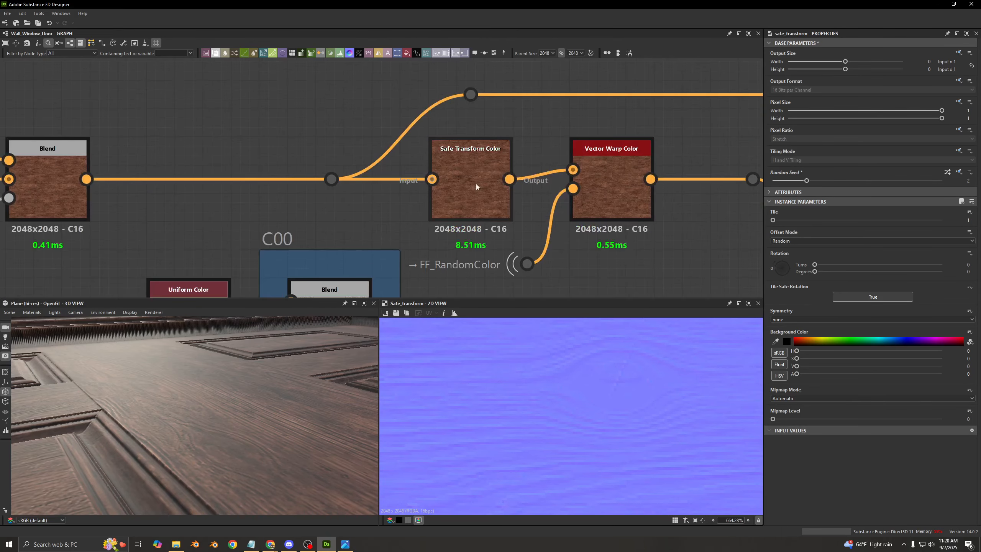
double_click(476, 184)
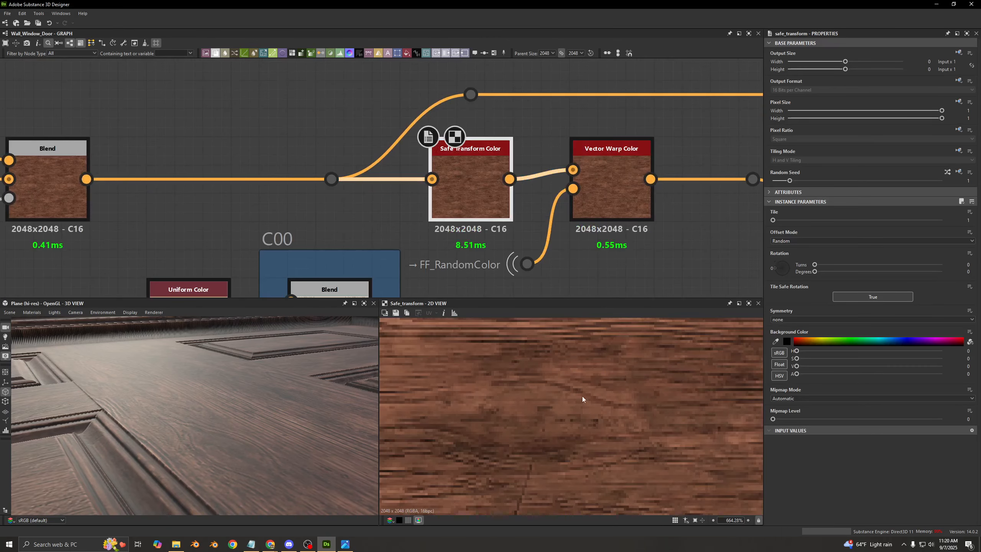
scroll(459, 166, "down", 4)
middle_click_drag(461, 170, 472, 288)
middle_click_drag(474, 91, 478, 272)
middle_click_drag(484, 143, 484, 188)
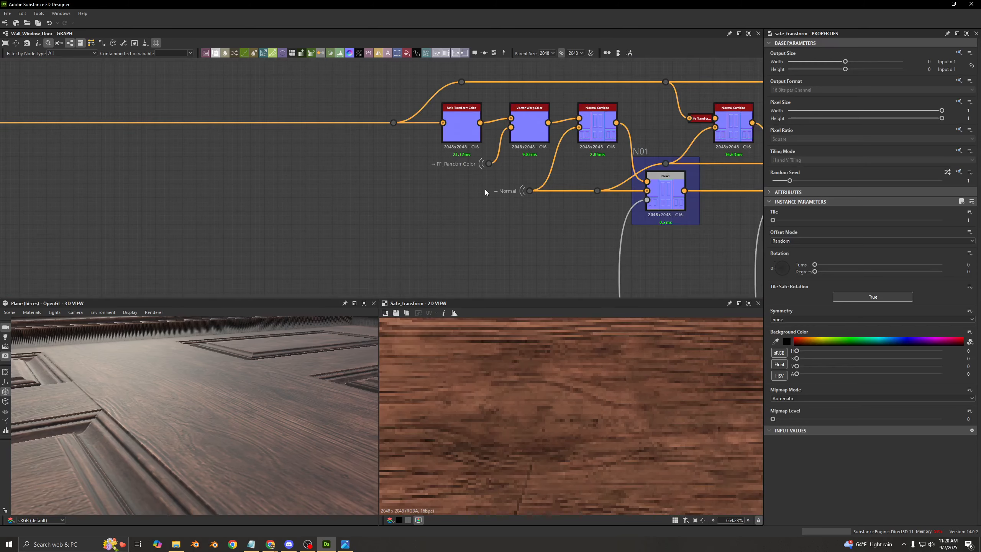
- Set the Random Seed of the normal row's first Safe Transform Color to 1
double_click(461, 128)
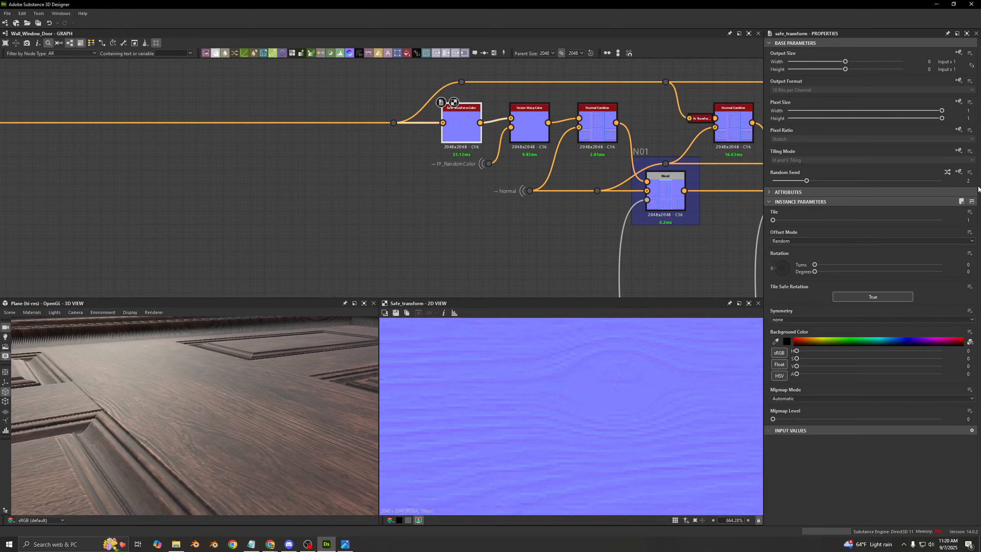
double_click(968, 181)
type("1")
key("Return")
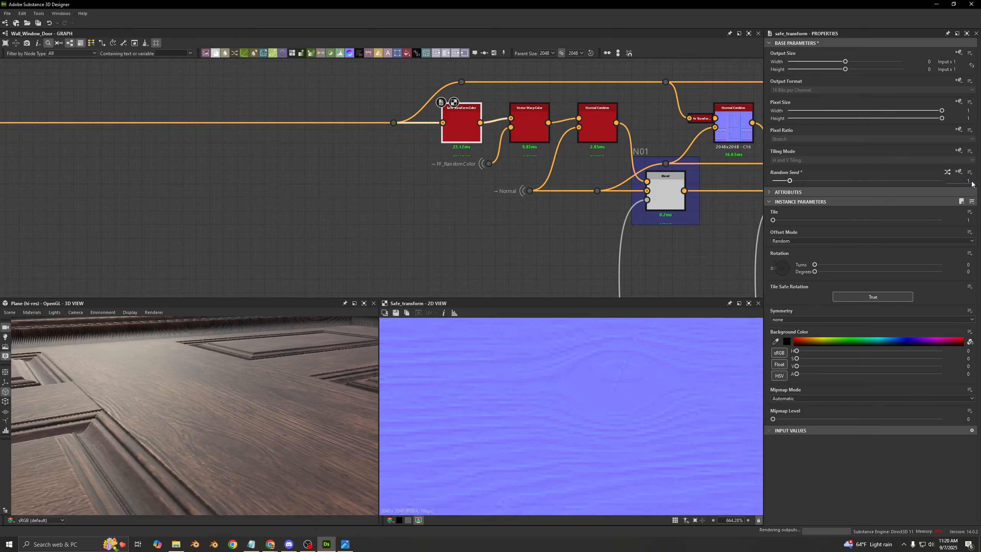
- Examine the normal row's Vector Warp Color and preview the FF_RandomColor input that drives it
scroll(416, 231, "down", 1)
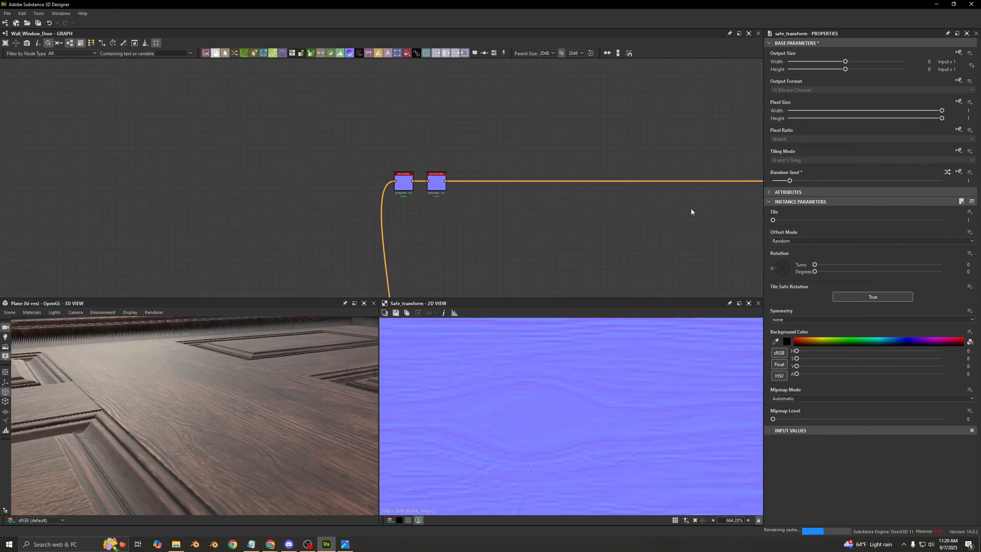
scroll(403, 184, "up", 3)
middle_click_drag(585, 205, 201, 186)
middle_click_drag(675, 187, 450, 183)
middle_click_drag(579, 182, 469, 186)
scroll(468, 186, "up", 3)
left_click(512, 194)
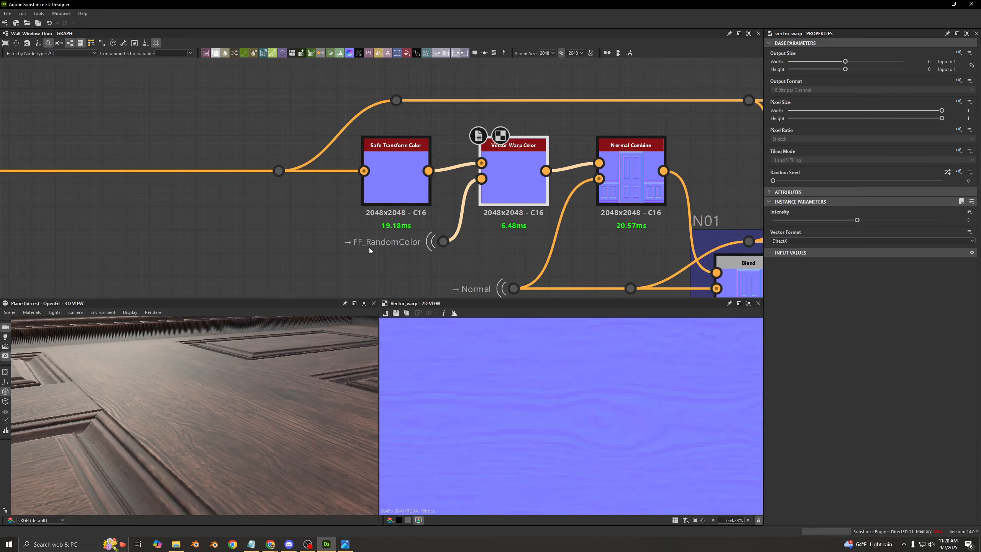
left_click(443, 242)
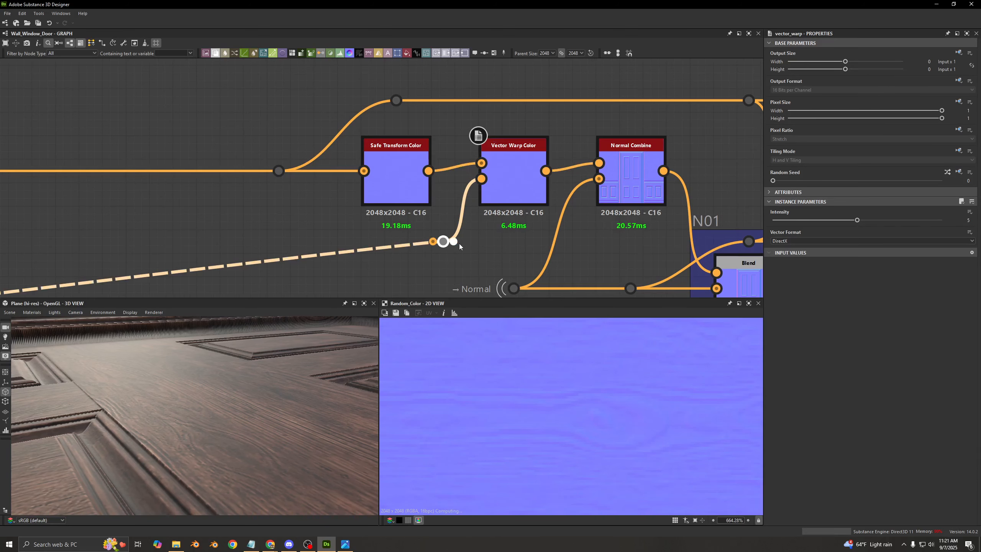
scroll(593, 368, "down", 10)
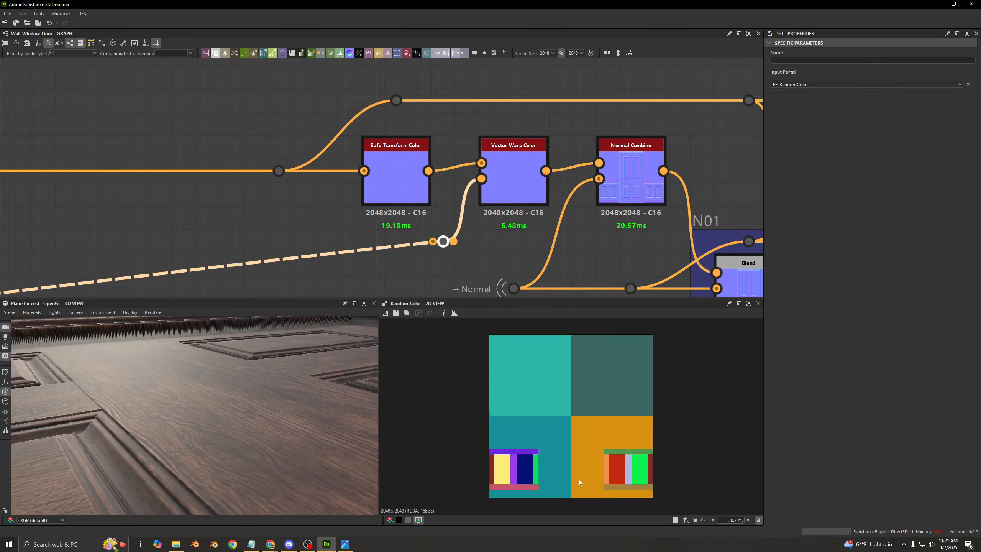
left_click(499, 194)
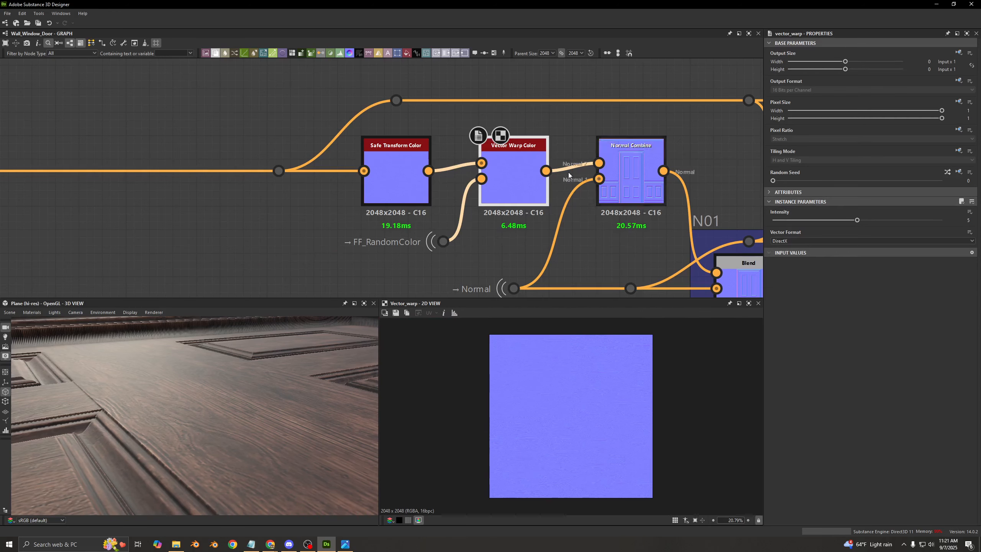
- Check the base color row's Vector Warp Color, including its Intensity and Random Seed, against the one in the normal row
scroll(536, 225, "down", 4)
middle_click_drag(506, 259, 483, 73)
middle_click_drag(480, 247, 456, 58)
double_click(459, 172)
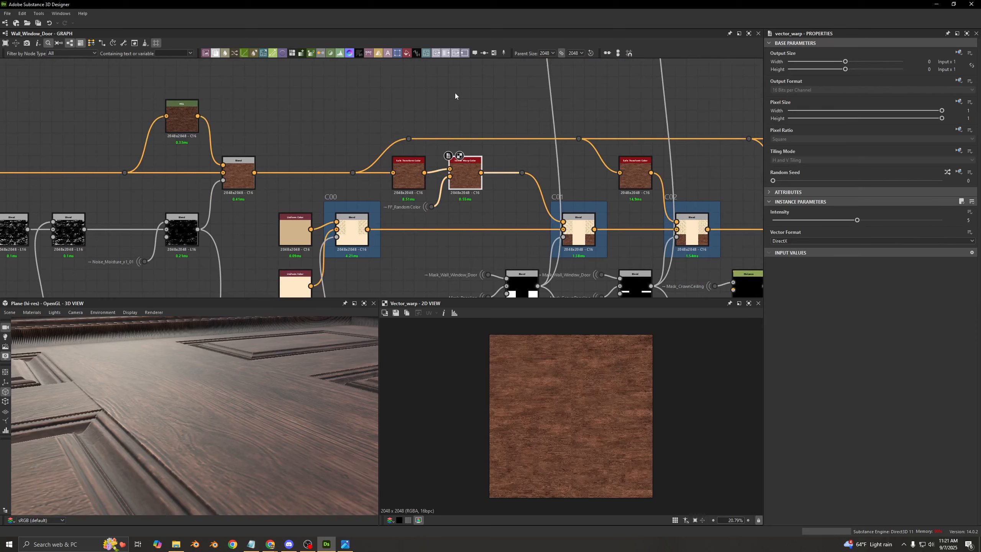
middle_click_drag(455, 92, 459, 232)
middle_click_drag(500, 110, 496, 232)
middle_click_drag(485, 157, 479, 219)
scroll(479, 219, "up", 1)
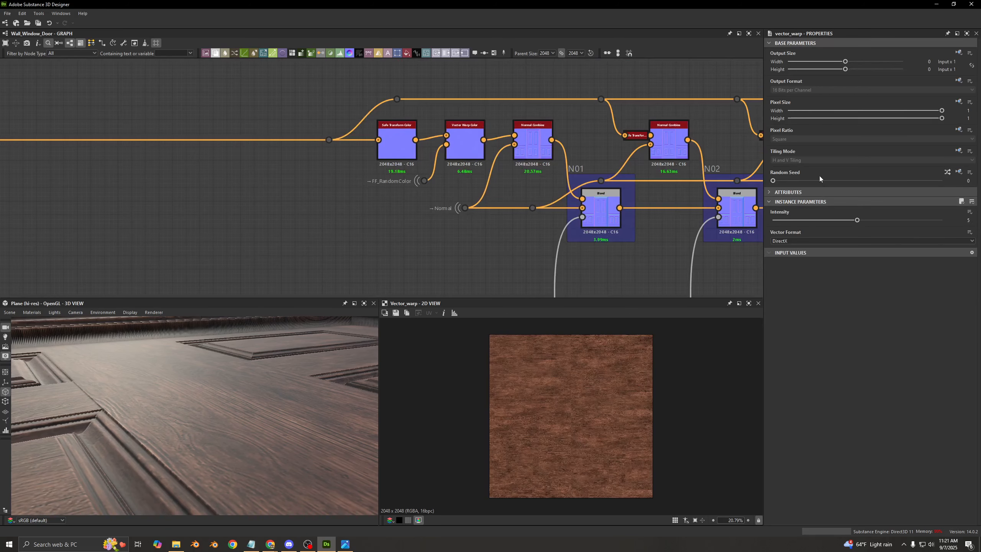
left_click_drag(772, 180, 804, 180)
left_click(784, 181)
left_click(780, 181)
- Examine the Normal Combine before N01 and how the Vector Warp Color and the Normal portal feed its two inputs
scroll(489, 154, "up", 3)
left_click(559, 148)
scroll(559, 148, "up", 4)
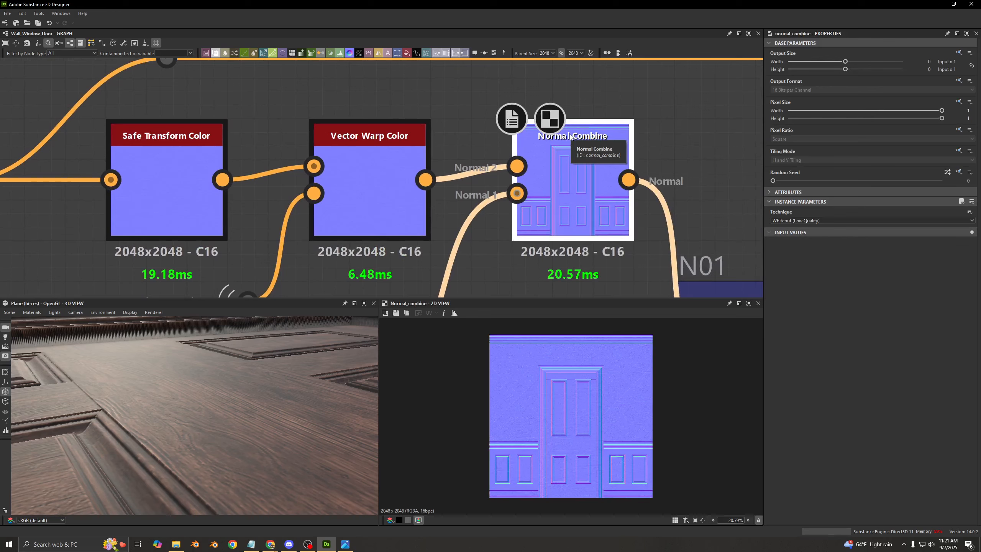
middle_click_drag(405, 149, 395, 122)
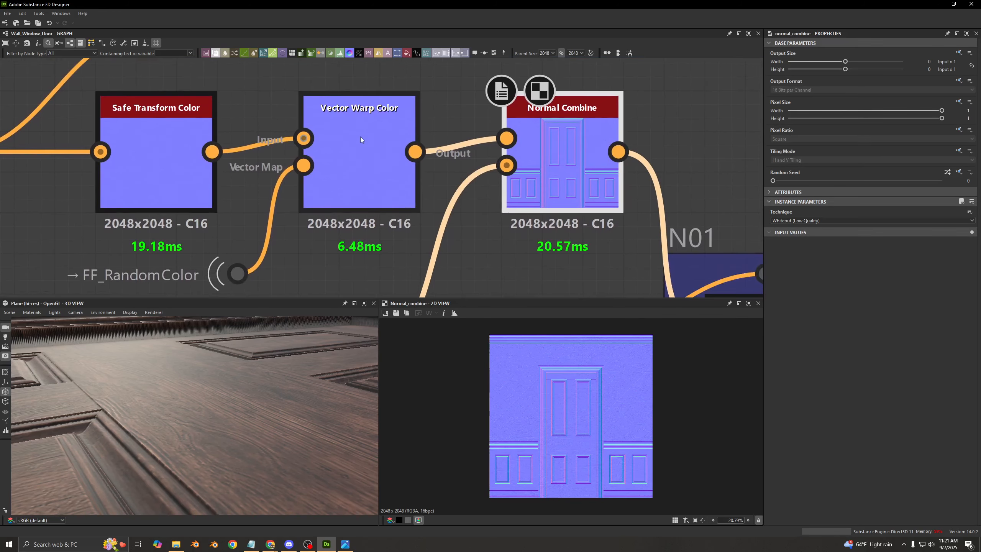
left_click(361, 137)
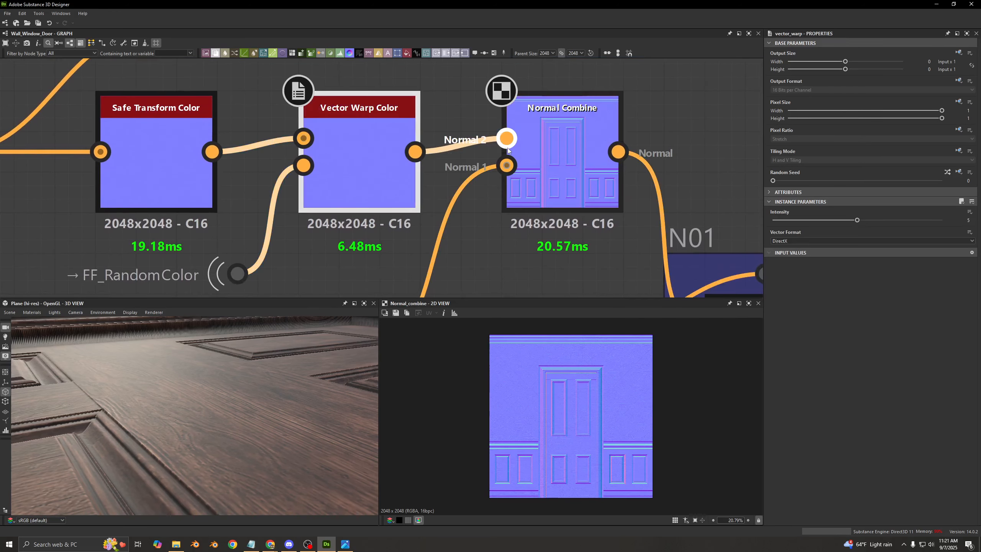
scroll(503, 103, "down", 3)
middle_click_drag(476, 235, 511, 217)
scroll(401, 178, "up", 3)
scroll(511, 217, "down", 1)
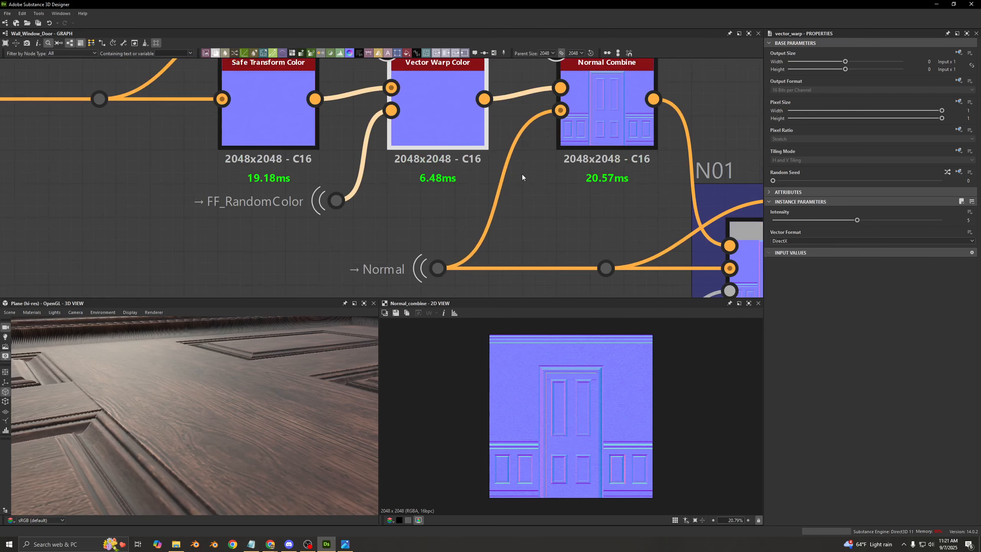
- Preview the Normal Combine result up close around the door and wall panels, and locate the N01 blend it feeds
left_click(608, 116)
scroll(590, 393, "up", 5)
middle_click_drag(564, 375, 582, 328)
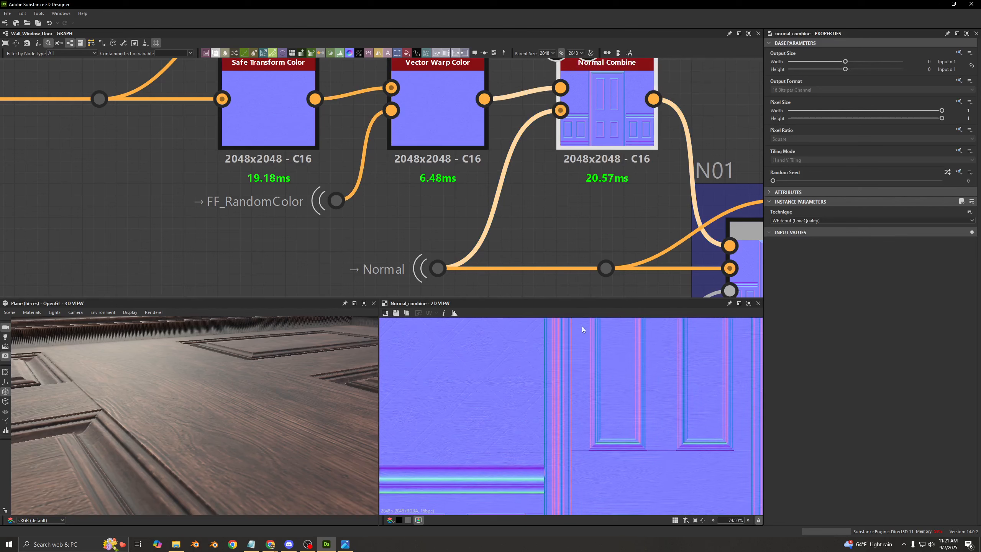
middle_click_drag(490, 380, 427, 368)
middle_click_drag(608, 91, 320, 107)
scroll(321, 108, "down", 1)
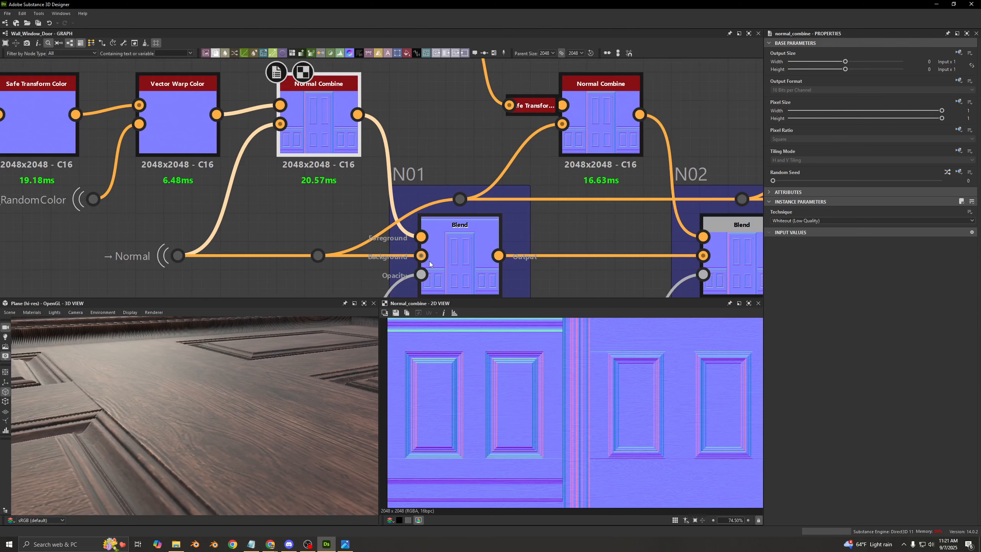
- Trace the N01 blend's opacity input to the Mask_Wall_Window_Door and Mask_Paneling blend that also masks C01
scroll(429, 261, "down", 5)
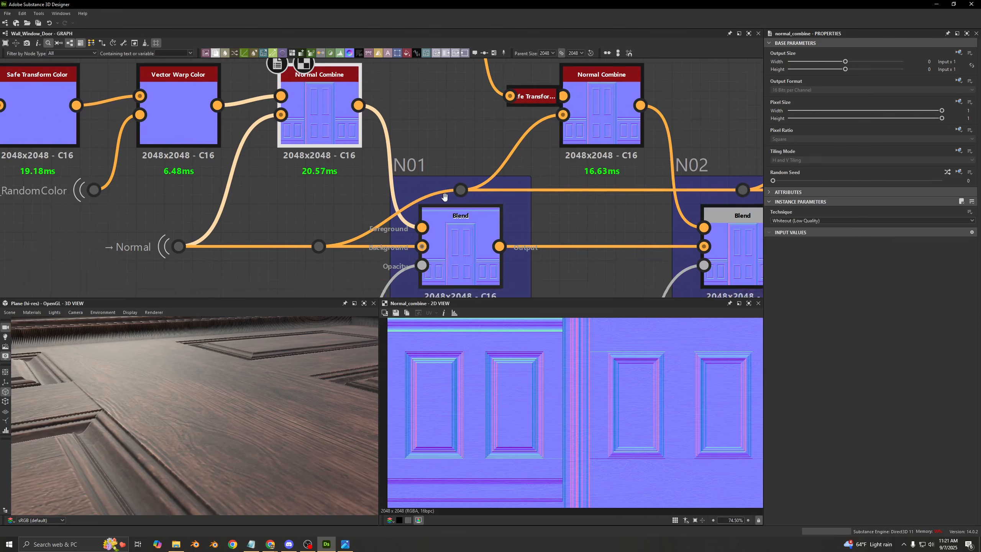
middle_click_drag(428, 144, 430, 124)
middle_click_drag(422, 236, 422, 136)
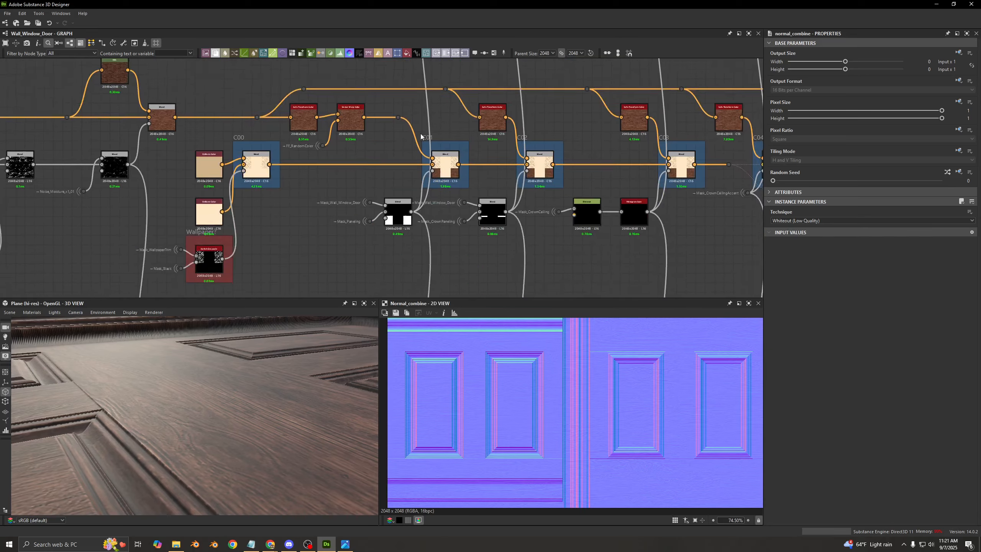
scroll(416, 216, "up", 3)
left_click_drag(251, 179, 383, 253)
left_click(384, 254)
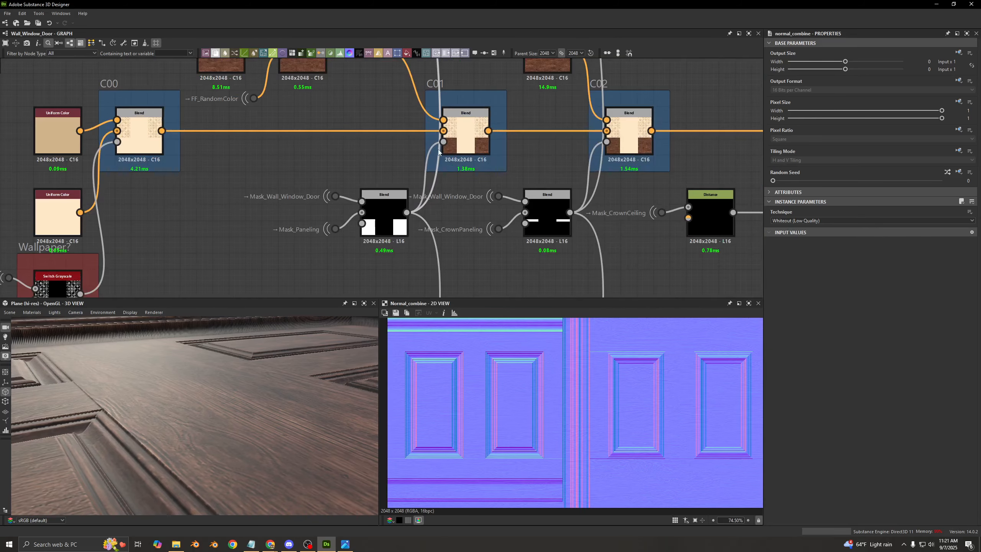
scroll(388, 174, "down", 5)
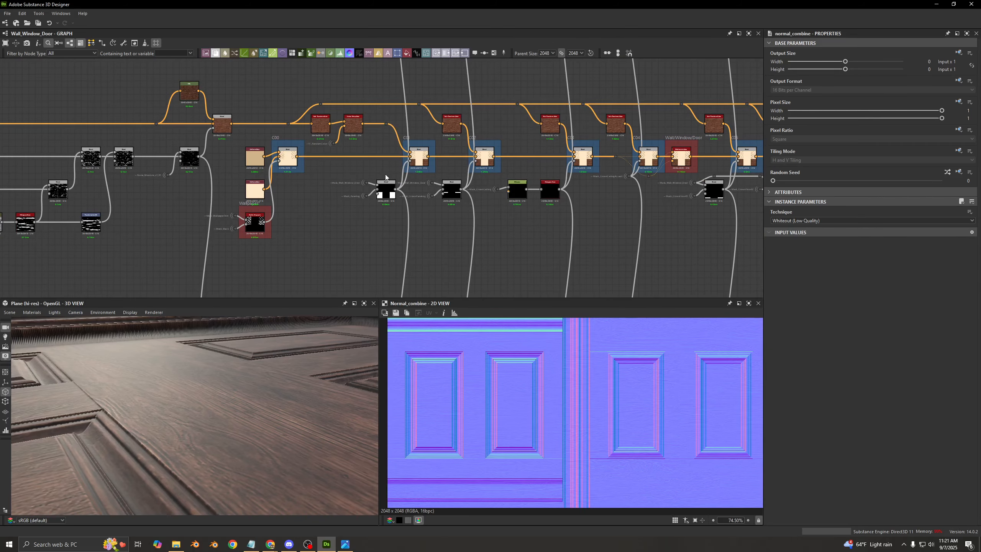
- Follow the shared mask connections between the C blends of the base color row and the N blends of the normal row
left_click_drag(385, 174, 390, 91)
middle_click_drag(390, 92, 404, 170)
left_click_drag(403, 170, 413, 132)
middle_click_drag(408, 109, 414, 229)
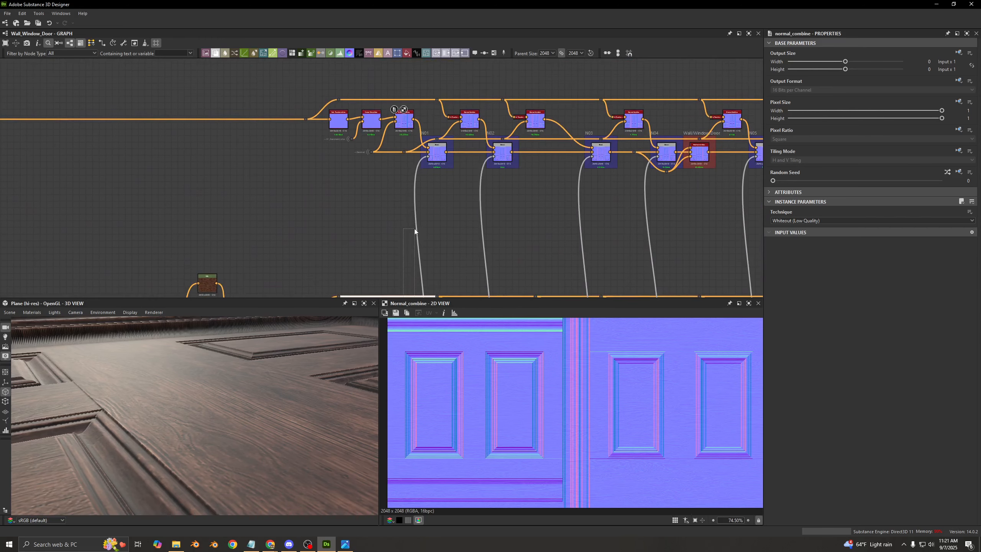
left_click_drag(413, 228, 429, 213)
left_click(432, 211)
left_click_drag(437, 175, 454, 222)
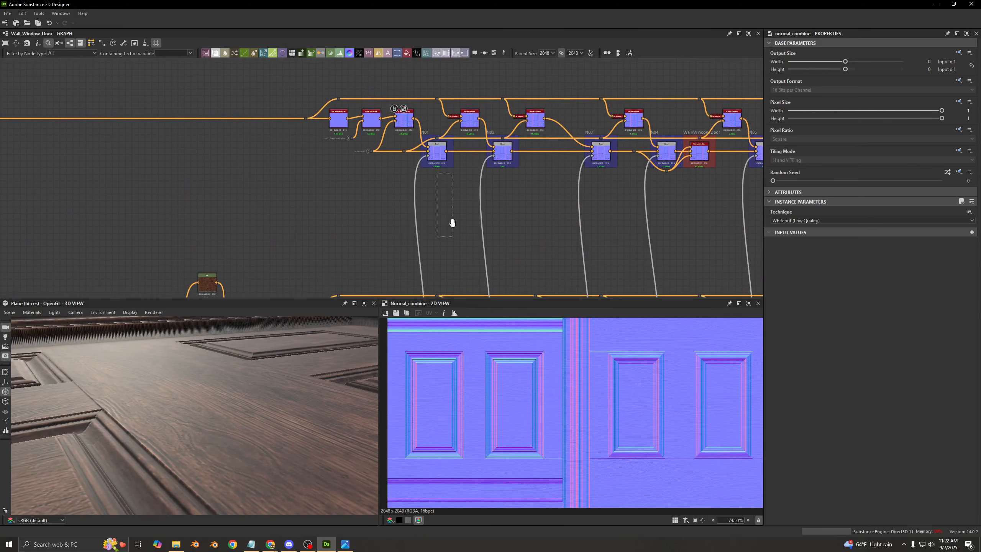
middle_click_drag(453, 222, 456, 137)
left_click_drag(456, 136, 440, 273)
middle_click_drag(483, 200, 471, 171)
left_click(471, 171)
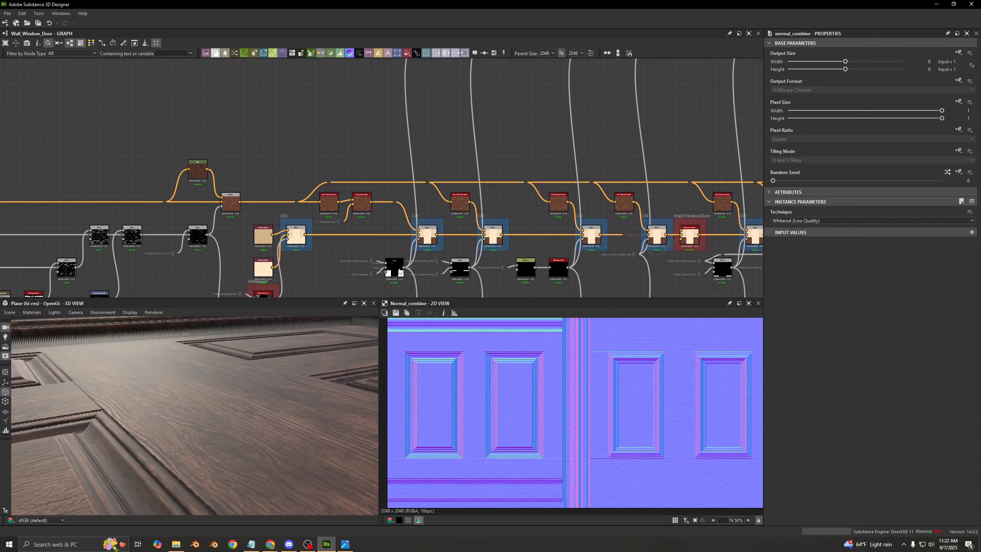
middle_click_drag(401, 137, 398, 228)
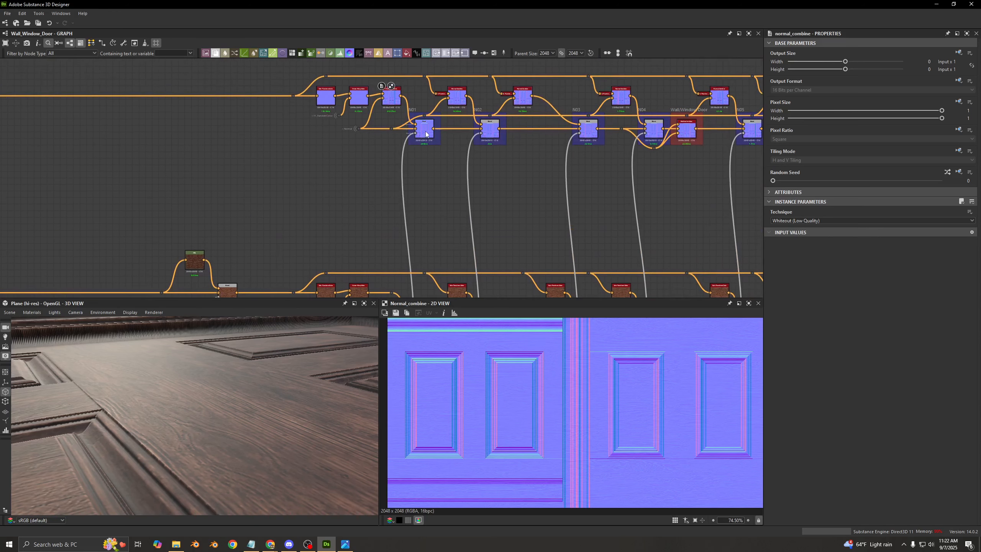
- Compare the Blending Mode and mask input of the N01 blend with those of the C01 blend
left_click(424, 128)
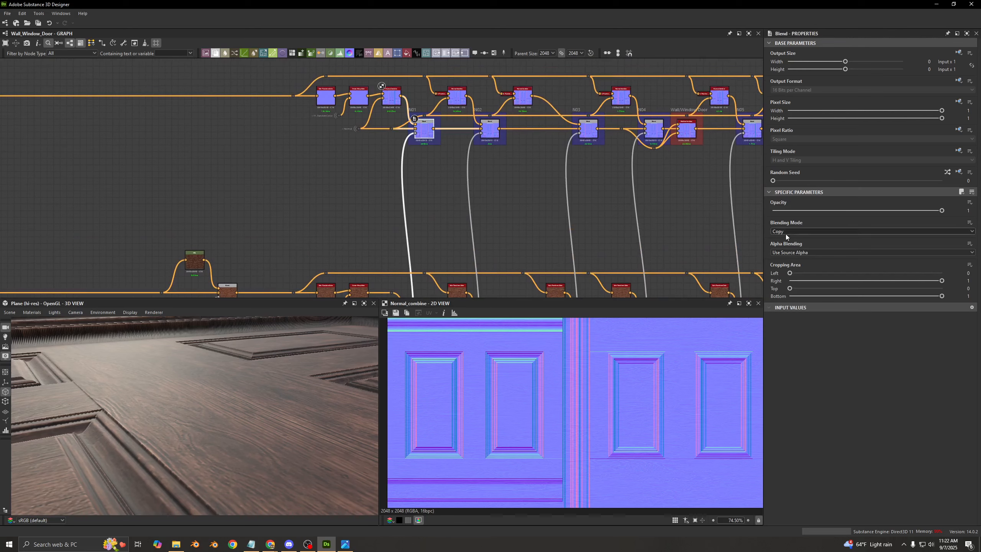
middle_click_drag(524, 203, 544, 136)
left_click(446, 259)
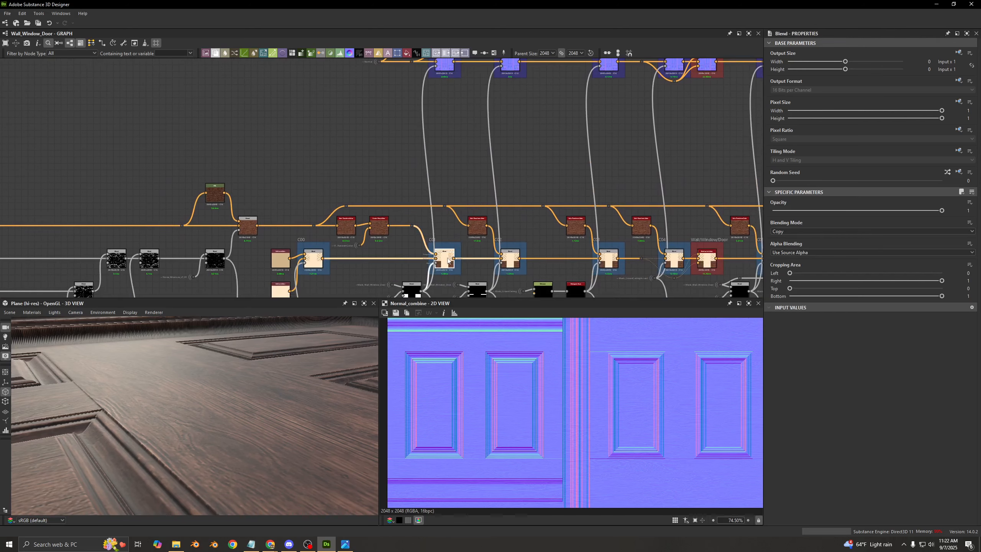
scroll(447, 220, "down", 5)
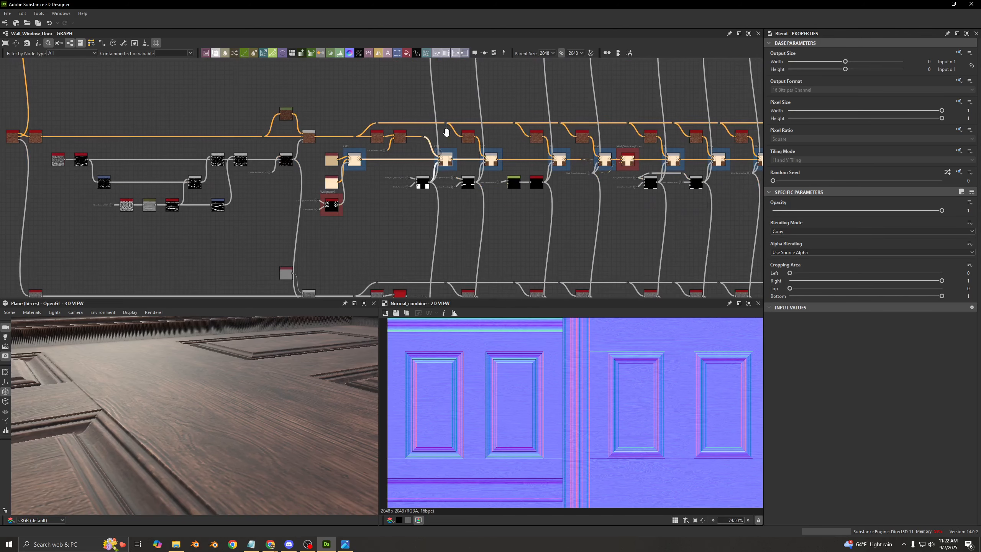
scroll(415, 196, "up", 5)
left_click_drag(374, 162, 451, 208)
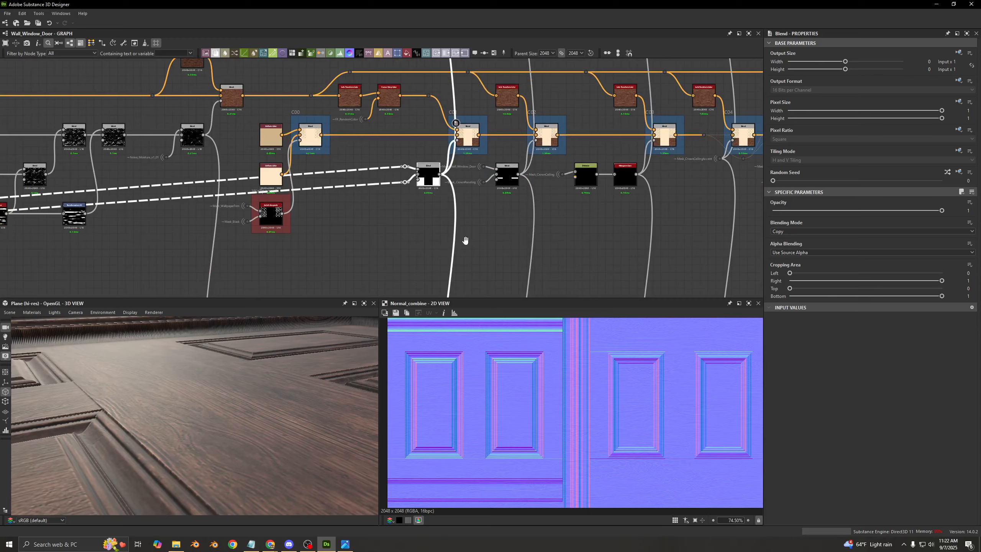
- Follow the shared mask connections down to the R blends of the roughness row and back up to the normal row
middle_click_drag(465, 242, 421, 85)
left_click(421, 94)
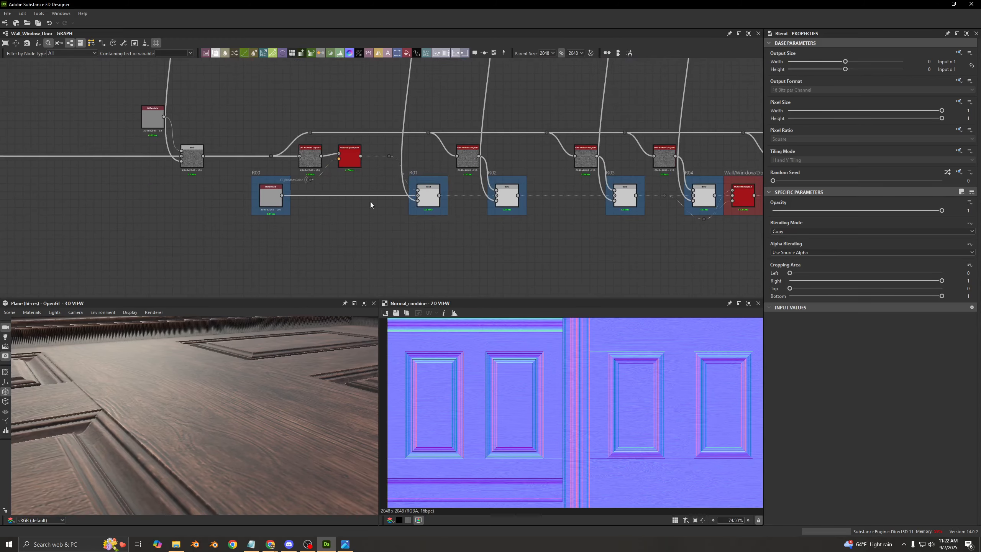
middle_click_drag(428, 192, 424, 288)
middle_click_drag(432, 104, 420, 249)
middle_click_drag(406, 161, 420, 278)
scroll(419, 277, "down", 5)
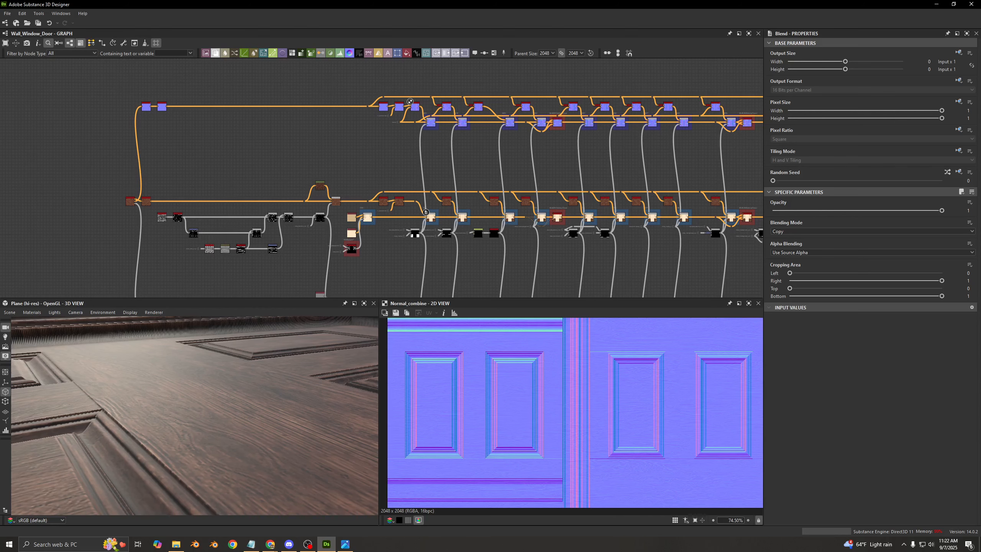
middle_click_drag(488, 167, 496, 222)
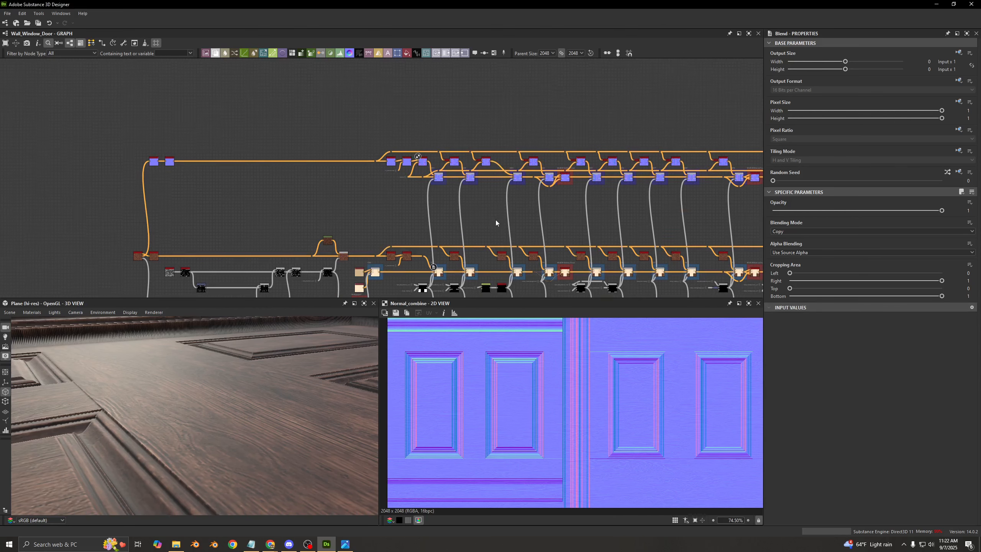
- Preview the N01 blend and trace the background input of the N blends back to the Normal portal
scroll(451, 183, "up", 5)
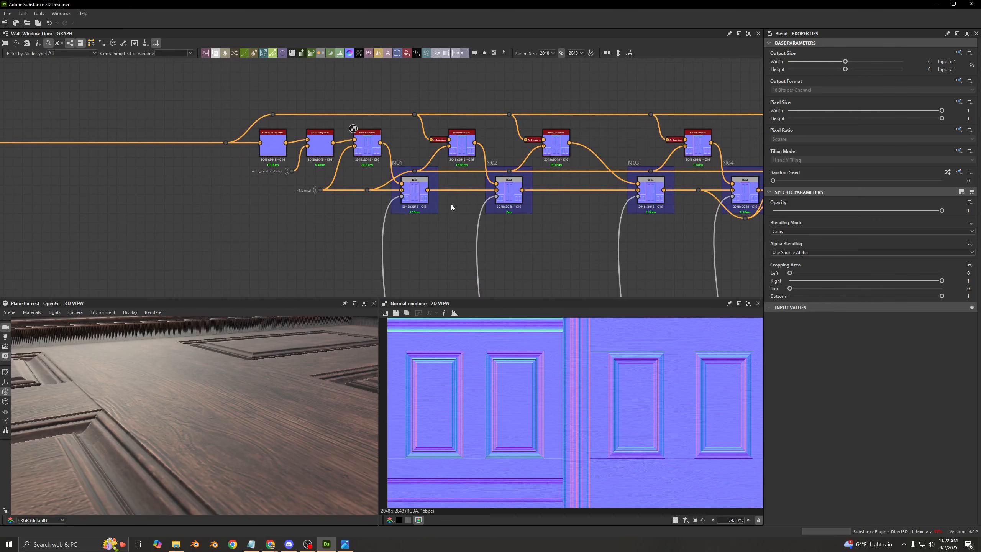
scroll(451, 204, "up", 3)
double_click(416, 180)
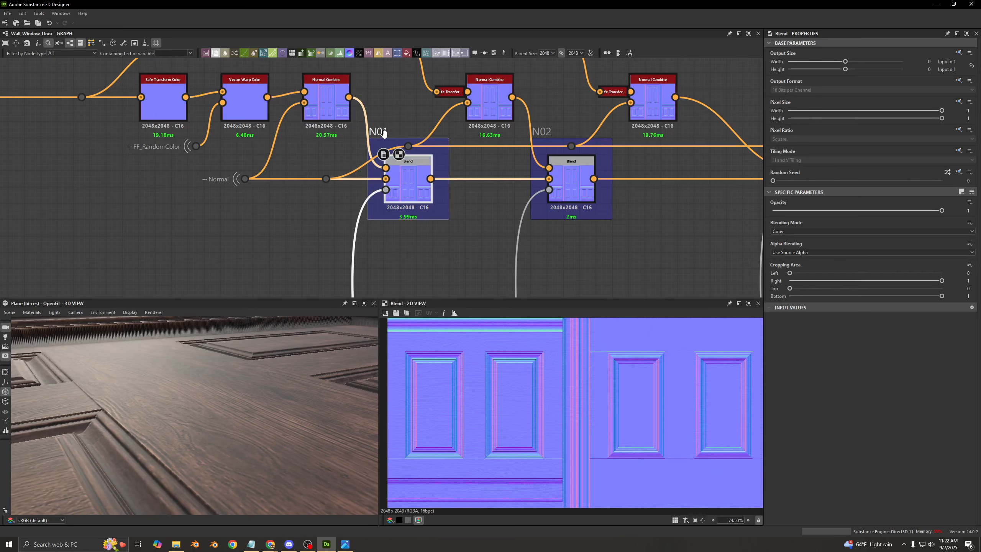
middle_click_drag(416, 140, 359, 194)
left_click(506, 240)
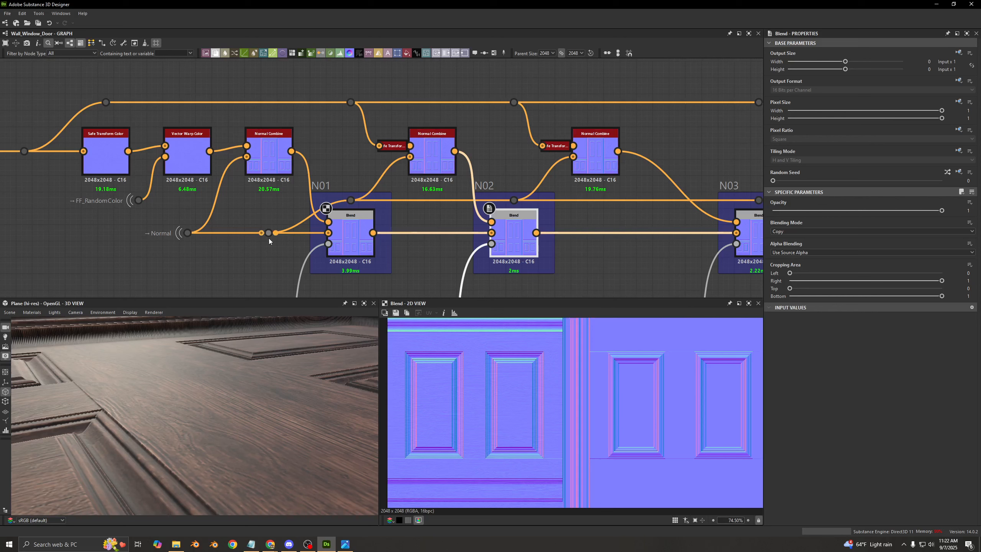
left_click(187, 232)
middle_click_drag(171, 247, 508, 244)
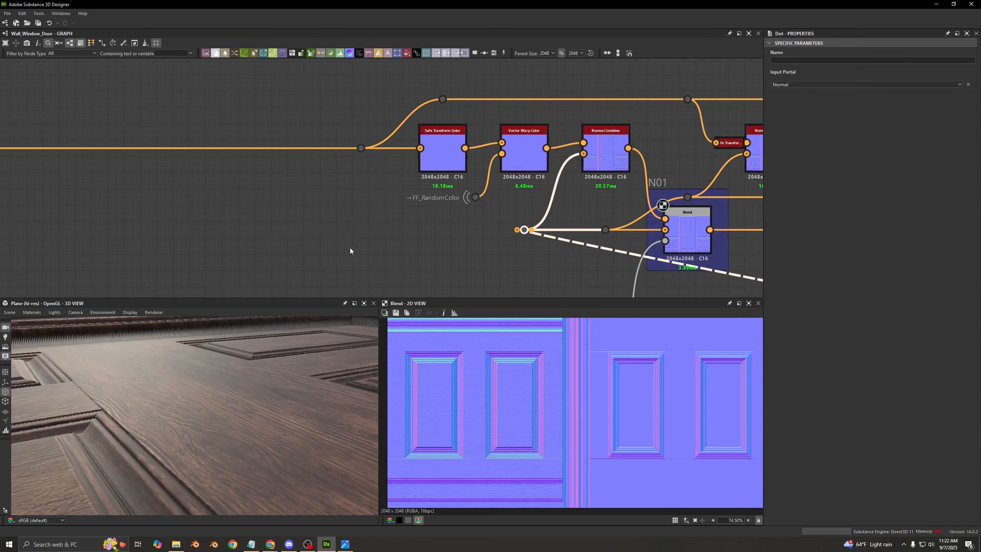
- Follow the wood grain normal line from its branching dot above the Safe Transform Color and Vector Warp Color nodes
left_click(360, 148)
middle_click_drag(390, 121, 311, 162)
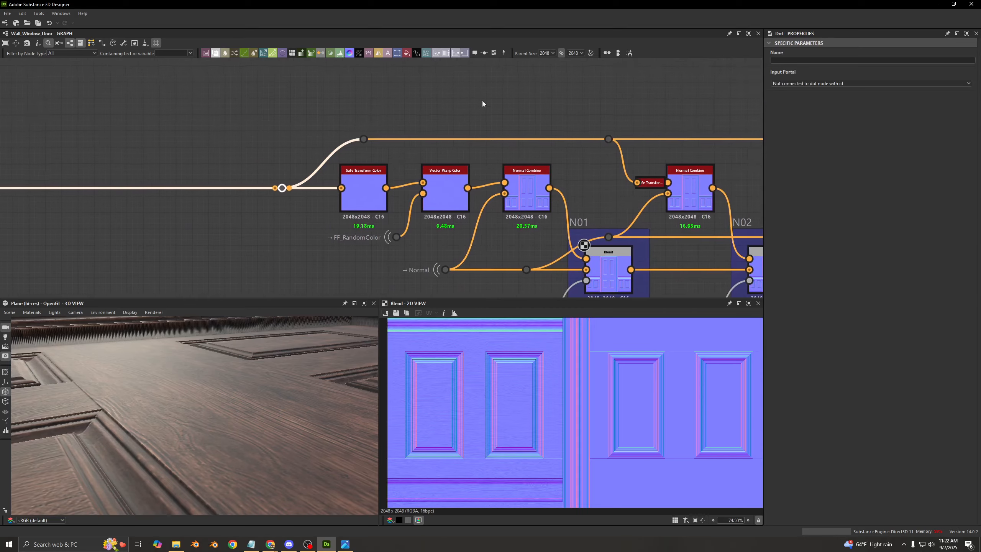
left_click(482, 100)
middle_click_drag(486, 101, 347, 95)
- Compare the N01 and N02 blends and preview N02 with its foreground, background and opacity inputs
middle_click_drag(493, 124, 399, 92)
scroll(381, 182, "up", 2)
middle_click_drag(381, 181, 384, 120)
left_click(375, 200)
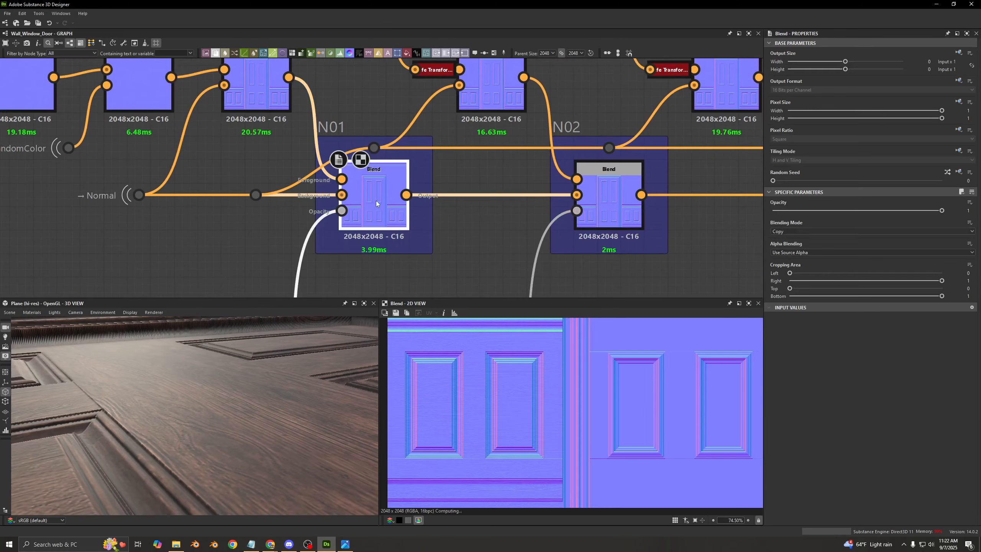
left_click(621, 182)
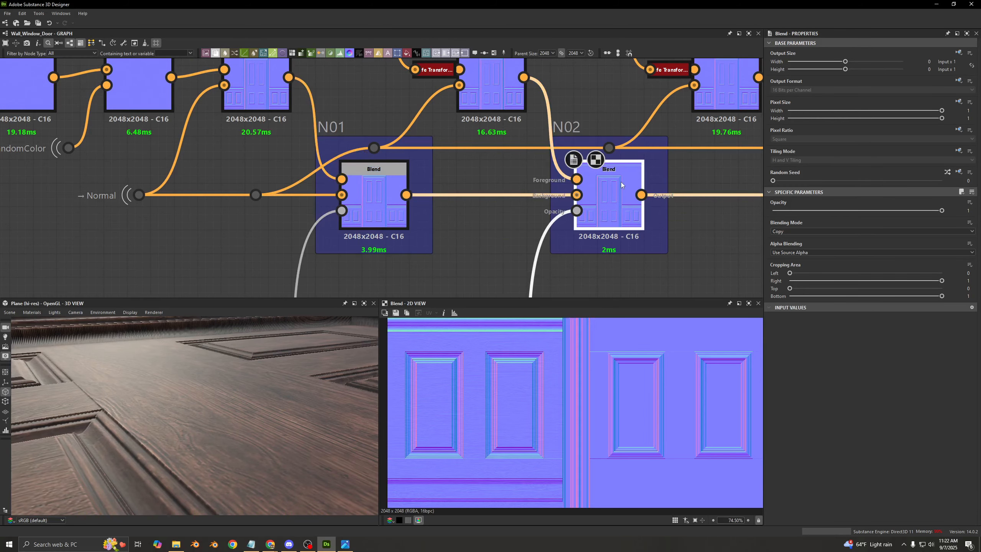
double_click(623, 211)
middle_click_drag(455, 172, 469, 239)
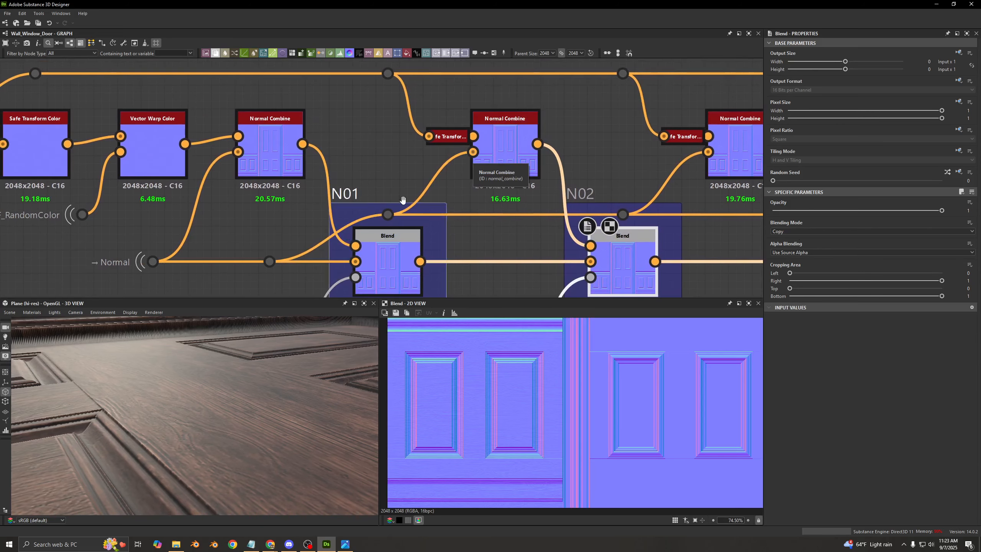
- Check the Normal portal's connections and preview the wood grain dot that feeds the docked Safe Transform before N02
left_click(138, 265)
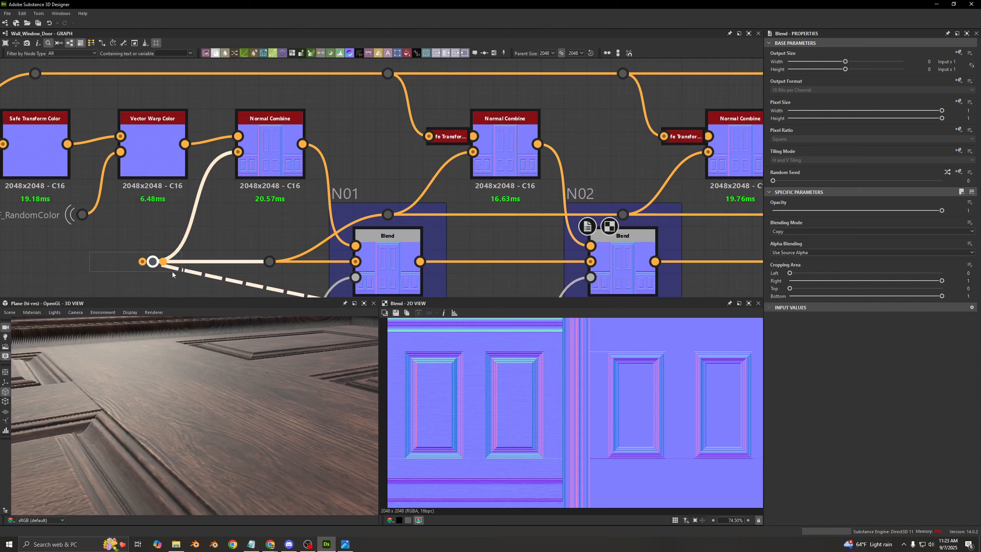
left_click(345, 133)
middle_click_drag(363, 125, 252, 117)
double_click(262, 101)
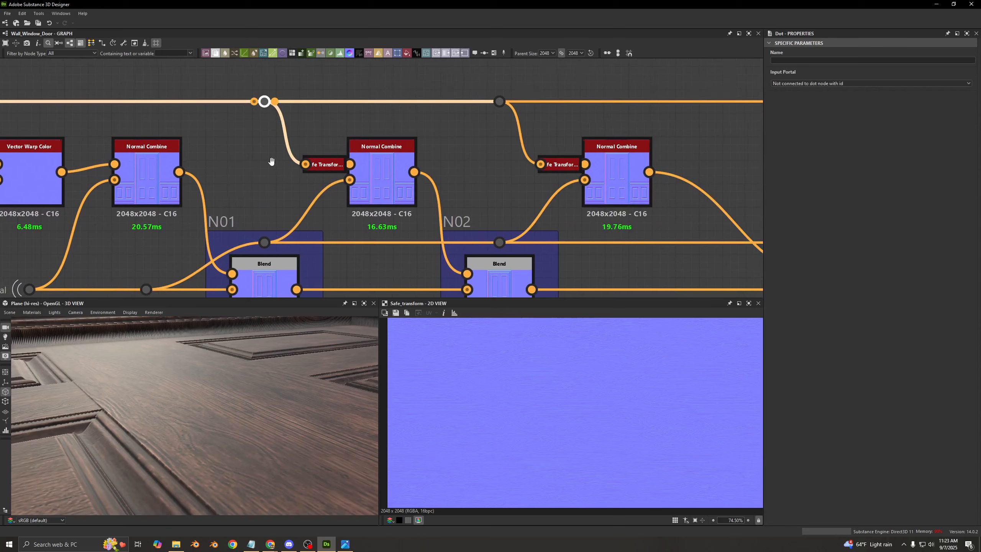
- Undock the Safe Transform Color node from the Normal Combine that feeds N02
middle_click_drag(271, 160, 402, 231)
left_click(381, 151)
key("d")
left_click_drag(405, 107, 335, 248)
scroll(336, 239, "down", 6)
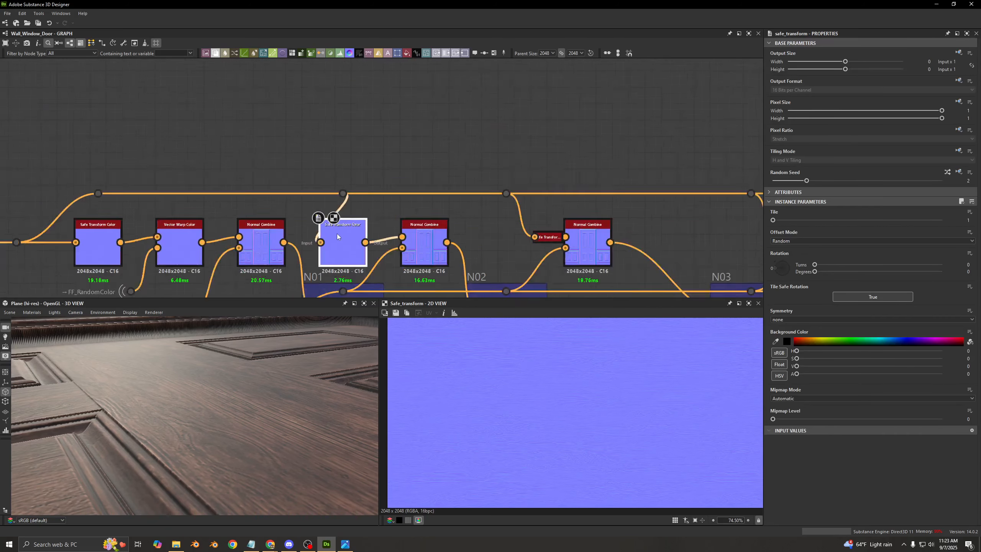
- Compare the undocked Safe Transform Color in the normal row with its counterpart in the base color row
scroll(503, 226, "down", 3)
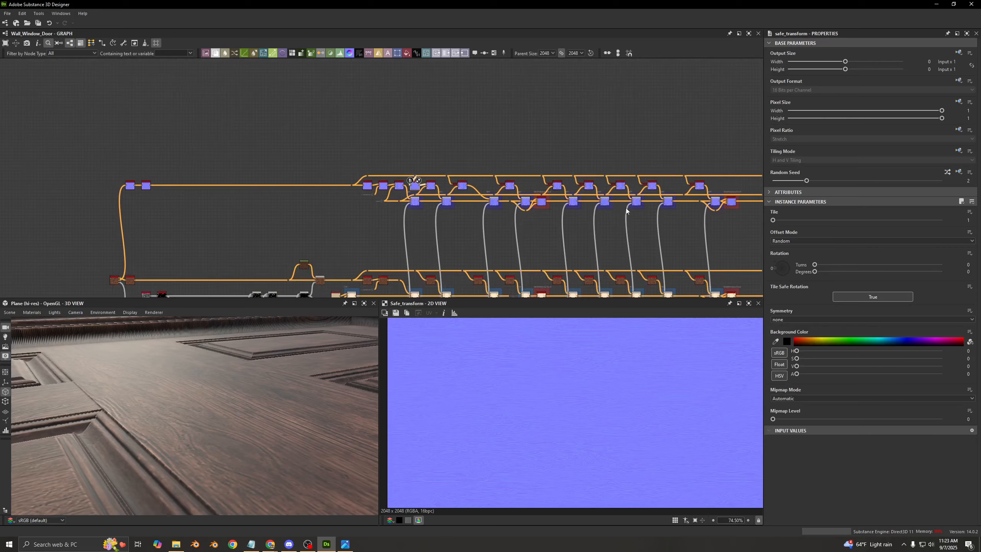
middle_click_drag(626, 210, 555, 180)
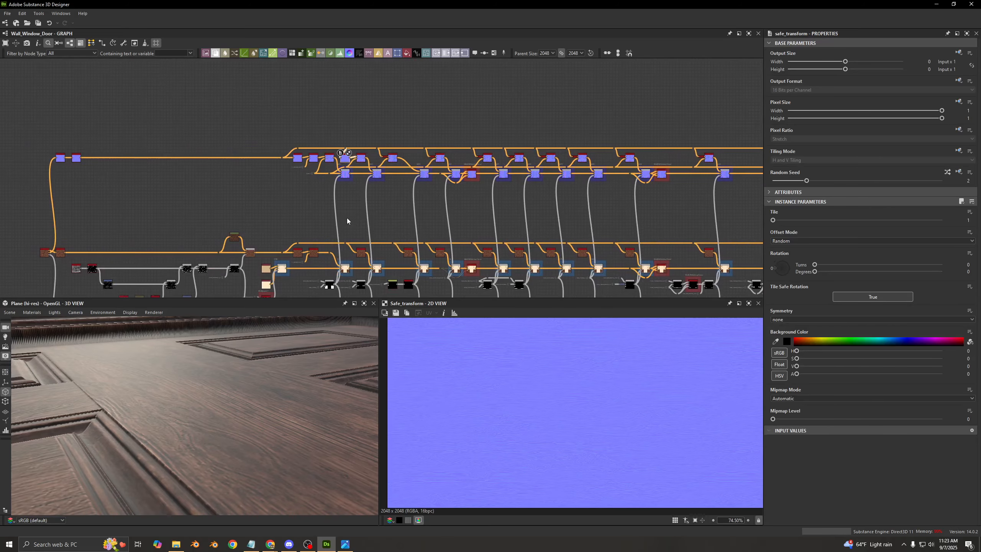
scroll(362, 239, "up", 6)
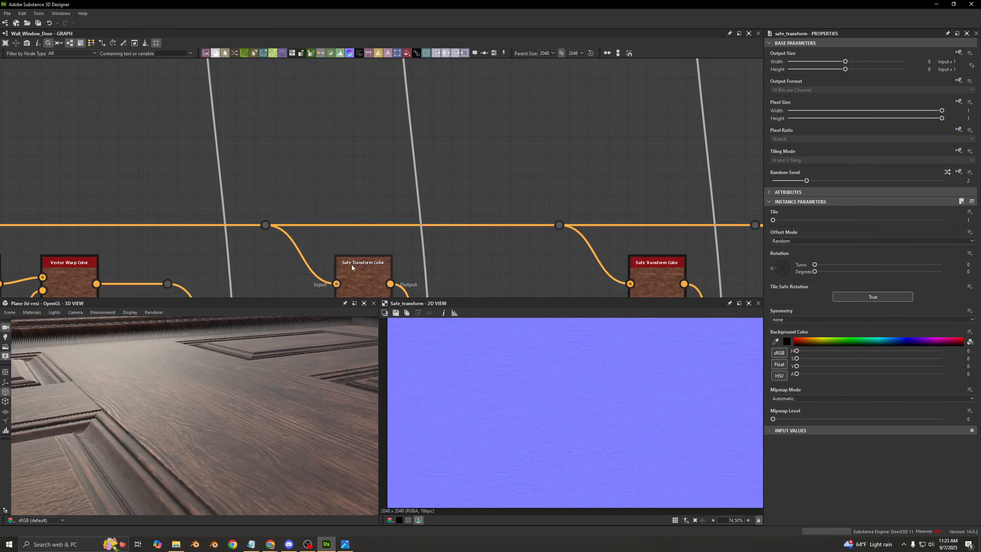
scroll(353, 268, "down", 3)
middle_click_drag(379, 123, 377, 238)
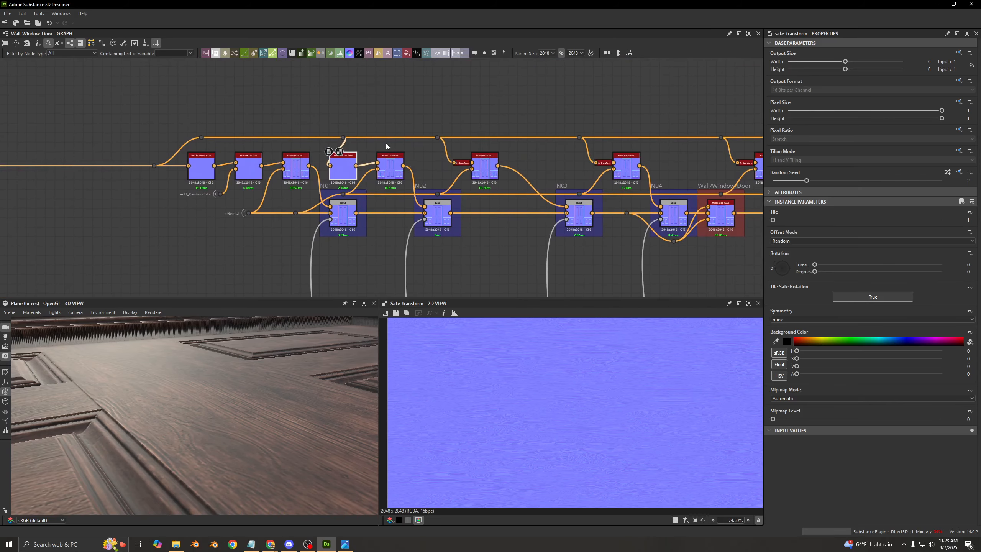
scroll(386, 143, "up", 5)
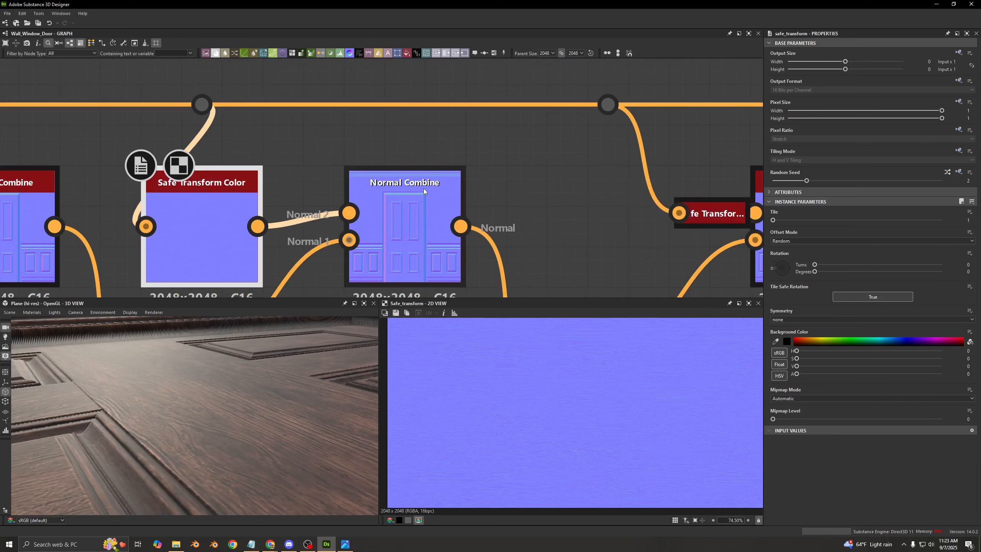
middle_click_drag(247, 205, 398, 165)
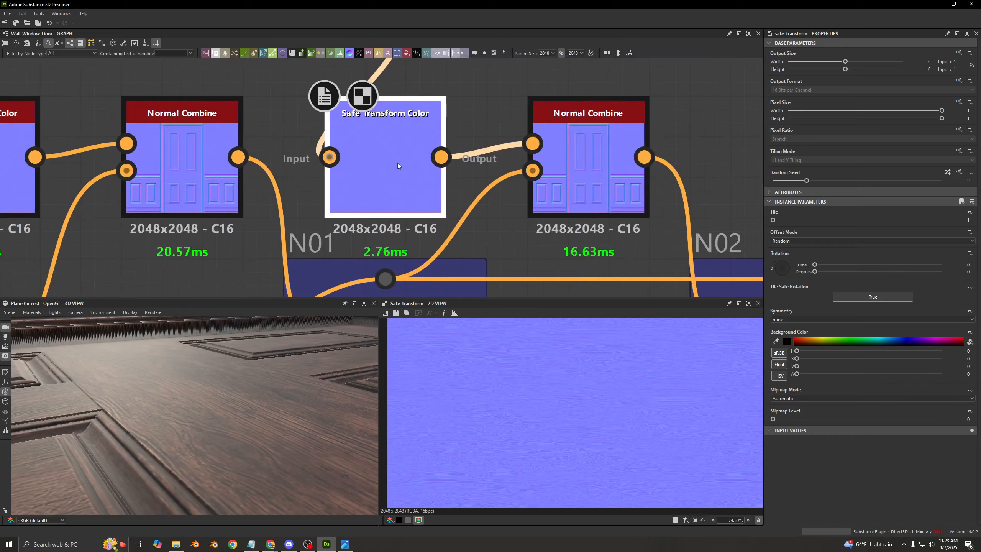
- Examine how the Safe Transform Color nodes branch off the wood grain line in the base color and normal rows
scroll(556, 138, "down", 6)
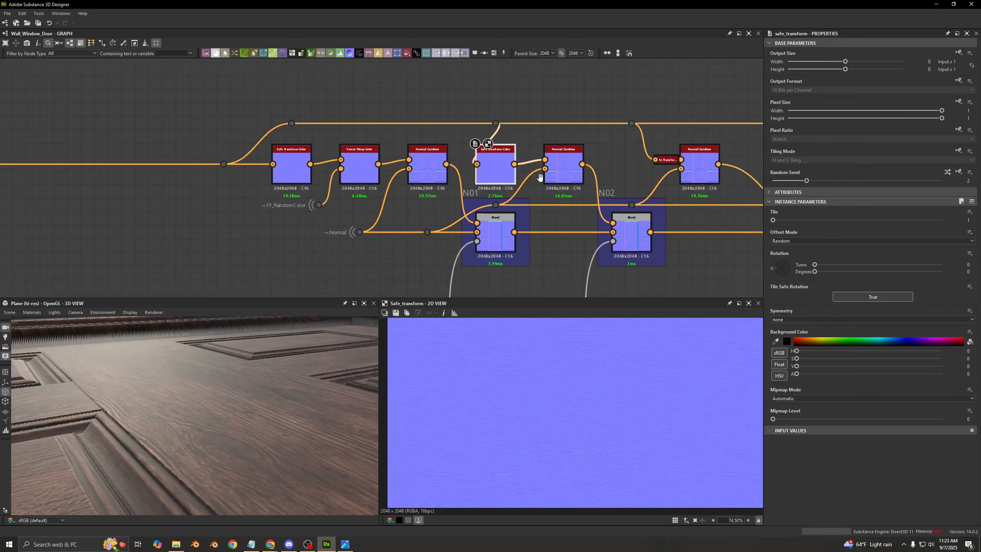
scroll(489, 123, "down", 2)
middle_click_drag(542, 178, 499, 163)
scroll(490, 126, "down", 2)
scroll(490, 127, "up", 4)
scroll(499, 163, "down", 8)
scroll(492, 249, "up", 11)
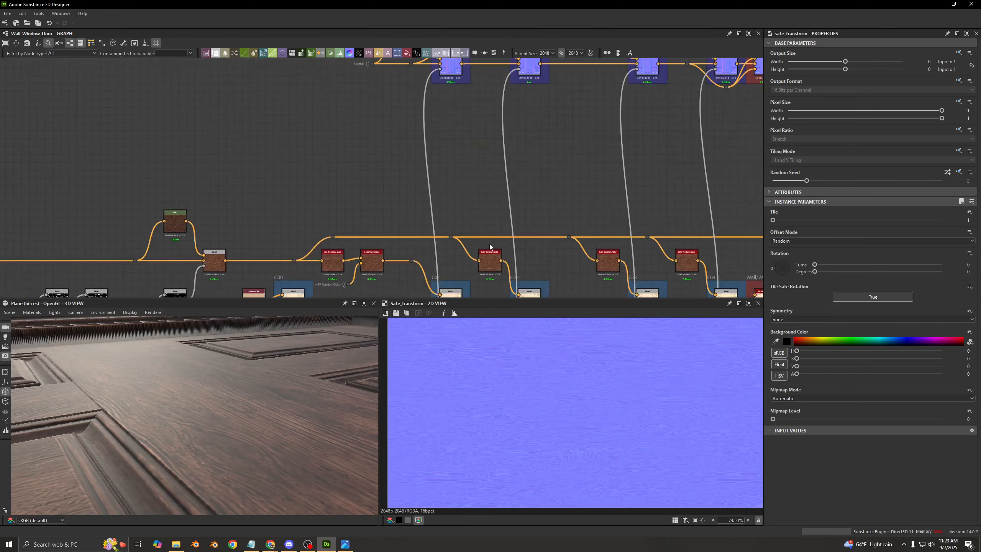
scroll(494, 270, "down", 5)
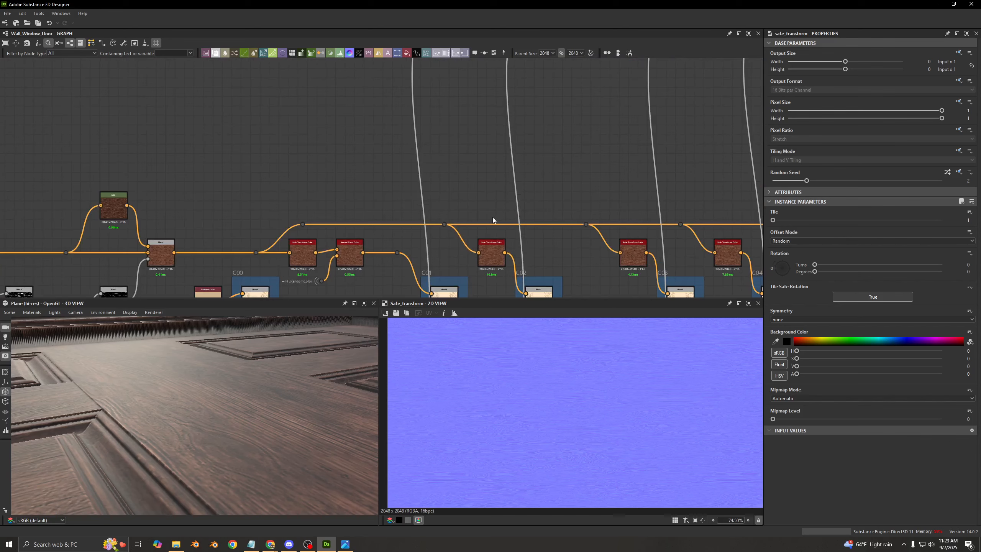
scroll(495, 123, "down", 5)
- Dock the Safe Transform Color node back onto the Normal Combine that feeds N02
scroll(426, 104, "up", 2)
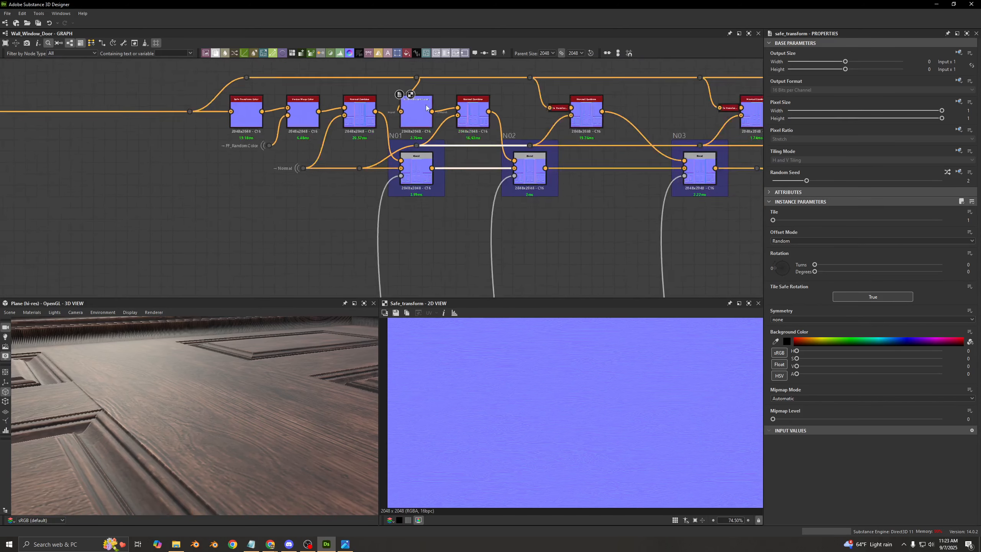
scroll(376, 95, "up", 7)
left_click(427, 99)
key("d")
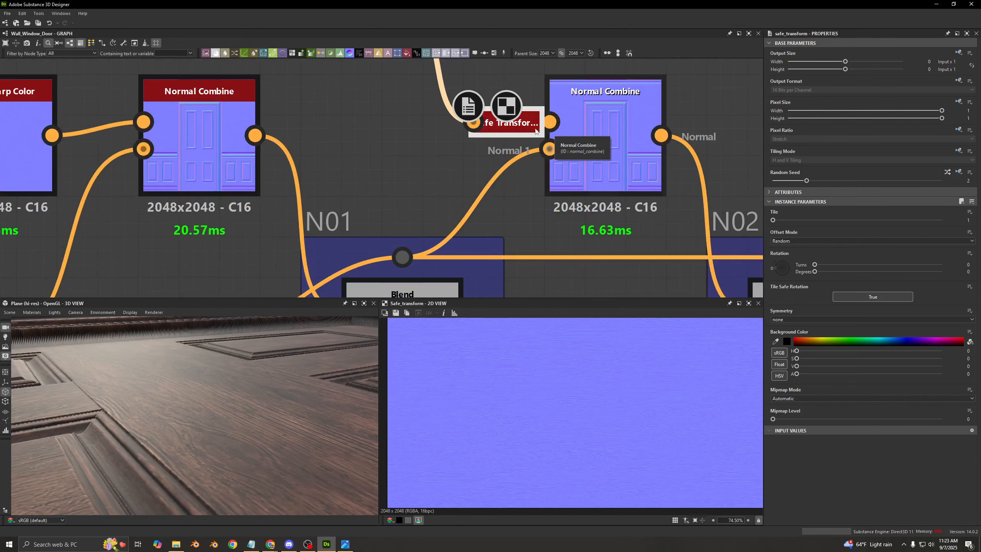
scroll(469, 147, "down", 4)
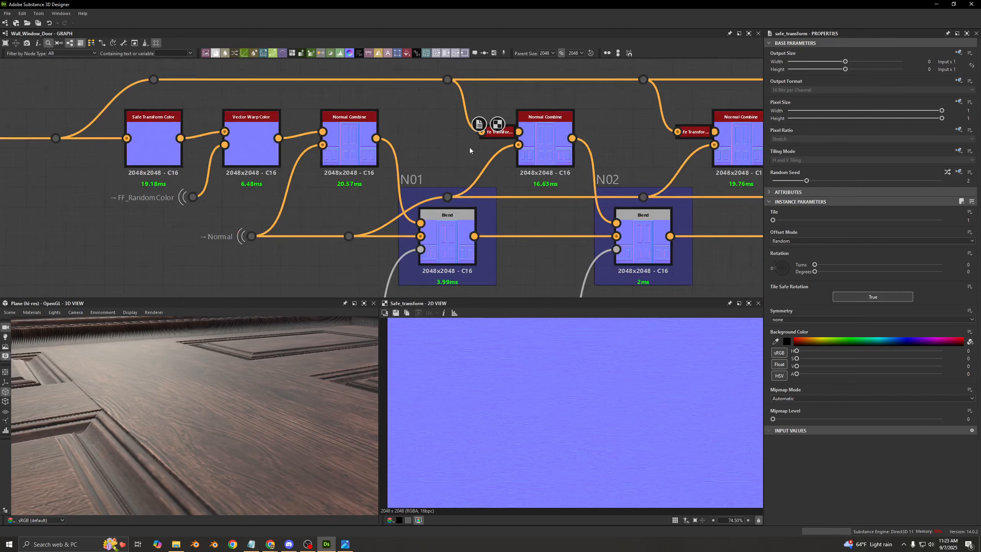
scroll(475, 138, "up", 5)
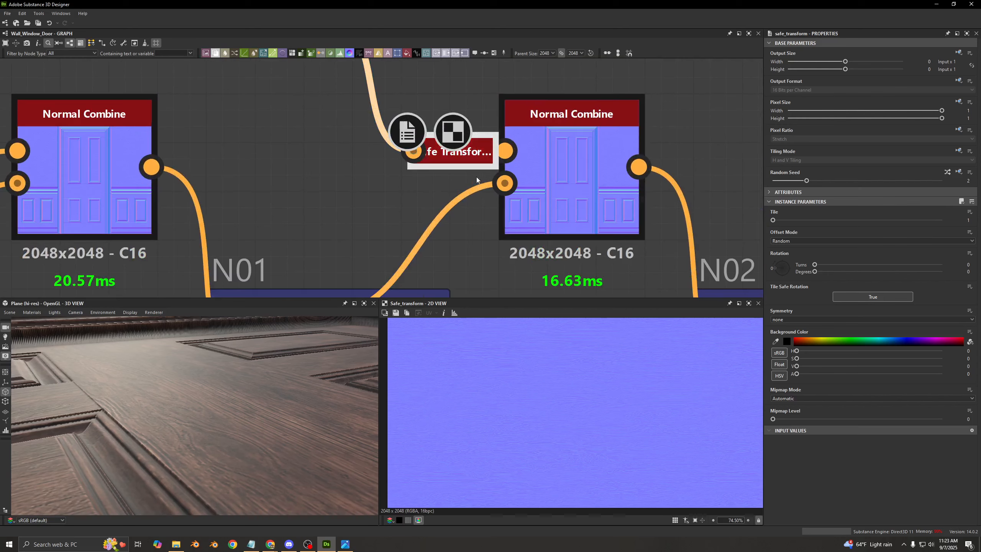
- Copy the Safe Transform Color nodes of the base color row and paste them above the Normal Combine nodes of the normal row
scroll(454, 166, "down", 8)
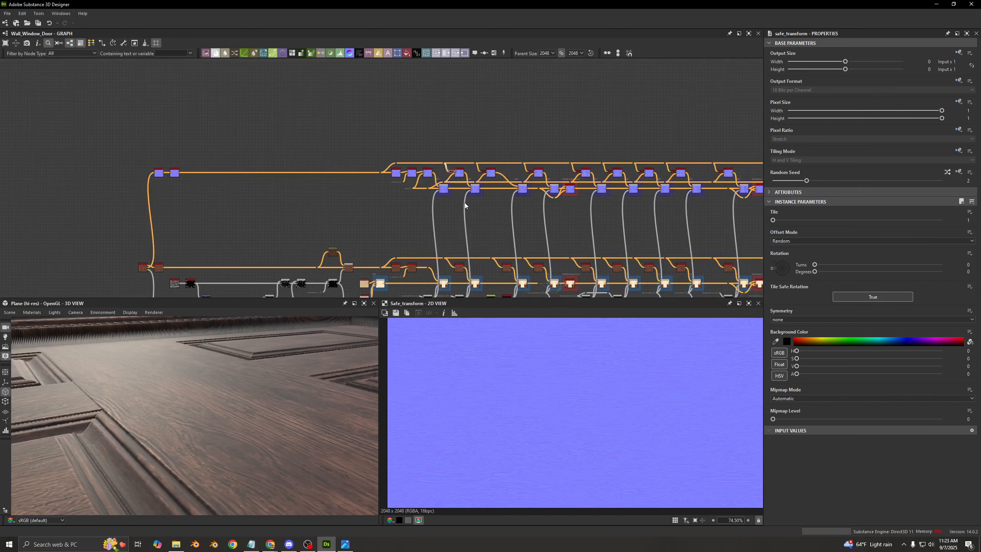
scroll(462, 219, "up", 4)
left_click_drag(408, 190, 540, 189)
middle_click_drag(715, 196, 365, 189)
left_click_drag(540, 188, 449, 188)
middle_click_drag(610, 191, 326, 188)
left_click_drag(449, 188, 485, 175)
middle_click_drag(695, 192, 476, 175)
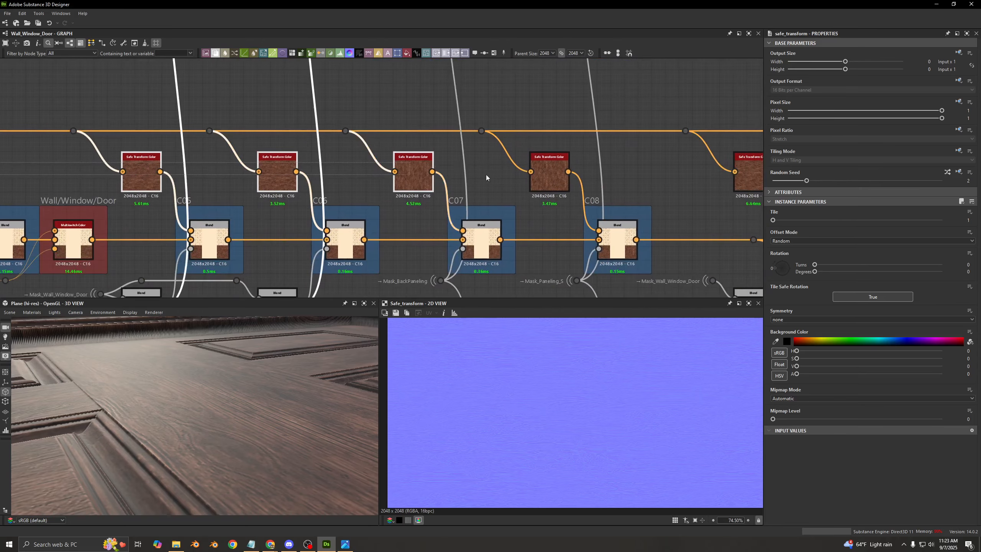
left_click_drag(485, 176, 581, 176)
scroll(456, 155, "down", 6)
middle_click_drag(405, 133, 448, 212)
key("ctrl+v")
scroll(407, 217, "up", 3)
left_click_drag(407, 216, 387, 80)
- Delete the docked Safe Transform Color node from the Normal Combine that feeds N03
left_click(408, 103)
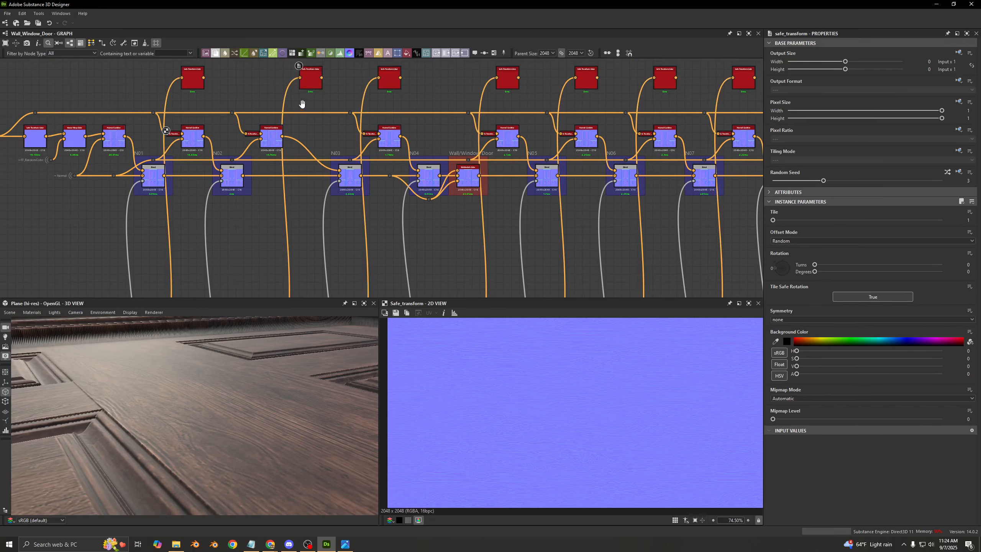
middle_click_drag(302, 104, 401, 115)
scroll(396, 106, "up", 2)
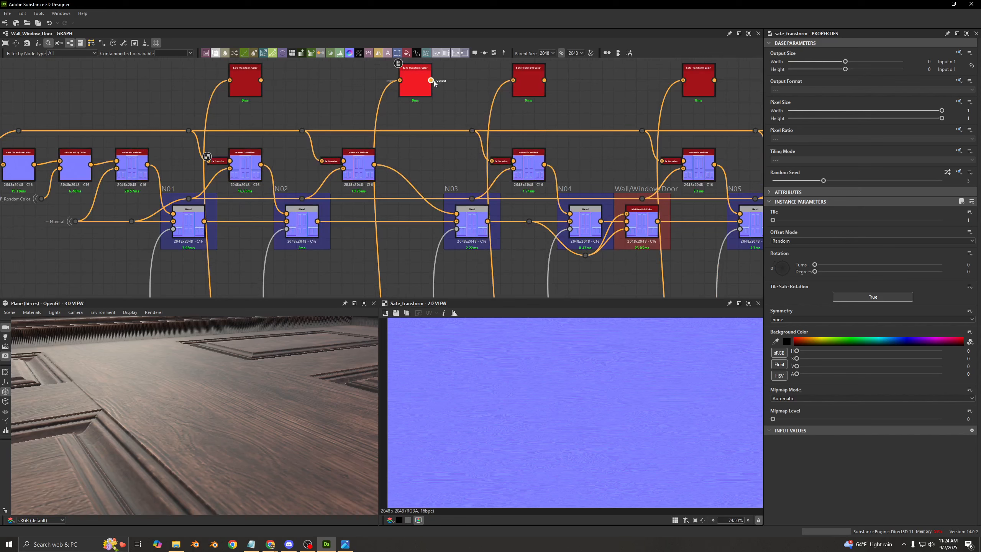
left_click(329, 162)
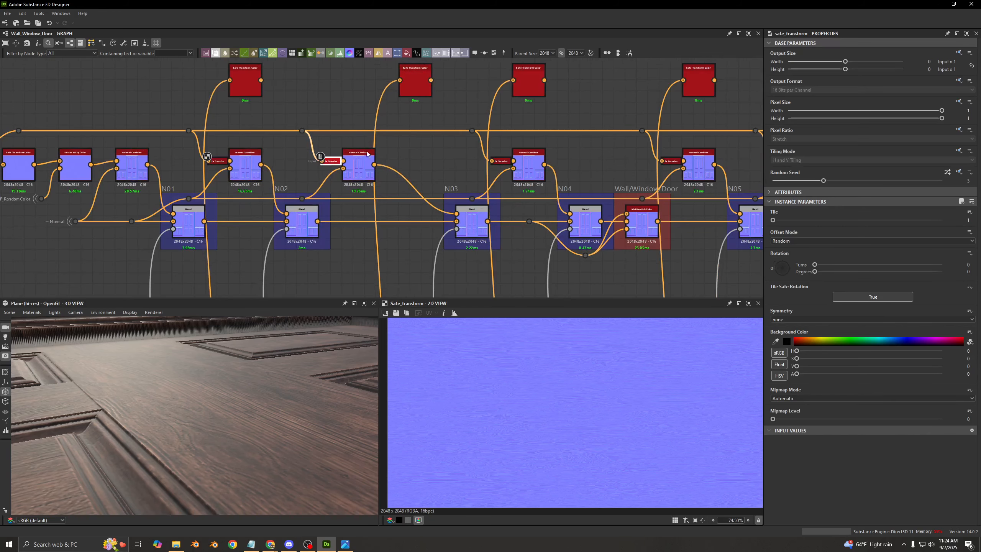
key("Delete")
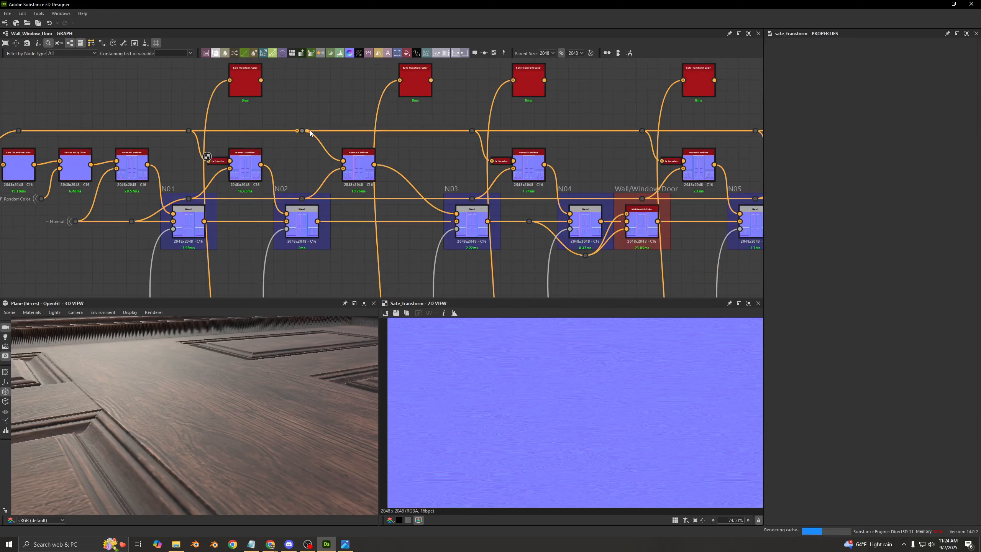
- Connect the pasted Safe Transform Color between the wood grain dot and the Normal Combine feeding N03, and dock it
left_click_drag(378, 71, 401, 80)
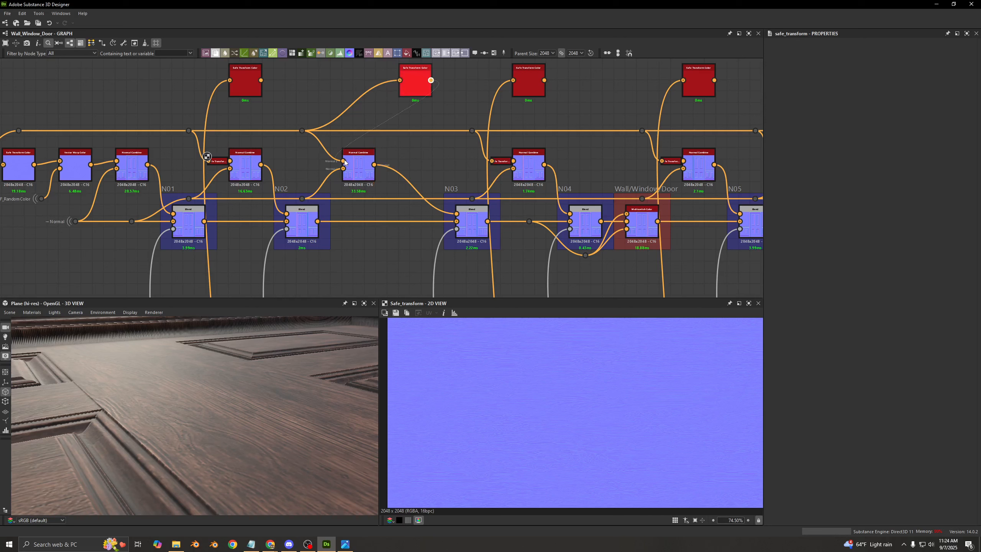
left_click_drag(344, 160, 344, 160)
left_click(404, 81)
key("d")
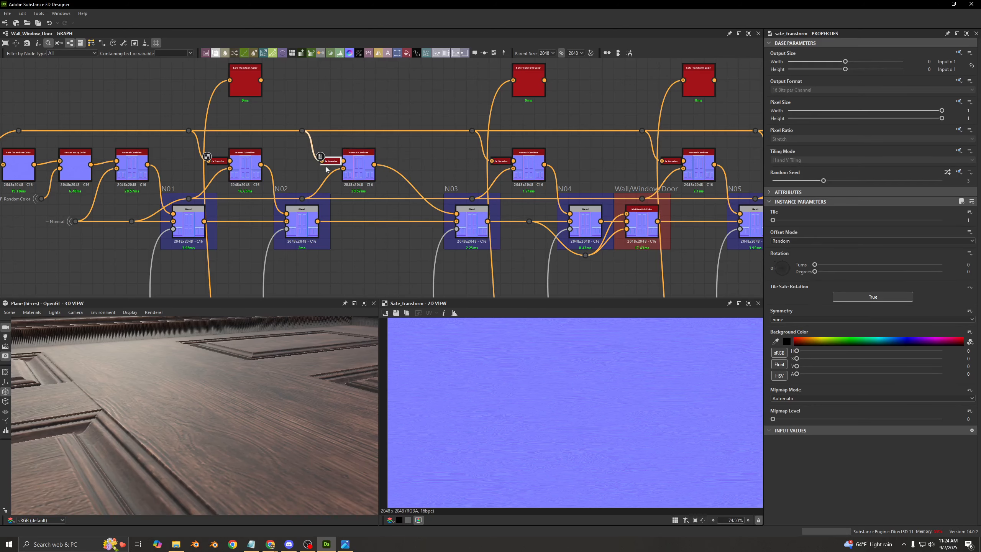
- Delete the unused Safe Transform Color copies above the normal row, and show the properties of the docked one feeding the N03 branch
scroll(325, 168, "up", 3)
scroll(324, 168, "down", 5)
middle_click_drag(401, 125, 283, 140)
left_click_drag(123, 104, 718, 137)
key("Delete")
middle_click_drag(291, 112, 479, 93)
scroll(399, 116, "up", 3)
left_click(392, 190)
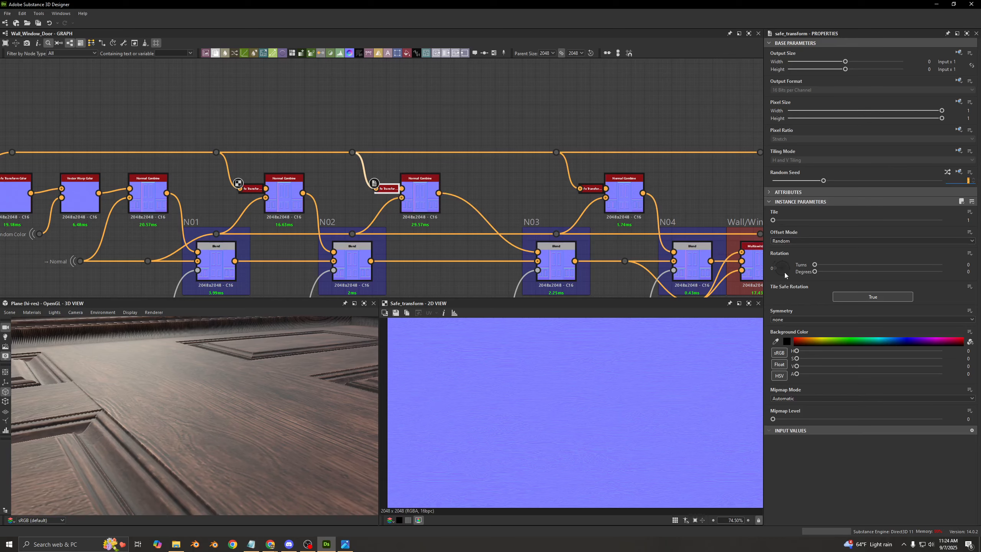
- Copy the Safe Transform Color that feeds C07 in the base color row and paste it above the Normal Combine that feeds N07
scroll(433, 114, "down", 5)
scroll(435, 153, "up", 5)
middle_click_drag(511, 170, 313, 169)
left_click(518, 229)
scroll(520, 226, "up", 2)
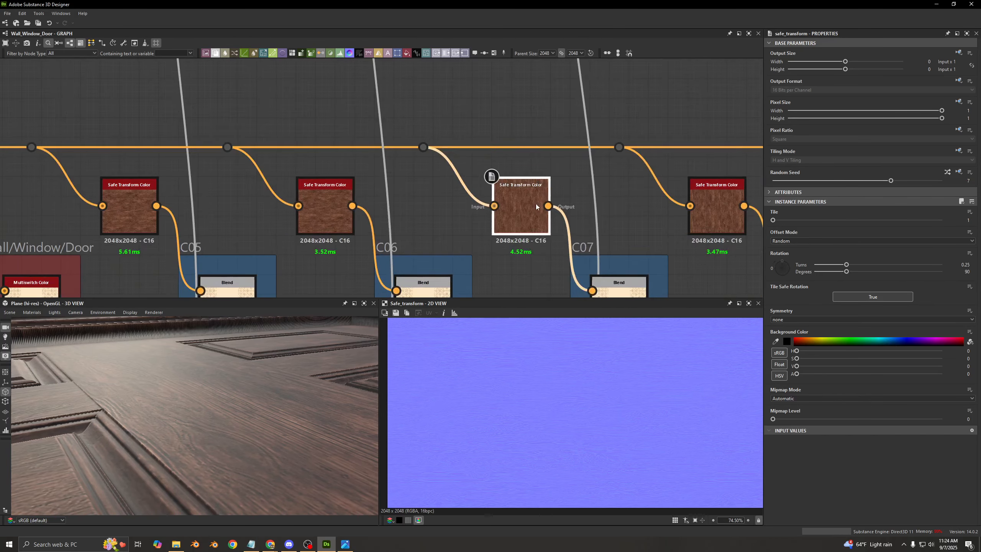
scroll(510, 192, "down", 7)
middle_click_drag(520, 106, 511, 213)
middle_click_drag(505, 130, 501, 212)
scroll(501, 147, "up", 2)
key("ctrl+v")
scroll(490, 163, "up", 3)
left_click_drag(478, 153, 489, 155)
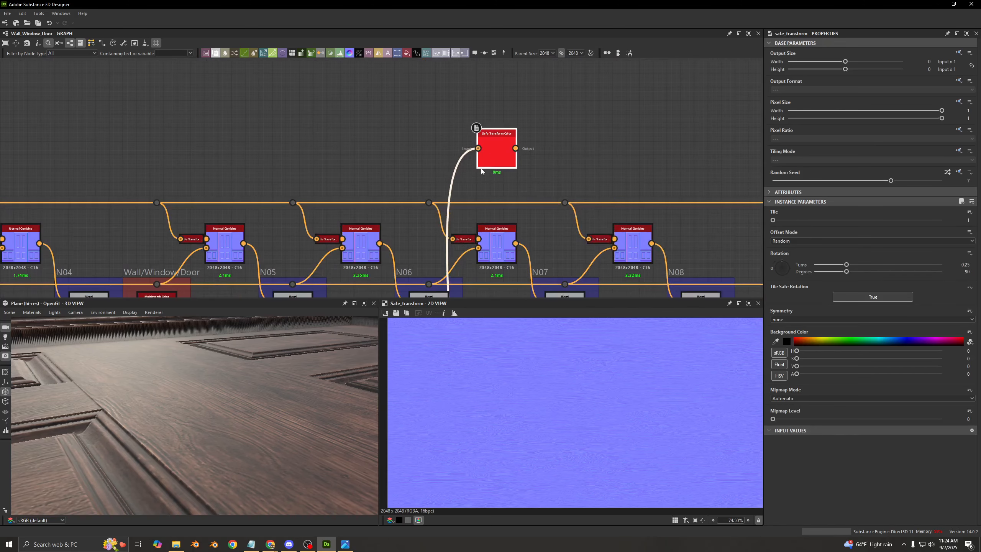
- Feed the pasted Safe Transform Color from the wood grain dot, and delete the docked one from the Normal Combine feeding N07
middle_click_drag(481, 169, 477, 133)
left_click(442, 125)
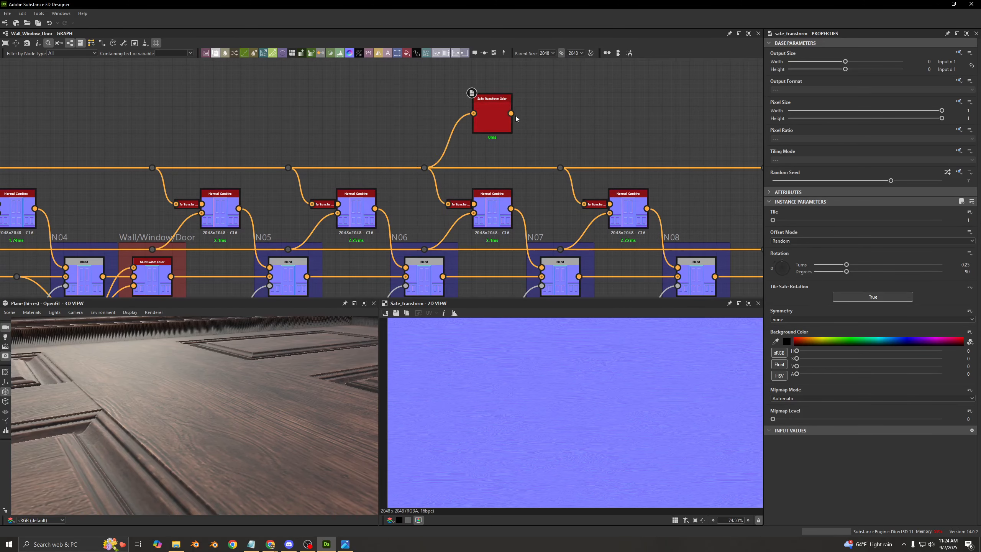
left_click(464, 206)
key("d")
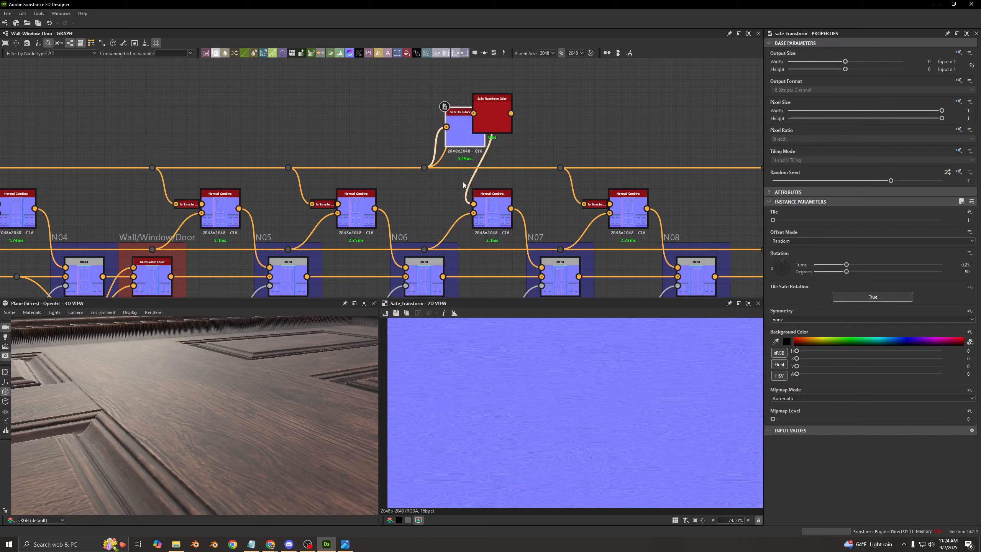
key("Delete")
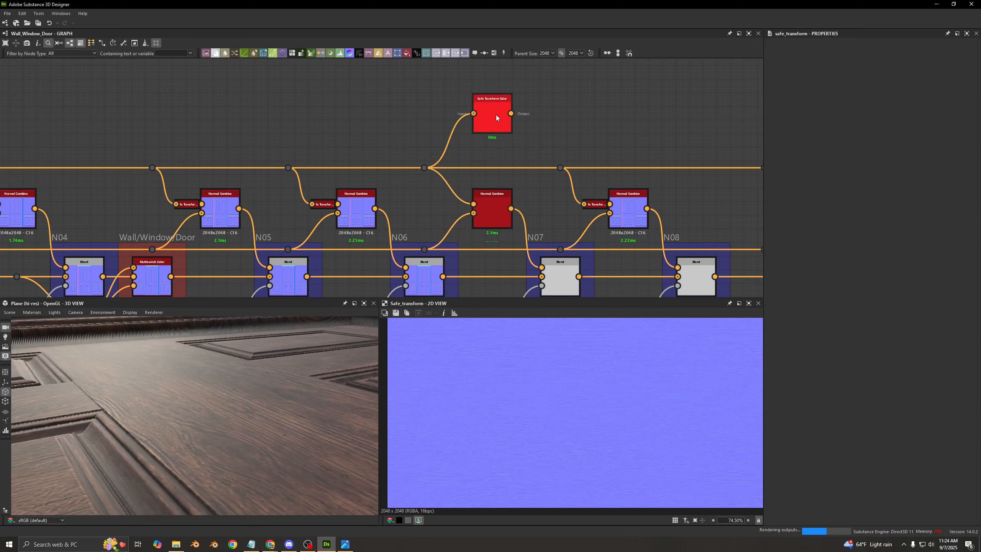
- Connect the pasted Safe Transform Color to the Normal Combine feeding N07 and dock it
double_click(495, 116)
left_click_drag(511, 114, 474, 204)
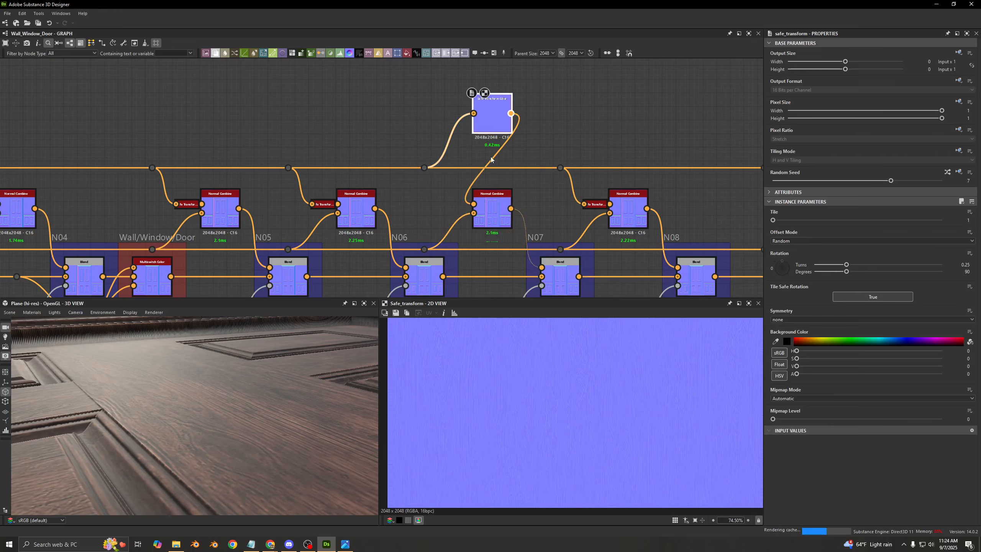
key("d")
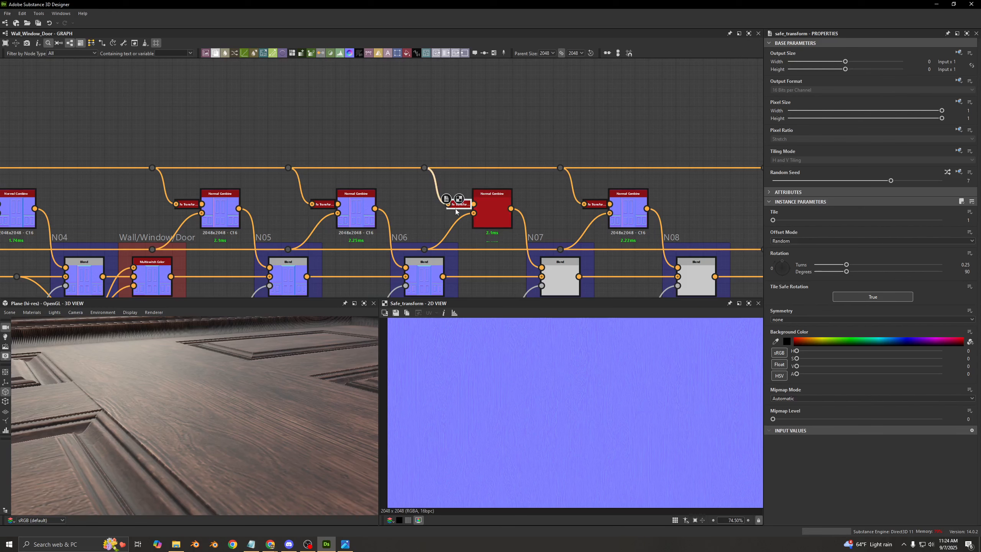
scroll(455, 212, "up", 3)
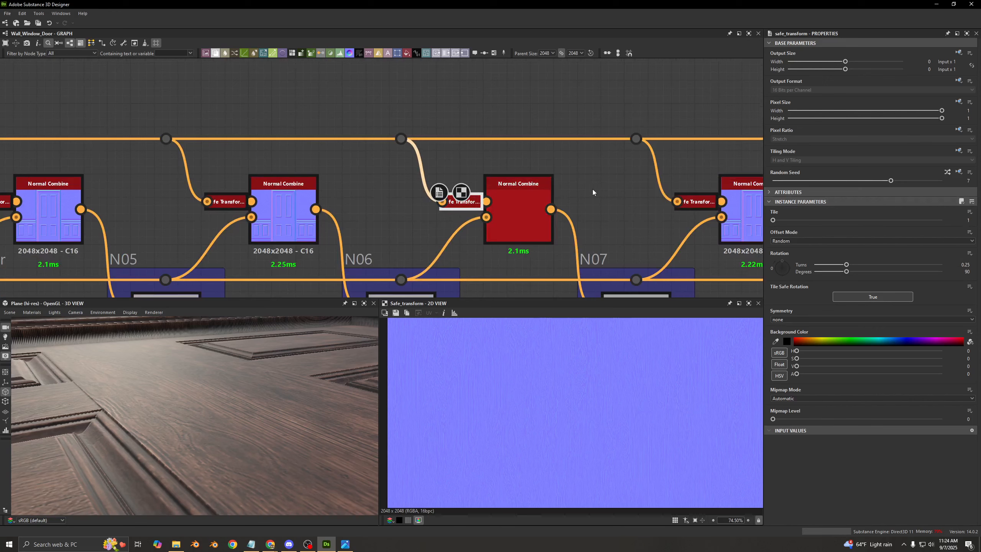
- Preview the N07 mask, the N07 Blend and the Normal Combine that feeds it in the 2D view
double_click(505, 220)
middle_click_drag(525, 222, 380, 78)
double_click(465, 203)
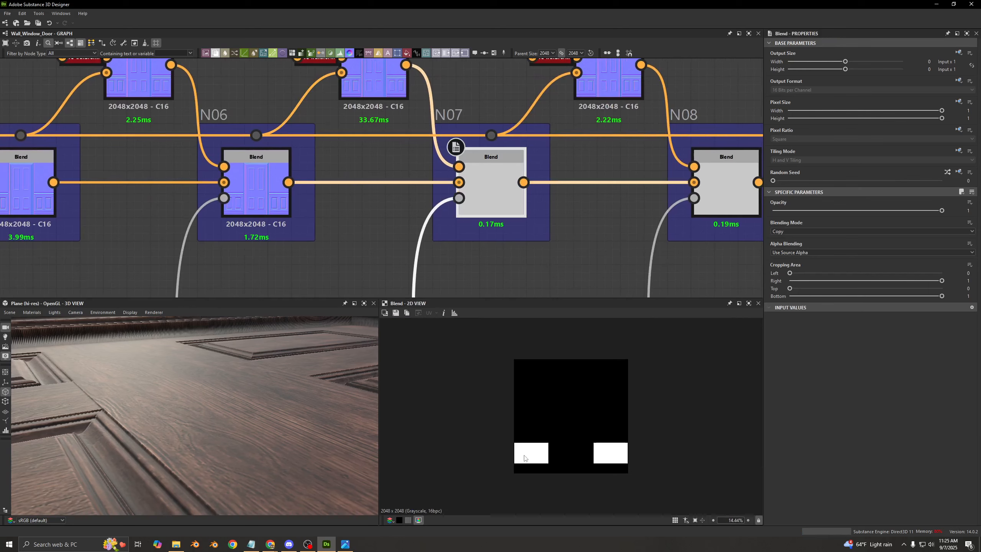
double_click(501, 190)
left_click(386, 93)
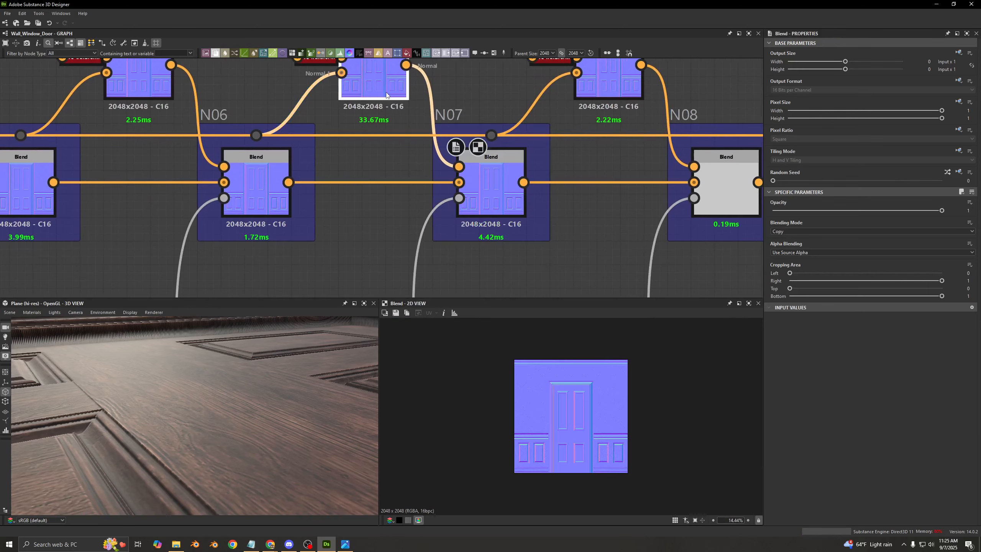
middle_click_drag(386, 94, 456, 185)
left_click(529, 204)
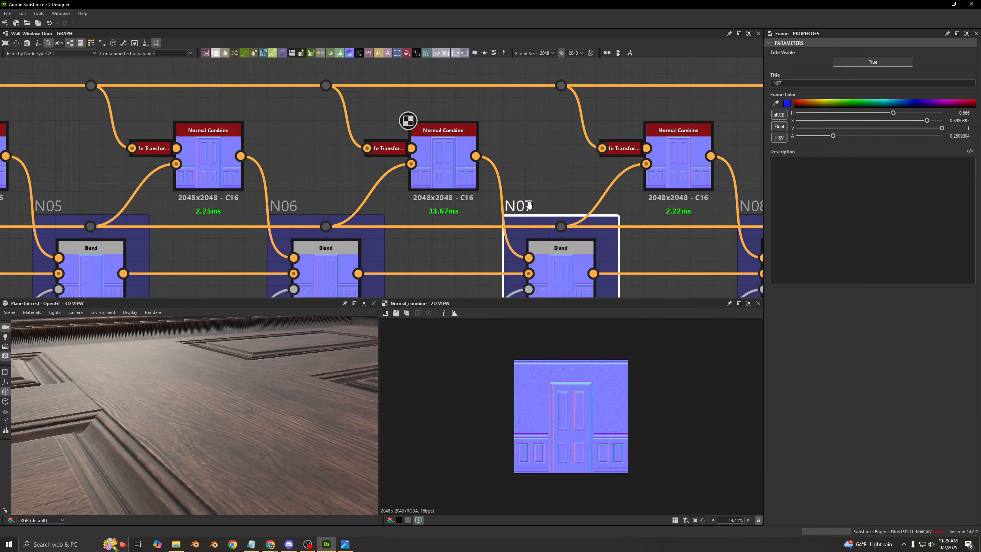
- Compare the random seed and rotation of the C07 Safe Transform Color with those of the docked one feeding N07
scroll(529, 204, "down", 5)
middle_click_drag(521, 263, 481, 109)
middle_click_drag(490, 254, 506, 226)
scroll(461, 148, "up", 5)
left_click(429, 181)
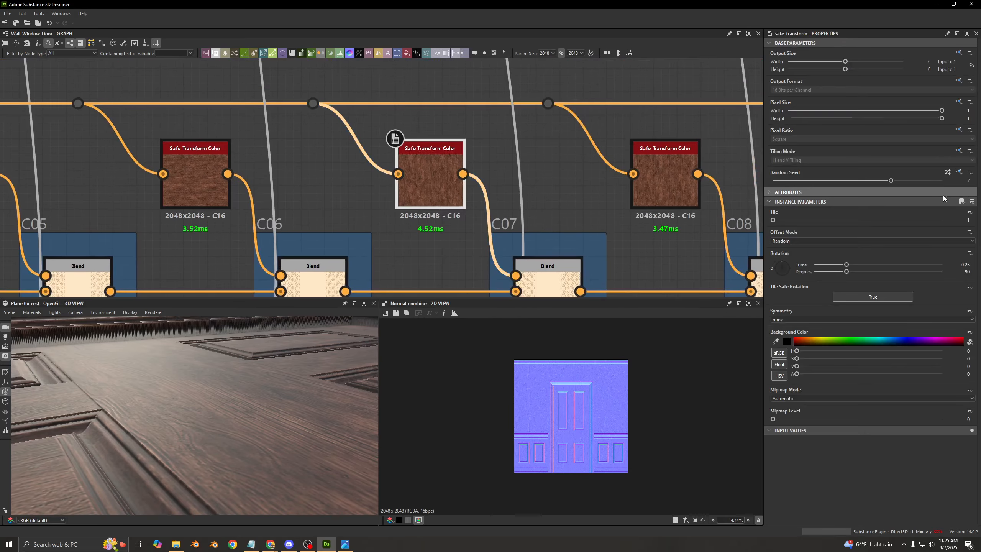
scroll(502, 148, "down", 5)
middle_click_drag(503, 148, 486, 233)
scroll(478, 123, "up", 3)
left_click(478, 109)
middle_click_drag(491, 153, 488, 228)
left_click(433, 168)
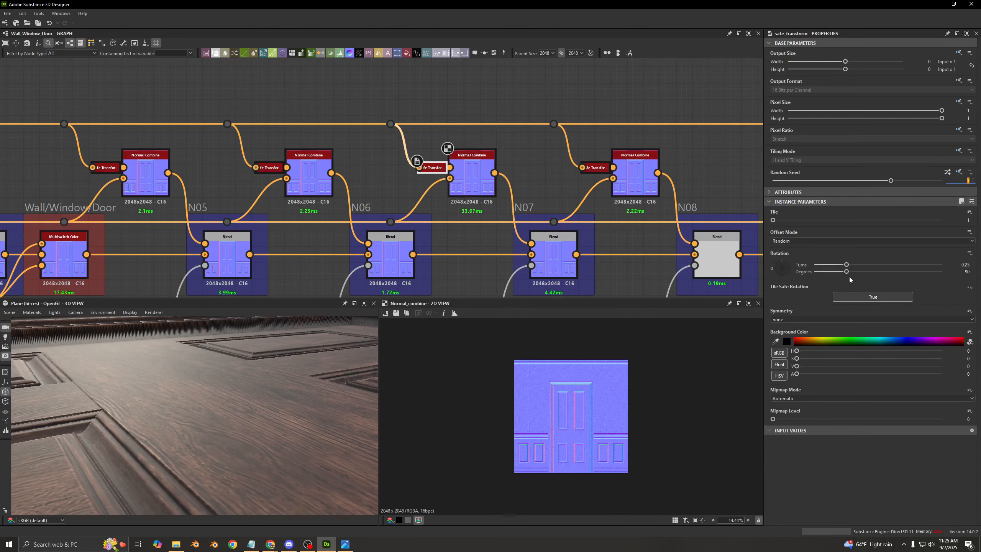
- Inspect the random seed of the docked Safe Transform Color on the Normal Combine that feeds N05
scroll(456, 206, "down", 6)
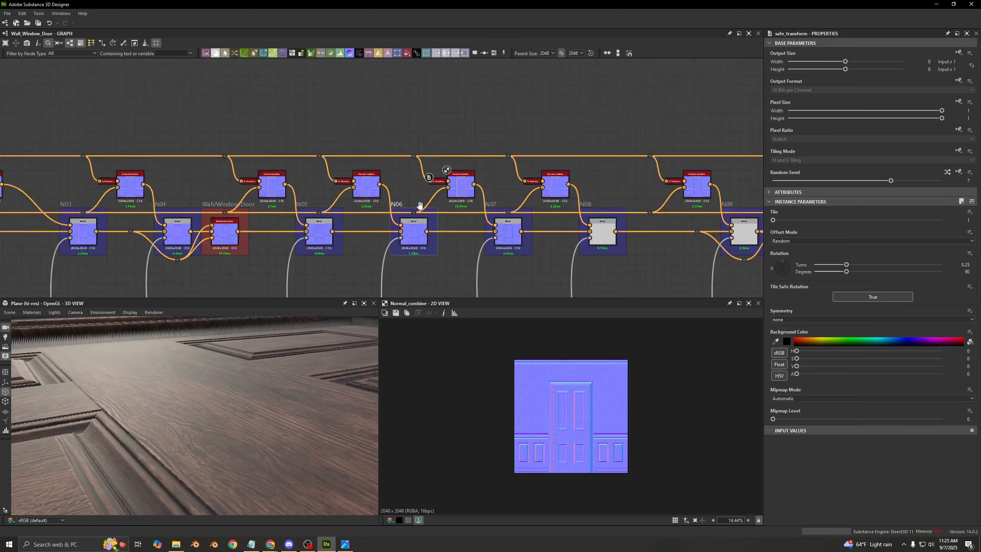
scroll(433, 206, "up", 3)
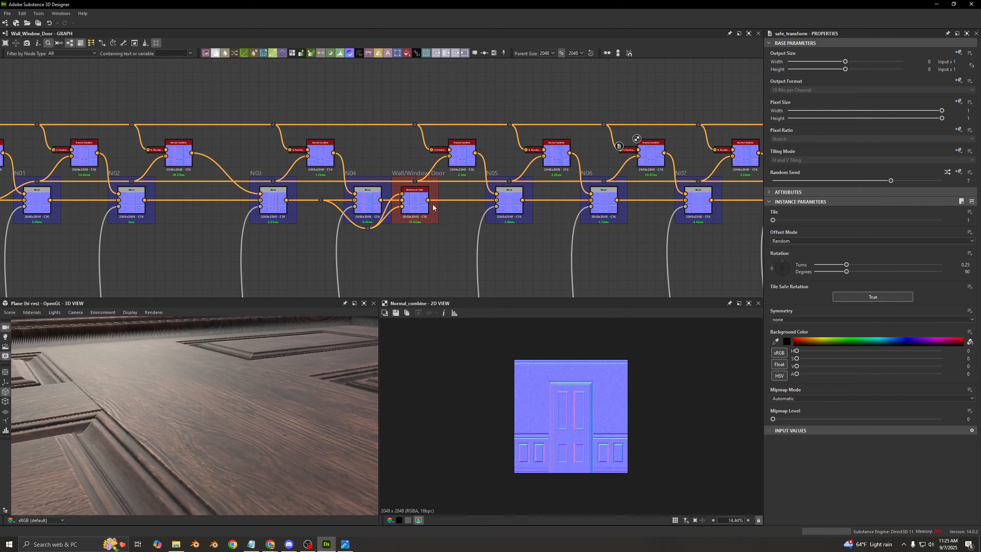
scroll(462, 155, "up", 5)
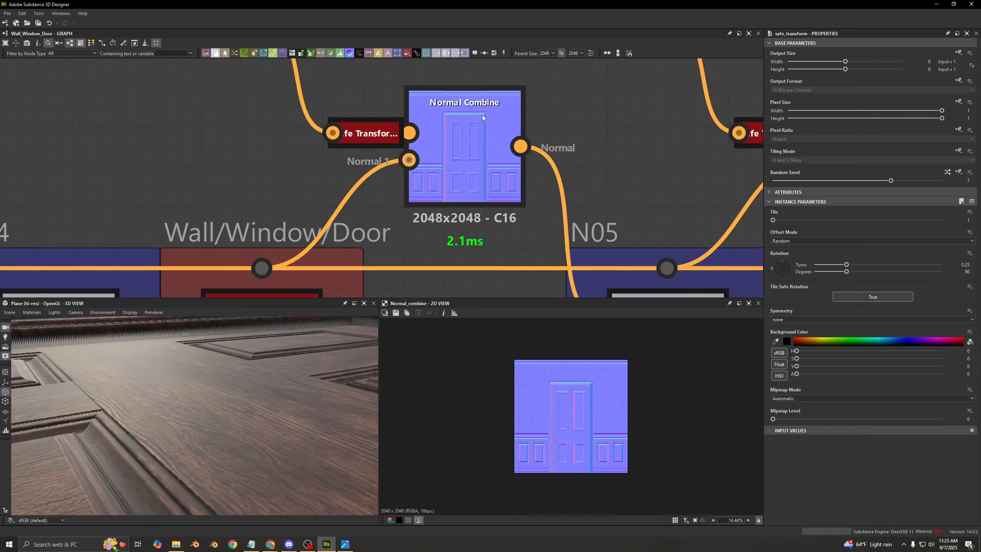
left_click(367, 133)
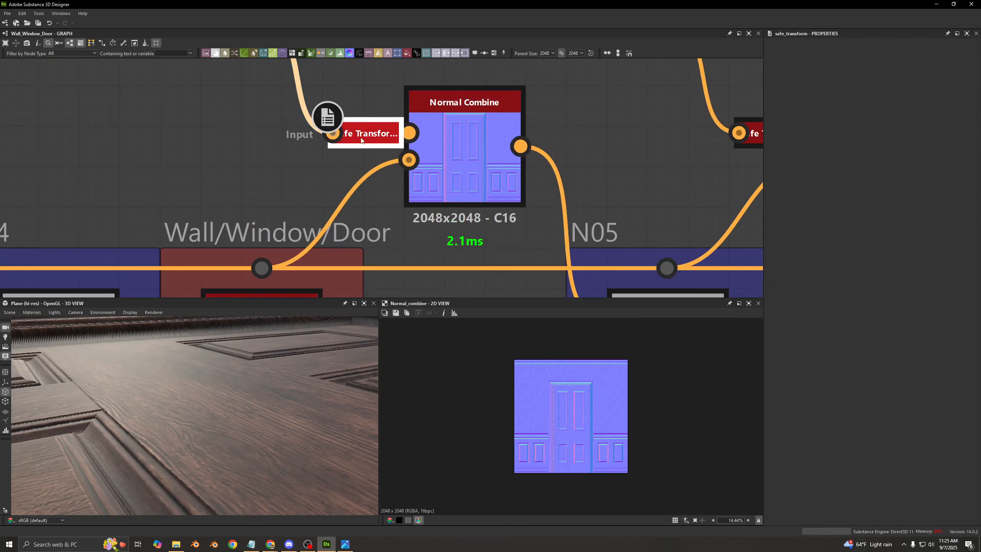
scroll(229, 191, "down", 5)
middle_click_drag(212, 188, 733, 162)
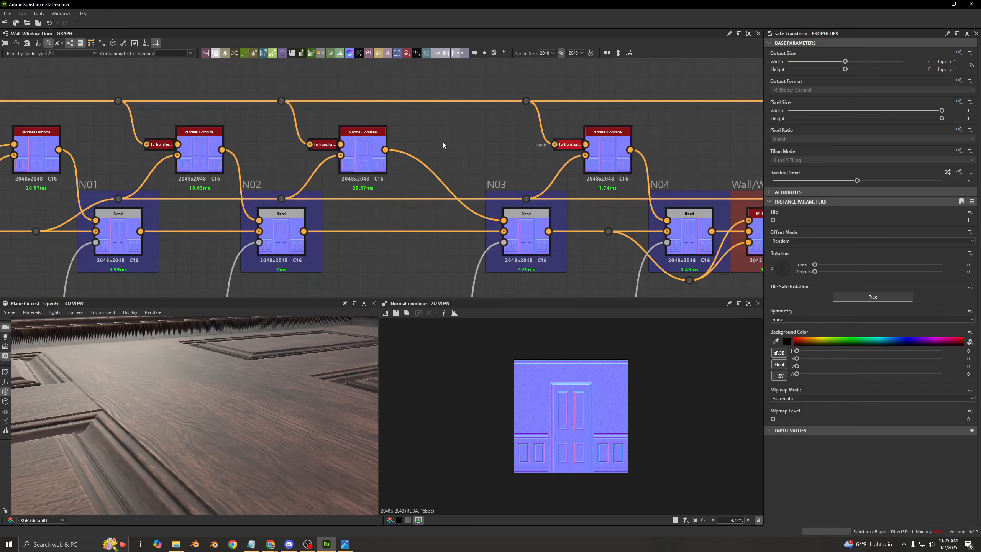
- Examine how the wood grain, Normal Combine and Blend nodes chain together along the normal row from N01 to N05
middle_click_drag(443, 142, 674, 98)
middle_click_drag(149, 187, 282, 189)
scroll(282, 189, "up", 2)
scroll(496, 141, "down", 5)
middle_click_drag(748, 107, 400, 117)
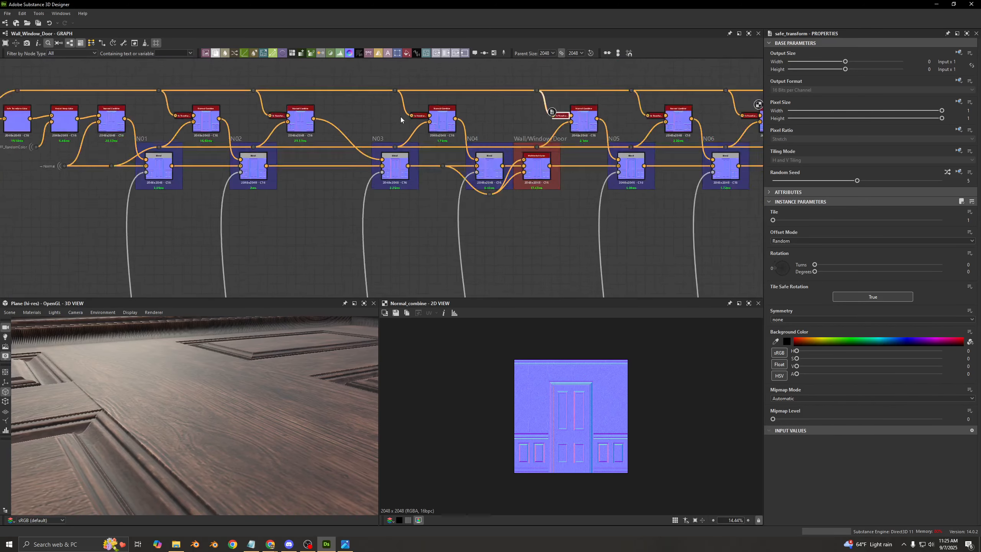
scroll(401, 117, "up", 3)
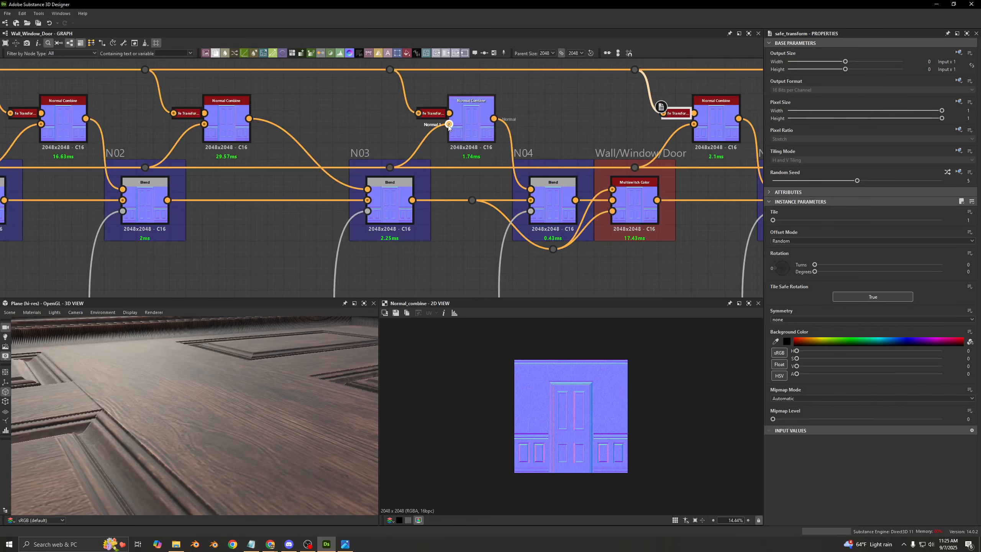
middle_click_drag(267, 137, 537, 210)
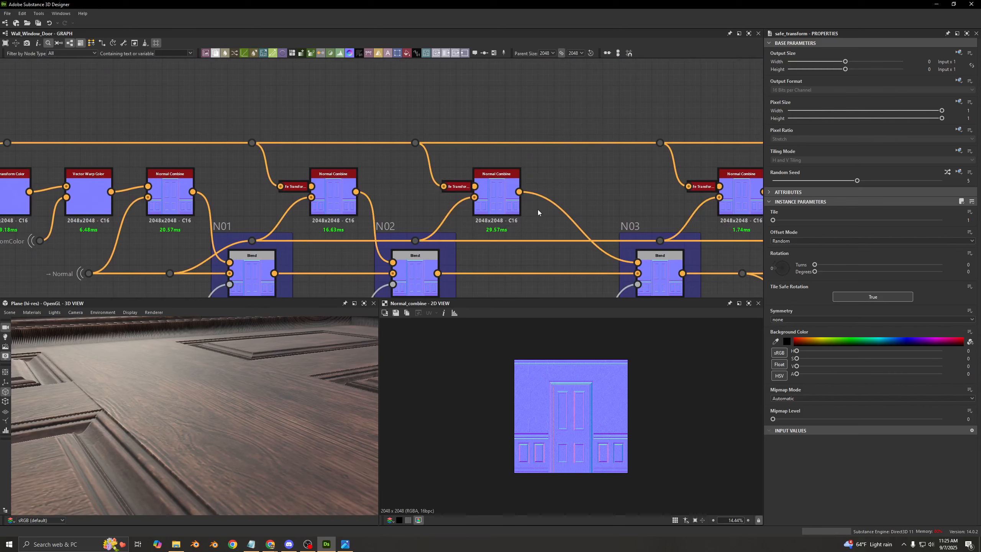
scroll(444, 207, "down", 4)
middle_click_drag(378, 277, 350, 205)
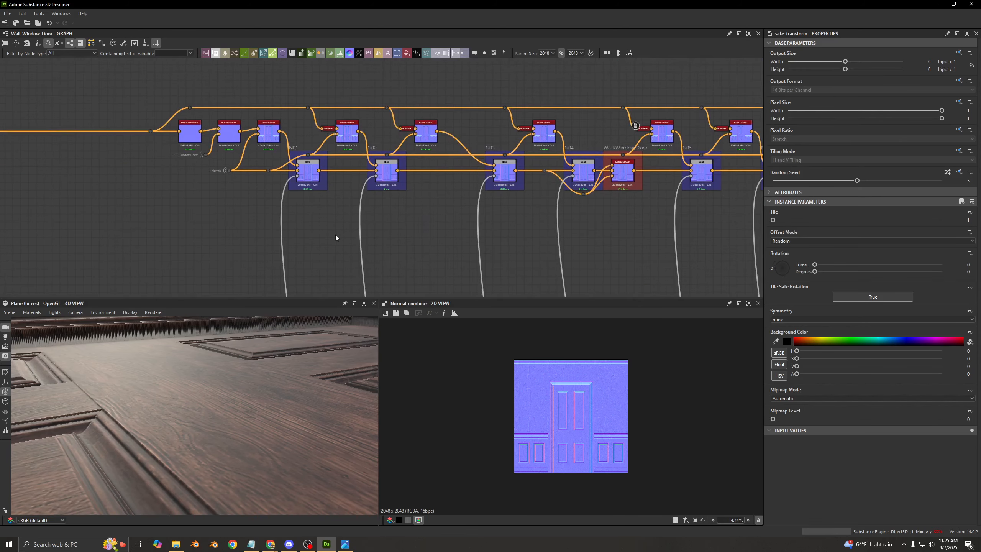
scroll(618, 206, "up", 3)
middle_click_drag(626, 210, 521, 242)
left_click_drag(490, 125, 549, 163)
middle_click_drag(212, 139, 506, 143)
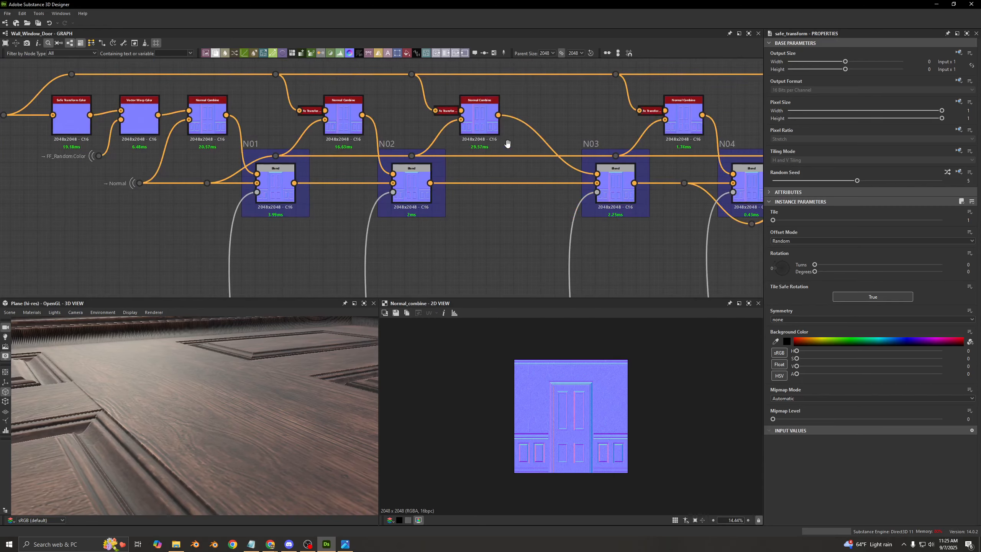
middle_click_drag(232, 149, 150, 200)
middle_click_drag(138, 149, 191, 137)
middle_click_drag(455, 149, 260, 132)
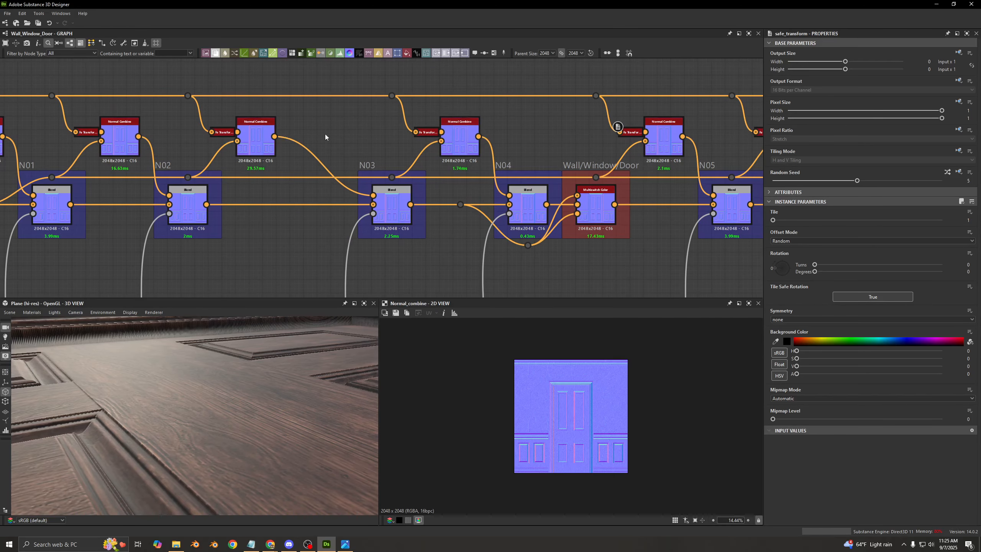
middle_click_drag(469, 153, 313, 152)
- Compare the Wall/Window/Door Multiswitch Color after N04 with the matching switch after C04 in the base color row
scroll(313, 152, "up", 2)
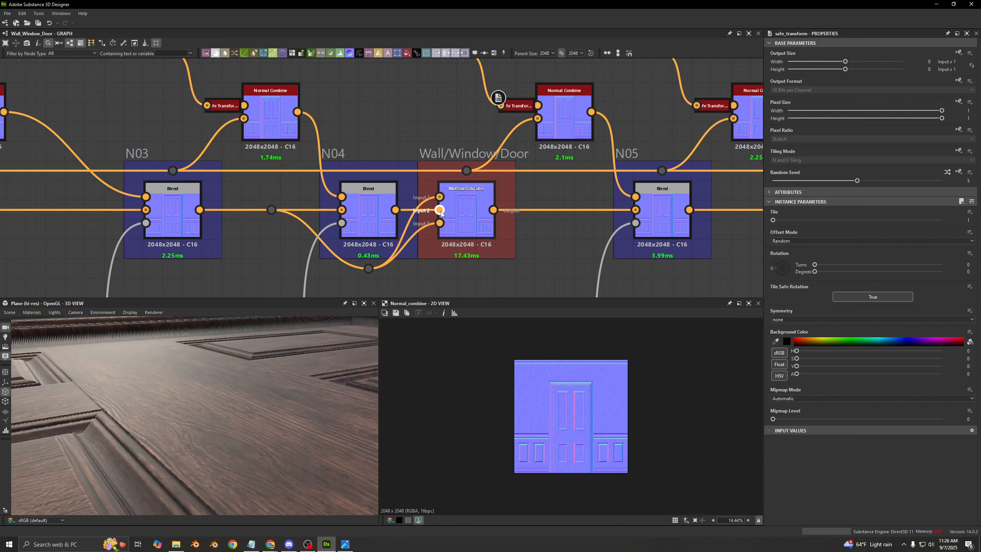
scroll(455, 222, "down", 3)
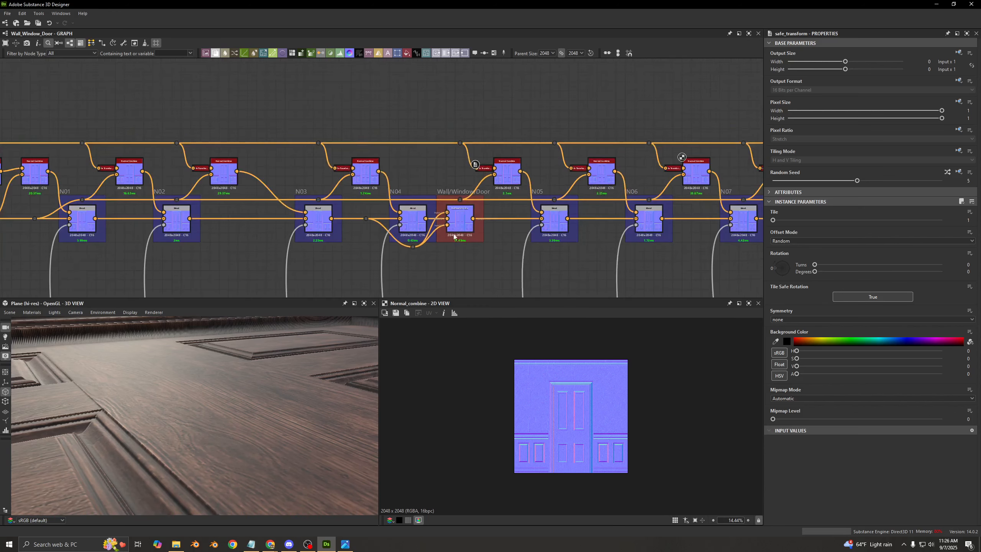
scroll(454, 236, "down", 2)
middle_click_drag(449, 219, 417, 92)
scroll(429, 203, "up", 3)
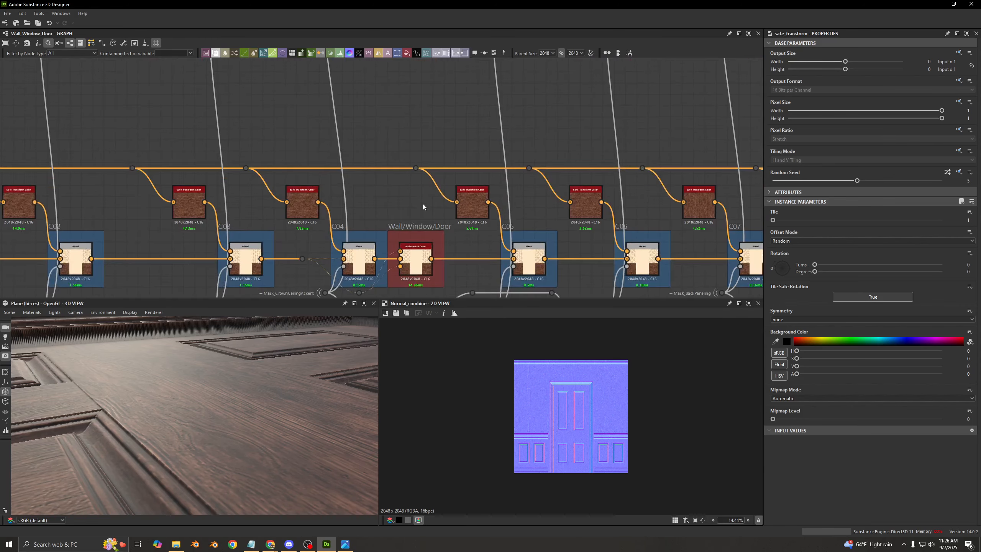
scroll(489, 241, "down", 4)
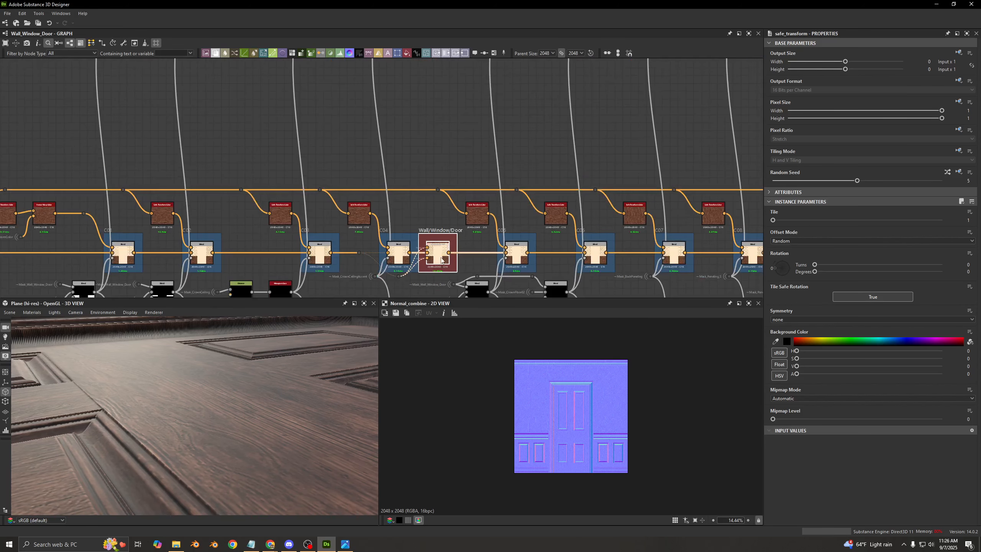
scroll(224, 238, "down", 2)
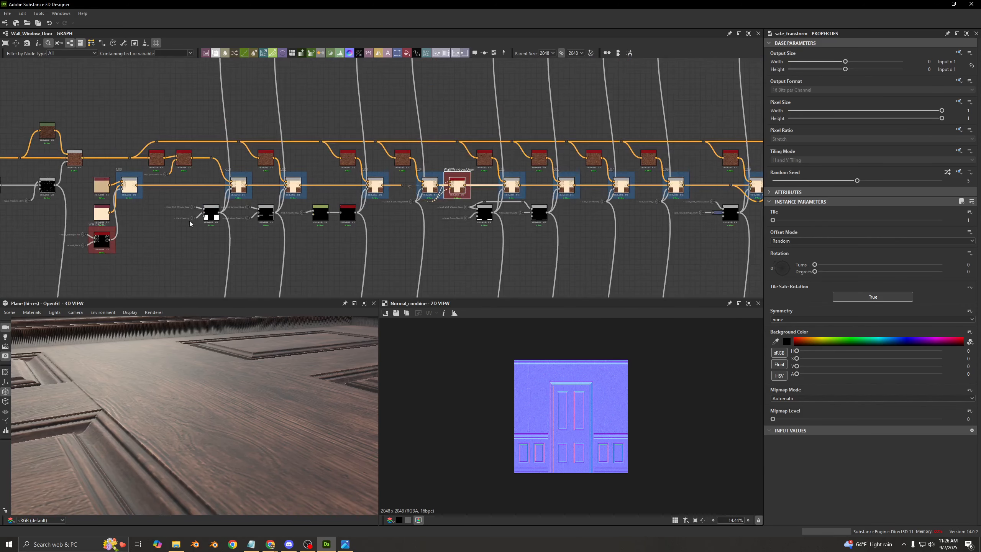
- Trace the mask Blend beneath the base color row to the Opacity inputs of the C05 and N05 Blends
scroll(504, 215, "up", 5)
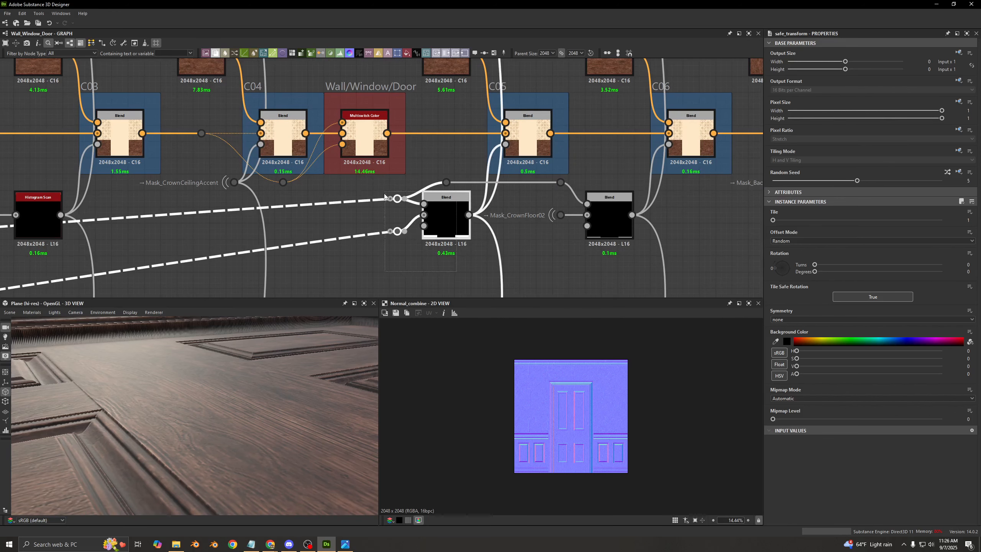
left_click_drag(468, 215, 498, 196)
left_click(498, 193)
scroll(489, 200, "down", 3)
middle_click_drag(479, 199, 472, 143)
scroll(470, 209, "up", 4)
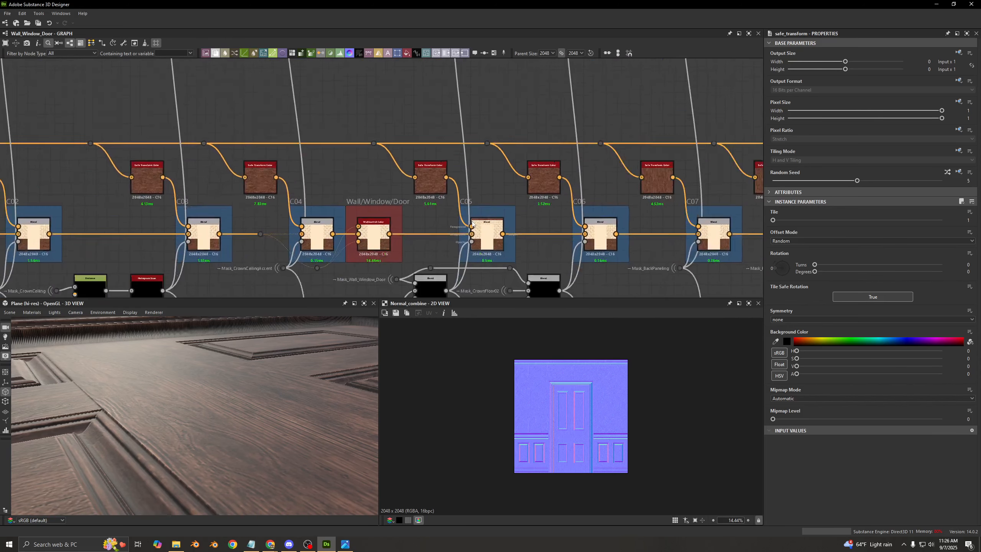
scroll(486, 94, "down", 3)
middle_click_drag(487, 94, 484, 190)
scroll(477, 138, "up", 5)
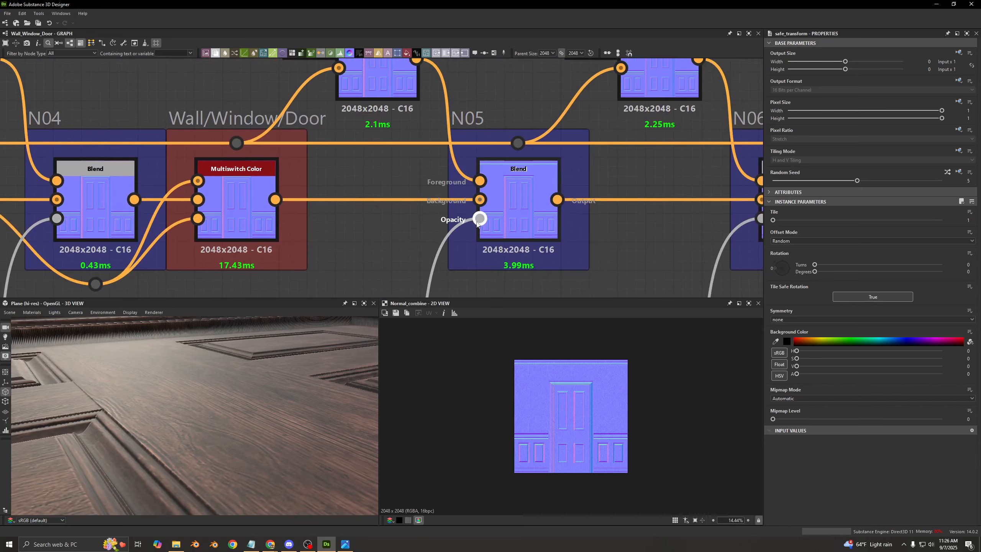
- Follow the normal row past N08 and N09, and examine the mask Blends and Wall/Window/Door switch that feed C10
scroll(593, 205, "down", 3)
scroll(592, 205, "down", 2)
middle_click_drag(689, 187, 301, 177)
middle_click_drag(415, 171, 311, 169)
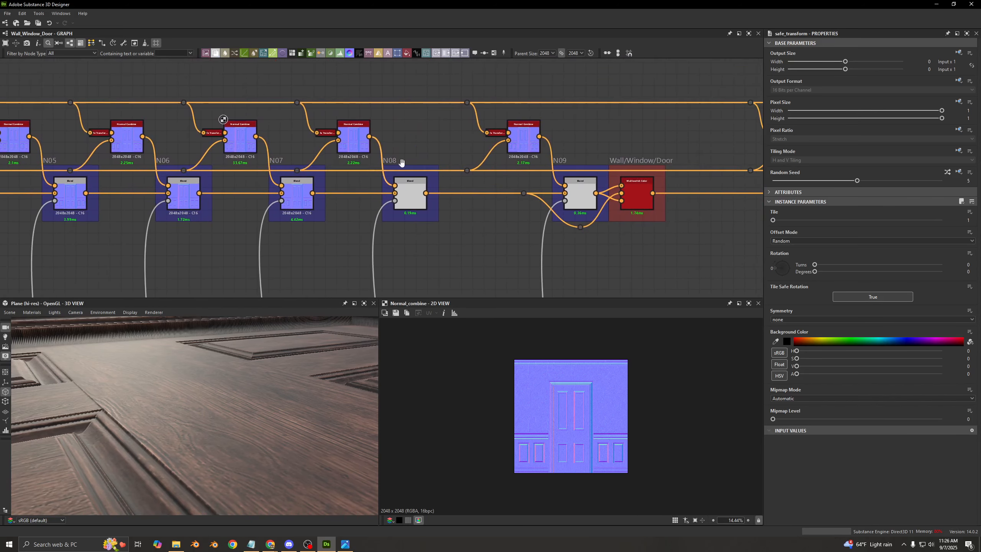
scroll(506, 139, "up", 3)
middle_click_drag(572, 166, 338, 133)
scroll(495, 178, "down", 2)
scroll(495, 181, "down", 1)
middle_click_drag(495, 247, 355, 96)
left_click_drag(333, 242, 517, 185)
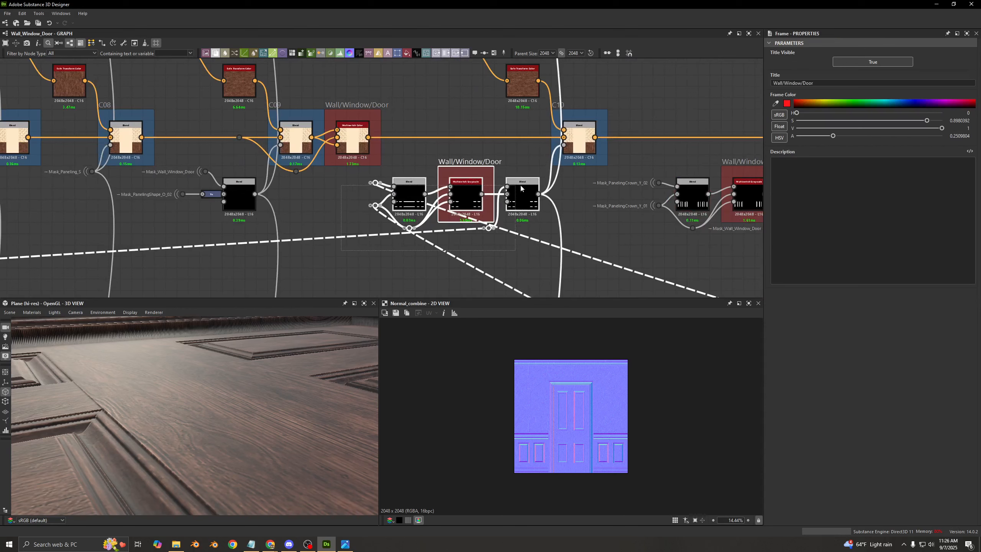
- Check the random seed and rotation of the Safe Transform Color feeding C10 in the base color row
left_click(537, 221)
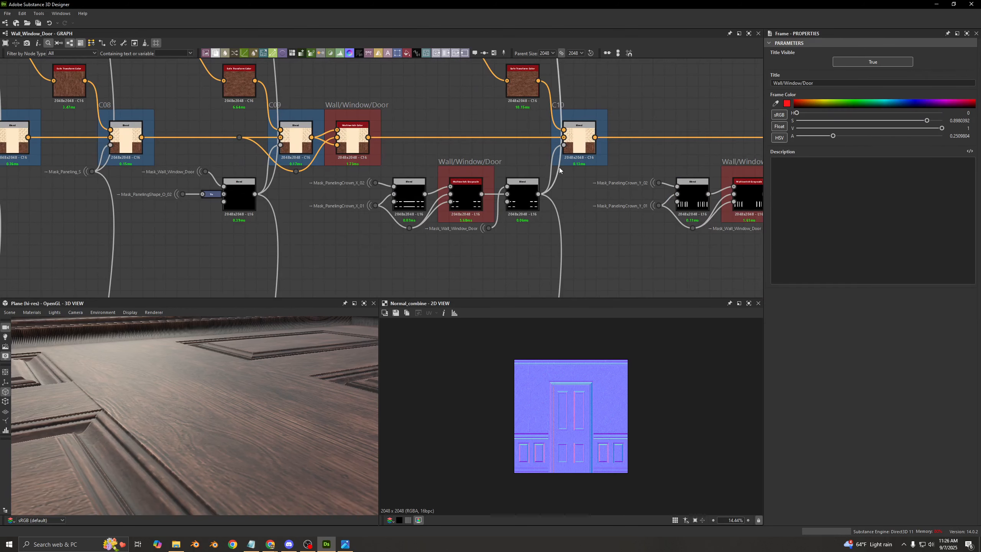
middle_click_drag(559, 170, 509, 345)
scroll(505, 131, "up", 2)
scroll(510, 142, "down", 3)
middle_click_drag(519, 146, 517, 1)
scroll(535, 256, "up", 2)
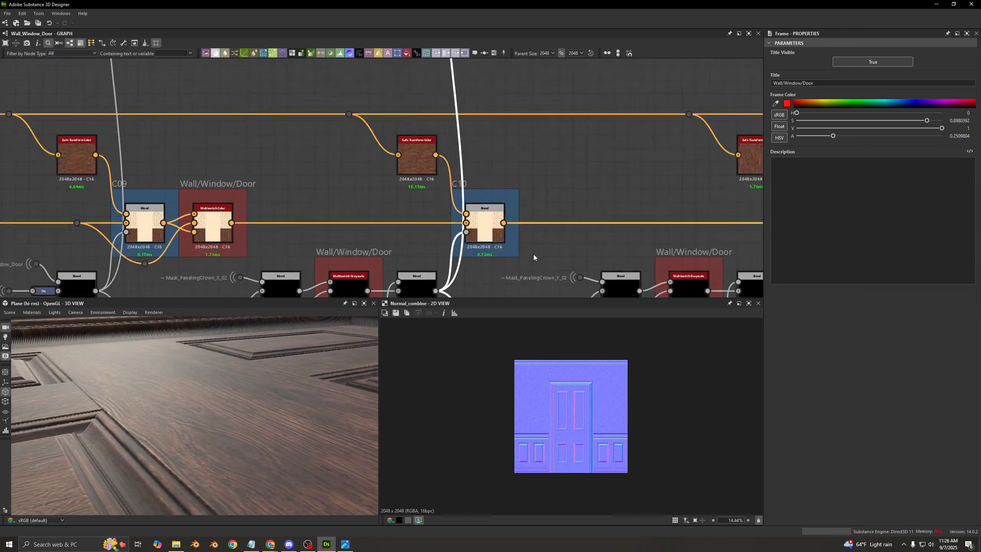
scroll(533, 255, "up", 1)
scroll(459, 161, "down", 3)
scroll(469, 151, "up", 2)
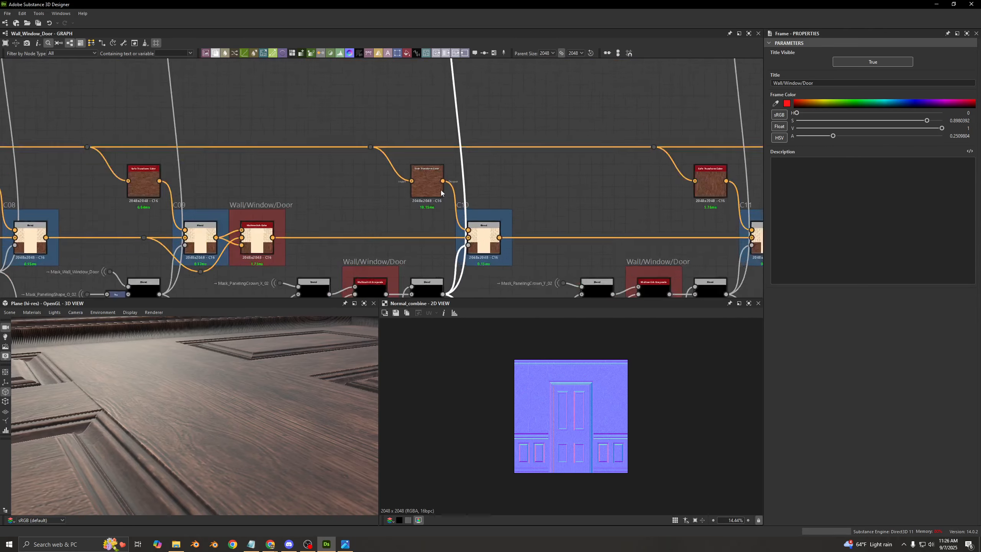
scroll(417, 170, "up", 2)
left_click(408, 176)
scroll(451, 146, "down", 4)
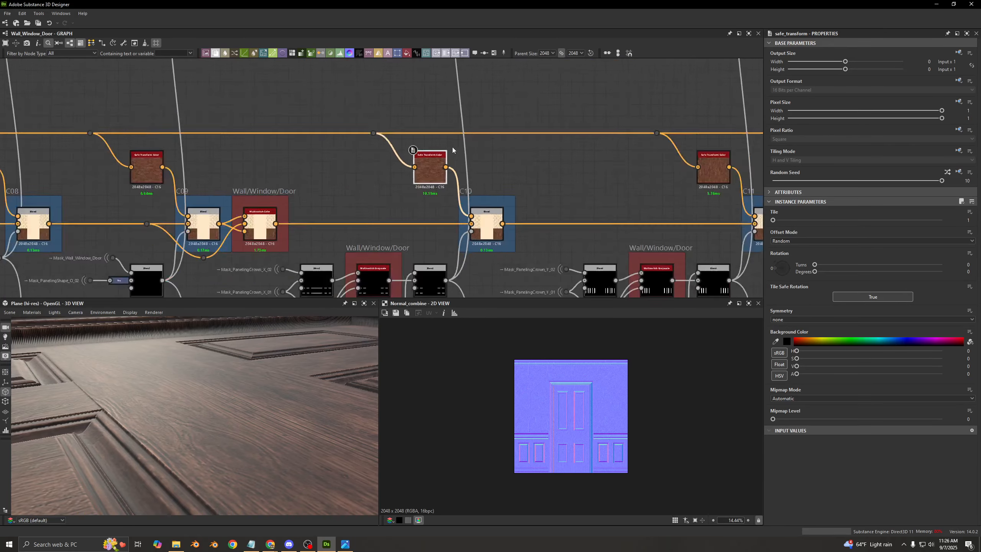
- Inspect the Normal Combine before N10 and compare its Safe Transform seed and rotation with the C10 one
middle_click_drag(444, 66, 441, 214)
scroll(432, 96, "up", 4)
left_click(431, 95)
middle_click_drag(432, 95, 456, 170)
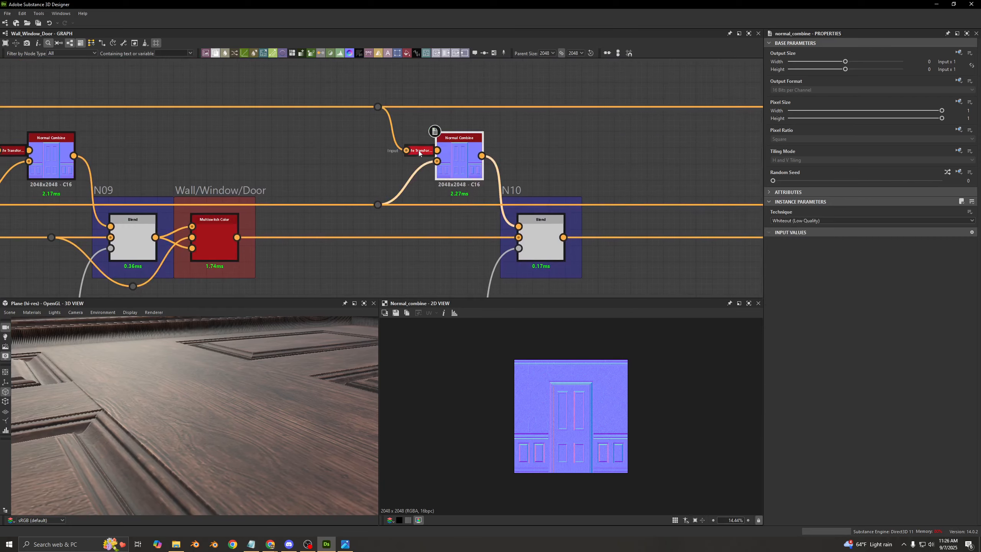
left_click(419, 150)
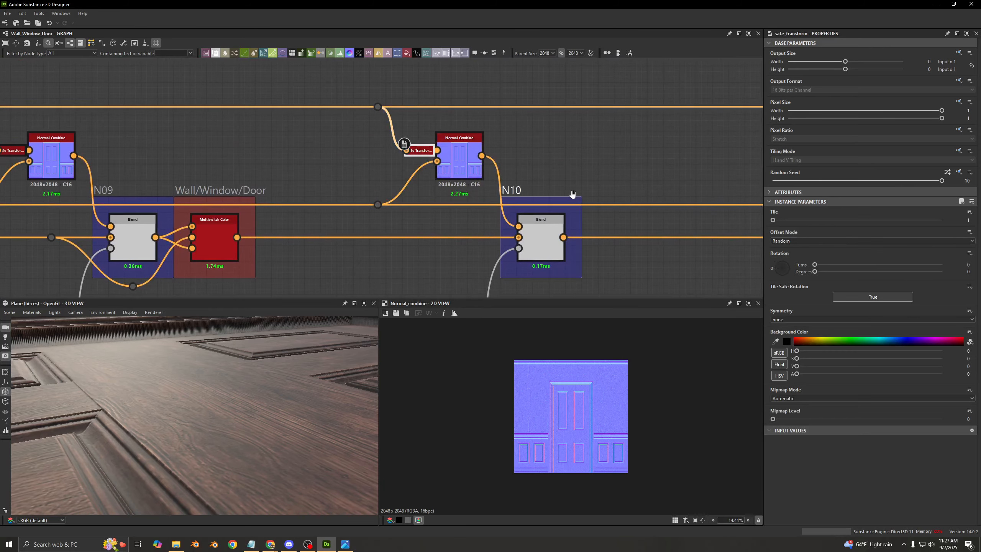
- Follow the normal row through N11 to N14, and inspect the Normal Combine, Blend and Safe Transform nodes at N14
scroll(590, 178, "down", 4)
middle_click_drag(301, 107, 310, 160)
scroll(419, 119, "up", 3)
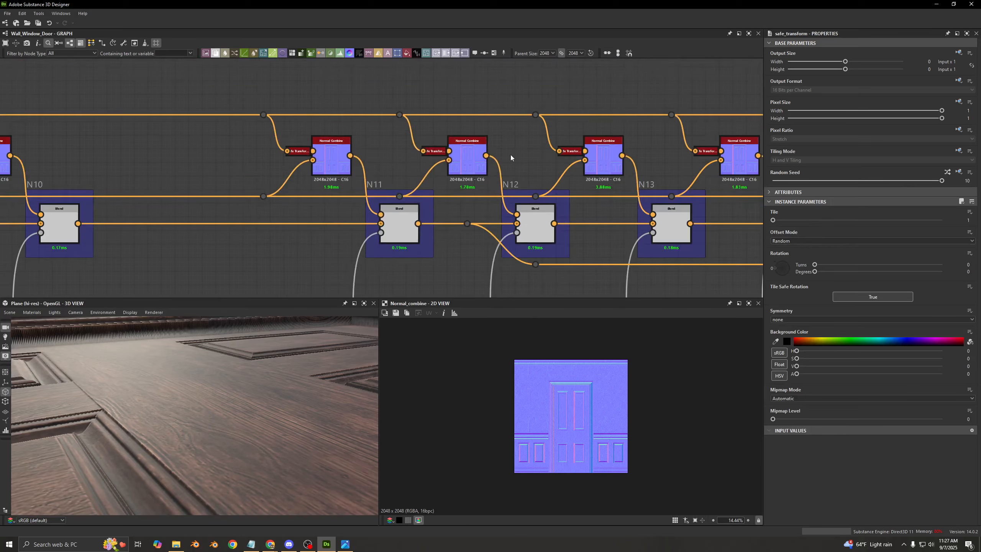
middle_click_drag(511, 154, 324, 121)
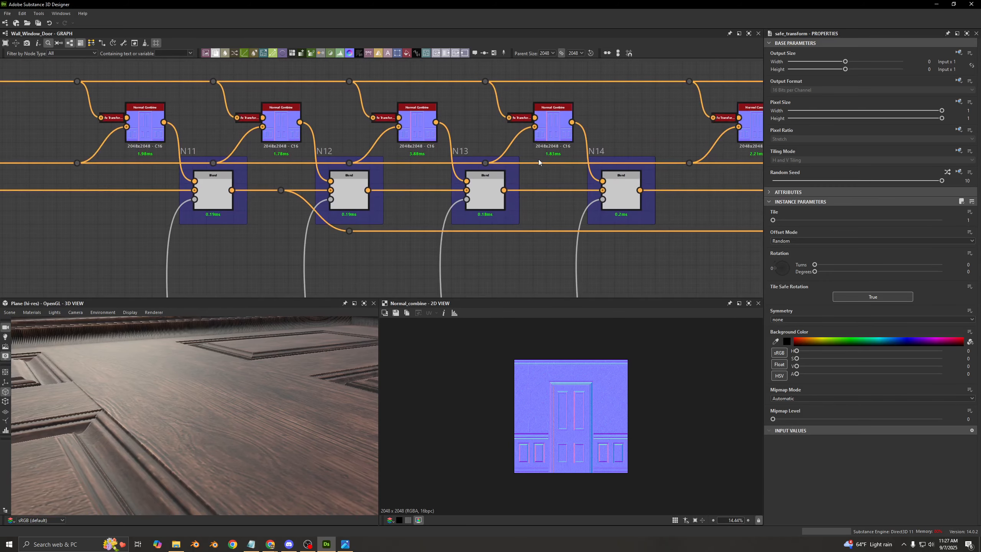
middle_click_drag(537, 159, 342, 170)
left_click(361, 144)
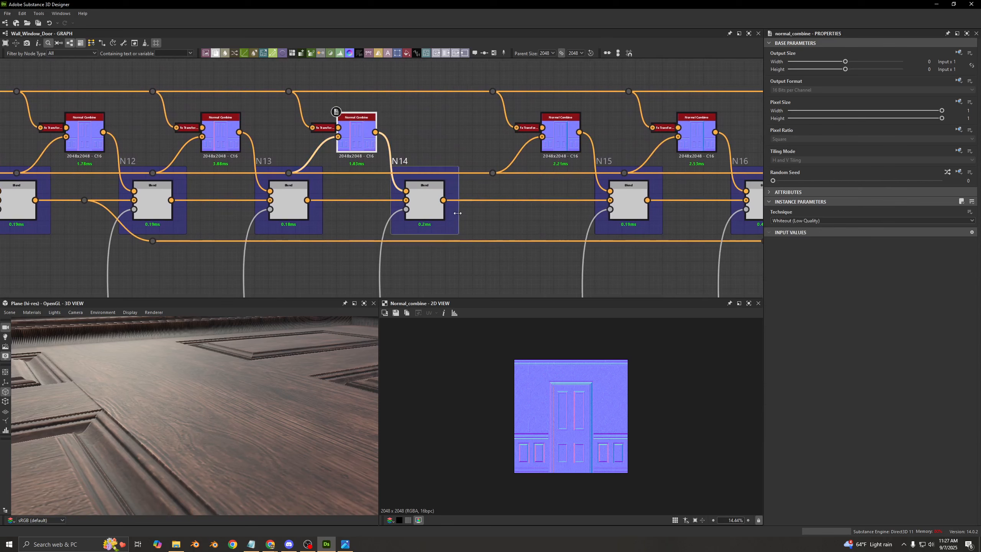
left_click(419, 204)
left_click(324, 127)
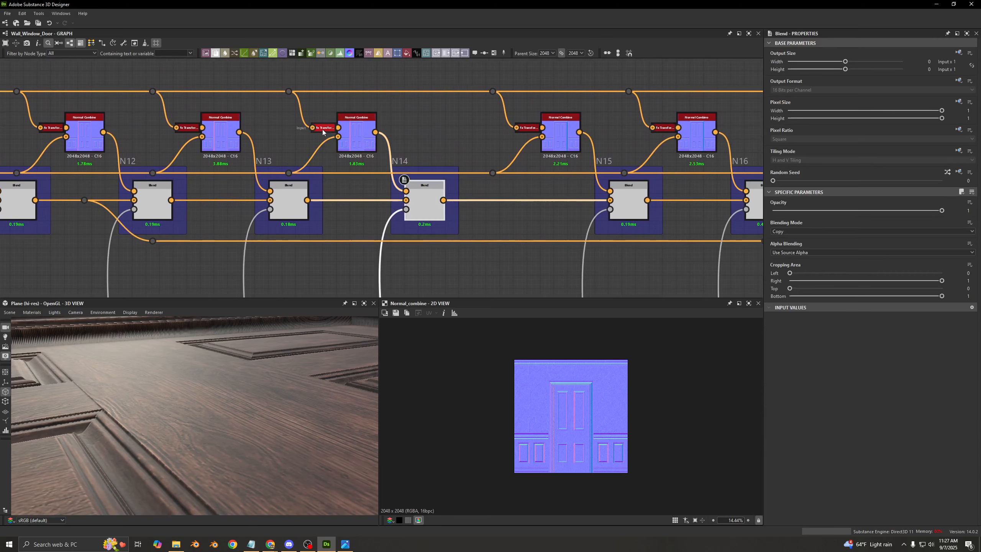
- Examine the normal row from N15 to N18, including the Wall/Window/Door Multiswitch Color after N16
middle_click_drag(481, 151, 263, 151)
middle_click_drag(490, 156, 304, 158)
middle_click_drag(530, 181, 529, 181)
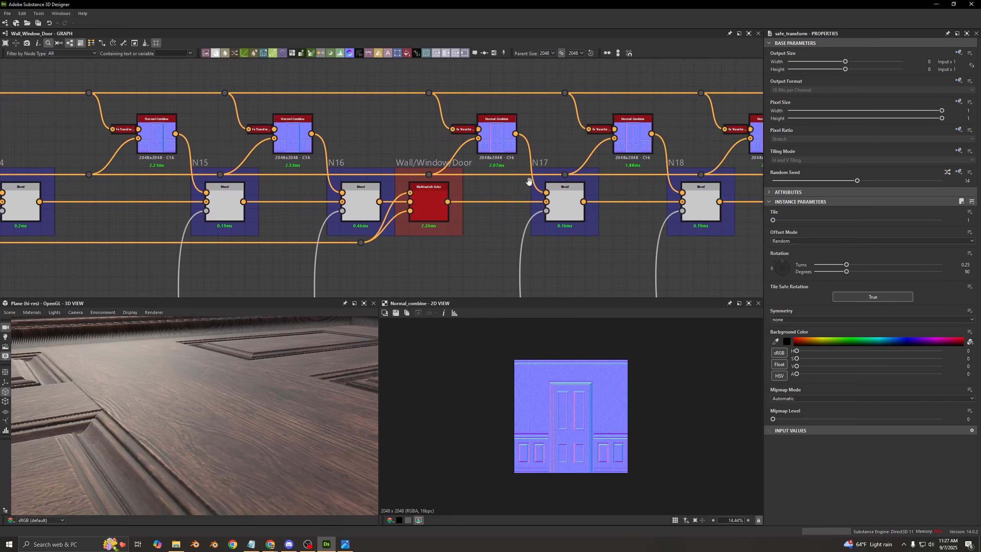
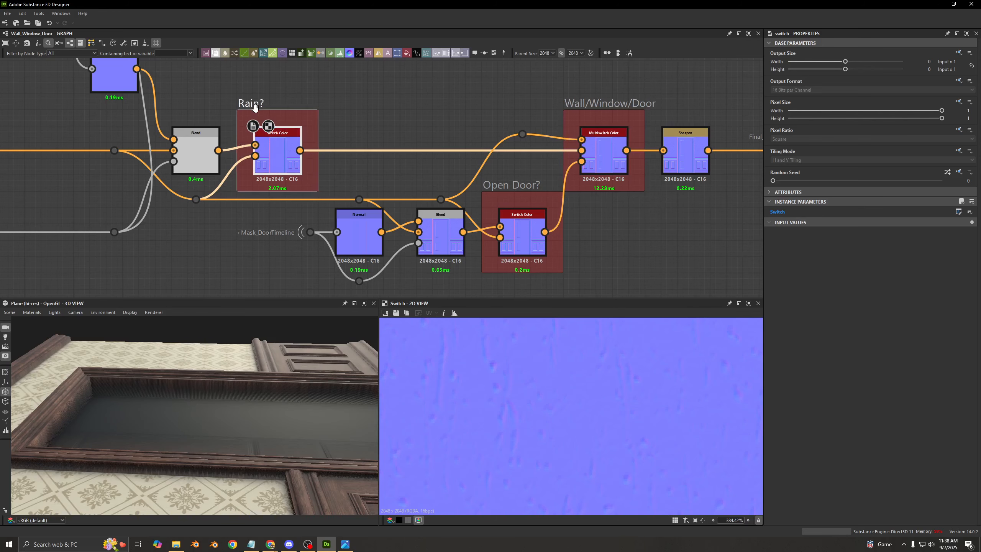
- Examine how the Rain? Switch Color output and the bypass line feed the inputs of the Wall/Window/Door Multiswitch Color
scroll(580, 152, "up", 1)
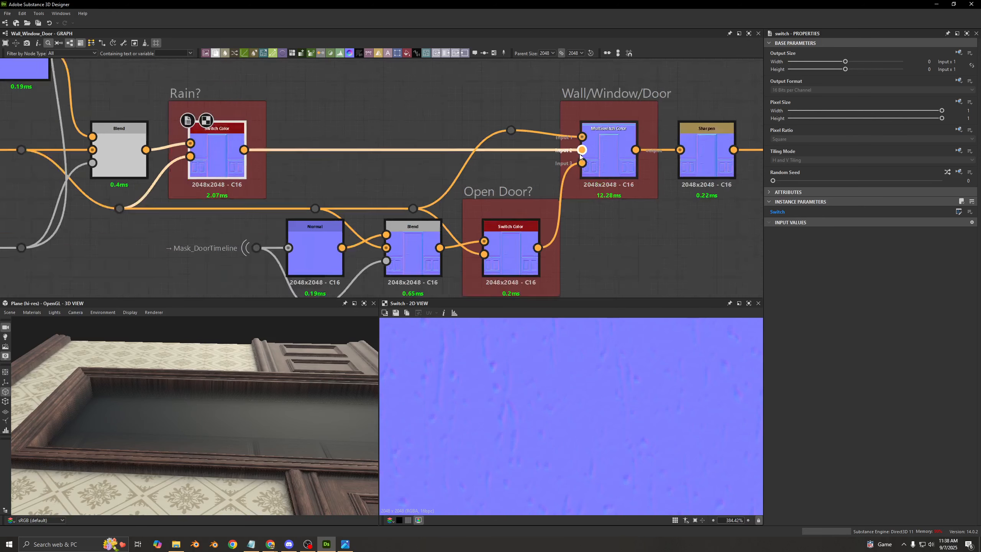
scroll(580, 154, "up", 2)
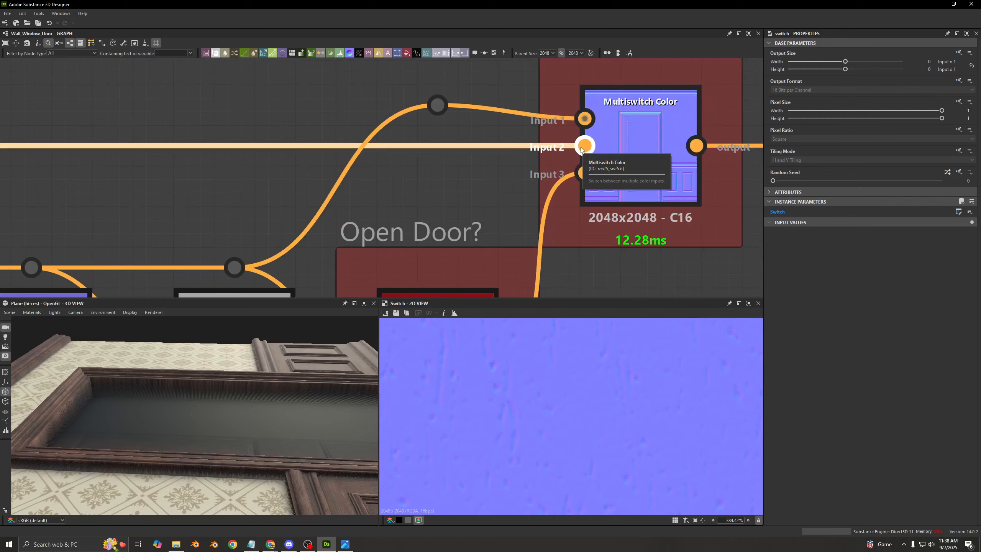
scroll(548, 154, "down", 3)
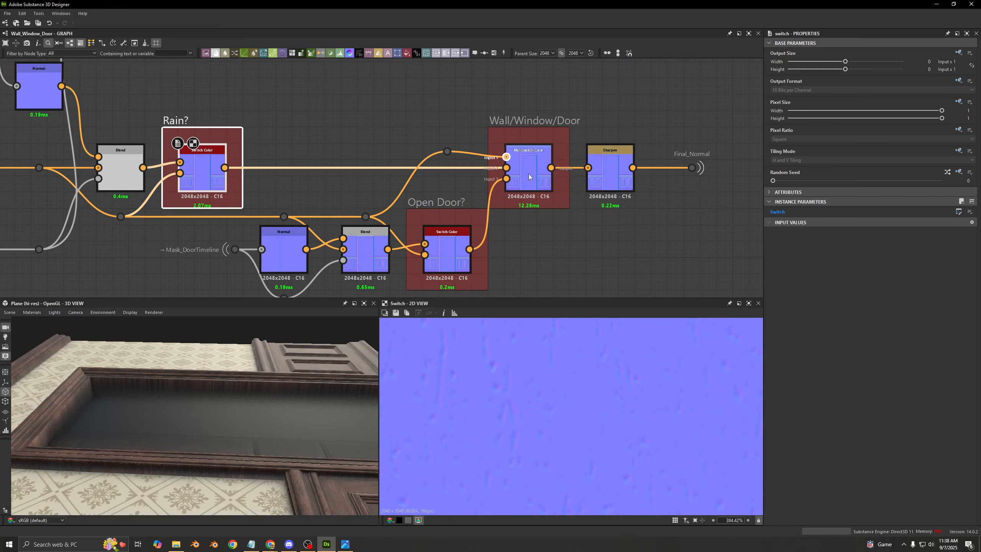
middle_click_drag(368, 133, 425, 127)
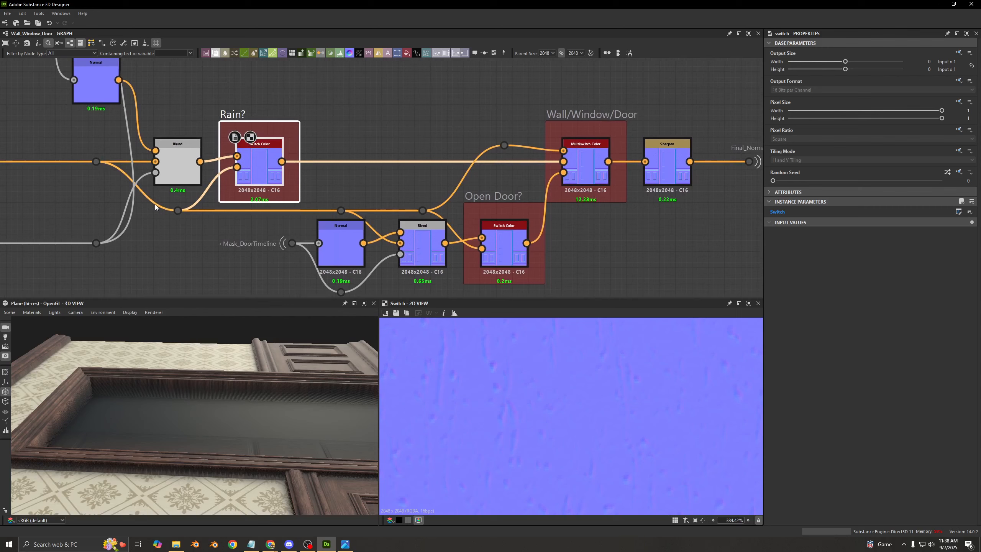
left_click(179, 101)
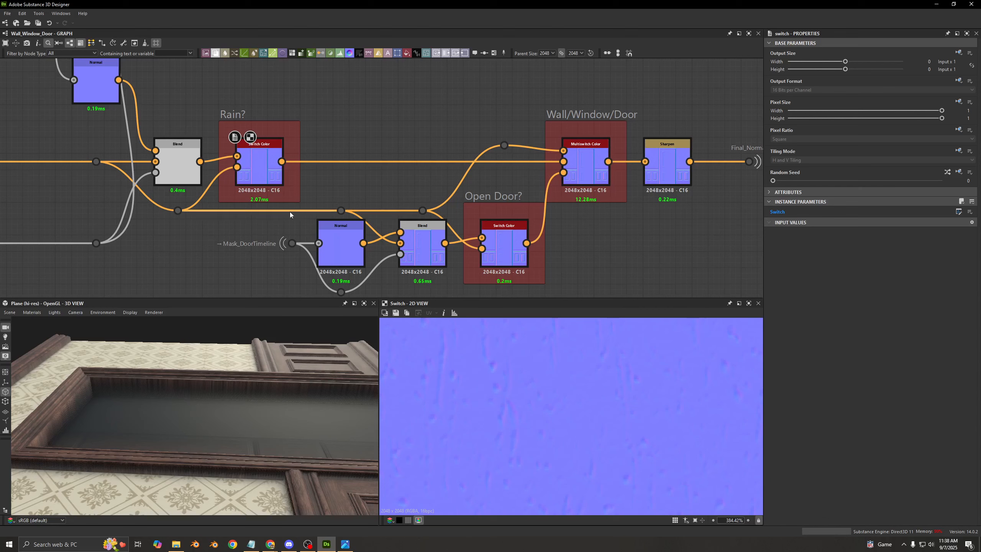
- Inspect the Mask_DoorTimeline portal, the Normal node it feeds and the Blend before the Open Door? switch
middle_click_drag(248, 218, 249, 159)
scroll(286, 191, "up", 3)
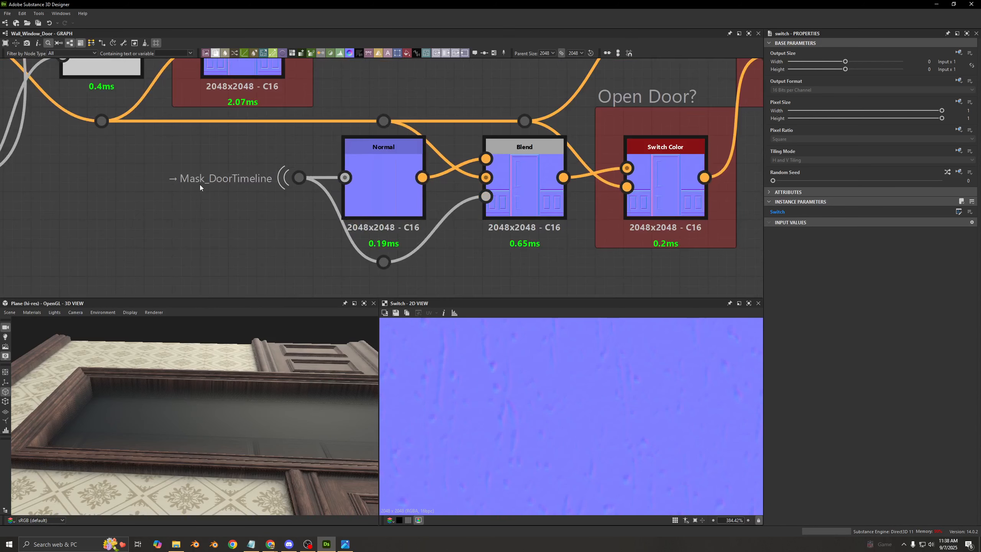
double_click(299, 178)
scroll(554, 386, "down", 6)
double_click(383, 185)
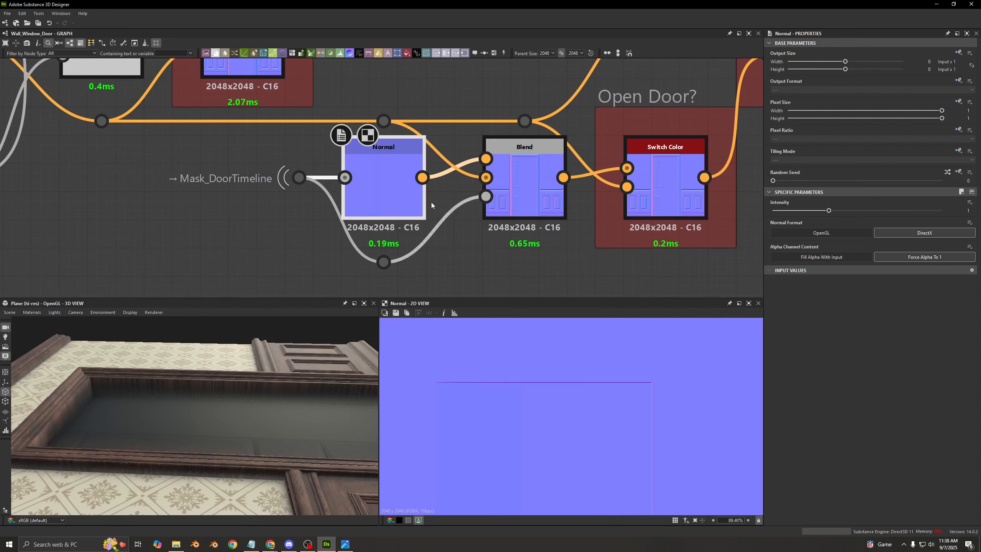
double_click(534, 180)
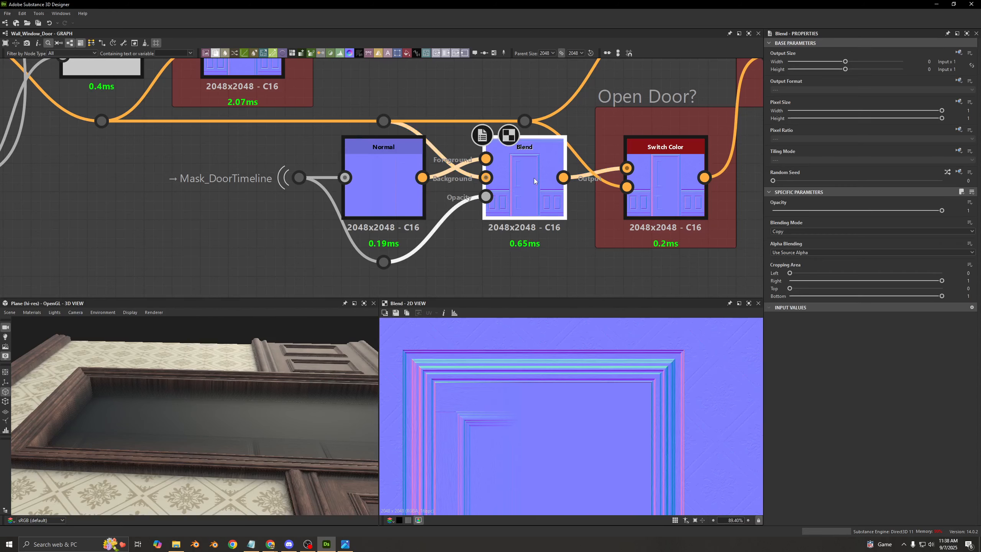
- Compare the full door normal at the dot feeding the Blend's Background with the Blend's own output
left_click(383, 121)
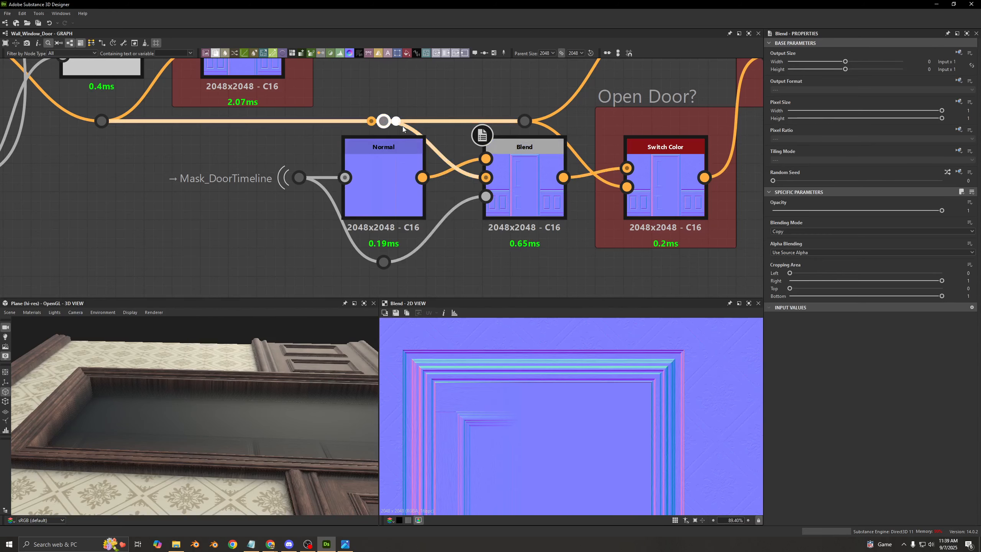
scroll(636, 421, "down", 5)
middle_click_drag(300, 133, 526, 258)
scroll(357, 228, "down", 5)
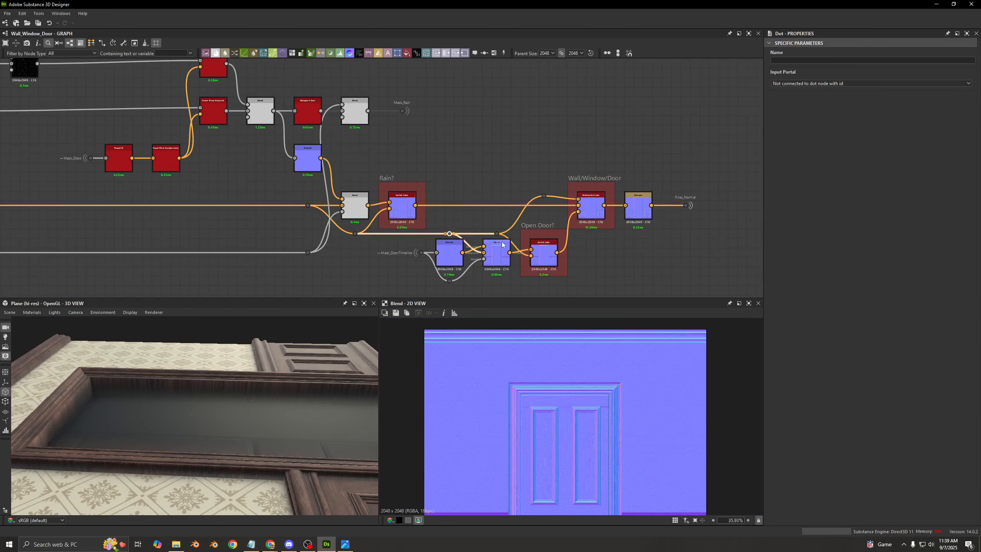
scroll(494, 244, "up", 4)
scroll(493, 243, "up", 2)
middle_click_drag(468, 202, 405, 118)
double_click(433, 199)
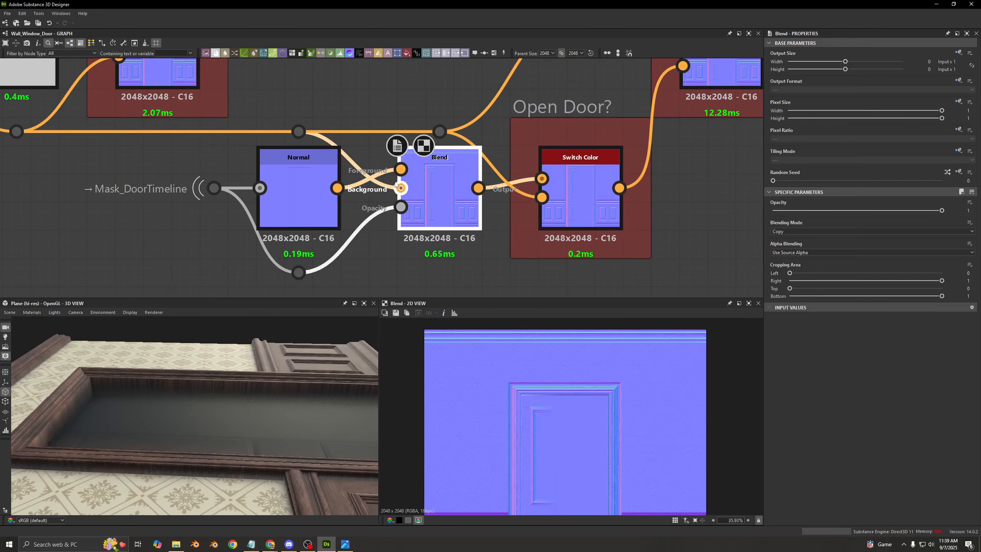
scroll(390, 177, "up", 2)
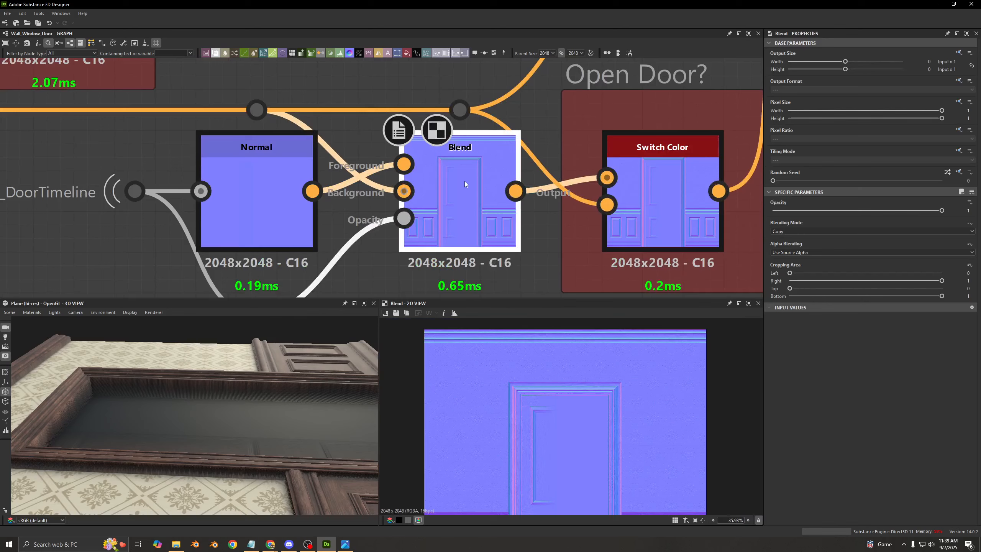
- Check the Normal node's intensity and format against the Blend result, and view the mask routed into the Blend's Opacity
double_click(251, 206)
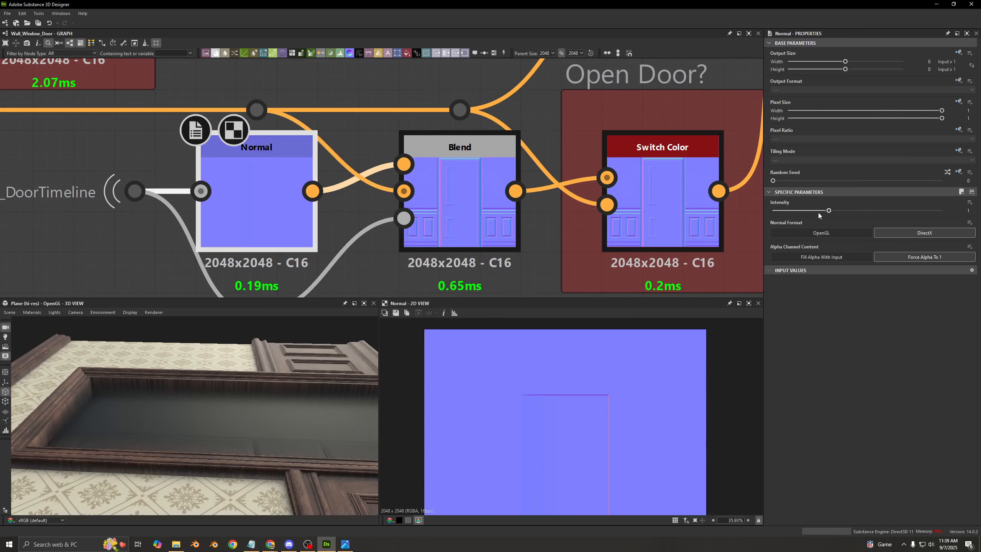
double_click(498, 212)
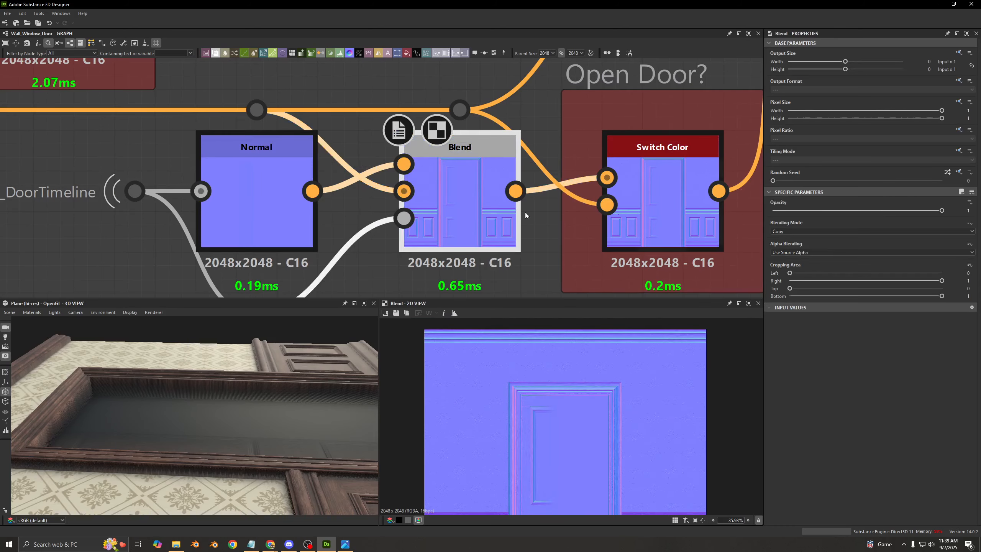
scroll(555, 410, "up", 5)
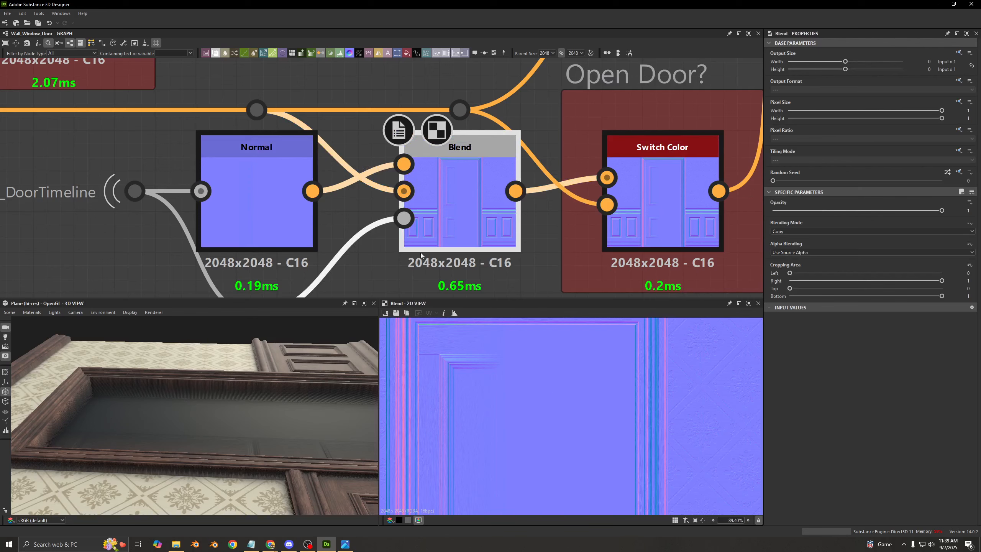
middle_click_drag(174, 215, 255, 169)
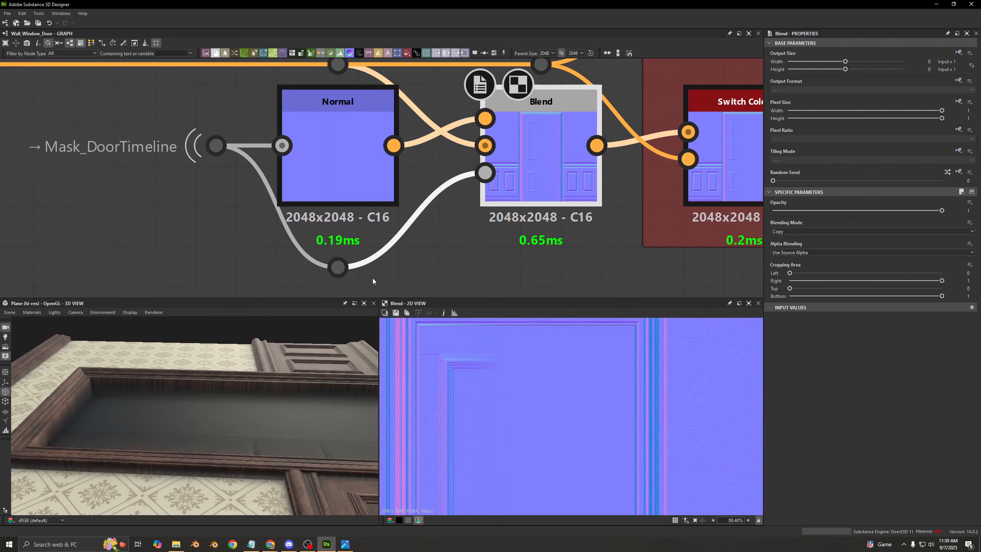
double_click(338, 266)
double_click(554, 188)
- Preview the door timeline Normal node once more, followed by the Blend that takes it as Foreground
scroll(386, 232, "down", 3)
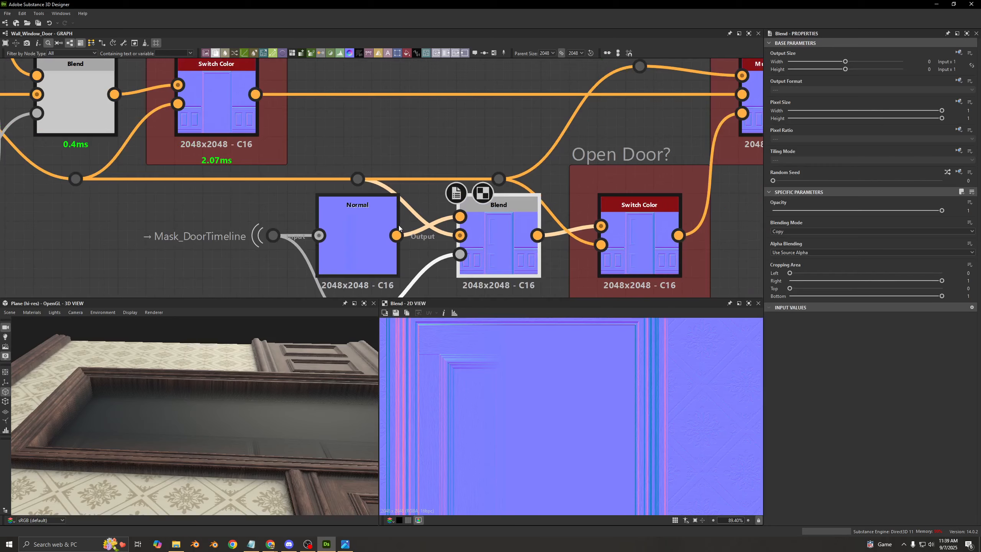
double_click(371, 232)
scroll(320, 243, "up", 4)
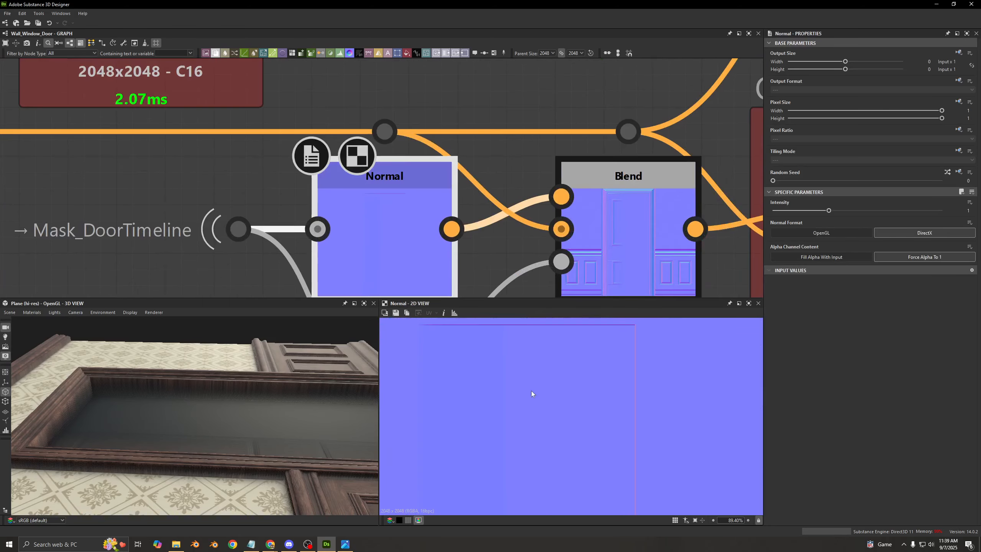
middle_click_drag(652, 272, 485, 202)
double_click(485, 201)
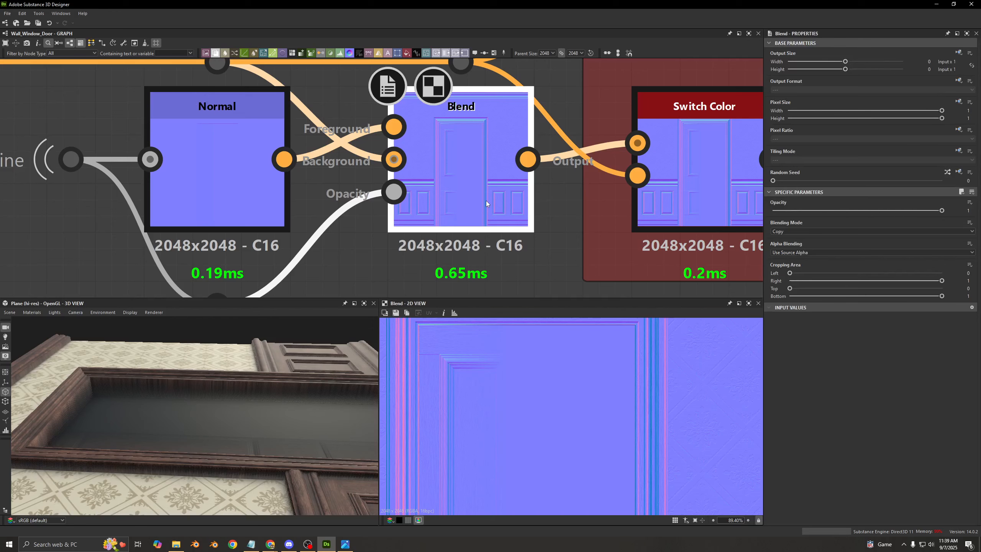
scroll(459, 199, "down", 3)
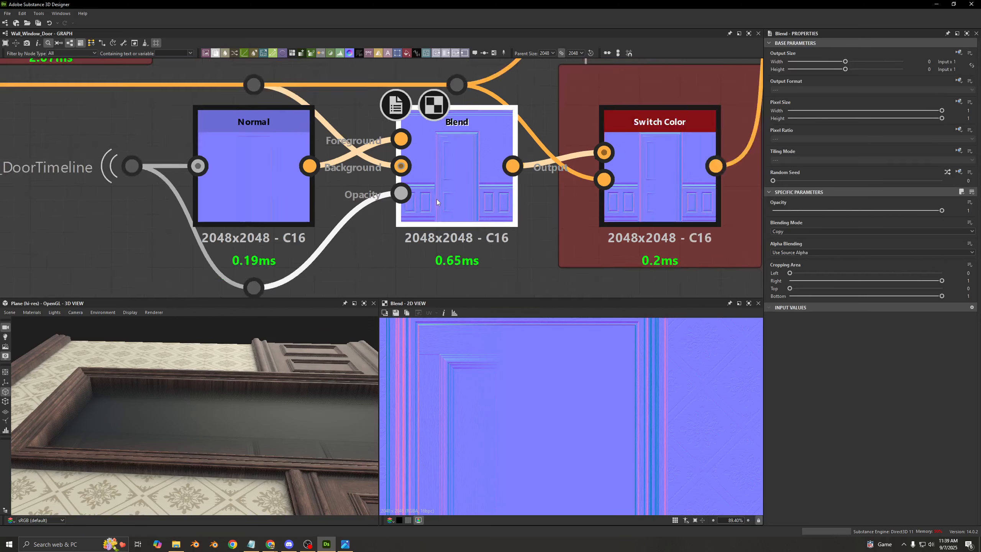
- View the gradient mask on the Blend's Opacity and examine how it flattens the door detail in the Blend output
left_click(425, 187)
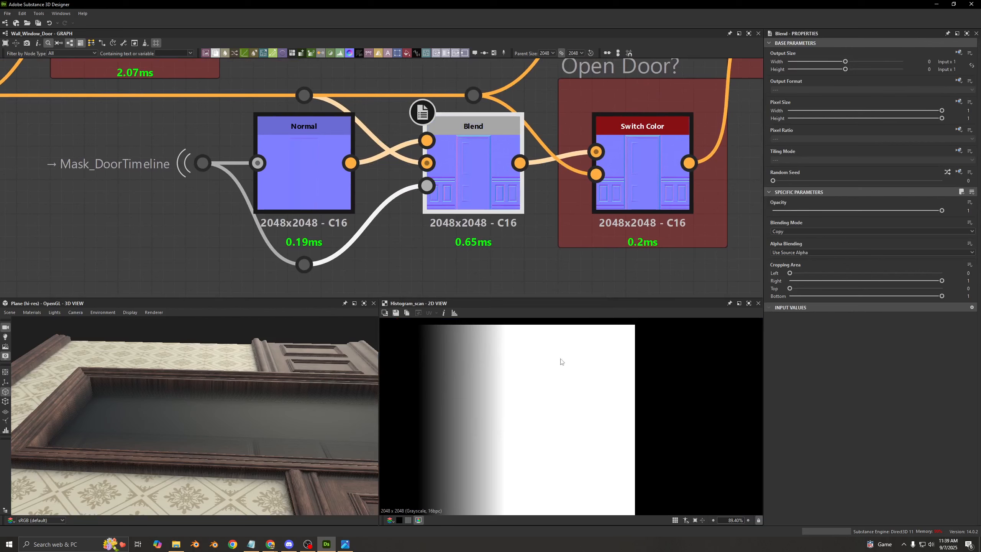
double_click(491, 178)
middle_click_drag(492, 179, 350, 214)
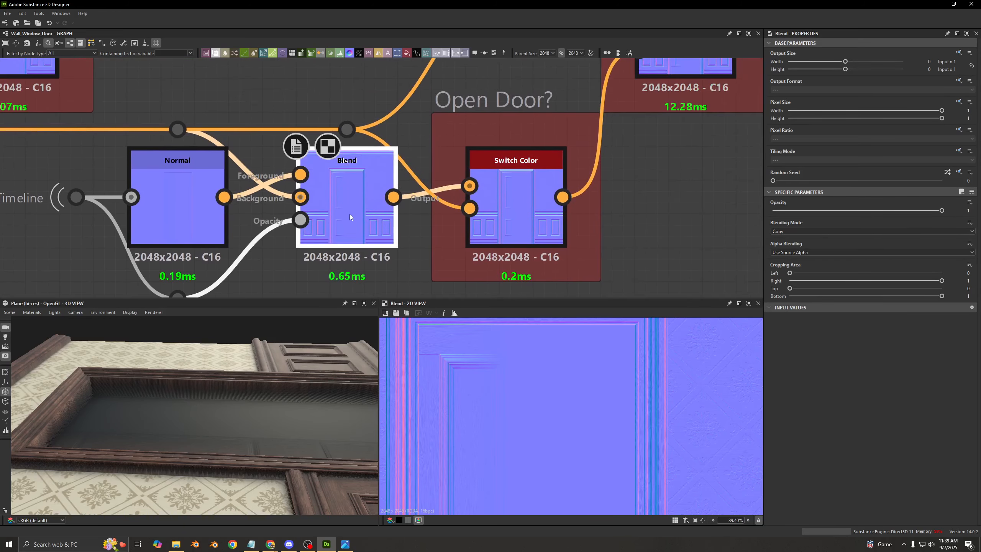
scroll(534, 402, "down", 2)
scroll(467, 355, "up", 3)
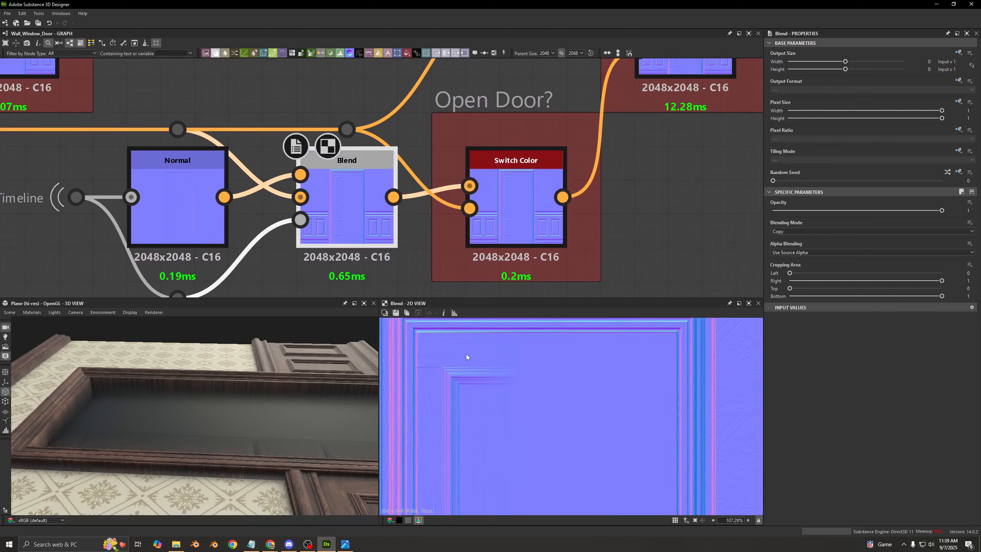
left_click_drag(221, 425, 294, 447)
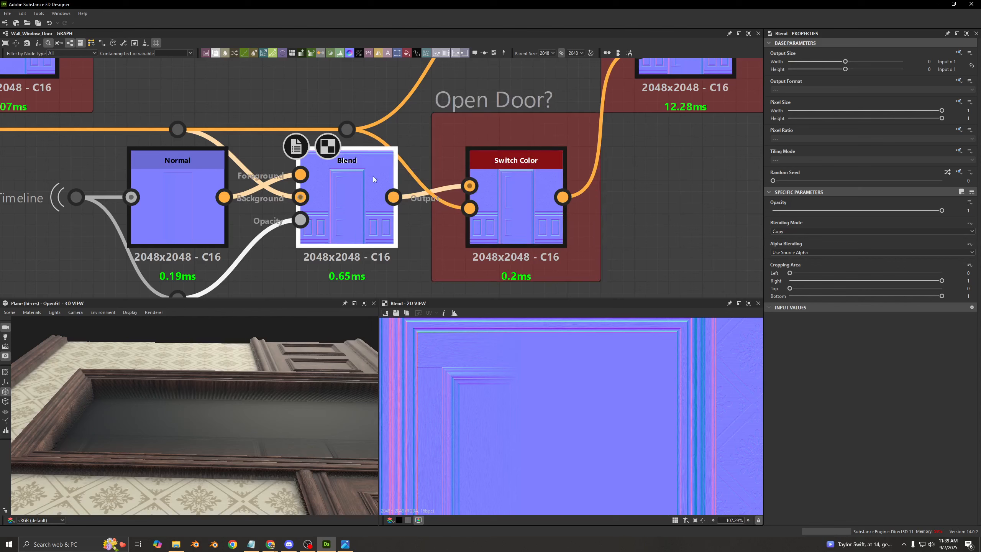
- Compare the unmasked normal entering Input 2 of the Open Door? Switch Color with the switch's output
left_click(346, 129)
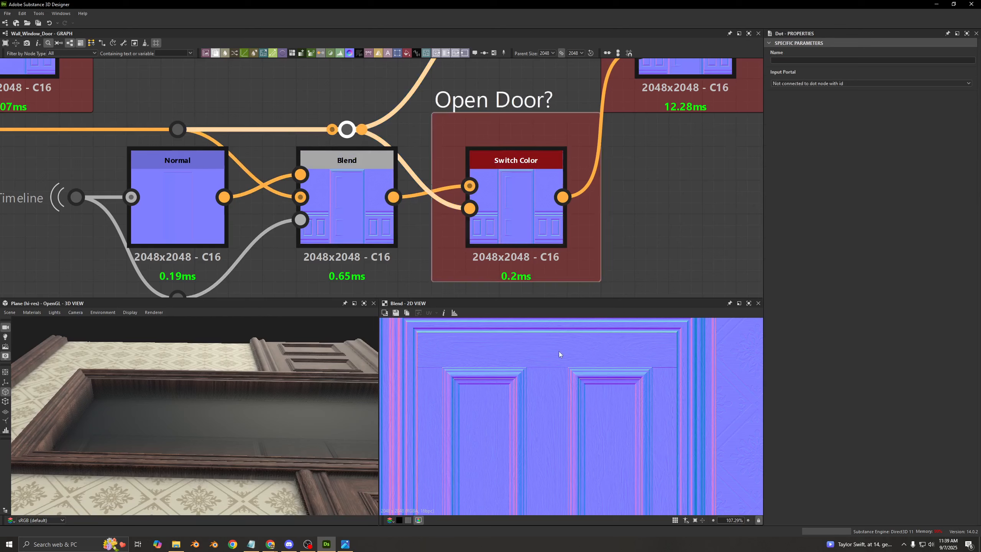
scroll(543, 422, "down", 3)
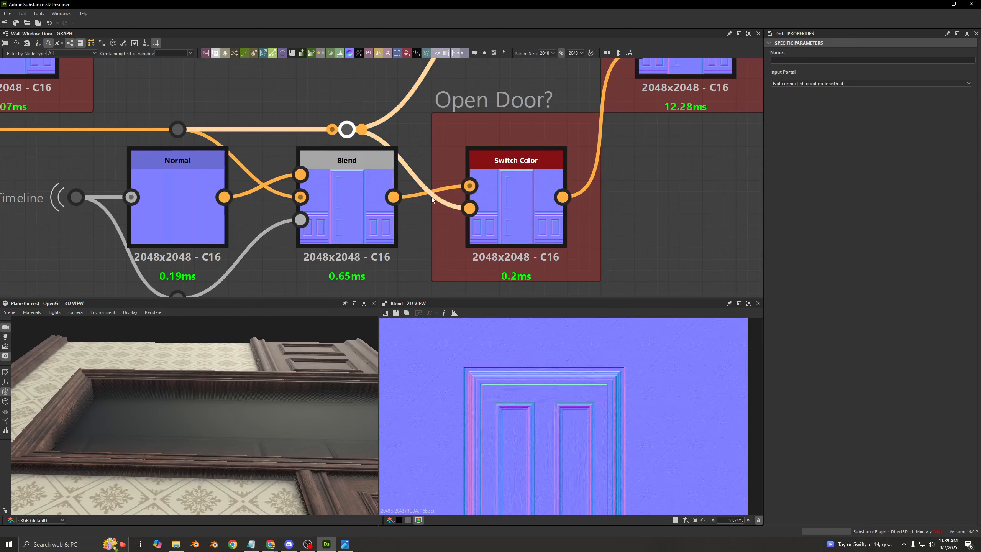
left_click(507, 213)
scroll(538, 236, "down", 3)
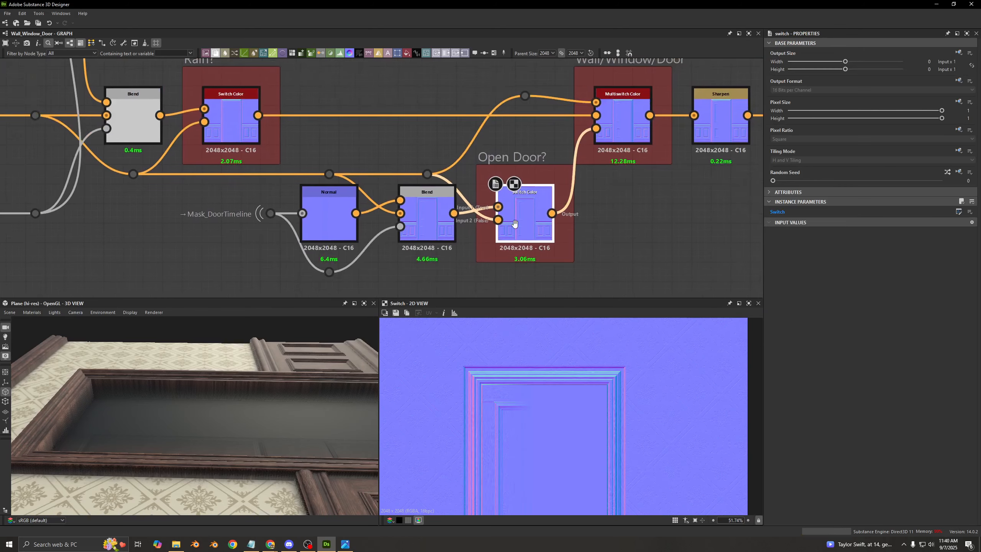
middle_click_drag(514, 224, 456, 247)
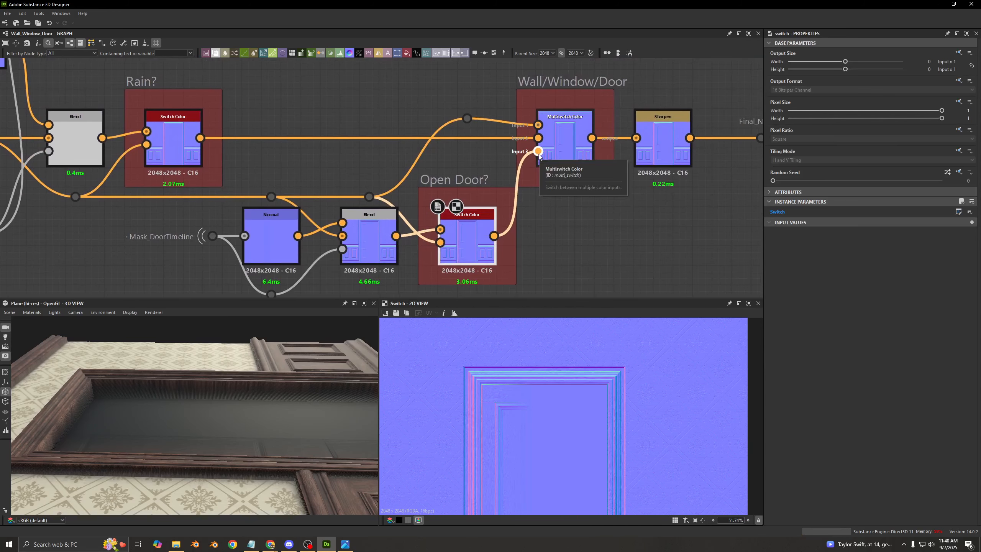
- Inspect the Wall/Window/Door Multiswitch Color and the settings of the Sharpen node before Final_Normal
middle_click_drag(539, 155, 440, 164)
left_click(439, 164)
scroll(500, 228, "up", 3)
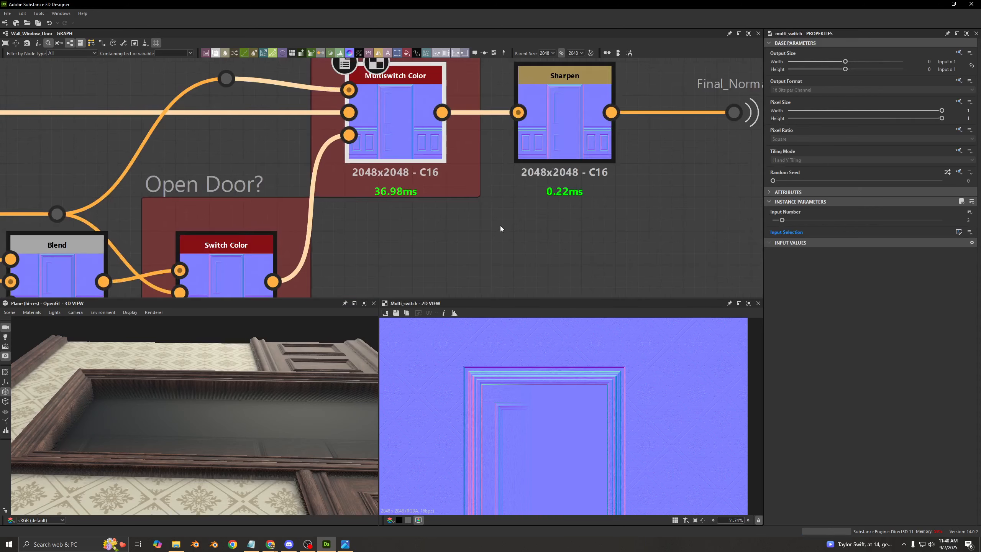
left_click(559, 141)
scroll(527, 436, "up", 4)
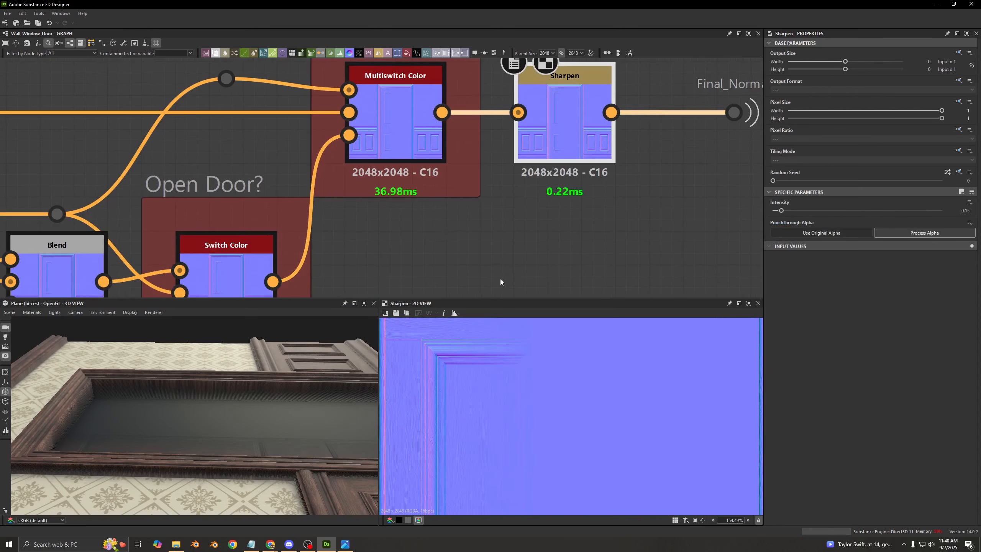
scroll(478, 236, "down", 3)
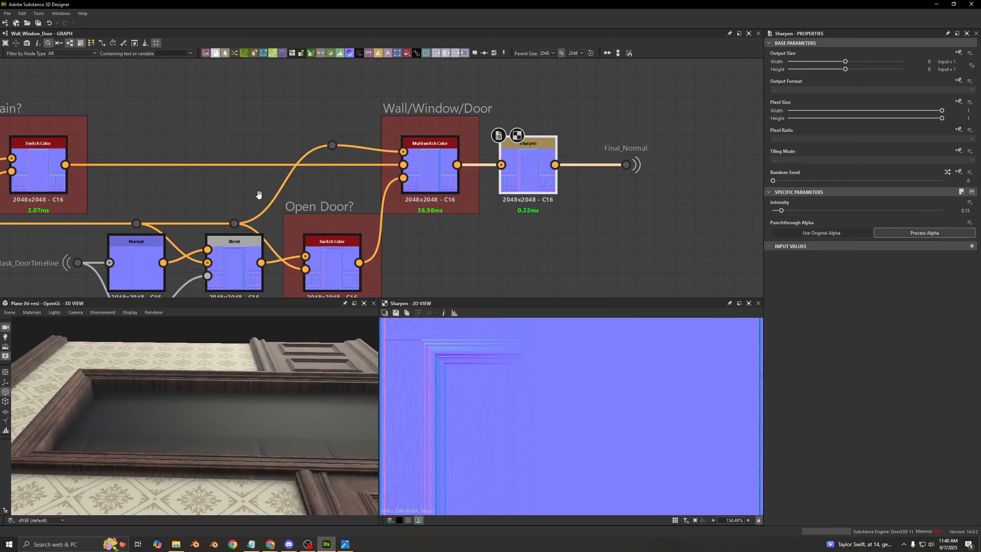
middle_click_drag(200, 193, 249, 183)
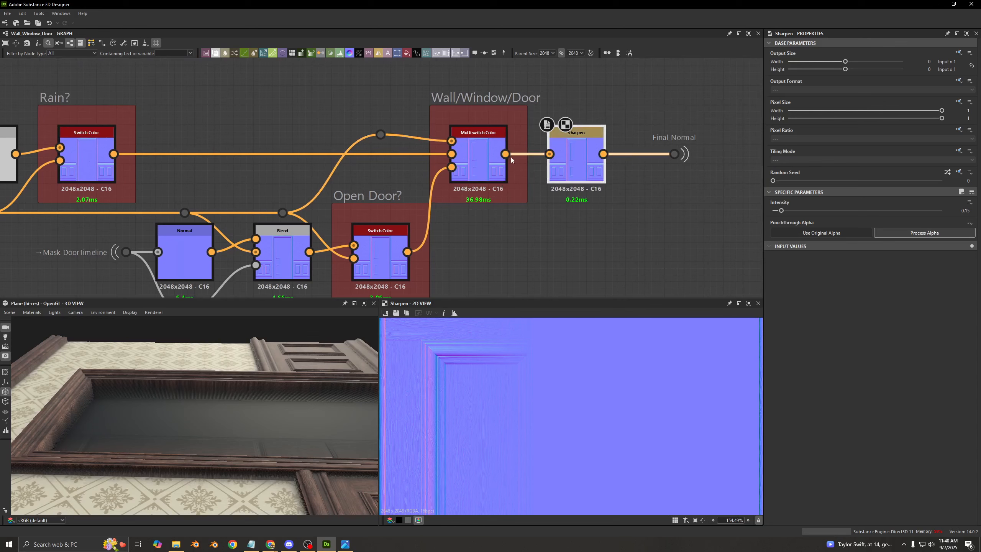
- Wire the Multiswitch Color directly to Final_Normal, and insert the Sharpen node between the Rain? Switch Color and the multiswitch's second input
left_click_drag(505, 154, 666, 158)
left_click_drag(577, 173, 283, 115)
left_click_drag(152, 116, 451, 154)
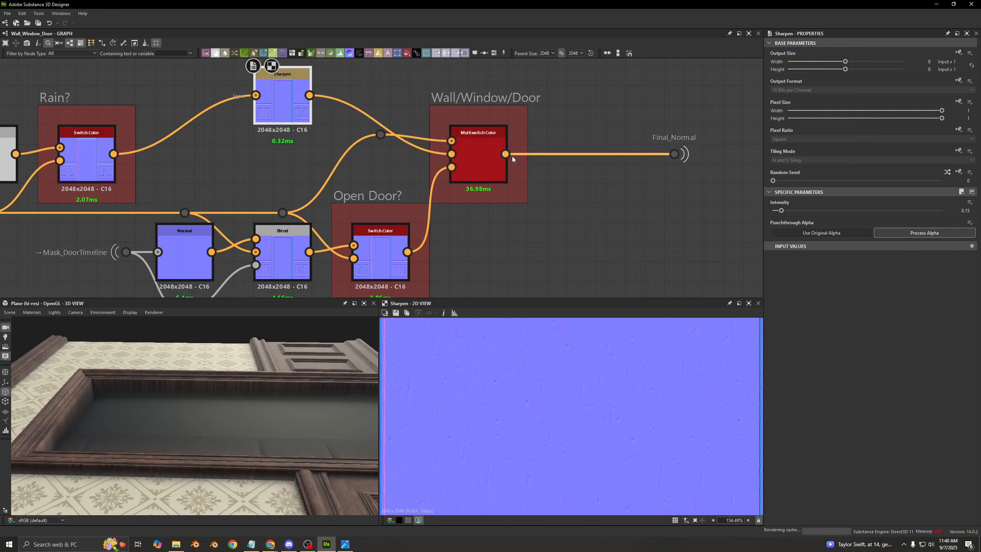
middle_click_drag(322, 170, 418, 154)
left_click_drag(486, 100, 387, 159)
- Line up the Sharpen node in the main normal row, directly beside the Rain? Switch Color
scroll(473, 172, "down", 2)
middle_click_drag(473, 172, 384, 156)
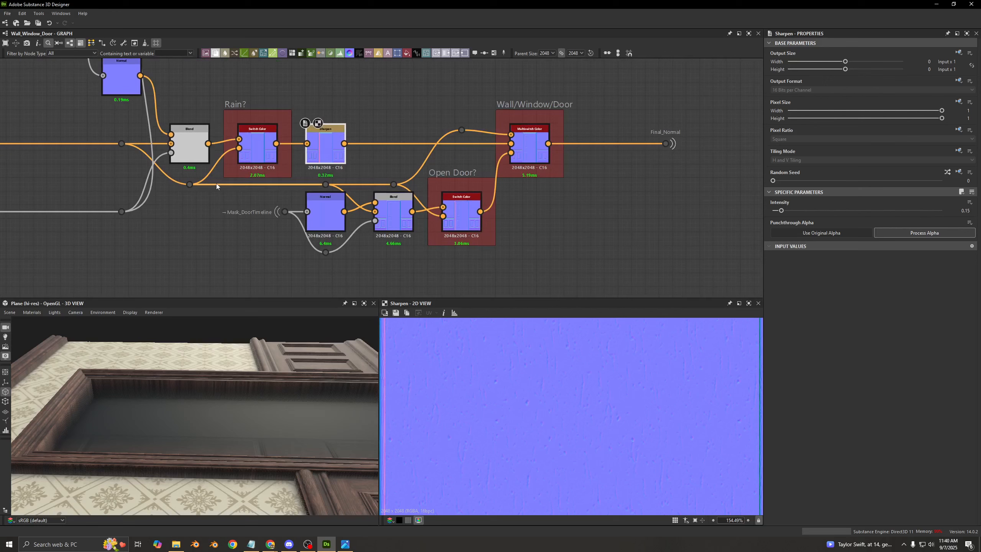
left_click_drag(216, 175, 479, 272)
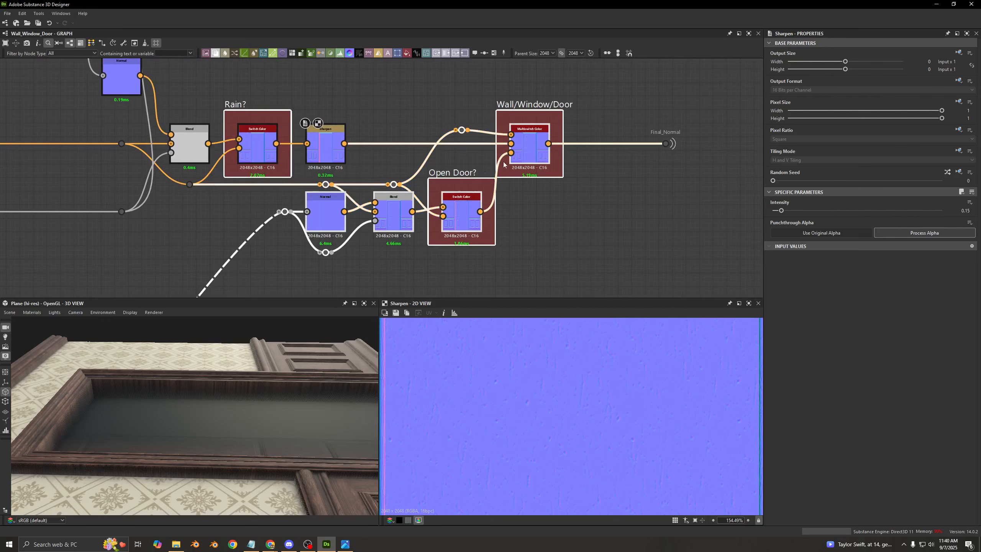
left_click_drag(460, 212, 528, 213)
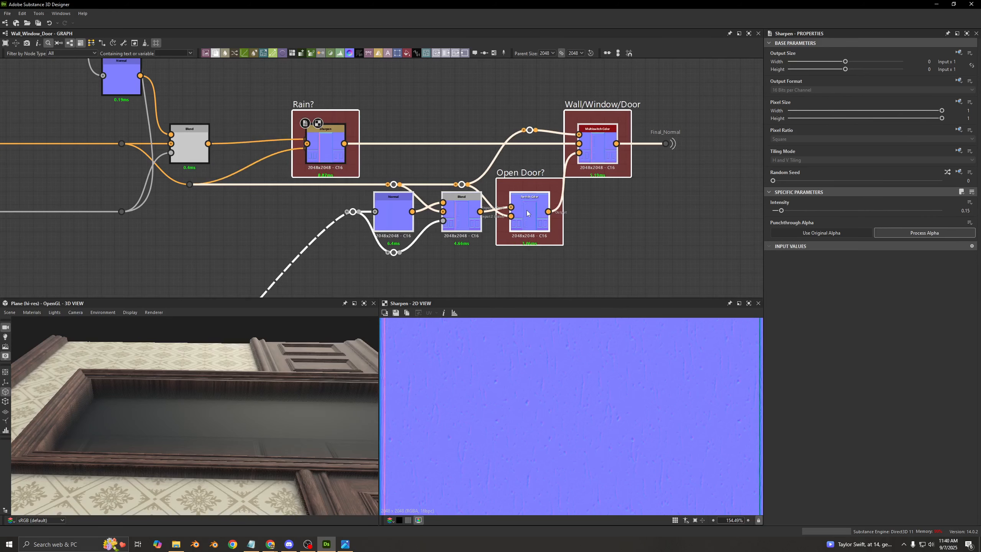
key("ctrl+z")
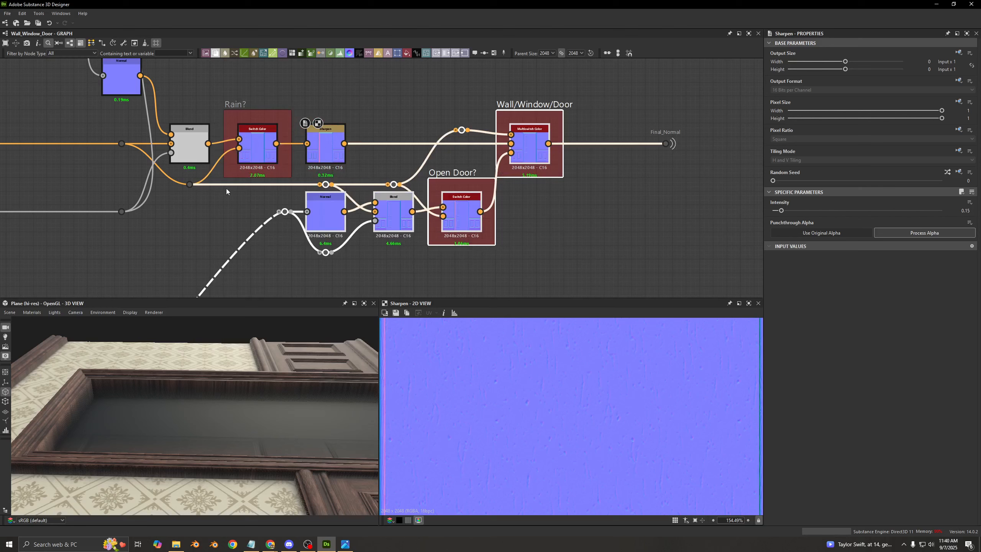
- Shift the Open Door? branch and the Wall/Window/Door multiswitch one column farther from the Sharpen node, leaving the Rain? frame in place
left_click_drag(165, 166, 201, 202)
left_click_drag(335, 217, 403, 216)
left_click(397, 132)
- Duplicate the Sharpen node and wire the copy between the unmasked normal's dot and the dot feeding the door branch
left_click(320, 155)
key("ctrl+d")
left_click_drag(321, 159, 258, 221)
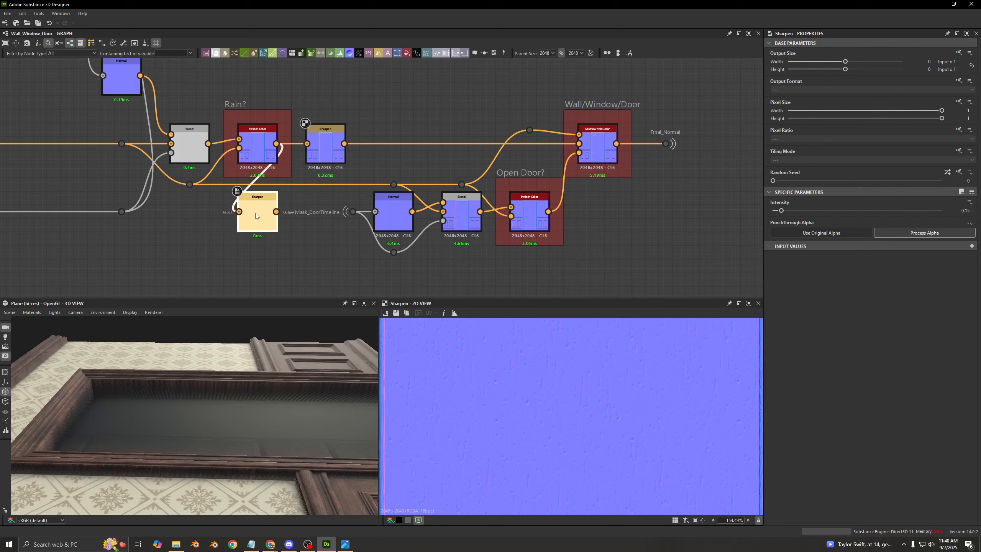
left_click_drag(189, 184, 392, 185)
mouse_move(258, 214)
left_mouse_down()
mouse_move(327, 213)
mouse_move(257, 215)
left_mouse_up()
- Move the door branch, multiswitch and Final_Normal farther along, then align the copied Sharpen under the original and level its incoming dot
left_click_drag(322, 177, 577, 278)
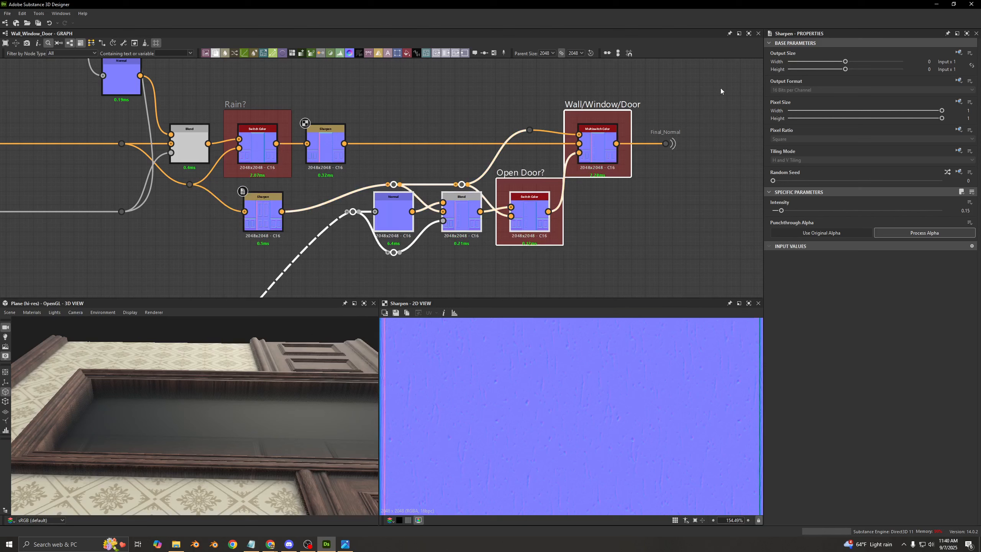
left_click_drag(399, 214, 468, 213)
left_click(282, 223)
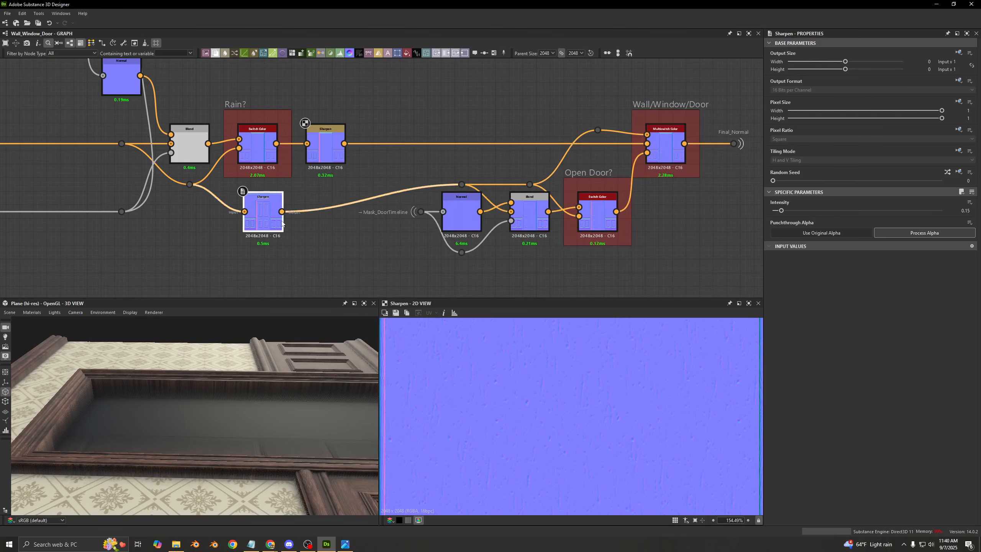
left_click_drag(281, 223, 344, 222)
left_click(302, 196)
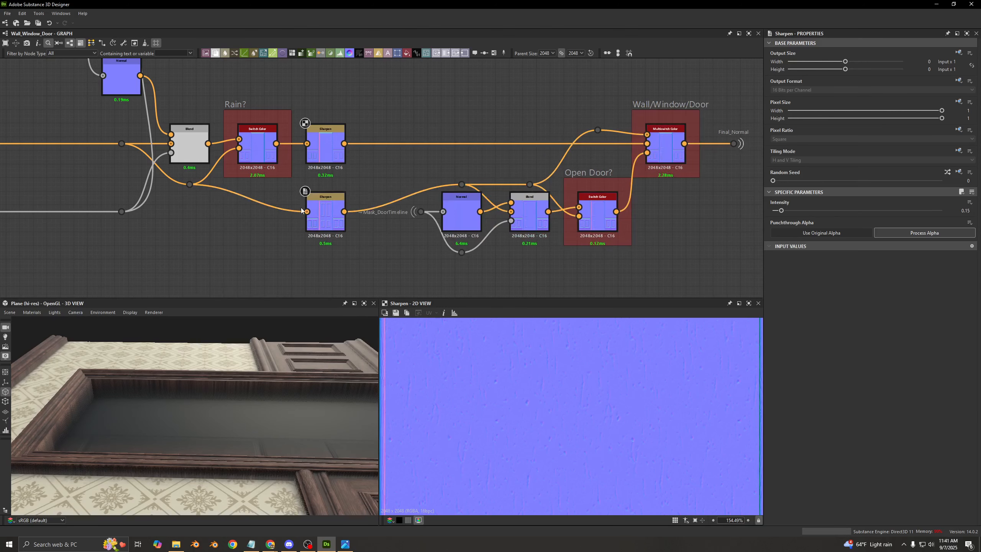
left_click_drag(192, 185, 192, 212)
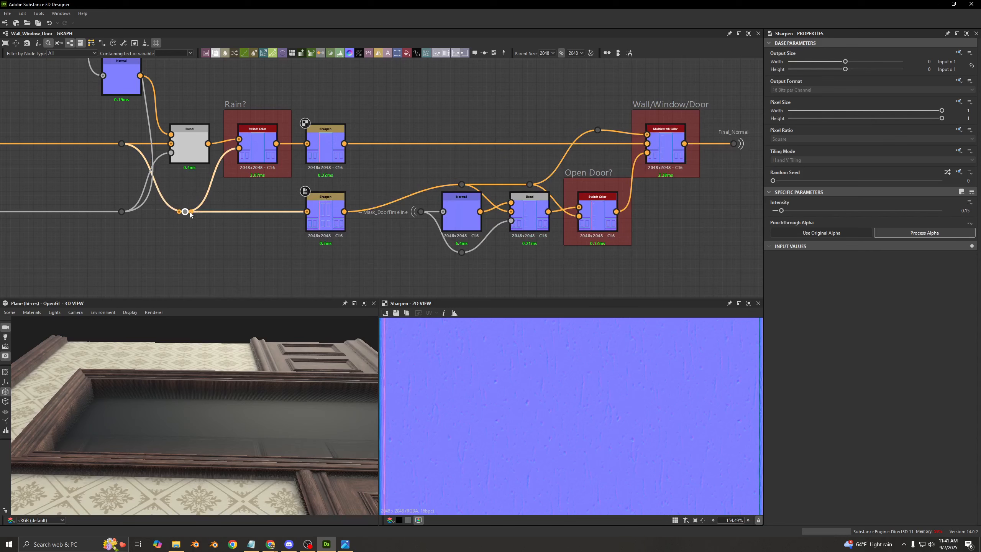
- Compare the Rain? Switch Color's output with its Sharpen's output, zooming in on the fine normal detail
double_click(334, 200)
double_click(325, 147)
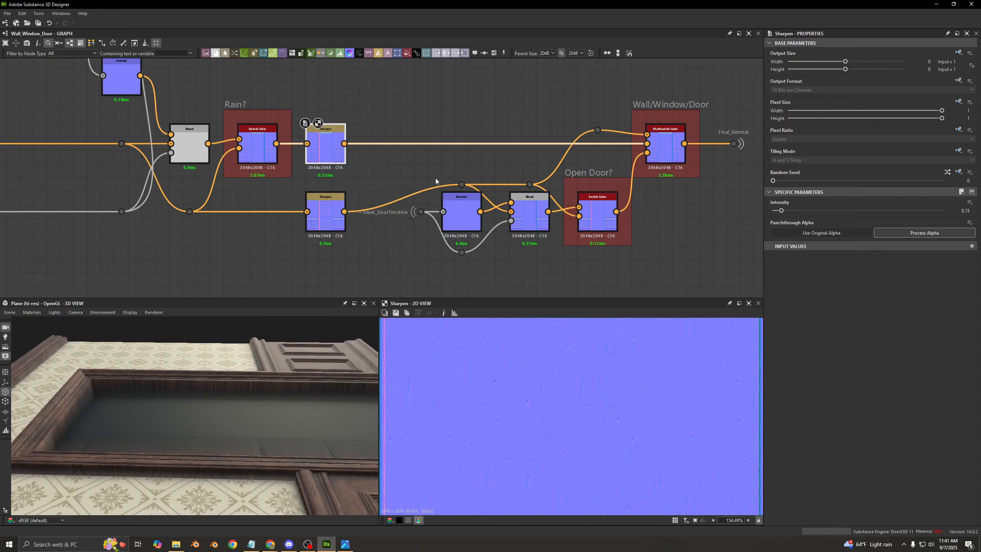
middle_click_drag(435, 177, 296, 186)
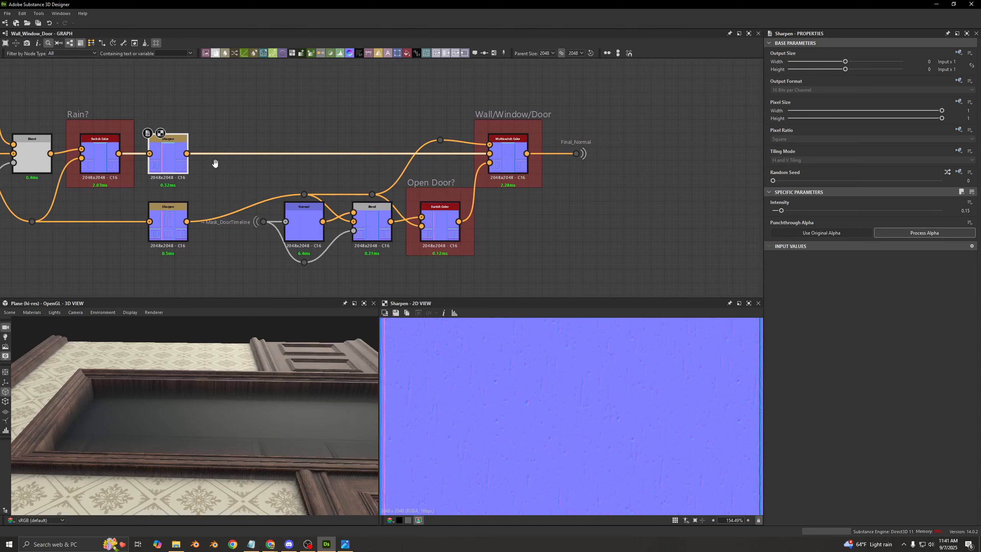
middle_click_drag(215, 167, 472, 168)
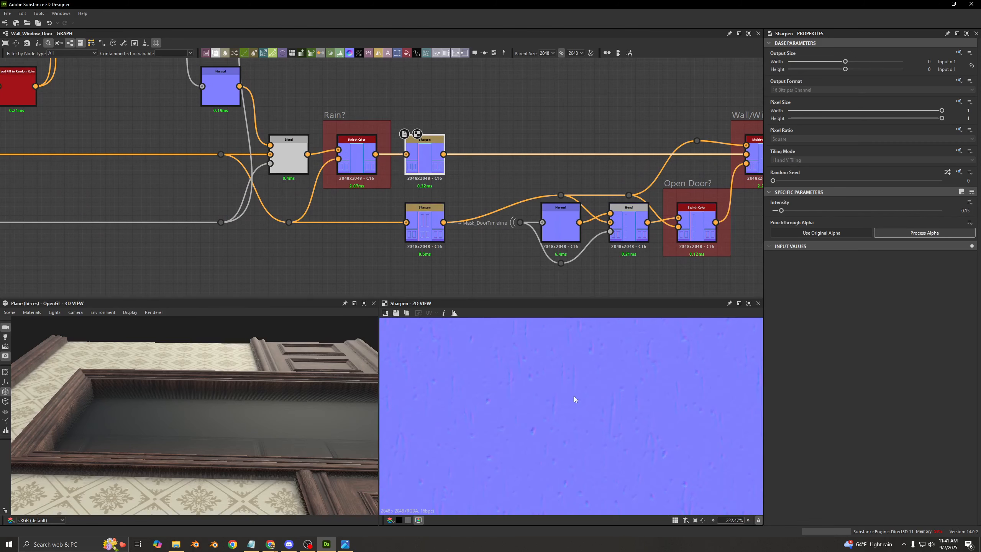
scroll(505, 412, "up", 5)
double_click(356, 158)
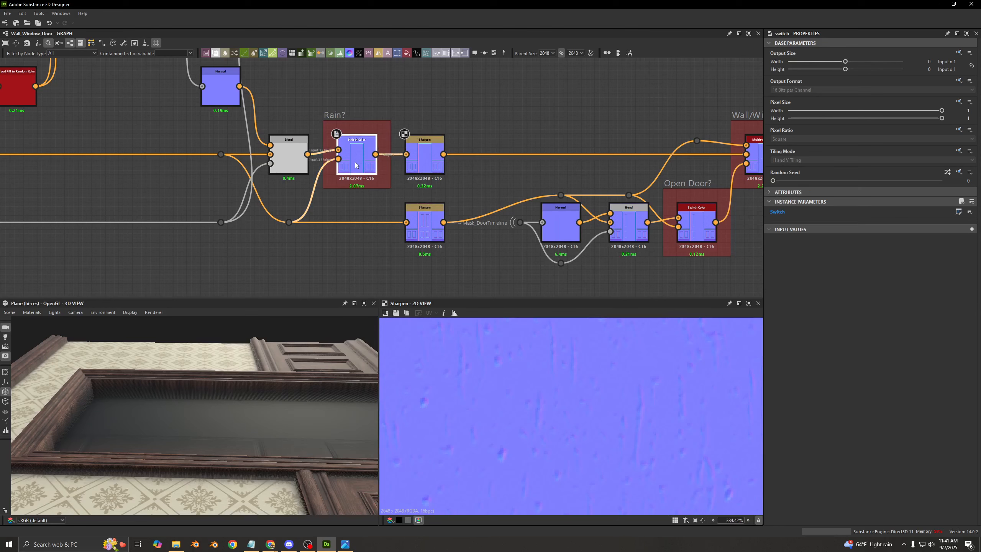
double_click(417, 161)
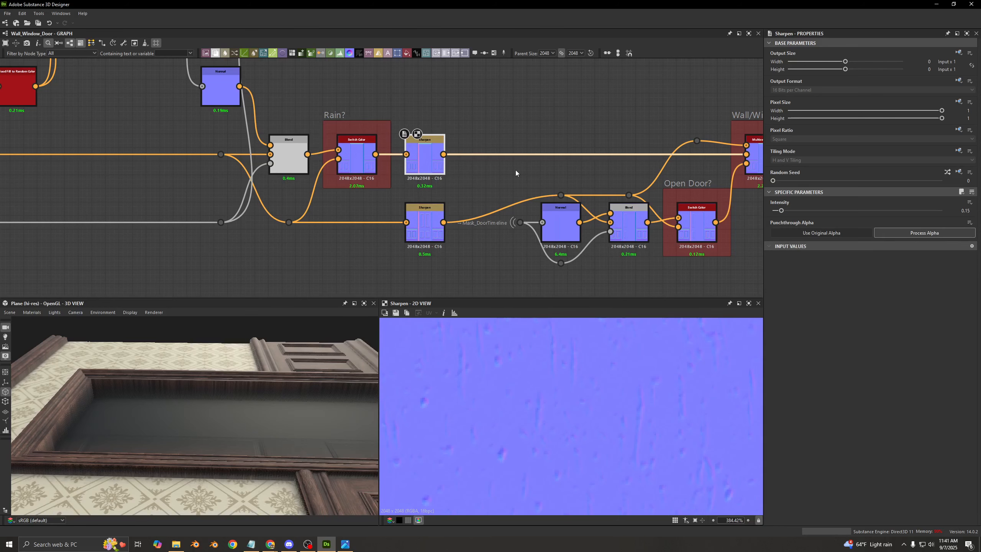
middle_click_drag(465, 174, 341, 176)
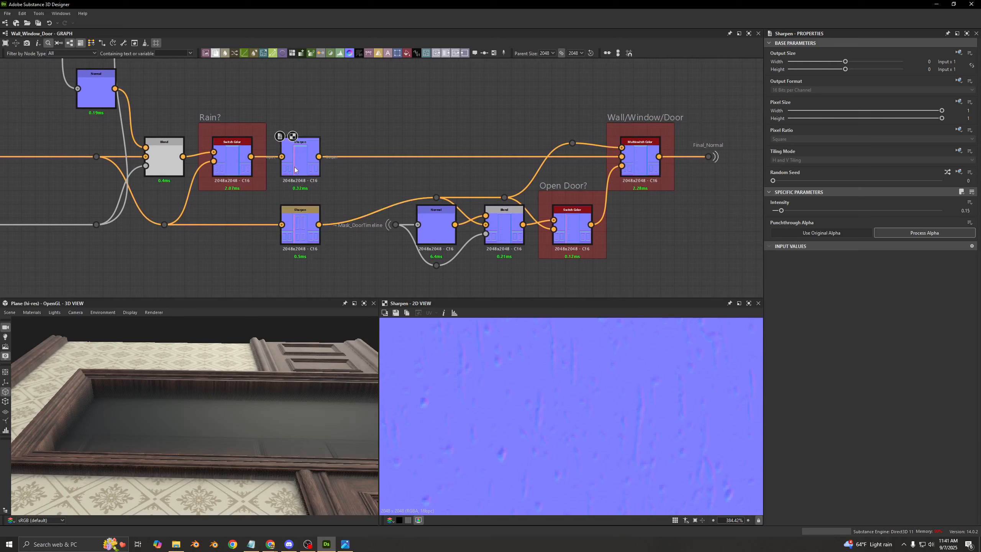
left_click(288, 141)
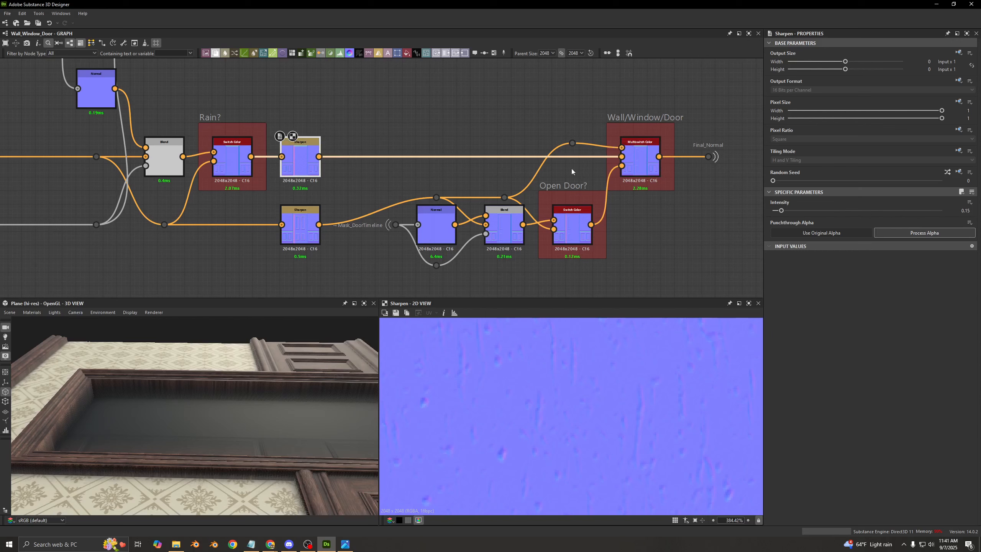
- View the outputs of the door row's Sharpen, Normal and Blend nodes and of the Wall/Window/Door multiswitch
middle_click_drag(411, 134, 331, 126)
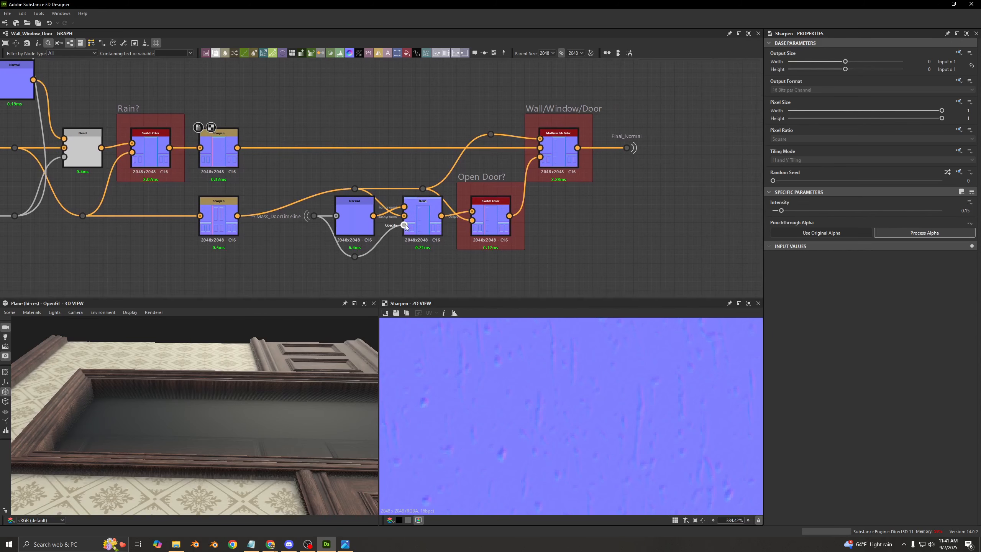
left_click(218, 220)
left_click(422, 220)
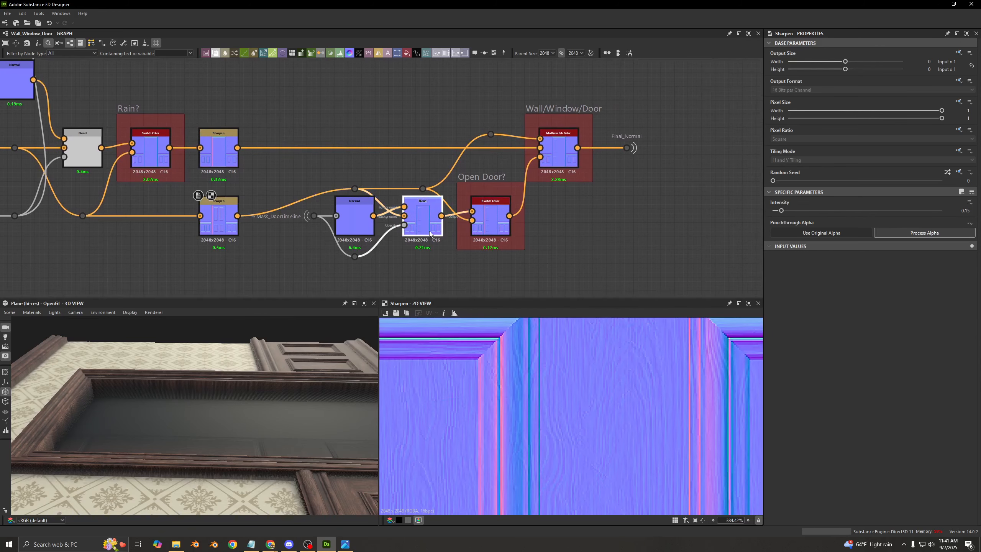
left_click(370, 233)
double_click(365, 235)
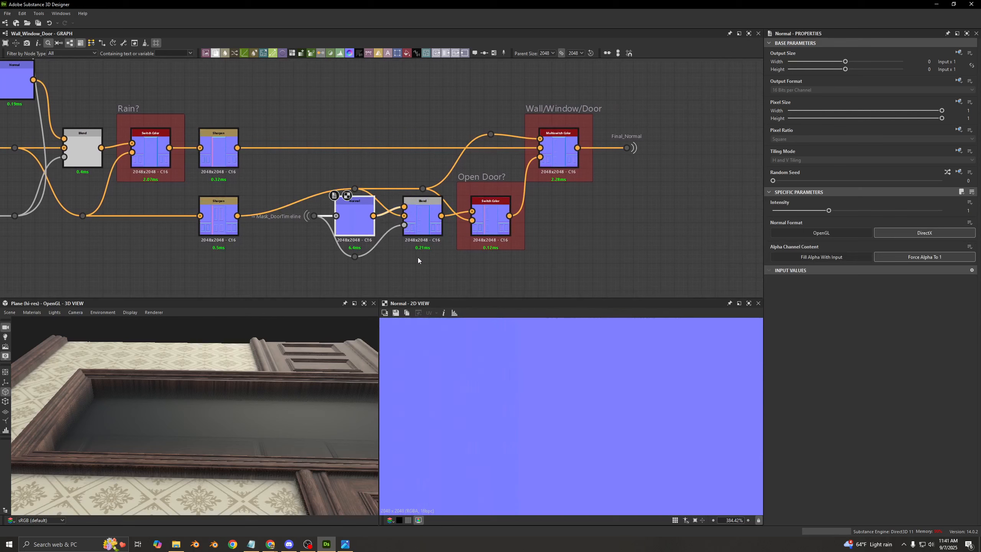
scroll(528, 391, "down", 5)
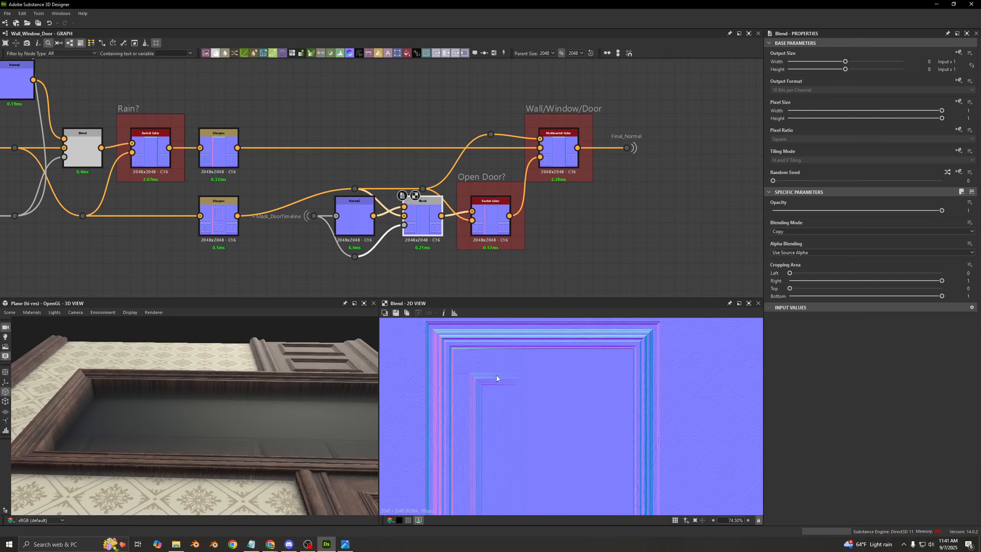
left_click(558, 154)
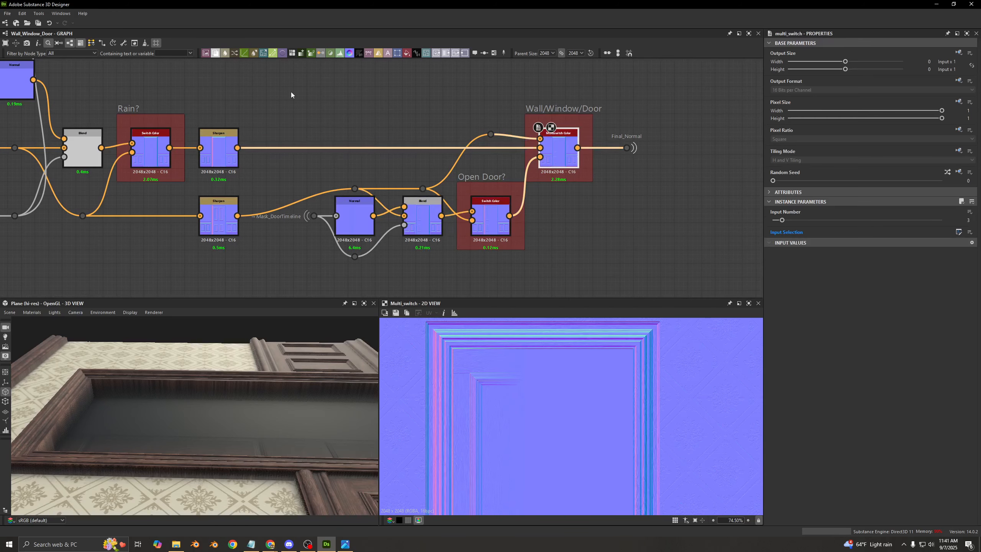
- Move the Mask_DoorTimeline portal slightly lower, away from the Sharpen's output link
left_click_drag(286, 88, 215, 250)
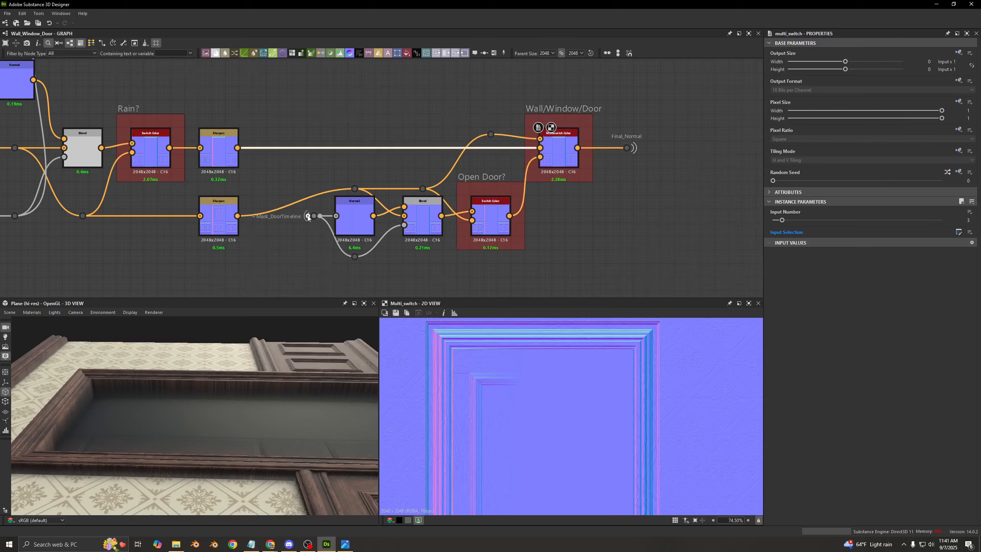
scroll(314, 218, "up", 2)
left_click_drag(314, 219, 314, 237)
left_click(342, 158)
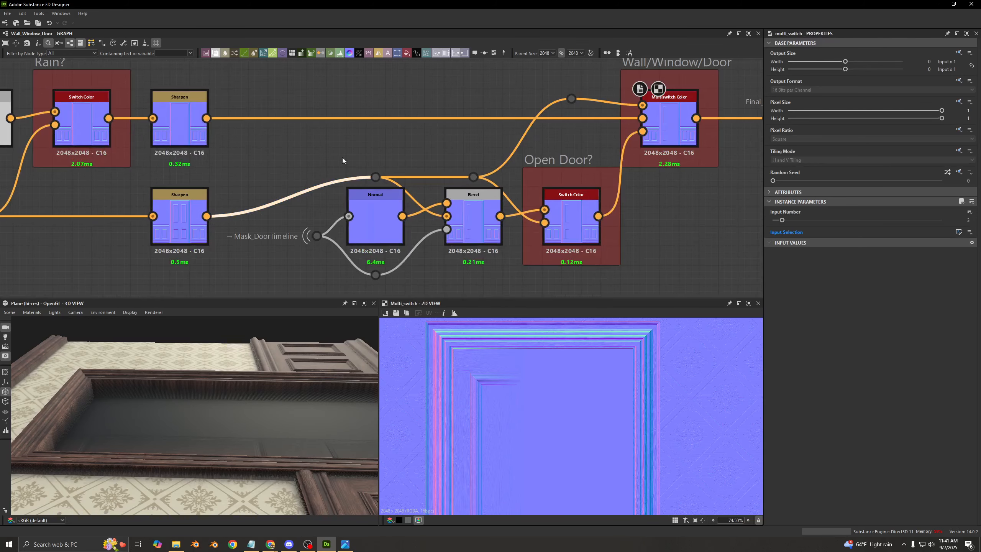
- Look over the rearranged end of the normal row and its place in the whole graph
scroll(344, 151, "down", 2)
middle_click_drag(355, 150, 333, 162)
scroll(333, 161, "down", 2)
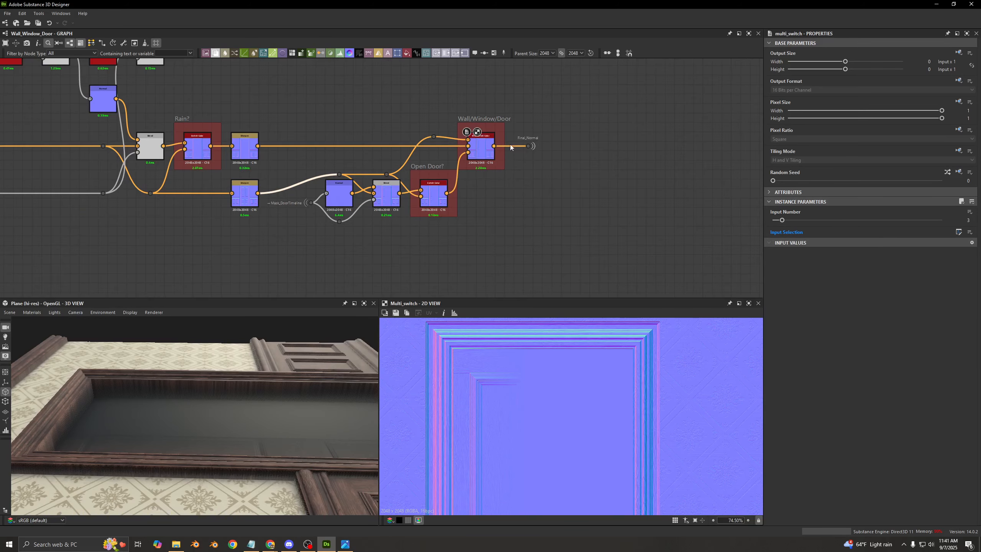
scroll(246, 125, "up", 2)
left_click_drag(203, 105, 585, 299)
left_click(372, 173)
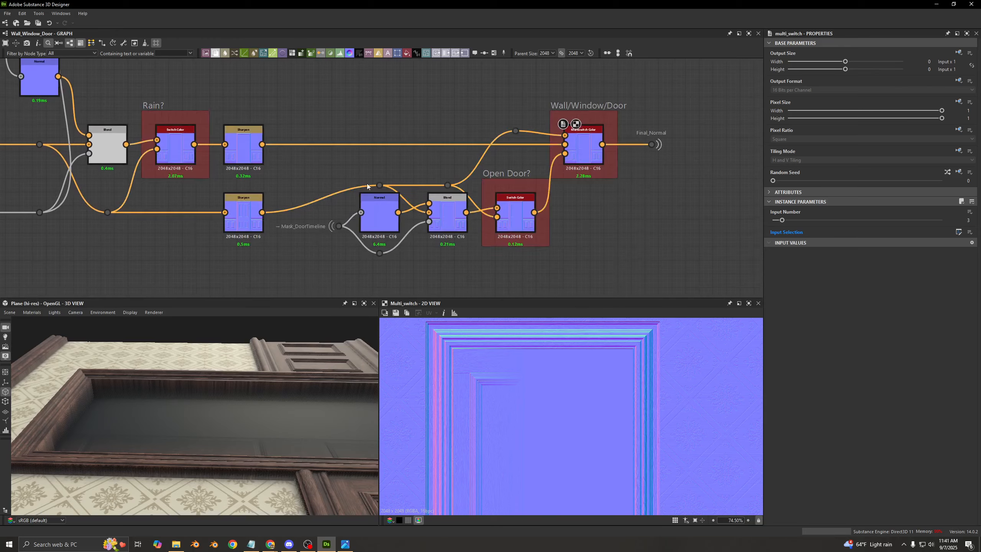
scroll(367, 183, "down", 6)
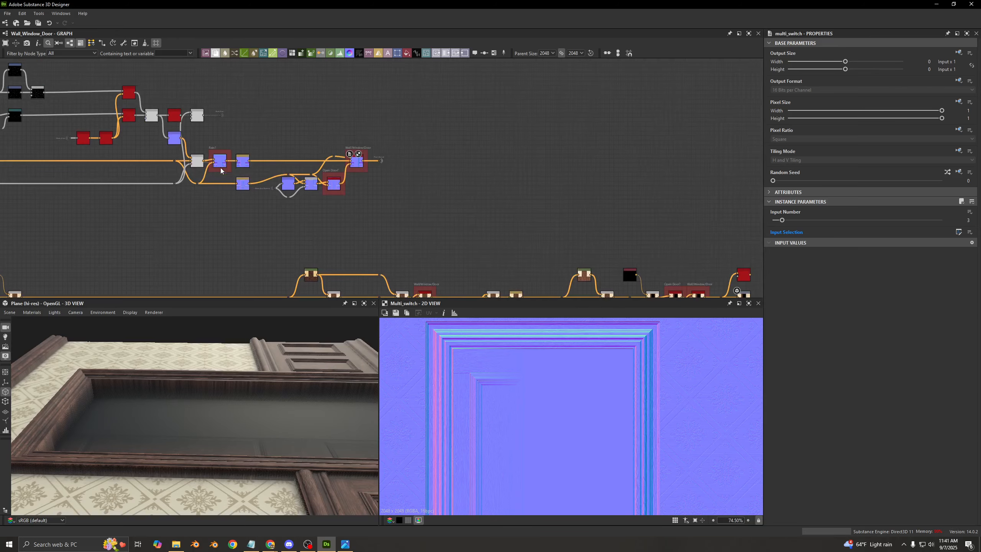
left_click(201, 92)
middle_click_drag(695, 154, 420, 96)
scroll(420, 96, "up", 5)
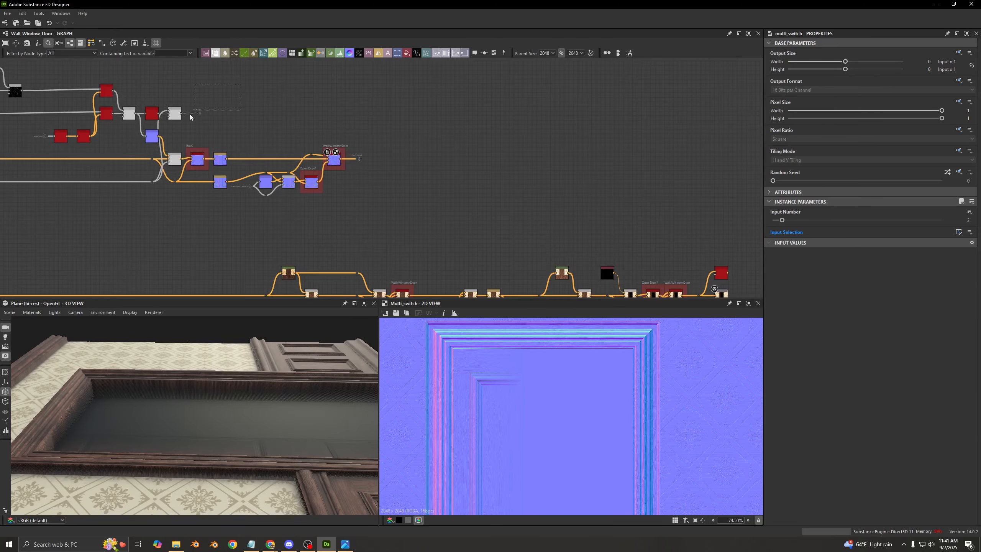
- Select the Final_Normal portal and trace it to the receiving dot that feeds the curvature node in the base color row
scroll(243, 135, "up", 8)
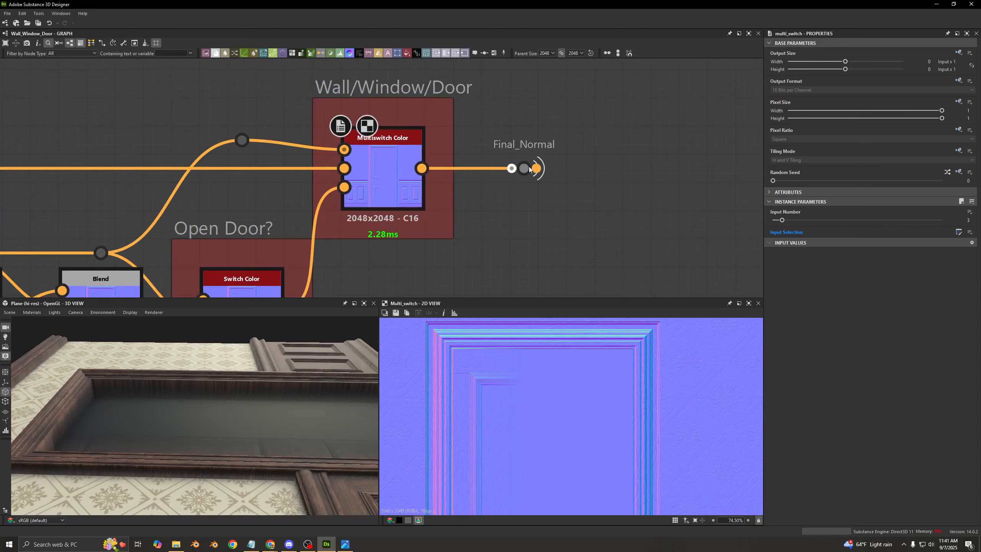
left_click(523, 169)
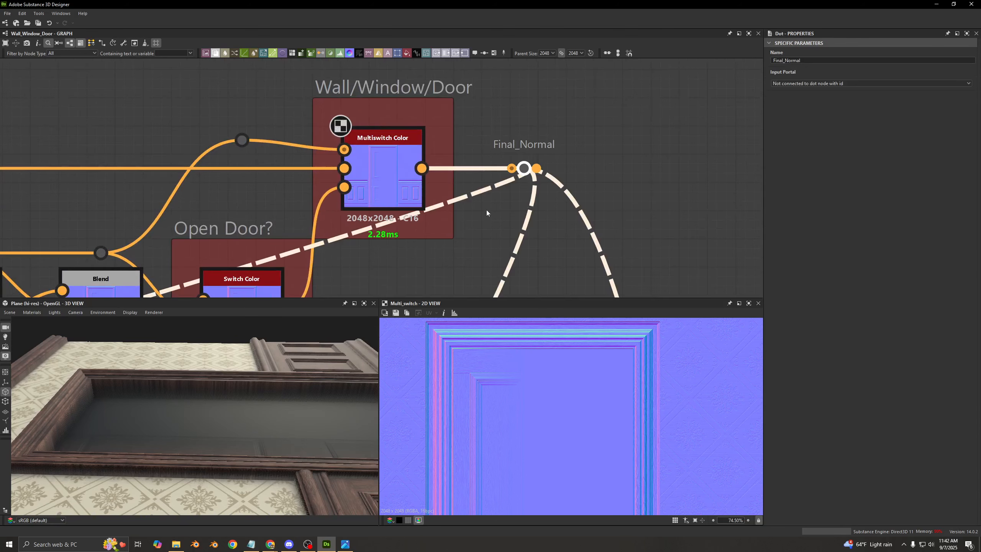
scroll(496, 228, "down", 5)
scroll(507, 243, "down", 4)
middle_click_drag(439, 169, 402, 114)
middle_click_drag(501, 278, 393, 113)
mouse_move(474, 253)
middle_mouse_down()
mouse_move(400, 172)
mouse_move(416, 164)
mouse_move(422, 199)
middle_mouse_up()
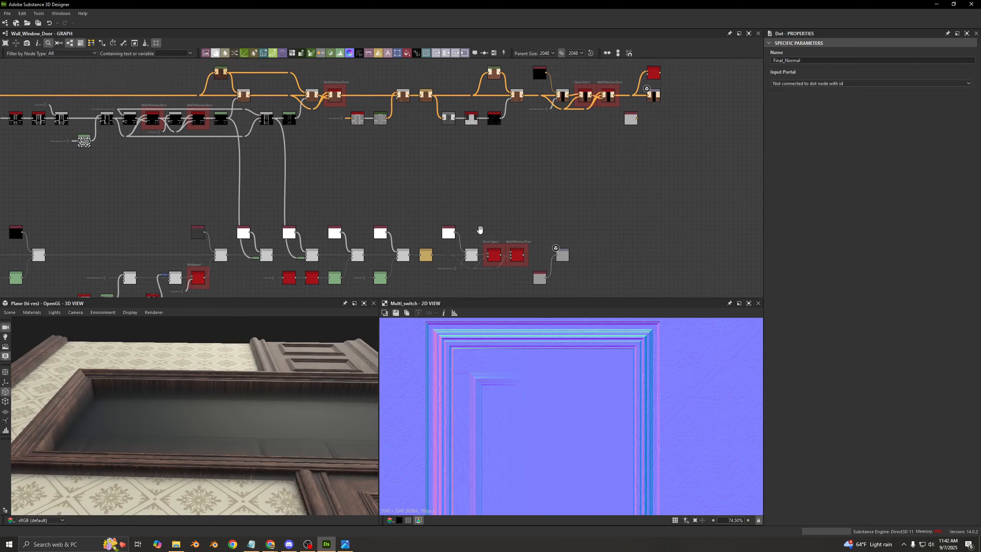
scroll(458, 180, "up", 5)
middle_click_drag(368, 142, 381, 218)
left_click(378, 183)
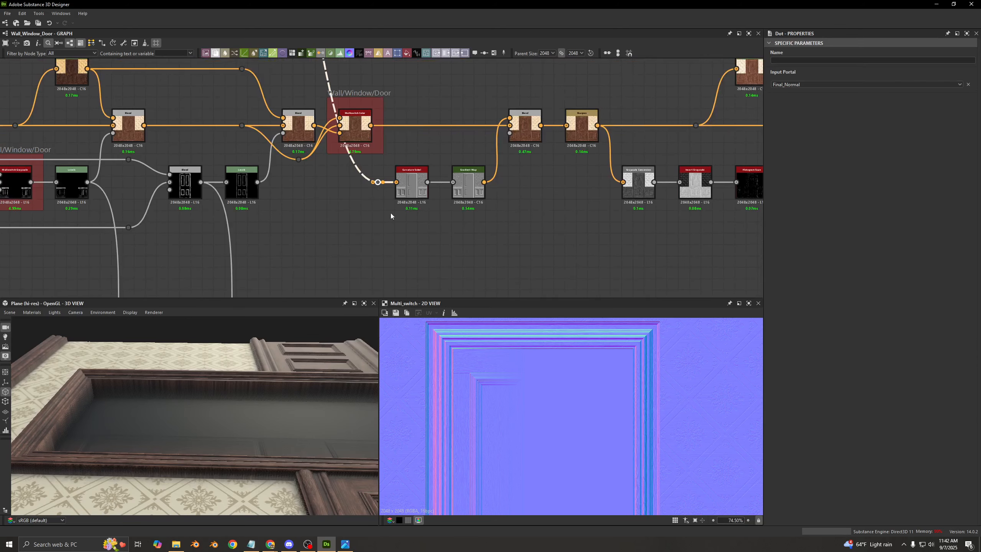
- Trace the Final_Normal portal to the graph's Normal output and view the Normal Normalize node in front of it
scroll(391, 214, "down", 5)
scroll(348, 130, "up", 3)
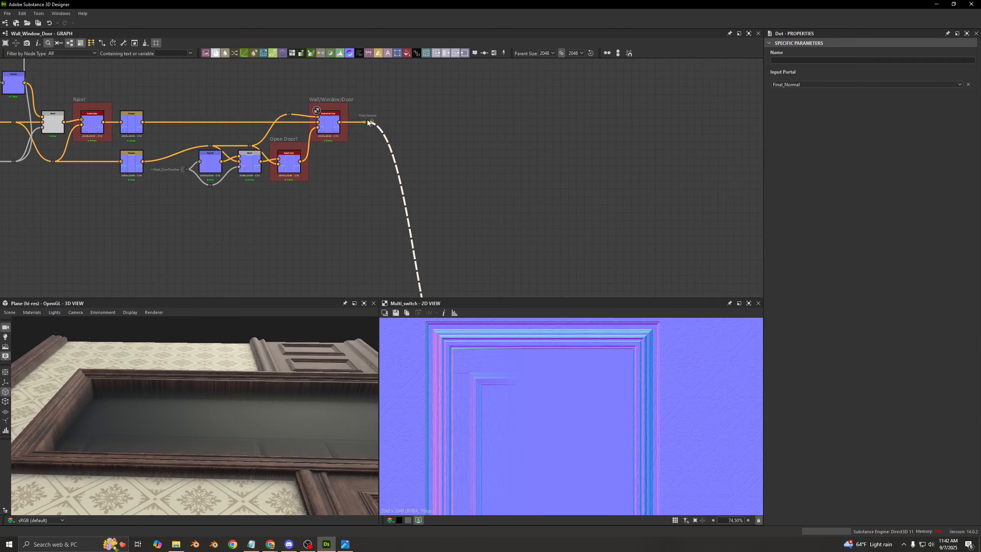
left_click(353, 124)
scroll(385, 132, "down", 3)
middle_click_drag(433, 209, 426, 117)
scroll(454, 198, "up", 2)
scroll(424, 223, "down", 5)
middle_click_drag(424, 287, 518, 155)
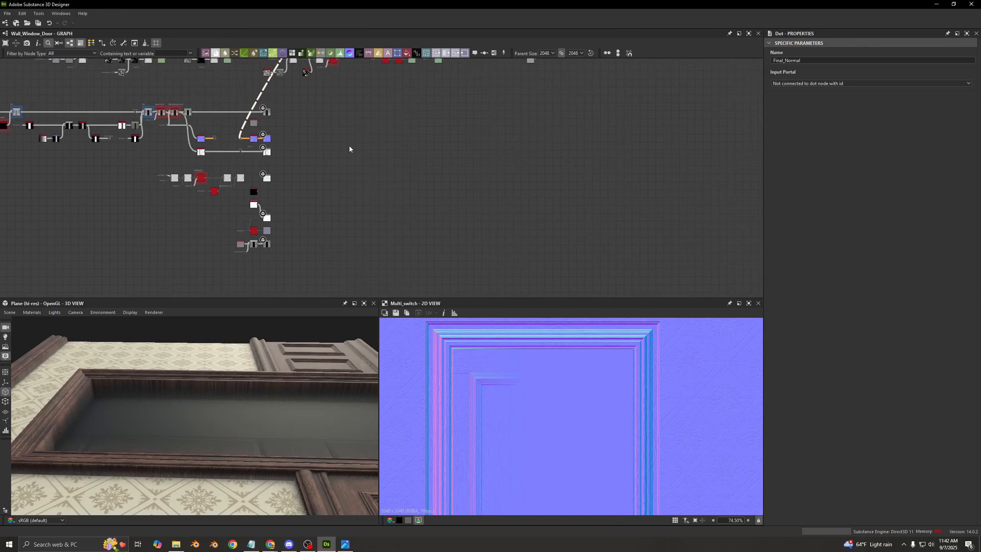
scroll(236, 128, "up", 5)
scroll(185, 162, "up", 2)
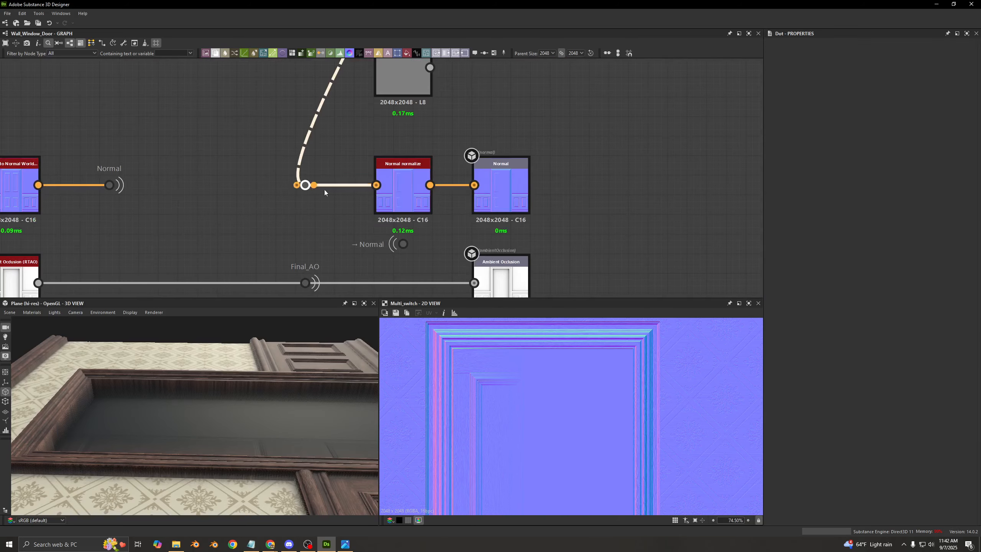
double_click(394, 183)
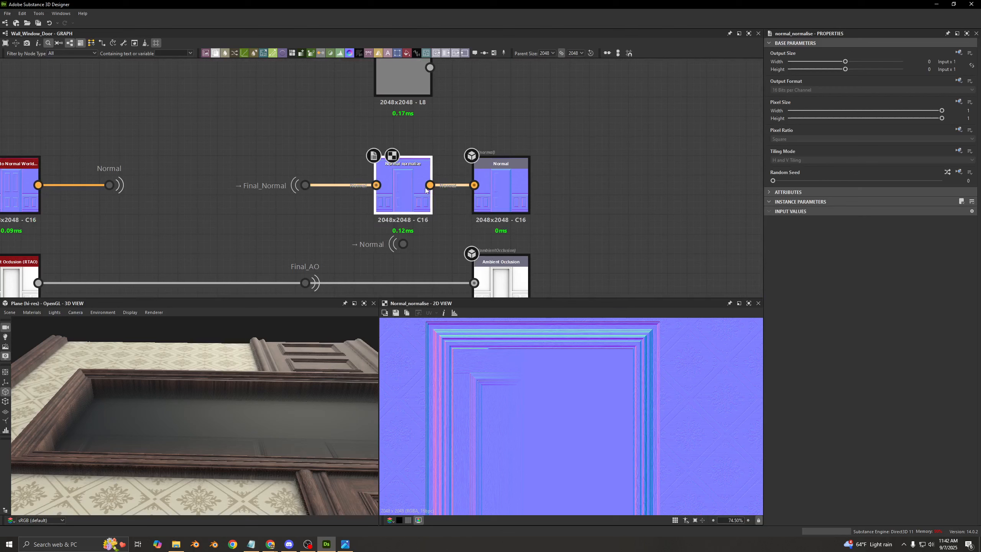
- Delete the spare dot that receives the Normal portal below the Normal Normalize node, and check the original Normal portal
left_click(403, 243)
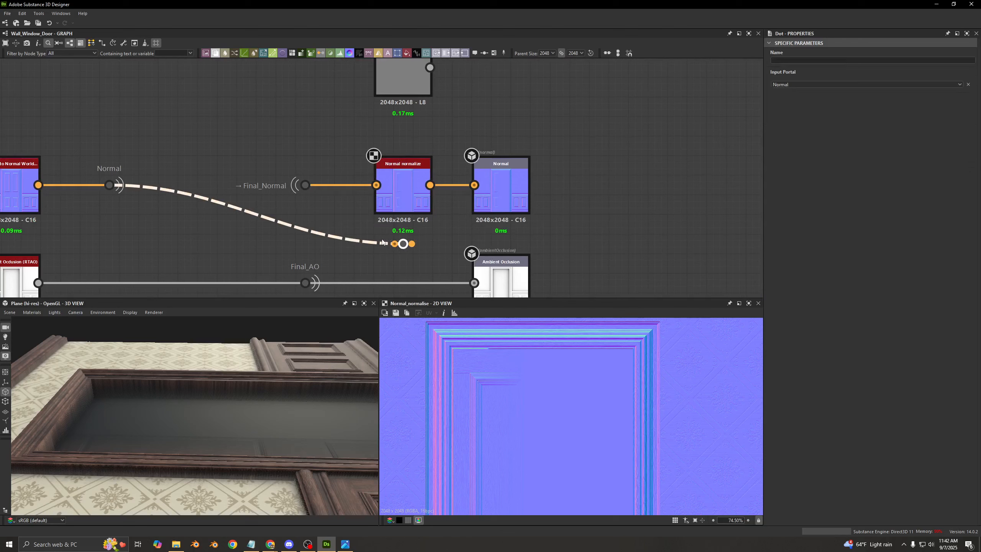
key("Delete")
left_click(109, 185)
left_click(159, 195)
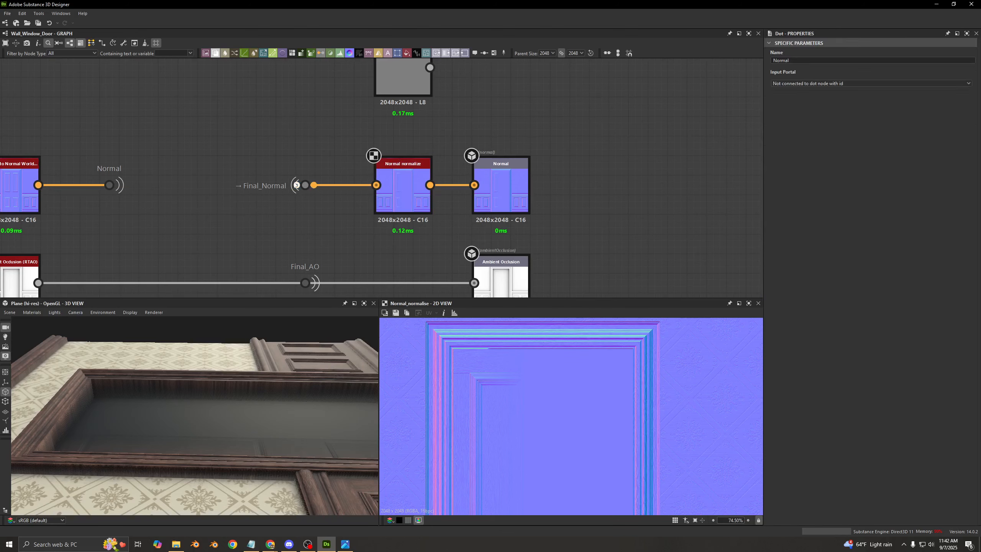
- Compare the Normal output with the Height to Normal World Units result that feeds the Normal portal in the 2D view
left_click(402, 177)
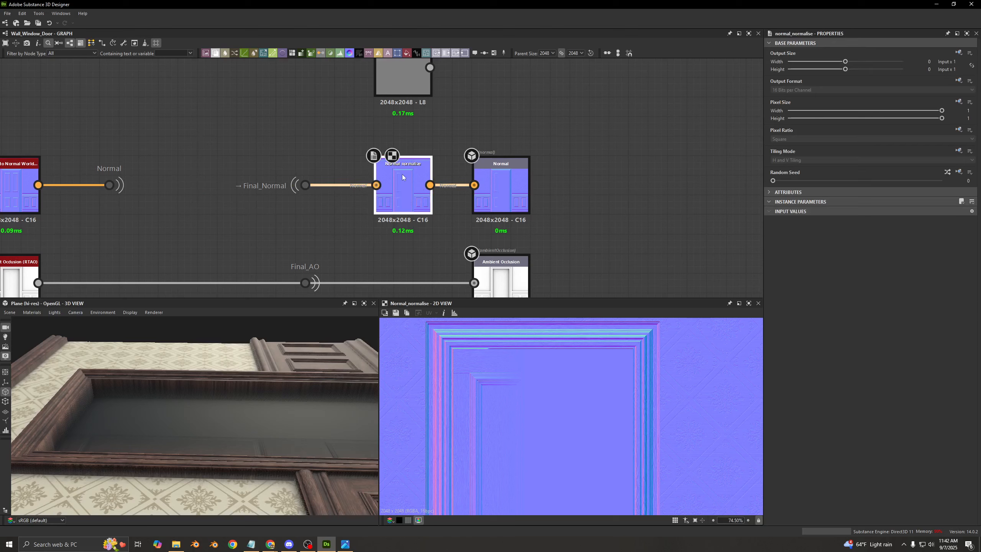
left_click(515, 192)
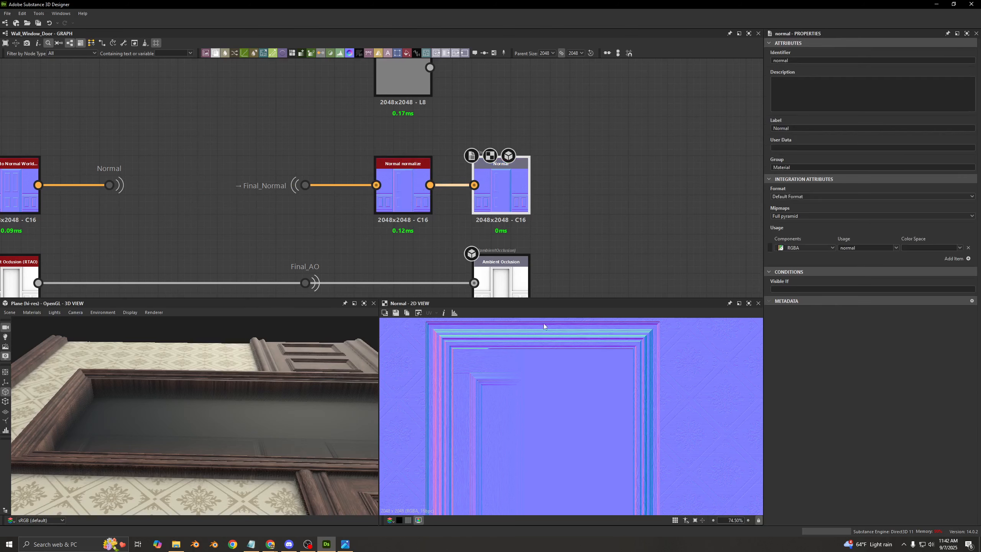
middle_click_drag(425, 385, 556, 403)
middle_click_drag(156, 127, 304, 162)
left_click_drag(304, 162, 247, 243)
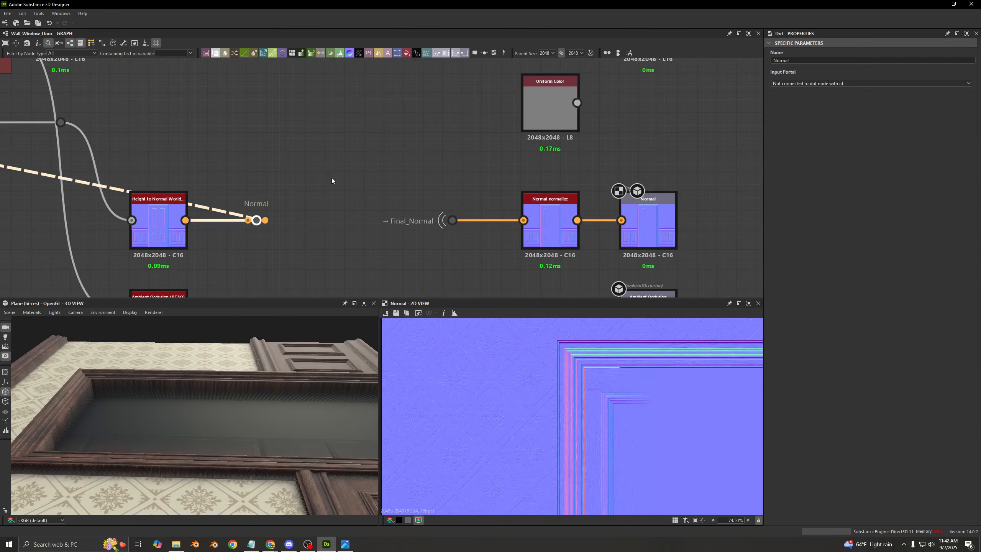
double_click(266, 223)
scroll(579, 390, "up", 4)
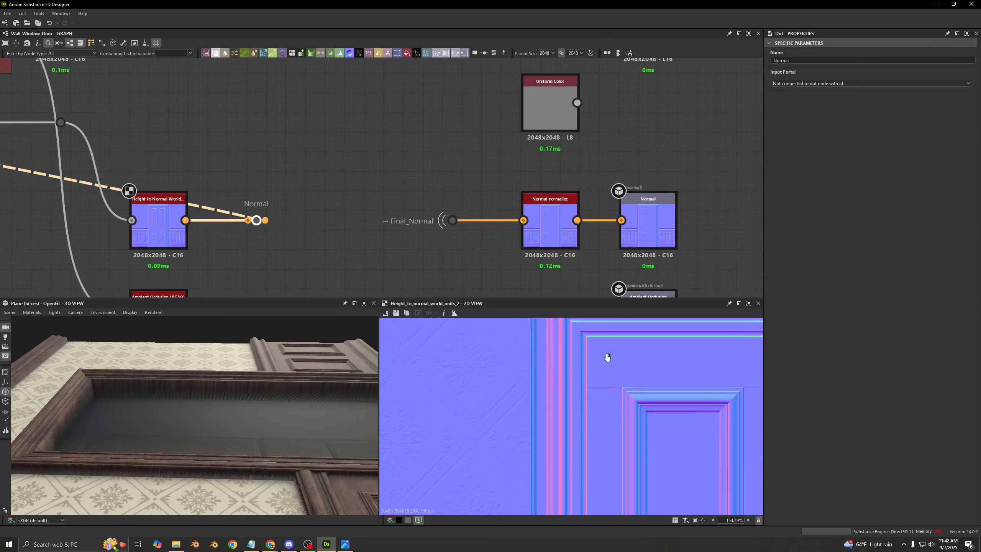
scroll(607, 357, "up", 8)
- View the normal map arriving through the Final_Normal dot, the Normal Normalize result and the Normal output
left_click_drag(480, 190, 423, 245)
double_click(465, 222)
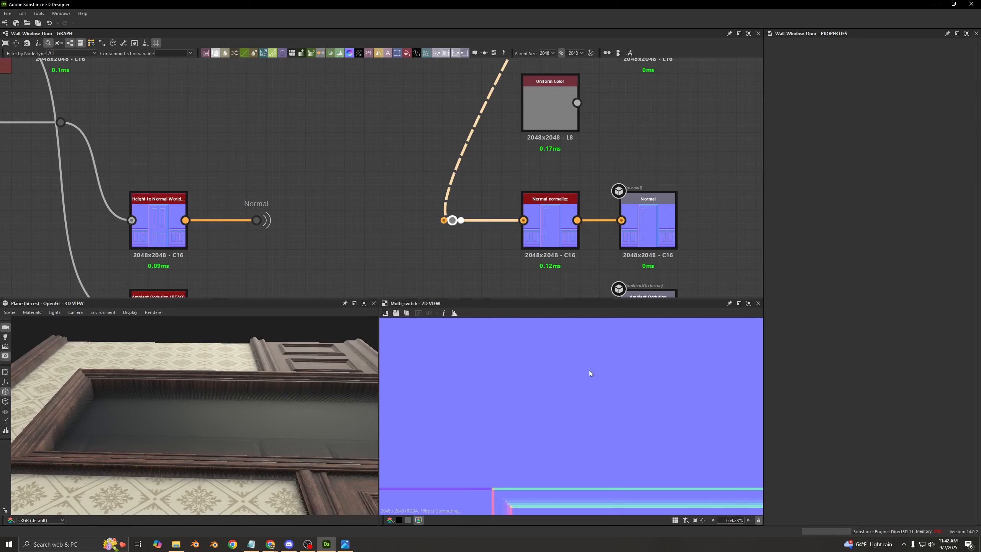
scroll(669, 416, "down", 9)
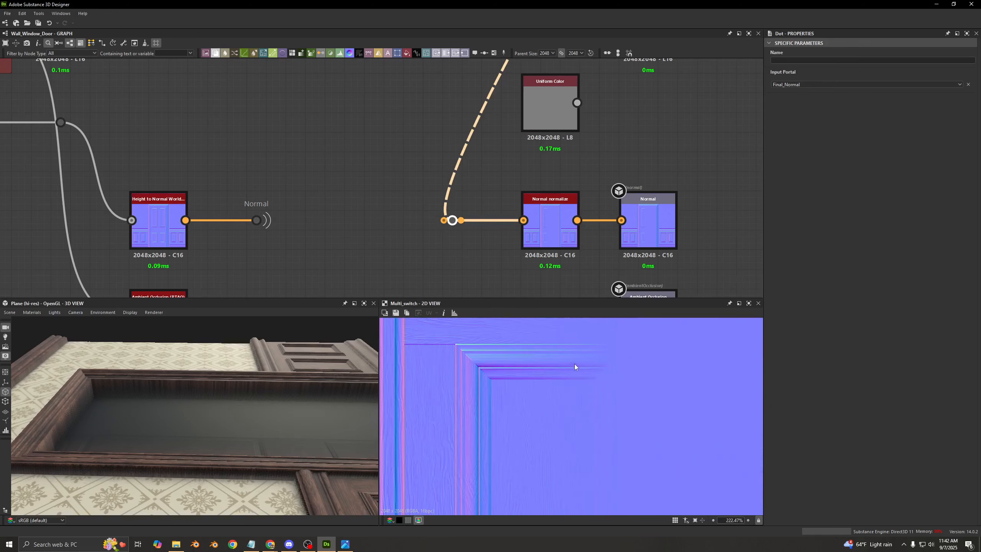
middle_click_drag(476, 196, 357, 186)
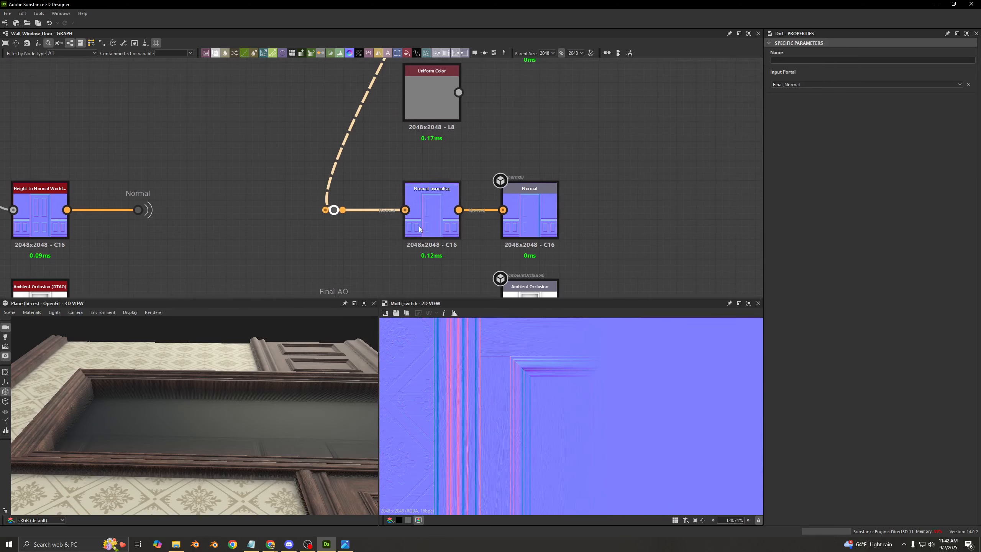
double_click(432, 216)
double_click(521, 226)
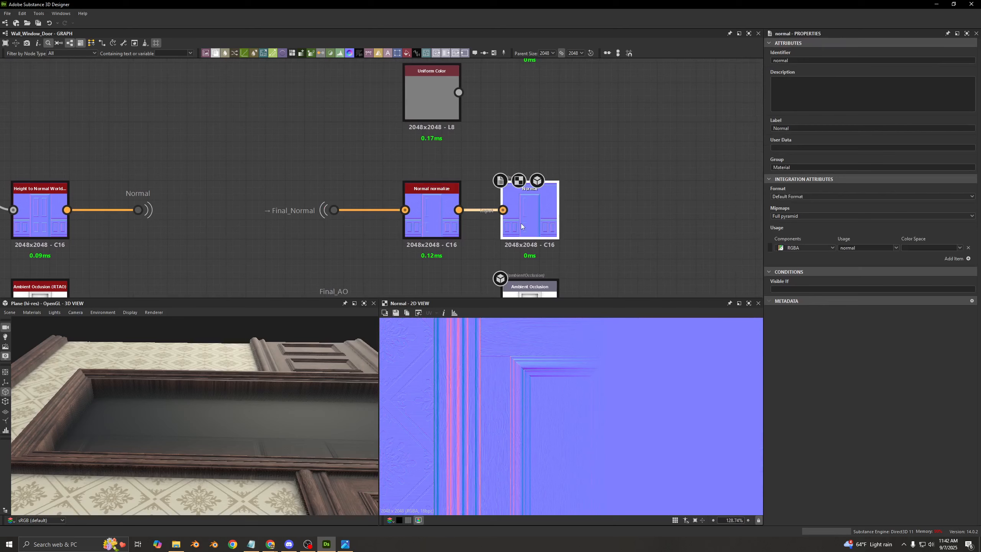
left_click_drag(200, 402, 224, 414)
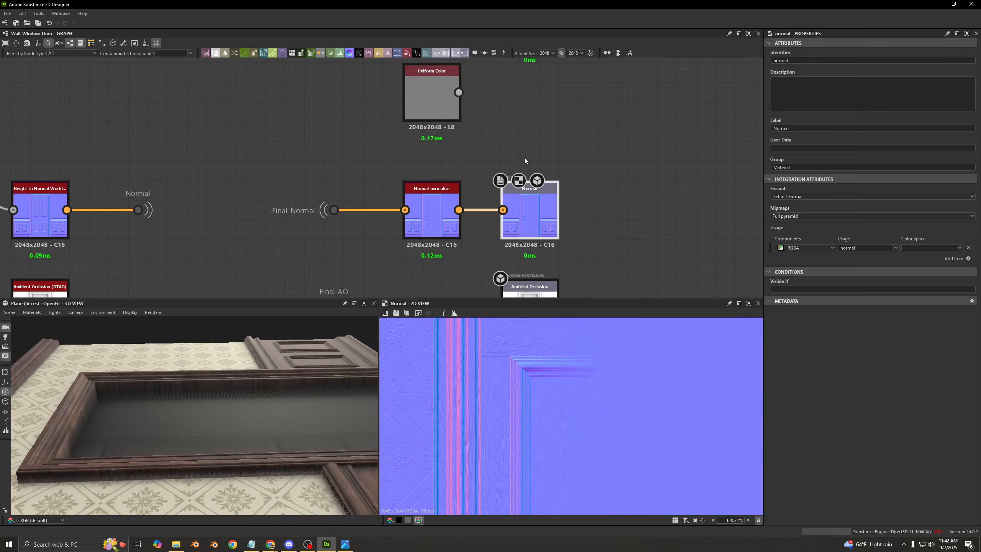
- Locate and select the Final_Normal dot that feeds the Curvature Sobel node in the base color row
scroll(368, 150, "down", 4)
scroll(324, 120, "down", 2)
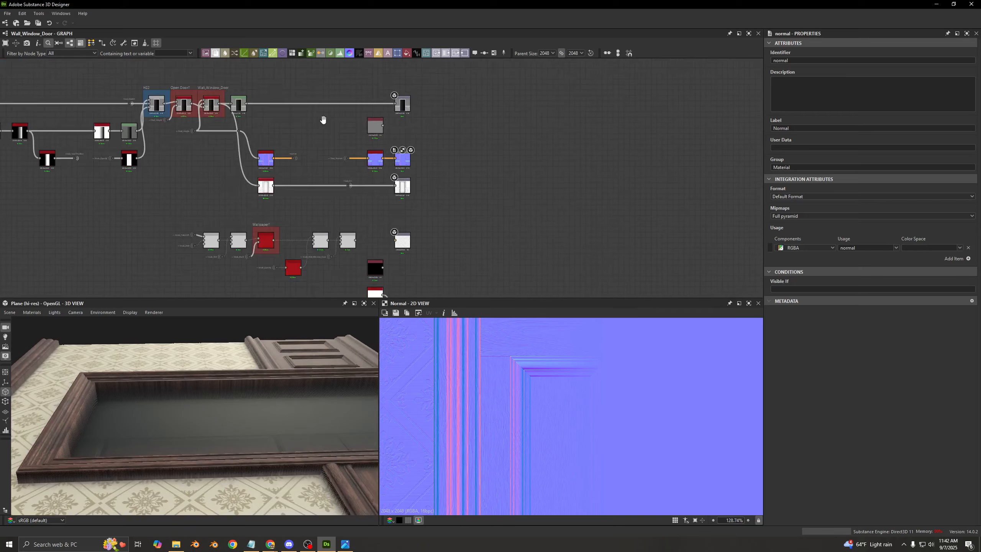
middle_click_drag(324, 121, 385, 210)
scroll(442, 155, "up", 2)
middle_click_drag(442, 155, 163, 114)
scroll(207, 141, "down", 3)
scroll(300, 149, "down", 1)
middle_click_drag(359, 154, 292, 197)
scroll(345, 130, "up", 6)
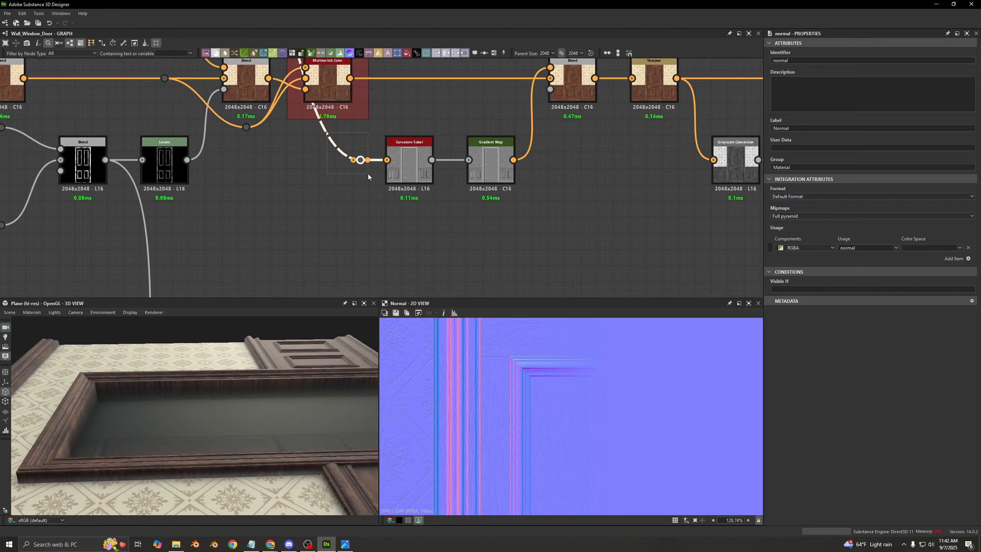
left_click_drag(367, 173, 367, 173)
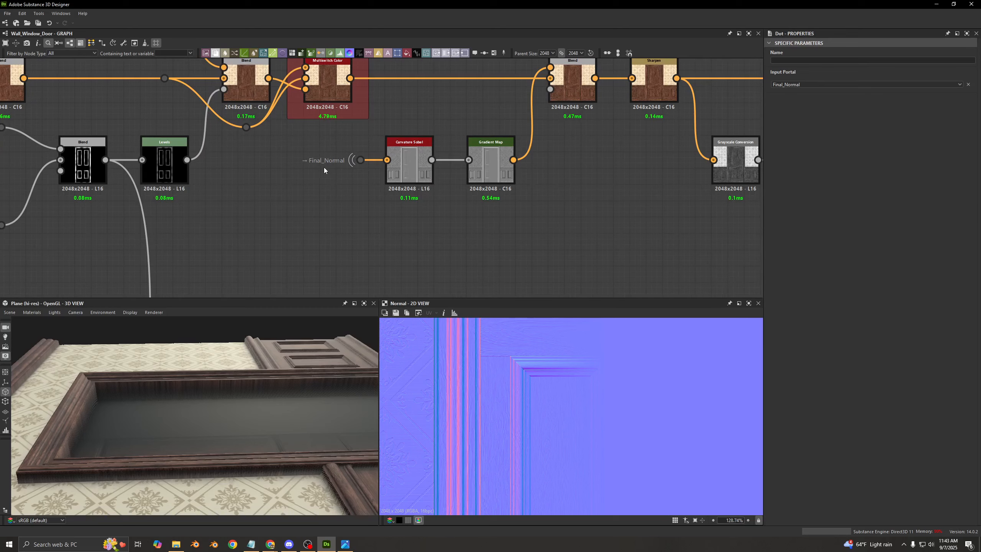
- Select the Normal portal behind the Height to Normal World Units node and trace where its link leads
scroll(351, 184, "down", 5)
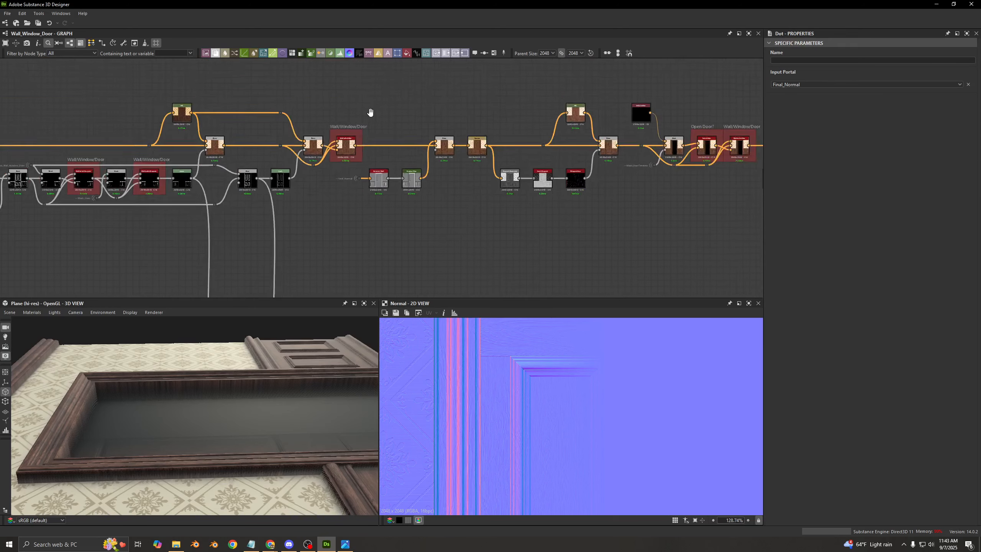
middle_click_drag(359, 280, 411, 143)
scroll(396, 217, "up", 3)
scroll(329, 203, "down", 4)
middle_click_drag(317, 261, 545, 121)
scroll(320, 195, "up", 3)
left_click_drag(163, 249, 163, 249)
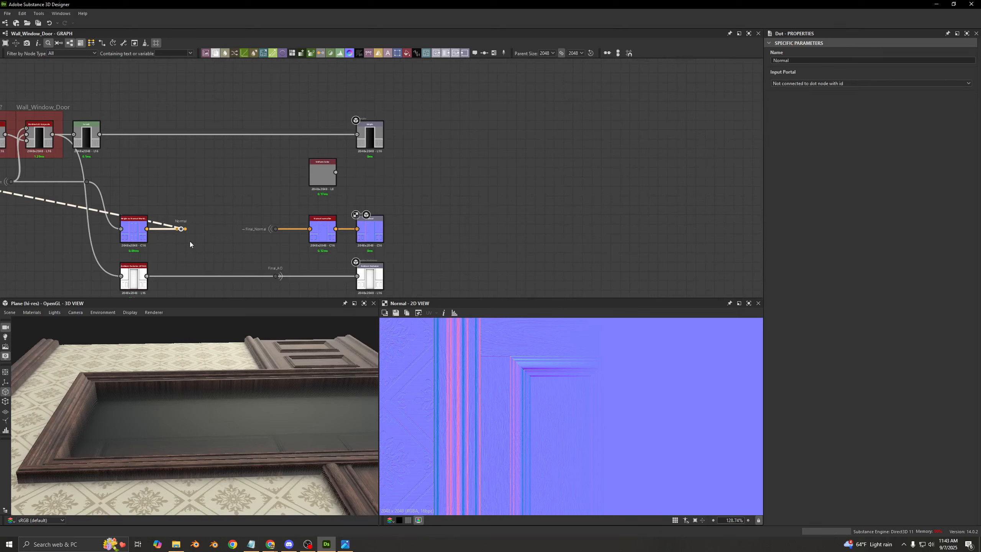
scroll(208, 237, "down", 1)
left_click_drag(234, 215, 269, 238)
left_click_drag(202, 194, 174, 243)
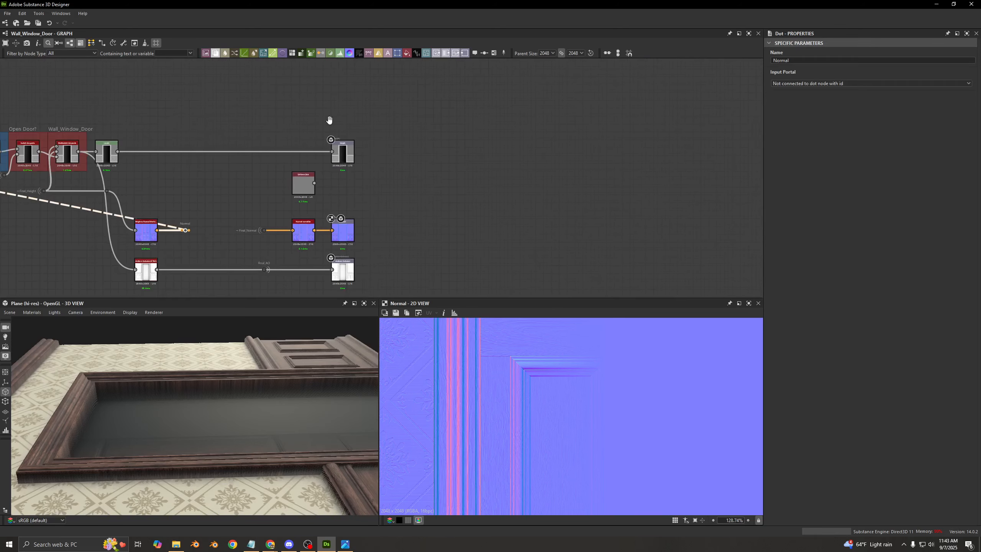
- Return to the Curvature Sobel branch in the base color row and reselect its Final_Normal input dot
middle_click_drag(329, 121, 330, 271)
middle_click_drag(356, 153, 241, 294)
middle_click_drag(422, 102, 361, 239)
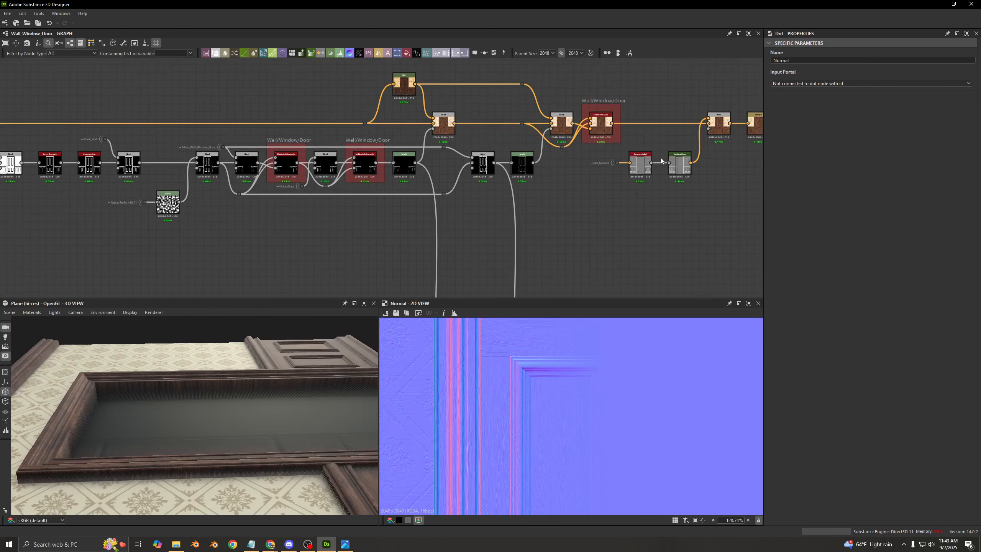
middle_click_drag(631, 158, 433, 167)
scroll(432, 171, "up", 6)
left_click_drag(354, 146, 400, 200)
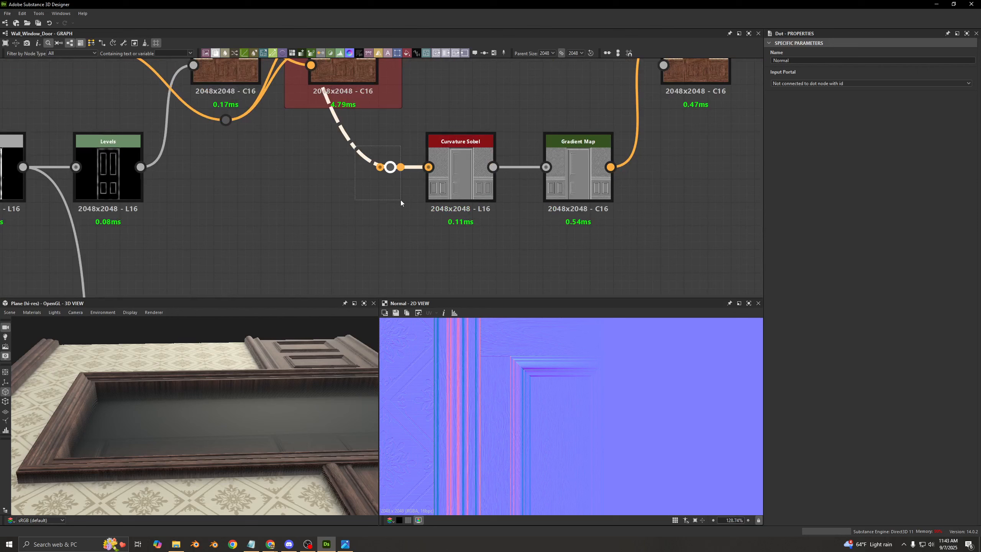
left_click(409, 225)
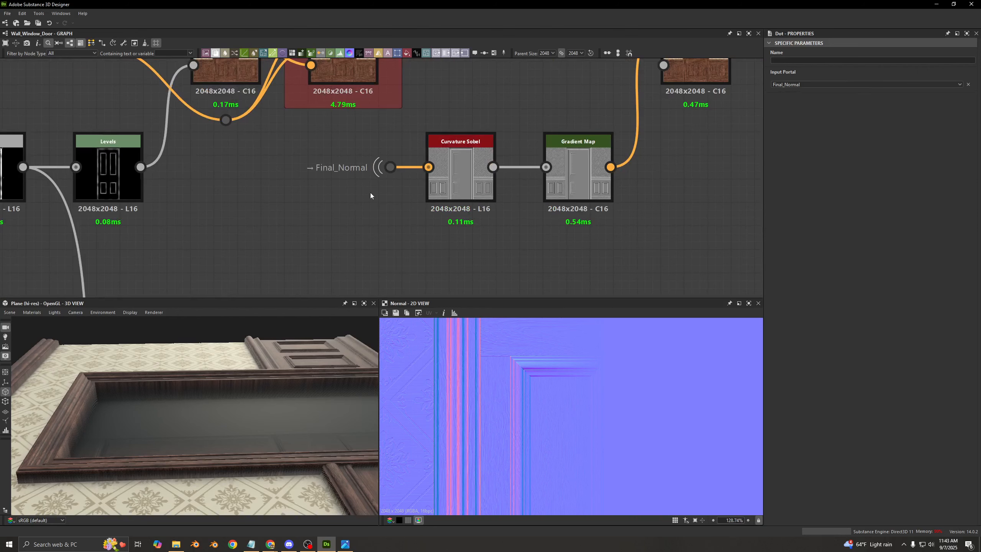
- Examine the stacked material rows back to where the normal, base color and roughness rows begin
scroll(438, 149, "down", 4)
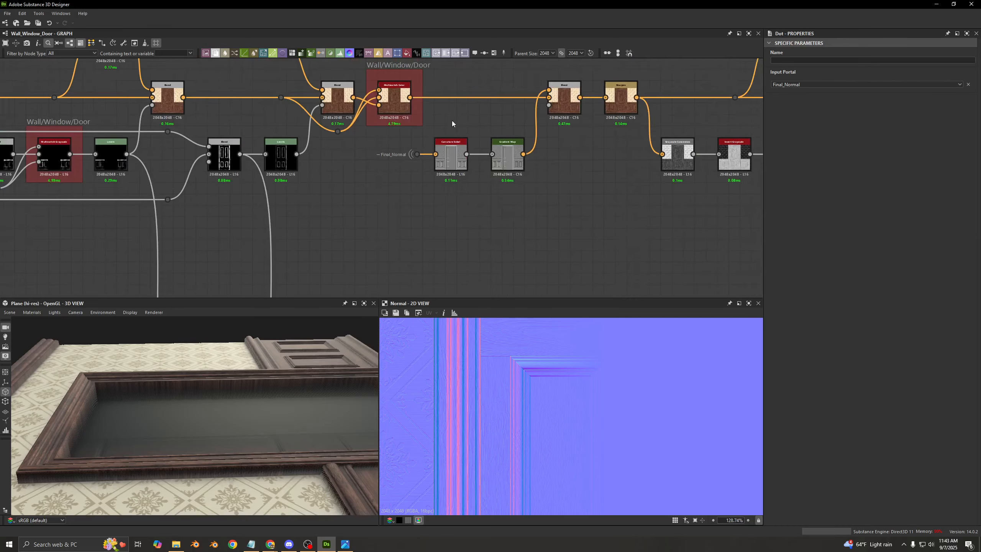
middle_click_drag(452, 120, 370, 221)
scroll(415, 140, "down", 3)
middle_click_drag(415, 143, 465, 244)
scroll(367, 219, "down", 3)
middle_click_drag(366, 219, 758, 170)
scroll(268, 187, "down", 3)
middle_click_drag(269, 186, 594, 185)
middle_click_drag(309, 185, 612, 176)
middle_click_drag(270, 176, 610, 177)
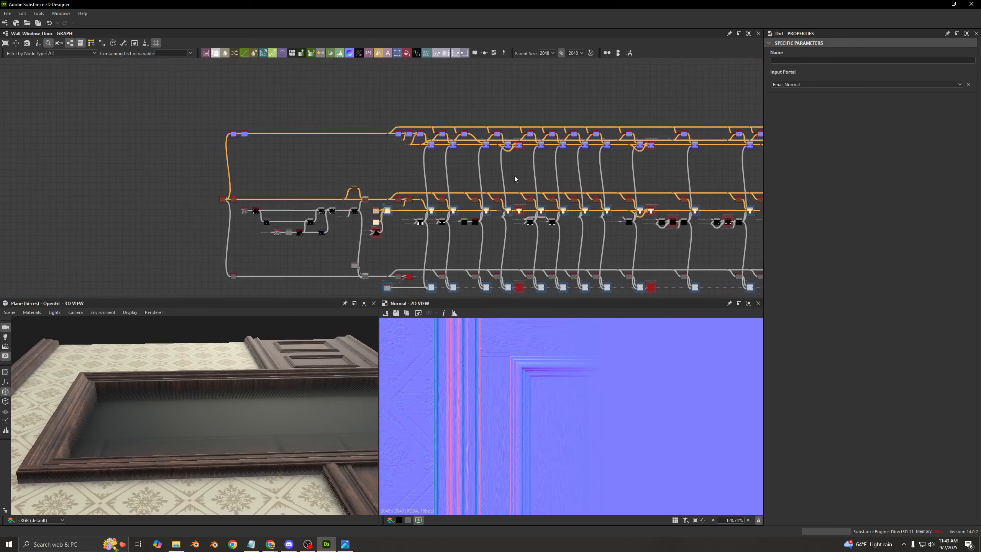
middle_click_drag(198, 175, 276, 176)
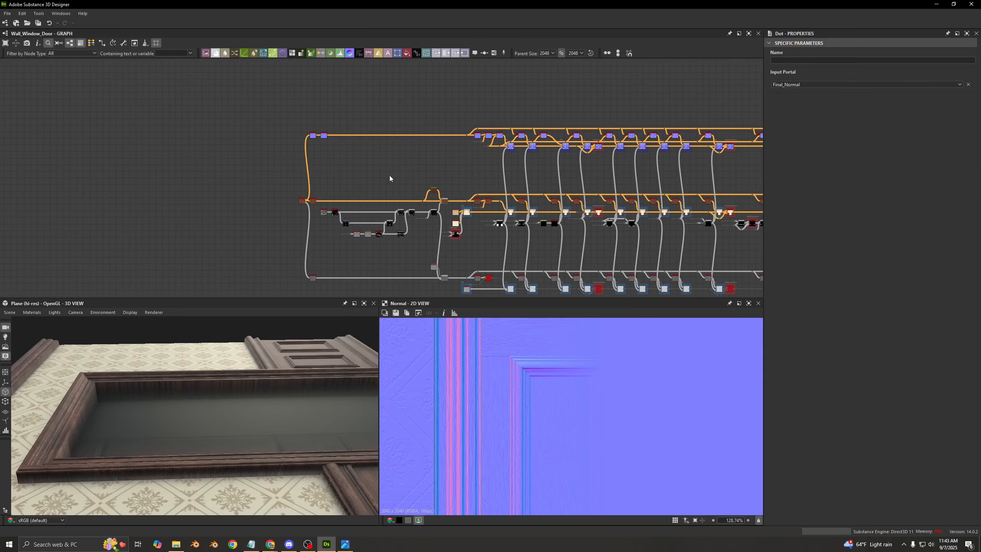
middle_click_drag(436, 175, 287, 198)
- Follow the parallel normal, base color and roughness rows from their start towards the end of the graph
left_click_drag(275, 118, 641, 185)
middle_click_drag(634, 186, 371, 184)
left_click_drag(619, 195, 353, 103)
left_click(641, 105)
middle_click_drag(641, 105, 395, 125)
left_click_drag(628, 109, 304, 206)
left_click(563, 206)
scroll(561, 206, "down", 3)
middle_click_drag(553, 210, 344, 117)
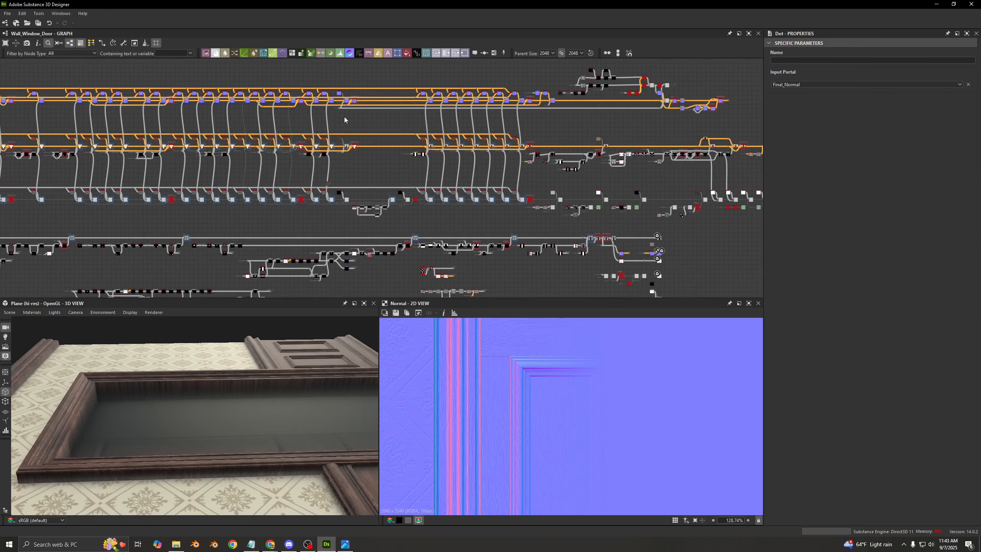
- Review how the finished normal row sits above the base color, roughness and height rows, and inspect the 3D preview
middle_click_drag(617, 157, 501, 175)
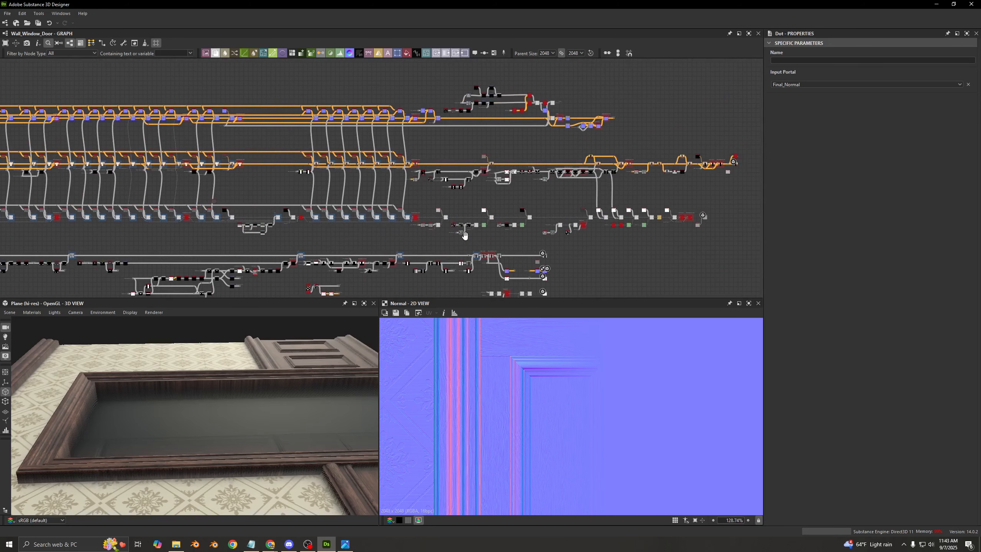
middle_click_drag(465, 236, 583, 206)
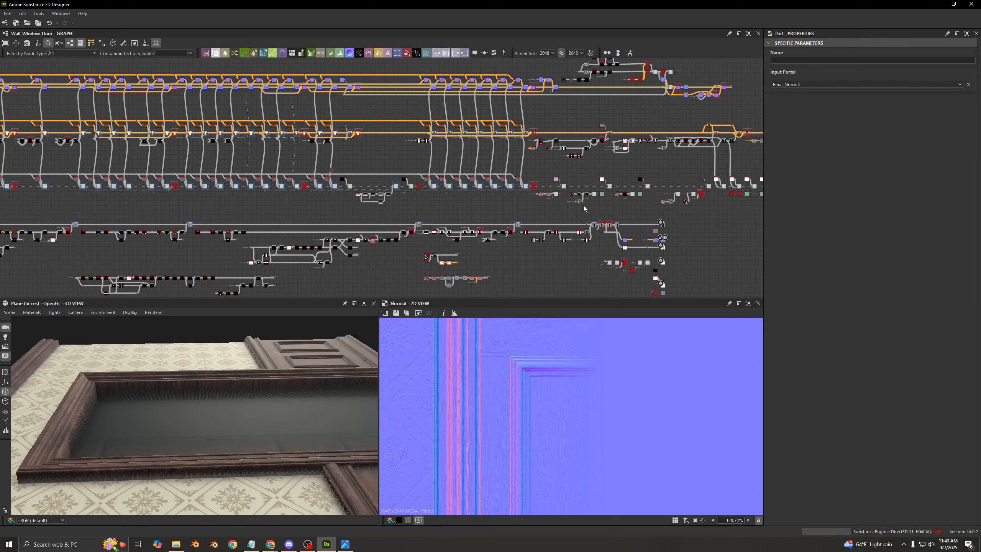
middle_click_drag(463, 159, 326, 182)
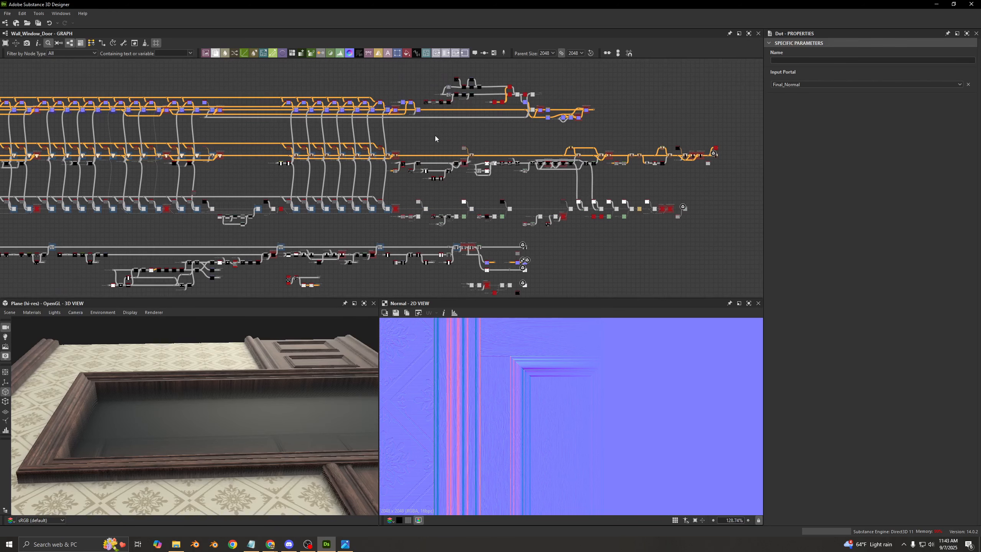
middle_click_drag(390, 136, 539, 137)
middle_click_drag(517, 171, 438, 175)
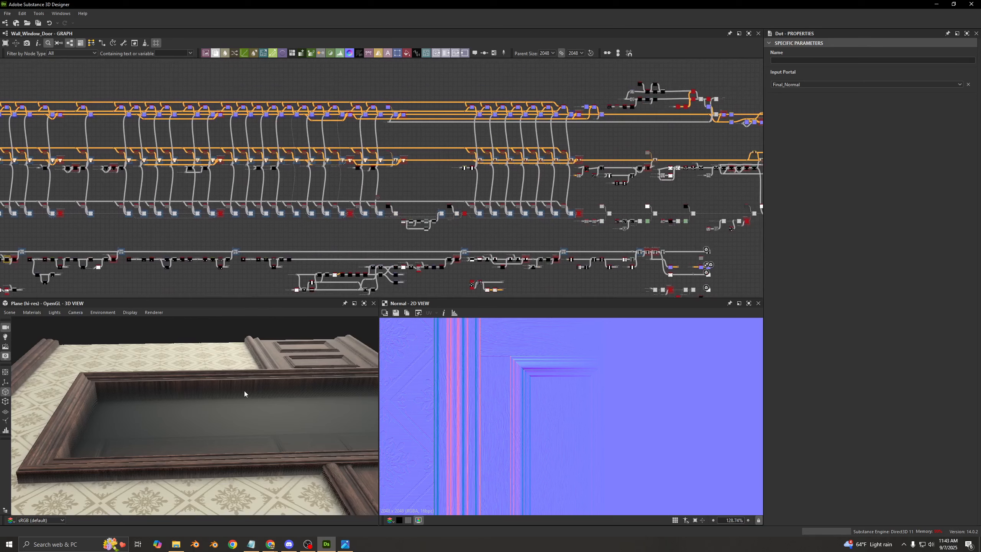
left_click_drag(244, 391, 226, 396)
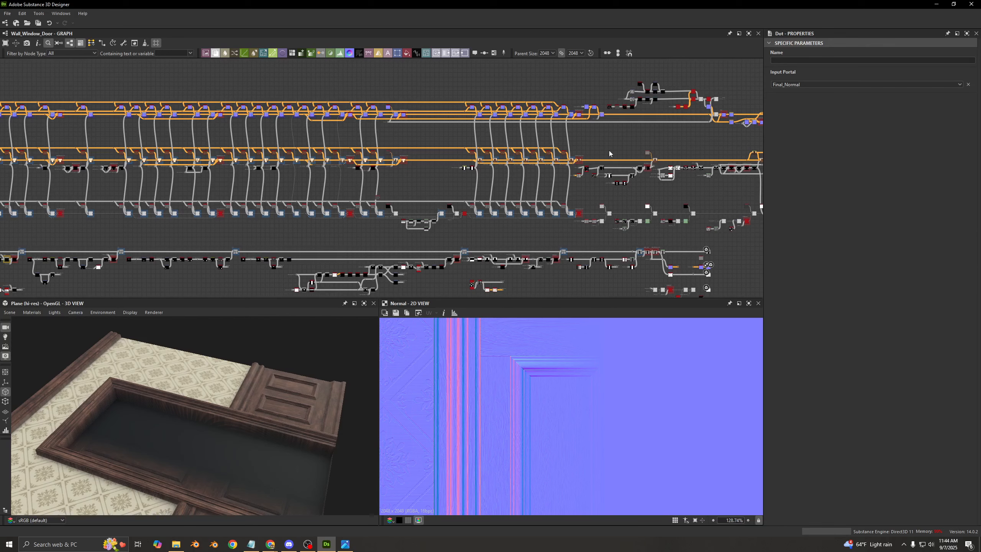
- Inspect the end of the normal row, with its Rain?, Open Door? and Wall/Window/Door switches, and the 3D preview
middle_click_drag(609, 154, 407, 197)
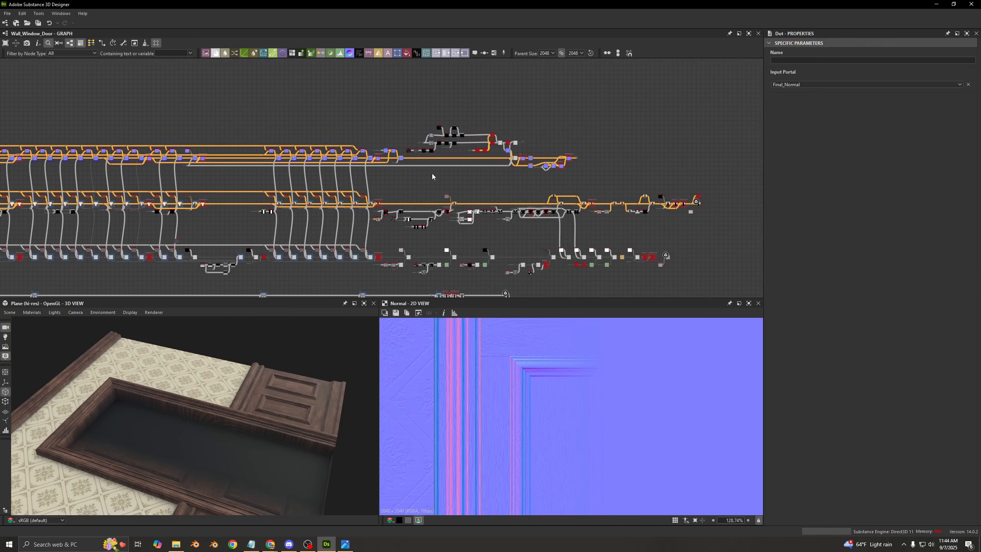
middle_click_drag(551, 186, 472, 193)
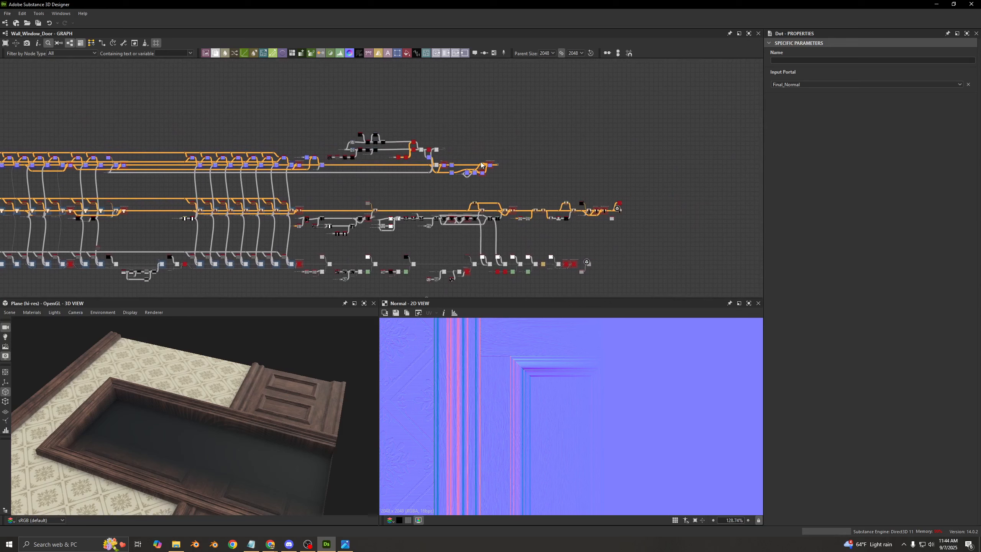
scroll(475, 166, "up", 6)
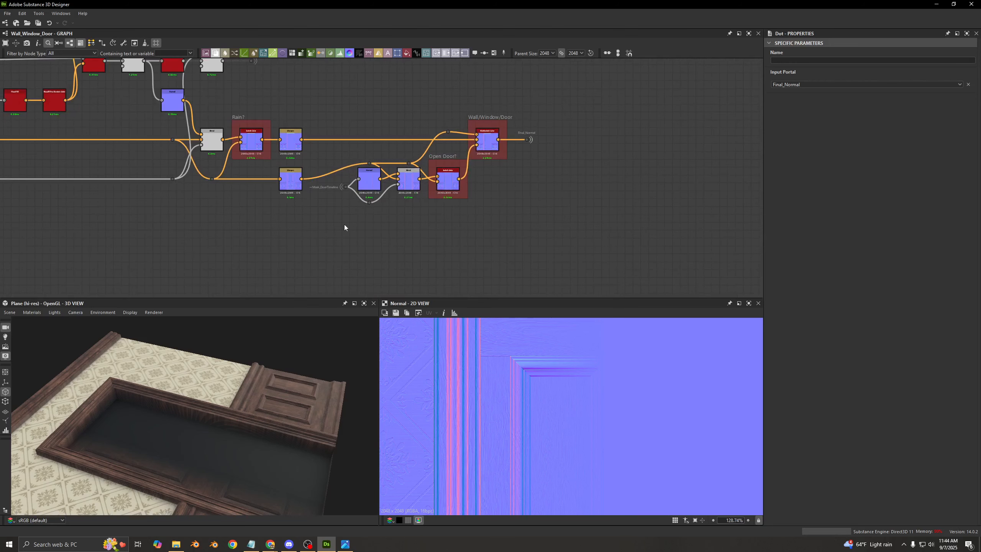
middle_click_drag(431, 229, 521, 135)
left_click_drag(166, 398, 219, 362)
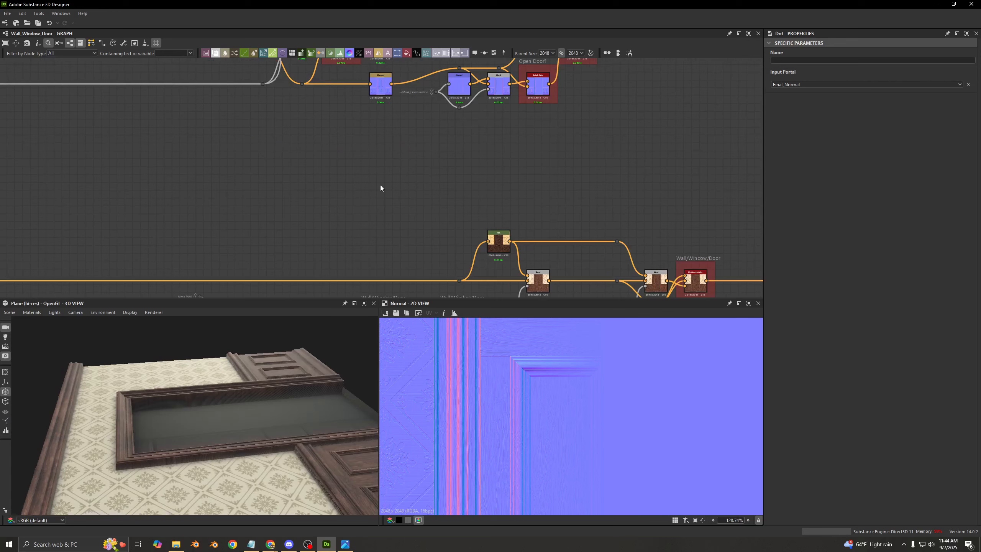
- Look over the last part of the base color row up to its output node
middle_click_drag(501, 184, 256, 200)
scroll(256, 201, "down", 4)
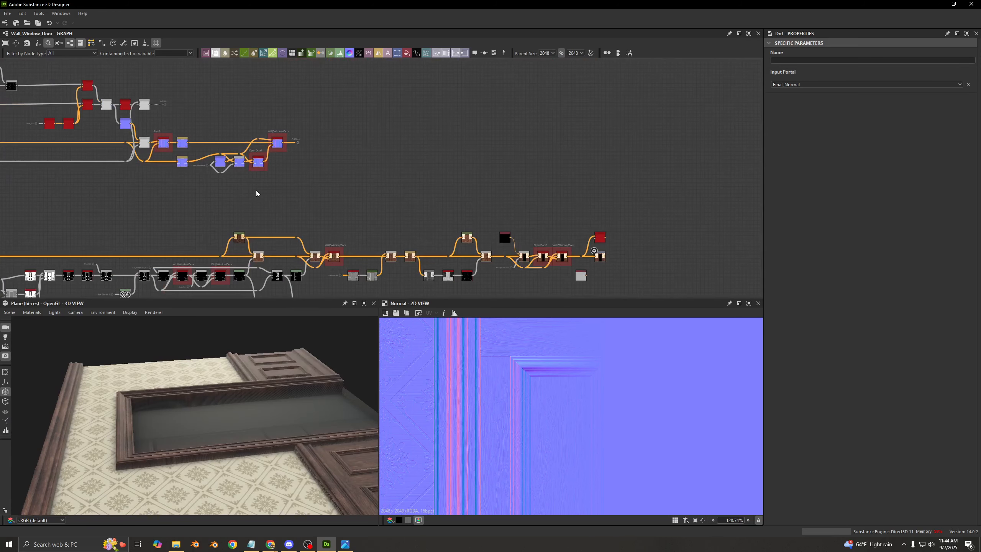
middle_click_drag(203, 198, 236, 213)
middle_click_drag(454, 215, 355, 188)
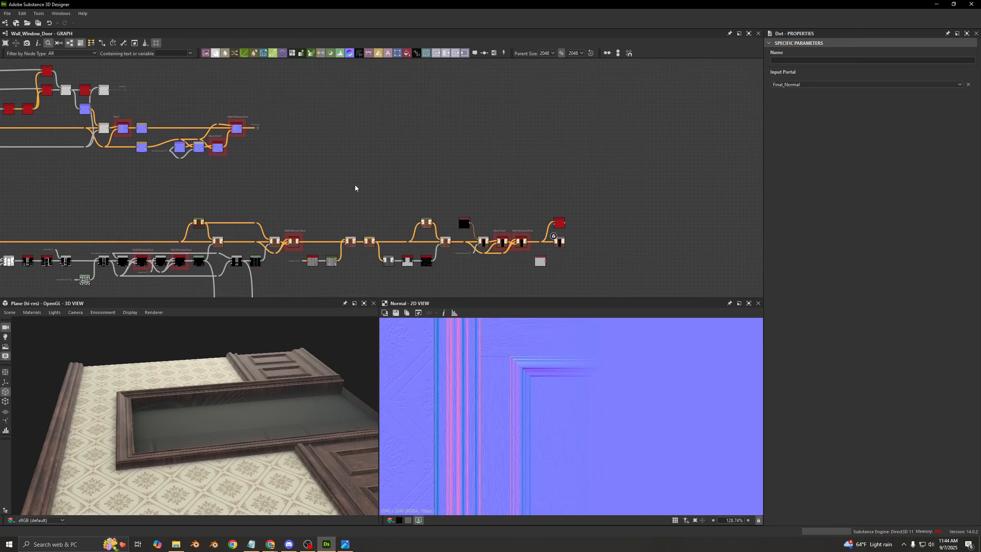
- Survey the ends of the base color, roughness and height rows down to the group of output nodes below them
scroll(354, 185, "down", 3)
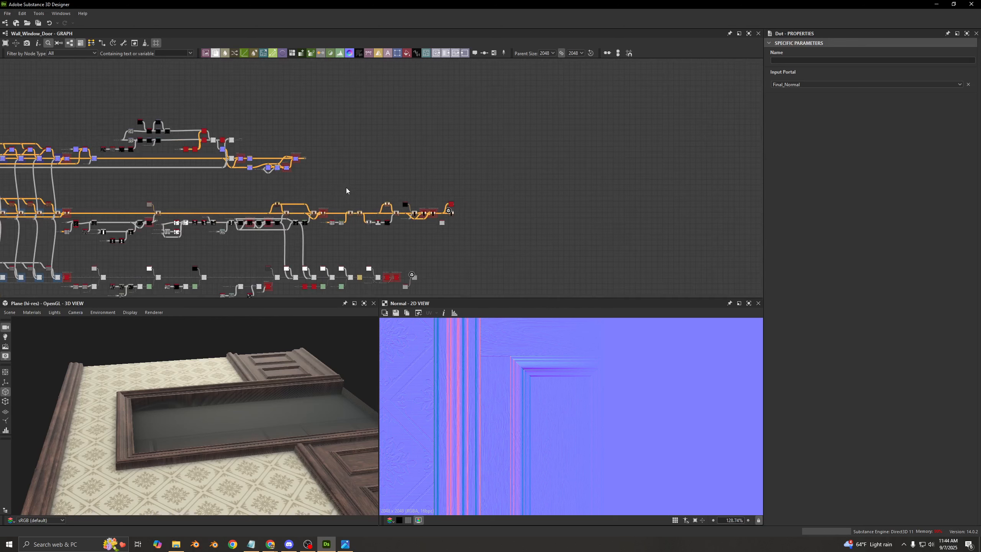
middle_click_drag(376, 187, 450, 95)
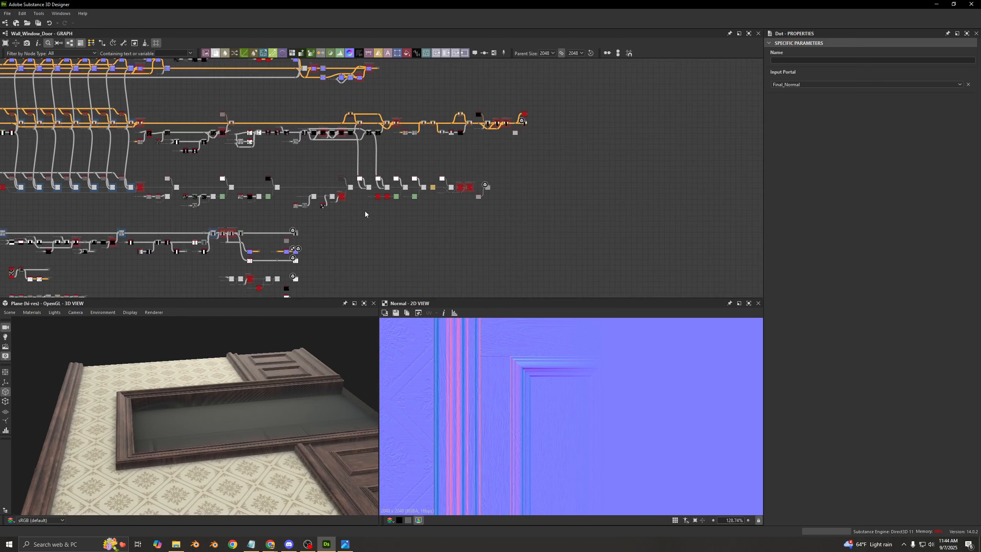
scroll(365, 211, "down", 1)
middle_click_drag(365, 210, 423, 140)
scroll(393, 200, "up", 1)
left_click_drag(388, 189, 268, 246)
left_click(268, 244)
left_click_drag(264, 188, 382, 269)
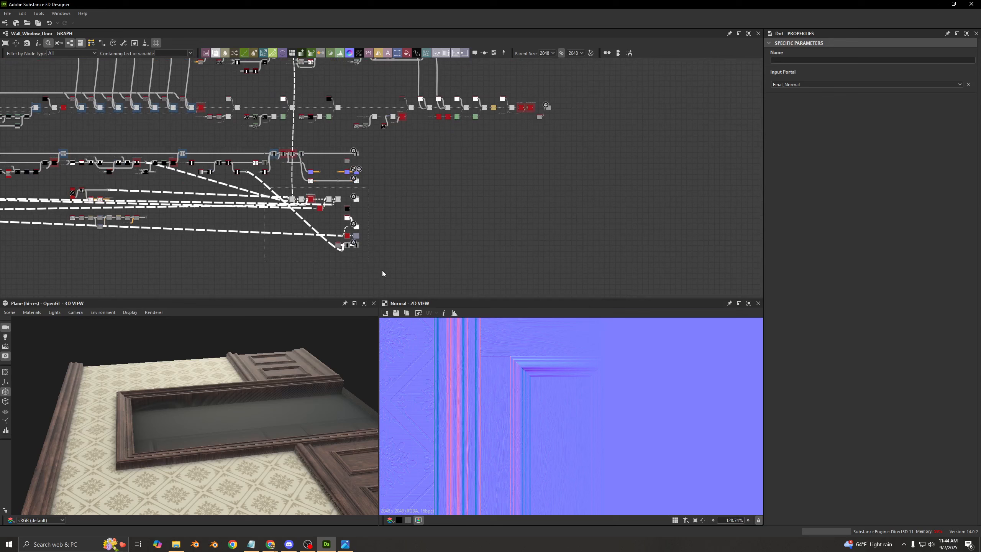
left_click(413, 247)
middle_click_drag(422, 202, 421, 281)
middle_click_drag(359, 273, 356, 143)
scroll(357, 185, "up", 6)
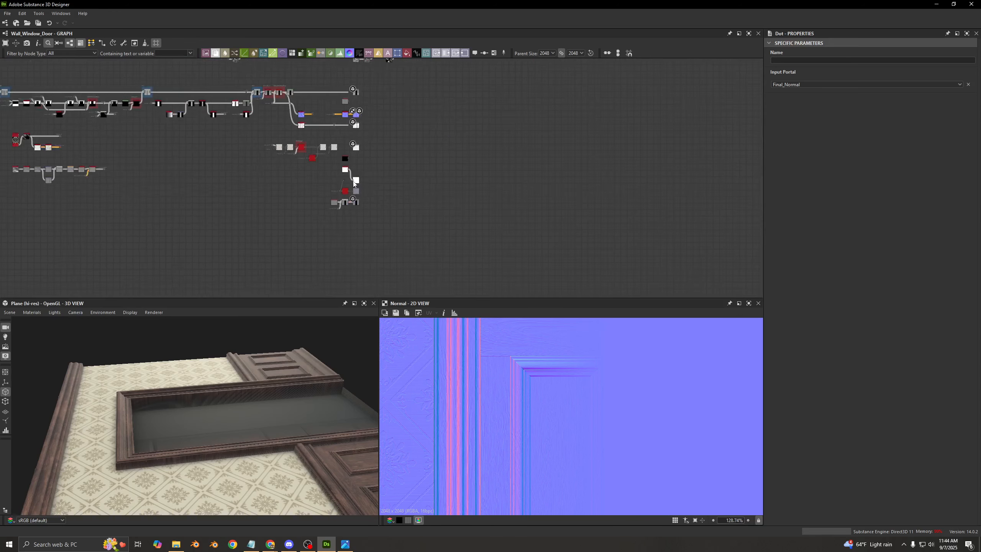
- Examine the Glass and Specular outputs, the nodes feeding them, and their Mask_Opacity and Mask_DoorTimeline portals
scroll(362, 200, "up", 6)
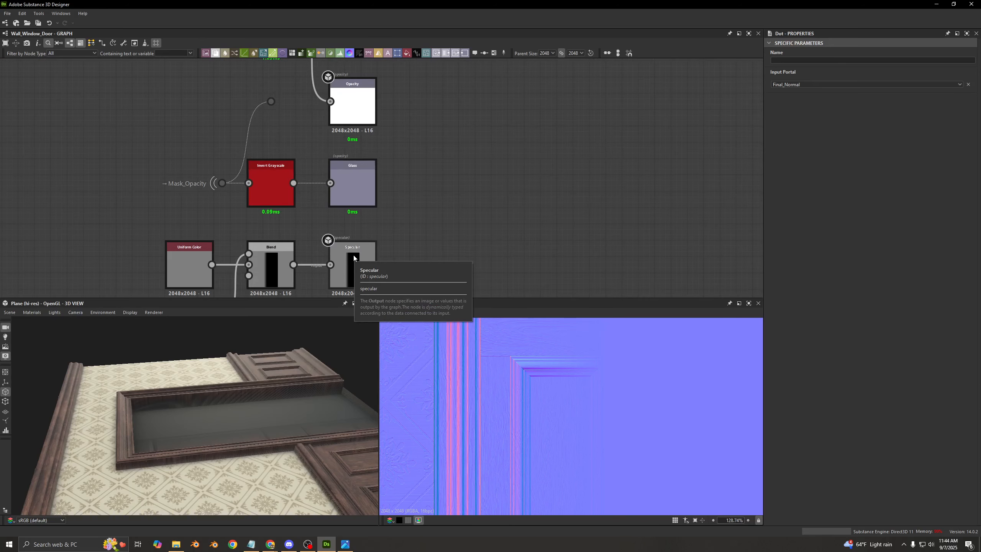
middle_click_drag(389, 251, 422, 191)
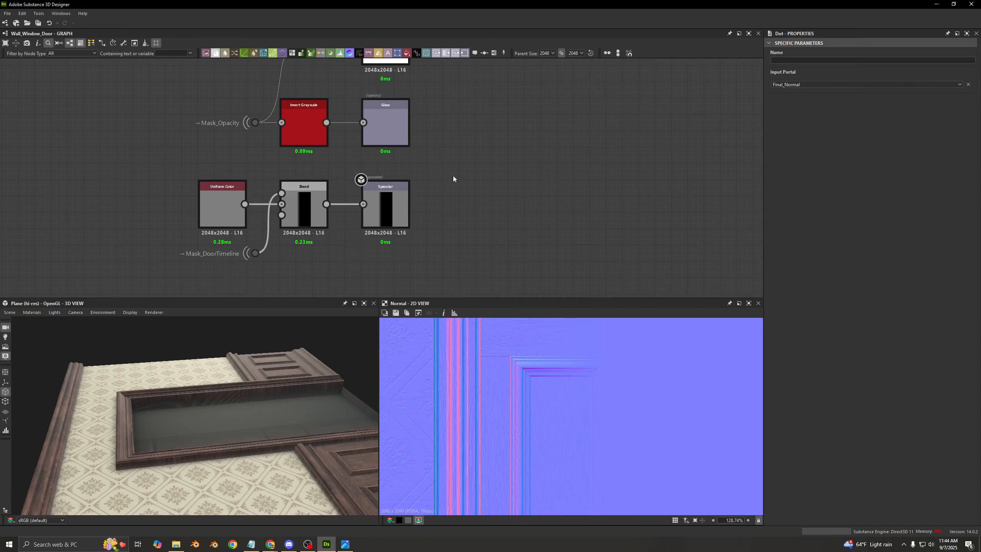
left_click_drag(452, 176, 357, 259)
left_click(357, 259)
left_click_drag(482, 168, 399, 210)
middle_click_drag(489, 187, 477, 266)
left_click_drag(476, 166, 232, 222)
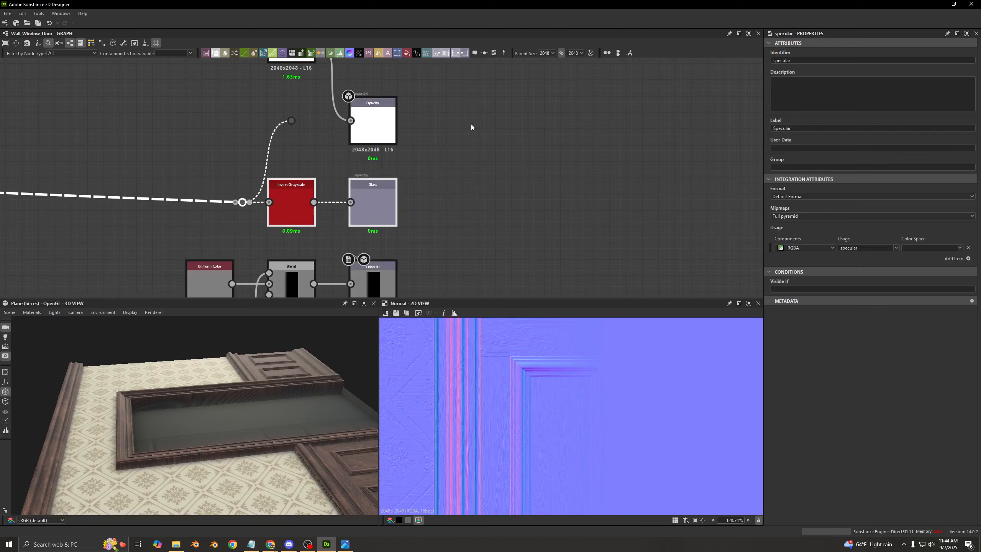
- Review the Opacity and Metallic outputs, the Metallic output's properties, and the blend chain beside it
left_click_drag(471, 124, 409, 176)
scroll(410, 176, "down", 5)
mouse_move(474, 104)
left_mouse_down()
mouse_move(312, 215)
mouse_move(471, 108)
left_mouse_up()
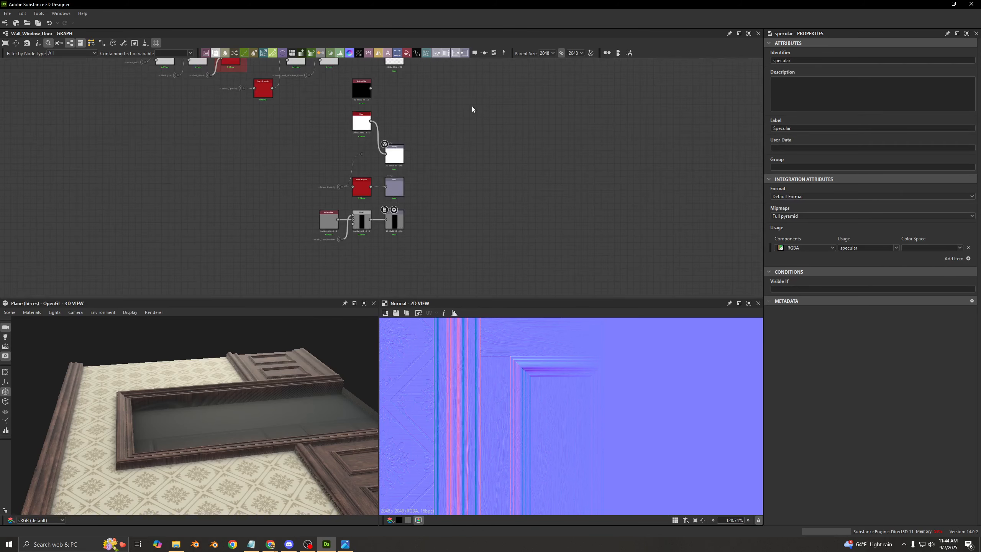
middle_click_drag(470, 109, 484, 215)
scroll(403, 153, "up", 5)
left_click_drag(487, 109, 415, 205)
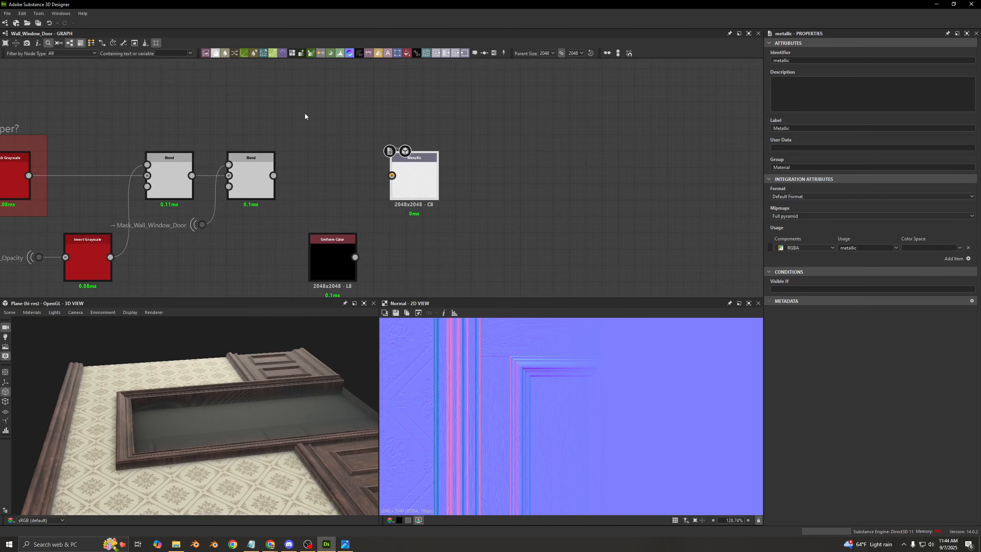
middle_click_drag(223, 126, 559, 132)
- Look over the end of the height row, with its Open Door? and Wall_Window_Door switches, and the outputs beside it
scroll(448, 163, "down", 5)
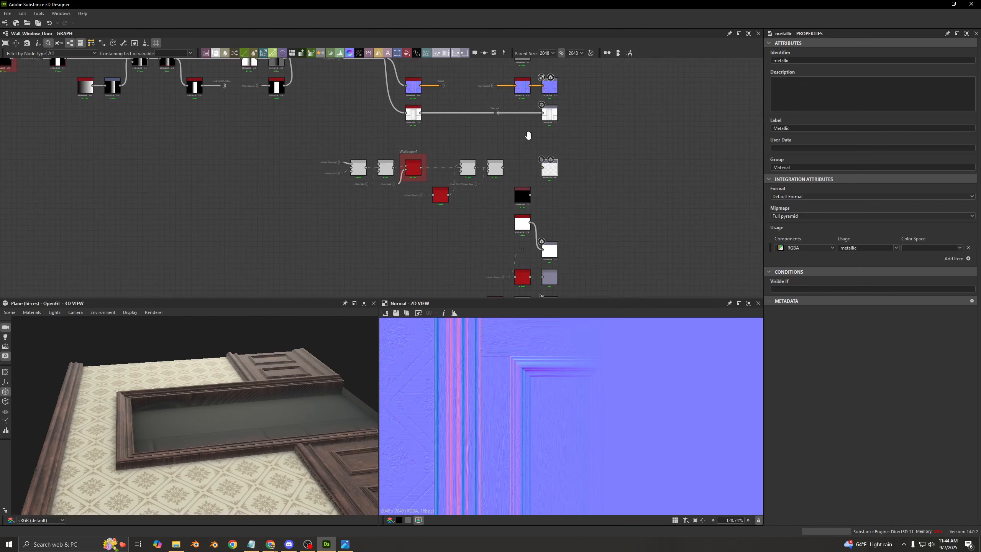
middle_click_drag(528, 135, 522, 227)
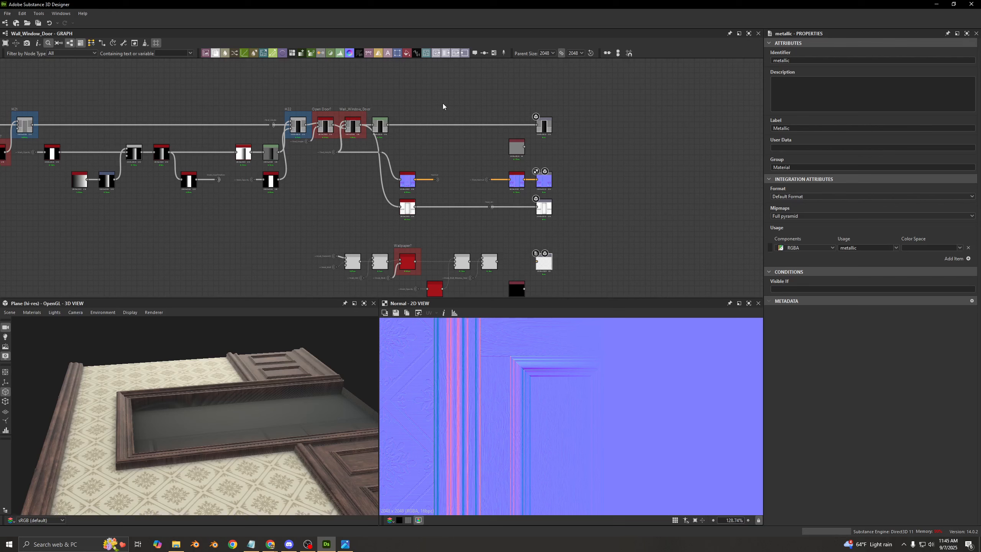
middle_click_drag(382, 115, 412, 219)
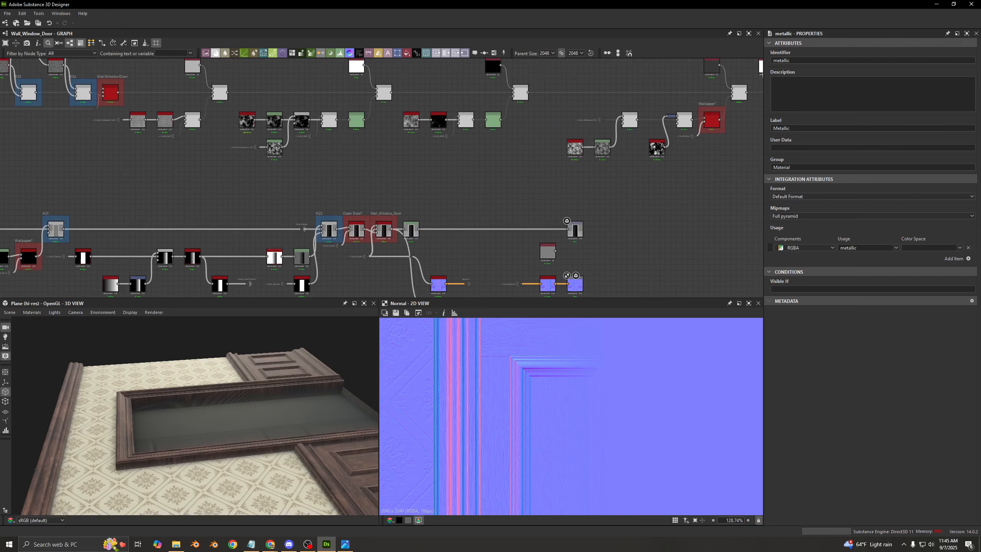